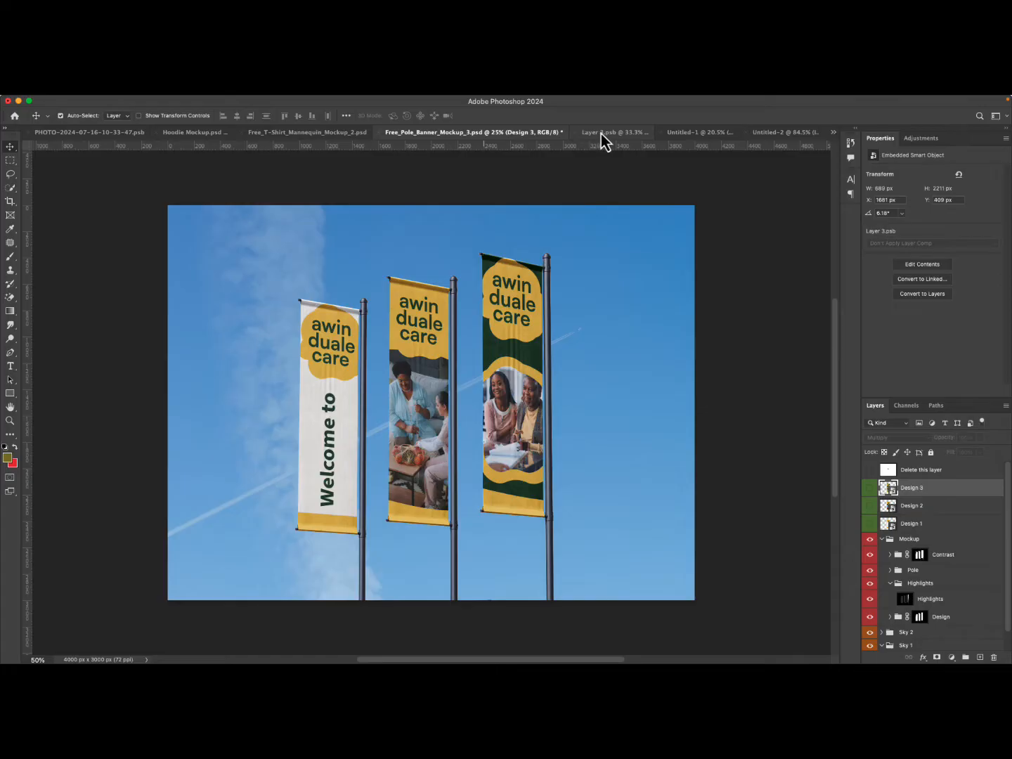
{"action": "left_click", "coordinate": [601, 133]}
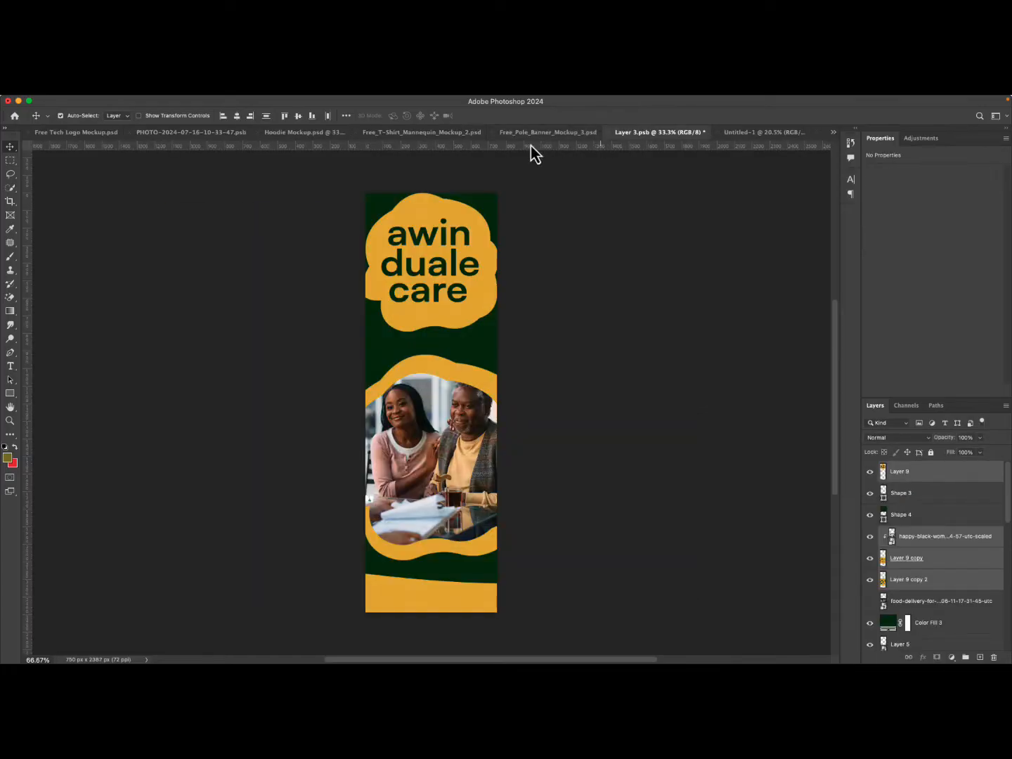
{"action": "left_click", "coordinate": [334, 136]}
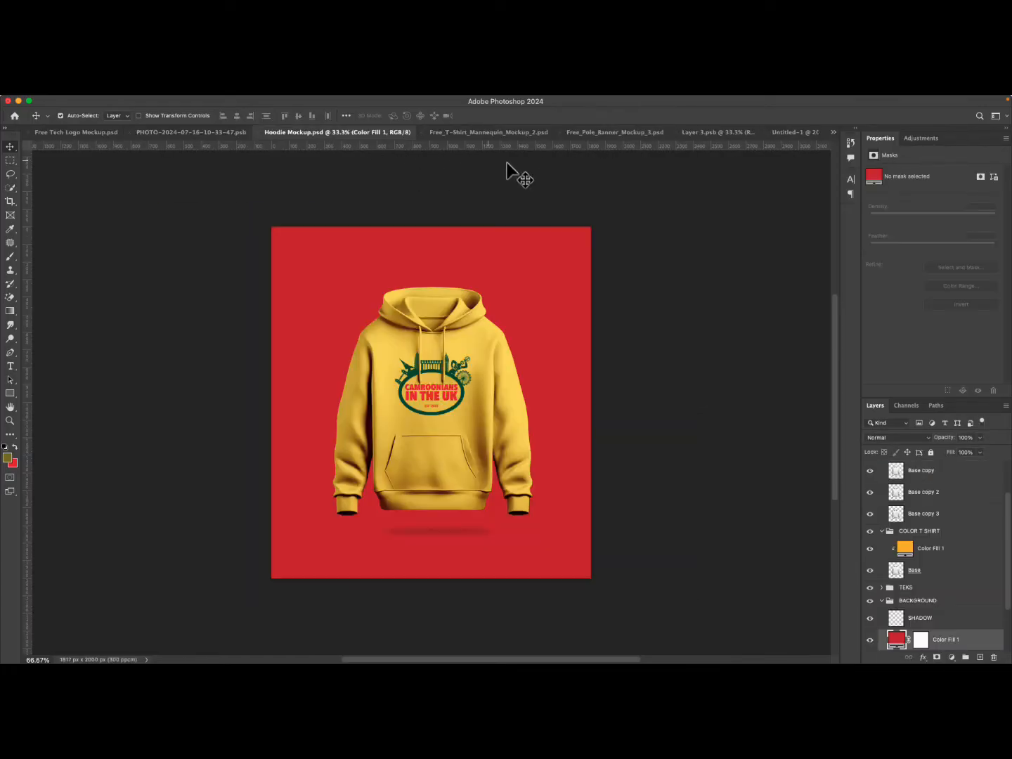
{"action": "left_click", "coordinate": [221, 136]}
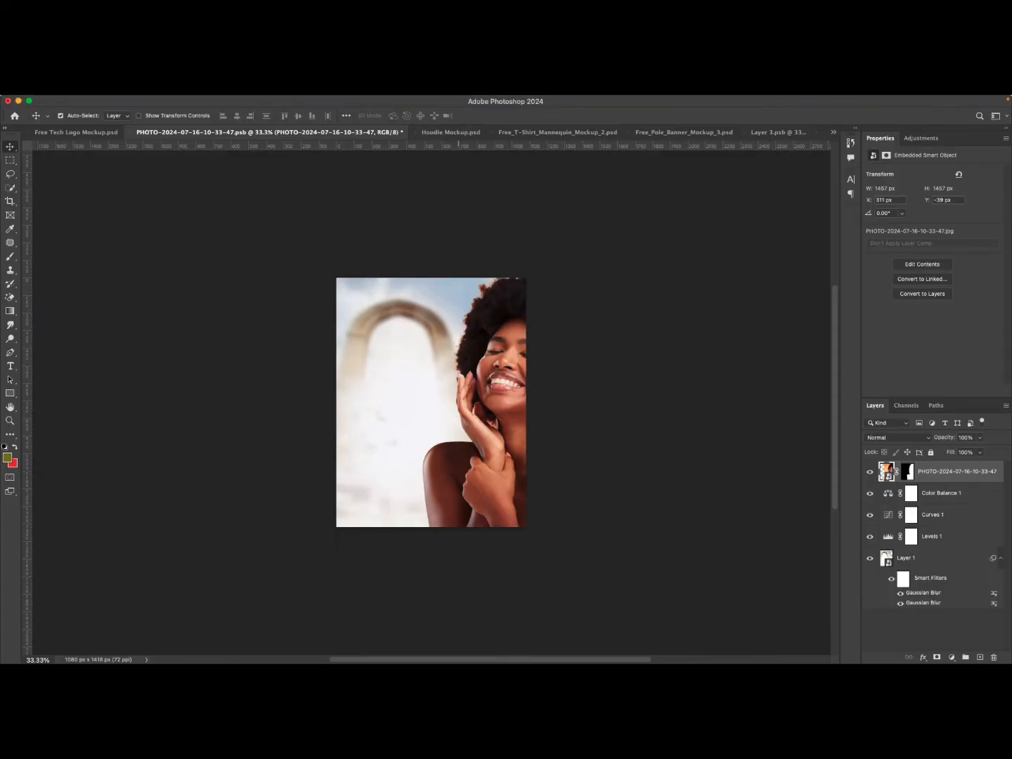
{"action": "mouse_move", "coordinate": [632, 98]}
{"action": "left_click", "coordinate": [813, 101]}
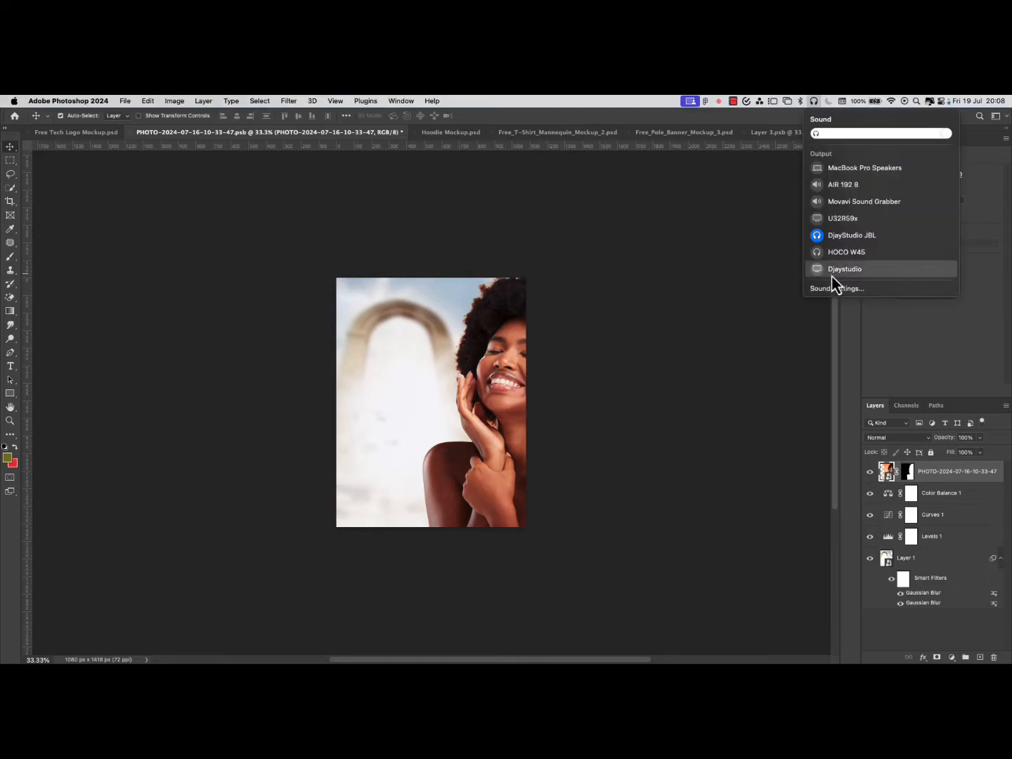
{"action": "left_click", "coordinate": [832, 287]}
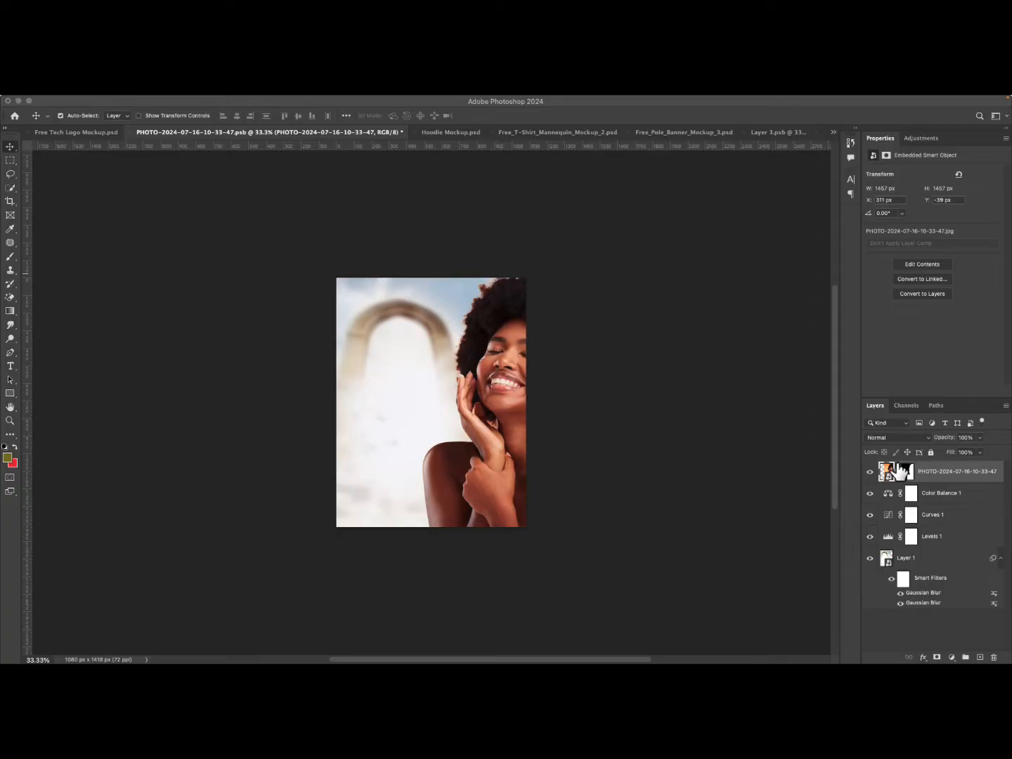
Hide all the existing layers of the document so the canvas shows empty.
{"action": "left_click", "coordinate": [866, 527]}
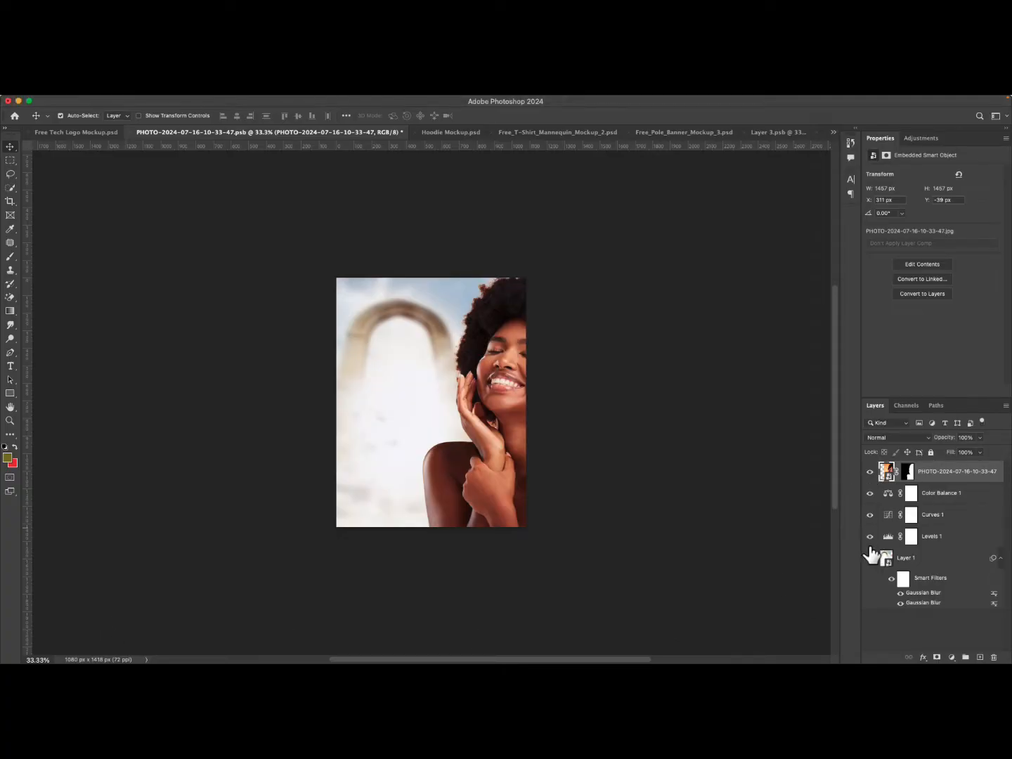
{"action": "left_click_drag", "start_coordinate": [871, 559], "coordinate": [874, 472]}
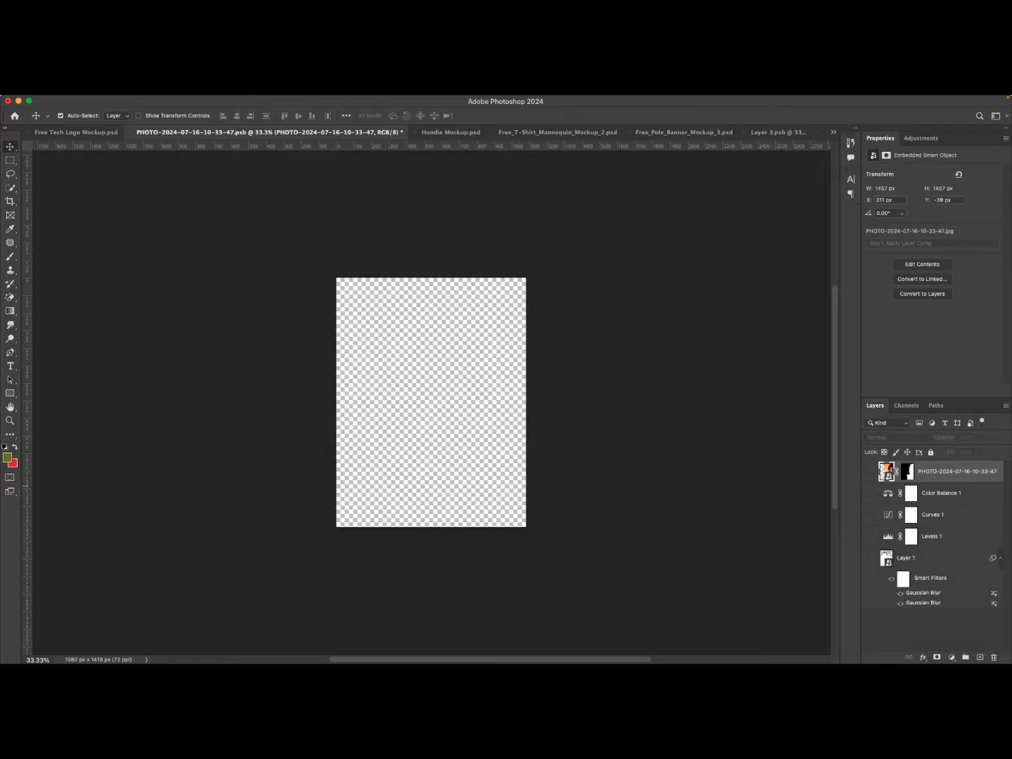
{"action": "mouse_move", "coordinate": [449, 99]}
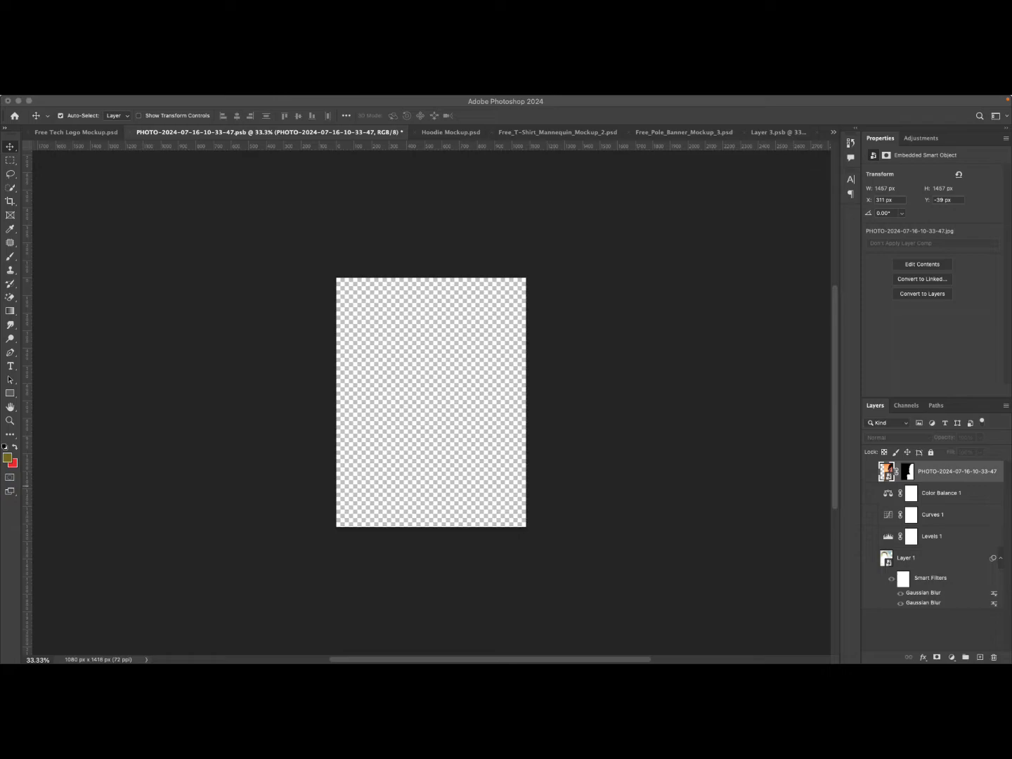
{"action": "left_click", "coordinate": [19, 101]}
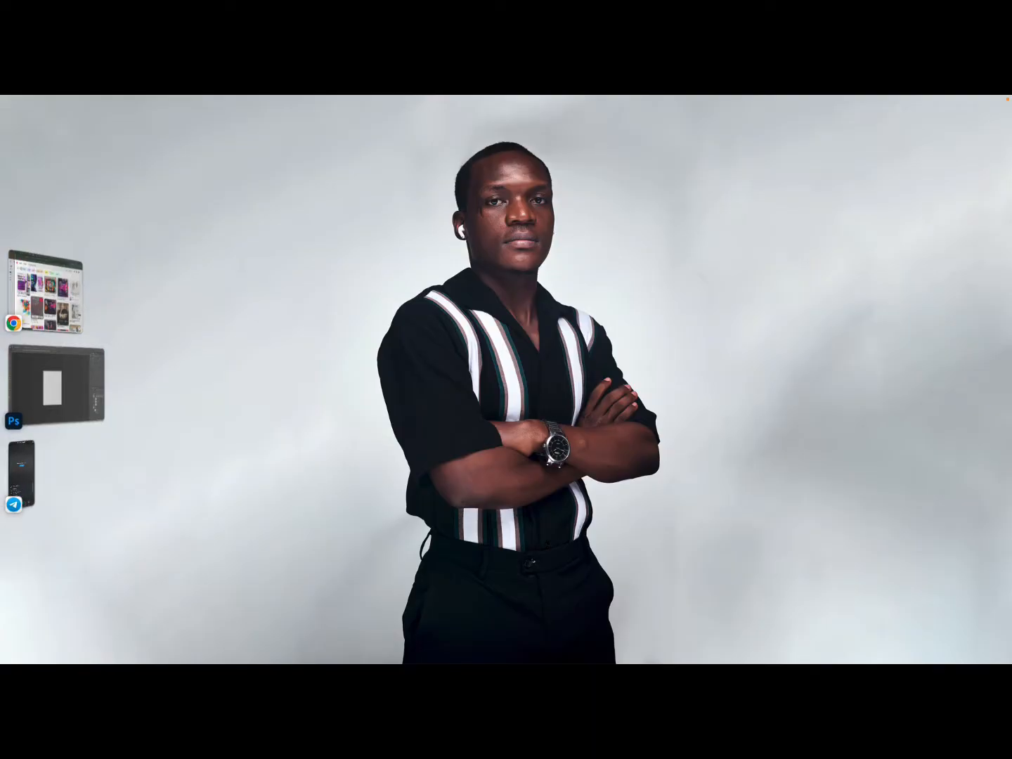
{"action": "left_click", "coordinate": [48, 465]}
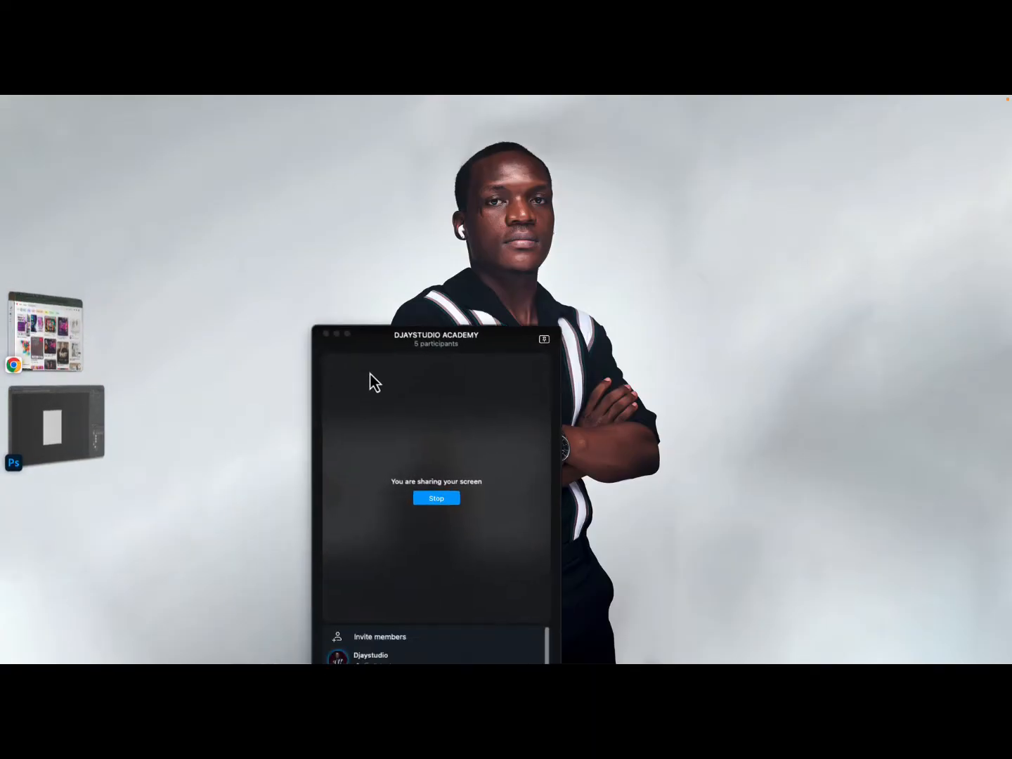
{"action": "scroll", "coordinate": [390, 562], "scroll_direction": "down", "scroll_amount": 3}
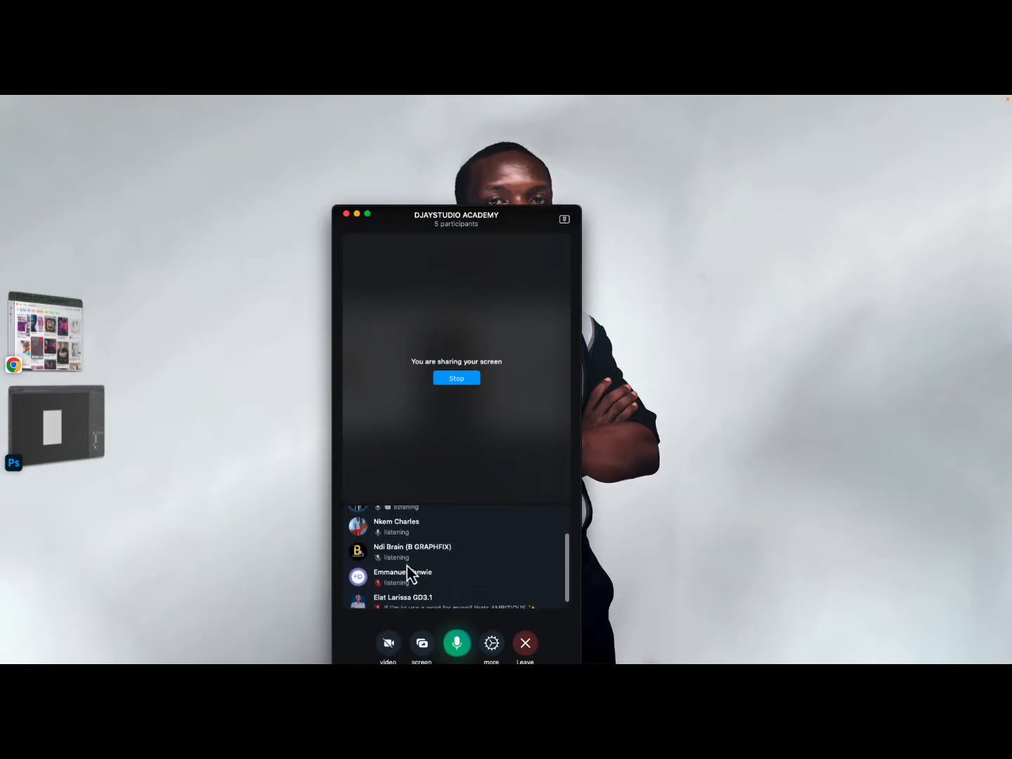
{"action": "left_click", "coordinate": [42, 431]}
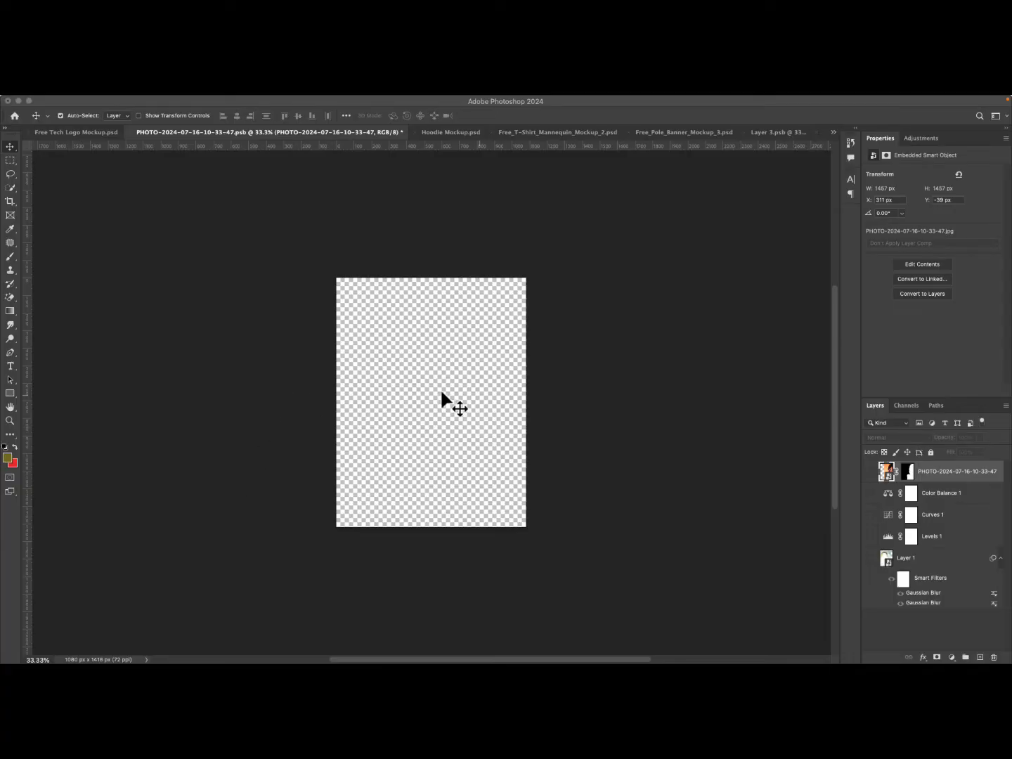
Paste the Ladies Night flyer image as a new layer and turn on CMYK proof colors.
{"action": "left_click", "coordinate": [408, 389]}
{"action": "key", "text": "super+v"}
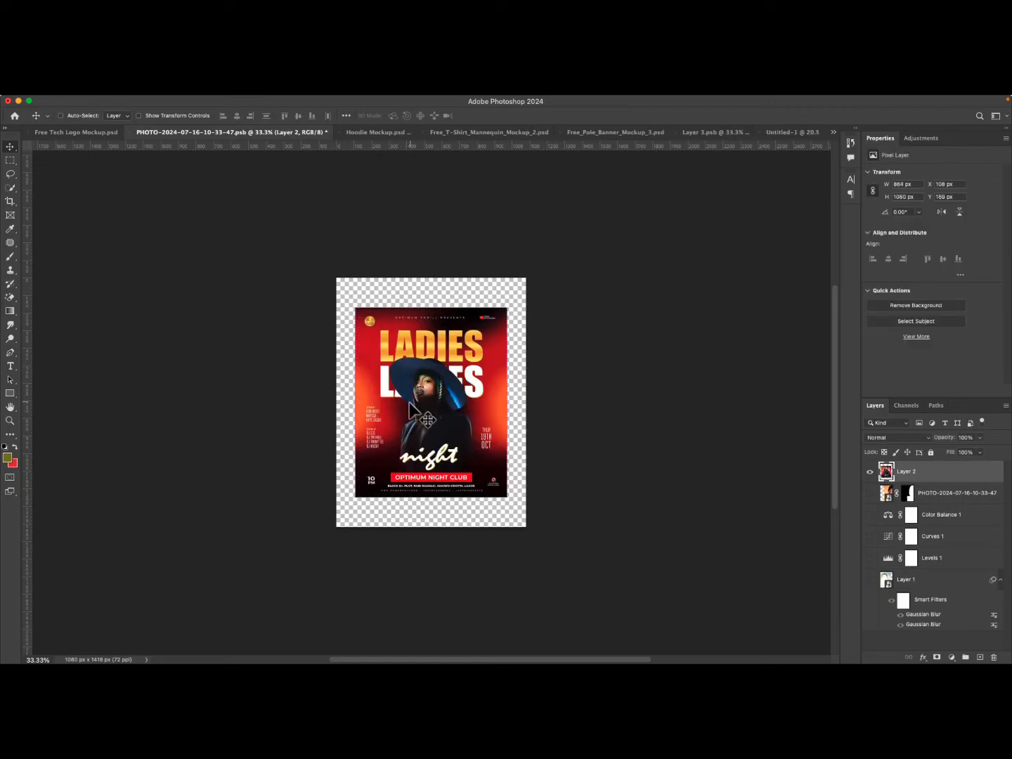
{"action": "key", "text": "super+y"}
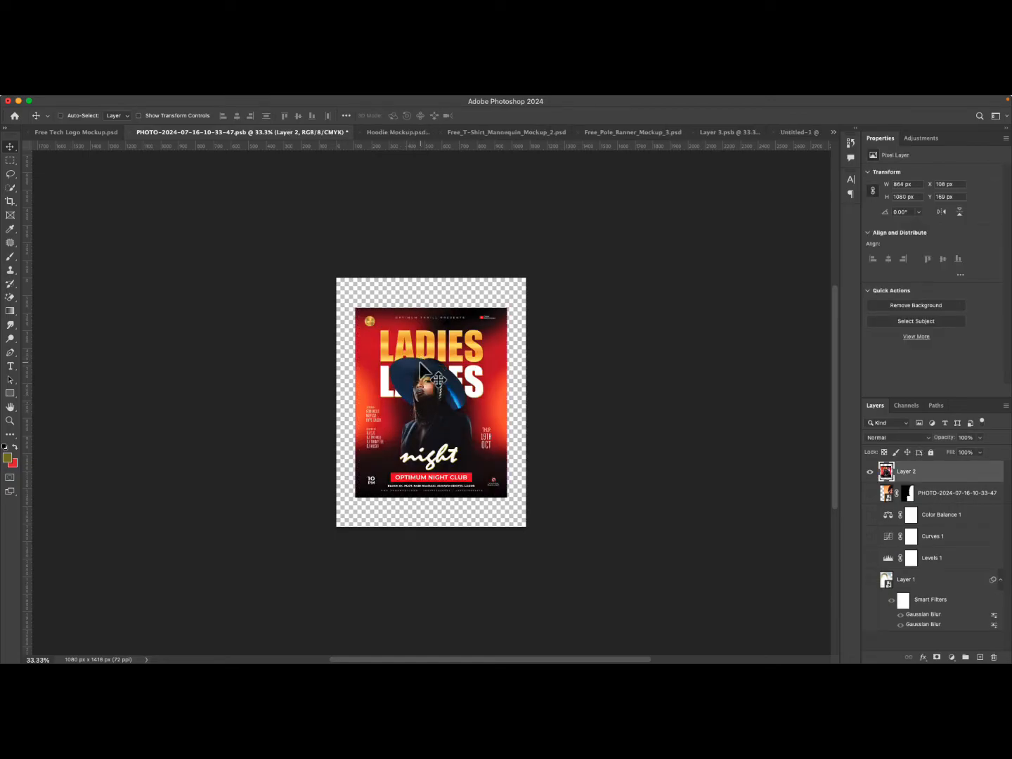
Scale the pasted flyer with Free Transform so it fills the canvas height.
{"action": "key", "text": "super+t"}
{"action": "left_click_drag", "start_coordinate": [431, 307], "coordinate": [430, 278]}
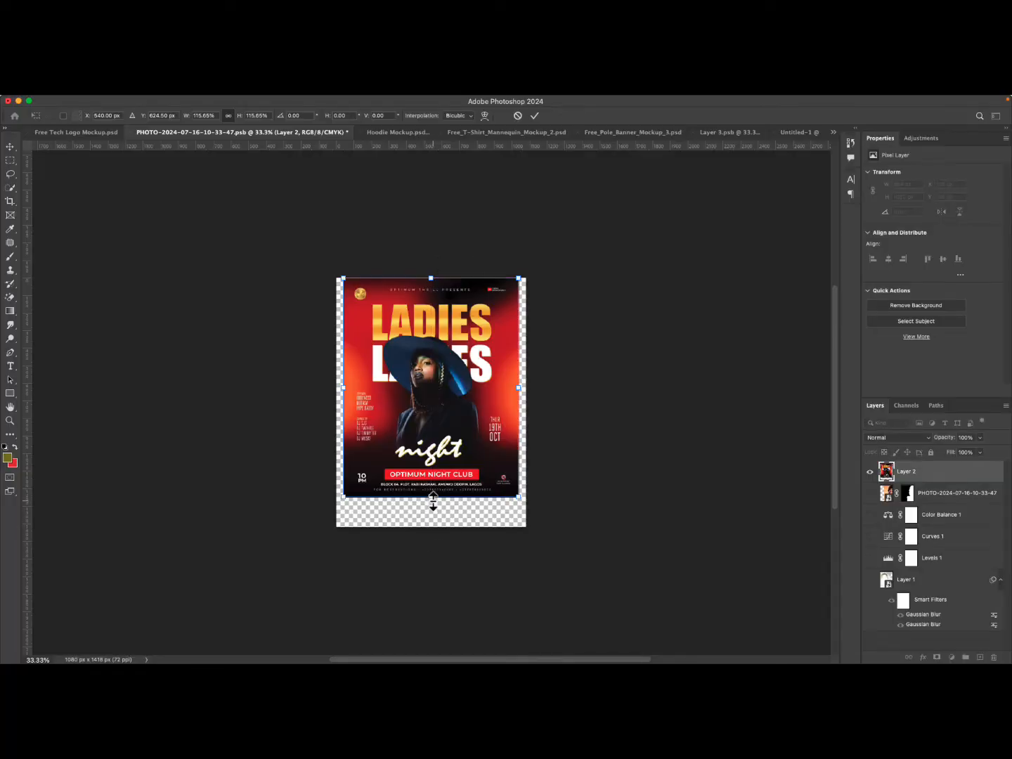
{"action": "left_click_drag", "start_coordinate": [433, 501], "coordinate": [429, 528]}
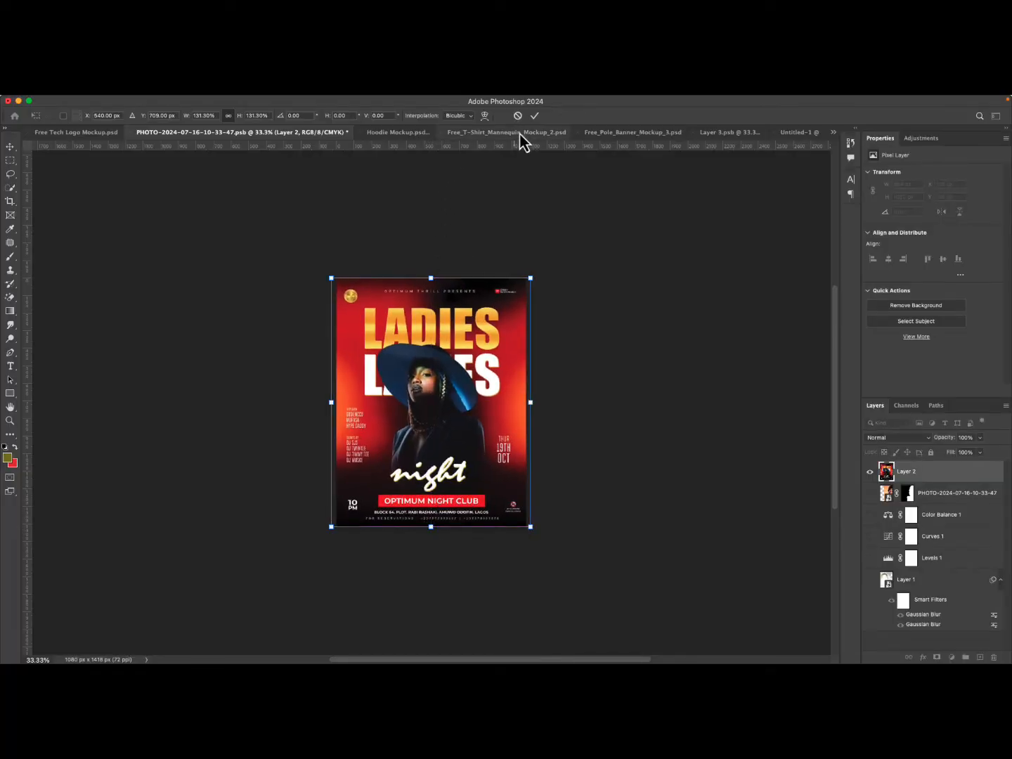
{"action": "left_click", "coordinate": [534, 115]}
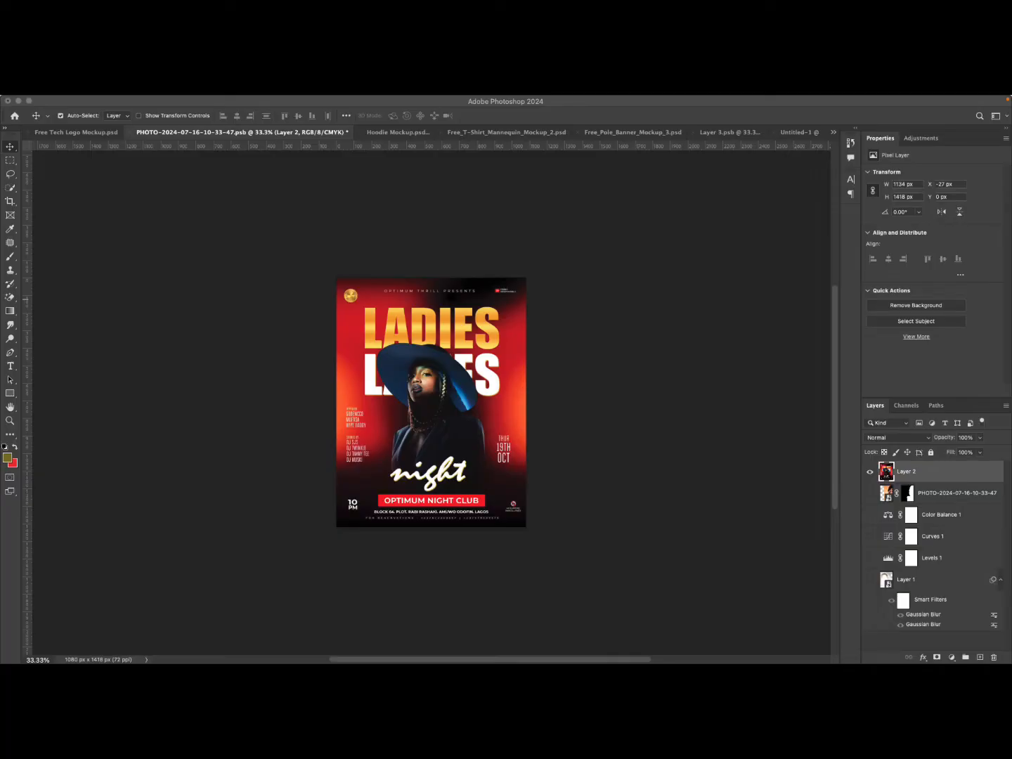
Paste a second Ladies Night flyer image and scale it with Free Transform to fill the canvas height.
{"action": "left_click", "coordinate": [449, 416]}
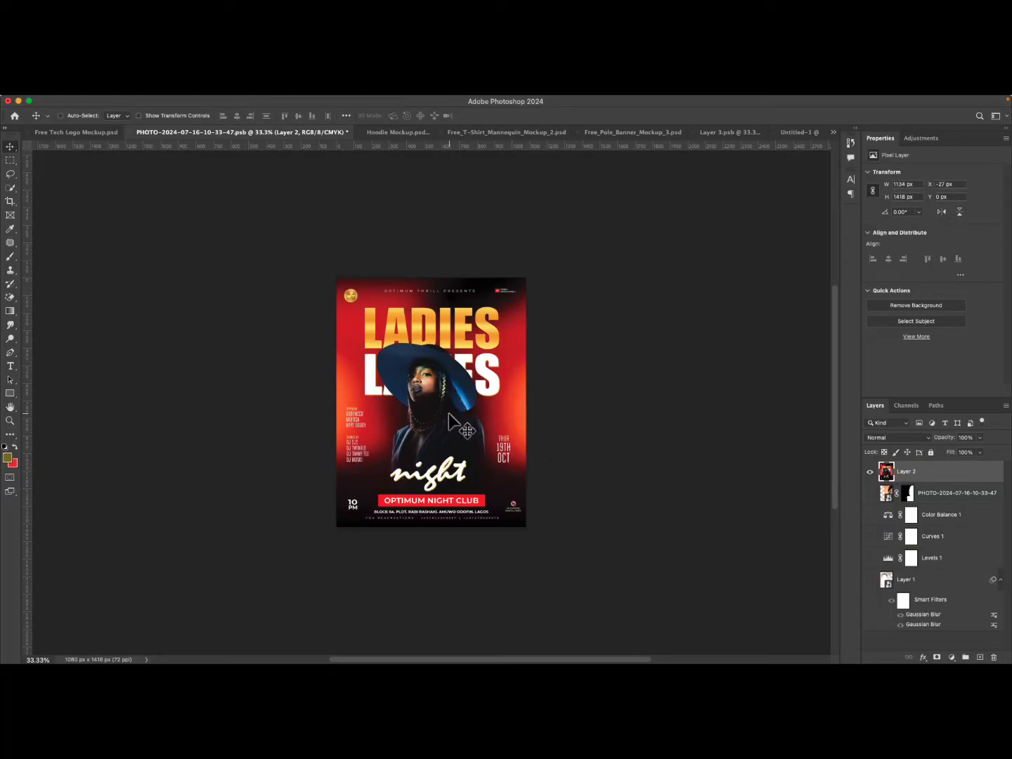
{"action": "key", "text": "cmd+v"}
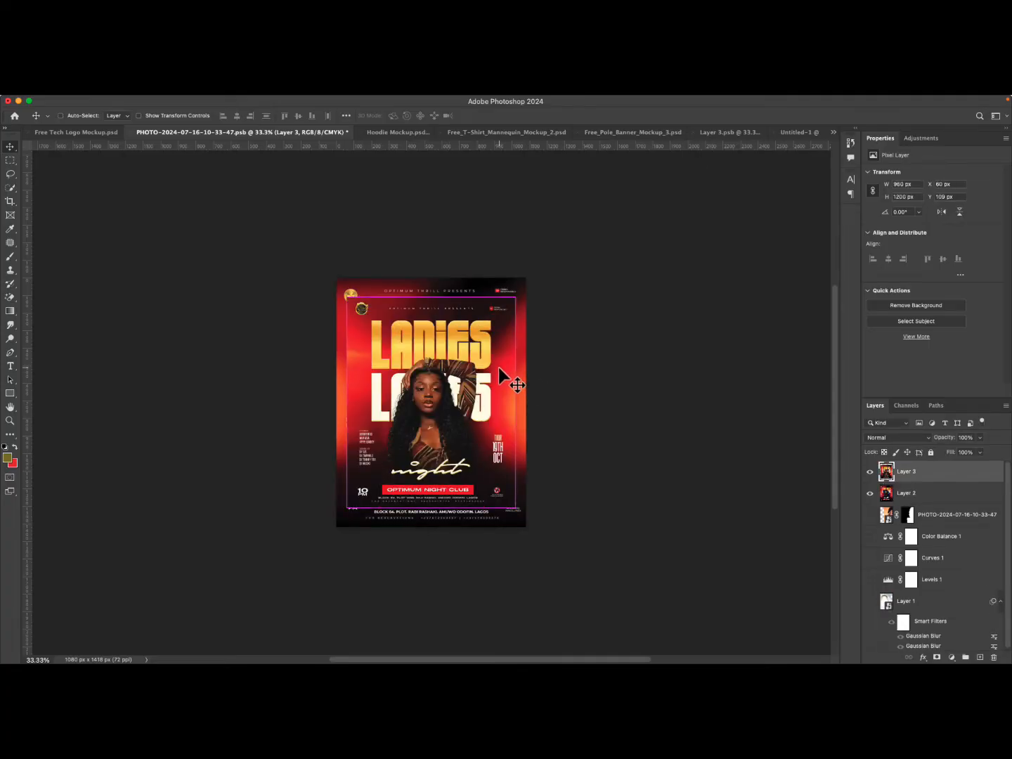
{"action": "key", "text": "cmd+t"}
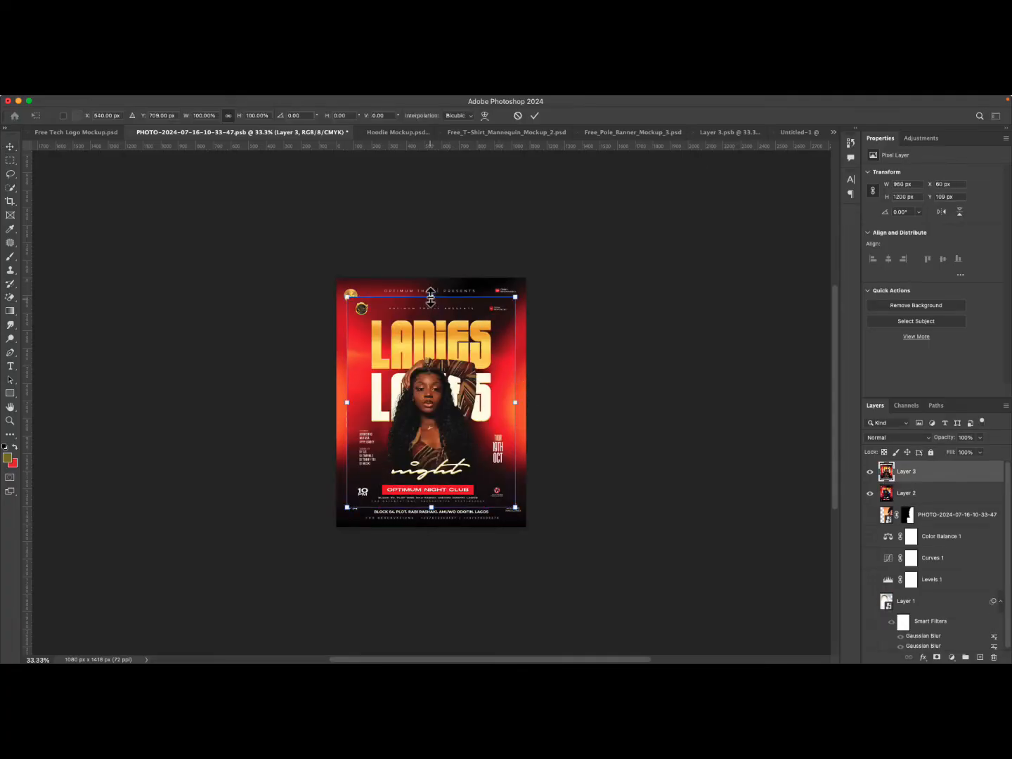
{"action": "left_click_drag", "start_coordinate": [431, 296], "coordinate": [430, 279]}
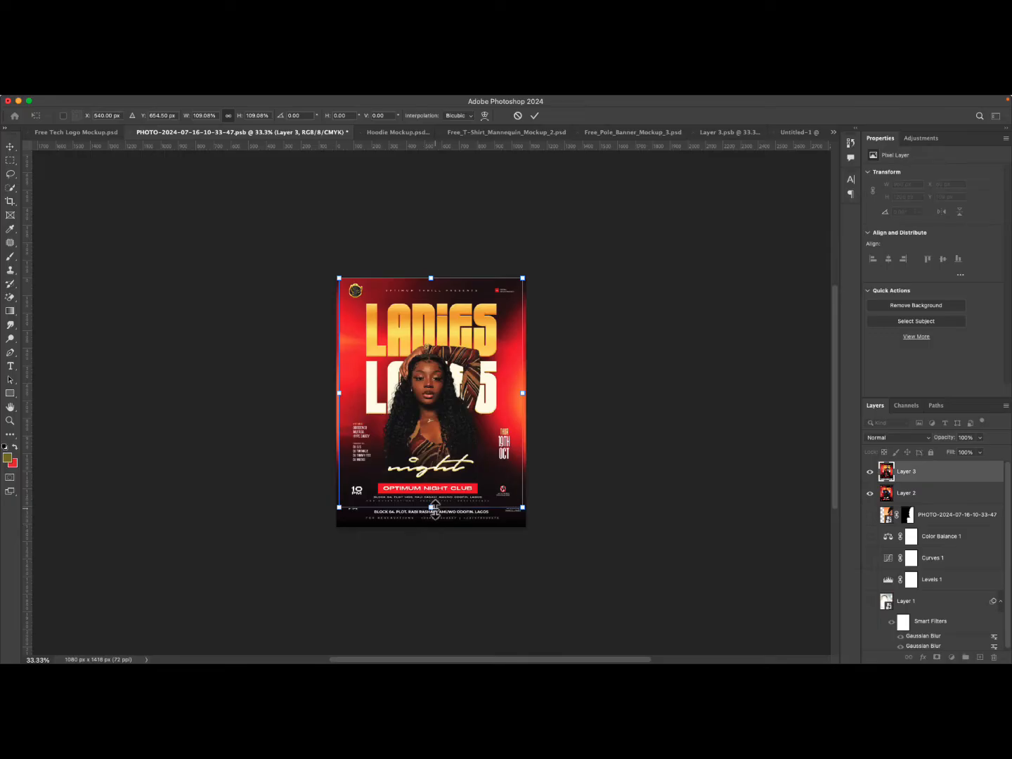
{"action": "left_click_drag", "start_coordinate": [434, 508], "coordinate": [432, 526]}
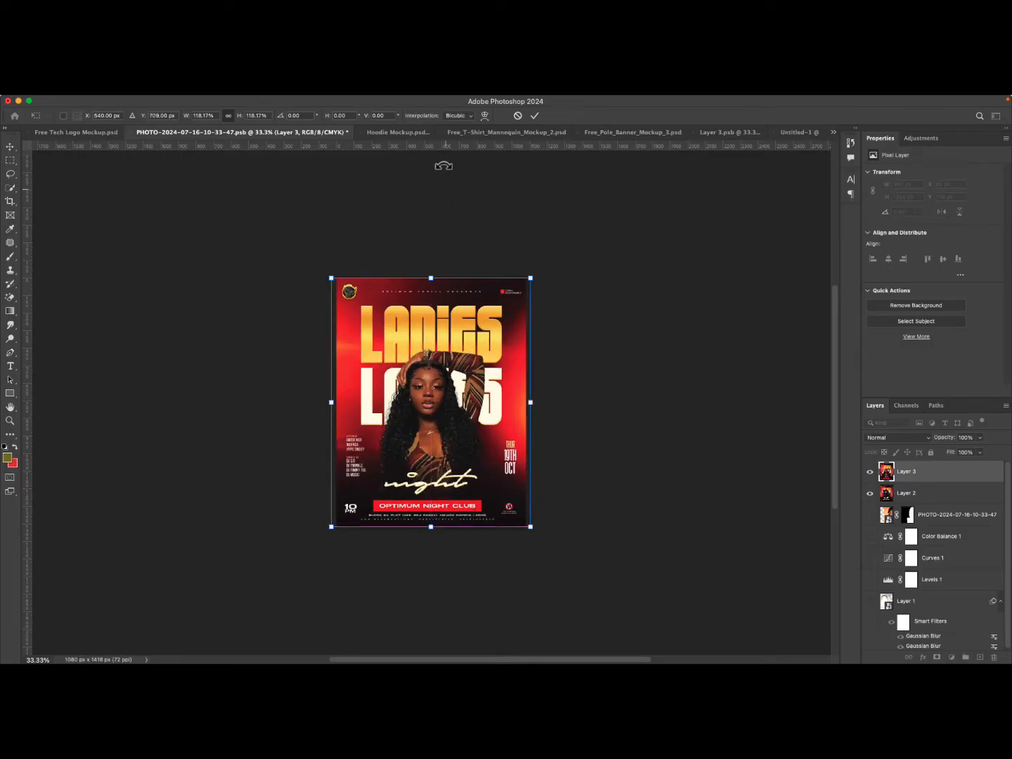
{"action": "left_click", "coordinate": [537, 117]}
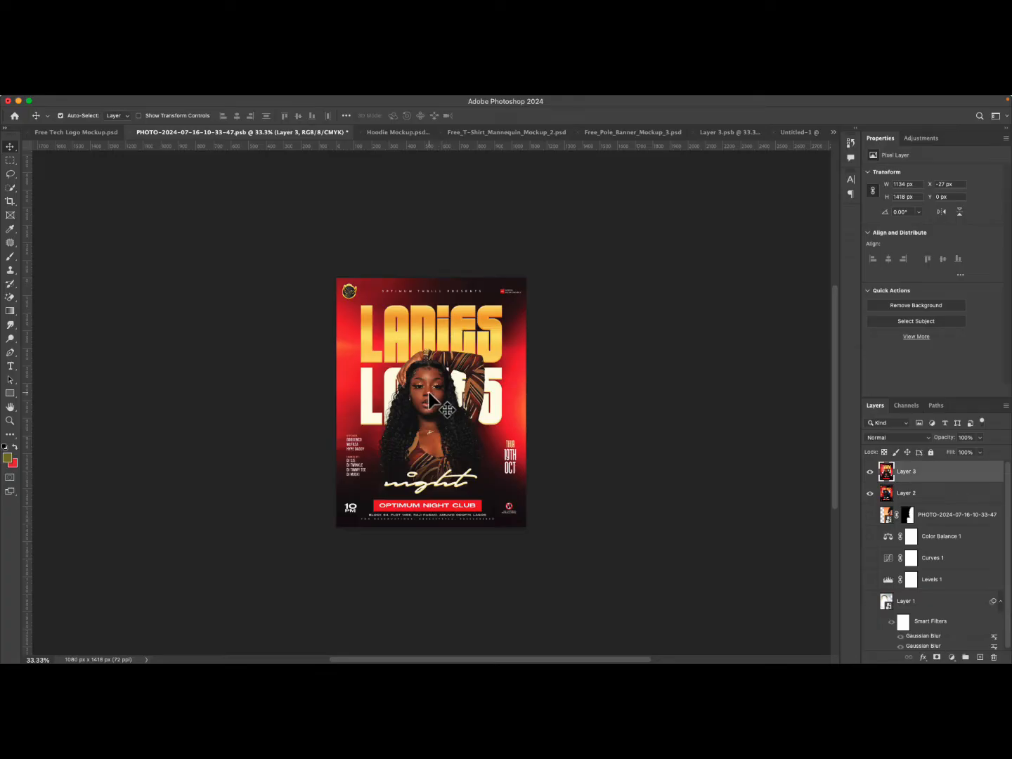
Delete the first pasted flyer layer.
{"action": "left_click", "coordinate": [926, 499]}
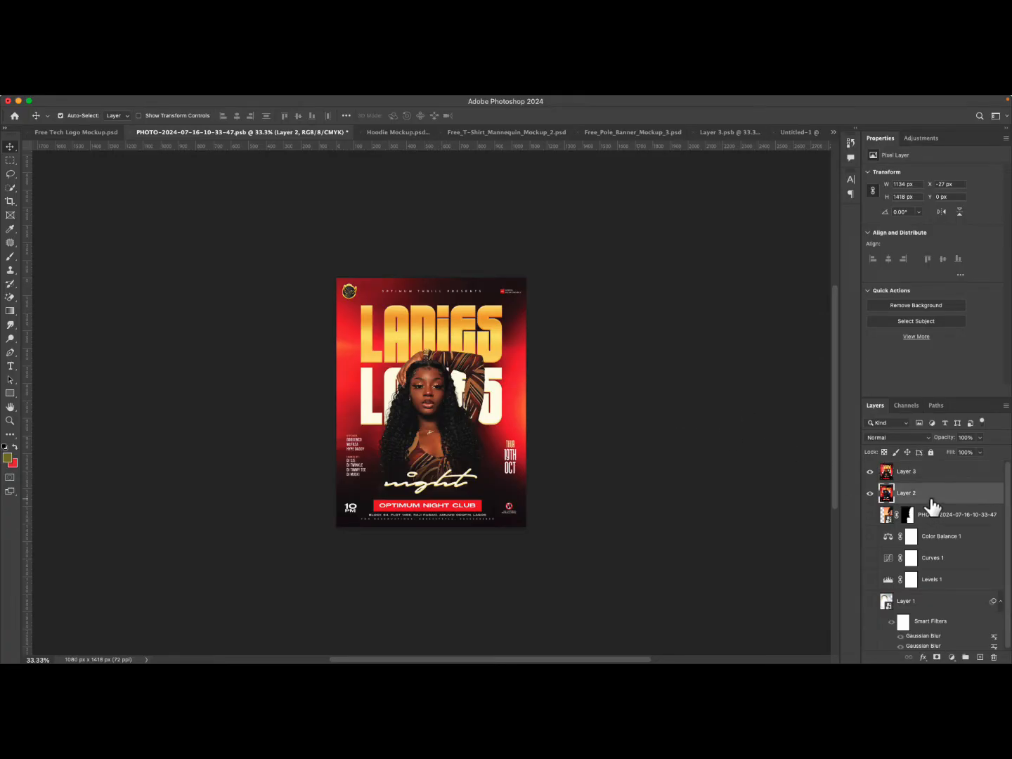
{"action": "key", "text": "BackSpace"}
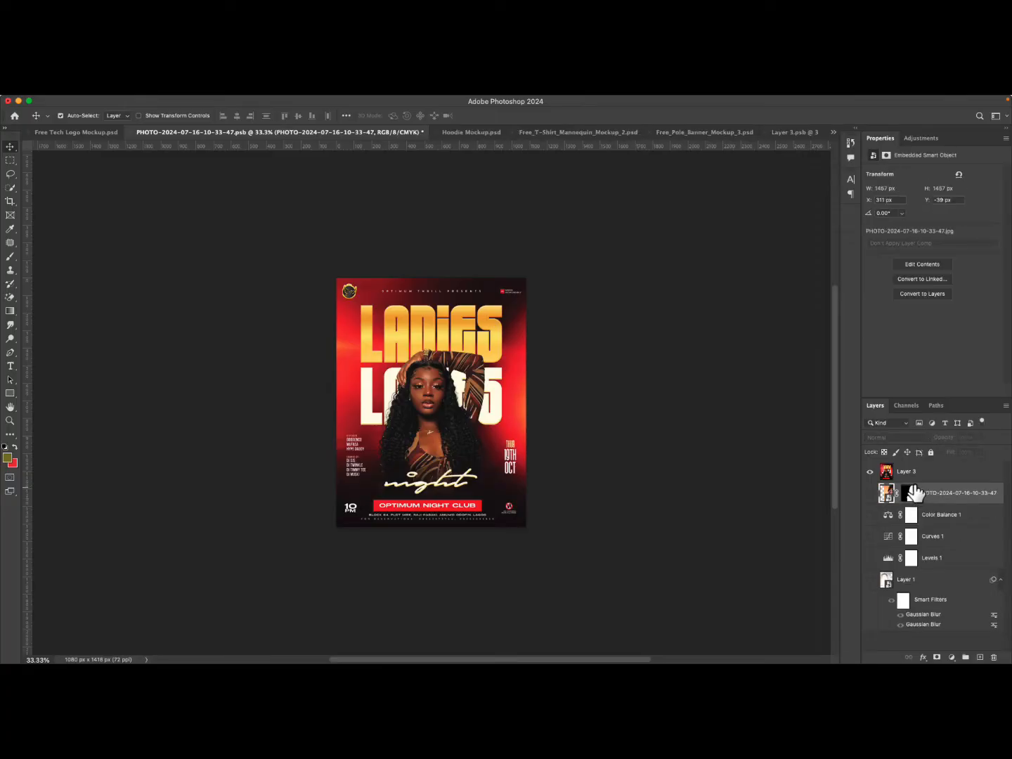
Add a Gradient Fill layer and open its gradient editor.
{"action": "left_click", "coordinate": [952, 657]}
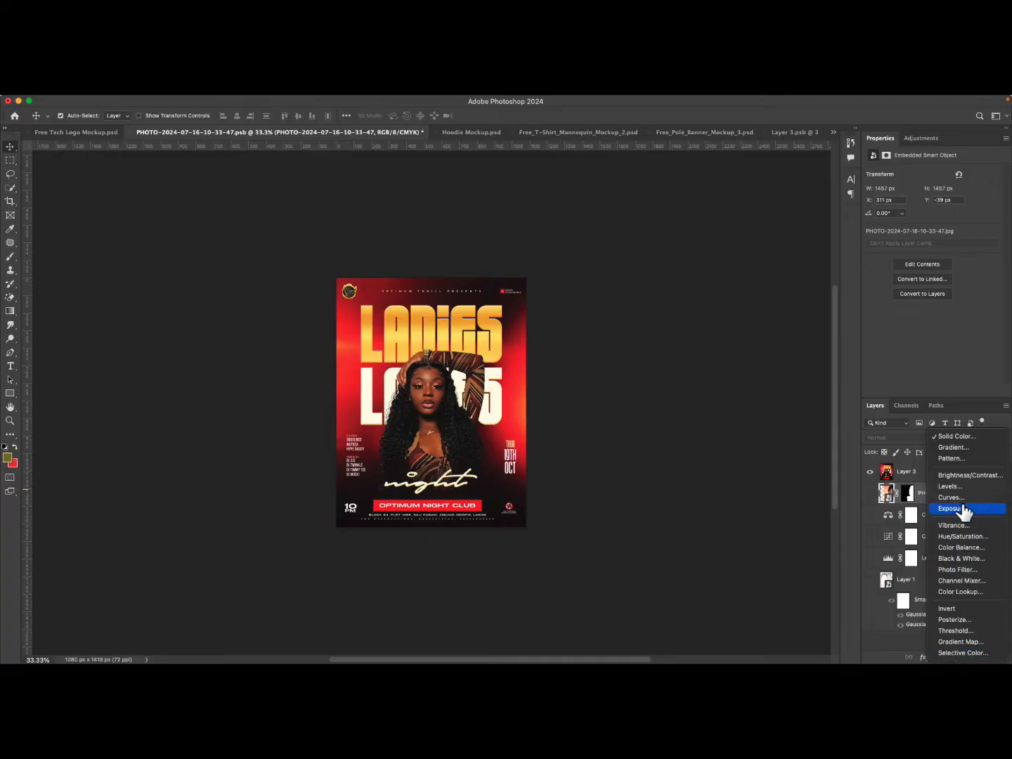
{"action": "left_click", "coordinate": [954, 448]}
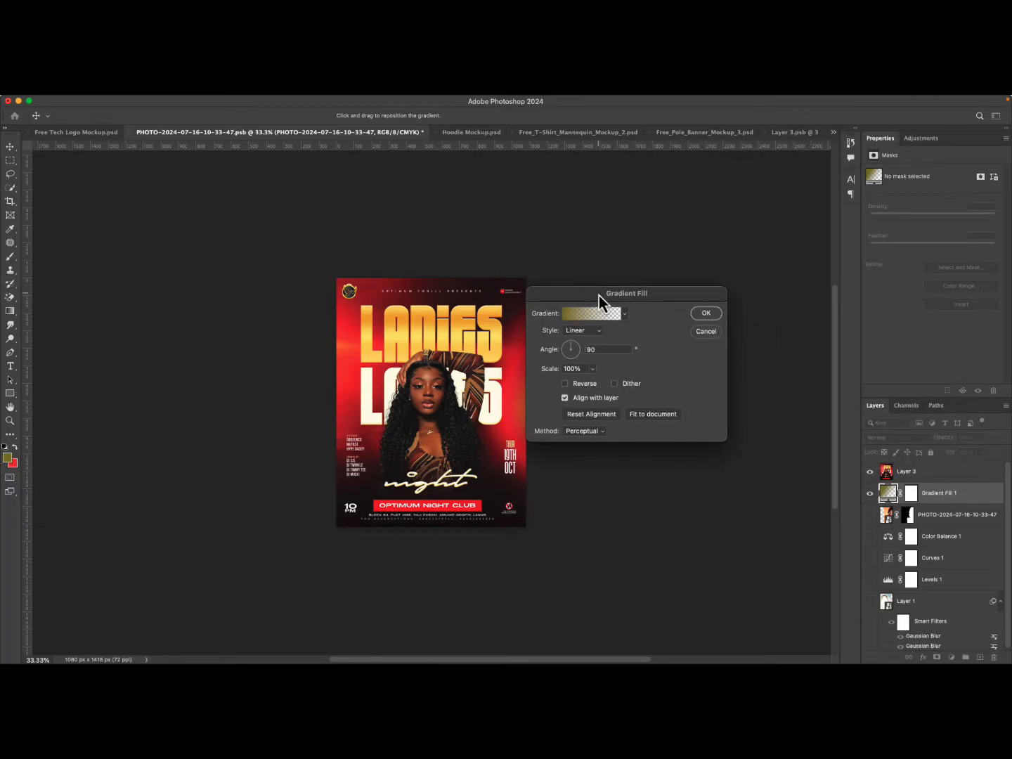
{"action": "left_click_drag", "start_coordinate": [600, 296], "coordinate": [668, 316]}
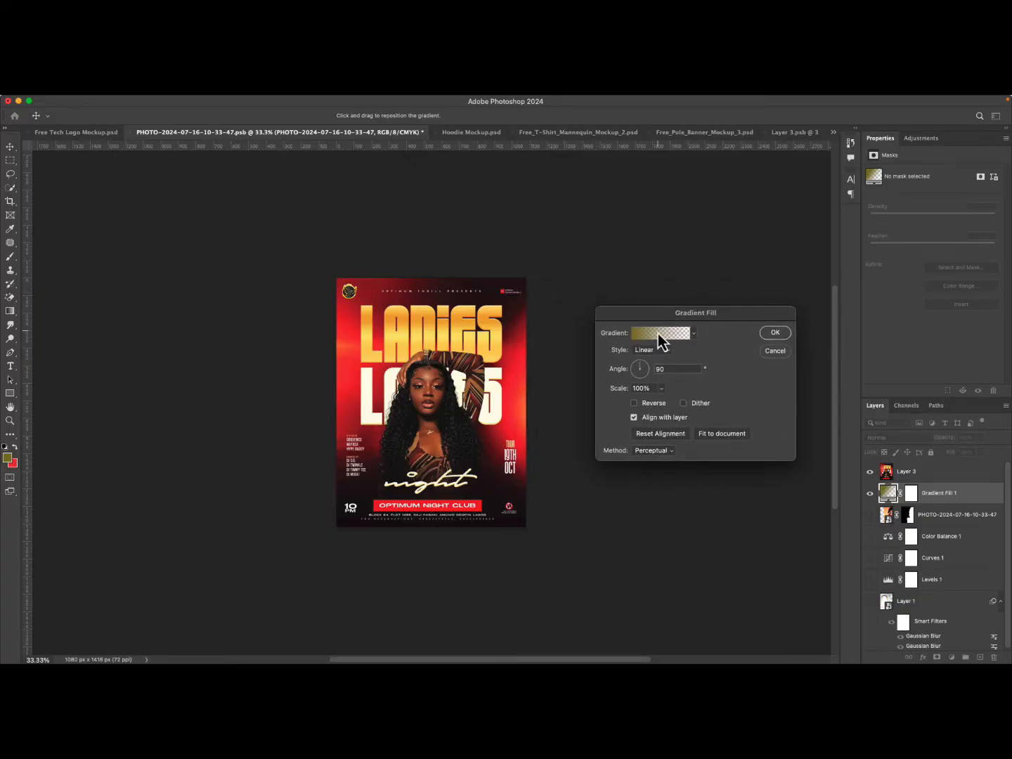
{"action": "left_click", "coordinate": [661, 333]}
Set the gradient's left color stop to a dark tone sampled from the flyer.
{"action": "left_click_drag", "start_coordinate": [264, 194], "coordinate": [675, 309]}
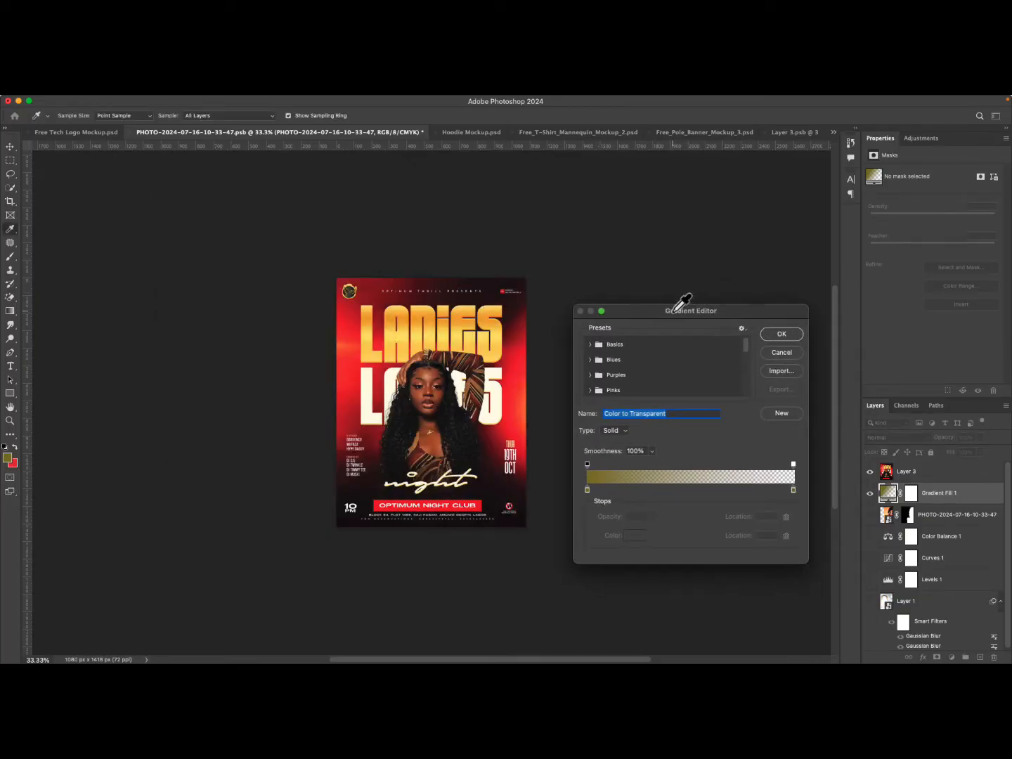
{"action": "double_click", "coordinate": [588, 490]}
{"action": "left_click_drag", "start_coordinate": [402, 473], "coordinate": [213, 249]}
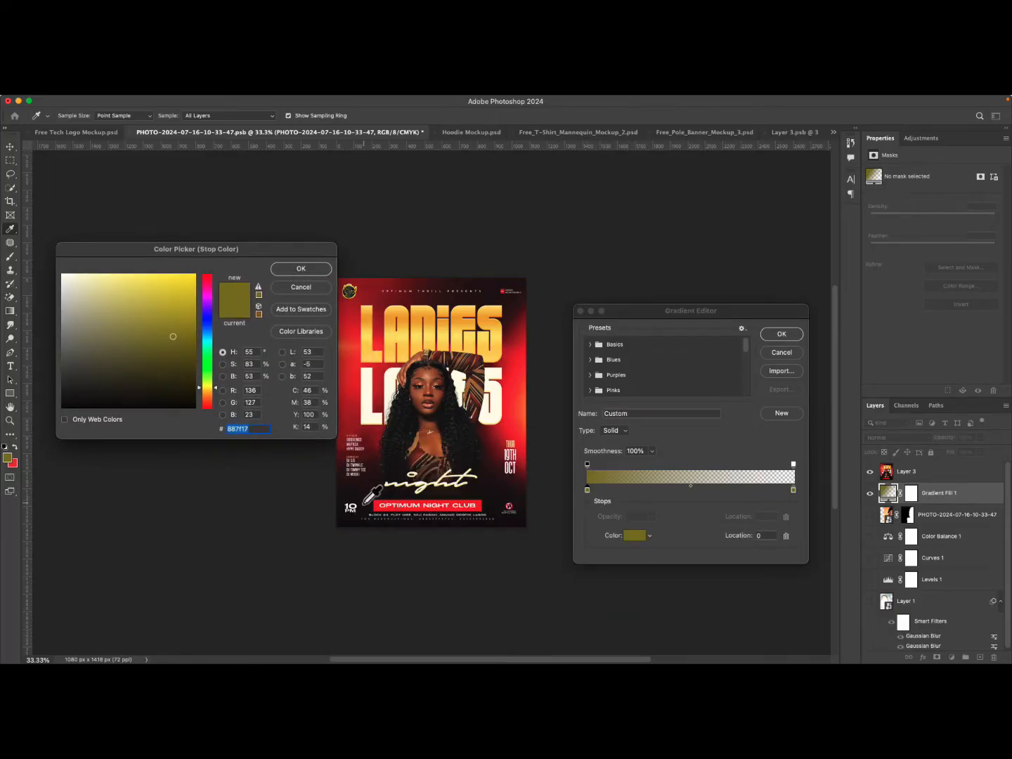
{"action": "left_click", "coordinate": [364, 486]}
{"action": "left_click", "coordinate": [312, 271]}
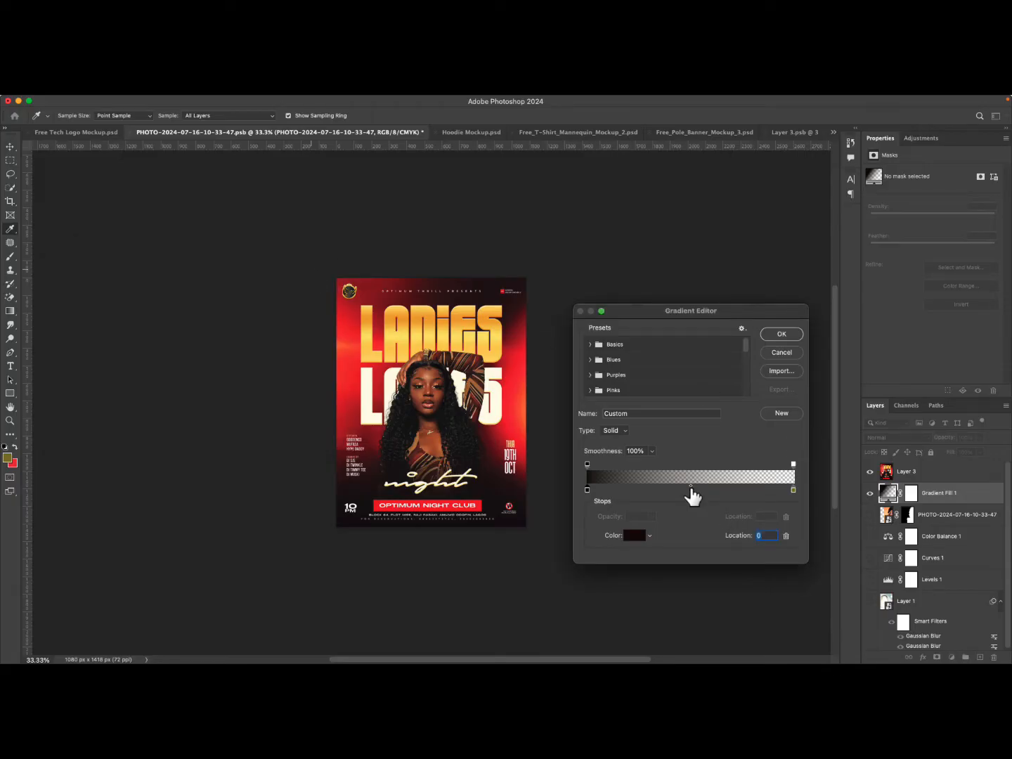
Add a color stop at location 51 and set its color to a red sampled from the flyer.
{"action": "left_click", "coordinate": [692, 490]}
{"action": "double_click", "coordinate": [692, 490]}
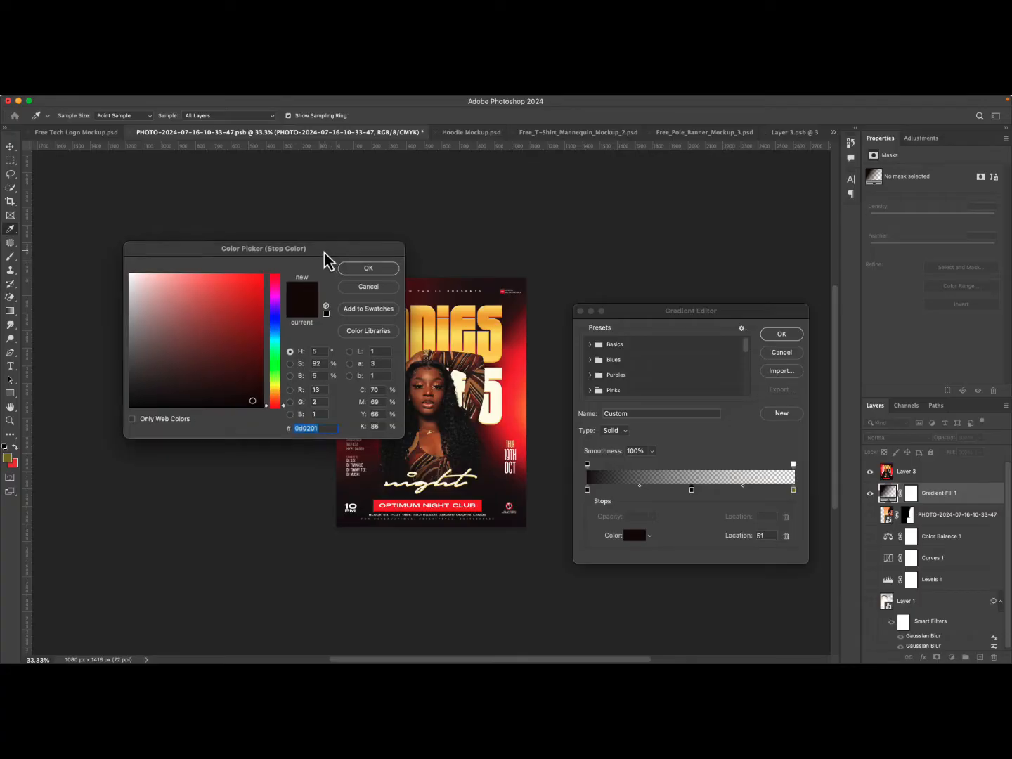
{"action": "left_click_drag", "start_coordinate": [327, 262], "coordinate": [256, 204]}
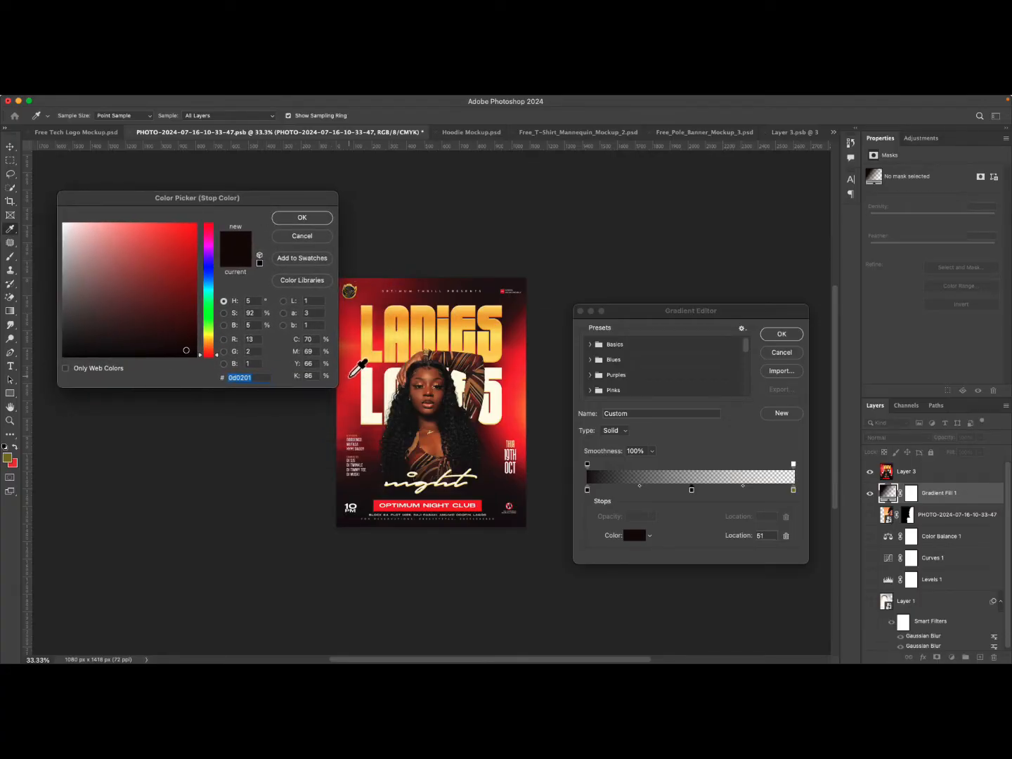
{"action": "left_click", "coordinate": [351, 373]}
{"action": "left_click", "coordinate": [303, 218]}
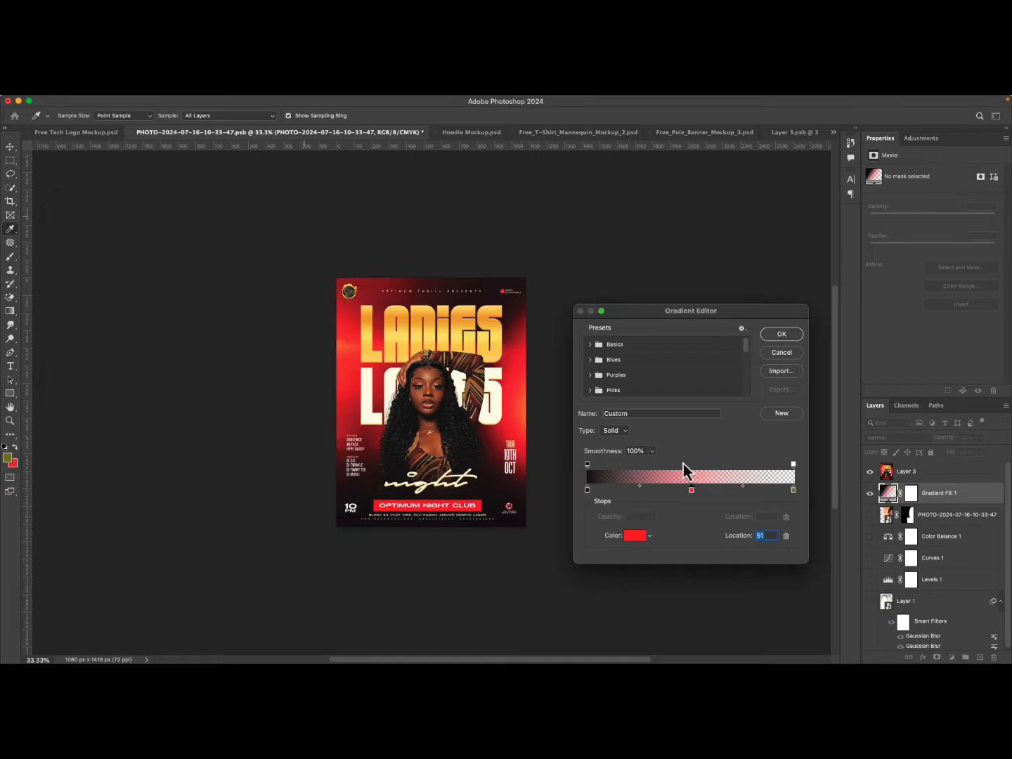
Set the gradient's right color stop to a dark tone sampled from the flyer.
{"action": "double_click", "coordinate": [794, 492]}
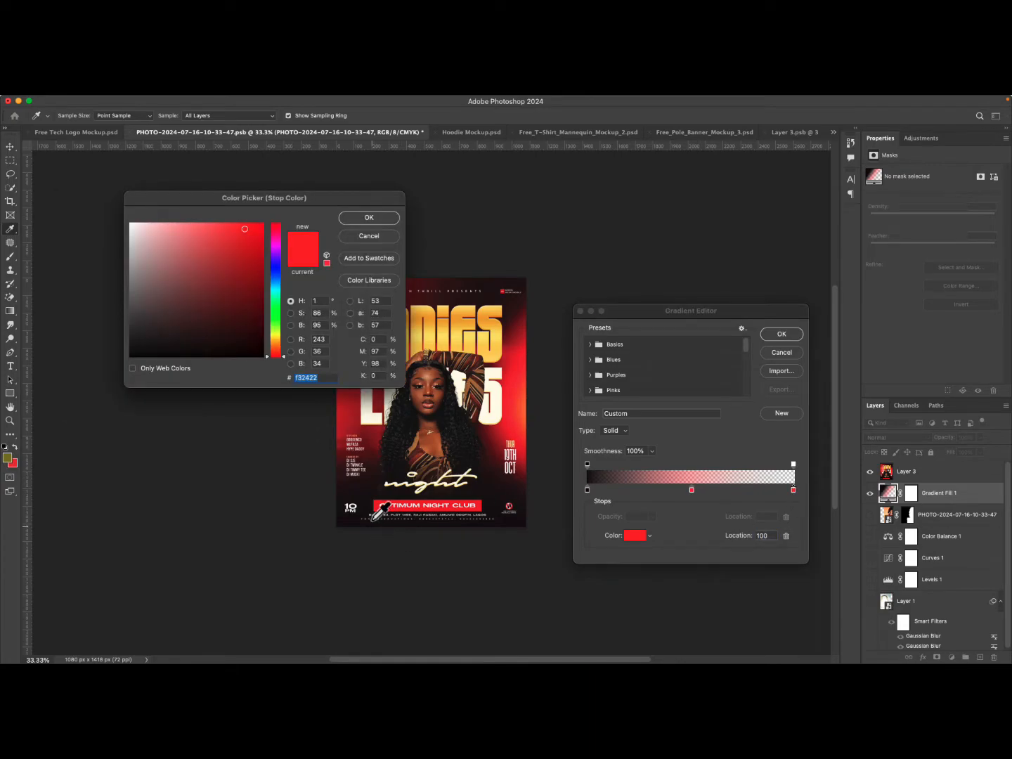
{"action": "left_click", "coordinate": [362, 492]}
{"action": "left_click", "coordinate": [357, 219]}
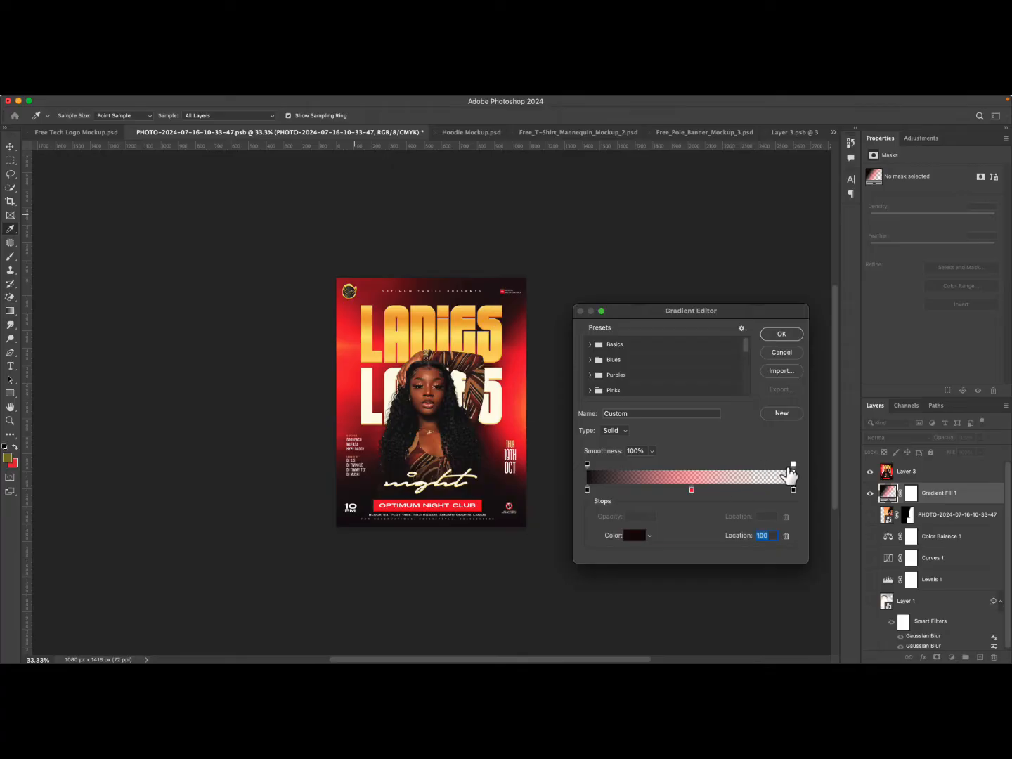
Set the right opacity stop of the gradient to 100%.
{"action": "left_click", "coordinate": [793, 465]}
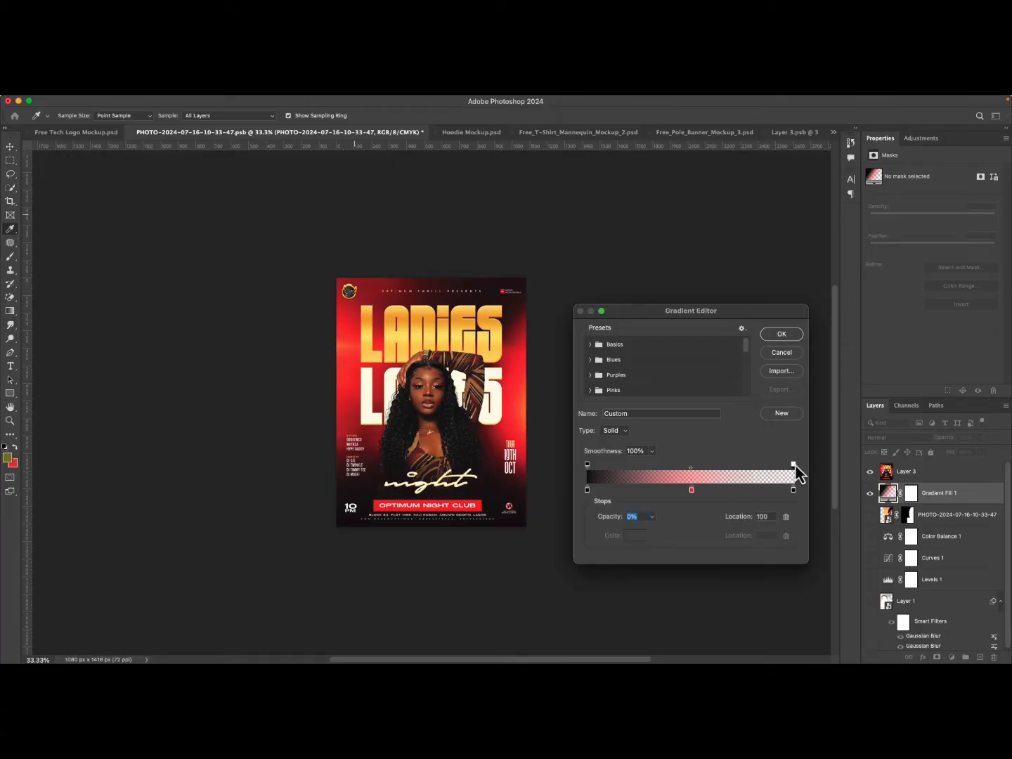
{"action": "left_click", "coordinate": [654, 517]}
{"action": "left_click_drag", "start_coordinate": [655, 531], "coordinate": [817, 549]}
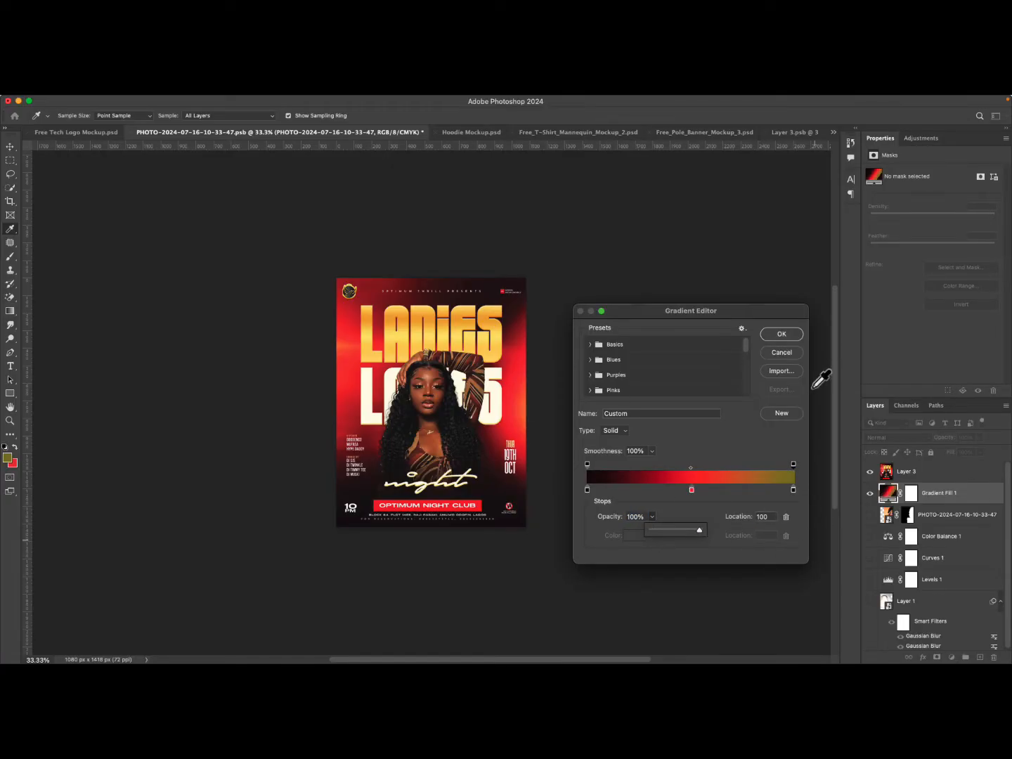
Replace the right end color stop with a dark tone sampled from the flyer so the gradient runs dark–red–dark, nudging the red middle stop.
{"action": "double_click", "coordinate": [794, 490]}
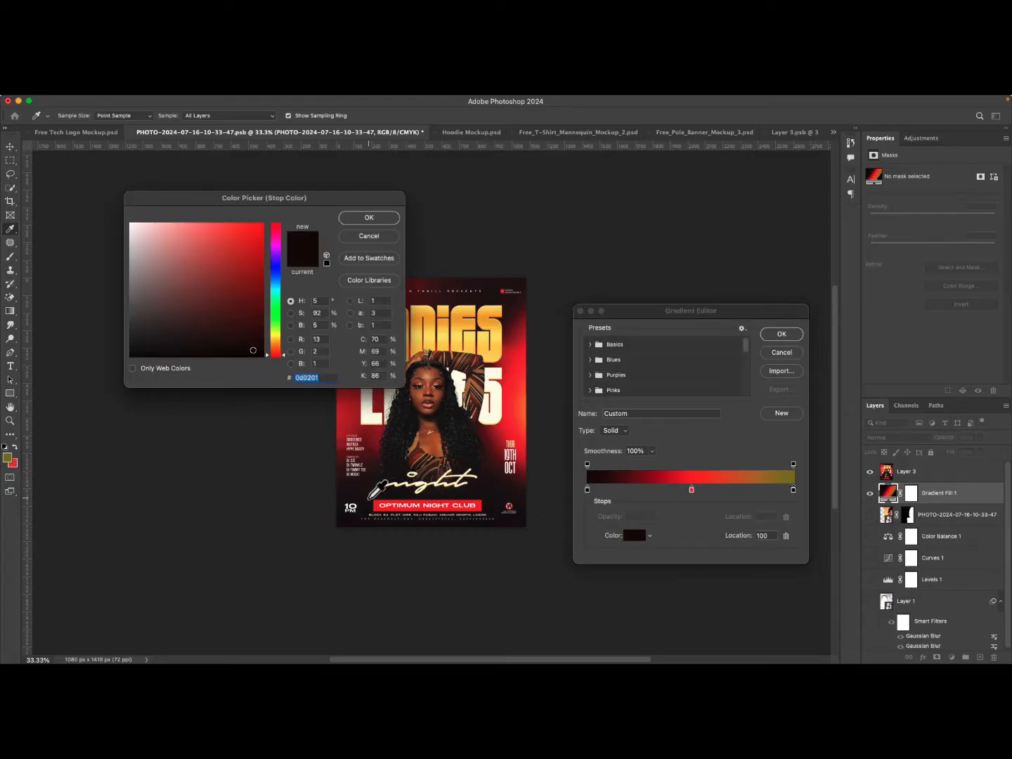
{"action": "left_click", "coordinate": [368, 500]}
{"action": "left_click", "coordinate": [384, 219]}
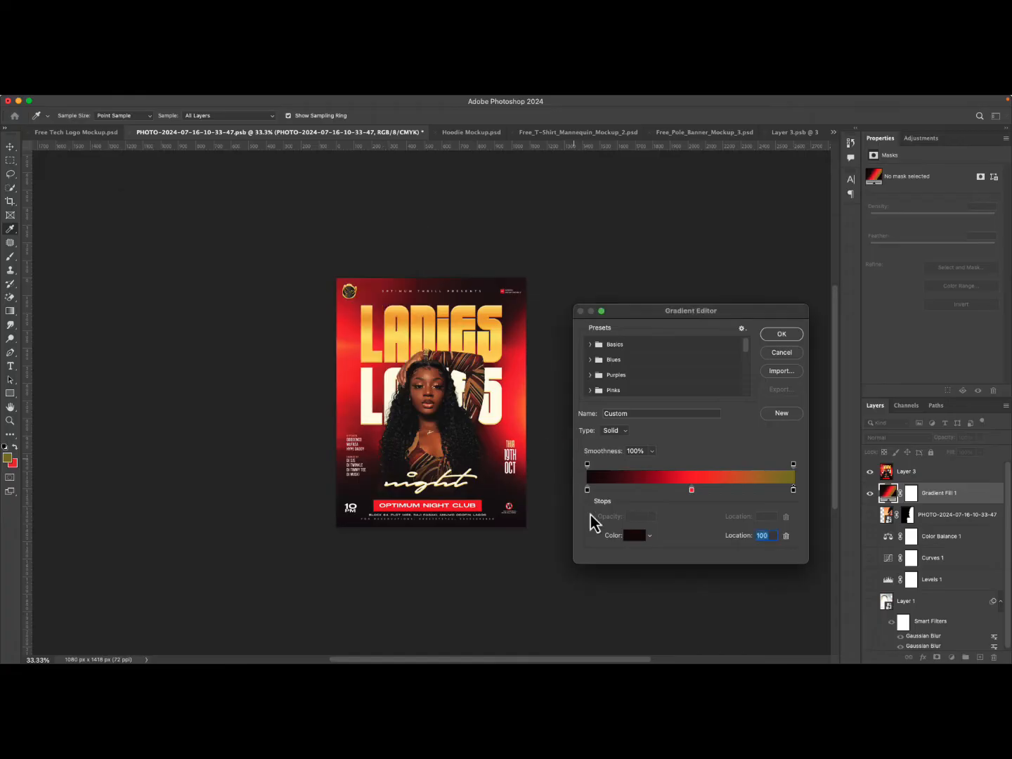
{"action": "left_click_drag", "start_coordinate": [793, 490], "coordinate": [821, 497]}
{"action": "left_click", "coordinate": [776, 490]}
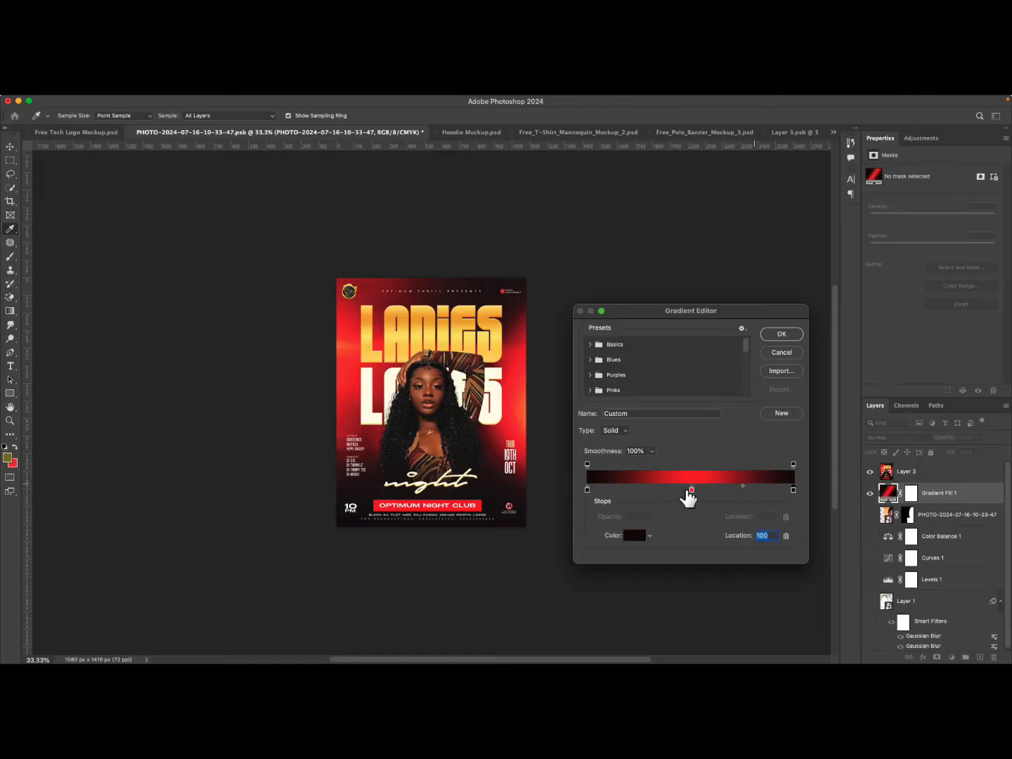
{"action": "left_click_drag", "start_coordinate": [688, 497], "coordinate": [695, 493]}
Apply the gradient fill and toggle the flyer layer's visibility, leaving it hidden to preview the gradient.
{"action": "left_click", "coordinate": [782, 336]}
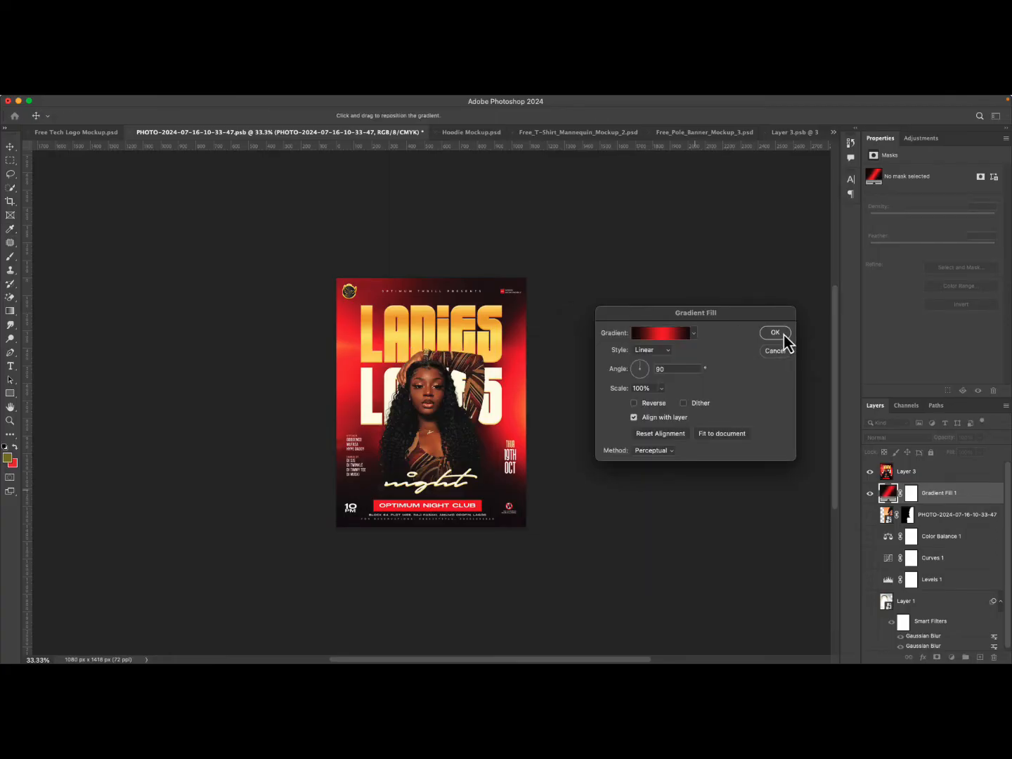
{"action": "left_click", "coordinate": [775, 332]}
{"action": "left_click", "coordinate": [870, 472]}
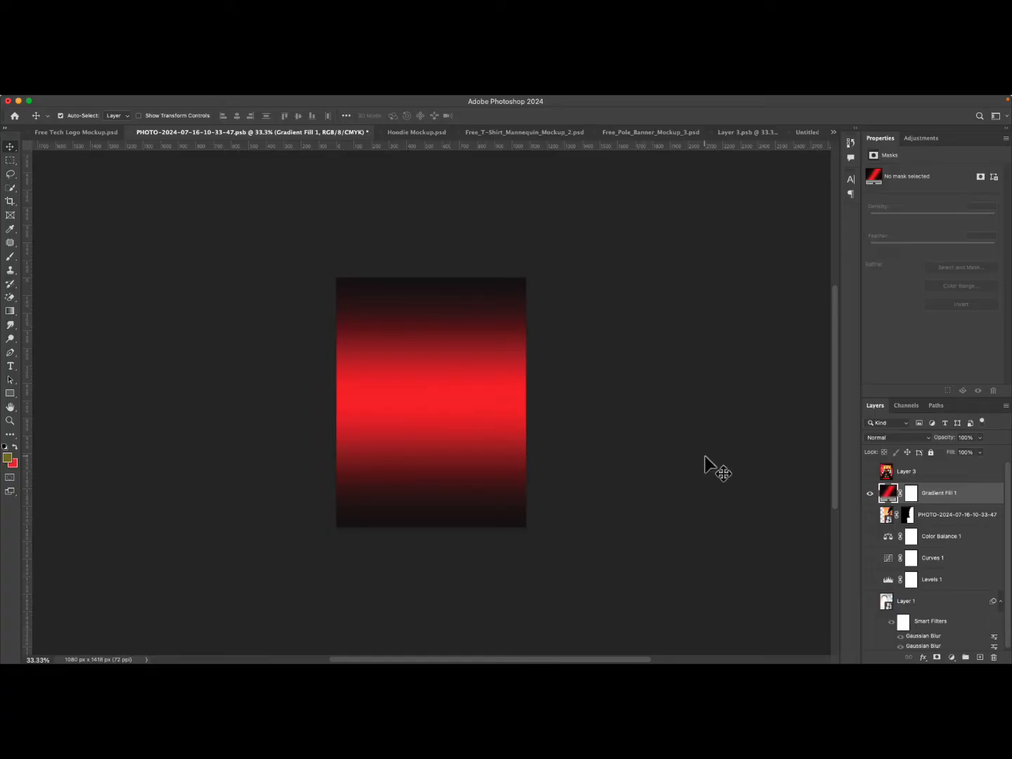
{"action": "left_click", "coordinate": [870, 471]}
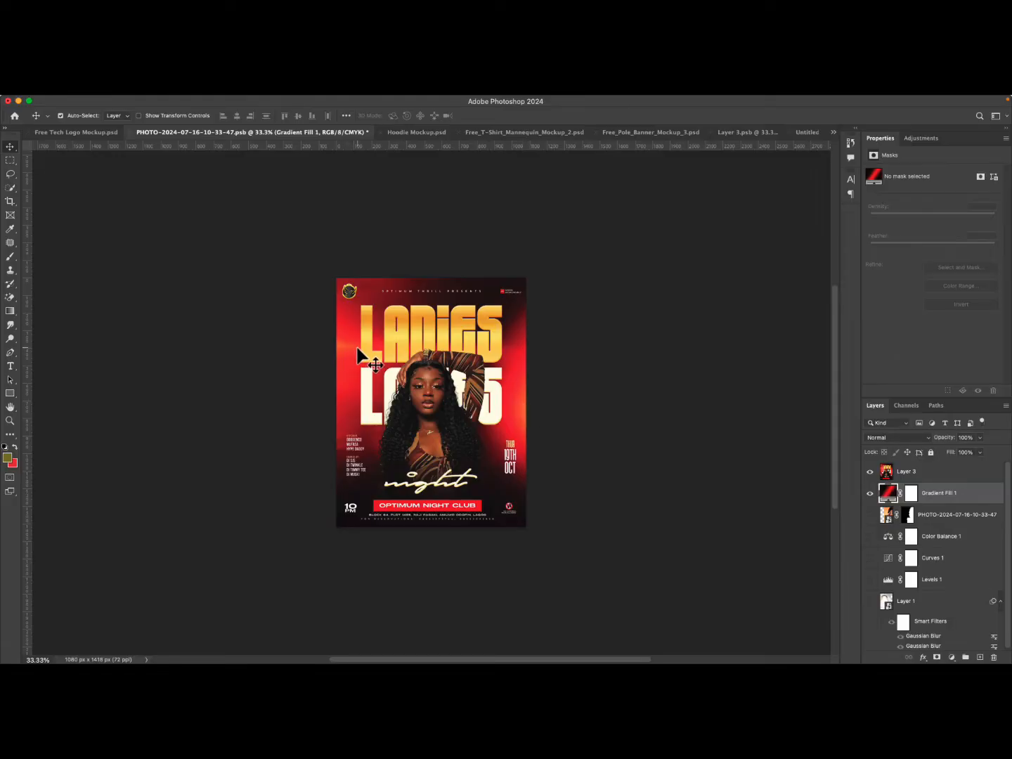
{"action": "left_click", "coordinate": [870, 472]}
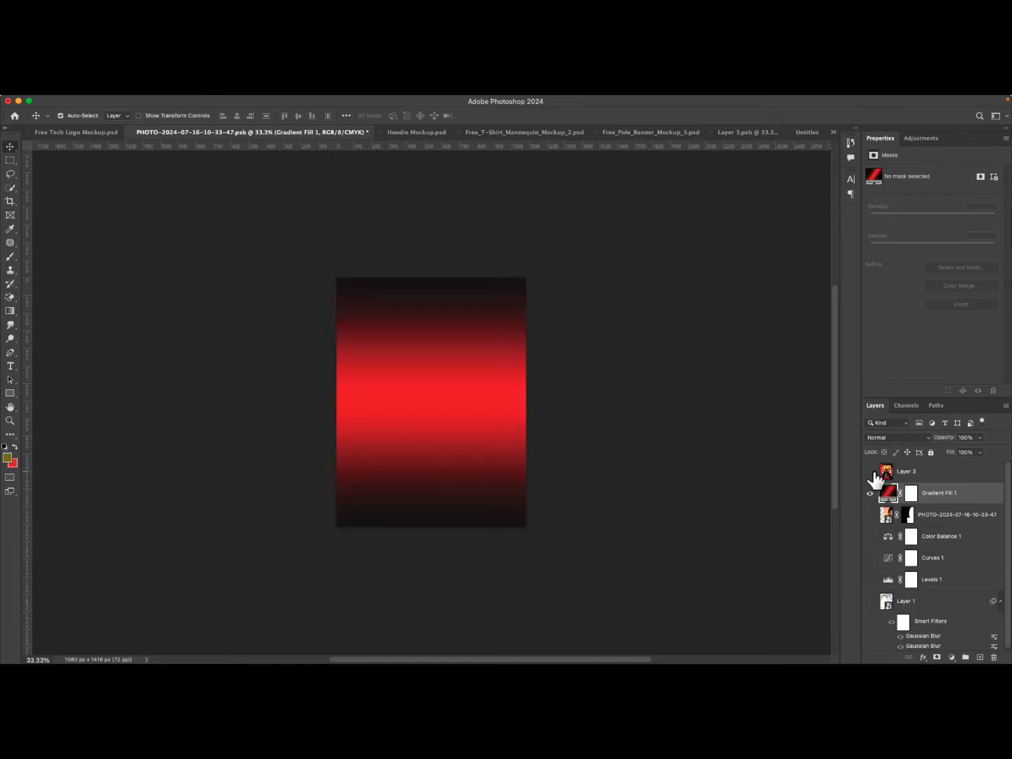
Delete the original photo layer and all adjustment and smart-filter layers below the gradient fill.
{"action": "left_click", "coordinate": [922, 475]}
{"action": "left_click", "coordinate": [922, 492]}
{"action": "left_click", "coordinate": [928, 518]}
{"action": "scroll", "coordinate": [920, 544], "scroll_direction": "down", "scroll_amount": 1}
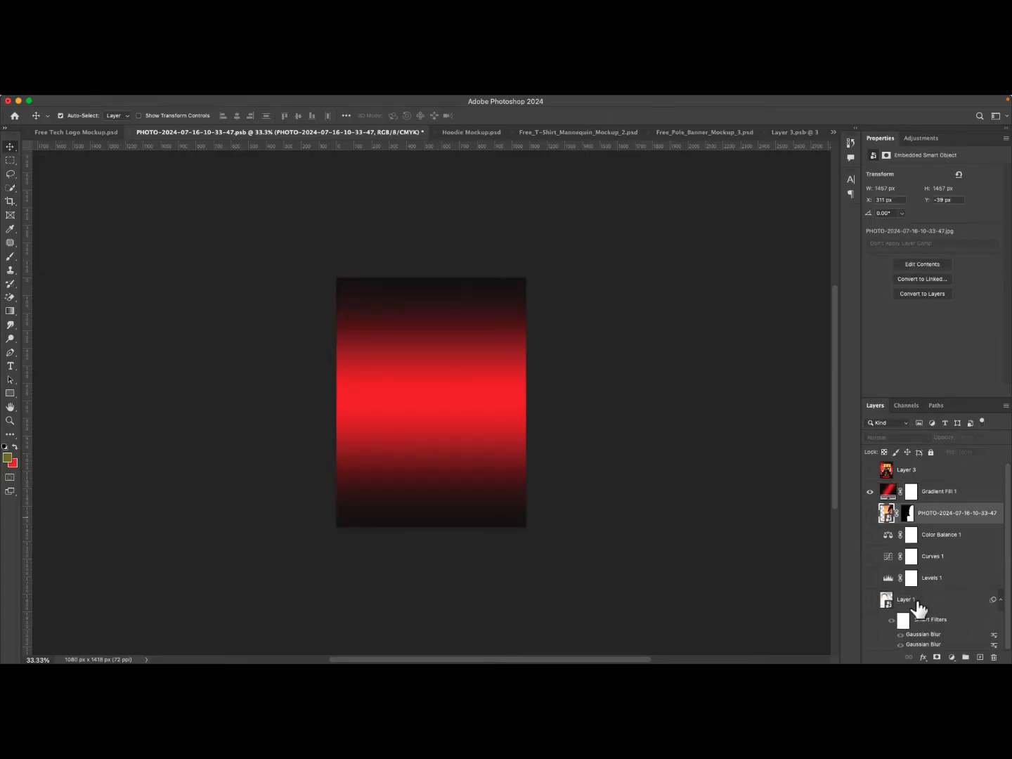
{"action": "left_click", "coordinate": [917, 606], "text": "shift"}
{"action": "key", "text": "Delete"}
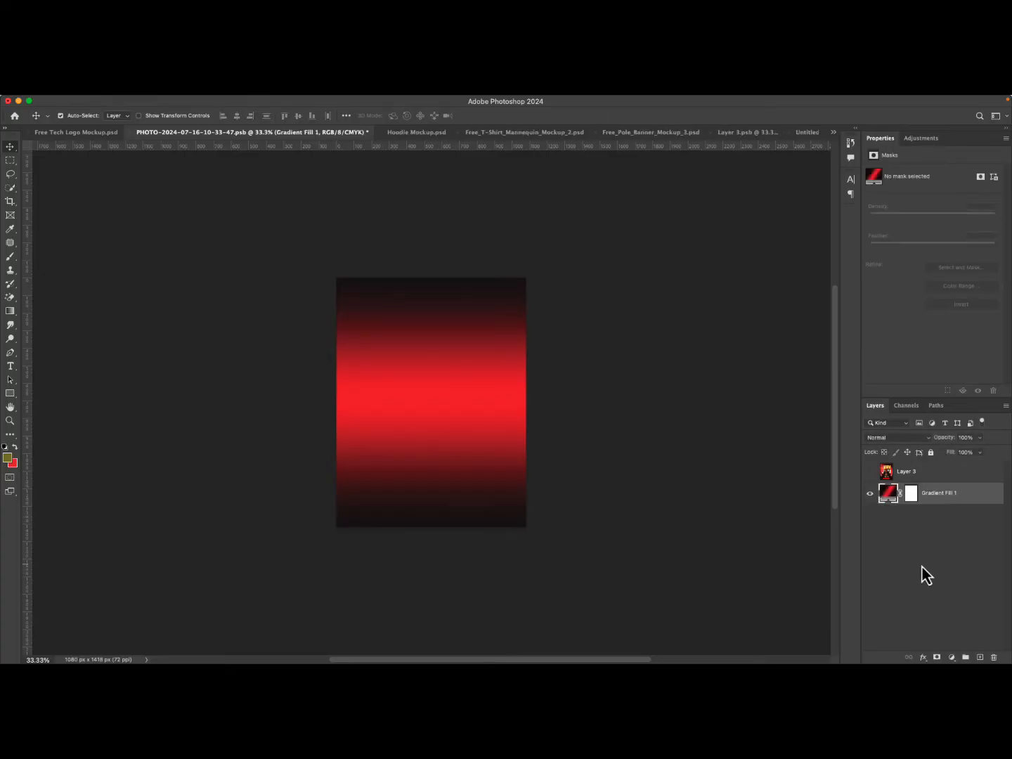
Select the flyer layer and toggle its visibility to compare it with the gradient.
{"action": "left_click", "coordinate": [939, 476]}
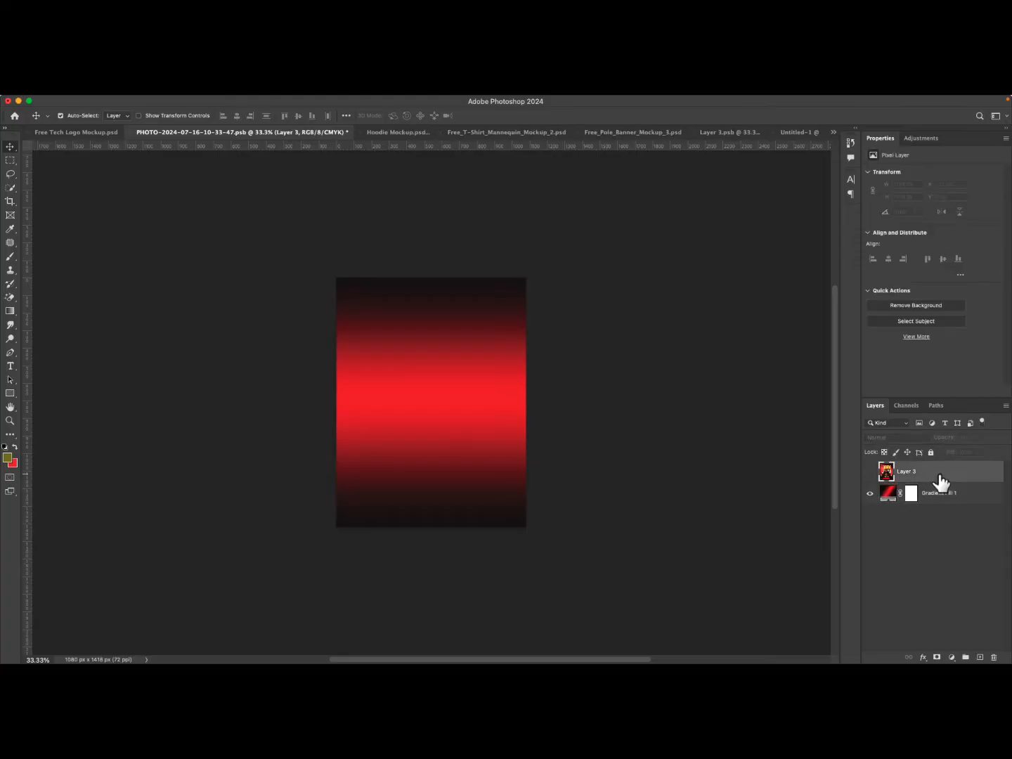
{"action": "left_click", "coordinate": [870, 472]}
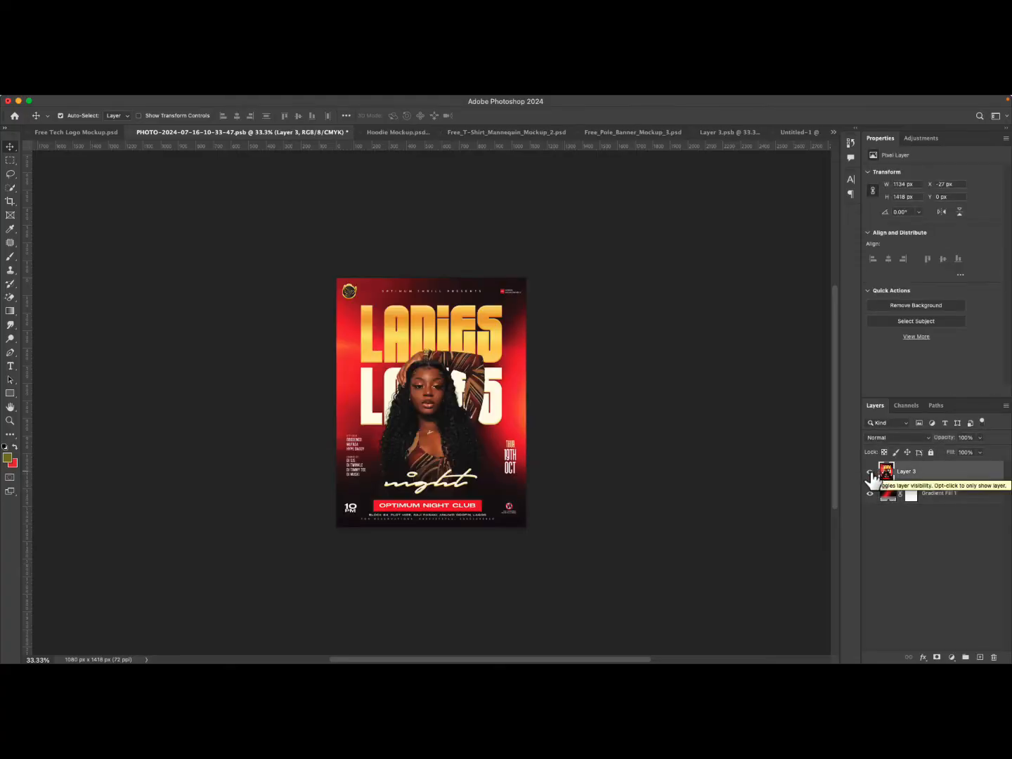
{"action": "left_click", "coordinate": [870, 473]}
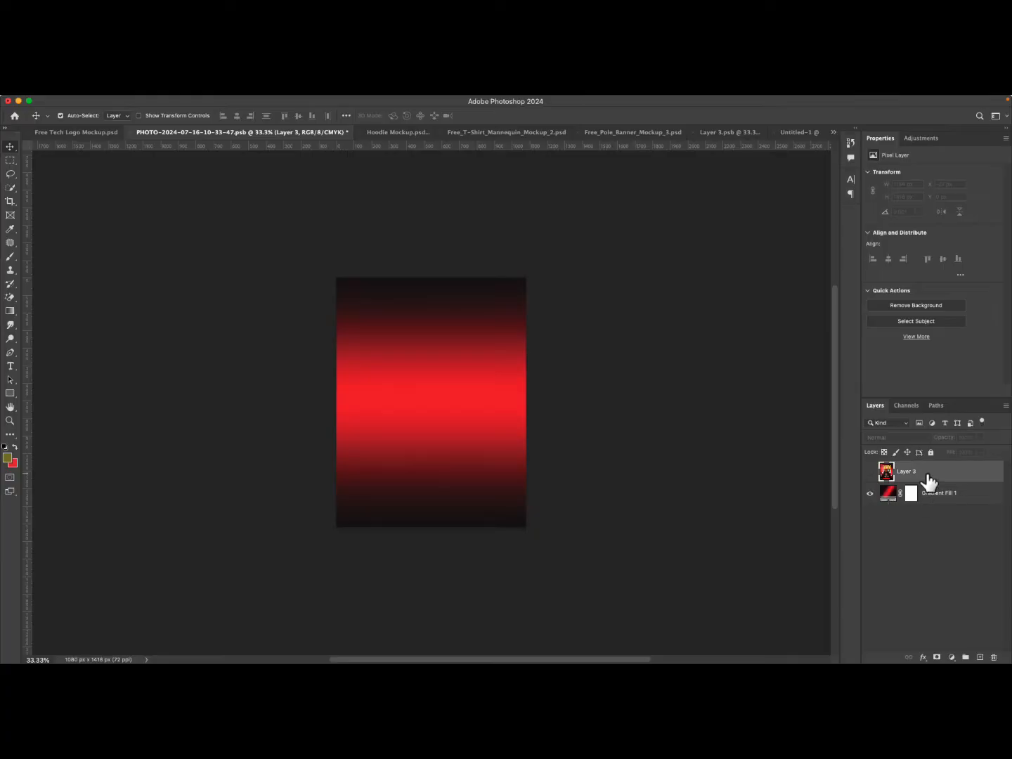
{"action": "left_click", "coordinate": [870, 472]}
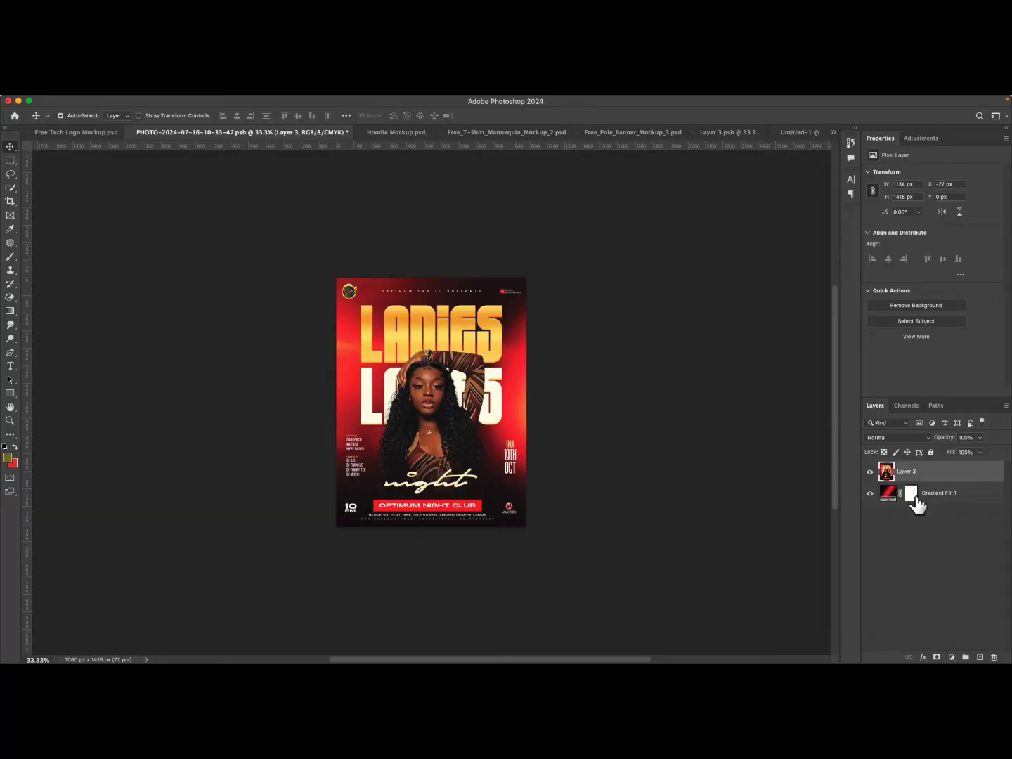
Rename the gradient fill layer as BG.
{"action": "left_click", "coordinate": [942, 495]}
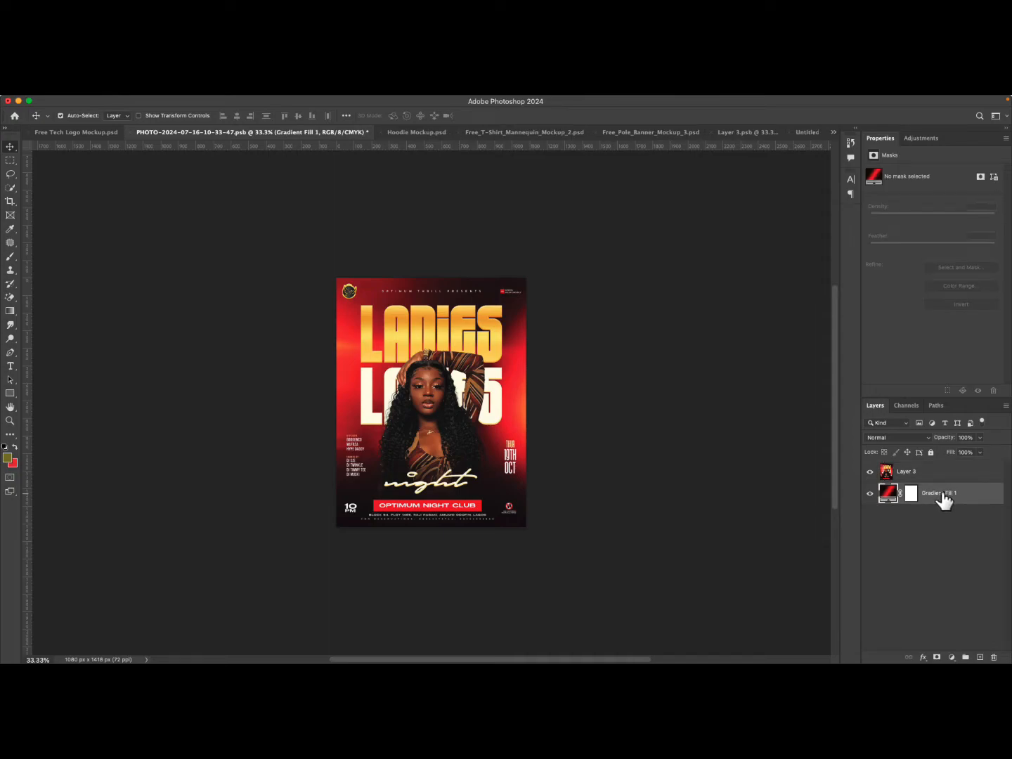
{"action": "double_click", "coordinate": [942, 493]}
{"action": "type", "text": "BG"}
{"action": "key", "text": "Return"}
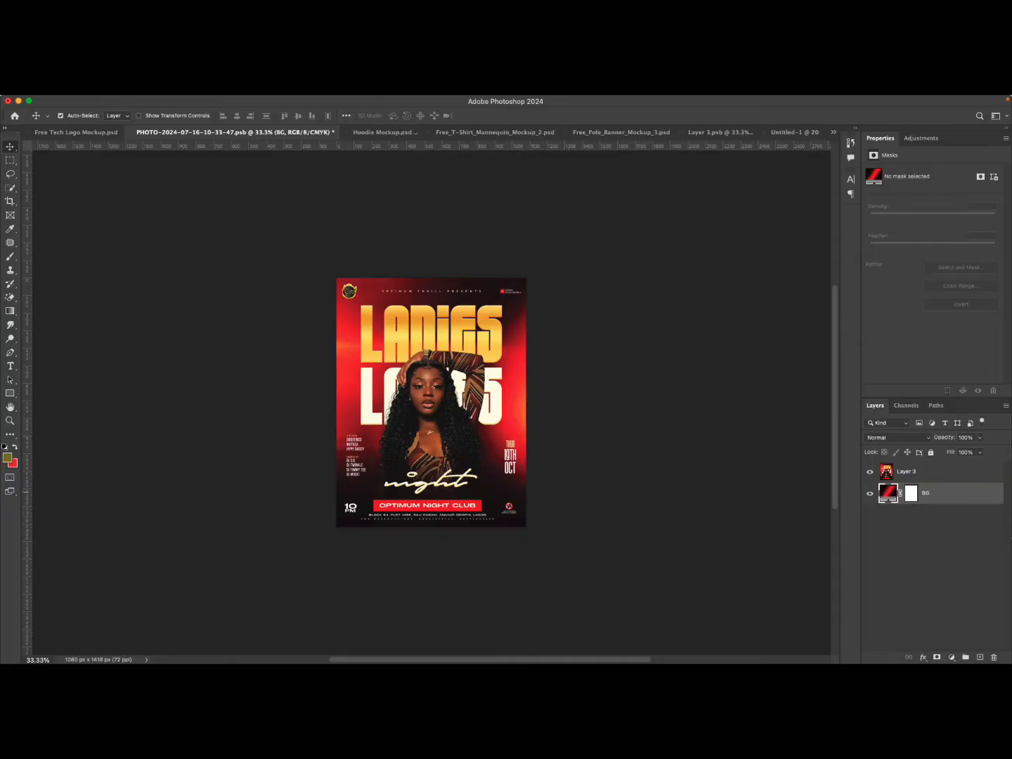
Add a new empty layer above BG named Lighting, and hide the flyer layer.
{"action": "left_click", "coordinate": [982, 659]}
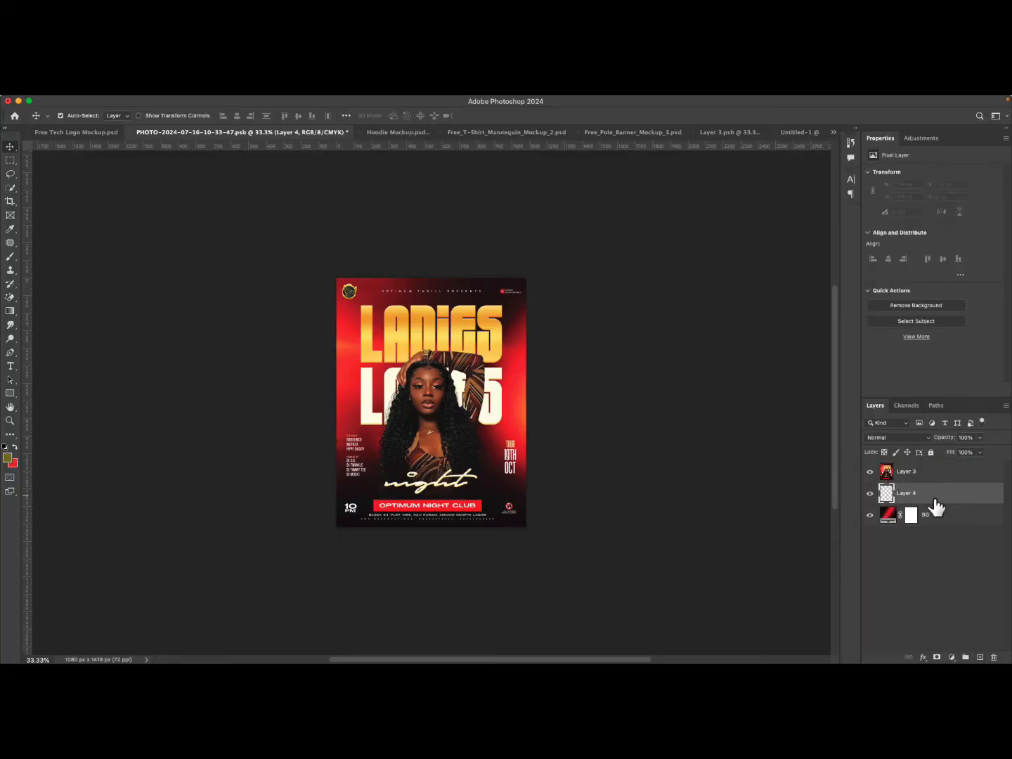
{"action": "left_click", "coordinate": [870, 472]}
{"action": "left_click", "coordinate": [872, 496]}
{"action": "left_click", "coordinate": [872, 495]}
{"action": "left_click", "coordinate": [872, 495]}
{"action": "left_click", "coordinate": [872, 496]}
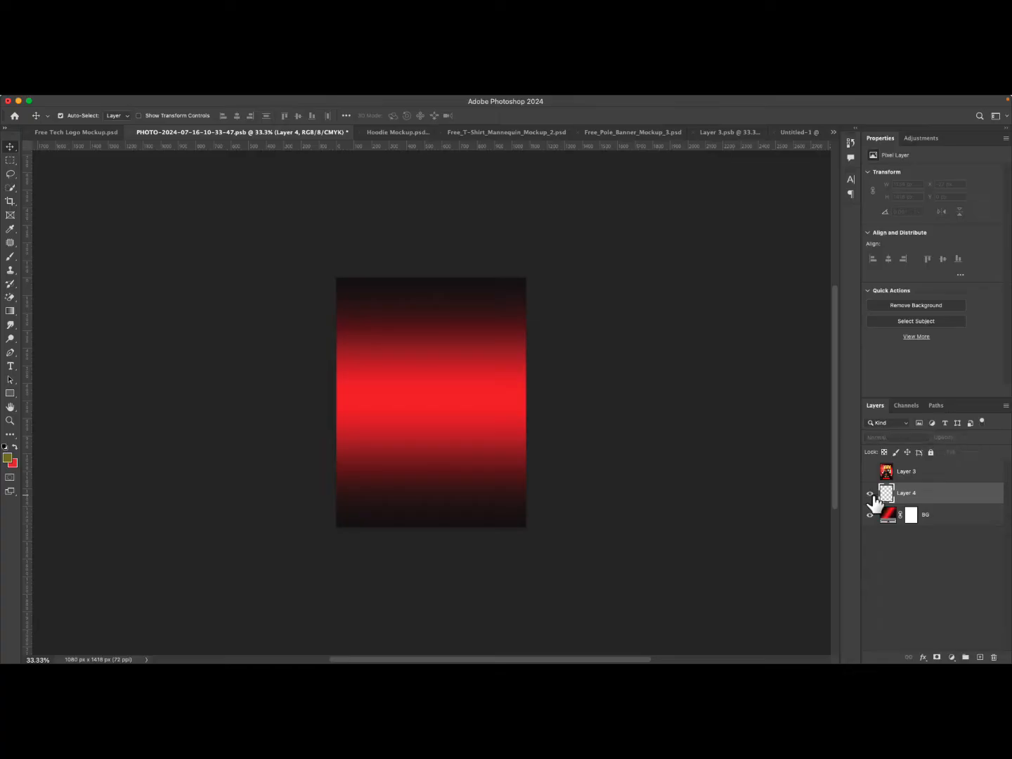
{"action": "left_click", "coordinate": [872, 495]}
{"action": "left_click", "coordinate": [872, 496]}
{"action": "left_click", "coordinate": [872, 495]}
{"action": "left_click", "coordinate": [872, 495]}
{"action": "left_click", "coordinate": [873, 496]}
{"action": "left_click", "coordinate": [872, 496]}
{"action": "double_click", "coordinate": [905, 493]}
{"action": "key", "text": "Return"}
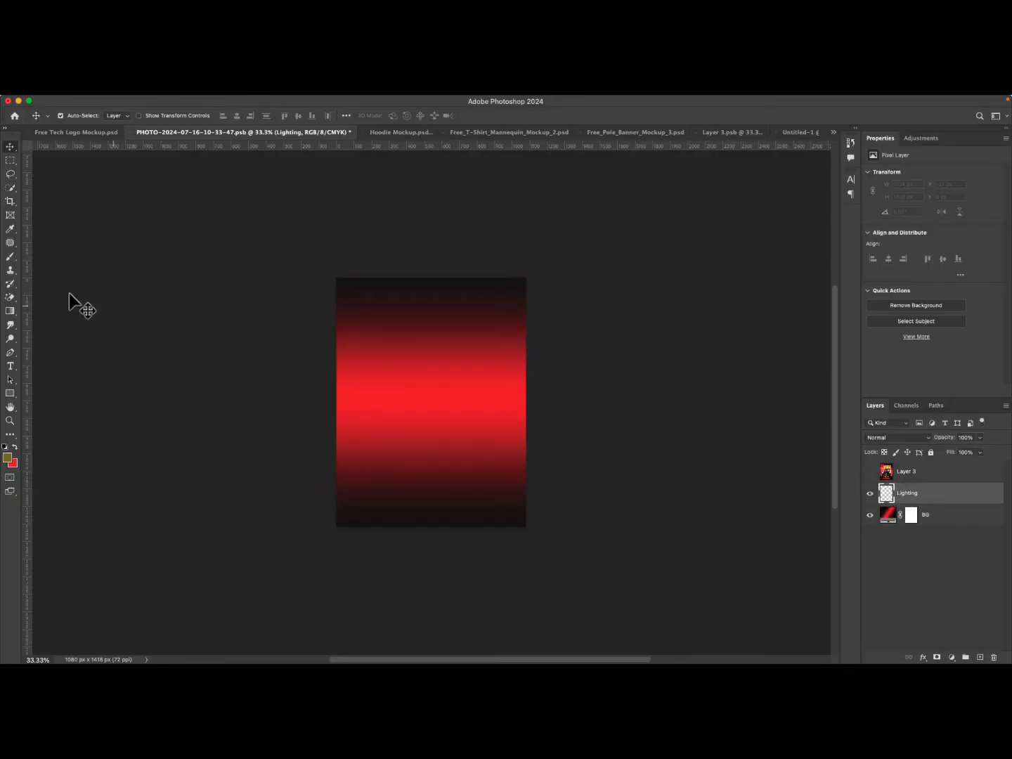
Select the Brush tool and set a soft round brush with 0% hardness to 380 px.
{"action": "left_click", "coordinate": [12, 258]}
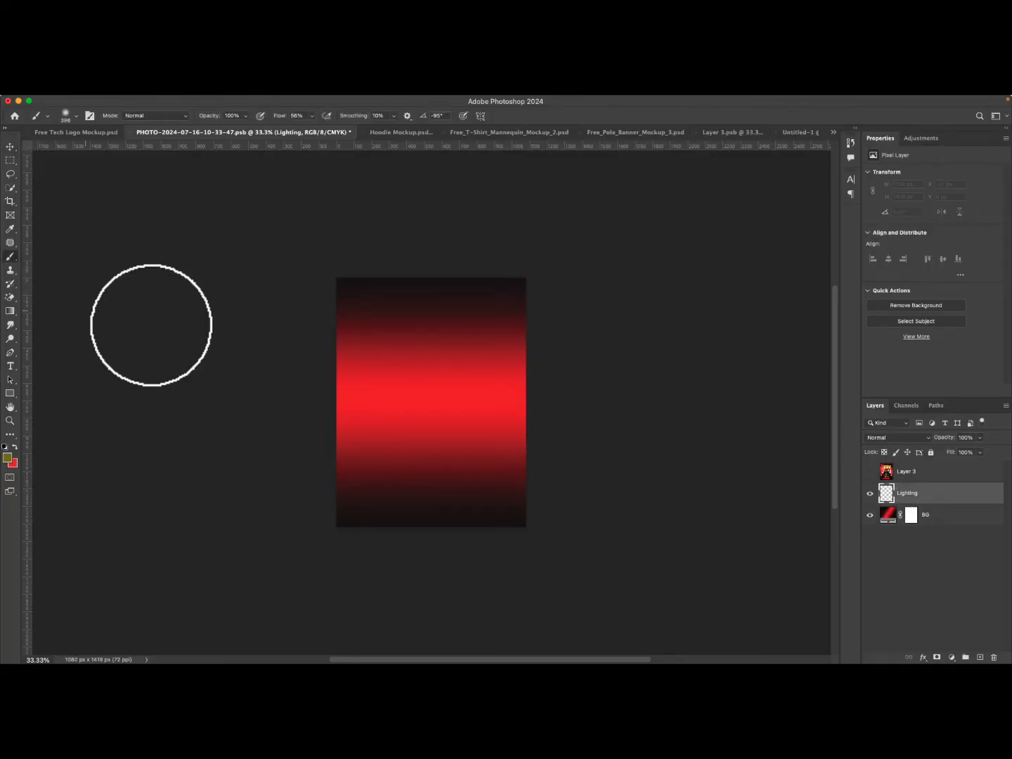
{"action": "left_click", "coordinate": [67, 116]}
{"action": "left_click", "coordinate": [66, 116]}
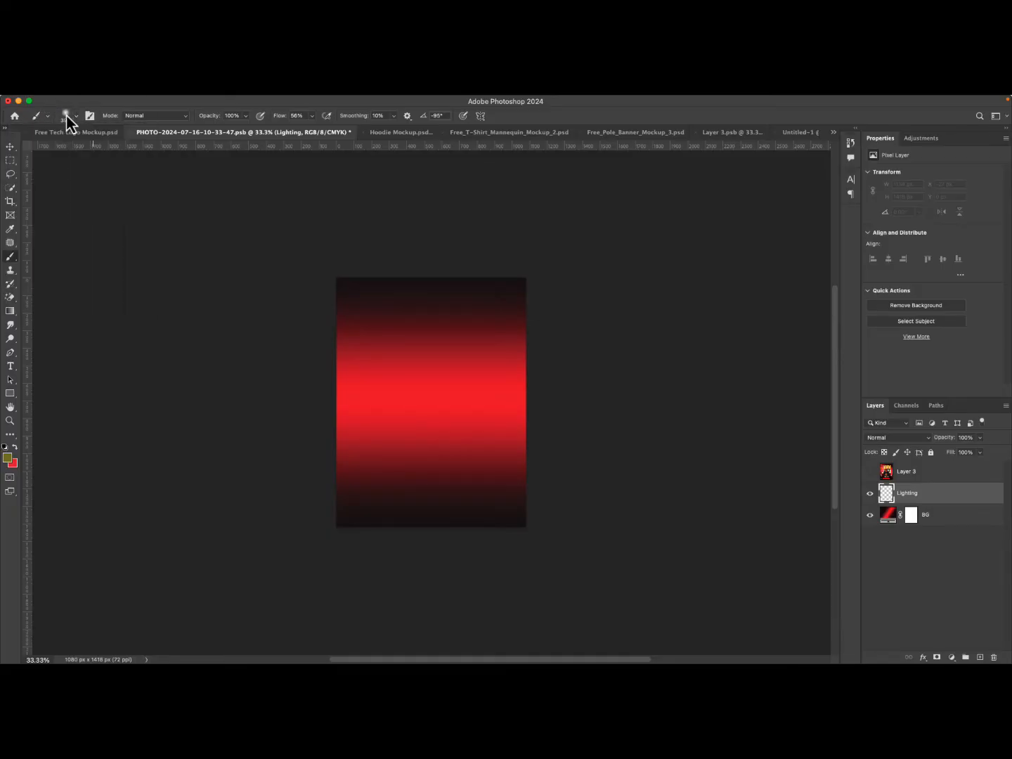
{"action": "left_click", "coordinate": [66, 116]}
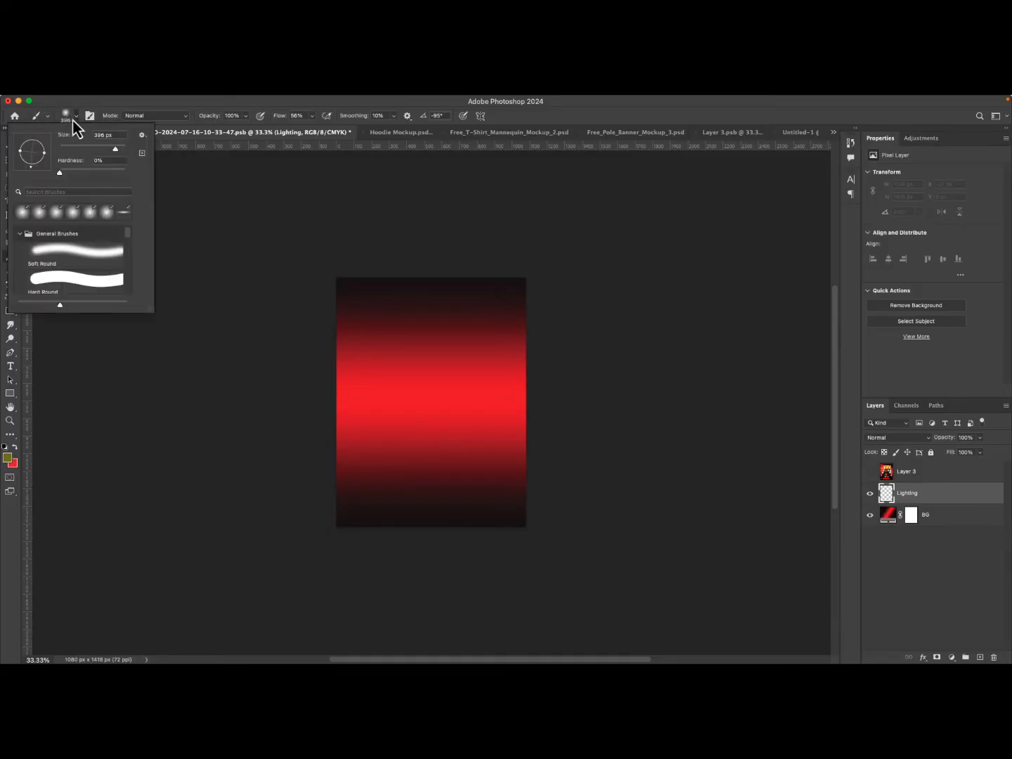
{"action": "left_click", "coordinate": [115, 150]}
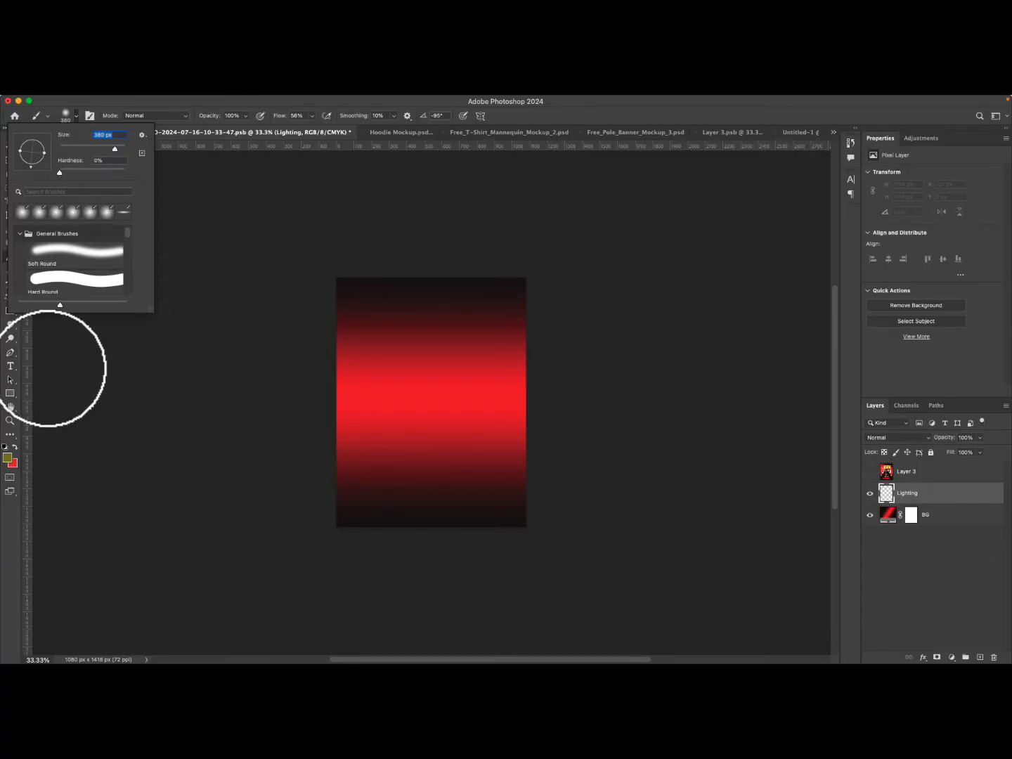
Set the foreground color to golden yellow #ffd800 and return to the Brush tool.
{"action": "left_click", "coordinate": [8, 459]}
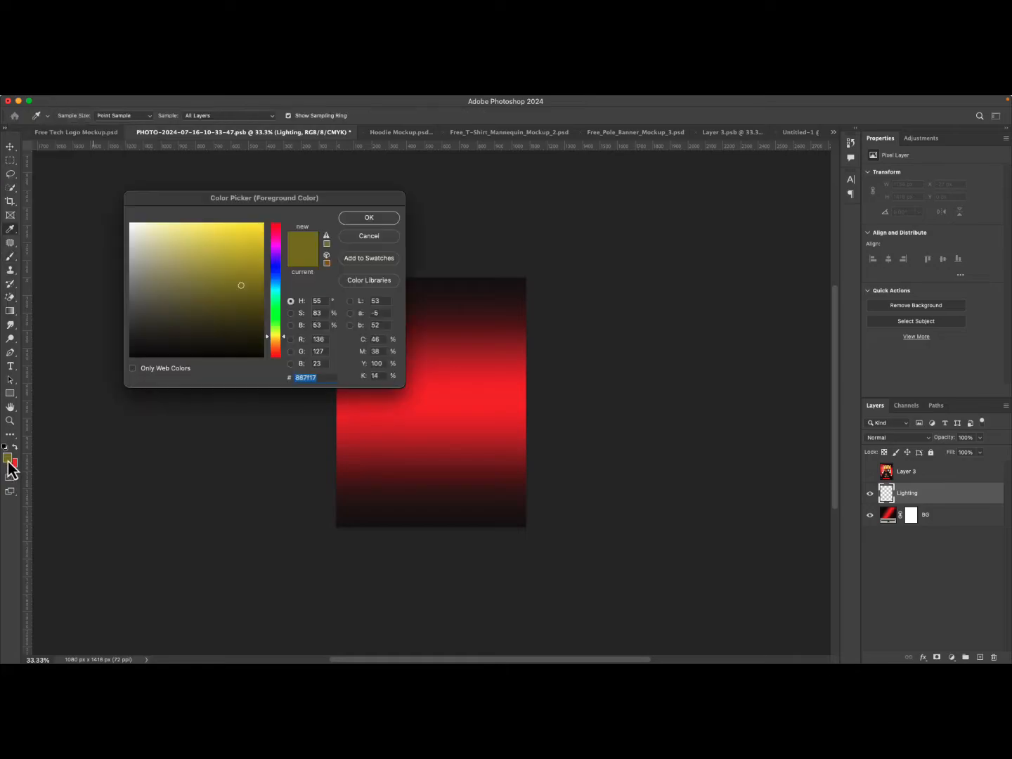
{"action": "left_click", "coordinate": [268, 224]}
{"action": "left_click_drag", "start_coordinate": [267, 225], "coordinate": [309, 239]}
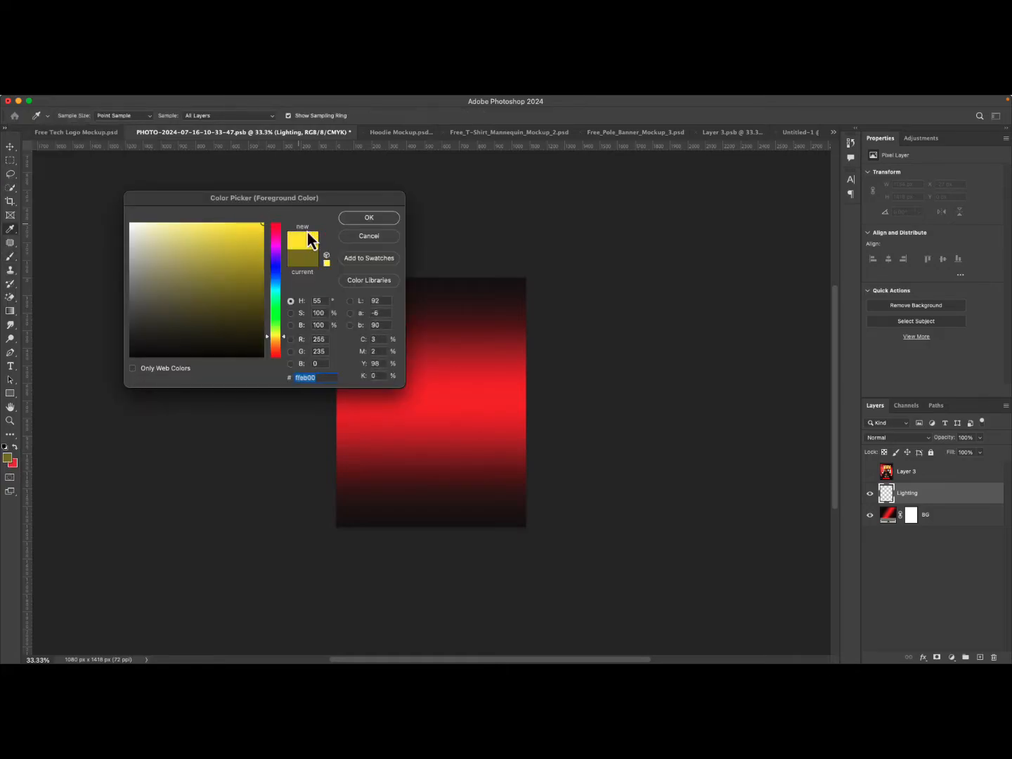
{"action": "left_click", "coordinate": [276, 339]}
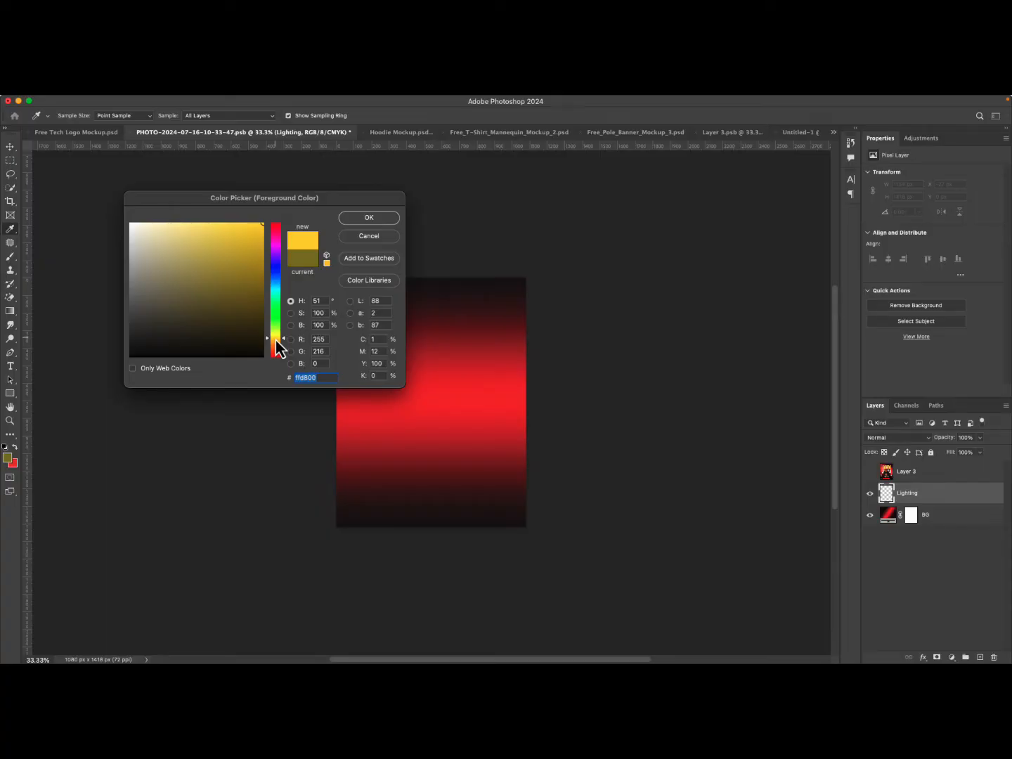
{"action": "left_click", "coordinate": [367, 218]}
{"action": "key", "text": "b"}
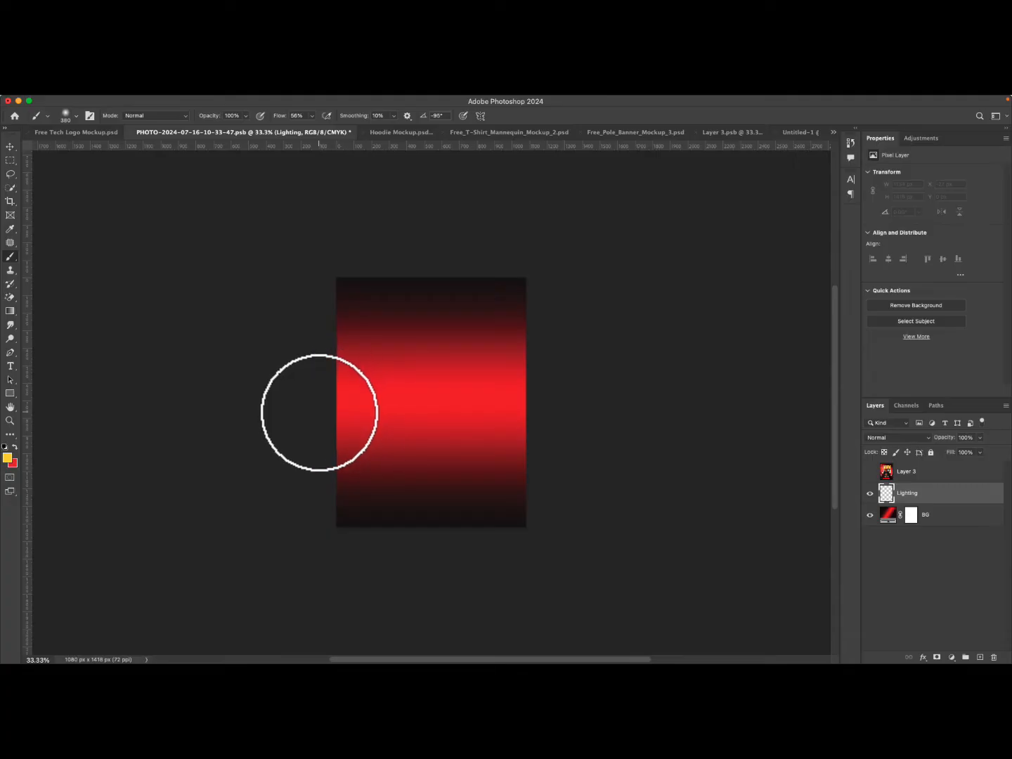
Paint soft yellow glows on the left and right edges of the canvas with brush flow at 100%, then show the flyer layer.
{"action": "left_click", "coordinate": [322, 414]}
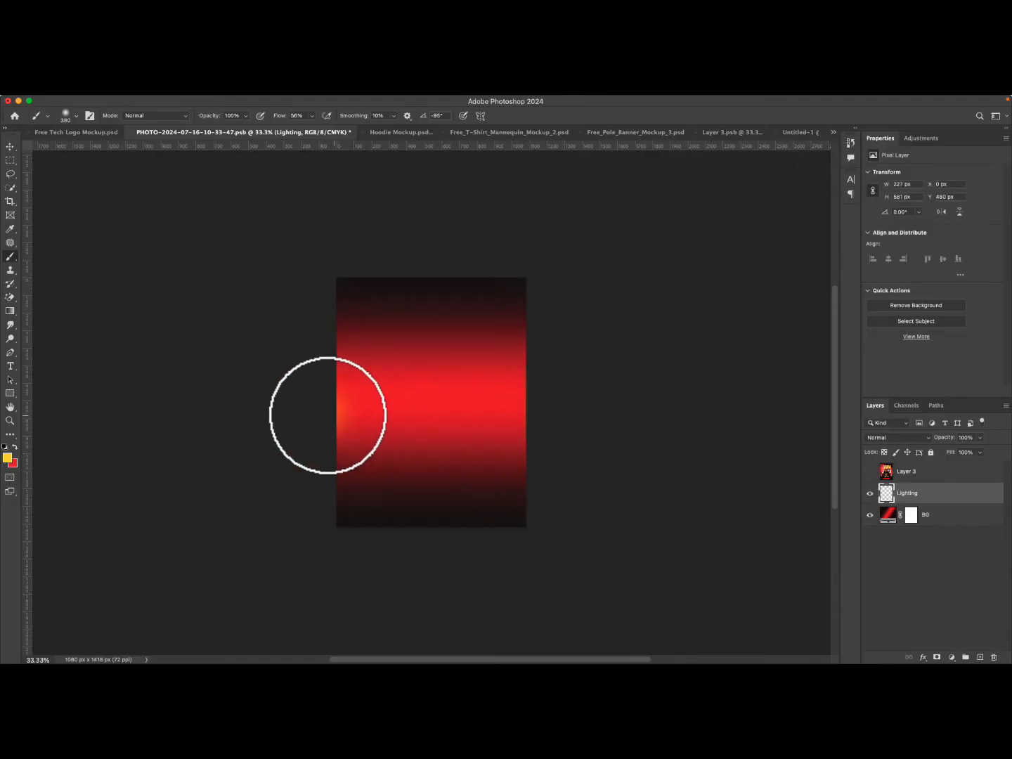
{"action": "left_click", "coordinate": [307, 413]}
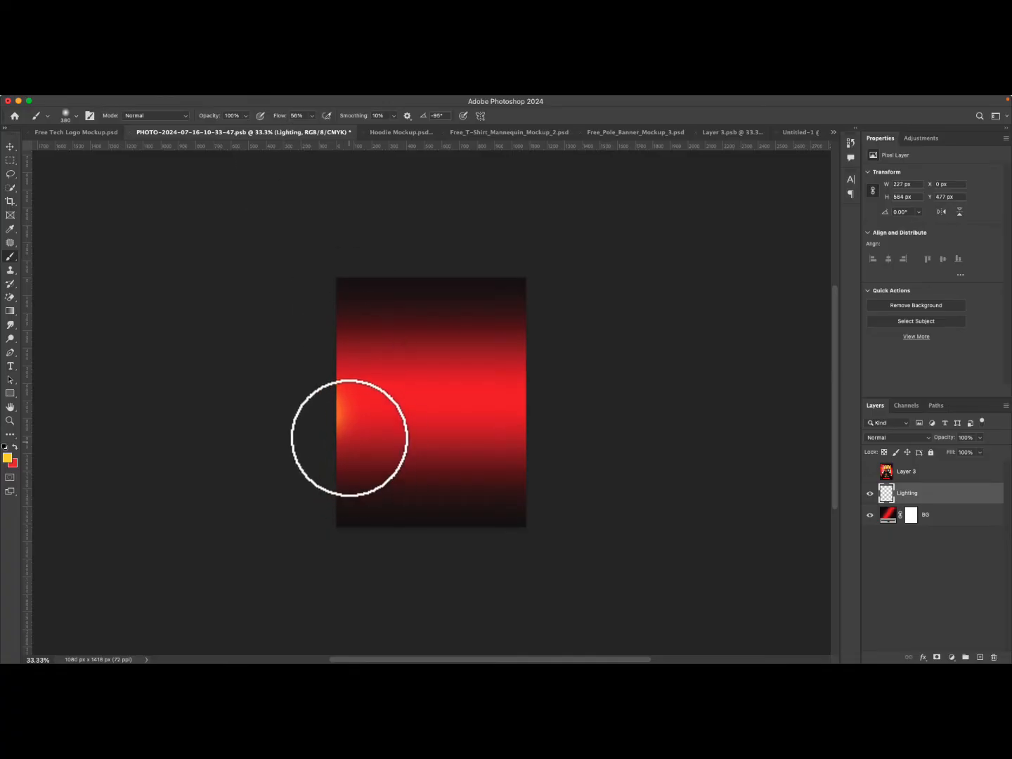
{"action": "left_click", "coordinate": [312, 117]}
{"action": "left_click_drag", "start_coordinate": [314, 130], "coordinate": [426, 141]}
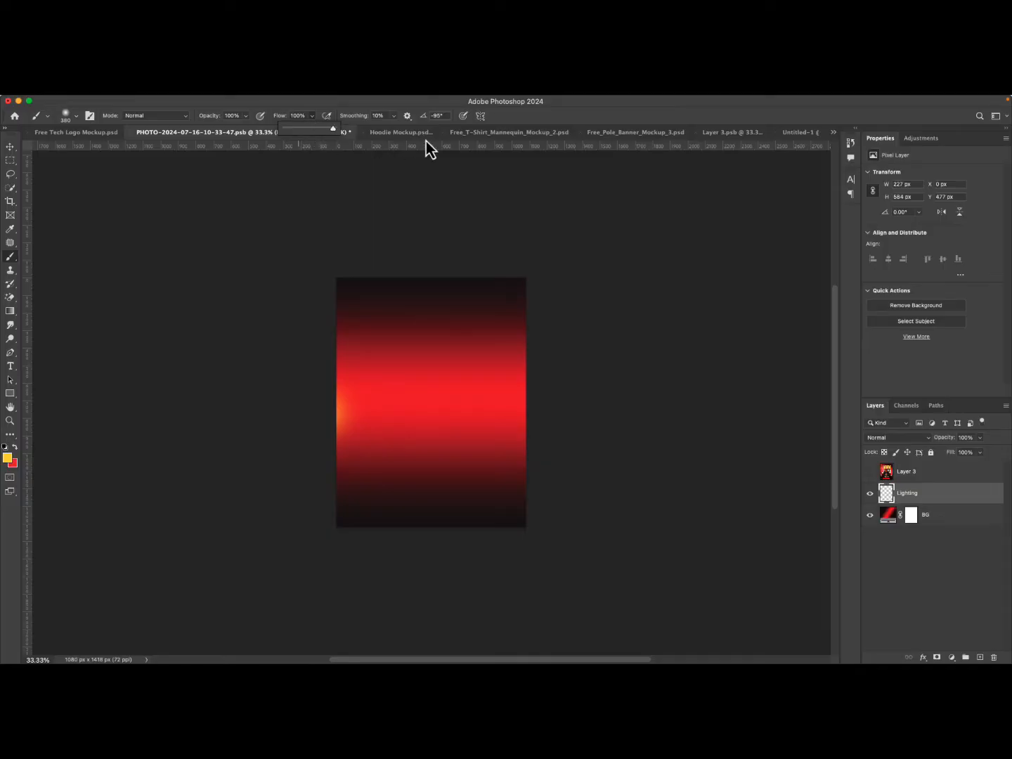
{"action": "left_click", "coordinate": [326, 418]}
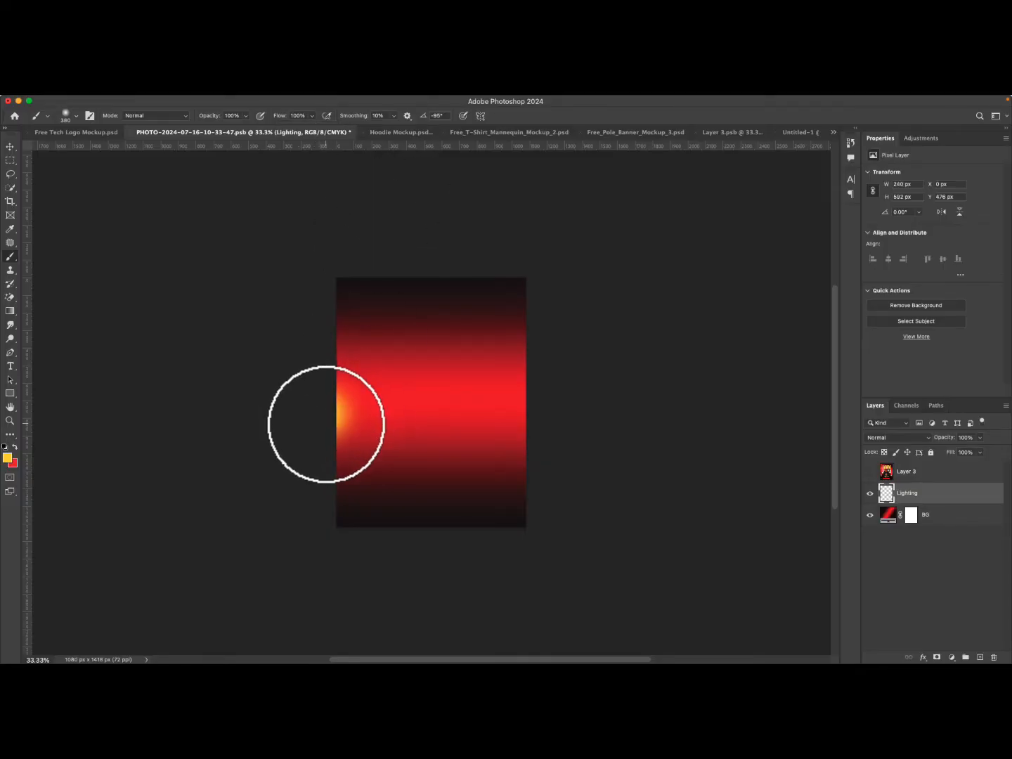
{"action": "left_click", "coordinate": [540, 409]}
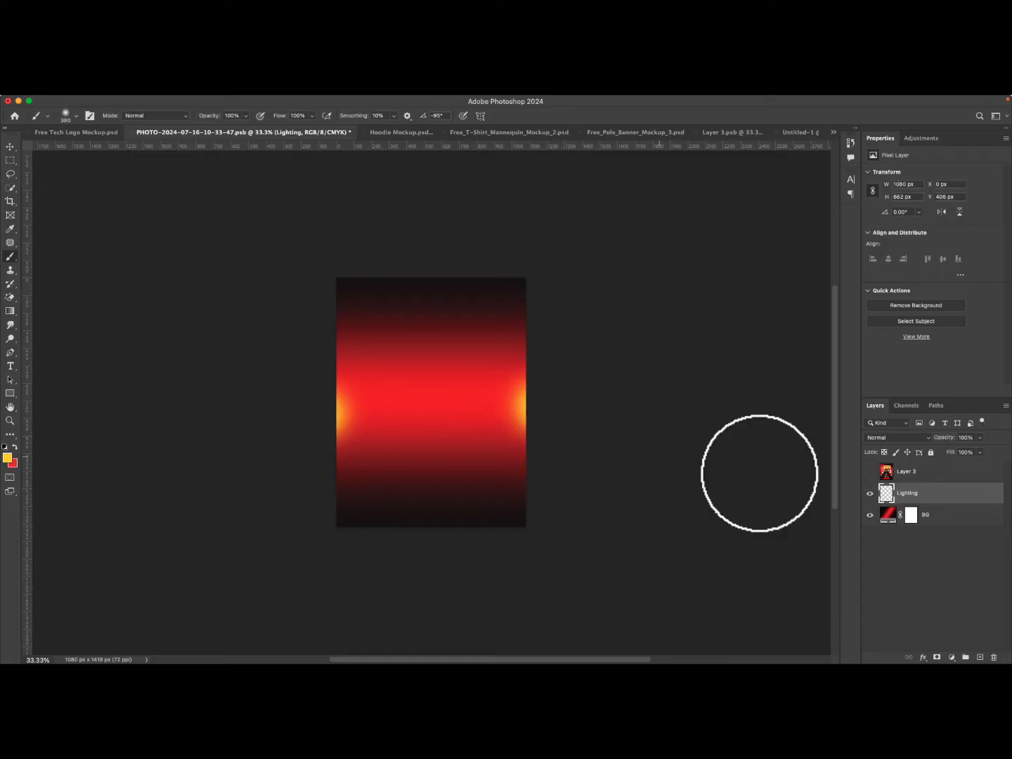
{"action": "left_click", "coordinate": [871, 472]}
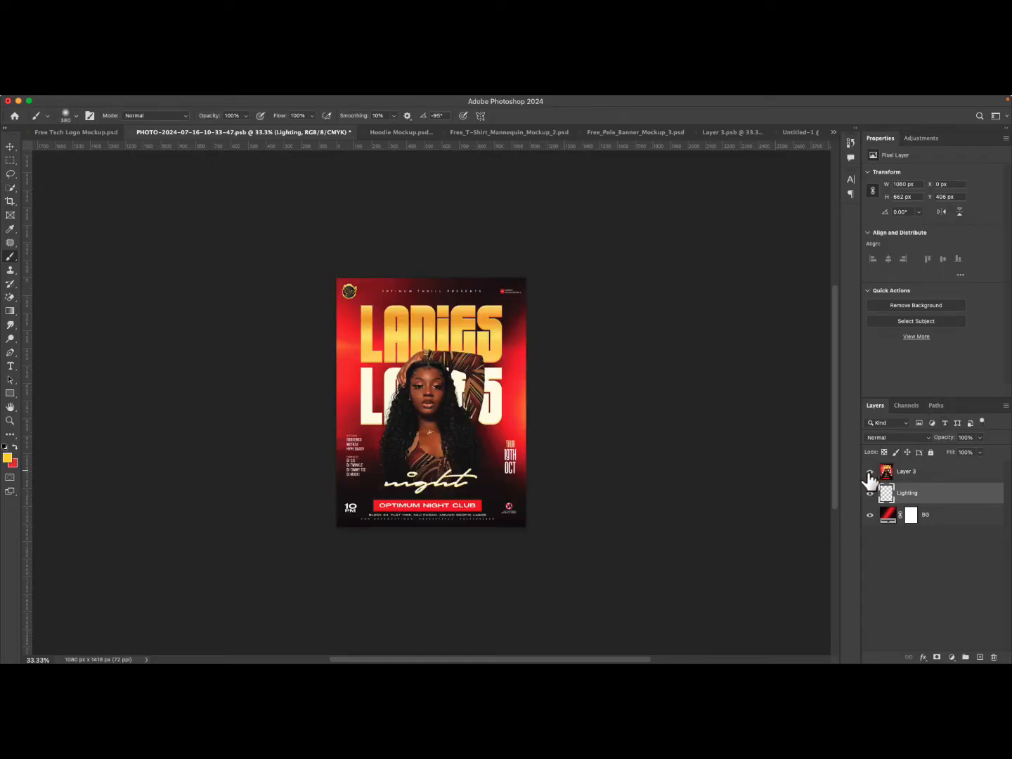
Paint an extra soft yellow glow near the upper left edge of the Lighting layer, and hide the flyer layer.
{"action": "left_click", "coordinate": [869, 473]}
{"action": "left_click", "coordinate": [869, 472]}
{"action": "left_click", "coordinate": [337, 350]}
{"action": "left_click", "coordinate": [870, 472]}
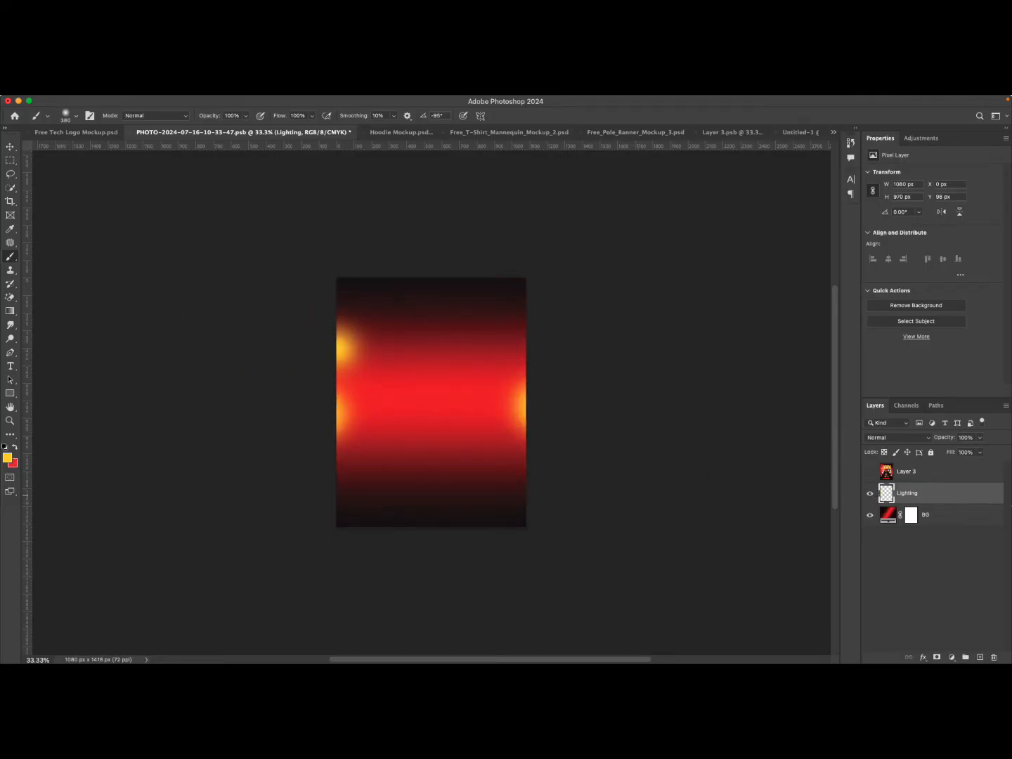
Lower the Lighting layer's opacity to 60%.
{"action": "left_click", "coordinate": [980, 437]}
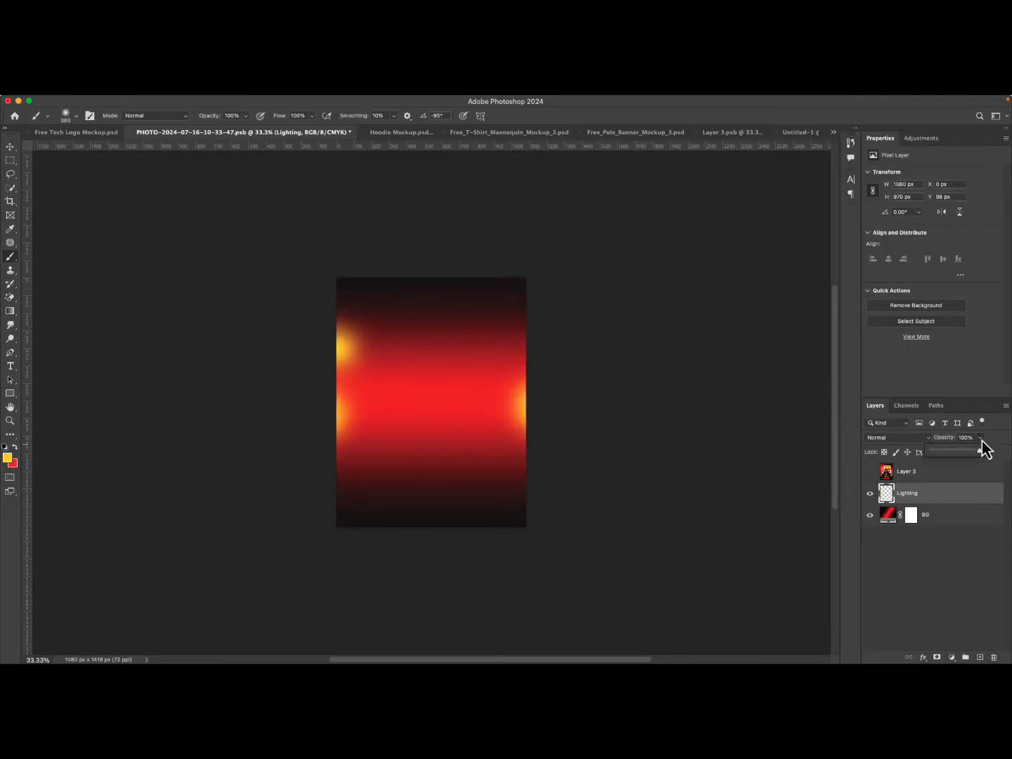
{"action": "left_click_drag", "start_coordinate": [951, 450], "coordinate": [949, 450]}
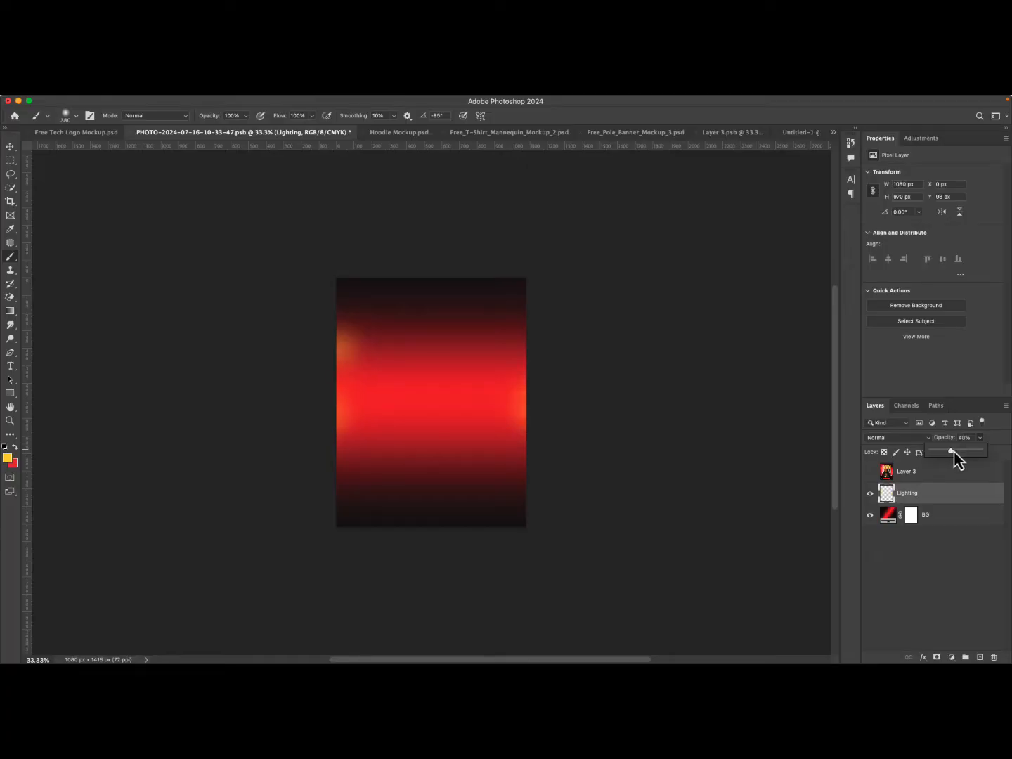
{"action": "left_click_drag", "start_coordinate": [953, 451], "coordinate": [956, 452]}
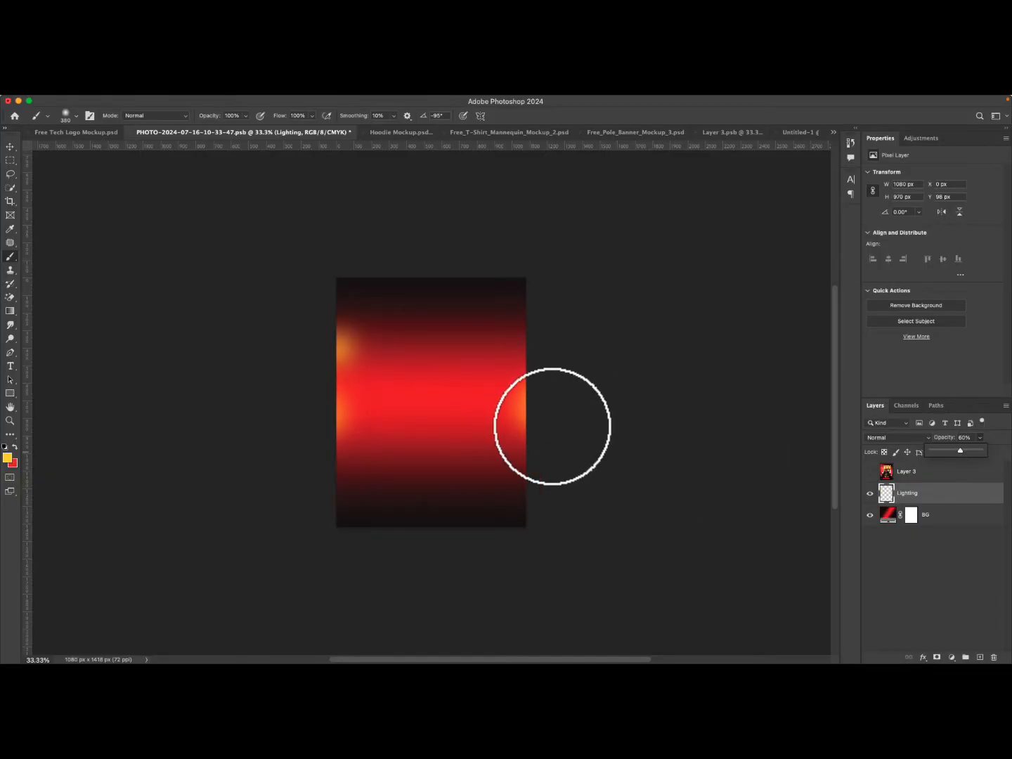
{"action": "left_click", "coordinate": [942, 489]}
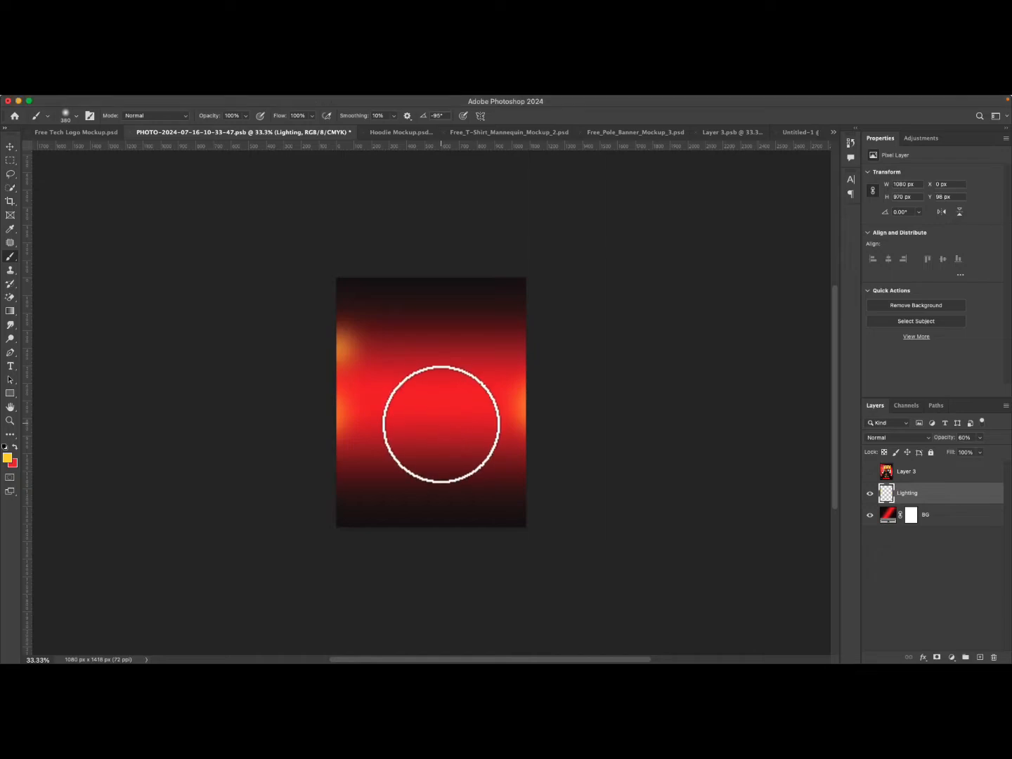
Paste the model photo as a new layer and scale it to about 144% to fill the lower canvas.
{"action": "key", "text": "super+v"}
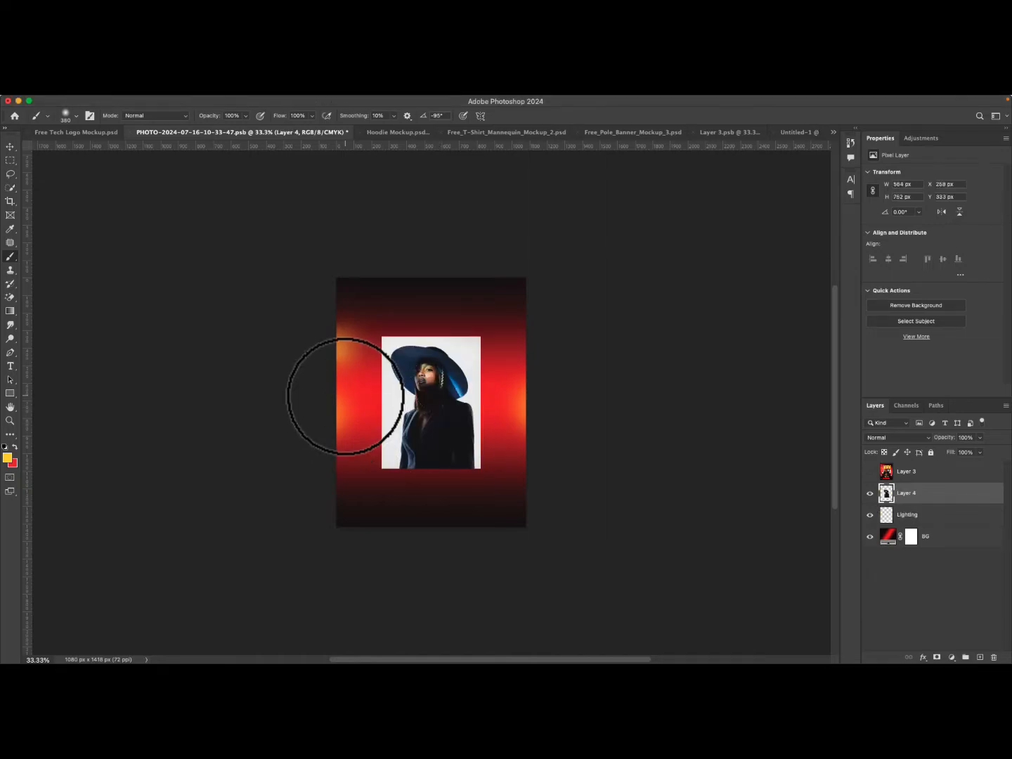
{"action": "key", "text": "super+t"}
{"action": "left_click_drag", "start_coordinate": [431, 468], "coordinate": [431, 528]}
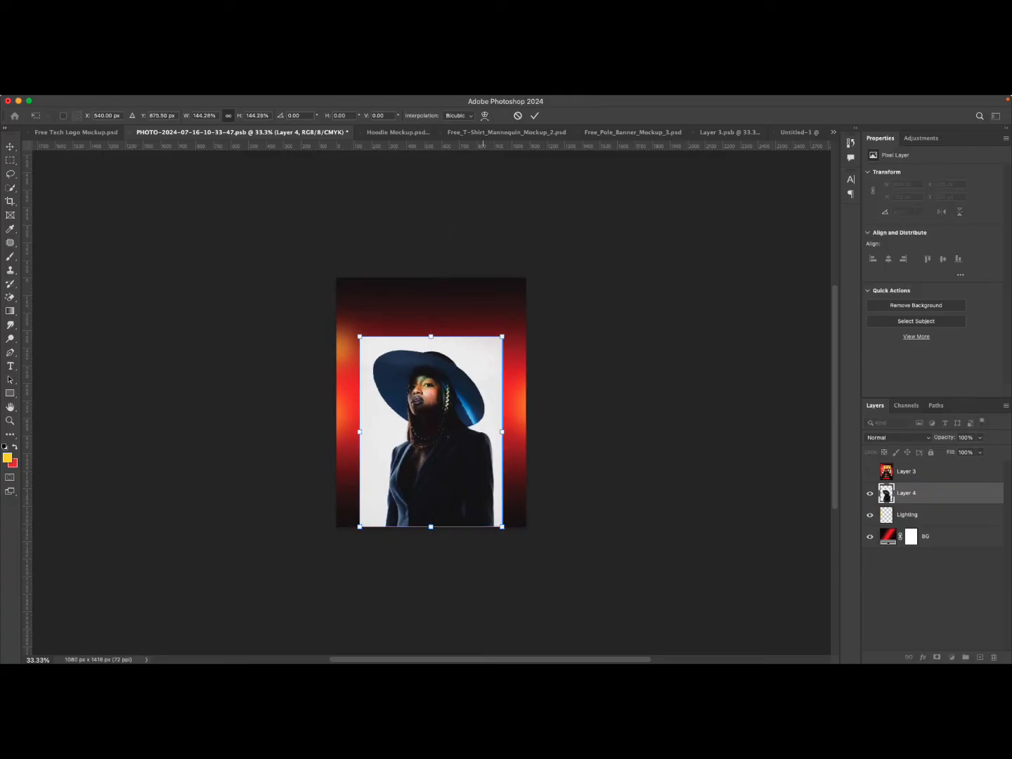
{"action": "left_click", "coordinate": [534, 116]}
{"action": "key", "text": "b"}
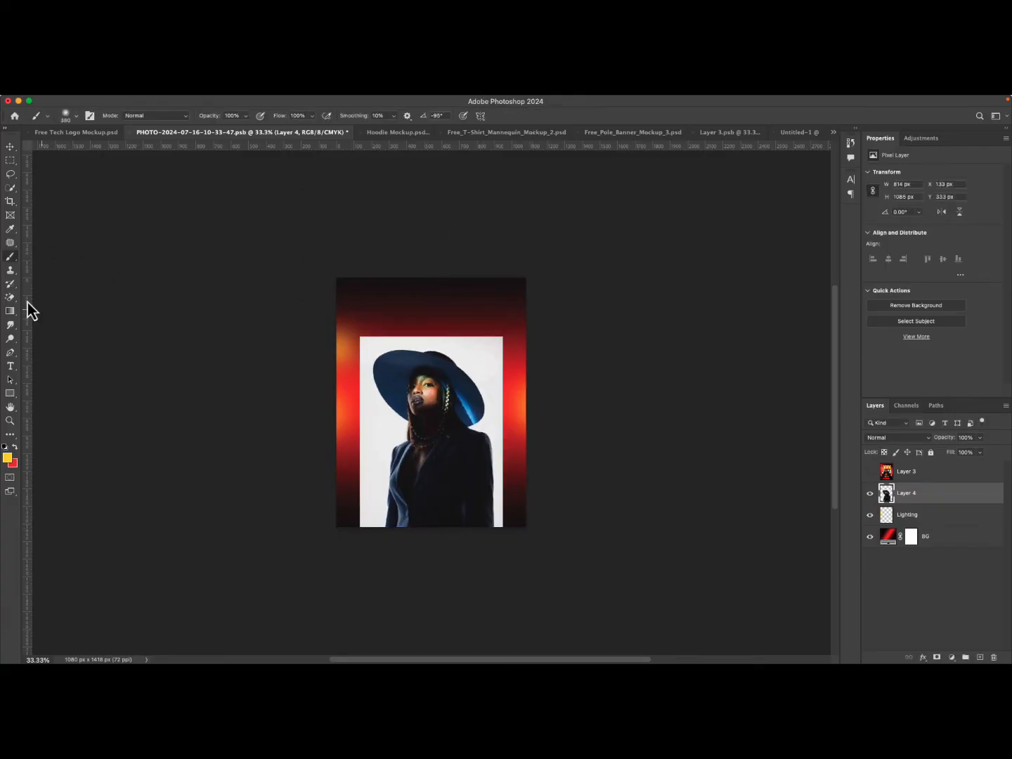
Cut out the model with the Object Selection tool's Select Subject and add a layer mask.
{"action": "left_click", "coordinate": [9, 190]}
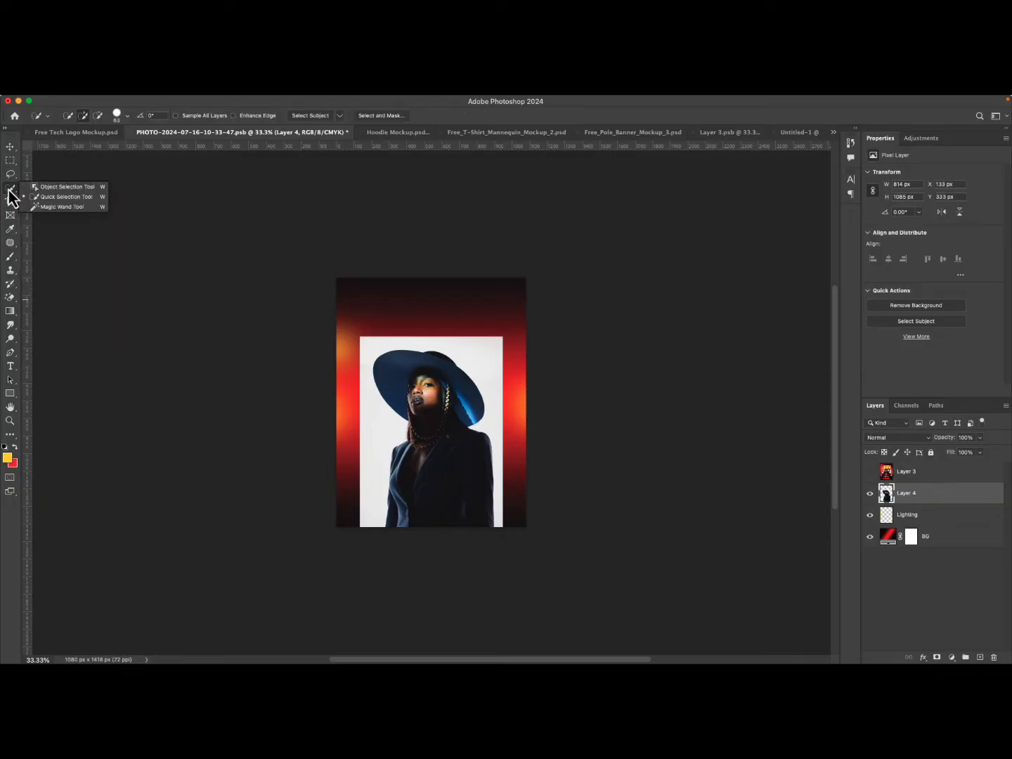
{"action": "left_click", "coordinate": [67, 187]}
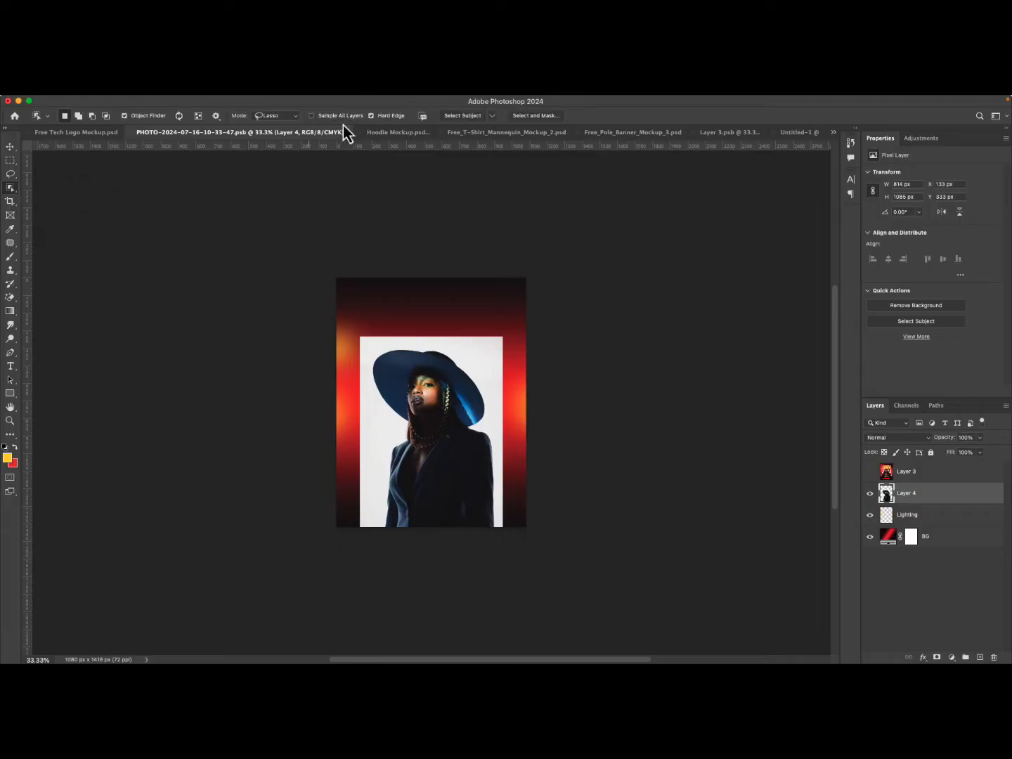
{"action": "left_click", "coordinate": [461, 120]}
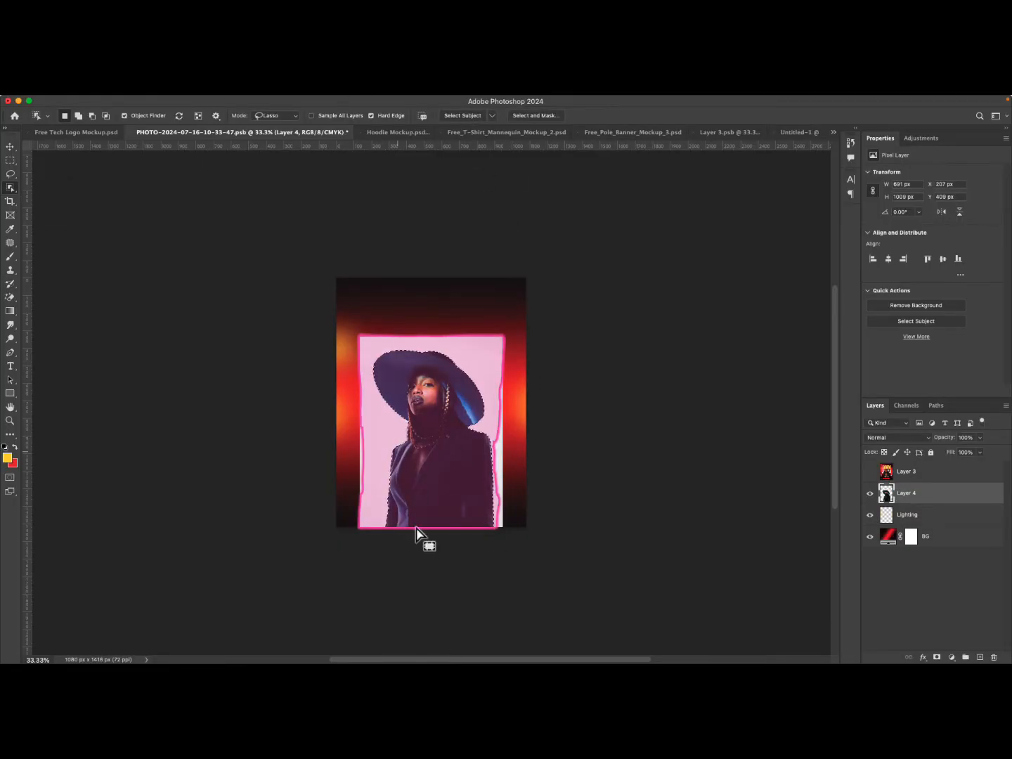
{"action": "left_click", "coordinate": [938, 657]}
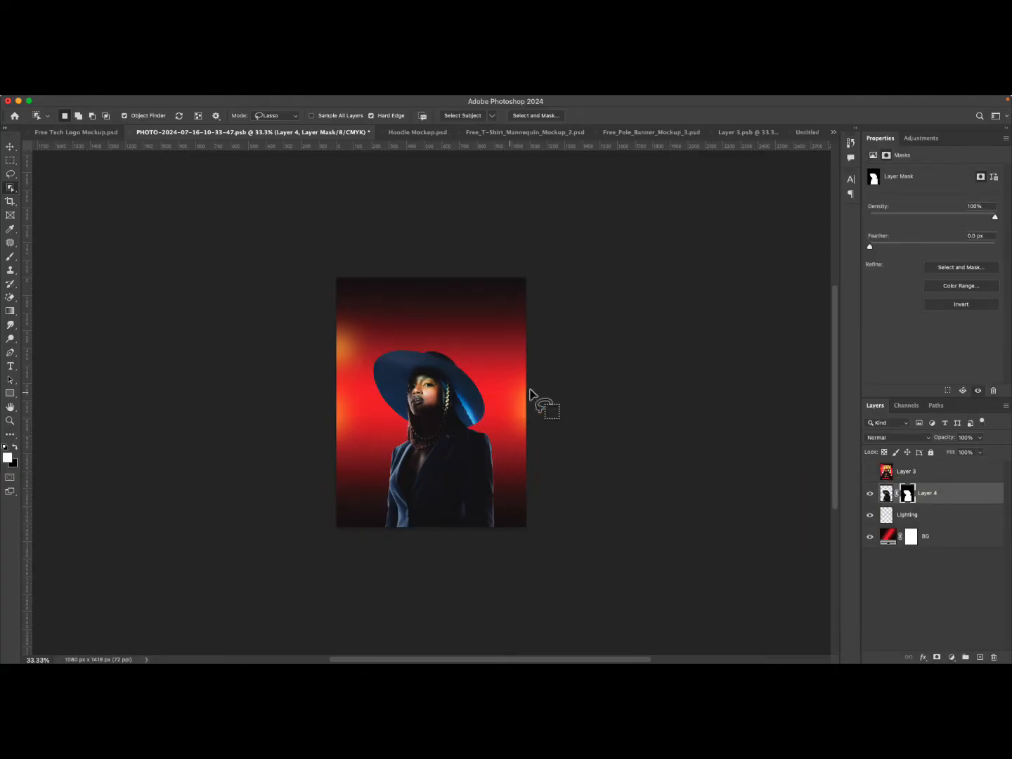
Compare the composition with the reference flyer by toggling the flyer layer's visibility.
{"action": "left_click", "coordinate": [10, 147]}
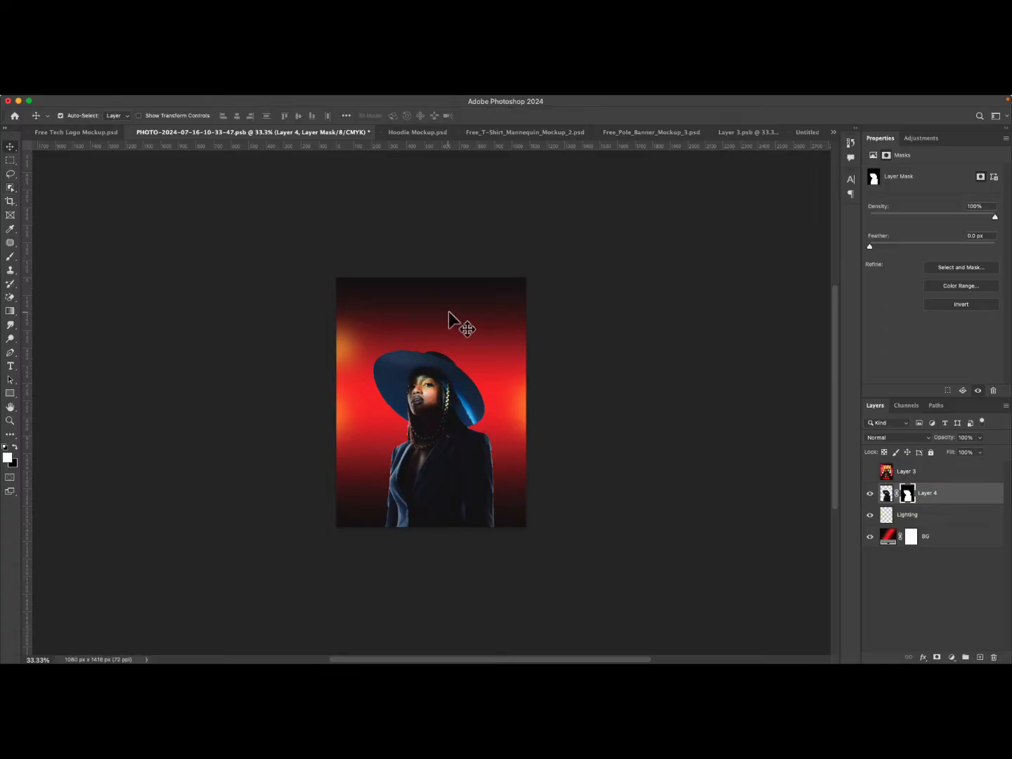
{"action": "left_click", "coordinate": [516, 312]}
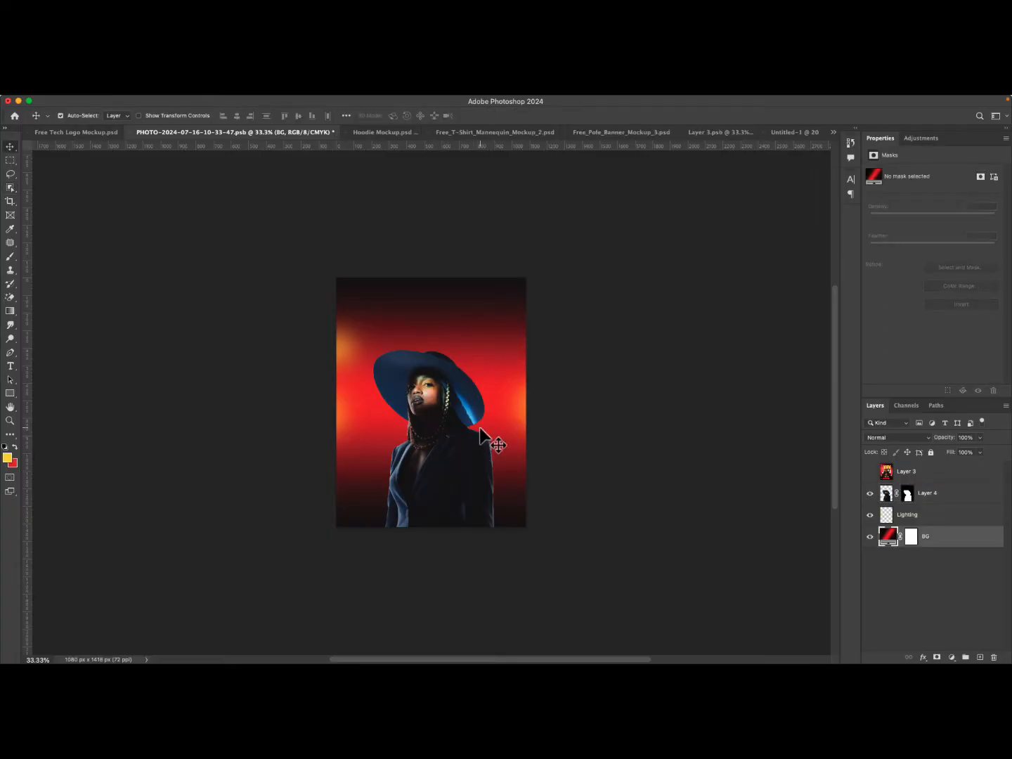
{"action": "left_click", "coordinate": [457, 444]}
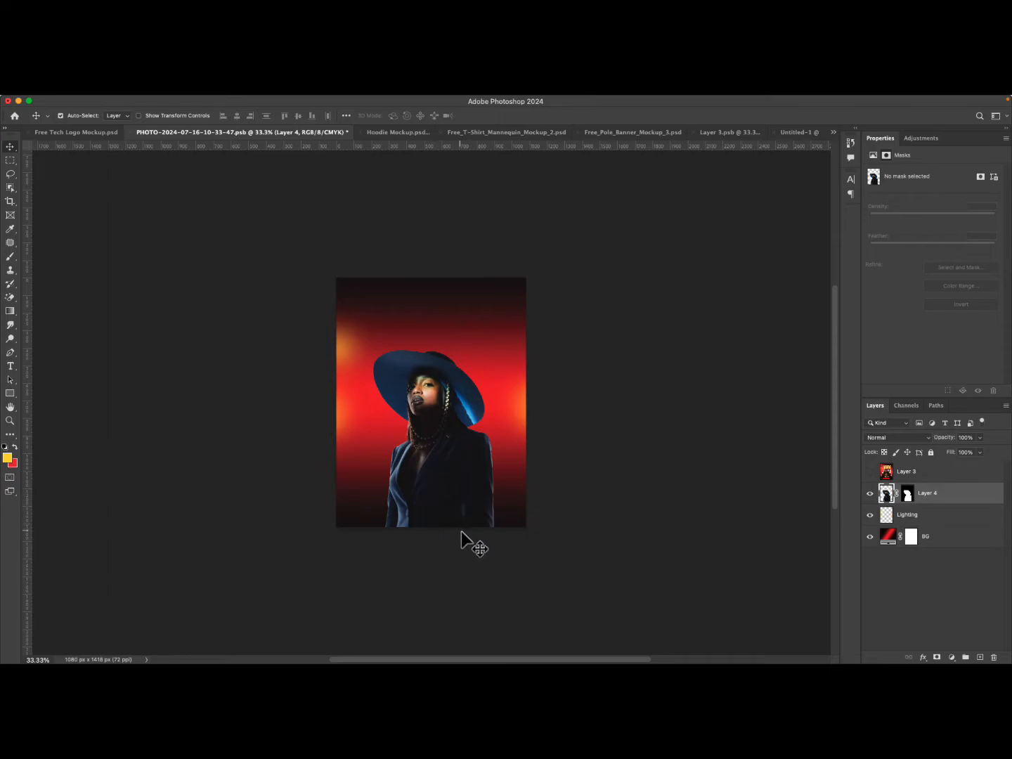
{"action": "left_click", "coordinate": [870, 471]}
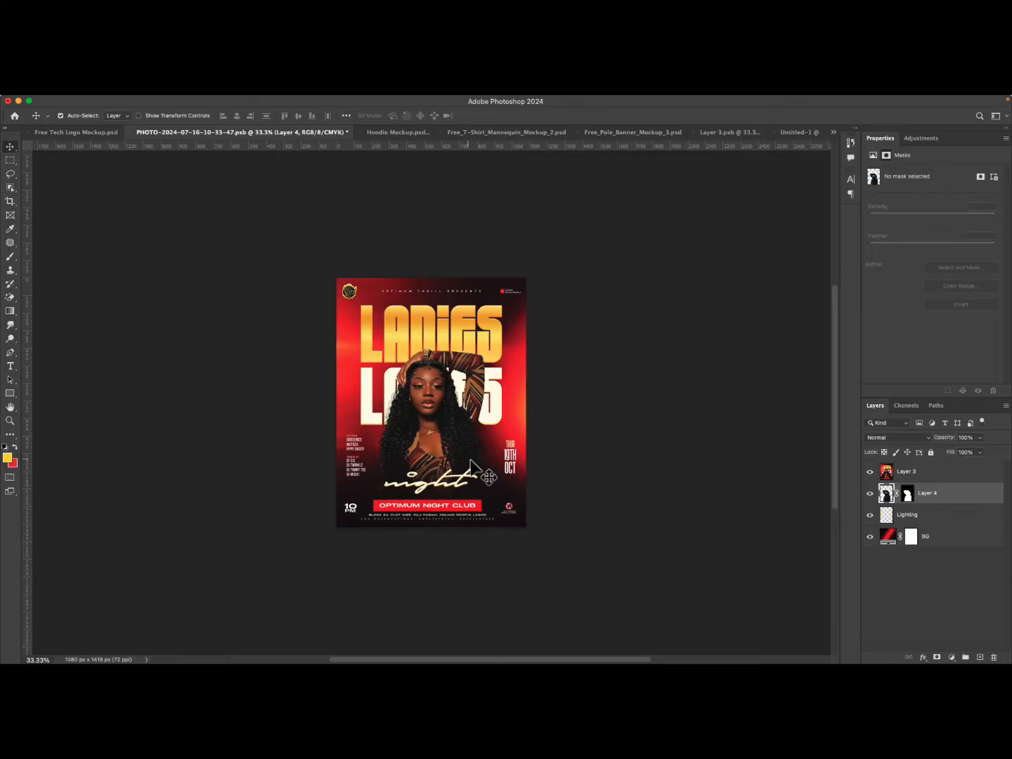
{"action": "left_click", "coordinate": [870, 472]}
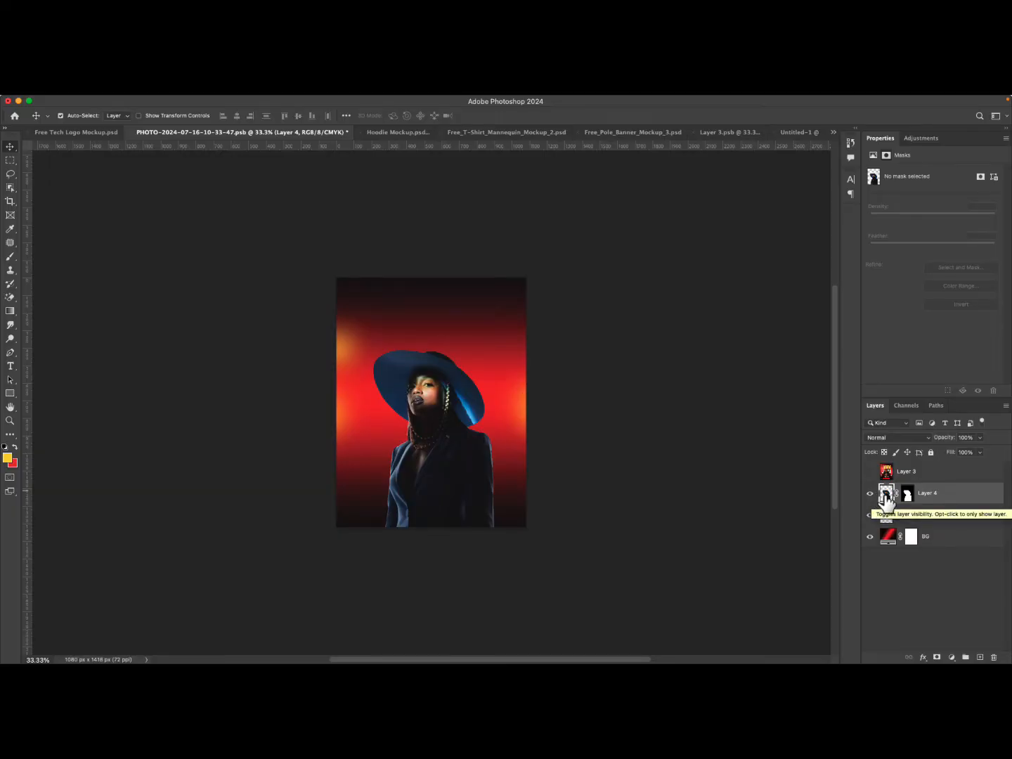
Move the flyer layer to the bottom of the layer stack below BG and reselect the model layer.
{"action": "left_click", "coordinate": [934, 499]}
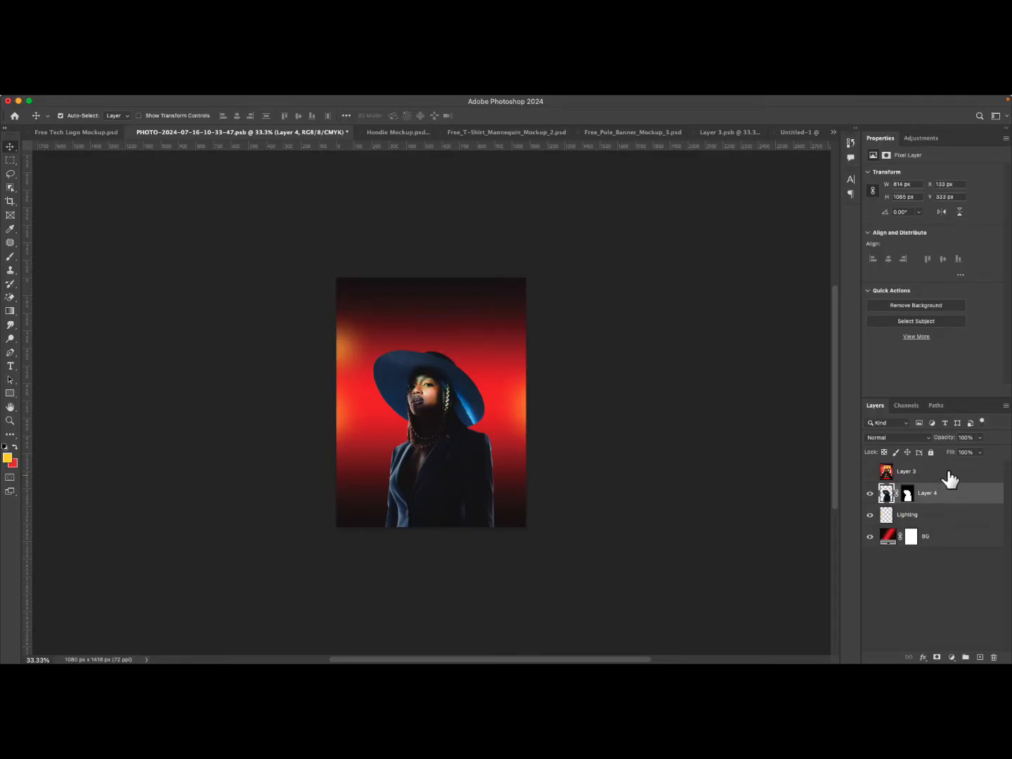
{"action": "left_click_drag", "start_coordinate": [946, 472], "coordinate": [938, 557]}
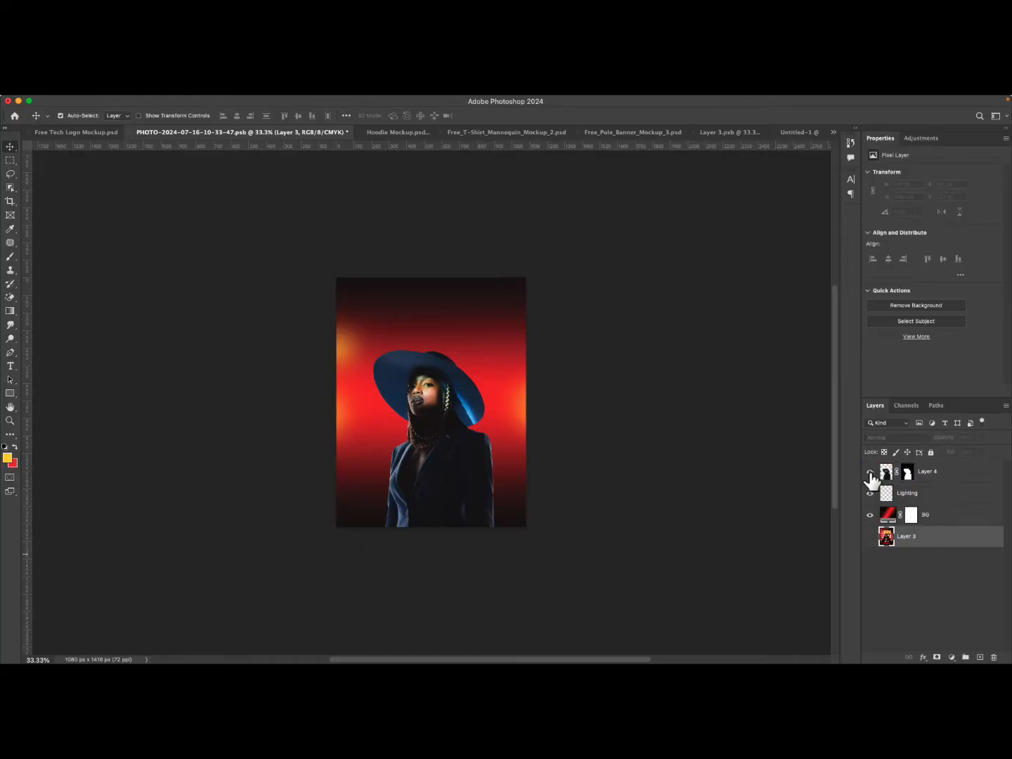
{"action": "left_click", "coordinate": [957, 482]}
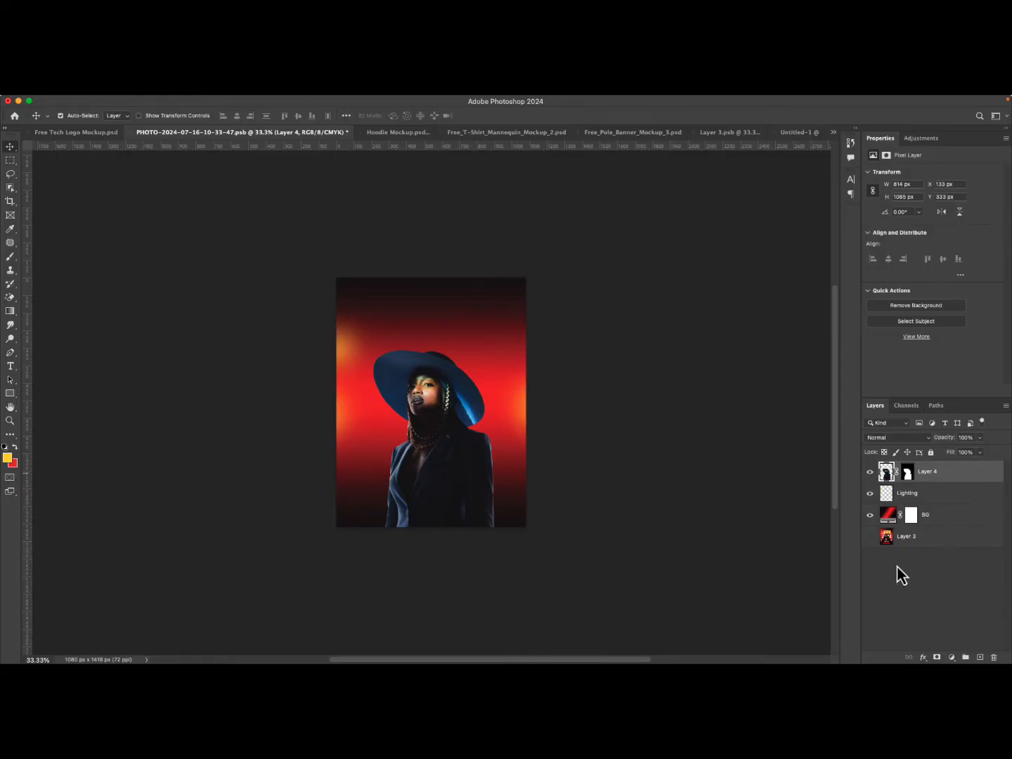
Add a Gradient Fill layer above the model and set the gradient's first color stop to black #000000.
{"action": "left_click", "coordinate": [953, 657]}
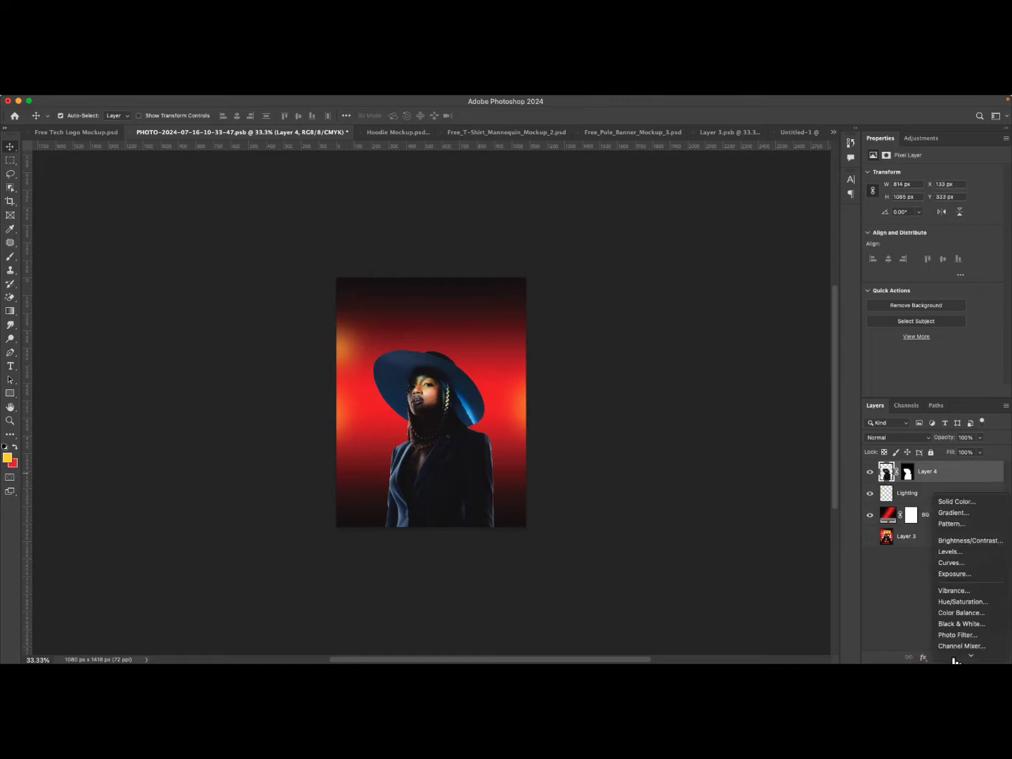
{"action": "left_click", "coordinate": [956, 503]}
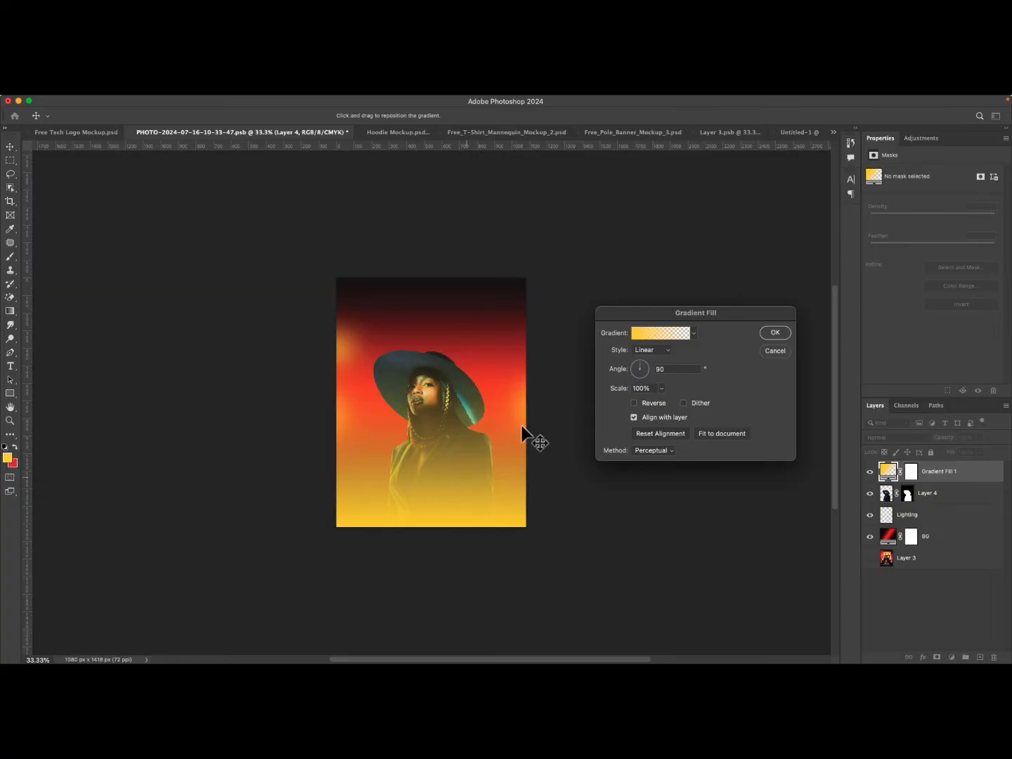
{"action": "left_click", "coordinate": [644, 339]}
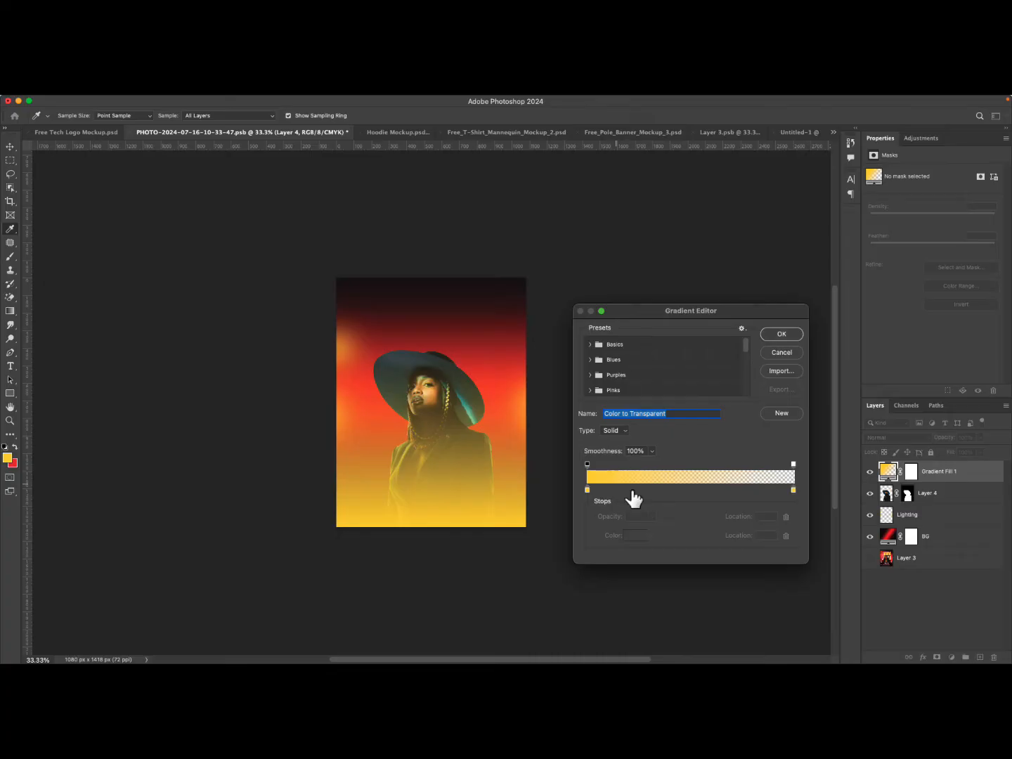
{"action": "double_click", "coordinate": [588, 492]}
{"action": "left_click", "coordinate": [127, 350]}
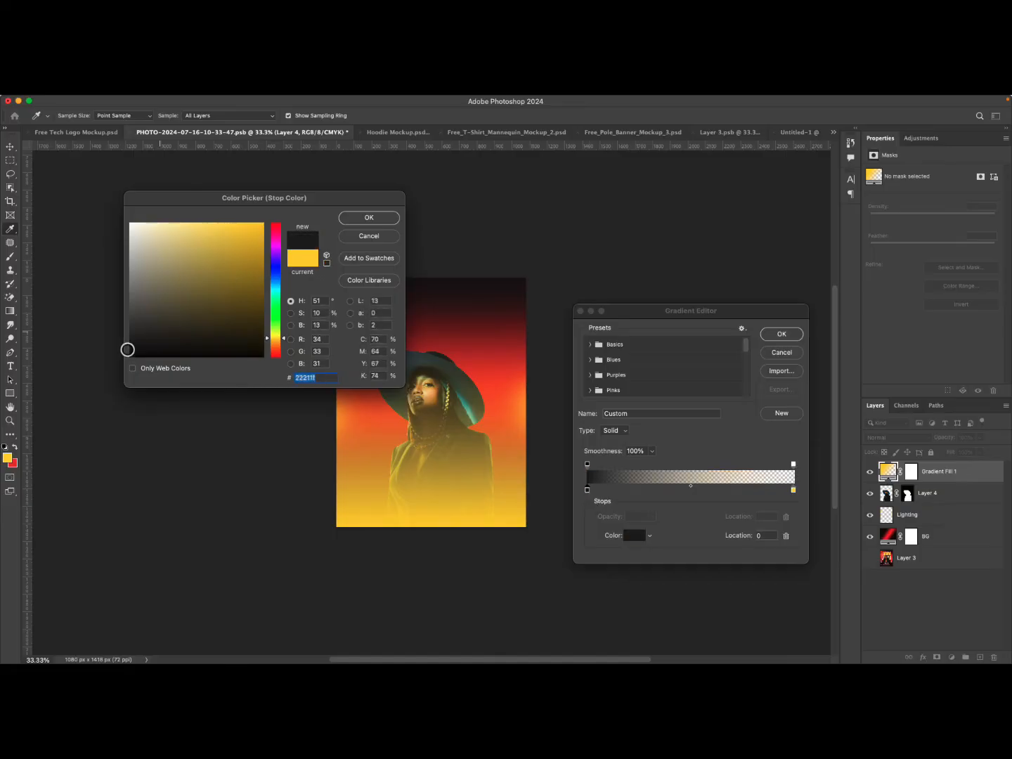
{"action": "left_click_drag", "start_coordinate": [127, 349], "coordinate": [113, 373]}
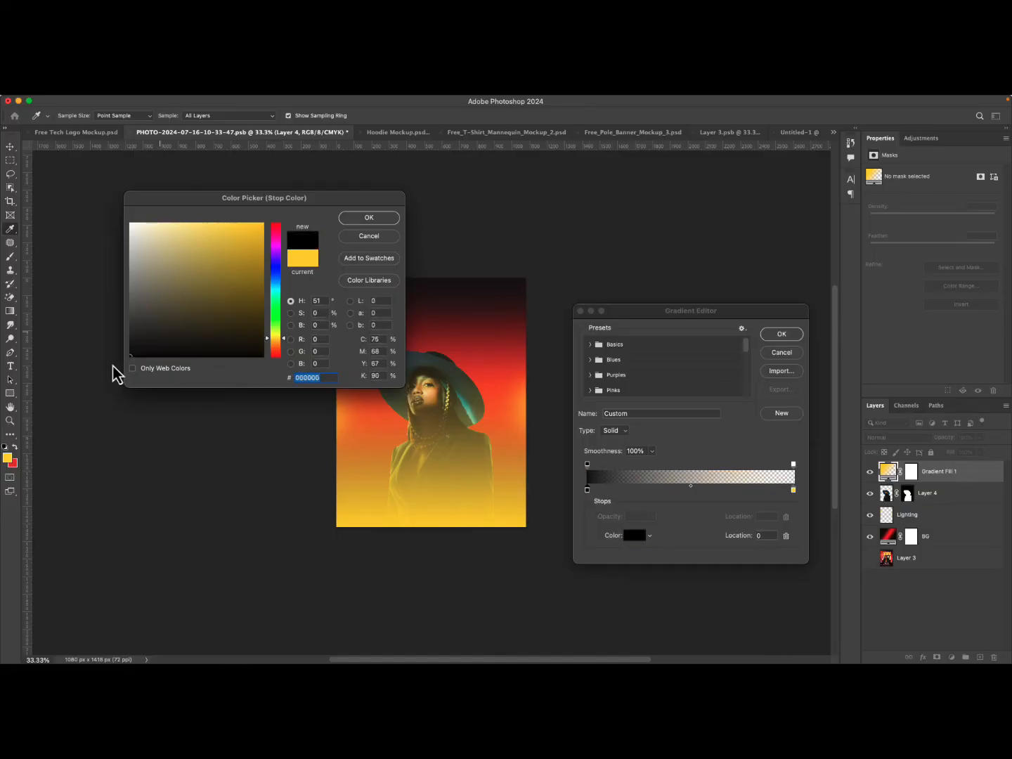
{"action": "left_click", "coordinate": [367, 218]}
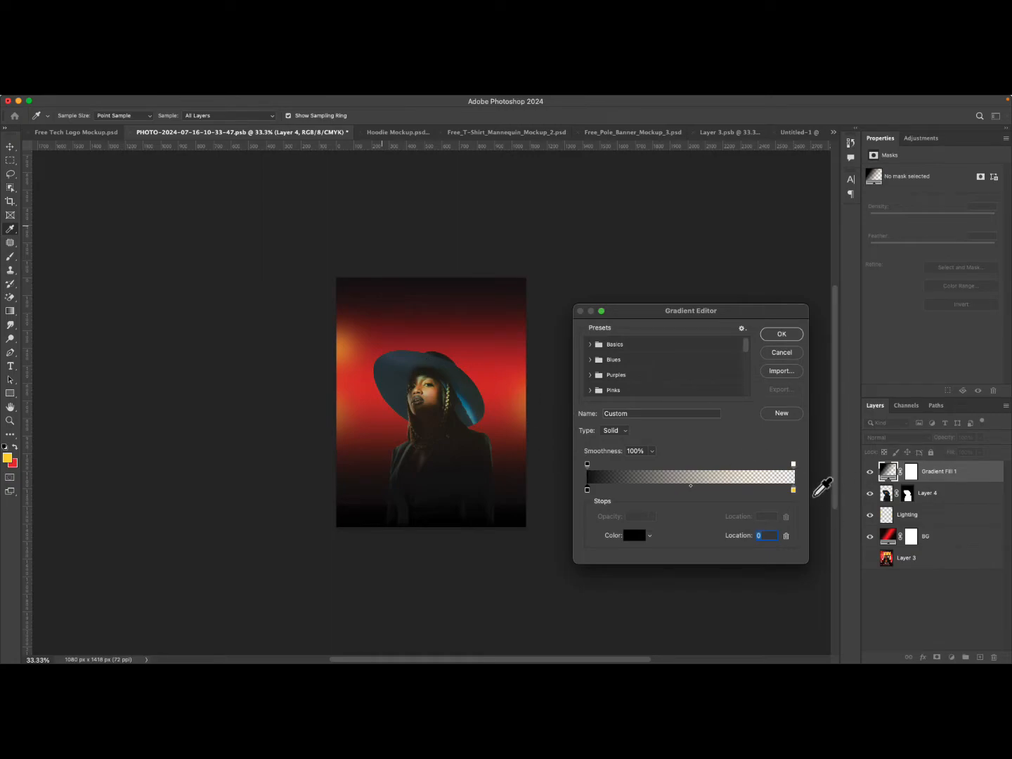
Set the gradient's other color stop to black as well and confirm the linear 90° gradient fill.
{"action": "double_click", "coordinate": [794, 490]}
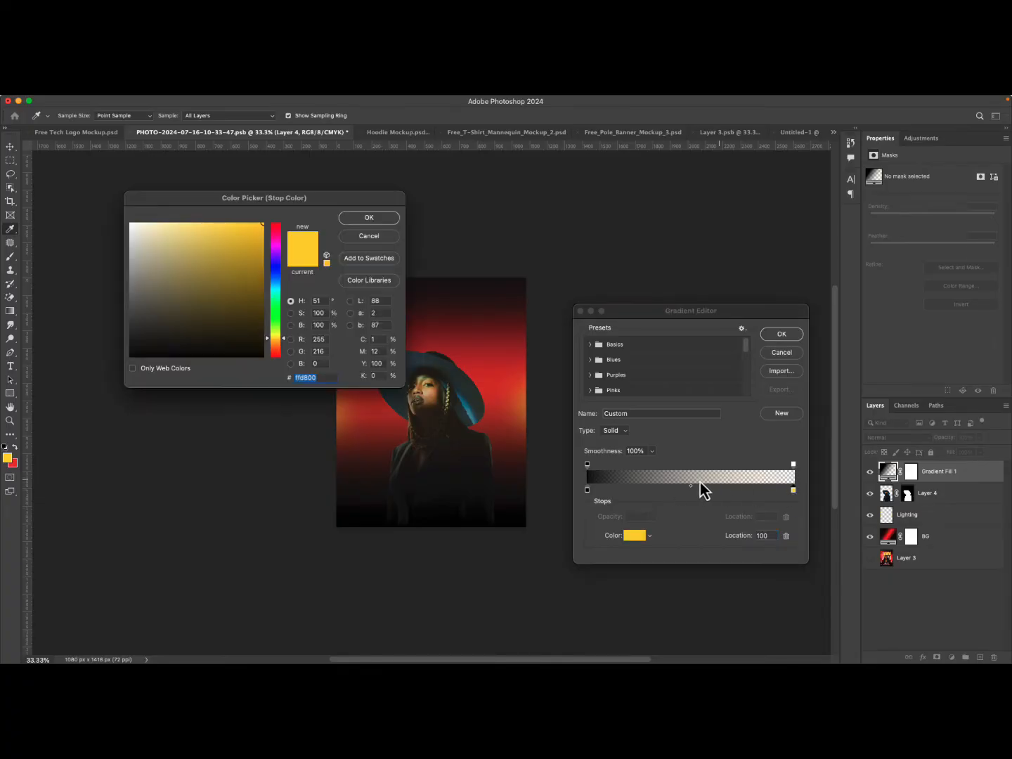
{"action": "left_click_drag", "start_coordinate": [185, 313], "coordinate": [91, 392]}
{"action": "left_click", "coordinate": [367, 220]}
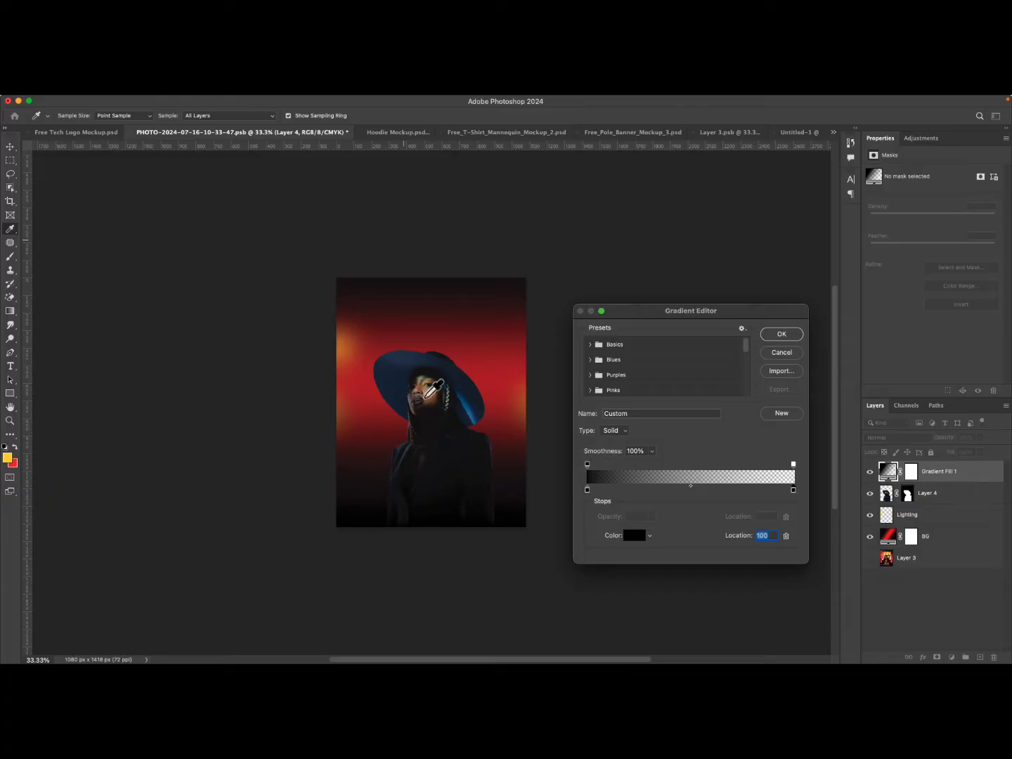
{"action": "left_click", "coordinate": [783, 334]}
{"action": "left_click", "coordinate": [775, 333]}
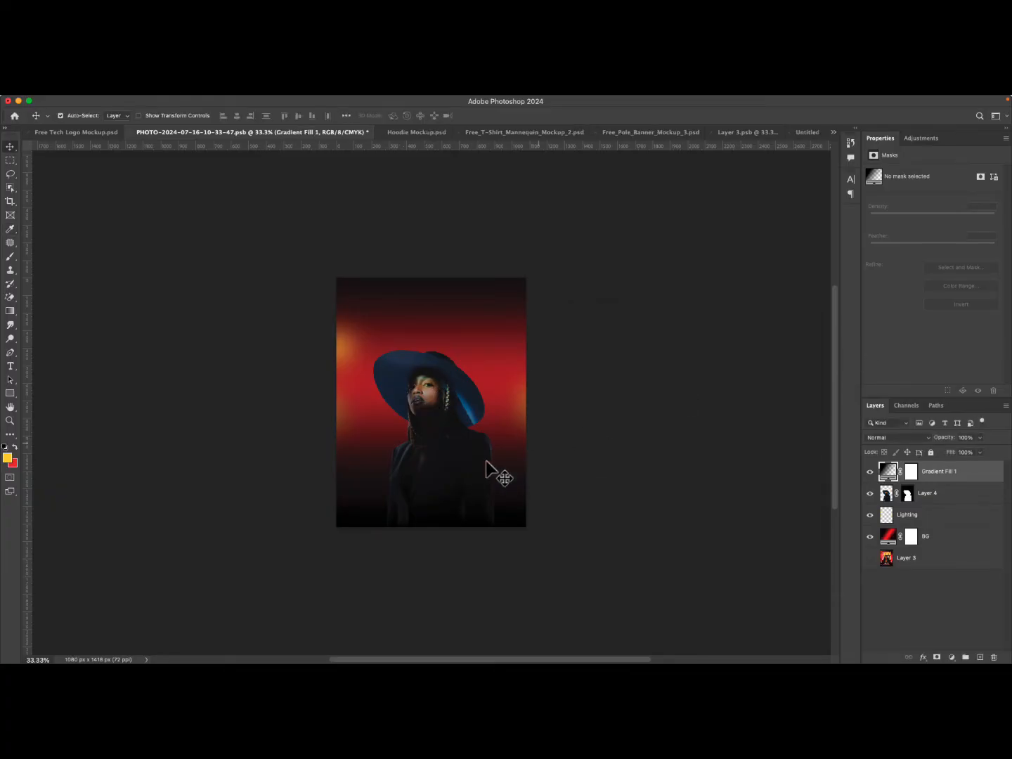
Toggle the gradient fill layer's visibility to compare its effect.
{"action": "left_click", "coordinate": [872, 471]}
{"action": "left_click", "coordinate": [871, 471]}
{"action": "left_click", "coordinate": [871, 471]}
{"action": "left_click", "coordinate": [872, 471]}
{"action": "left_click", "coordinate": [872, 471]}
Enlarge the model layer upward to about 110% with Free Transform.
{"action": "left_click", "coordinate": [926, 495]}
{"action": "key", "text": "super+t"}
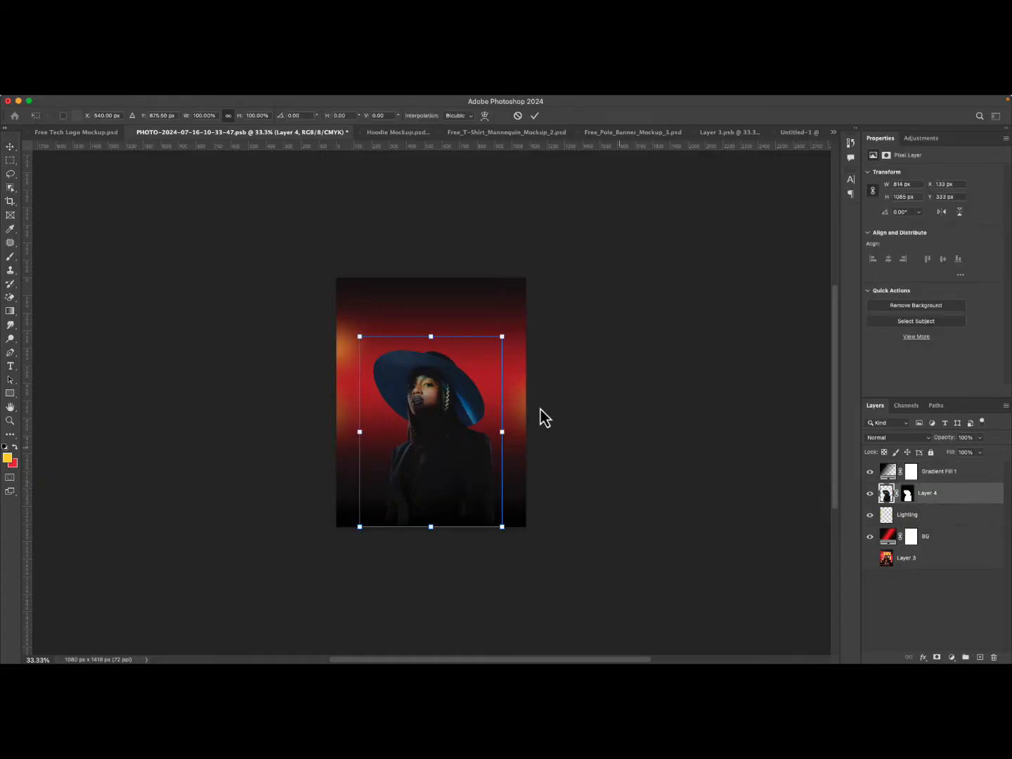
{"action": "mouse_move", "coordinate": [433, 336]}
{"action": "left_mouse_down"}
{"action": "mouse_move", "coordinate": [445, 293]}
{"action": "mouse_move", "coordinate": [431, 300]}
{"action": "mouse_move", "coordinate": [431, 318]}
{"action": "left_mouse_up"}
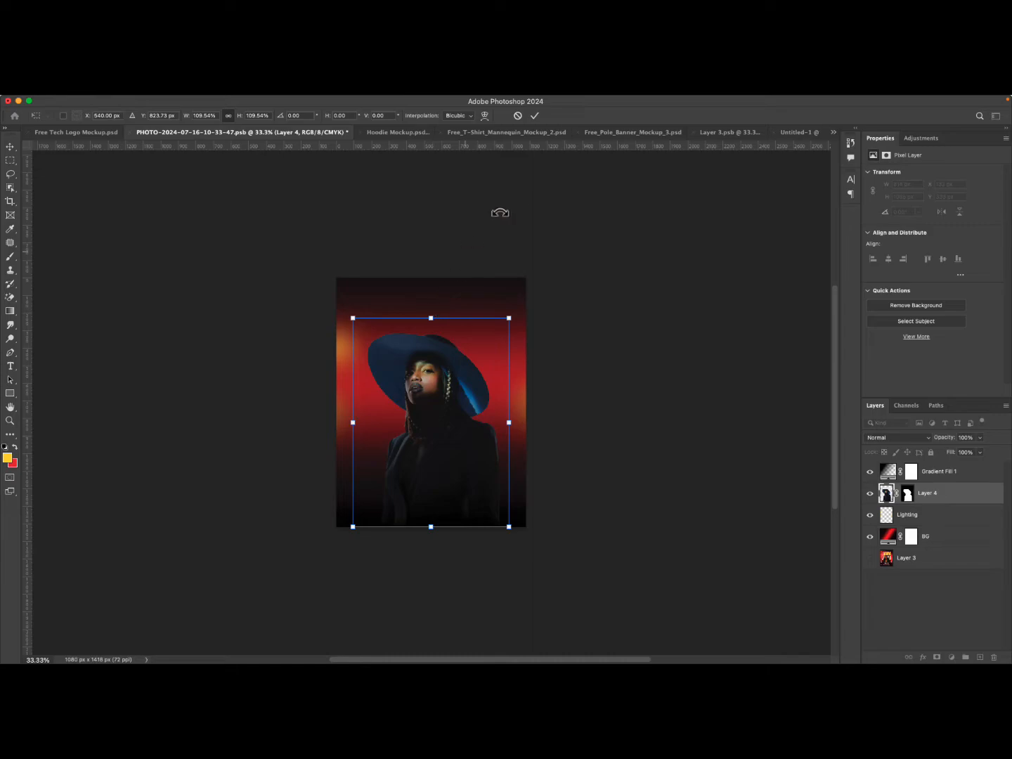
{"action": "left_click", "coordinate": [534, 115]}
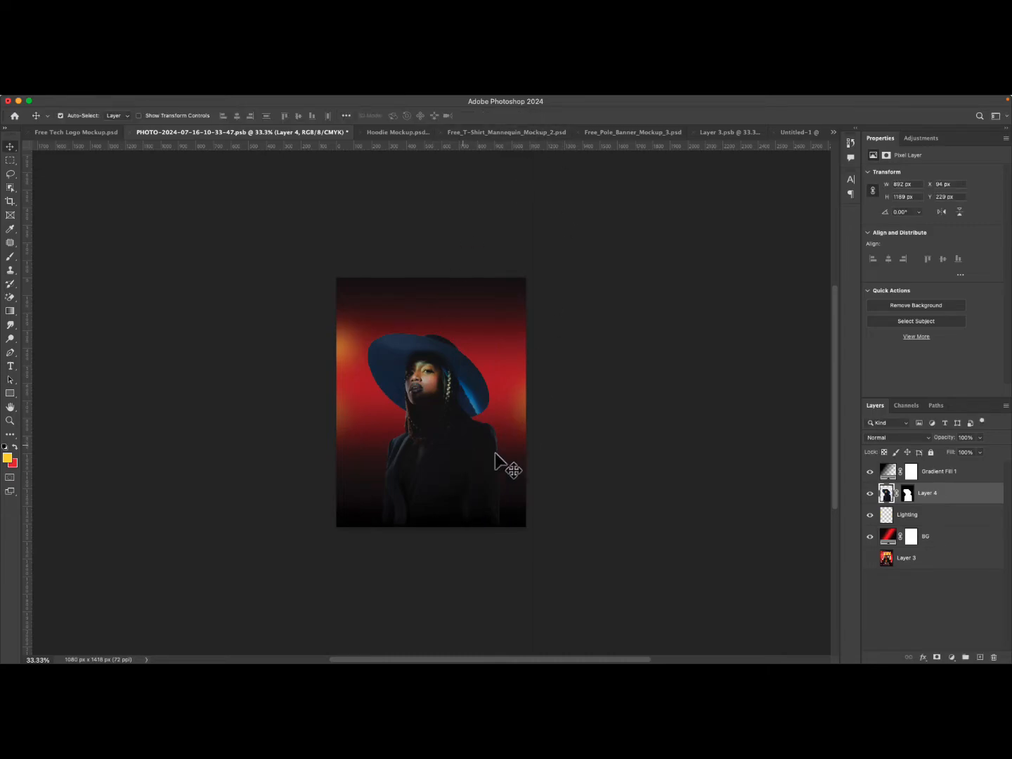
Reposition the black gradient fill slightly lower and set the gradient fill layer's blend mode to Multiply.
{"action": "double_click", "coordinate": [890, 475]}
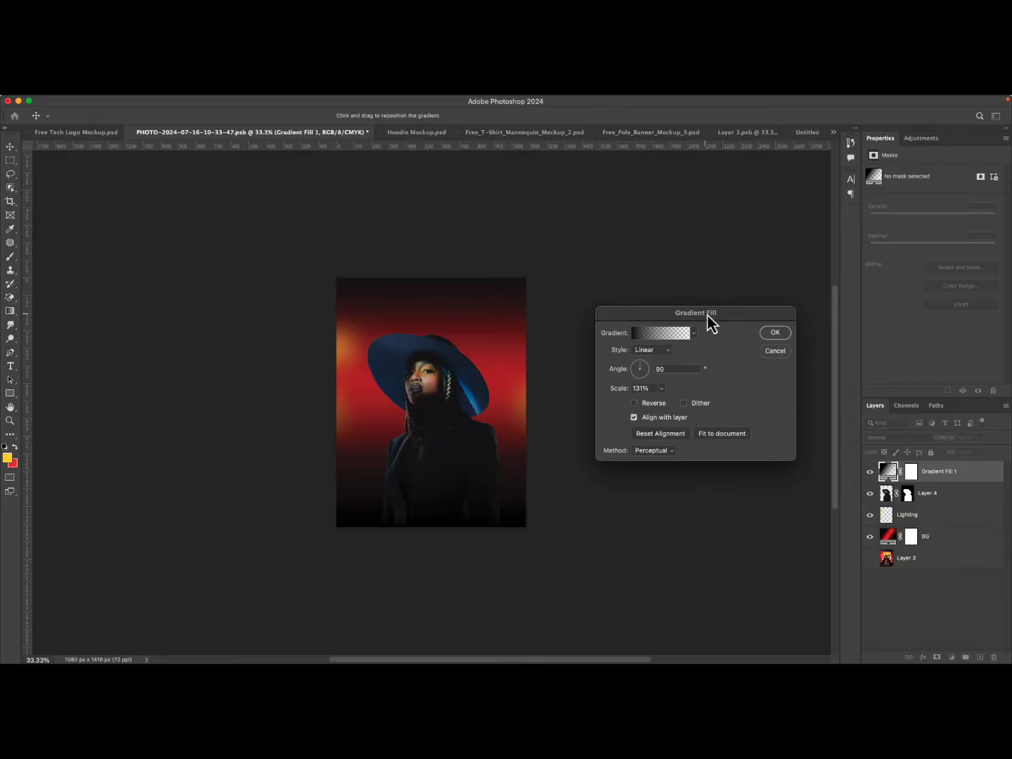
{"action": "left_click_drag", "start_coordinate": [437, 471], "coordinate": [435, 490]}
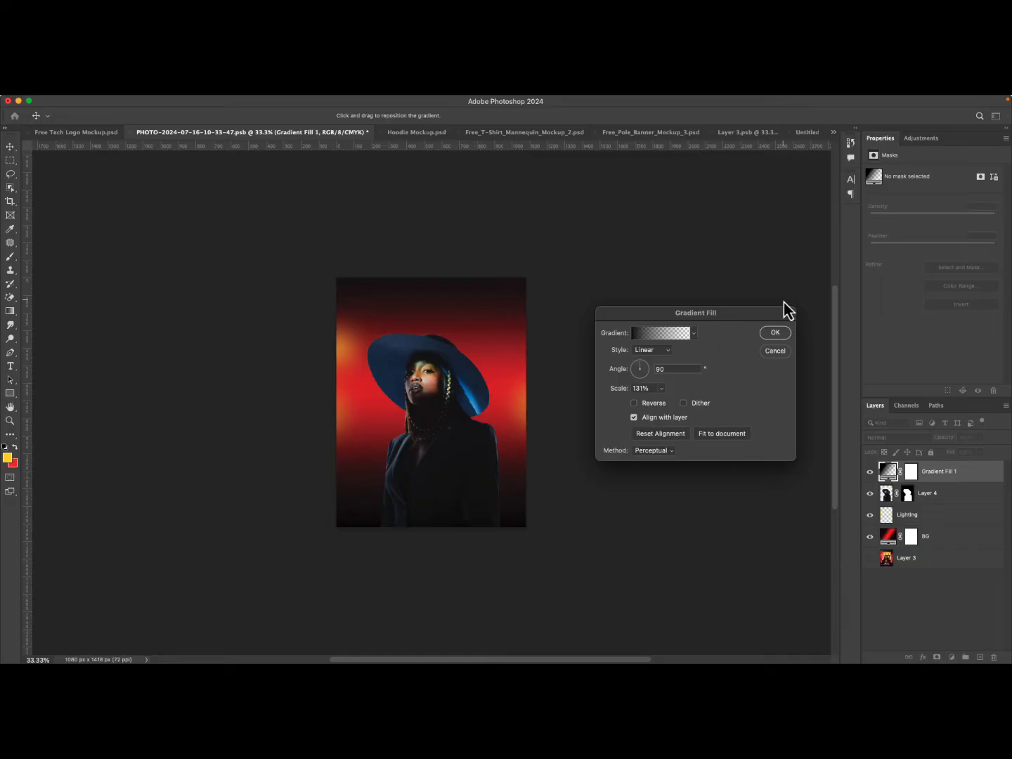
{"action": "left_click", "coordinate": [775, 332]}
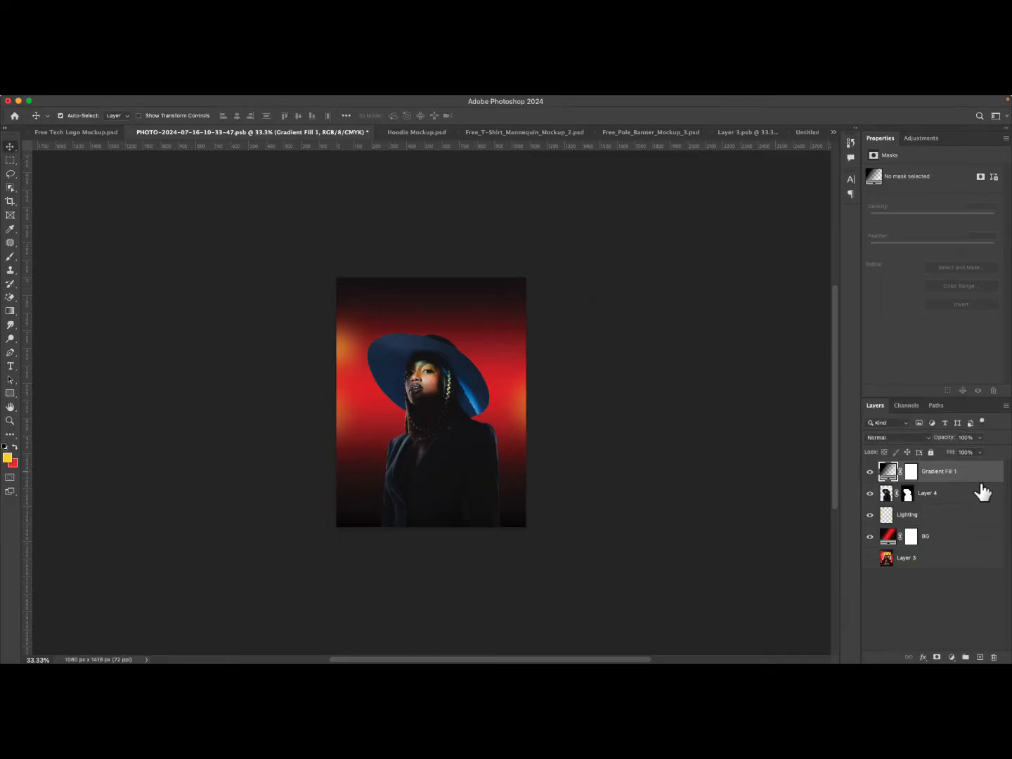
{"action": "left_click", "coordinate": [882, 438]}
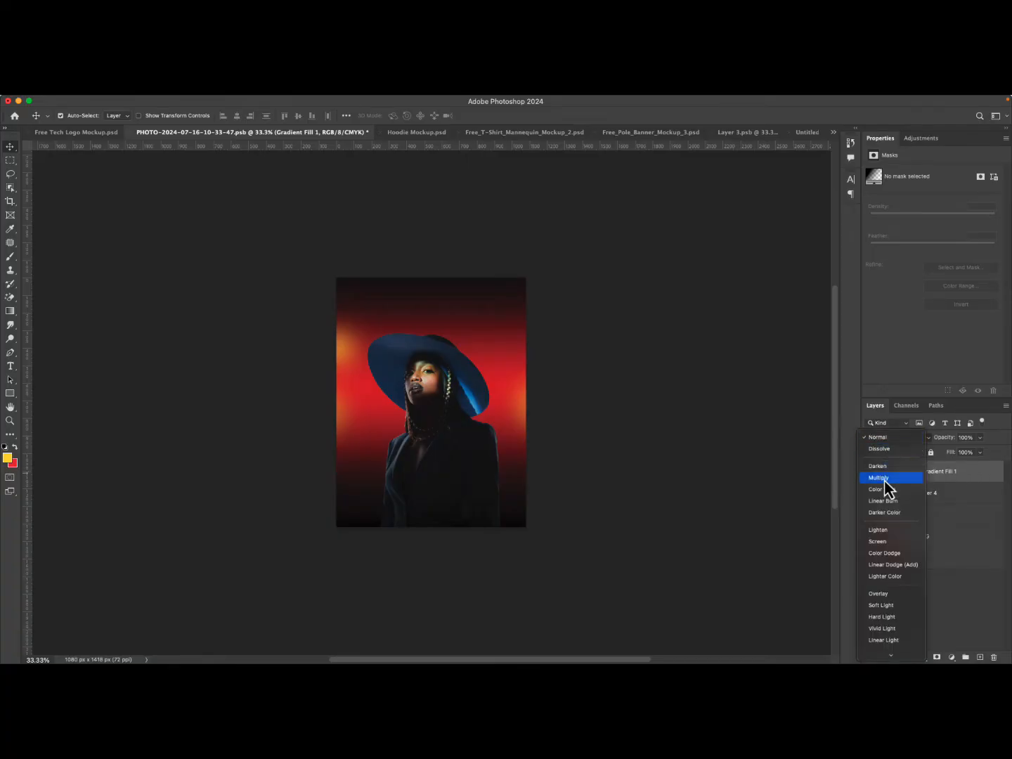
{"action": "left_click", "coordinate": [884, 479]}
Switch the gradient fill layer's visibility off and on several times, leaving it hidden.
{"action": "left_click", "coordinate": [870, 471]}
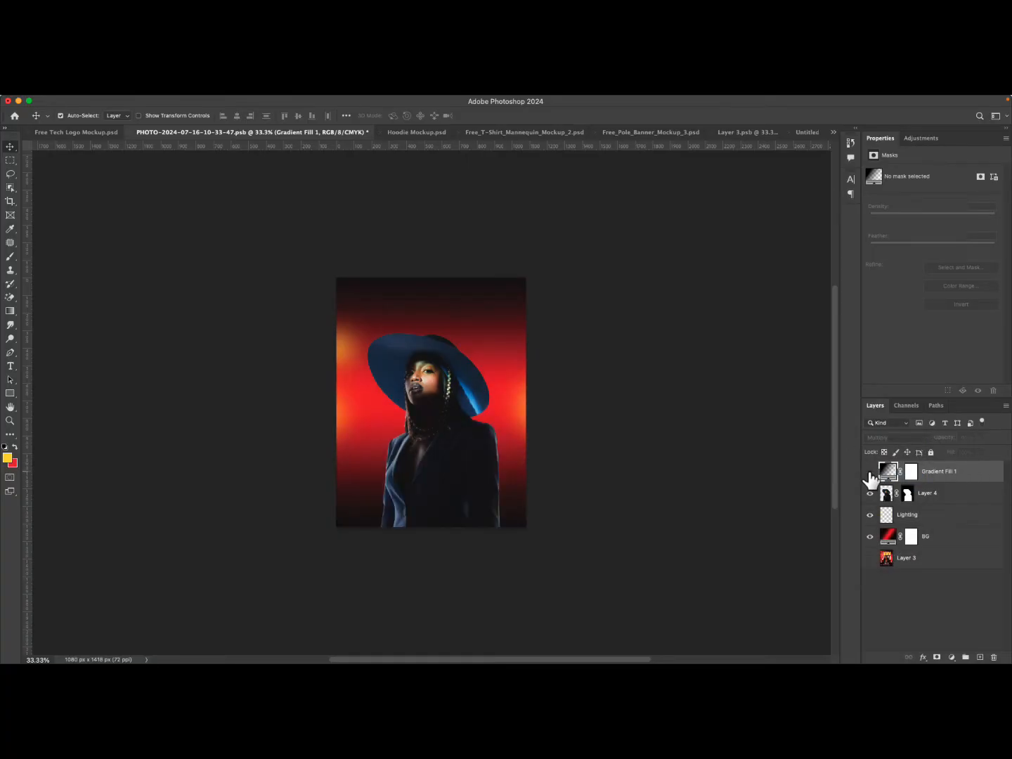
{"action": "left_click", "coordinate": [870, 473]}
{"action": "left_click", "coordinate": [870, 472]}
{"action": "left_click", "coordinate": [870, 472]}
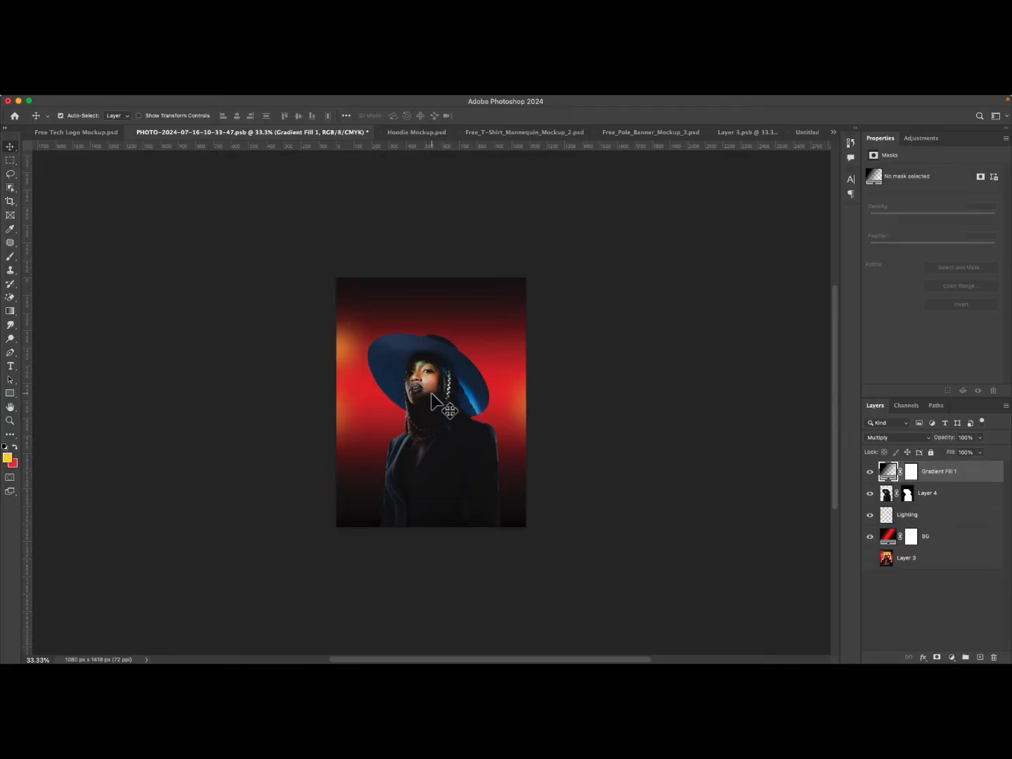
{"action": "left_click", "coordinate": [870, 471]}
Put the model layer into a new layer group.
{"action": "left_click", "coordinate": [943, 501]}
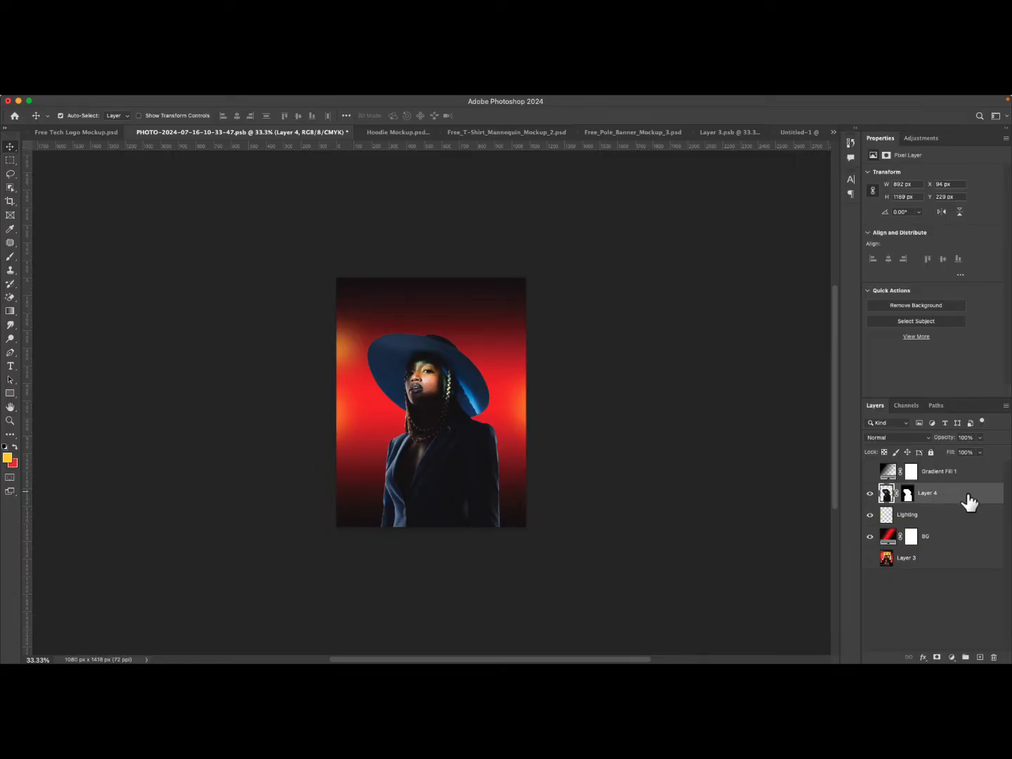
{"action": "key", "text": "h"}
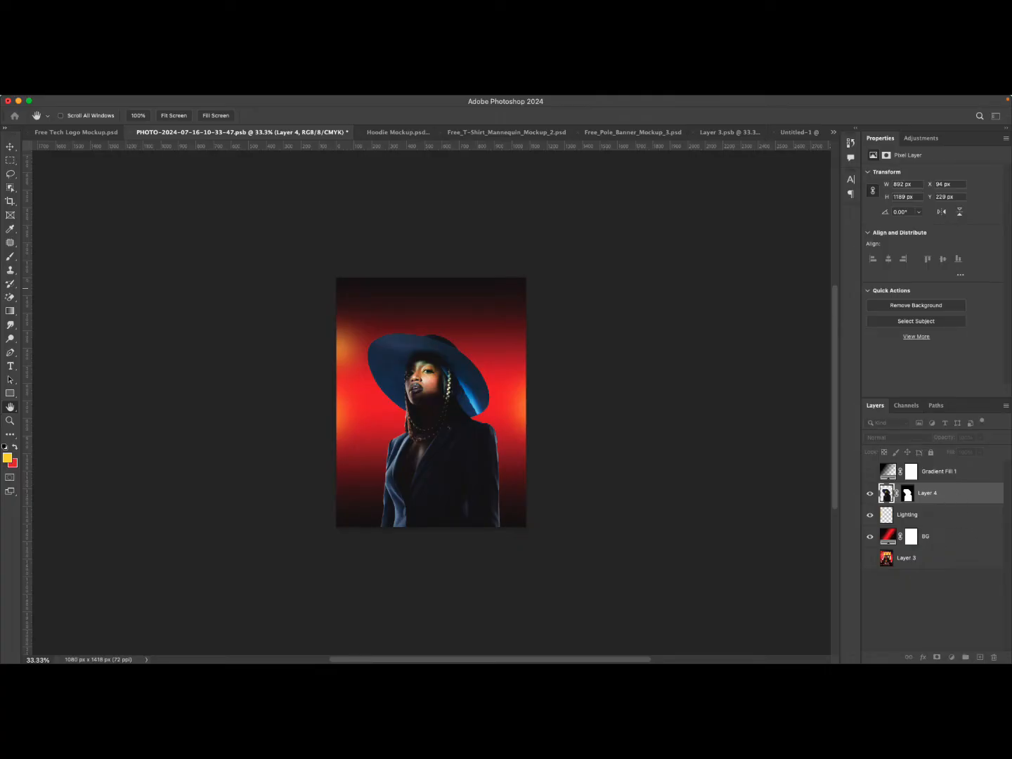
{"action": "key", "text": "v"}
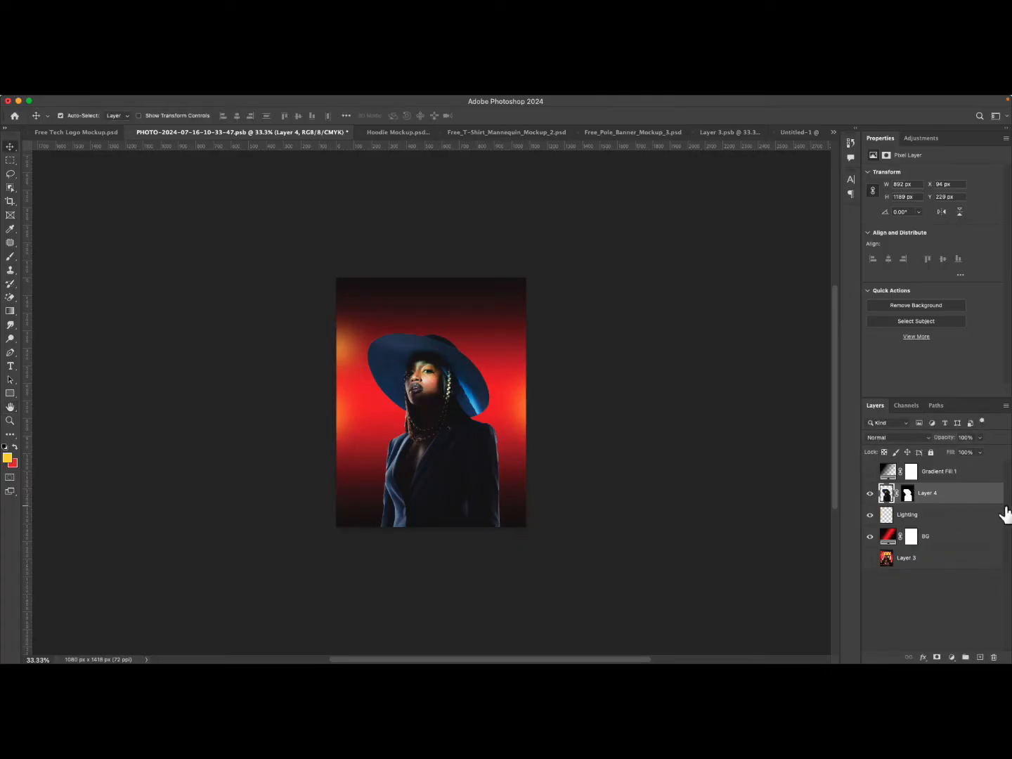
{"action": "left_click_drag", "start_coordinate": [977, 499], "coordinate": [966, 657]}
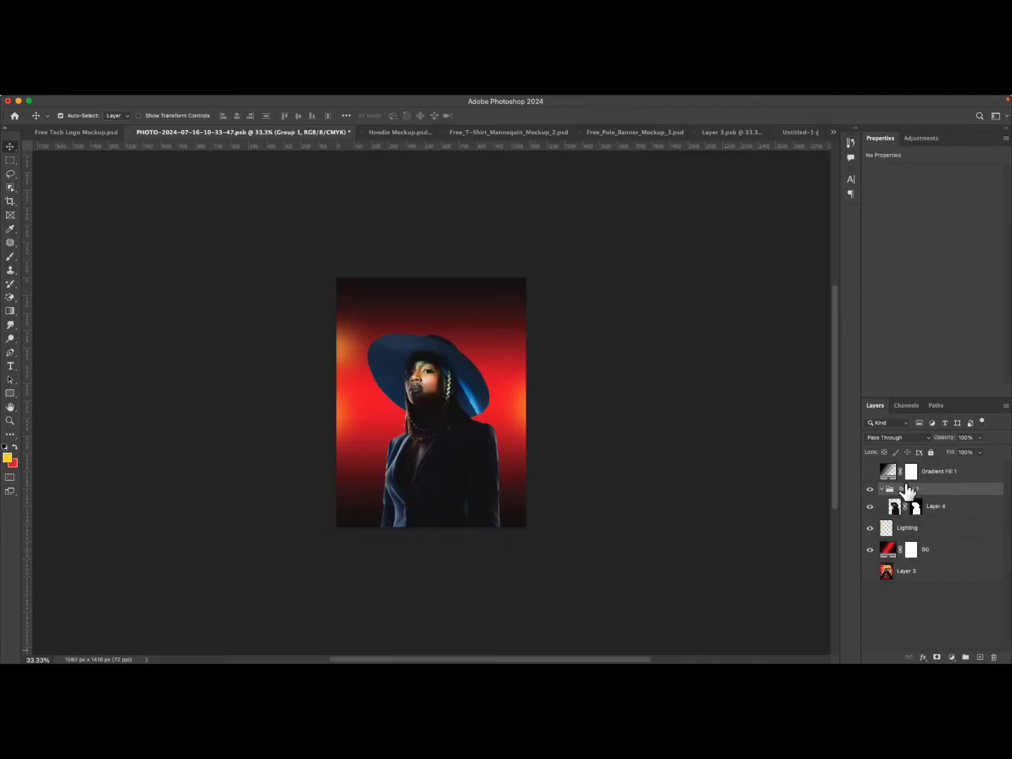
{"action": "left_click", "coordinate": [871, 506]}
{"action": "left_click", "coordinate": [871, 490]}
{"action": "left_click", "coordinate": [871, 490]}
{"action": "left_click", "coordinate": [870, 490]}
{"action": "left_click", "coordinate": [871, 490]}
Rename the new group Image.
{"action": "double_click", "coordinate": [908, 489]}
{"action": "type", "text": "Image"}
{"action": "key", "text": "Return"}
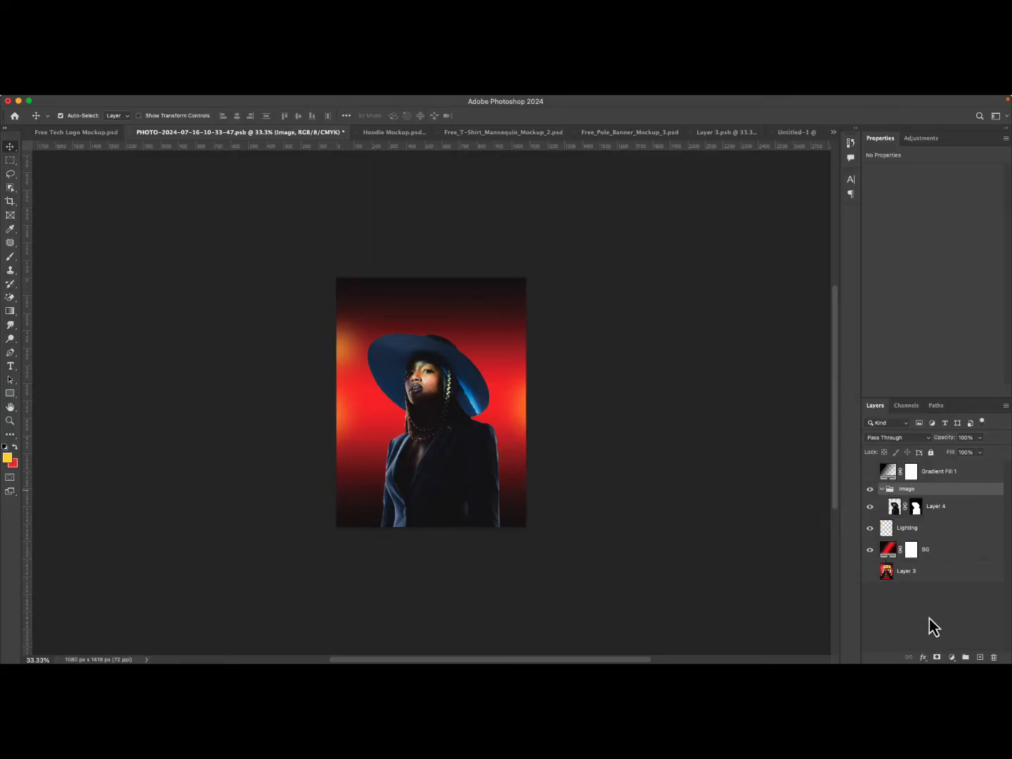
Add a white layer mask to the Image group, trying an inverted version before keeping it white.
{"action": "left_click", "coordinate": [937, 657]}
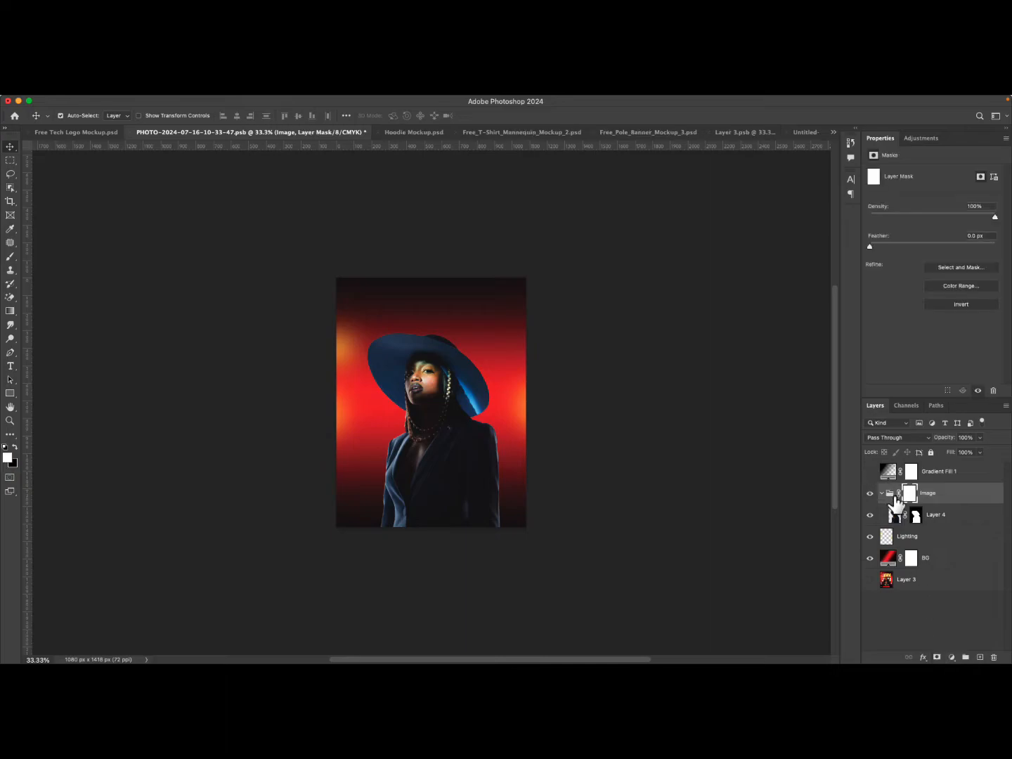
{"action": "left_click", "coordinate": [882, 492]}
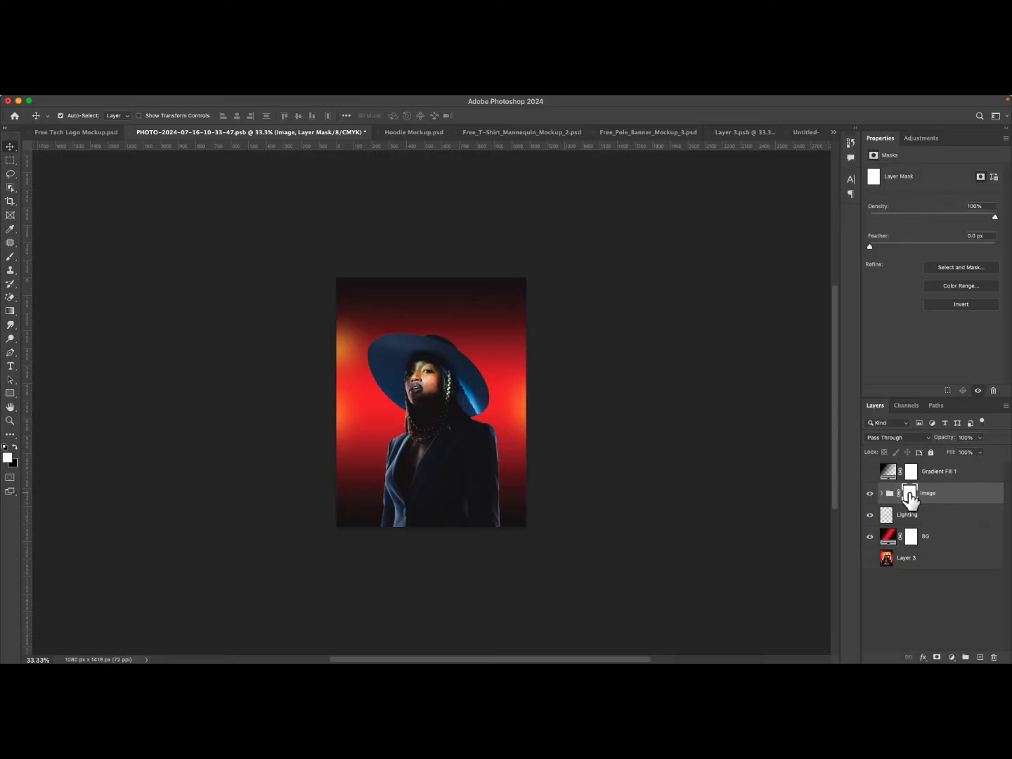
{"action": "left_click_drag", "start_coordinate": [911, 498], "coordinate": [911, 499]}
{"action": "key", "text": "super+i"}
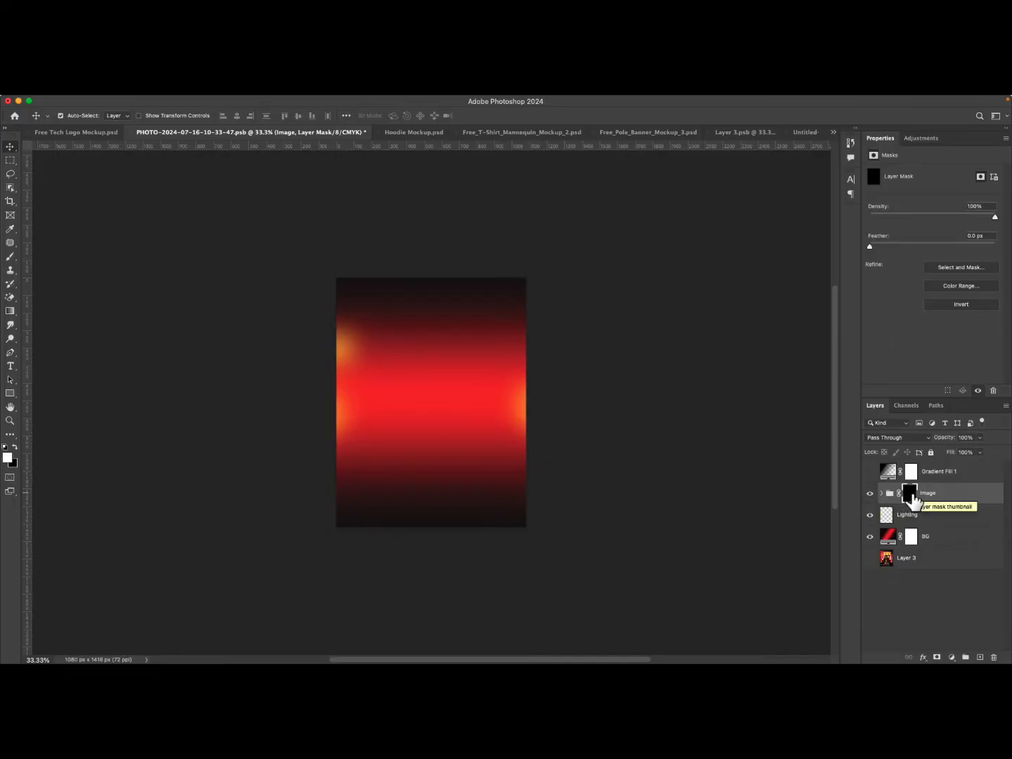
{"action": "key", "text": "super+i"}
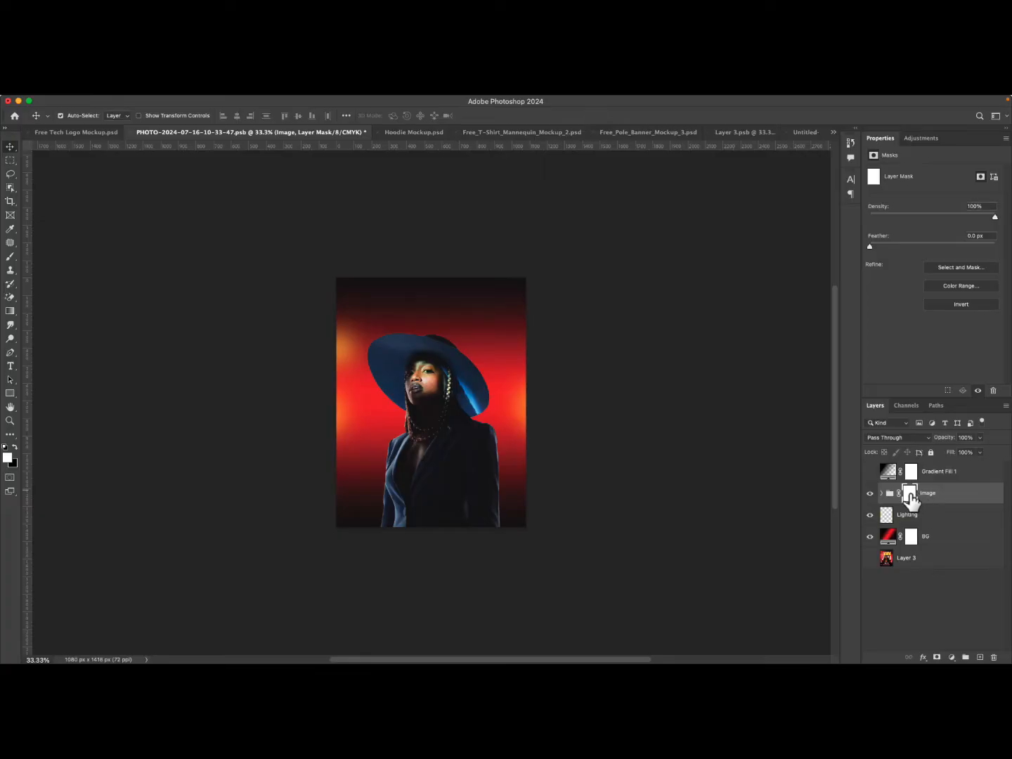
{"action": "left_click", "coordinate": [953, 497]}
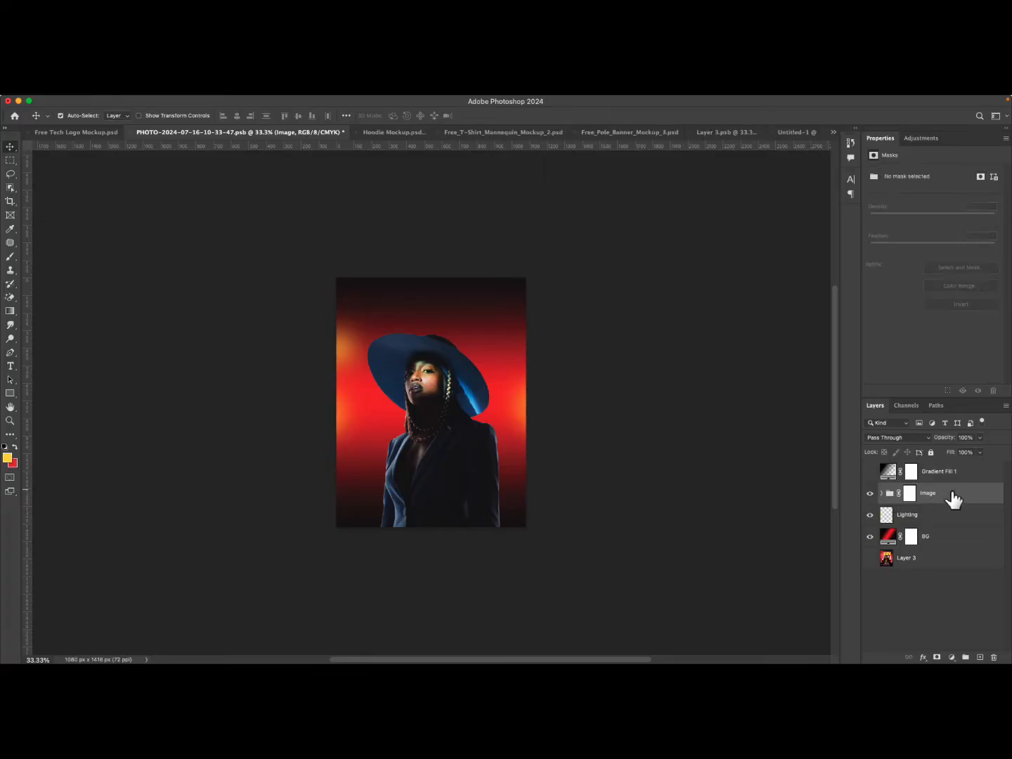
{"action": "left_click", "coordinate": [911, 494]}
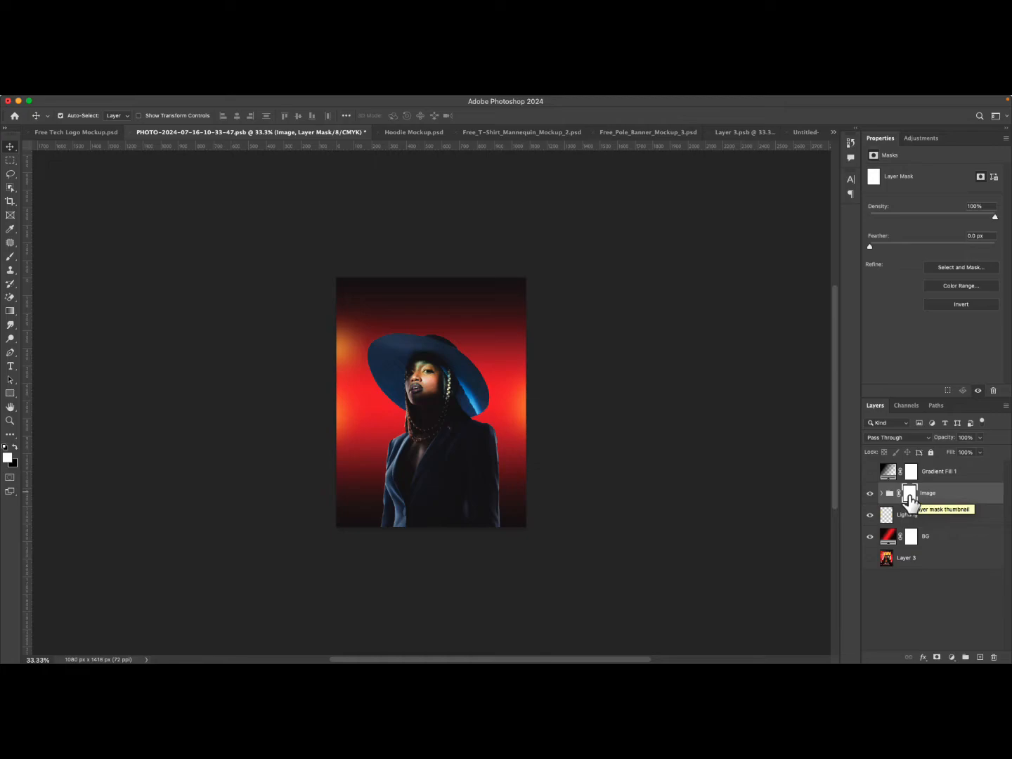
Fade the model's lower body by drawing a black-to-white gradient on the group mask upward from the canvas bottom to her neck.
{"action": "left_click", "coordinate": [9, 312]}
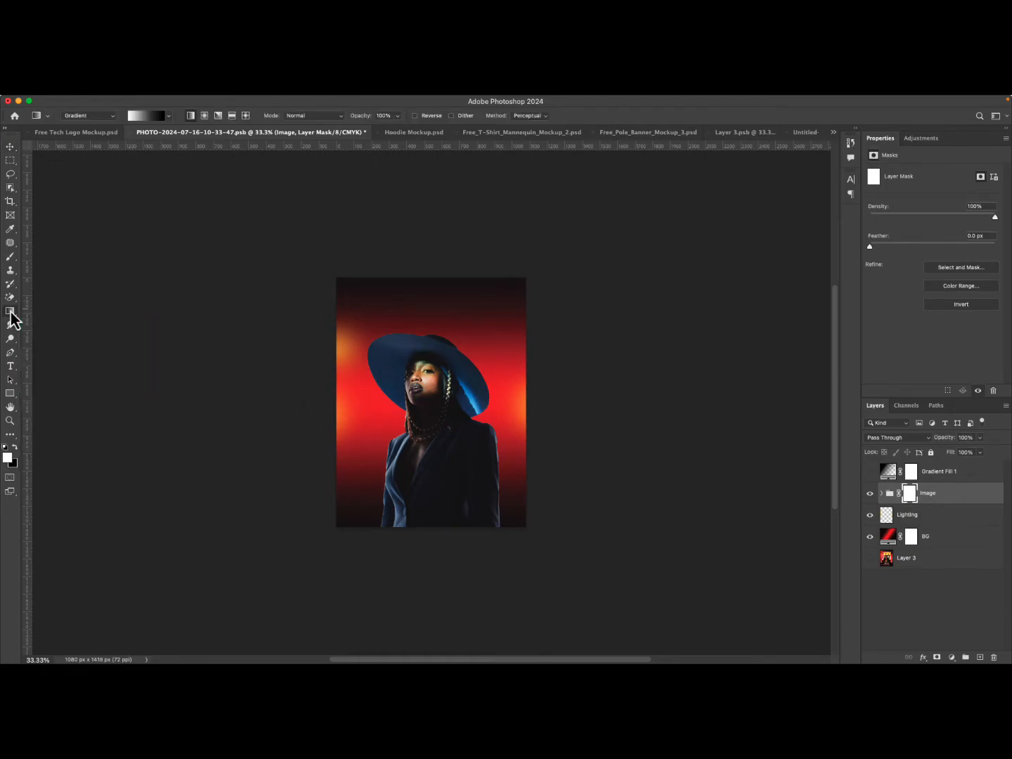
{"action": "left_click", "coordinate": [11, 314]}
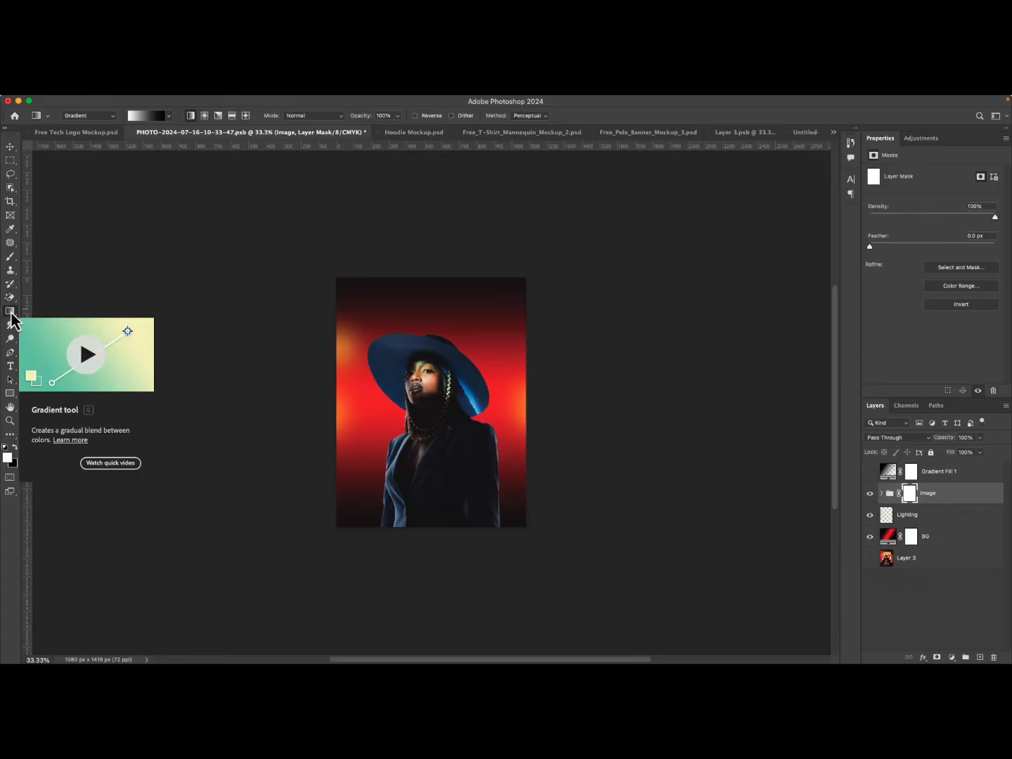
{"action": "left_click", "coordinate": [11, 314]}
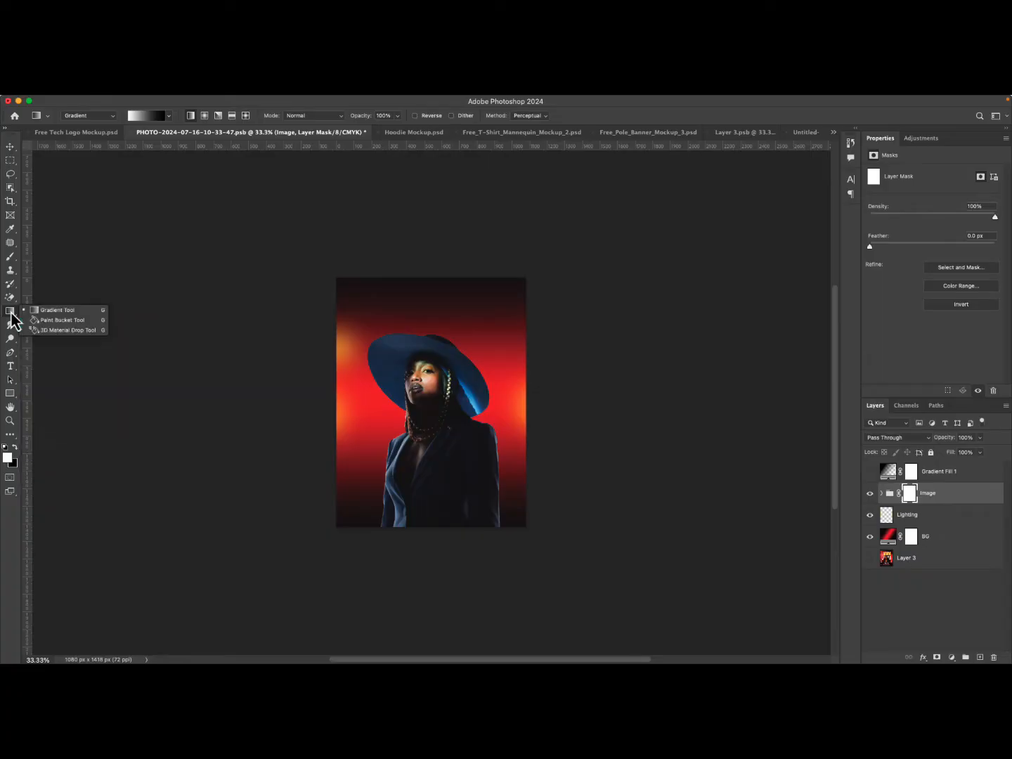
{"action": "left_click", "coordinate": [59, 315]}
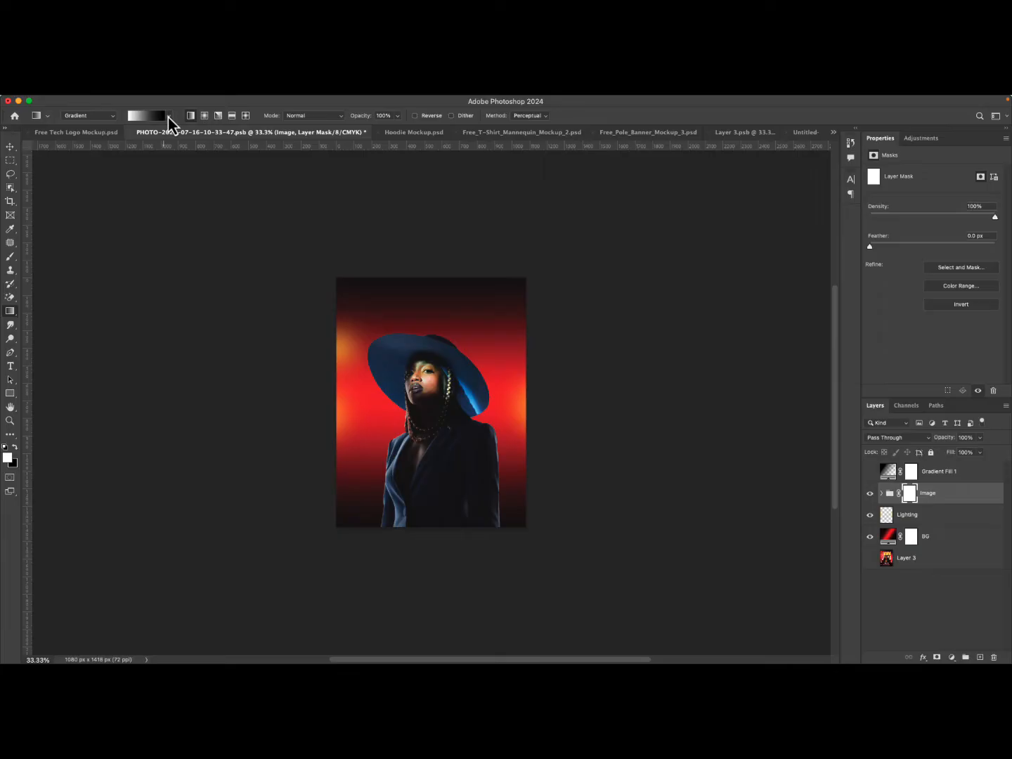
{"action": "left_click", "coordinate": [168, 117]}
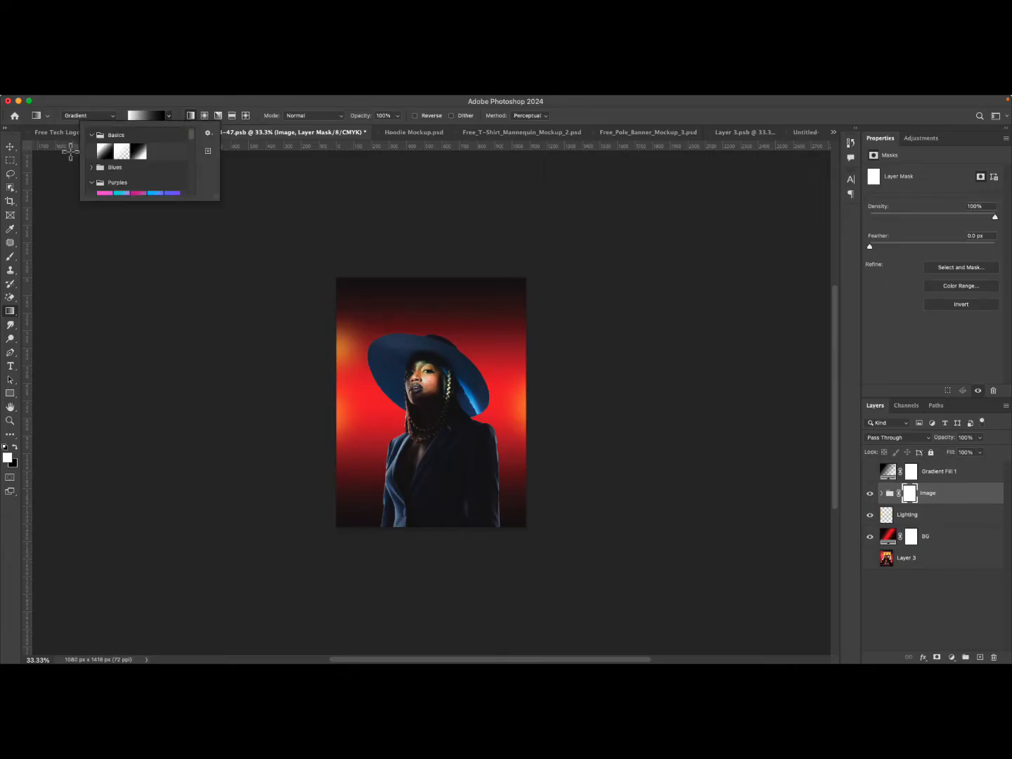
{"action": "left_click", "coordinate": [139, 152]}
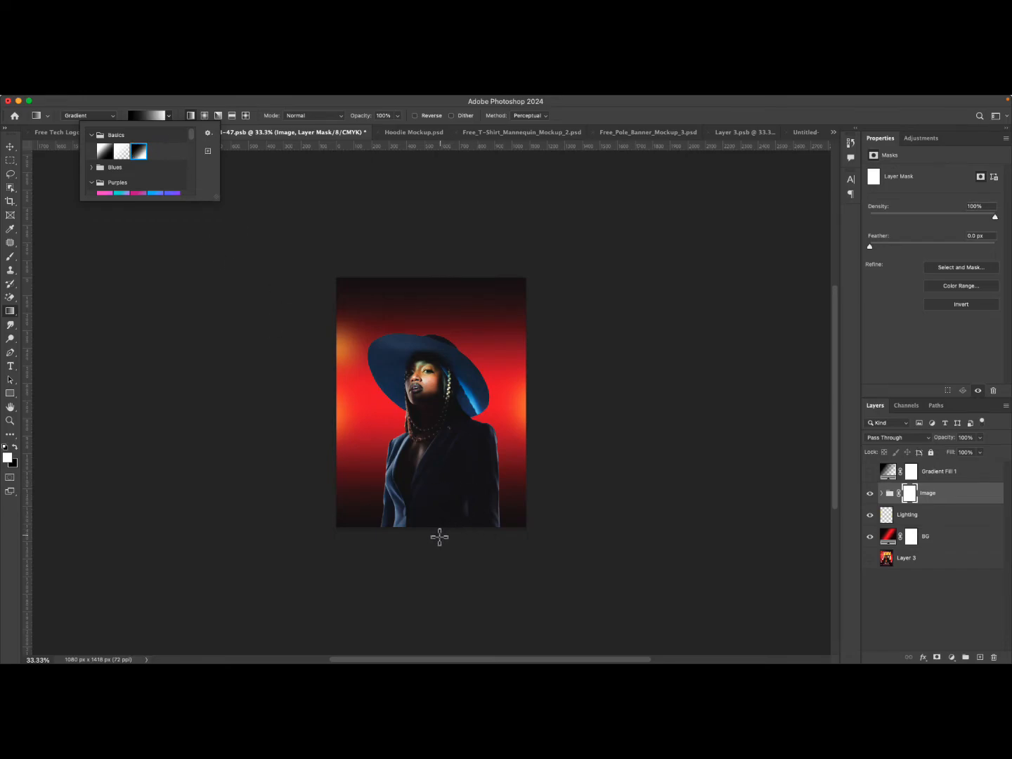
{"action": "left_click", "coordinate": [438, 536]}
{"action": "left_click_drag", "start_coordinate": [438, 535], "coordinate": [438, 411]}
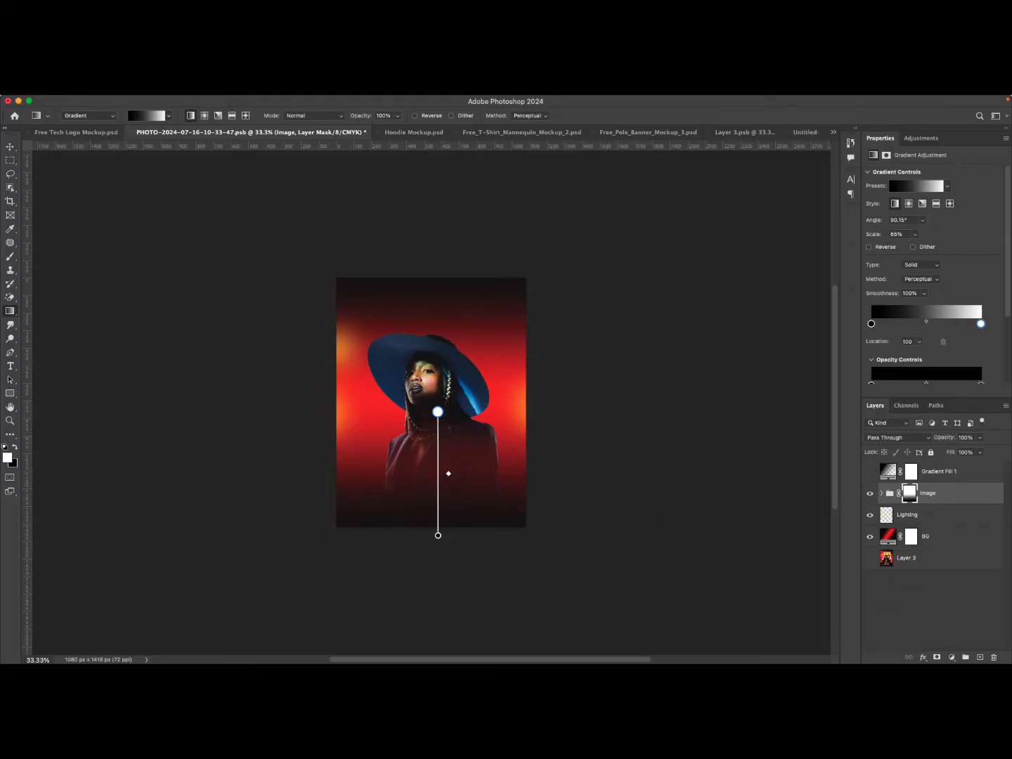
{"action": "left_click", "coordinate": [10, 147]}
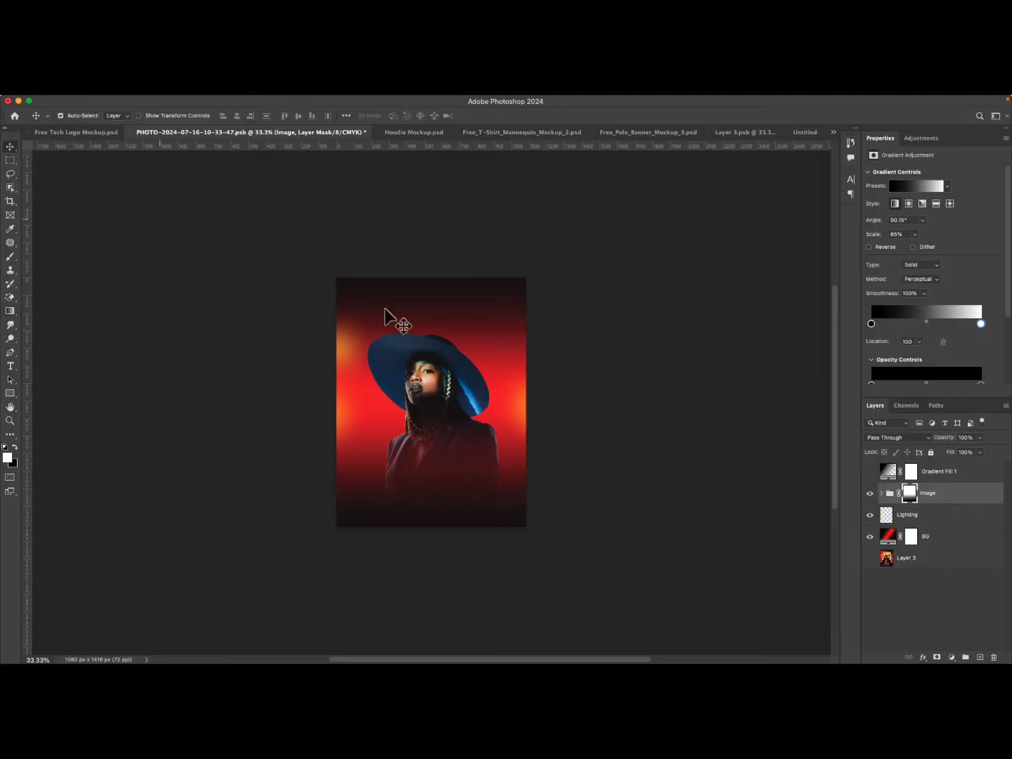
Hide the BG layer and add a yellow #ffd800 Solid Color fill layer above it.
{"action": "left_click", "coordinate": [870, 536]}
{"action": "left_click", "coordinate": [935, 540]}
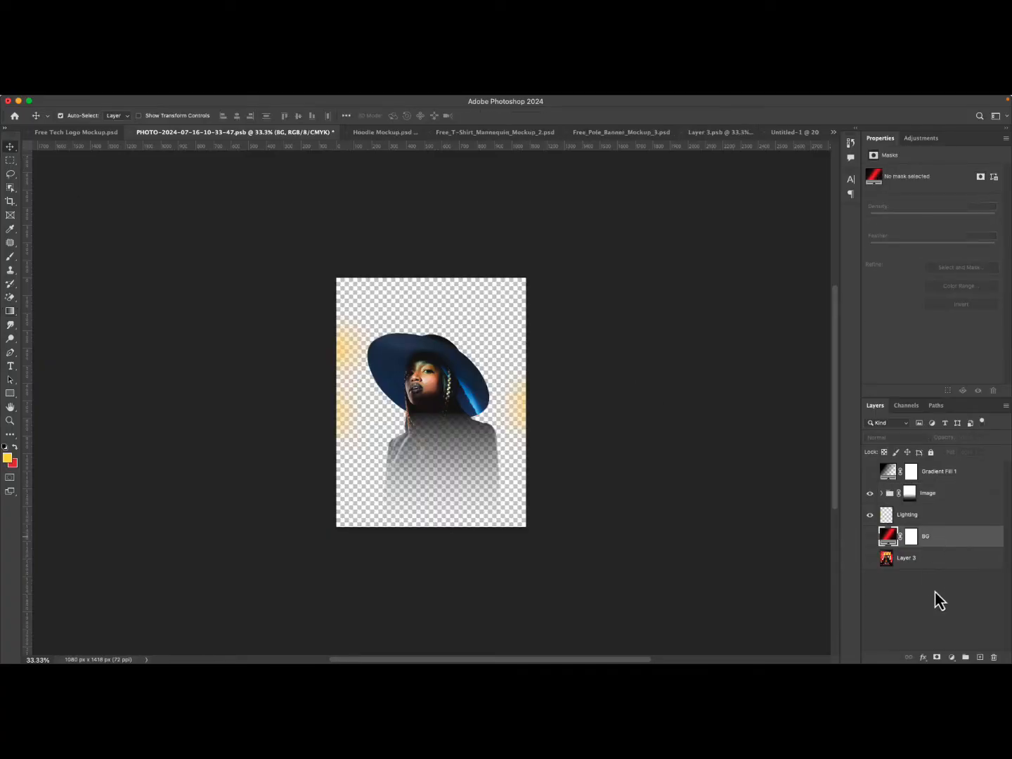
{"action": "left_click", "coordinate": [951, 657]}
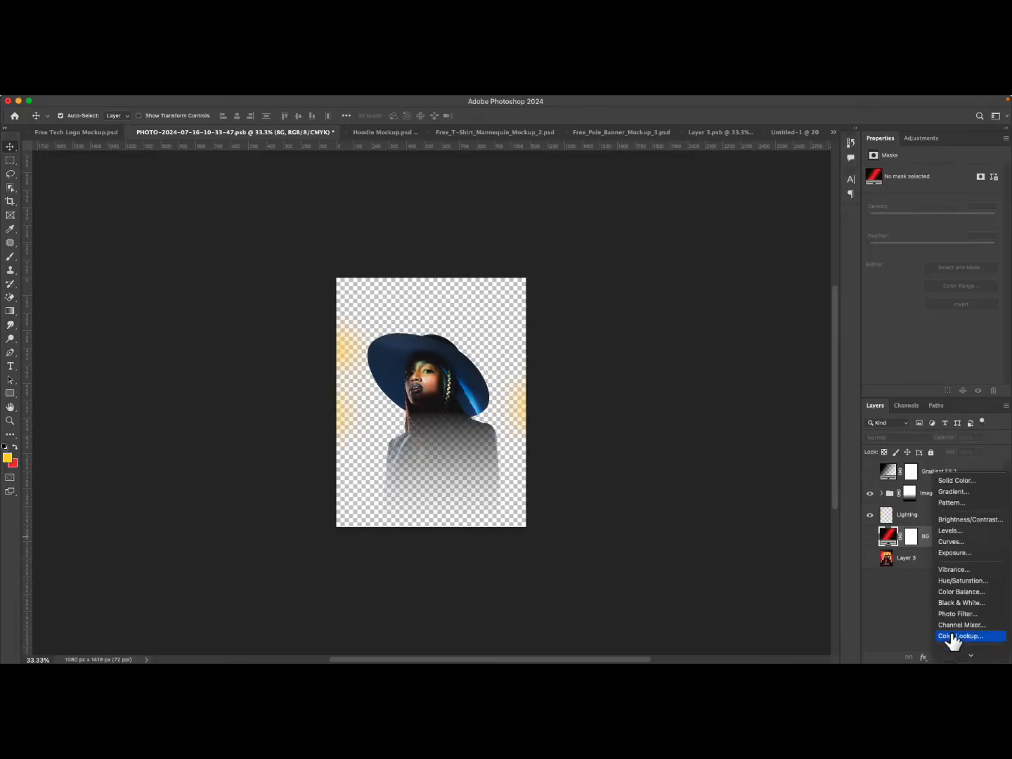
{"action": "left_click", "coordinate": [458, 571]}
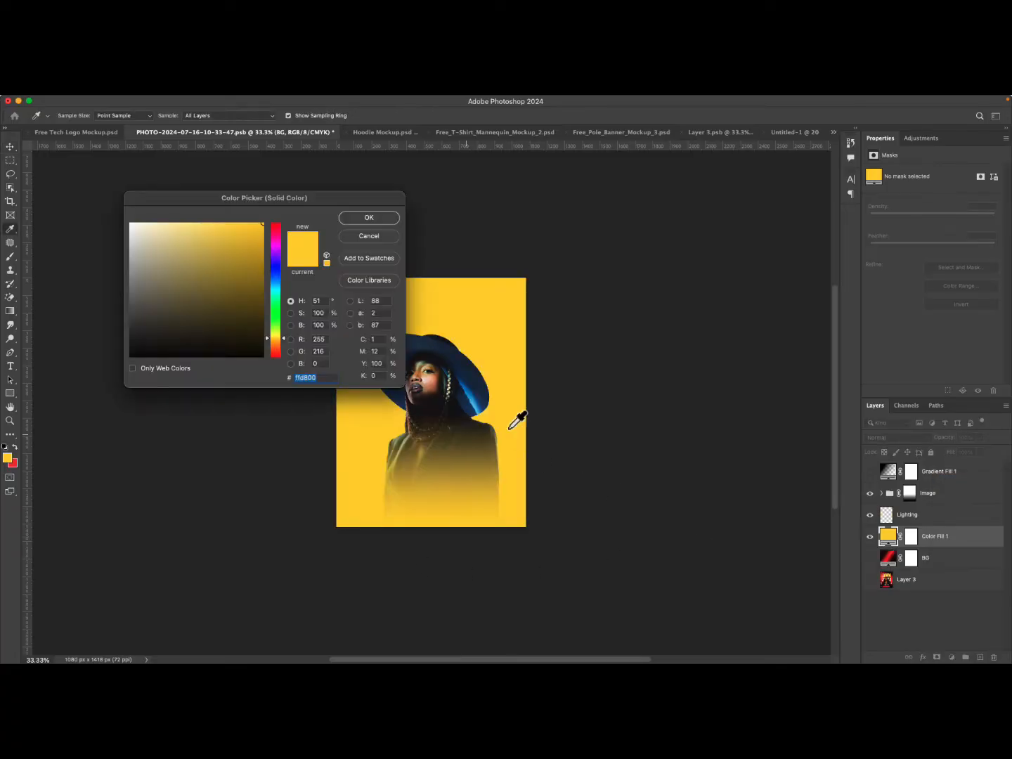
{"action": "left_click", "coordinate": [356, 218]}
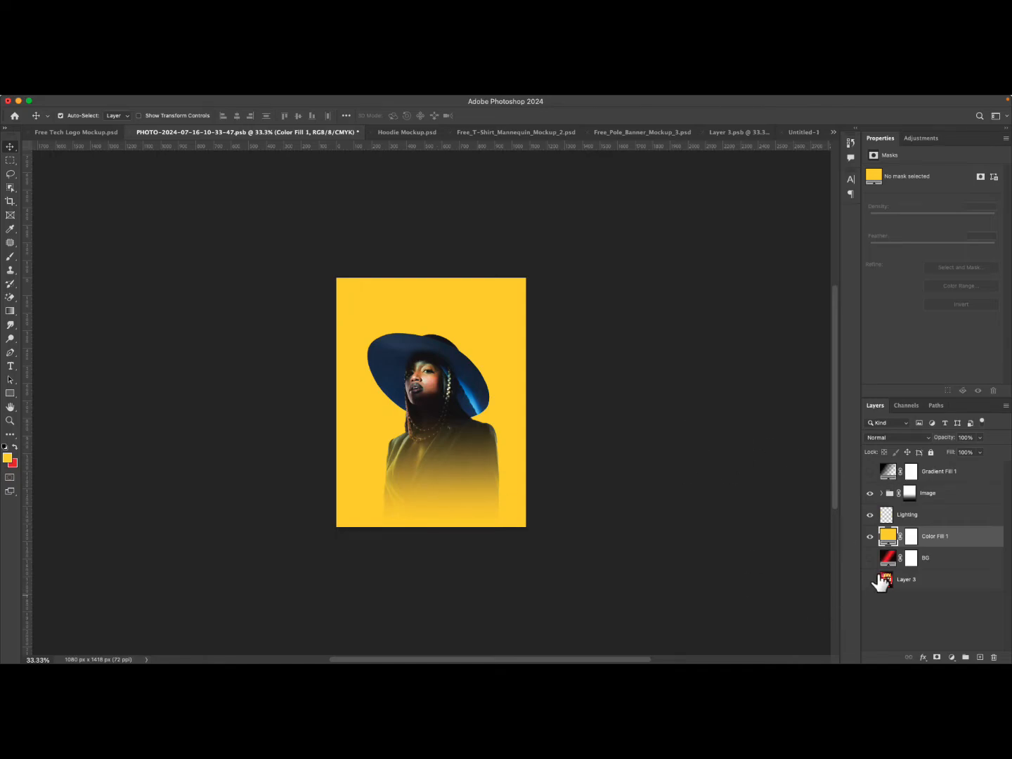
Toggle the Image group's visibility to check the masked model against the yellow fill.
{"action": "left_click", "coordinate": [909, 493]}
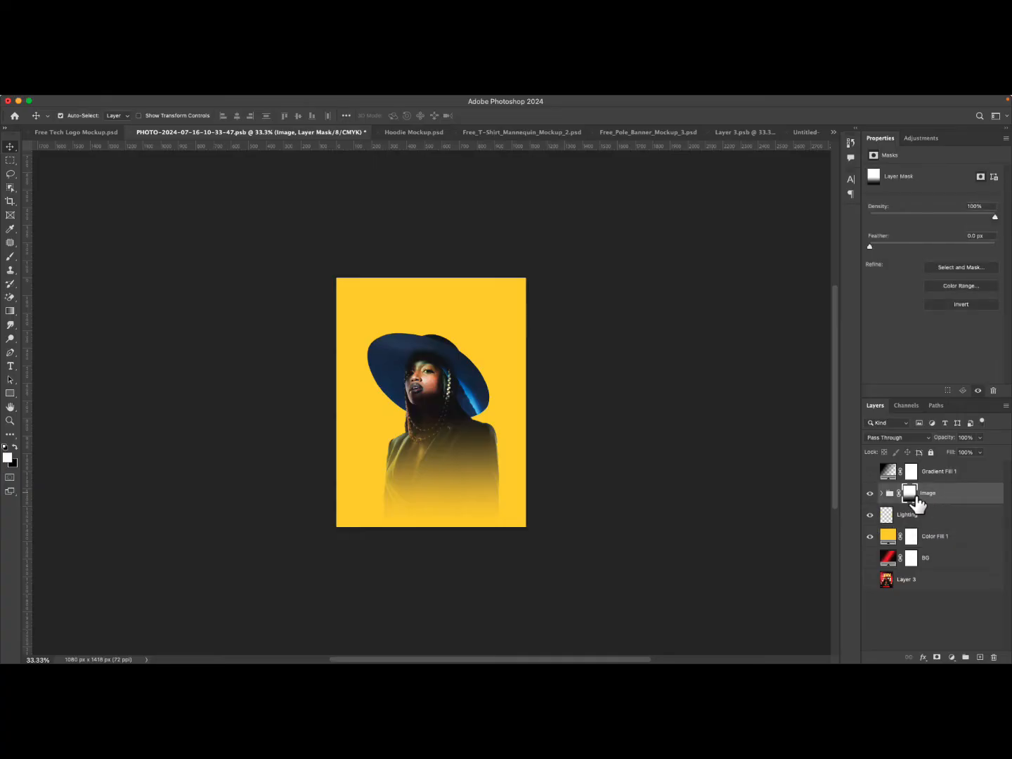
{"action": "left_click", "coordinate": [870, 493]}
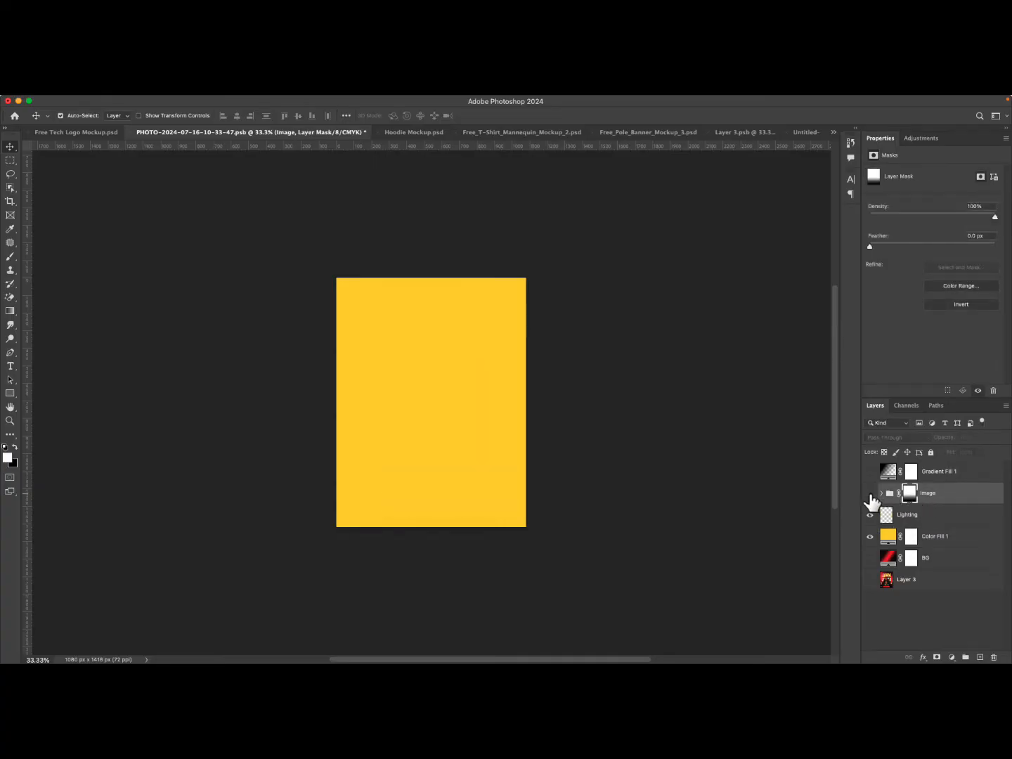
{"action": "left_click", "coordinate": [870, 493]}
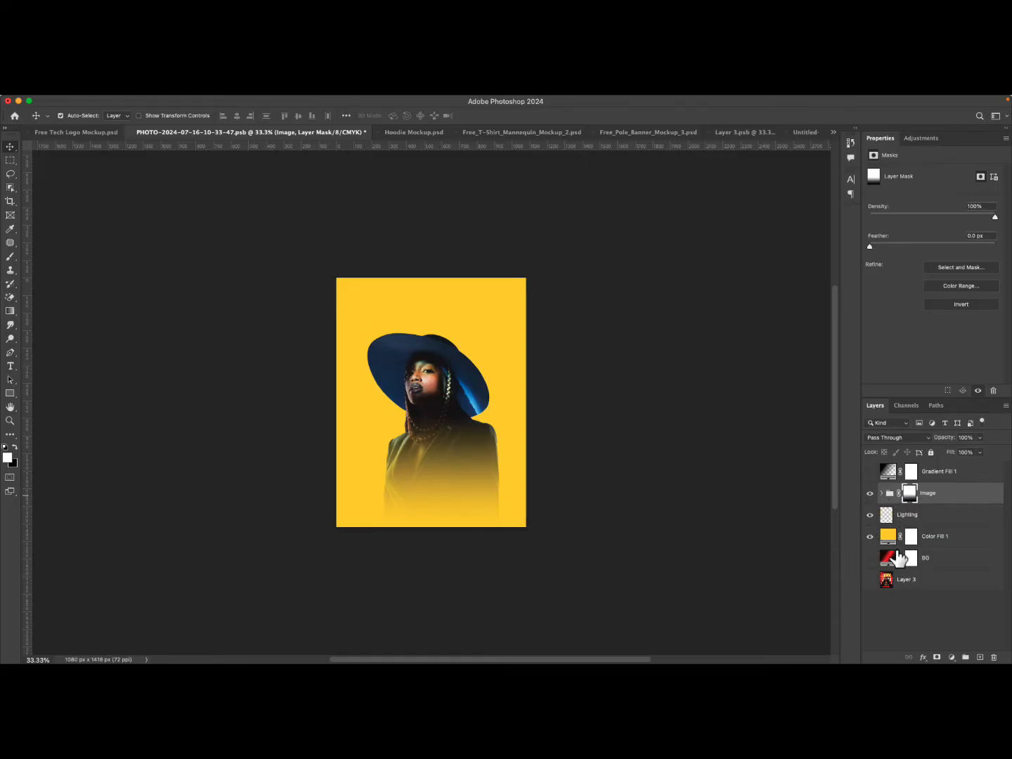
Move the reference flyer layer to the top to view it, then return it to the bottom of the stack.
{"action": "left_click_drag", "start_coordinate": [920, 582], "coordinate": [919, 463]}
{"action": "left_click", "coordinate": [871, 471]}
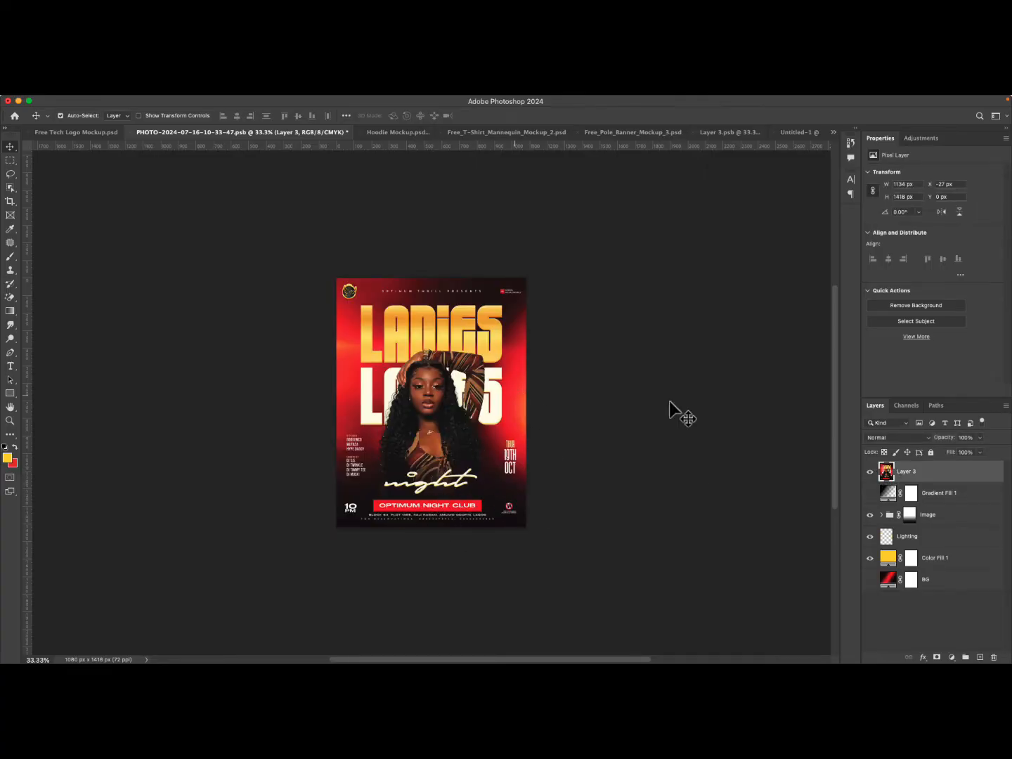
{"action": "left_click", "coordinate": [870, 472]}
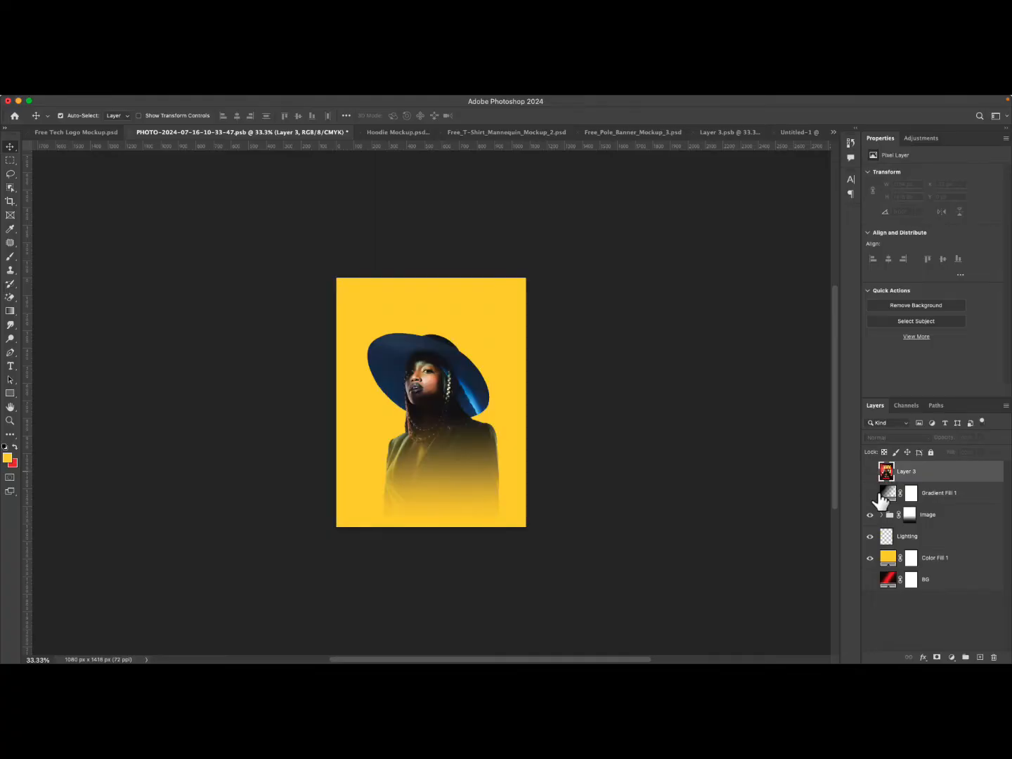
{"action": "left_click_drag", "start_coordinate": [912, 477], "coordinate": [913, 594]}
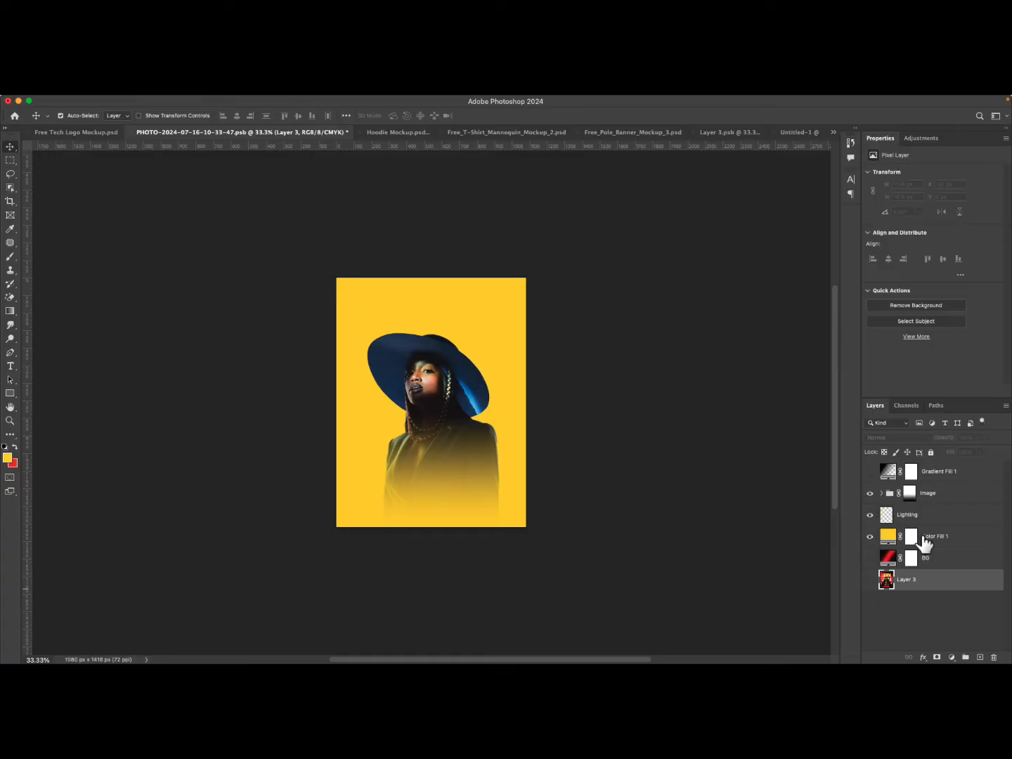
Delete the yellow Color Fill layer and make the BG layer visible again.
{"action": "left_click", "coordinate": [949, 537]}
{"action": "key", "text": "Delete"}
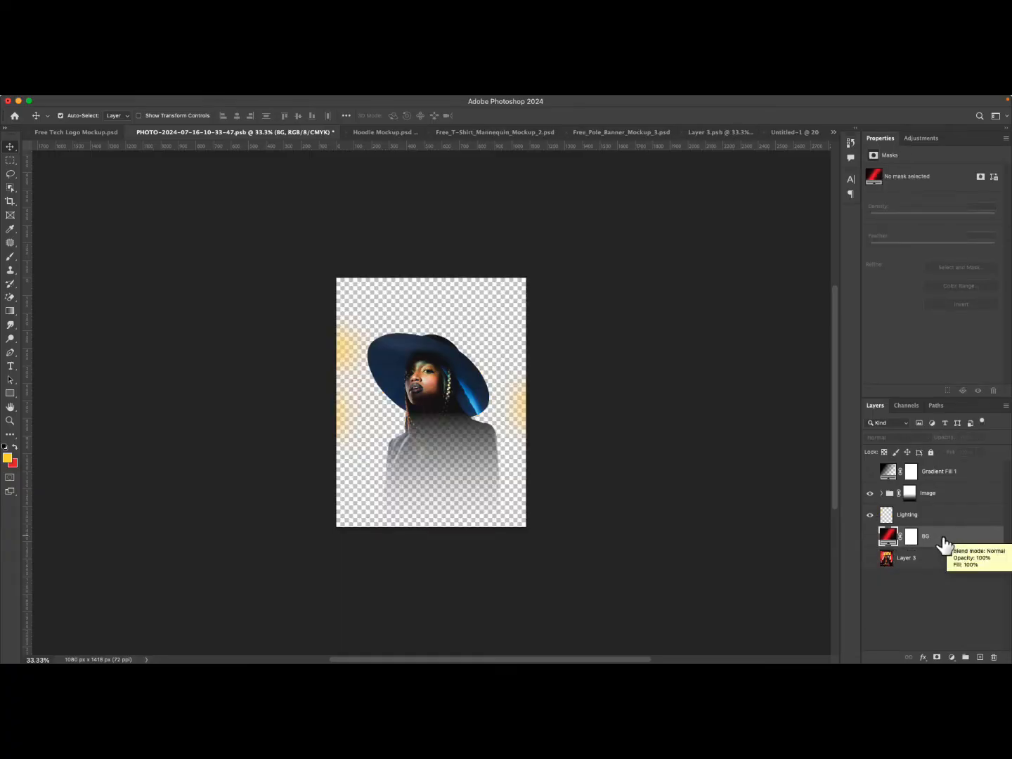
{"action": "left_click", "coordinate": [870, 536]}
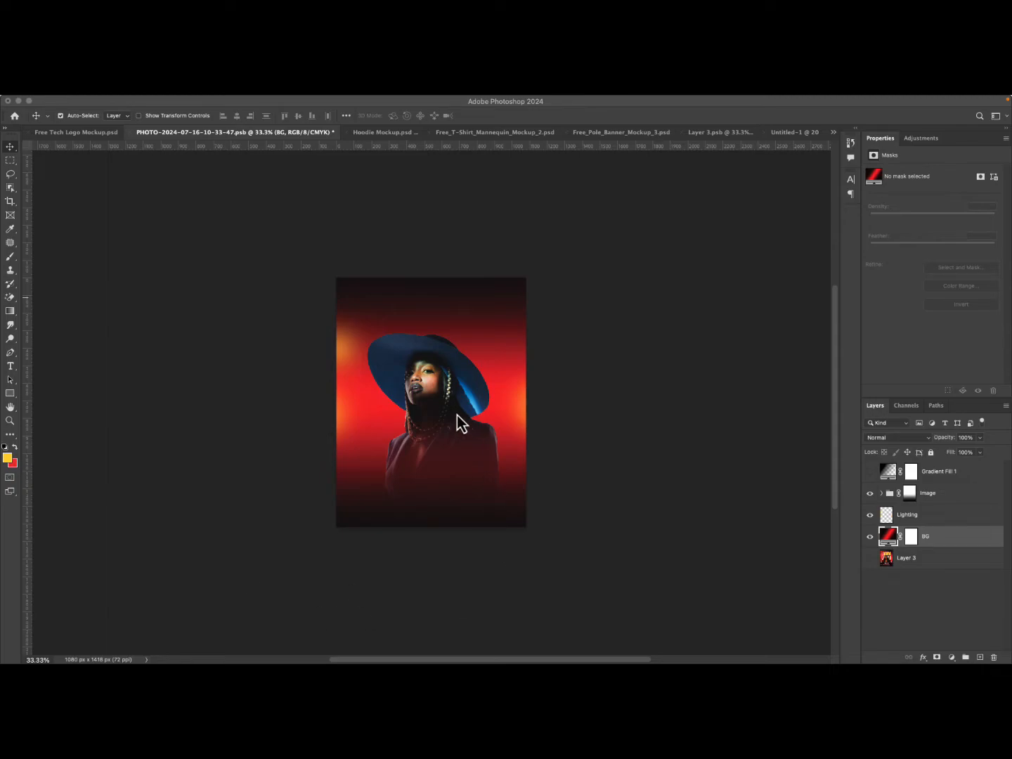
Move the hidden Gradient Fill 1 layer to the bottom of the layer stack.
{"action": "left_click", "coordinate": [422, 383]}
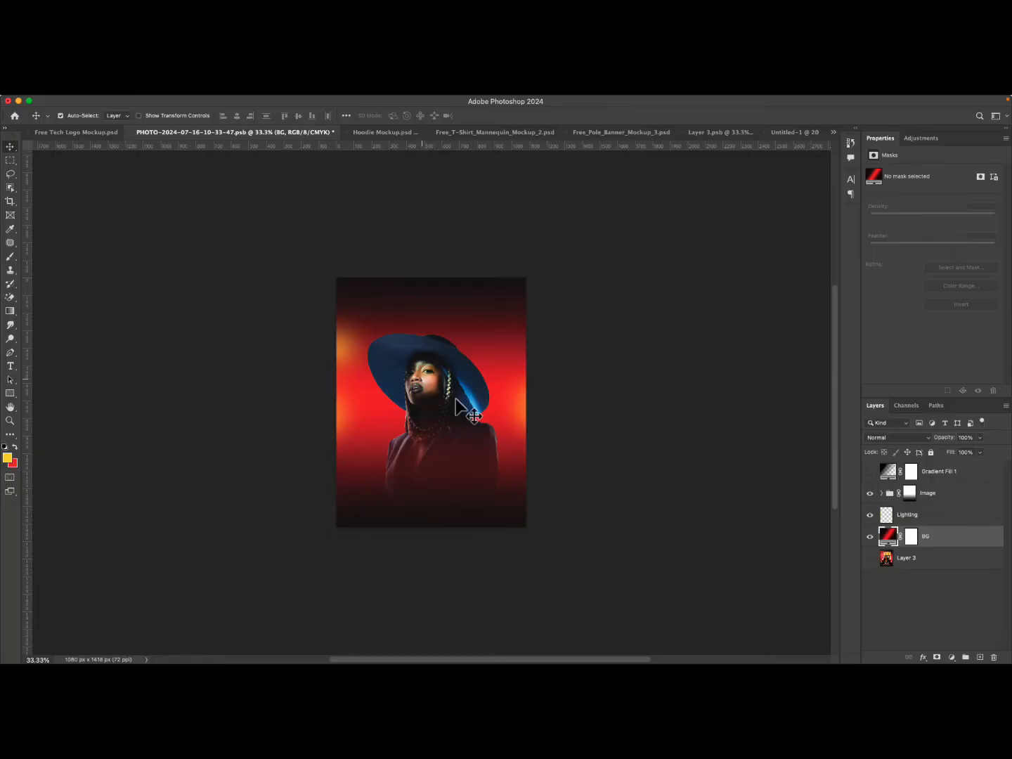
{"action": "left_click", "coordinate": [448, 392]}
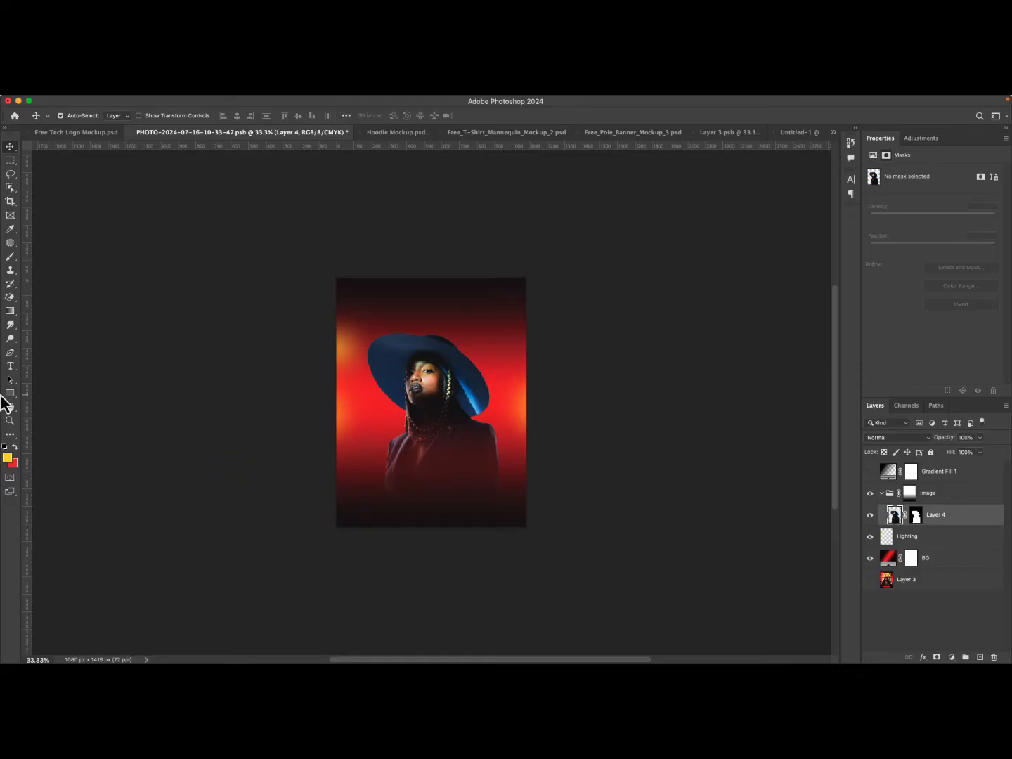
{"action": "left_click", "coordinate": [9, 420]}
{"action": "left_click_drag", "start_coordinate": [409, 386], "coordinate": [434, 386]}
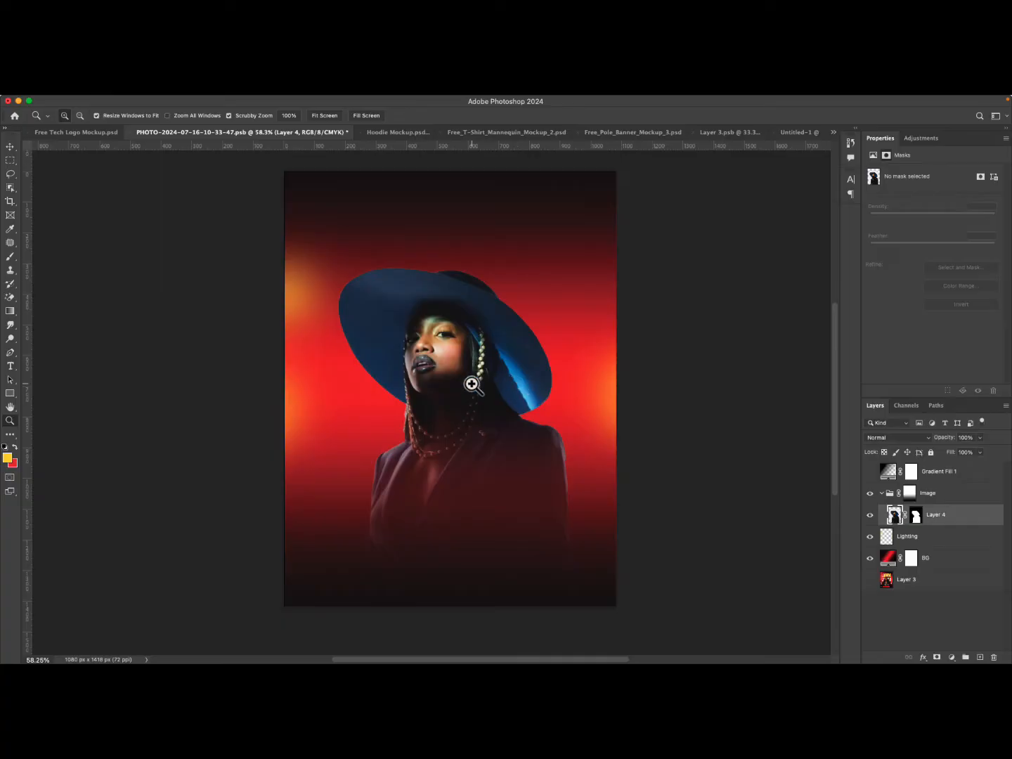
{"action": "left_click", "coordinate": [11, 148]}
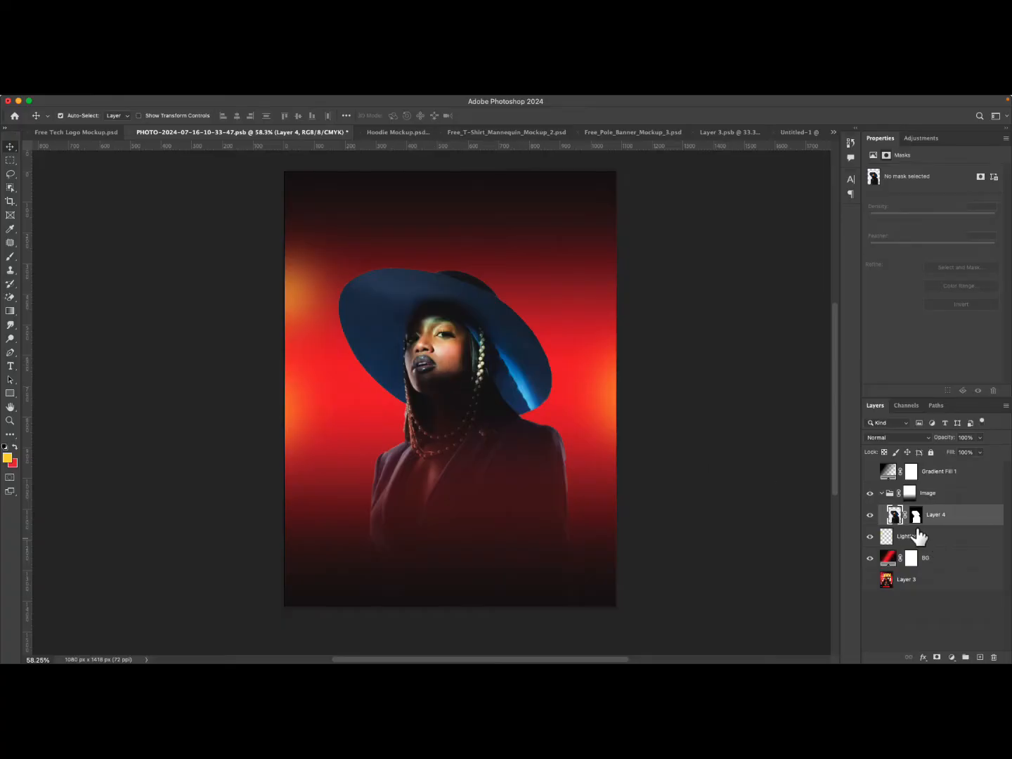
{"action": "left_click", "coordinate": [929, 478]}
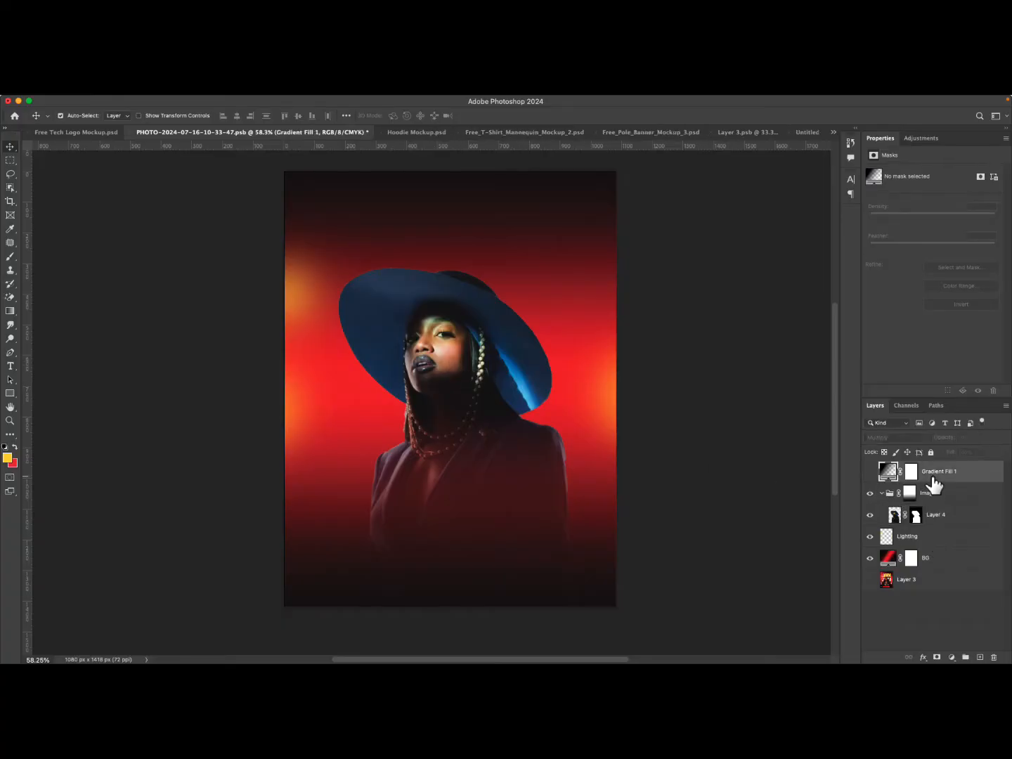
{"action": "left_click", "coordinate": [870, 472]}
{"action": "left_click", "coordinate": [871, 472]}
{"action": "left_click", "coordinate": [439, 360]}
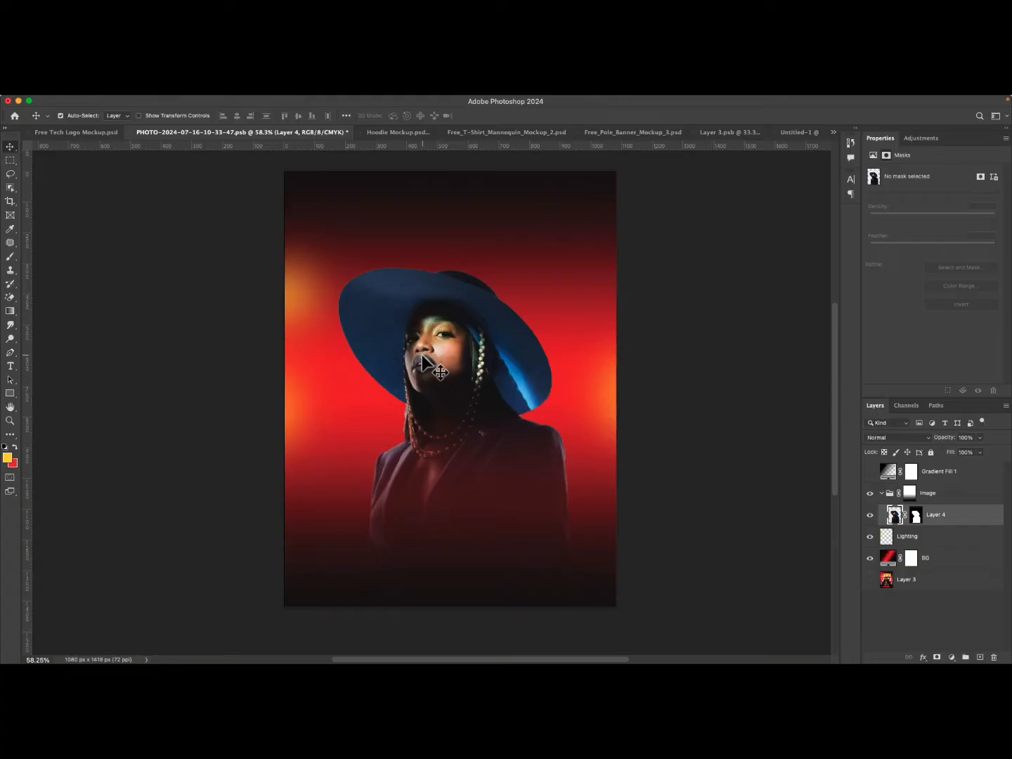
{"action": "left_click", "coordinate": [931, 516]}
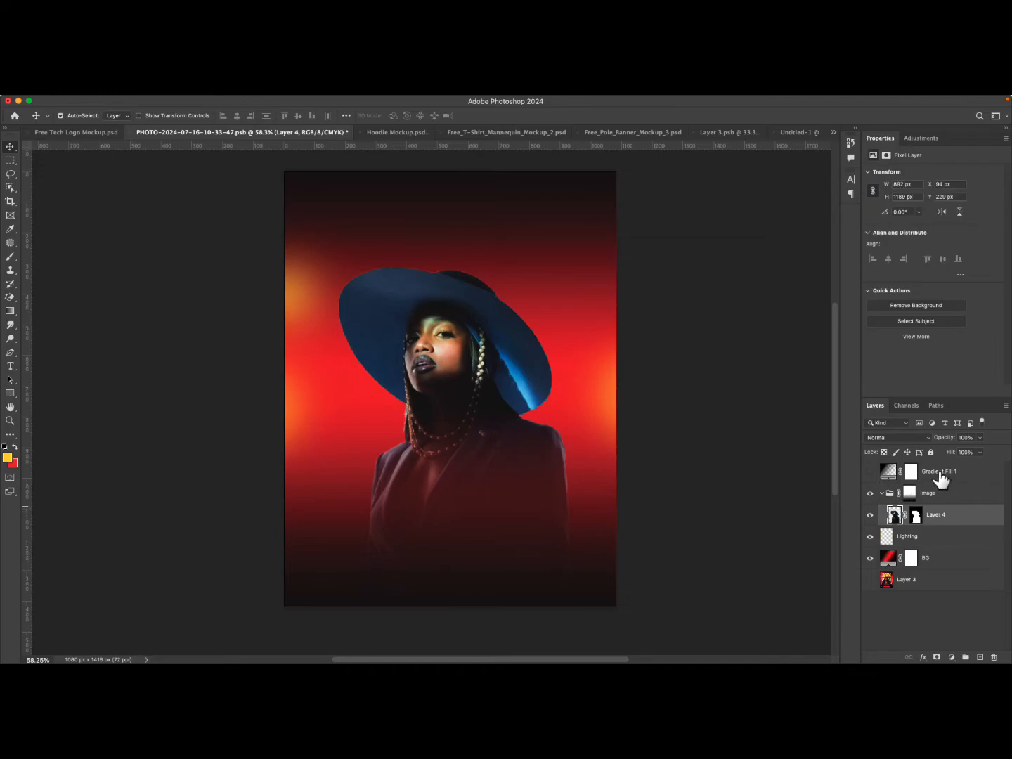
{"action": "double_click", "coordinate": [940, 477]}
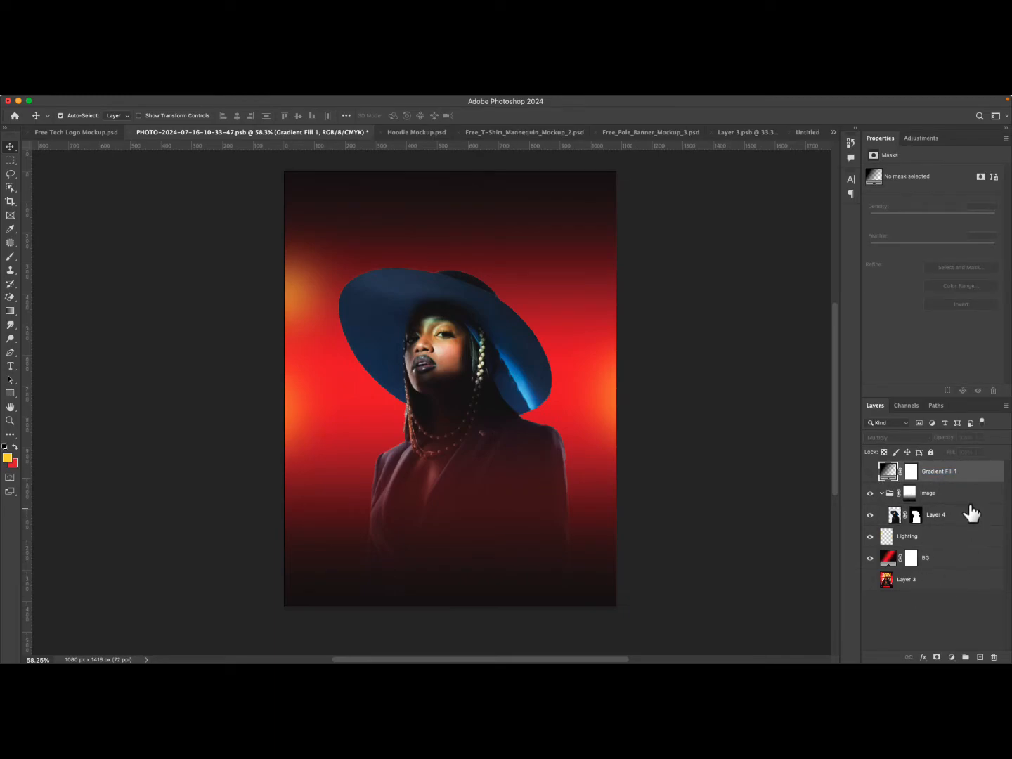
{"action": "left_click_drag", "start_coordinate": [969, 479], "coordinate": [939, 601]}
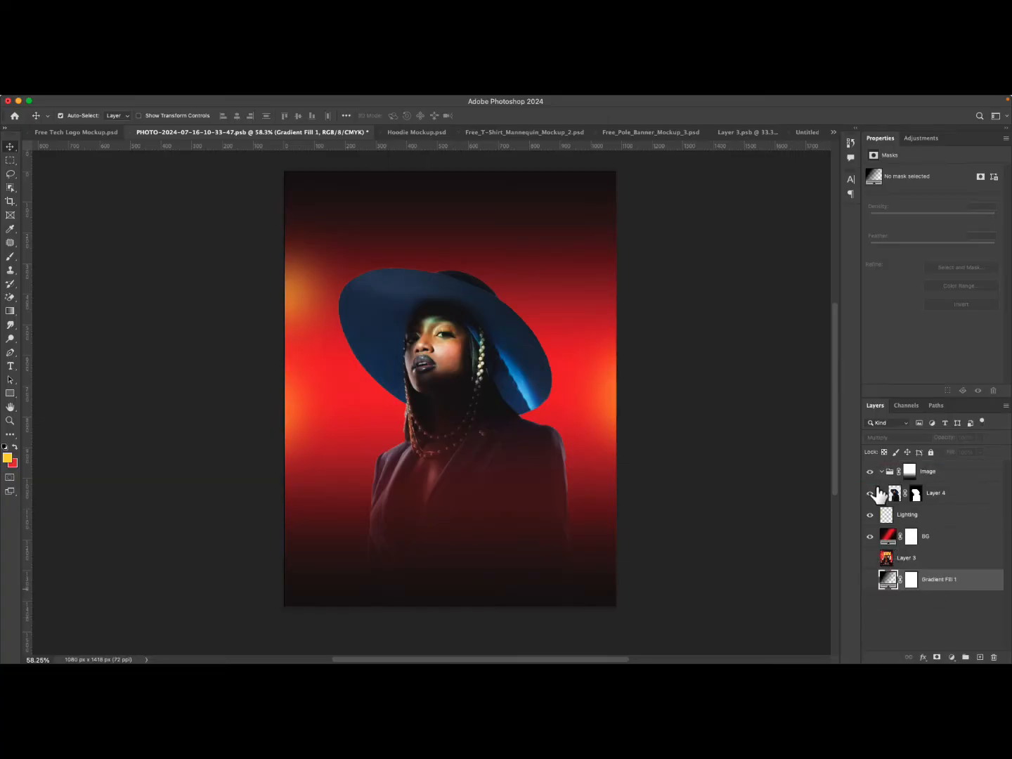
Add a Color Balance adjustment layer above the model's Layer 4 inside the Image group.
{"action": "left_click", "coordinate": [883, 472]}
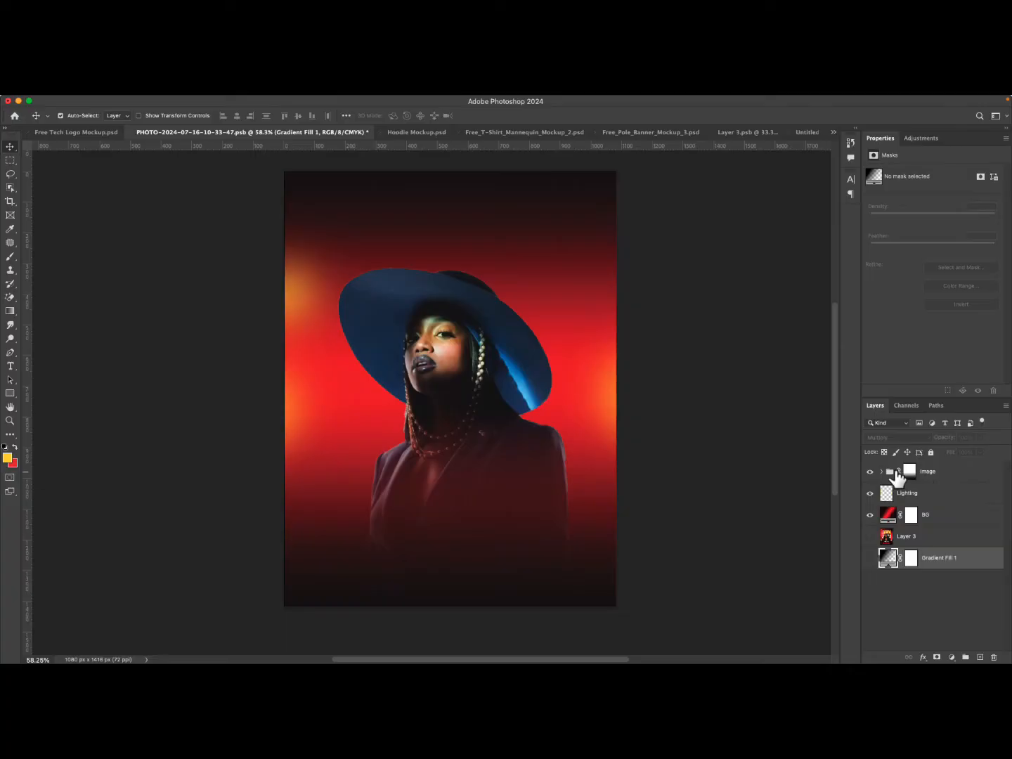
{"action": "left_click", "coordinate": [883, 472]}
{"action": "double_click", "coordinate": [935, 494]}
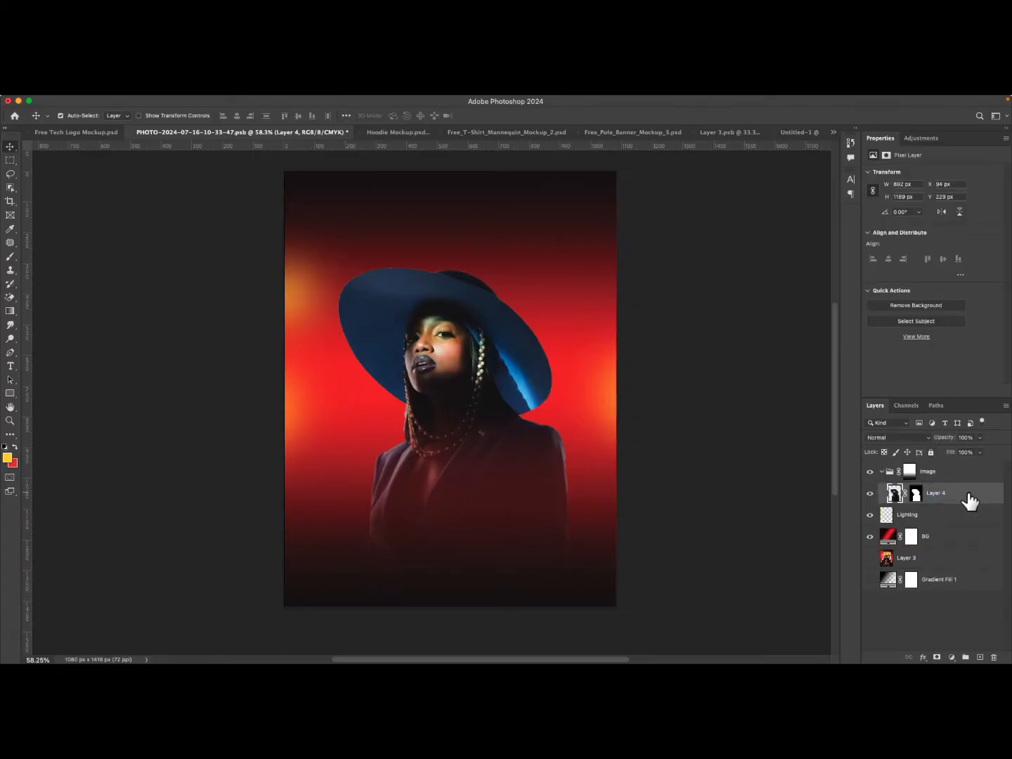
{"action": "mouse_move", "coordinate": [965, 501]}
{"action": "left_mouse_down"}
{"action": "mouse_move", "coordinate": [958, 471]}
{"action": "mouse_move", "coordinate": [953, 495]}
{"action": "left_mouse_up"}
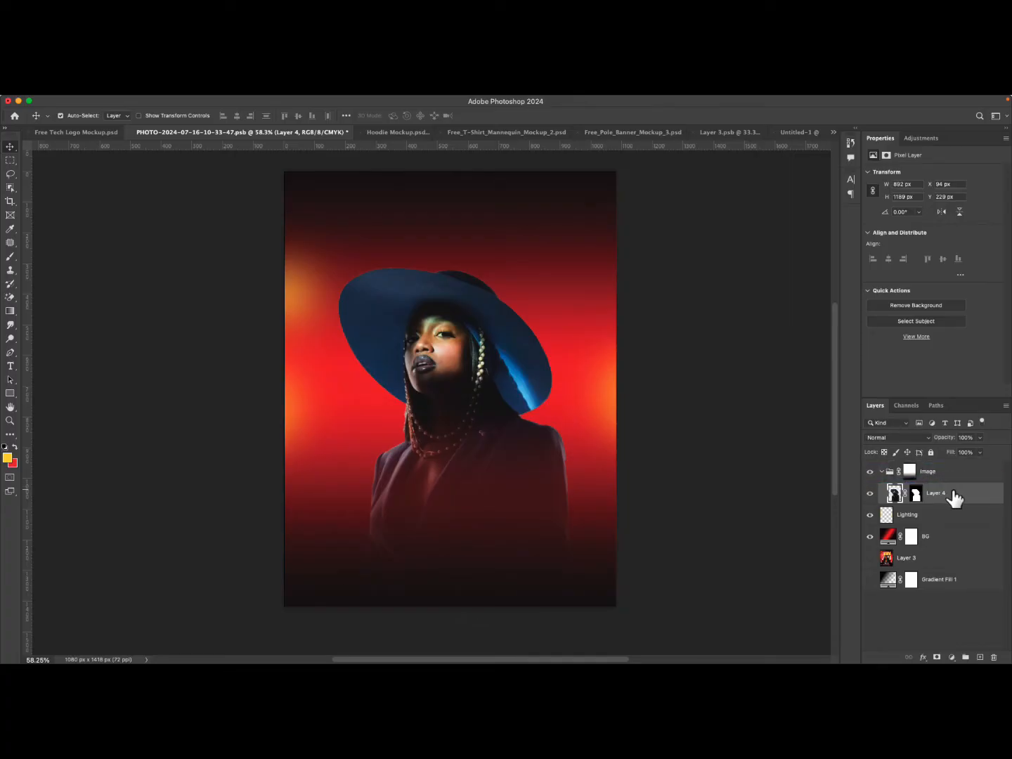
{"action": "left_click", "coordinate": [954, 657]}
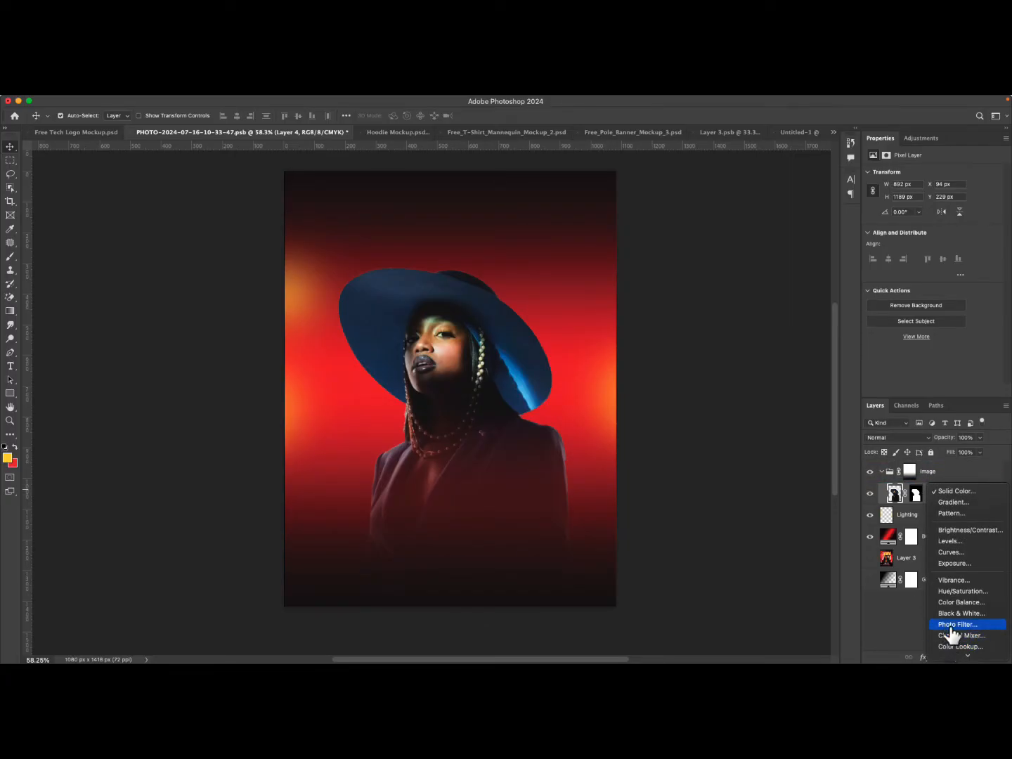
{"action": "mouse_move", "coordinate": [957, 657]}
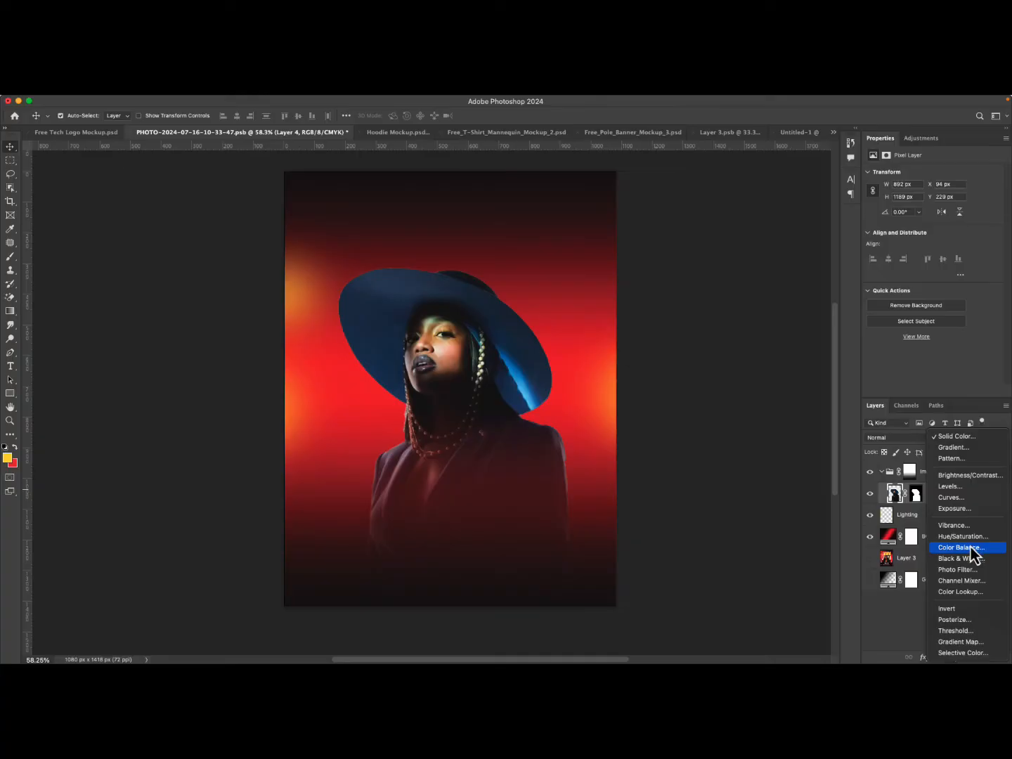
{"action": "left_click", "coordinate": [973, 548]}
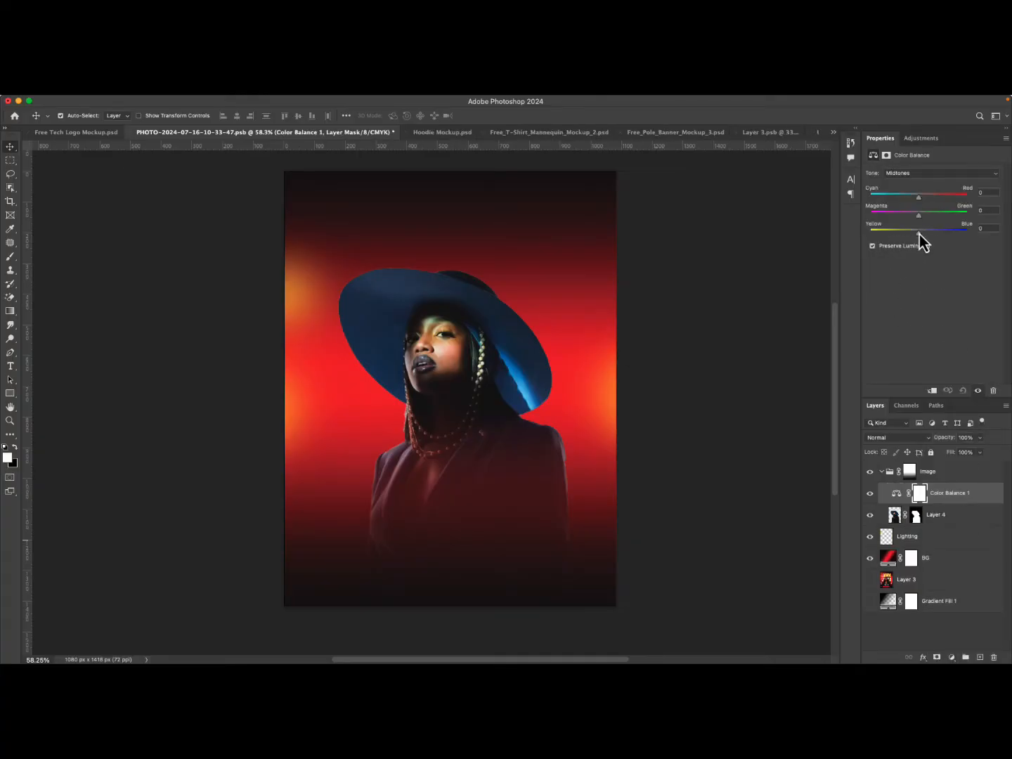
Set the midtone Yellow-Blue to +15 and Cyan-Red to -100.
{"action": "left_click_drag", "start_coordinate": [919, 235], "coordinate": [926, 237]}
{"action": "left_click", "coordinate": [955, 497]}
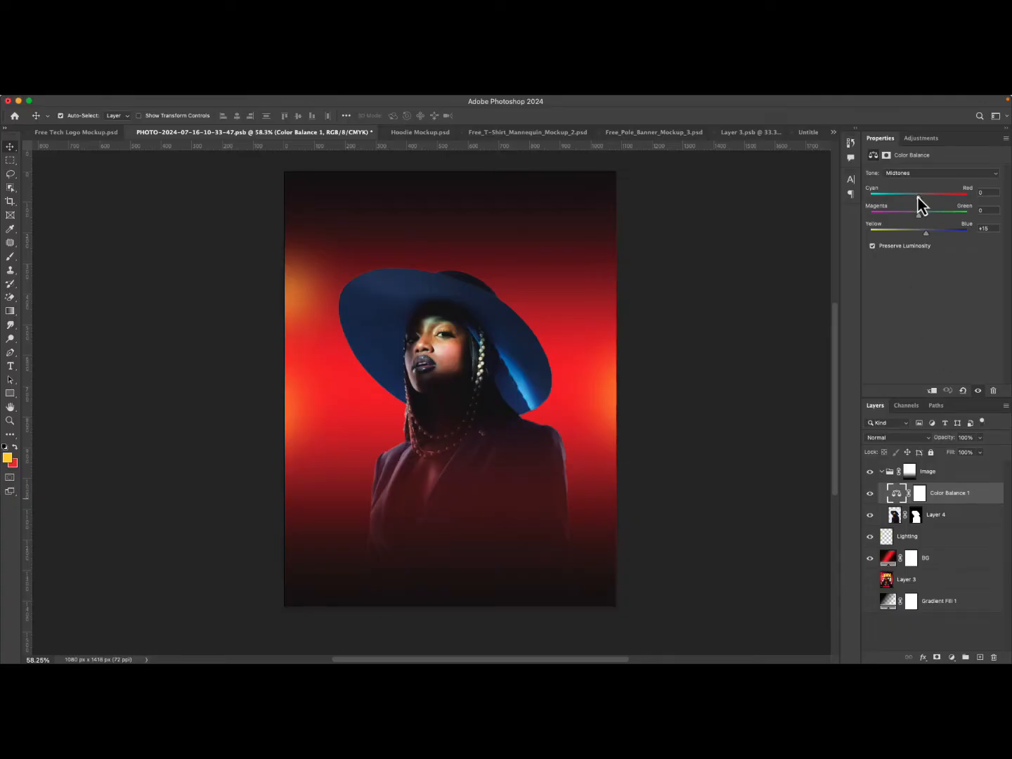
{"action": "left_click_drag", "start_coordinate": [918, 196], "coordinate": [893, 198]}
{"action": "left_click_drag", "start_coordinate": [825, 231], "coordinate": [837, 259]}
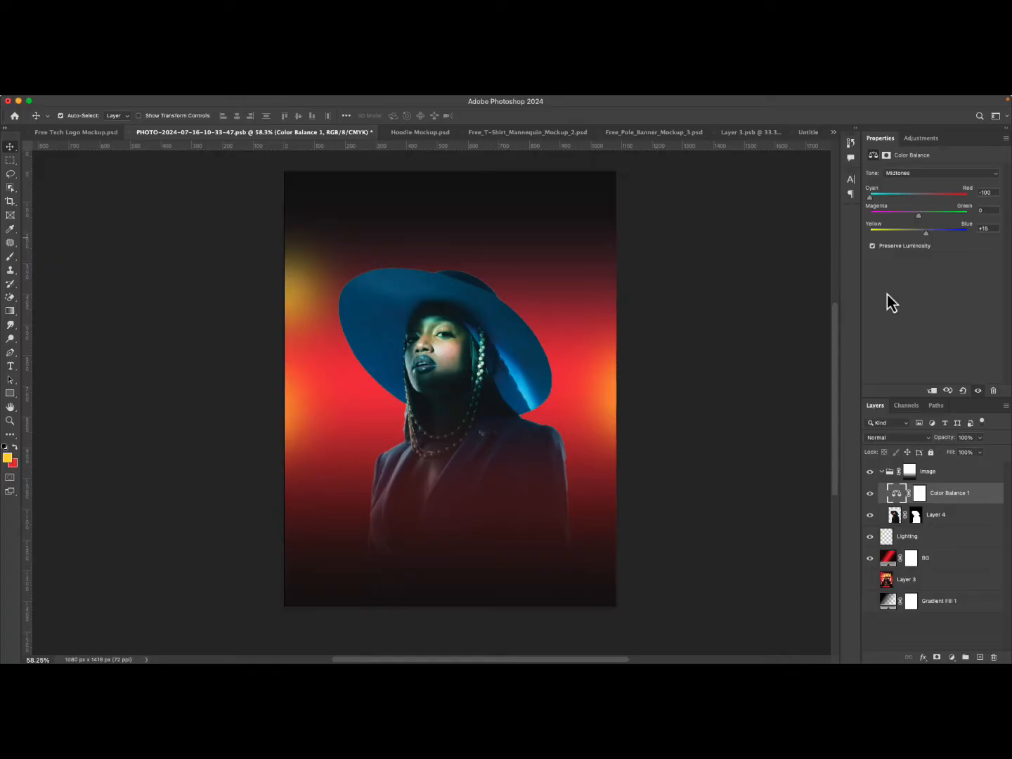
Clip the Color Balance to the model layer and set midtones to about -11 cyan-red, -43 magenta-green, -60 yellow-blue.
{"action": "right_click", "coordinate": [982, 497]}
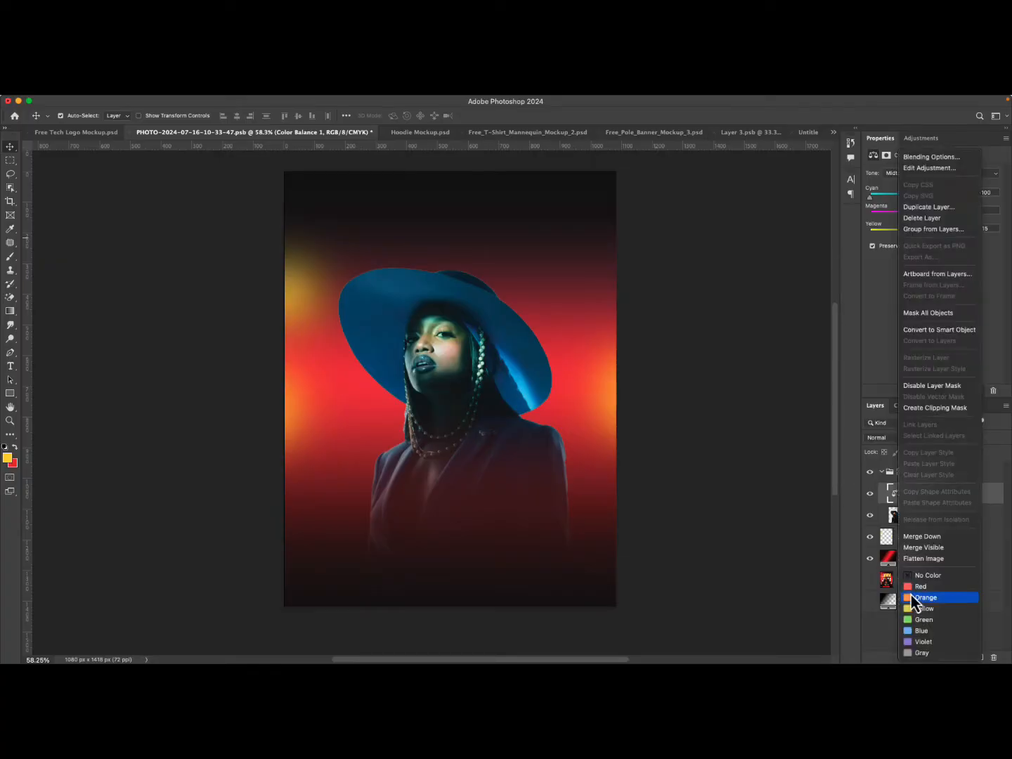
{"action": "left_click", "coordinate": [926, 408]}
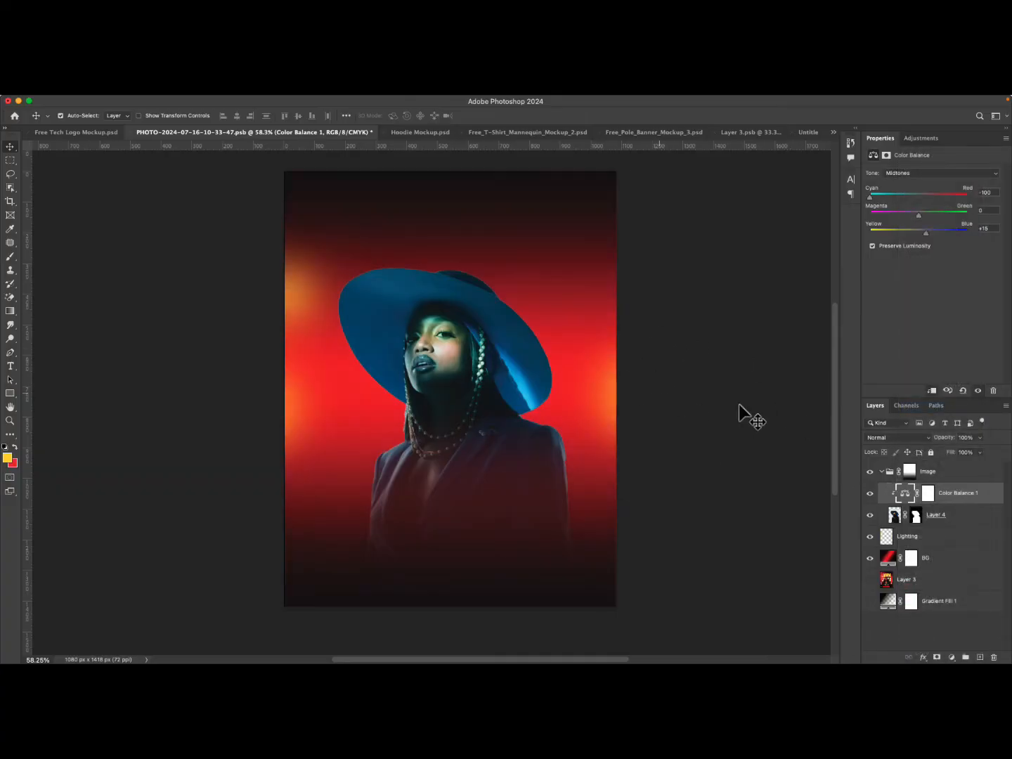
{"action": "left_click_drag", "start_coordinate": [921, 232], "coordinate": [848, 237]}
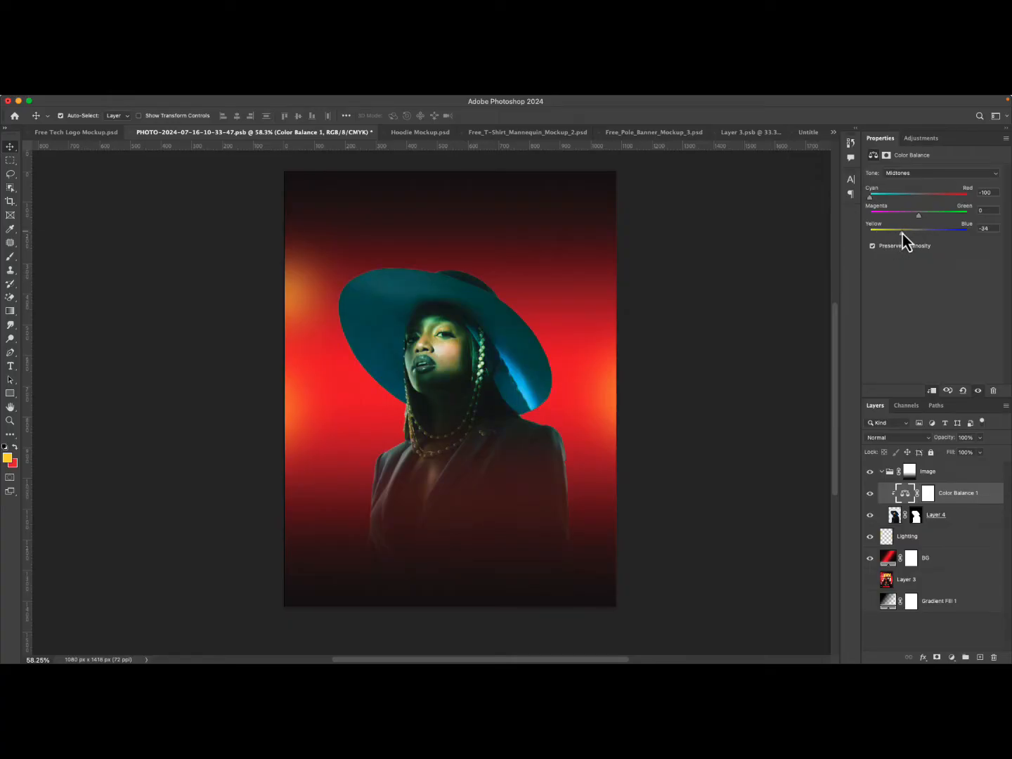
{"action": "mouse_move", "coordinate": [919, 217]}
{"action": "left_mouse_down"}
{"action": "mouse_move", "coordinate": [891, 221]}
{"action": "mouse_move", "coordinate": [954, 200]}
{"action": "mouse_move", "coordinate": [902, 207]}
{"action": "left_mouse_up"}
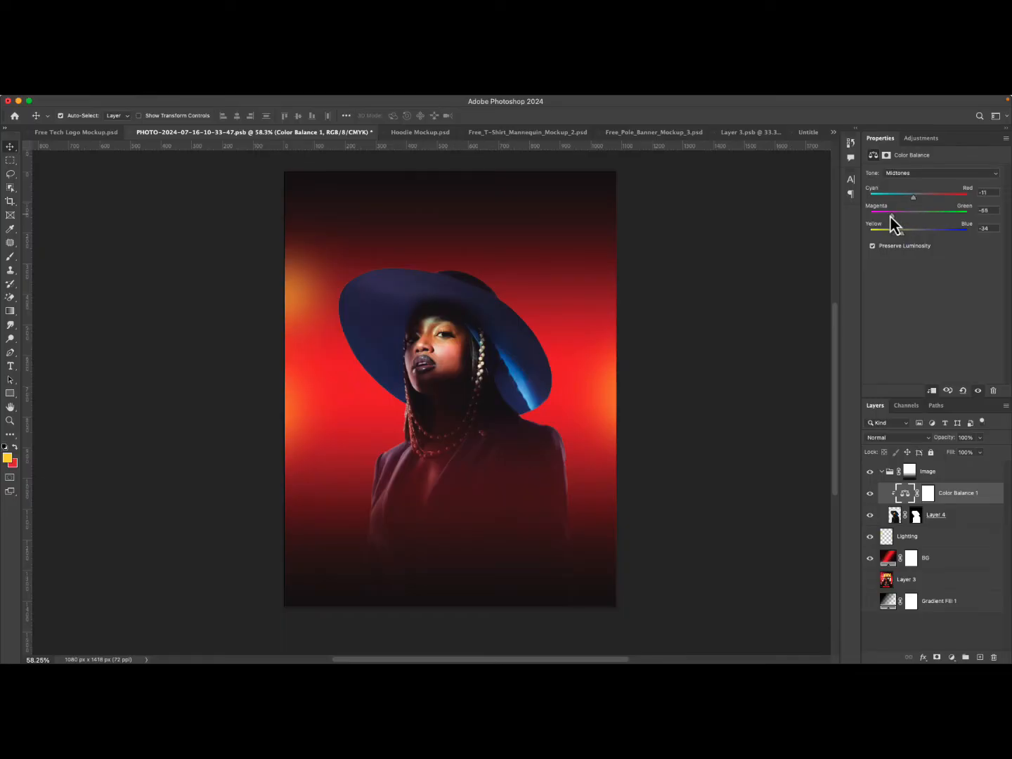
{"action": "mouse_move", "coordinate": [897, 218]}
{"action": "left_mouse_down"}
{"action": "mouse_move", "coordinate": [933, 215]}
{"action": "mouse_move", "coordinate": [896, 221]}
{"action": "mouse_move", "coordinate": [931, 238]}
{"action": "mouse_move", "coordinate": [885, 236]}
{"action": "left_mouse_up"}
Set the Shadows tone balance to +17 cyan-red, -6 magenta-green and -16 yellow-blue, toggling the adjustment to compare.
{"action": "left_click", "coordinate": [905, 173]}
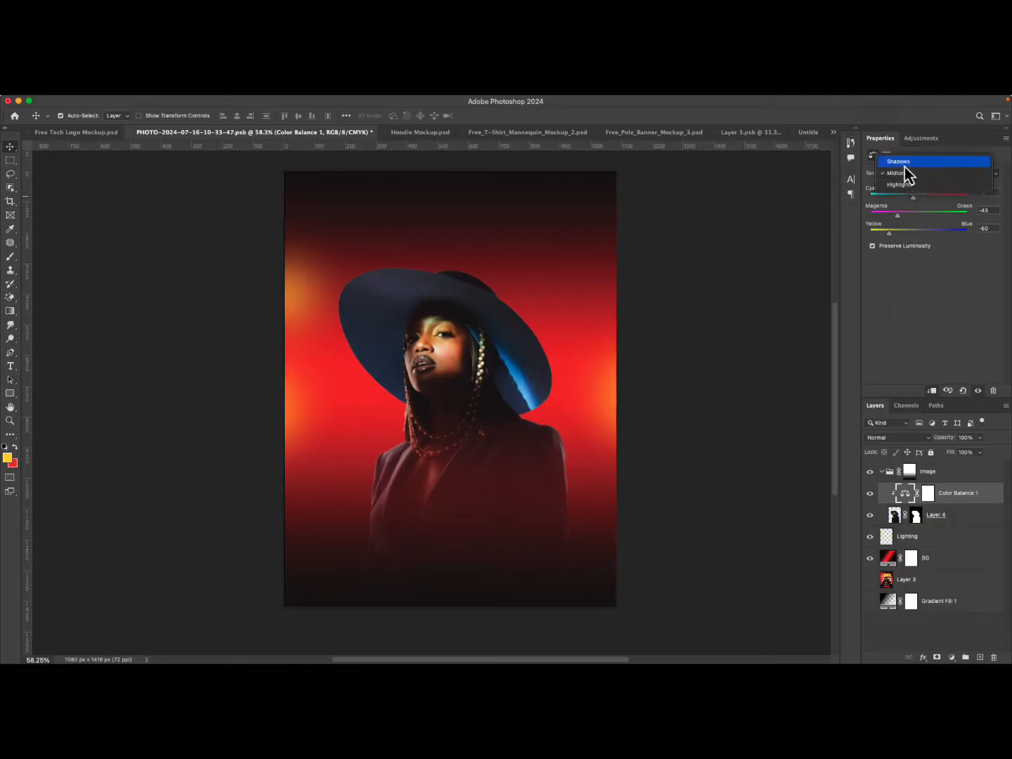
{"action": "left_click", "coordinate": [904, 166]}
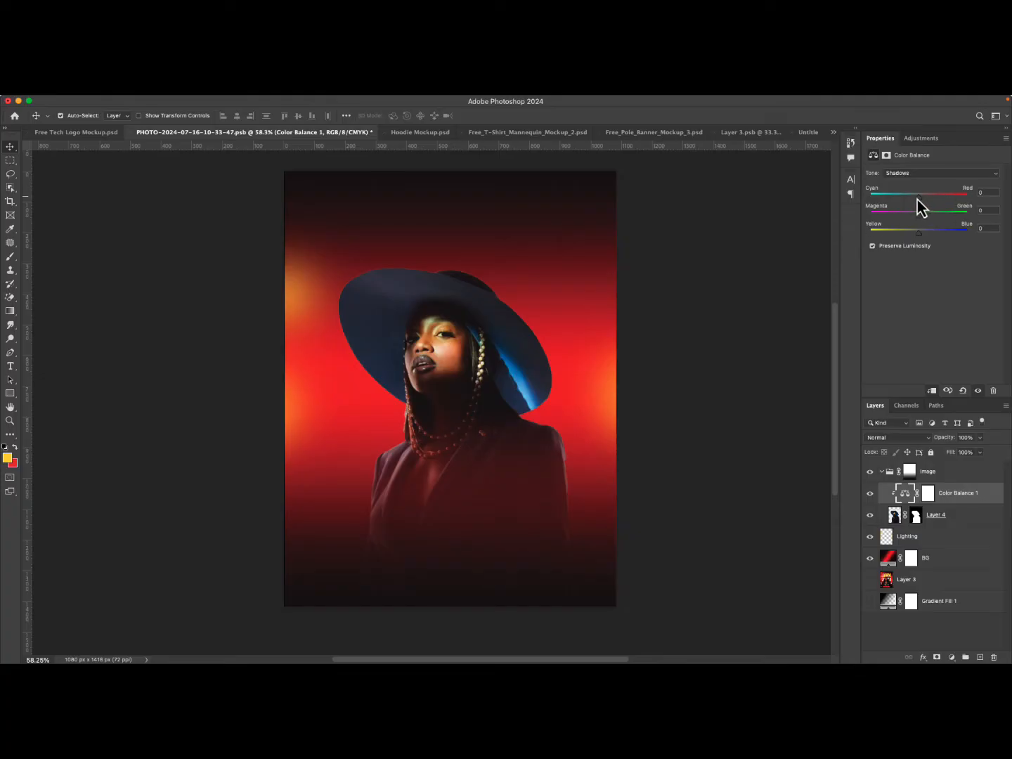
{"action": "left_click_drag", "start_coordinate": [918, 198], "coordinate": [911, 236]}
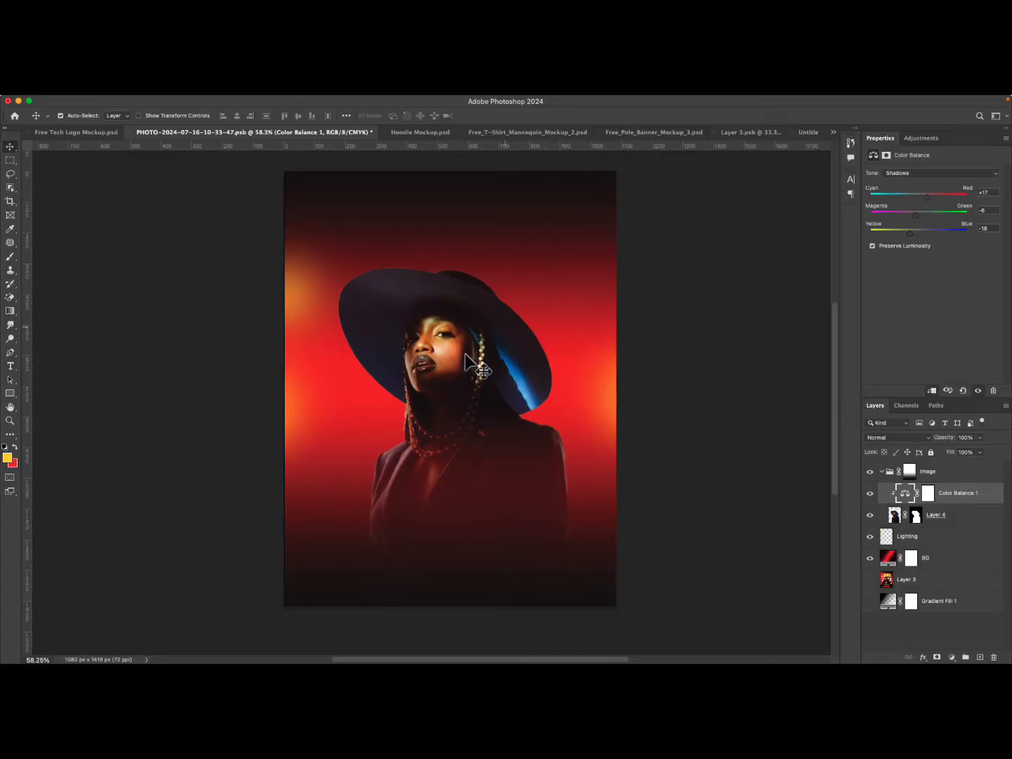
{"action": "left_click", "coordinate": [870, 495]}
{"action": "left_click", "coordinate": [870, 494]}
{"action": "left_click", "coordinate": [870, 495]}
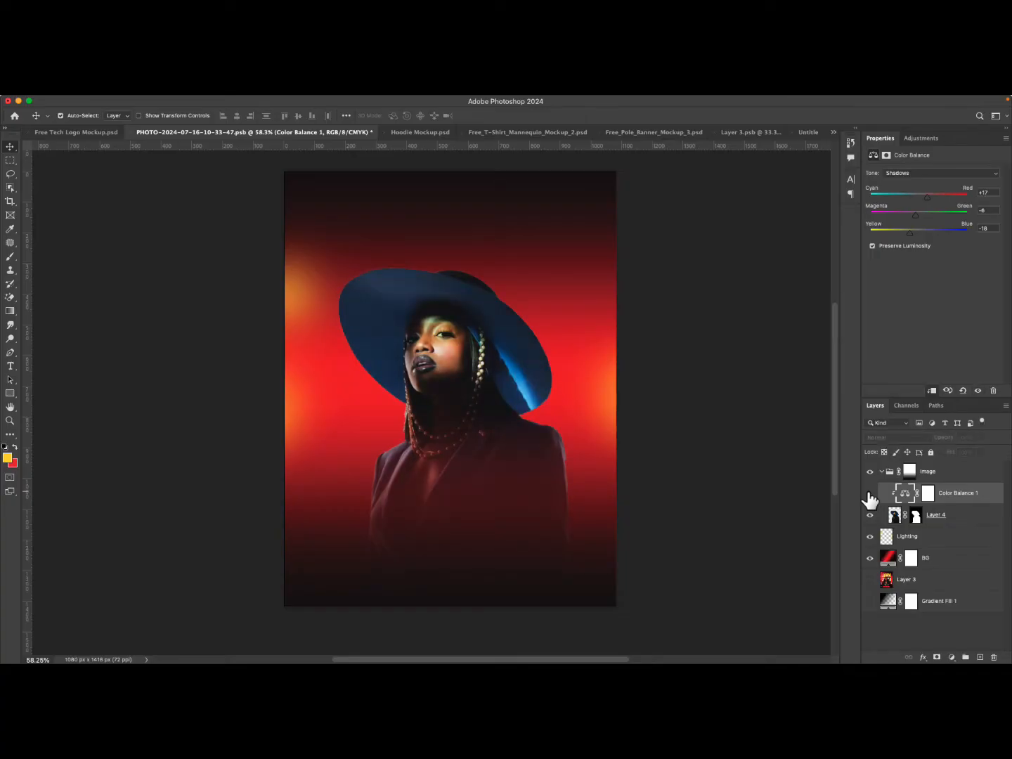
{"action": "left_click", "coordinate": [870, 495]}
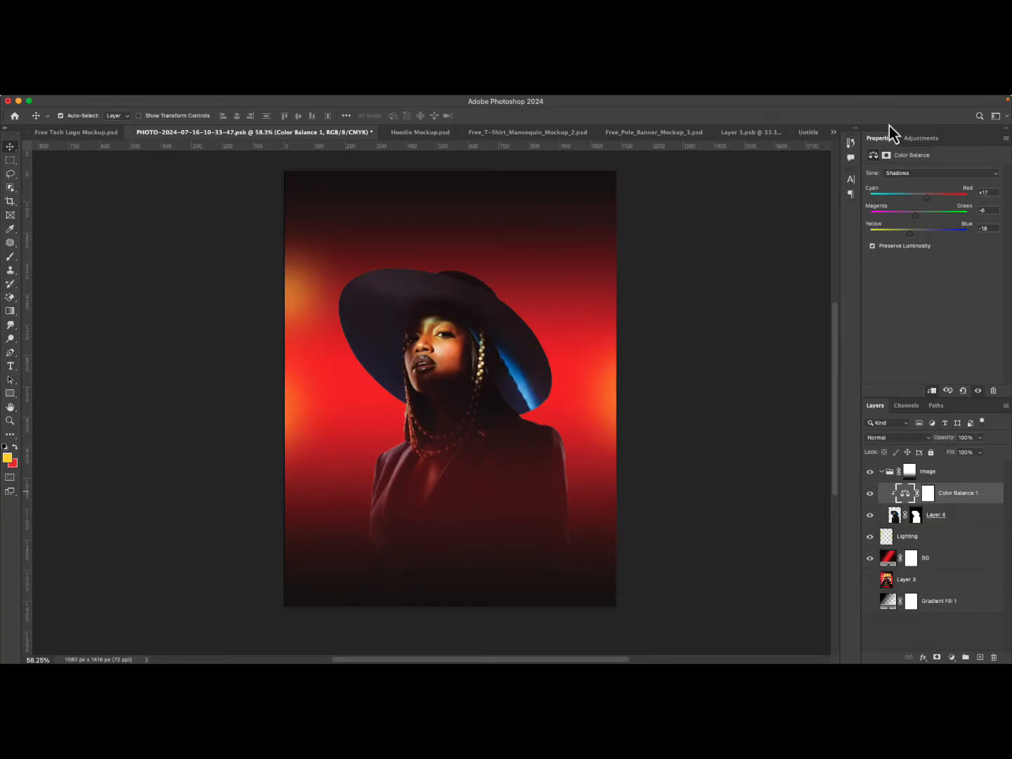
Set the Highlights tone balance to -6 cyan-red, -3 magenta-green and +19 yellow-blue.
{"action": "left_click", "coordinate": [899, 176]}
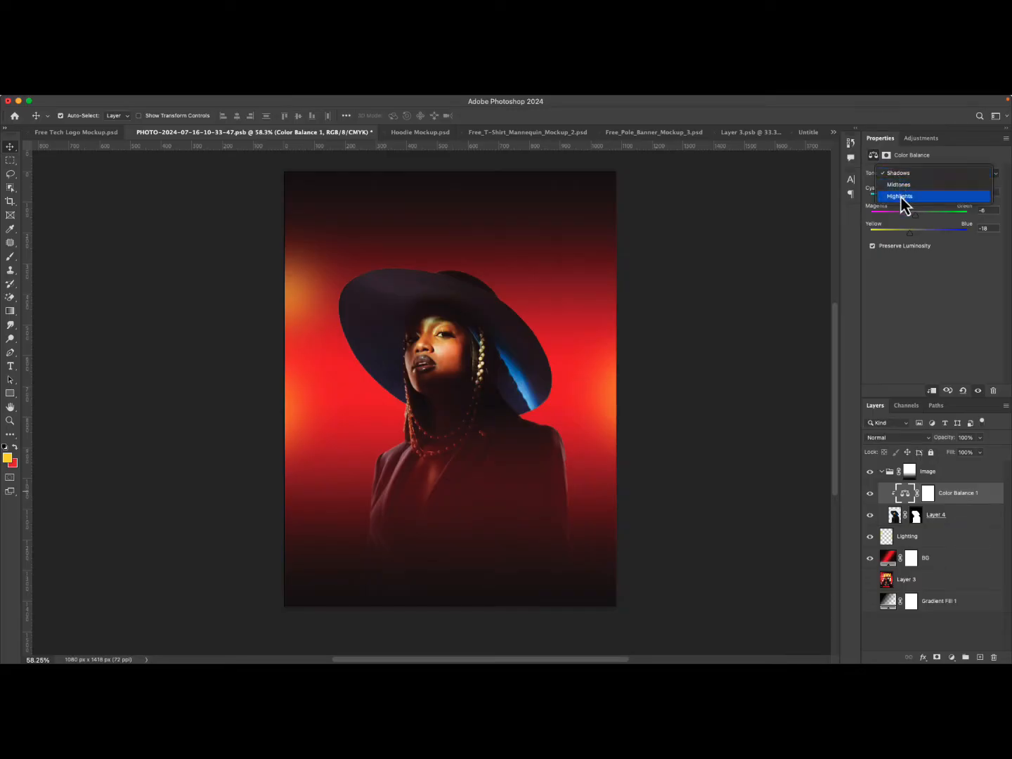
{"action": "left_click", "coordinate": [901, 196]}
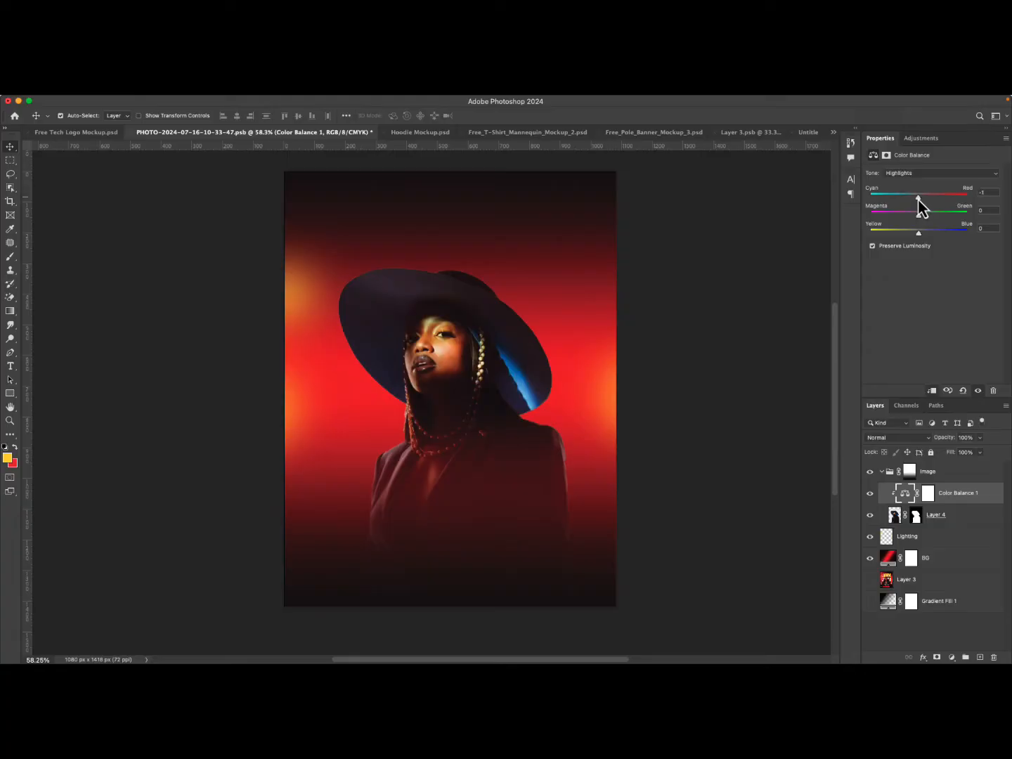
{"action": "left_click_drag", "start_coordinate": [911, 198], "coordinate": [923, 235]}
{"action": "left_click_drag", "start_coordinate": [918, 213], "coordinate": [917, 216]}
{"action": "left_click_drag", "start_coordinate": [917, 218], "coordinate": [917, 218]}
Toggle the Color Balance layer's visibility to compare the model with and without the grading.
{"action": "left_click", "coordinate": [869, 493]}
{"action": "left_click", "coordinate": [869, 494]}
{"action": "left_click", "coordinate": [869, 494]}
{"action": "left_click", "coordinate": [869, 493]}
{"action": "left_click", "coordinate": [869, 493]}
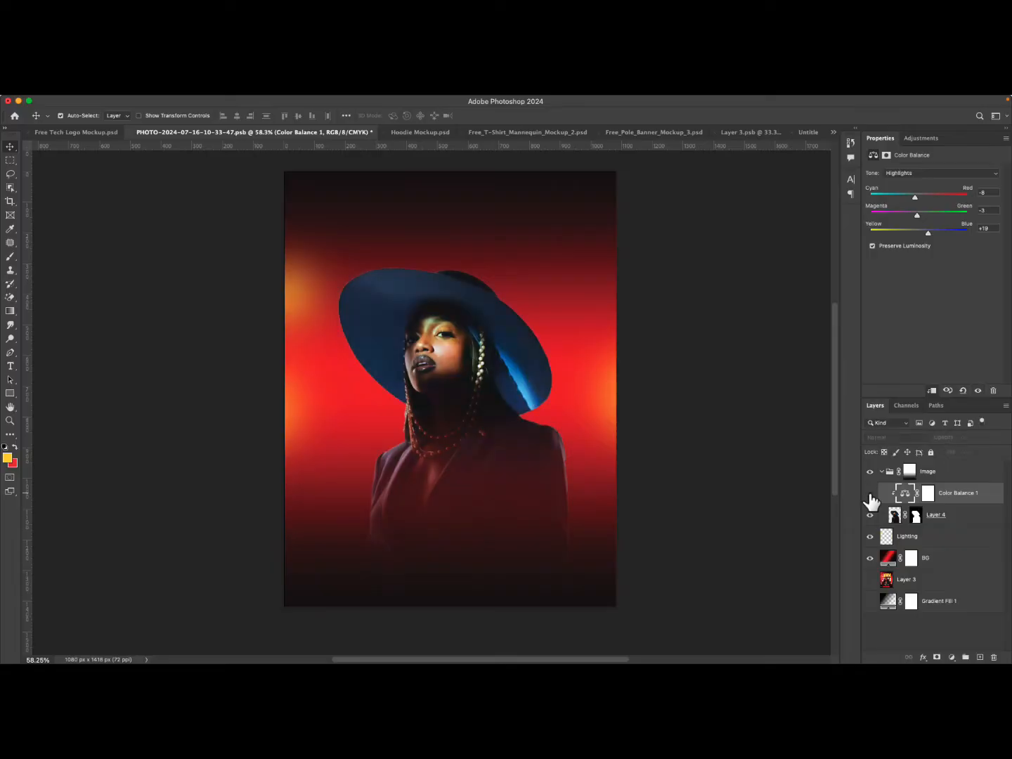
{"action": "left_click", "coordinate": [869, 493]}
{"action": "left_click", "coordinate": [869, 493]}
{"action": "left_click", "coordinate": [869, 493]}
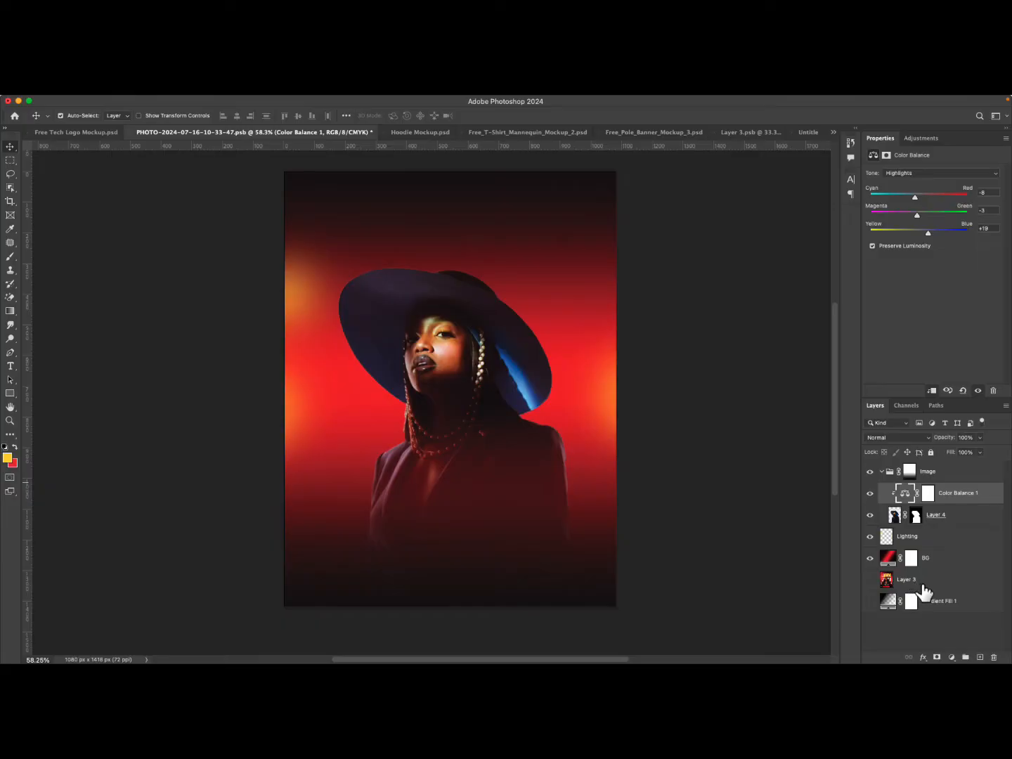
Add a Solid Color fill layer above the BG layer and set it to pure blue 0000ff.
{"action": "left_click", "coordinate": [924, 583]}
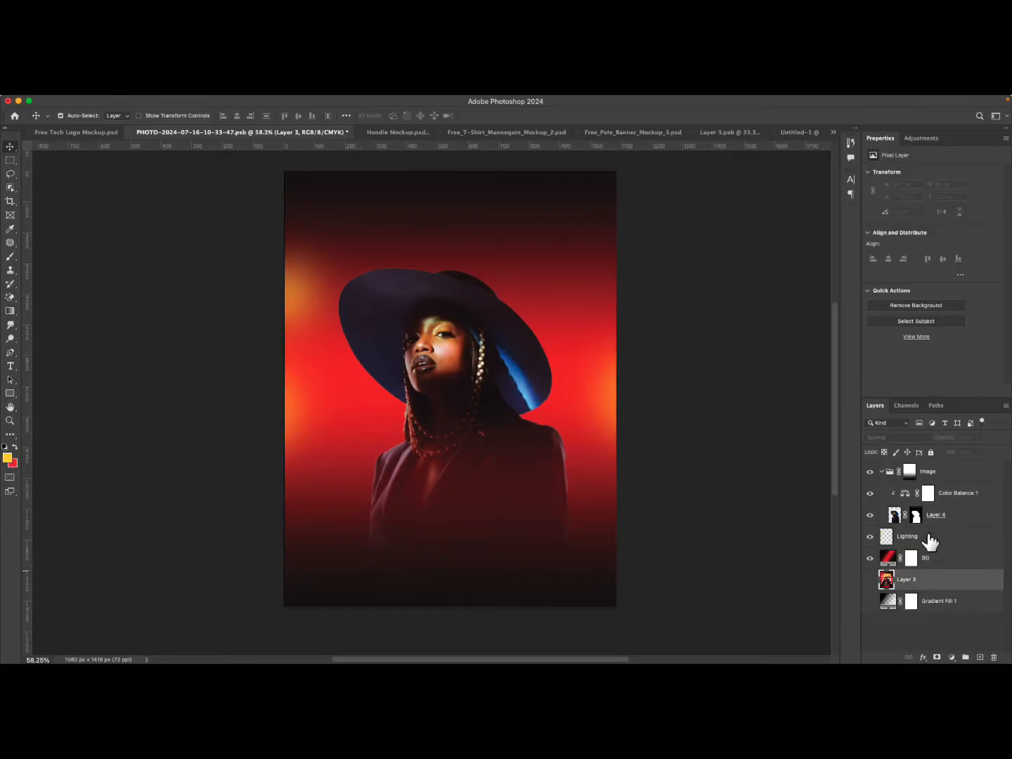
{"action": "left_click", "coordinate": [930, 560]}
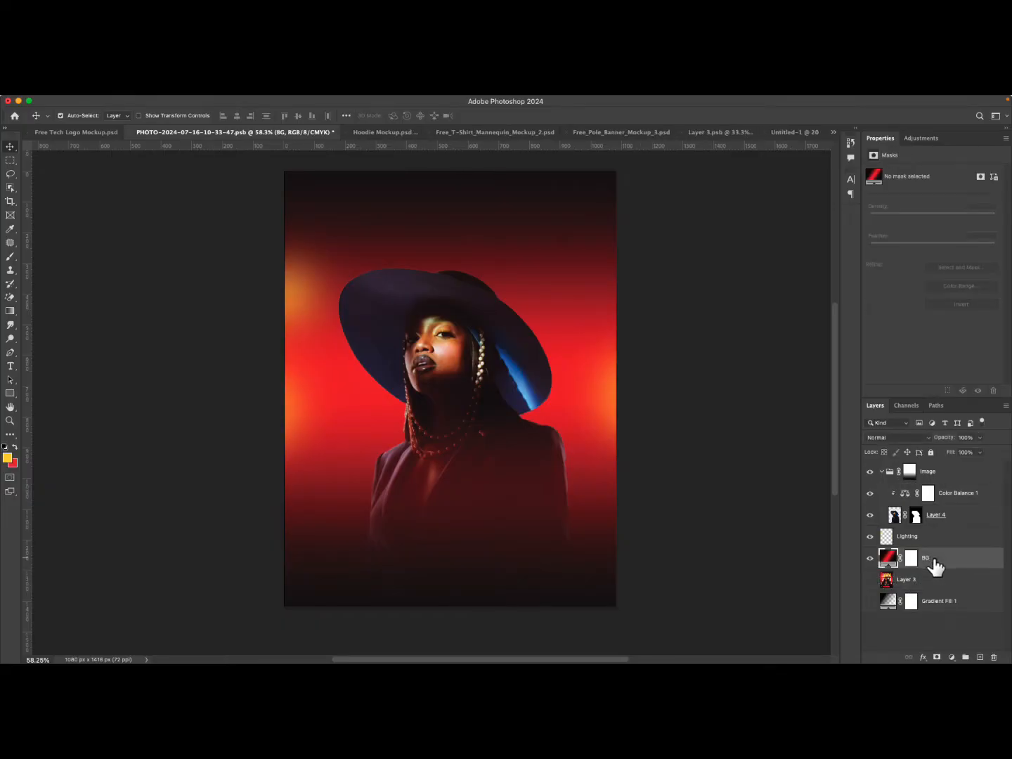
{"action": "left_click", "coordinate": [950, 658]}
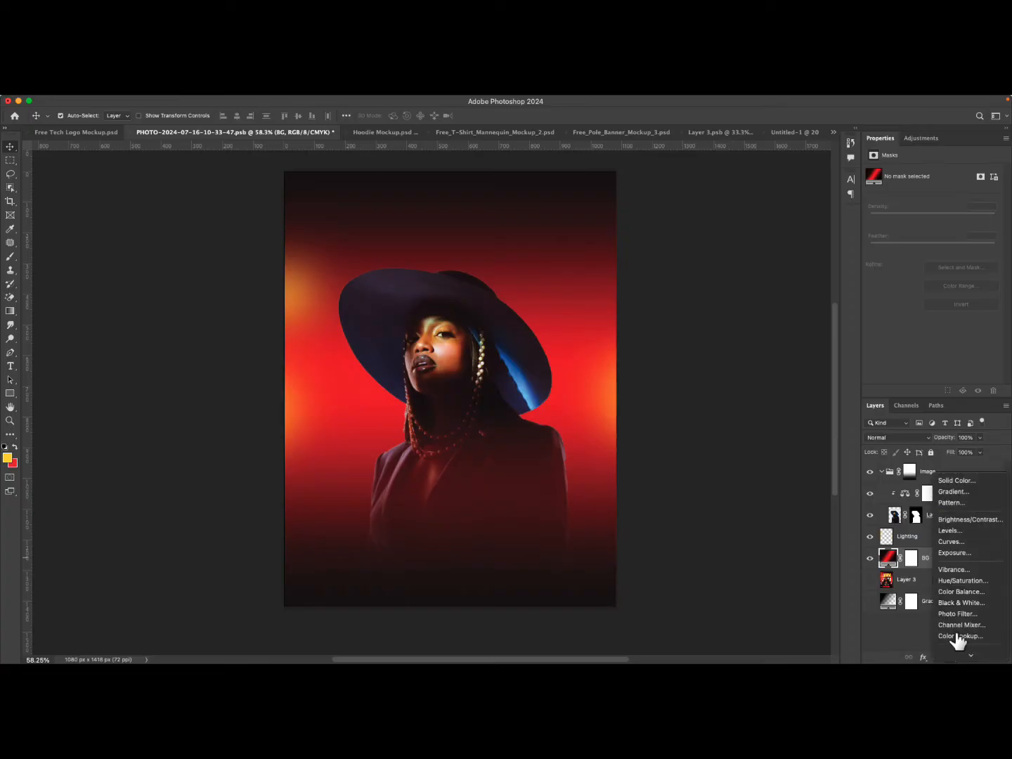
{"action": "left_click", "coordinate": [966, 485]}
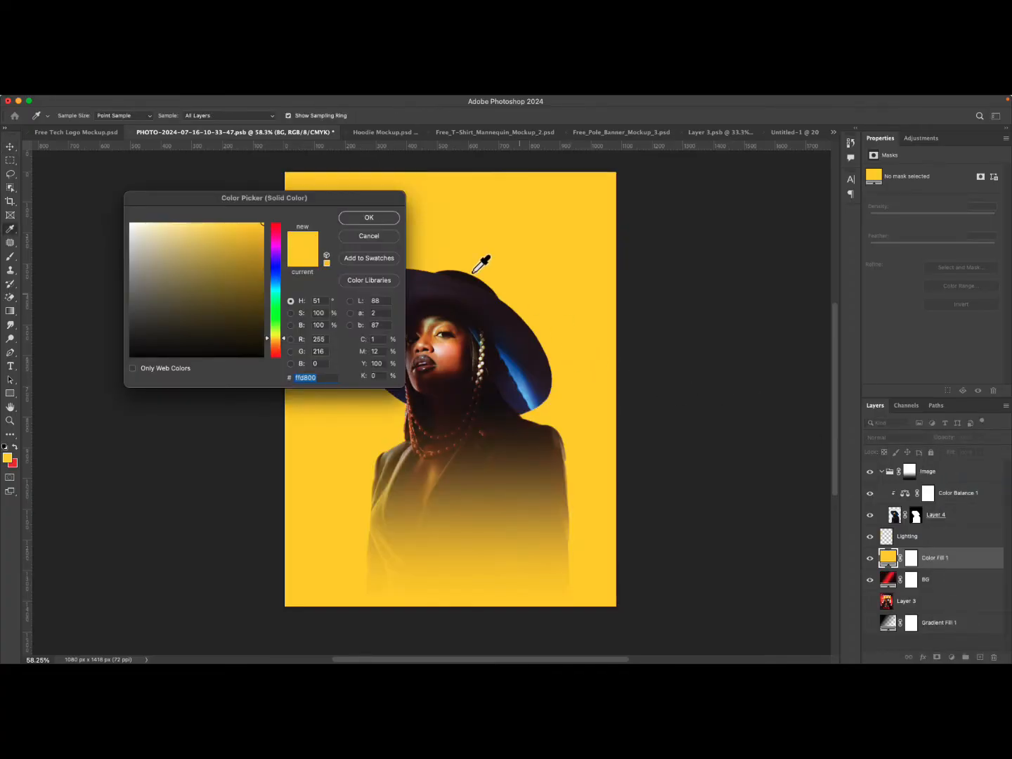
{"action": "left_click_drag", "start_coordinate": [273, 336], "coordinate": [276, 271]}
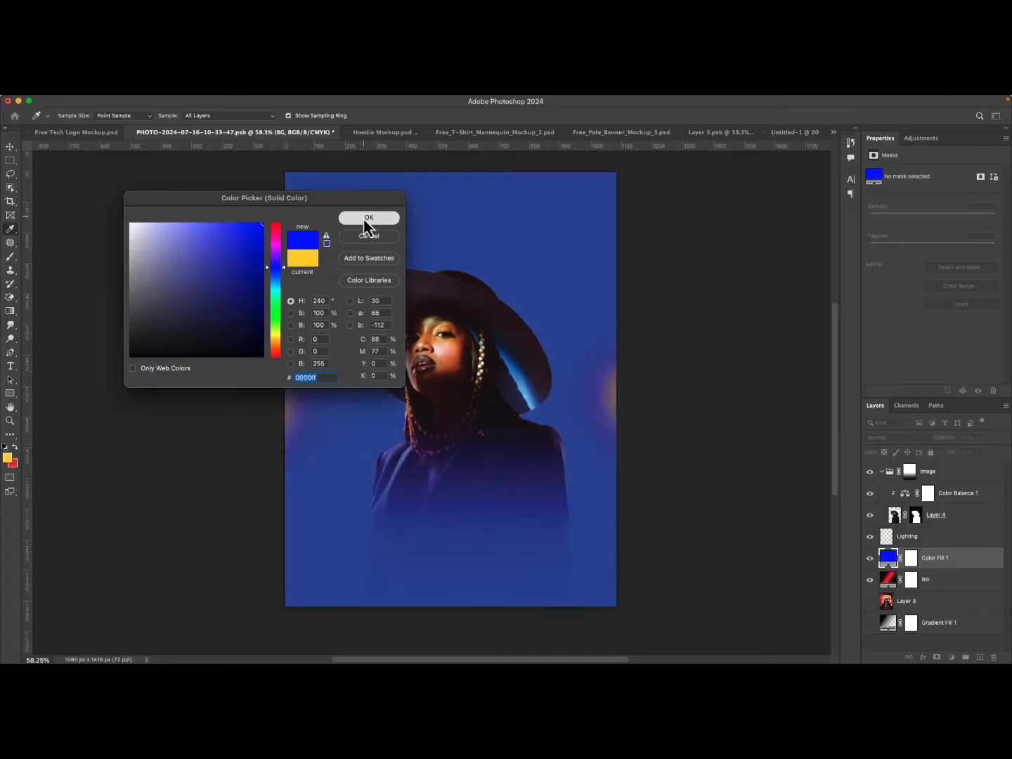
{"action": "left_click", "coordinate": [369, 219]}
{"action": "mouse_move", "coordinate": [934, 568]}
{"action": "left_mouse_down"}
{"action": "mouse_move", "coordinate": [933, 578]}
{"action": "mouse_move", "coordinate": [935, 568]}
{"action": "left_mouse_up"}
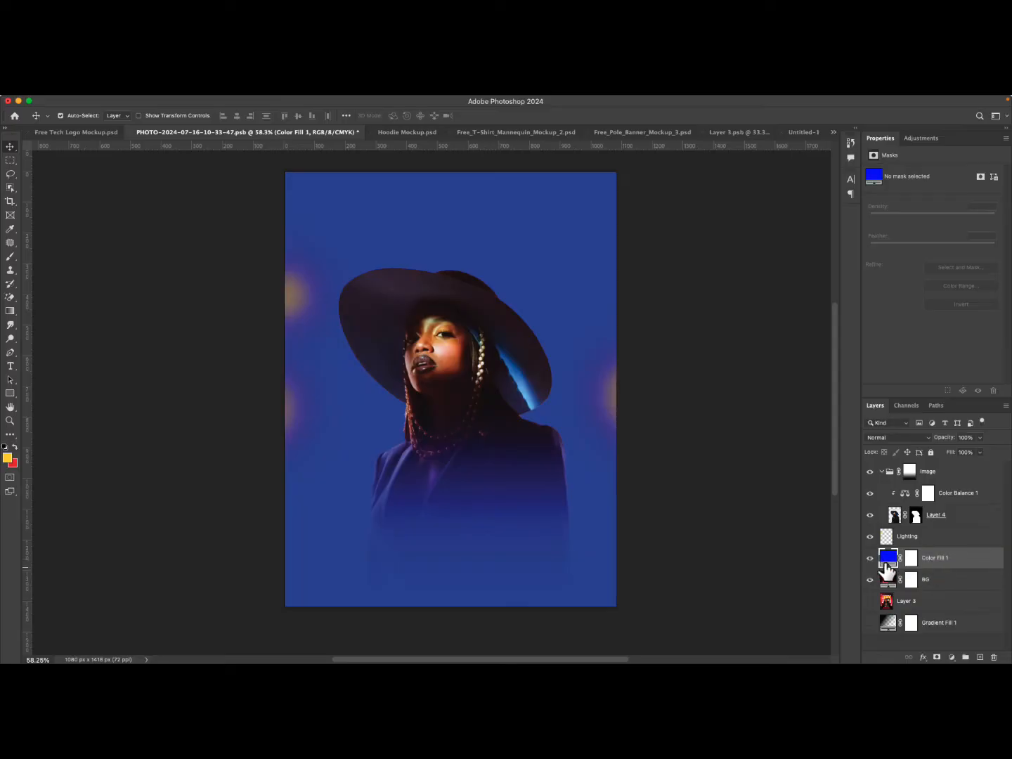
{"action": "double_click", "coordinate": [888, 559]}
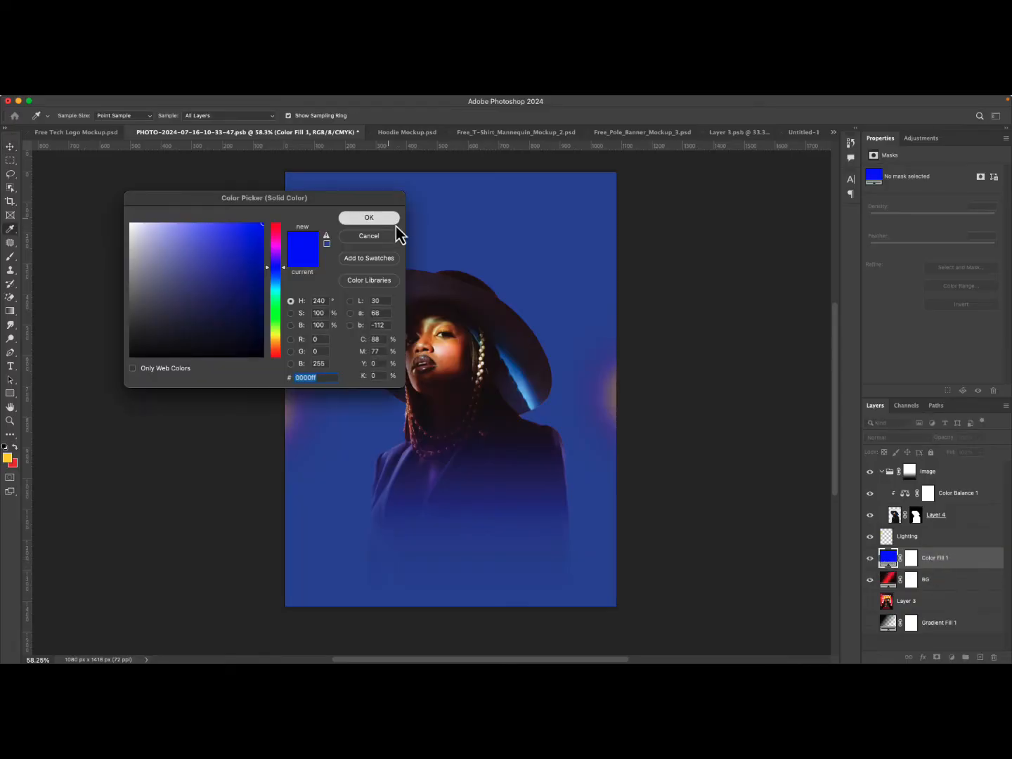
{"action": "left_click", "coordinate": [392, 220]}
Hide the Lighting layer and toggle the Color Balance and model layers to compare the composite.
{"action": "left_click", "coordinate": [870, 537]}
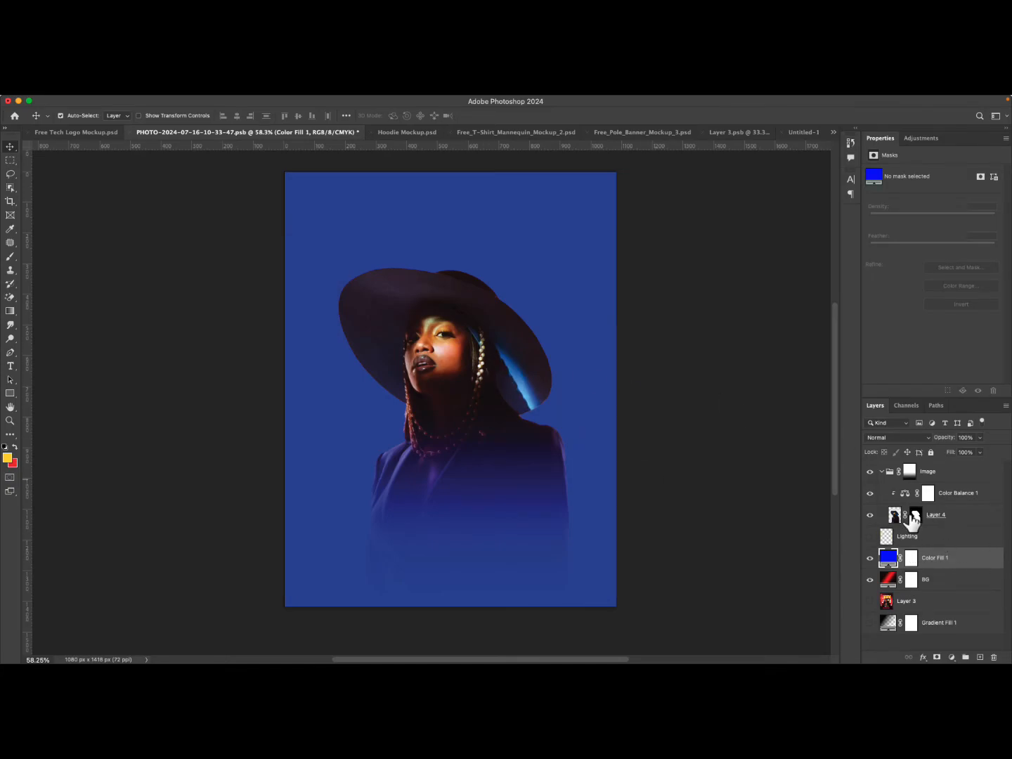
{"action": "left_click", "coordinate": [870, 494]}
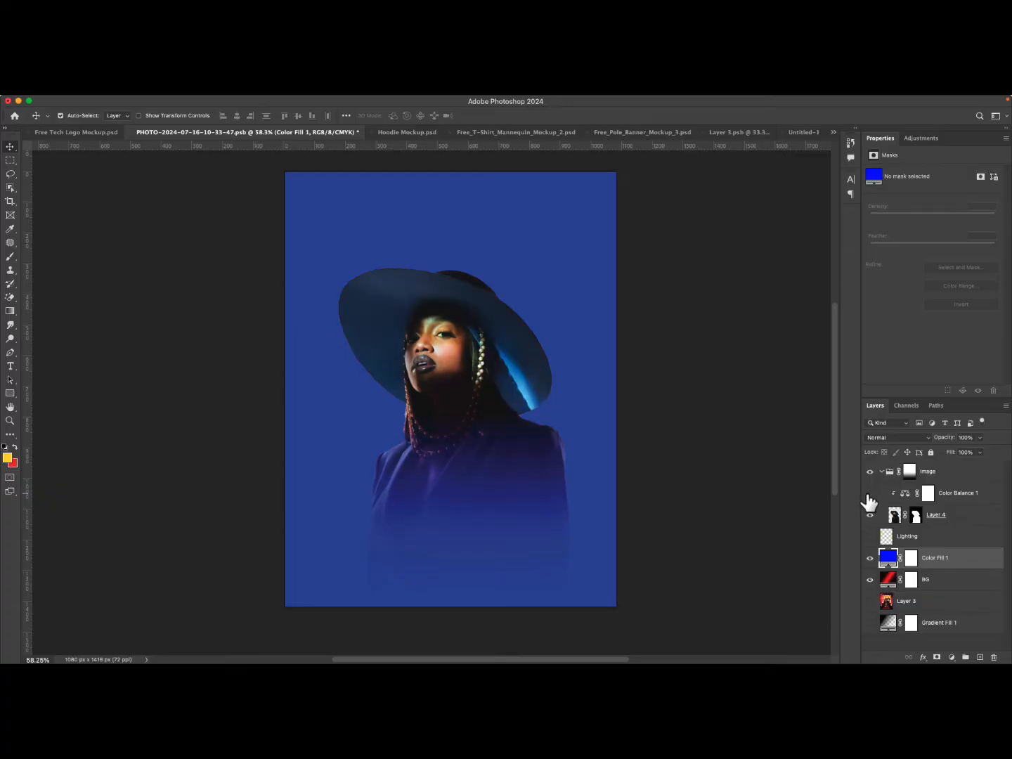
{"action": "left_click", "coordinate": [869, 493]}
{"action": "left_click", "coordinate": [870, 494]}
{"action": "left_click", "coordinate": [869, 536]}
{"action": "left_click", "coordinate": [870, 536]}
{"action": "left_click", "coordinate": [870, 515]}
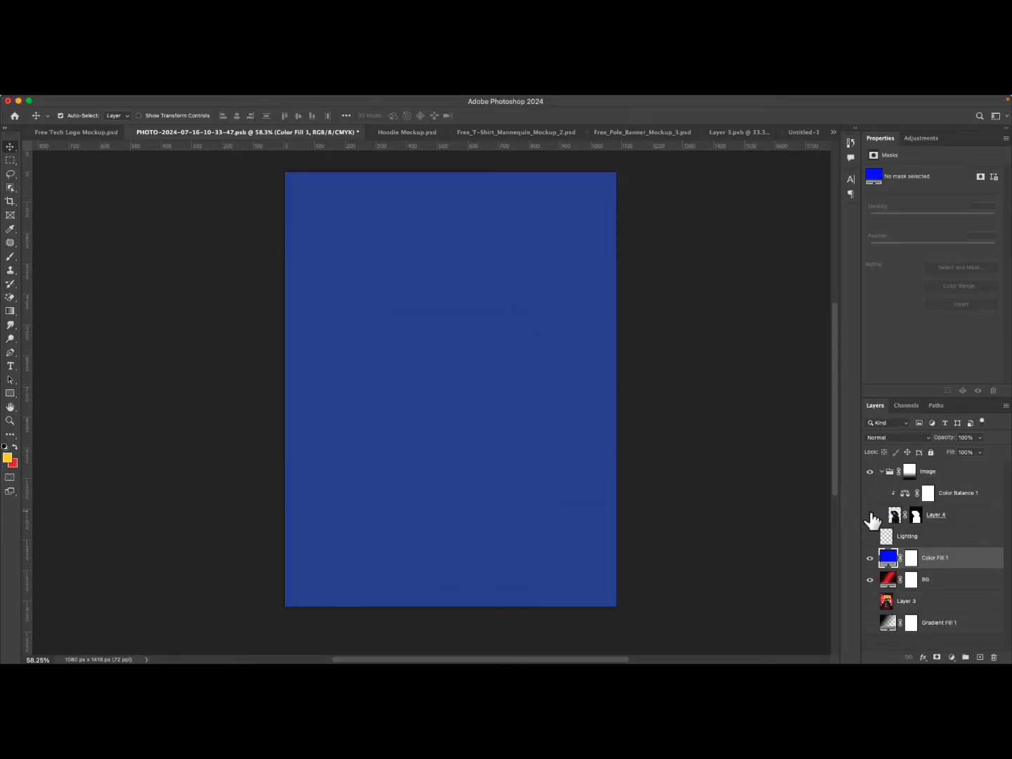
{"action": "left_click", "coordinate": [870, 514]}
{"action": "left_click", "coordinate": [869, 493]}
{"action": "left_click", "coordinate": [870, 492]}
{"action": "left_click", "coordinate": [869, 493]}
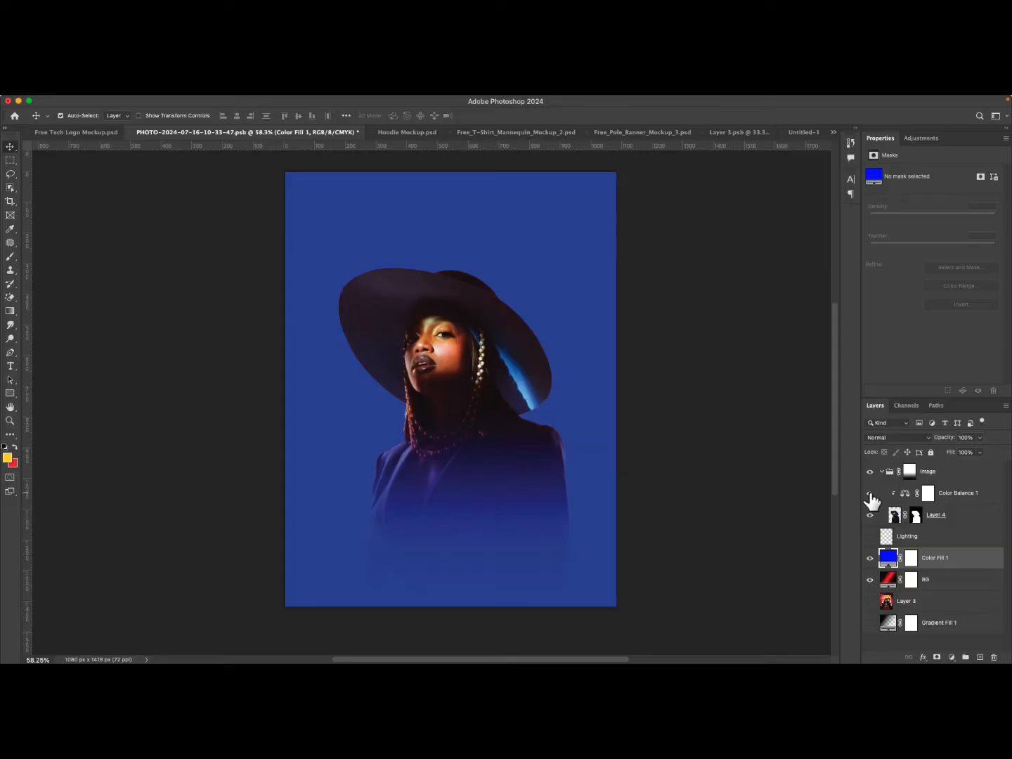
{"action": "left_click", "coordinate": [870, 492]}
Collapse the Image group and paste a copied restaurant flyer image into the document as a new layer.
{"action": "key", "text": "super+Tab"}
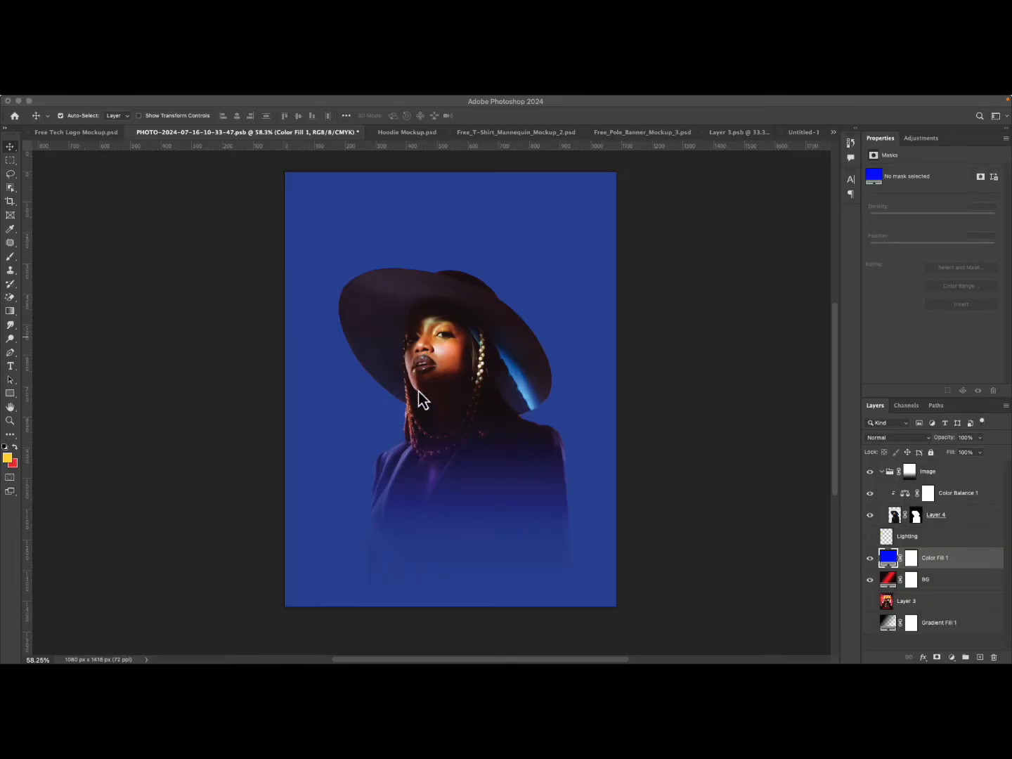
{"action": "left_click", "coordinate": [429, 359]}
{"action": "left_click", "coordinate": [429, 360]}
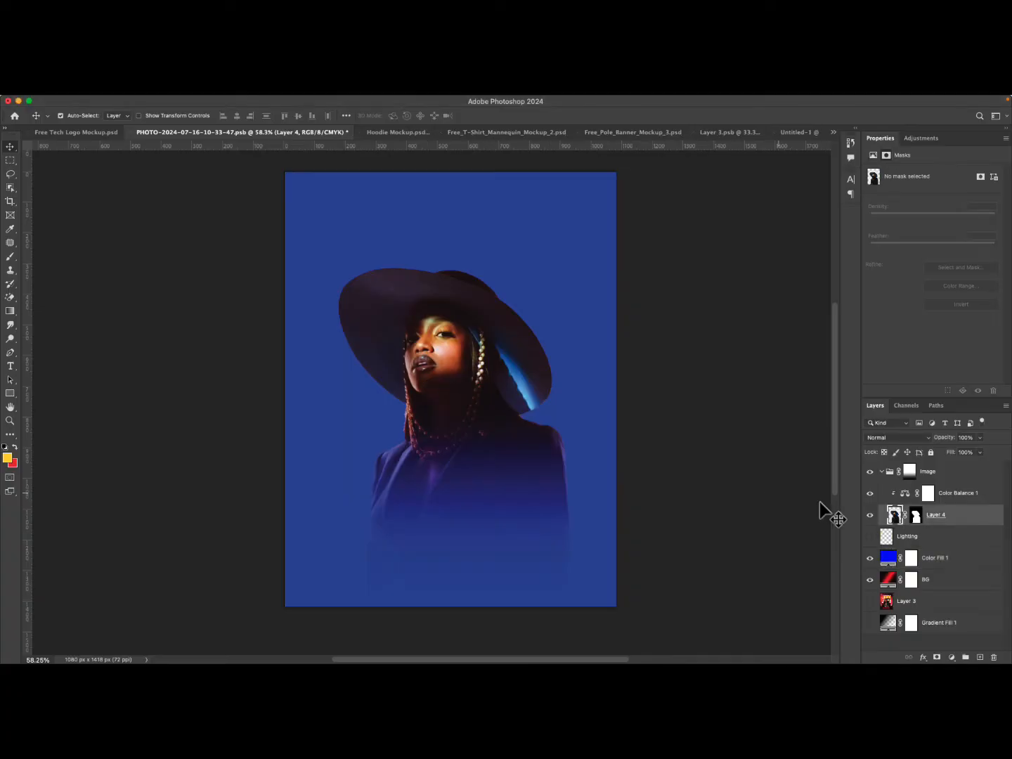
{"action": "left_click", "coordinate": [882, 472]}
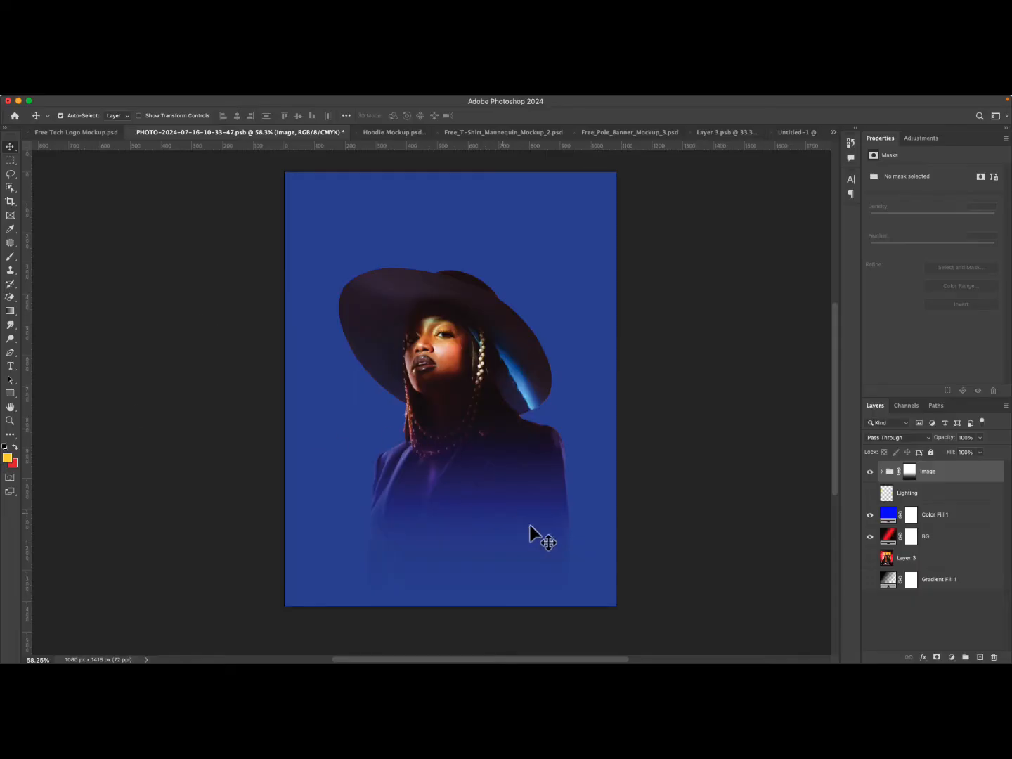
{"action": "key", "text": "super+v"}
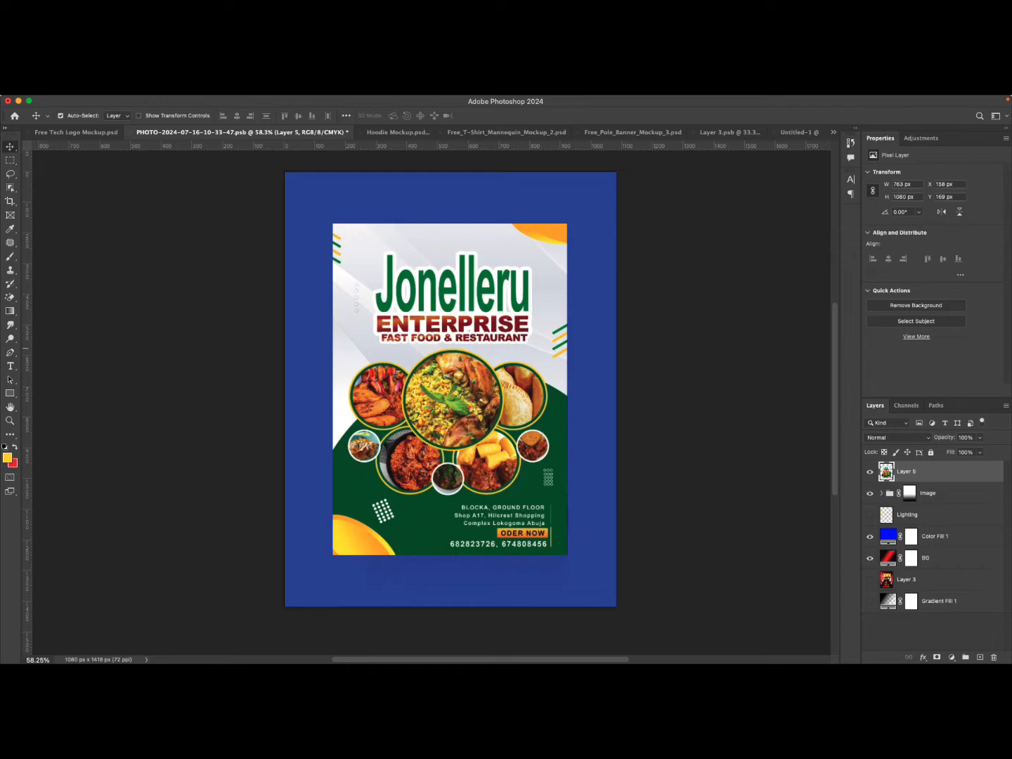
Delete the pasted flyer layer and bring back a different version of the Jonelleru flyer image.
{"action": "key", "text": "super+Tab"}
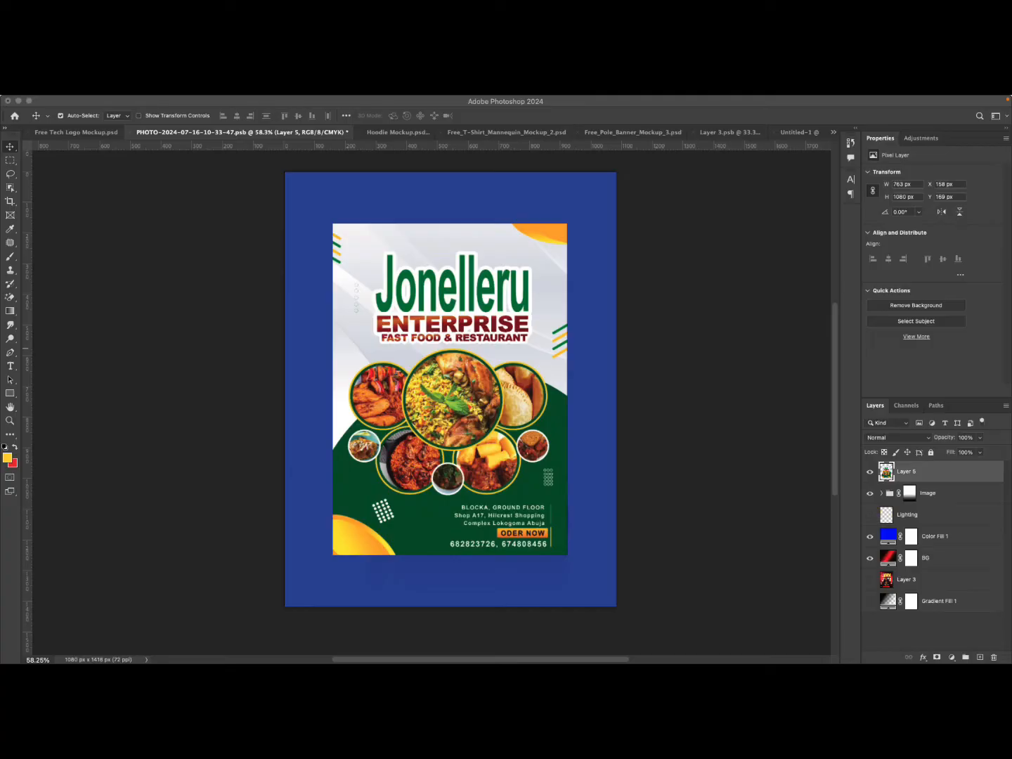
{"action": "left_click", "coordinate": [482, 448]}
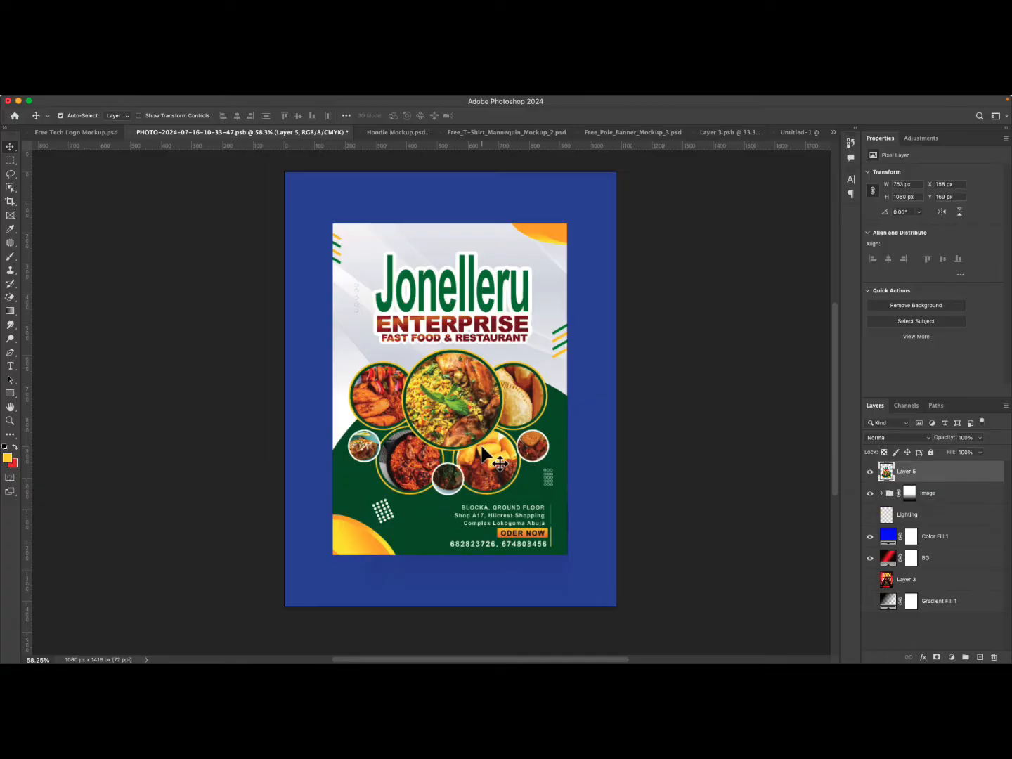
{"action": "key", "text": "BackSpace"}
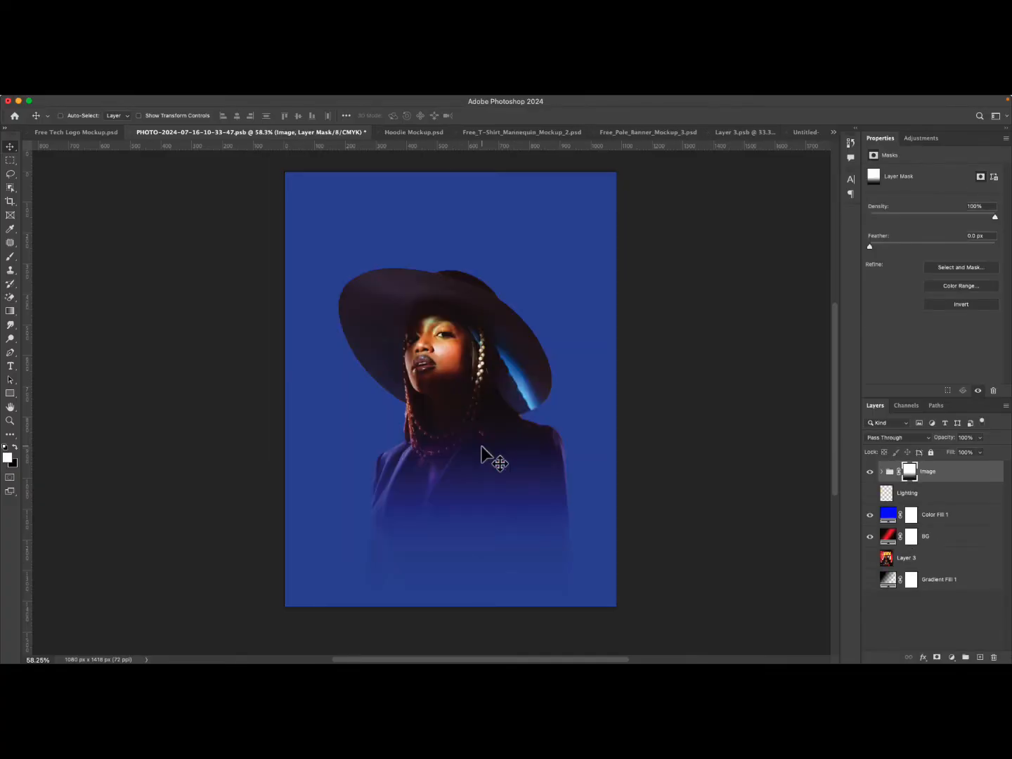
{"action": "key", "text": "super+z"}
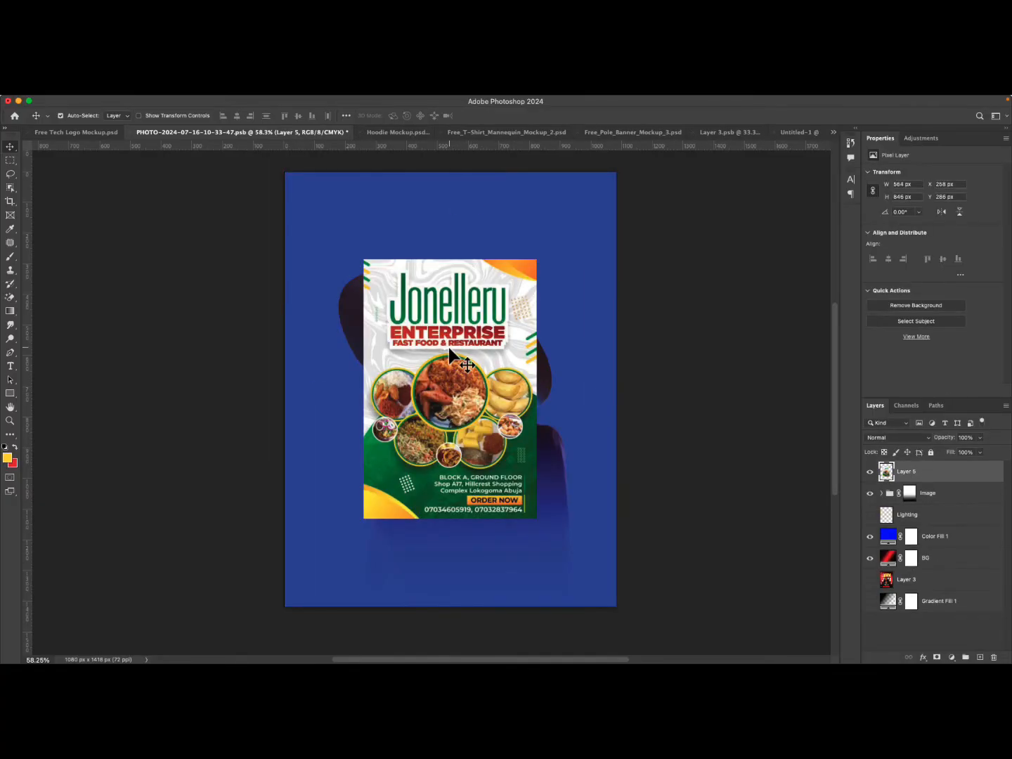
Free-transform the flyer image, stretching its top and bottom edges to the canvas top and bottom.
{"action": "key", "text": "super+t"}
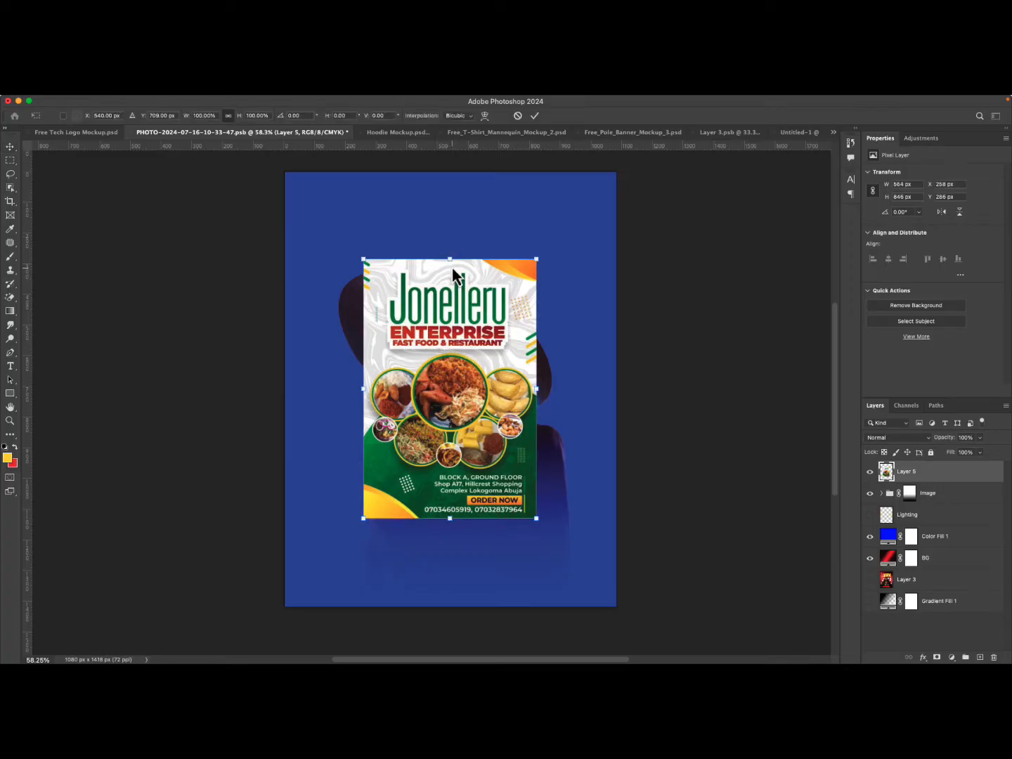
{"action": "left_click_drag", "start_coordinate": [450, 258], "coordinate": [444, 176]}
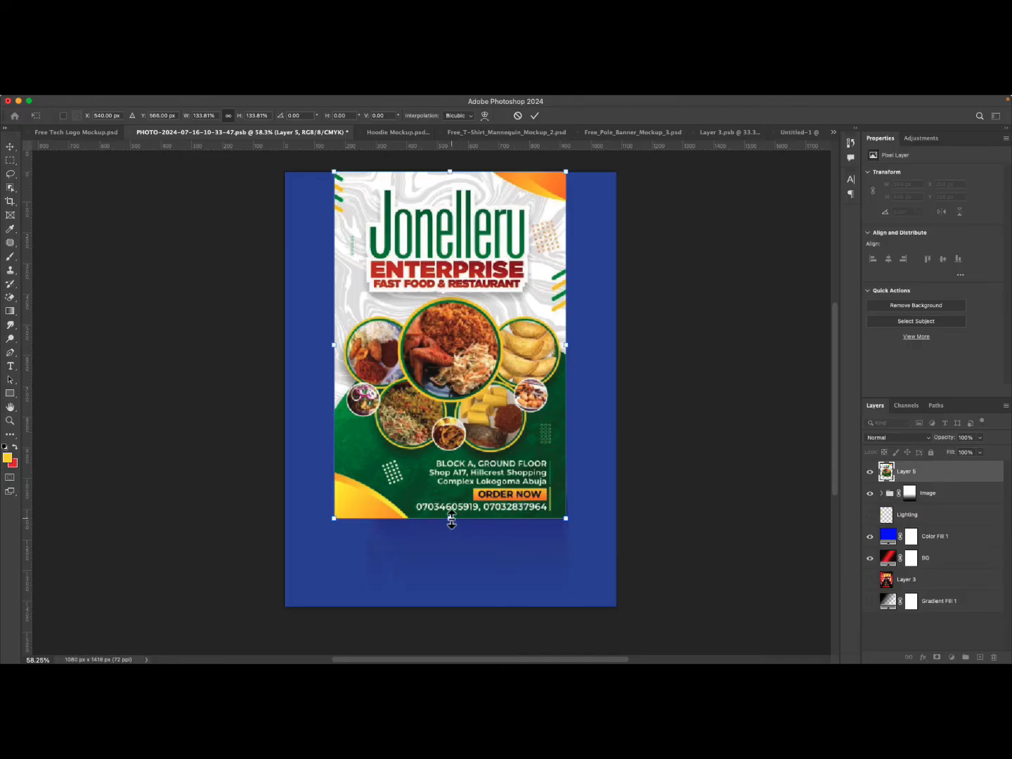
{"action": "left_click_drag", "start_coordinate": [452, 520], "coordinate": [449, 610]}
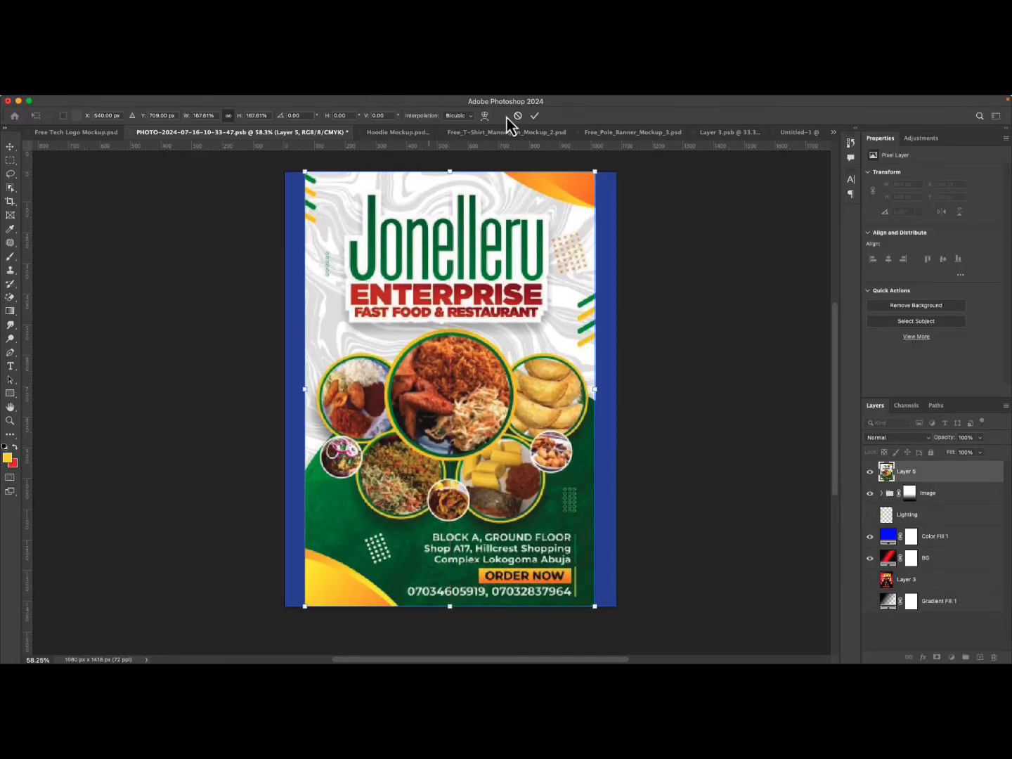
{"action": "left_click", "coordinate": [534, 117]}
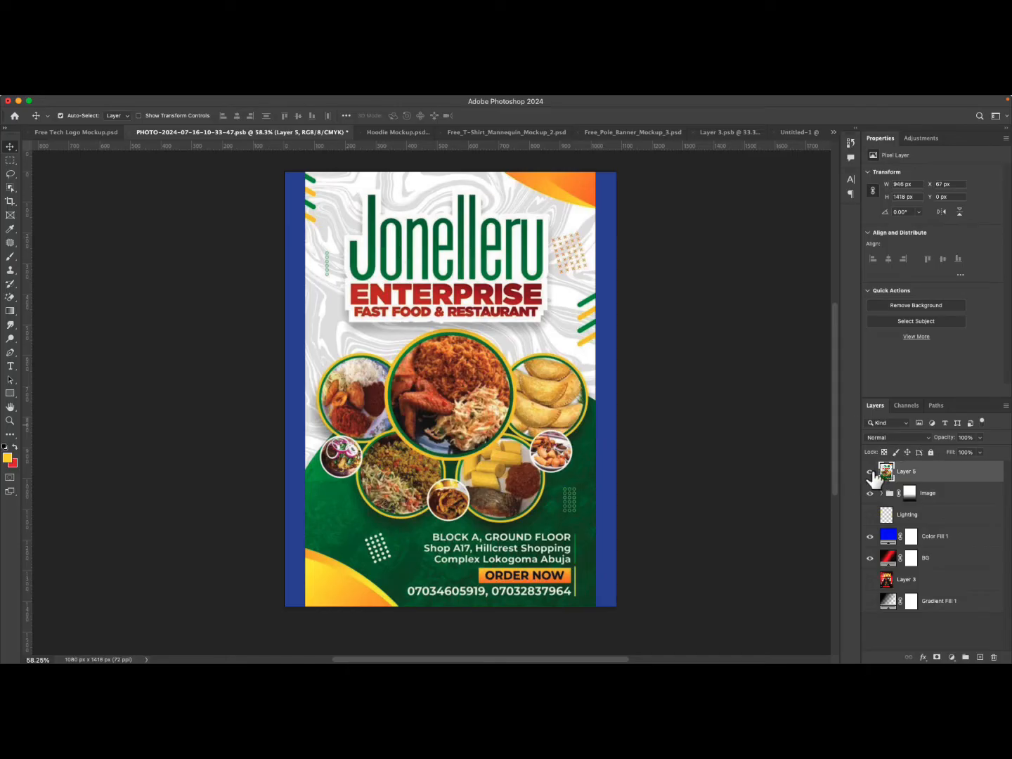
Hide the flyer layer and delete the Image group containing the model and Color Balance.
{"action": "left_click", "coordinate": [870, 472]}
{"action": "left_click", "coordinate": [443, 321]}
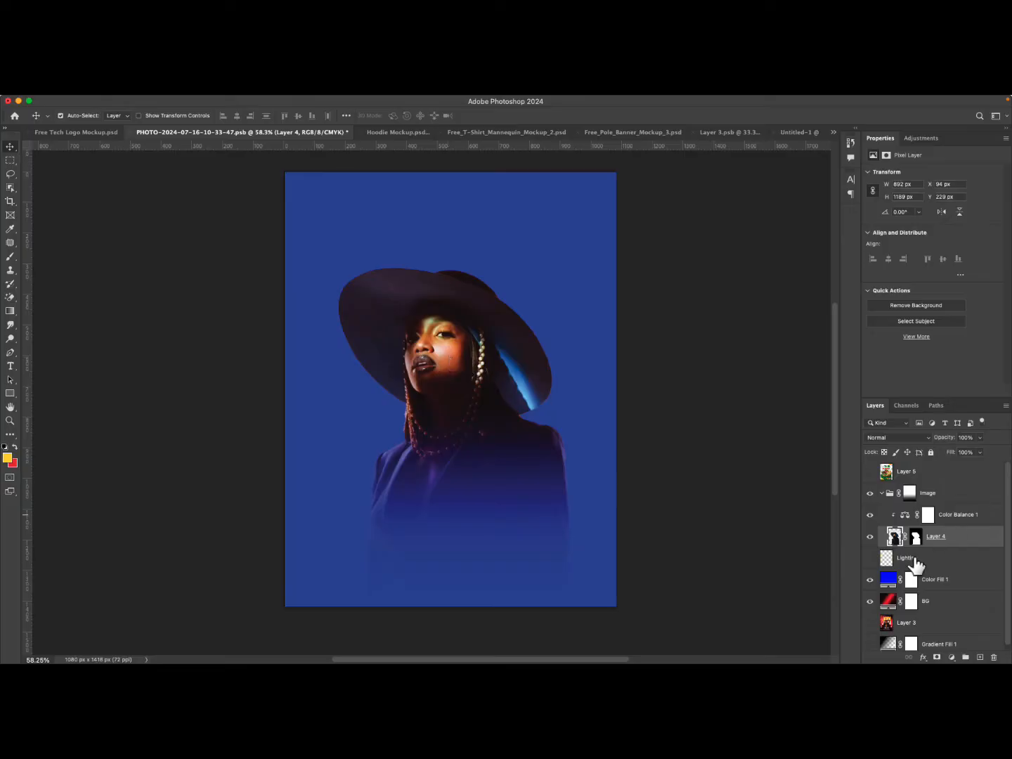
{"action": "left_click", "coordinate": [882, 493]}
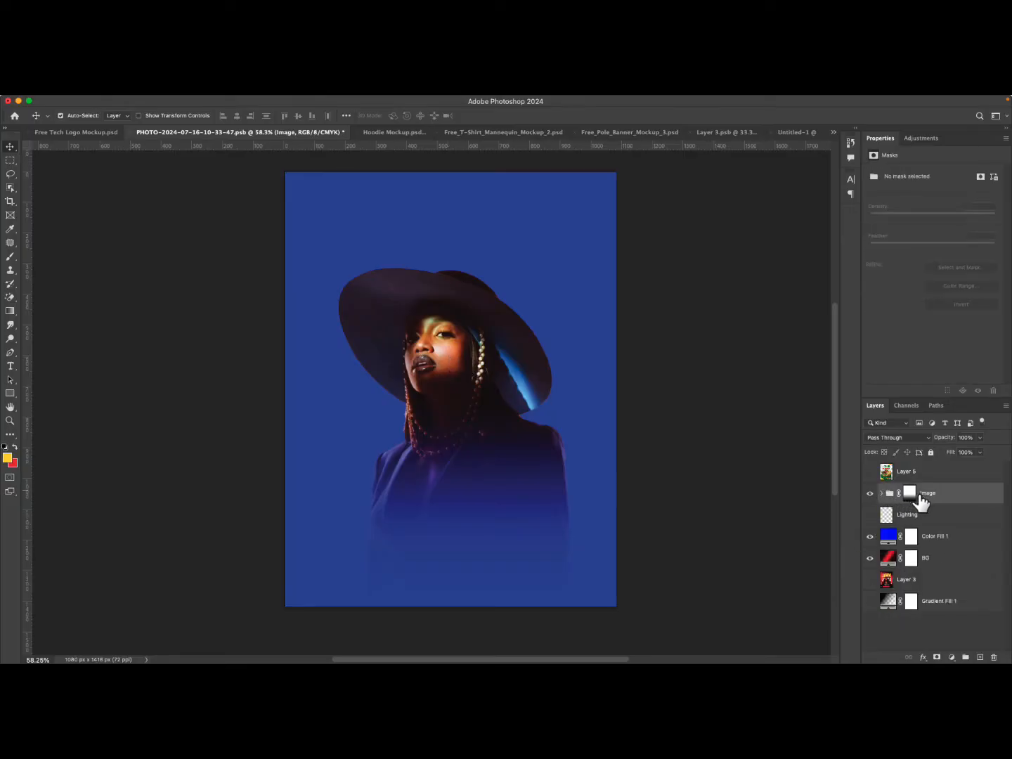
{"action": "key", "text": "Delete"}
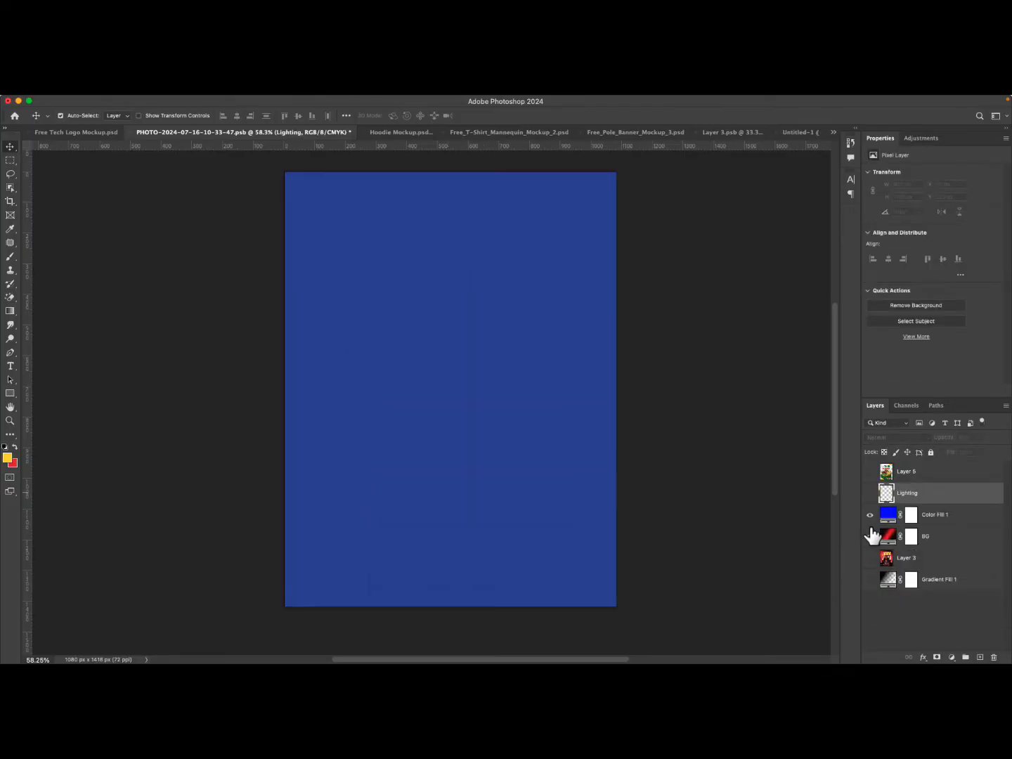
Delete the Gradient Fill 1, Layer 3, BG and Lighting layers, keeping only the Color Fill and flyer.
{"action": "left_click", "coordinate": [934, 579]}
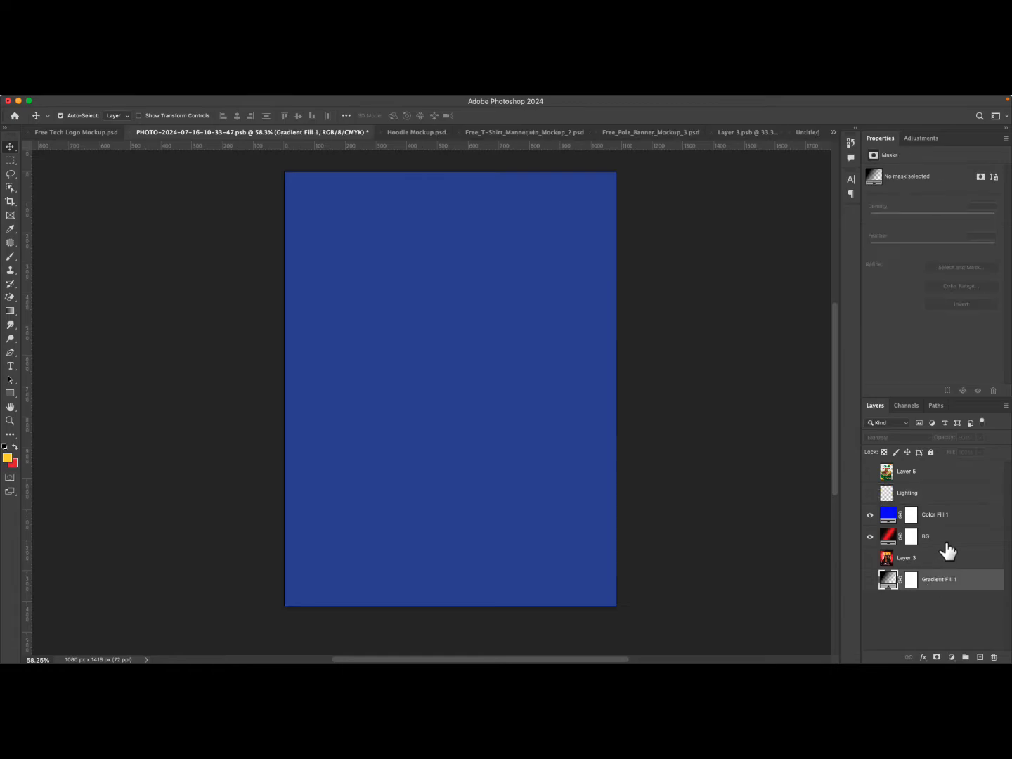
{"action": "left_click", "coordinate": [946, 540], "text": "shift"}
{"action": "key", "text": "Delete"}
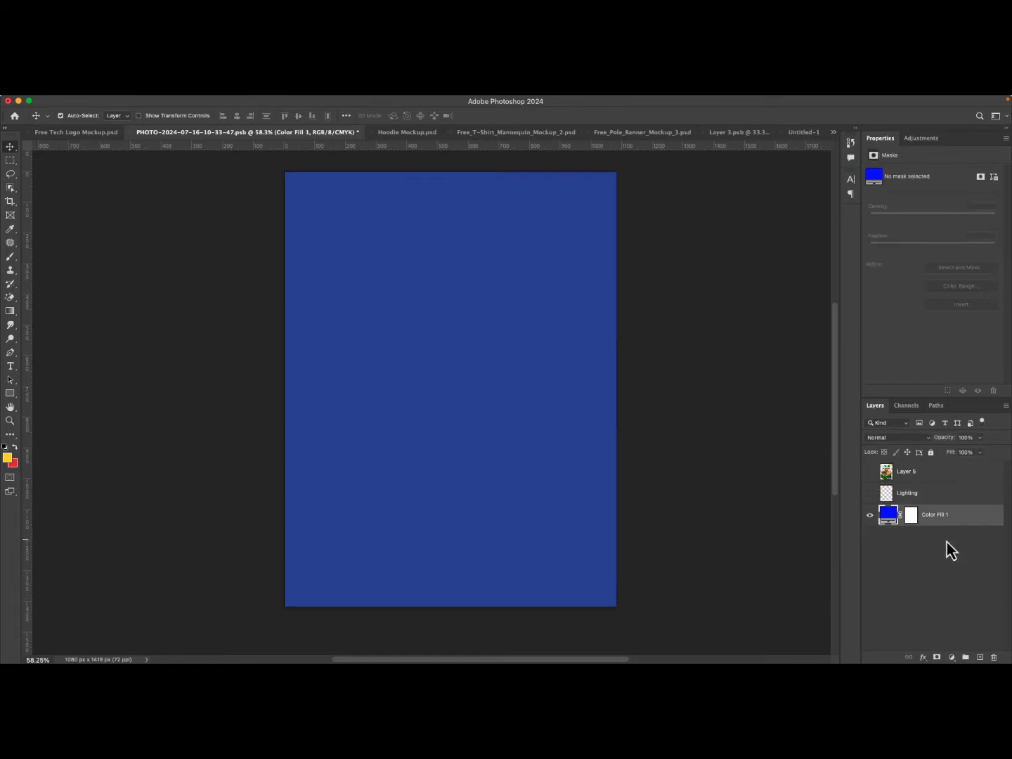
{"action": "left_click", "coordinate": [933, 495]}
{"action": "key", "text": "Delete"}
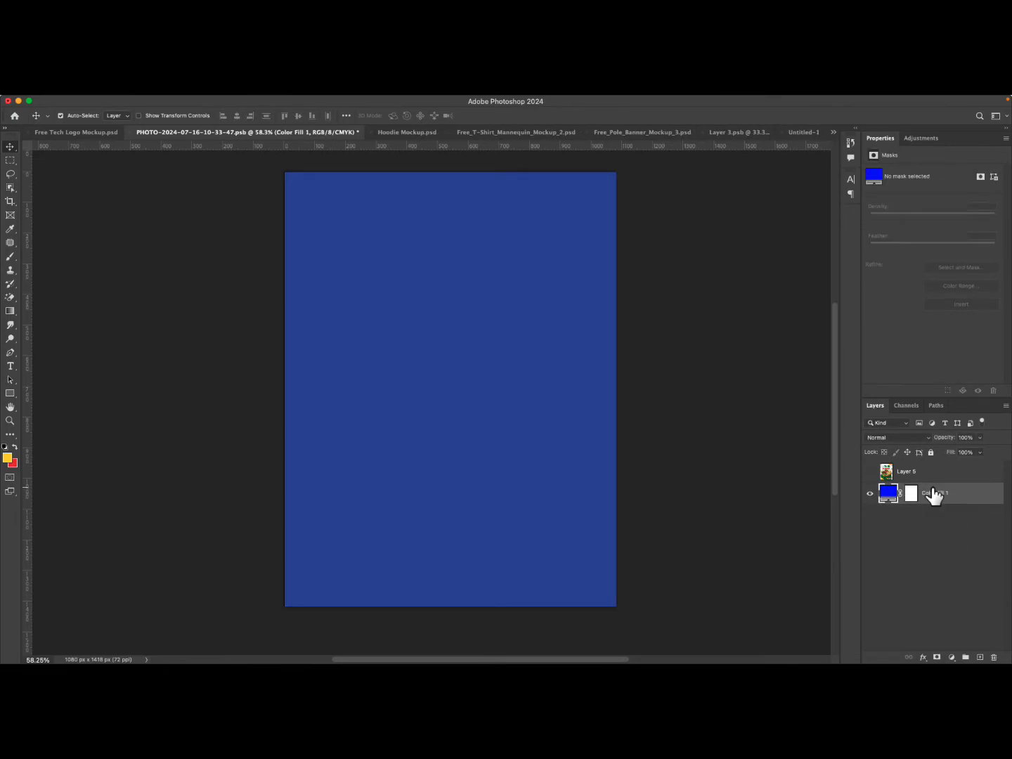
Show the flyer layer and change the Color Fill color to white ffffff.
{"action": "left_click", "coordinate": [871, 472]}
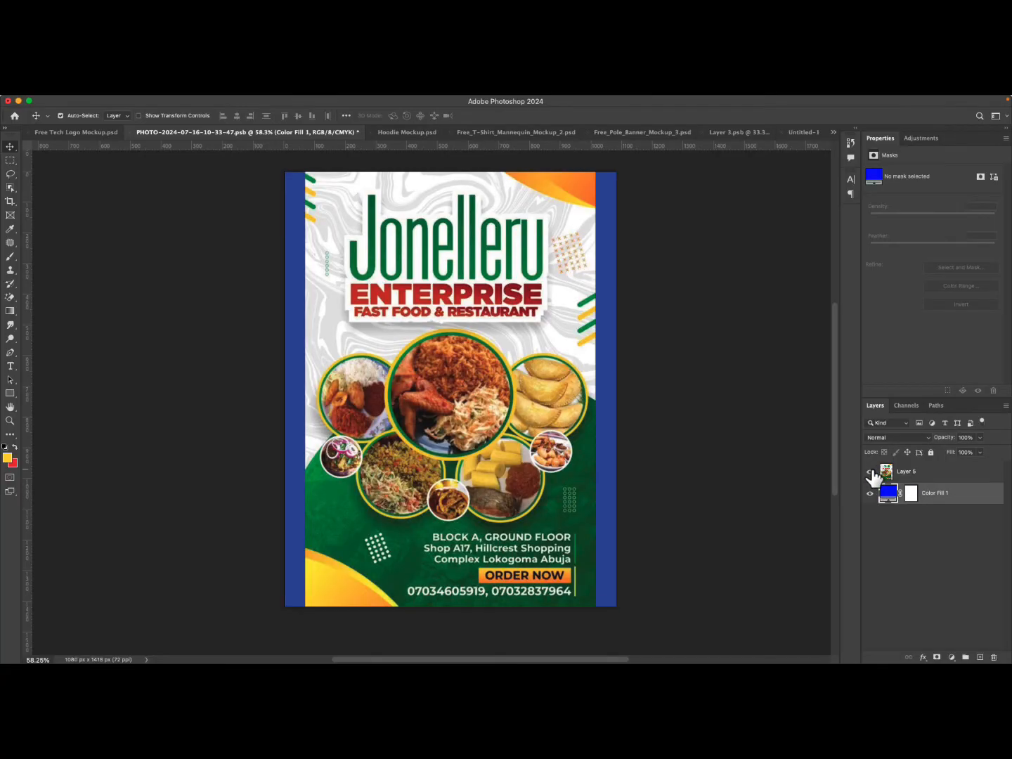
{"action": "double_click", "coordinate": [888, 494]}
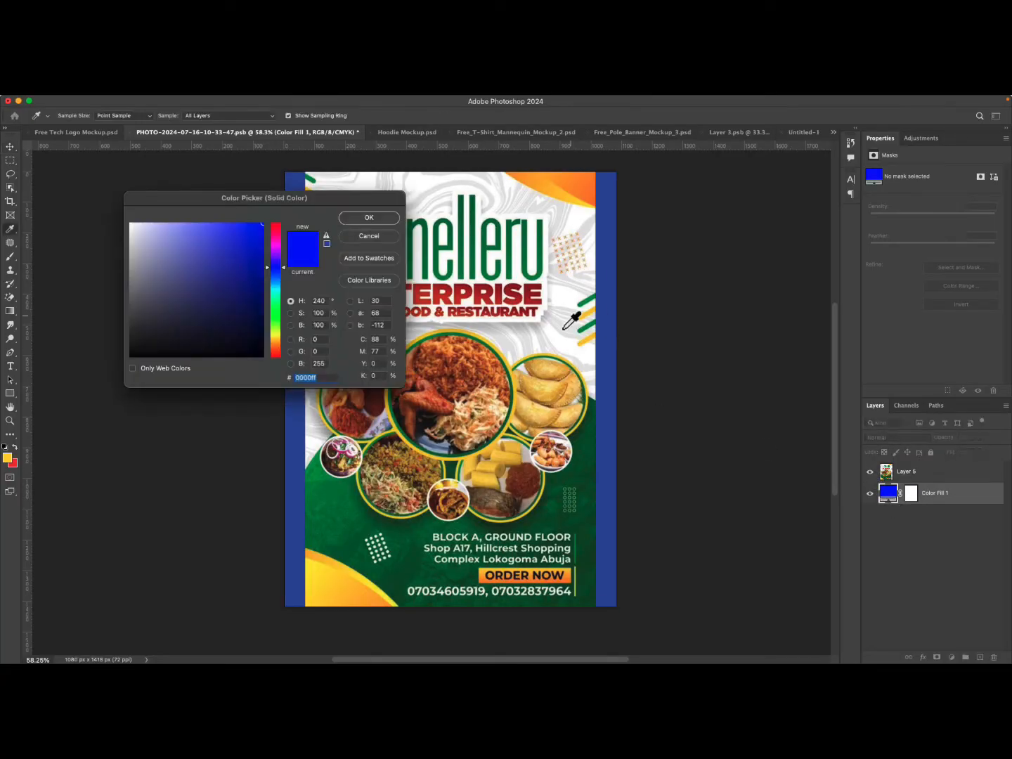
{"action": "type", "text": "ffffff"}
{"action": "left_click", "coordinate": [378, 218]}
{"action": "left_click", "coordinate": [548, 427]}
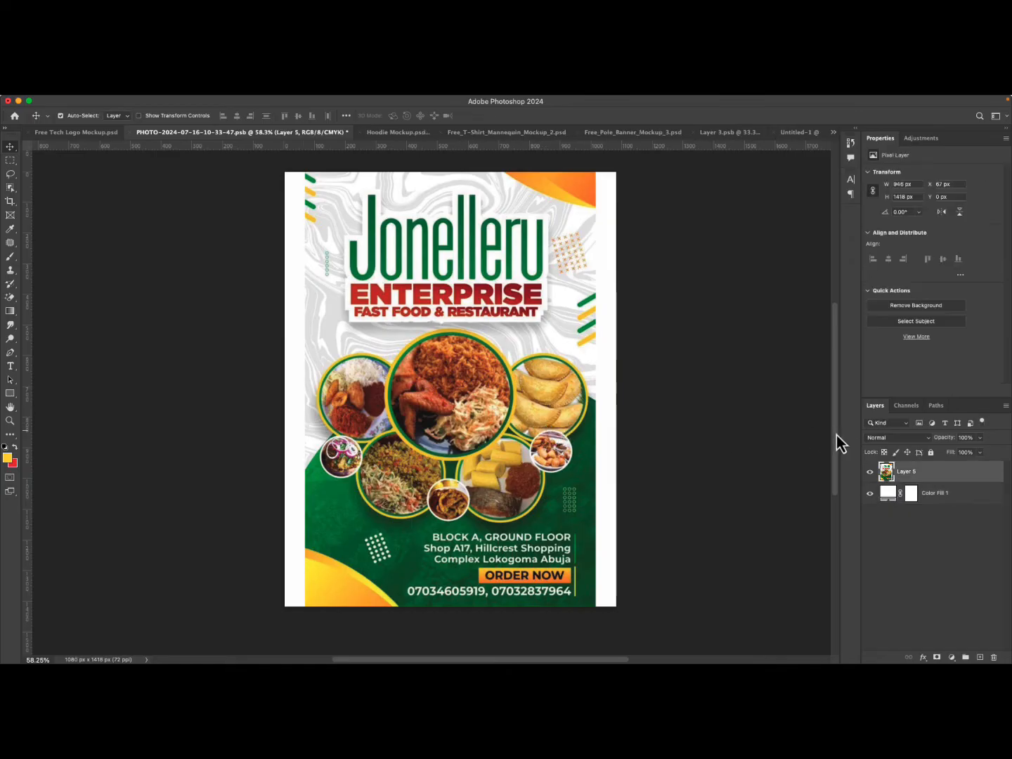
Hide the flyer reference layer and start a new text layer in the middle of the canvas.
{"action": "left_click", "coordinate": [870, 471]}
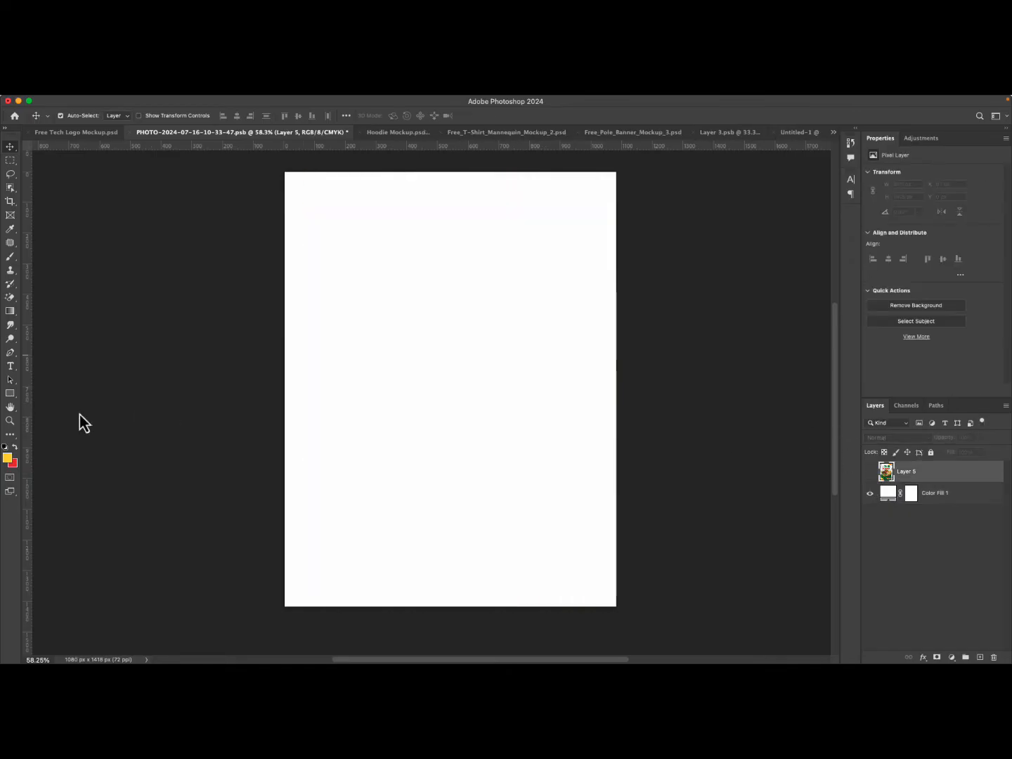
{"action": "left_click", "coordinate": [10, 367]}
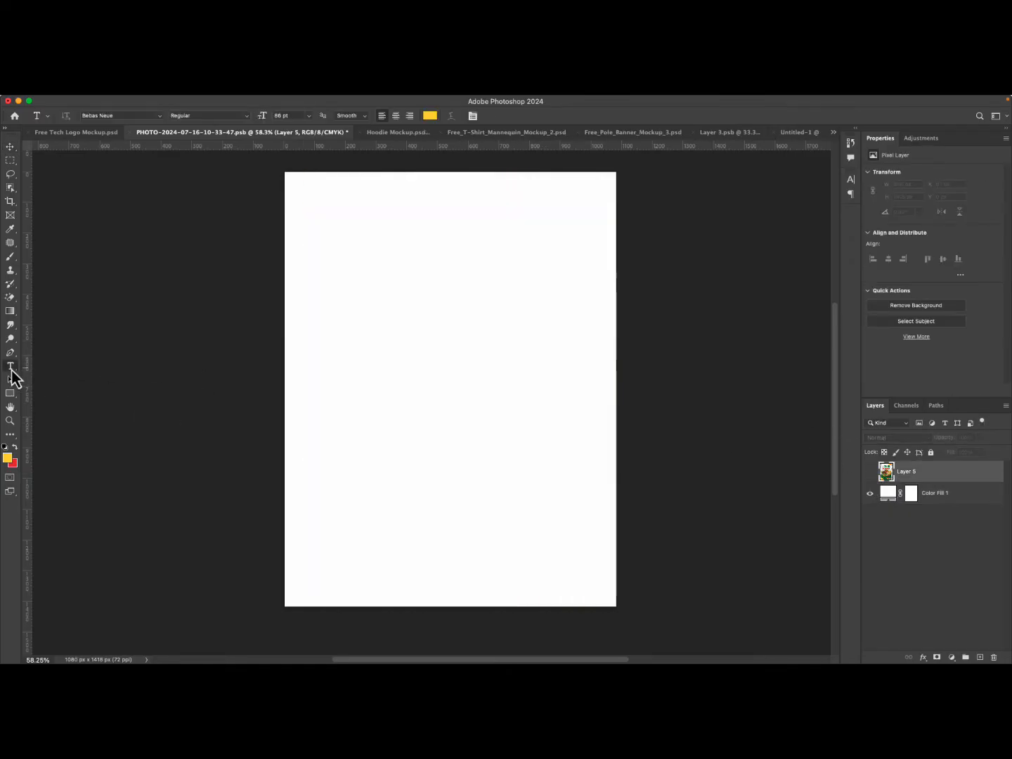
{"action": "left_click", "coordinate": [402, 362]}
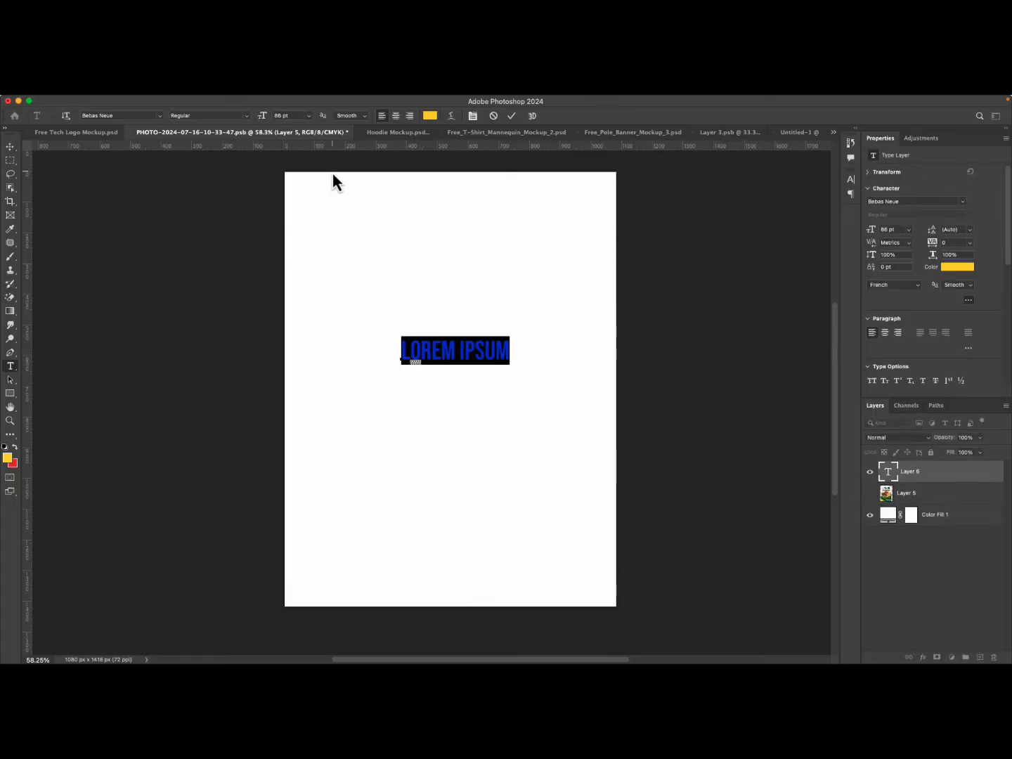
Search the font list and set the text's font to Impact.
{"action": "left_click", "coordinate": [123, 114]}
{"action": "type", "text": "ipa"}
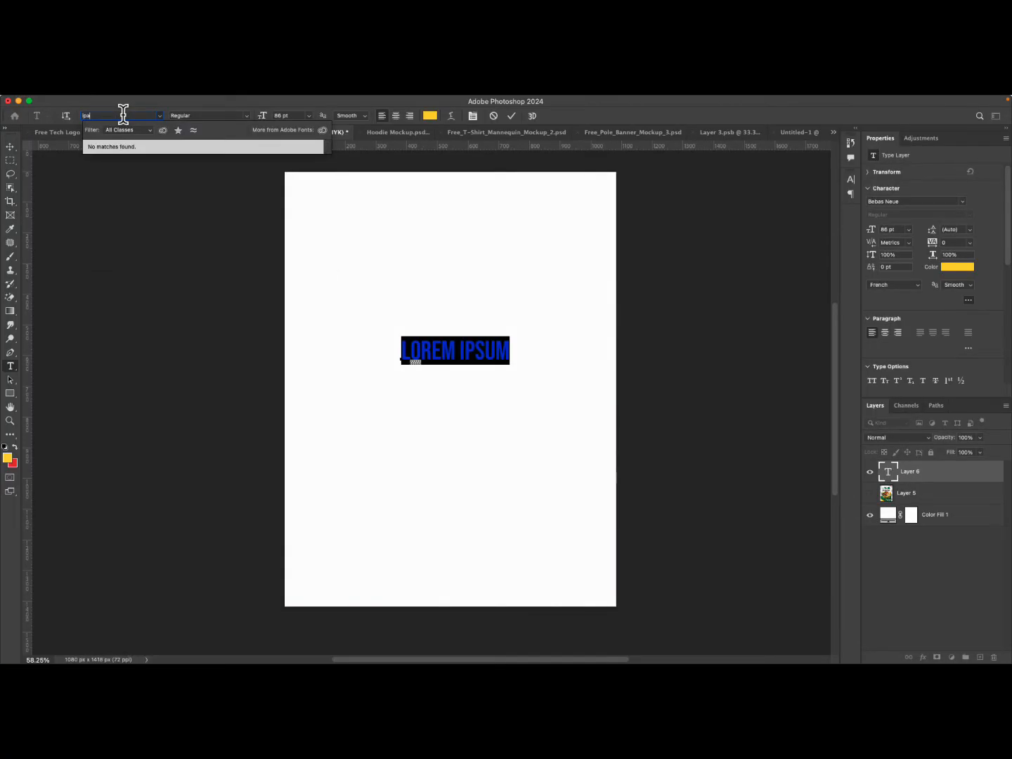
{"action": "key", "text": "BackSpace"}
{"action": "key", "text": "BackSpace"}
{"action": "type", "text": "mpact"}
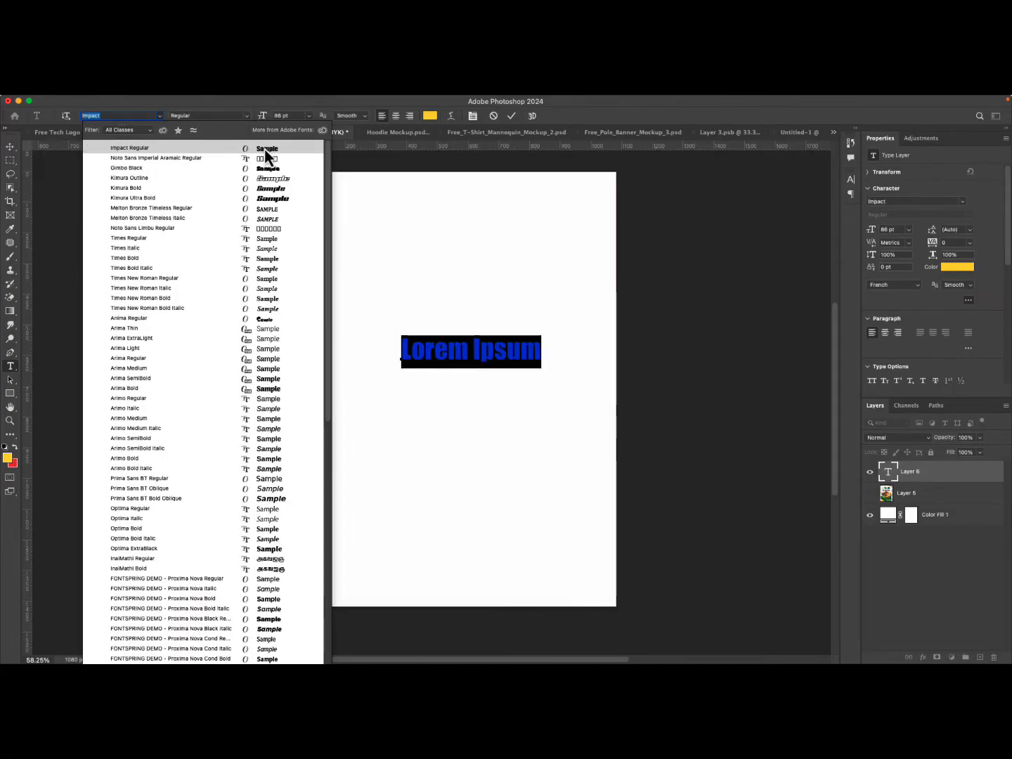
{"action": "left_click", "coordinate": [266, 149]}
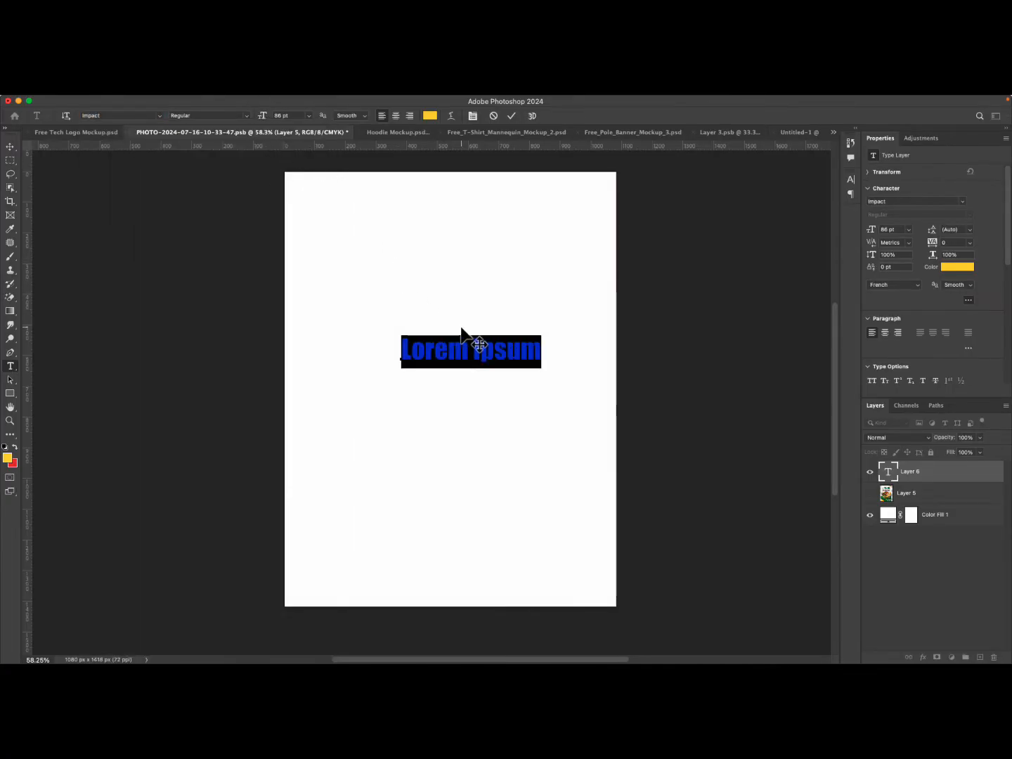
Replace the placeholder text with TUTORIAL and commit the text layer.
{"action": "type", "text": "ta"}
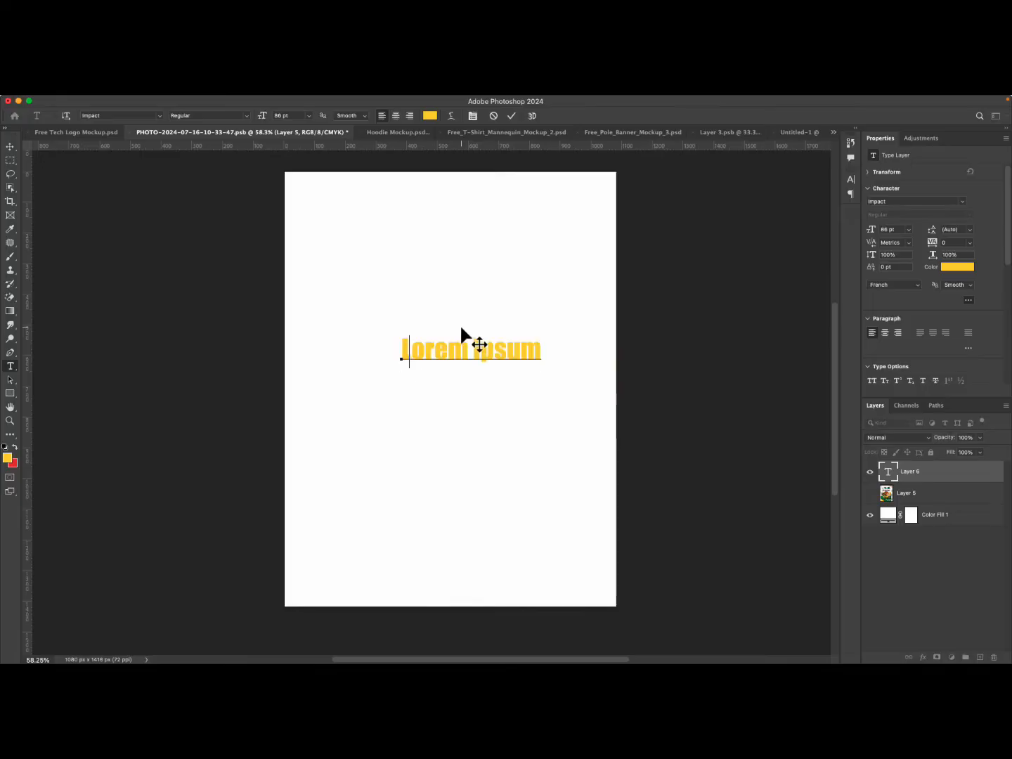
{"action": "key", "text": "BackSpace"}
{"action": "key", "text": "BackSpace"}
{"action": "type", "text": "TUROT"}
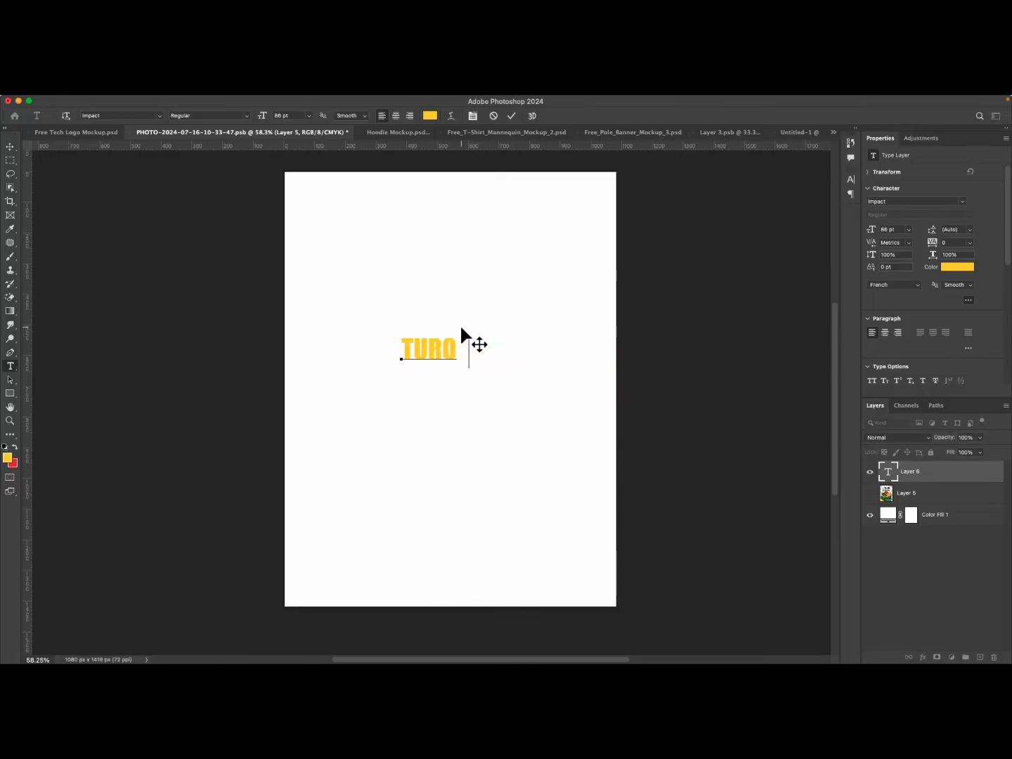
{"action": "key", "text": "BackSpace"}
{"action": "key", "text": "BackSpace"}
{"action": "key", "text": "BackSpace"}
{"action": "type", "text": "TORIAL"}
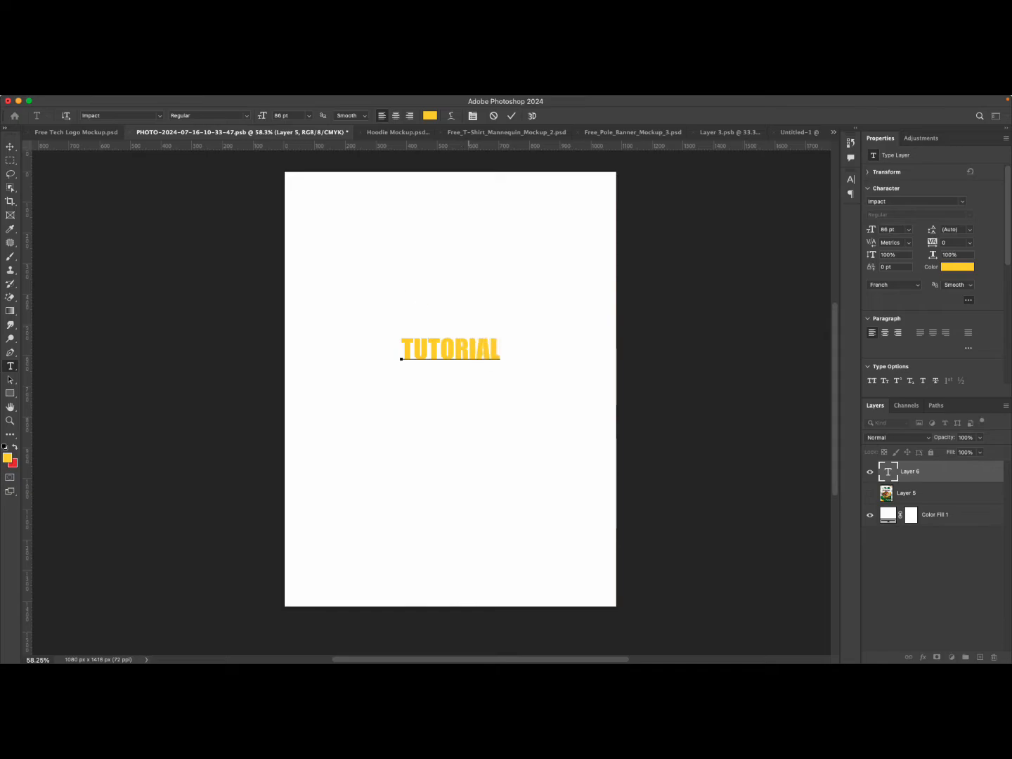
{"action": "left_click", "coordinate": [512, 116]}
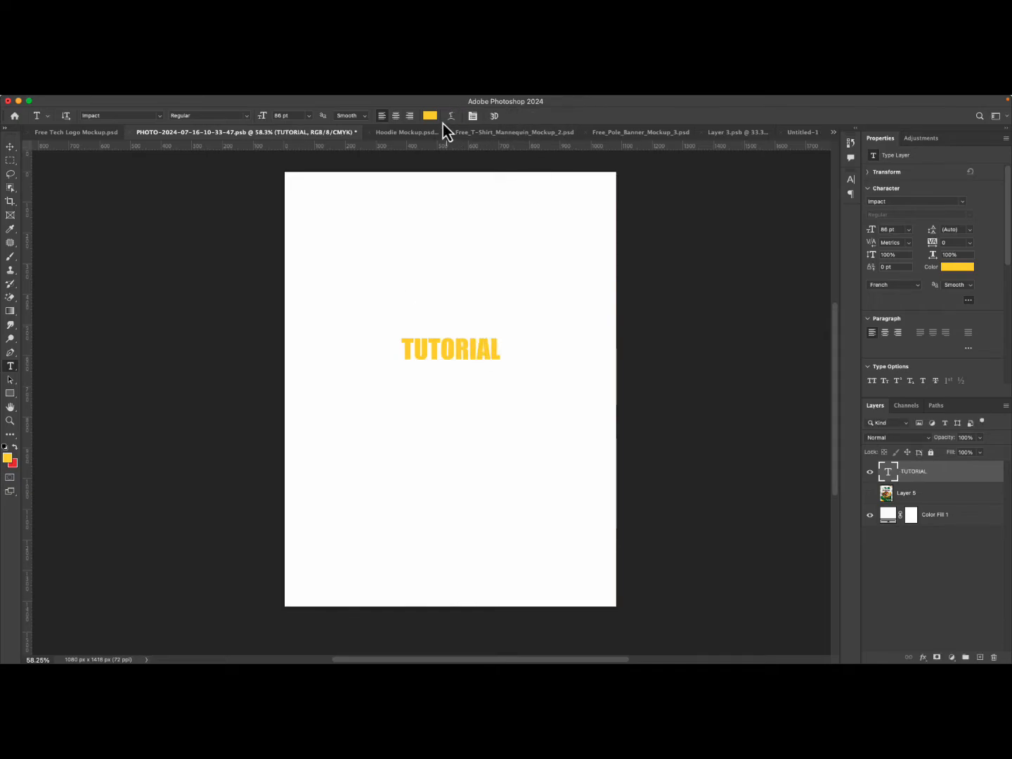
Set the TUTORIAL text color to a pinkish red in the color picker.
{"action": "left_click", "coordinate": [430, 115]}
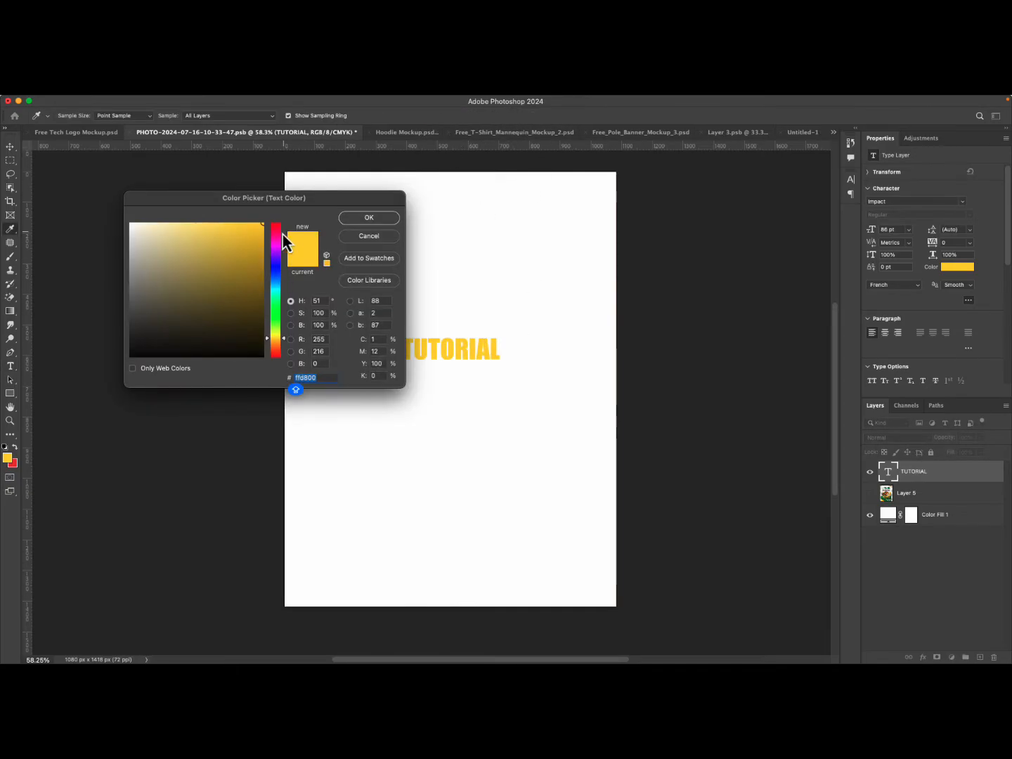
{"action": "left_click_drag", "start_coordinate": [282, 235], "coordinate": [265, 228]}
{"action": "left_click", "coordinate": [381, 220]}
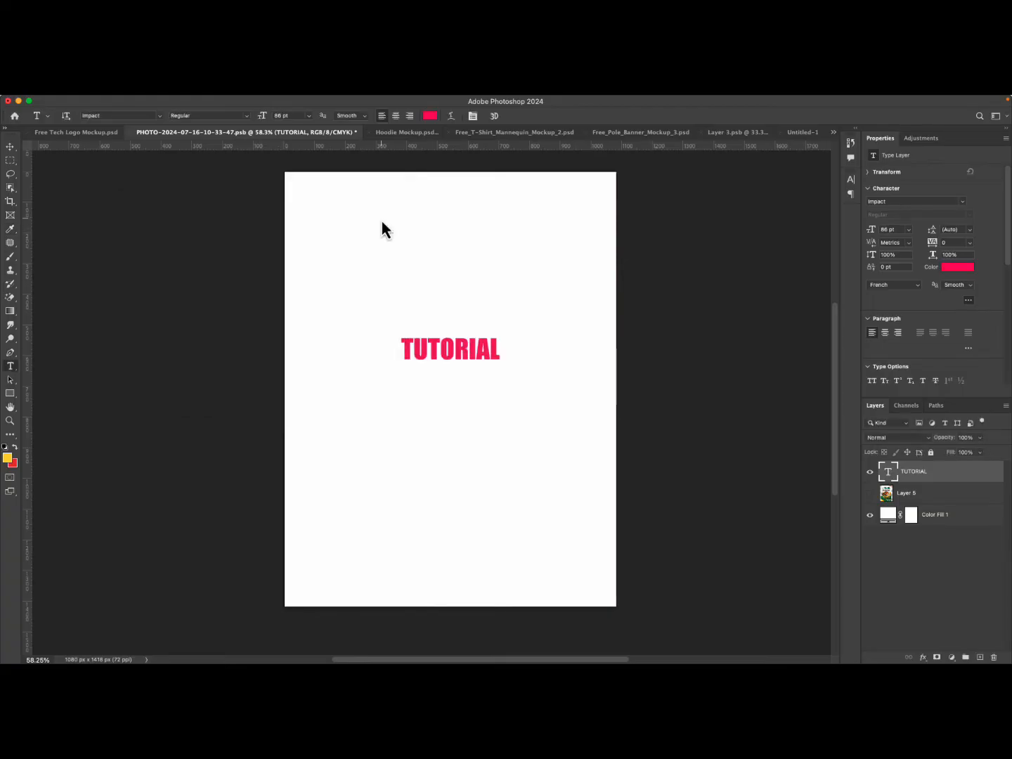
Free-transform the TUTORIAL text, scaling it up to about 228% and applying the transform.
{"action": "key", "text": "super+t"}
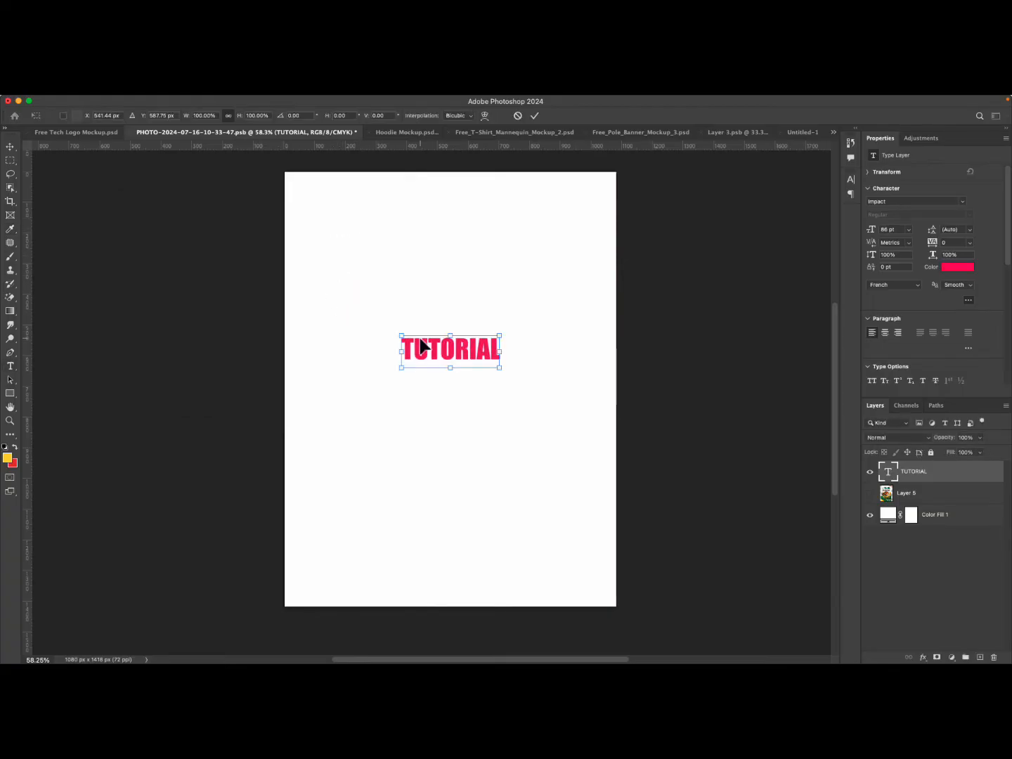
{"action": "left_click_drag", "start_coordinate": [450, 368], "coordinate": [443, 408]}
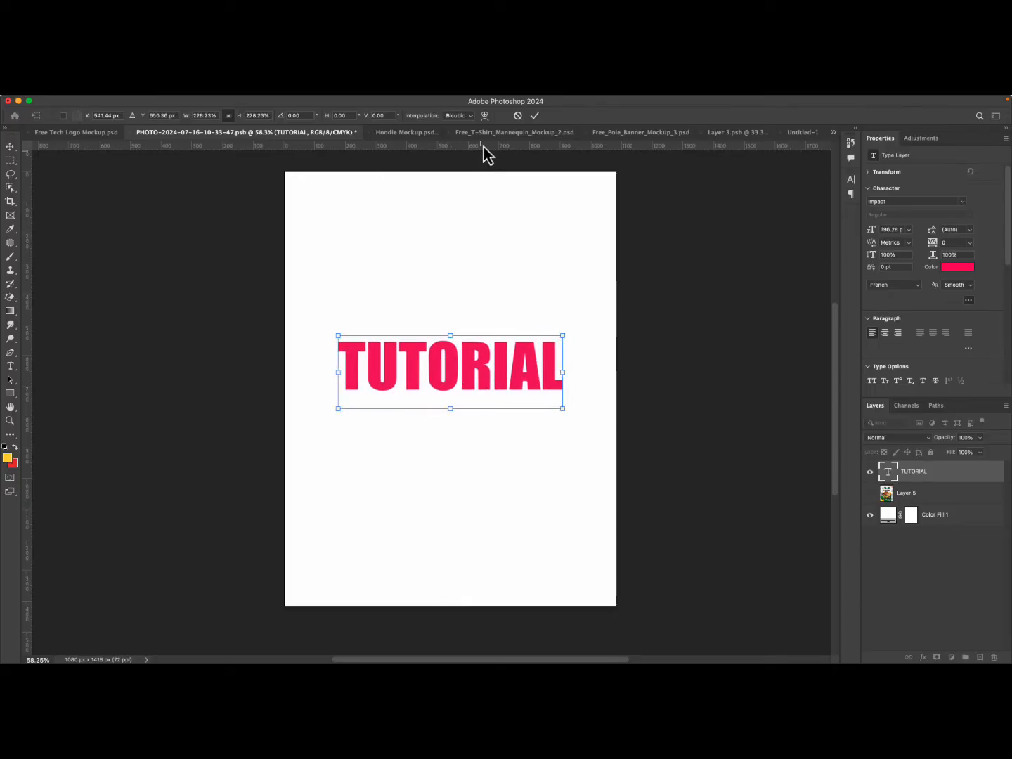
{"action": "left_click", "coordinate": [535, 117]}
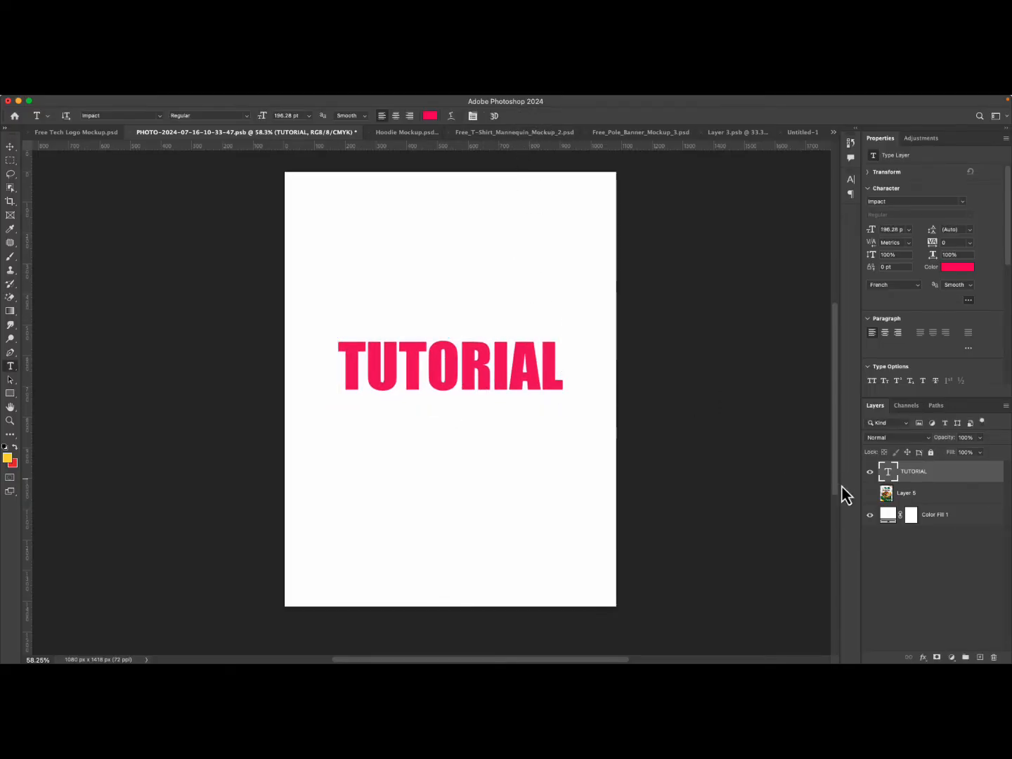
Change the Color Fill 1 background color to yellow.
{"action": "double_click", "coordinate": [885, 517]}
{"action": "left_click", "coordinate": [277, 341]}
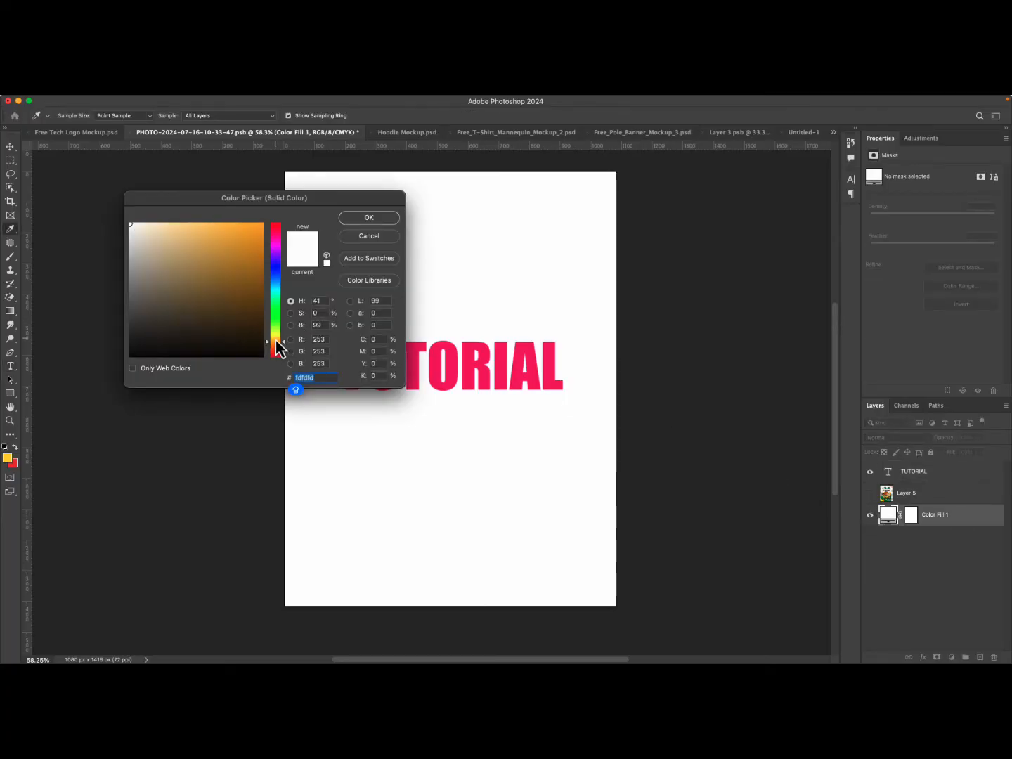
{"action": "left_click_drag", "start_coordinate": [276, 340], "coordinate": [275, 339]}
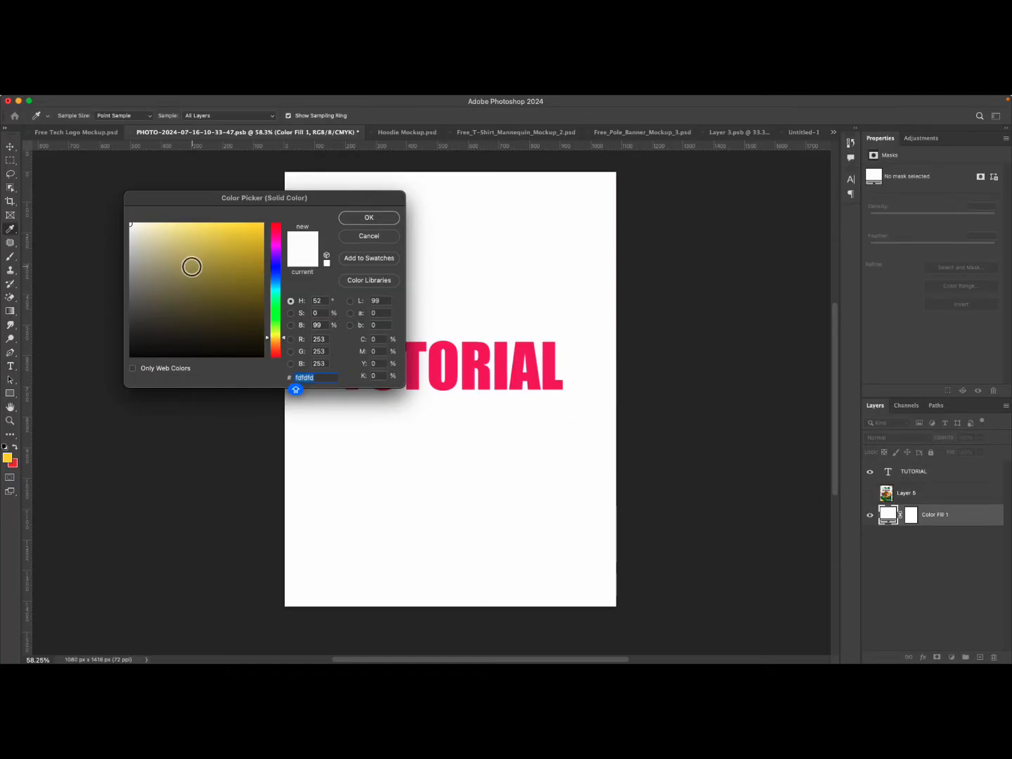
{"action": "left_click_drag", "start_coordinate": [254, 230], "coordinate": [264, 227]}
{"action": "left_click", "coordinate": [367, 218]}
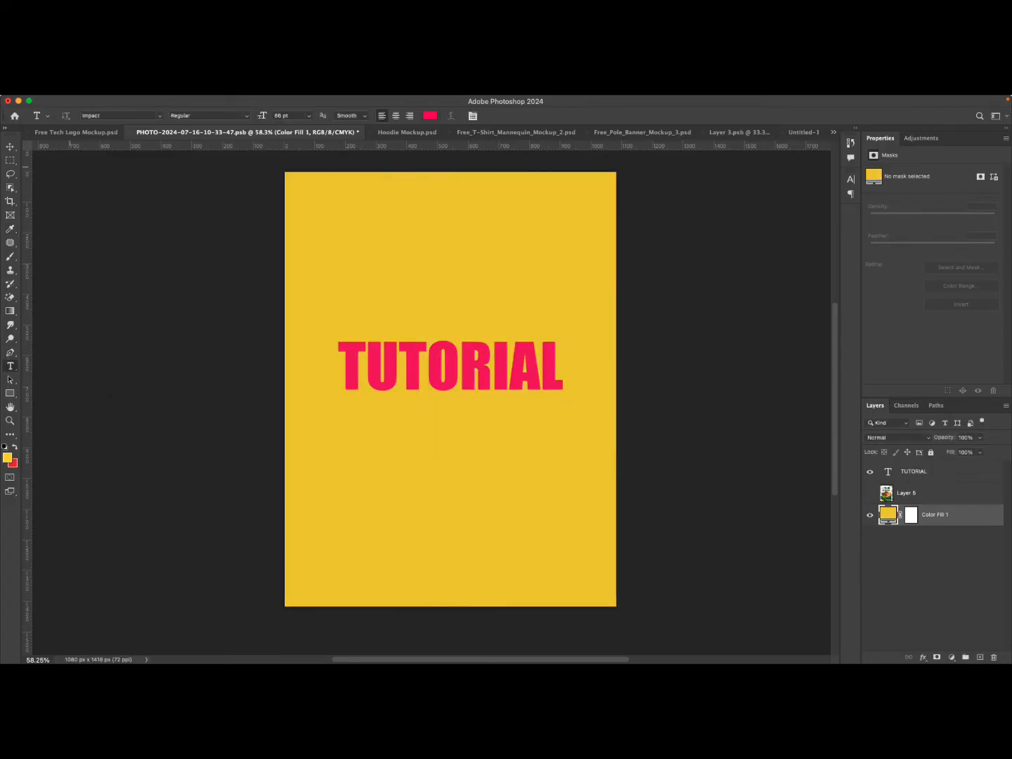
Select the TUTORIAL text with the Move tool and move it up near the top of the canvas.
{"action": "left_click", "coordinate": [11, 147]}
{"action": "left_click", "coordinate": [532, 391]}
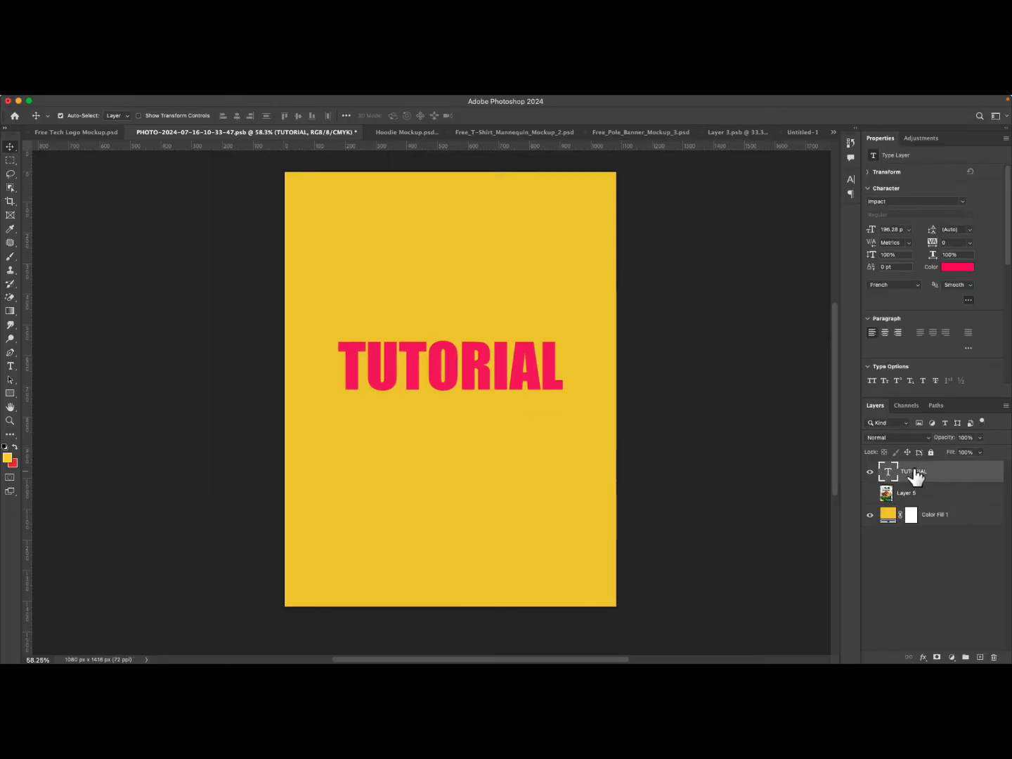
{"action": "key", "text": "space"}
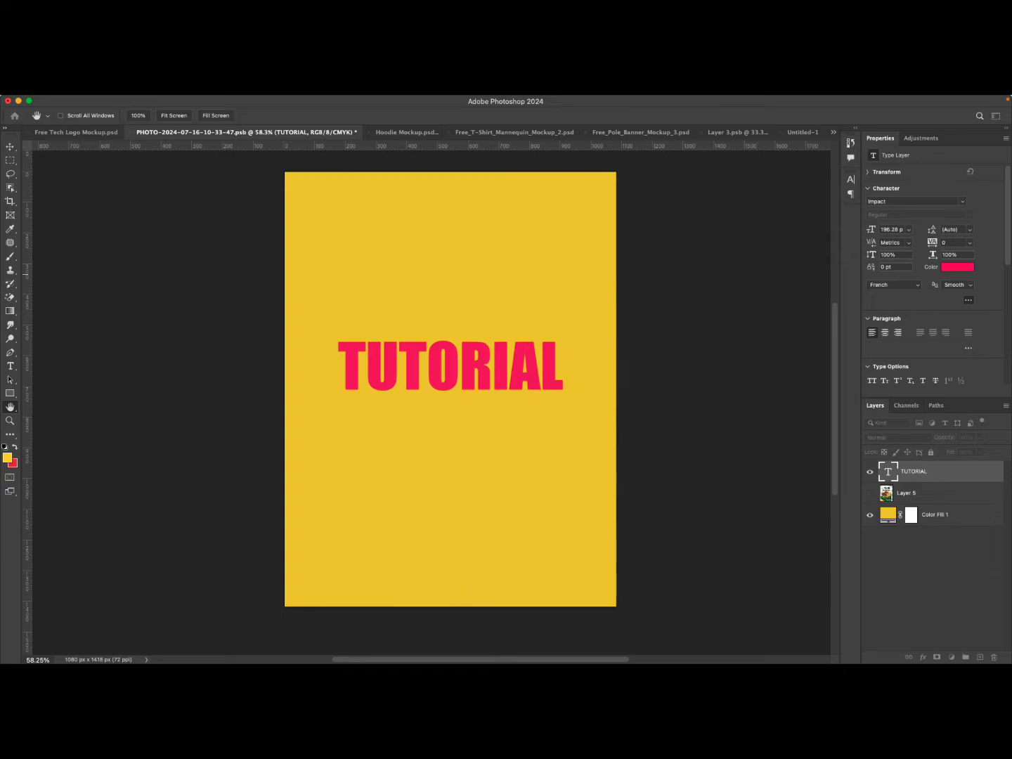
{"action": "left_click_drag", "start_coordinate": [0, 663], "coordinate": [1, 642]}
{"action": "left_click_drag", "start_coordinate": [283, 257], "coordinate": [482, 346]}
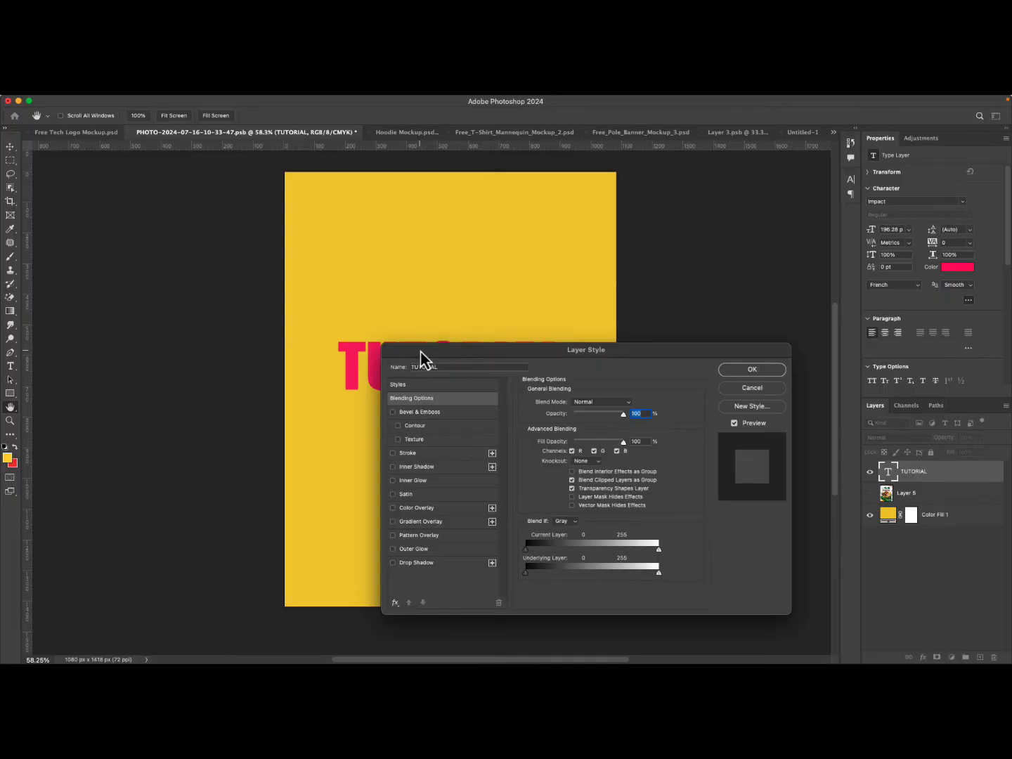
{"action": "left_click_drag", "start_coordinate": [422, 355], "coordinate": [387, 367]}
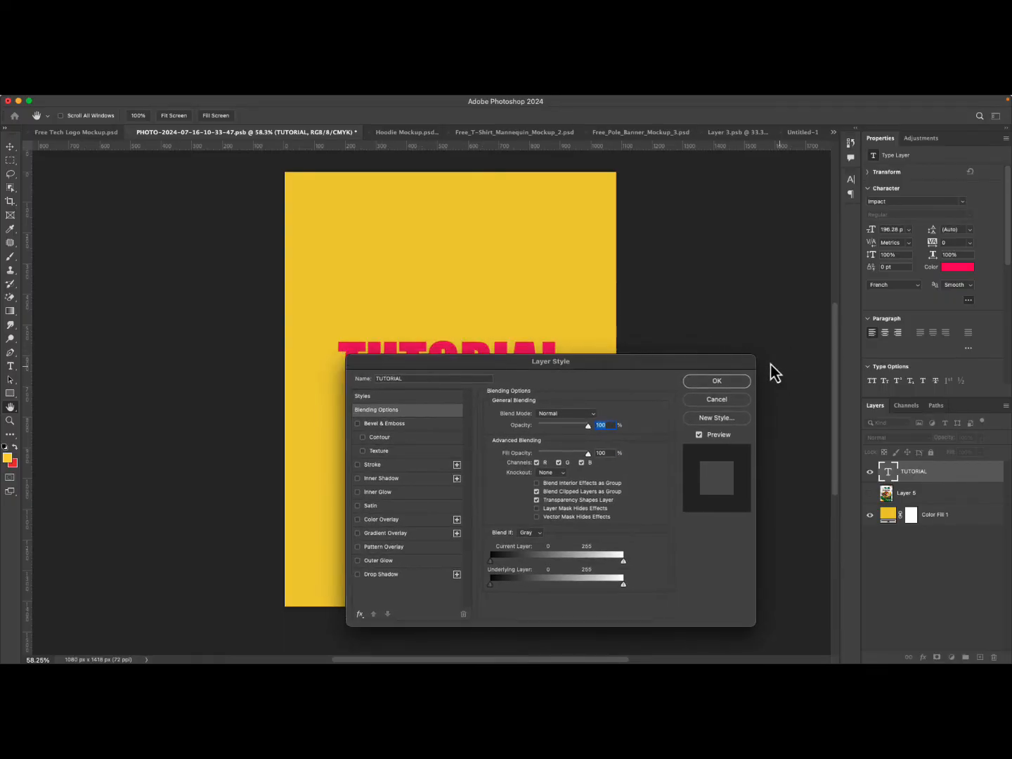
{"action": "left_click_drag", "start_coordinate": [755, 359], "coordinate": [620, 402]}
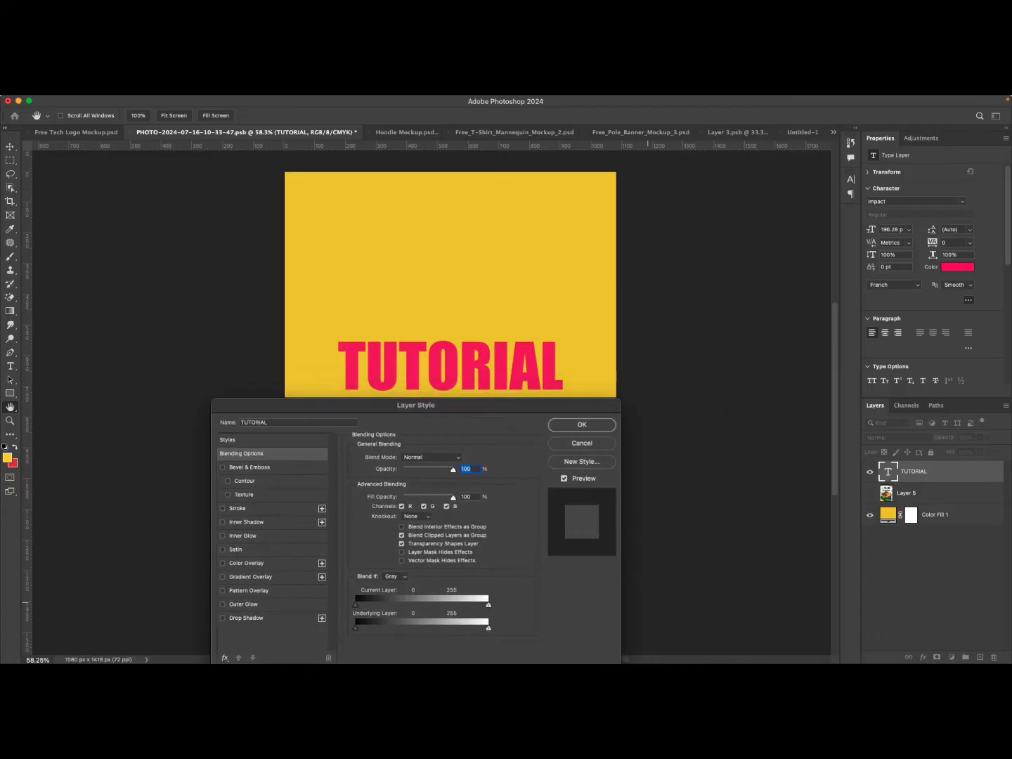
{"action": "left_click_drag", "start_coordinate": [215, 406], "coordinate": [154, 257]}
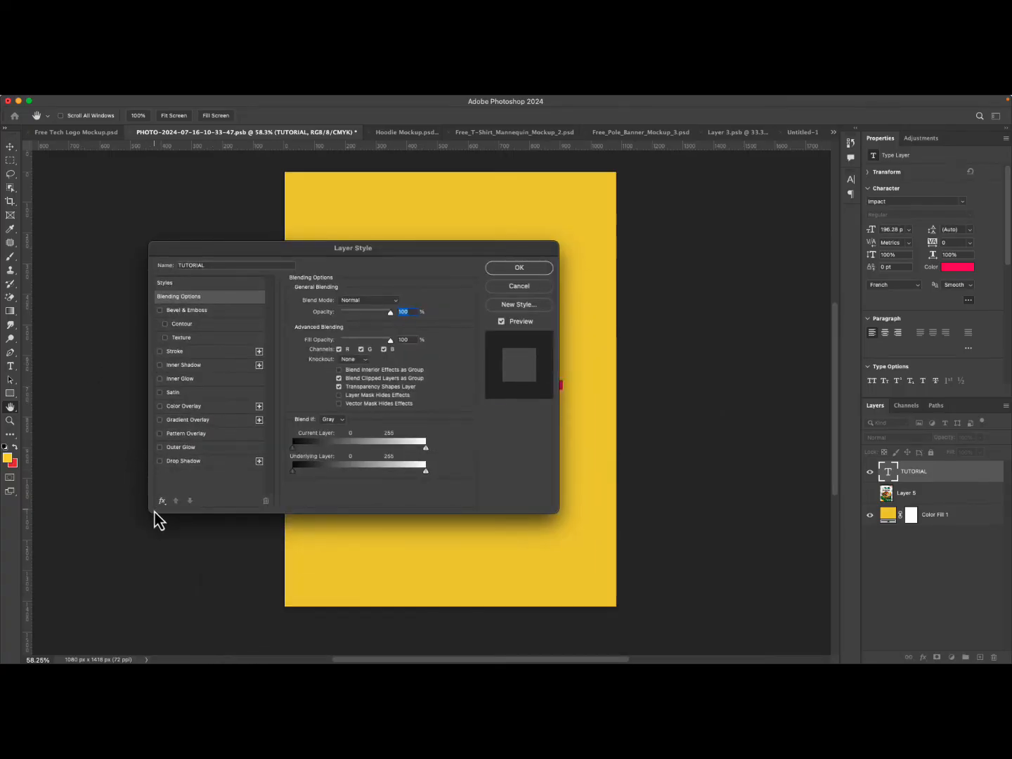
{"action": "left_click_drag", "start_coordinate": [551, 251], "coordinate": [411, 390]}
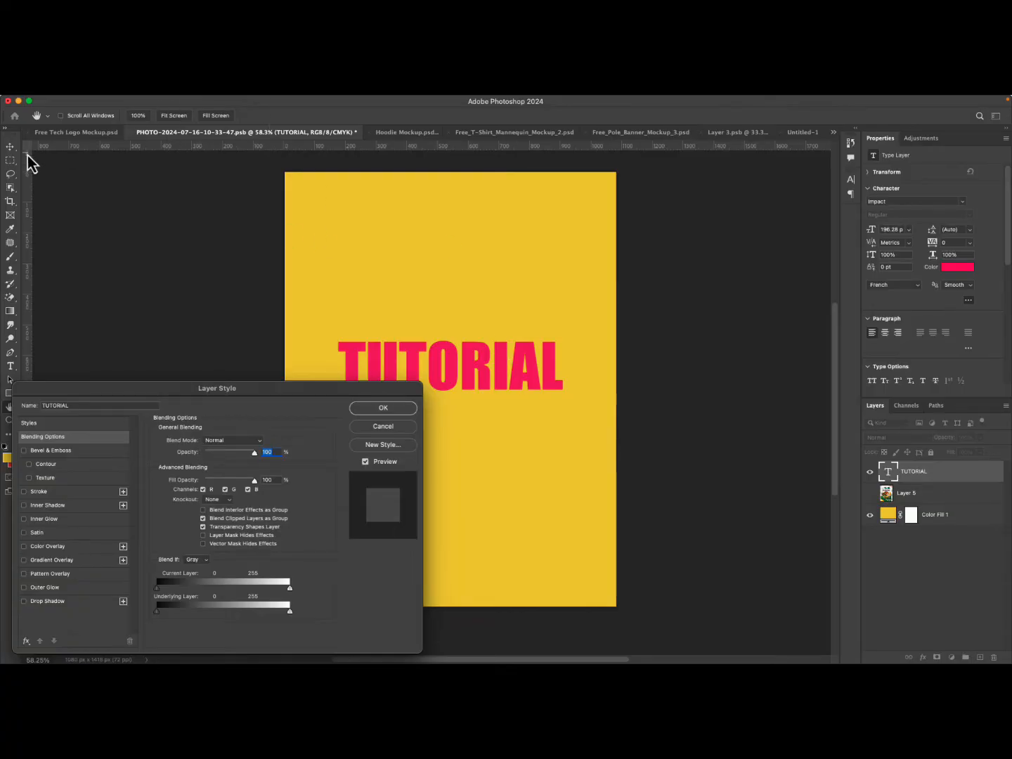
{"action": "left_click", "coordinate": [402, 407]}
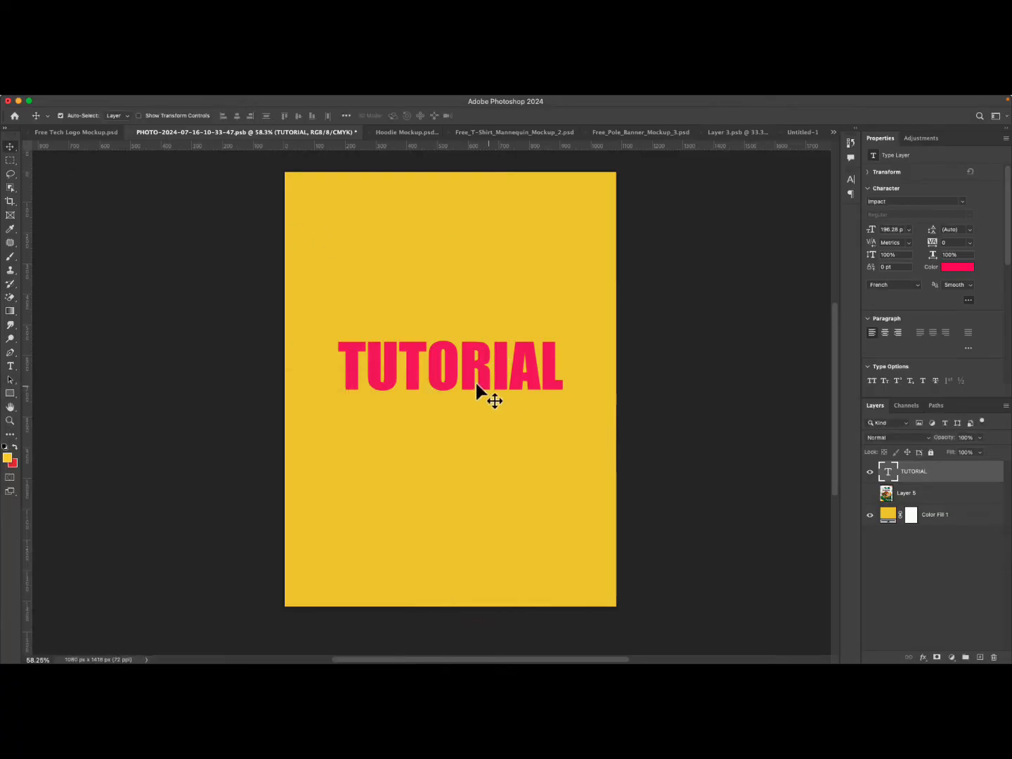
{"action": "left_click_drag", "start_coordinate": [483, 363], "coordinate": [485, 276]}
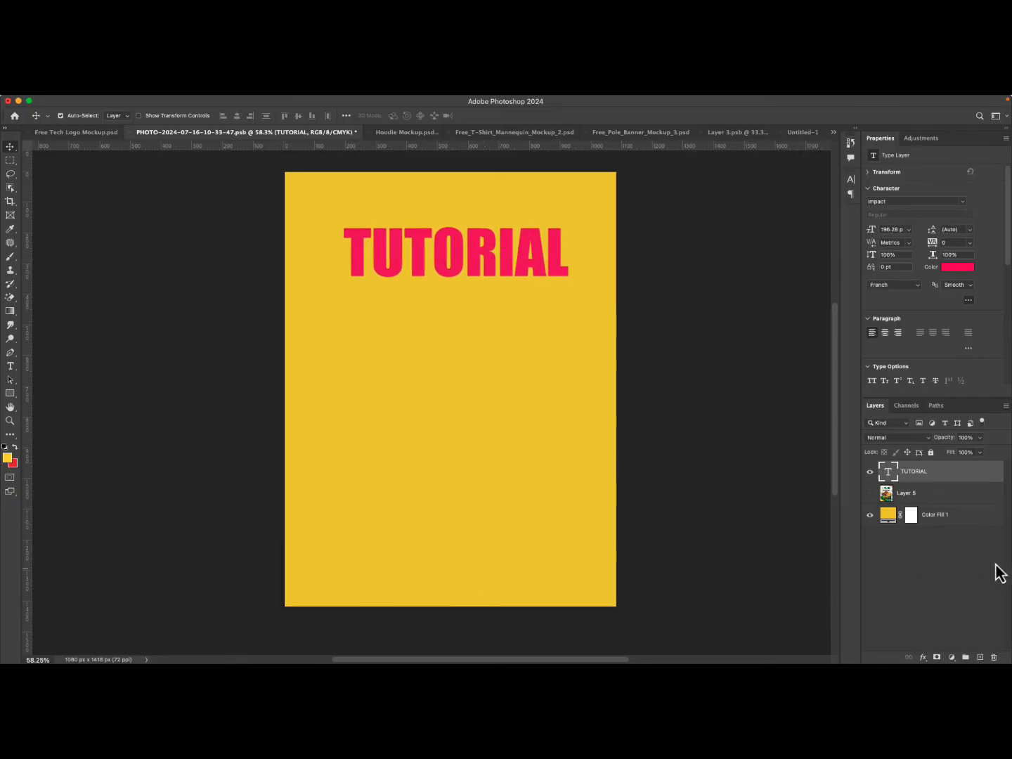
Open the TUTORIAL layer's Layer Style dialog and enable Bevel & Emboss.
{"action": "double_click", "coordinate": [976, 481]}
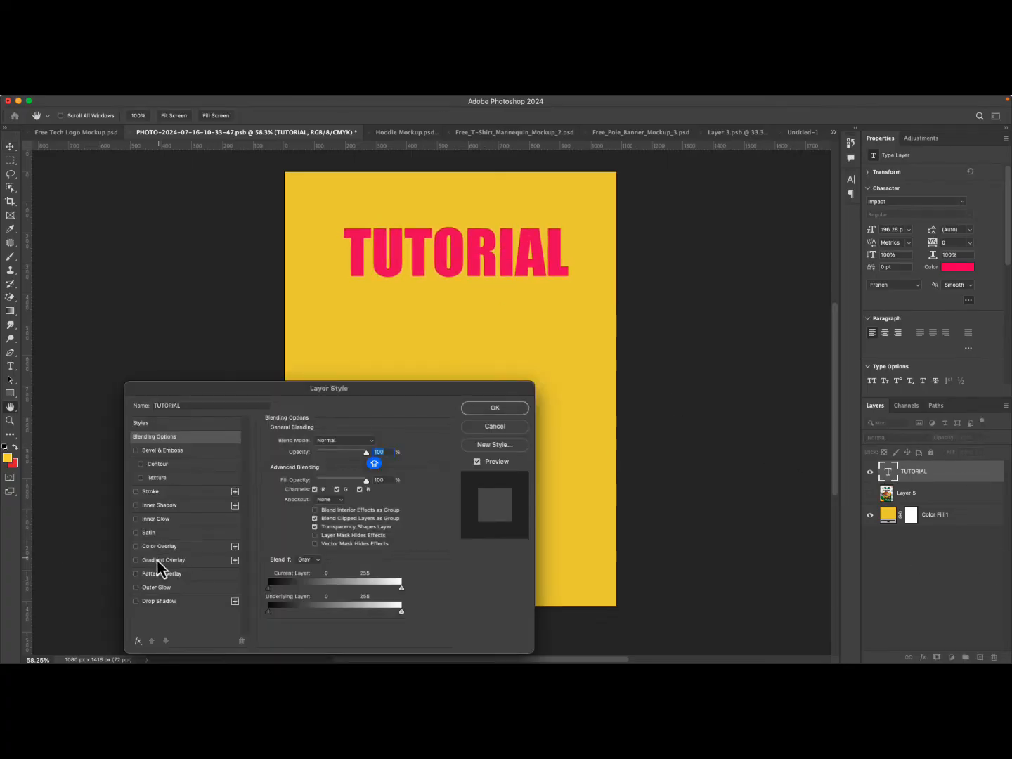
{"action": "left_click_drag", "start_coordinate": [193, 395], "coordinate": [281, 387]}
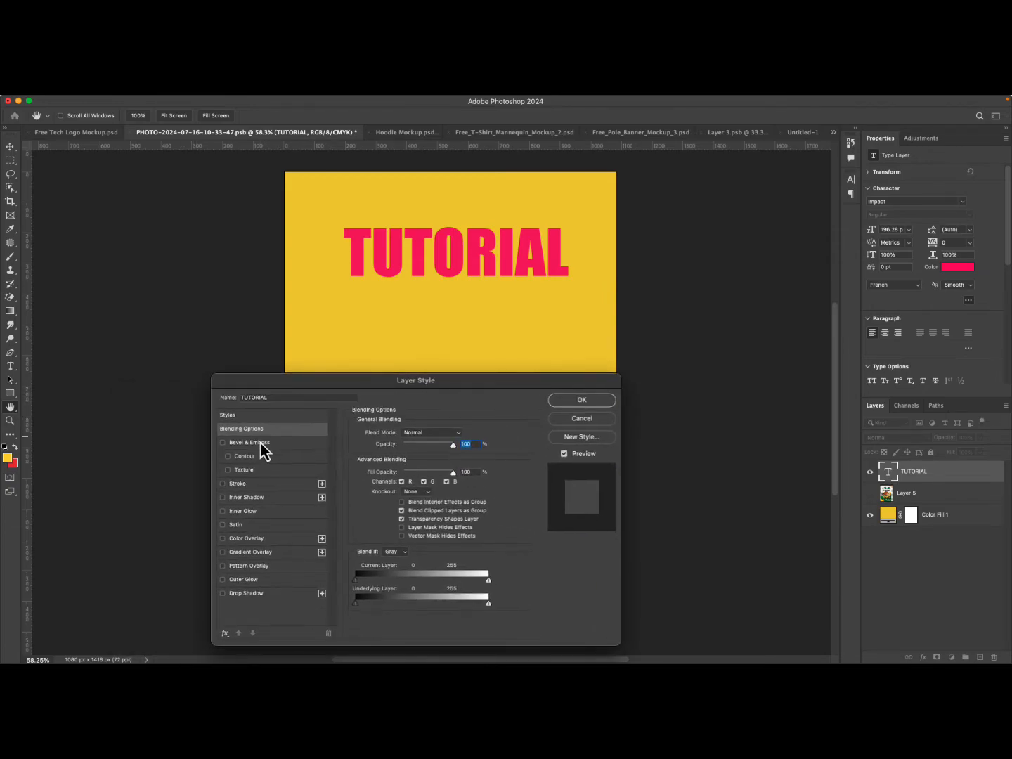
{"action": "left_click", "coordinate": [269, 443]}
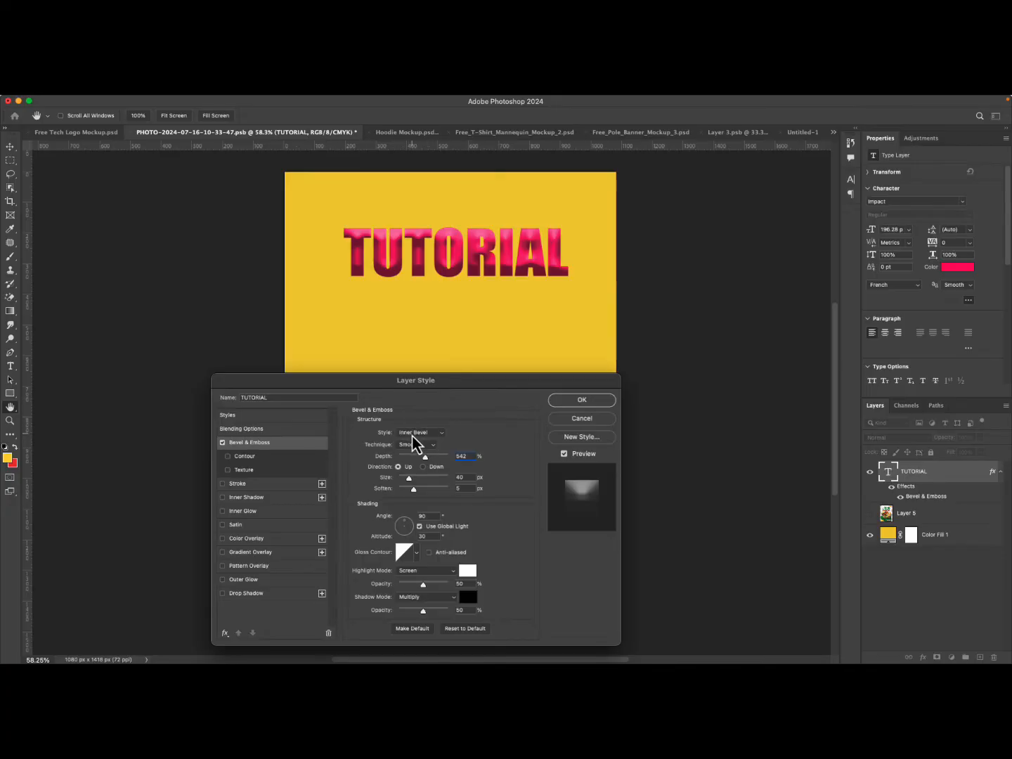
Try each Bevel & Emboss style on the TUTORIAL text, returning to Inner Bevel.
{"action": "left_click", "coordinate": [415, 437]}
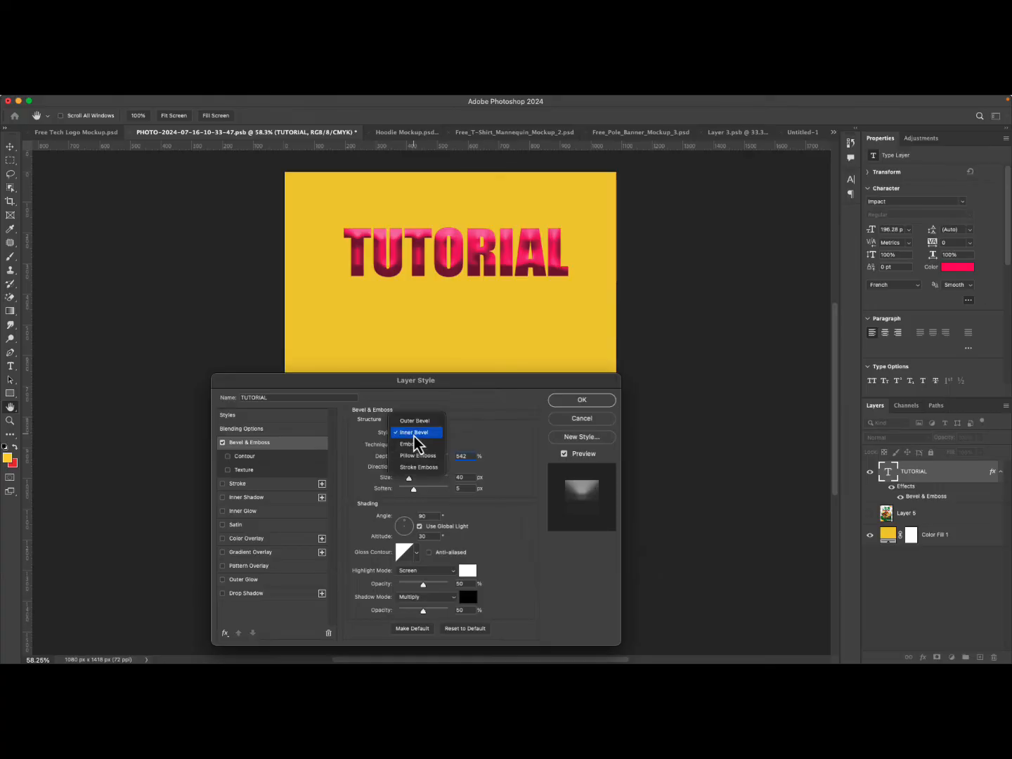
{"action": "left_click", "coordinate": [415, 422]}
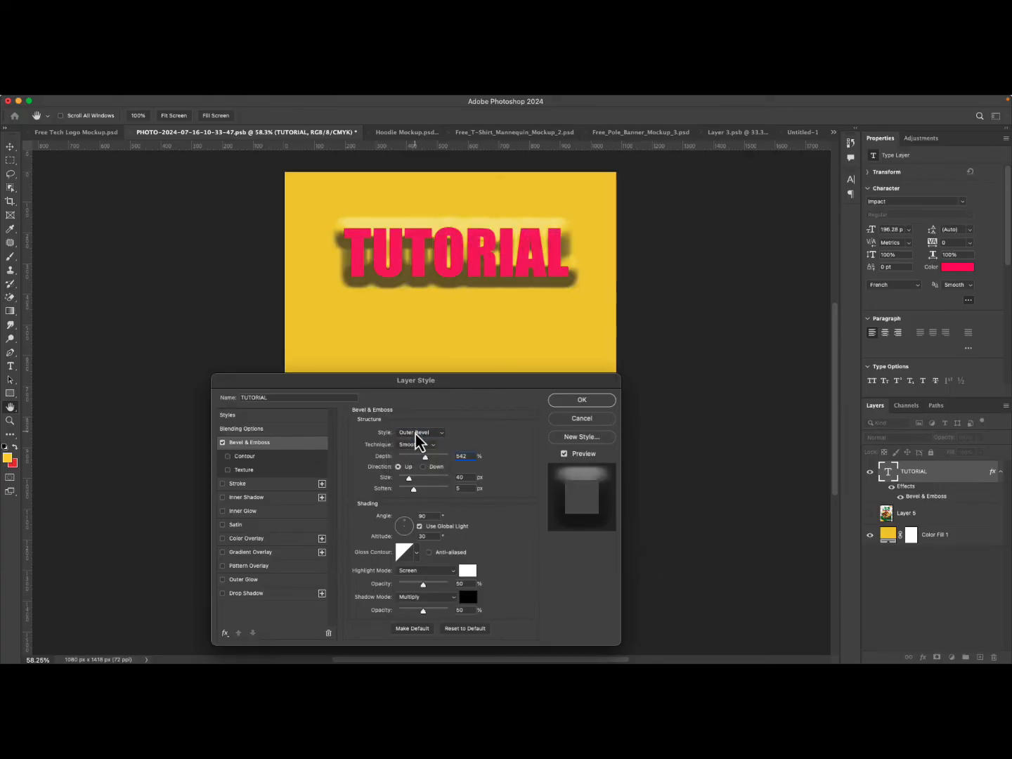
{"action": "left_click", "coordinate": [415, 434]}
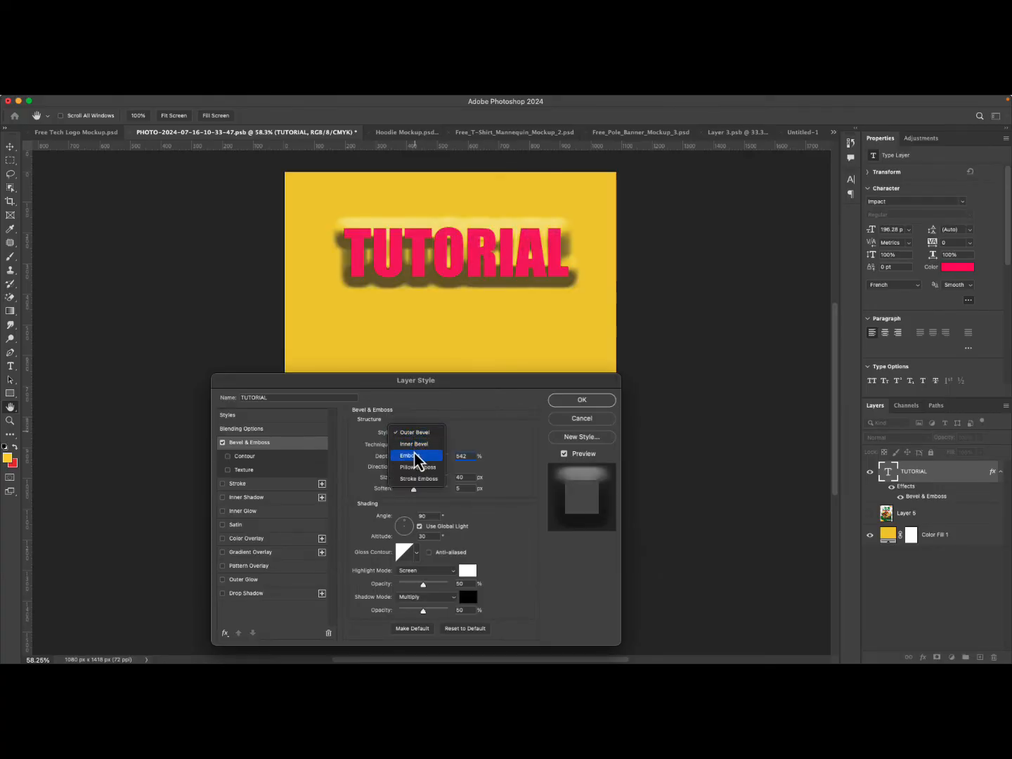
{"action": "left_click", "coordinate": [417, 457]}
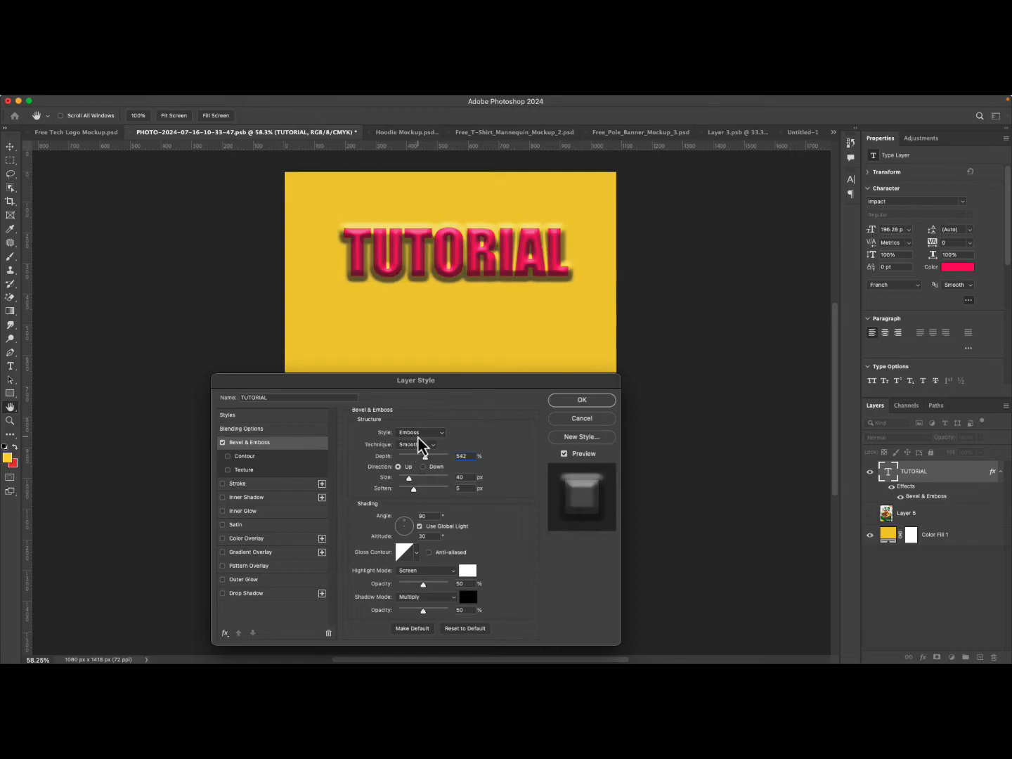
{"action": "left_click", "coordinate": [419, 434]}
{"action": "left_click", "coordinate": [422, 445]}
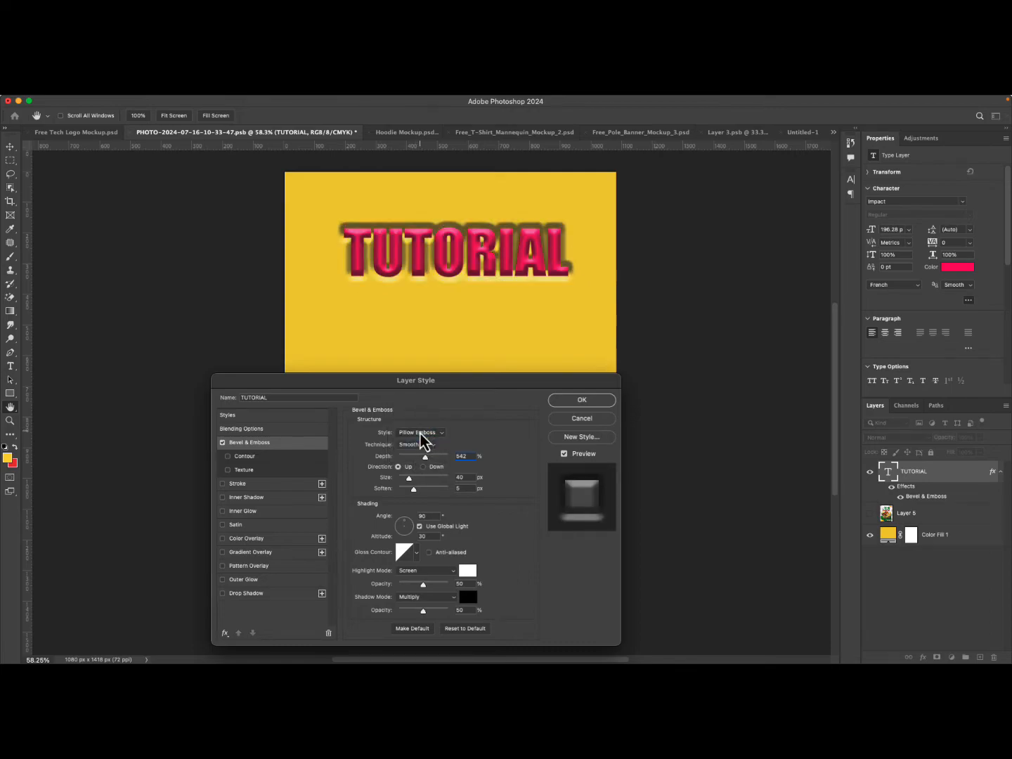
{"action": "left_click", "coordinate": [421, 433]}
{"action": "left_click", "coordinate": [420, 444]}
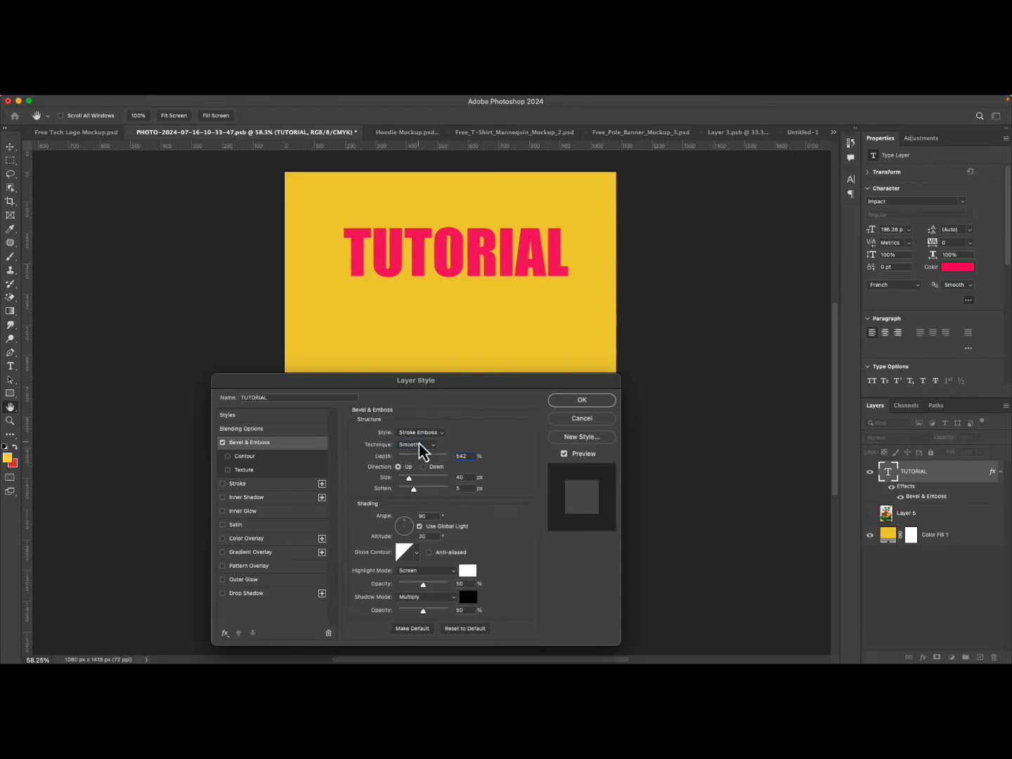
{"action": "left_click", "coordinate": [418, 433]}
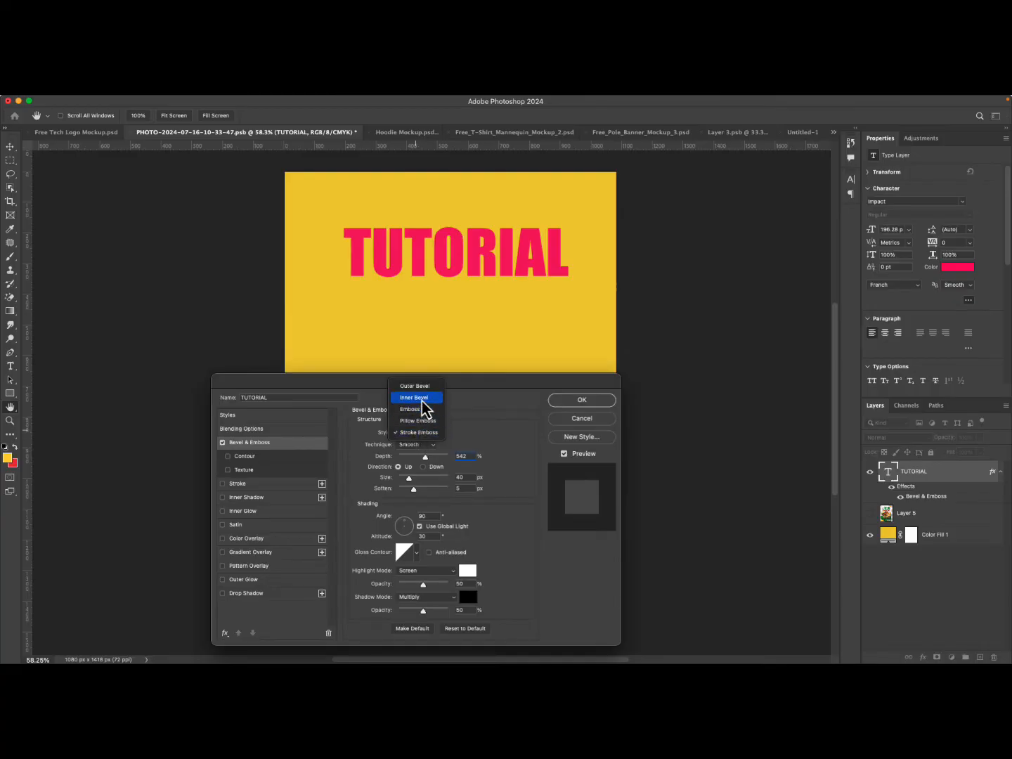
{"action": "left_click", "coordinate": [416, 398]}
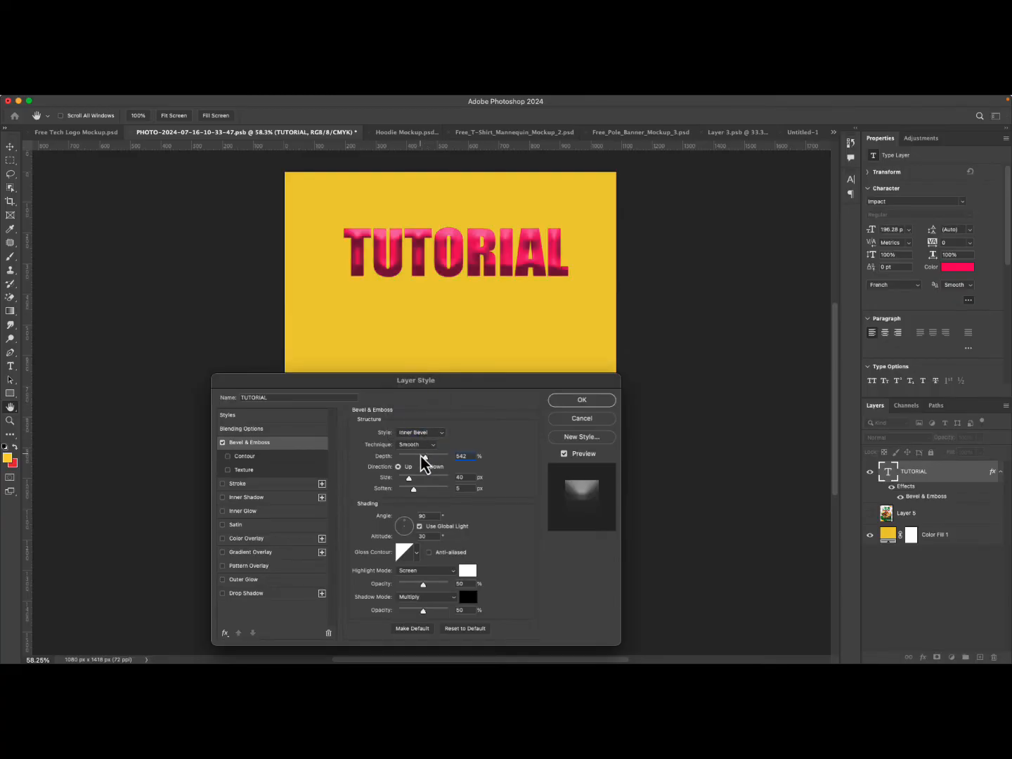
Adjust the Inner Bevel to 116% depth, 16 px size and 14 px soften, with direction Up.
{"action": "left_click_drag", "start_coordinate": [424, 457], "coordinate": [404, 464]}
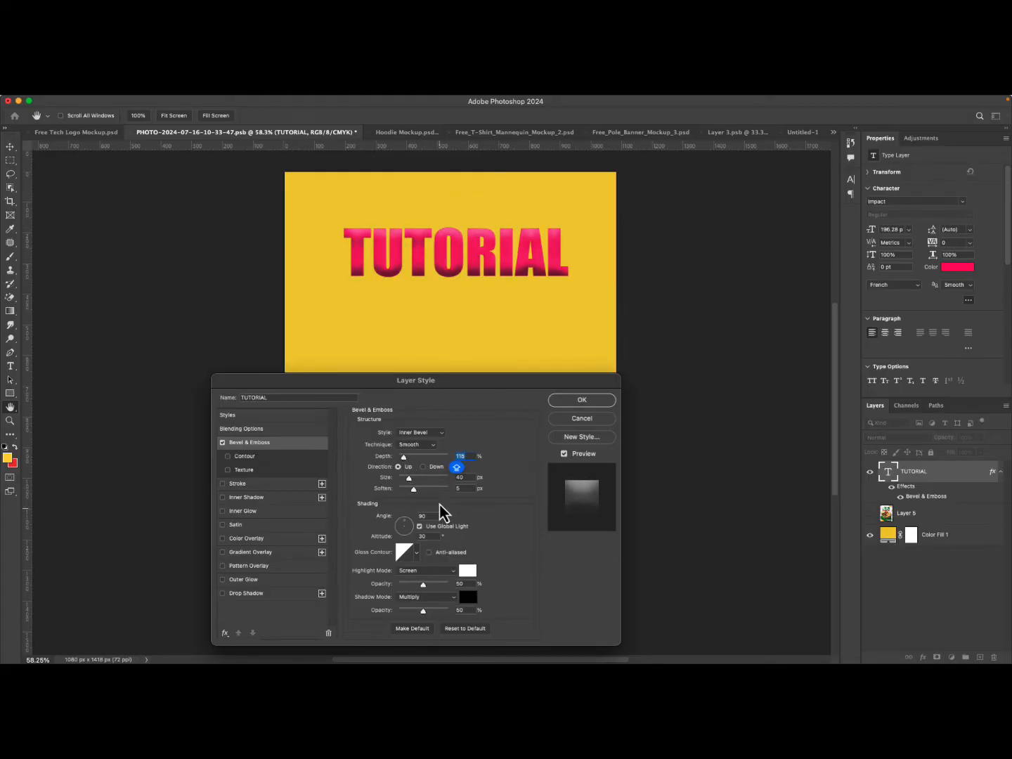
{"action": "mouse_move", "coordinate": [413, 490]}
{"action": "left_mouse_down"}
{"action": "mouse_move", "coordinate": [389, 492]}
{"action": "mouse_move", "coordinate": [401, 497]}
{"action": "mouse_move", "coordinate": [403, 479]}
{"action": "mouse_move", "coordinate": [482, 482]}
{"action": "mouse_move", "coordinate": [405, 481]}
{"action": "left_mouse_up"}
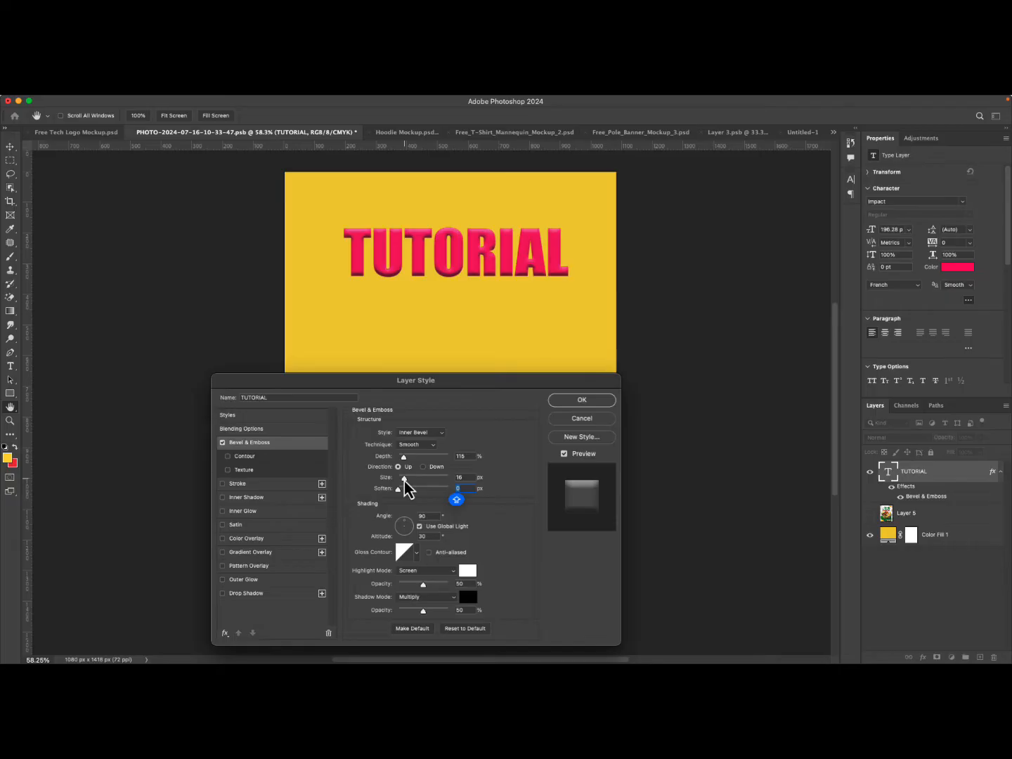
{"action": "key", "text": "shift+Tab"}
{"action": "left_click", "coordinate": [423, 468]}
{"action": "left_click", "coordinate": [397, 468]}
{"action": "left_click", "coordinate": [426, 469]}
{"action": "left_click", "coordinate": [400, 467]}
{"action": "key", "text": "Tab"}
{"action": "scroll", "coordinate": [463, 607], "scroll_direction": "down", "scroll_amount": 3}
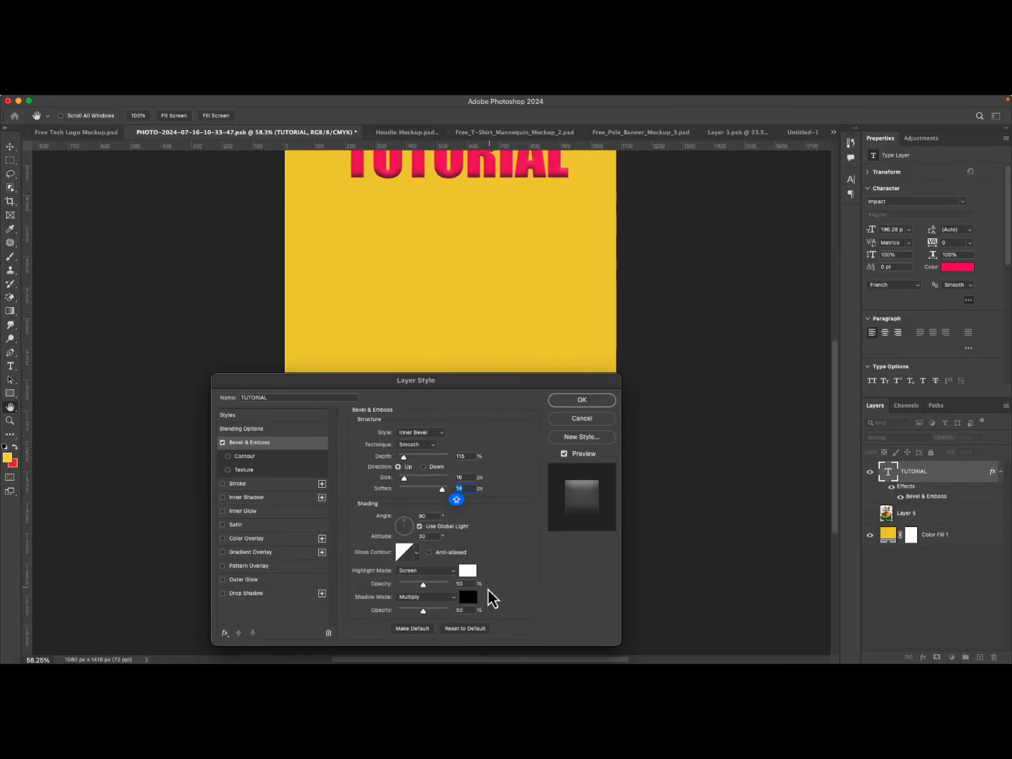
{"action": "scroll", "coordinate": [485, 246], "scroll_direction": "up", "scroll_amount": 3}
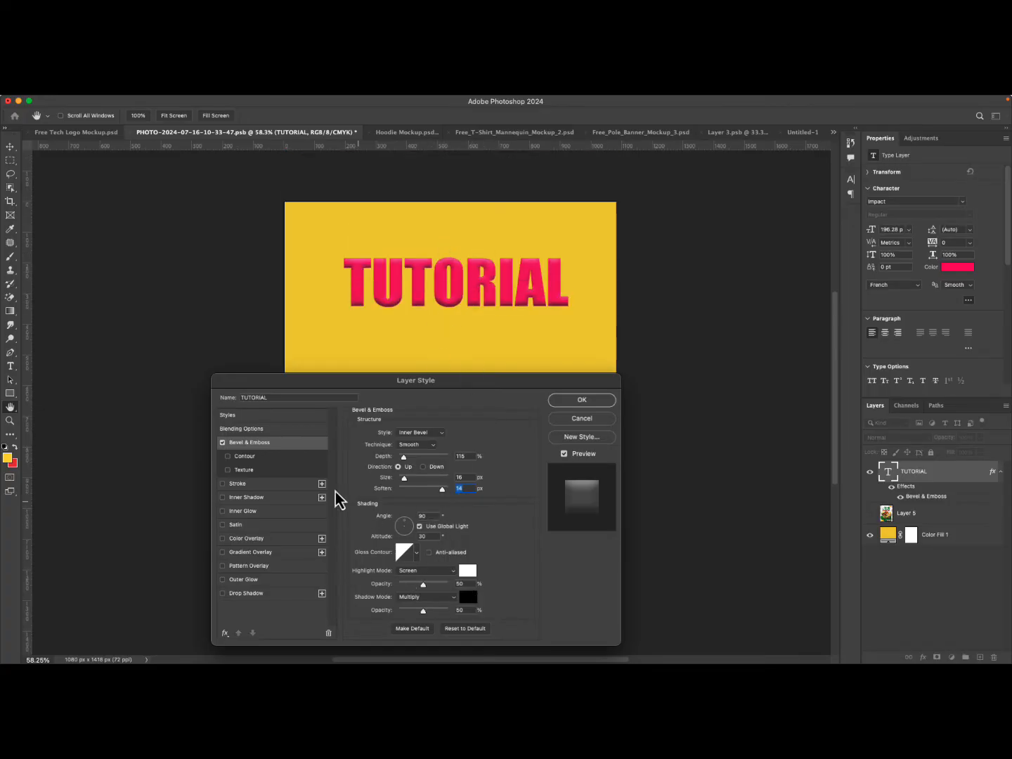
Disable the Bevel & Emboss effect on the TUTORIAL layer.
{"action": "key", "text": "shift+Tab"}
{"action": "key", "text": "shift+Tab"}
{"action": "left_click", "coordinate": [223, 443]}
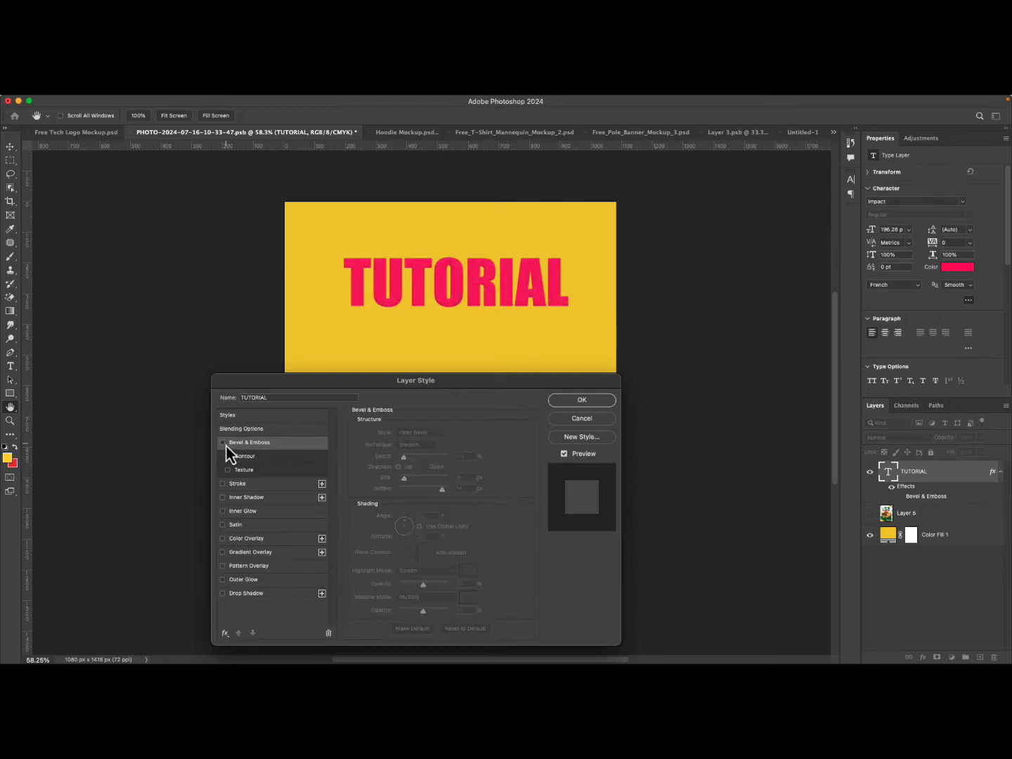
Add a Stroke effect to the TUTORIAL text and set its color to white.
{"action": "left_click", "coordinate": [247, 486]}
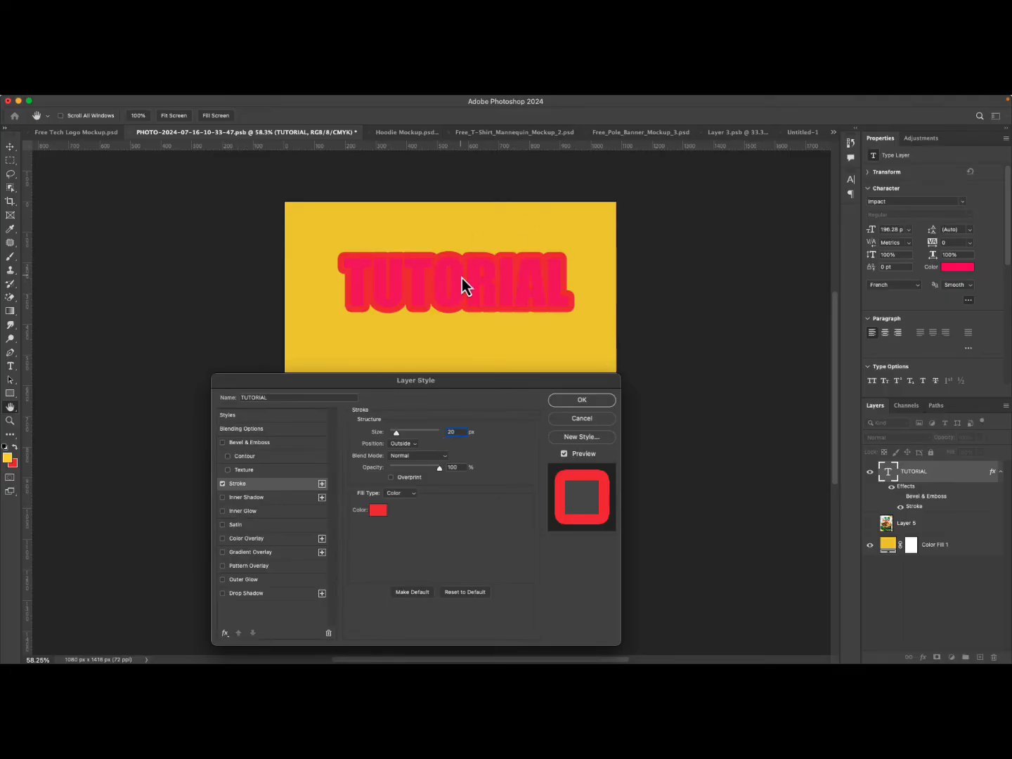
{"action": "left_click", "coordinate": [378, 510]}
{"action": "left_click", "coordinate": [130, 223]}
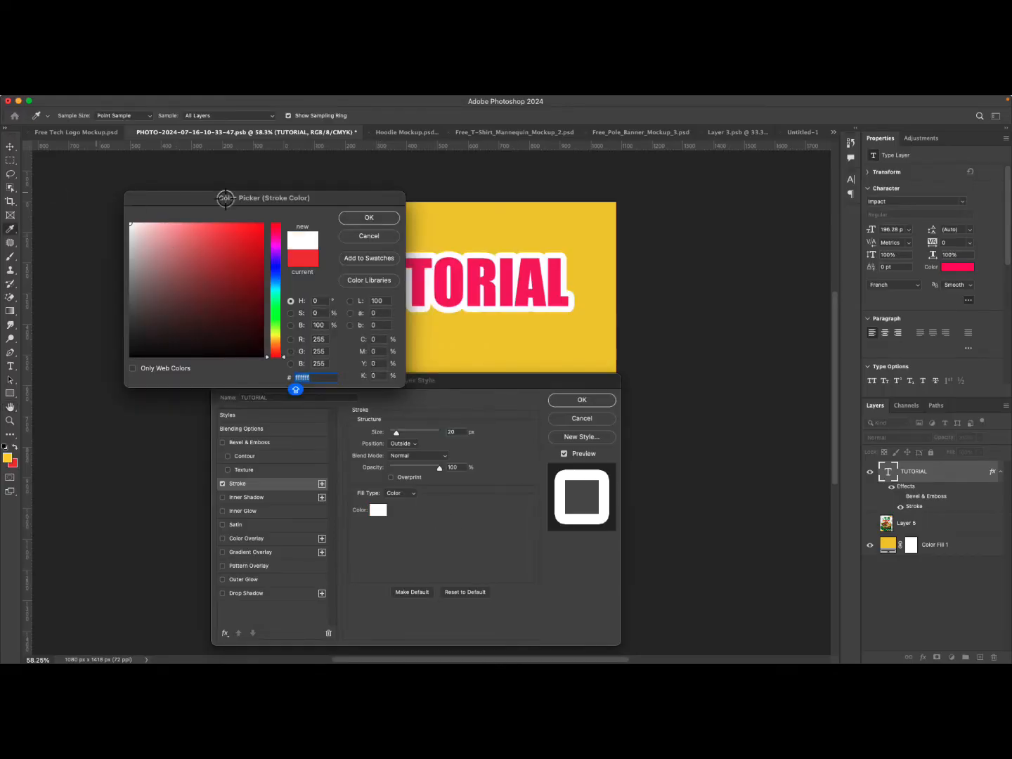
{"action": "left_click", "coordinate": [362, 220]}
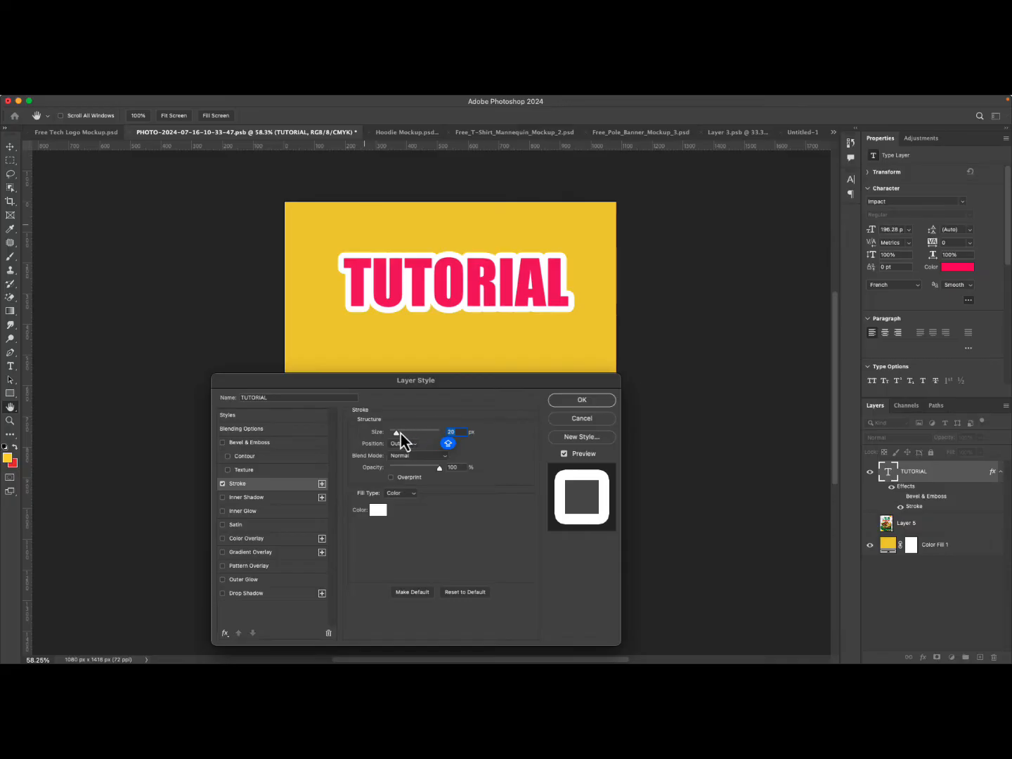
Set the stroke size to 18 px.
{"action": "mouse_move", "coordinate": [400, 433]}
{"action": "left_mouse_down"}
{"action": "mouse_move", "coordinate": [430, 438]}
{"action": "mouse_move", "coordinate": [383, 438]}
{"action": "mouse_move", "coordinate": [396, 439]}
{"action": "left_mouse_up"}
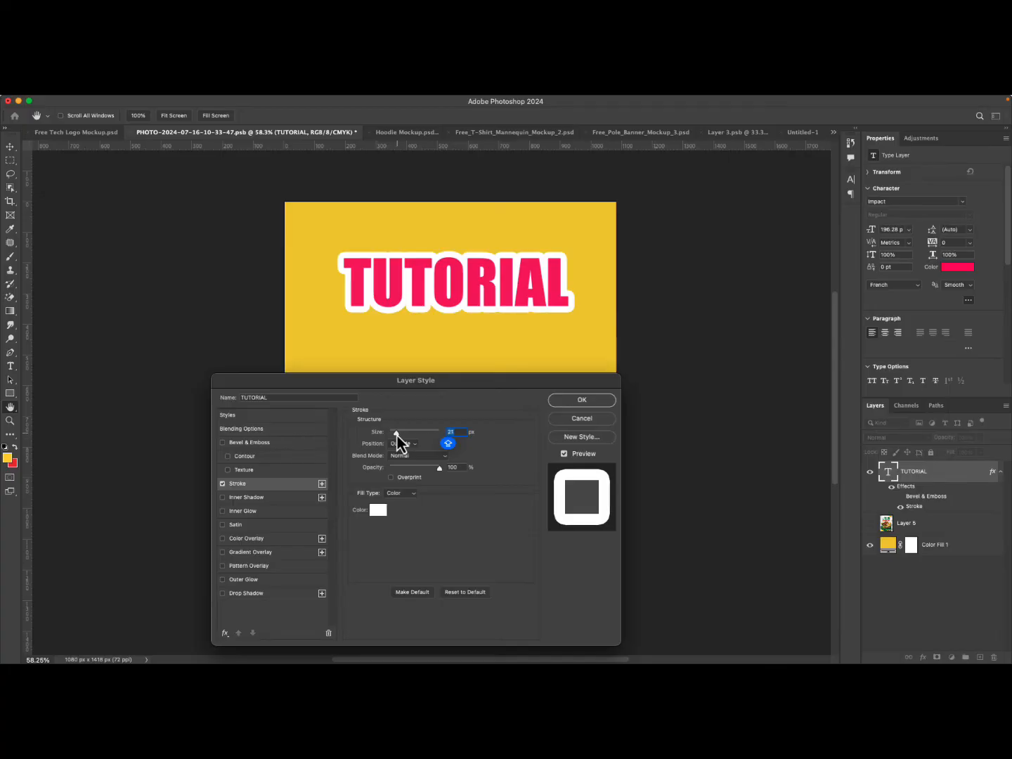
{"action": "key", "text": "Down"}
{"action": "key", "text": "Down"}
{"action": "key", "text": "Down"}
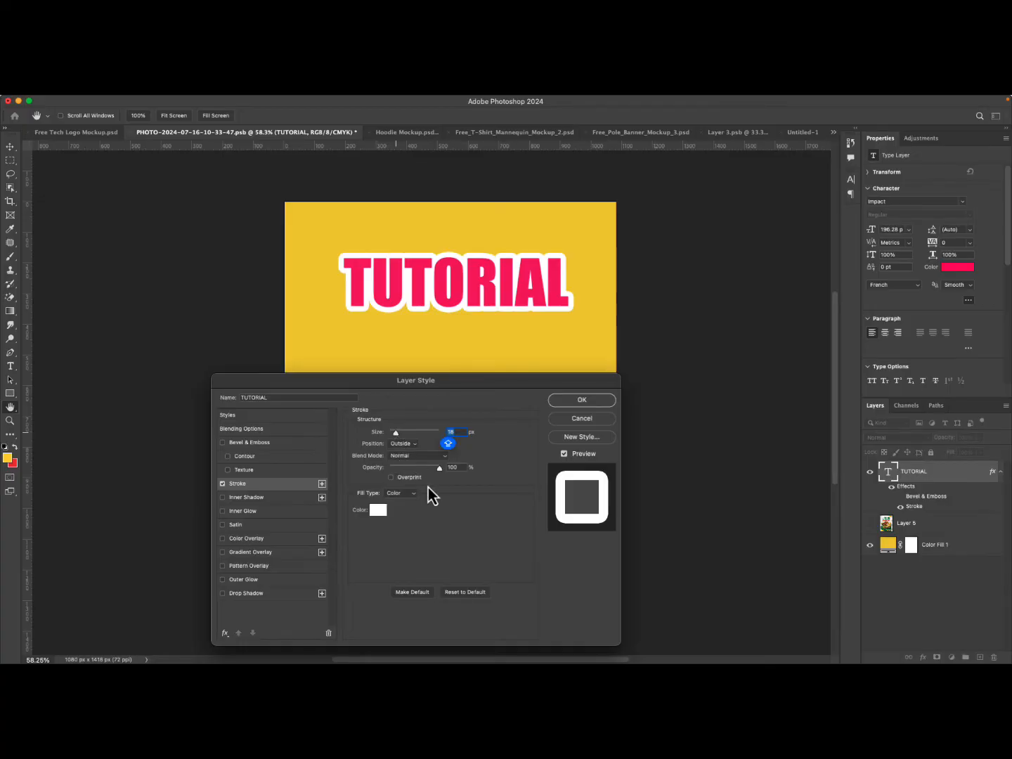
Try the Inside and Center stroke positions before returning to Outside.
{"action": "left_click", "coordinate": [408, 445]}
{"action": "left_click", "coordinate": [405, 459]}
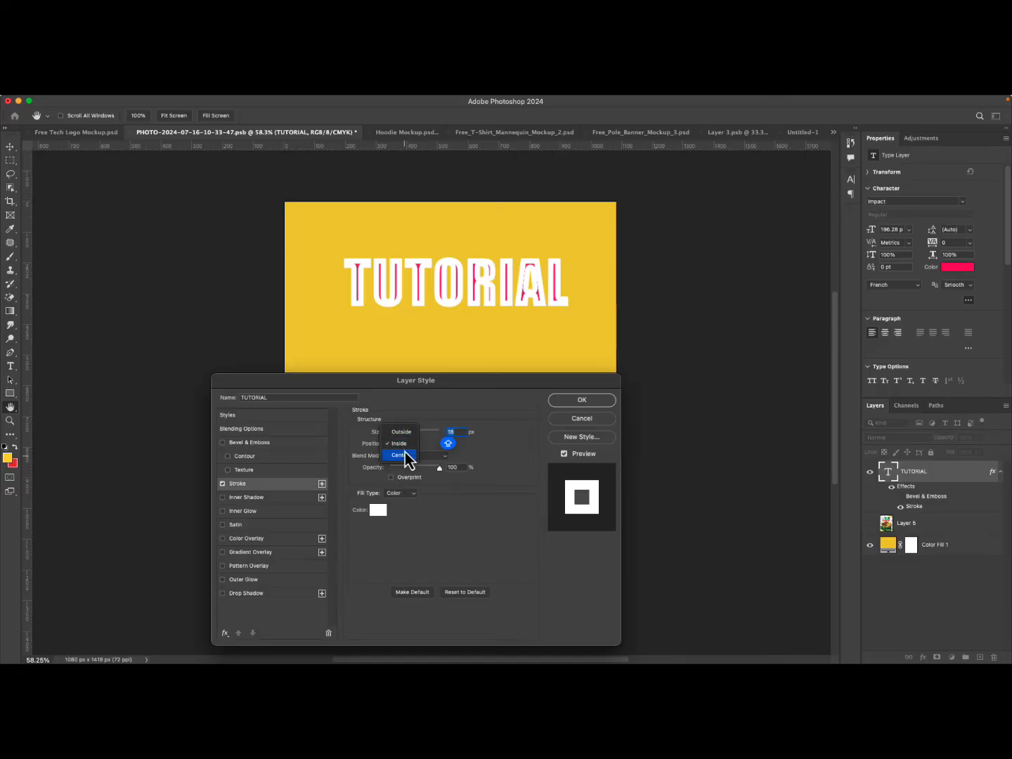
{"action": "left_click", "coordinate": [405, 458]}
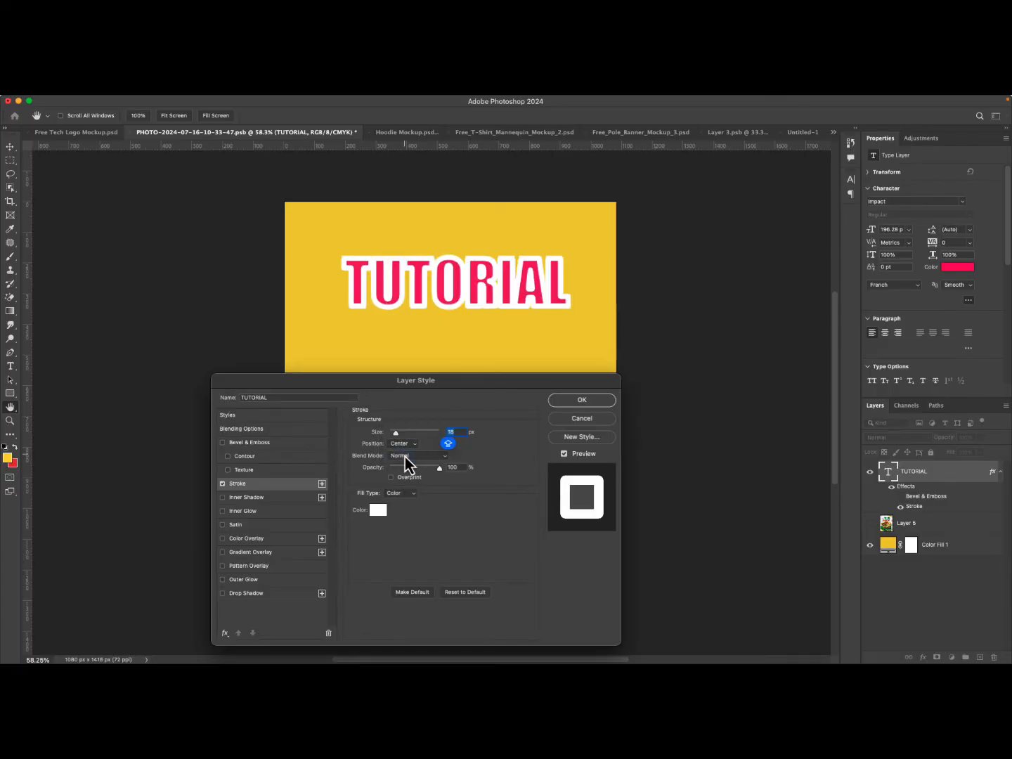
{"action": "left_click", "coordinate": [404, 443]}
{"action": "left_click", "coordinate": [407, 423]}
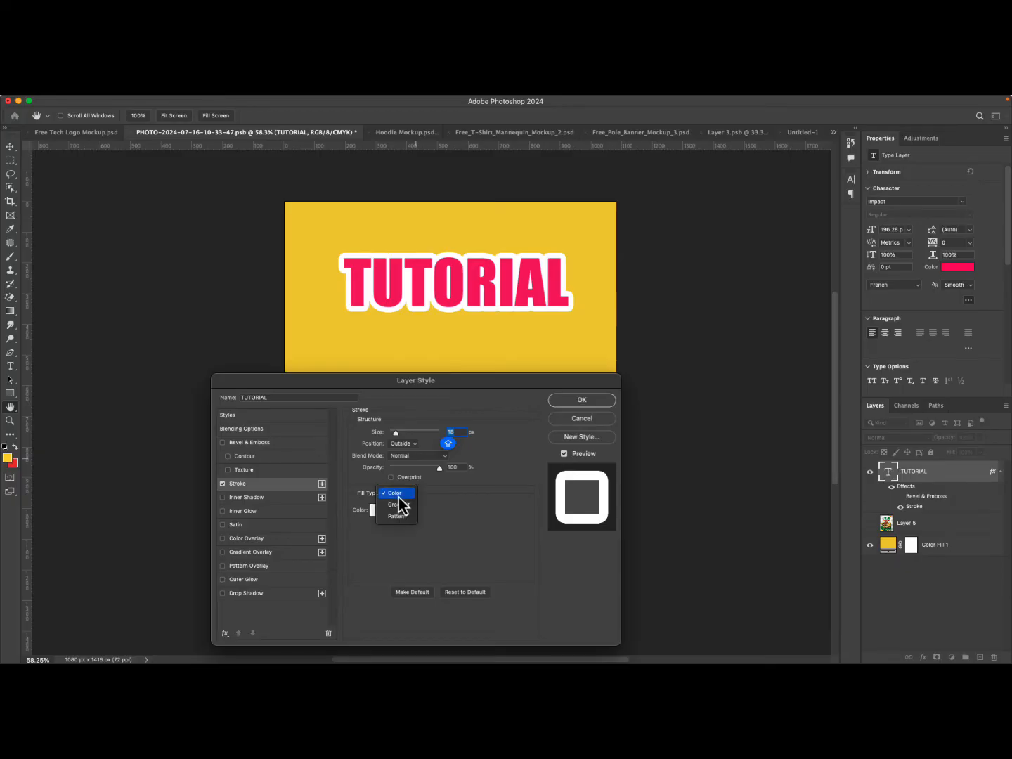
Try a gradient stroke fill, previewing several gradient presets.
{"action": "left_click", "coordinate": [398, 495]}
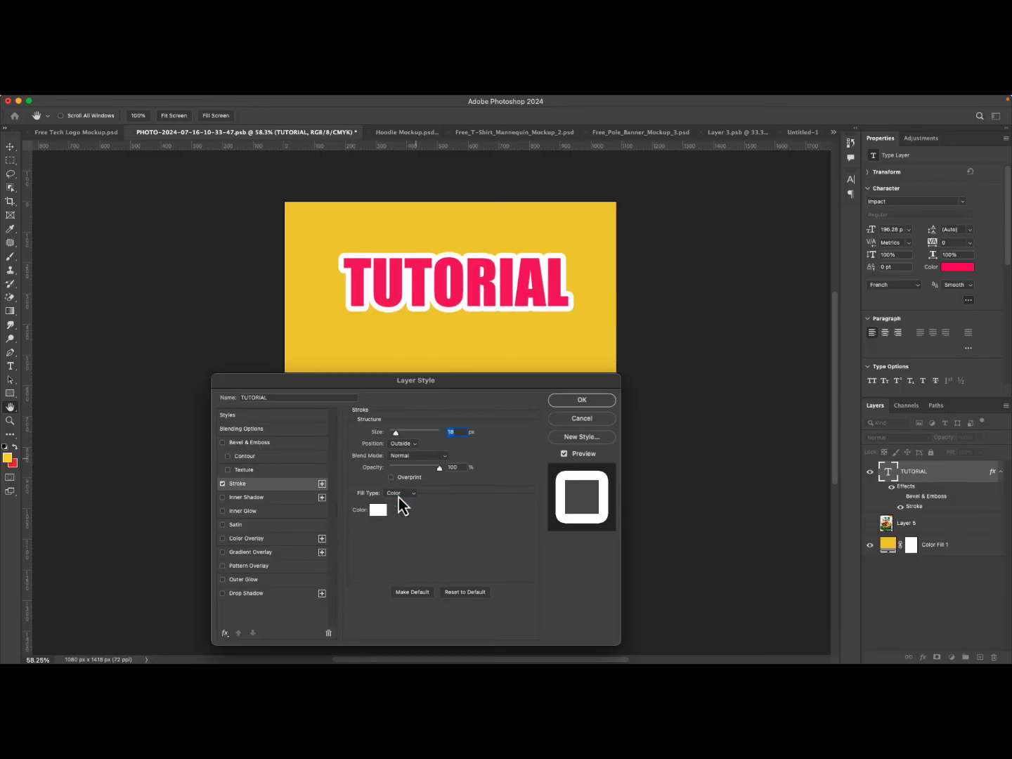
{"action": "left_click", "coordinate": [399, 494]}
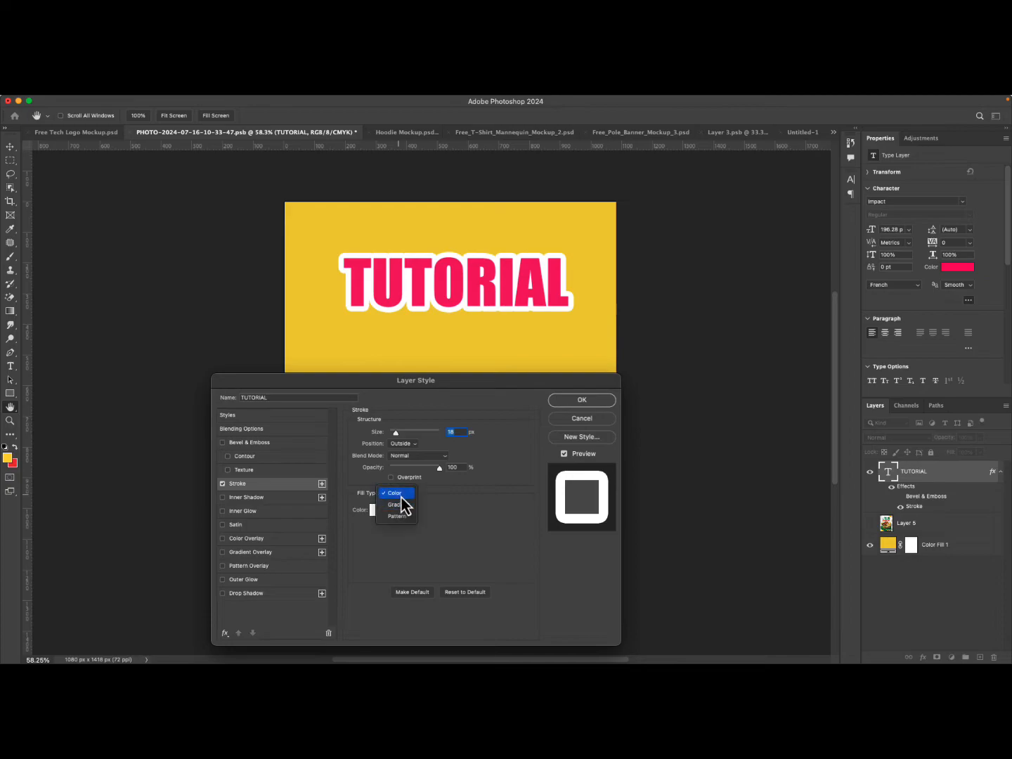
{"action": "left_click", "coordinate": [399, 504]}
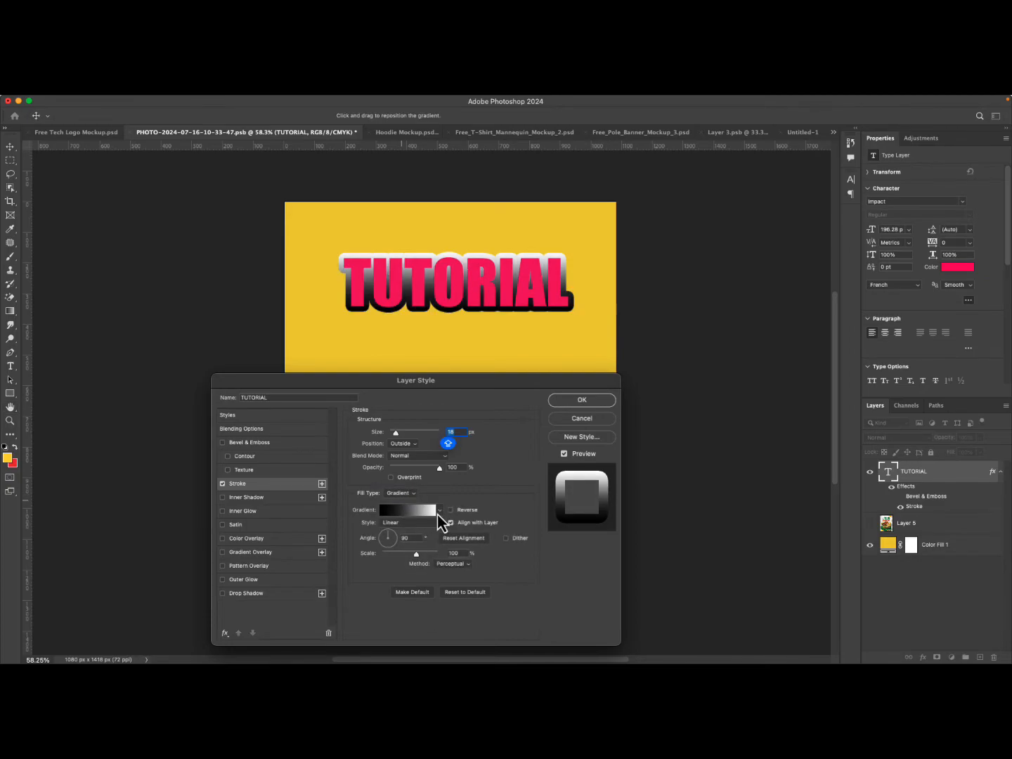
{"action": "left_click", "coordinate": [439, 511]}
{"action": "scroll", "coordinate": [402, 570], "scroll_direction": "down", "scroll_amount": 2}
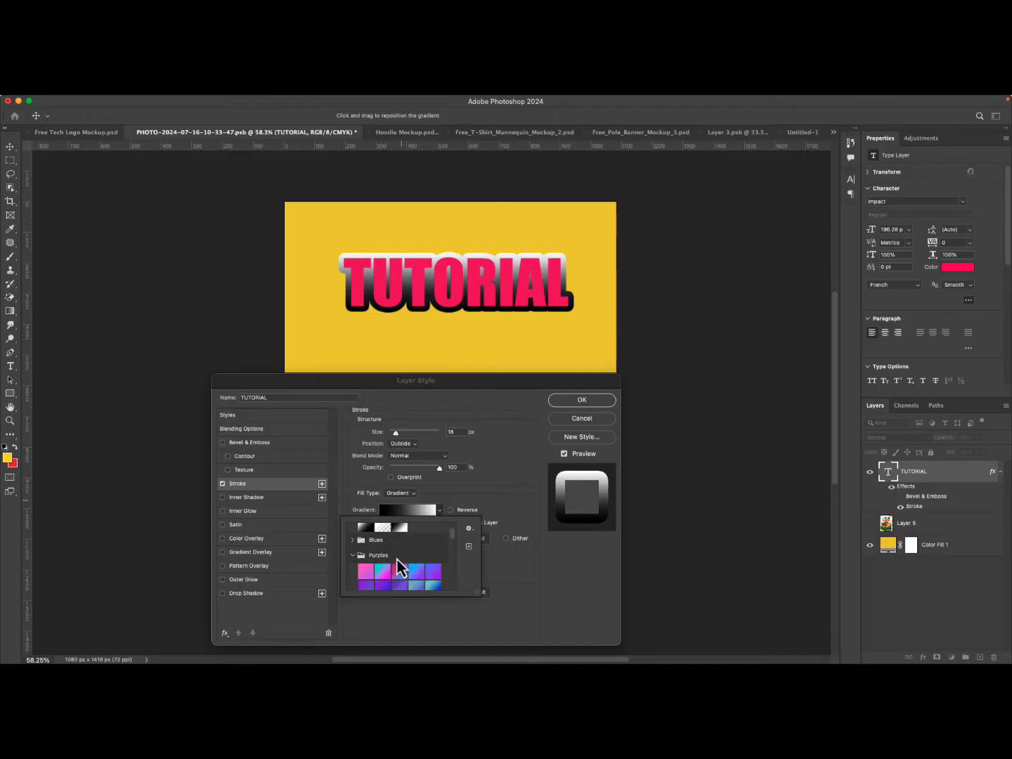
{"action": "scroll", "coordinate": [397, 564], "scroll_direction": "down", "scroll_amount": 5}
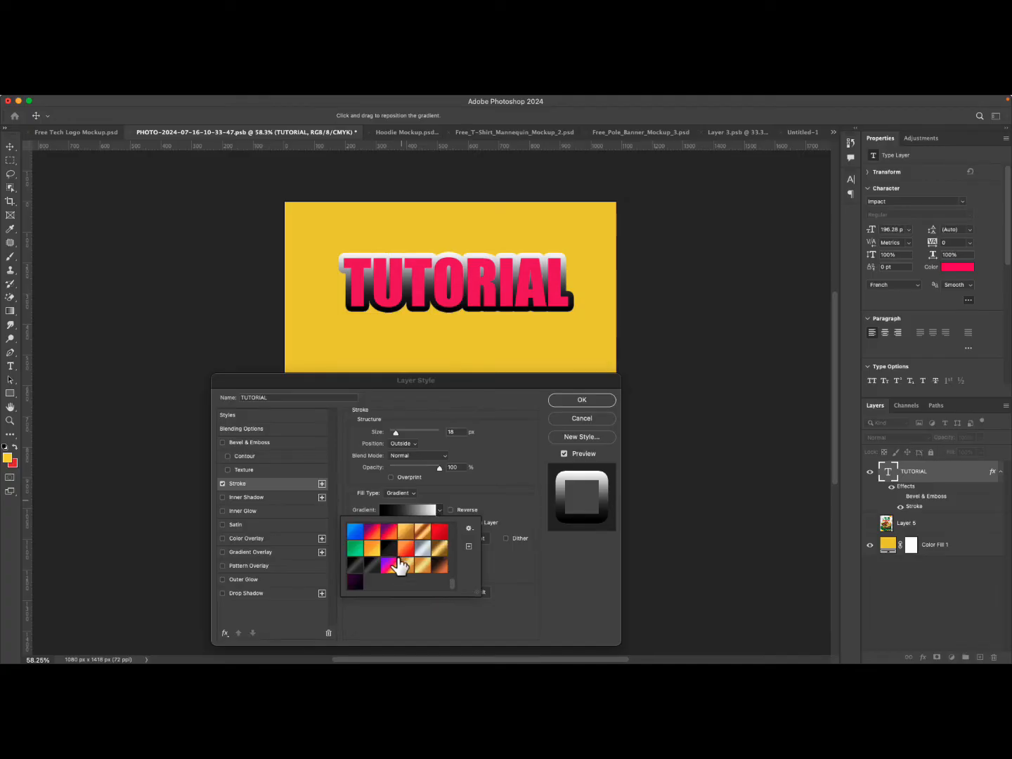
{"action": "left_click", "coordinate": [440, 564]}
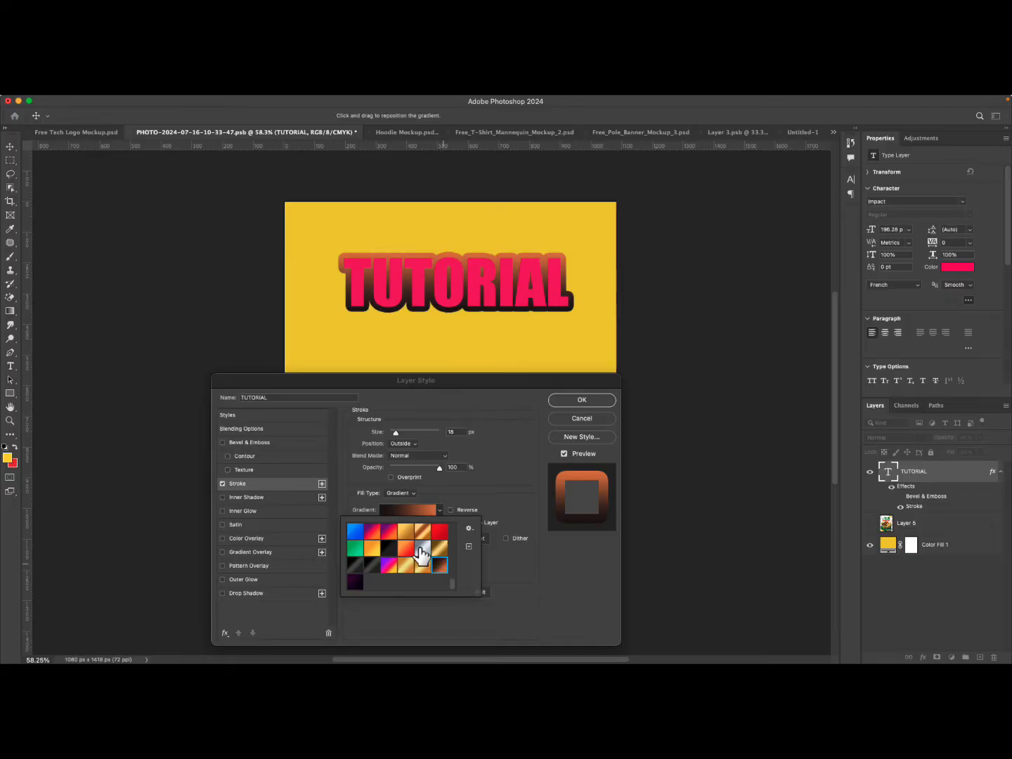
{"action": "left_click", "coordinate": [422, 547]}
{"action": "left_click", "coordinate": [406, 547]}
{"action": "left_click", "coordinate": [427, 534]}
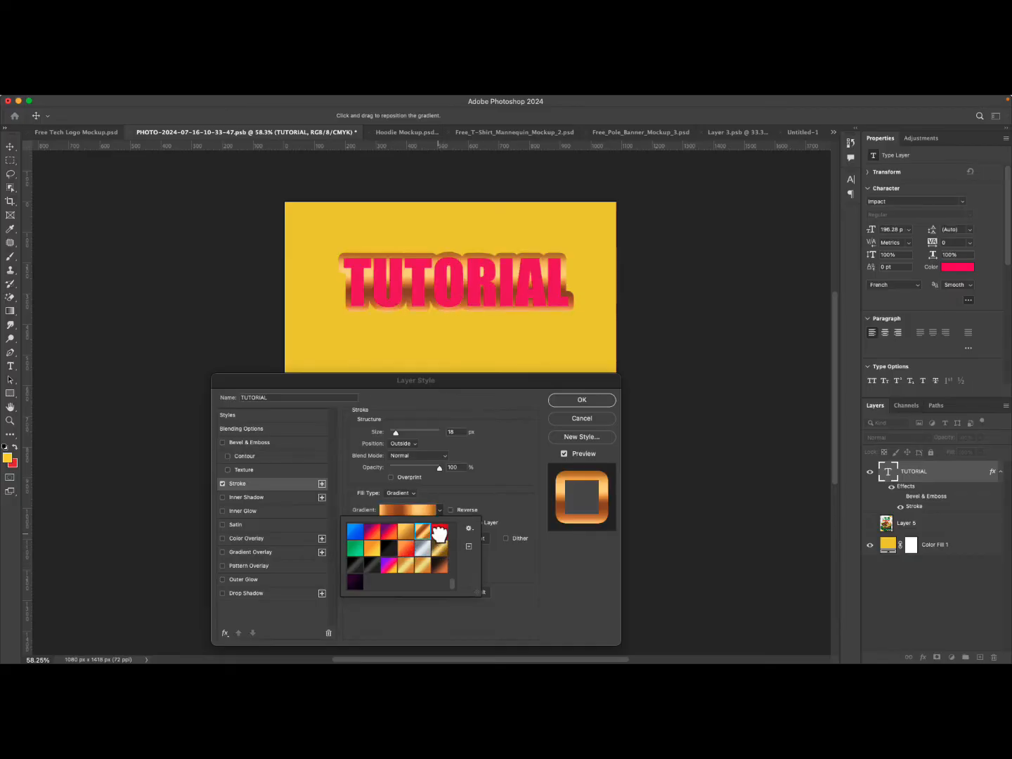
{"action": "left_click", "coordinate": [439, 531]}
{"action": "left_click", "coordinate": [358, 532]}
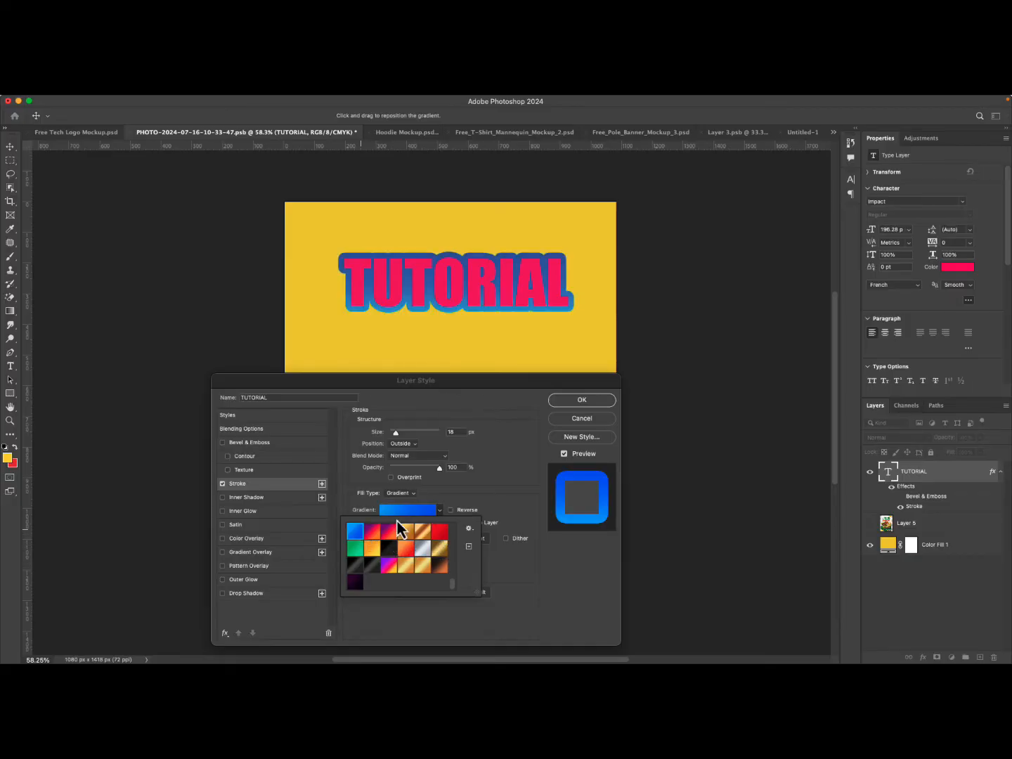
Switch the stroke fill type back to Color.
{"action": "left_click", "coordinate": [402, 499]}
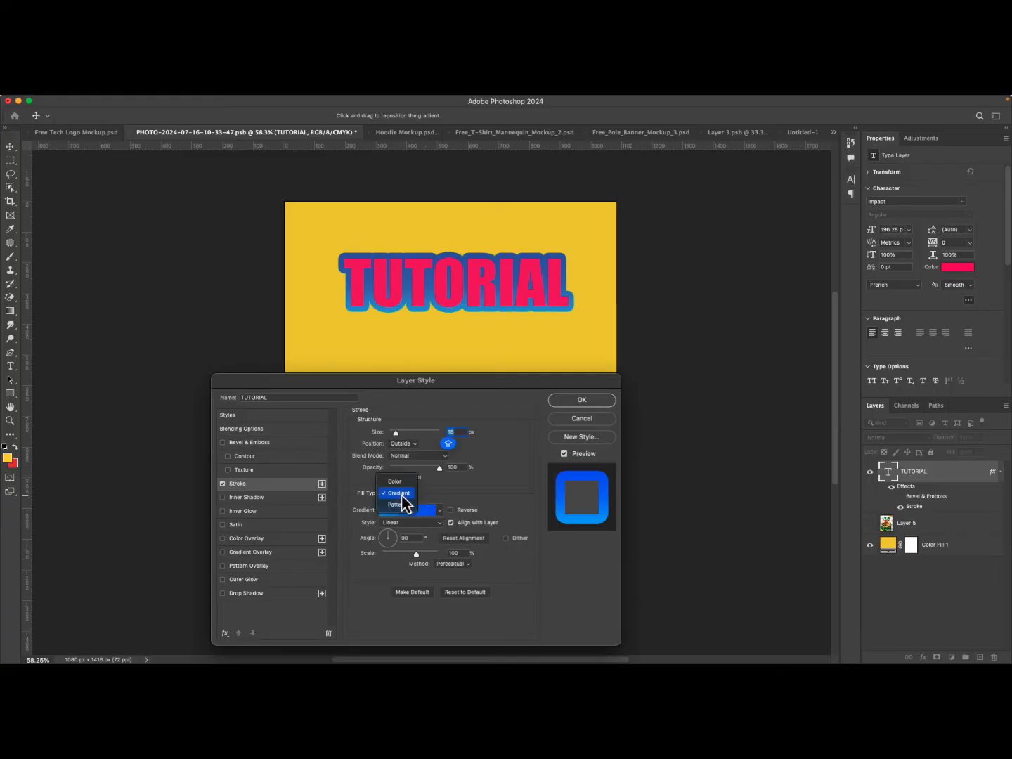
{"action": "left_click", "coordinate": [401, 496]}
{"action": "left_click", "coordinate": [396, 482]}
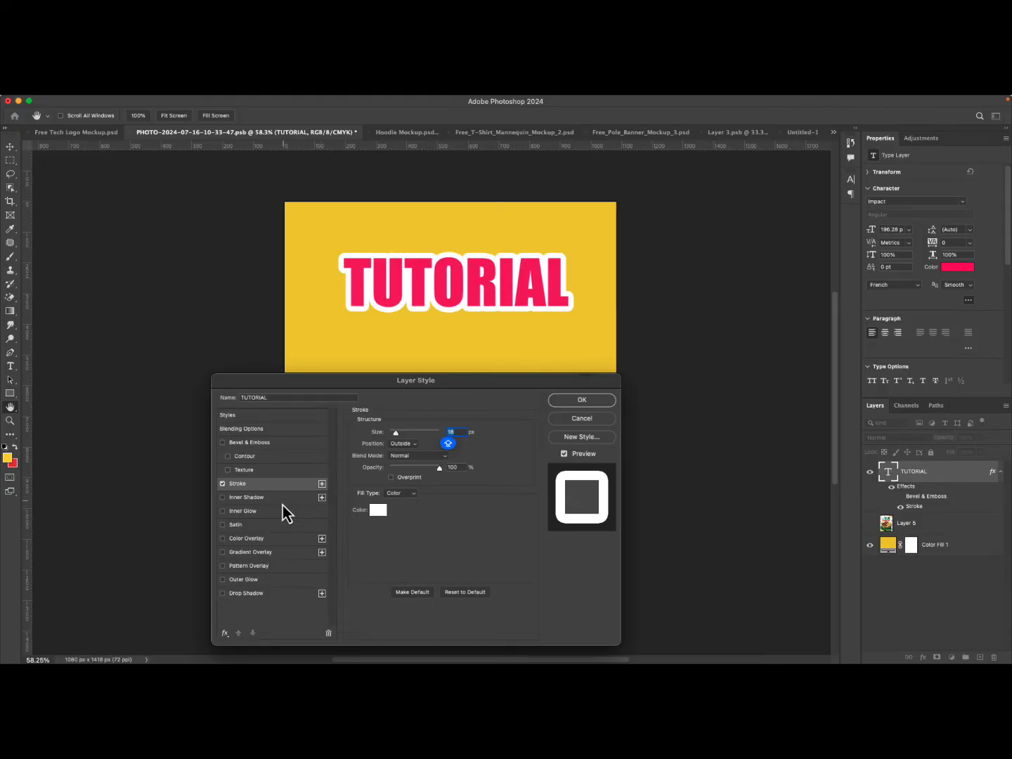
Add a Color Overlay effect to the TUTORIAL text and set its color to red.
{"action": "left_click", "coordinate": [264, 543]}
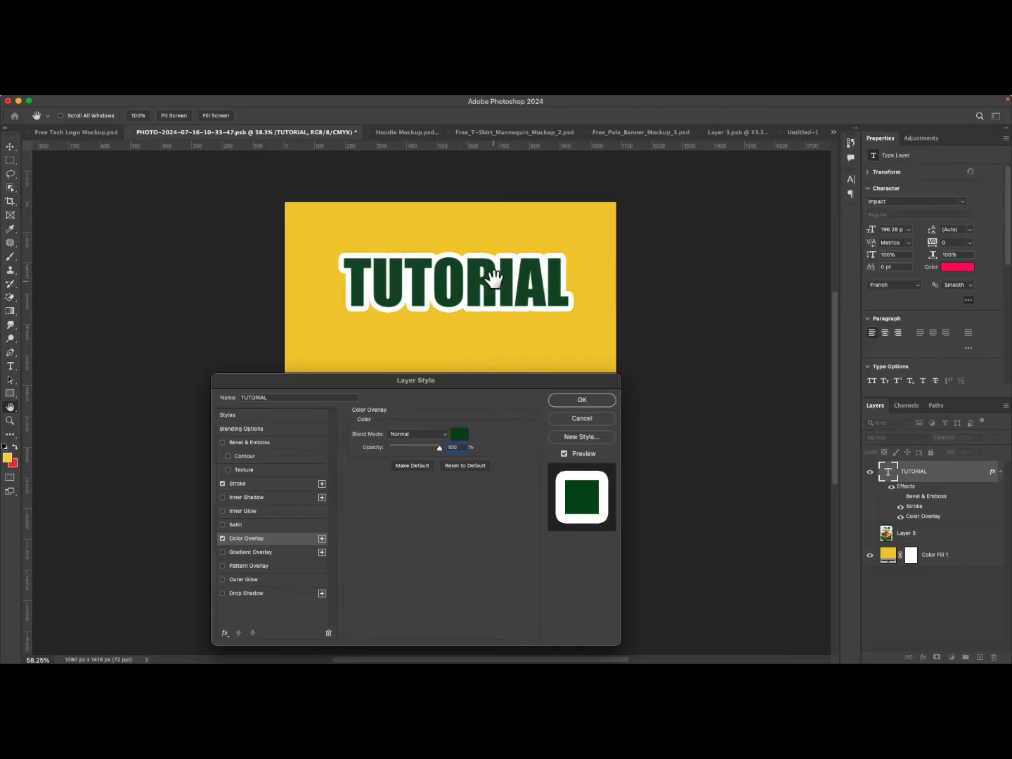
{"action": "left_click", "coordinate": [460, 436]}
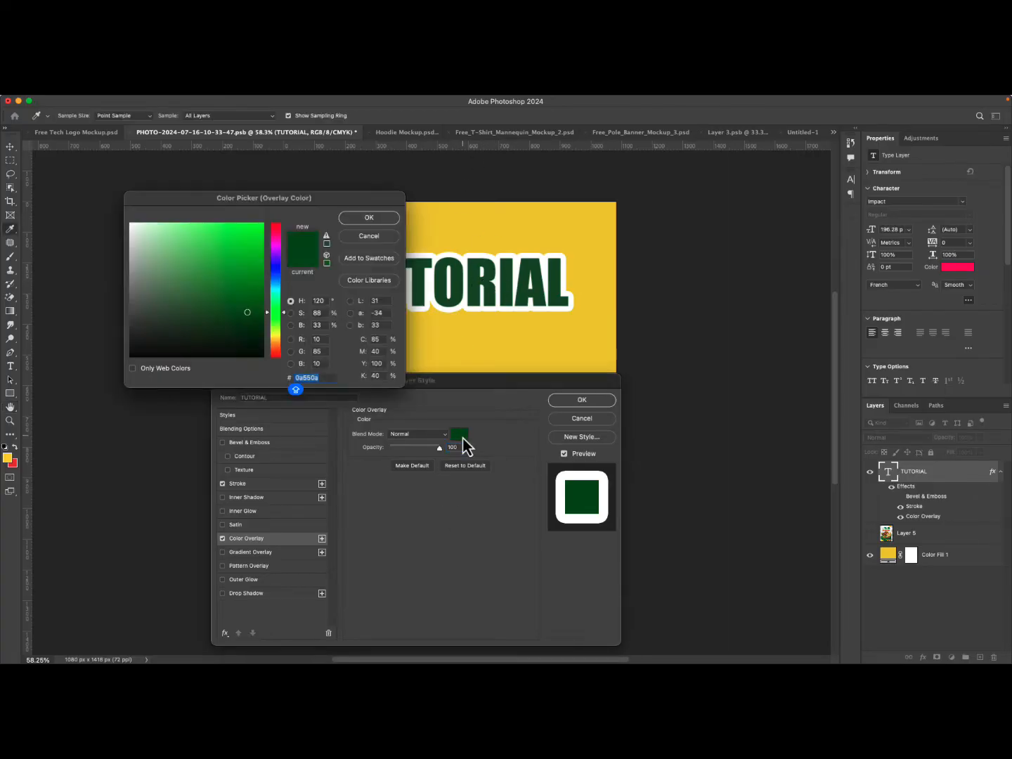
{"action": "left_click", "coordinate": [273, 353]}
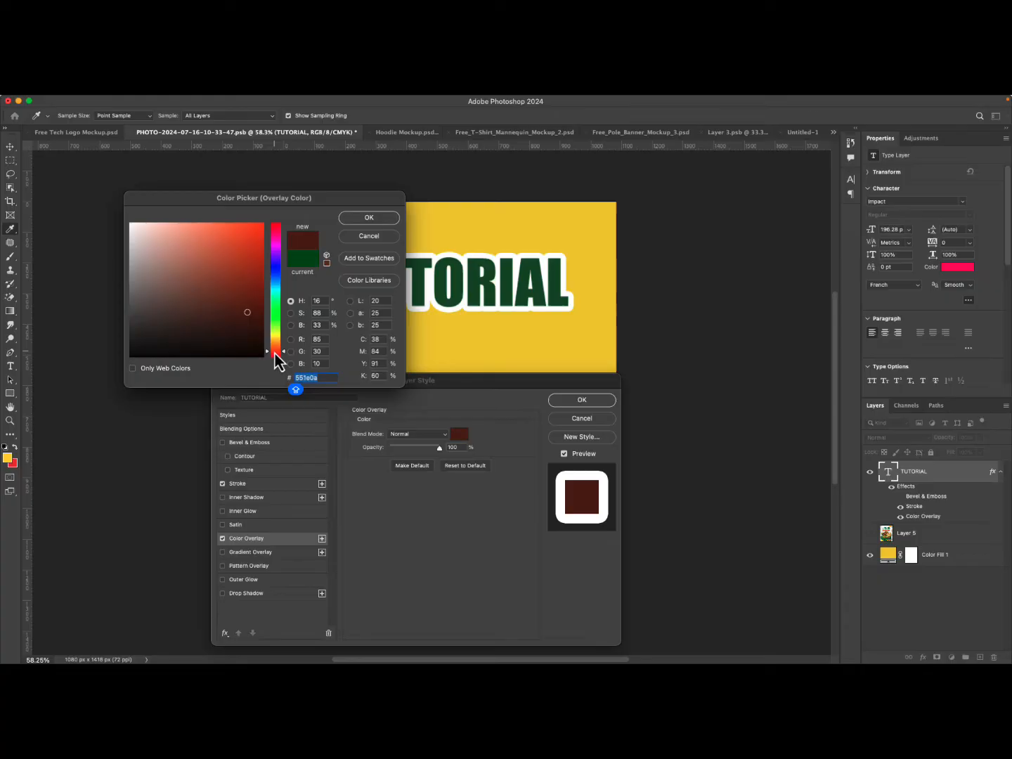
{"action": "left_click", "coordinate": [254, 234]}
{"action": "left_click", "coordinate": [363, 219]}
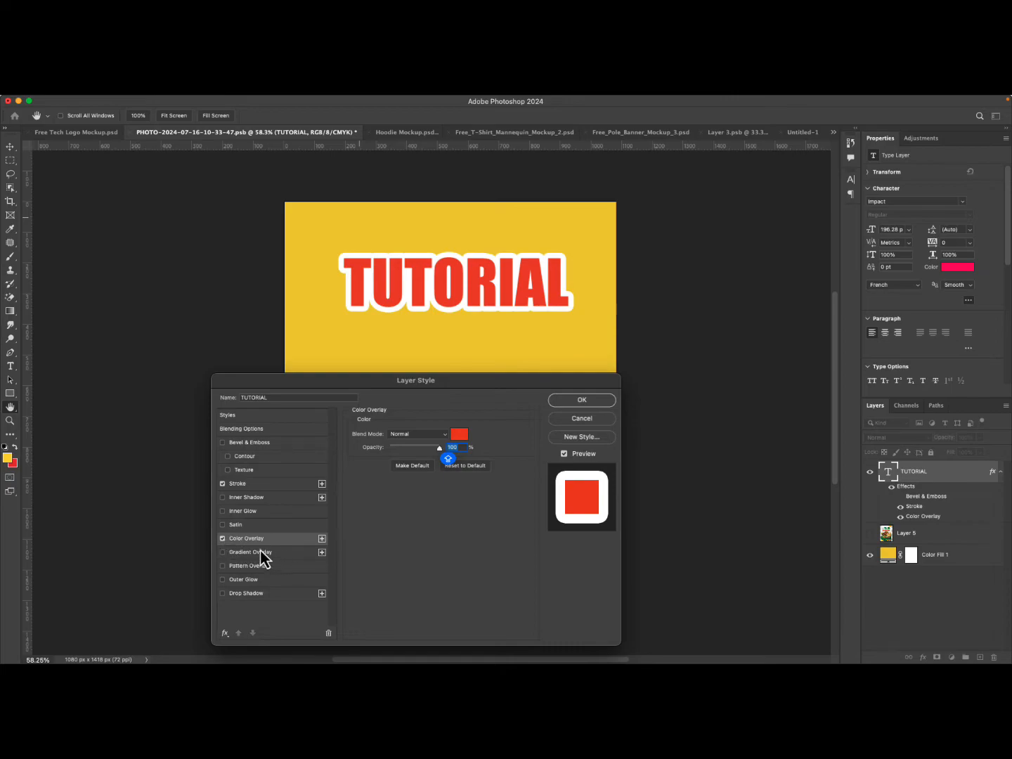
Replace the Color Overlay on the TUTORIAL text with a Gradient Overlay effect.
{"action": "left_click", "coordinate": [224, 552]}
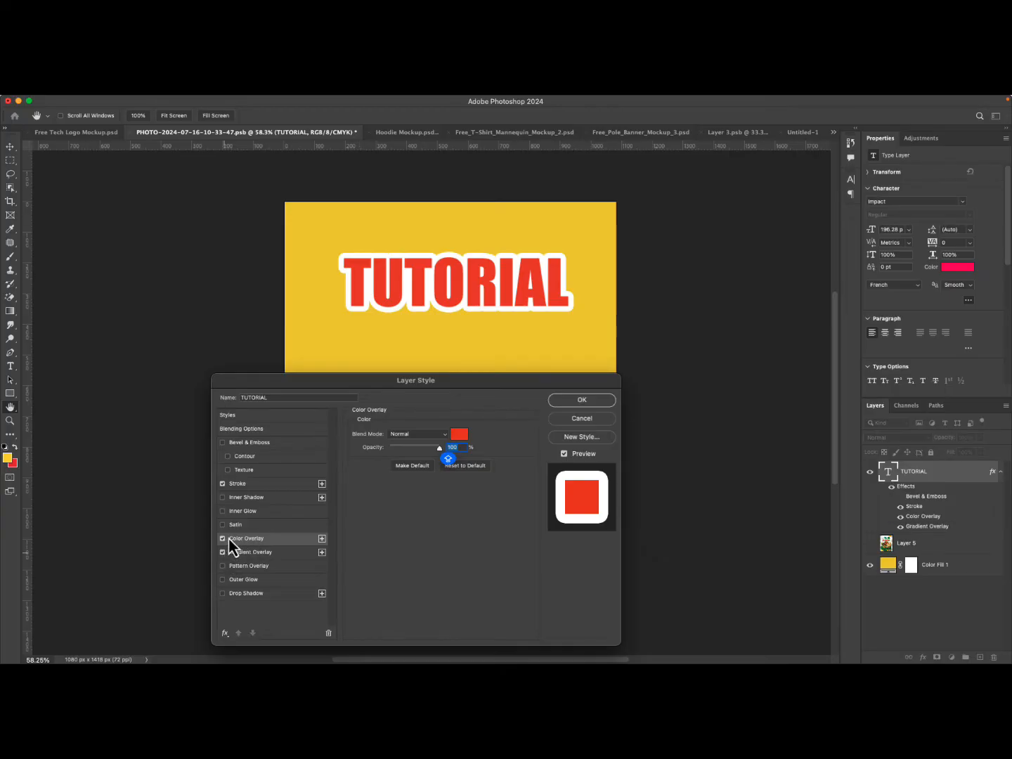
{"action": "left_click", "coordinate": [222, 540]}
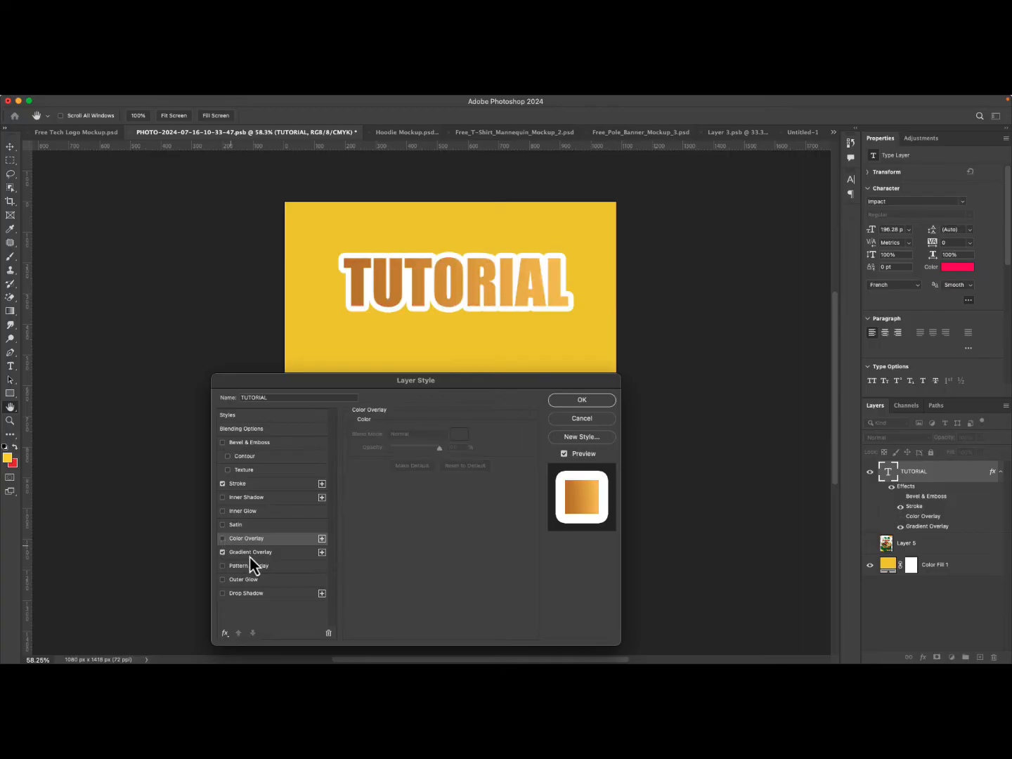
{"action": "left_click", "coordinate": [254, 556]}
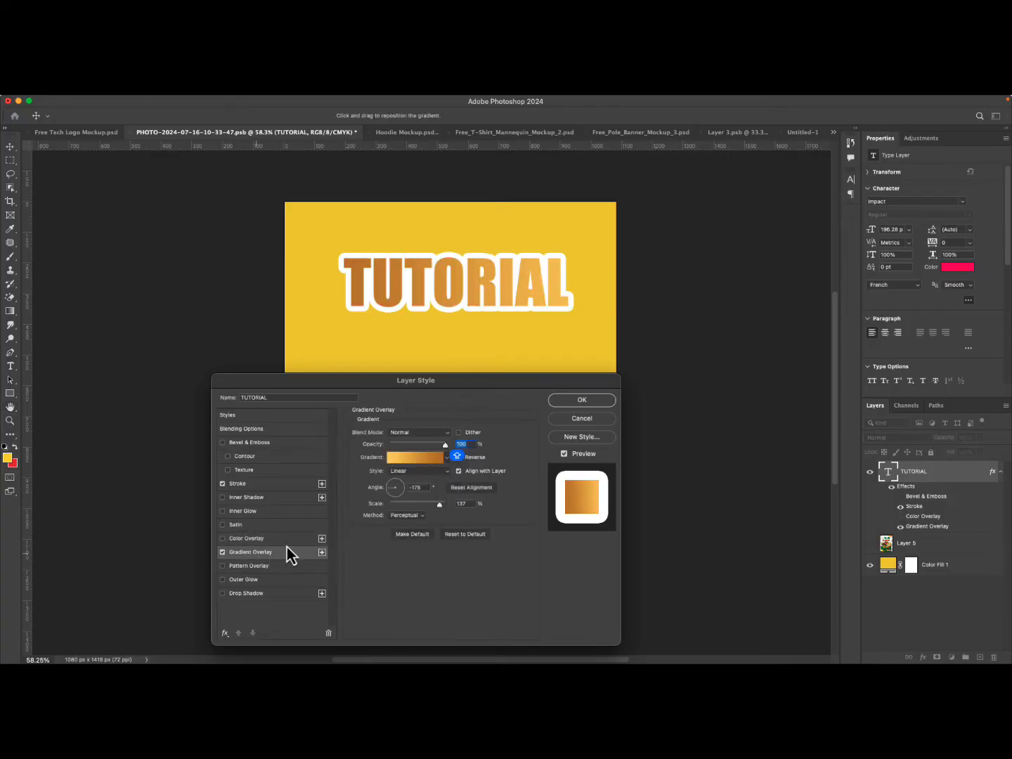
Preview several gradient presets for the overlay and settle on the red gradient preset.
{"action": "left_click", "coordinate": [449, 460]}
{"action": "left_click", "coordinate": [447, 513]}
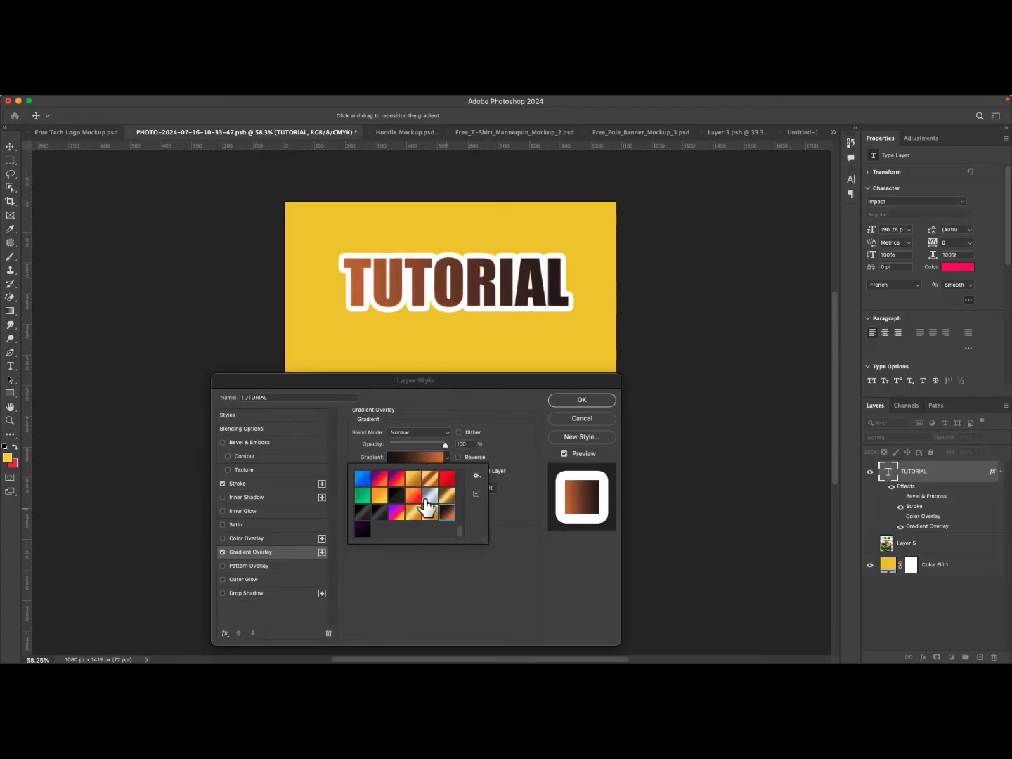
{"action": "left_click", "coordinate": [430, 478]}
{"action": "left_click", "coordinate": [447, 479]}
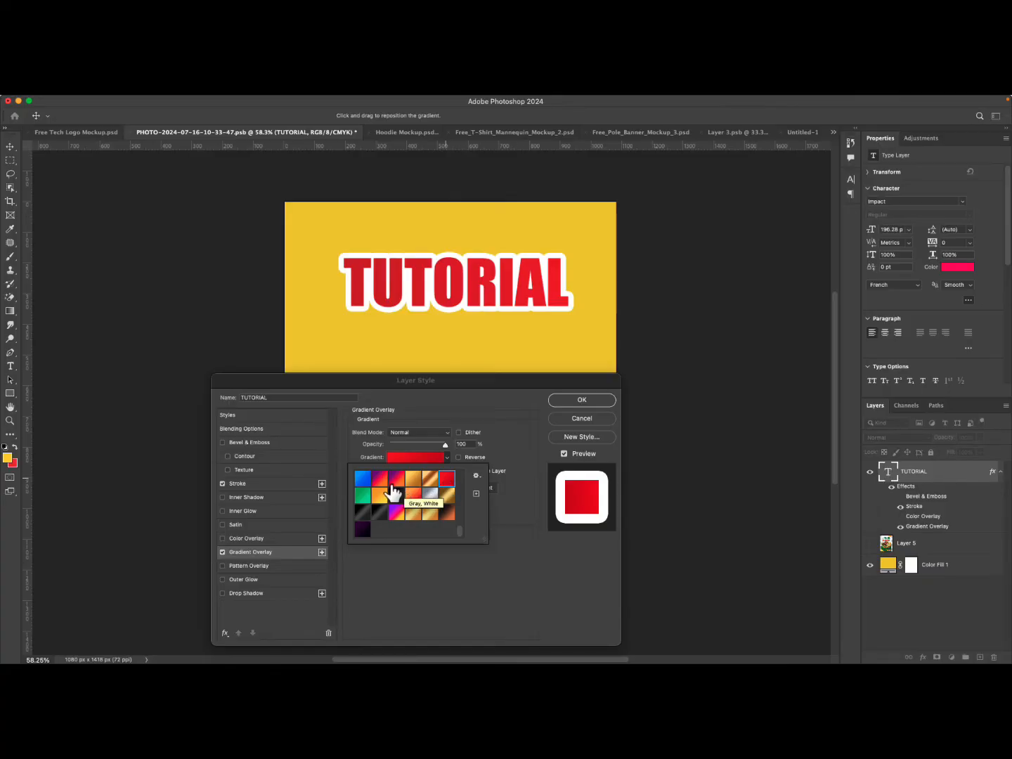
{"action": "left_click", "coordinate": [364, 497]}
{"action": "left_click", "coordinate": [364, 481]}
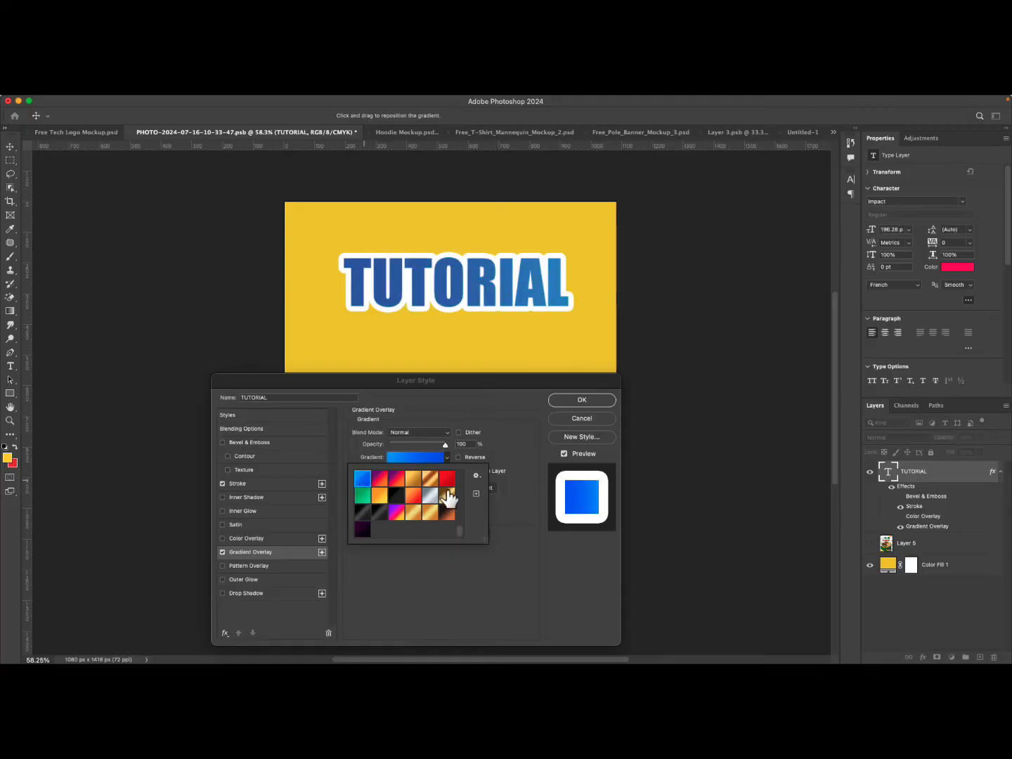
{"action": "scroll", "coordinate": [447, 499], "scroll_direction": "down", "scroll_amount": 5}
{"action": "scroll", "coordinate": [421, 491], "scroll_direction": "up", "scroll_amount": 5}
{"action": "left_click", "coordinate": [363, 529]}
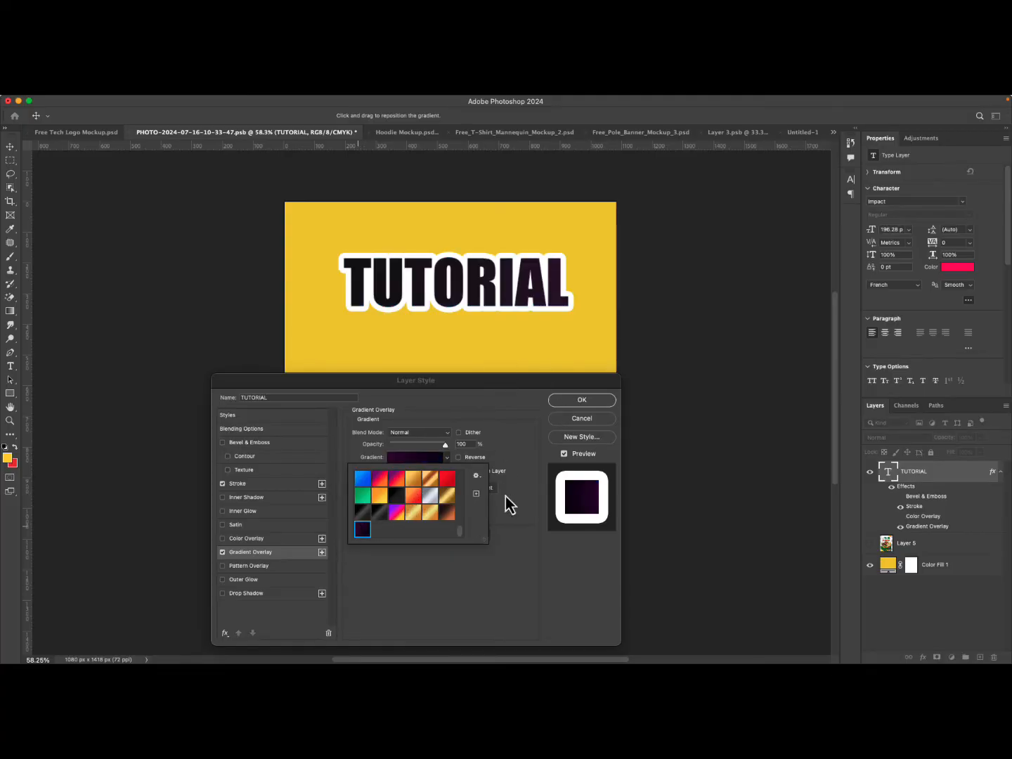
{"action": "left_click", "coordinate": [246, 550]}
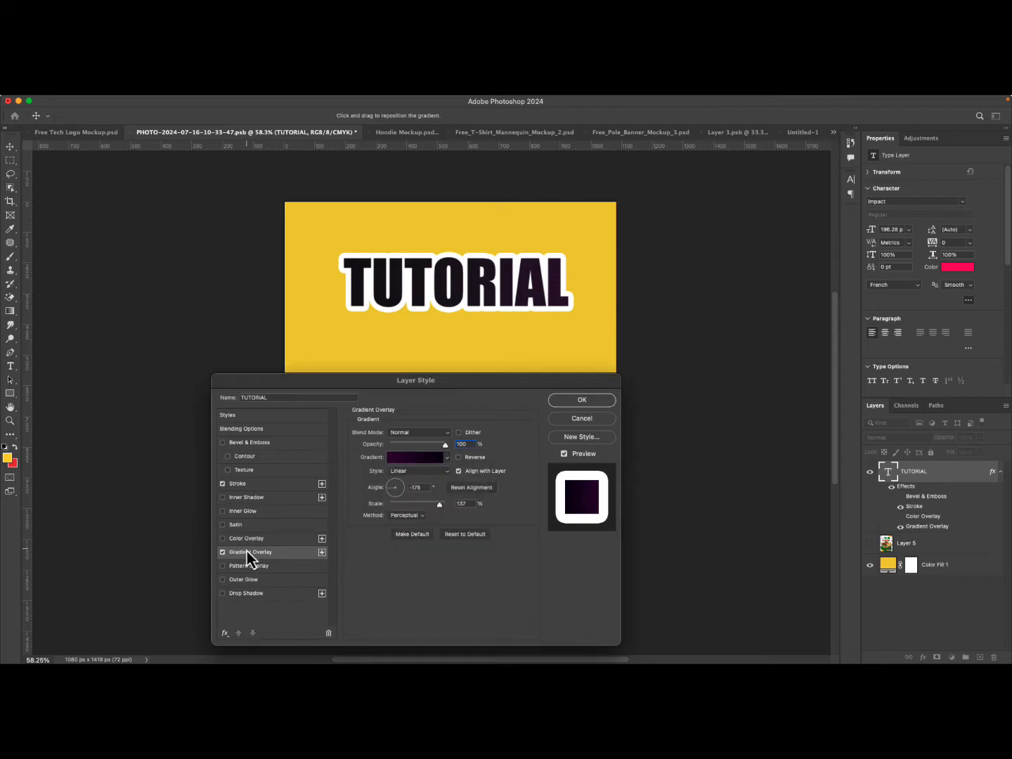
{"action": "left_click", "coordinate": [447, 458]}
{"action": "left_click", "coordinate": [447, 481]}
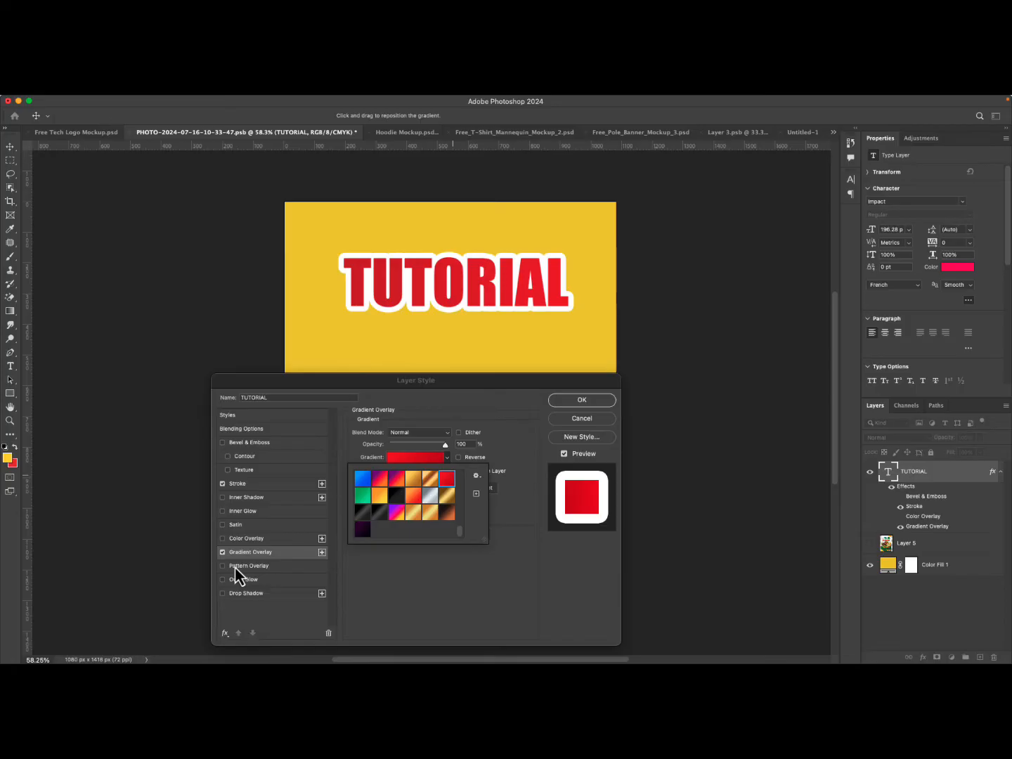
Add a Drop Shadow effect to the text and lower its opacity to 41%.
{"action": "left_click", "coordinate": [261, 596]}
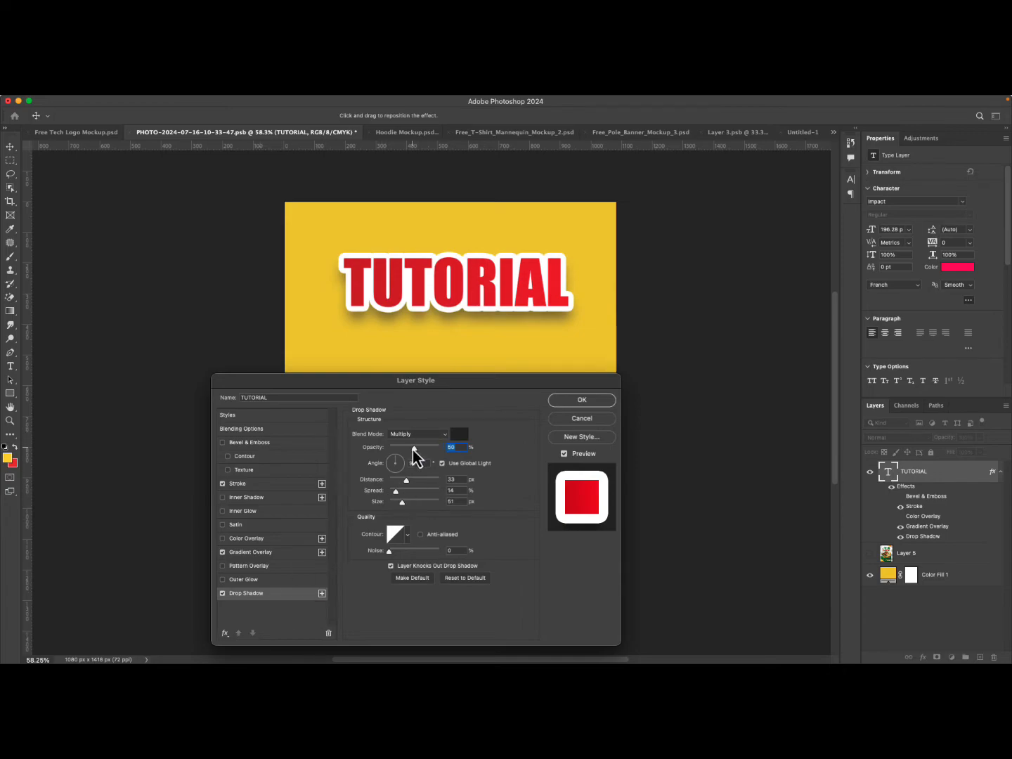
{"action": "mouse_move", "coordinate": [414, 450]}
{"action": "left_mouse_down"}
{"action": "mouse_move", "coordinate": [397, 453]}
{"action": "mouse_move", "coordinate": [410, 453]}
{"action": "left_mouse_up"}
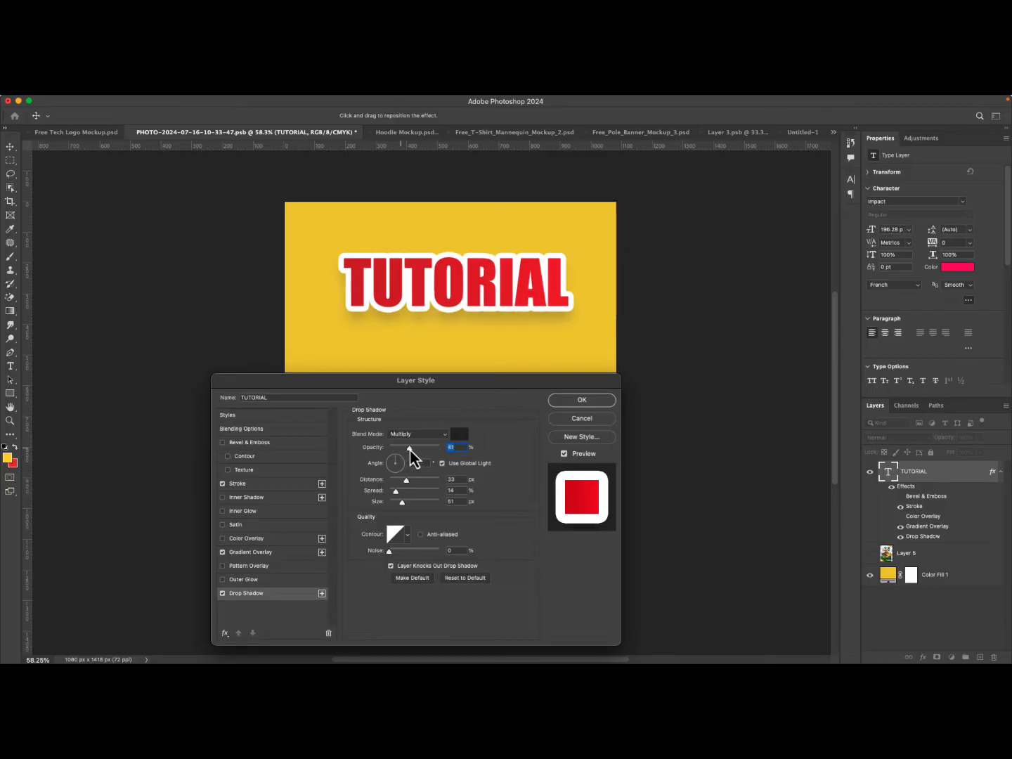
Try a red shadow color sampled from the text before returning to a dark #181818 shadow color.
{"action": "left_click", "coordinate": [458, 436]}
{"action": "left_click", "coordinate": [450, 301]}
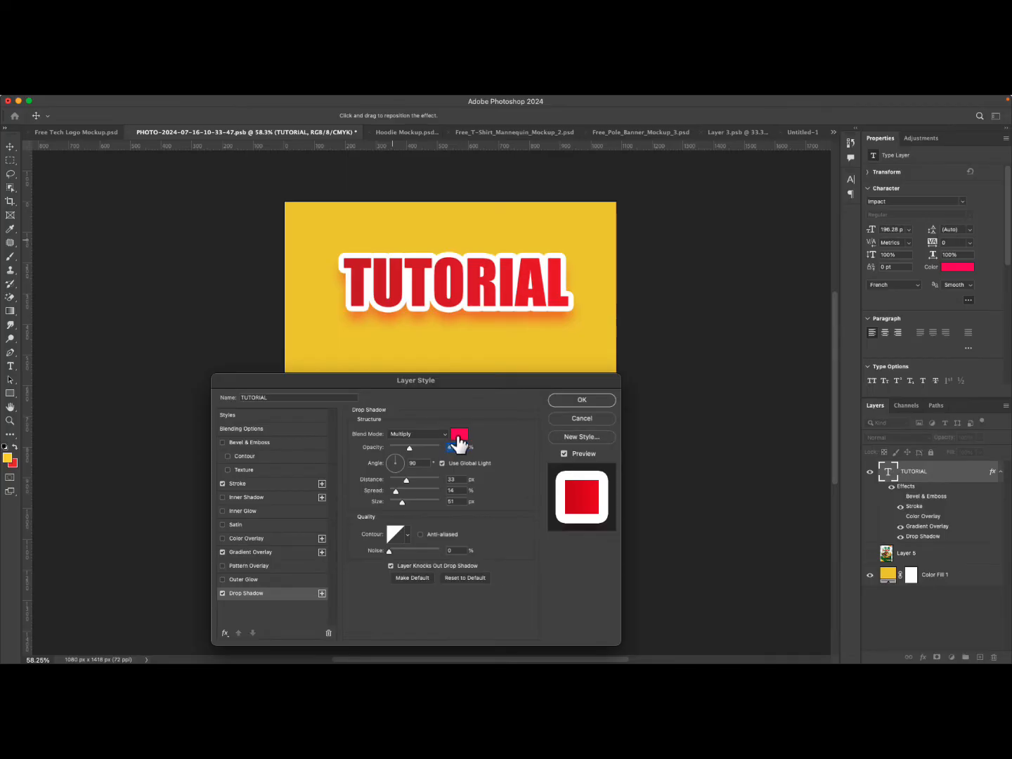
{"action": "left_click", "coordinate": [459, 442]}
{"action": "left_click_drag", "start_coordinate": [156, 346], "coordinate": [116, 346]}
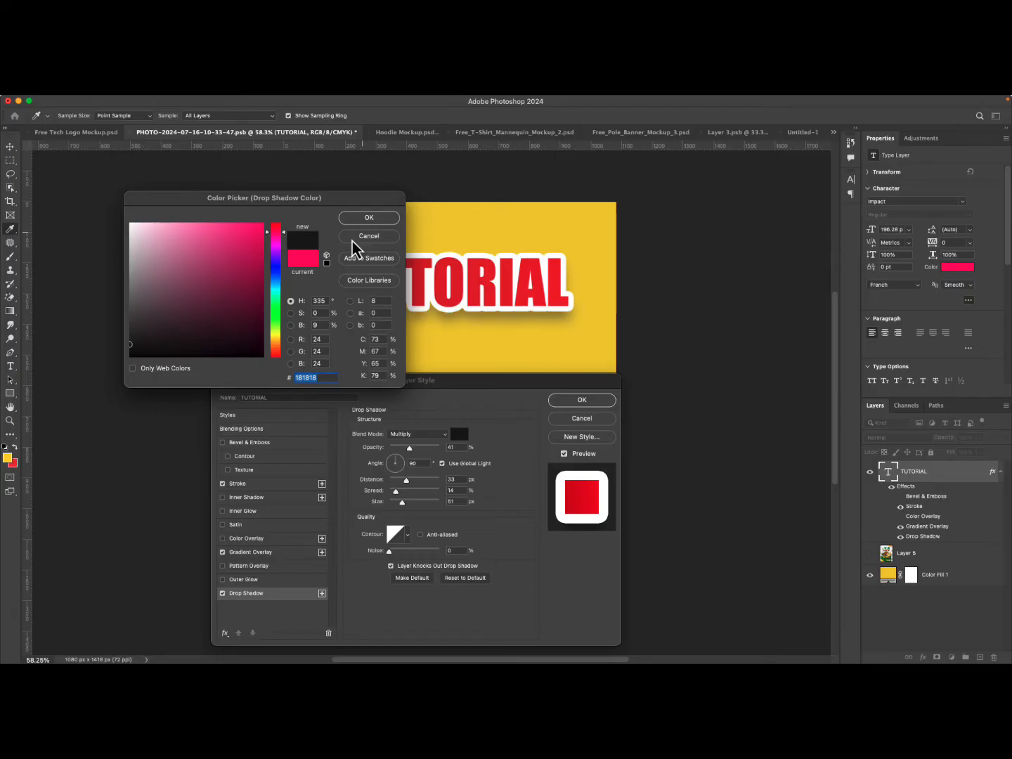
{"action": "left_click", "coordinate": [355, 222]}
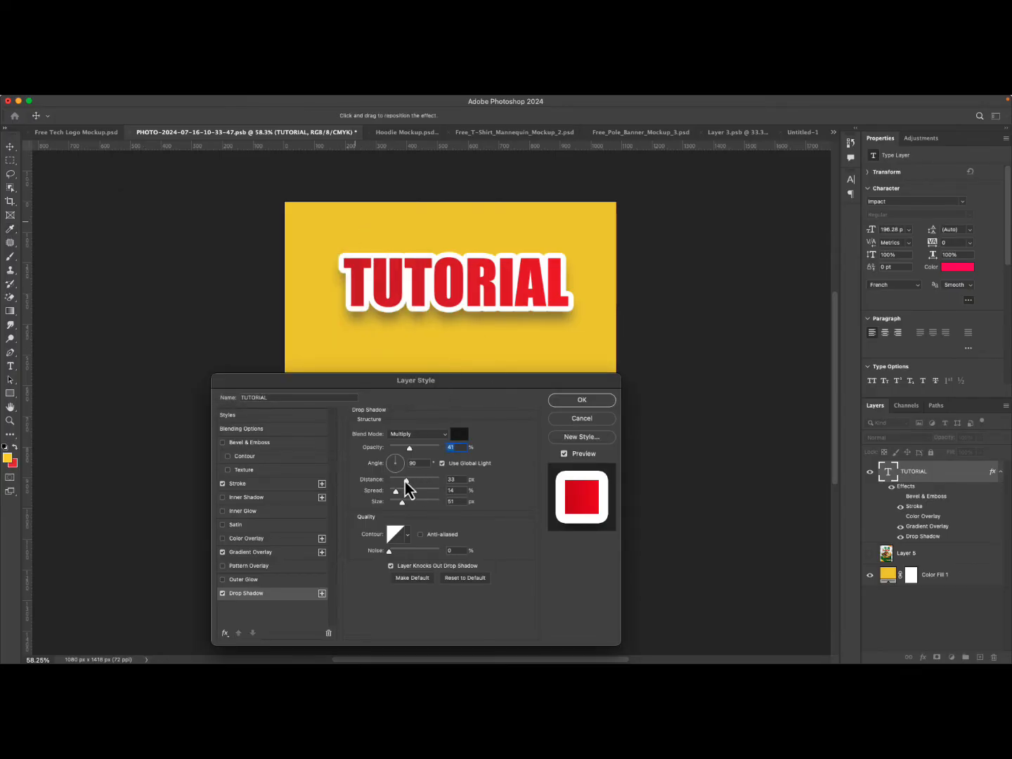
Set the drop shadow distance to 18 px and spread to 26%, and apply the layer style.
{"action": "mouse_move", "coordinate": [406, 481]}
{"action": "left_mouse_down"}
{"action": "mouse_move", "coordinate": [390, 483]}
{"action": "mouse_move", "coordinate": [445, 495]}
{"action": "mouse_move", "coordinate": [382, 495]}
{"action": "mouse_move", "coordinate": [514, 489]}
{"action": "mouse_move", "coordinate": [409, 497]}
{"action": "left_mouse_up"}
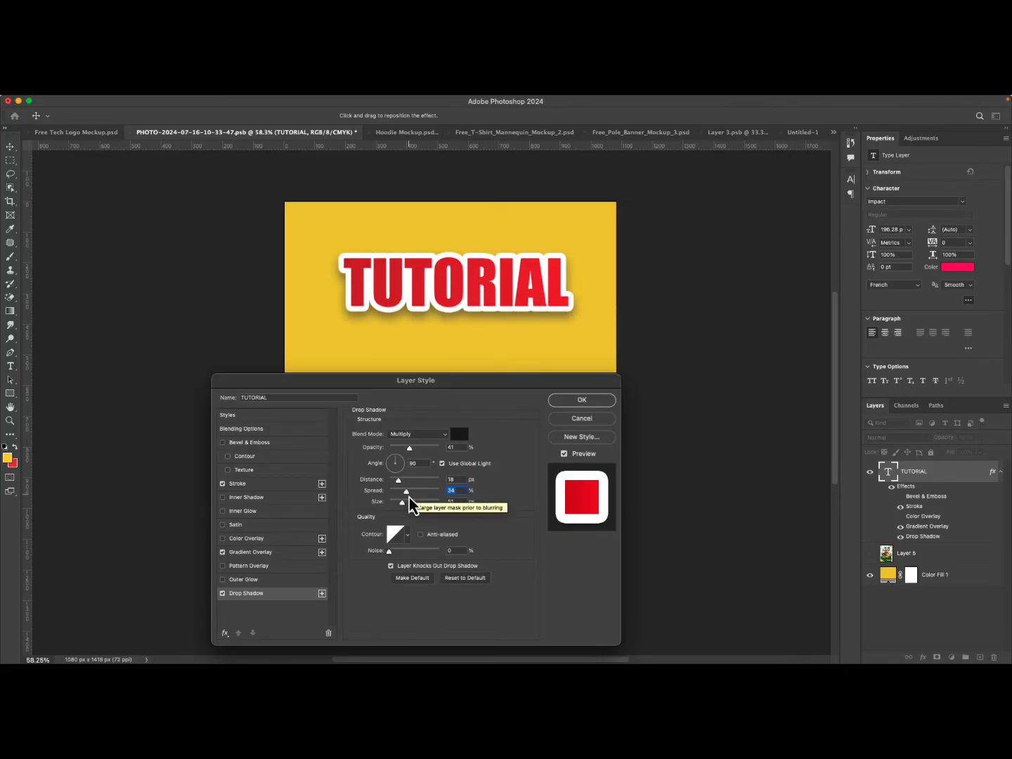
{"action": "left_click_drag", "start_coordinate": [409, 498], "coordinate": [404, 497]}
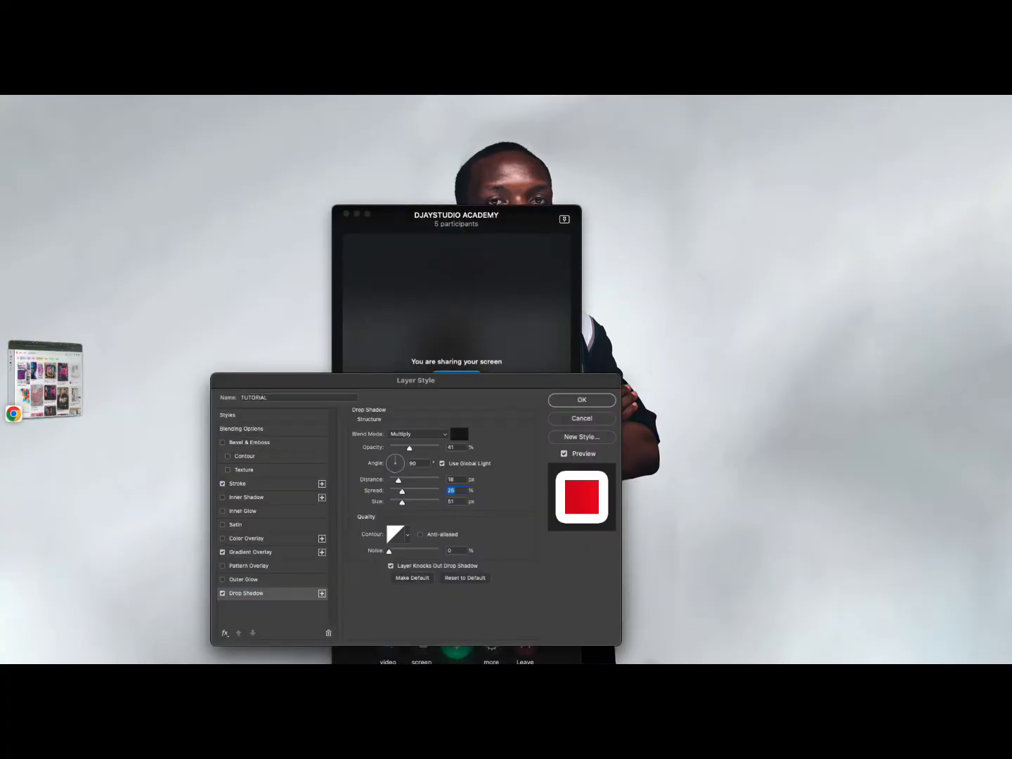
{"action": "mouse_move", "coordinate": [327, 634]}
{"action": "mouse_move", "coordinate": [388, 659]}
{"action": "key", "text": "super+Tab"}
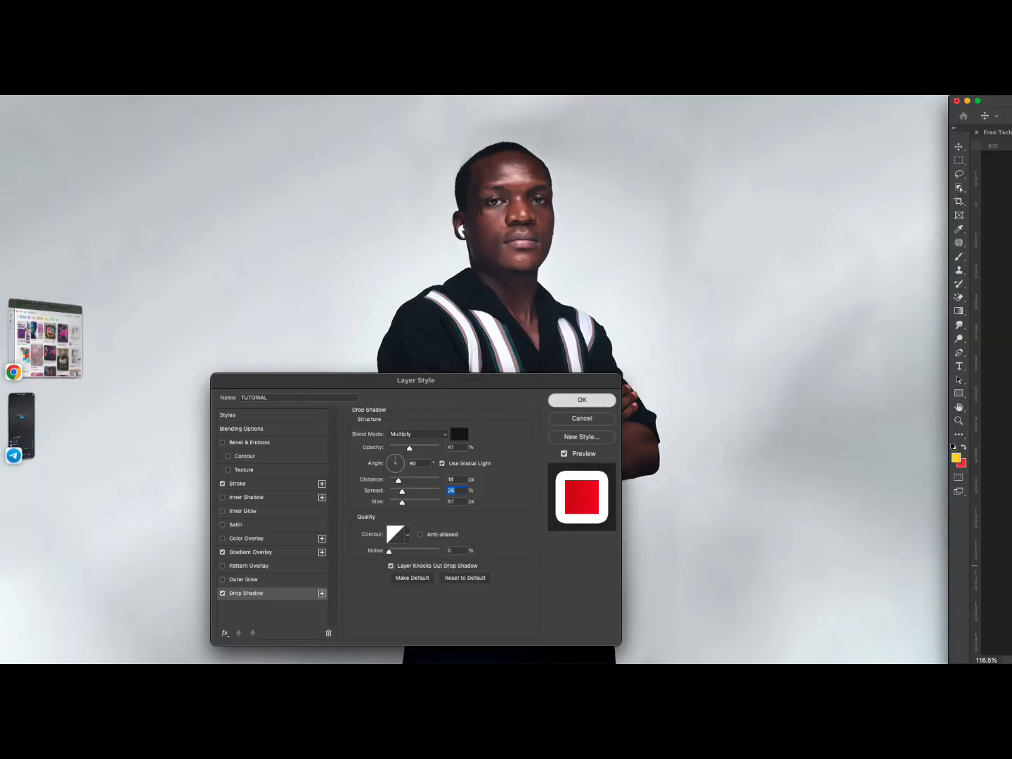
{"action": "key", "text": "Return"}
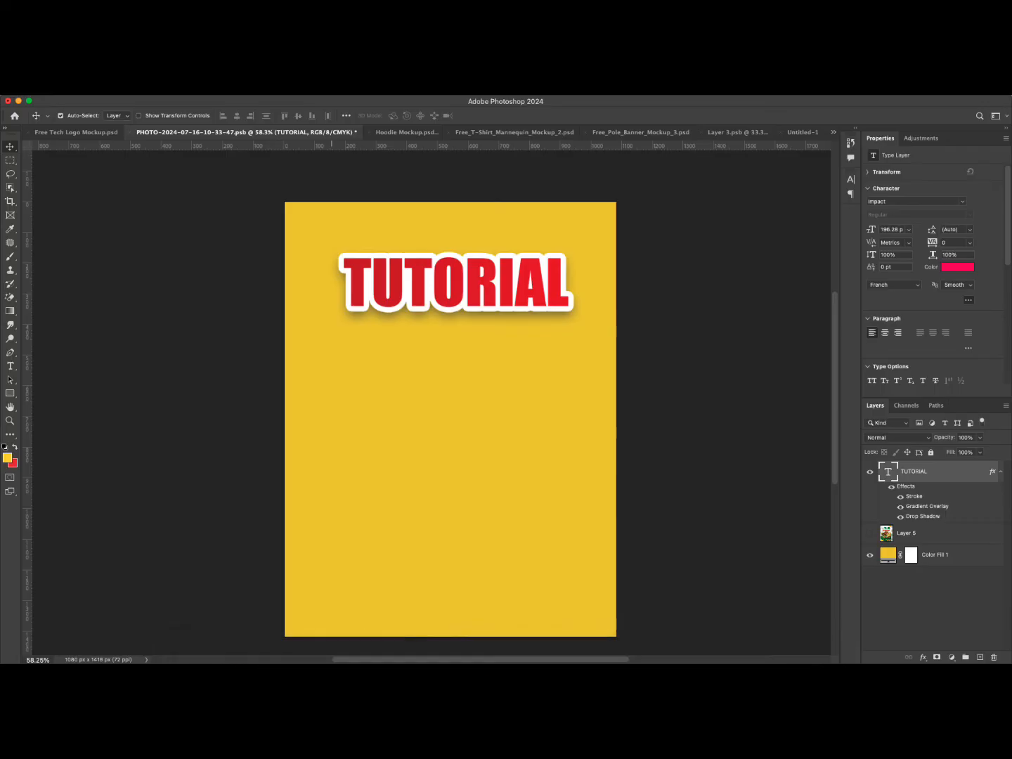
Reopen the Drop Shadow settings, lower the shadow opacity below 32% and nudge its position, then apply.
{"action": "key", "text": "super+Tab"}
{"action": "double_click", "coordinate": [923, 515]}
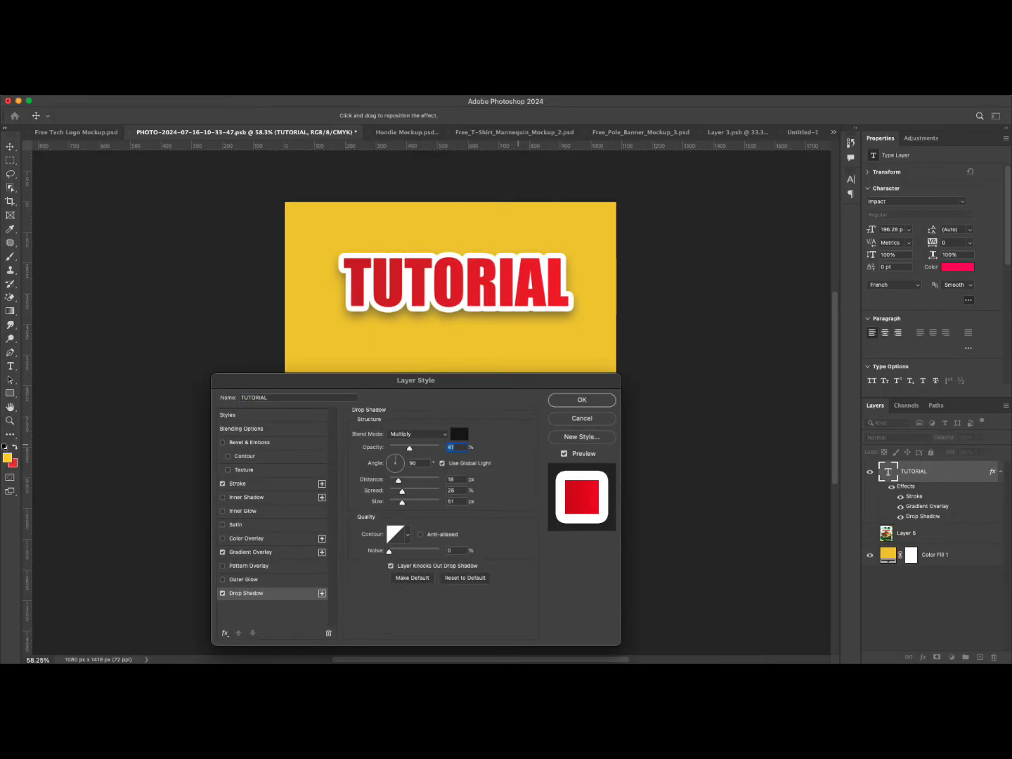
{"action": "left_click_drag", "start_coordinate": [401, 503], "coordinate": [401, 503]}
{"action": "left_click_drag", "start_coordinate": [409, 447], "coordinate": [406, 447]}
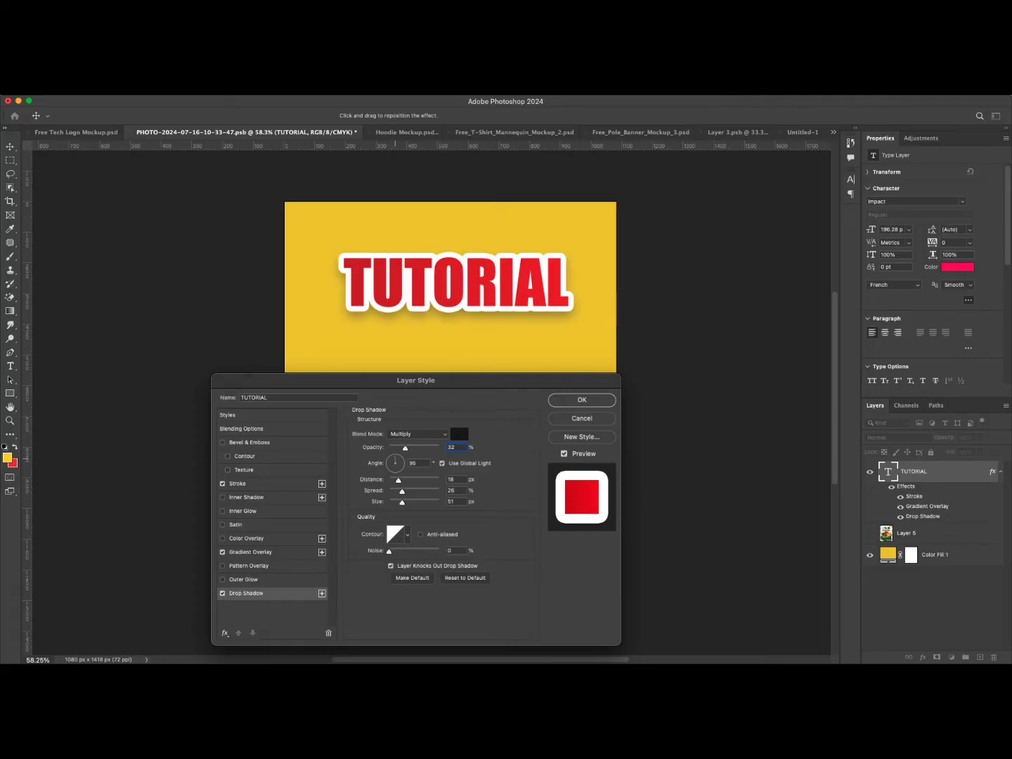
{"action": "left_click_drag", "start_coordinate": [395, 459], "coordinate": [394, 458]}
{"action": "mouse_move", "coordinate": [496, 274]}
{"action": "left_mouse_down"}
{"action": "mouse_move", "coordinate": [478, 293]}
{"action": "mouse_move", "coordinate": [501, 286]}
{"action": "mouse_move", "coordinate": [497, 275]}
{"action": "left_mouse_up"}
{"action": "left_click_drag", "start_coordinate": [404, 447], "coordinate": [400, 447]}
{"action": "left_click", "coordinate": [575, 400]}
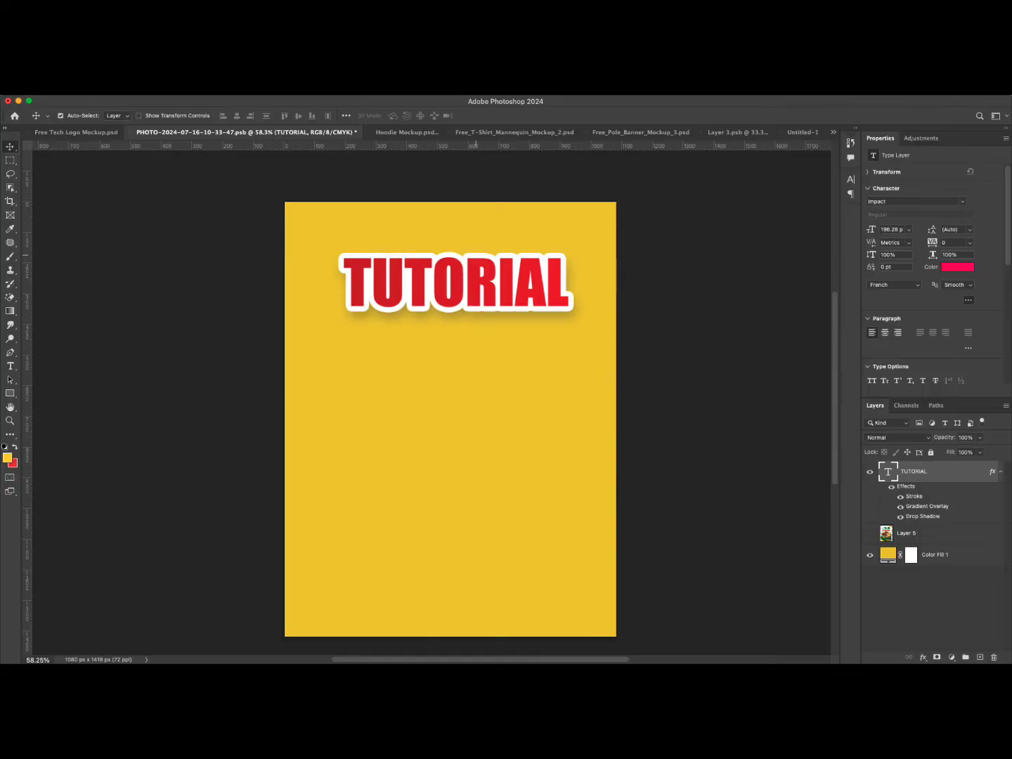
Move the styled TUTORIAL text down to the middle of the page.
{"action": "left_click_drag", "start_coordinate": [477, 285], "coordinate": [496, 417]}
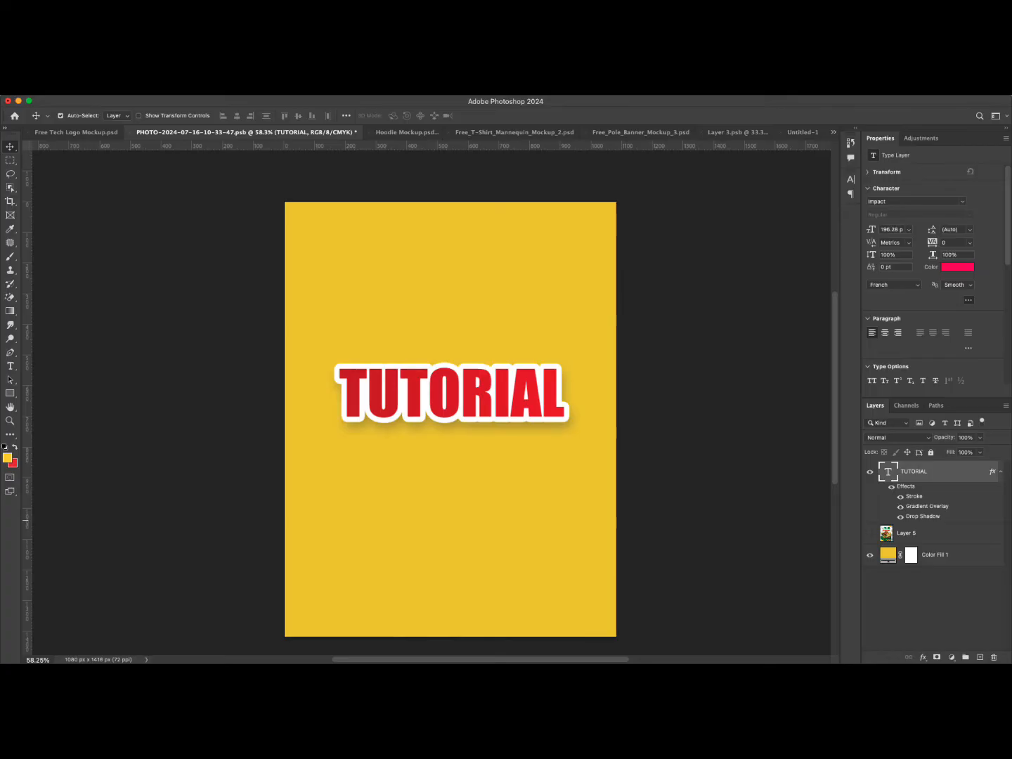
Add a new Solid Color fill layer set to black #000000 over the design.
{"action": "left_click", "coordinate": [951, 657]}
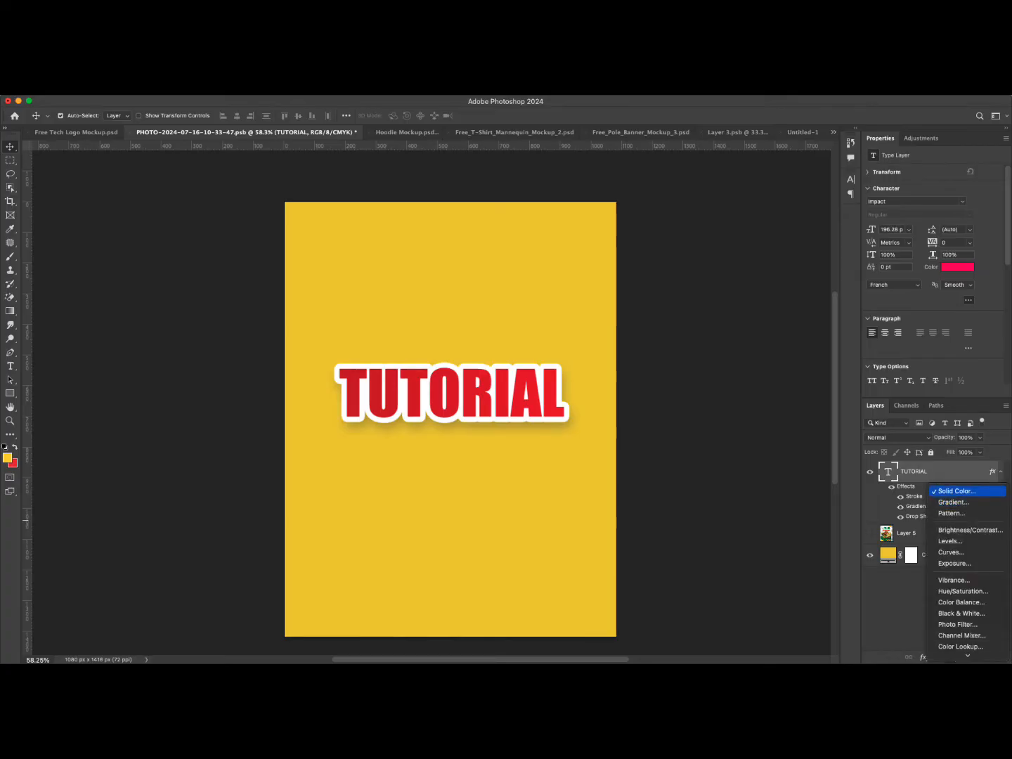
{"action": "left_click", "coordinate": [957, 490]}
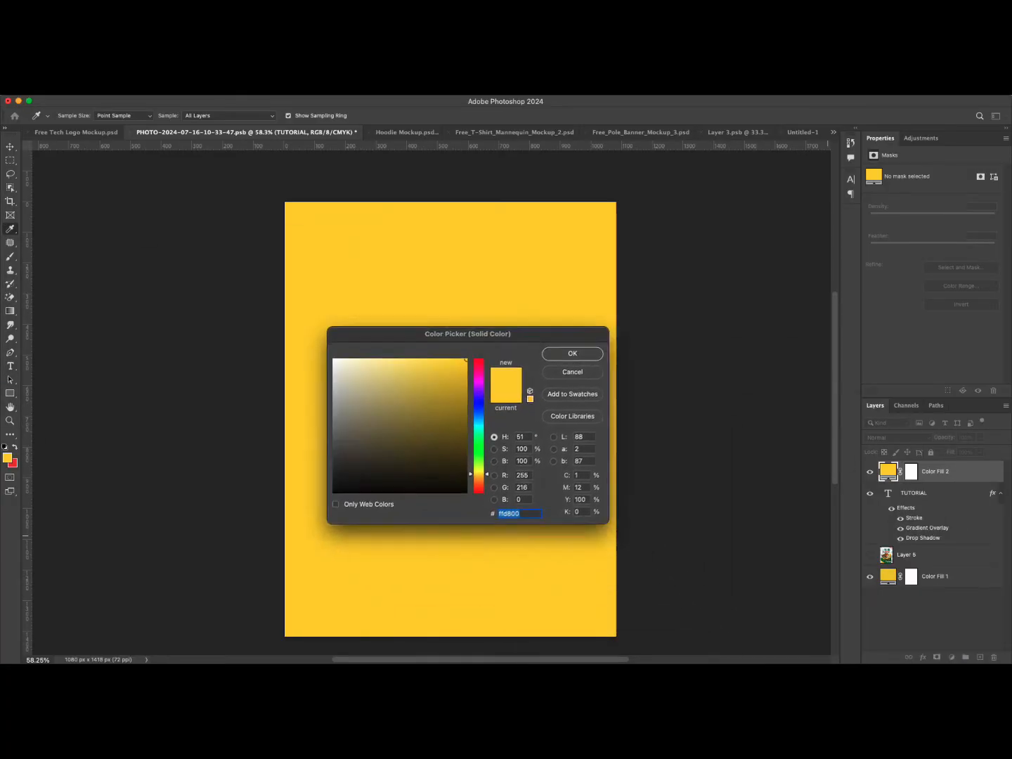
{"action": "type", "text": "000000"}
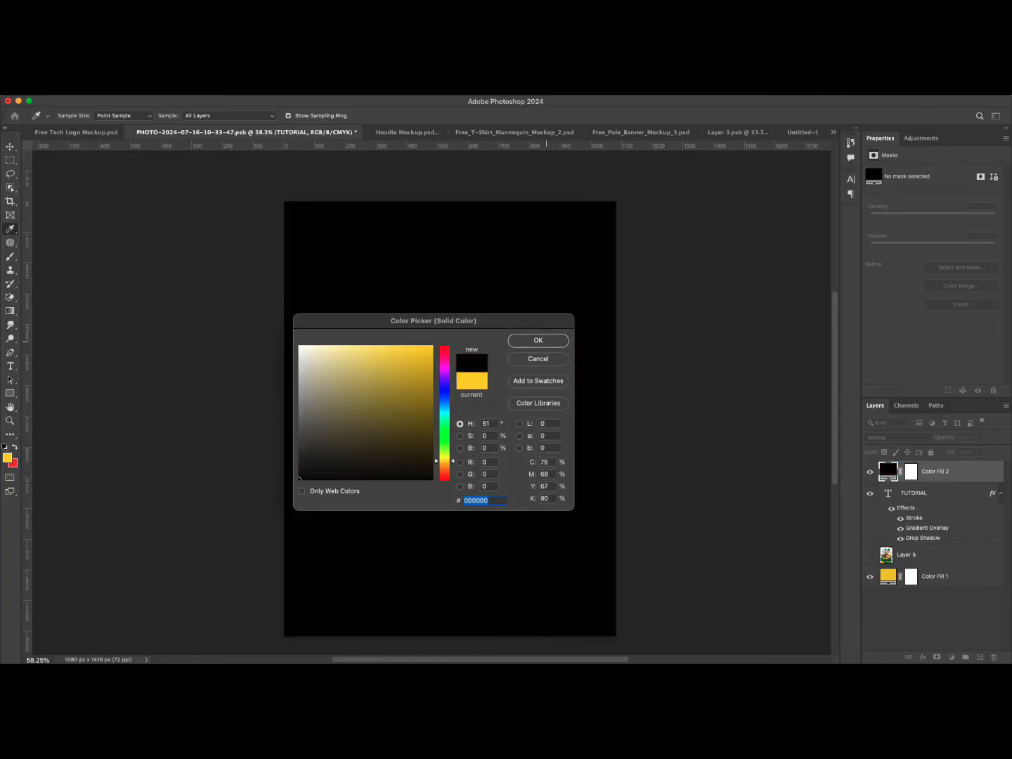
{"action": "left_click", "coordinate": [547, 339]}
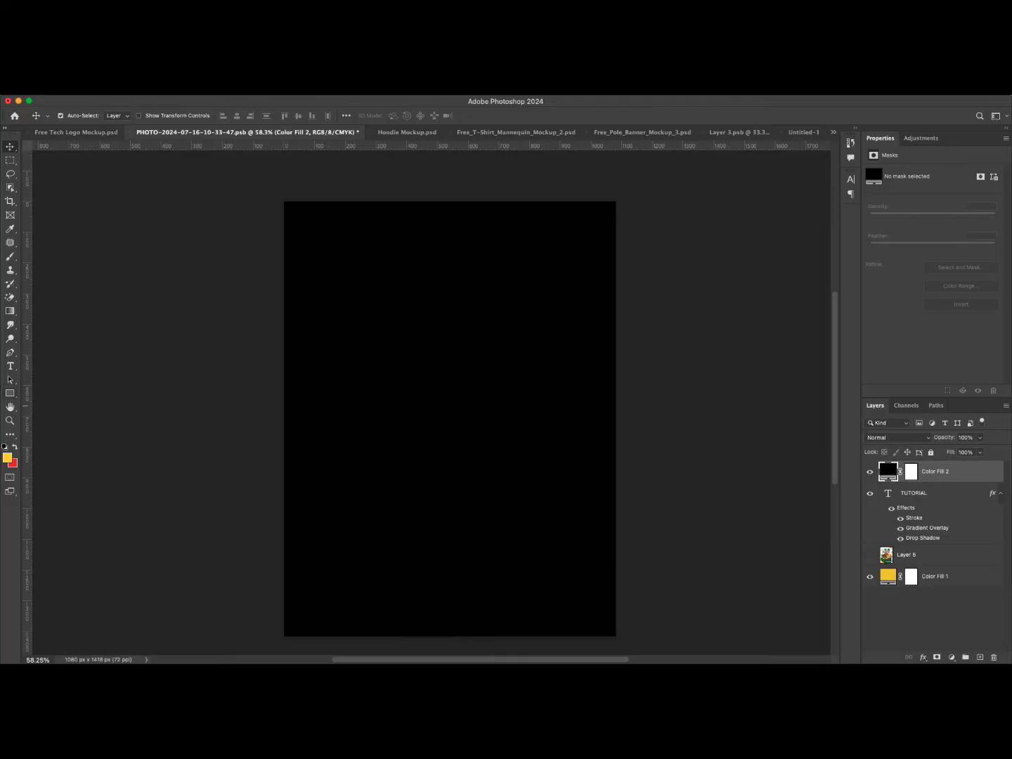
Create a new text layer reading tutorial in the middle of the black page.
{"action": "left_click", "coordinate": [10, 366]}
{"action": "left_click", "coordinate": [426, 399]}
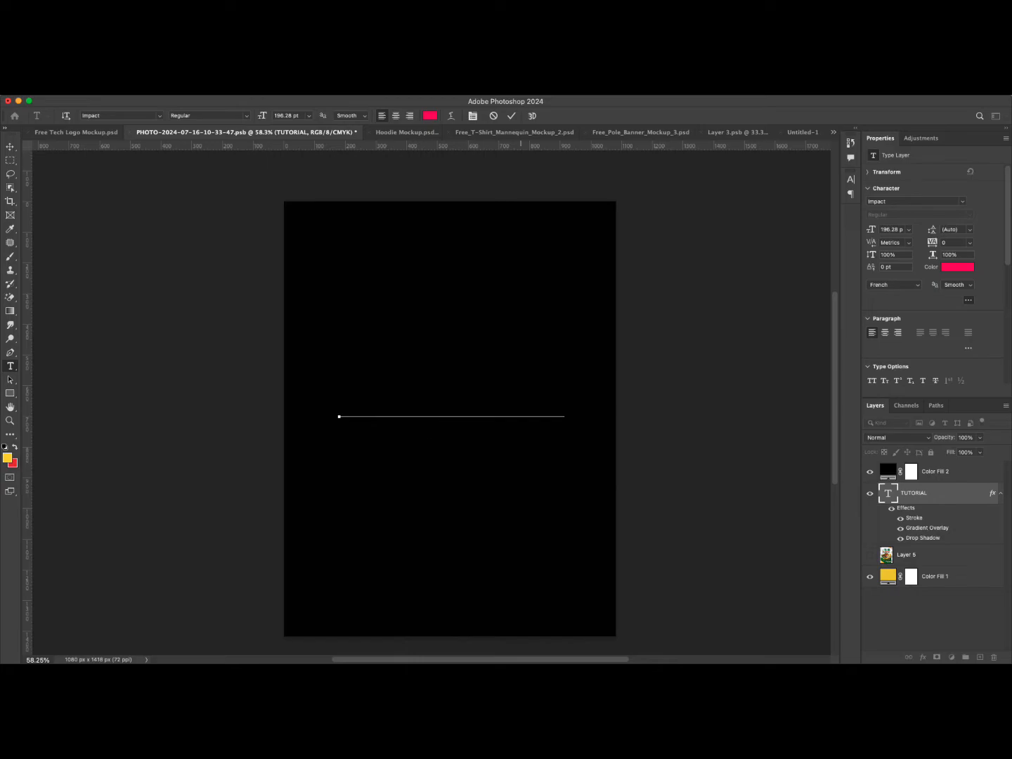
{"action": "left_click", "coordinate": [511, 115]}
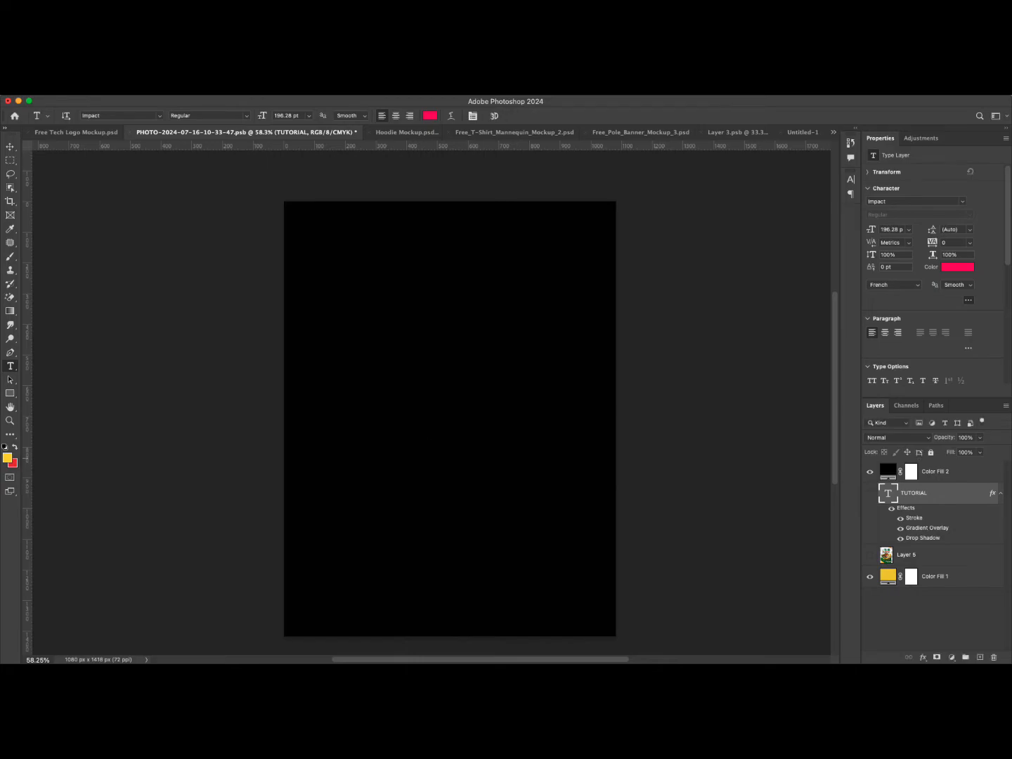
{"action": "left_click", "coordinate": [427, 383]}
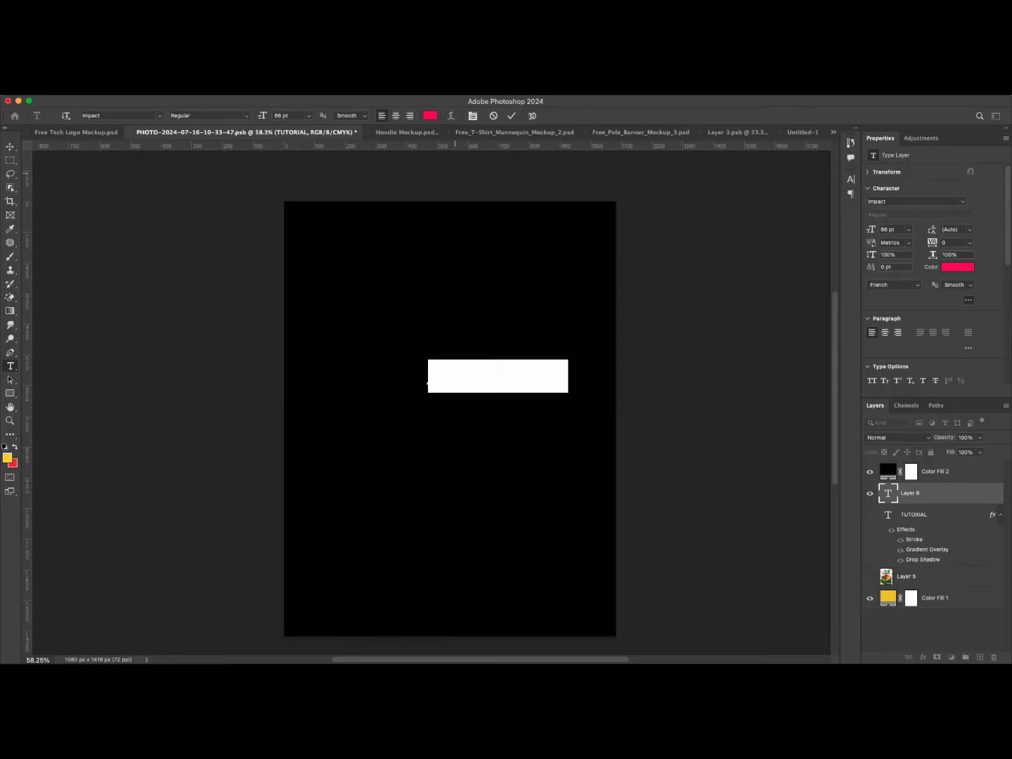
{"action": "type", "text": "tutoria"}
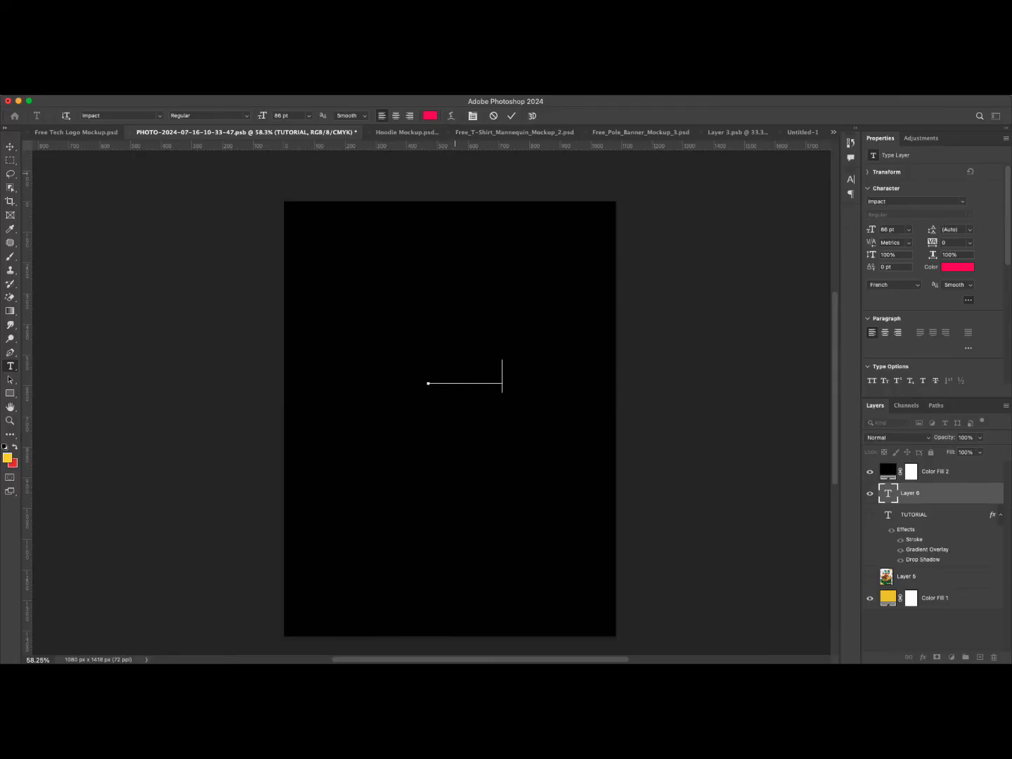
{"action": "type", "text": "l"}
Move the new text layer above the black fill layer and switch it to all caps.
{"action": "left_click_drag", "start_coordinate": [928, 493], "coordinate": [928, 465]}
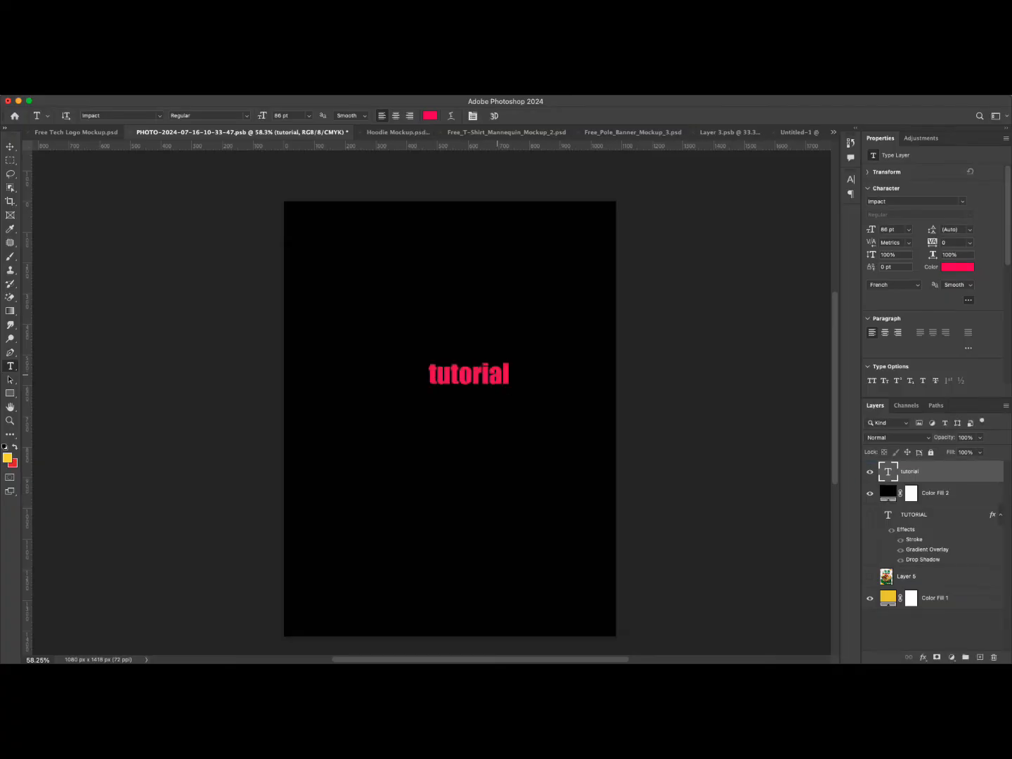
{"action": "left_click", "coordinate": [872, 381]}
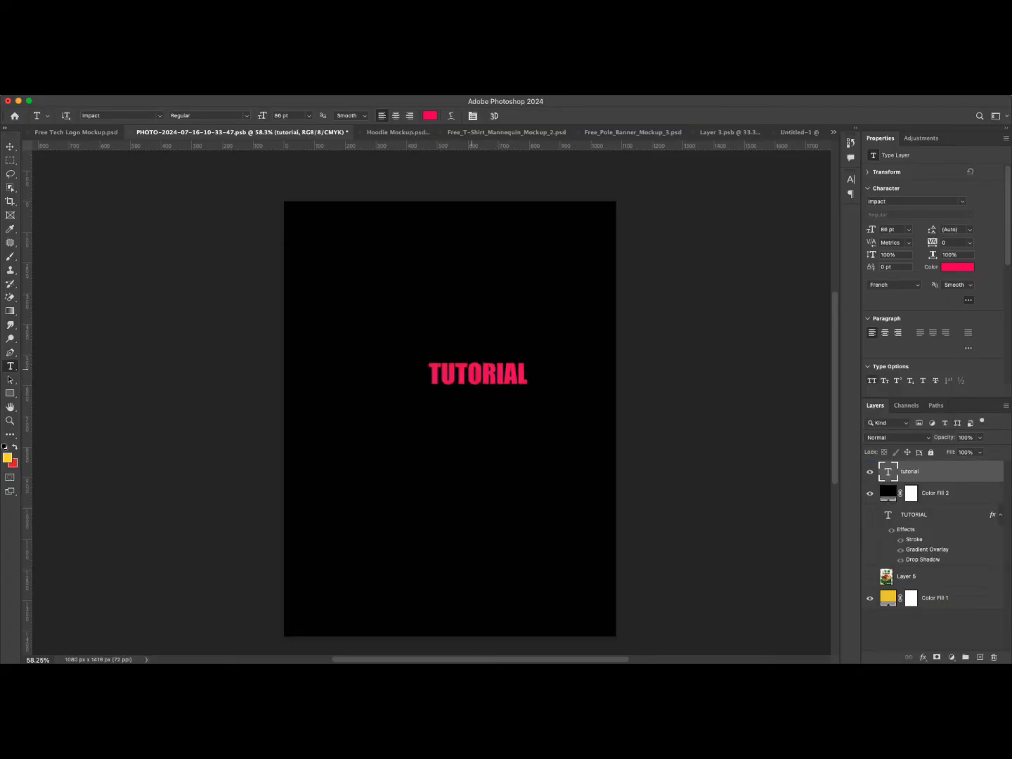
Scale the new TUTORIAL text up to about 197% with Free Transform and commit.
{"action": "key", "text": "super+t"}
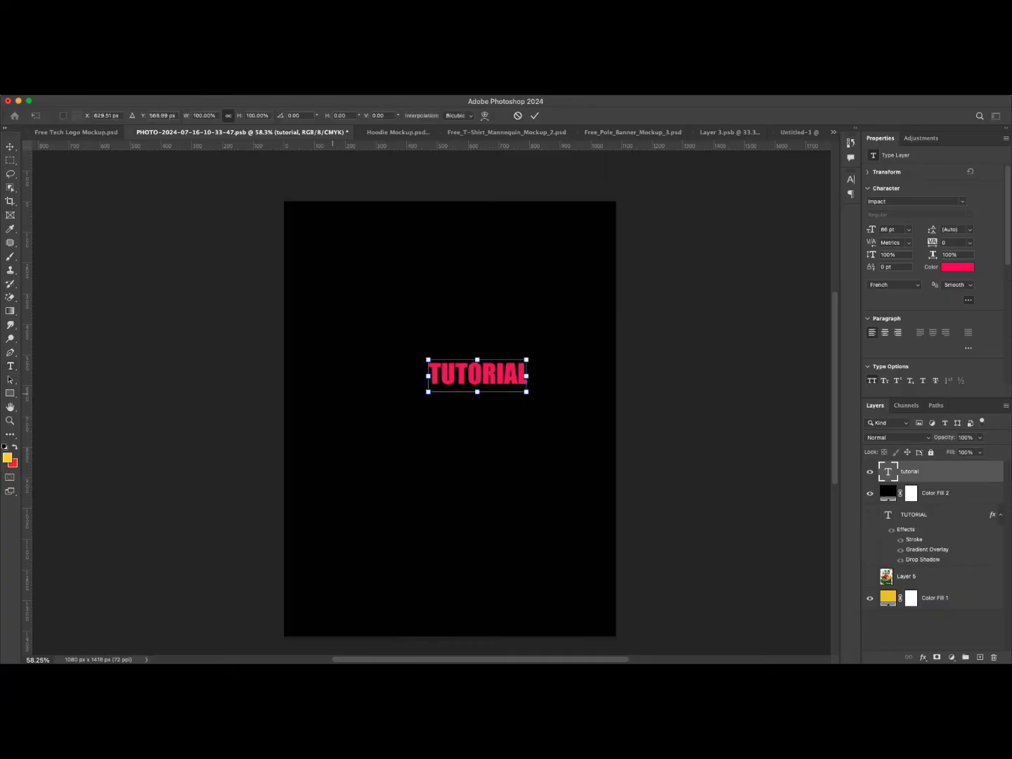
{"action": "left_click_drag", "start_coordinate": [428, 392], "coordinate": [368, 411]}
{"action": "left_click_drag", "start_coordinate": [527, 411], "coordinate": [563, 423]}
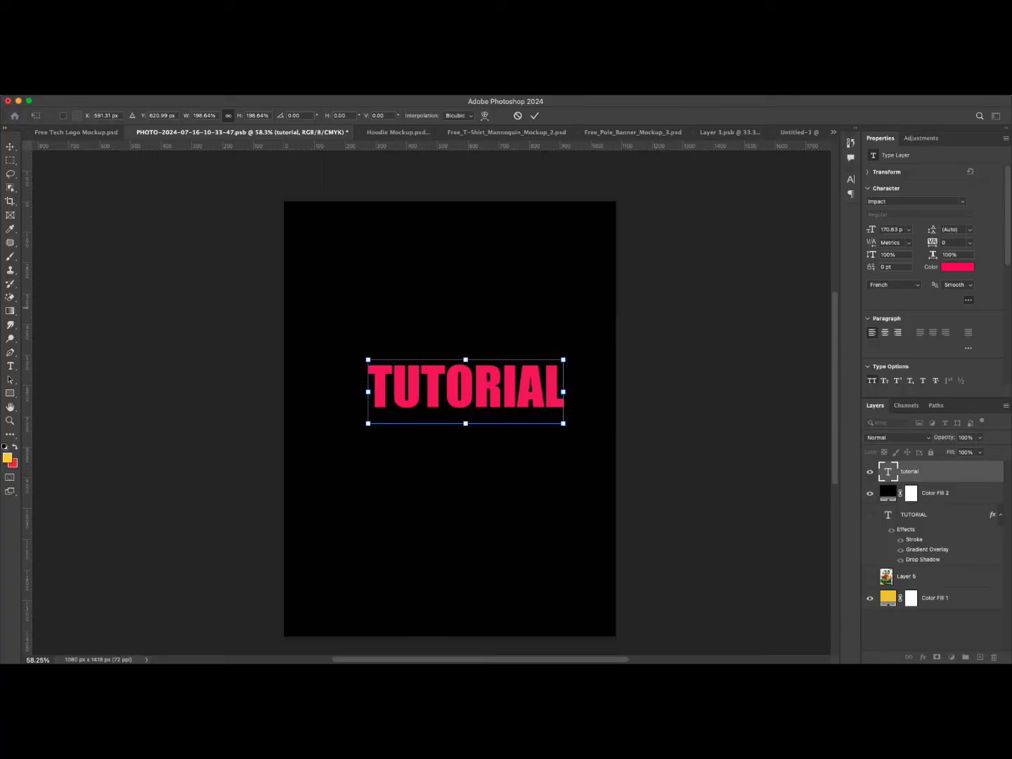
{"action": "left_click", "coordinate": [535, 116]}
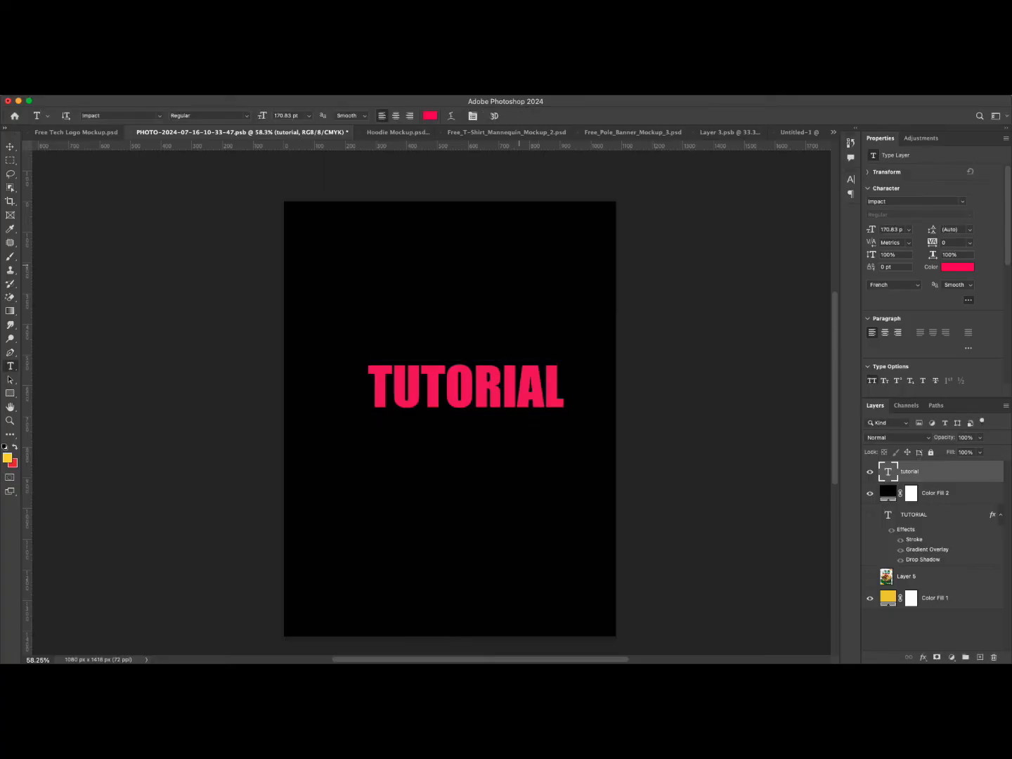
Nudge the new TUTORIAL text slightly to the left with the Move tool.
{"action": "key", "text": "v"}
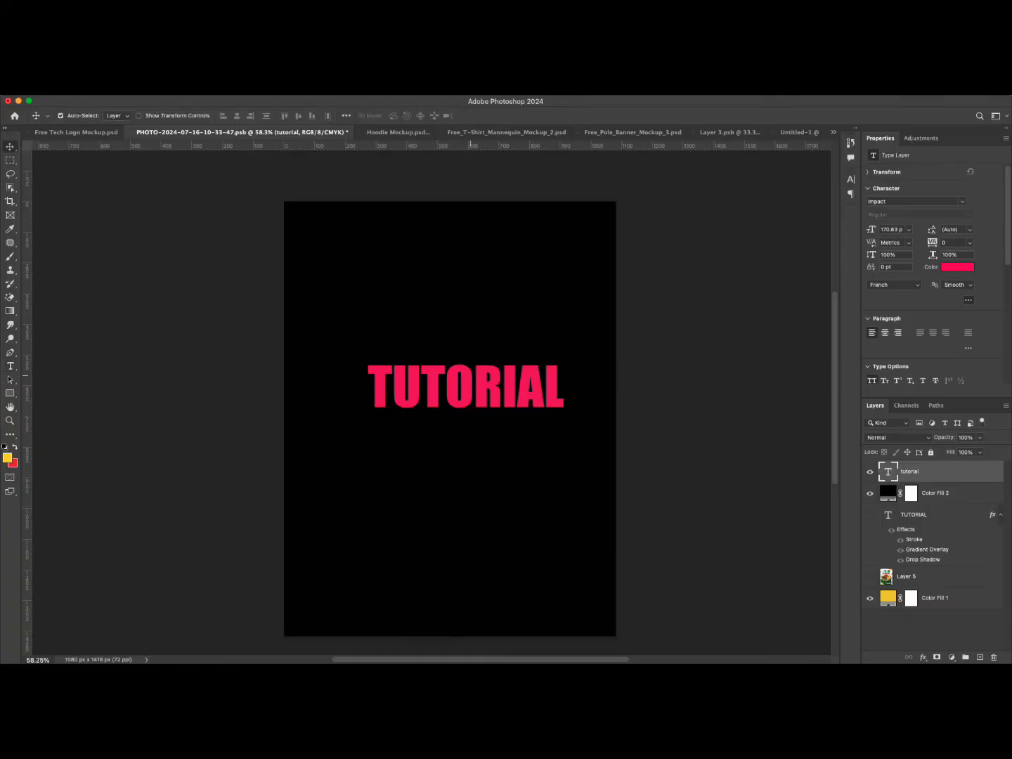
{"action": "mouse_move", "coordinate": [521, 360]}
{"action": "left_mouse_down"}
{"action": "mouse_move", "coordinate": [507, 352]}
{"action": "mouse_move", "coordinate": [505, 361]}
{"action": "left_mouse_up"}
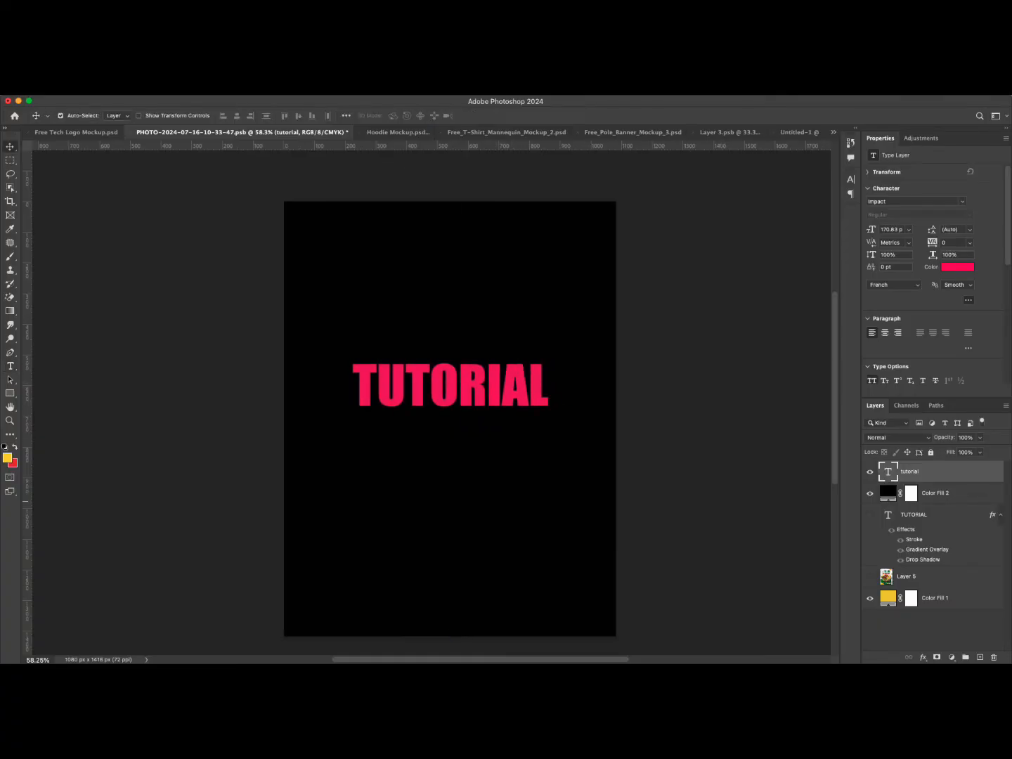
Open the layer style for the new text layer and add an Outer Glow at 66% opacity.
{"action": "double_click", "coordinate": [958, 471]}
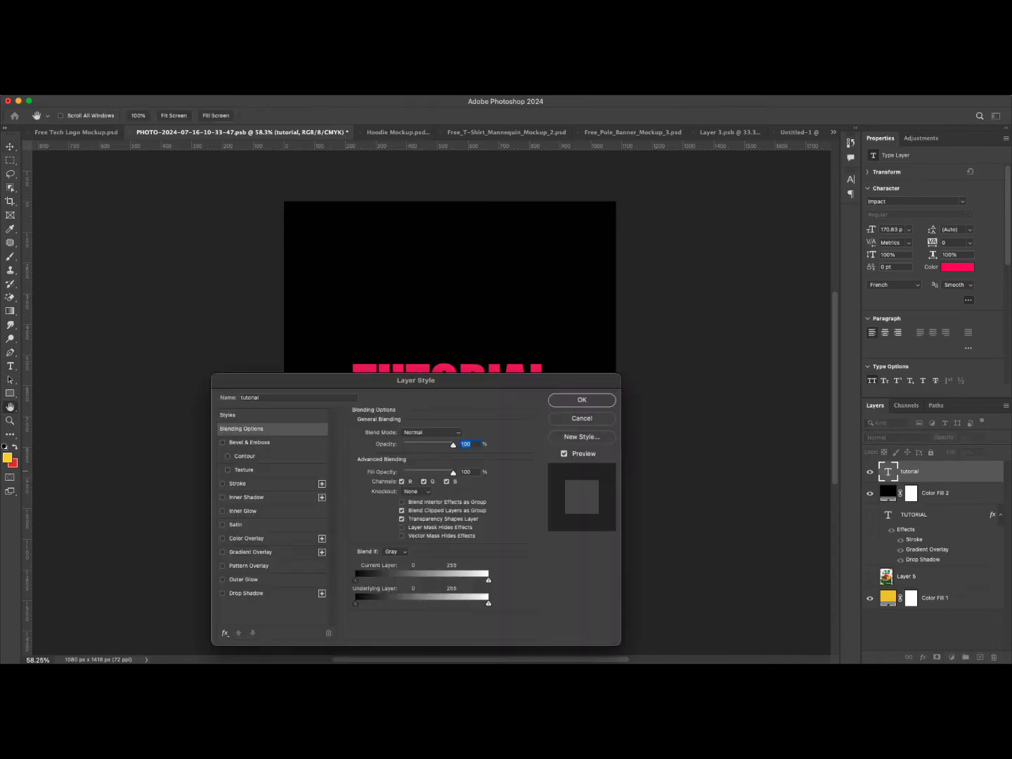
{"action": "left_click_drag", "start_coordinate": [415, 380], "coordinate": [790, 248]}
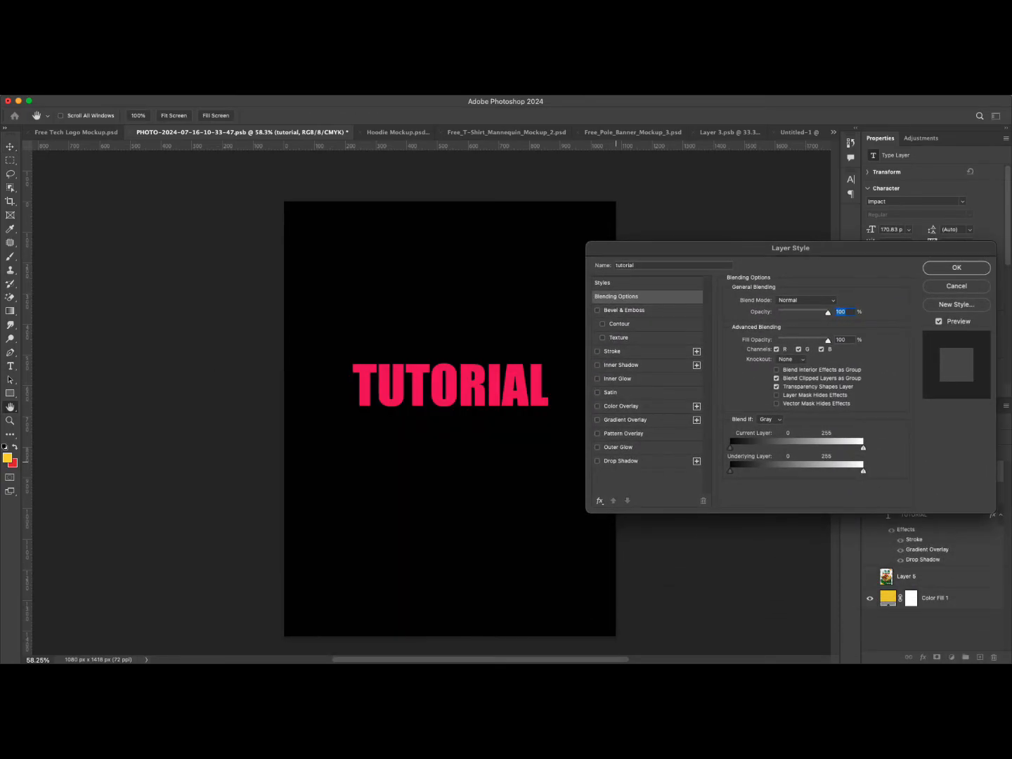
{"action": "left_click", "coordinate": [628, 447]}
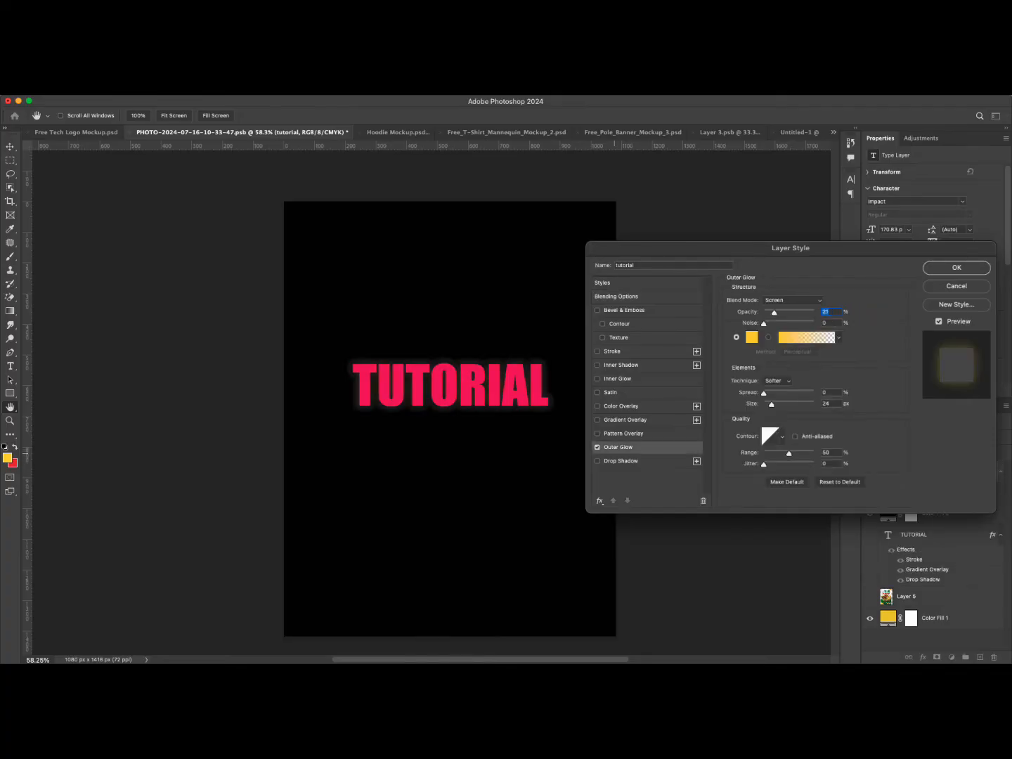
{"action": "left_click_drag", "start_coordinate": [774, 311], "coordinate": [797, 311]}
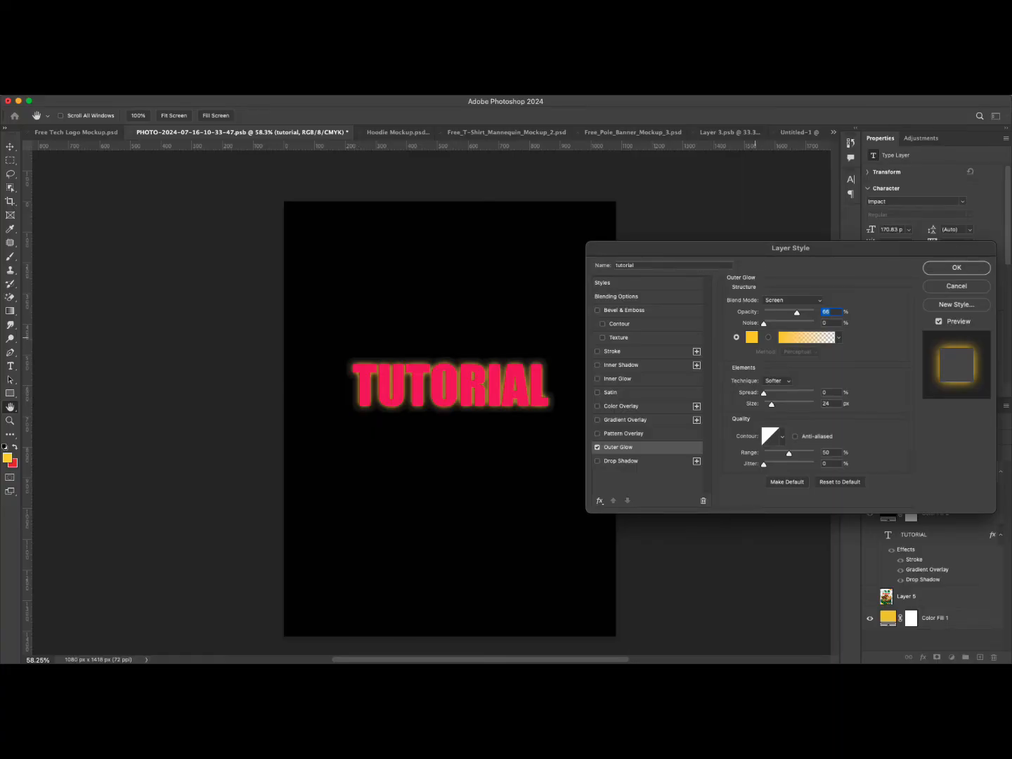
Set the outer glow colour to a lighter pink, #fb4793, sampled from the text and adjusted.
{"action": "left_click", "coordinate": [751, 336]}
{"action": "left_click_drag", "start_coordinate": [434, 321], "coordinate": [756, 334]}
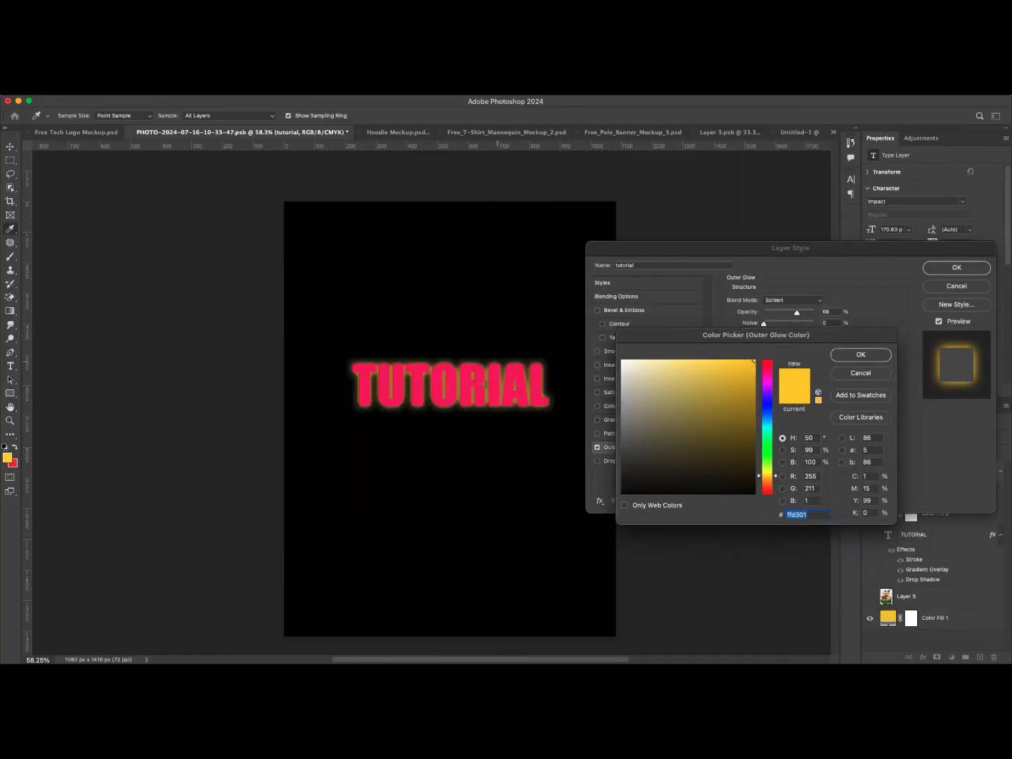
{"action": "left_click", "coordinate": [498, 380]}
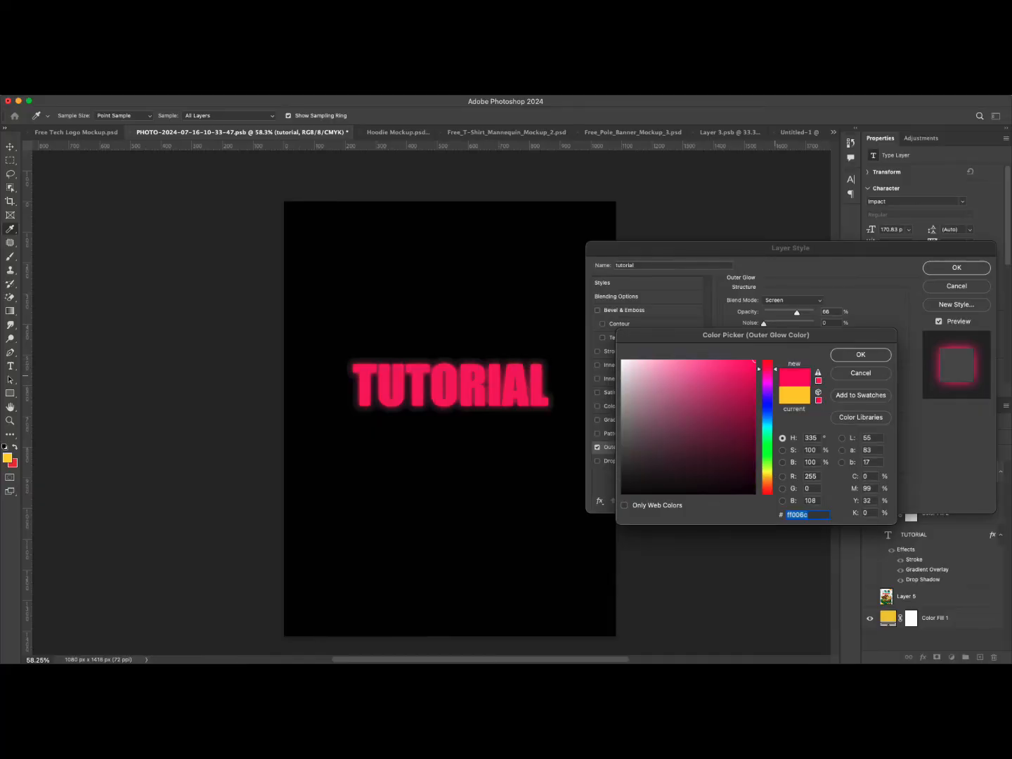
{"action": "left_click_drag", "start_coordinate": [750, 363], "coordinate": [729, 361]}
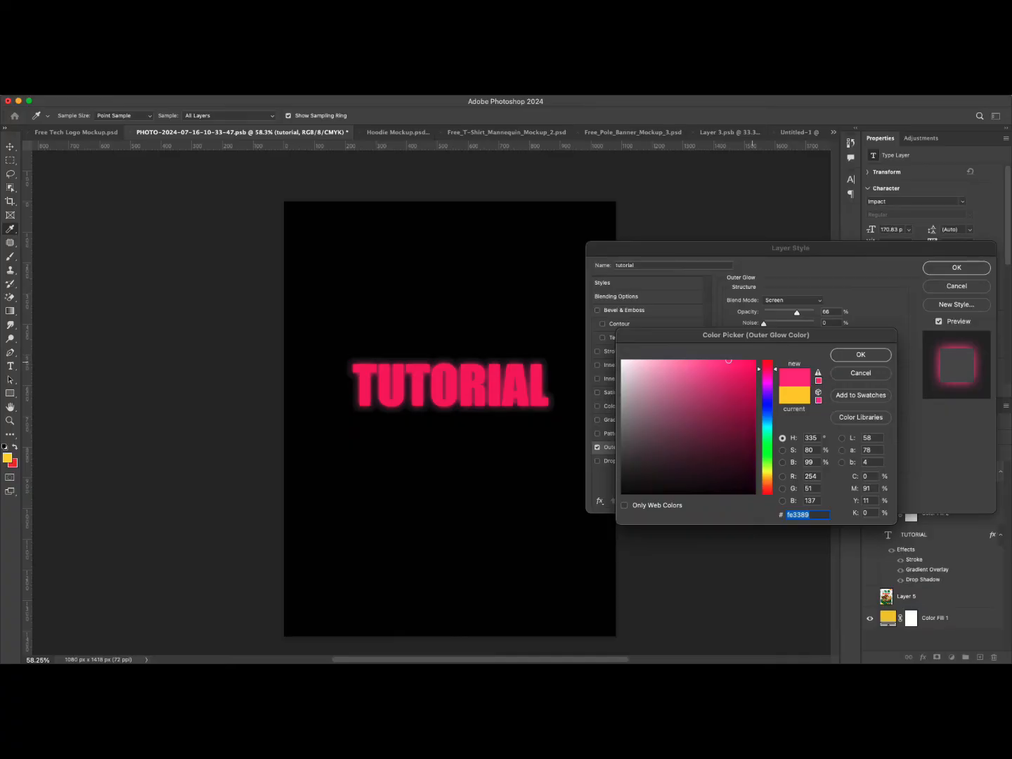
{"action": "mouse_move", "coordinate": [729, 361]}
{"action": "left_mouse_down"}
{"action": "mouse_move", "coordinate": [701, 362]}
{"action": "mouse_move", "coordinate": [727, 364]}
{"action": "mouse_move", "coordinate": [719, 361]}
{"action": "left_mouse_up"}
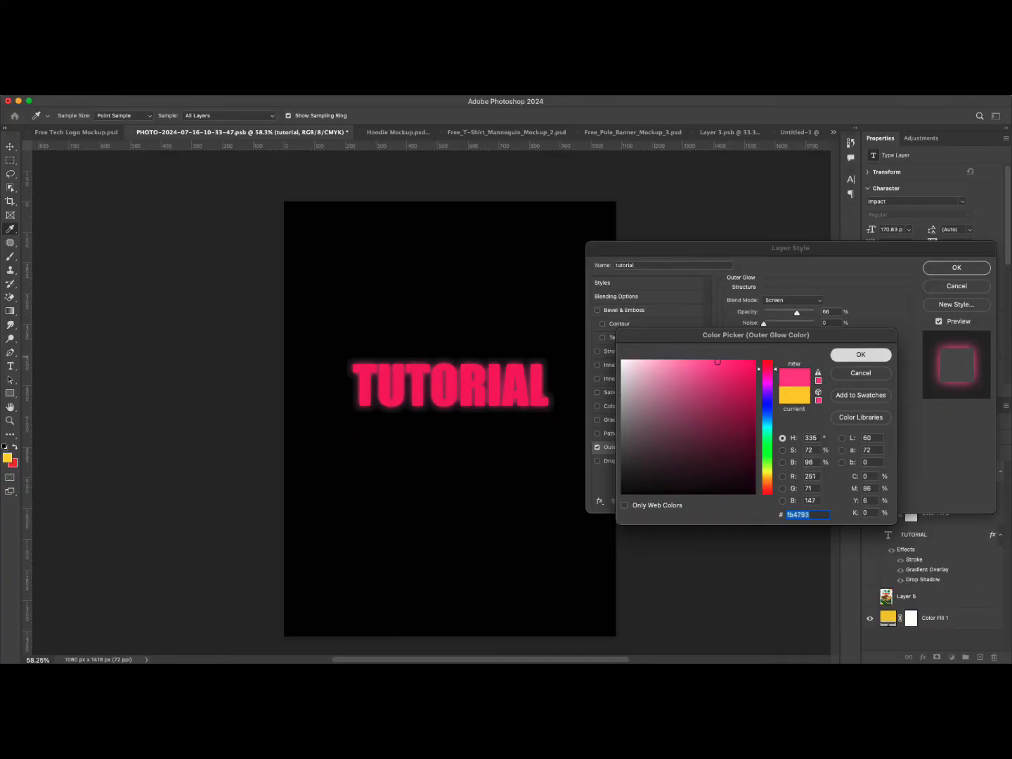
{"action": "left_click", "coordinate": [860, 355]}
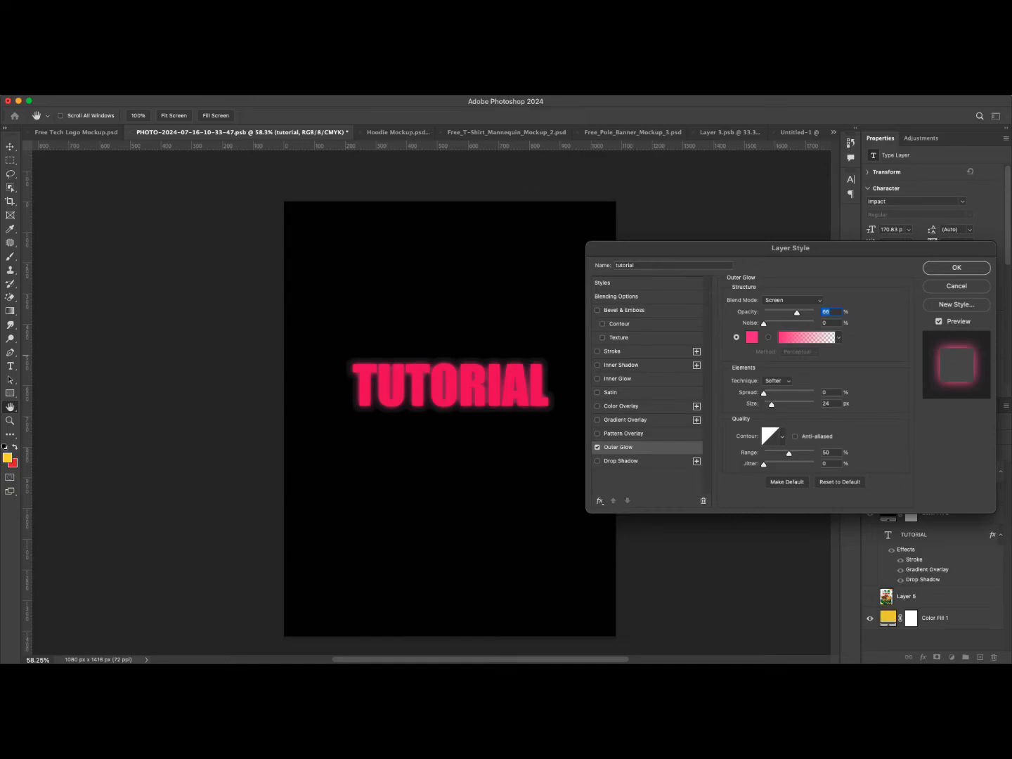
Set the outer glow to about 36% opacity, 2% spread and 70 px size.
{"action": "left_click_drag", "start_coordinate": [797, 313], "coordinate": [786, 312]}
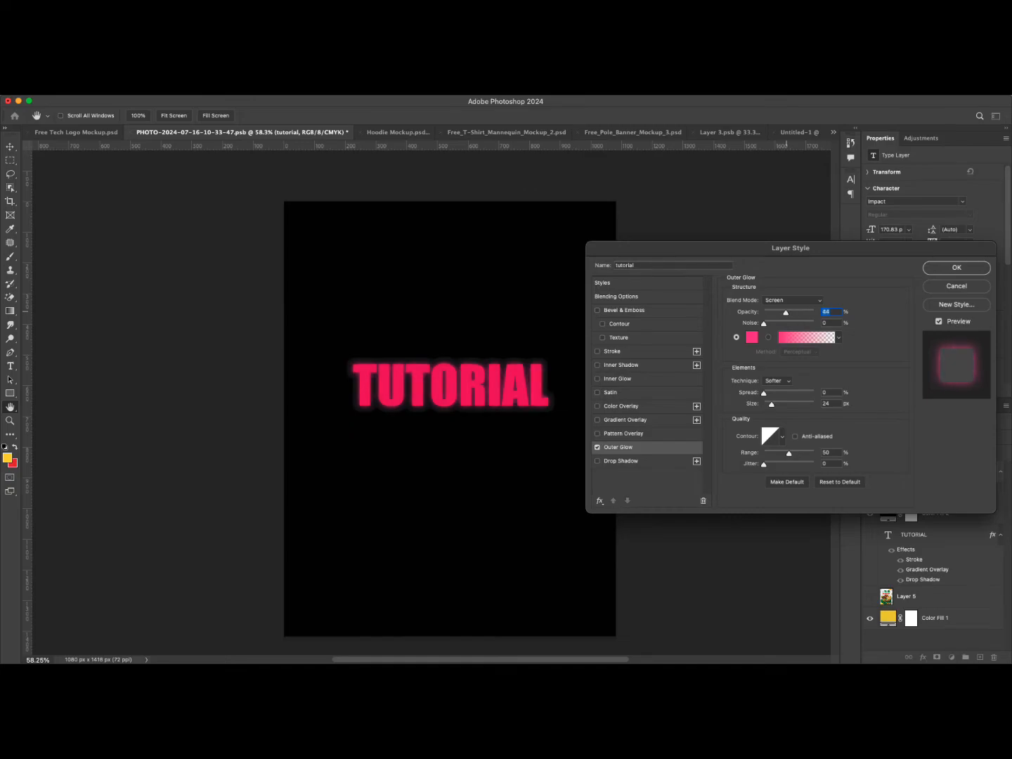
{"action": "mouse_move", "coordinate": [764, 395]}
{"action": "left_mouse_down"}
{"action": "mouse_move", "coordinate": [782, 394]}
{"action": "mouse_move", "coordinate": [765, 393]}
{"action": "mouse_move", "coordinate": [781, 406]}
{"action": "left_mouse_up"}
{"action": "left_click_drag", "start_coordinate": [785, 312], "coordinate": [782, 312]}
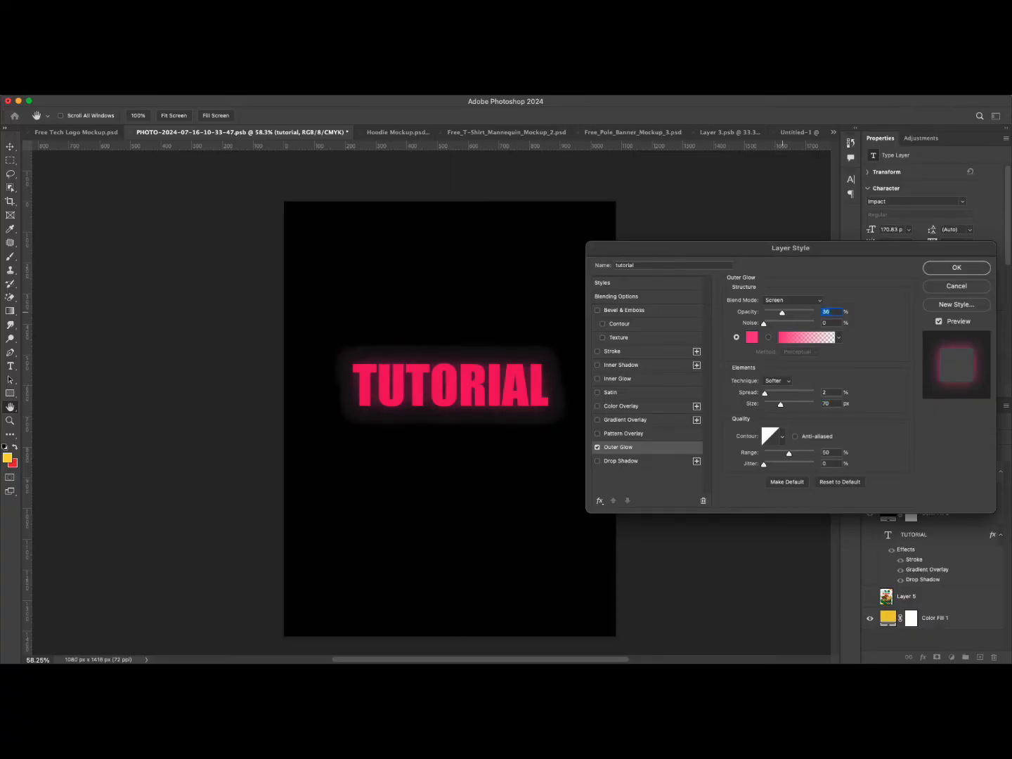
Add an Inner Glow effect and set its colour to white #ffffff.
{"action": "left_click", "coordinate": [617, 378]}
{"action": "left_click", "coordinate": [752, 338]}
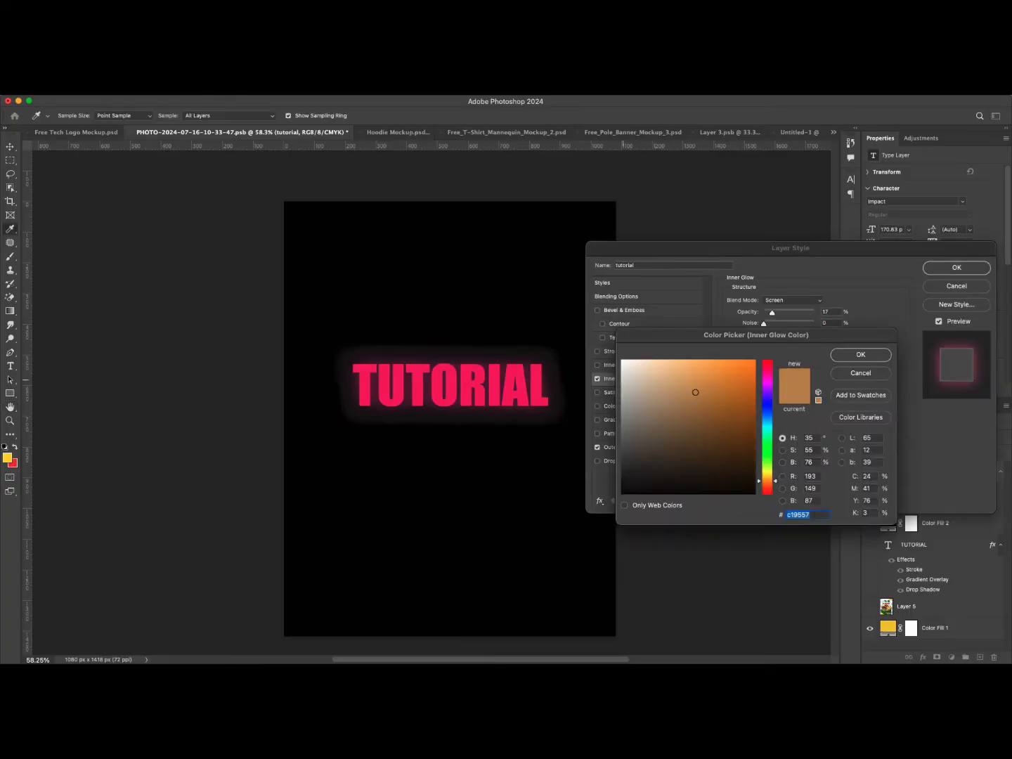
{"action": "type", "text": "ffffff"}
{"action": "key", "text": "Return"}
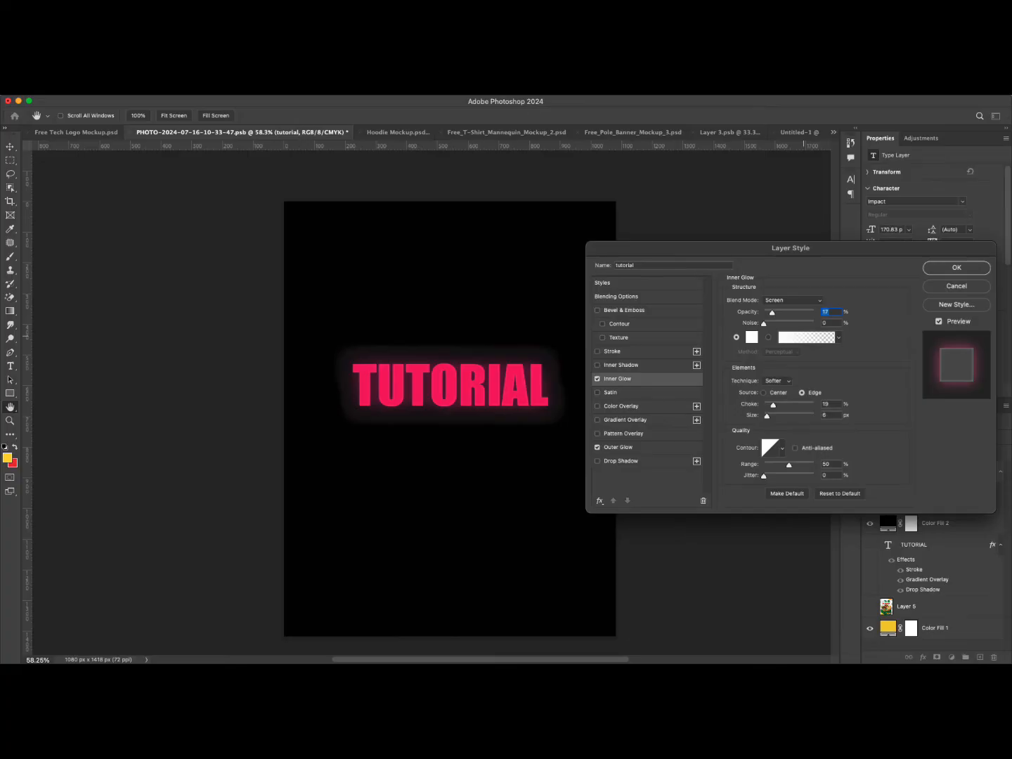
Raise the inner glow opacity to about 43% and fine-tune its size and range.
{"action": "left_click_drag", "start_coordinate": [772, 313], "coordinate": [786, 312]}
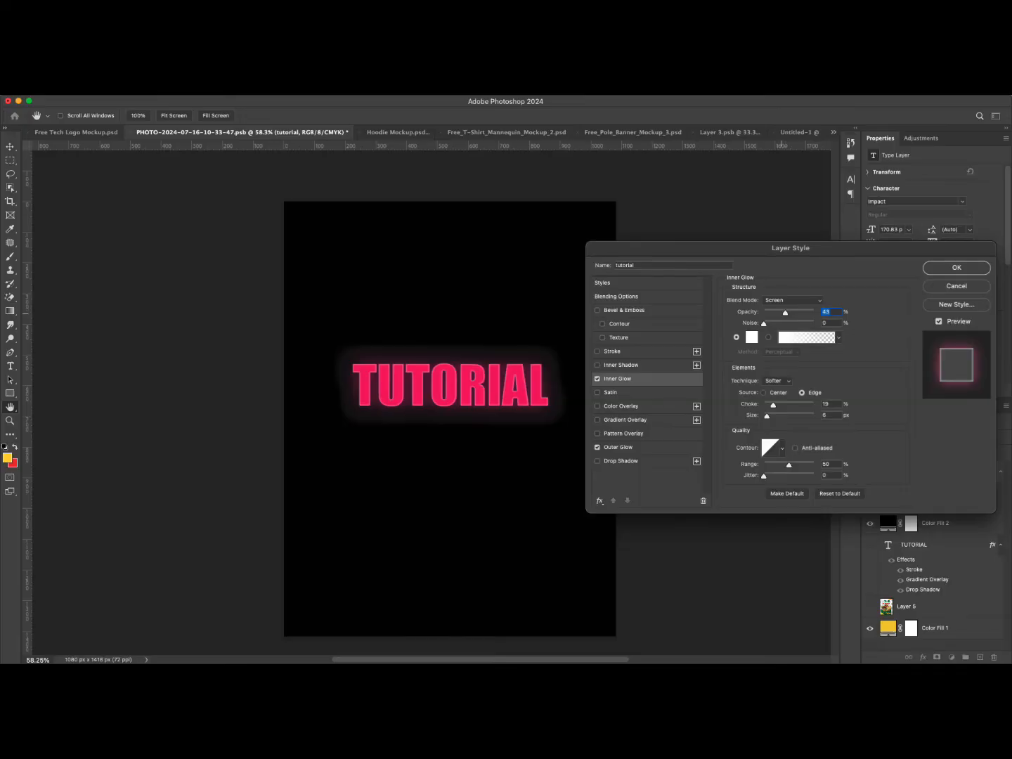
{"action": "left_click_drag", "start_coordinate": [767, 415], "coordinate": [781, 405]}
{"action": "left_click_drag", "start_coordinate": [789, 465], "coordinate": [792, 465]}
{"action": "left_click_drag", "start_coordinate": [785, 313], "coordinate": [783, 314]}
Nudge the outer glow opacity up by three steps and apply the layer style.
{"action": "left_click", "coordinate": [619, 447]}
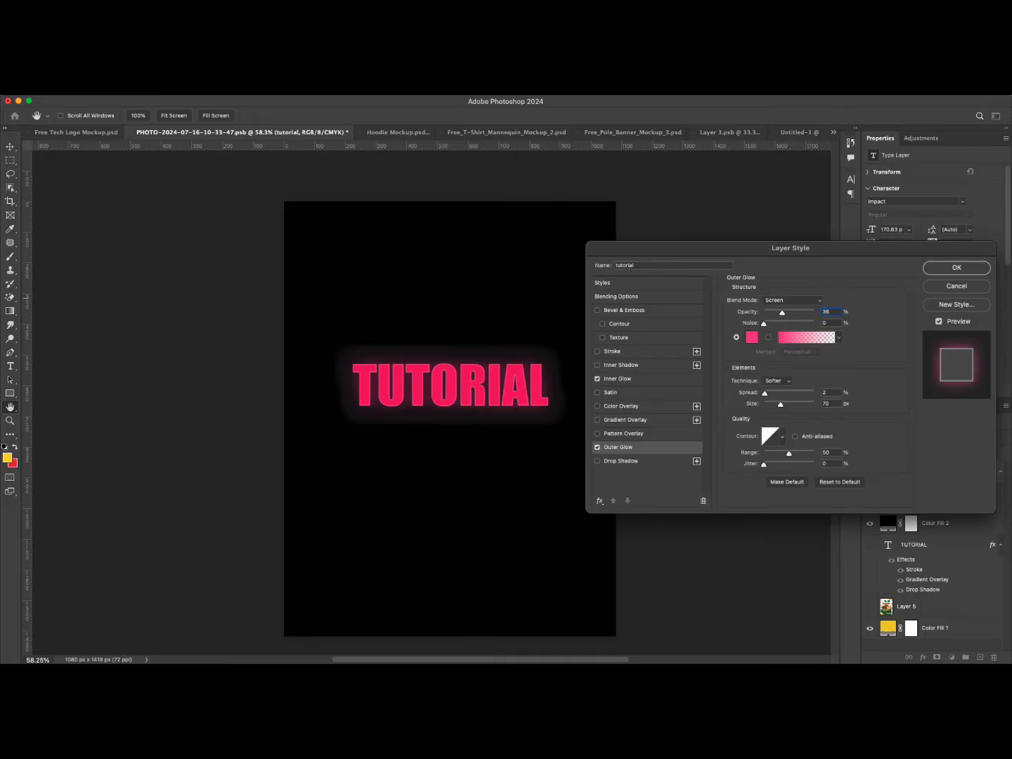
{"action": "key", "text": "Up"}
{"action": "key", "text": "Up"}
{"action": "key", "text": "Up"}
{"action": "key", "text": "Up"}
{"action": "key", "text": "Up"}
{"action": "key", "text": "Return"}
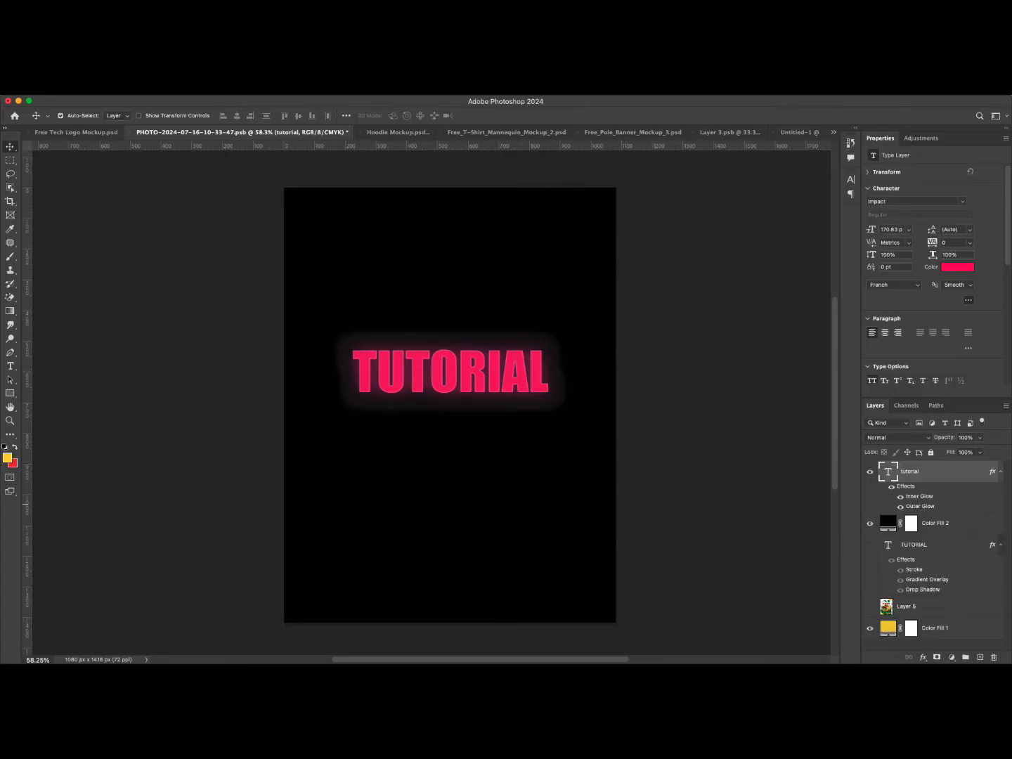
Create a new empty layer above the black fill layer and name it background glow.
{"action": "left_click", "coordinate": [887, 523]}
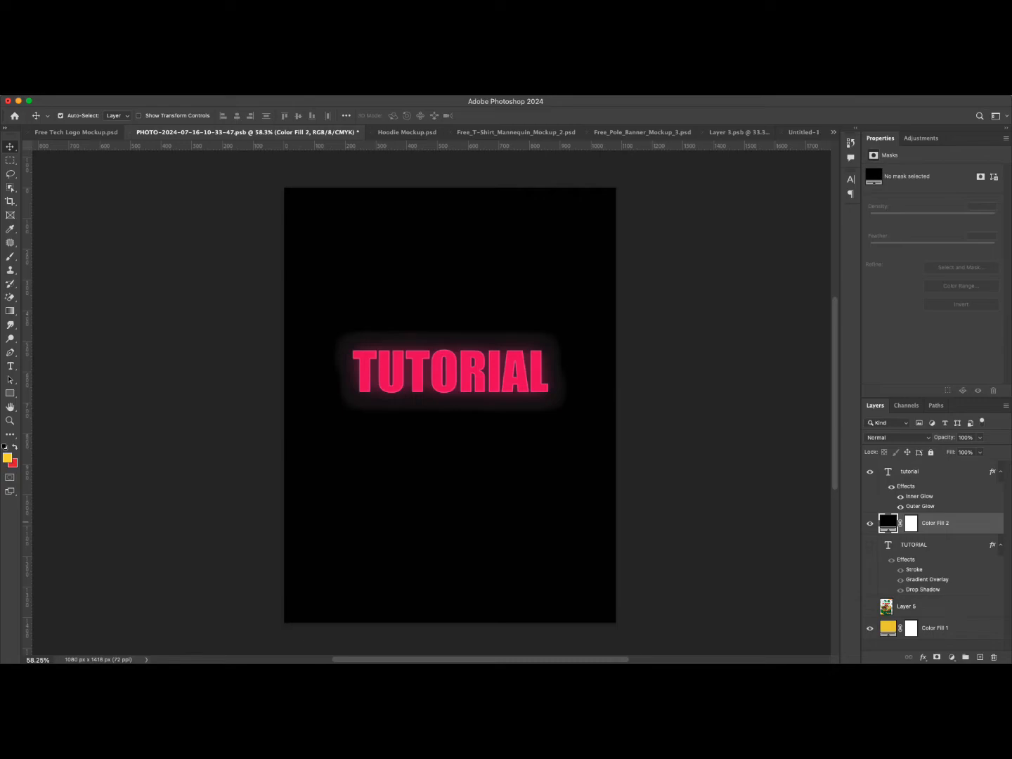
{"action": "left_click", "coordinate": [915, 544]}
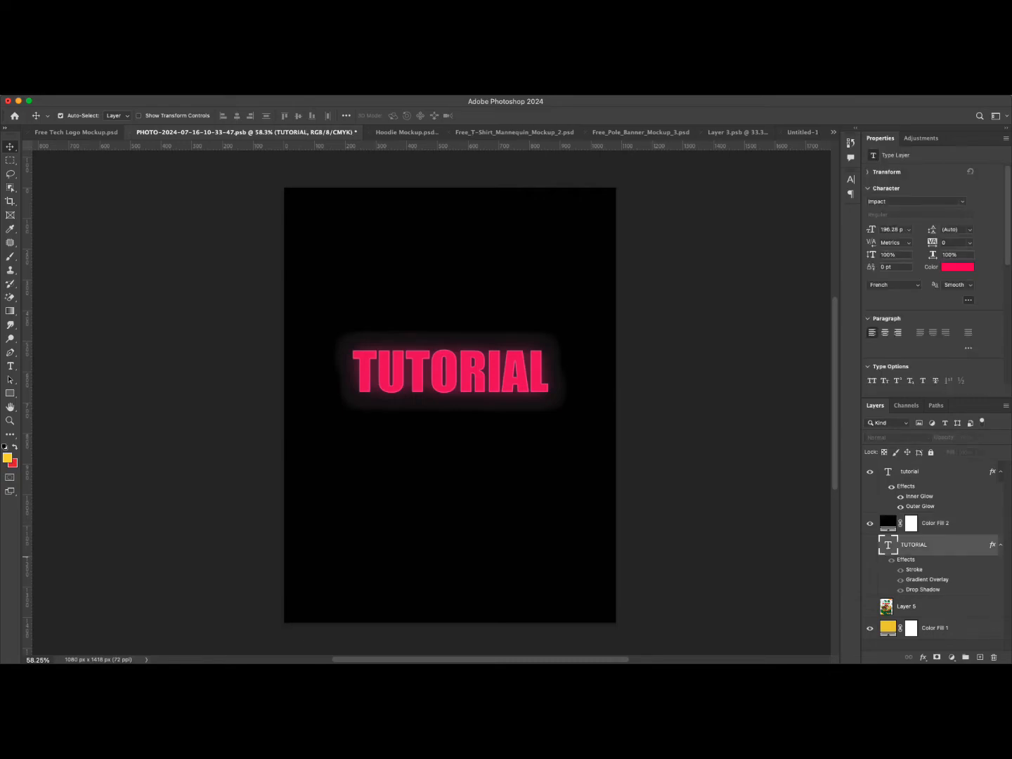
{"action": "left_click", "coordinate": [934, 523]}
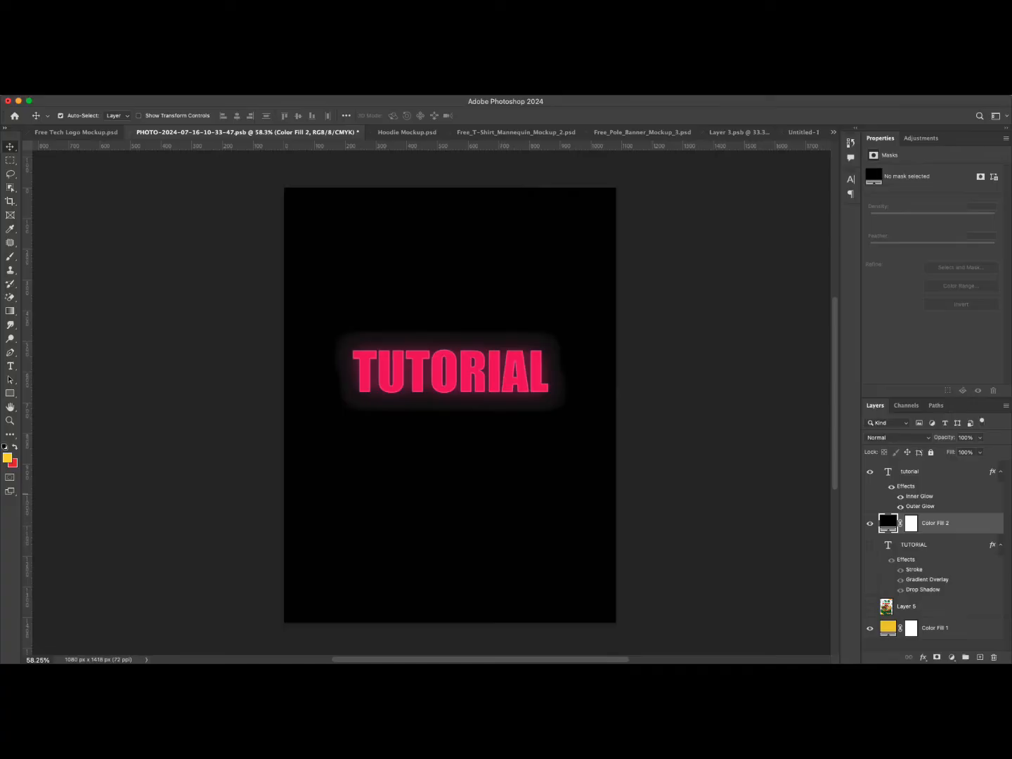
{"action": "key", "text": "alt+shift+super+n"}
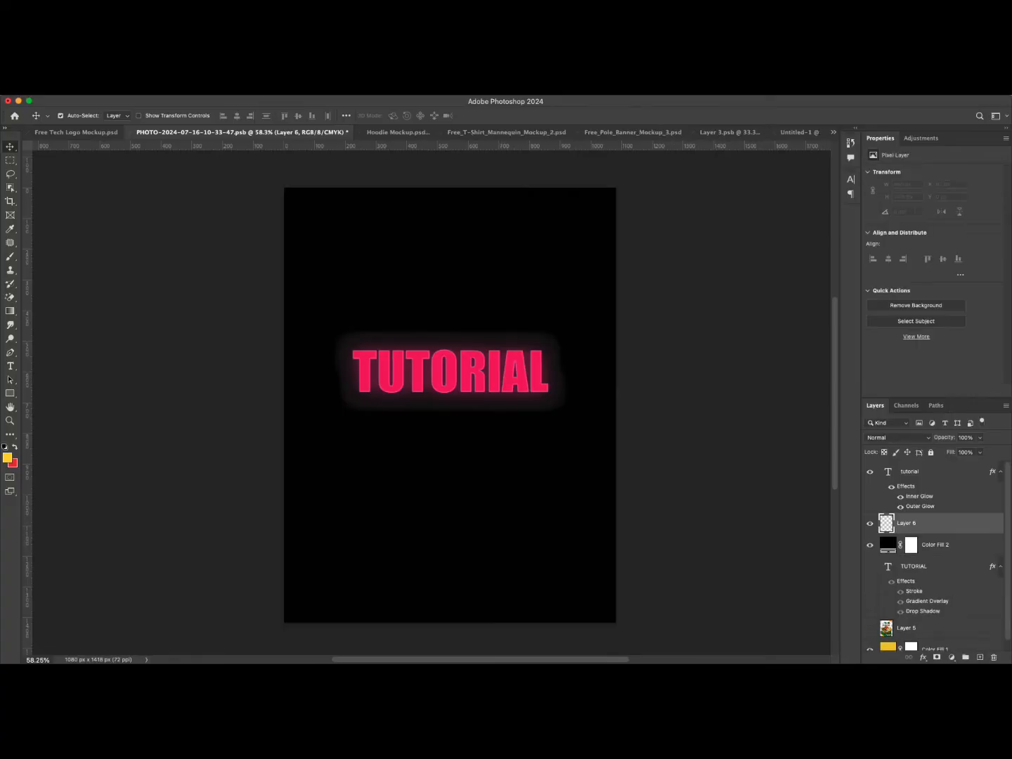
{"action": "double_click", "coordinate": [906, 523]}
{"action": "type", "text": "background glow"}
{"action": "key", "text": "Return"}
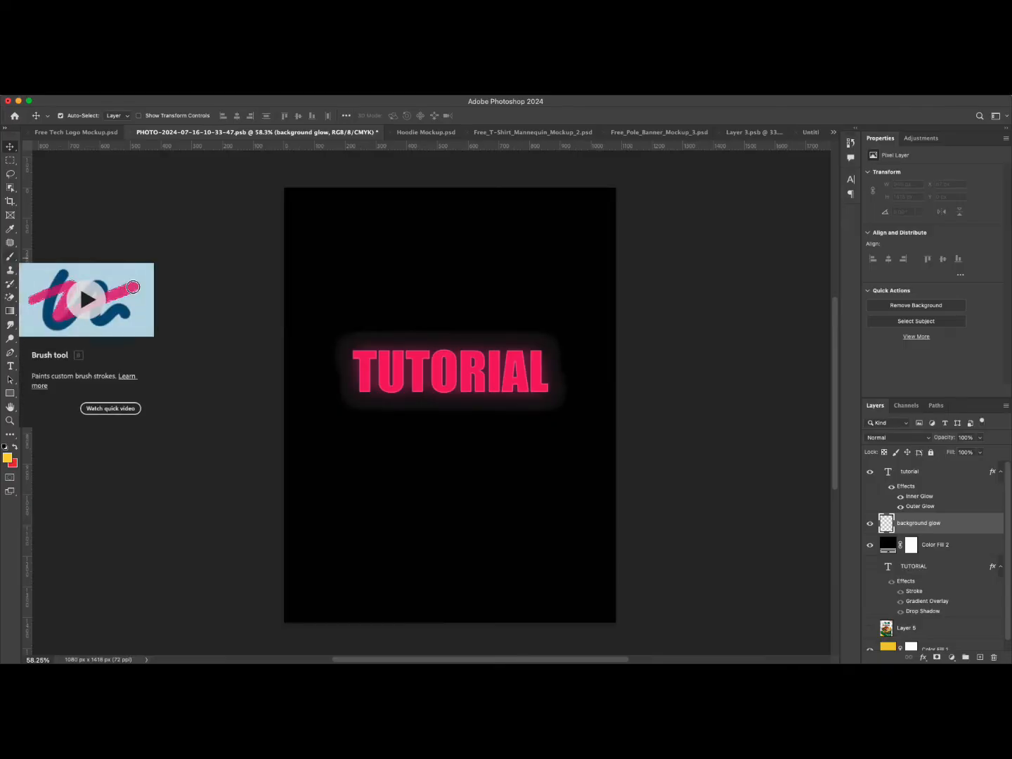
Switch to the Brush tool with a soft round brush at 0% hardness, about 1040 px.
{"action": "left_click", "coordinate": [10, 255]}
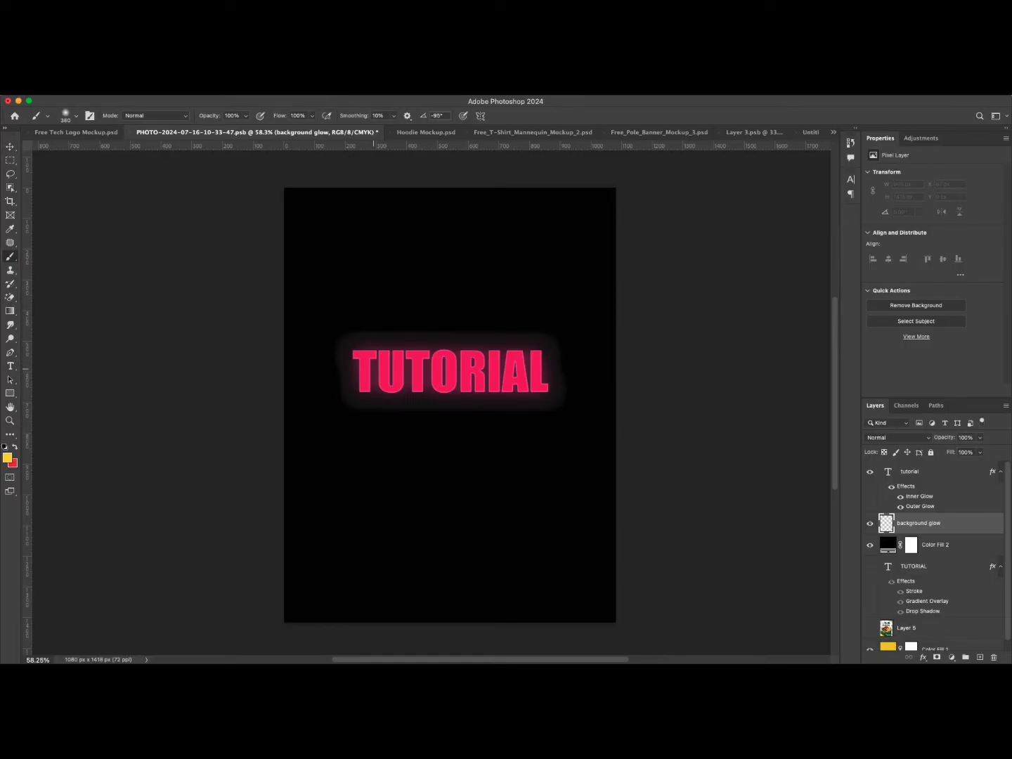
{"action": "right_click", "coordinate": [393, 372]}
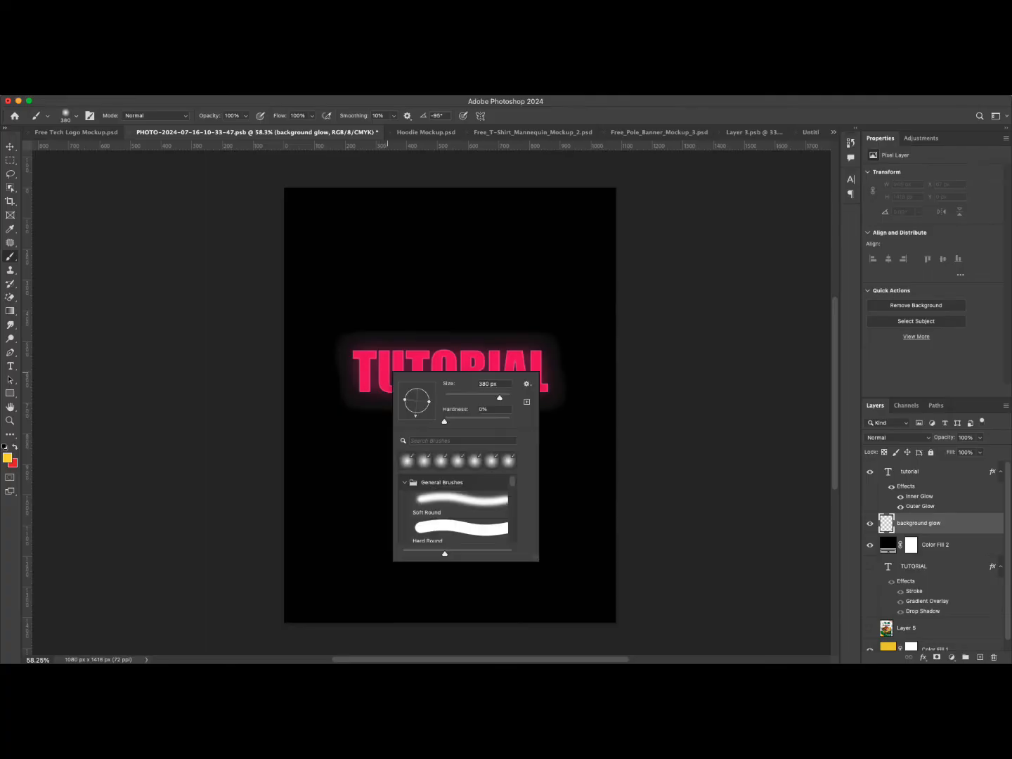
{"action": "right_click", "coordinate": [372, 348]}
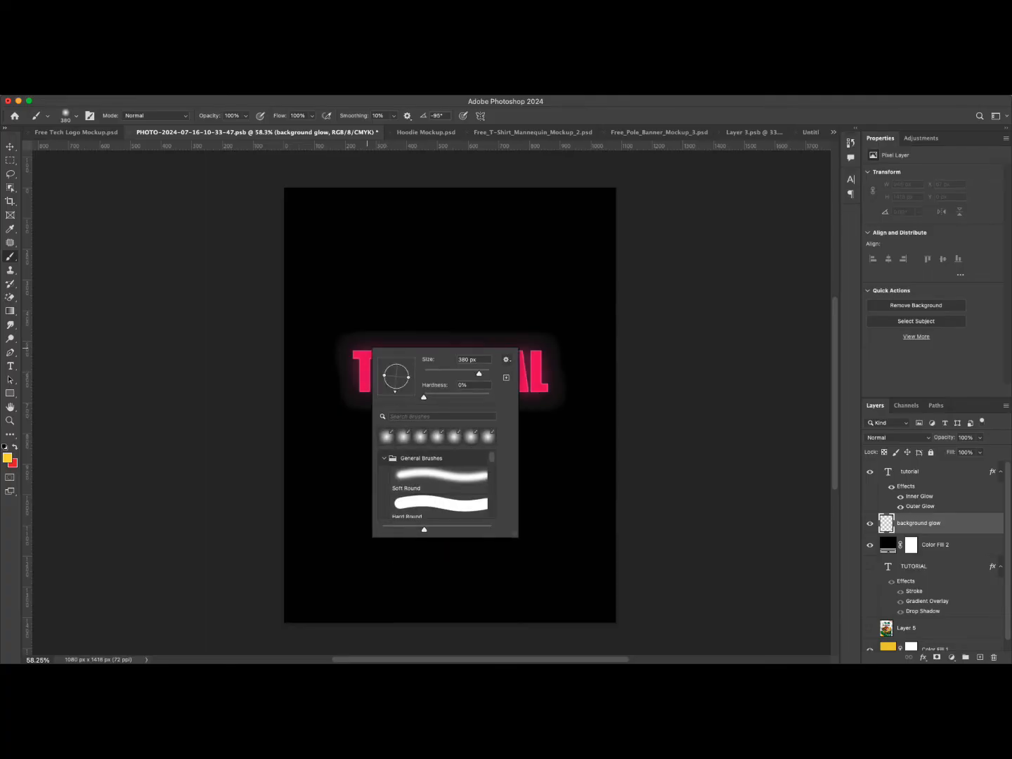
{"action": "left_click_drag", "start_coordinate": [479, 373], "coordinate": [483, 373]}
{"action": "left_click_drag", "start_coordinate": [484, 373], "coordinate": [484, 373]}
{"action": "key", "text": "Return"}
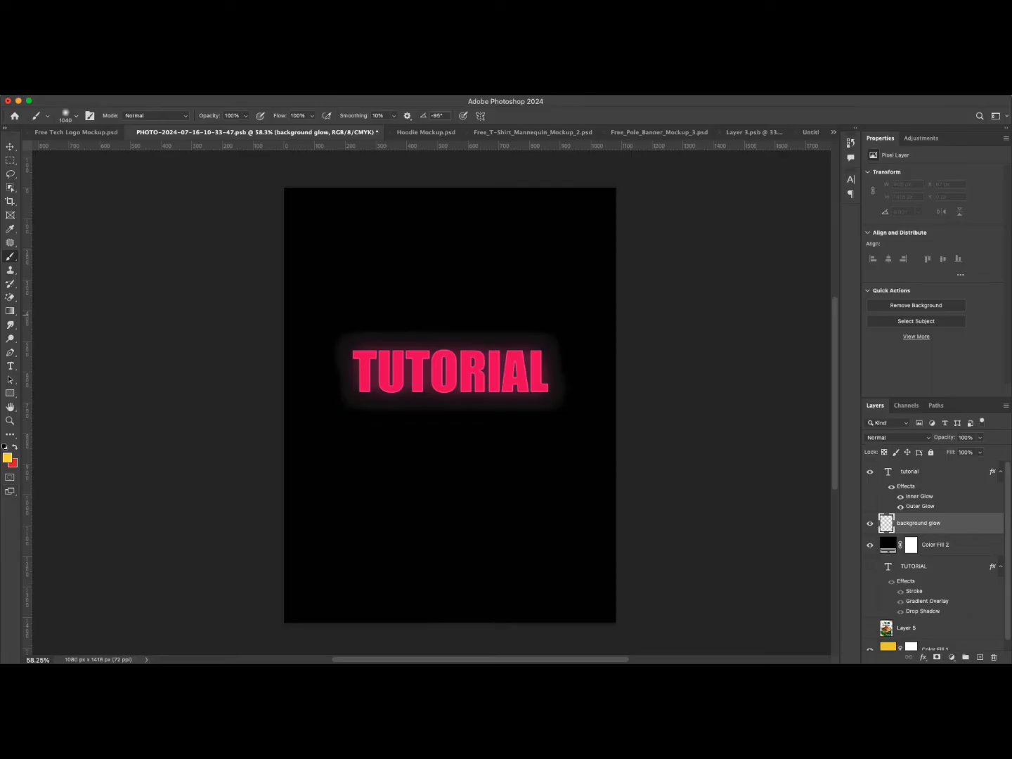
Sample the text's pink #ff006c as foreground colour and paint one large dab behind the text.
{"action": "left_click", "coordinate": [7, 458]}
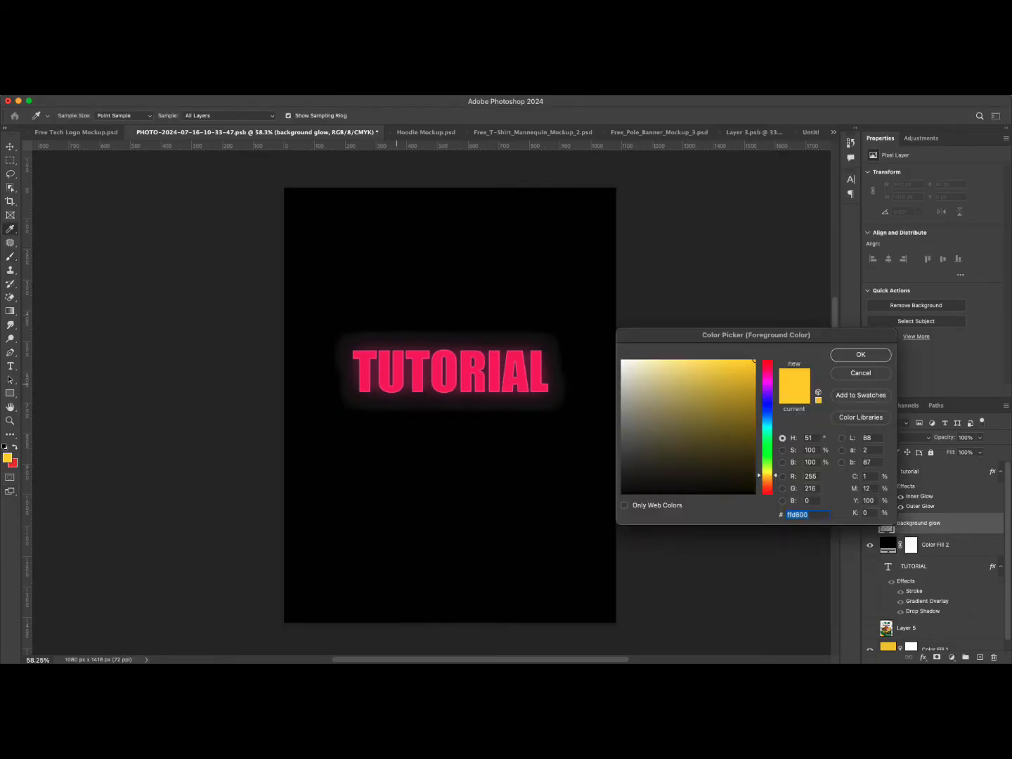
{"action": "left_click", "coordinate": [447, 378]}
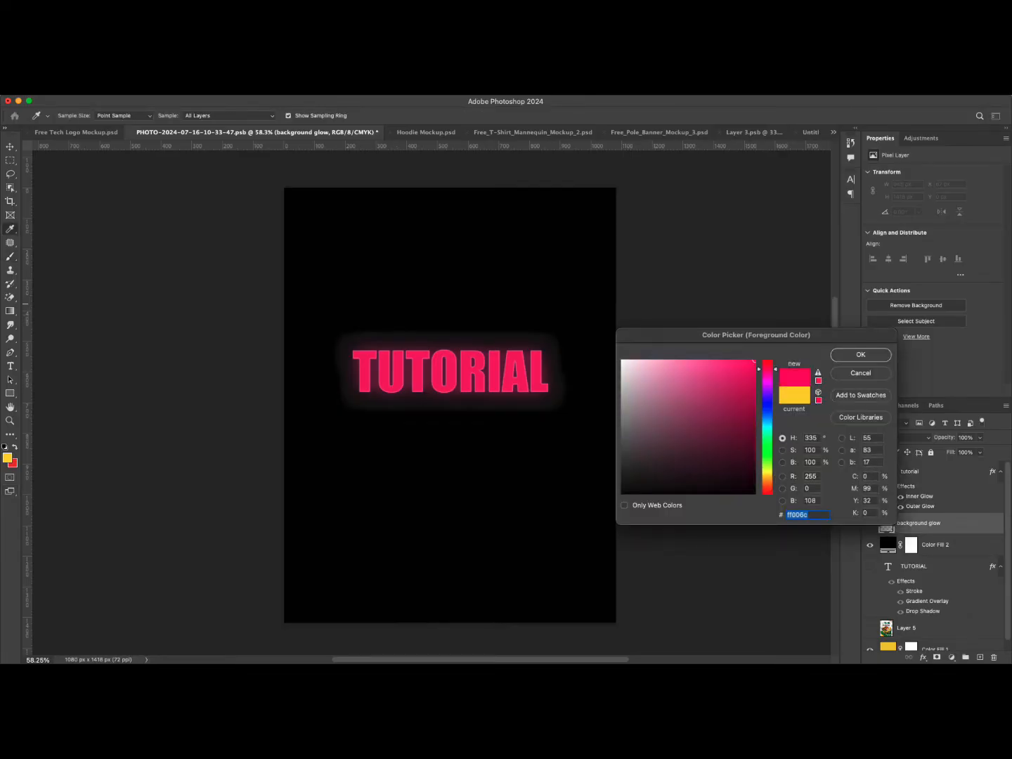
{"action": "left_click", "coordinate": [860, 354]}
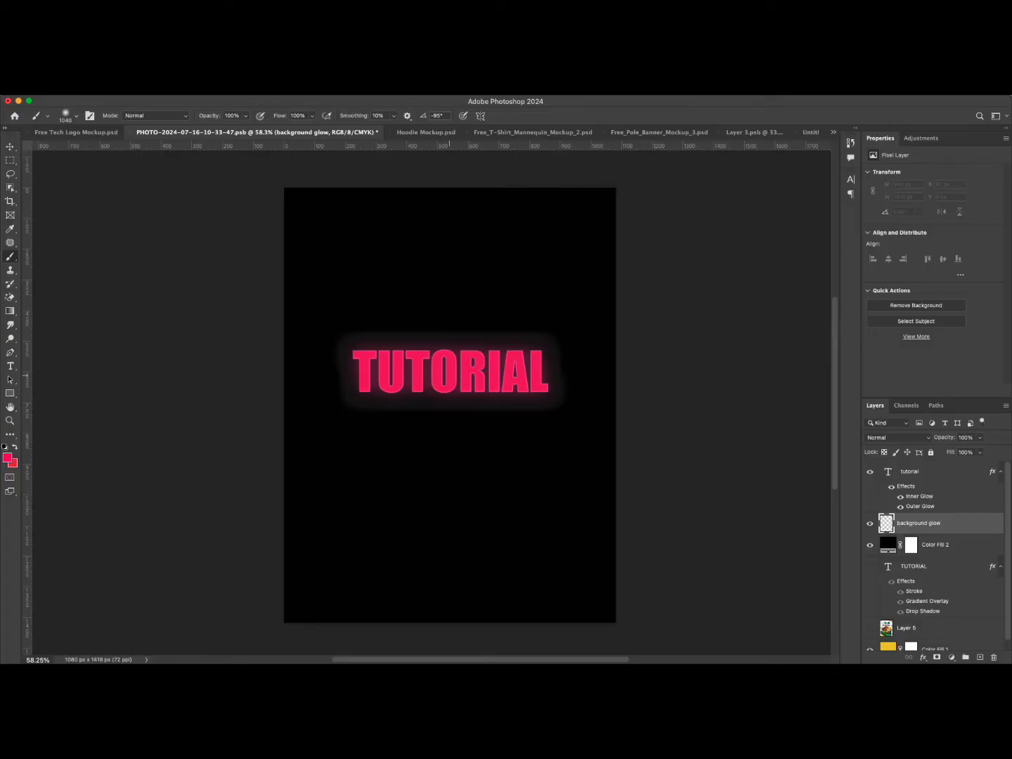
{"action": "left_click", "coordinate": [450, 376]}
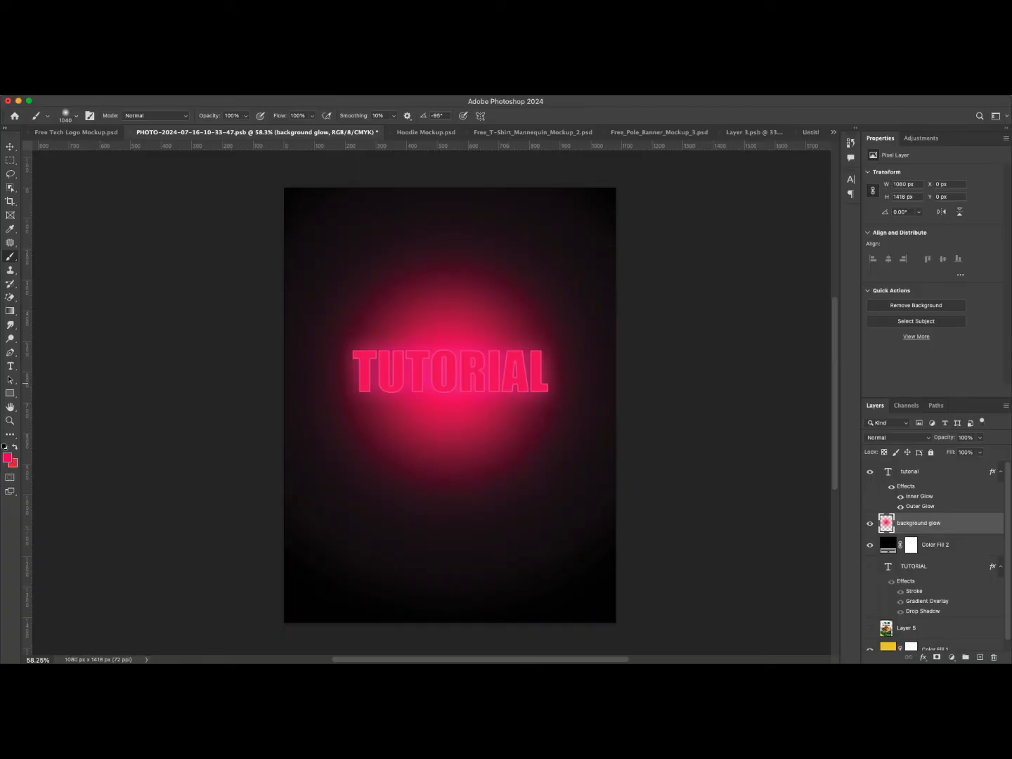
Lower the background glow layer's opacity to 34%.
{"action": "left_click", "coordinate": [979, 438]}
{"action": "left_click_drag", "start_coordinate": [985, 450], "coordinate": [945, 451]}
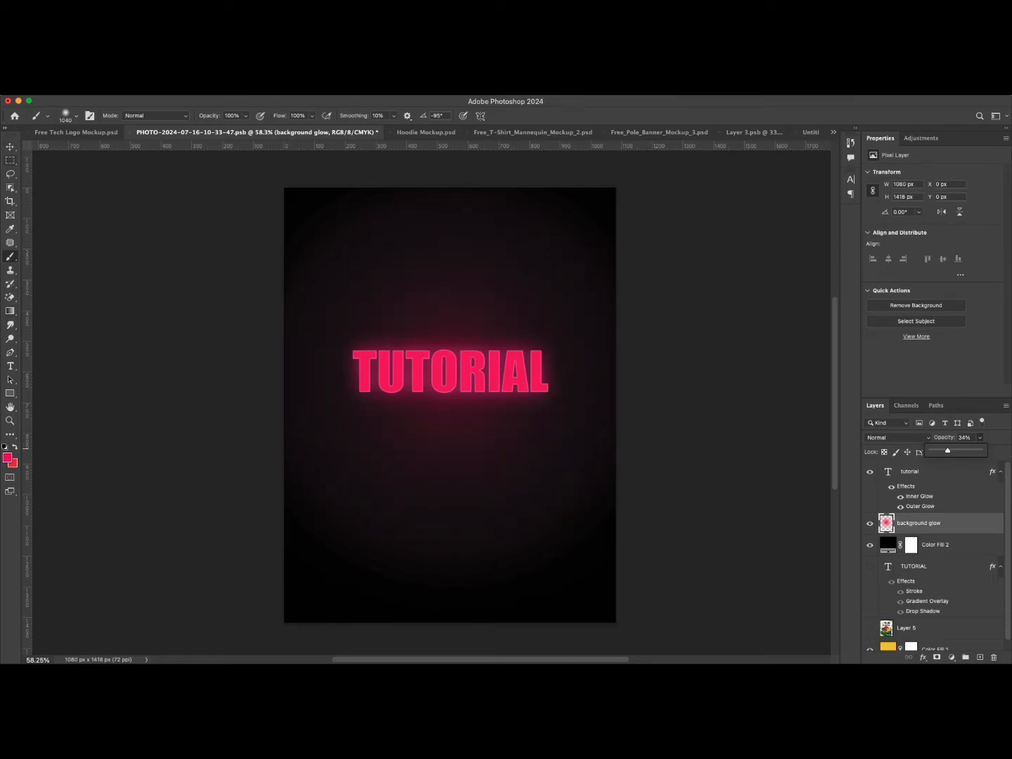
{"action": "key", "text": "v"}
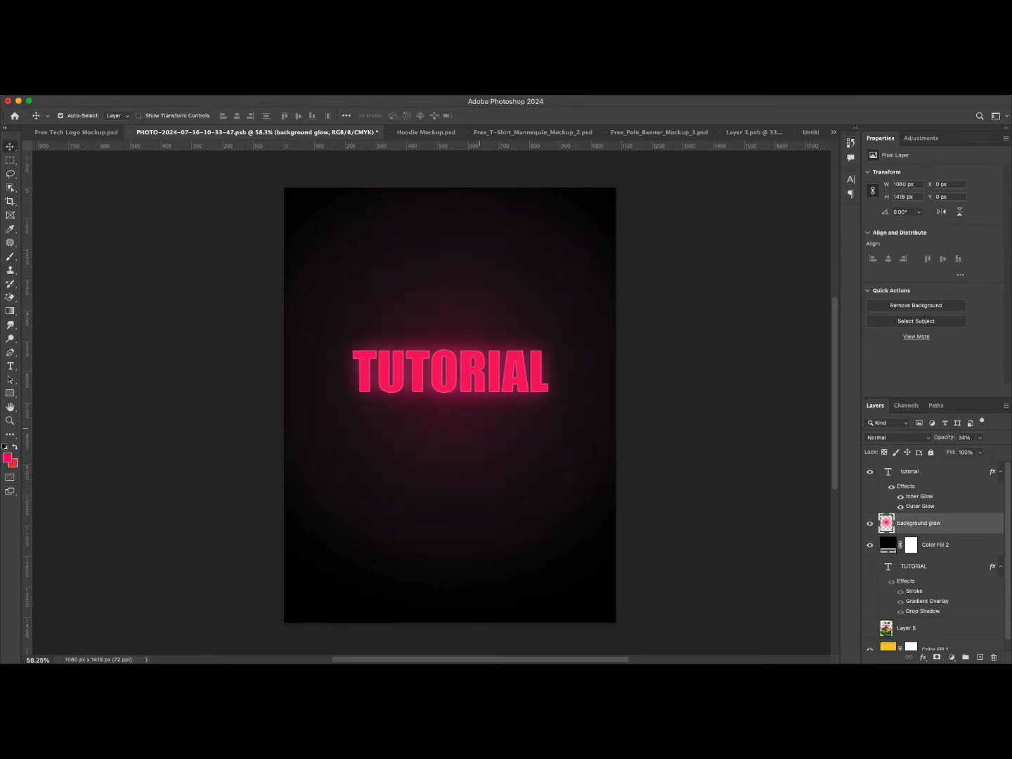
{"action": "scroll", "coordinate": [480, 427], "scroll_direction": "down", "scroll_amount": 4}
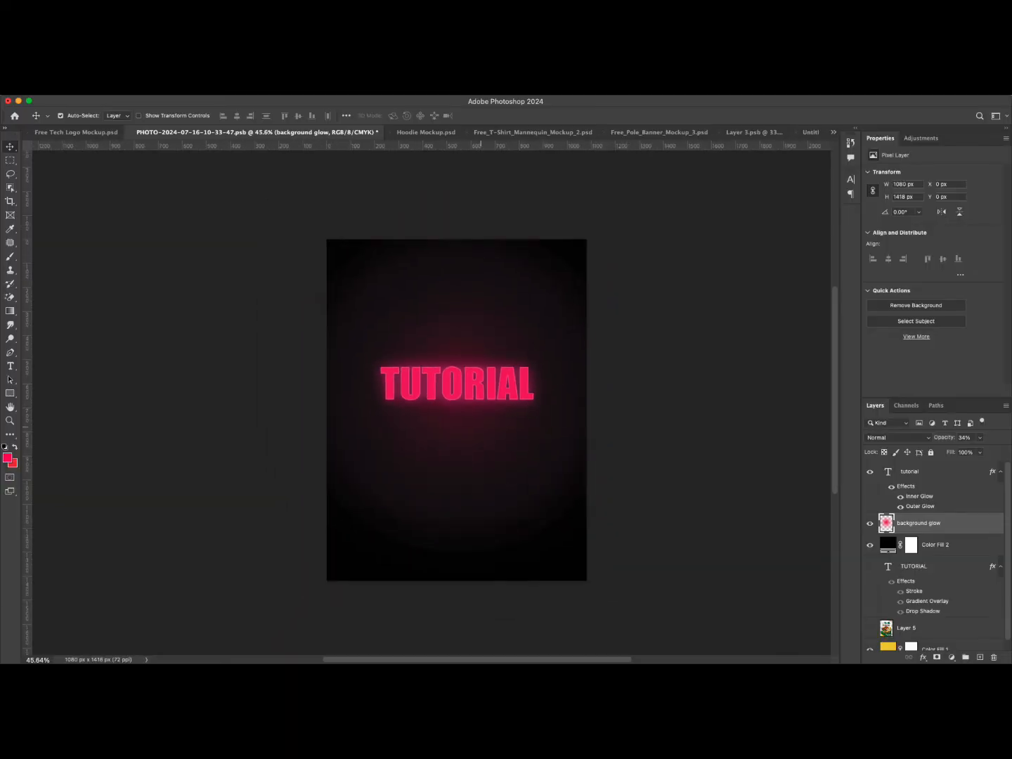
{"action": "scroll", "coordinate": [480, 427], "scroll_direction": "up", "scroll_amount": 15}
{"action": "scroll", "coordinate": [480, 427], "scroll_direction": "down", "scroll_amount": 15}
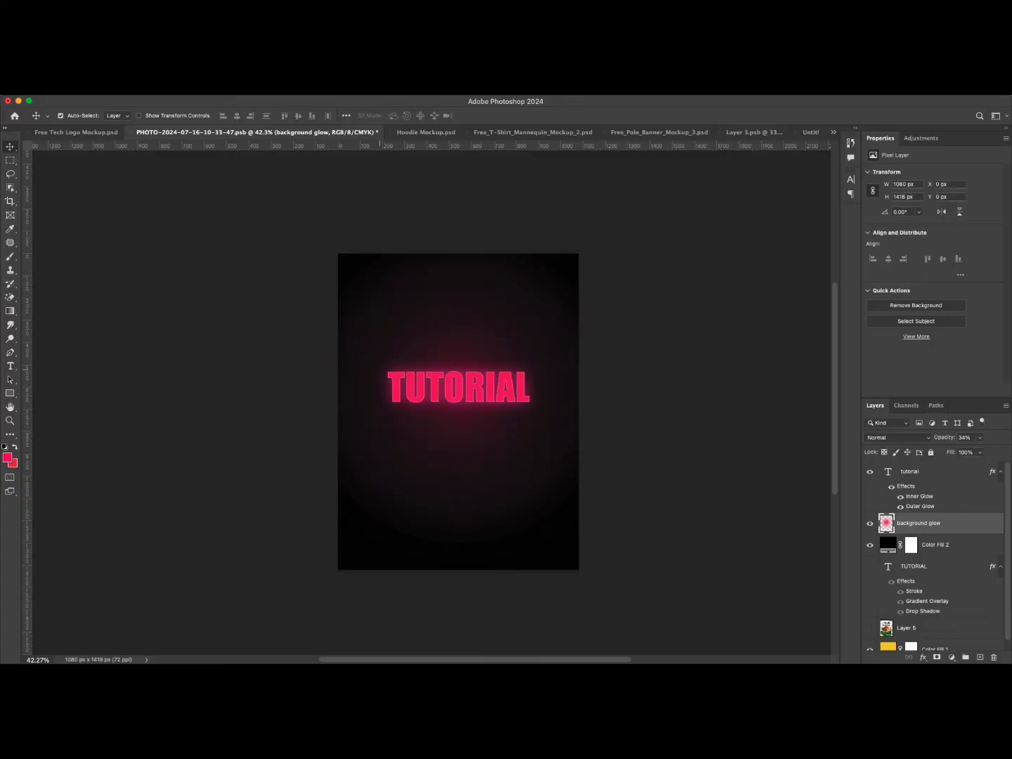
Try replacing the glowing text with CLASS using the Type tool, then discard the edit.
{"action": "key", "text": "t"}
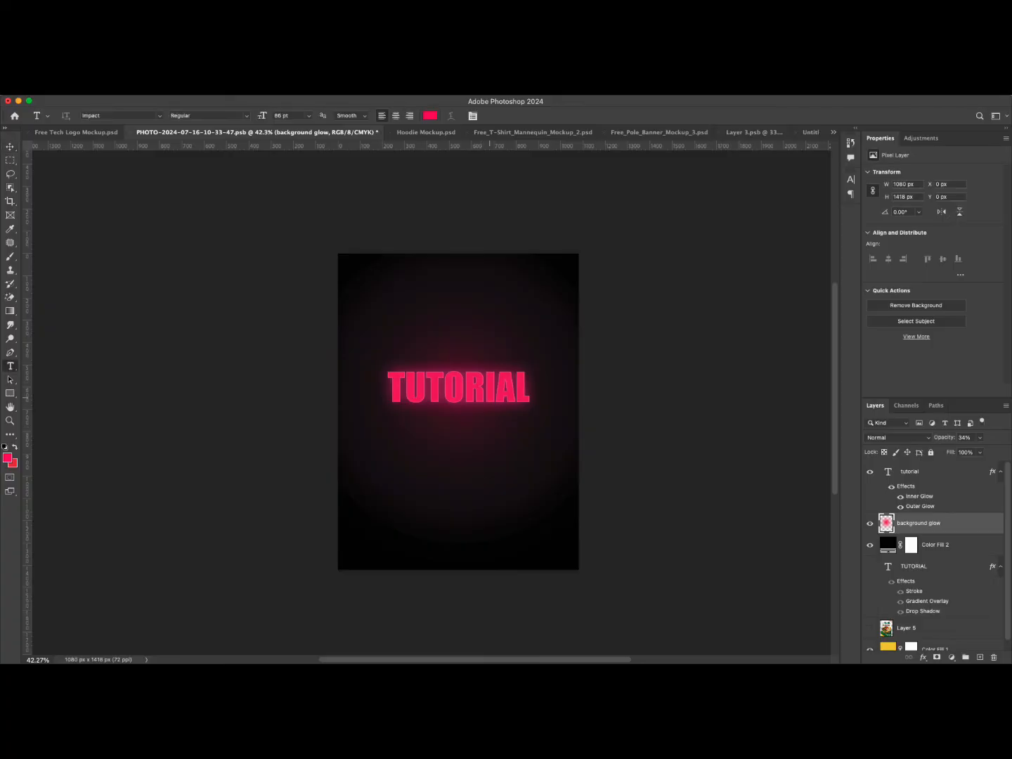
{"action": "left_click", "coordinate": [495, 391]}
{"action": "double_click", "coordinate": [496, 391]}
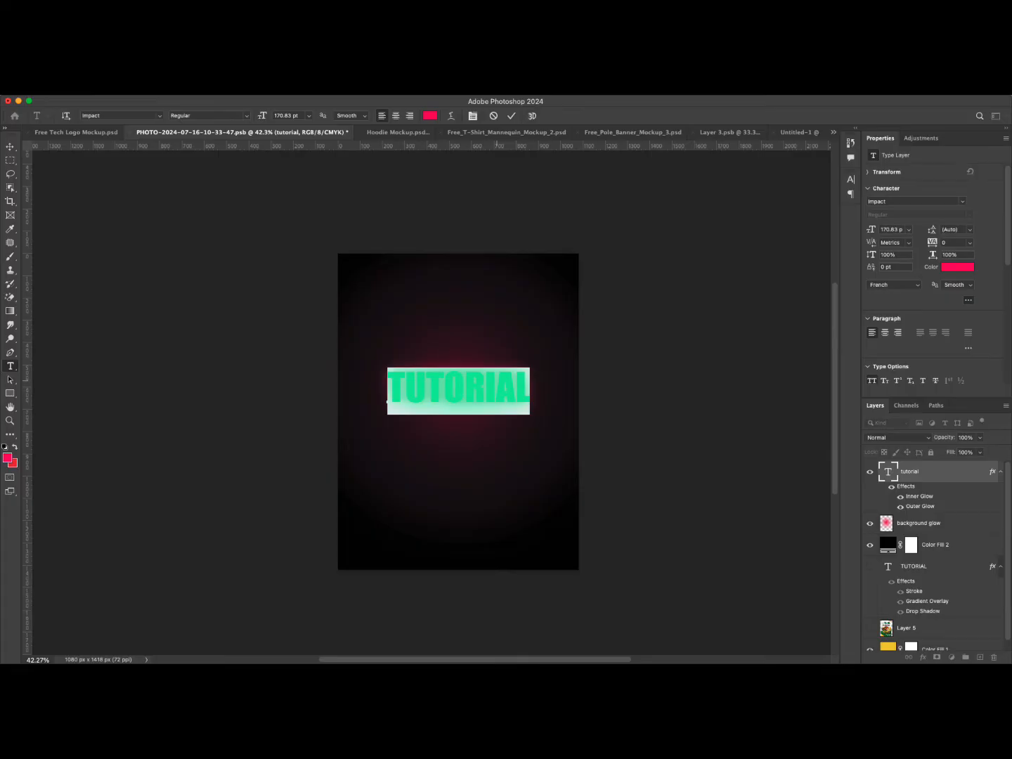
{"action": "type", "text": "CKAS"}
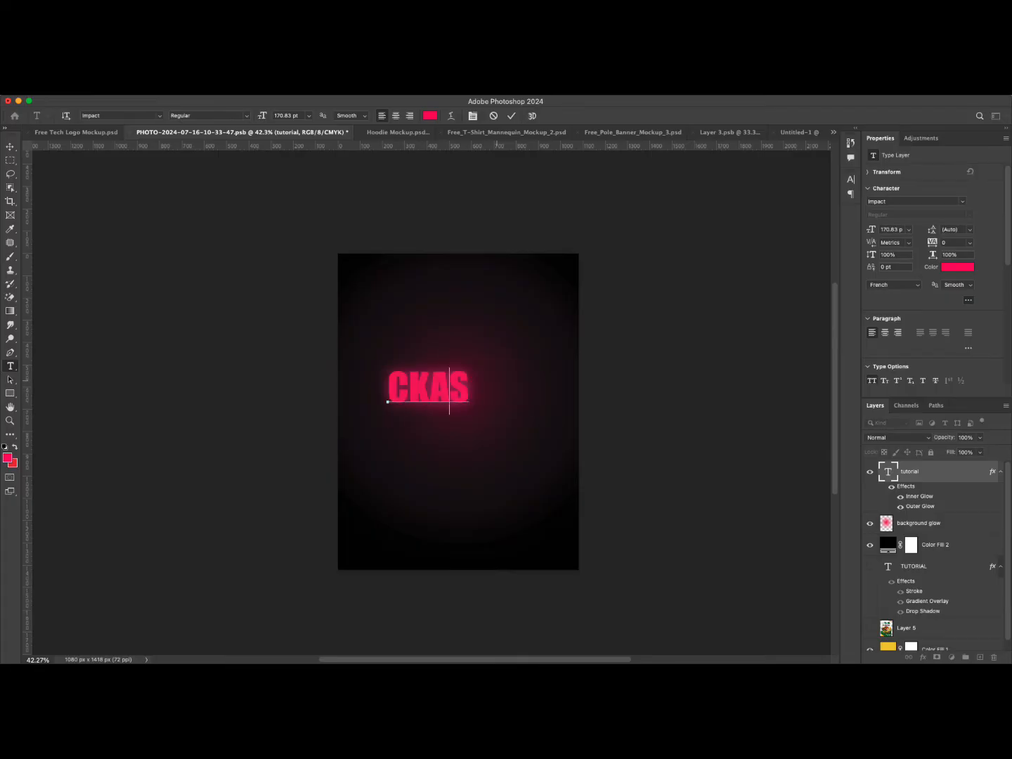
{"action": "key", "text": "BackSpace"}
{"action": "key", "text": "BackSpace"}
{"action": "type", "text": "L"}
{"action": "key", "text": "BackSpace"}
{"action": "key", "text": "BackSpace"}
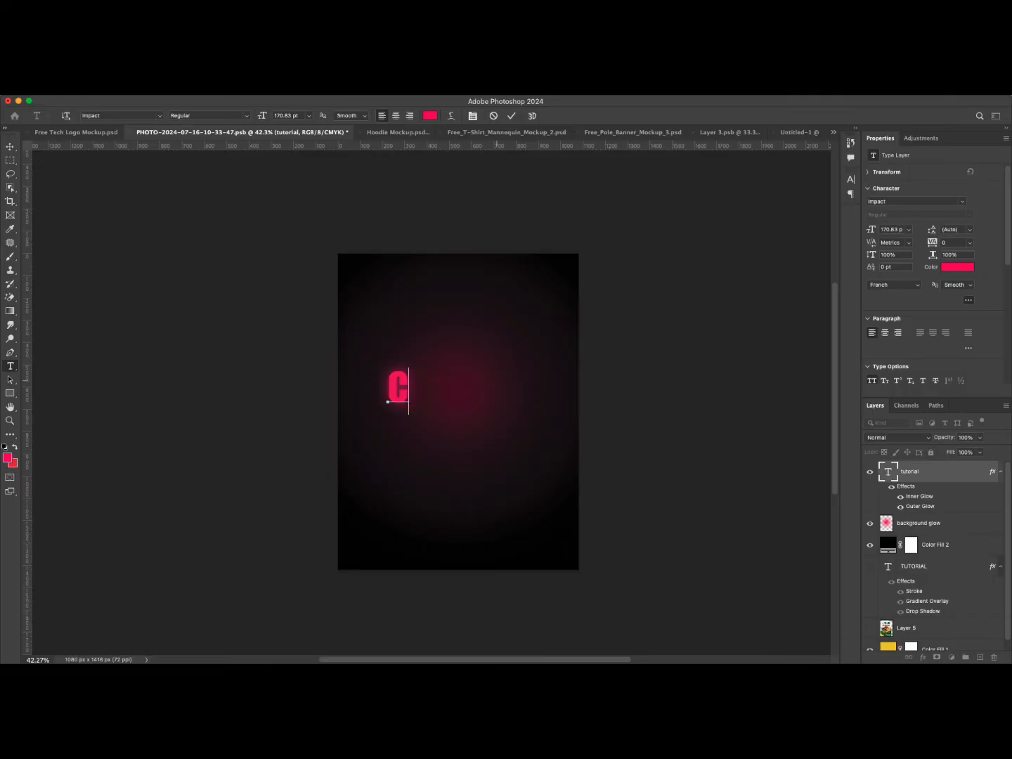
{"action": "type", "text": "LASS"}
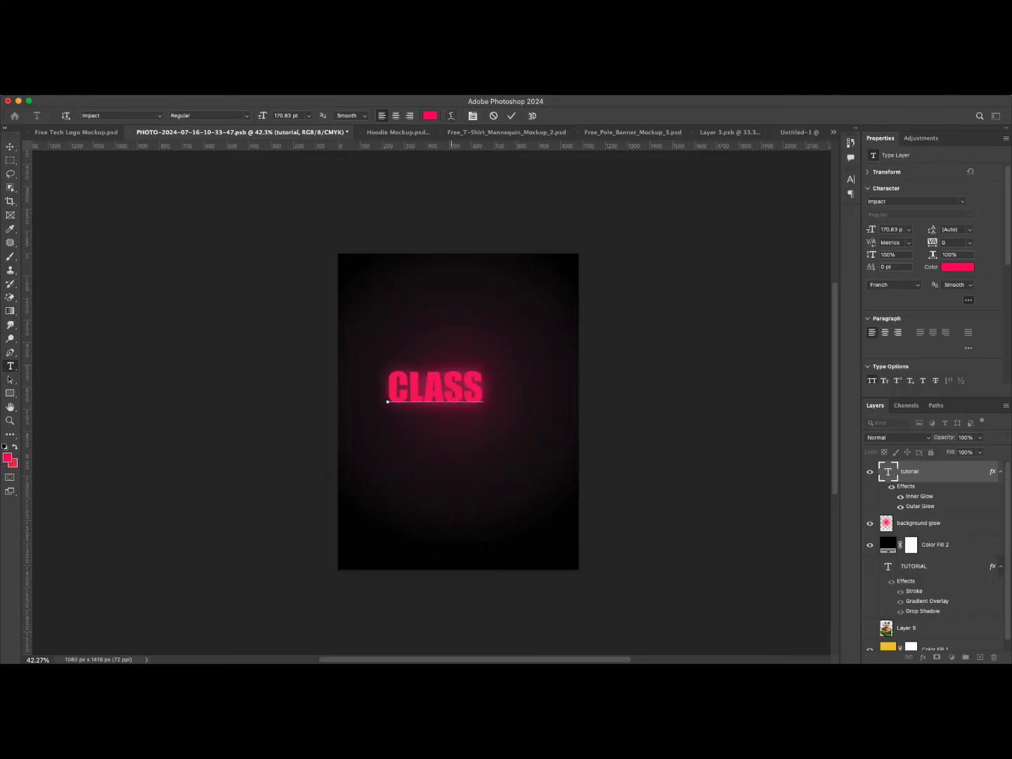
{"action": "left_click", "coordinate": [510, 116]}
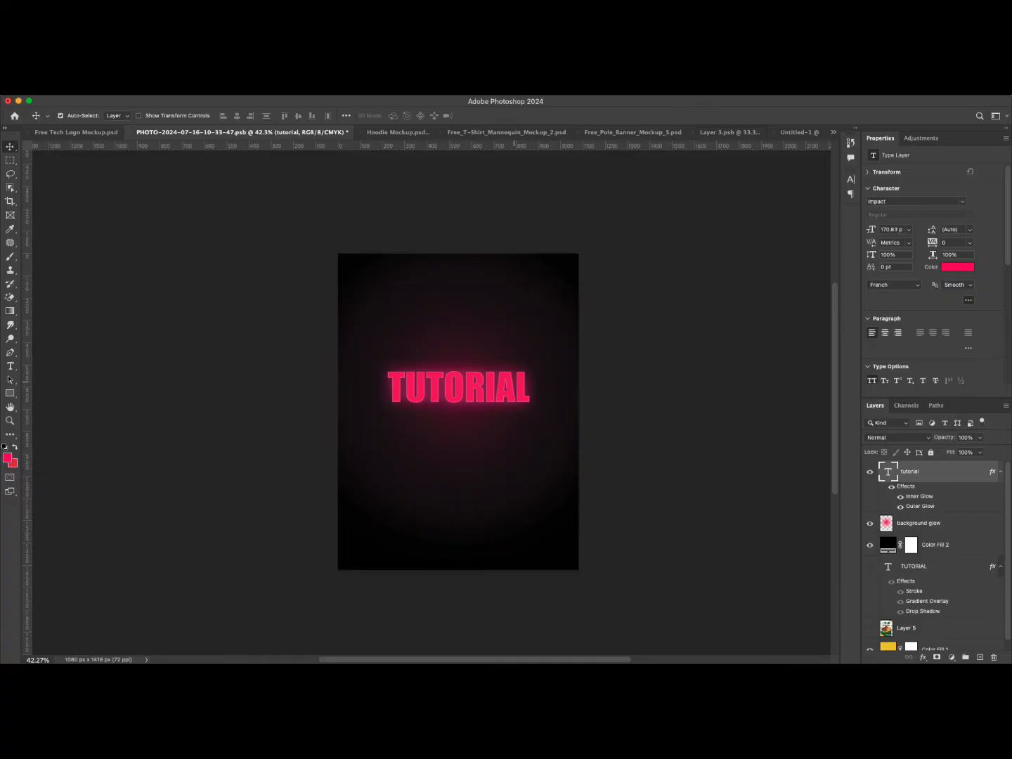
Delete all the layers above the yellow Color Fill 1 layer, leaving only the yellow background.
{"action": "scroll", "coordinate": [489, 420], "scroll_direction": "up", "scroll_amount": 1}
{"action": "scroll", "coordinate": [490, 420], "scroll_direction": "down", "scroll_amount": 5}
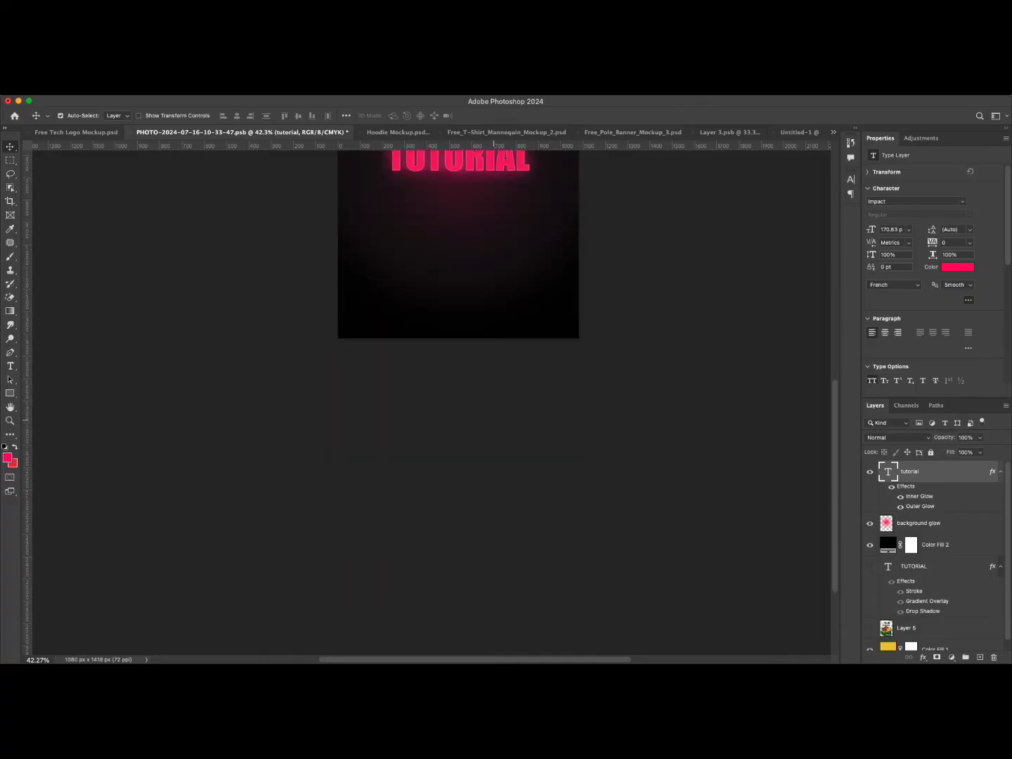
{"action": "scroll", "coordinate": [493, 420], "scroll_direction": "up", "scroll_amount": 5}
{"action": "scroll", "coordinate": [493, 421], "scroll_direction": "down", "scroll_amount": 5}
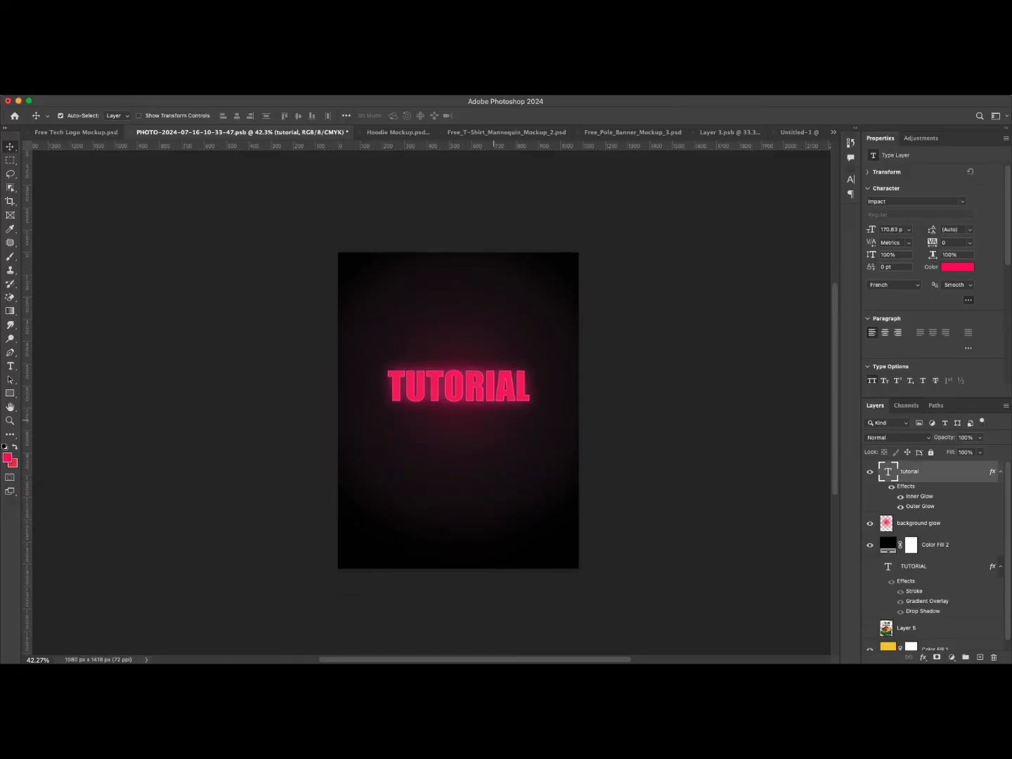
{"action": "scroll", "coordinate": [494, 421], "scroll_direction": "up", "scroll_amount": 5}
{"action": "scroll", "coordinate": [493, 420], "scroll_direction": "down", "scroll_amount": 1}
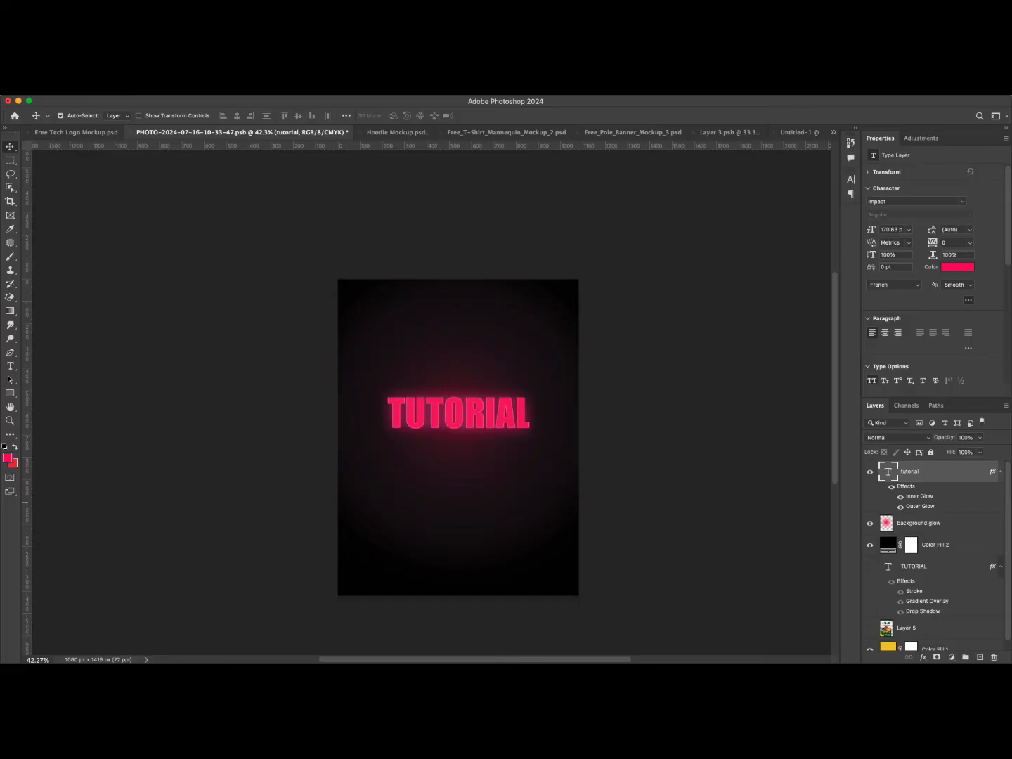
{"action": "scroll", "coordinate": [933, 556], "scroll_direction": "down", "scroll_amount": 1}
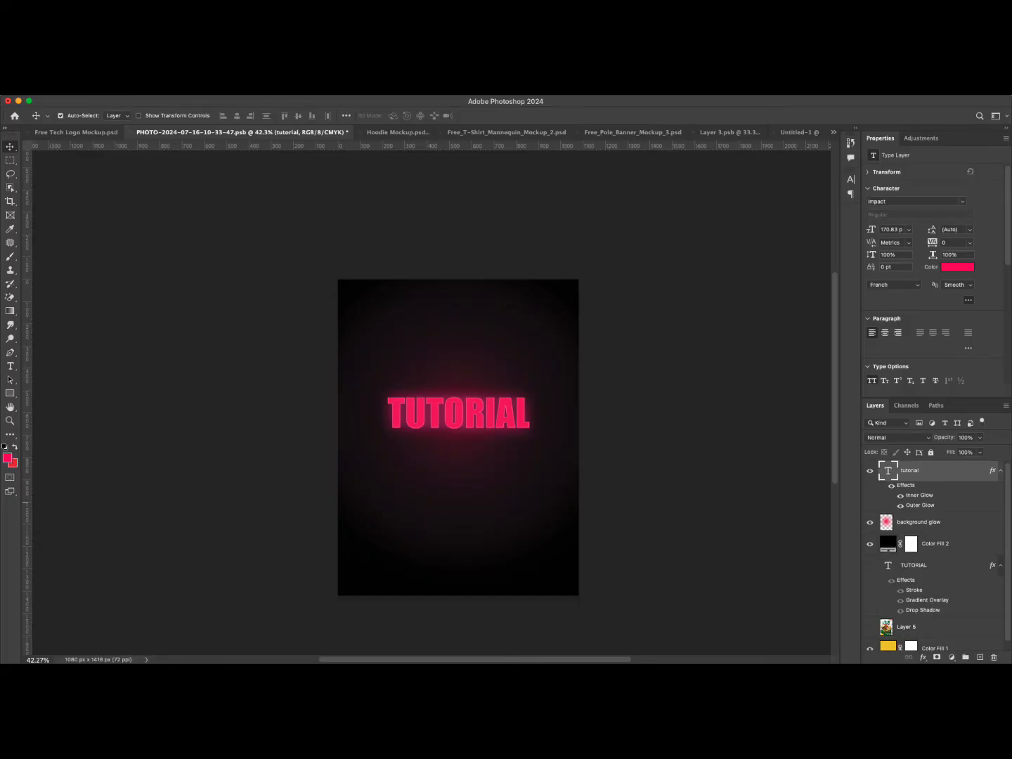
{"action": "scroll", "coordinate": [934, 556], "scroll_direction": "down", "scroll_amount": 1}
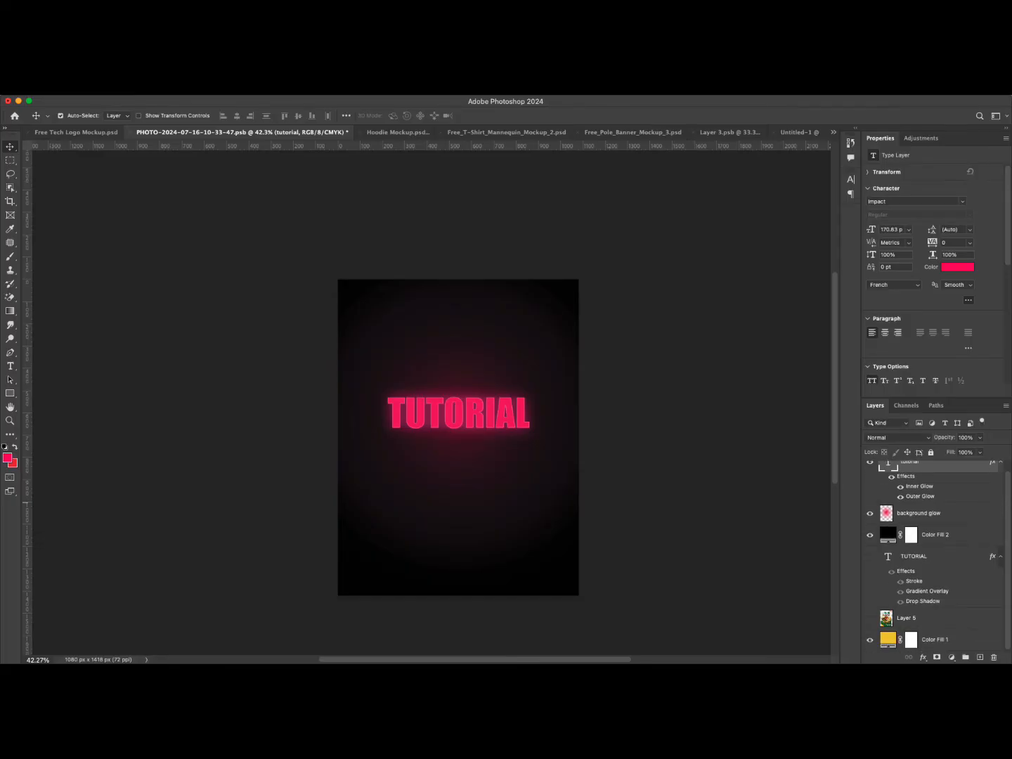
{"action": "left_click", "coordinate": [933, 619], "text": "shift"}
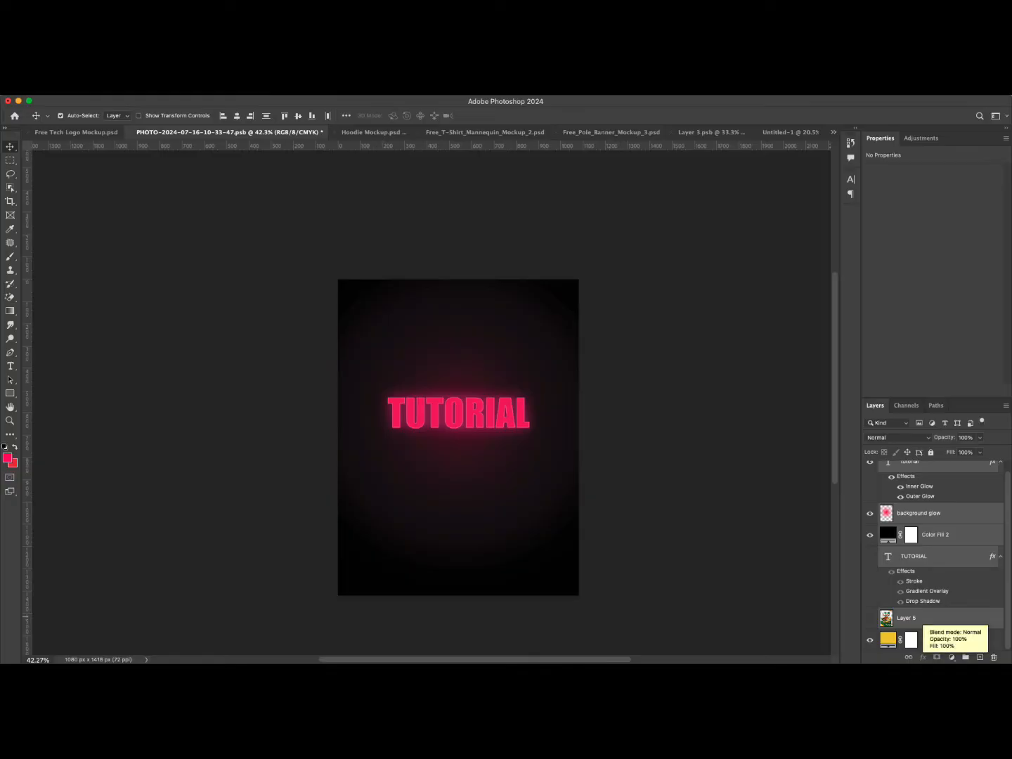
{"action": "key", "text": "Delete"}
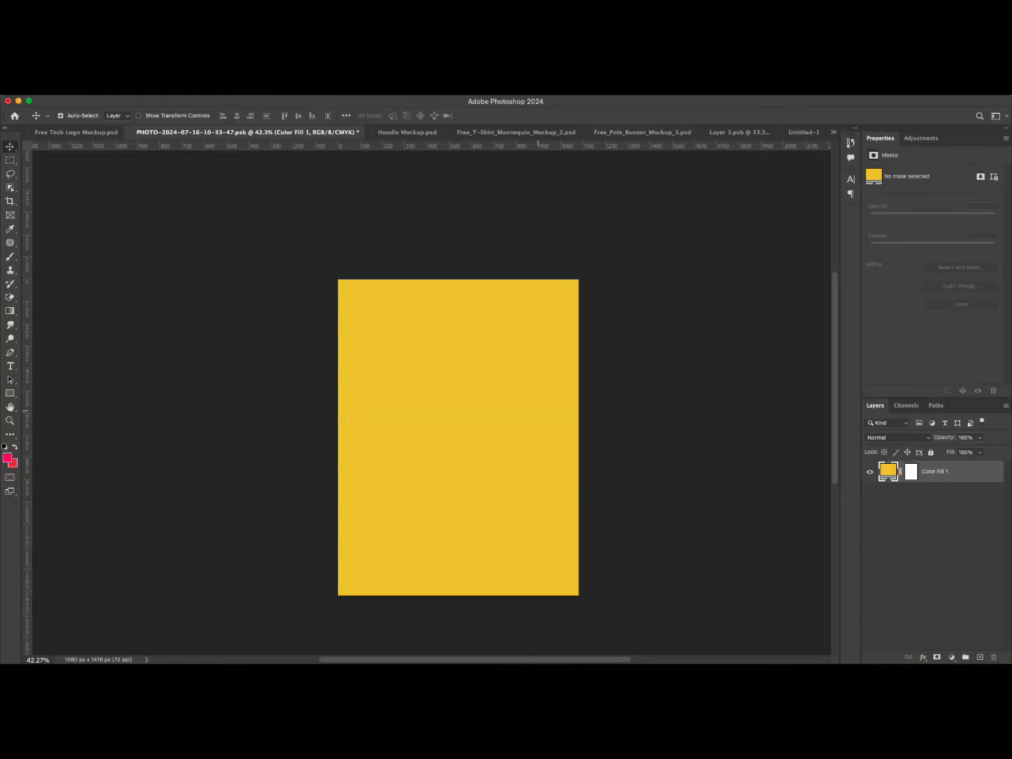
{"action": "key", "text": "ctrl+Tab"}
{"action": "key", "text": "ctrl+Tab"}
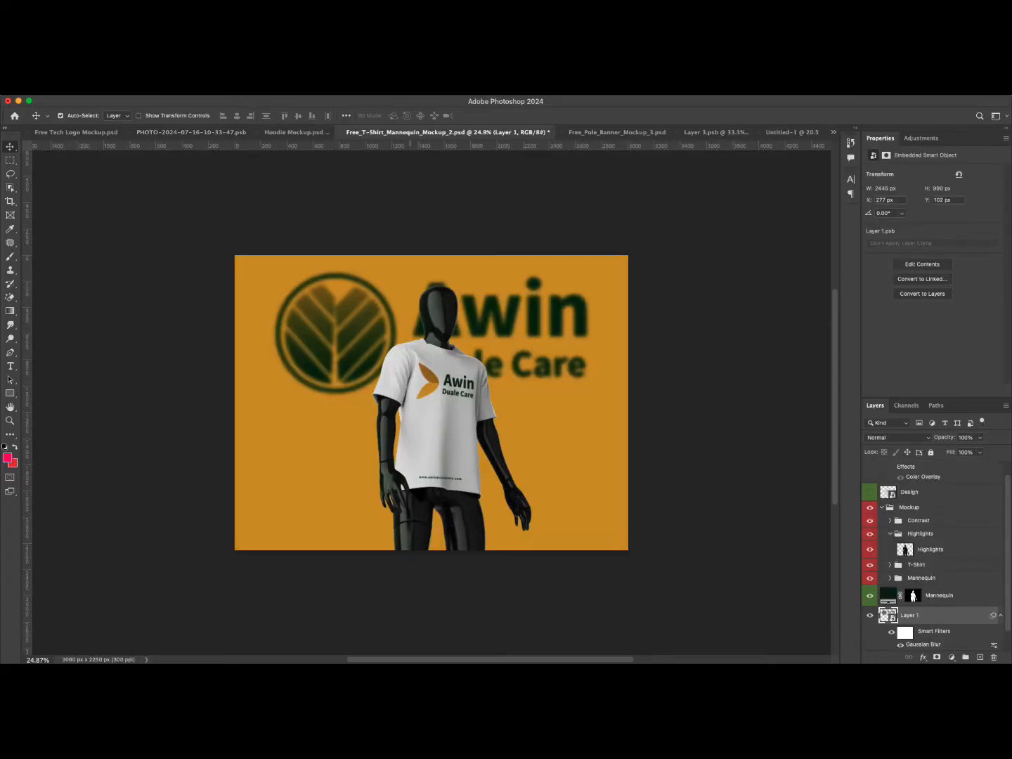
{"action": "key", "text": "ctrl+shift+Tab"}
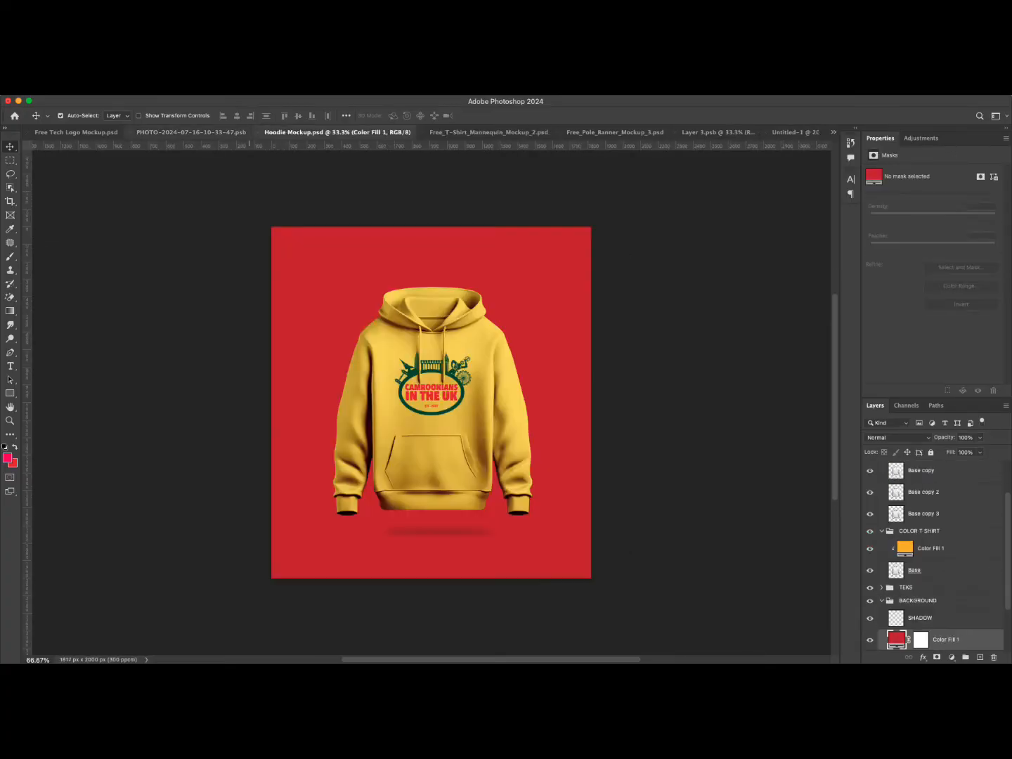
{"action": "key", "text": "ctrl+shift+Tab"}
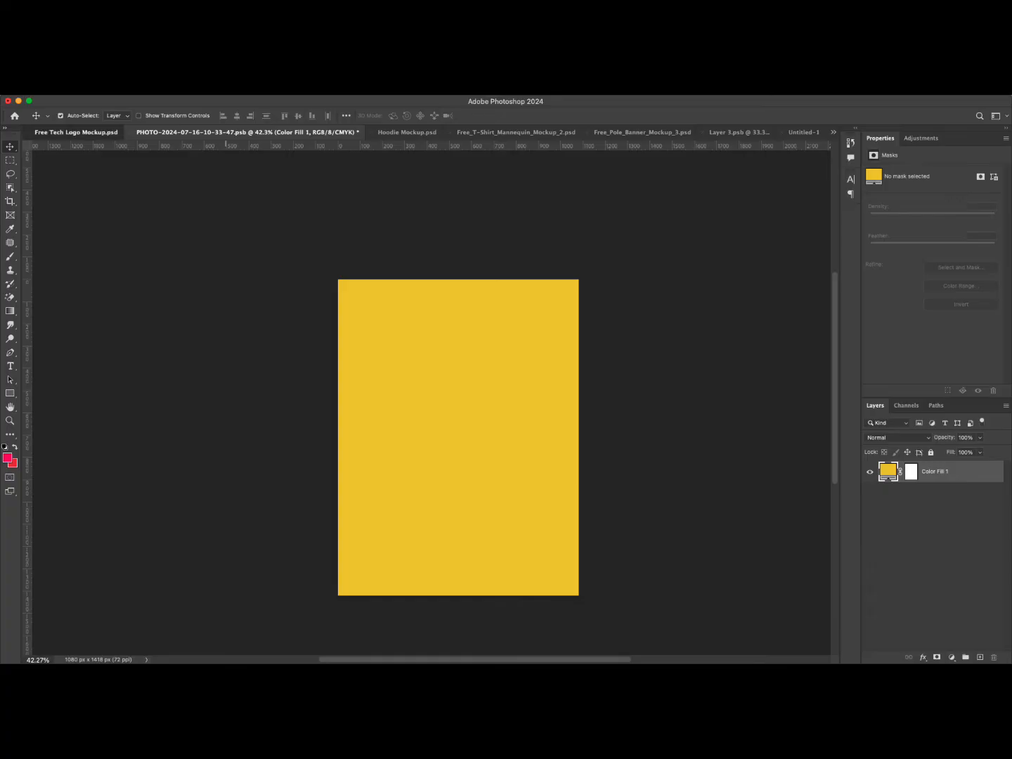
{"action": "key", "text": "ctrl+shift+Tab"}
{"action": "left_click", "coordinate": [15, 116]}
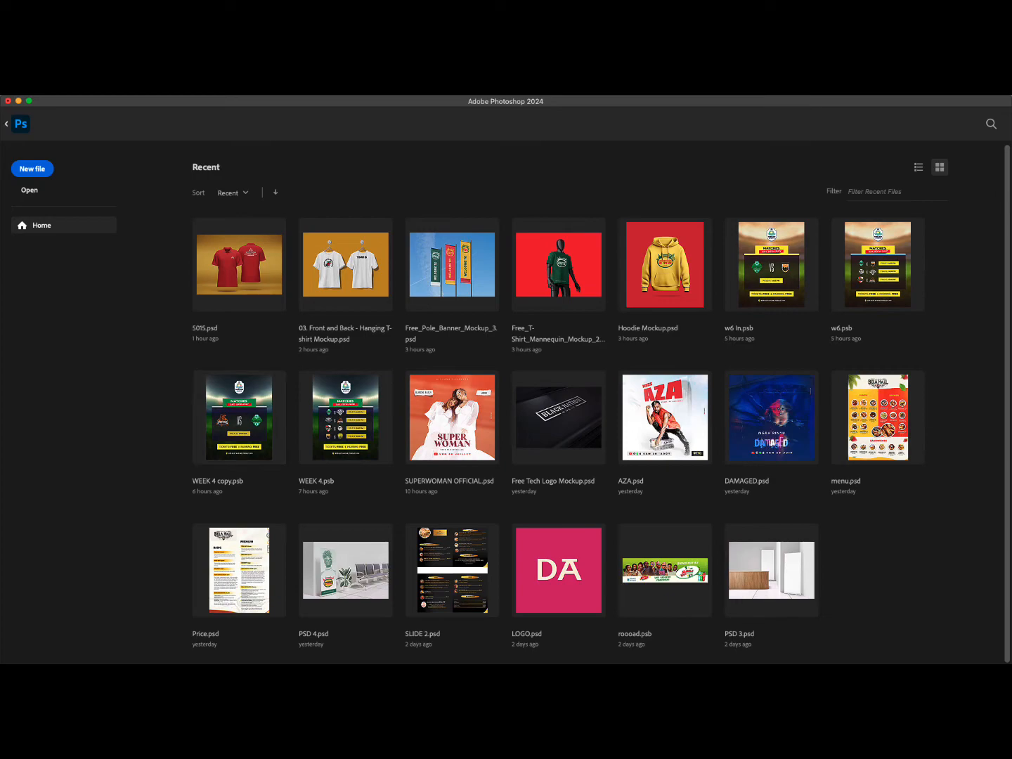
{"action": "left_click", "coordinate": [20, 123]}
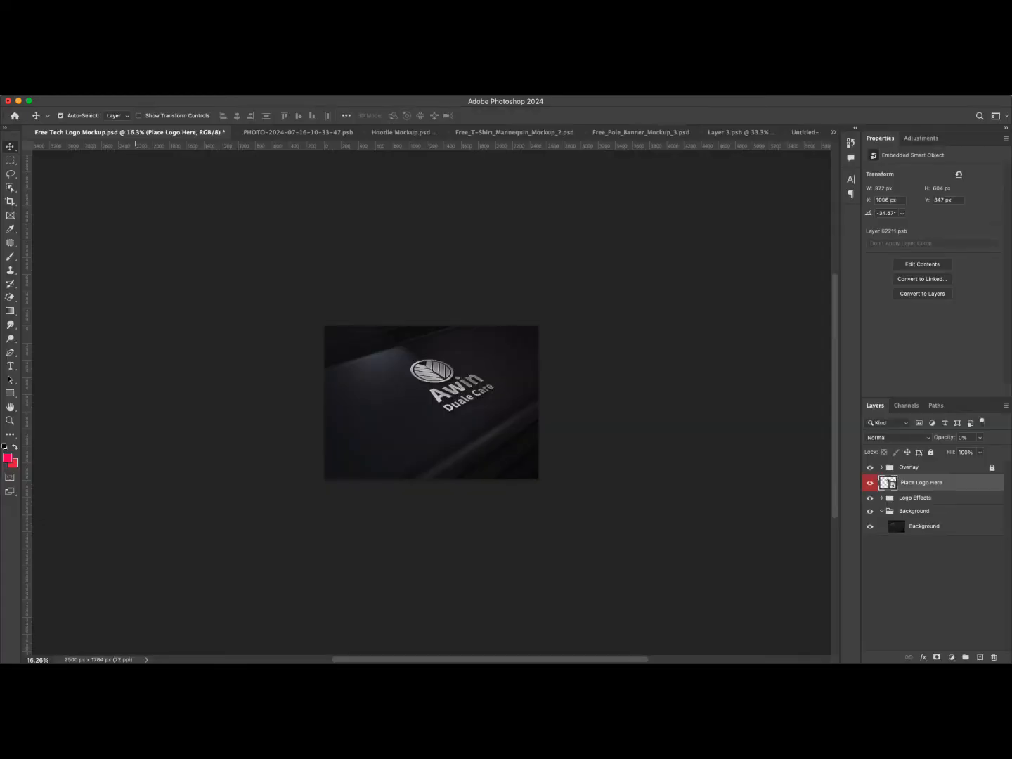
{"action": "left_click", "coordinate": [184, 648]}
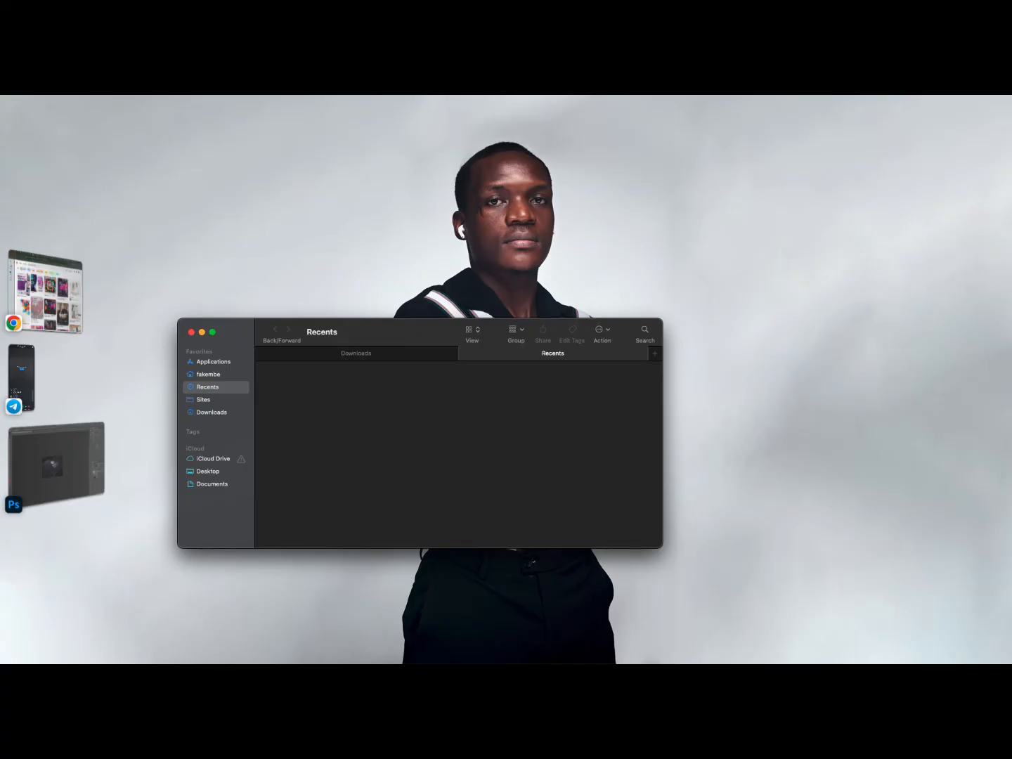
{"action": "left_click", "coordinate": [213, 413]}
{"action": "scroll", "coordinate": [458, 455], "scroll_direction": "down", "scroll_amount": 2}
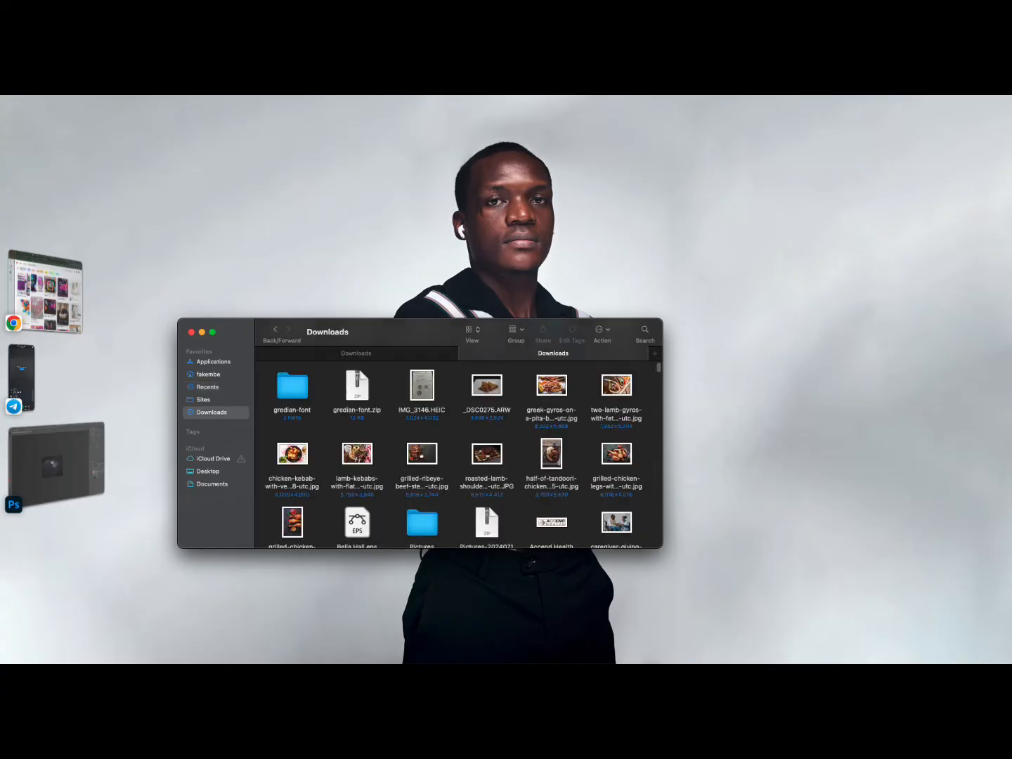
{"action": "scroll", "coordinate": [454, 455], "scroll_direction": "down", "scroll_amount": 5}
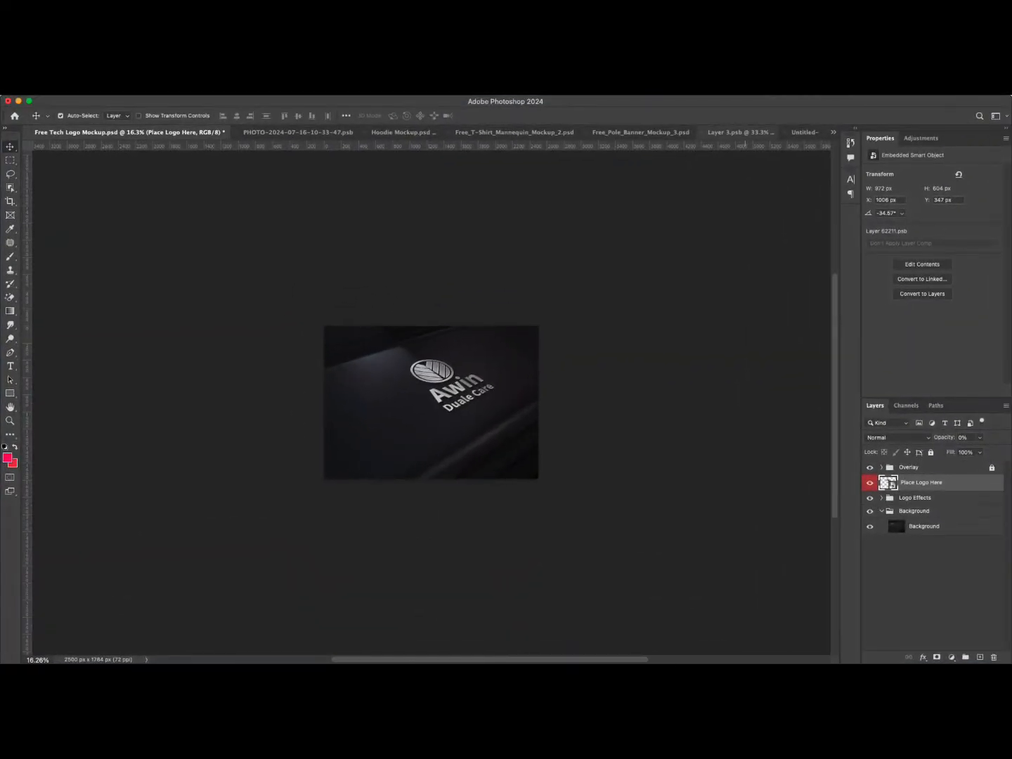
{"action": "left_click", "coordinate": [801, 132]}
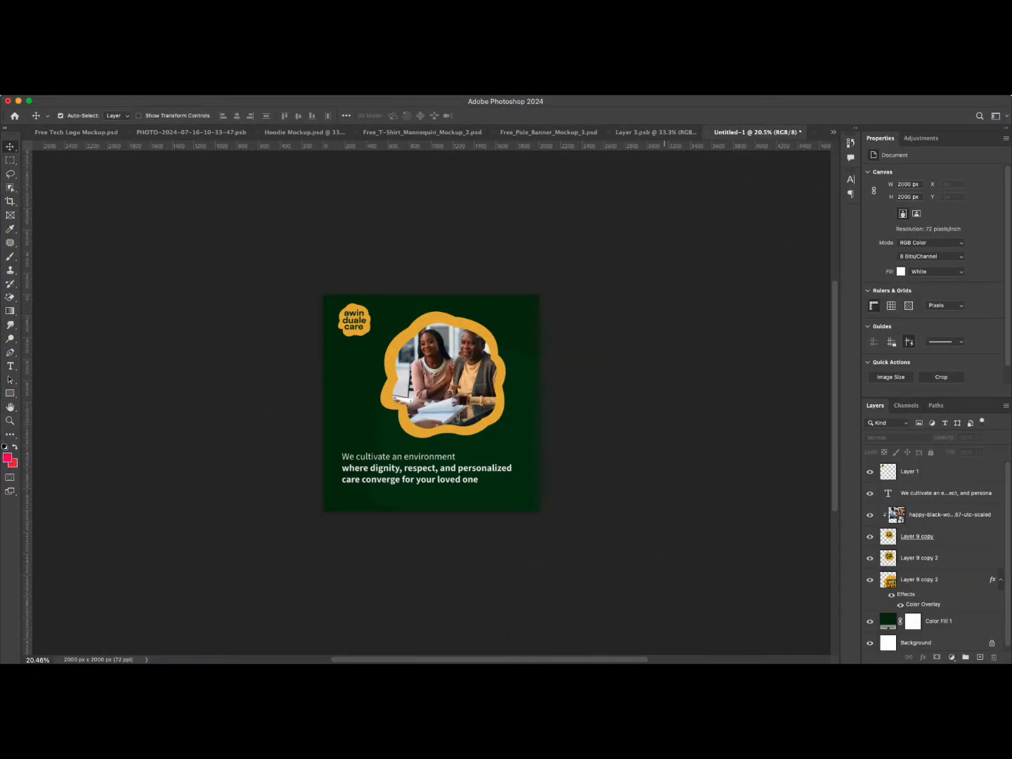
{"action": "left_click", "coordinate": [813, 132]}
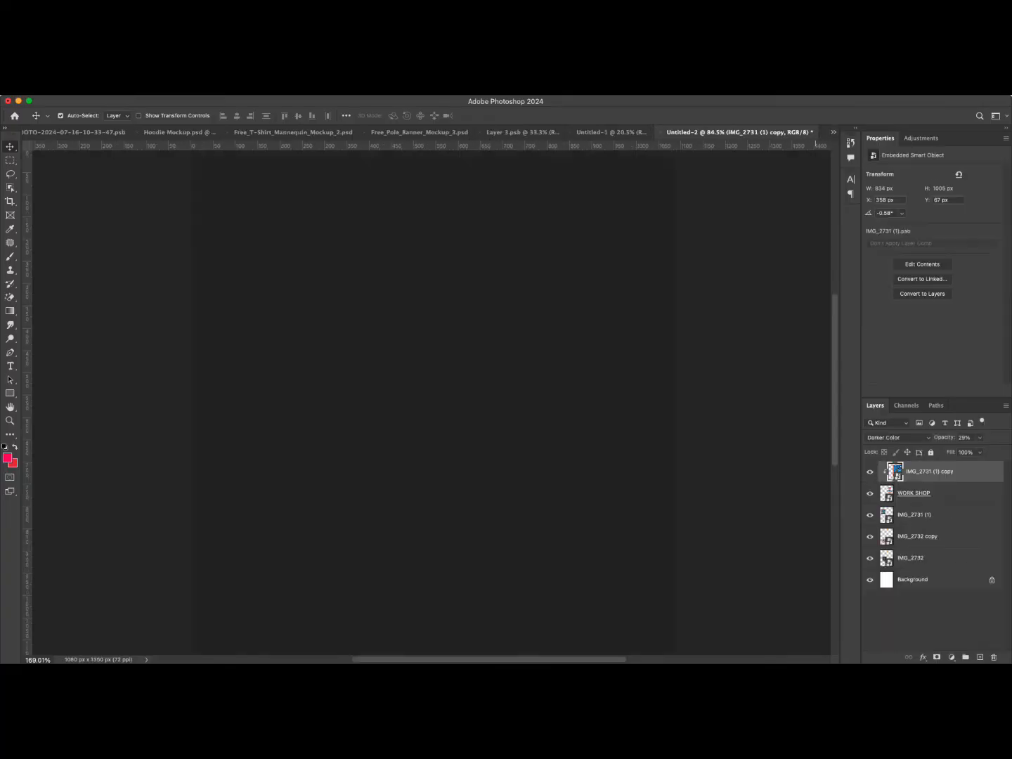
{"action": "left_click", "coordinate": [833, 132]}
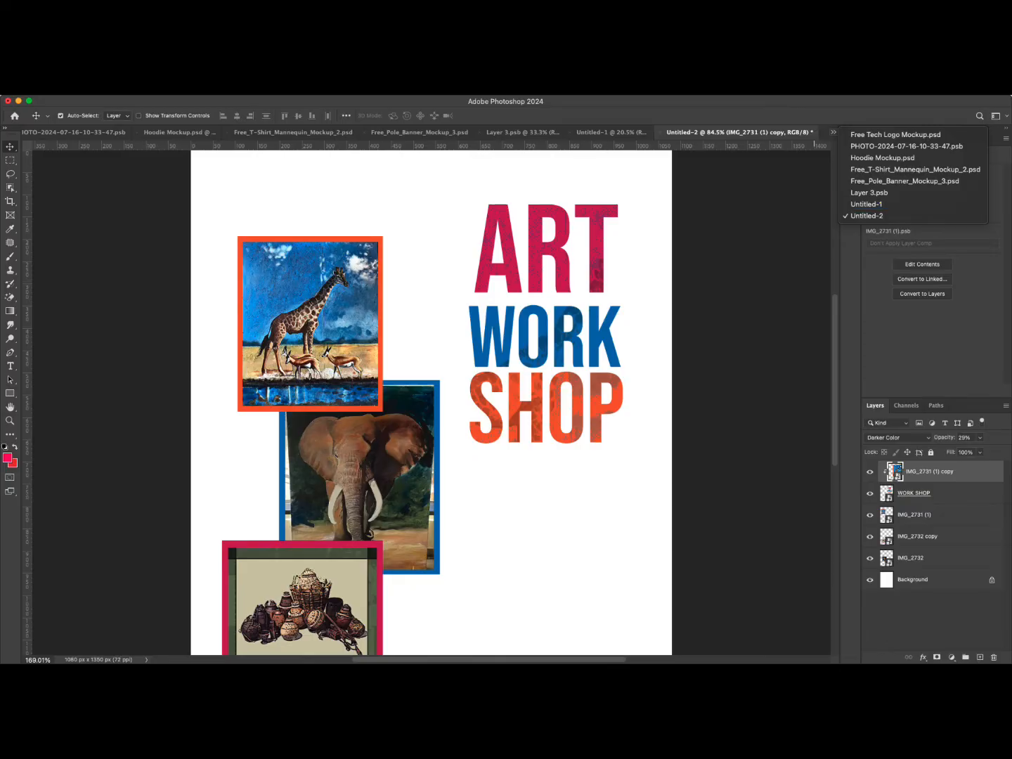
{"action": "left_click", "coordinate": [866, 204]}
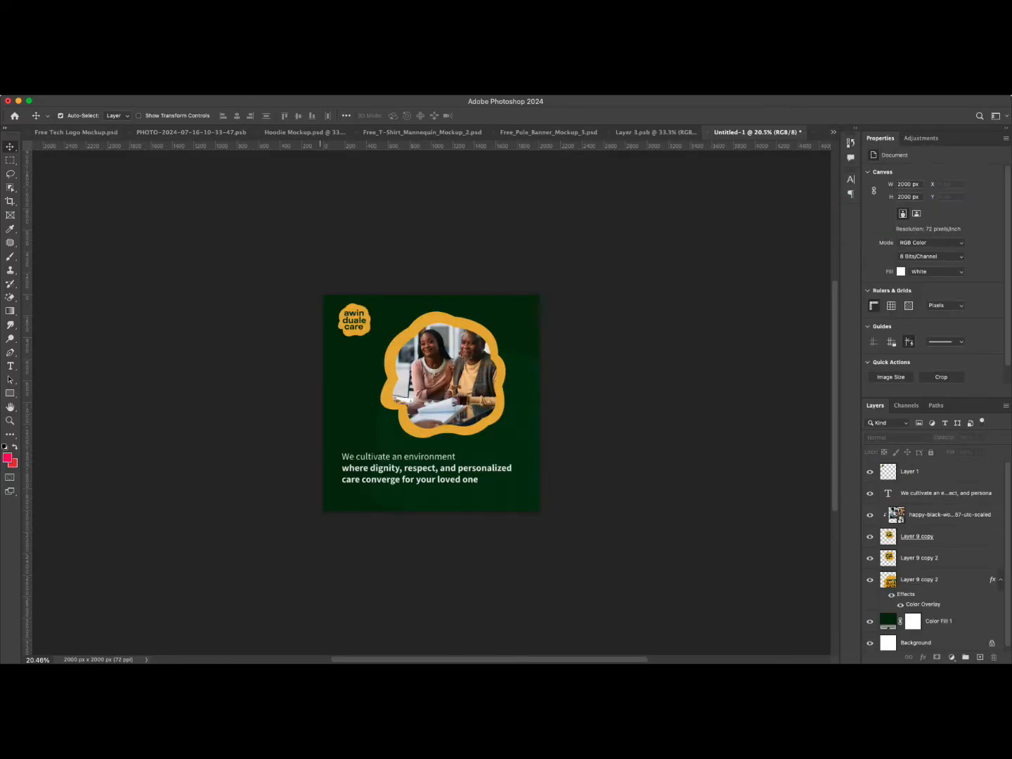
{"action": "left_click", "coordinate": [654, 132]}
{"action": "left_click", "coordinate": [545, 132]}
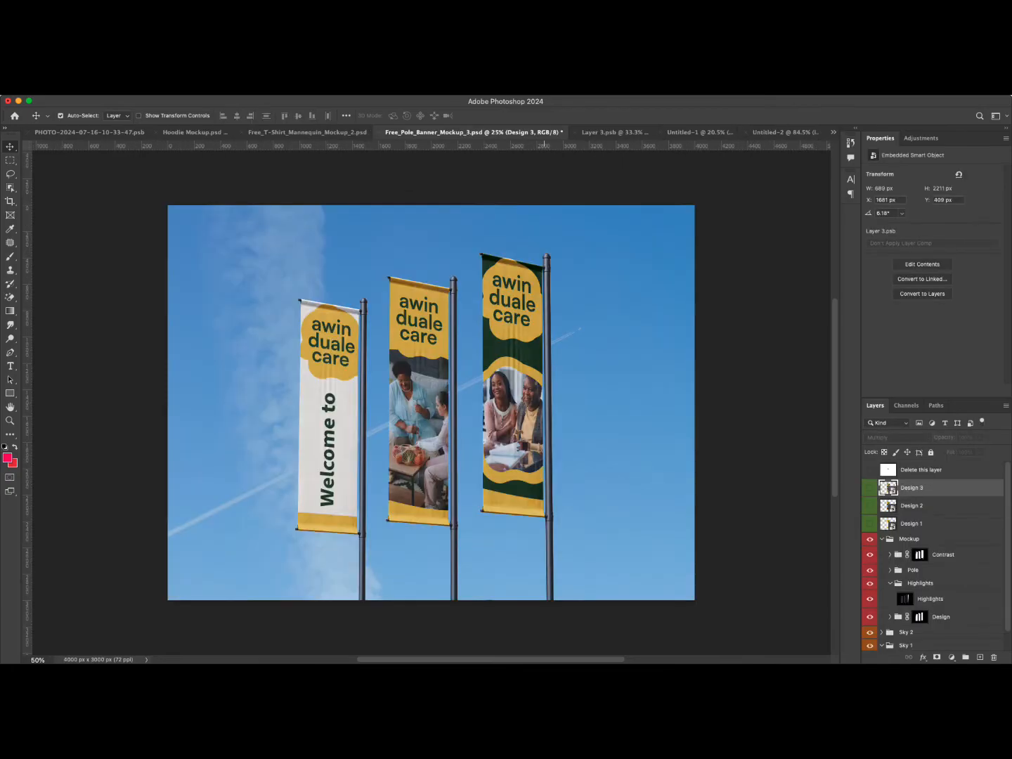
{"action": "left_click", "coordinate": [310, 132]}
{"action": "left_click", "coordinate": [198, 132]}
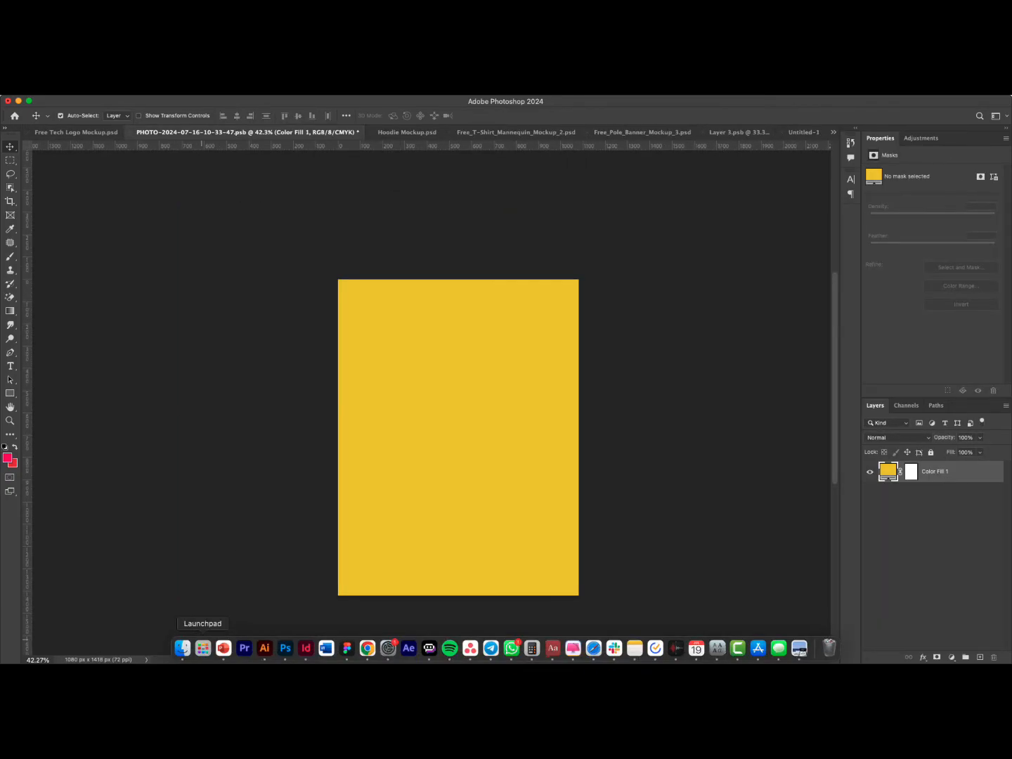
{"action": "left_click", "coordinate": [182, 647]}
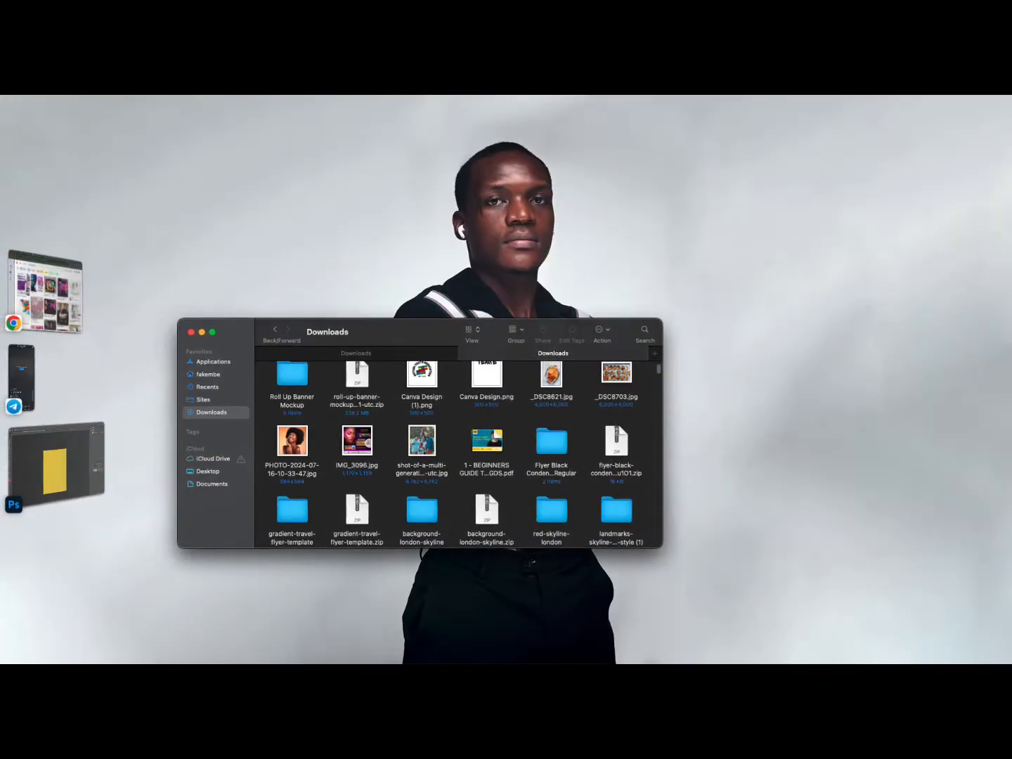
{"action": "left_click_drag", "start_coordinate": [293, 440], "coordinate": [426, 437]}
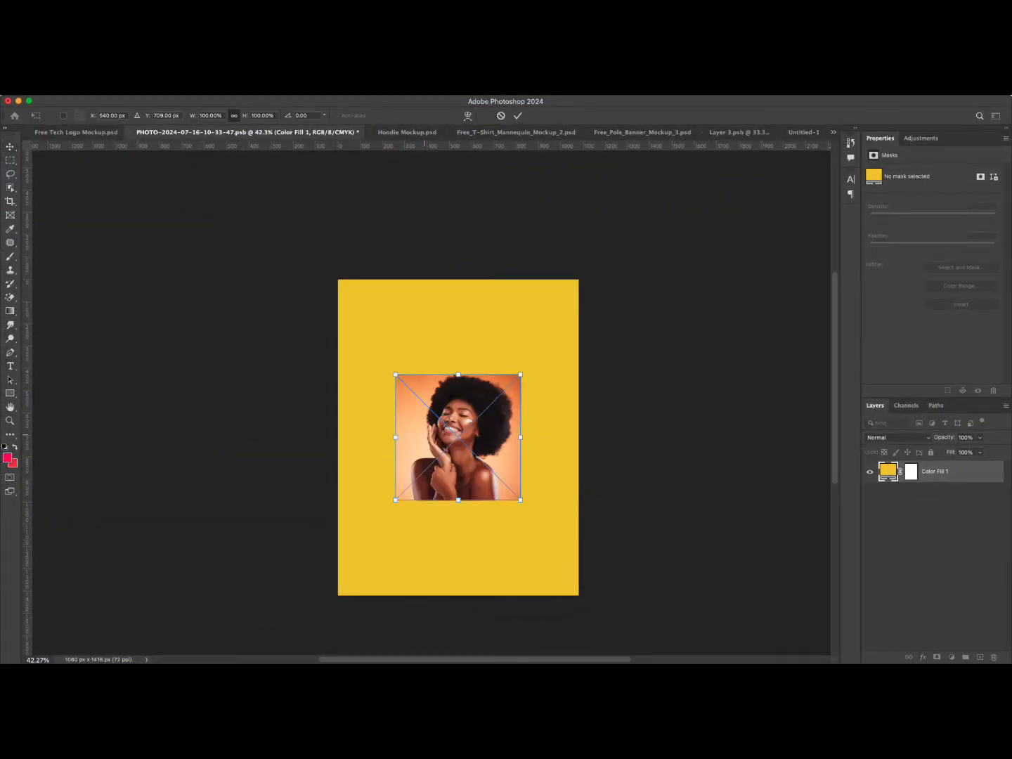
Scale the placed photo to about 224% so it fills the canvas below a yellow strip, and commit the transform.
{"action": "left_click_drag", "start_coordinate": [458, 500], "coordinate": [459, 595]}
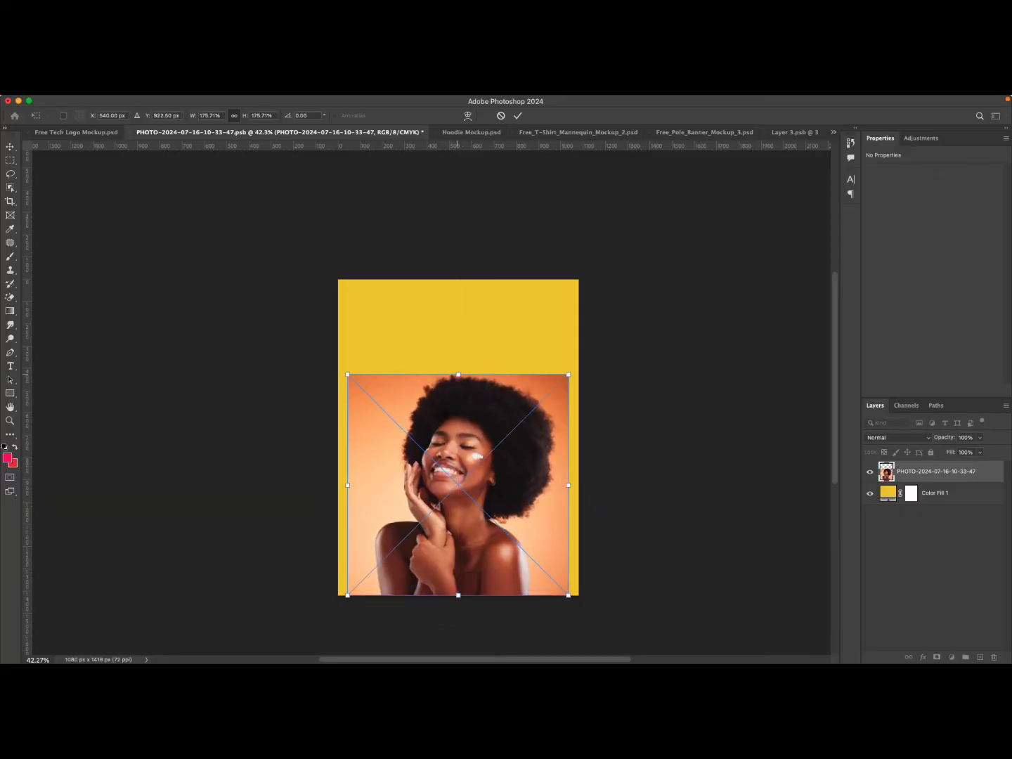
{"action": "left_click_drag", "start_coordinate": [459, 375], "coordinate": [458, 312]}
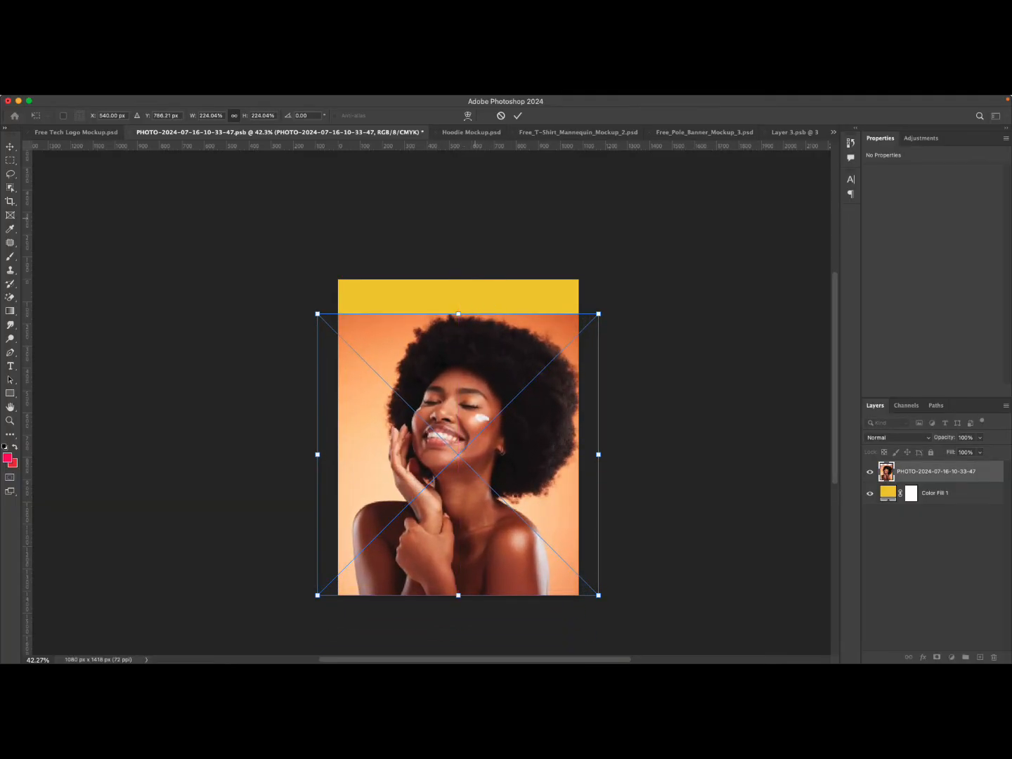
{"action": "left_click", "coordinate": [518, 116]}
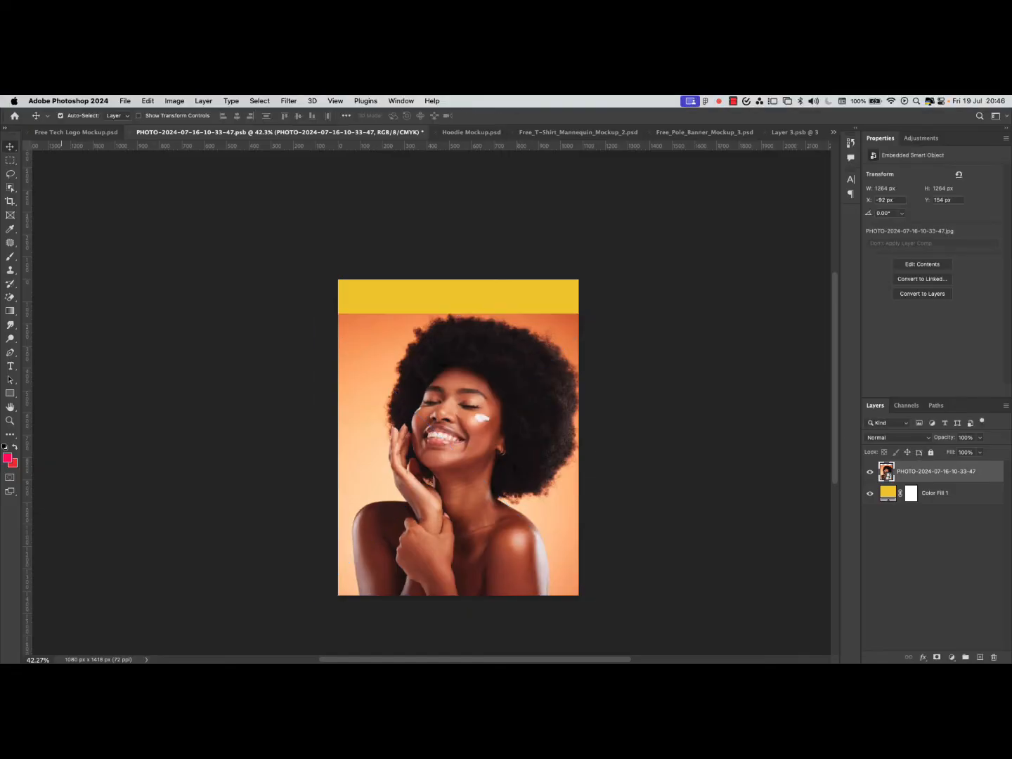
Select the woman with the Object Selection tool's Select Subject and add a layer mask to cut her out.
{"action": "left_click", "coordinate": [9, 187]}
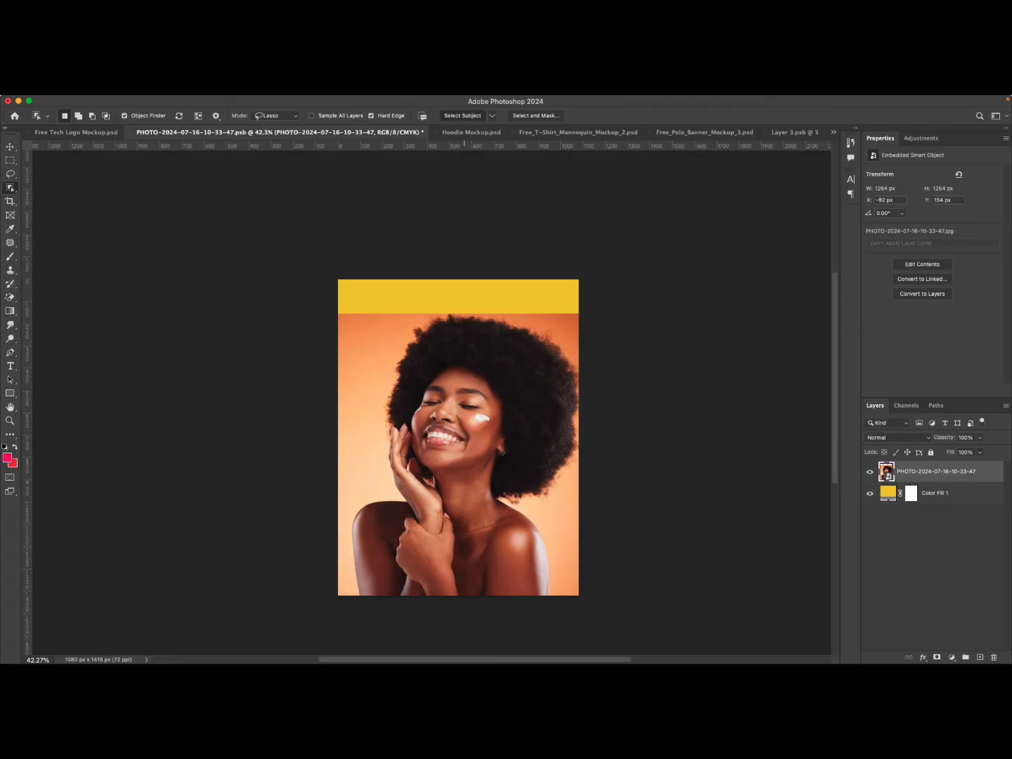
{"action": "left_click", "coordinate": [462, 116]}
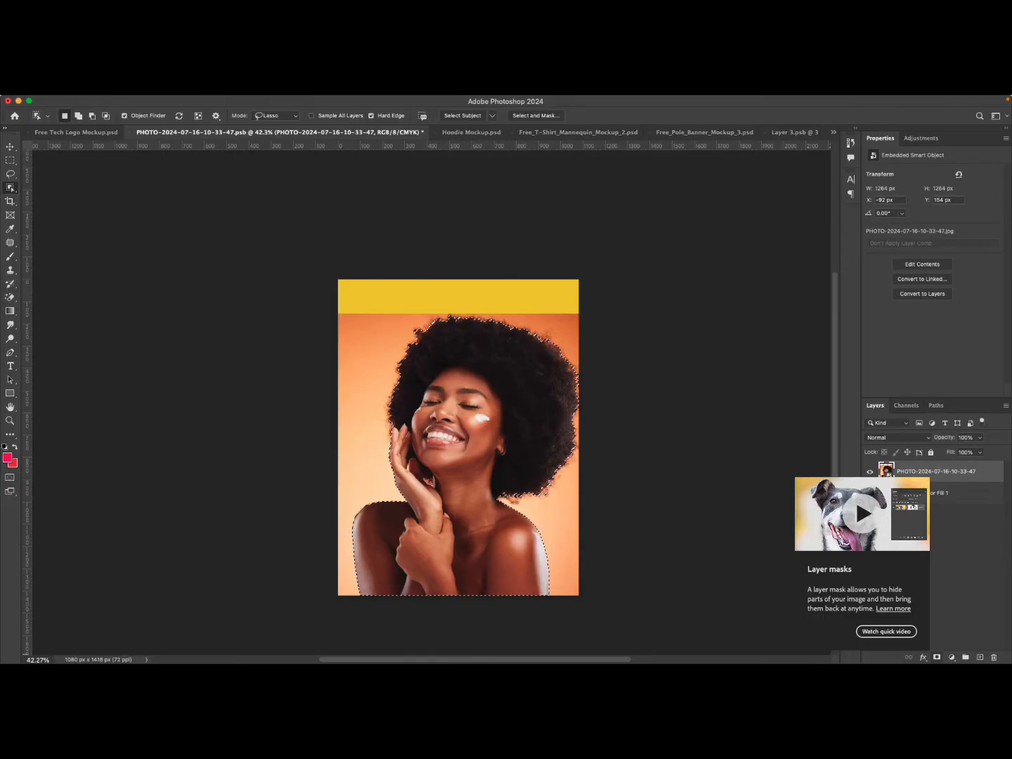
{"action": "left_click", "coordinate": [936, 657]}
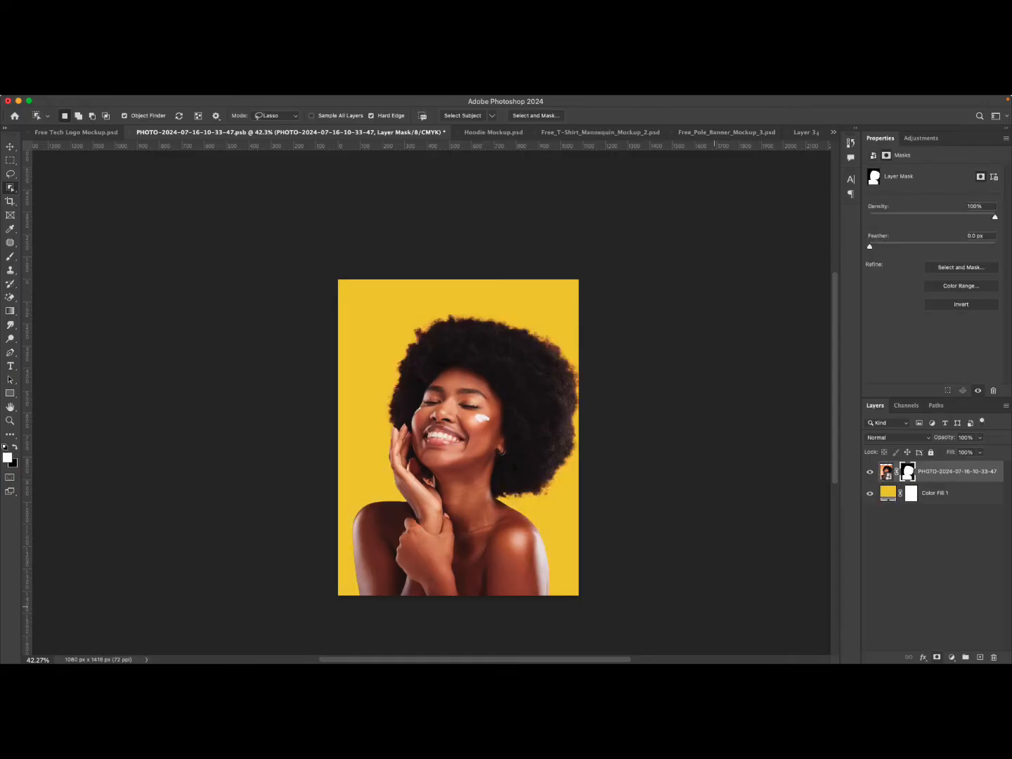
Add a Brightness/Contrast adjustment clipped to the photo layer and set its brightness to 34.
{"action": "key", "text": "v"}
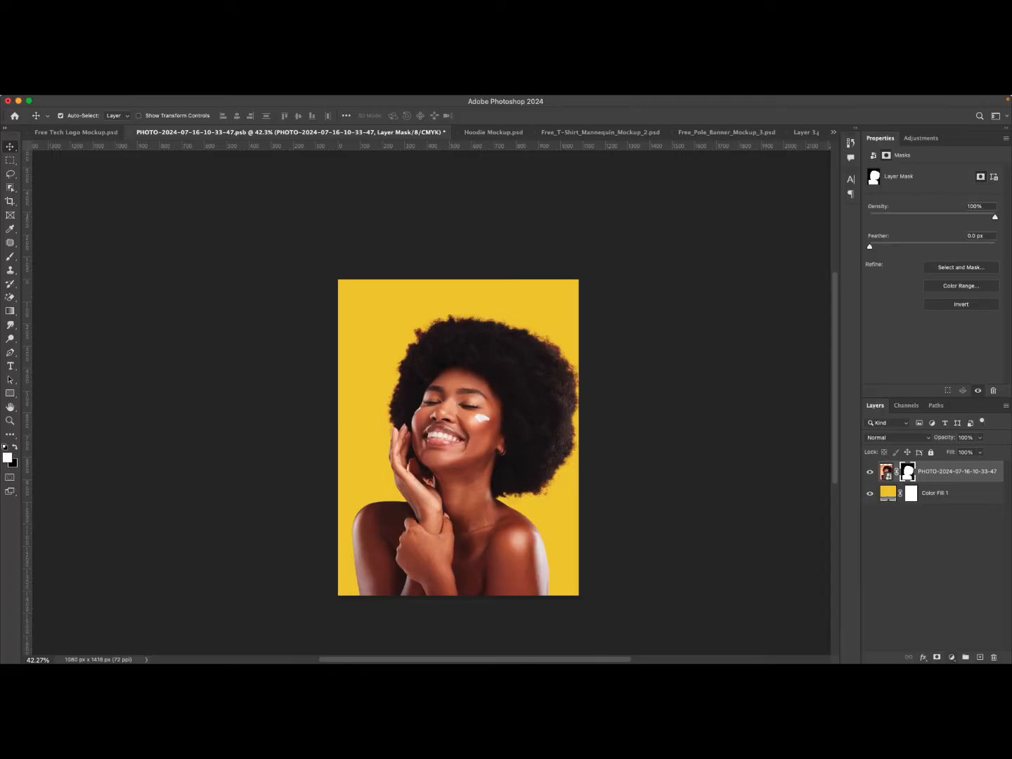
{"action": "left_click", "coordinate": [951, 657]}
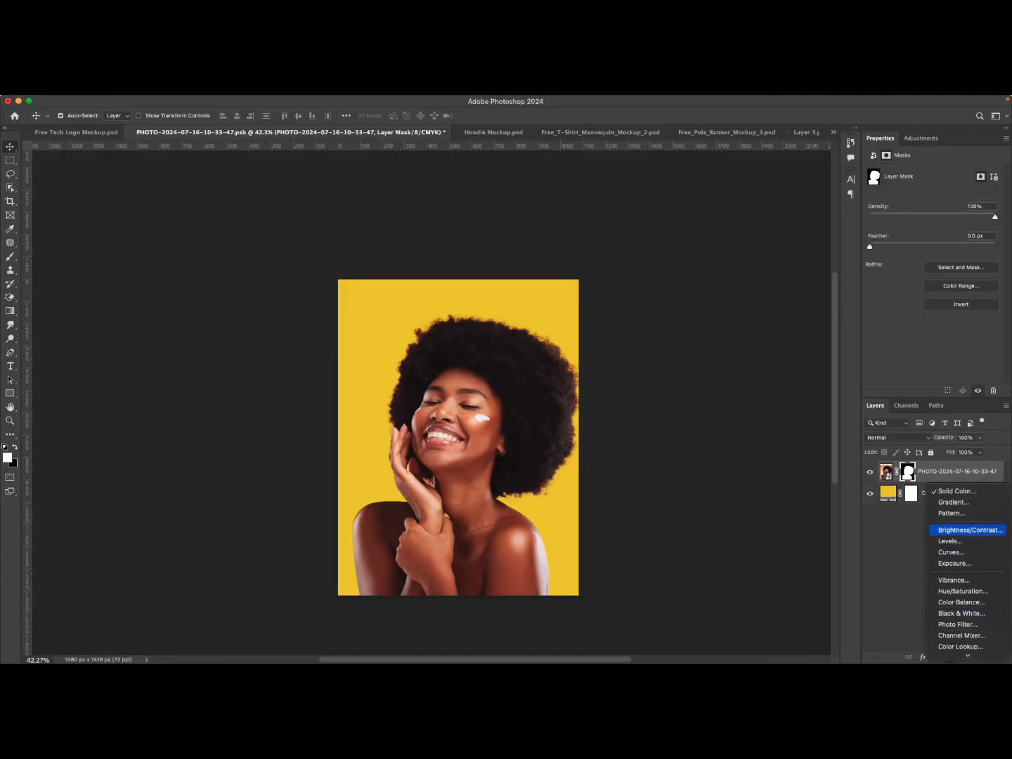
{"action": "left_click", "coordinate": [970, 529]}
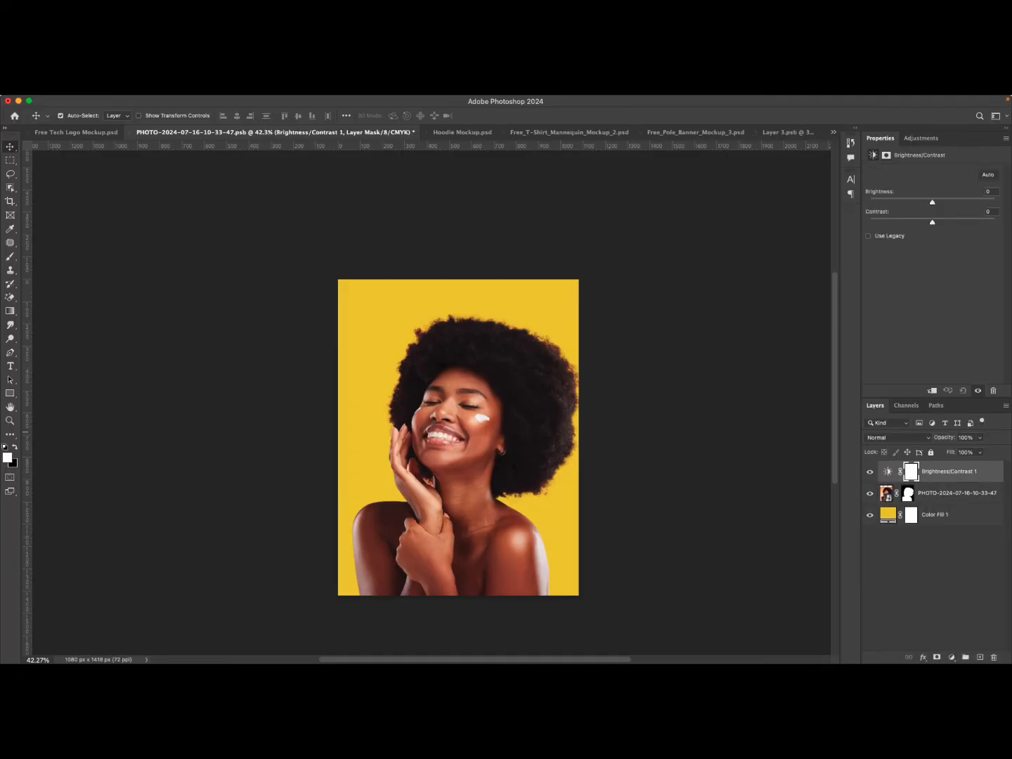
{"action": "left_click_drag", "start_coordinate": [933, 201], "coordinate": [943, 202]}
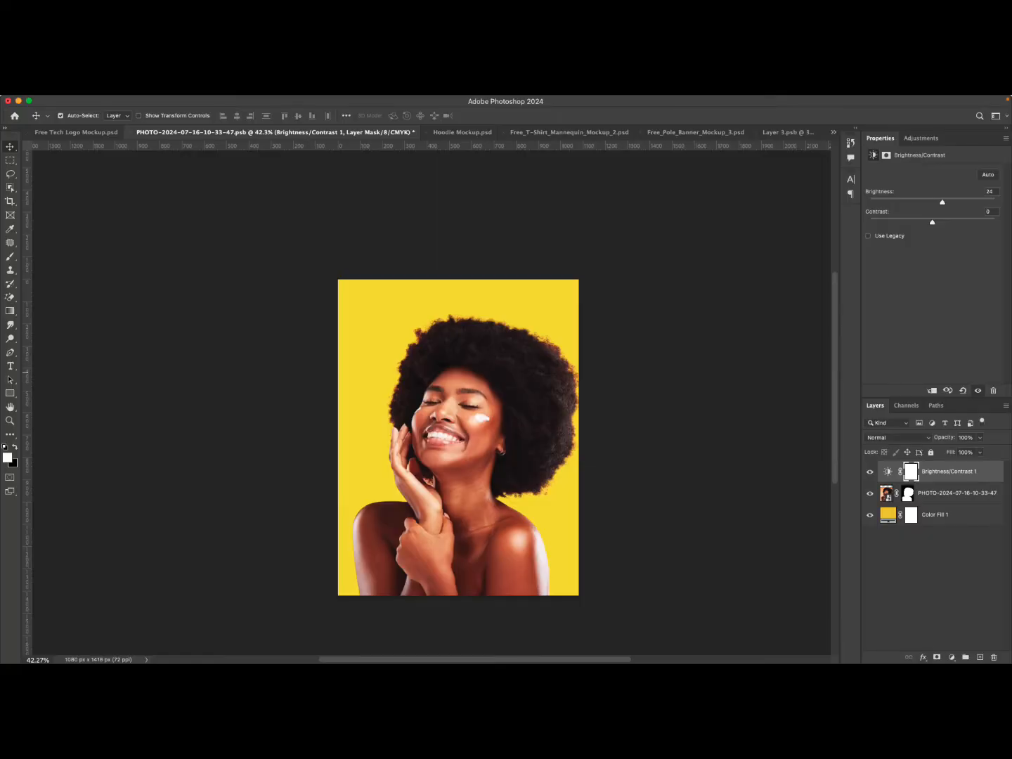
{"action": "left_click_drag", "start_coordinate": [943, 201], "coordinate": [972, 202]}
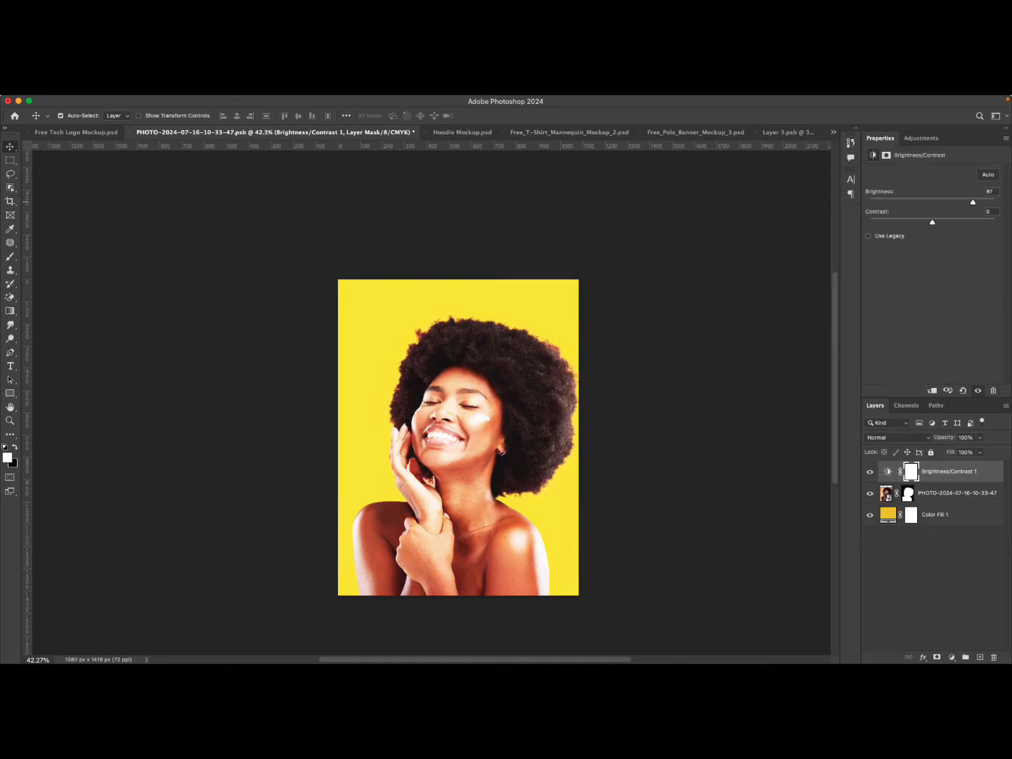
{"action": "right_click", "coordinate": [896, 471]}
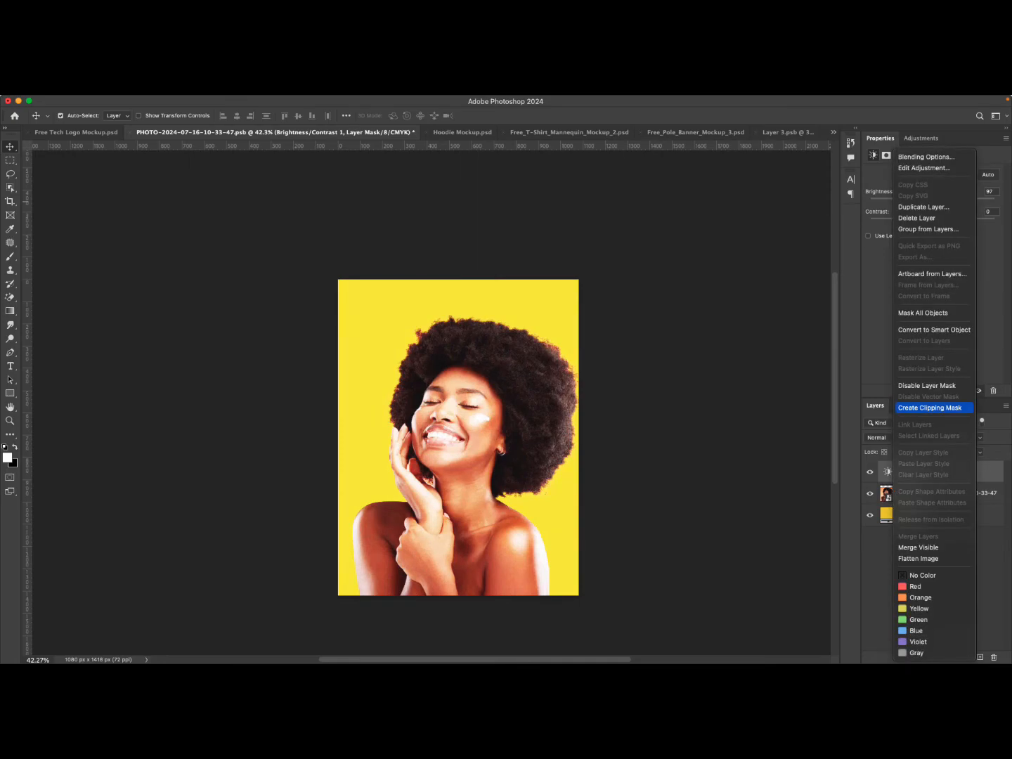
{"action": "left_click", "coordinate": [929, 408]}
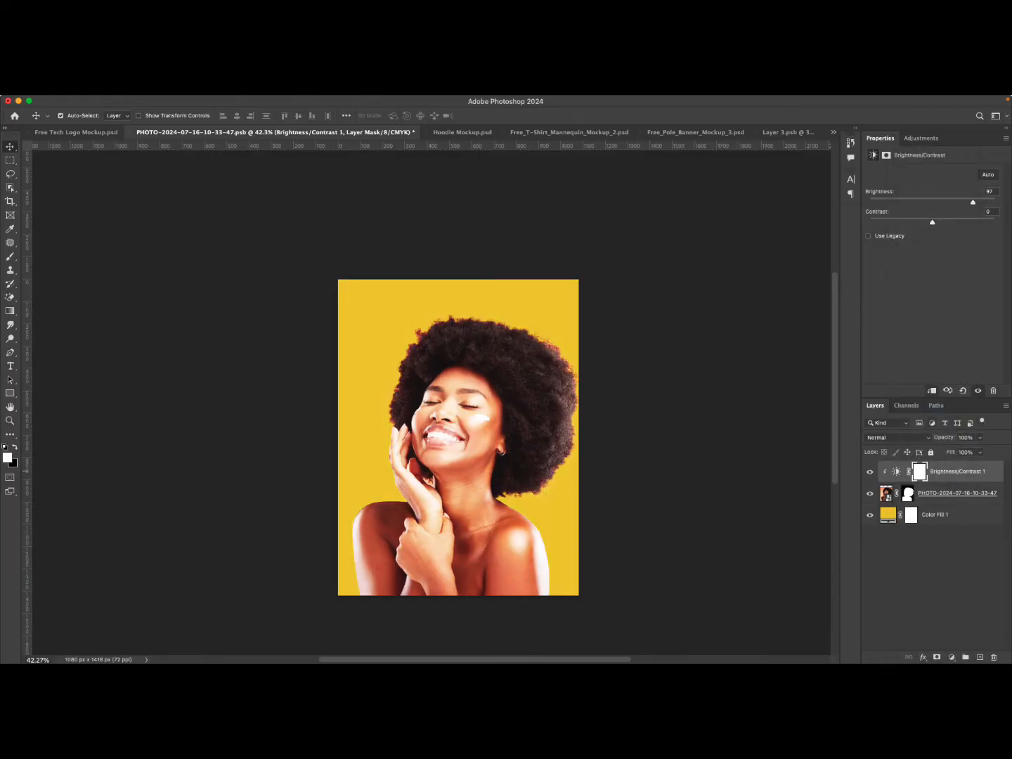
{"action": "left_click_drag", "start_coordinate": [973, 201], "coordinate": [884, 202]}
{"action": "mouse_move", "coordinate": [932, 203]}
{"action": "left_mouse_down"}
{"action": "mouse_move", "coordinate": [995, 202]}
{"action": "mouse_move", "coordinate": [890, 203]}
{"action": "mouse_move", "coordinate": [955, 203]}
{"action": "mouse_move", "coordinate": [946, 202]}
{"action": "left_mouse_up"}
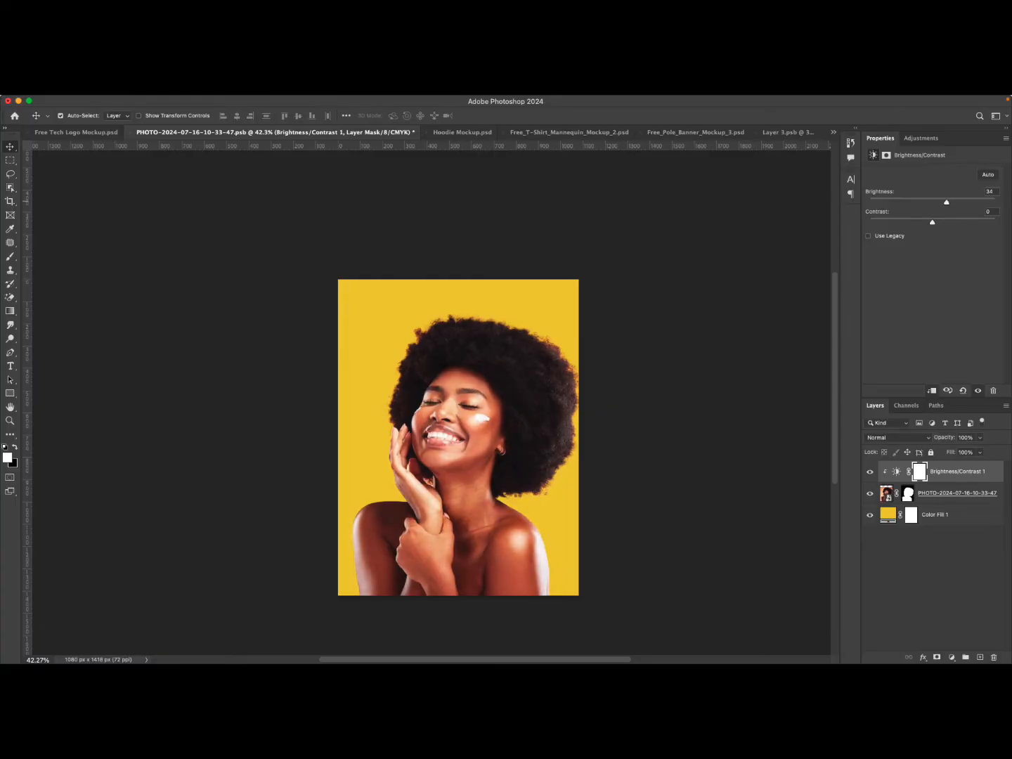
Toggle the Brightness/Contrast layer's visibility to compare, and raise its contrast slightly.
{"action": "left_click", "coordinate": [870, 471]}
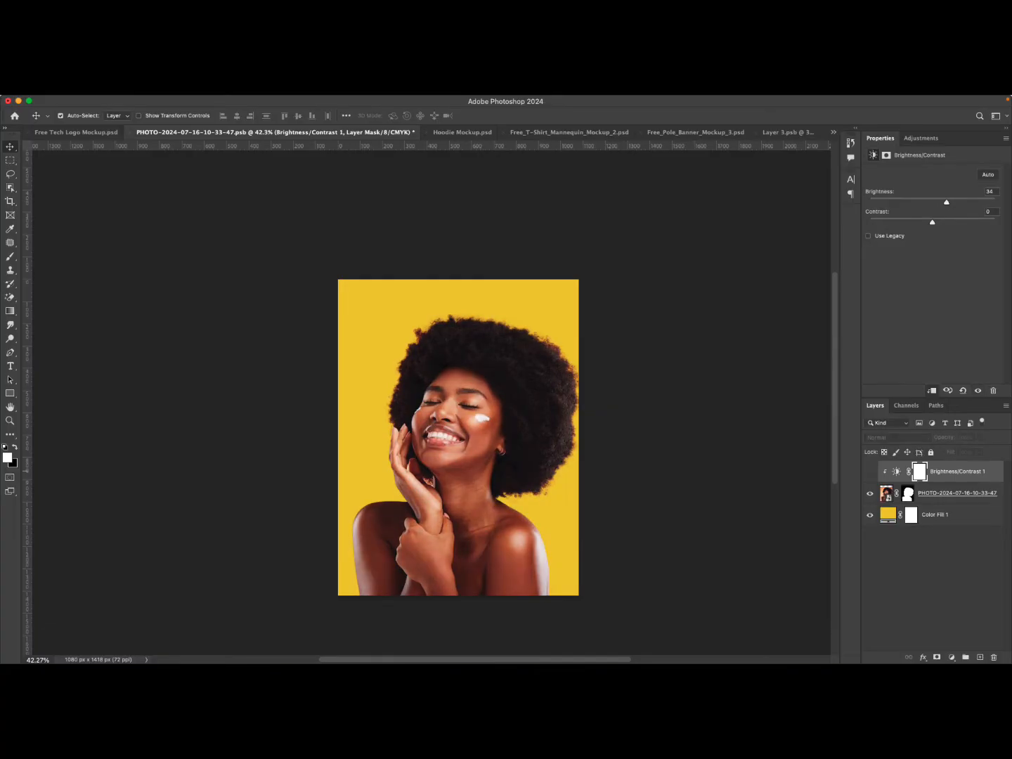
{"action": "left_click", "coordinate": [870, 472]}
{"action": "left_click", "coordinate": [870, 472]}
{"action": "left_click", "coordinate": [870, 471]}
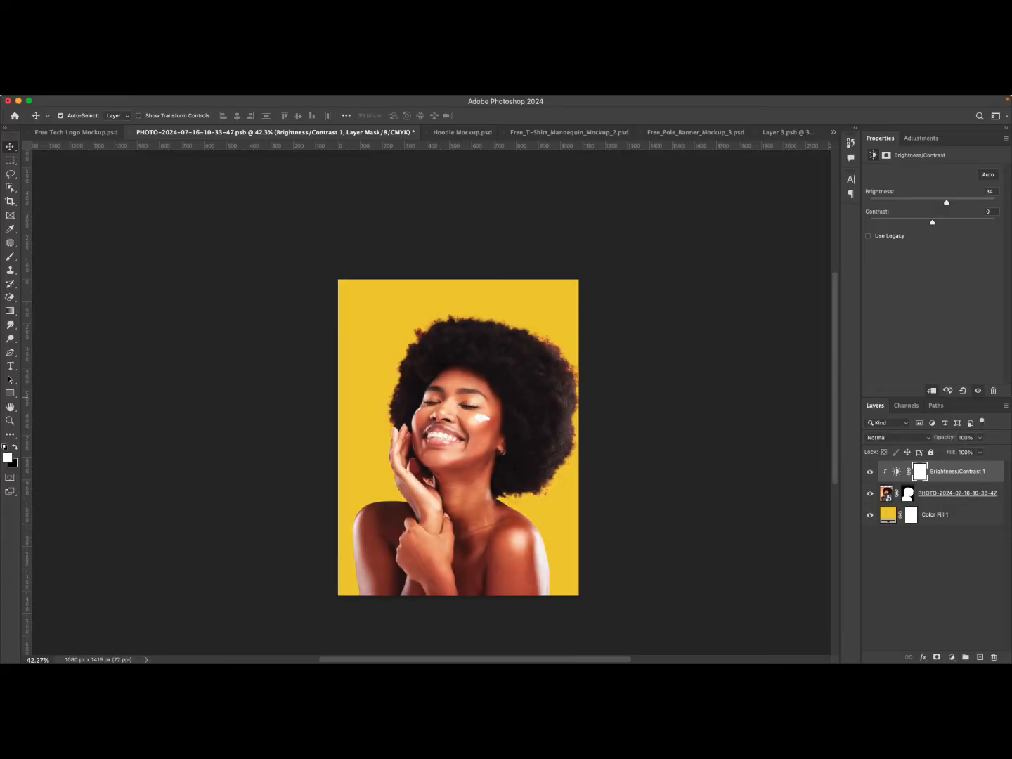
{"action": "left_click_drag", "start_coordinate": [932, 222], "coordinate": [938, 222]}
Add a Levels adjustment above the photo layer and set its input levels to 21 and 248.
{"action": "left_click", "coordinate": [950, 493]}
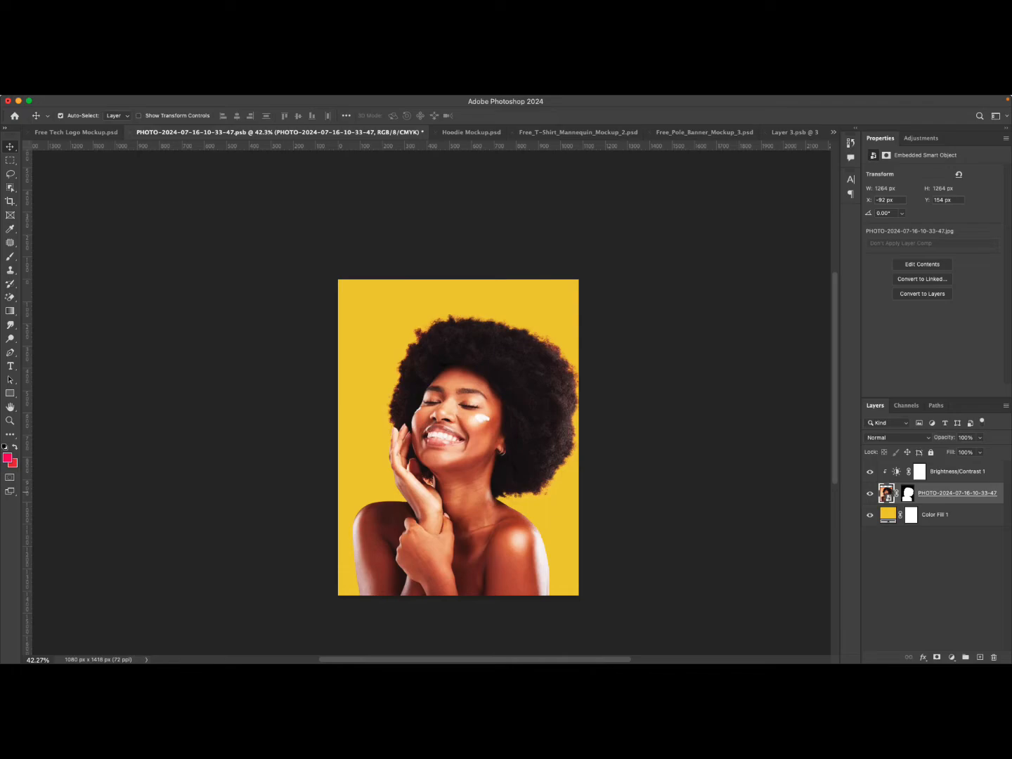
{"action": "left_click", "coordinate": [951, 658]}
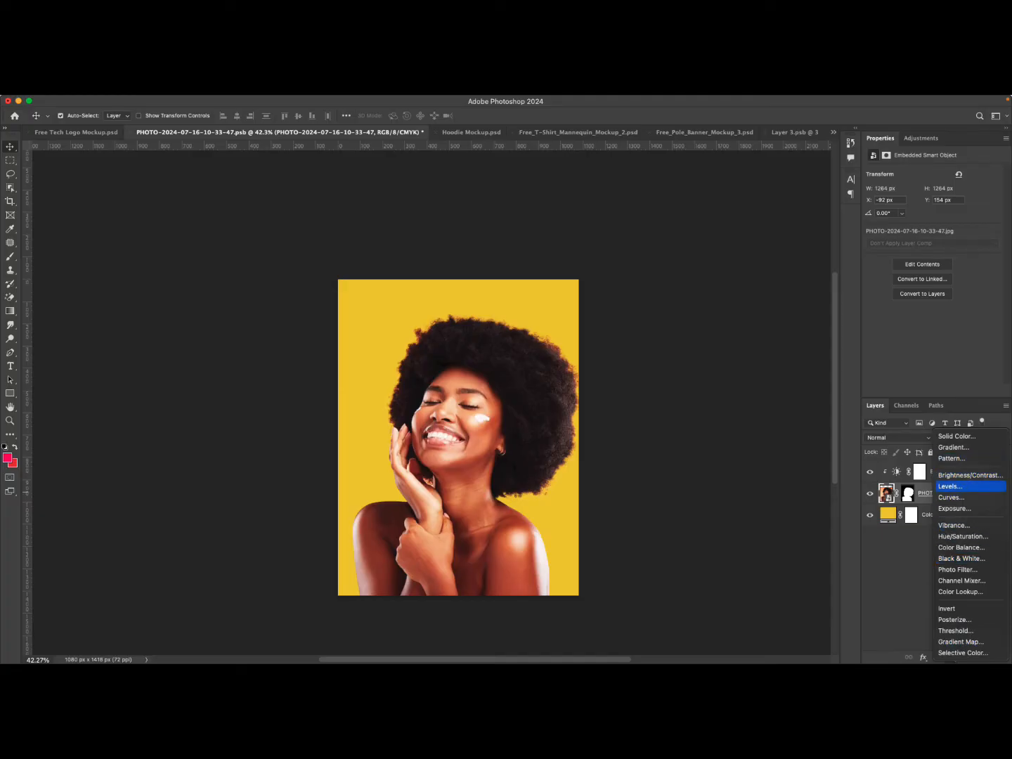
{"action": "left_click", "coordinate": [950, 487]}
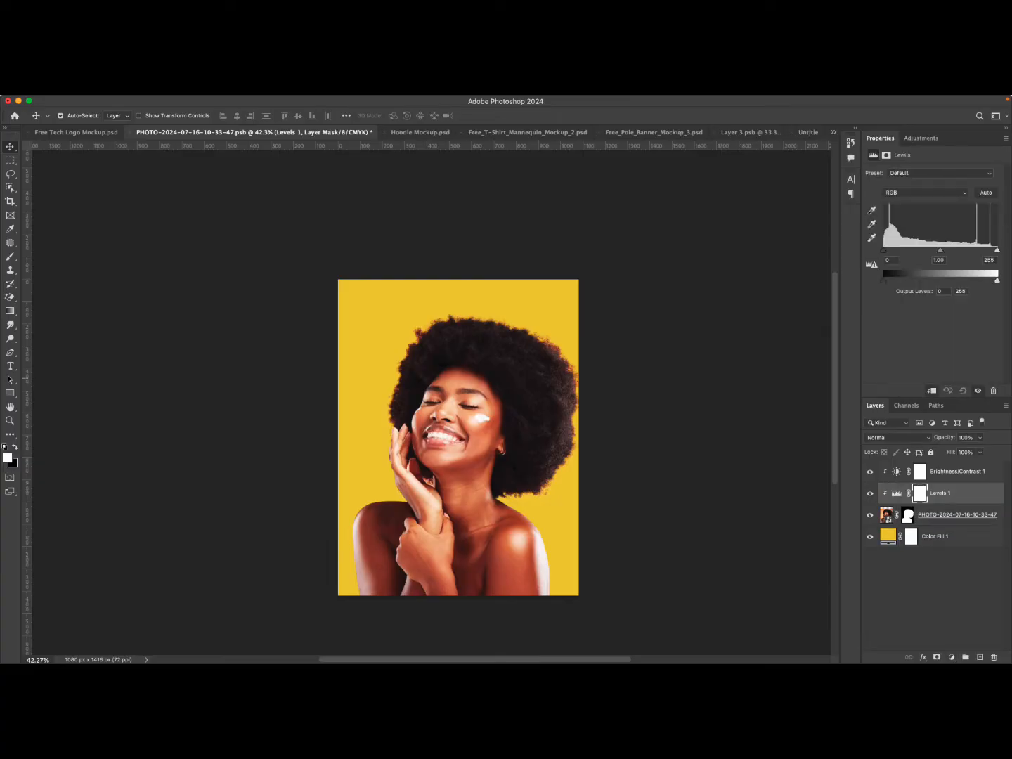
{"action": "left_click_drag", "start_coordinate": [883, 249], "coordinate": [888, 251]}
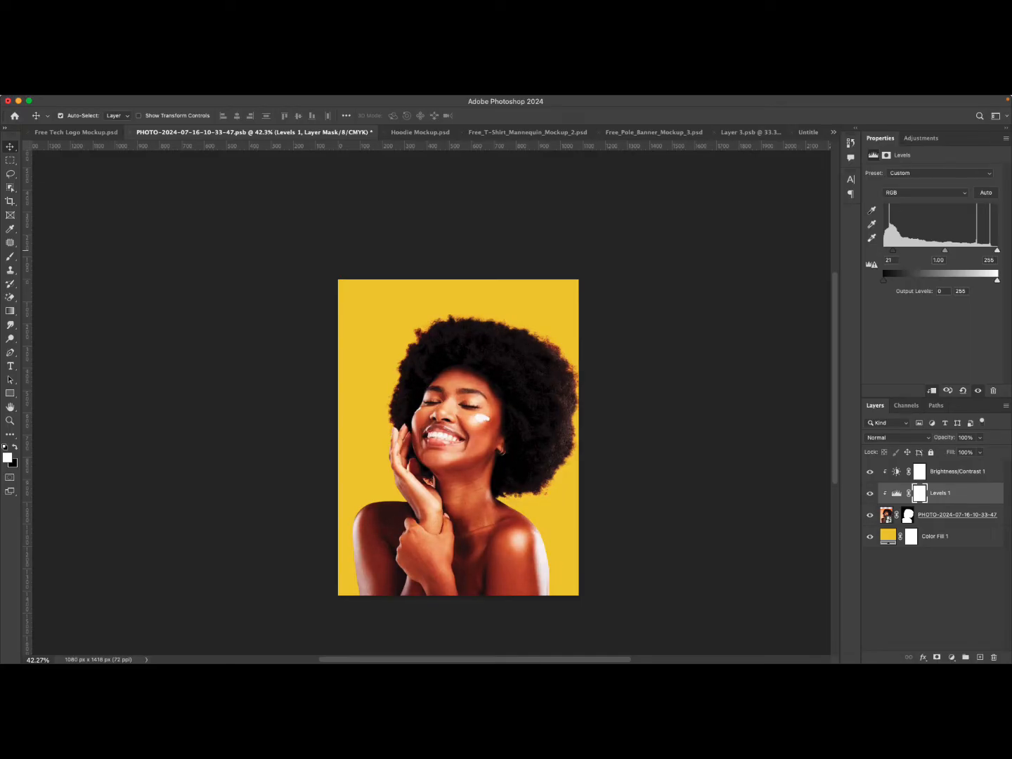
{"action": "left_click_drag", "start_coordinate": [997, 250], "coordinate": [994, 251]}
Set the Levels layer's opacity to 80% after toggling it on and off to compare.
{"action": "left_click", "coordinate": [870, 493]}
{"action": "left_click", "coordinate": [870, 493]}
{"action": "left_click", "coordinate": [870, 494]}
{"action": "left_click", "coordinate": [870, 493]}
{"action": "left_click", "coordinate": [979, 437]}
{"action": "left_click_drag", "start_coordinate": [980, 450], "coordinate": [971, 451]}
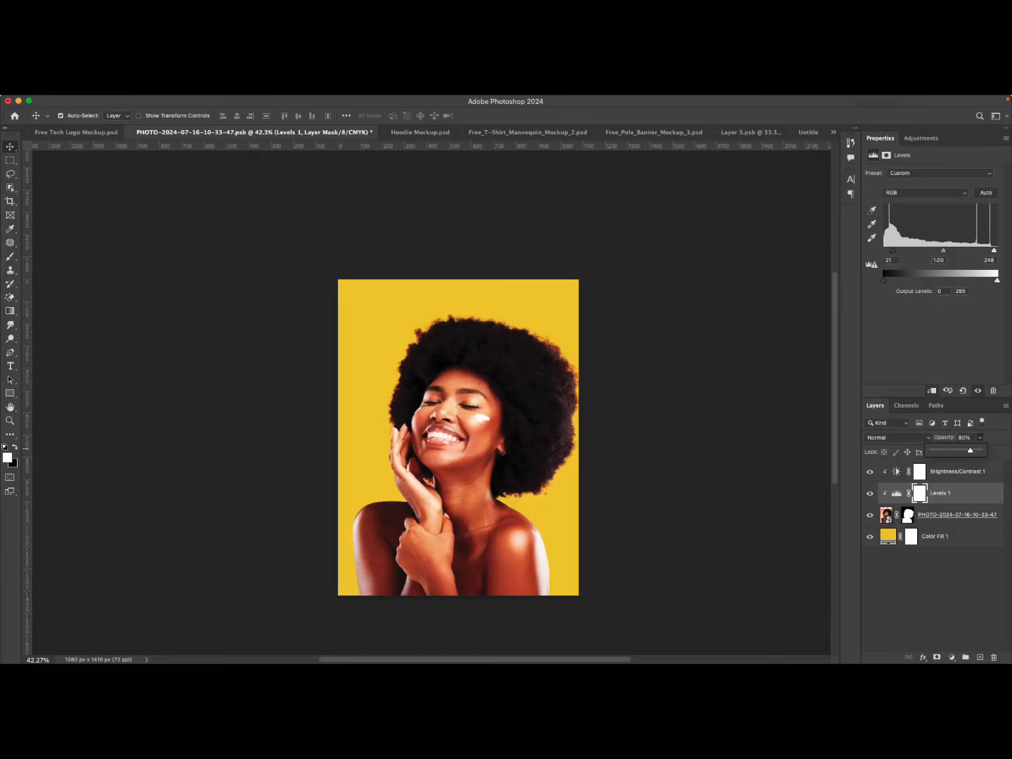
Compare the image with the Levels layer shown and hidden.
{"action": "left_click", "coordinate": [869, 493]}
{"action": "left_click", "coordinate": [869, 493]}
{"action": "left_click", "coordinate": [870, 494]}
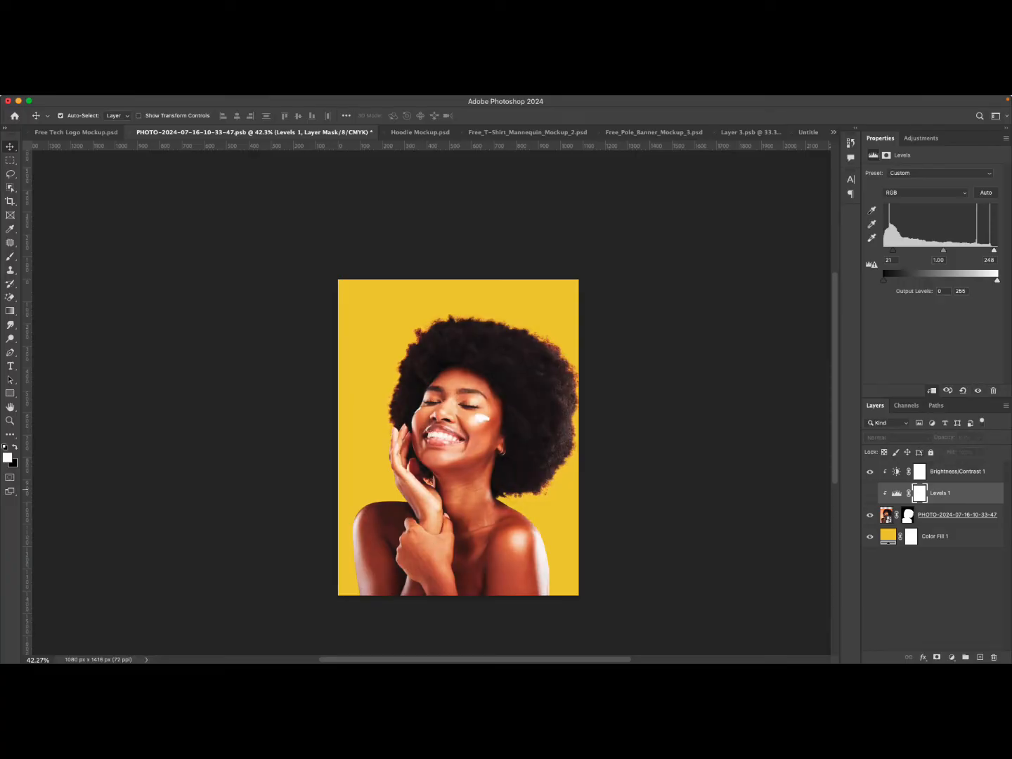
{"action": "left_click", "coordinate": [870, 494]}
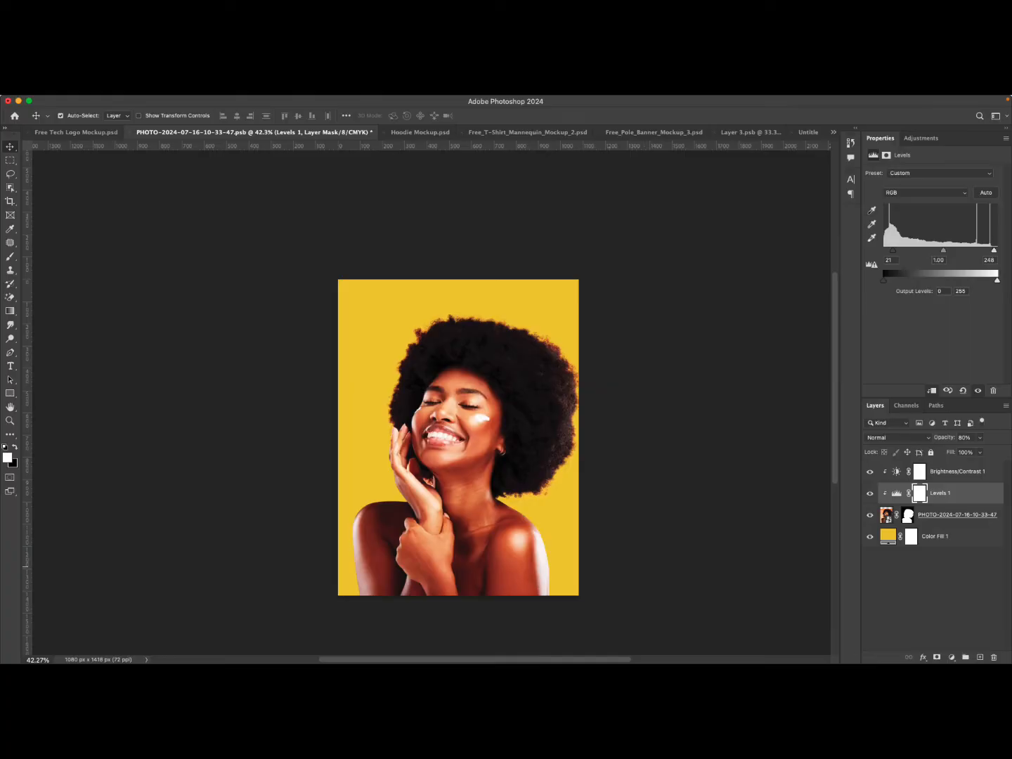
{"action": "left_click", "coordinate": [870, 493]}
{"action": "left_click", "coordinate": [870, 494]}
{"action": "left_click", "coordinate": [870, 494]}
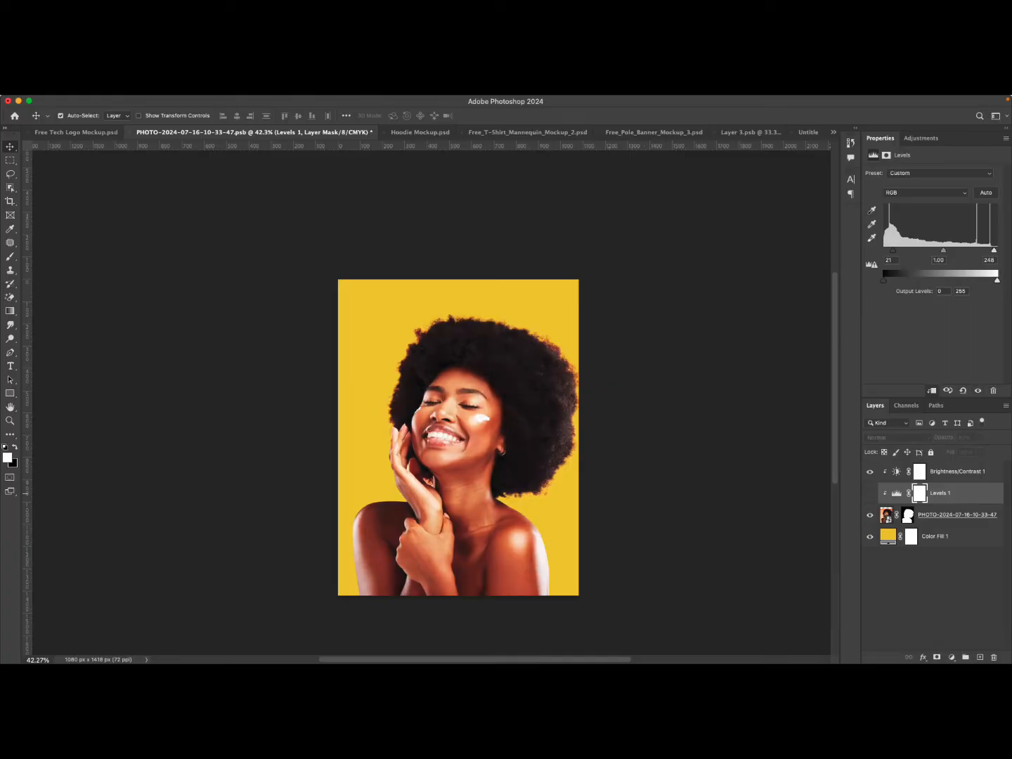
{"action": "left_click", "coordinate": [869, 494]}
{"action": "left_click", "coordinate": [869, 493]}
{"action": "left_click", "coordinate": [870, 494]}
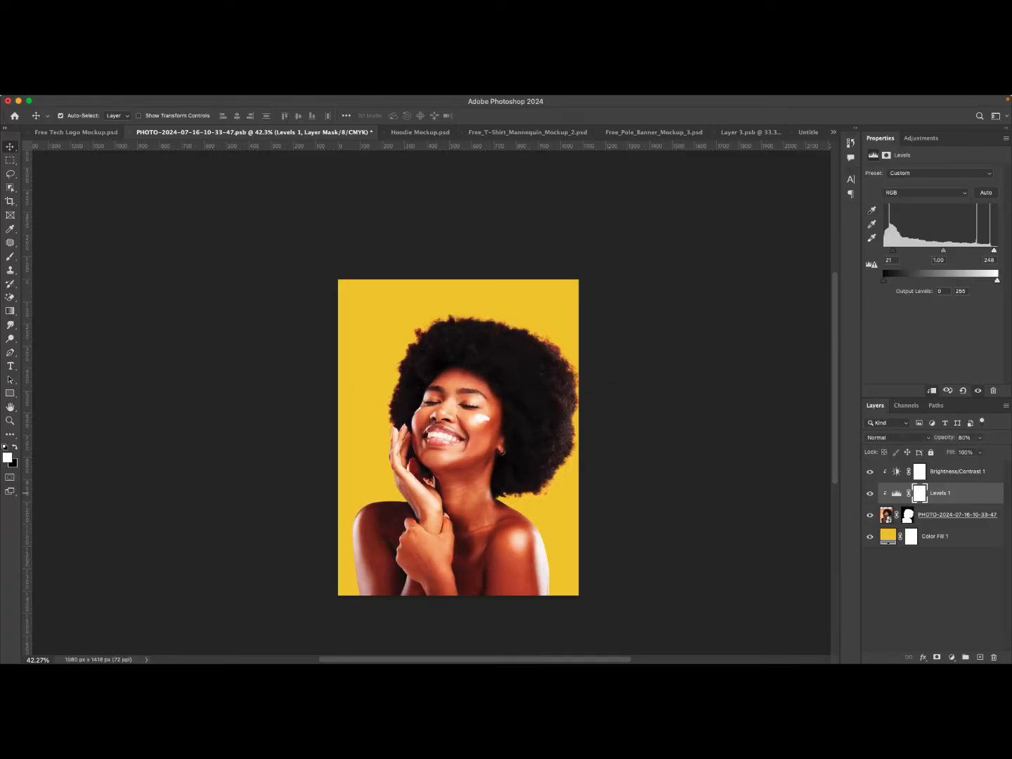
{"action": "left_click", "coordinate": [871, 493]}
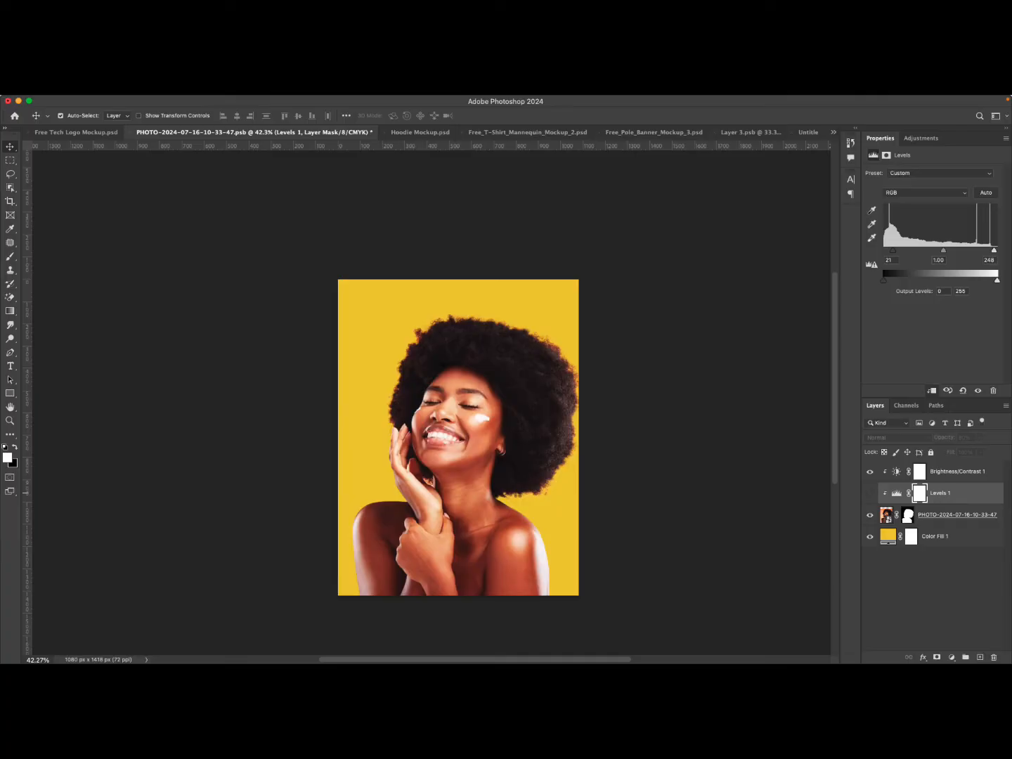
{"action": "left_click", "coordinate": [869, 494]}
{"action": "left_click", "coordinate": [869, 493]}
{"action": "left_click", "coordinate": [870, 493]}
{"action": "left_click", "coordinate": [870, 493]}
{"action": "left_click", "coordinate": [869, 493]}
Invert the Levels layer's mask to hide the adjustment, and compare by toggling the layer.
{"action": "left_click", "coordinate": [919, 494]}
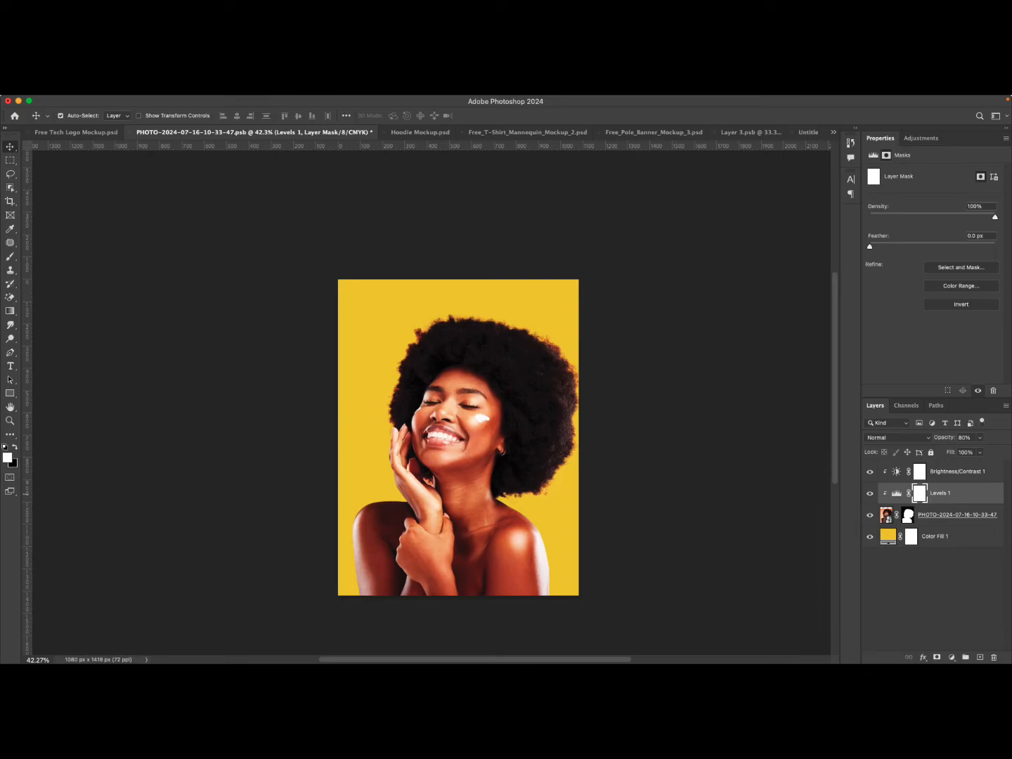
{"action": "key", "text": "super"}
{"action": "key", "text": "super"}
{"action": "key", "text": "super+i"}
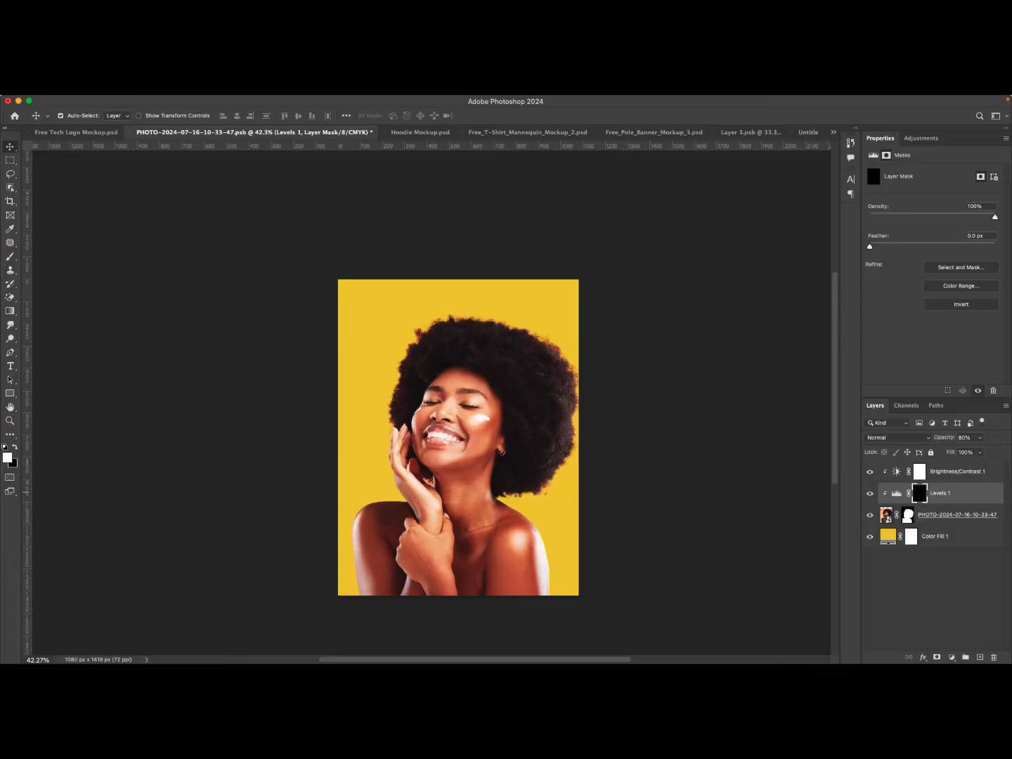
{"action": "left_click", "coordinate": [870, 493]}
{"action": "left_click", "coordinate": [870, 494]}
{"action": "left_click", "coordinate": [870, 493]}
{"action": "left_click", "coordinate": [869, 493]}
{"action": "left_click", "coordinate": [870, 494]}
{"action": "left_click", "coordinate": [870, 493]}
{"action": "left_click", "coordinate": [870, 493]}
Paint white onto the Levels mask with a soft brush about 284 px over the woman's face, hair and chest.
{"action": "key", "text": "b"}
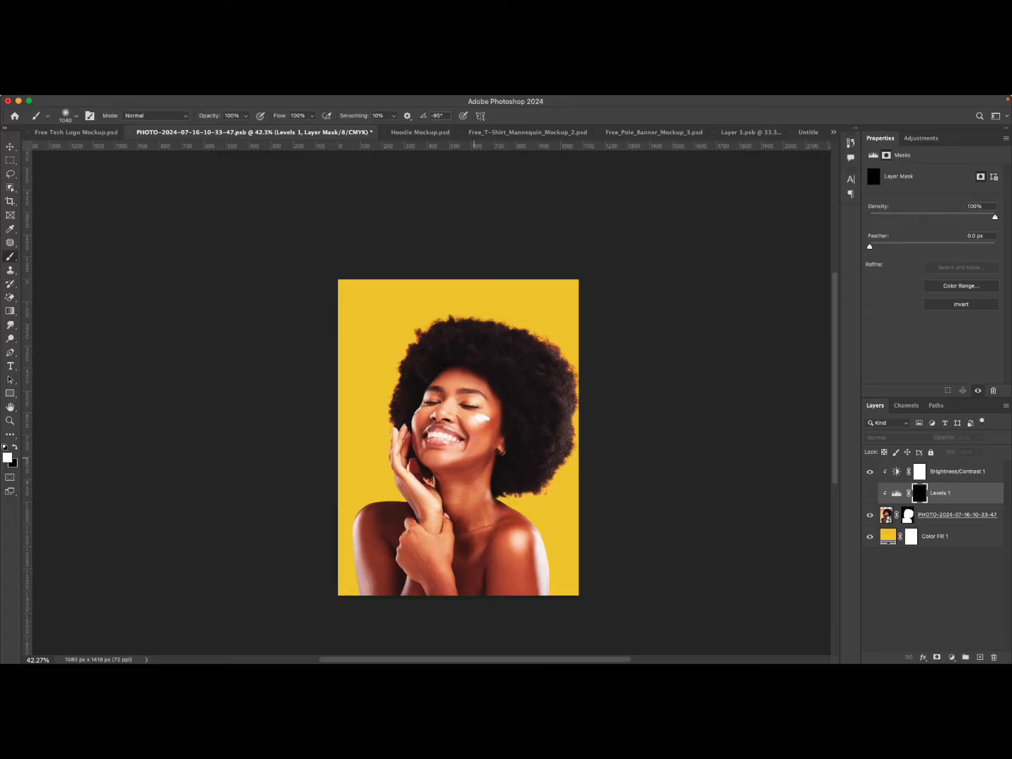
{"action": "right_click", "coordinate": [465, 424]}
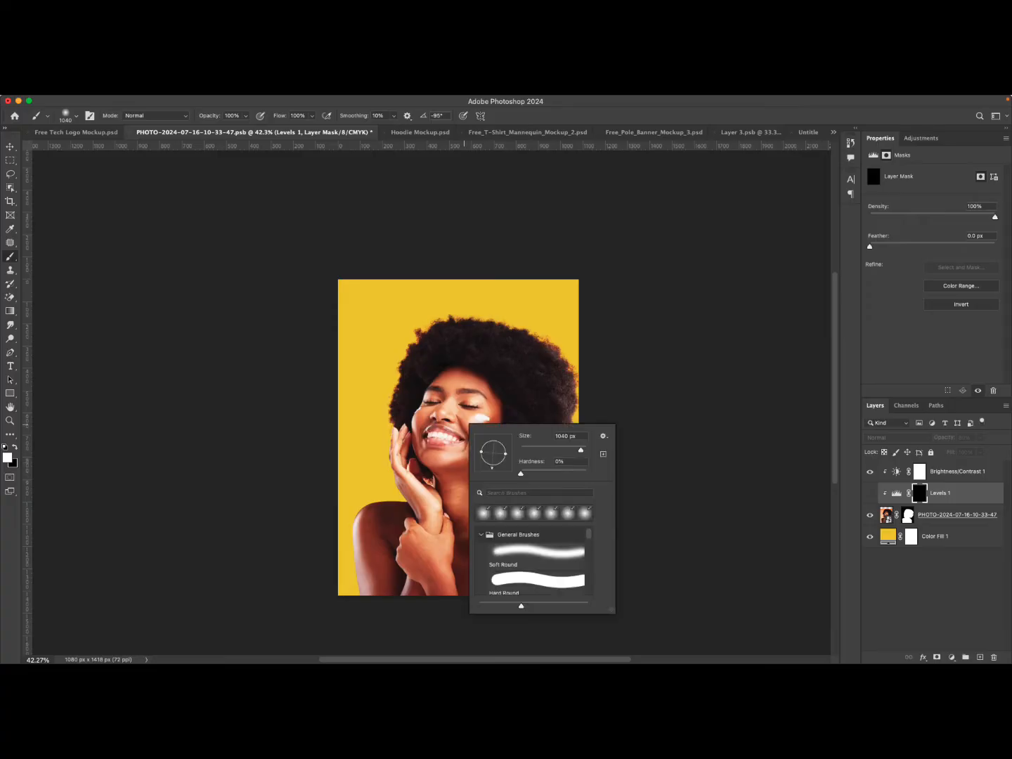
{"action": "mouse_move", "coordinate": [581, 450]}
{"action": "left_mouse_down"}
{"action": "mouse_move", "coordinate": [562, 450]}
{"action": "mouse_move", "coordinate": [572, 450]}
{"action": "left_mouse_up"}
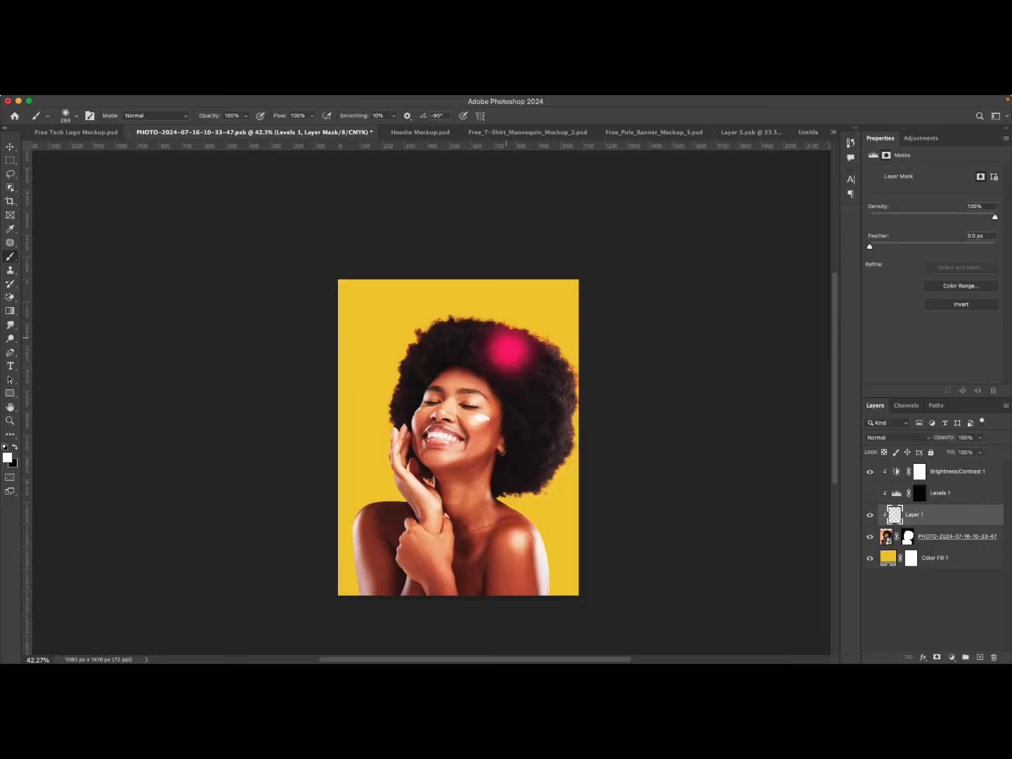
{"action": "left_click_drag", "start_coordinate": [509, 348], "coordinate": [538, 383]}
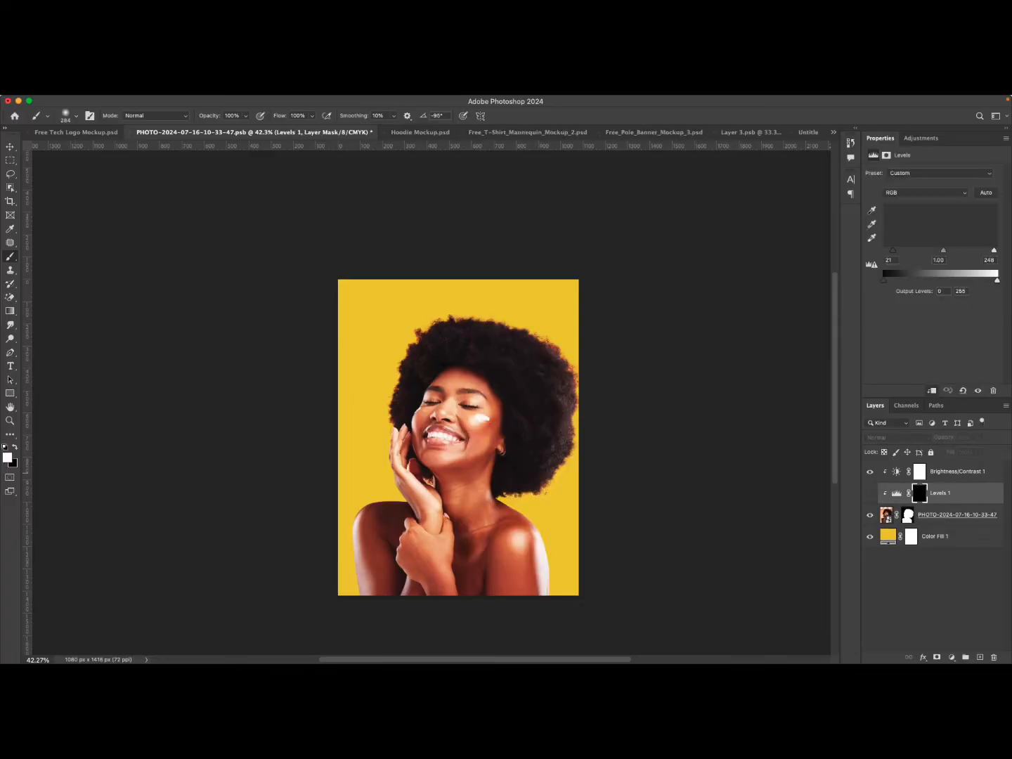
{"action": "left_click", "coordinate": [870, 493]}
{"action": "left_click", "coordinate": [920, 493]}
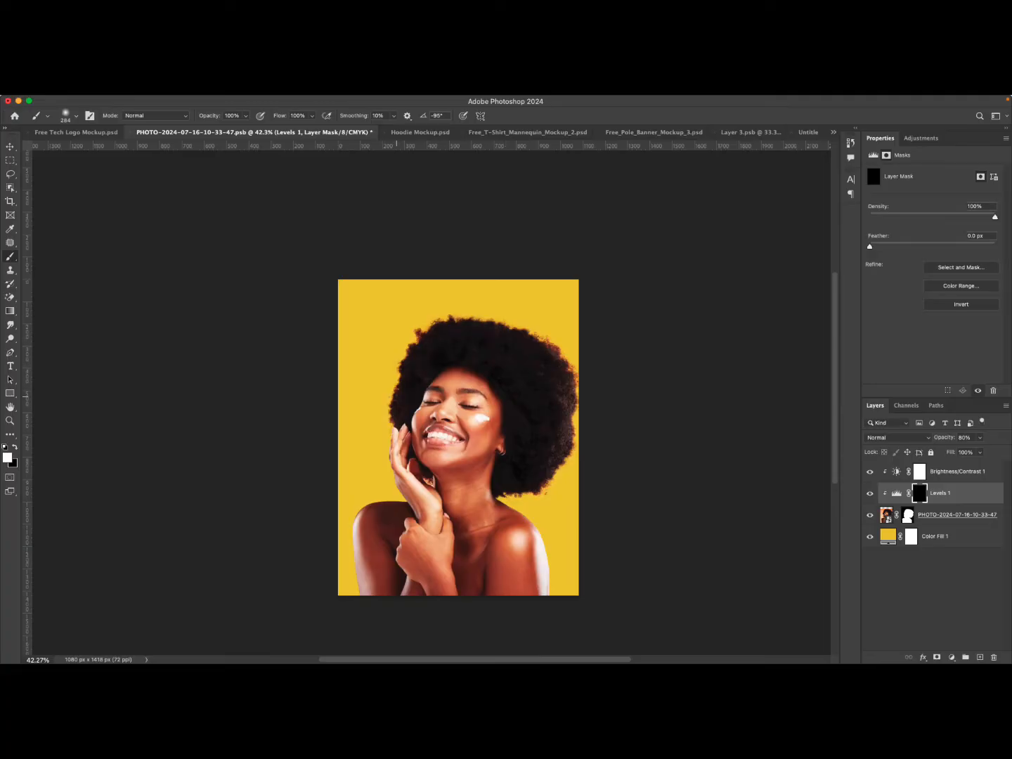
{"action": "left_click_drag", "start_coordinate": [534, 491], "coordinate": [533, 504]}
Compare the image with the masked Levels layer shown and hidden.
{"action": "left_click", "coordinate": [869, 492]}
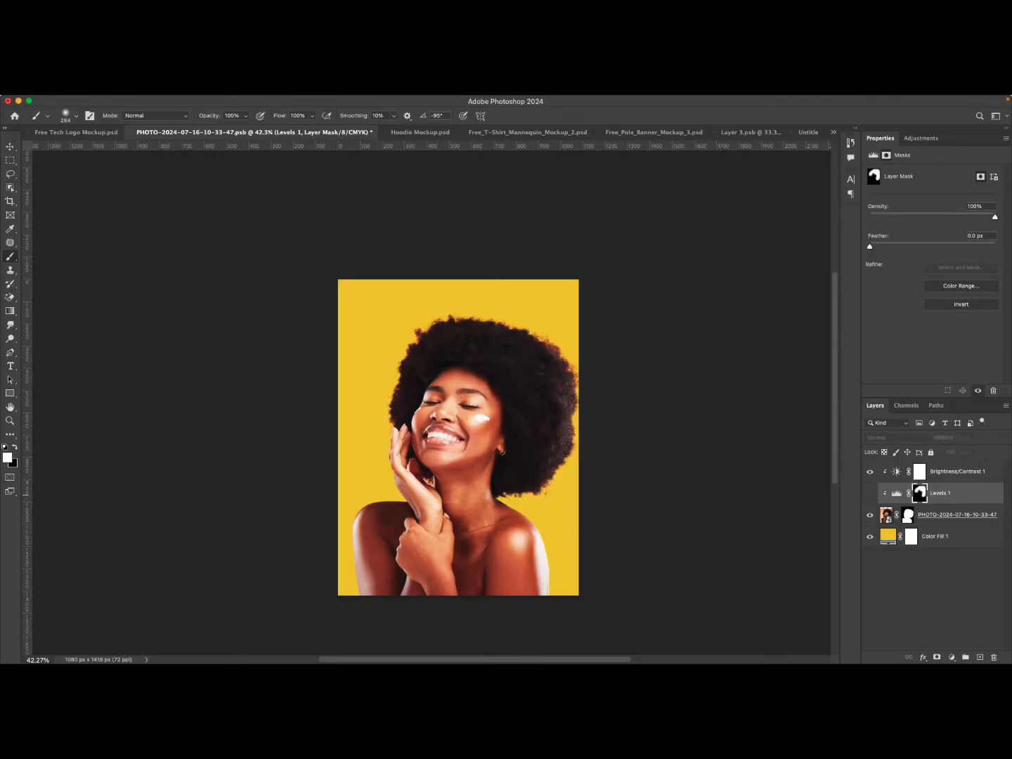
{"action": "left_click", "coordinate": [870, 493]}
{"action": "left_click", "coordinate": [870, 493]}
{"action": "left_click", "coordinate": [870, 493]}
{"action": "left_click", "coordinate": [869, 492]}
{"action": "left_click", "coordinate": [870, 493]}
{"action": "left_click", "coordinate": [869, 492]}
{"action": "left_click", "coordinate": [871, 493]}
{"action": "left_click", "coordinate": [870, 492]}
{"action": "left_click", "coordinate": [870, 493]}
{"action": "left_click", "coordinate": [870, 493]}
Invert the Levels layer's mask and compare the result by toggling the layer.
{"action": "key", "text": "super+i"}
{"action": "left_click", "coordinate": [870, 493]}
{"action": "left_click", "coordinate": [870, 493]}
{"action": "left_click", "coordinate": [870, 493]}
{"action": "left_click", "coordinate": [869, 493]}
{"action": "left_click", "coordinate": [870, 494]}
{"action": "left_click", "coordinate": [869, 493]}
{"action": "left_click", "coordinate": [871, 493]}
{"action": "left_click", "coordinate": [869, 494]}
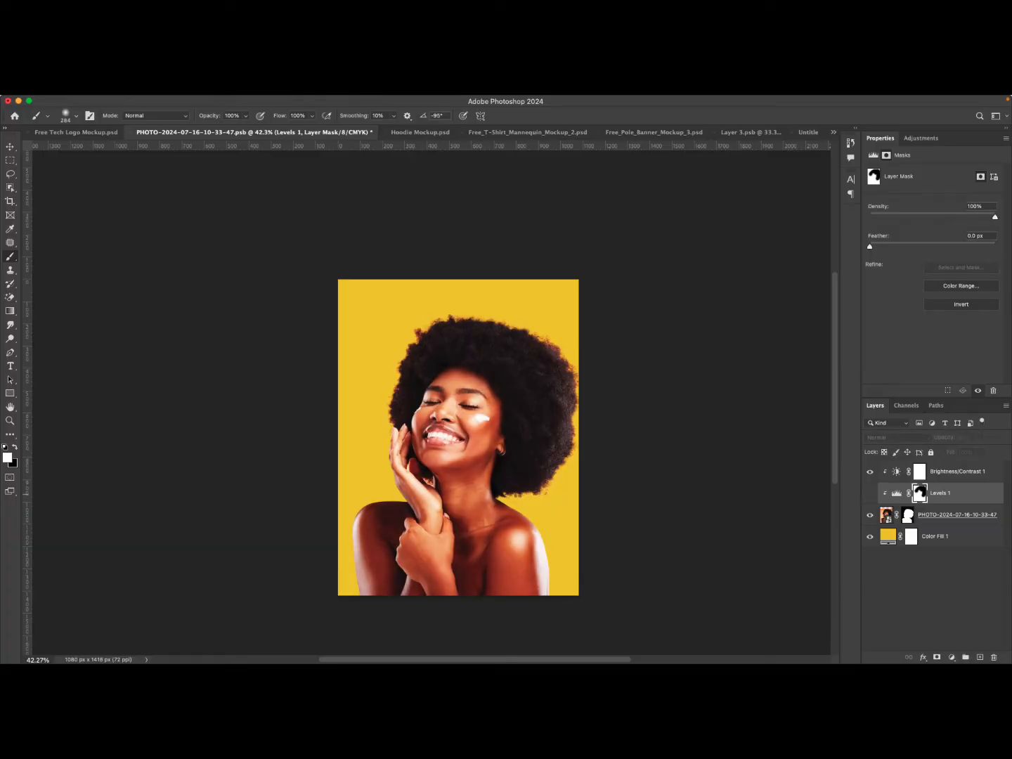
{"action": "left_click", "coordinate": [870, 493]}
Add a Curves adjustment above the photo layer and float its properties panel over the canvas.
{"action": "left_click", "coordinate": [887, 514]}
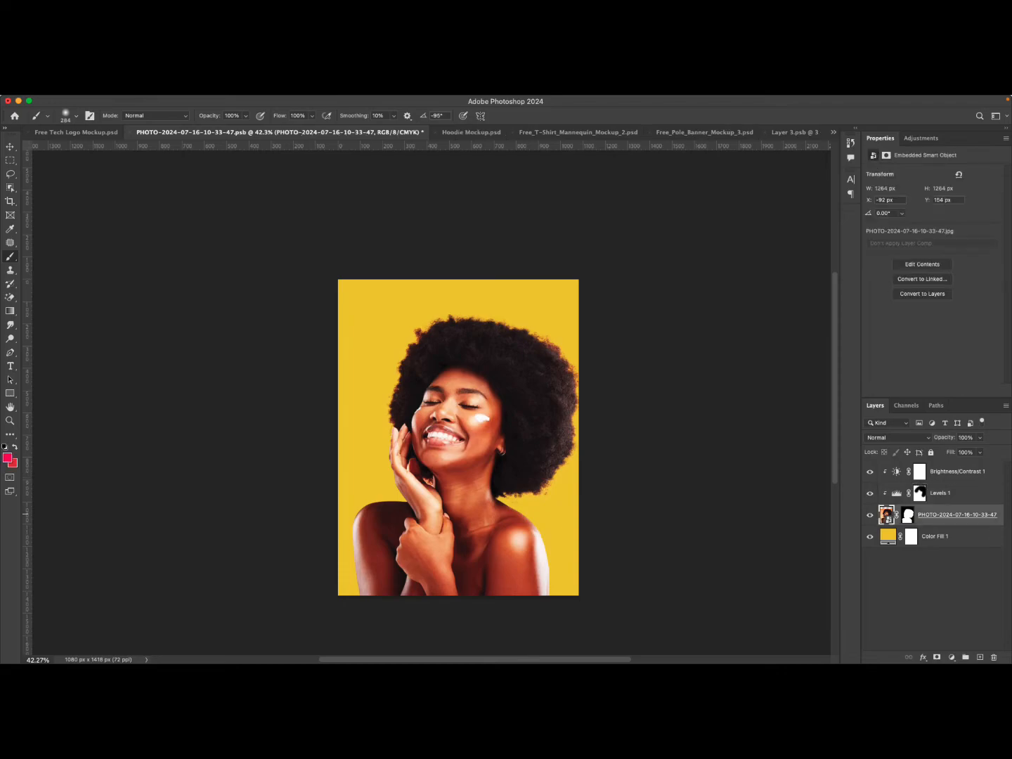
{"action": "left_click", "coordinate": [950, 649]}
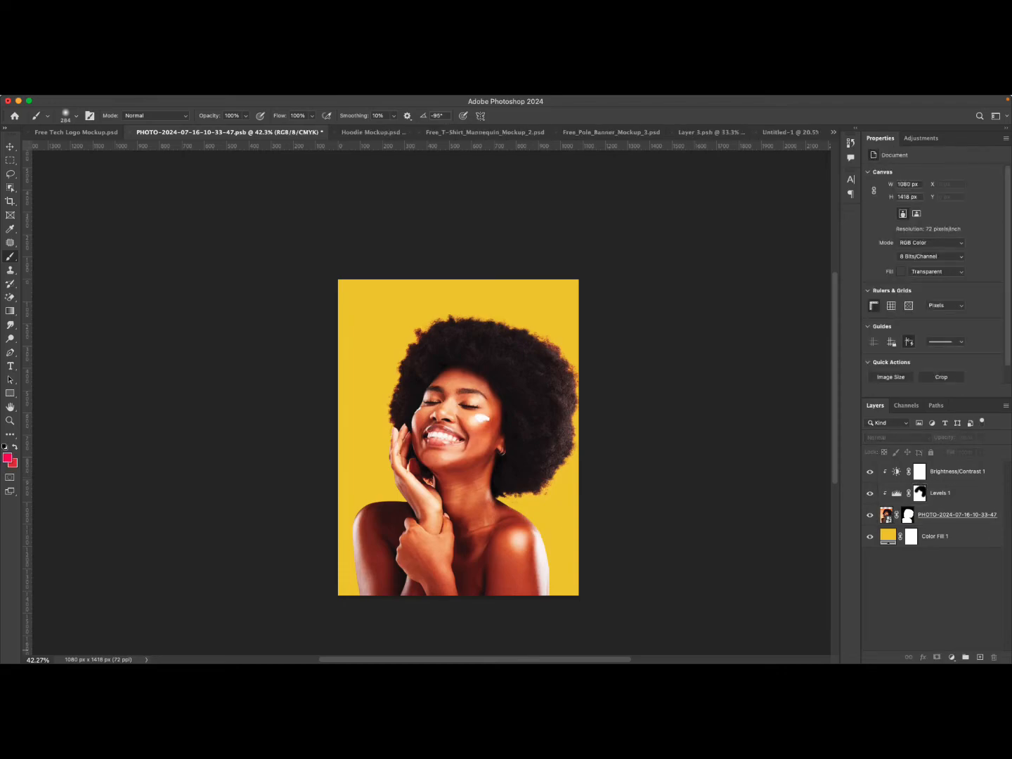
{"action": "left_click", "coordinate": [946, 493]}
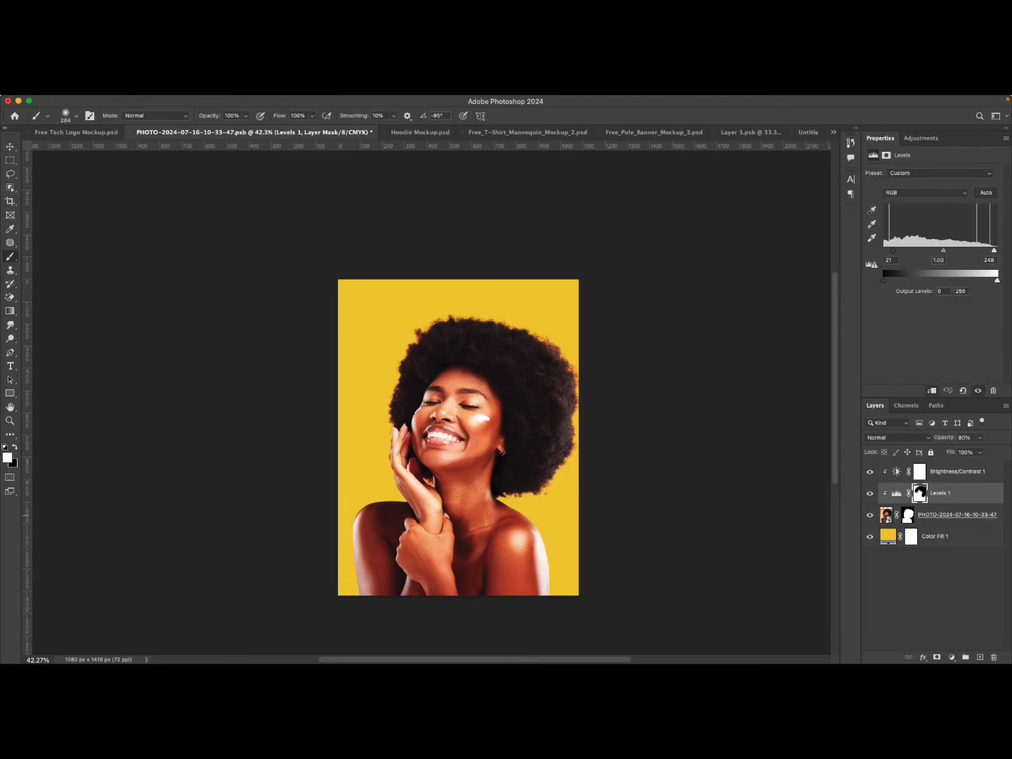
{"action": "left_click", "coordinate": [887, 515]}
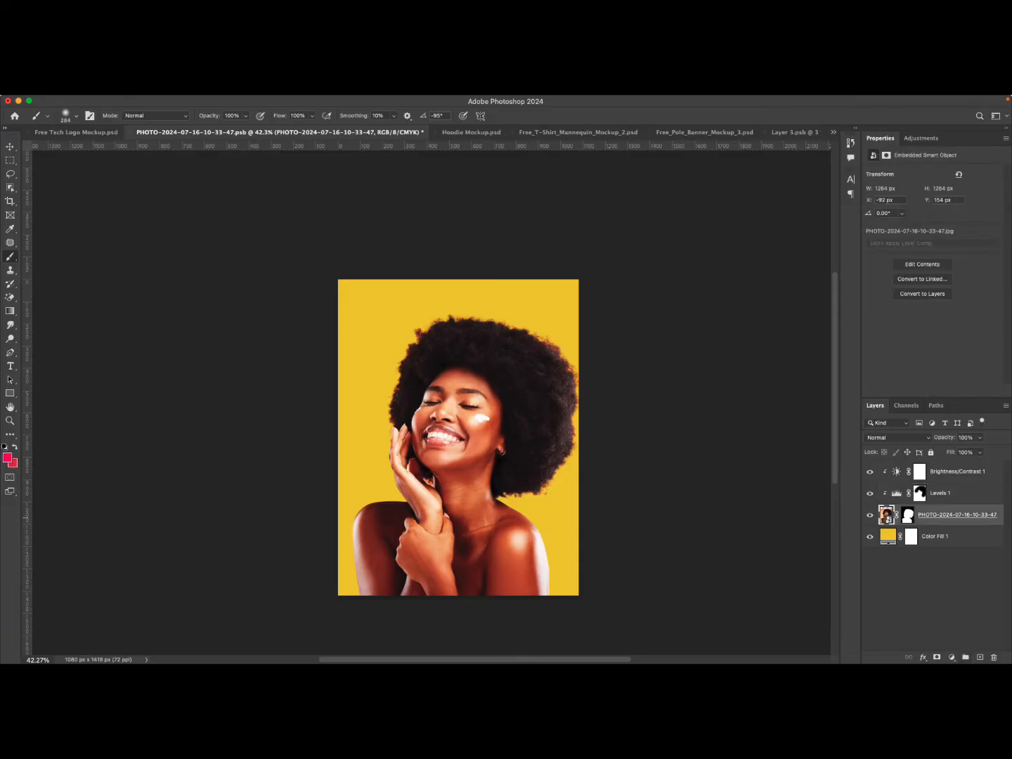
{"action": "left_click", "coordinate": [951, 657]}
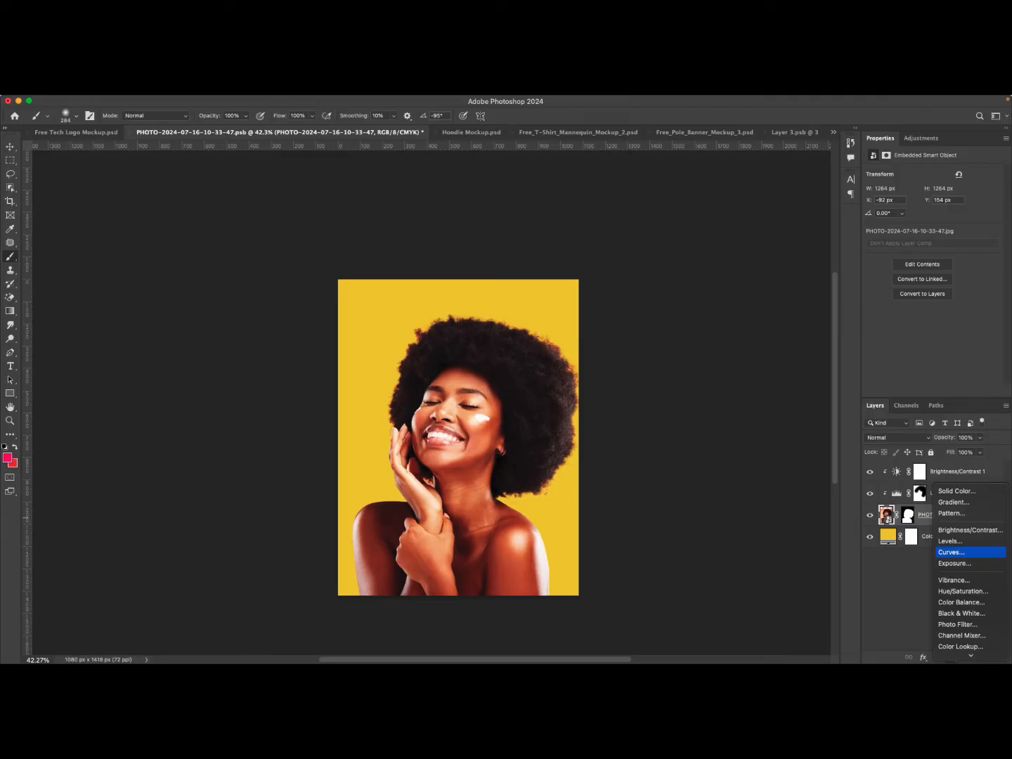
{"action": "left_click", "coordinate": [952, 553]}
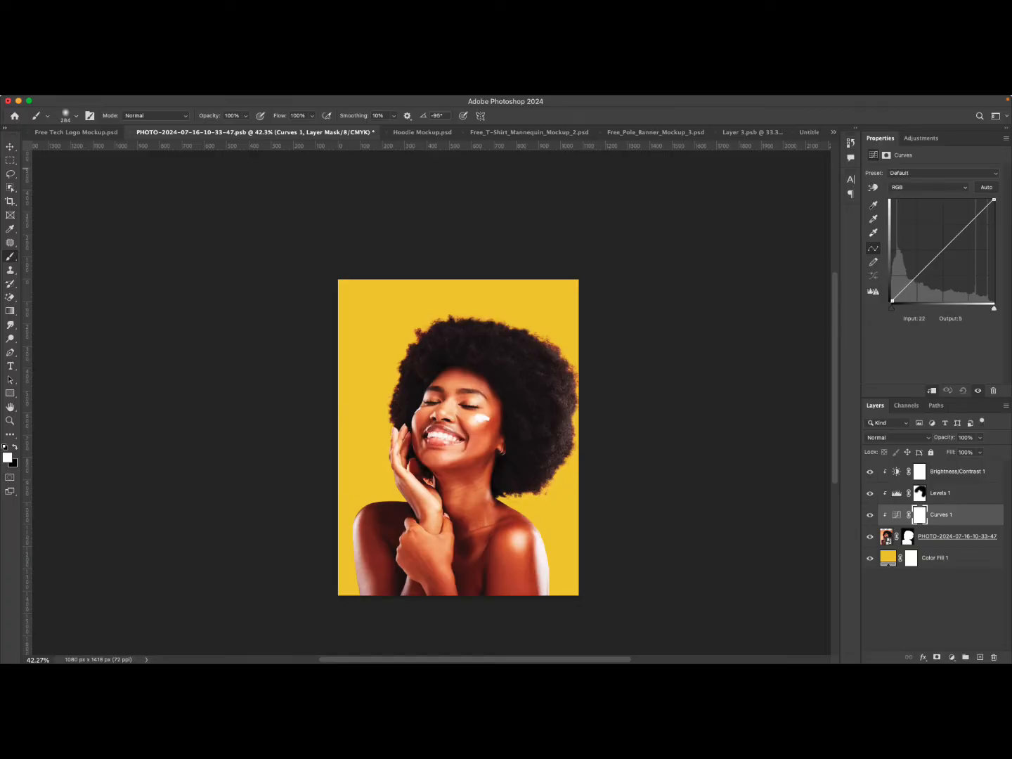
{"action": "left_click_drag", "start_coordinate": [881, 138], "coordinate": [636, 271]}
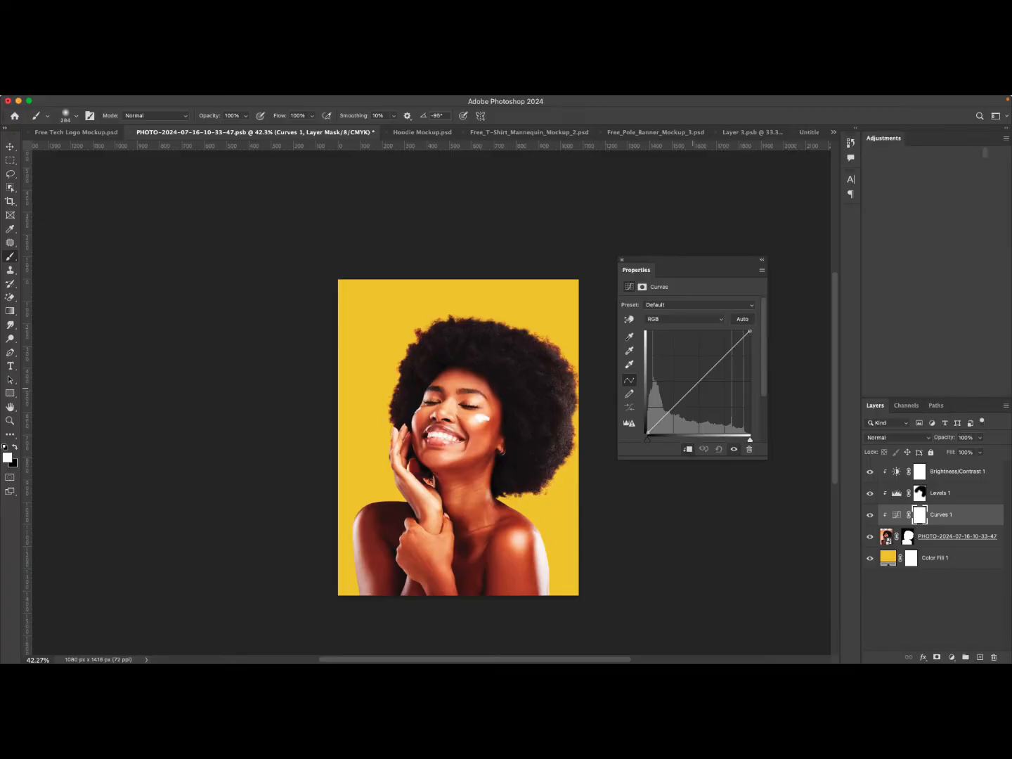
Shape the Curves adjustment by raising the midtone point, moving the black point inward and lowering the white point.
{"action": "left_click_drag", "start_coordinate": [696, 384], "coordinate": [695, 383]}
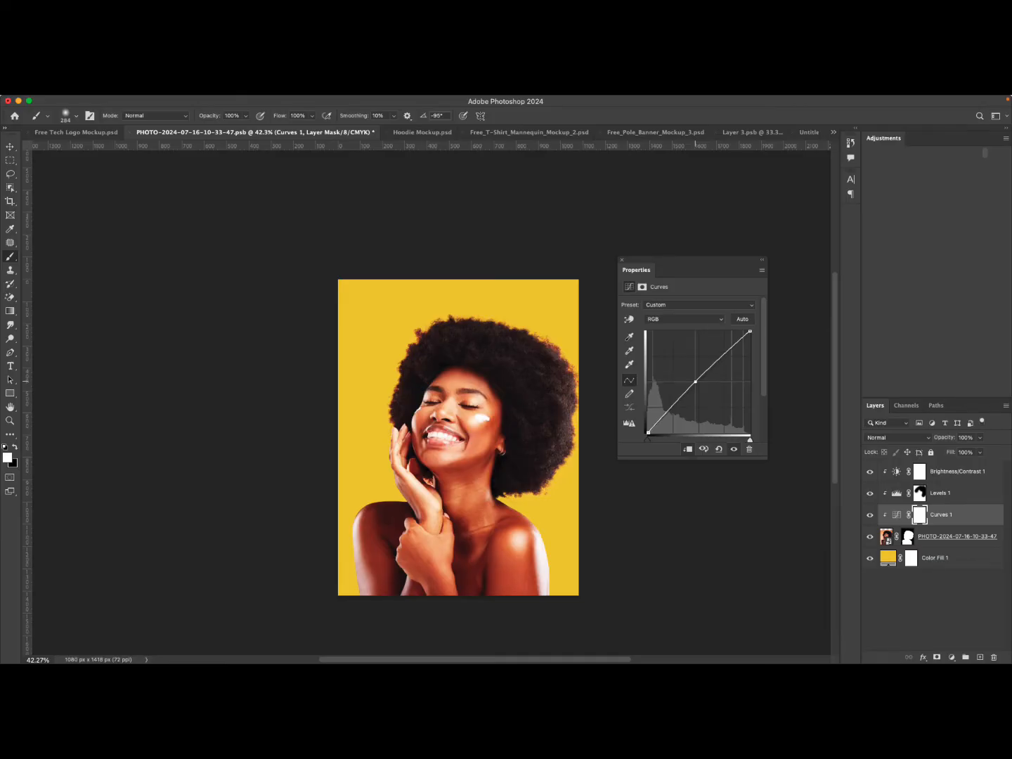
{"action": "left_click_drag", "start_coordinate": [695, 382], "coordinate": [693, 381]}
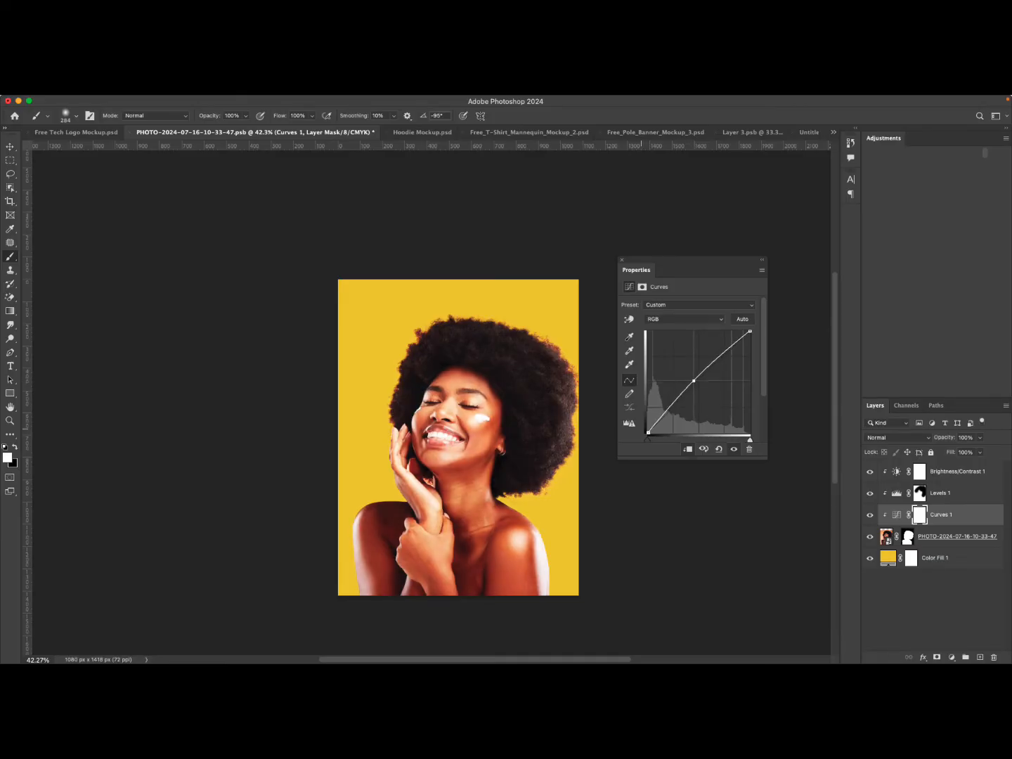
{"action": "left_click_drag", "start_coordinate": [649, 433], "coordinate": [651, 433]}
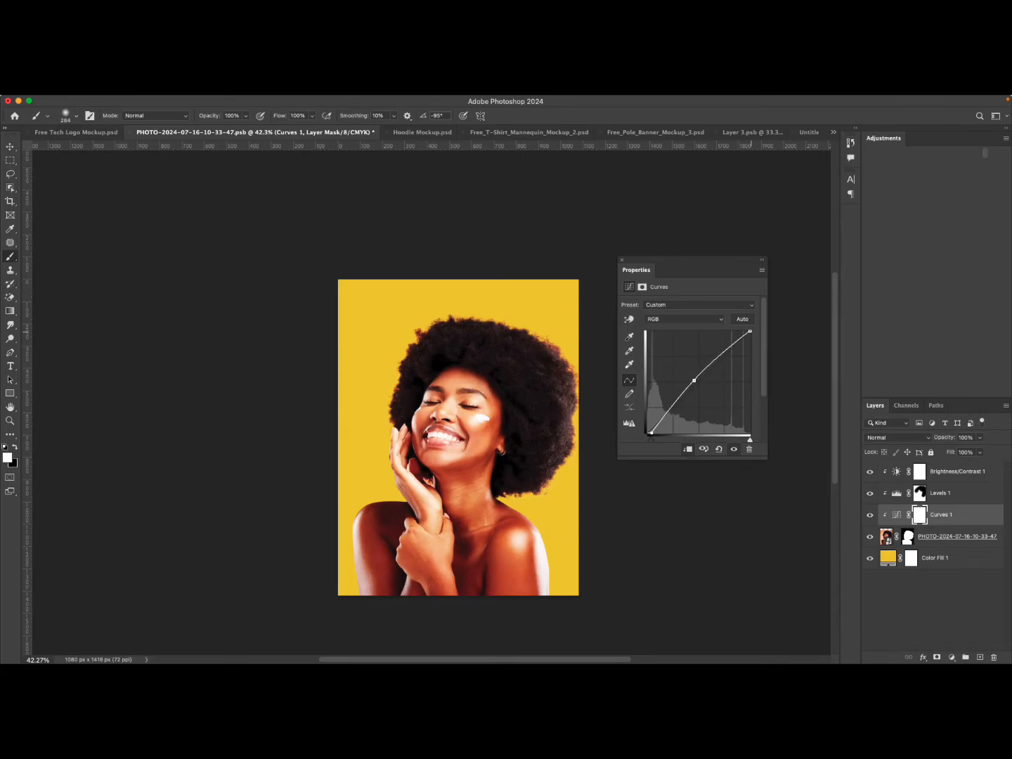
{"action": "left_click_drag", "start_coordinate": [750, 331], "coordinate": [749, 336]}
{"action": "left_click_drag", "start_coordinate": [694, 380], "coordinate": [693, 379]}
{"action": "left_click_drag", "start_coordinate": [693, 379], "coordinate": [694, 380]}
{"action": "left_click_drag", "start_coordinate": [750, 335], "coordinate": [749, 337]}
Compare the image with the Curves adjustment switched on and off.
{"action": "left_click", "coordinate": [735, 449]}
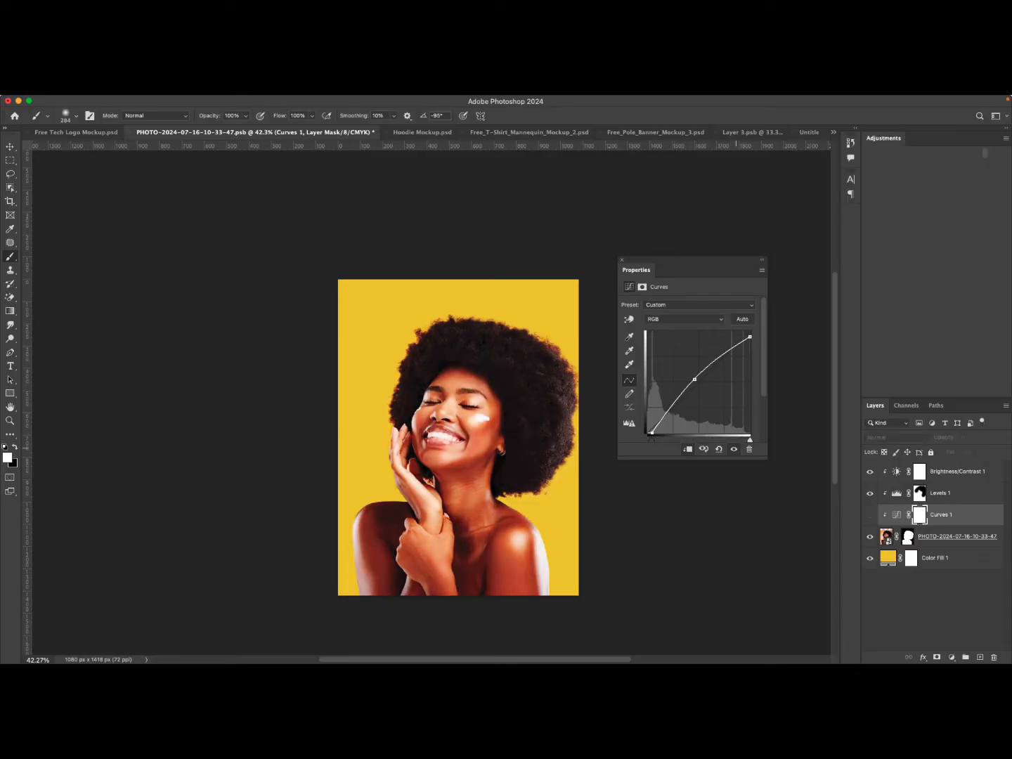
{"action": "left_click", "coordinate": [734, 449]}
{"action": "left_click", "coordinate": [734, 449]}
{"action": "left_click", "coordinate": [735, 449]}
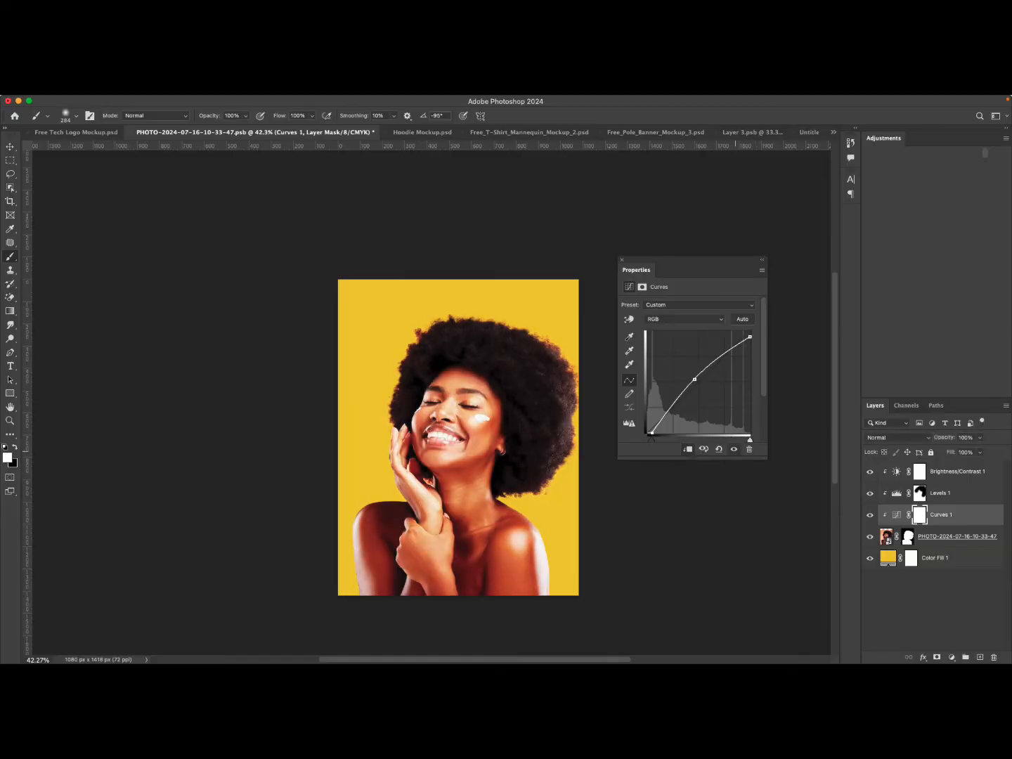
{"action": "left_click", "coordinate": [735, 450]}
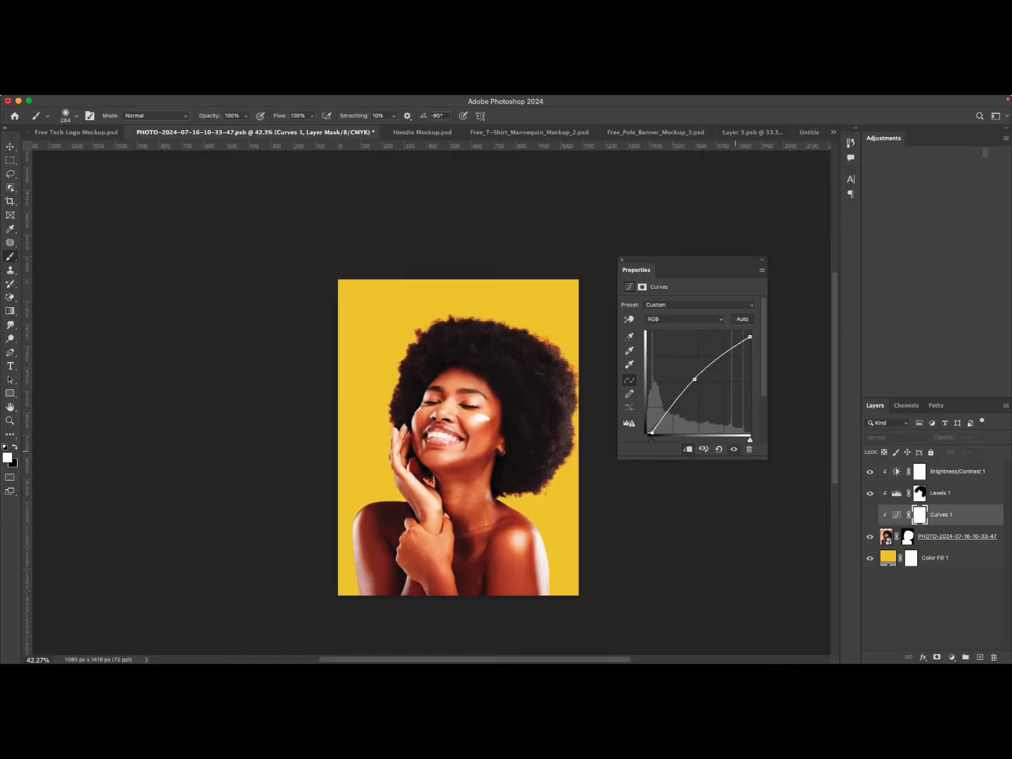
{"action": "left_click", "coordinate": [734, 449]}
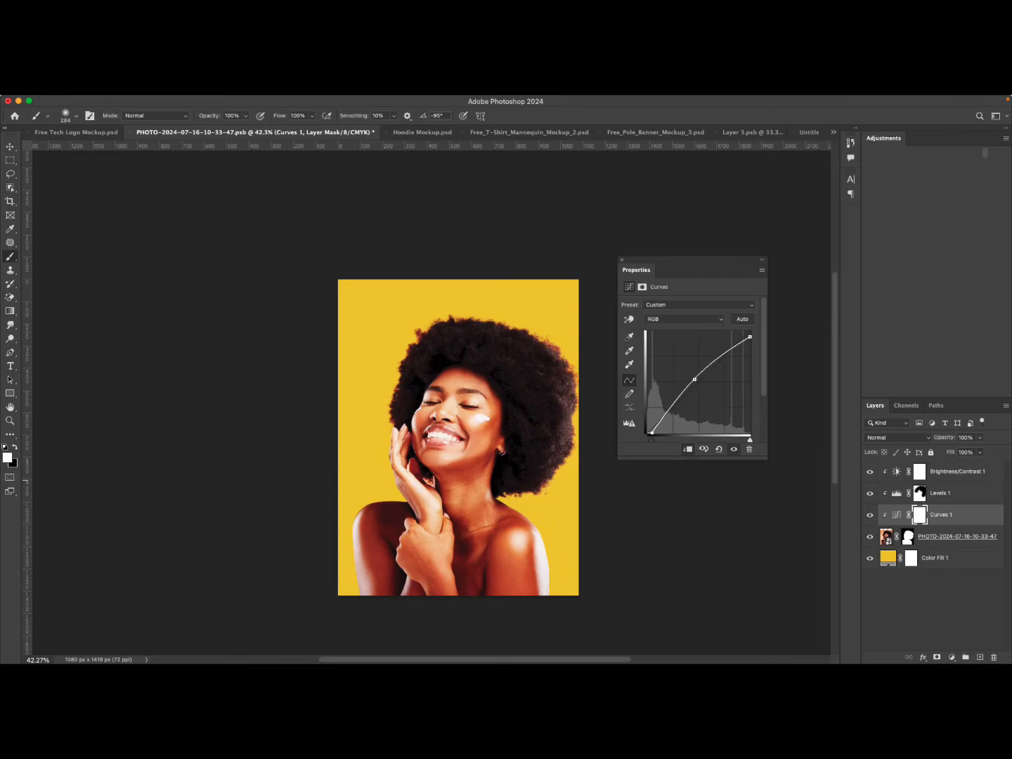
Invert the Curves layer's mask and paint white over the woman's shoulder, hair and face.
{"action": "left_click", "coordinate": [919, 513]}
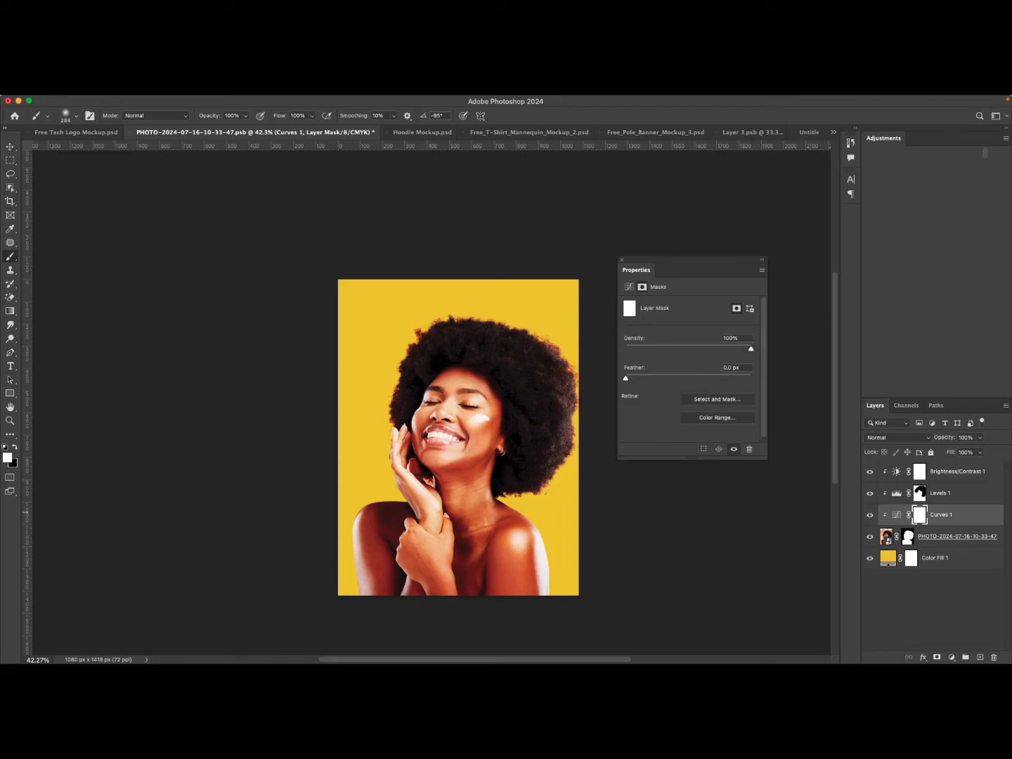
{"action": "key", "text": "super+i"}
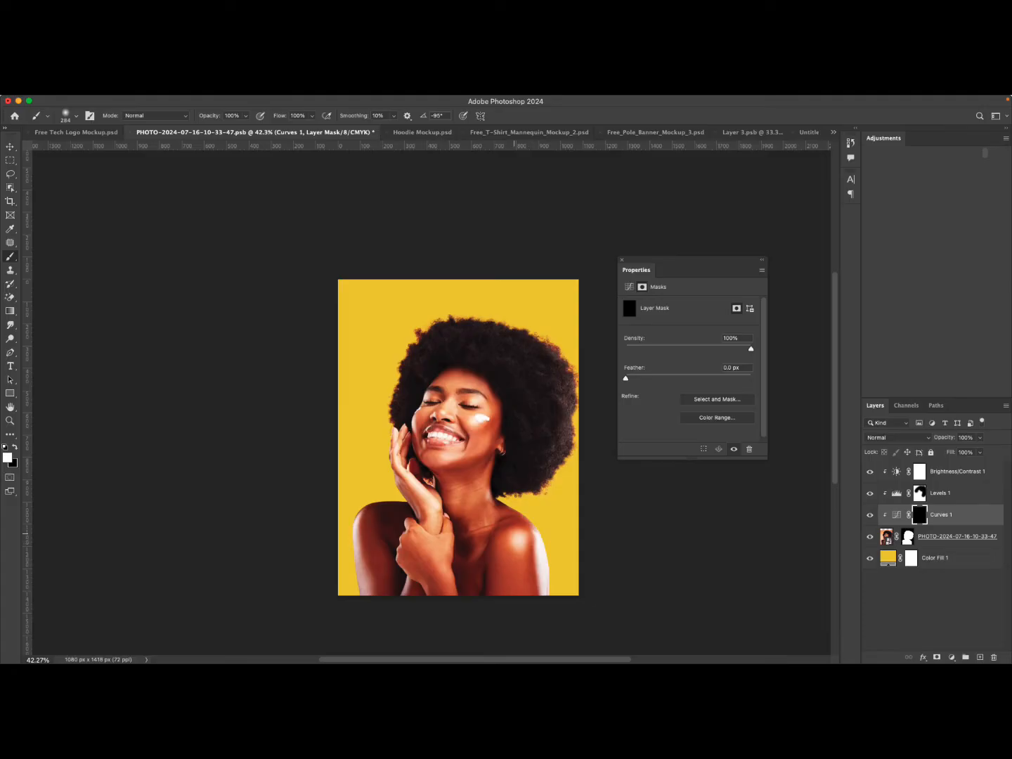
{"action": "left_click", "coordinate": [515, 534]}
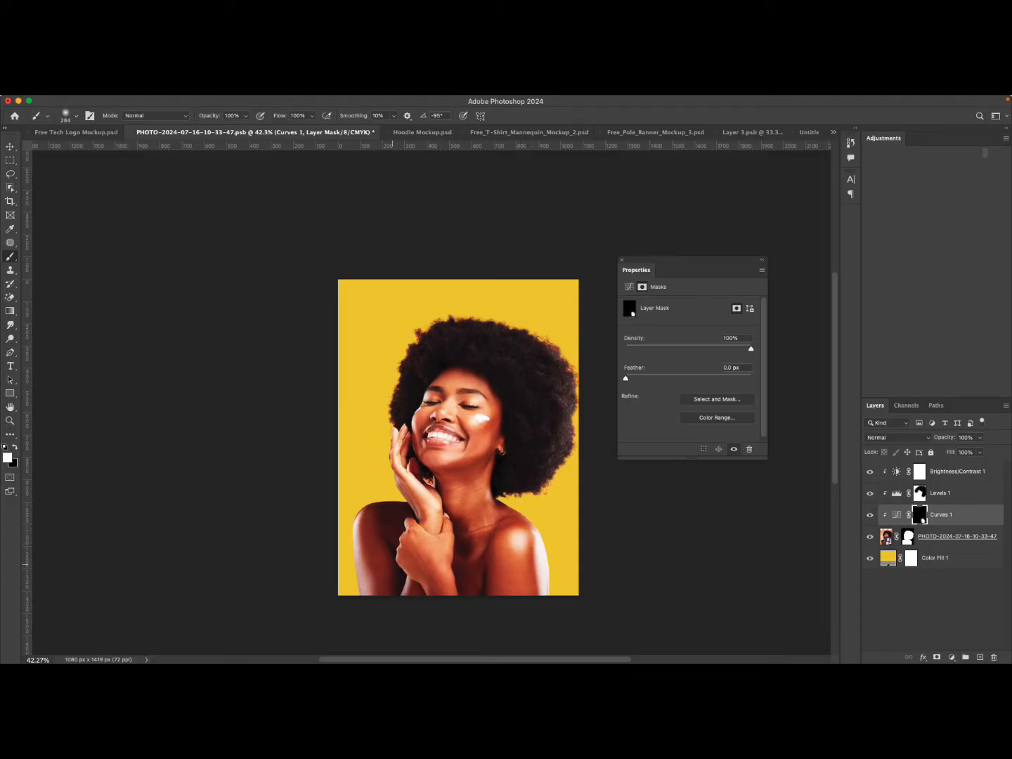
{"action": "left_click_drag", "start_coordinate": [363, 513], "coordinate": [366, 591]}
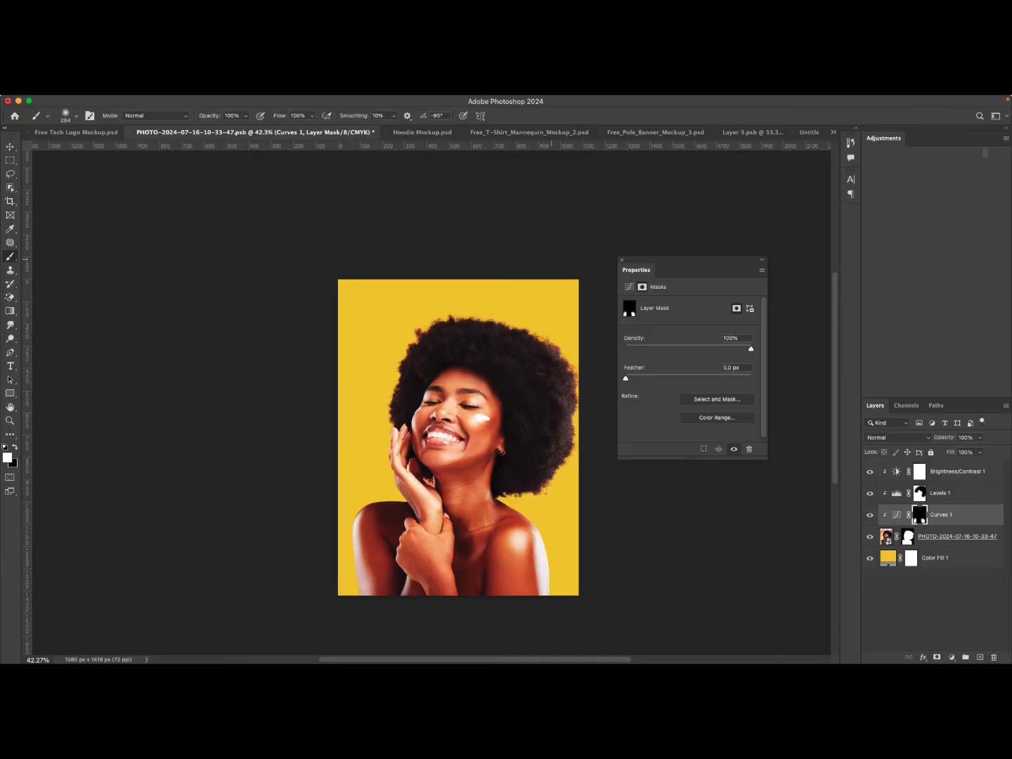
{"action": "mouse_move", "coordinate": [568, 377]}
{"action": "left_mouse_down"}
{"action": "mouse_move", "coordinate": [560, 464]}
{"action": "mouse_move", "coordinate": [547, 334]}
{"action": "left_mouse_up"}
{"action": "left_click_drag", "start_coordinate": [464, 333], "coordinate": [414, 387]}
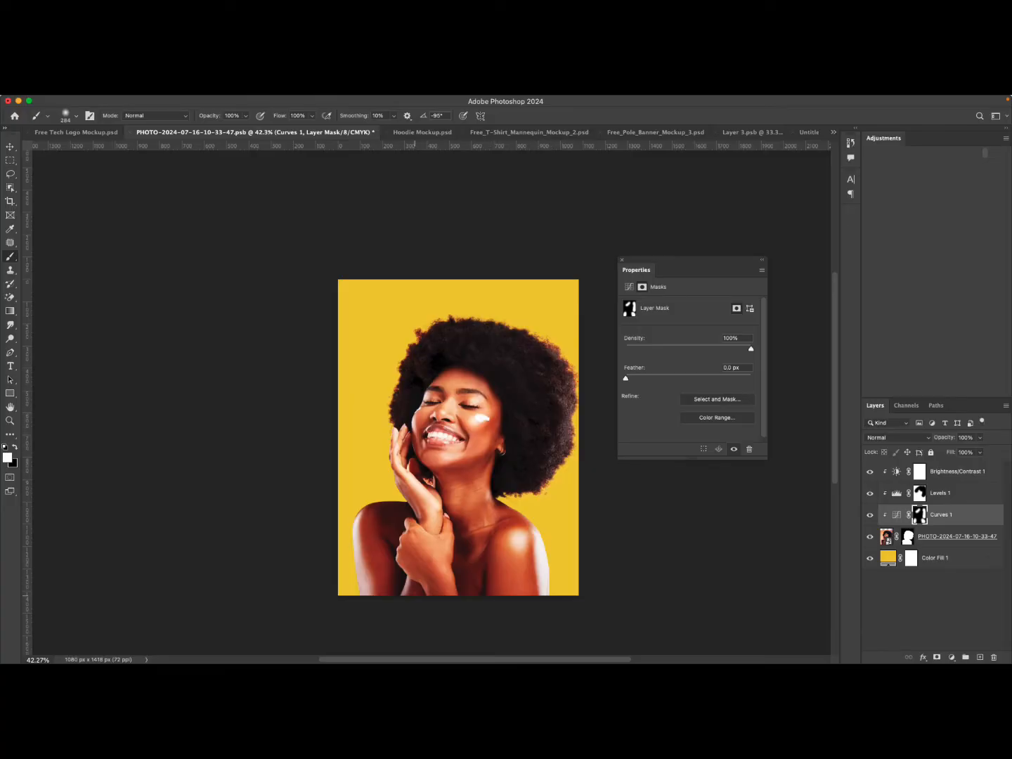
Reduce the brush size and paint white on the Curves mask over the woman's hand and neck.
{"action": "right_click", "coordinate": [436, 560]}
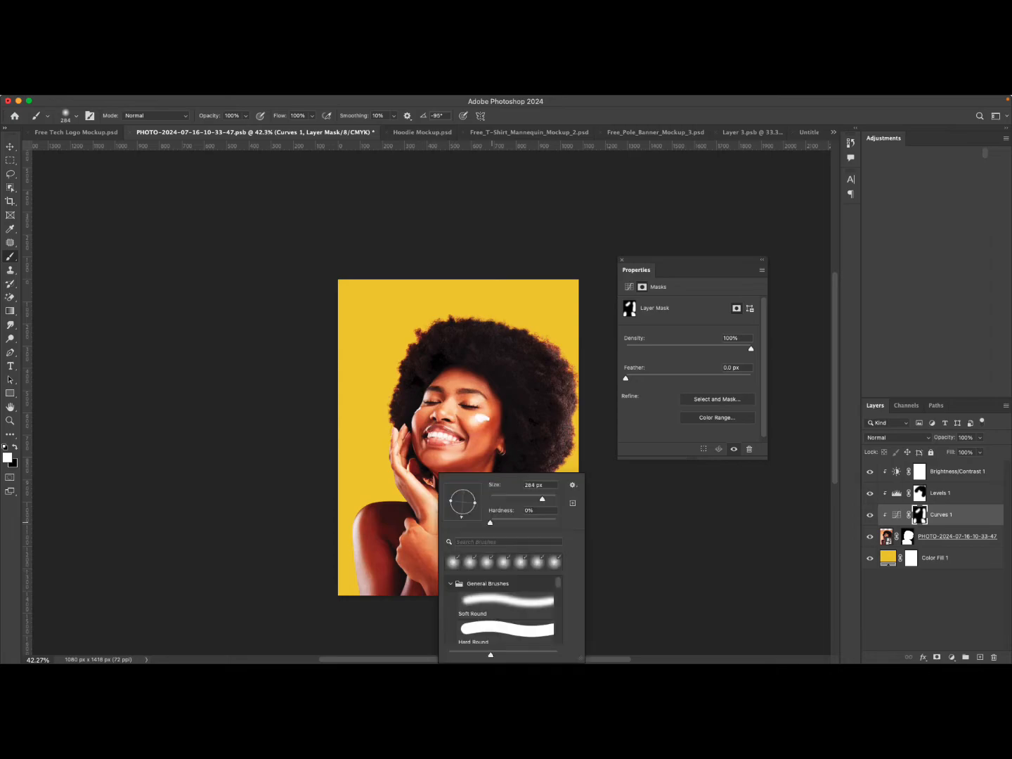
{"action": "left_click_drag", "start_coordinate": [542, 499], "coordinate": [513, 499]}
{"action": "left_click_drag", "start_coordinate": [410, 571], "coordinate": [407, 593]}
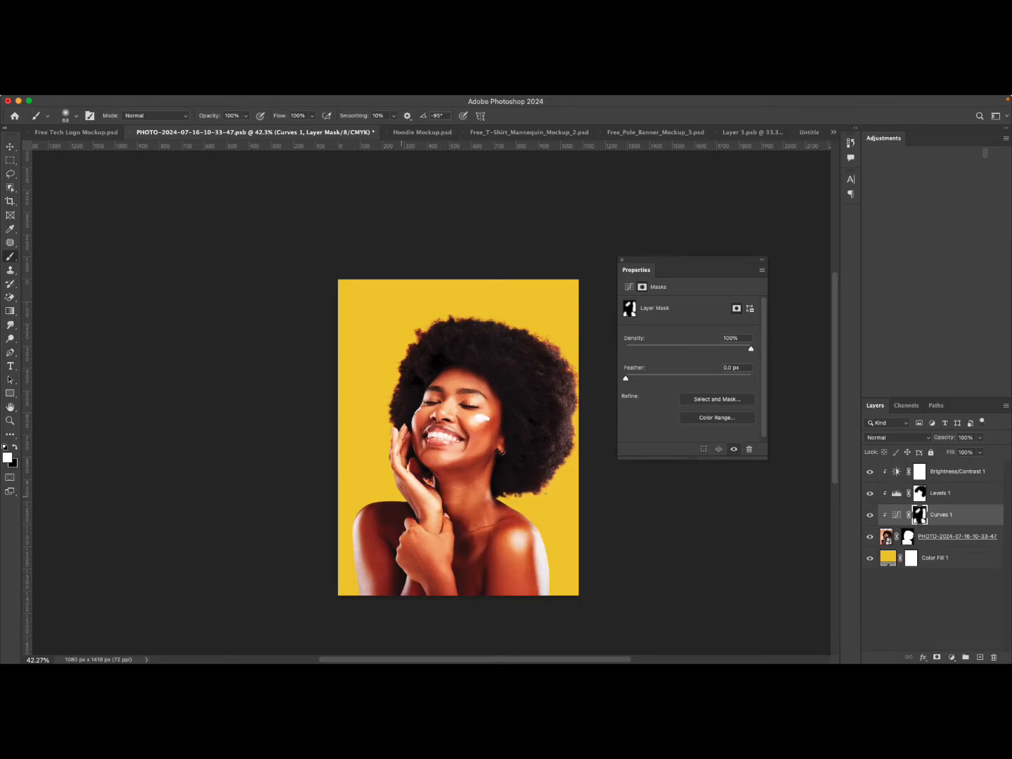
{"action": "mouse_move", "coordinate": [403, 495]}
{"action": "left_mouse_down"}
{"action": "mouse_move", "coordinate": [418, 514]}
{"action": "mouse_move", "coordinate": [411, 489]}
{"action": "mouse_move", "coordinate": [440, 517]}
{"action": "left_mouse_up"}
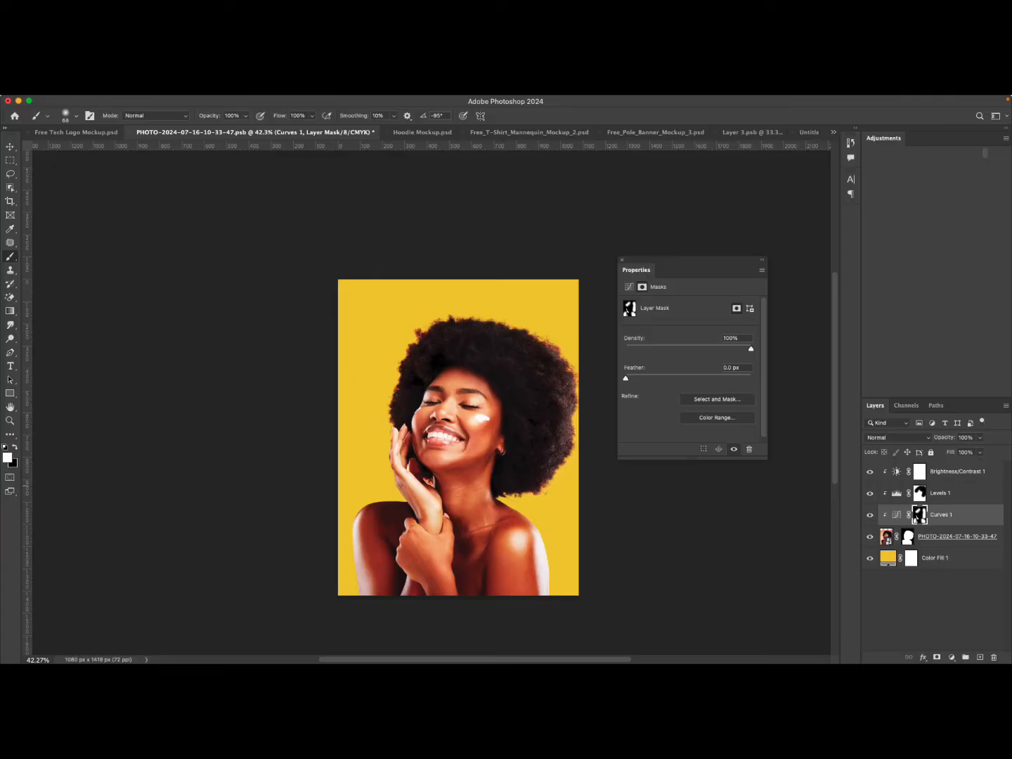
Compare the image with the Curves layer shown and hidden.
{"action": "left_click", "coordinate": [869, 516]}
{"action": "left_click", "coordinate": [870, 515]}
{"action": "left_click", "coordinate": [869, 514]}
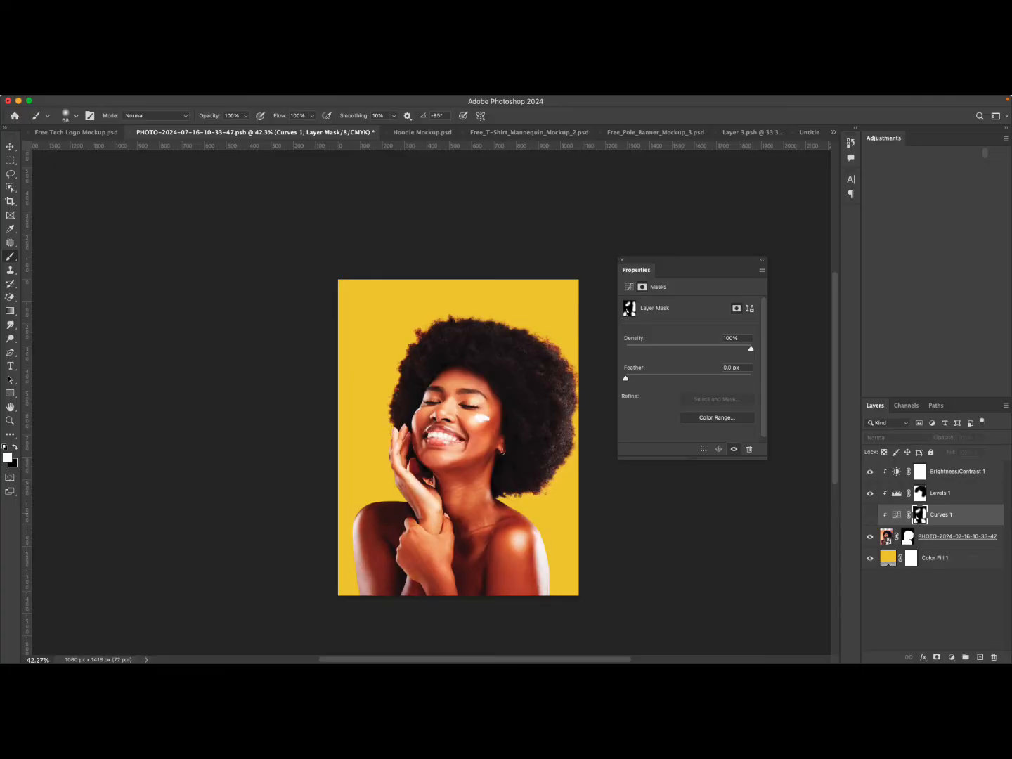
{"action": "left_click", "coordinate": [870, 515]}
{"action": "left_click", "coordinate": [870, 514]}
{"action": "left_click", "coordinate": [870, 515]}
{"action": "left_click", "coordinate": [870, 515]}
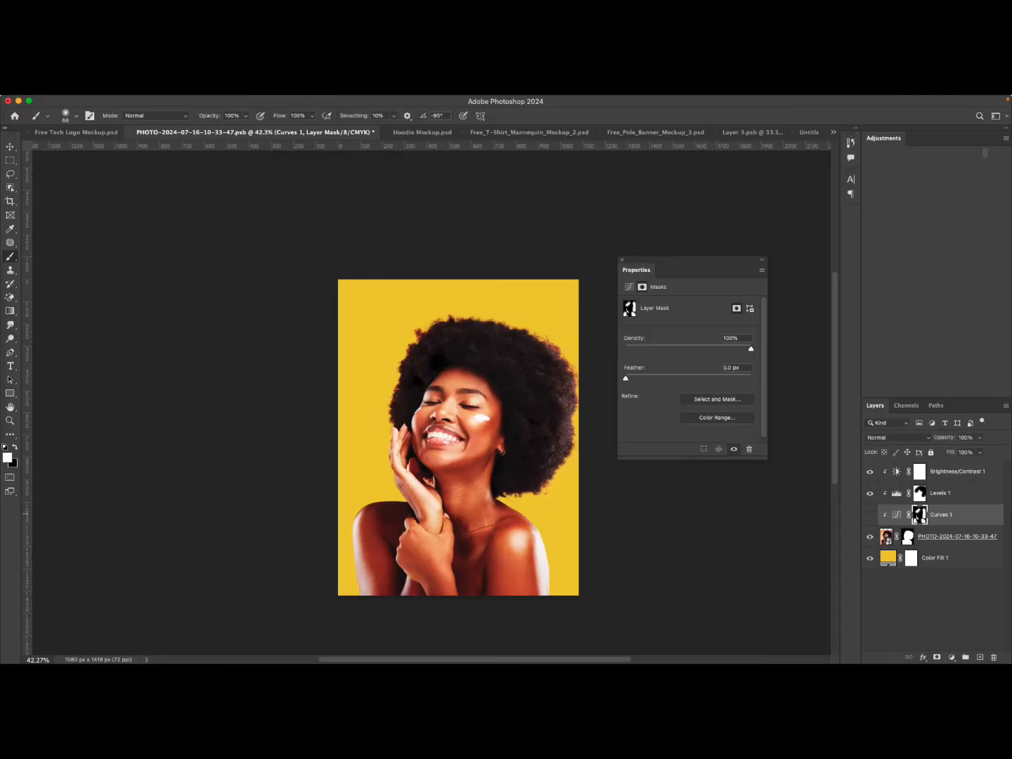
{"action": "left_click", "coordinate": [870, 515]}
{"action": "left_click", "coordinate": [870, 514]}
{"action": "left_click", "coordinate": [869, 515]}
{"action": "left_click", "coordinate": [869, 514]}
{"action": "mouse_move", "coordinate": [870, 471]}
{"action": "left_mouse_down"}
{"action": "mouse_move", "coordinate": [870, 515]}
{"action": "mouse_move", "coordinate": [870, 471]}
{"action": "left_mouse_up"}
Add an Exposure adjustment above the photo layer and set its exposure to about +0.06.
{"action": "left_click", "coordinate": [886, 537]}
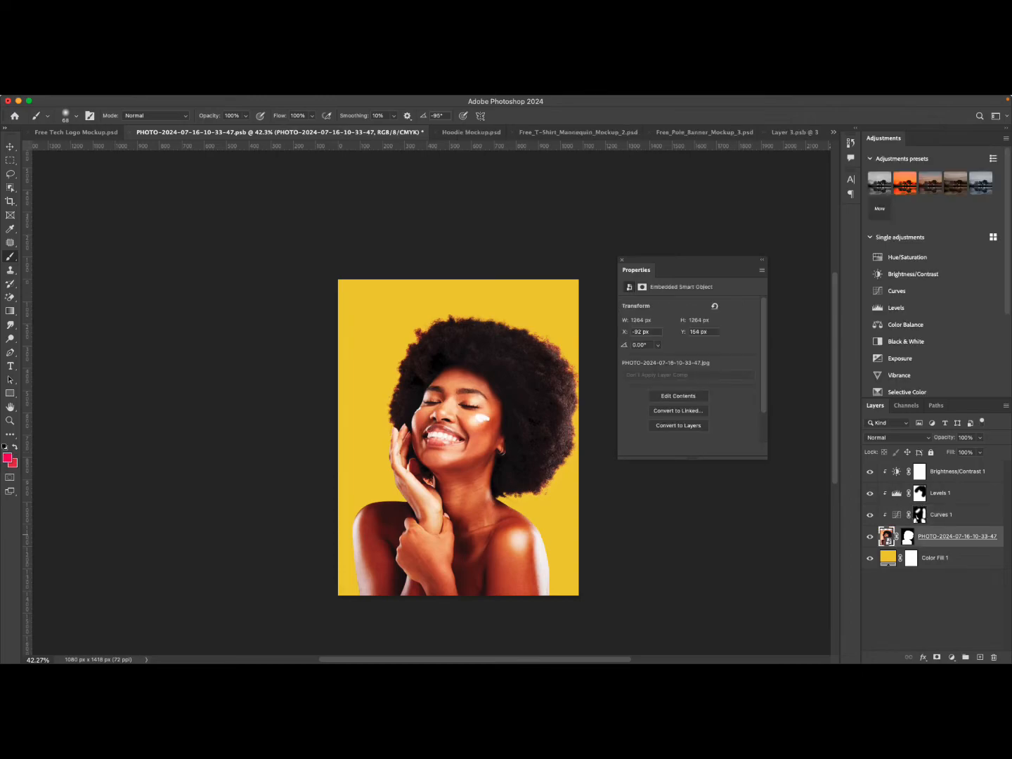
{"action": "left_click", "coordinate": [952, 657]}
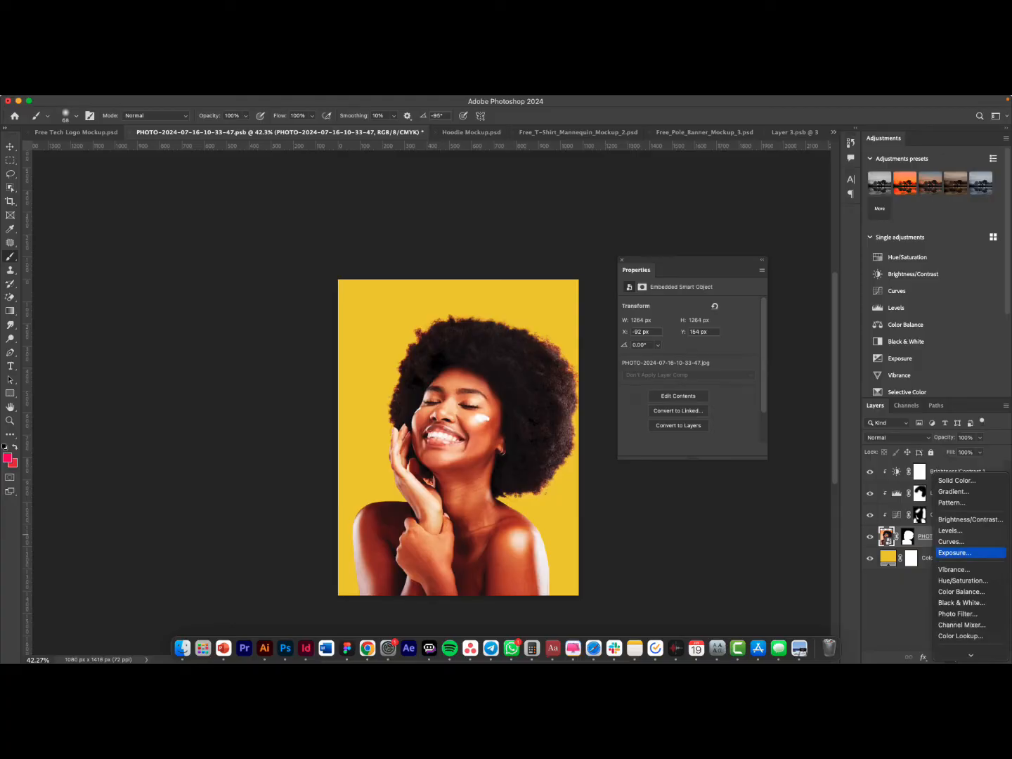
{"action": "left_click", "coordinate": [954, 552]}
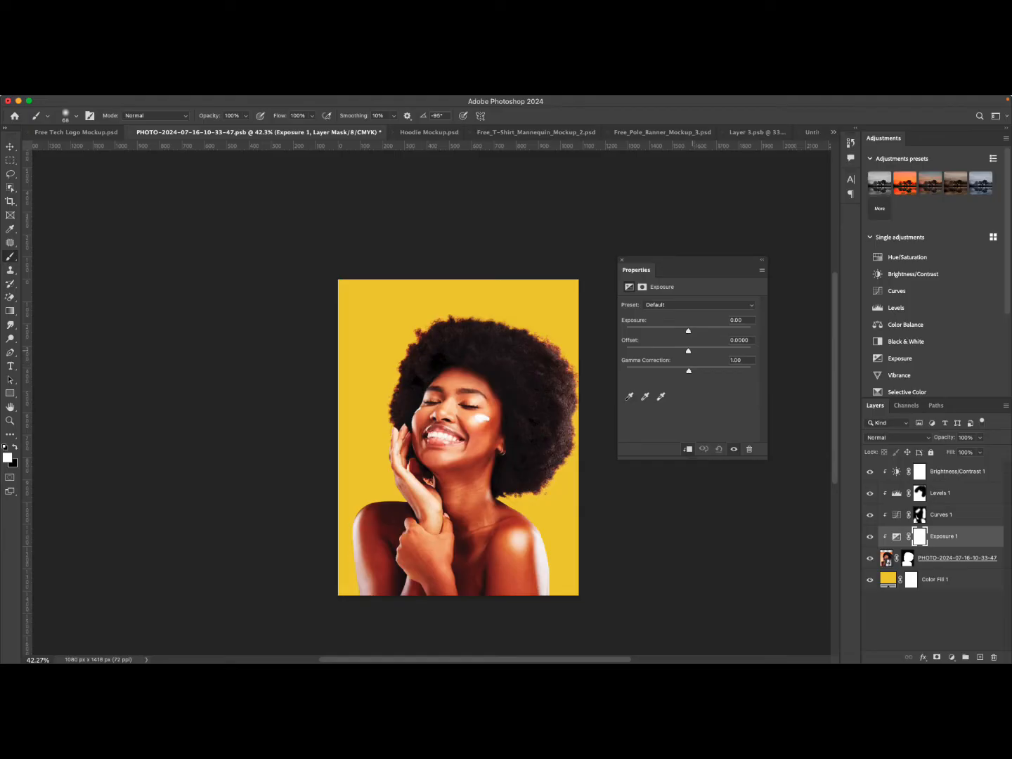
{"action": "left_click_drag", "start_coordinate": [688, 331], "coordinate": [716, 331]}
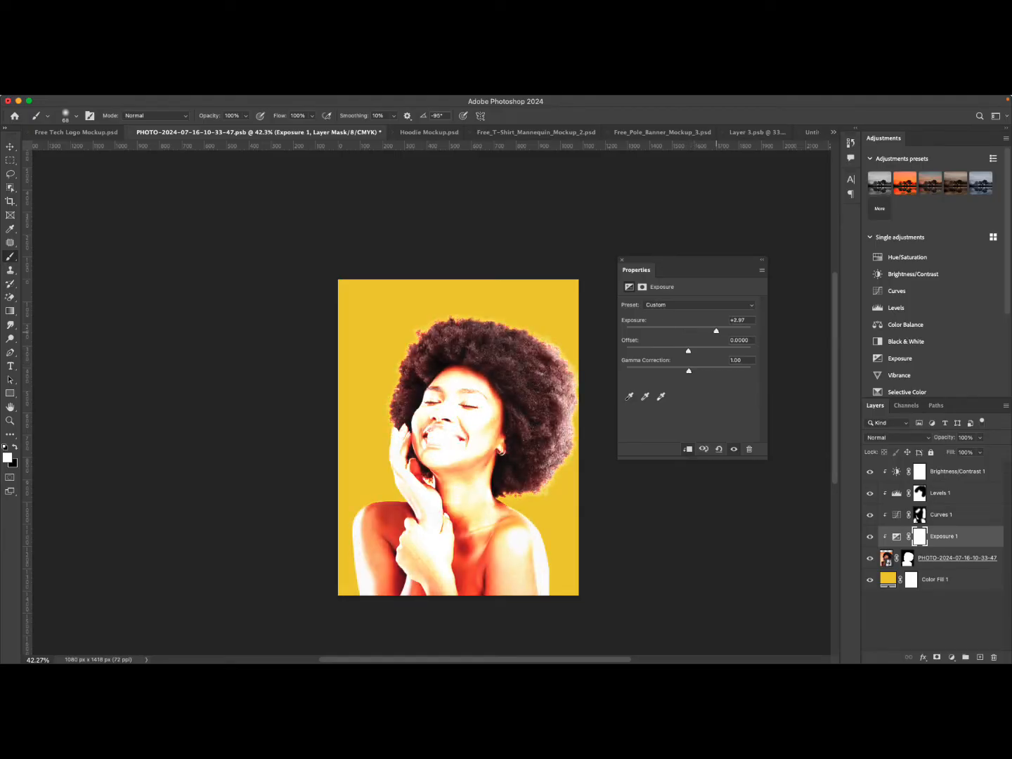
{"action": "left_click_drag", "start_coordinate": [717, 330], "coordinate": [690, 332]}
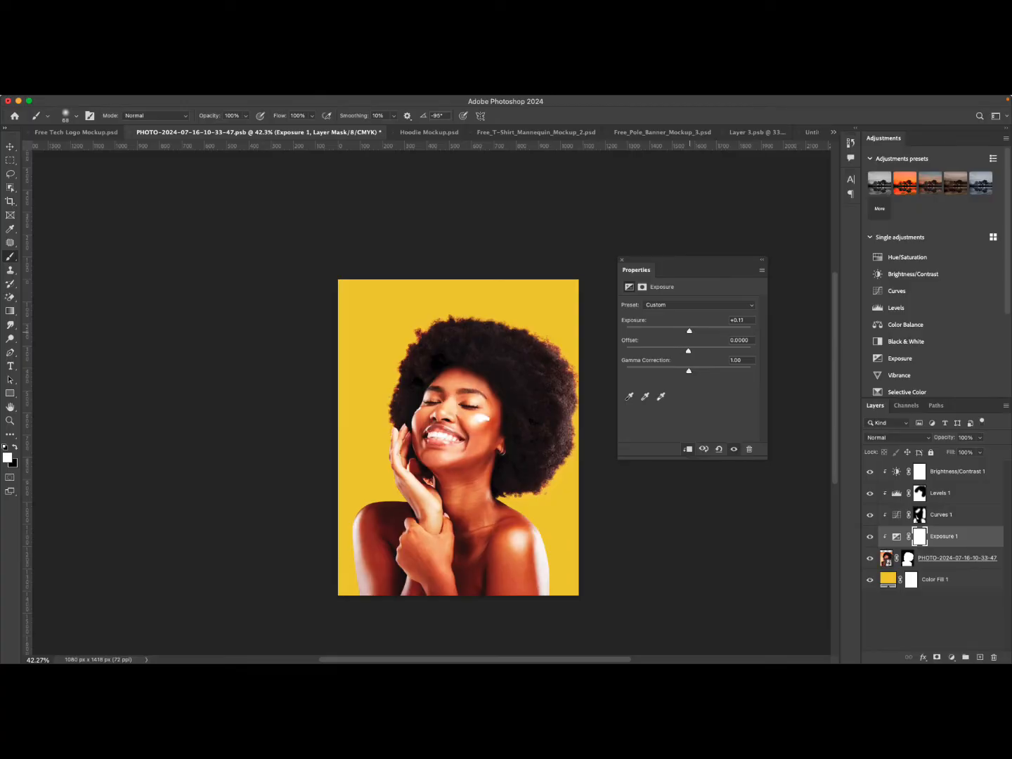
{"action": "left_click_drag", "start_coordinate": [690, 330], "coordinate": [689, 331]}
Add a Vibrance adjustment above the photo layer with vibrance +3 and saturation -2.
{"action": "left_click", "coordinate": [952, 657]}
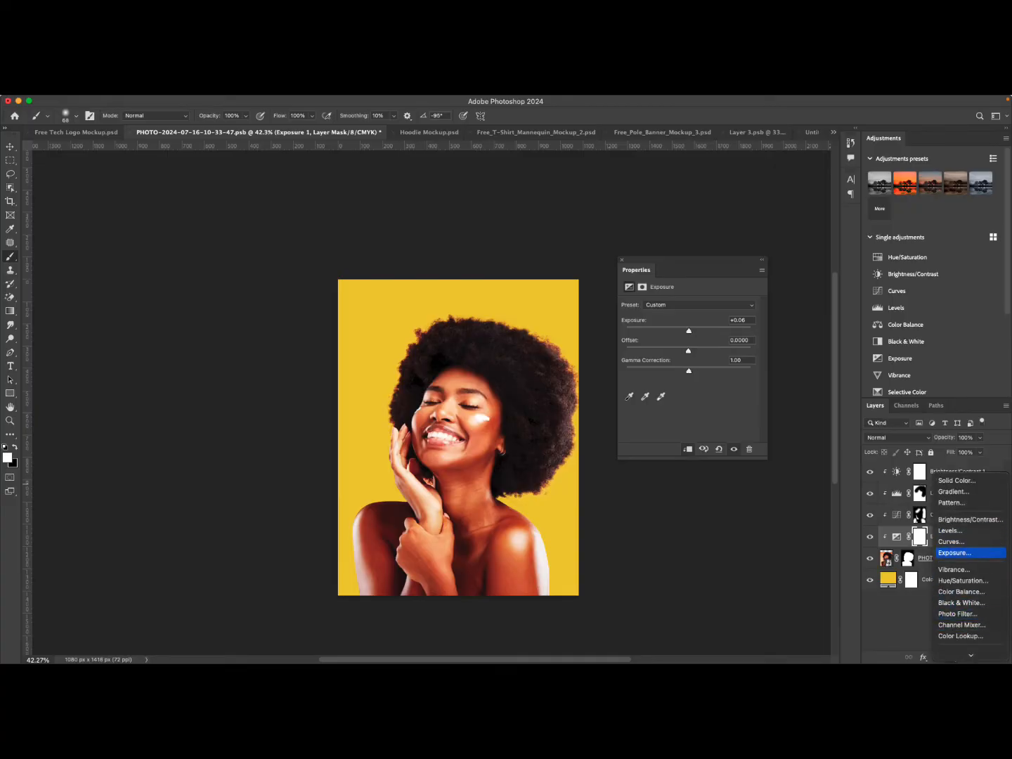
{"action": "key", "text": "Escape"}
{"action": "left_click", "coordinate": [953, 561]}
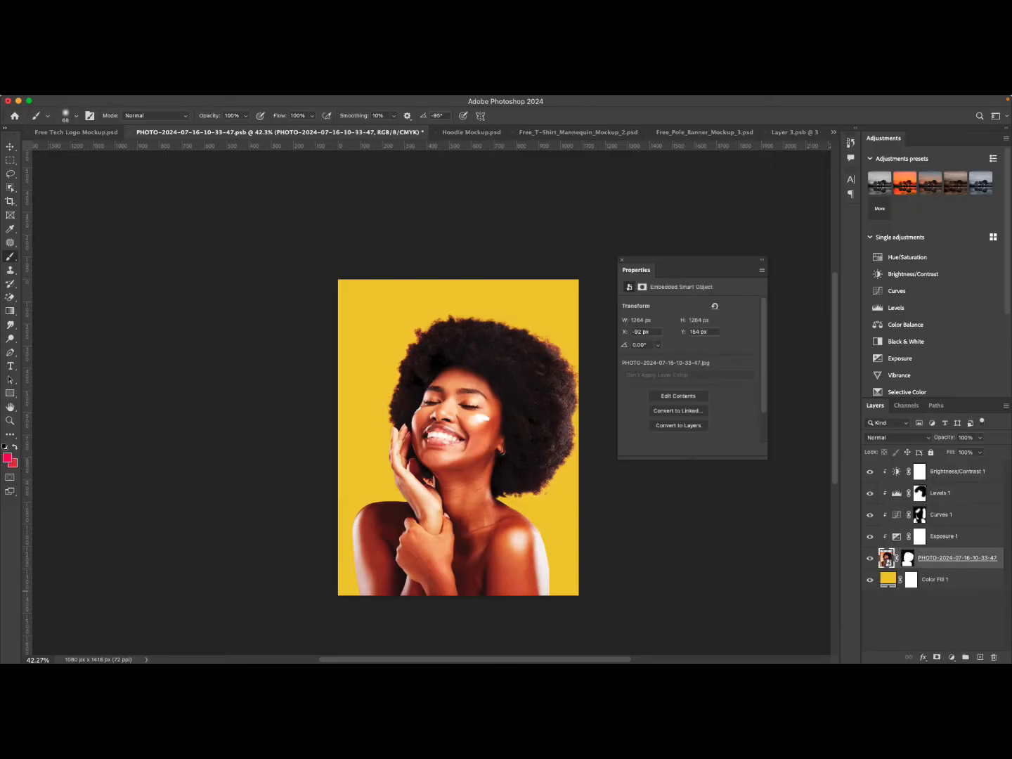
{"action": "left_click", "coordinate": [951, 657]}
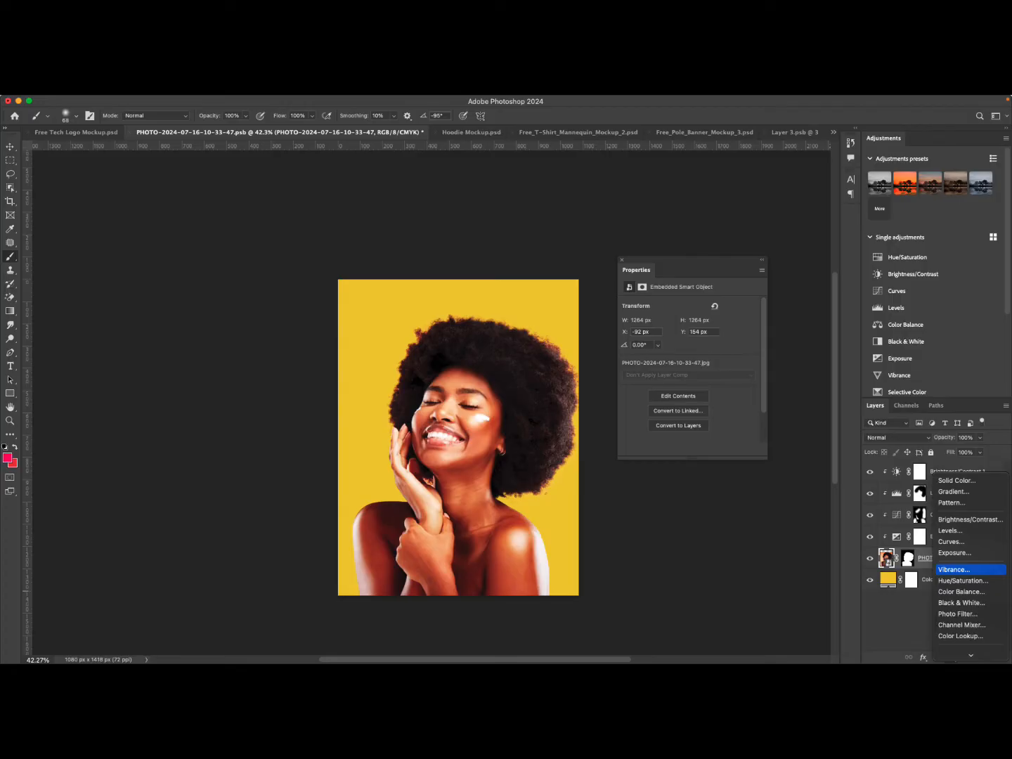
{"action": "left_click", "coordinate": [954, 570]}
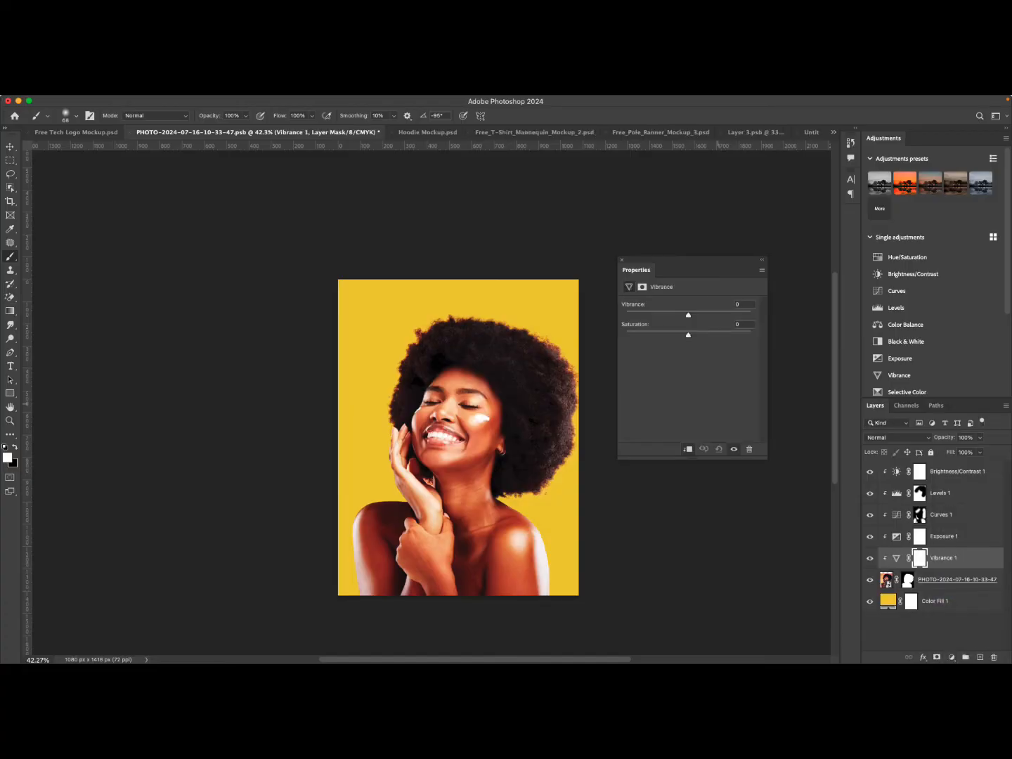
{"action": "mouse_move", "coordinate": [687, 314]}
{"action": "left_mouse_down"}
{"action": "mouse_move", "coordinate": [750, 314]}
{"action": "mouse_move", "coordinate": [626, 314]}
{"action": "mouse_move", "coordinate": [751, 313]}
{"action": "mouse_move", "coordinate": [625, 314]}
{"action": "mouse_move", "coordinate": [705, 314]}
{"action": "mouse_move", "coordinate": [691, 314]}
{"action": "left_mouse_up"}
{"action": "left_click_drag", "start_coordinate": [688, 334], "coordinate": [626, 335]}
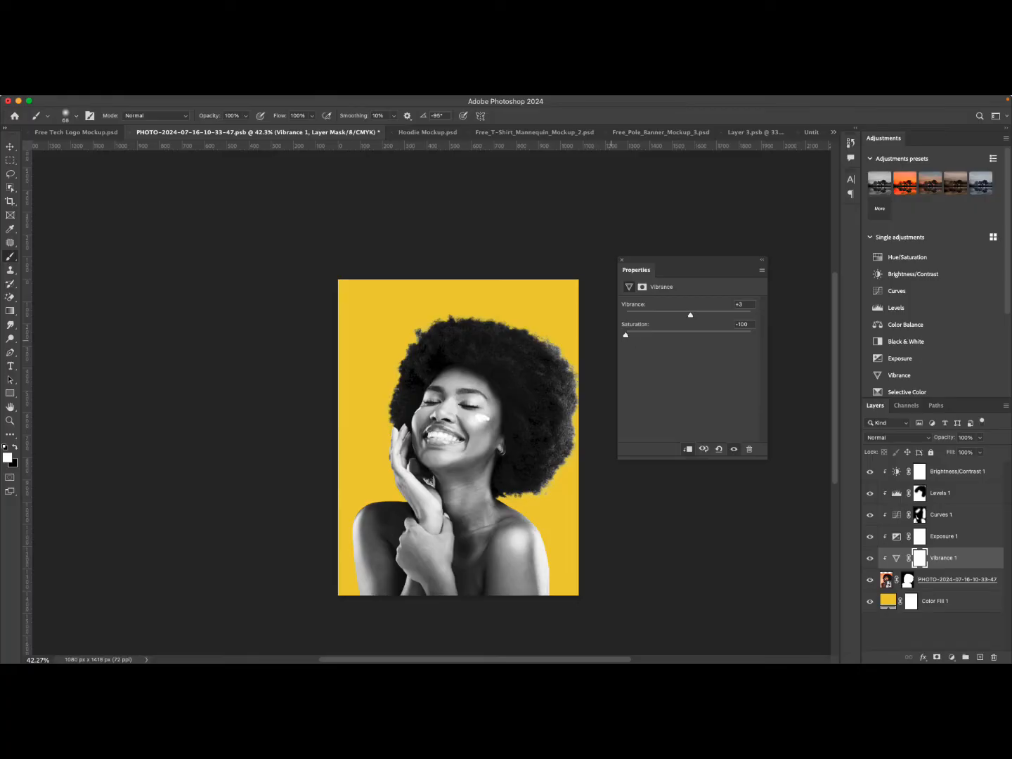
{"action": "left_click_drag", "start_coordinate": [625, 335], "coordinate": [686, 335]}
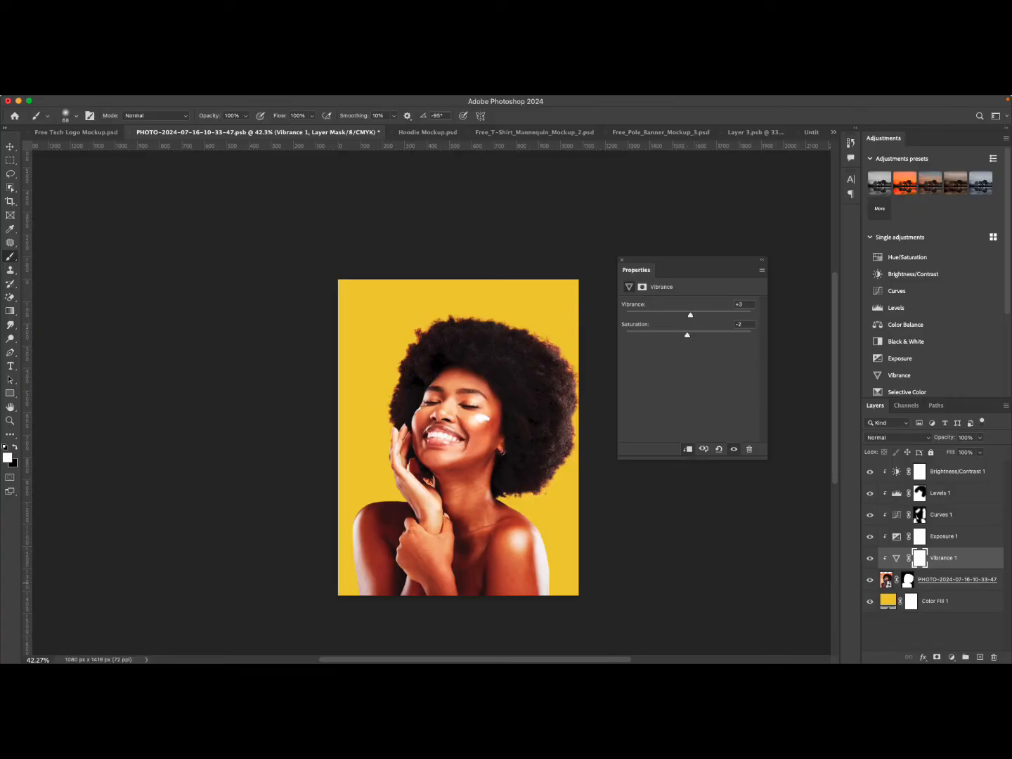
Add a Hue/Saturation adjustment above the photo layer.
{"action": "left_click", "coordinate": [888, 581]}
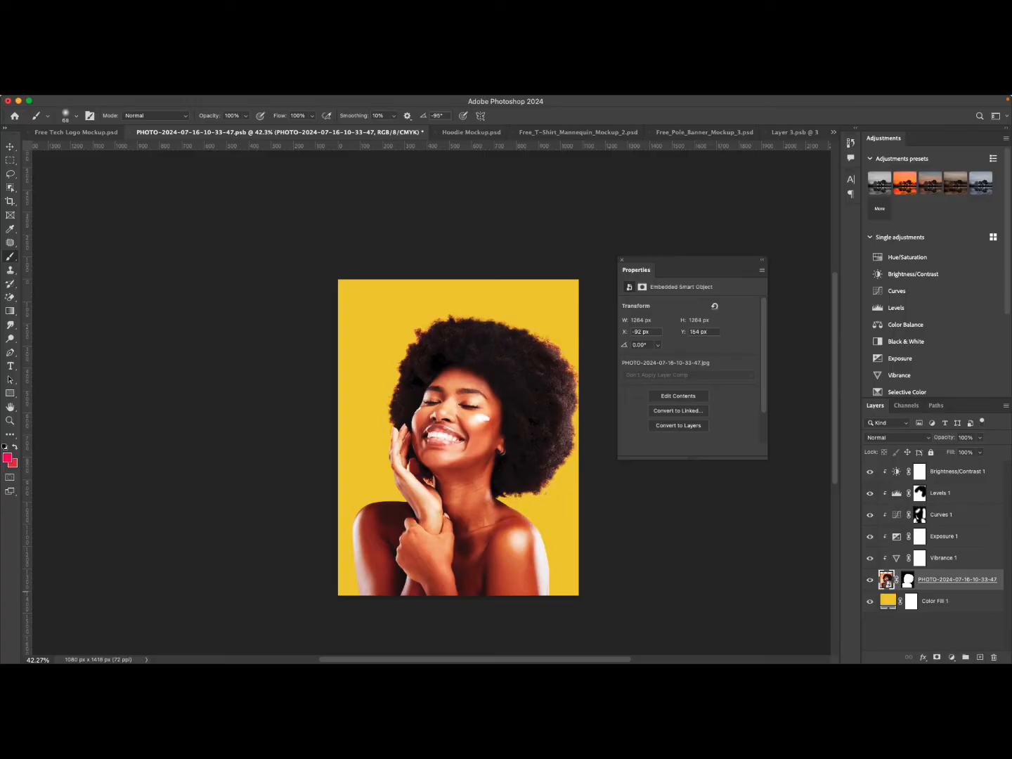
{"action": "left_click", "coordinate": [953, 657]}
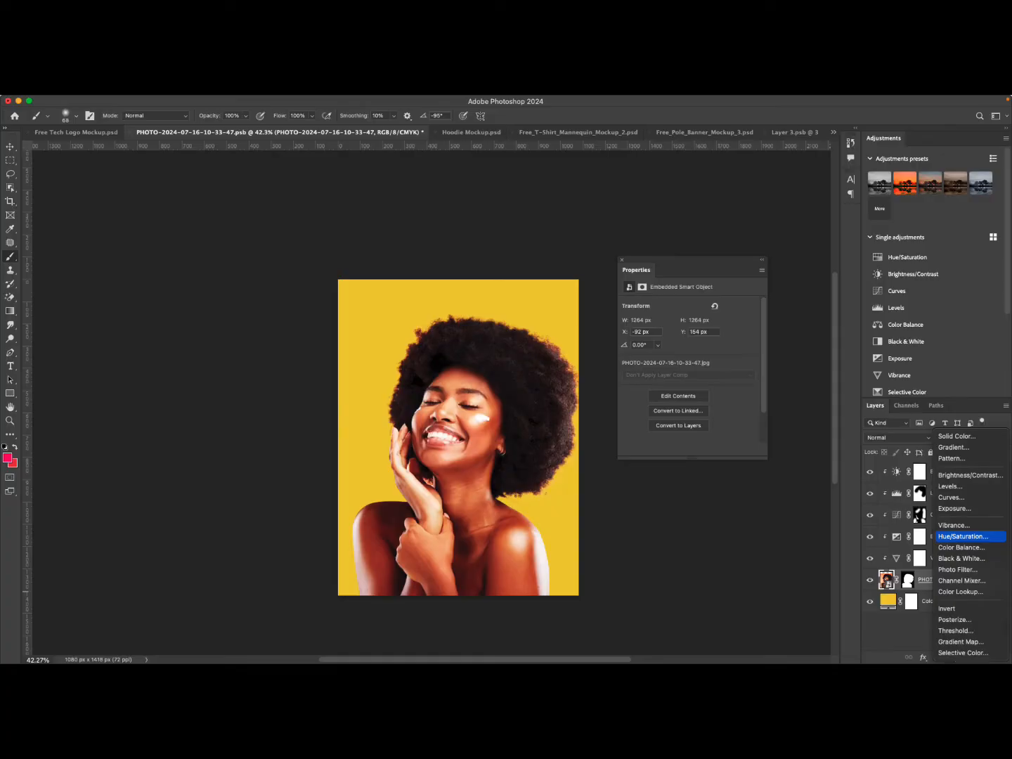
{"action": "left_click", "coordinate": [963, 536]}
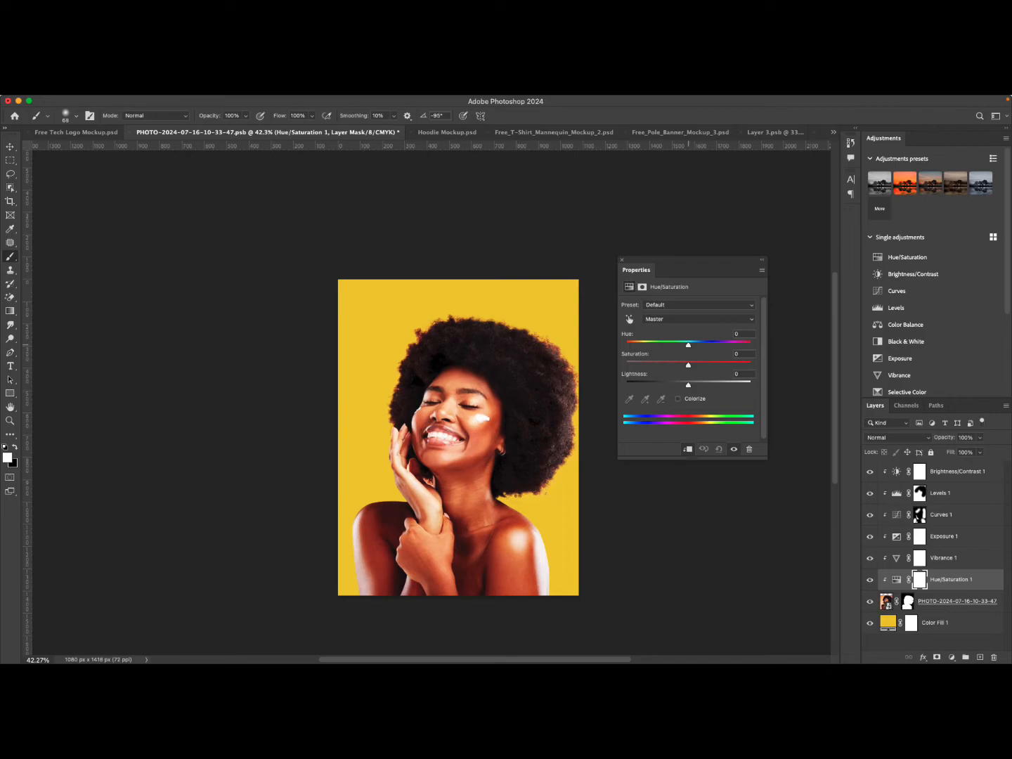
{"action": "mouse_move", "coordinate": [688, 345]}
{"action": "left_mouse_down"}
{"action": "mouse_move", "coordinate": [628, 345]}
{"action": "mouse_move", "coordinate": [724, 344]}
{"action": "mouse_move", "coordinate": [676, 345]}
{"action": "mouse_move", "coordinate": [712, 344]}
{"action": "mouse_move", "coordinate": [689, 344]}
{"action": "left_mouse_up"}
{"action": "left_click_drag", "start_coordinate": [690, 345], "coordinate": [686, 344]}
{"action": "left_click_drag", "start_coordinate": [684, 345], "coordinate": [685, 345]}
Set the Hue/Saturation adjustment's Reds saturation to -3.
{"action": "left_click", "coordinate": [669, 320]}
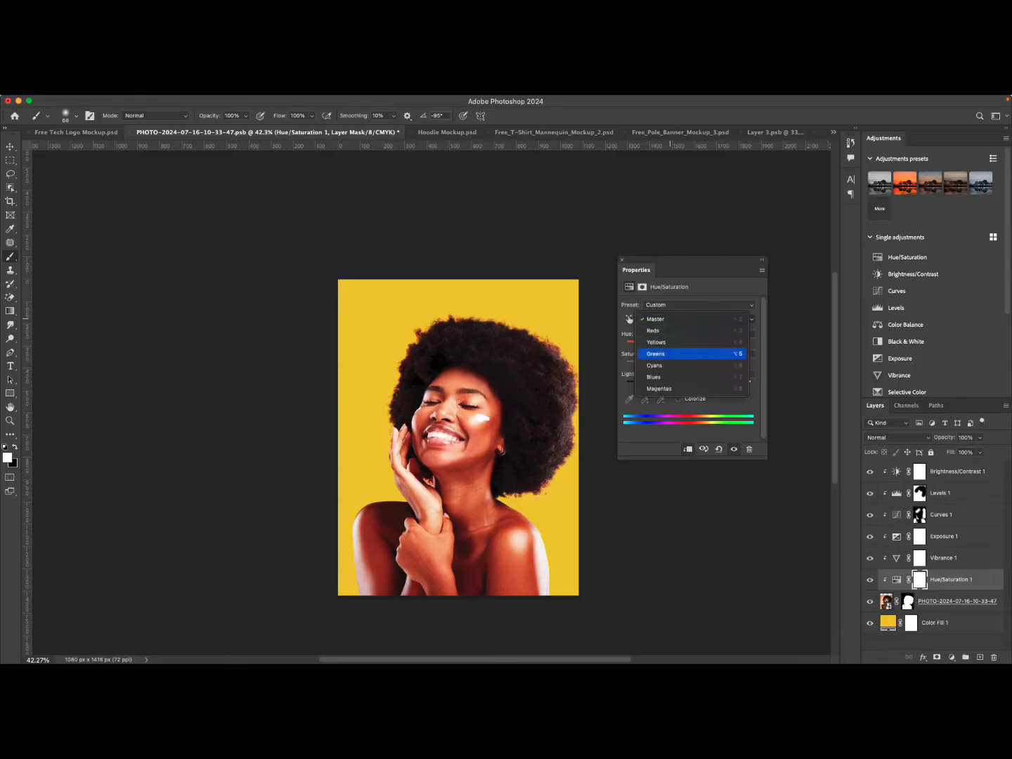
{"action": "left_click", "coordinate": [669, 331]}
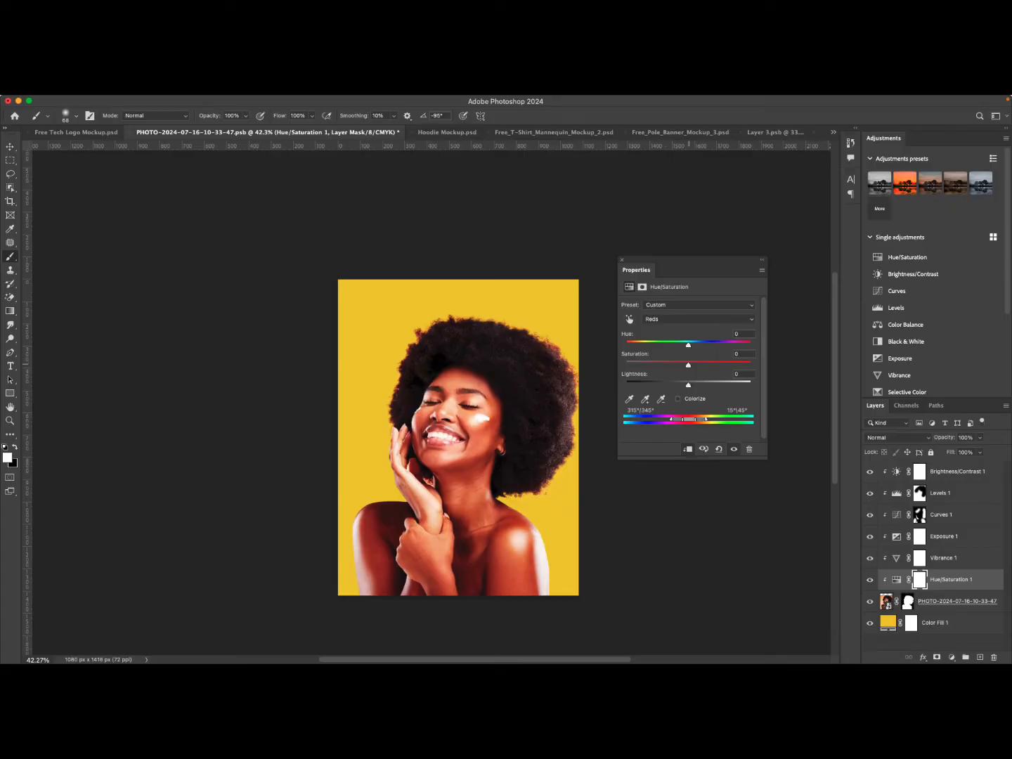
{"action": "left_click_drag", "start_coordinate": [688, 364], "coordinate": [625, 364]}
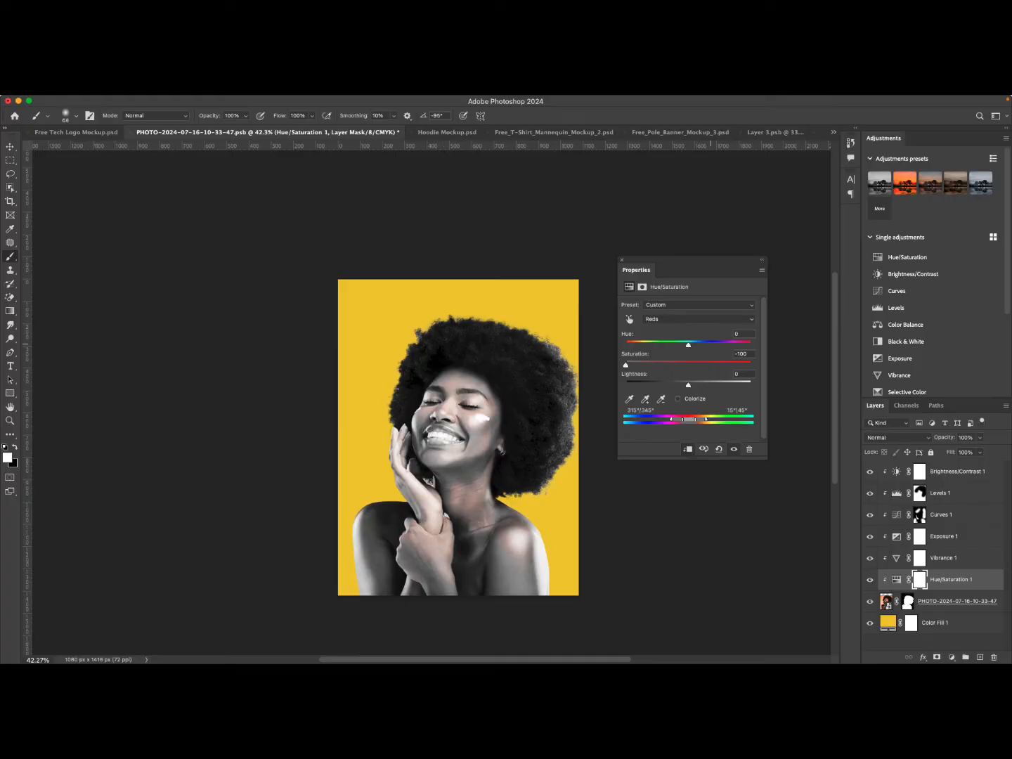
{"action": "left_click_drag", "start_coordinate": [626, 365], "coordinate": [688, 365]}
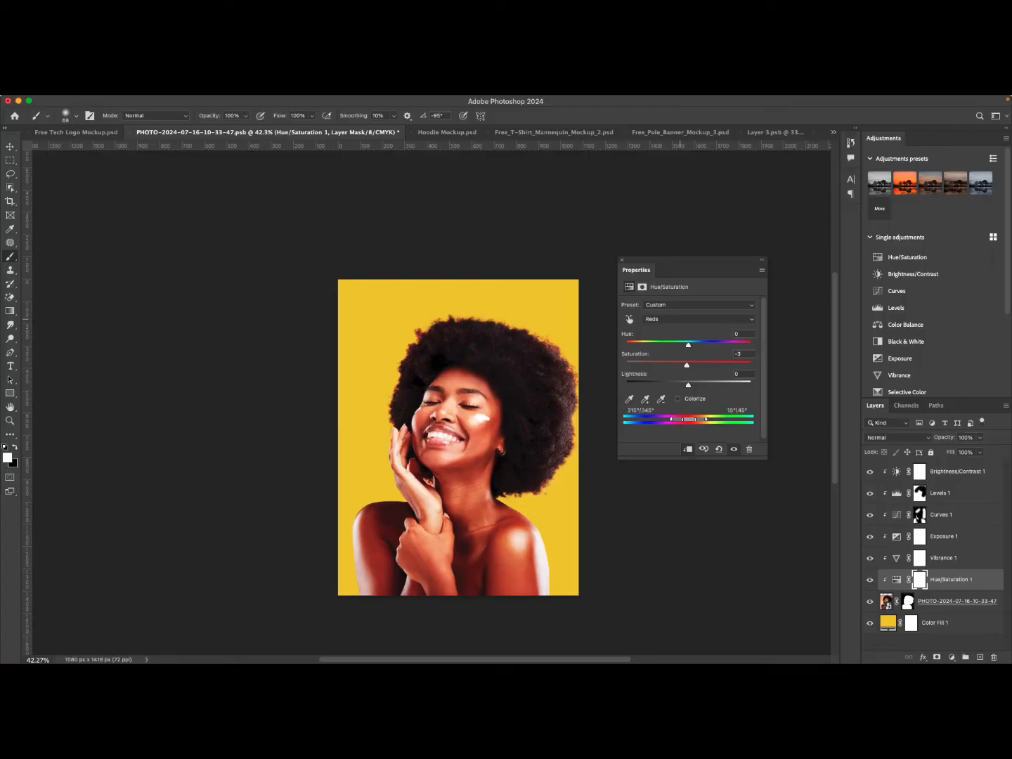
Switch the Hue/Saturation adjustment to the Master range and set its hue to -3 and saturation to 0.
{"action": "left_click", "coordinate": [680, 319]}
{"action": "left_click", "coordinate": [679, 331]}
{"action": "left_click_drag", "start_coordinate": [688, 364], "coordinate": [626, 365]}
{"action": "left_click_drag", "start_coordinate": [625, 365], "coordinate": [691, 365]}
{"action": "double_click", "coordinate": [743, 353]}
{"action": "type", "text": "0"}
Add a Color Balance adjustment directly above the photo layer.
{"action": "left_click", "coordinate": [896, 579]}
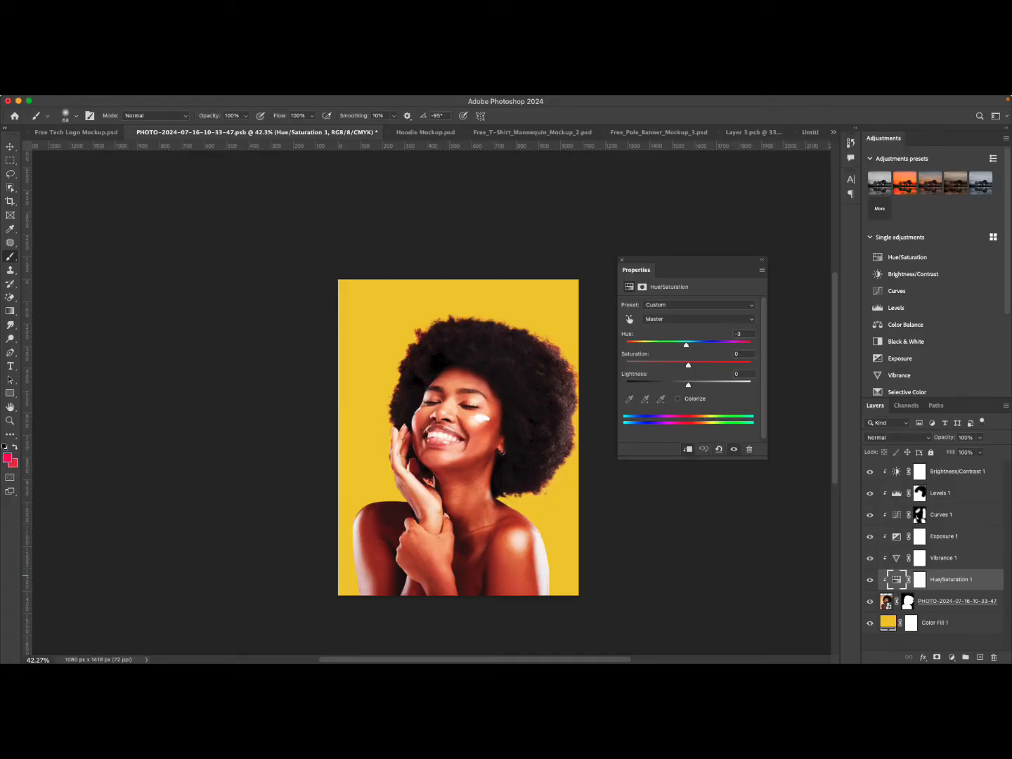
{"action": "left_click", "coordinate": [887, 601]}
{"action": "left_click", "coordinate": [951, 657]}
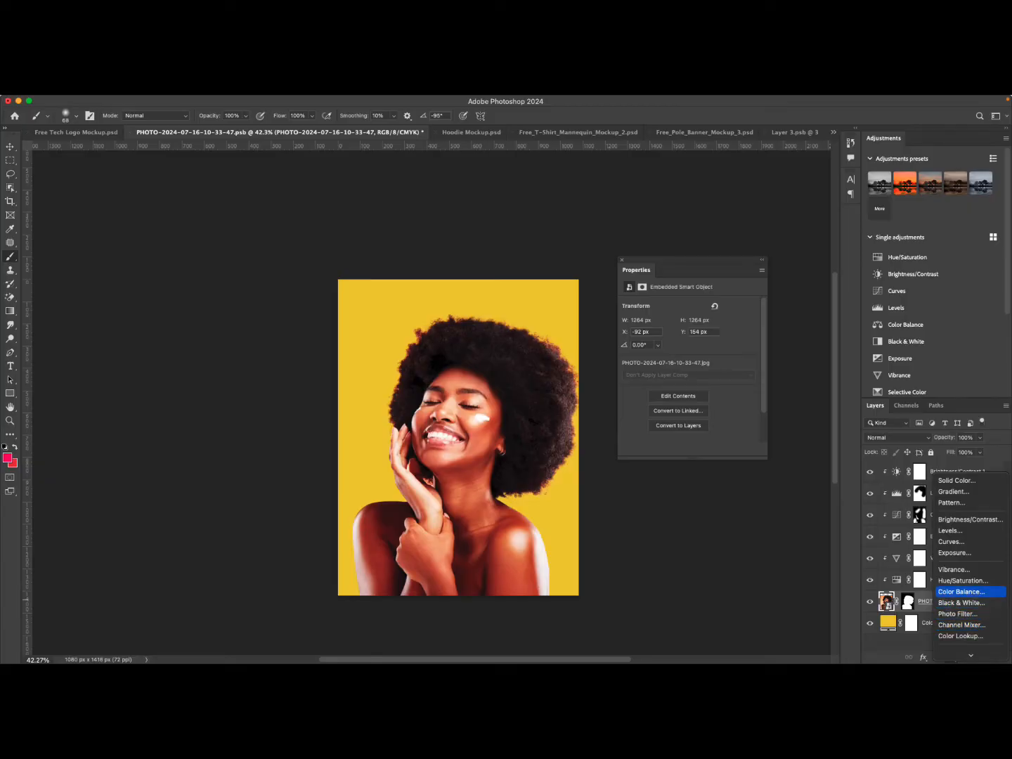
{"action": "key", "text": "Return"}
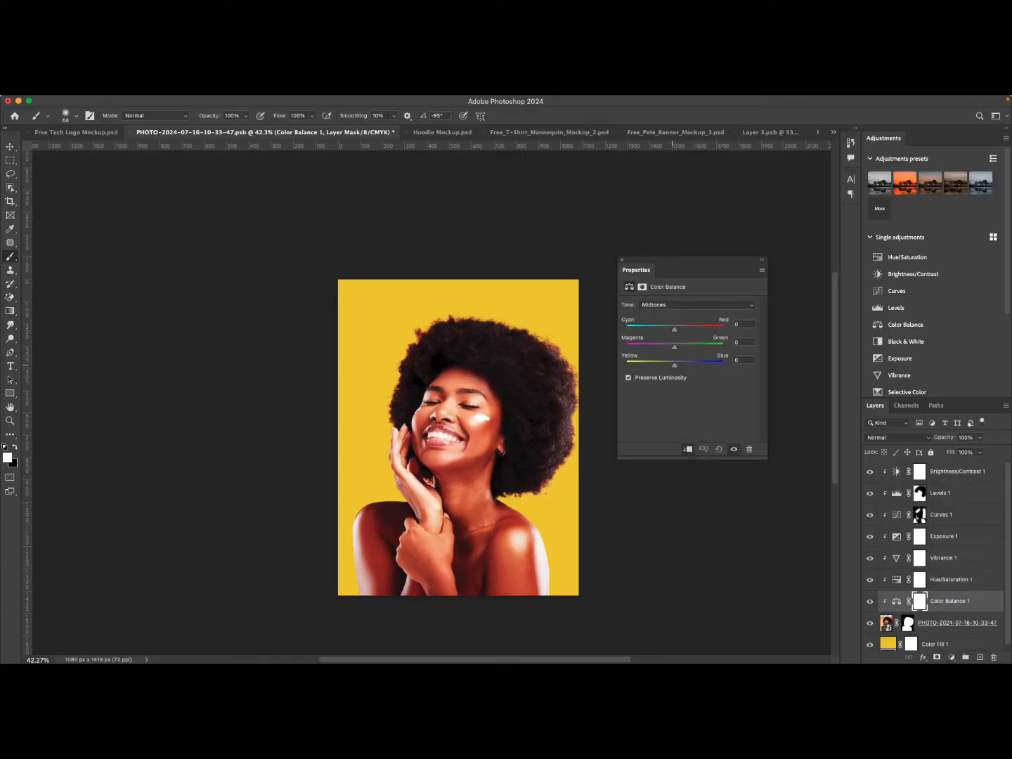
Set the Color Balance midtones to Cyan-Red +10, Magenta-Green +4, Yellow-Blue -12, toggling the adjustment to compare before and after.
{"action": "left_click_drag", "start_coordinate": [673, 365], "coordinate": [672, 364]}
{"action": "mouse_move", "coordinate": [677, 347]}
{"action": "left_mouse_down"}
{"action": "mouse_move", "coordinate": [660, 347]}
{"action": "mouse_move", "coordinate": [677, 346]}
{"action": "left_mouse_up"}
{"action": "left_click_drag", "start_coordinate": [672, 329], "coordinate": [681, 328]}
{"action": "left_click", "coordinate": [685, 303]}
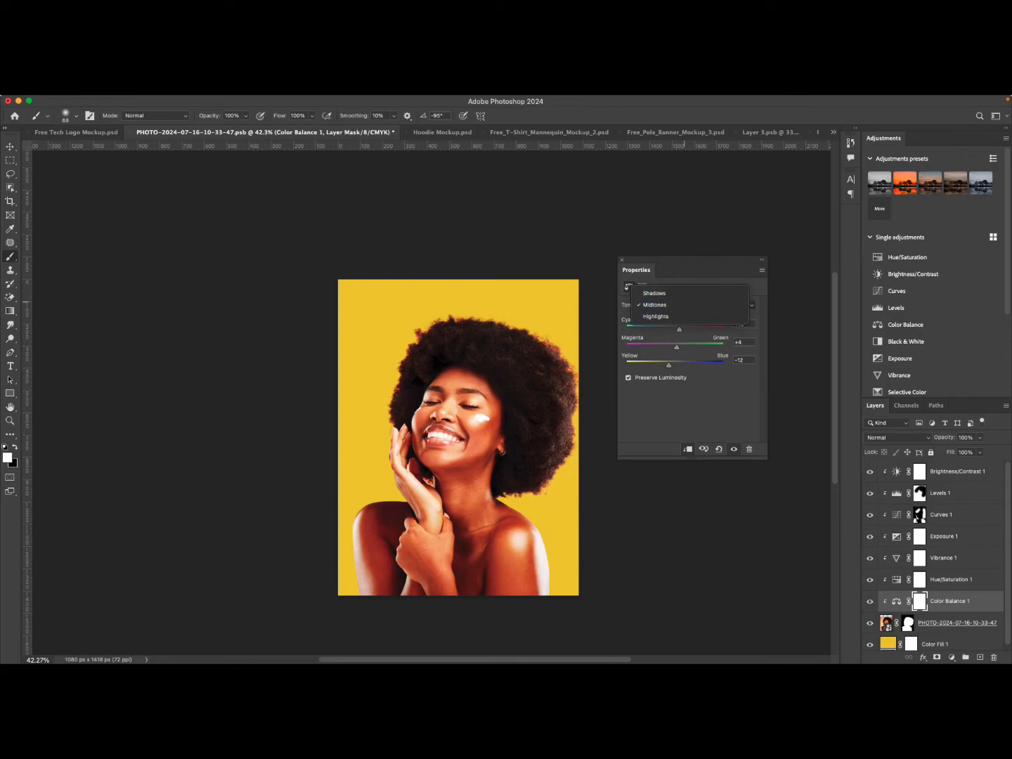
{"action": "left_click", "coordinate": [733, 449]}
{"action": "left_click", "coordinate": [734, 450]}
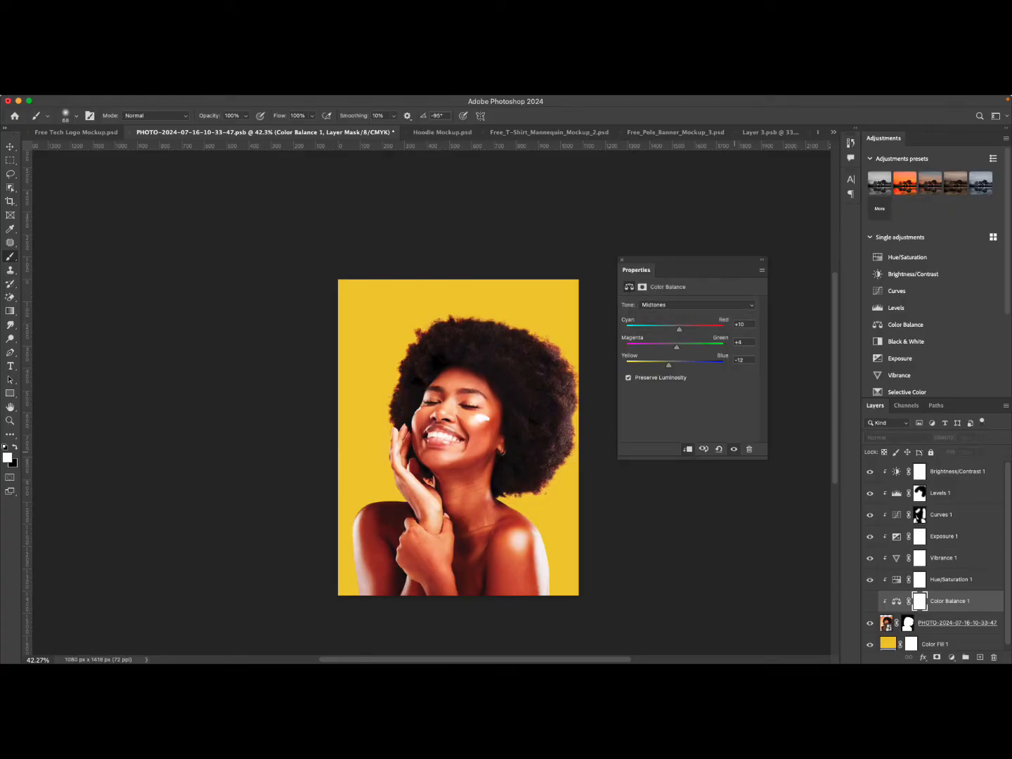
{"action": "left_click", "coordinate": [733, 449]}
Add a Black & White adjustment directly above the photo layer.
{"action": "left_click", "coordinate": [886, 624]}
{"action": "left_click", "coordinate": [951, 657]}
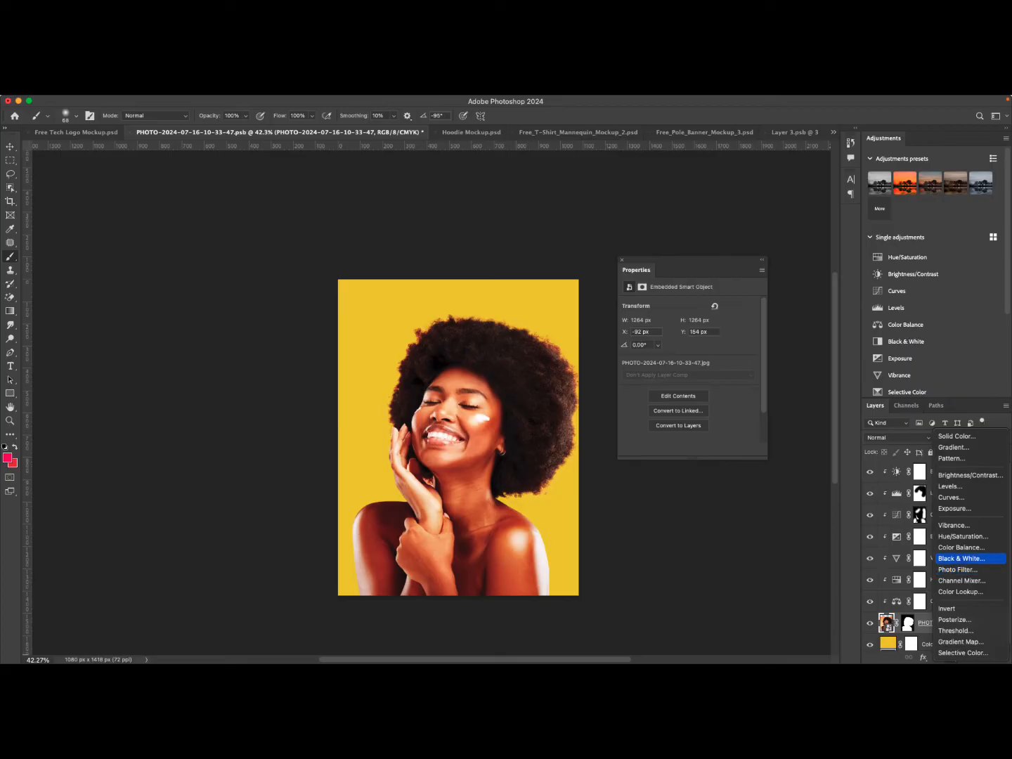
{"action": "key", "text": "Return"}
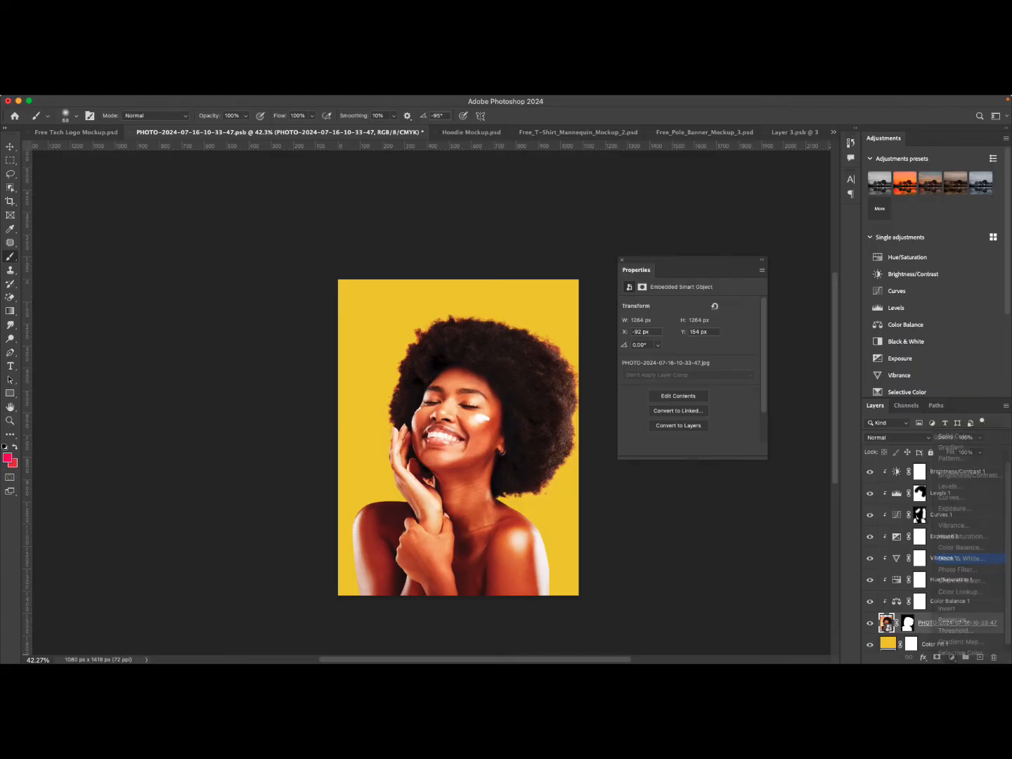
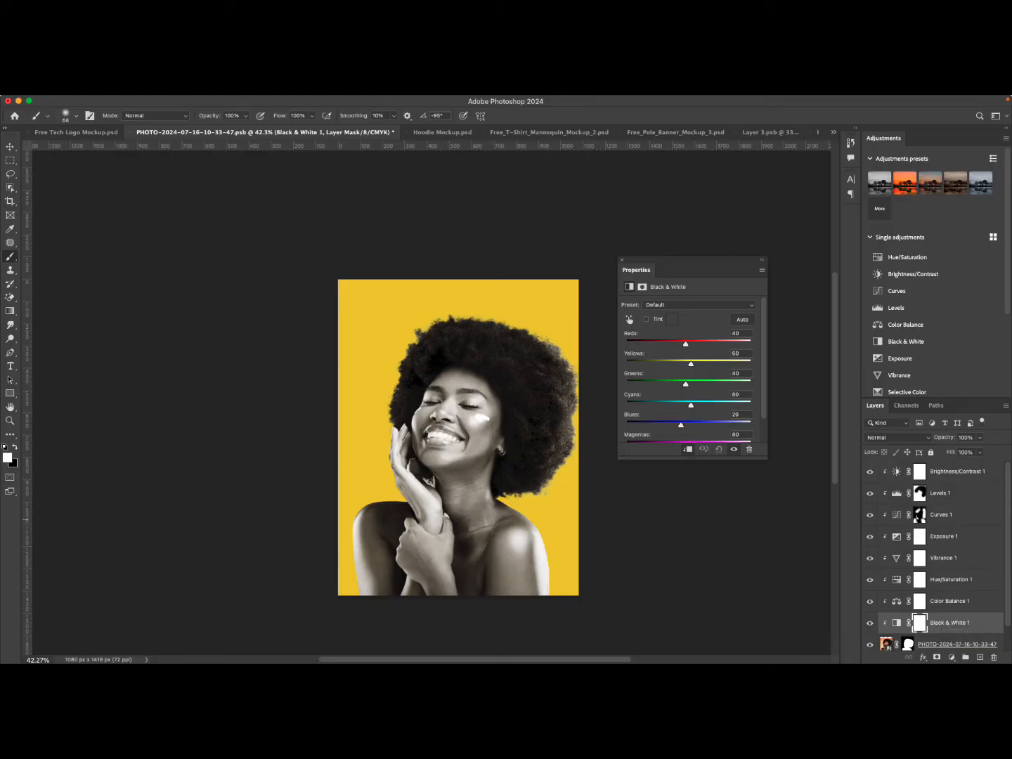
Move the Black & White adjustment layer to the top of the layer stack.
{"action": "left_click_drag", "start_coordinate": [950, 623], "coordinate": [950, 470]}
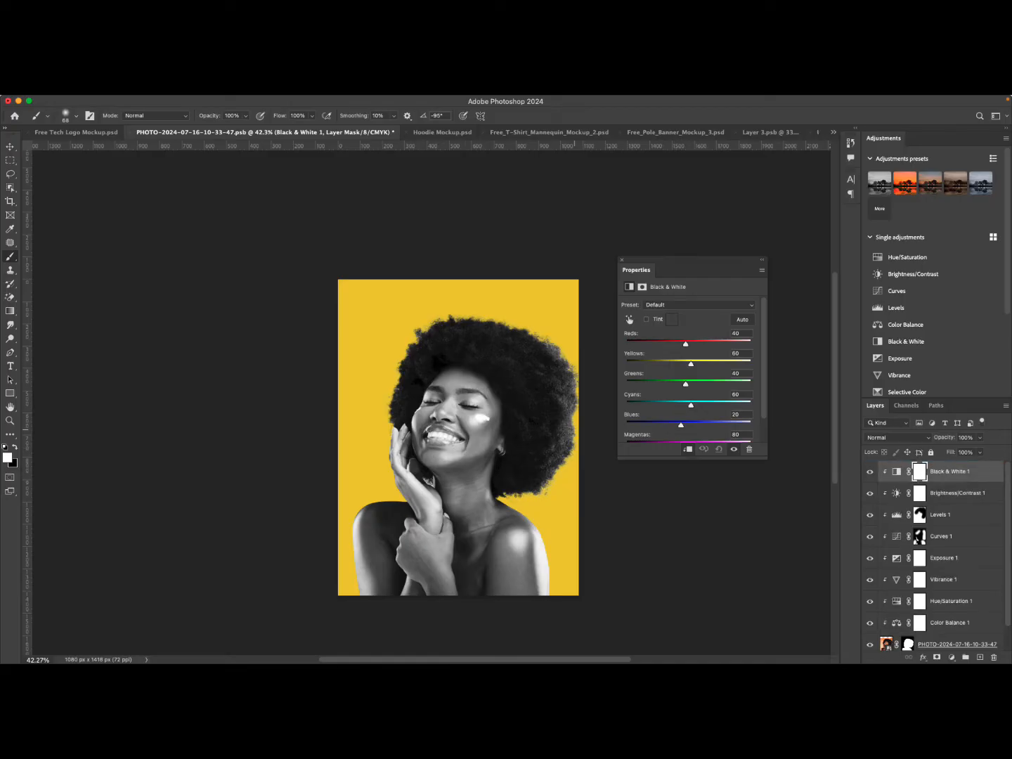
{"action": "scroll", "coordinate": [458, 402], "scroll_direction": "down", "scroll_amount": 1}
{"action": "scroll", "coordinate": [459, 401], "scroll_direction": "up", "scroll_amount": 5}
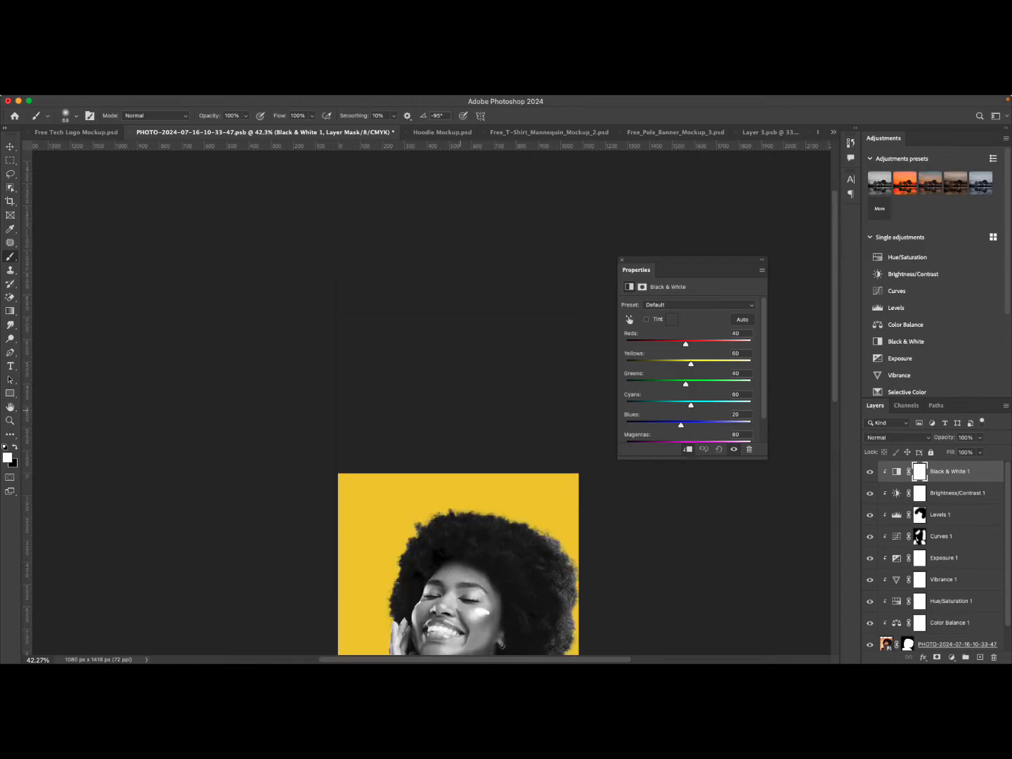
{"action": "scroll", "coordinate": [458, 400], "scroll_direction": "down", "scroll_amount": 6}
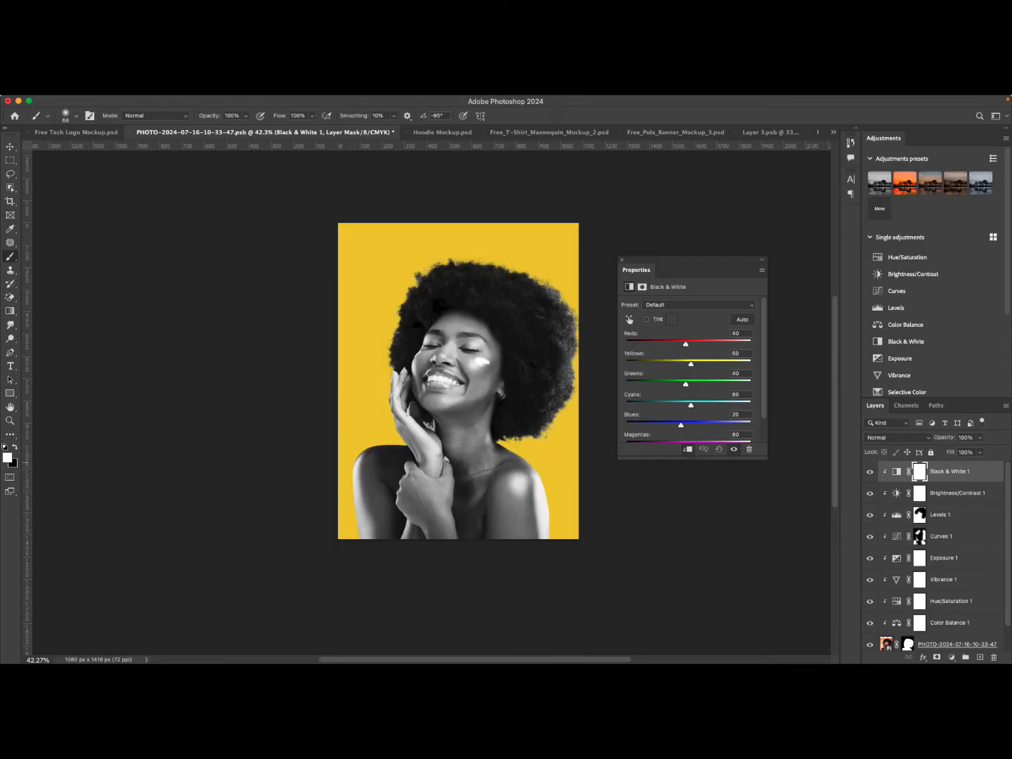
{"action": "key", "text": "BackSpace"}
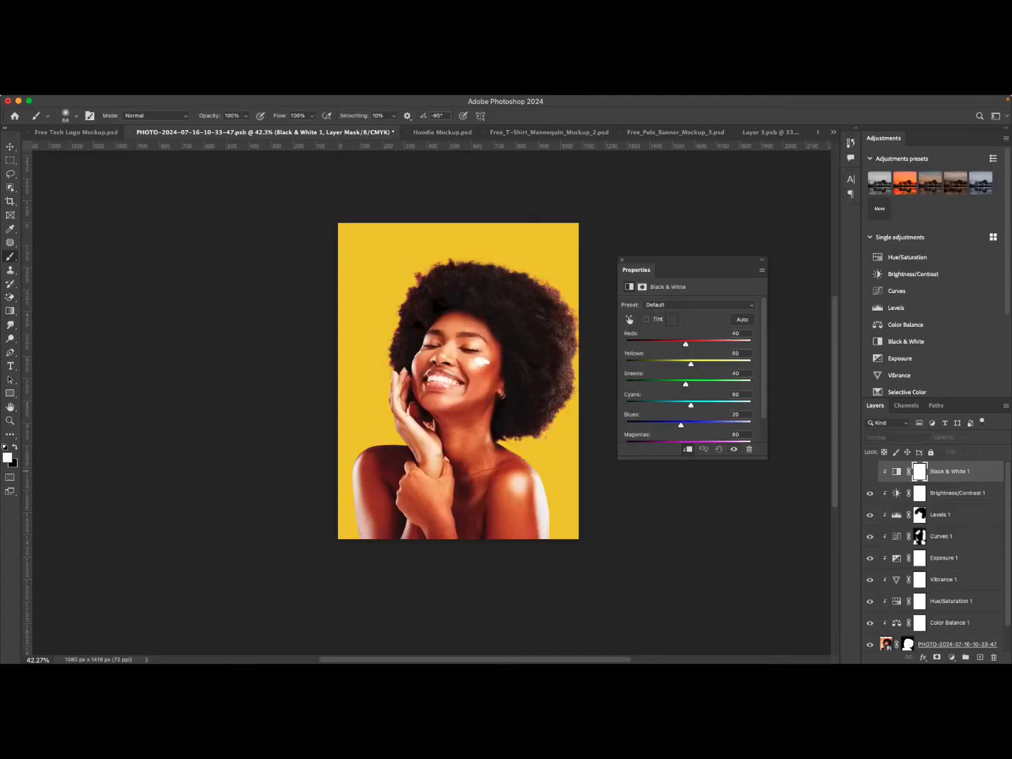
{"action": "left_click", "coordinate": [887, 618]}
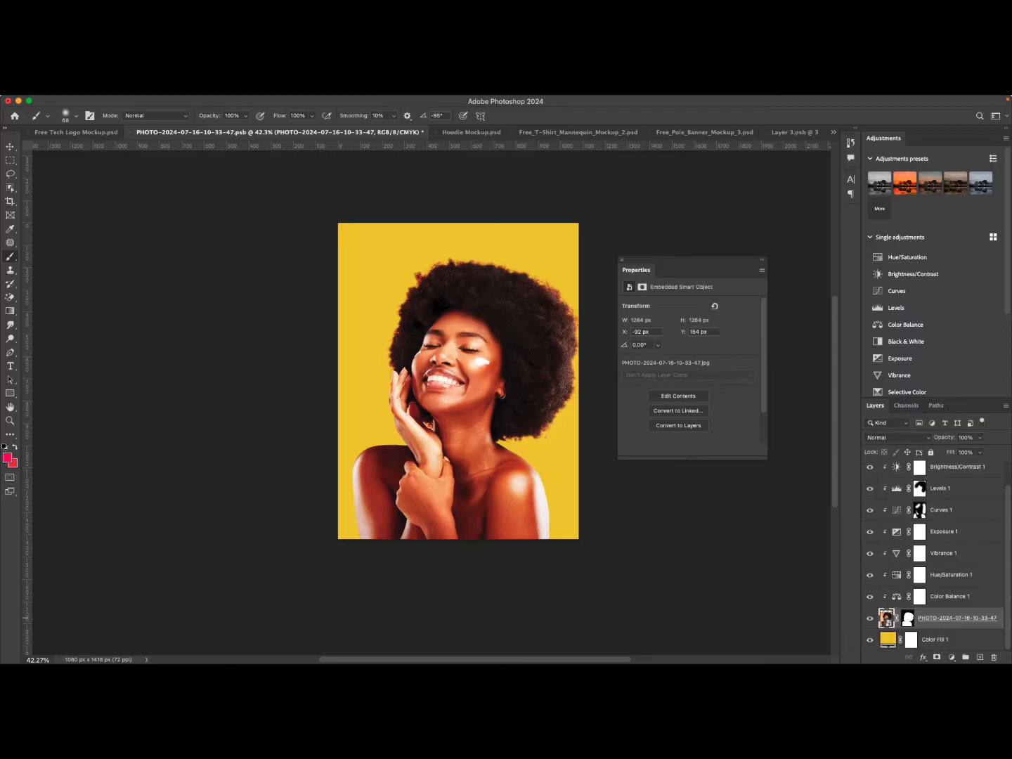
{"action": "key", "text": "super+z"}
{"action": "key", "text": "super+z"}
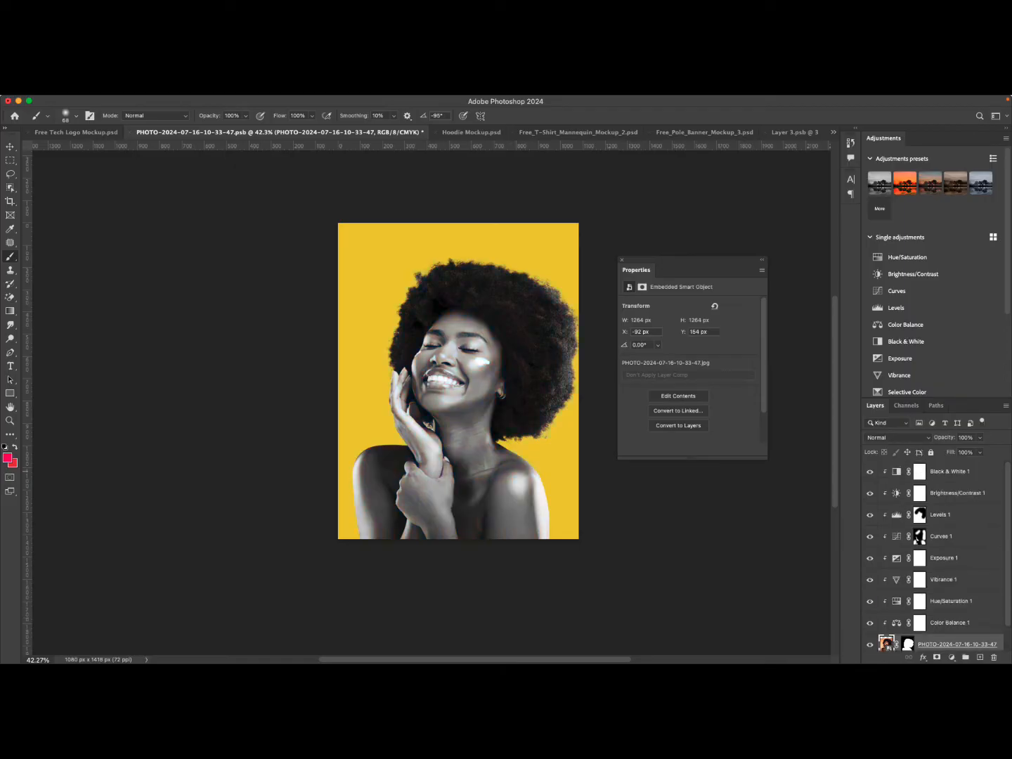
{"action": "key", "text": "super+z"}
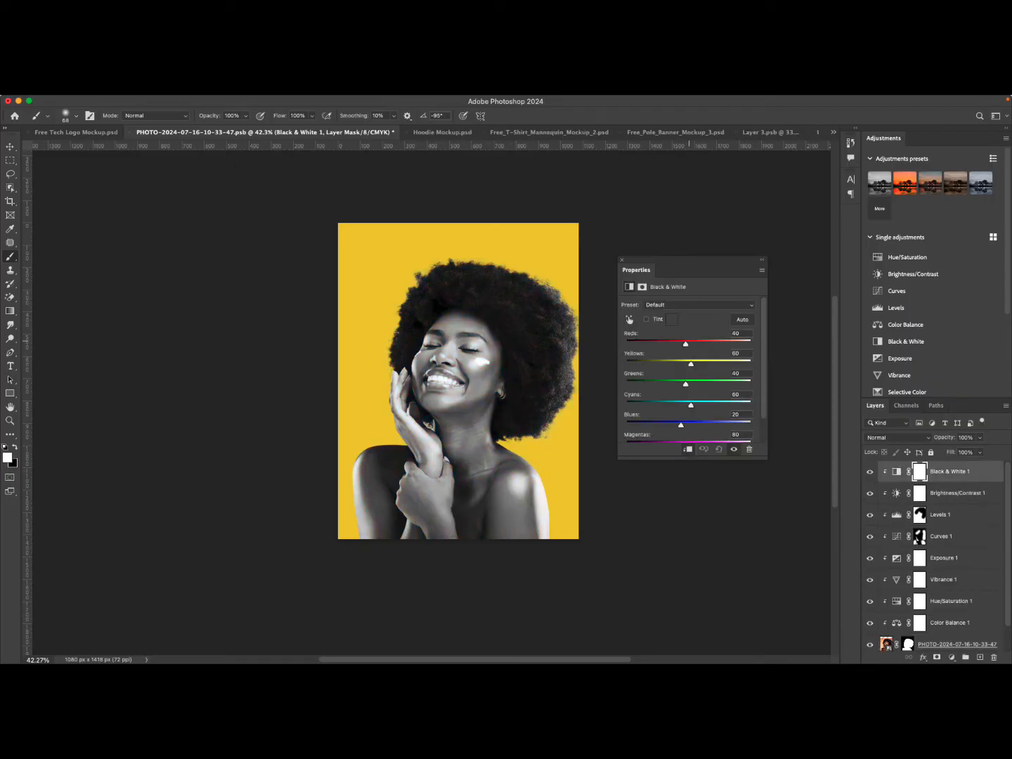
Set the Black & White sliders to Reds 48, Yellows 71, Greens 134, Cyans 86, Blues 193, then hide that adjustment layer.
{"action": "mouse_move", "coordinate": [686, 344]}
{"action": "left_mouse_down"}
{"action": "mouse_move", "coordinate": [697, 343]}
{"action": "mouse_move", "coordinate": [684, 343]}
{"action": "left_mouse_up"}
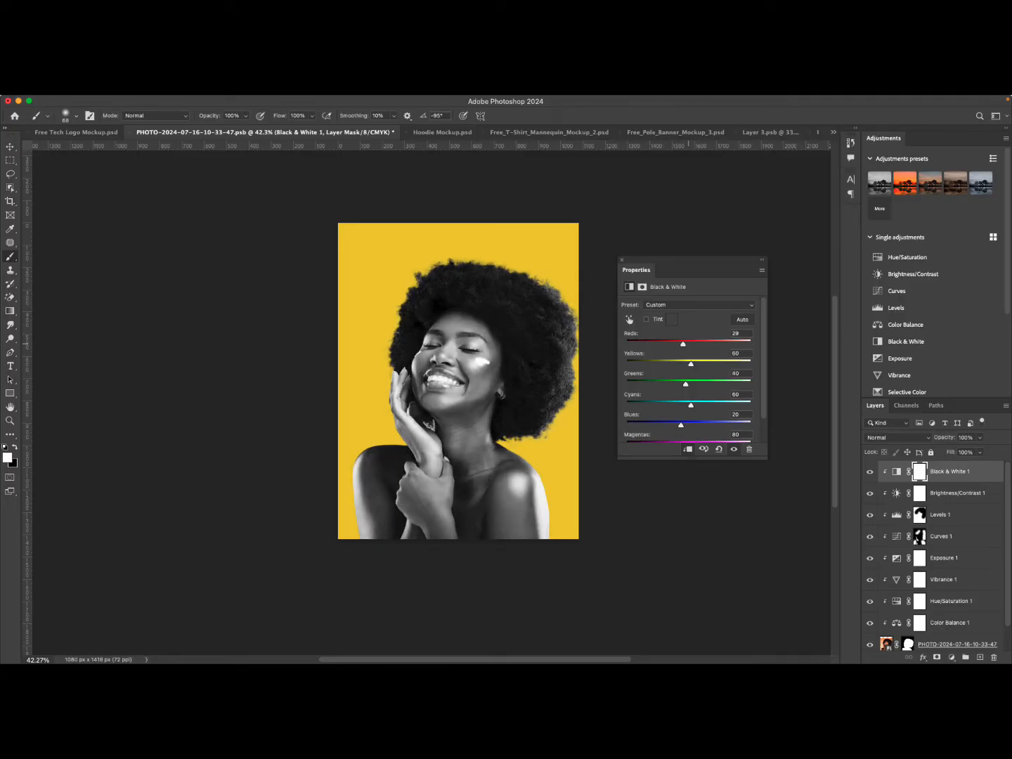
{"action": "left_click_drag", "start_coordinate": [691, 364], "coordinate": [724, 424]}
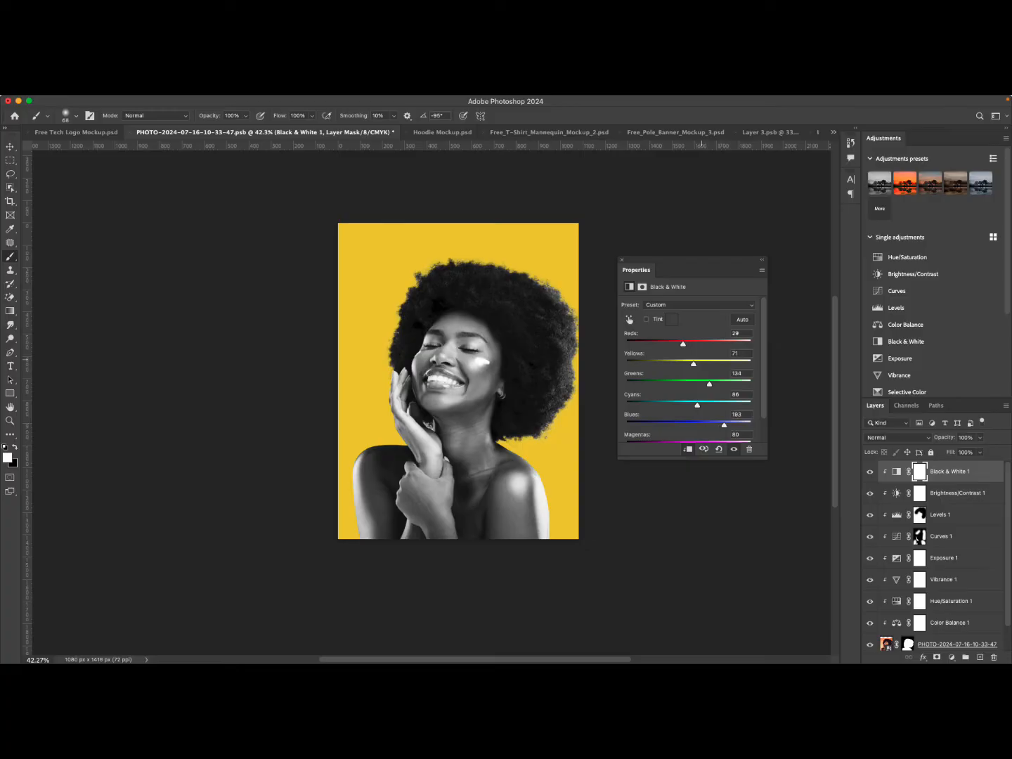
{"action": "left_click_drag", "start_coordinate": [683, 344], "coordinate": [687, 344]}
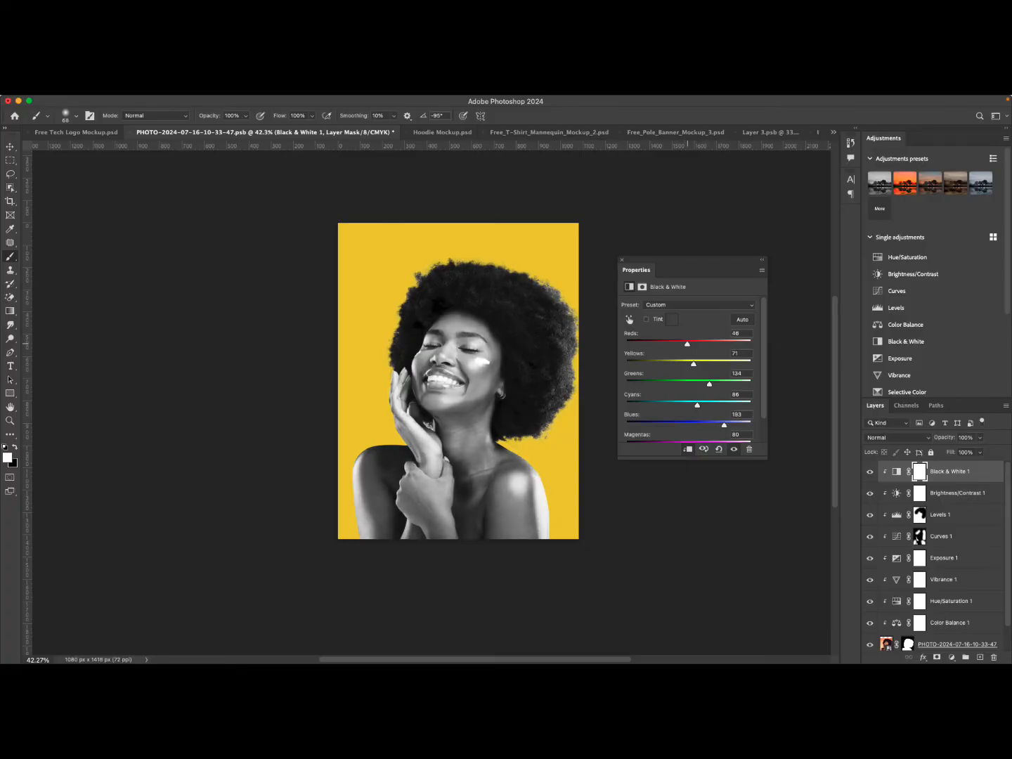
{"action": "left_click", "coordinate": [869, 471]}
Add a Photo Filter adjustment directly above the photo layer.
{"action": "scroll", "coordinate": [935, 555], "scroll_direction": "down", "scroll_amount": 1}
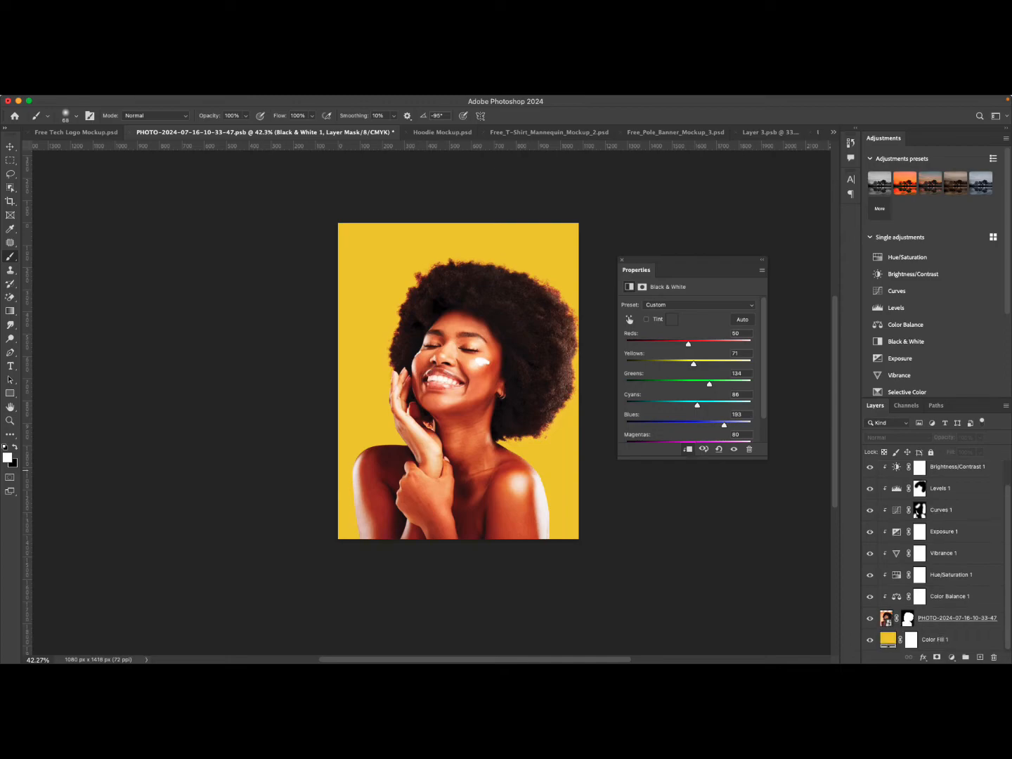
{"action": "left_click", "coordinate": [949, 617]}
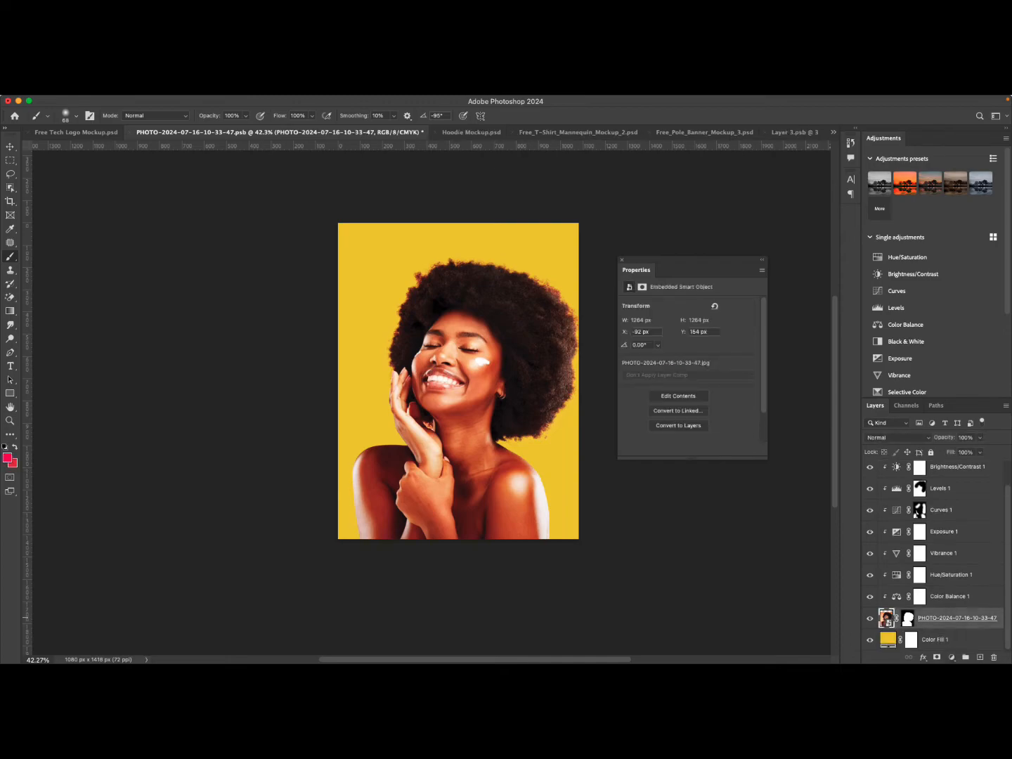
{"action": "left_click", "coordinate": [953, 657]}
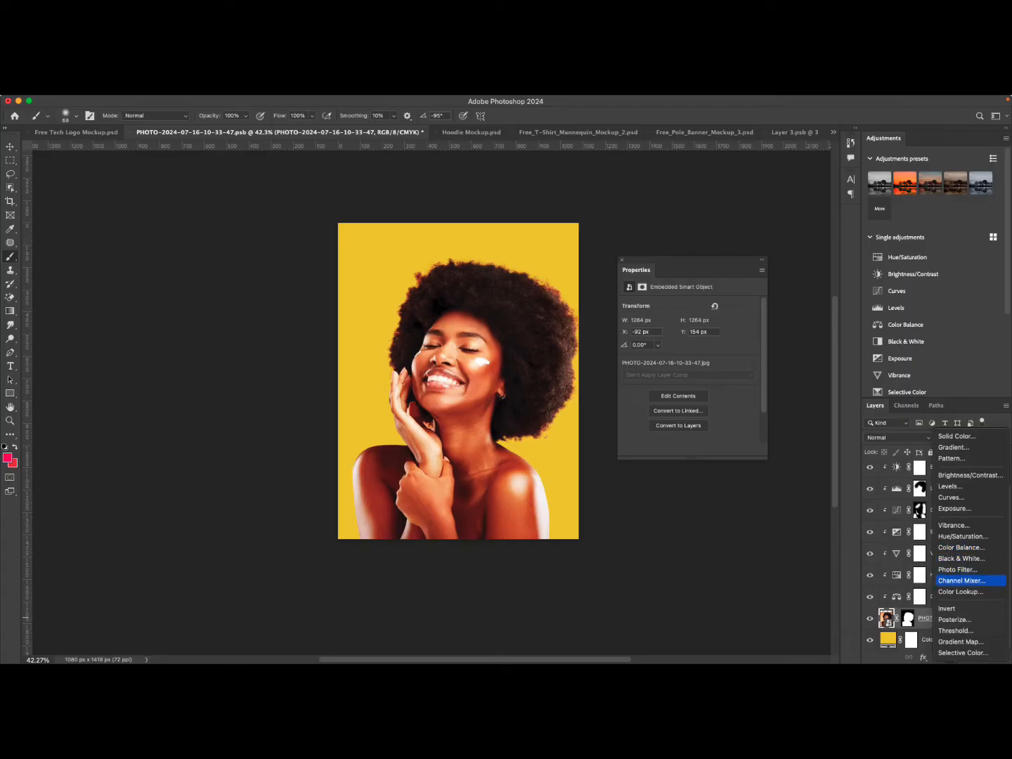
{"action": "left_click", "coordinate": [957, 569]}
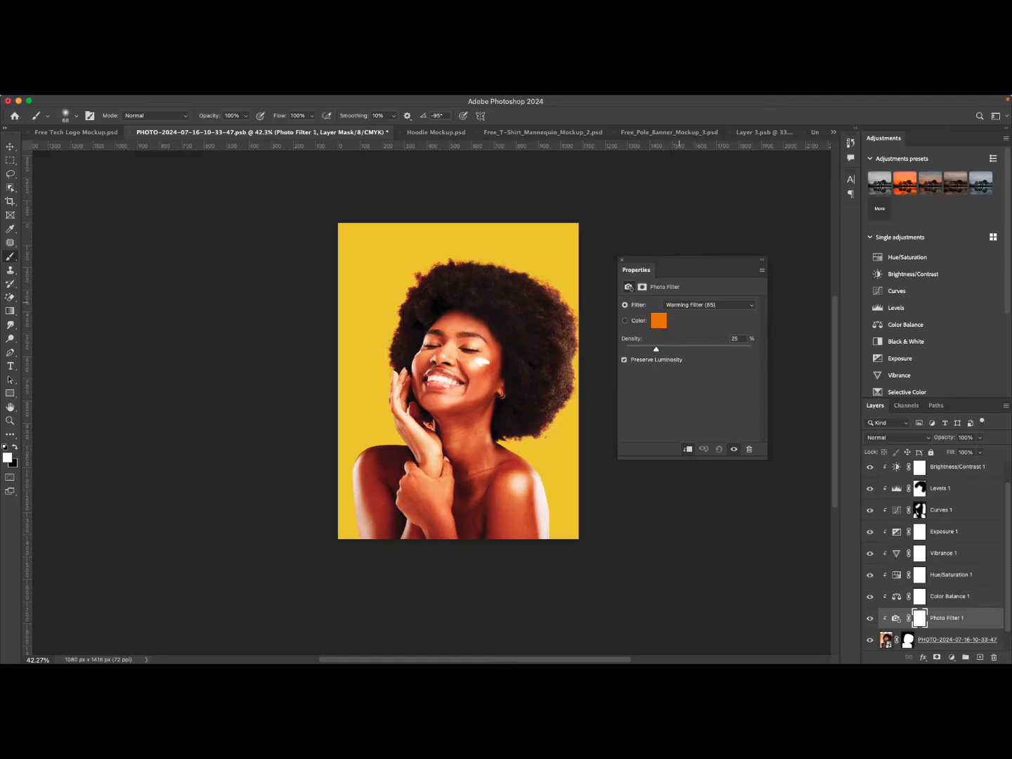
Set the Photo Filter to Cooling Filter (80), trying Warming Filter (LBA) first.
{"action": "left_click", "coordinate": [706, 305]}
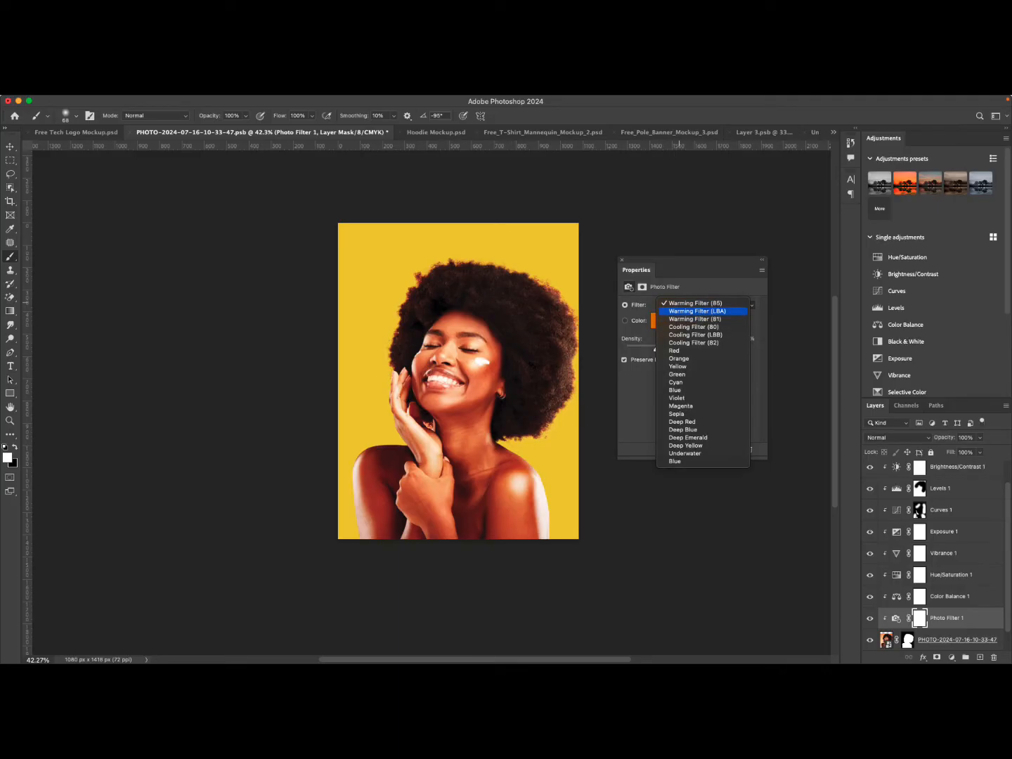
{"action": "left_click", "coordinate": [697, 311]}
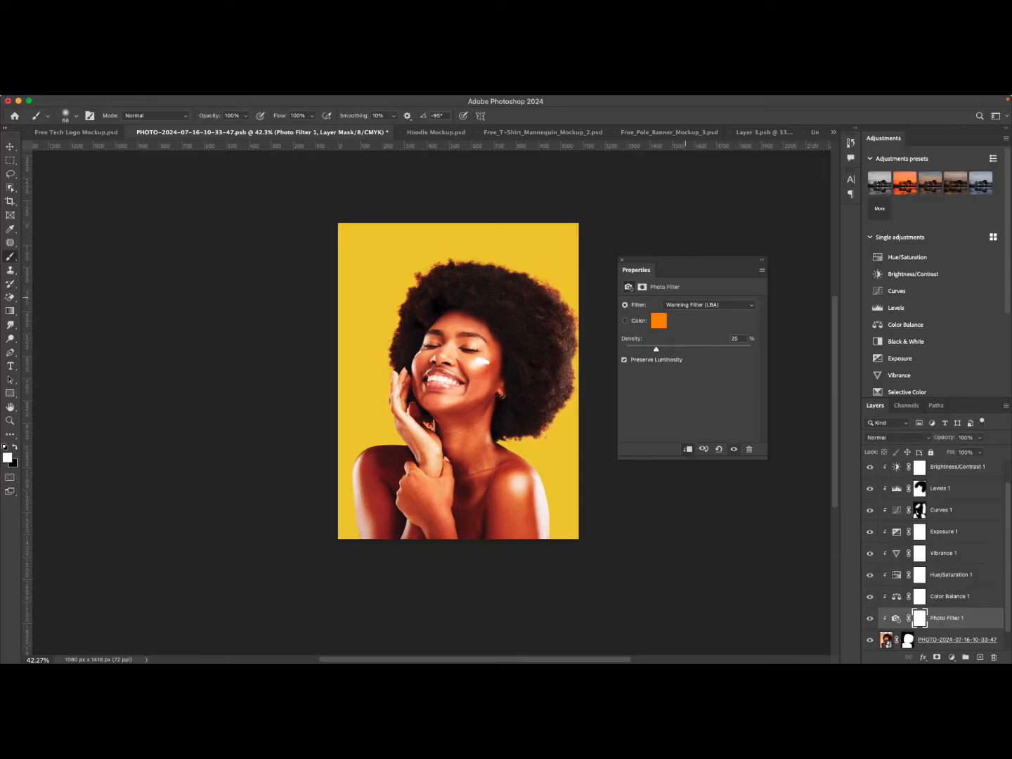
{"action": "left_click", "coordinate": [686, 305]}
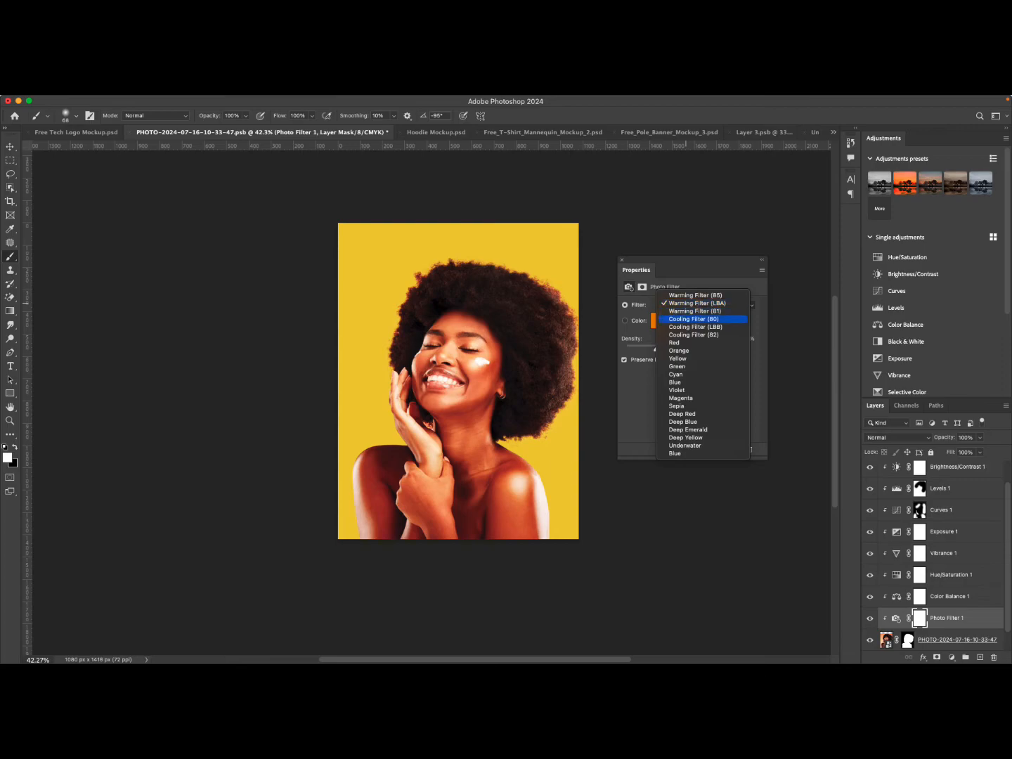
{"action": "left_click", "coordinate": [694, 320]}
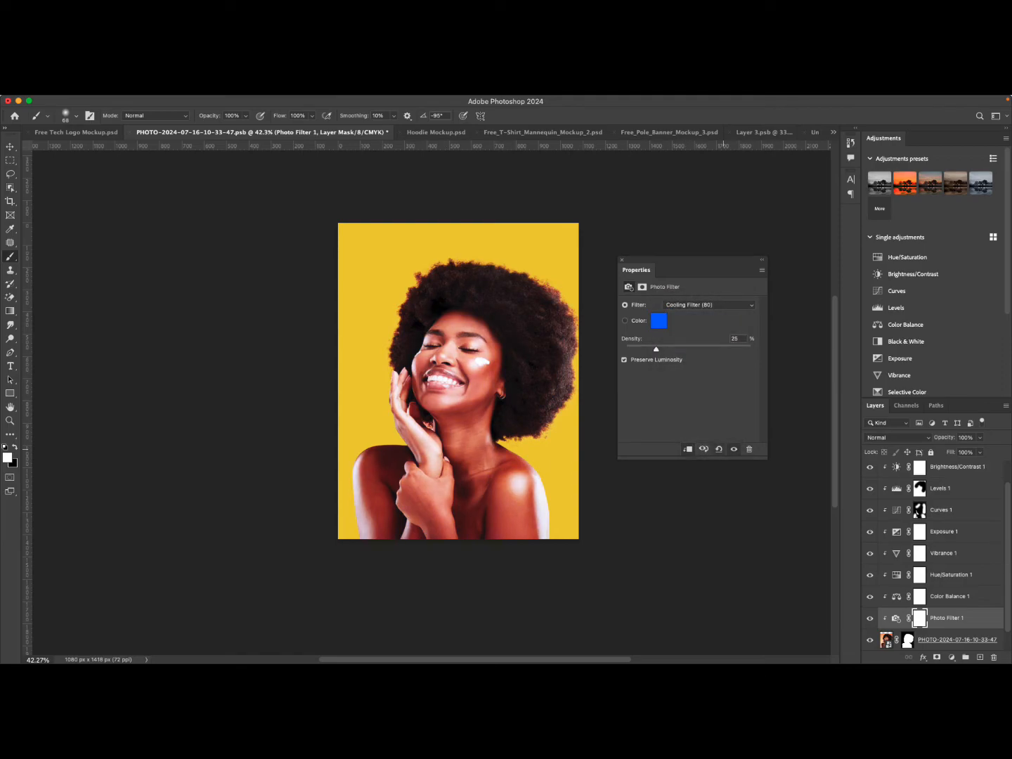
Set the Photo Filter density to 7%, toggling the adjustment to compare before and after.
{"action": "left_click", "coordinate": [870, 617]}
{"action": "left_click", "coordinate": [870, 617]}
{"action": "left_click", "coordinate": [870, 617]}
{"action": "left_click", "coordinate": [870, 617]}
{"action": "left_click_drag", "start_coordinate": [655, 349], "coordinate": [643, 349]}
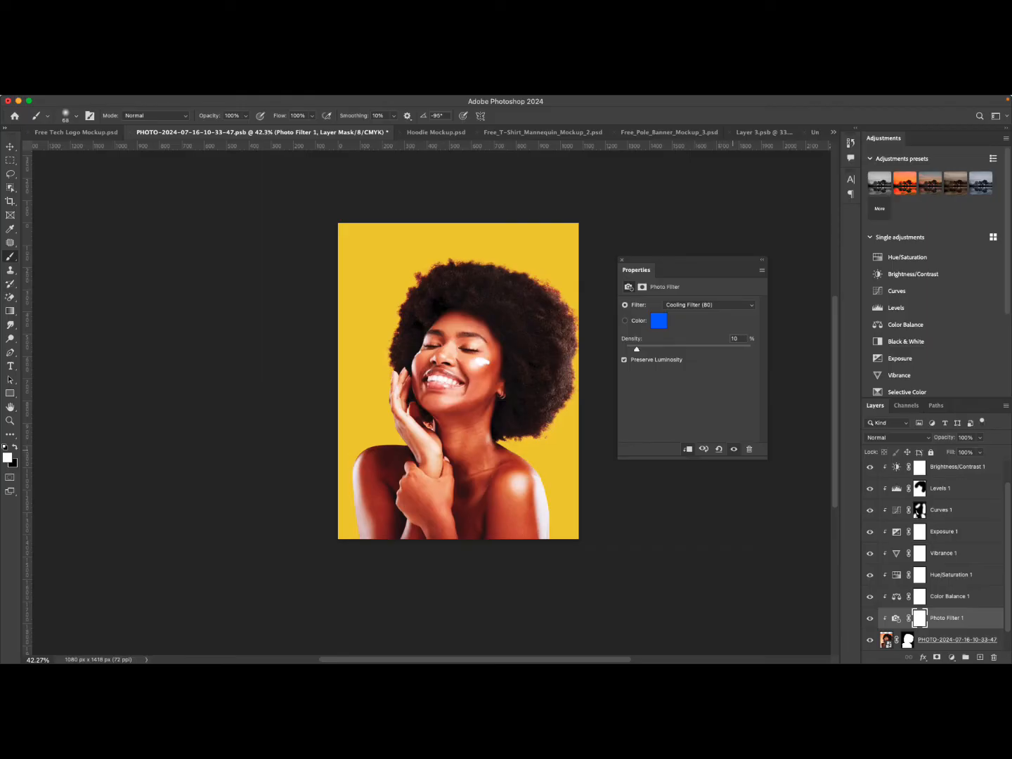
{"action": "left_click", "coordinate": [733, 449]}
{"action": "left_click", "coordinate": [734, 450]}
{"action": "left_click", "coordinate": [733, 450]}
{"action": "left_click", "coordinate": [733, 449]}
{"action": "left_click_drag", "start_coordinate": [637, 350], "coordinate": [635, 348]}
{"action": "left_click", "coordinate": [683, 304]}
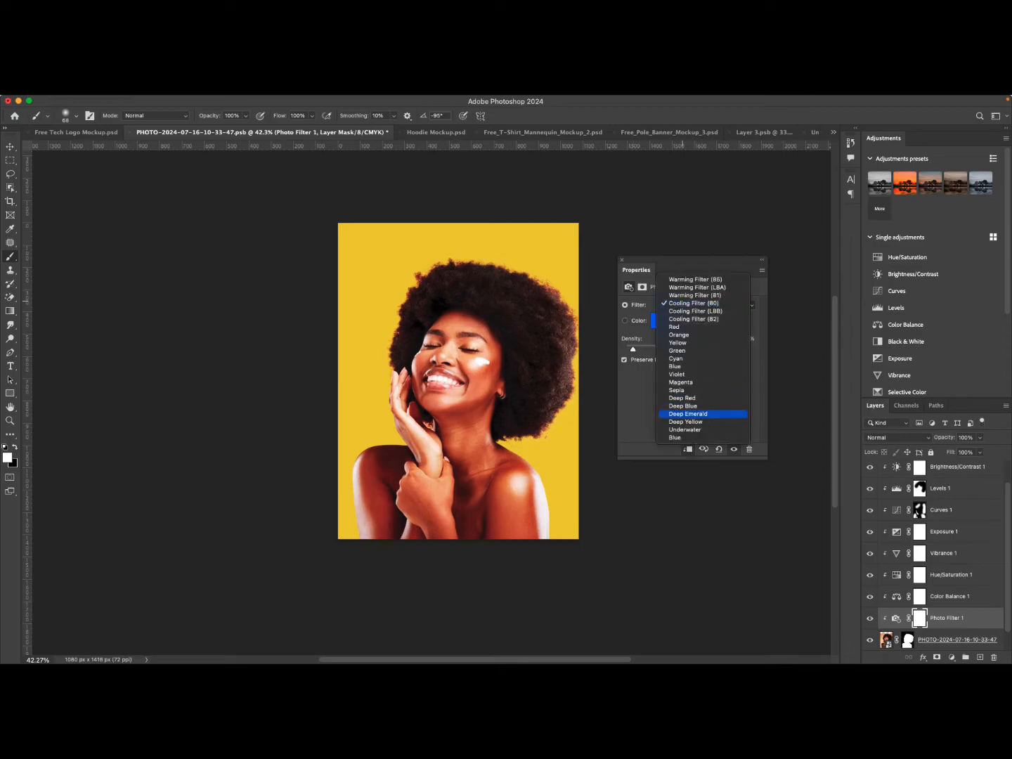
{"action": "left_click", "coordinate": [652, 272]}
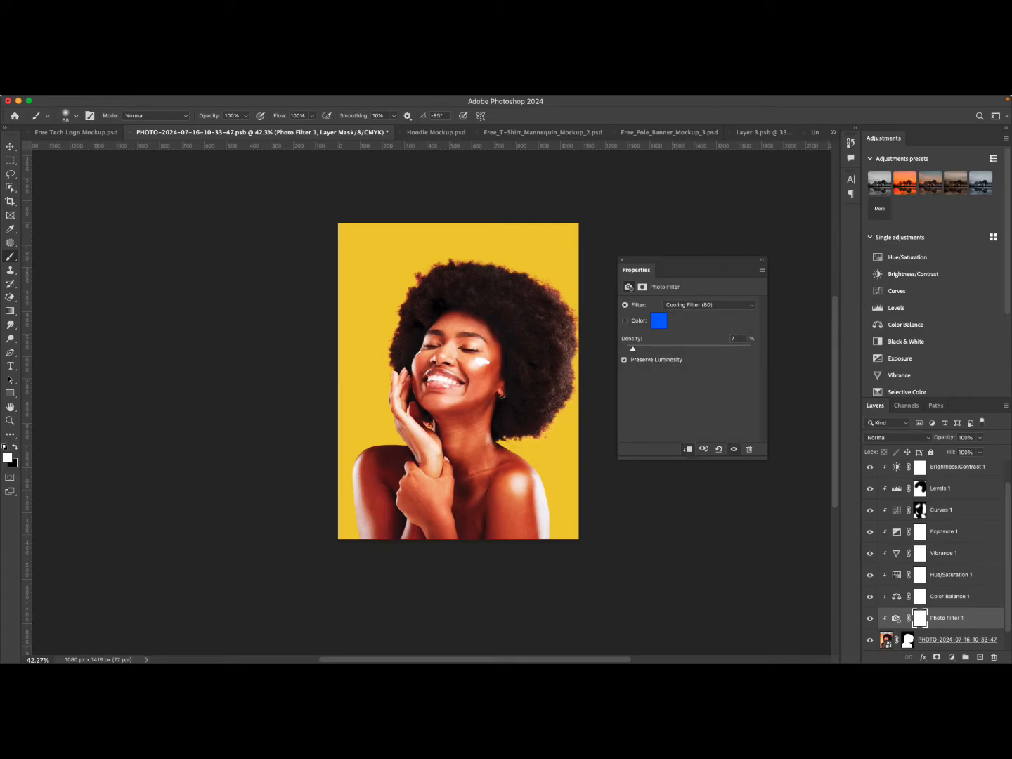
Add a Channel Mixer adjustment directly above the photo layer.
{"action": "left_click", "coordinate": [944, 638]}
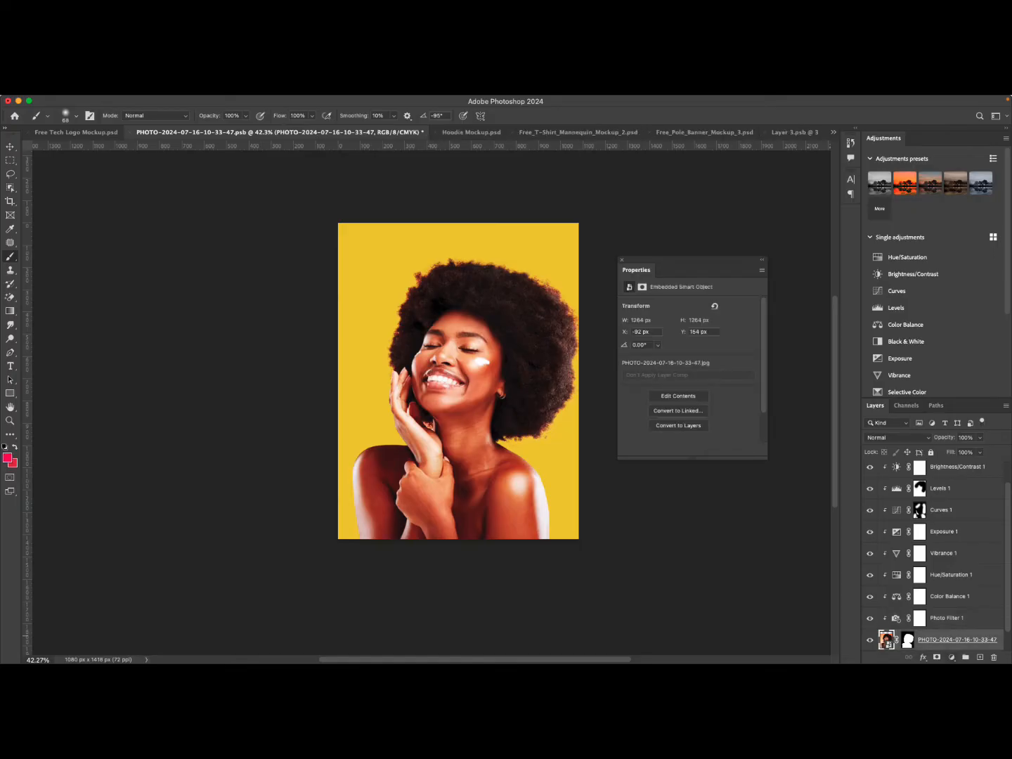
{"action": "left_click", "coordinate": [951, 657]}
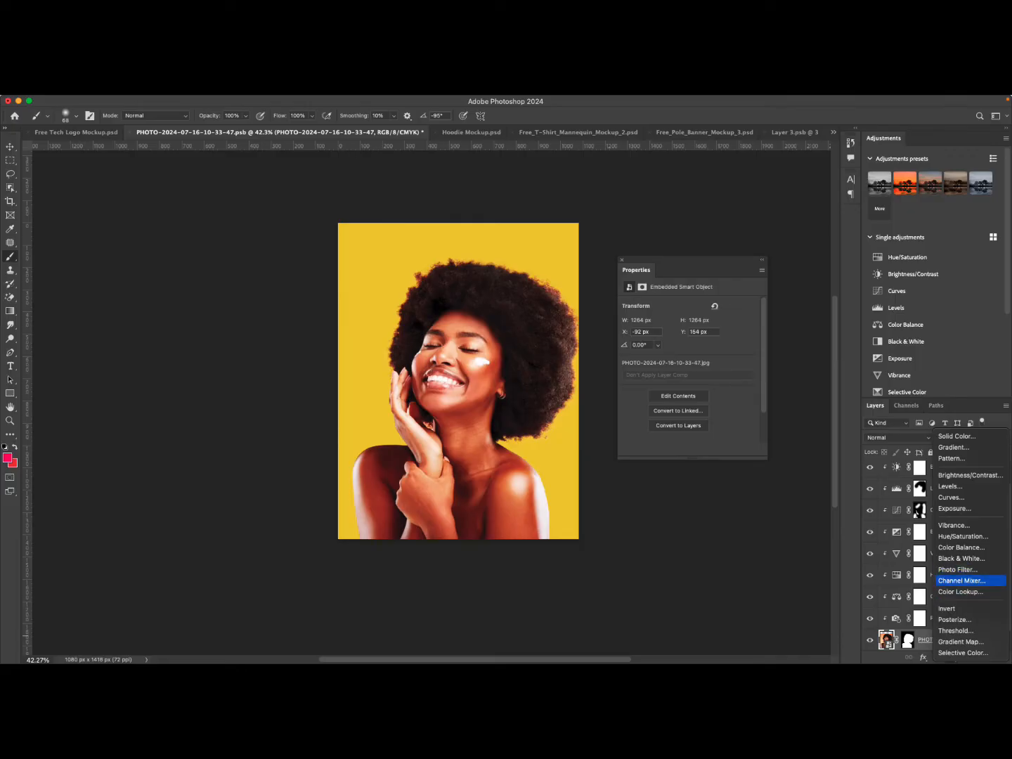
{"action": "left_click", "coordinate": [962, 581]}
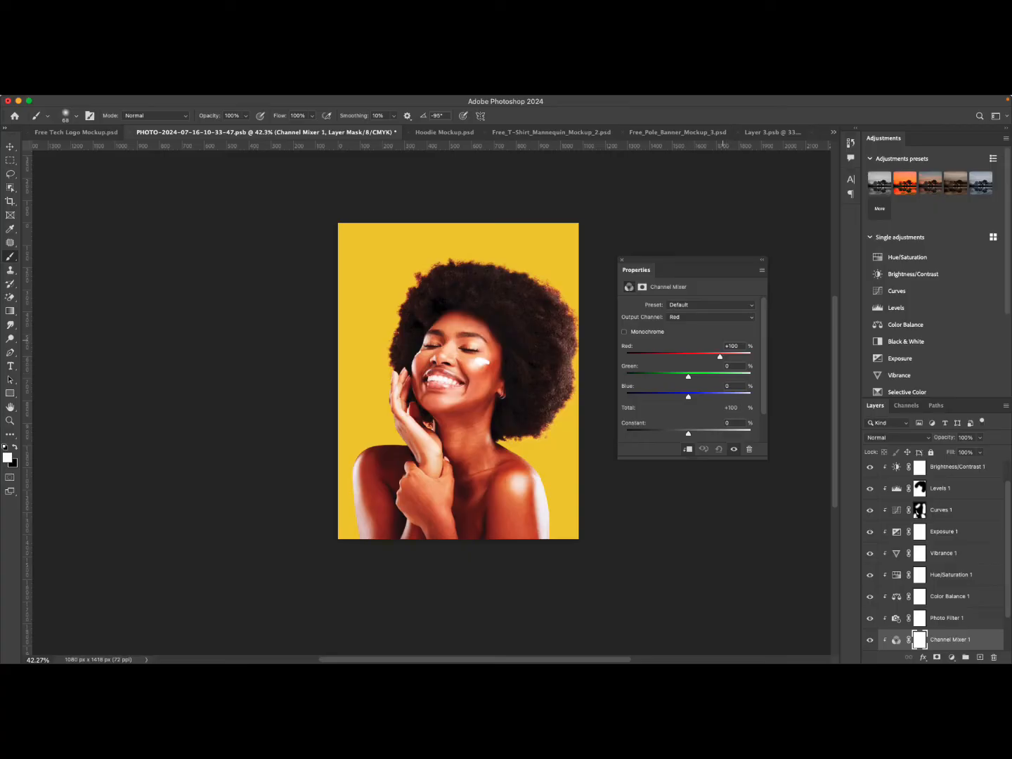
{"action": "mouse_move", "coordinate": [720, 357]}
{"action": "left_mouse_down"}
{"action": "mouse_move", "coordinate": [693, 357]}
{"action": "mouse_move", "coordinate": [744, 357]}
{"action": "mouse_move", "coordinate": [713, 358]}
{"action": "mouse_move", "coordinate": [727, 357]}
{"action": "left_mouse_up"}
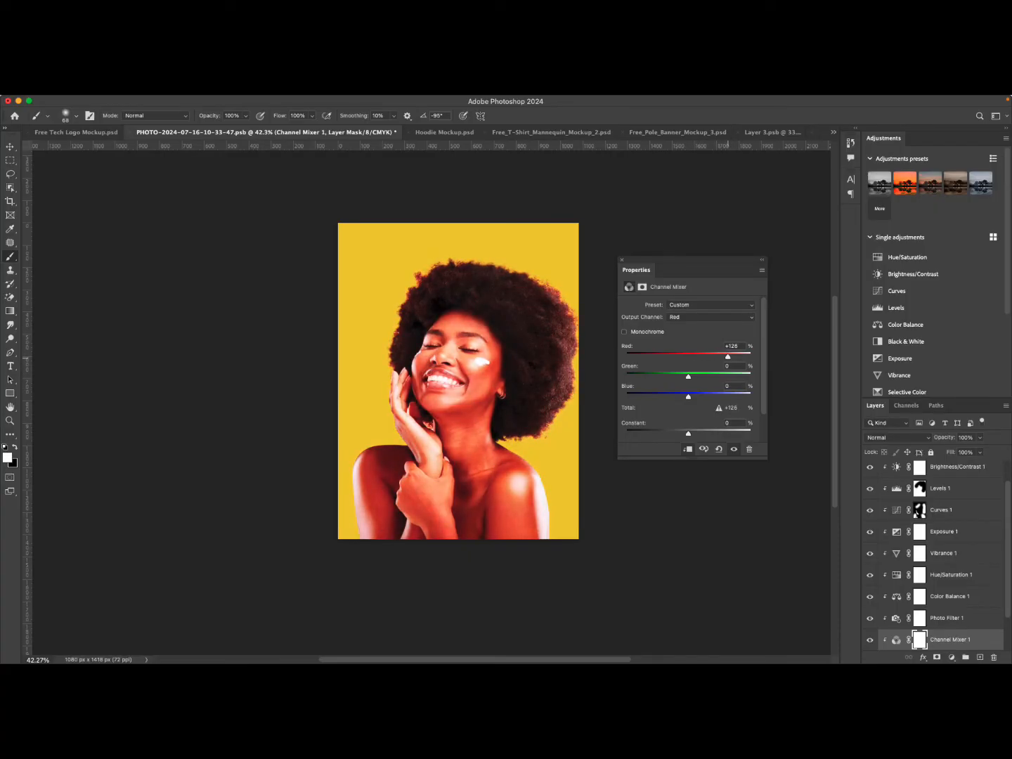
{"action": "left_click_drag", "start_coordinate": [688, 396], "coordinate": [668, 377]}
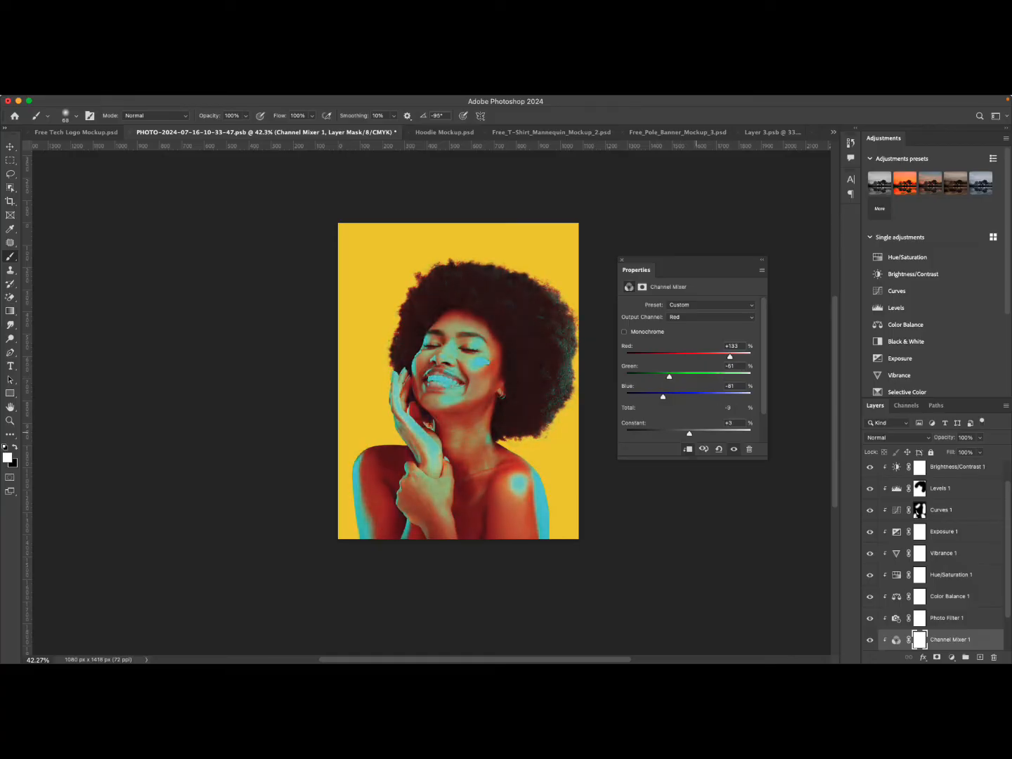
{"action": "mouse_move", "coordinate": [688, 434]}
{"action": "left_mouse_down"}
{"action": "mouse_move", "coordinate": [675, 433]}
{"action": "mouse_move", "coordinate": [686, 433]}
{"action": "left_mouse_up"}
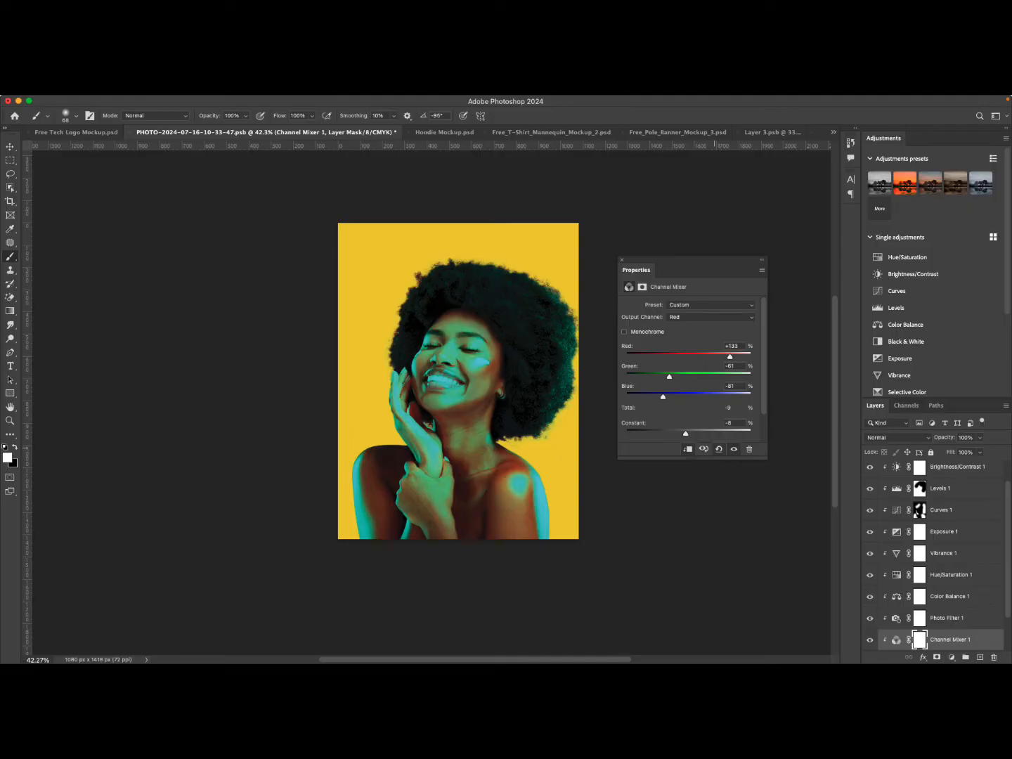
{"action": "left_click", "coordinate": [717, 450]}
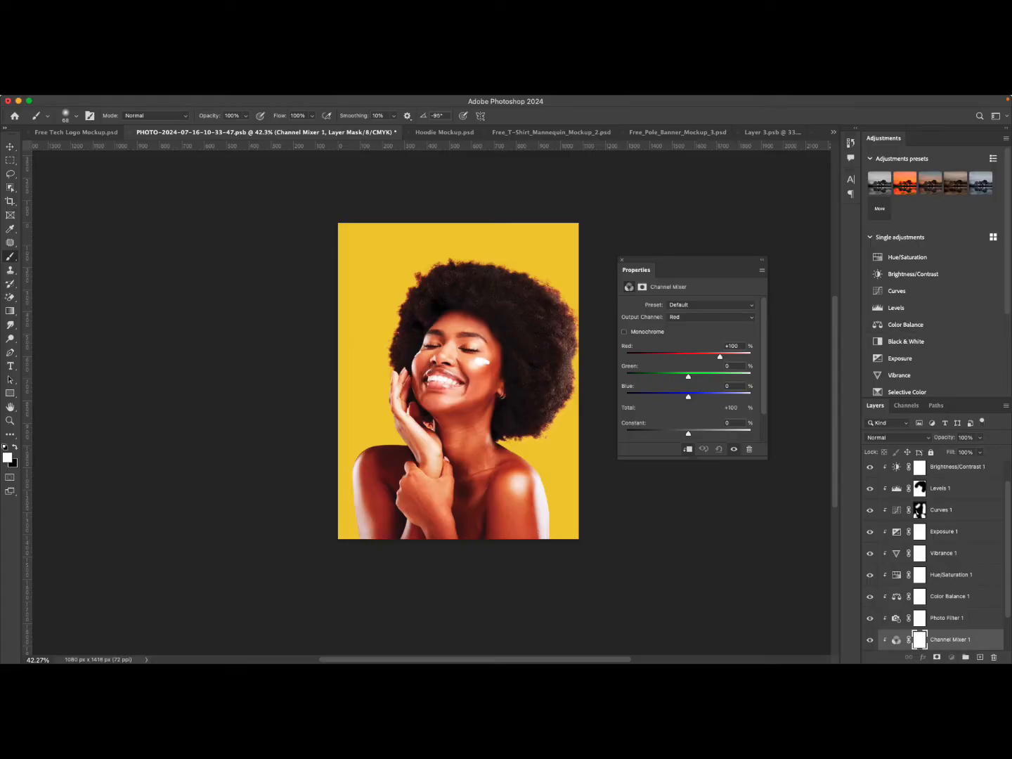
Add a Color Lookup adjustment directly above the photo layer.
{"action": "left_click", "coordinate": [896, 640]}
{"action": "scroll", "coordinate": [935, 562], "scroll_direction": "down", "scroll_amount": 2}
{"action": "left_click", "coordinate": [971, 618]}
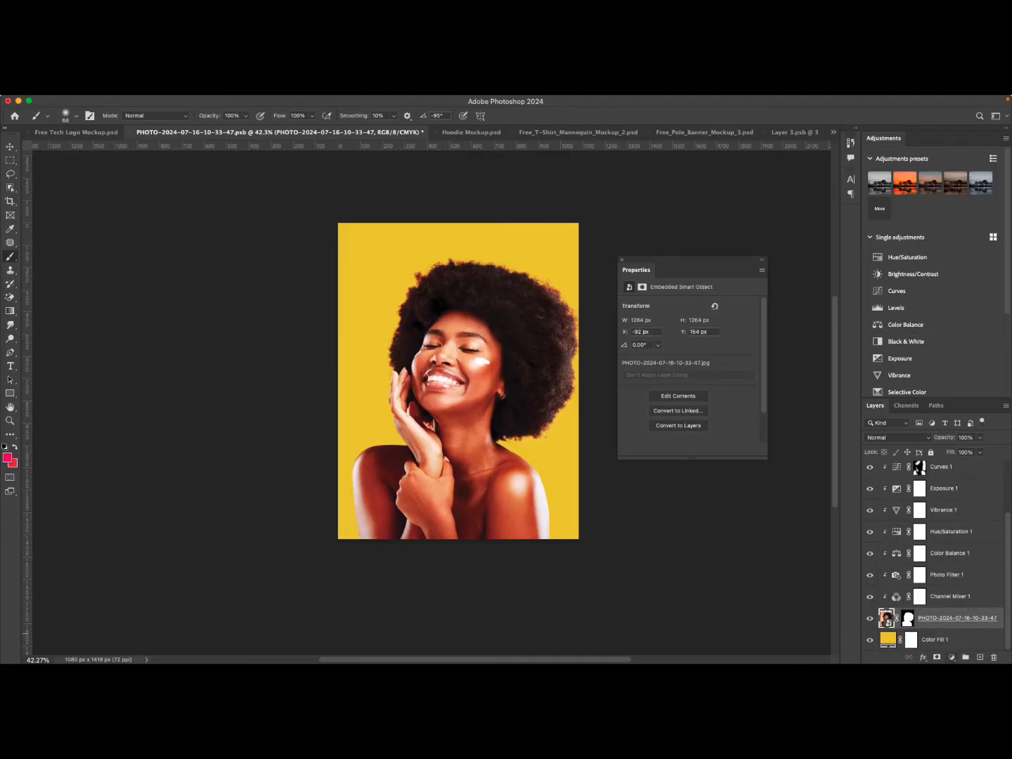
{"action": "left_click", "coordinate": [951, 657]}
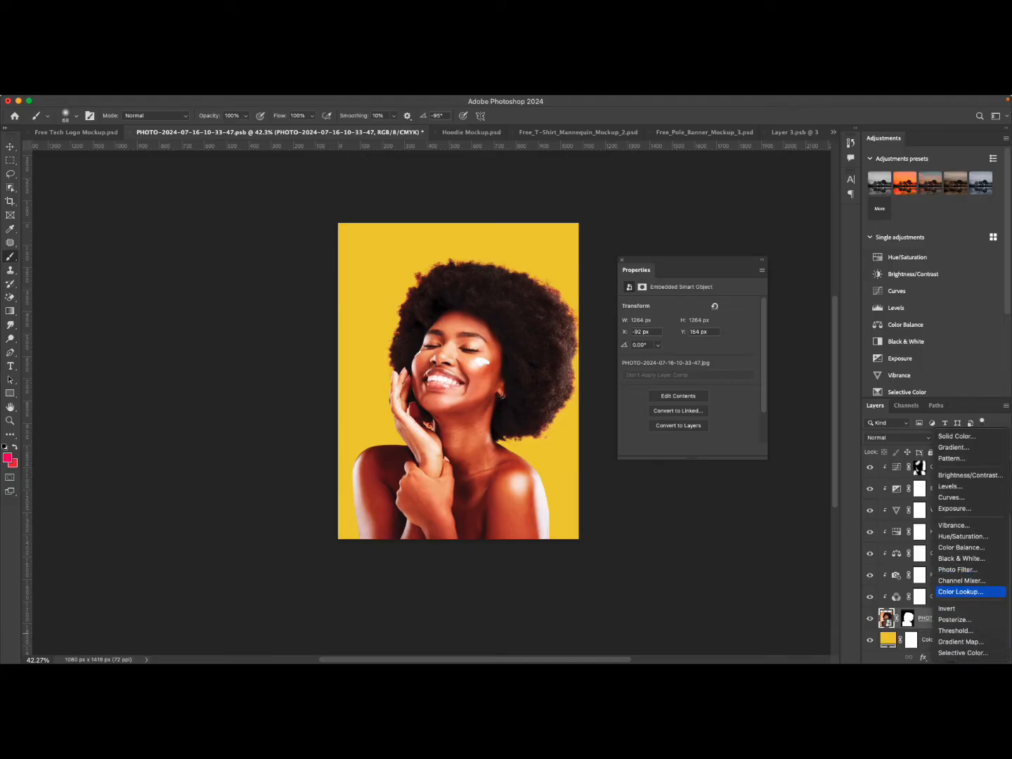
{"action": "left_click", "coordinate": [960, 592]}
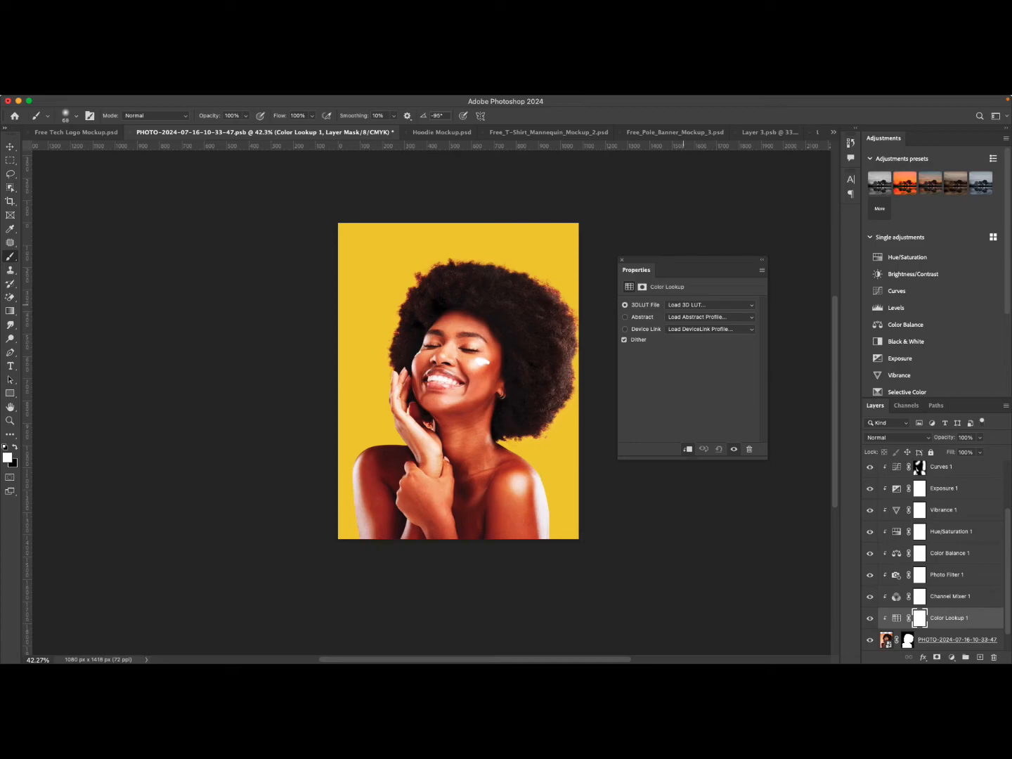
Set the Color Lookup 3D LUT file to Bleach Bypass.look, after trying 2Strip.look and 3Strip.look.
{"action": "left_click", "coordinate": [710, 305]}
{"action": "left_click", "coordinate": [703, 333]}
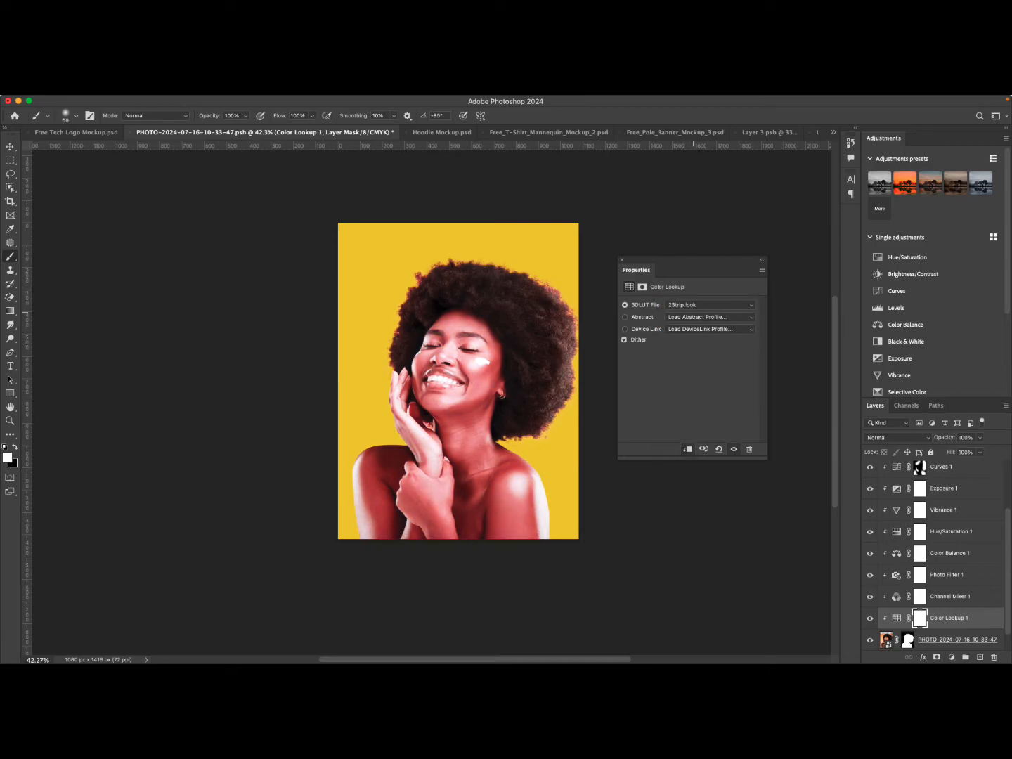
{"action": "left_click", "coordinate": [710, 305]}
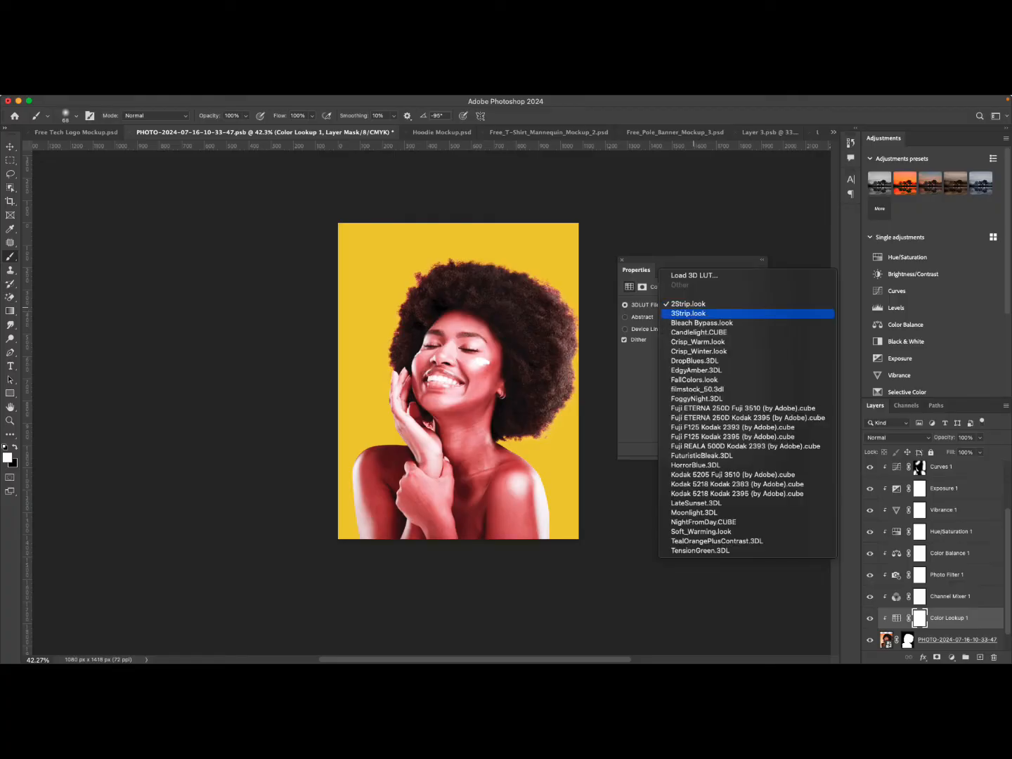
{"action": "left_click", "coordinate": [688, 314]}
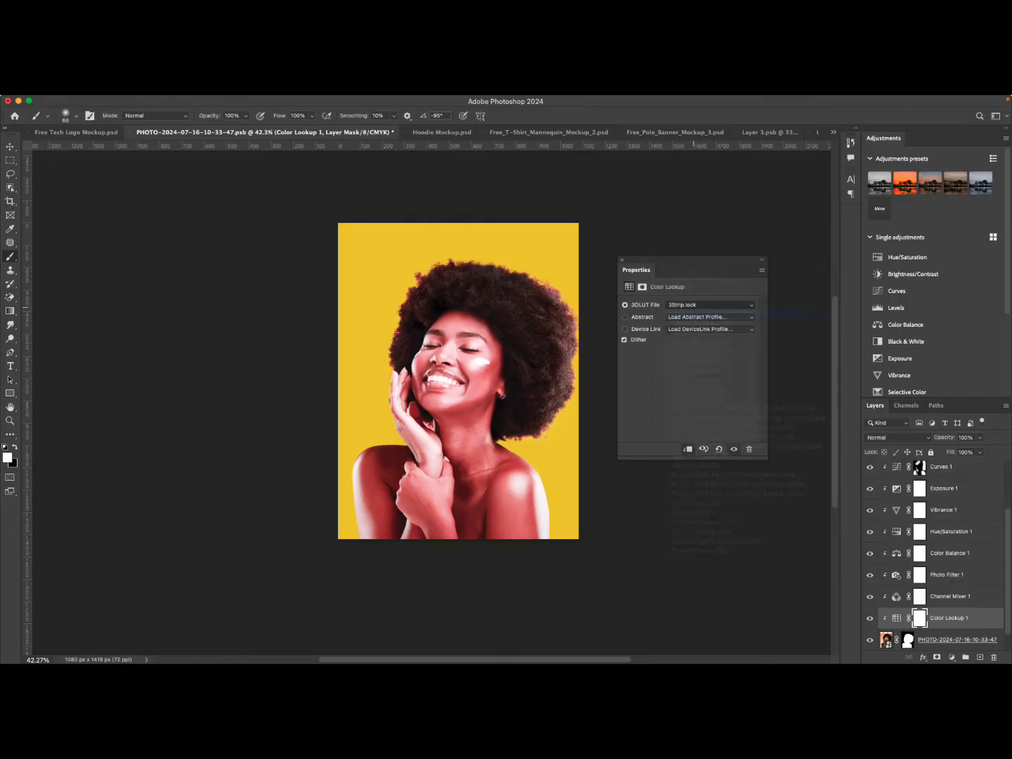
{"action": "left_click", "coordinate": [704, 308]}
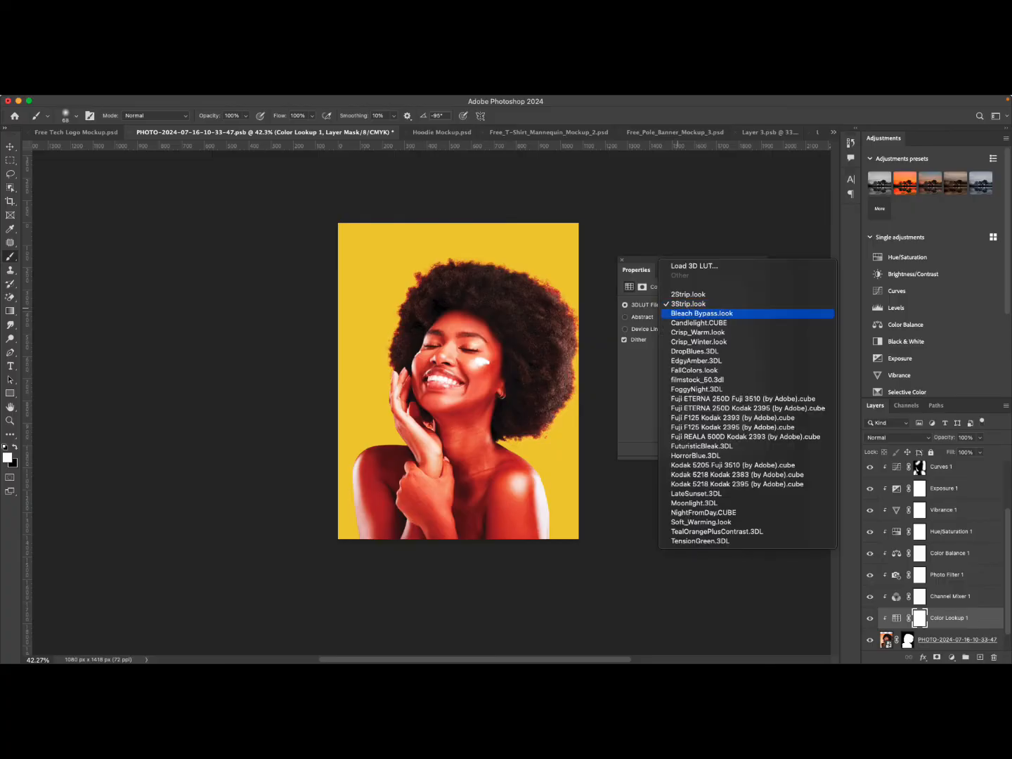
{"action": "left_click", "coordinate": [701, 313]}
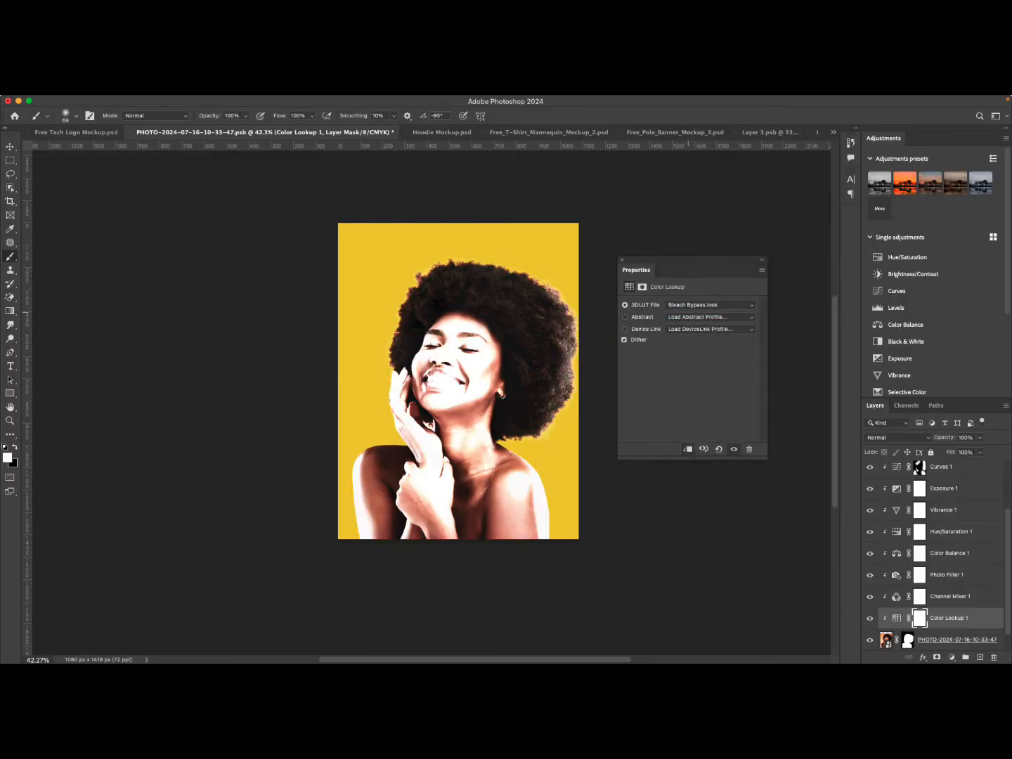
Try the Candlelight.CUBE, Crisp_Warm.look and Fuji ETERNA 250D LUTs on the Color Lookup adjustment.
{"action": "left_click", "coordinate": [703, 307]}
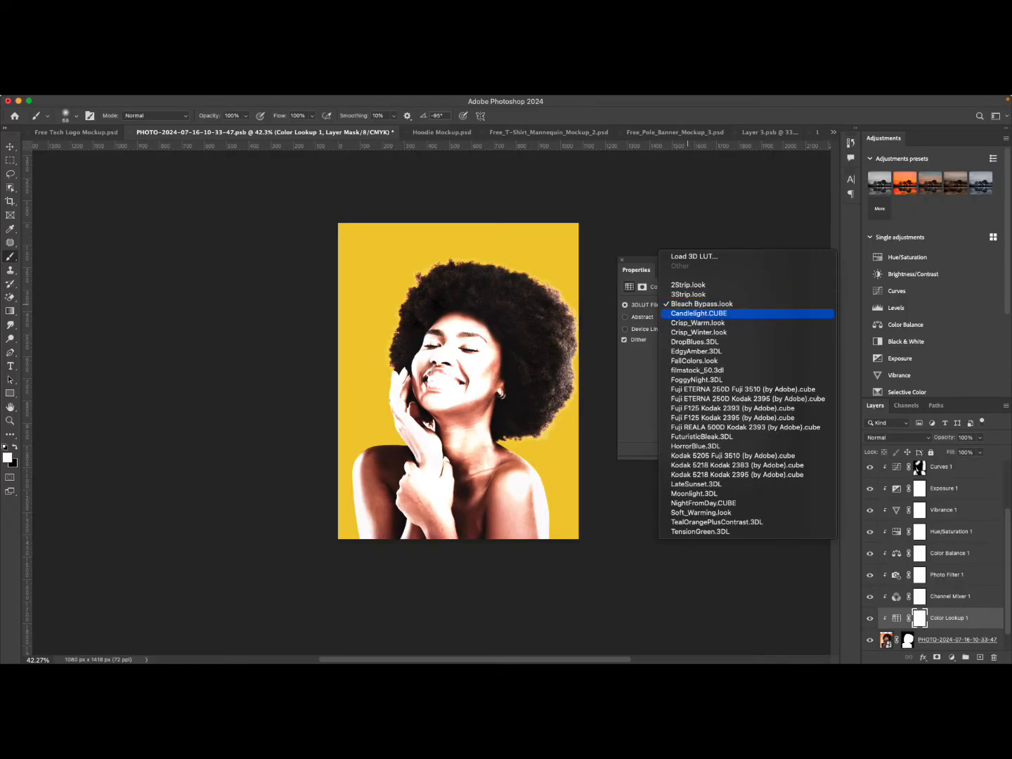
{"action": "left_click", "coordinate": [698, 314]}
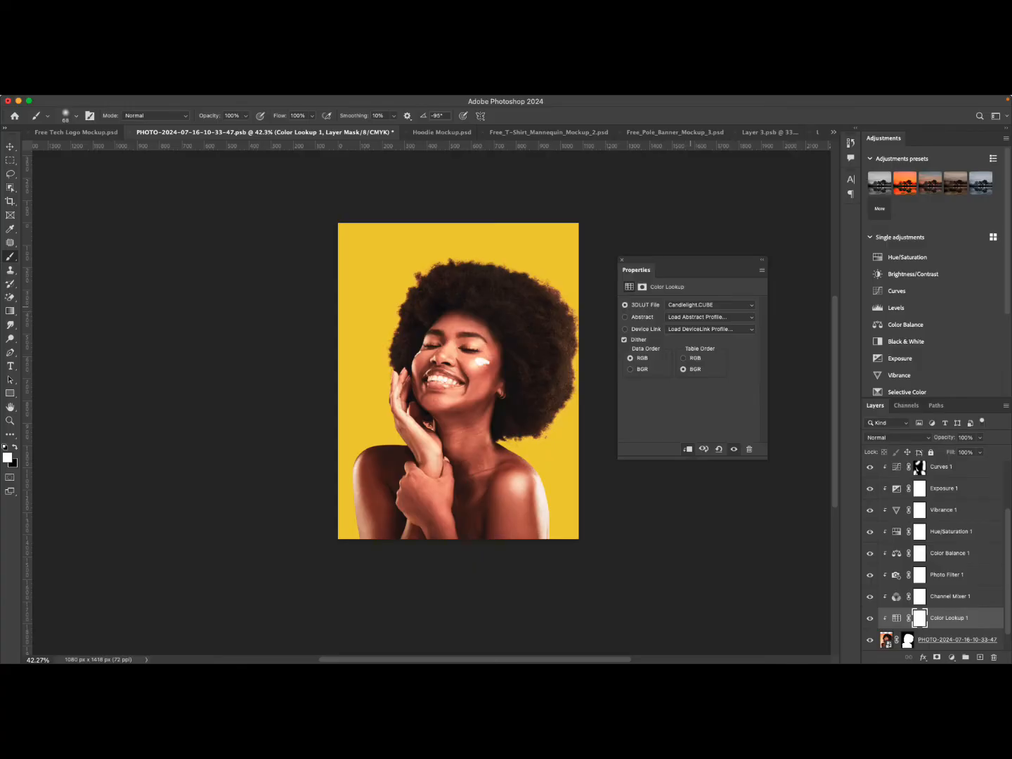
{"action": "left_click", "coordinate": [703, 306]}
{"action": "left_click", "coordinate": [701, 313]}
{"action": "left_click", "coordinate": [691, 305]}
{"action": "left_click", "coordinate": [690, 306]}
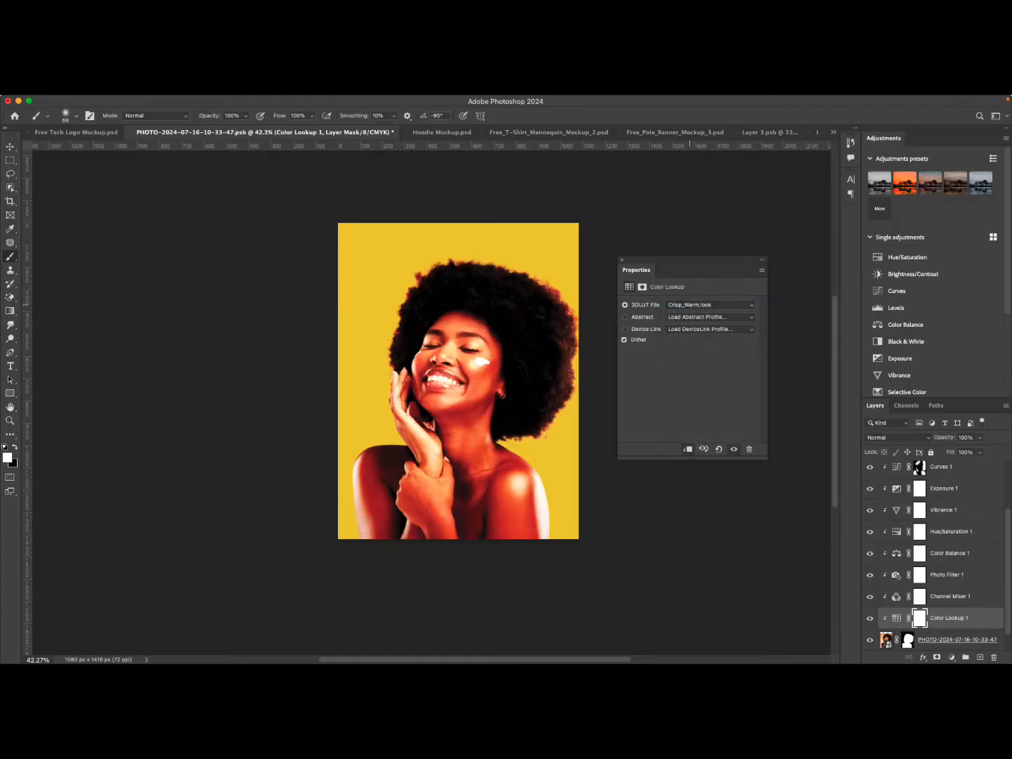
{"action": "left_click", "coordinate": [689, 305]}
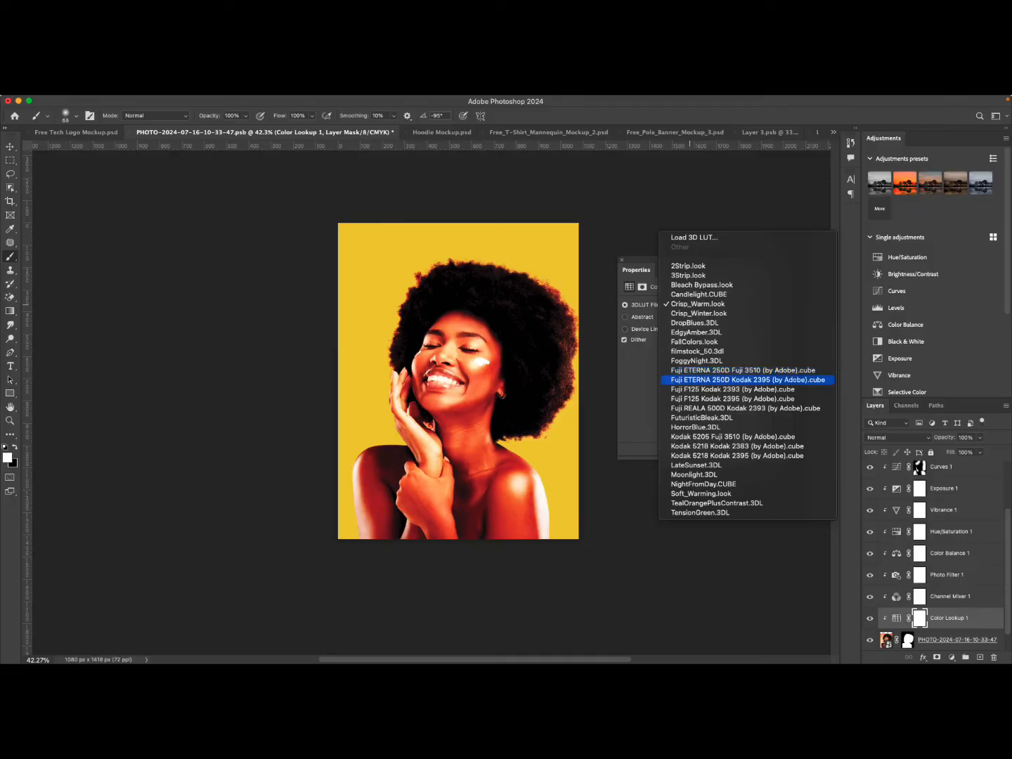
{"action": "left_click", "coordinate": [724, 370]}
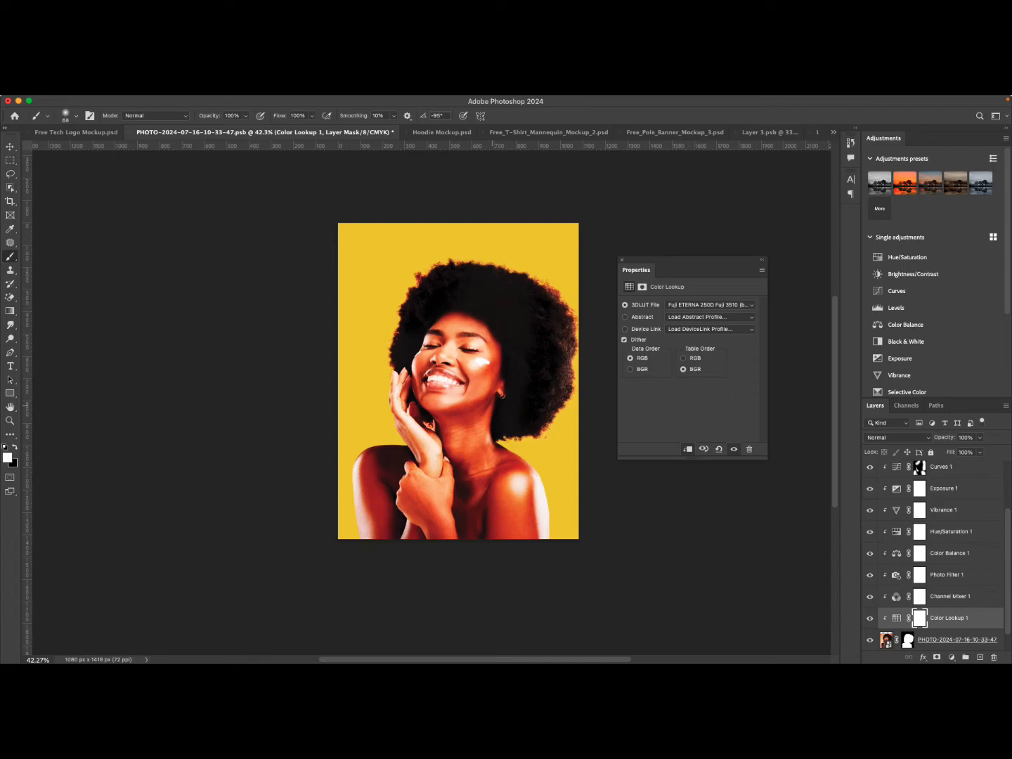
{"action": "left_click", "coordinate": [712, 304]}
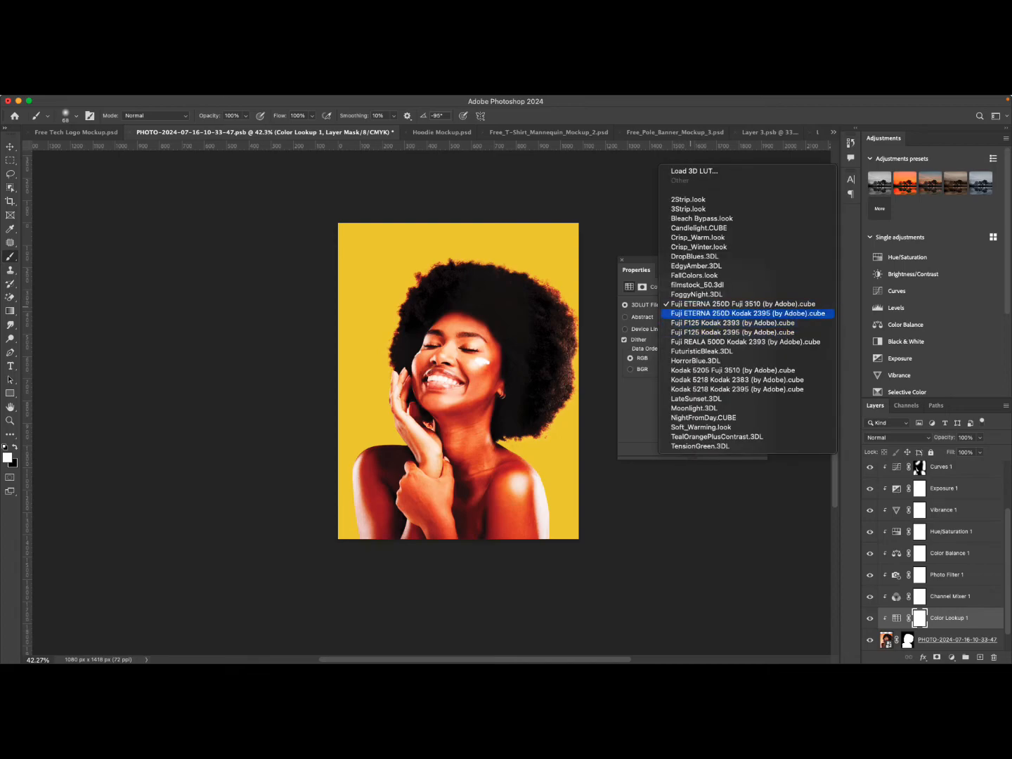
{"action": "left_click", "coordinate": [731, 312]}
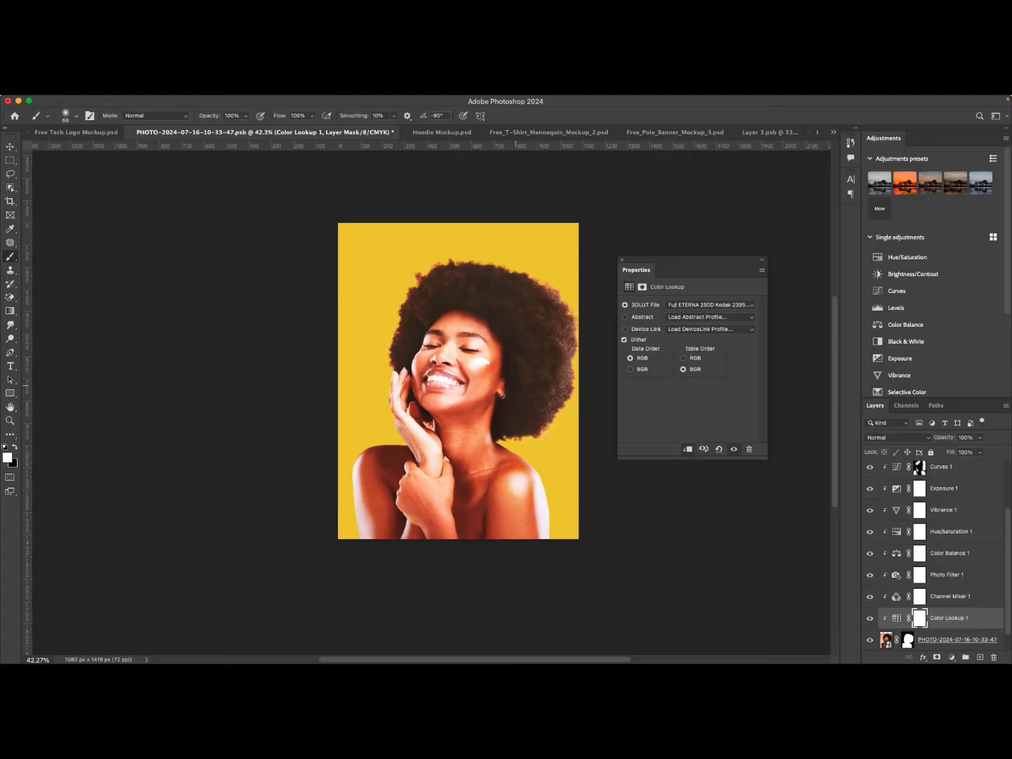
Try the FuturisticBleak.3DL and Kodak 5218 Kodak 2395 LUTs on the Color Lookup adjustment.
{"action": "left_click", "coordinate": [980, 438]}
{"action": "mouse_move", "coordinate": [981, 450]}
{"action": "left_mouse_down"}
{"action": "mouse_move", "coordinate": [952, 451]}
{"action": "mouse_move", "coordinate": [980, 451]}
{"action": "left_mouse_up"}
{"action": "left_click", "coordinate": [711, 305]}
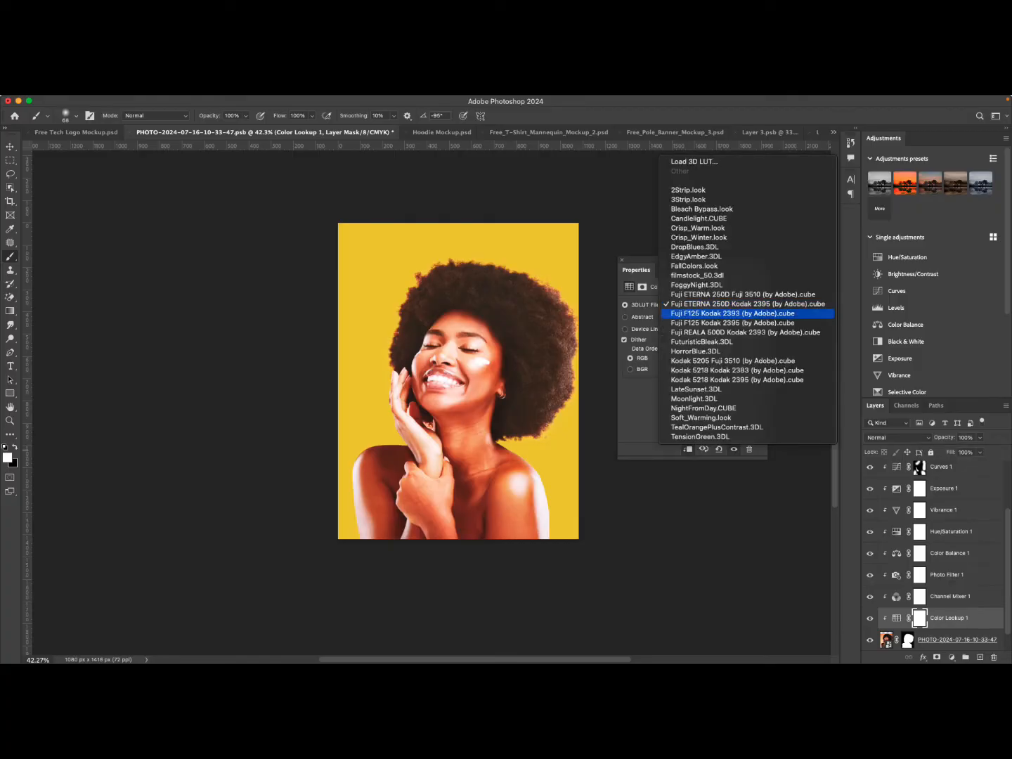
{"action": "key", "text": "Down"}
{"action": "key", "text": "Down"}
{"action": "key", "text": "Down"}
{"action": "key", "text": "Down"}
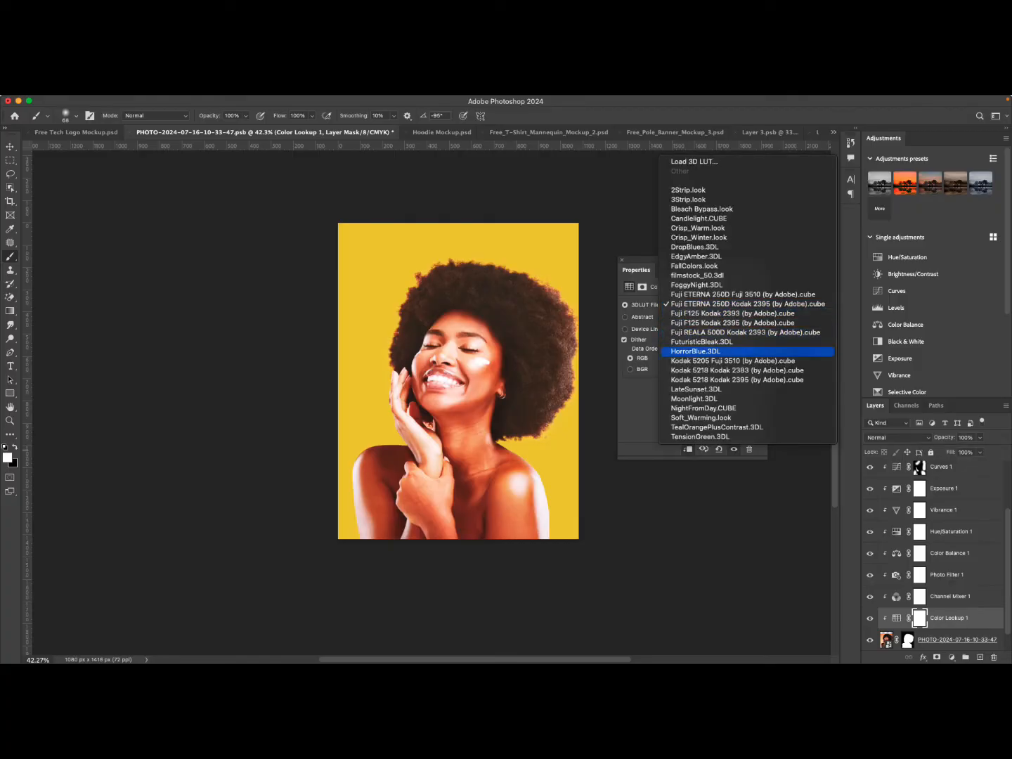
{"action": "key", "text": "Up"}
{"action": "key", "text": "Return"}
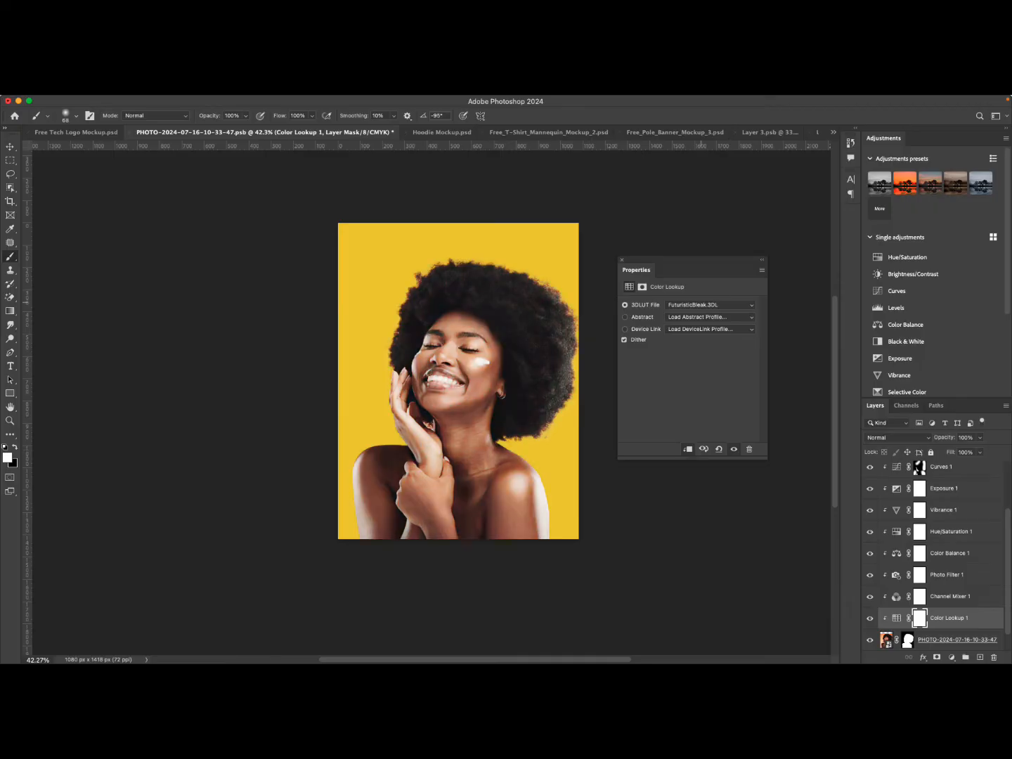
{"action": "key", "text": "space"}
{"action": "key", "text": "Down"}
{"action": "key", "text": "Down"}
{"action": "key", "text": "Down"}
{"action": "key", "text": "Down"}
{"action": "key", "text": "Return"}
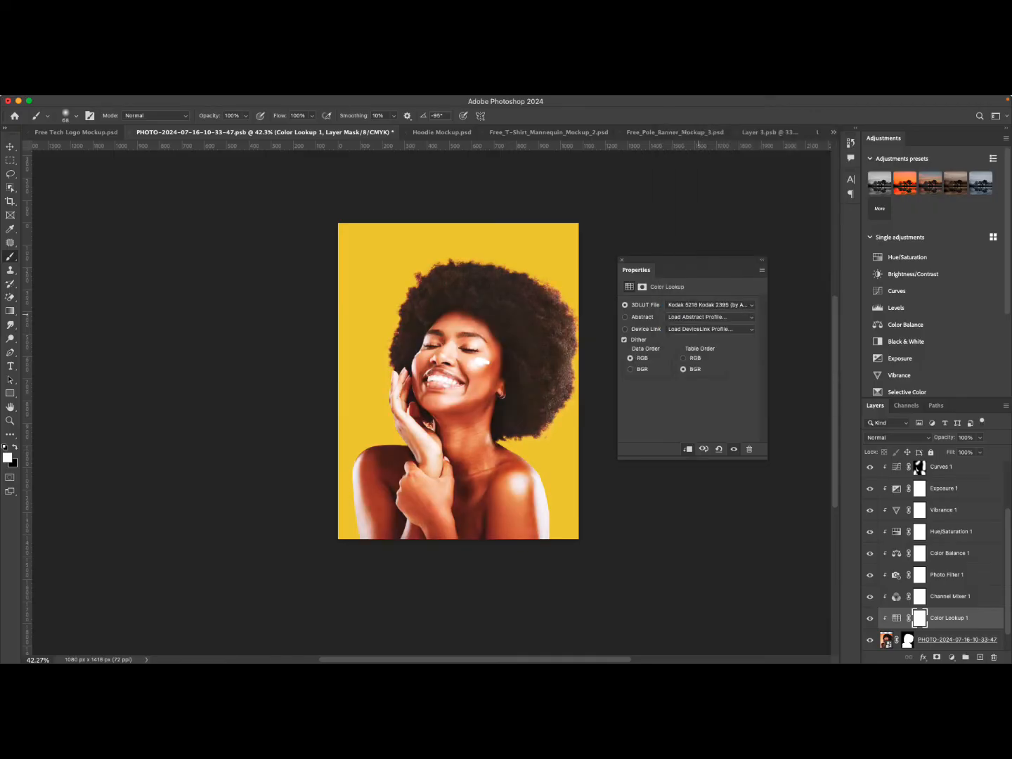
Try the TealOrangePlusContrast.3DL and TensionGreen.3DL LUTs, returning to TealOrangePlusContrast.3DL.
{"action": "key", "text": "space"}
{"action": "key", "text": "Down"}
{"action": "key", "text": "Down"}
{"action": "key", "text": "Down"}
{"action": "key", "text": "Down"}
{"action": "key", "text": "Down"}
{"action": "key", "text": "Return"}
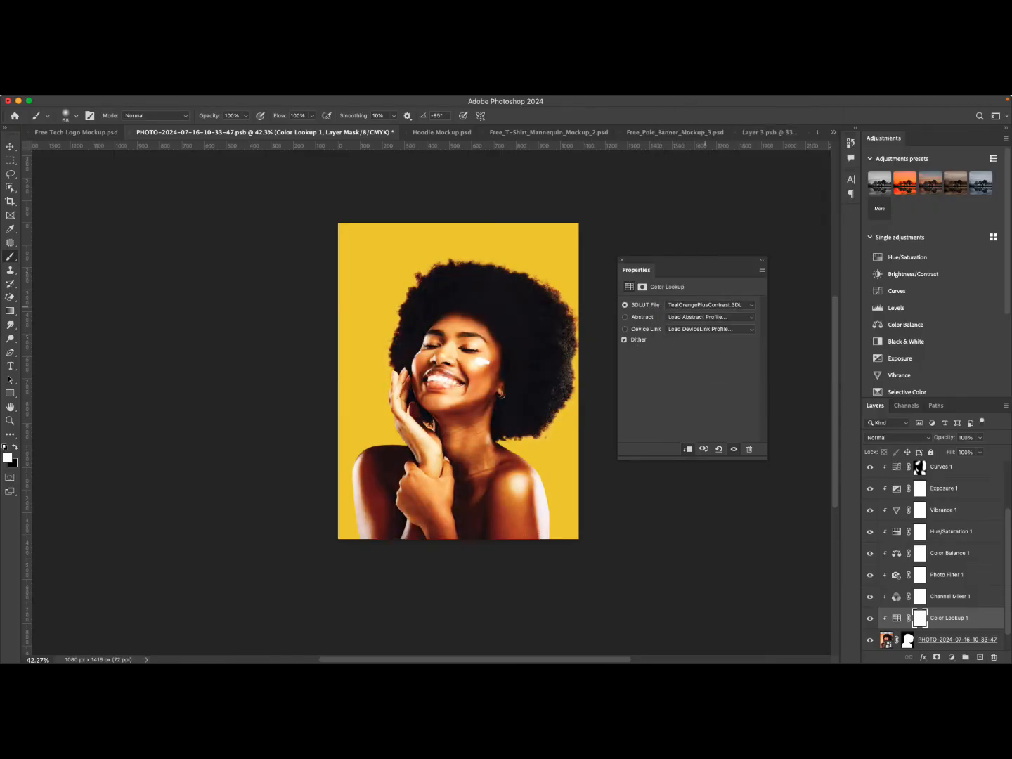
{"action": "key", "text": "space"}
{"action": "key", "text": "Down"}
{"action": "key", "text": "Return"}
{"action": "key", "text": "space"}
{"action": "key", "text": "Up"}
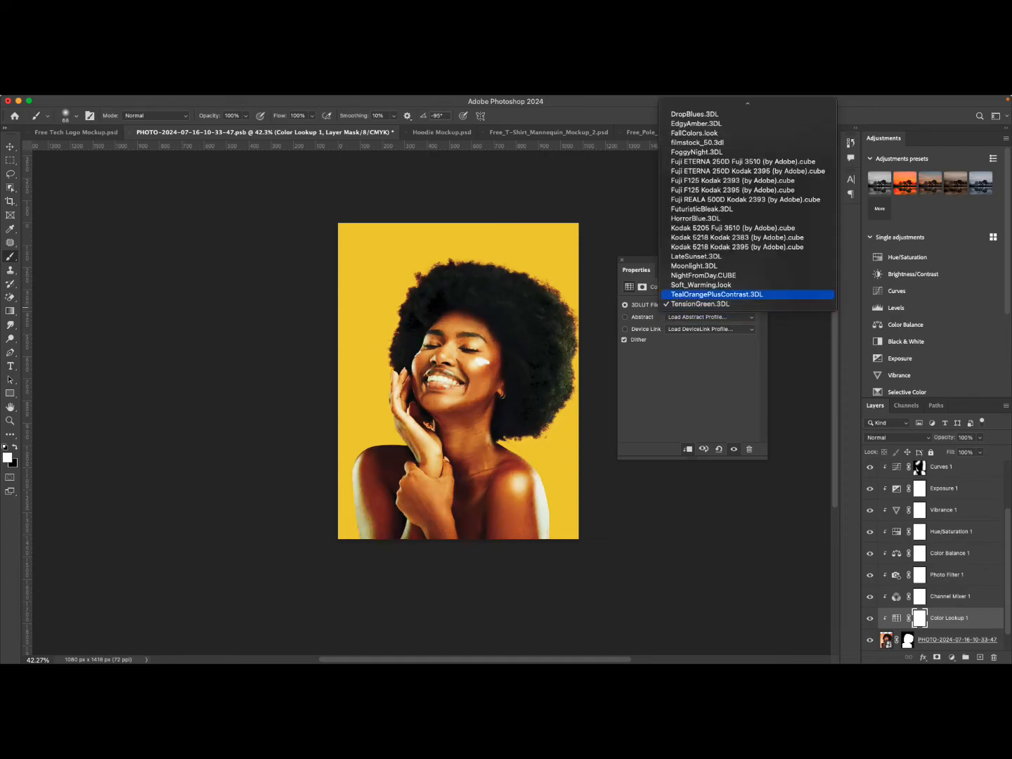
{"action": "key", "text": "Return"}
Try the NightFromDay.CUBE LUT on the Color Lookup adjustment.
{"action": "key", "text": "space"}
{"action": "key", "text": "Up"}
{"action": "key", "text": "Up"}
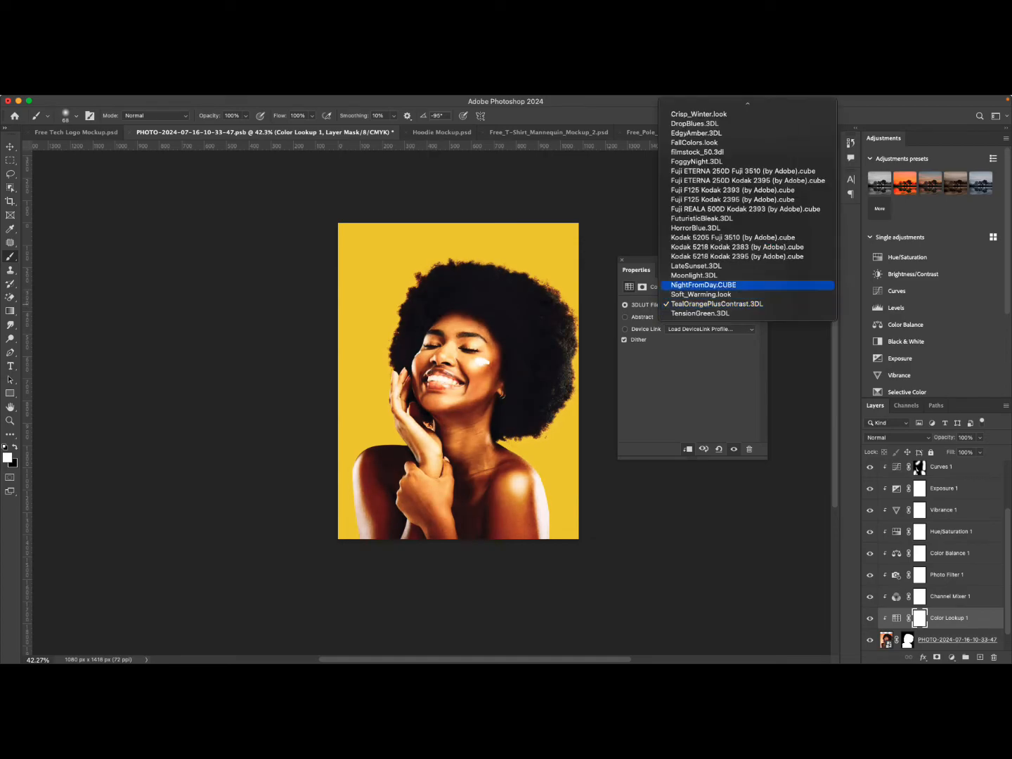
{"action": "key", "text": "Up"}
{"action": "key", "text": "Down"}
{"action": "key", "text": "Return"}
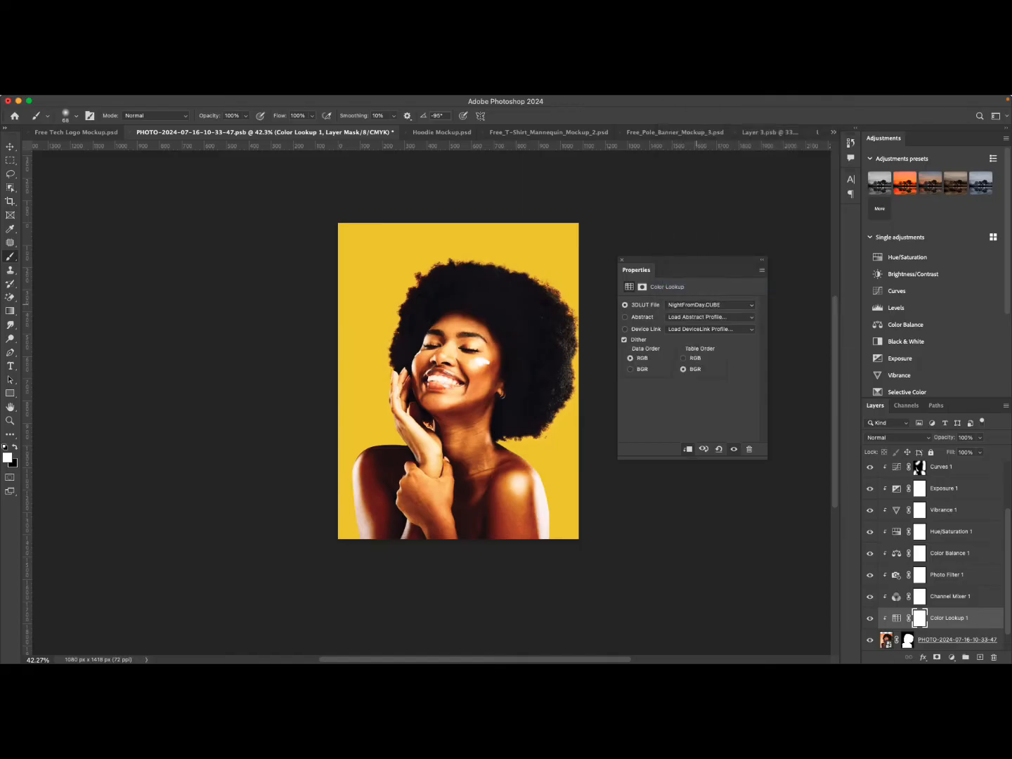
{"action": "scroll", "coordinate": [482, 404], "scroll_direction": "up", "scroll_amount": 5}
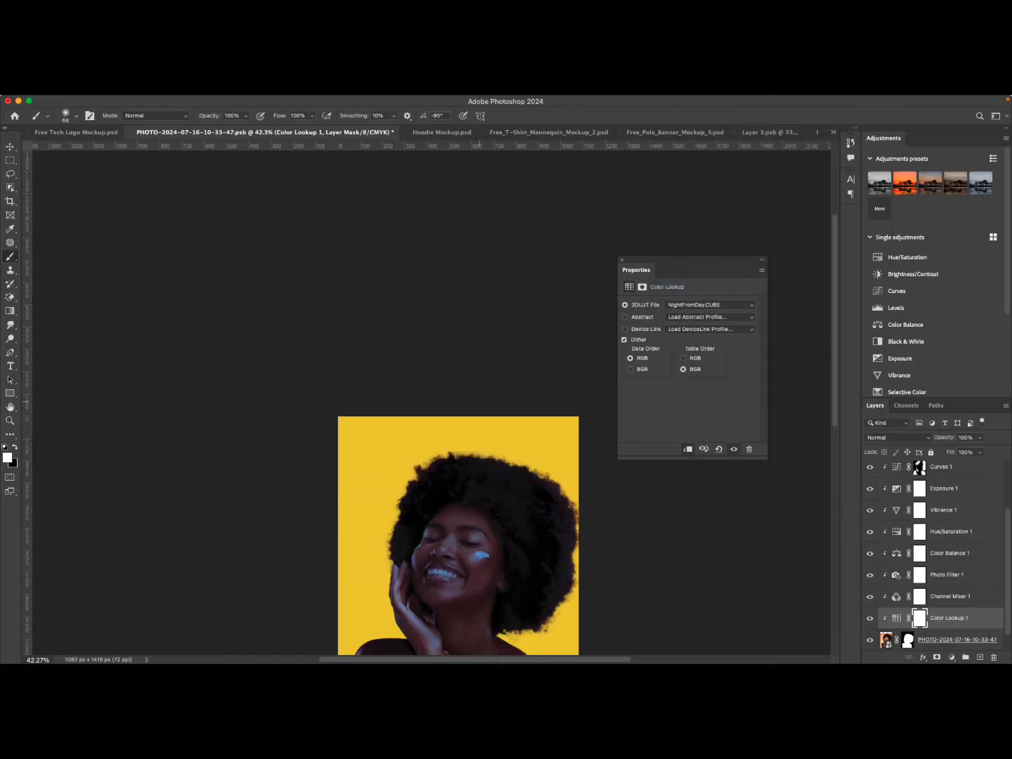
{"action": "scroll", "coordinate": [481, 404], "scroll_direction": "down", "scroll_amount": 5}
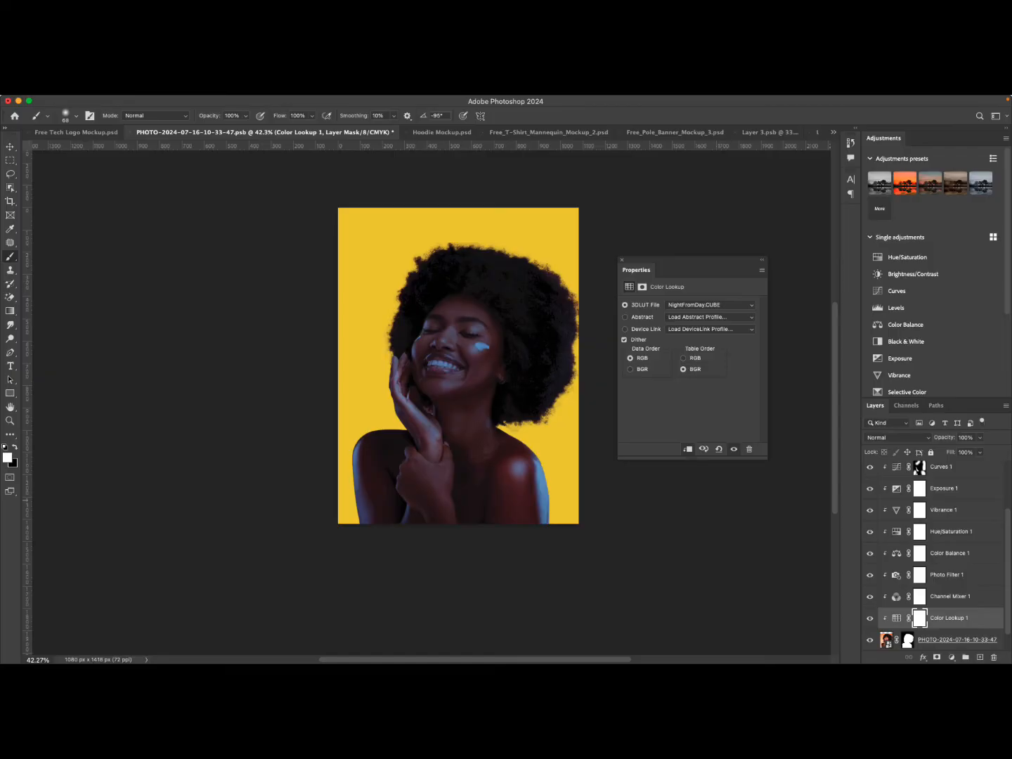
Set the Color Lookup layer's opacity to 61% and reset the adjustment to its defaults.
{"action": "left_click", "coordinate": [979, 438]}
{"action": "left_click_drag", "start_coordinate": [983, 450], "coordinate": [960, 449]}
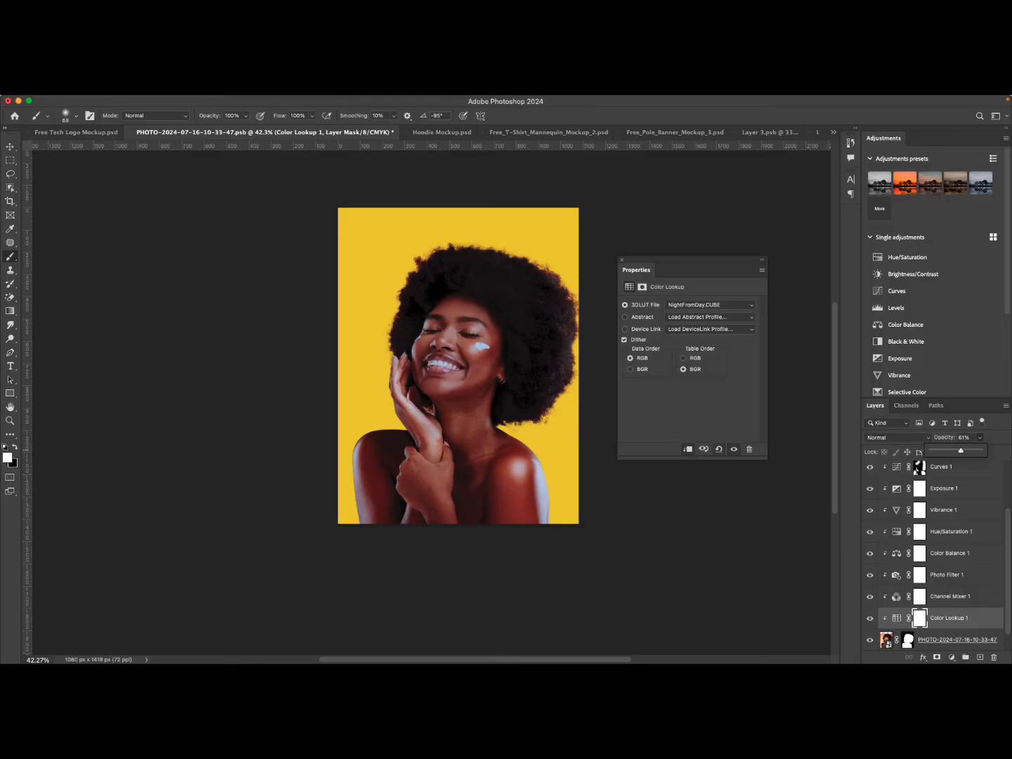
{"action": "left_click", "coordinate": [718, 449]}
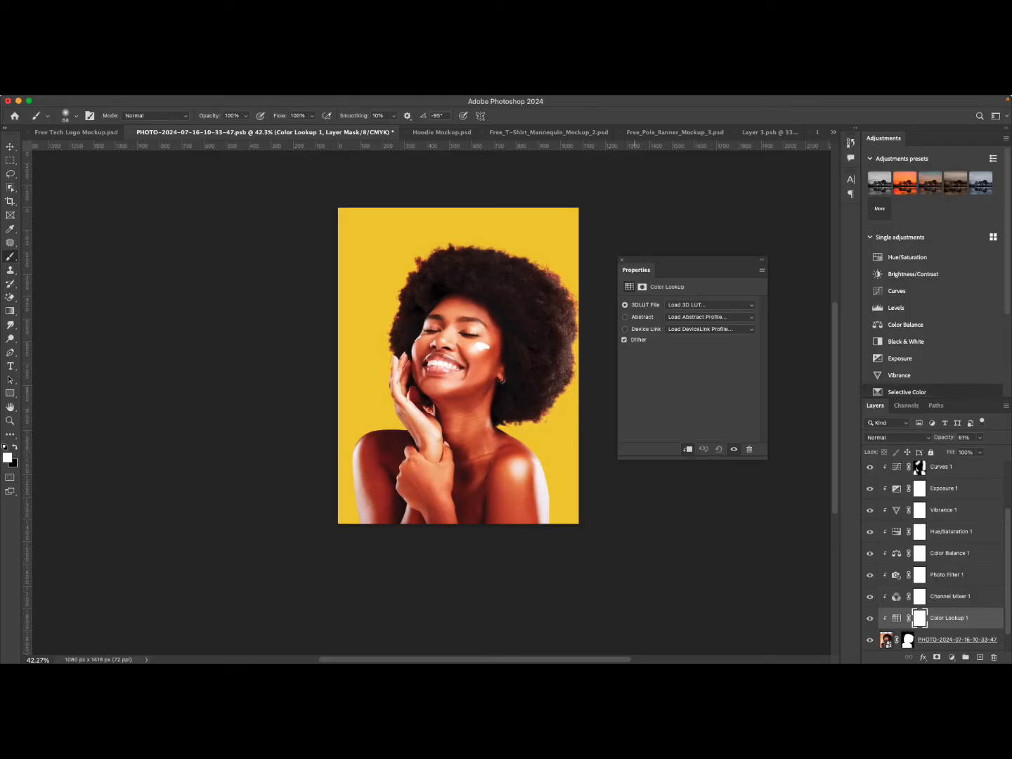
Review the stack of adjustment layers above the photo layer.
{"action": "scroll", "coordinate": [934, 555], "scroll_direction": "down", "scroll_amount": 2}
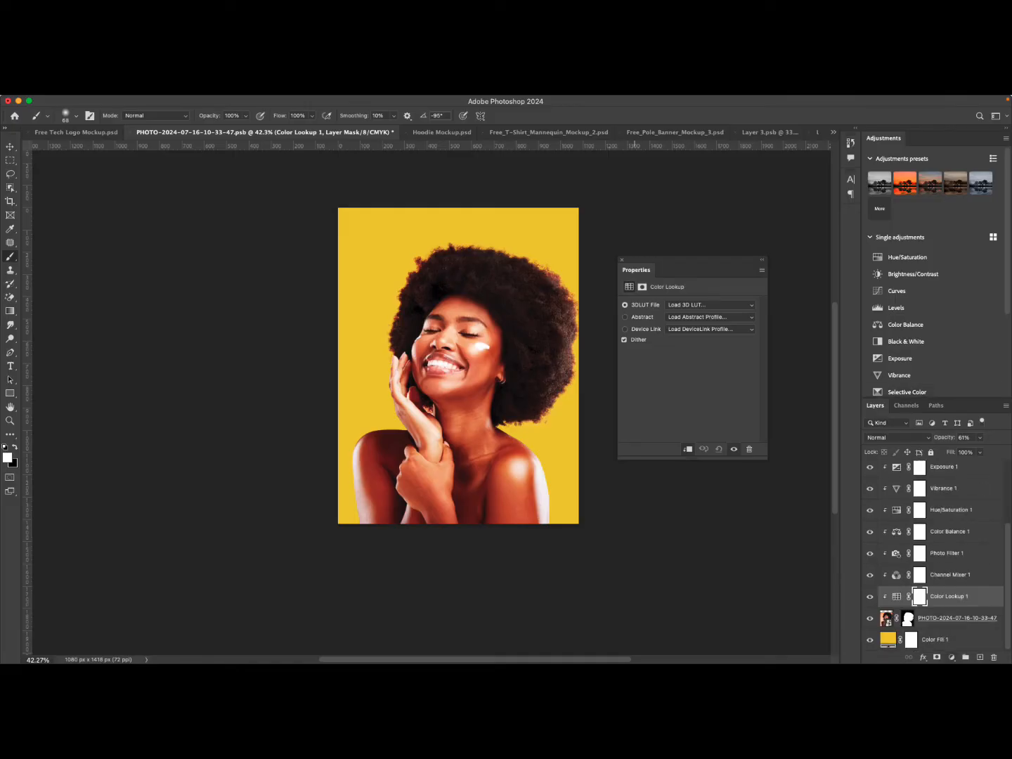
{"action": "scroll", "coordinate": [934, 554], "scroll_direction": "up", "scroll_amount": 4}
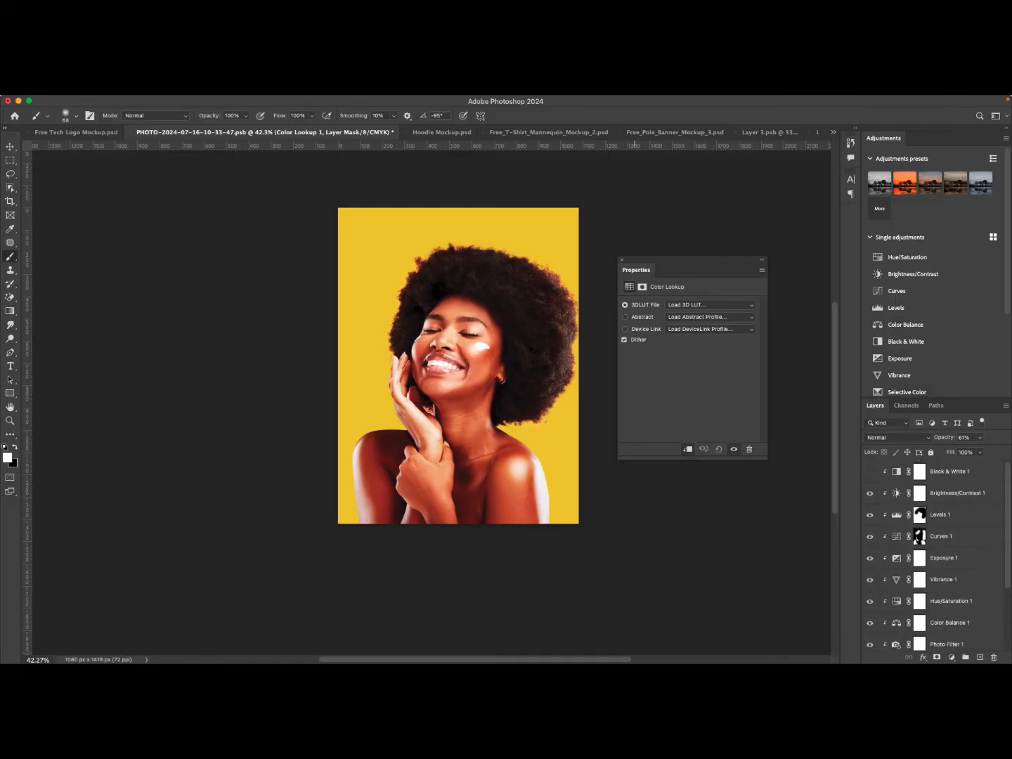
{"action": "scroll", "coordinate": [935, 555], "scroll_direction": "down", "scroll_amount": 4}
{"action": "scroll", "coordinate": [934, 556], "scroll_direction": "up", "scroll_amount": 4}
{"action": "scroll", "coordinate": [934, 554], "scroll_direction": "down", "scroll_amount": 2}
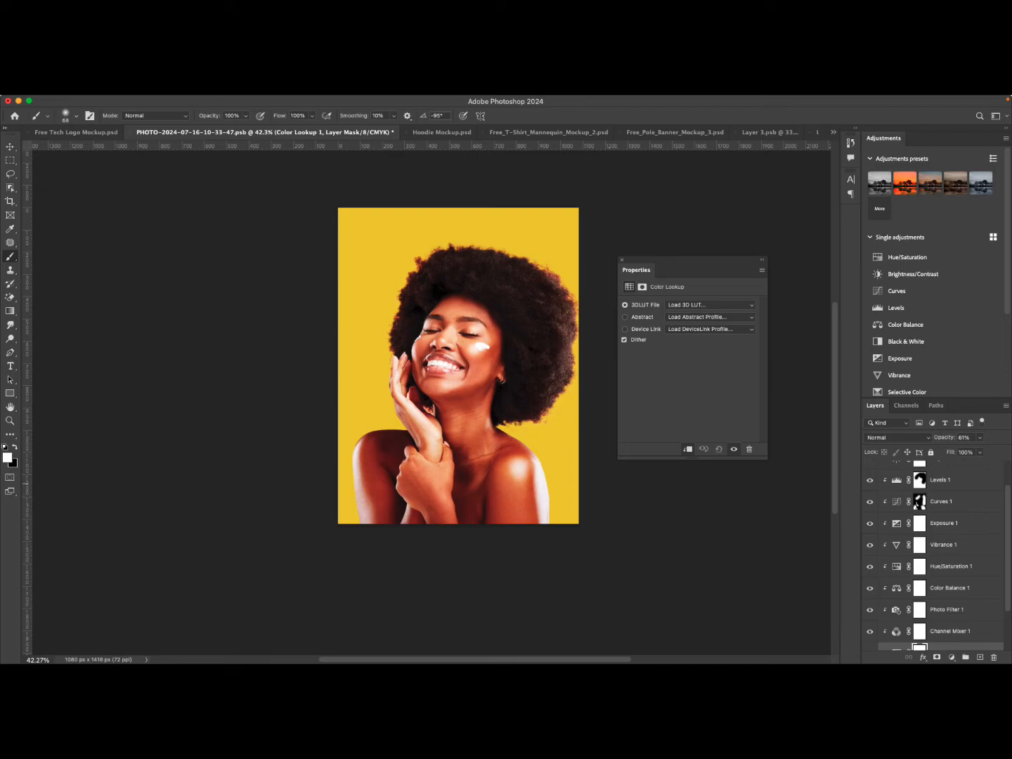
{"action": "scroll", "coordinate": [947, 522], "scroll_direction": "up", "scroll_amount": 1}
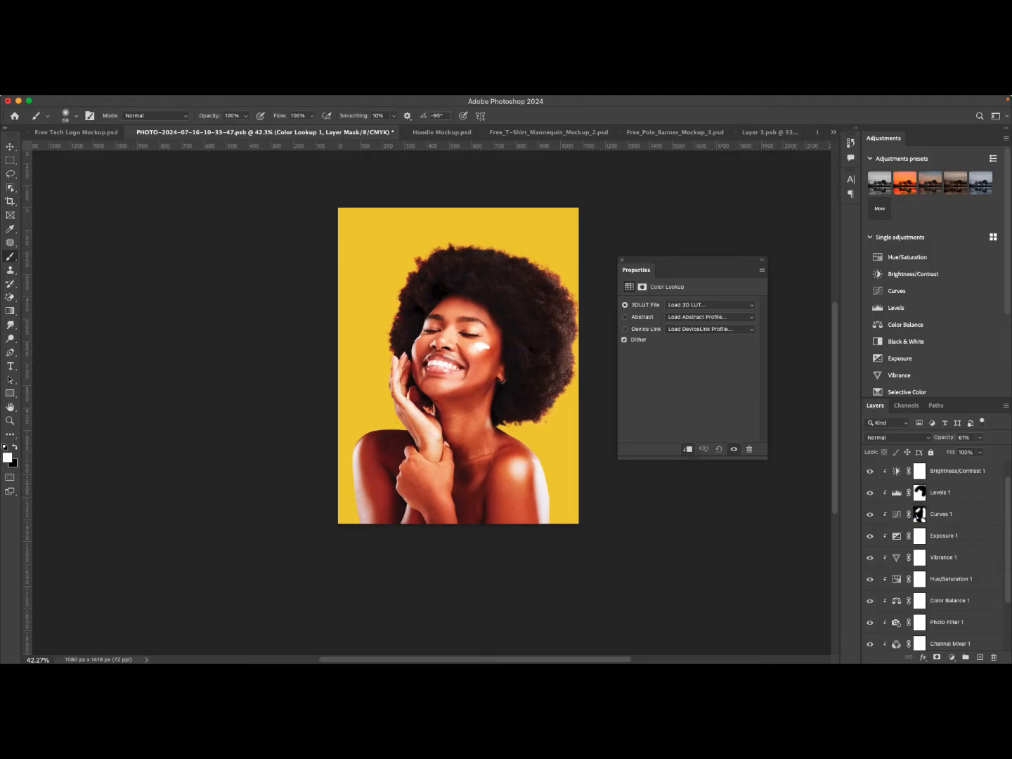
{"action": "scroll", "coordinate": [921, 494], "scroll_direction": "up", "scroll_amount": 1}
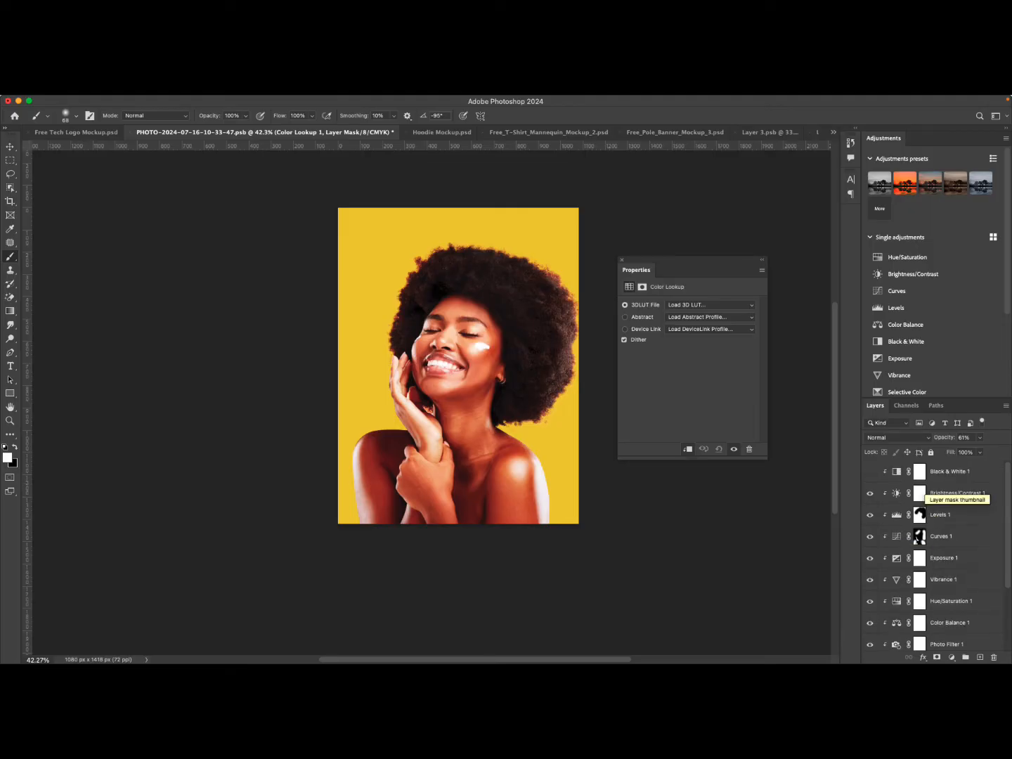
{"action": "scroll", "coordinate": [922, 493], "scroll_direction": "up", "scroll_amount": 5}
{"action": "scroll", "coordinate": [576, 527], "scroll_direction": "down", "scroll_amount": 8}
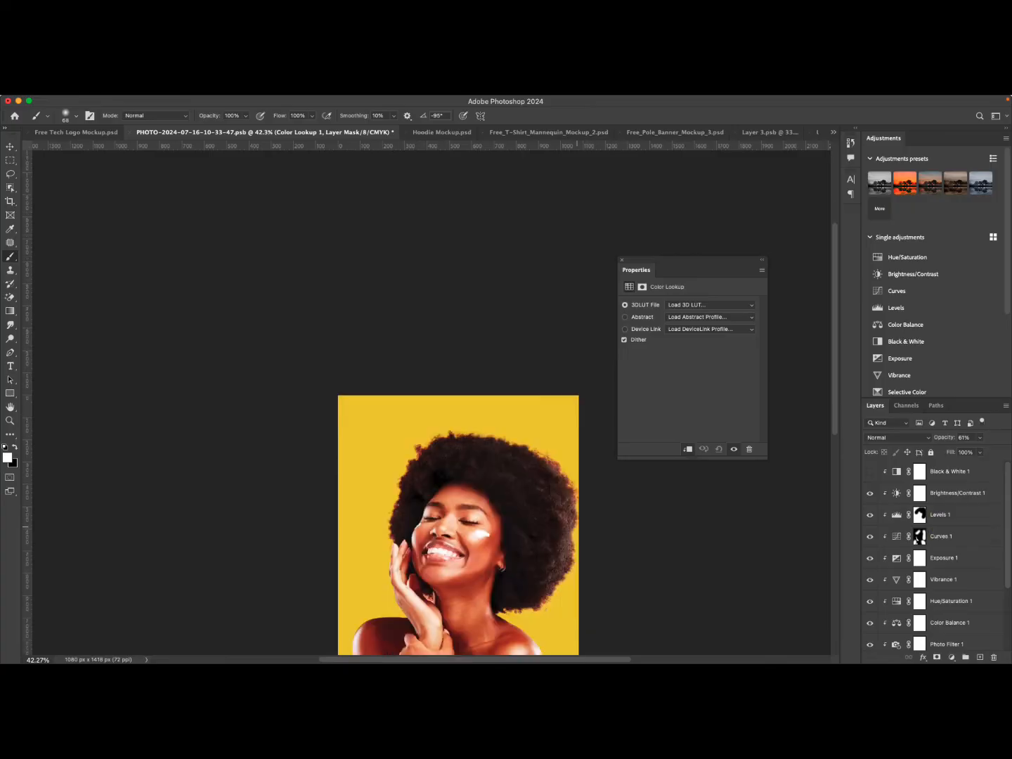
{"action": "scroll", "coordinate": [576, 526], "scroll_direction": "up", "scroll_amount": 5}
{"action": "scroll", "coordinate": [576, 527], "scroll_direction": "down", "scroll_amount": 3}
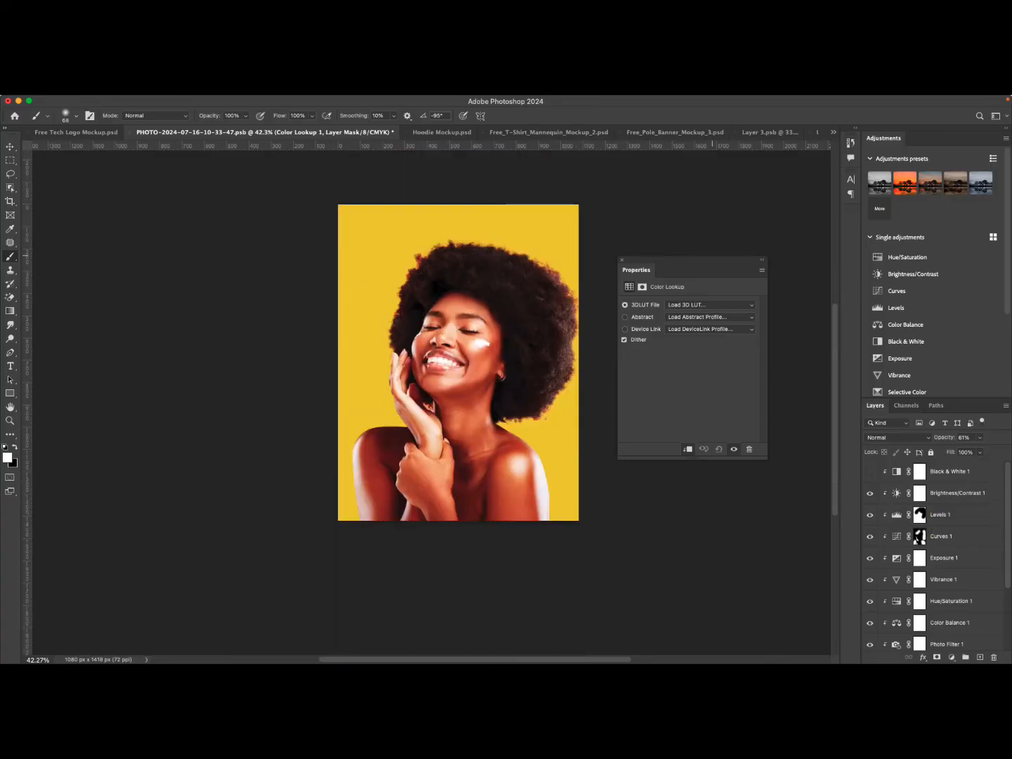
Apply the Sharpen More filter to the portrait photo layer as a smart filter.
{"action": "left_click_drag", "start_coordinate": [695, 263], "coordinate": [712, 255]}
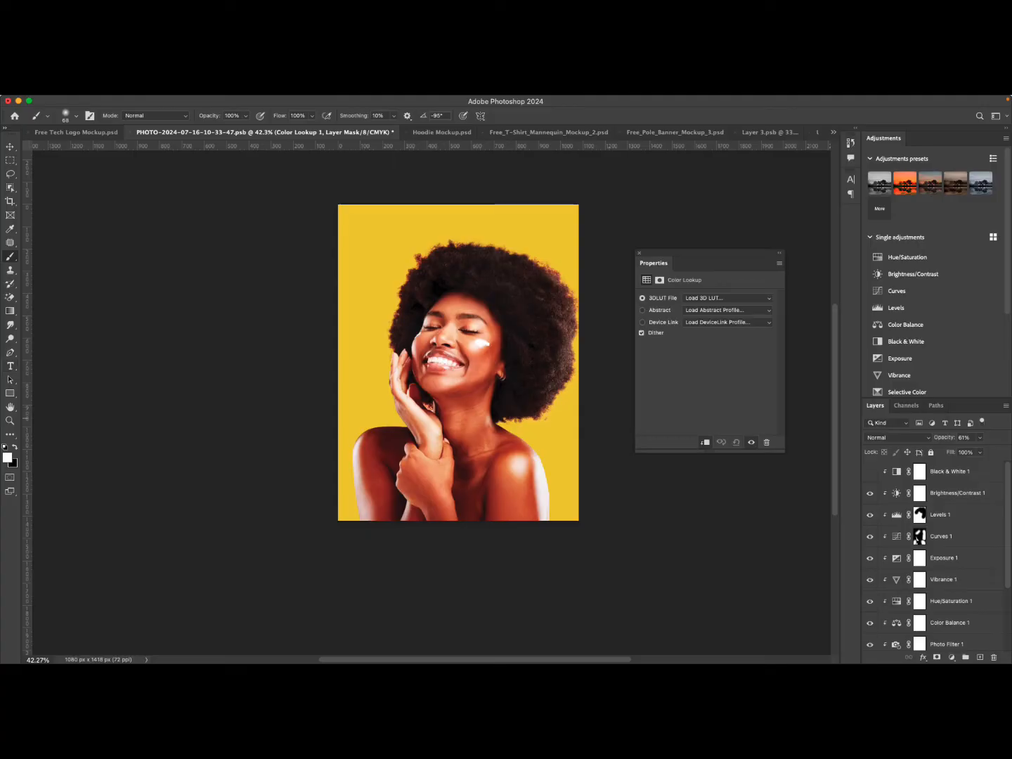
{"action": "left_click", "coordinate": [9, 421]}
{"action": "mouse_move", "coordinate": [478, 386]}
{"action": "left_mouse_down"}
{"action": "mouse_move", "coordinate": [522, 390]}
{"action": "mouse_move", "coordinate": [504, 393]}
{"action": "left_mouse_up"}
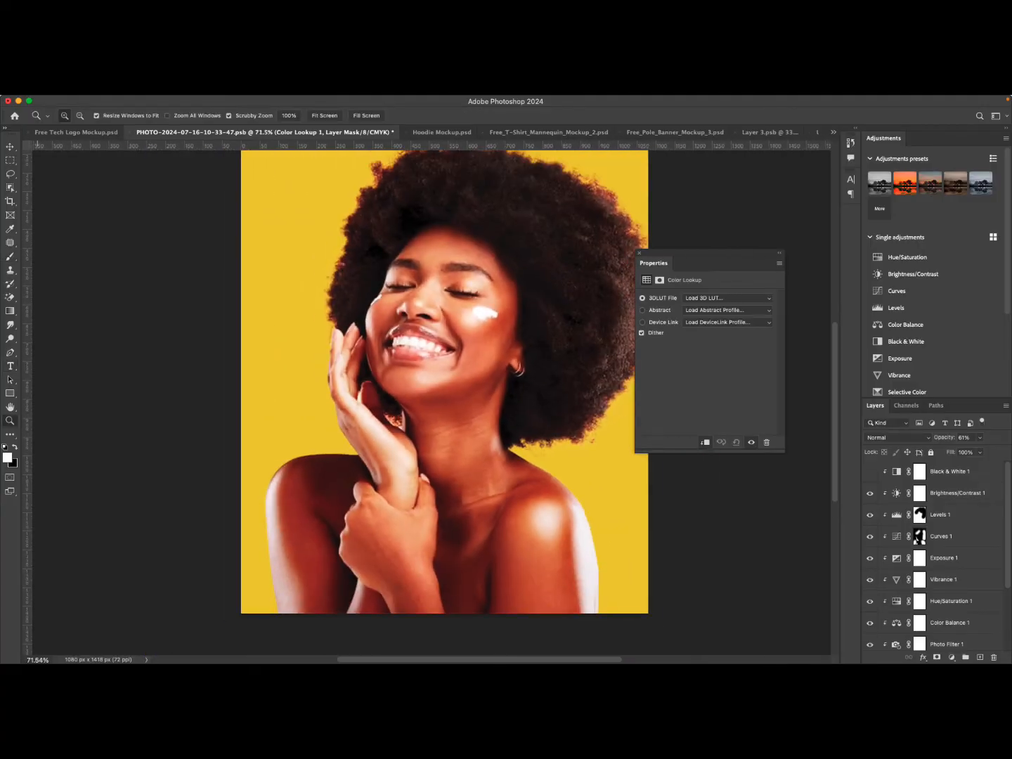
{"action": "key", "text": "v"}
{"action": "left_click", "coordinate": [565, 326]}
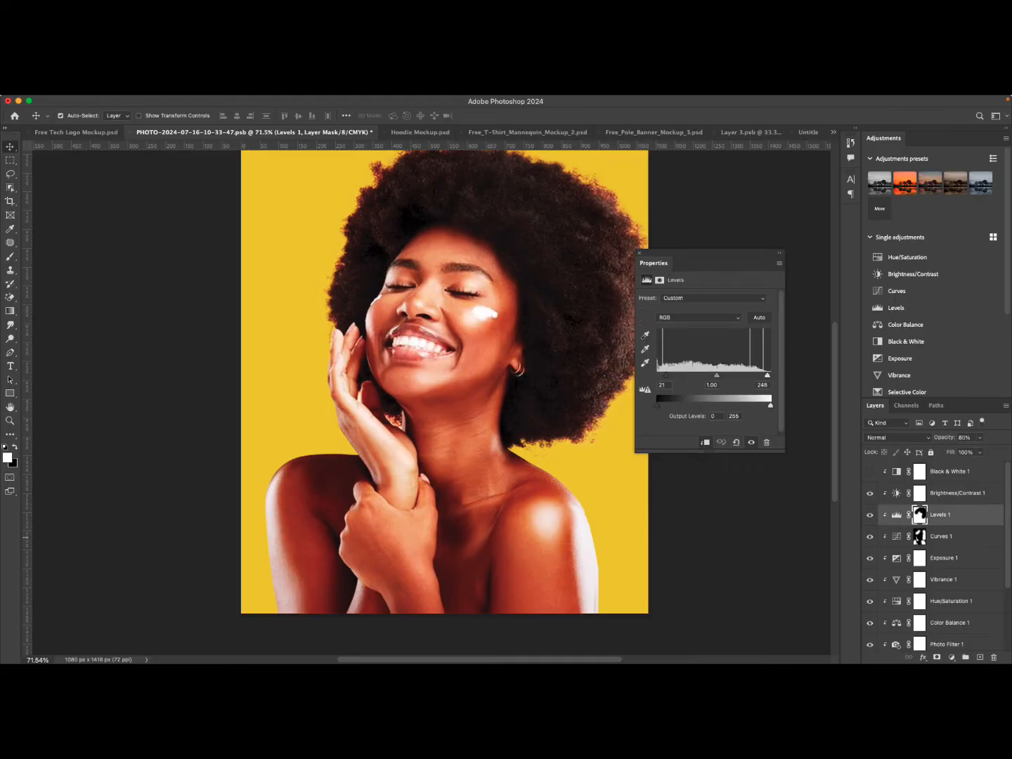
{"action": "scroll", "coordinate": [942, 538], "scroll_direction": "down", "scroll_amount": 5}
{"action": "left_click", "coordinate": [942, 618]}
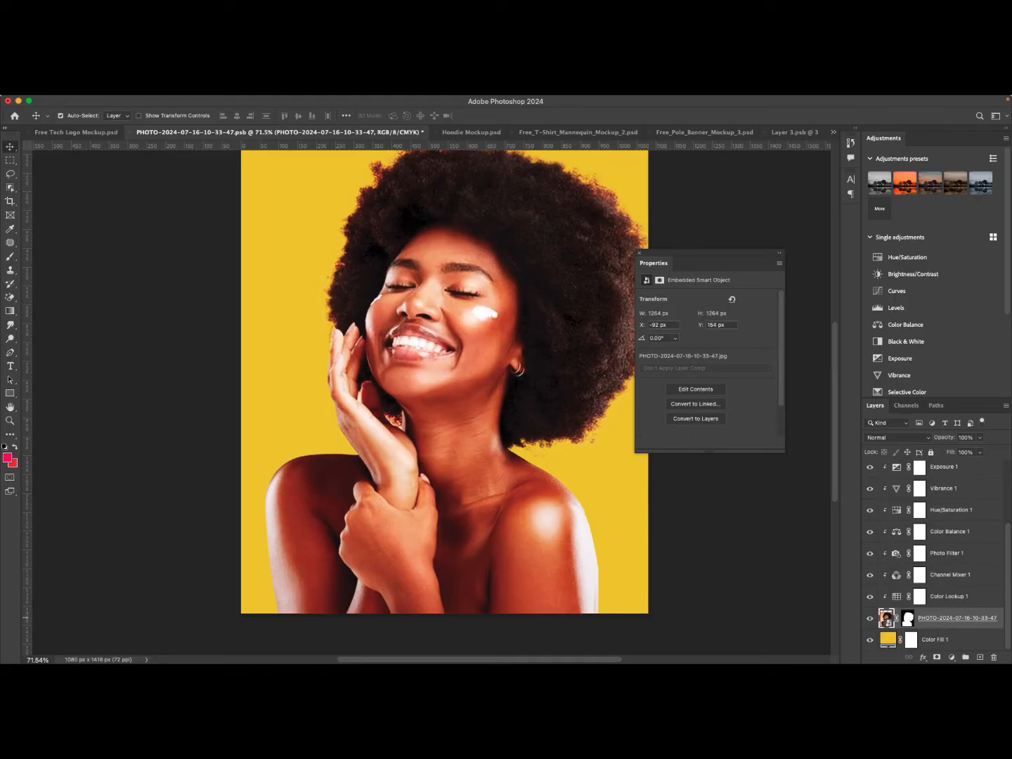
{"action": "mouse_move", "coordinate": [178, 97]}
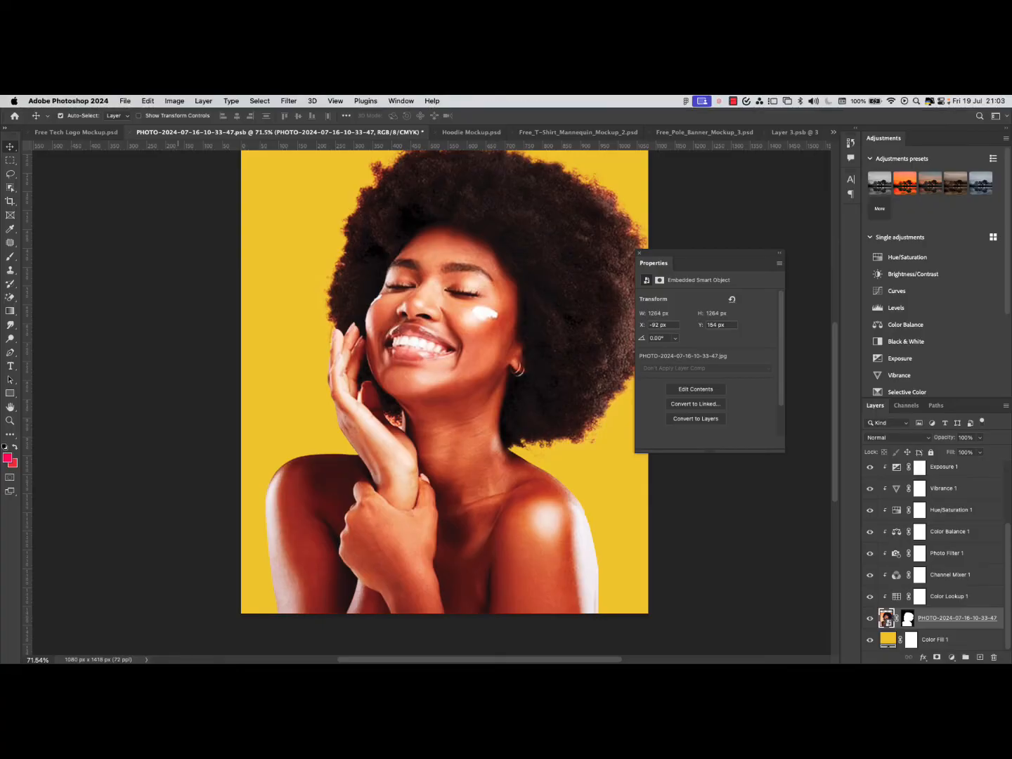
{"action": "left_click", "coordinate": [288, 100]}
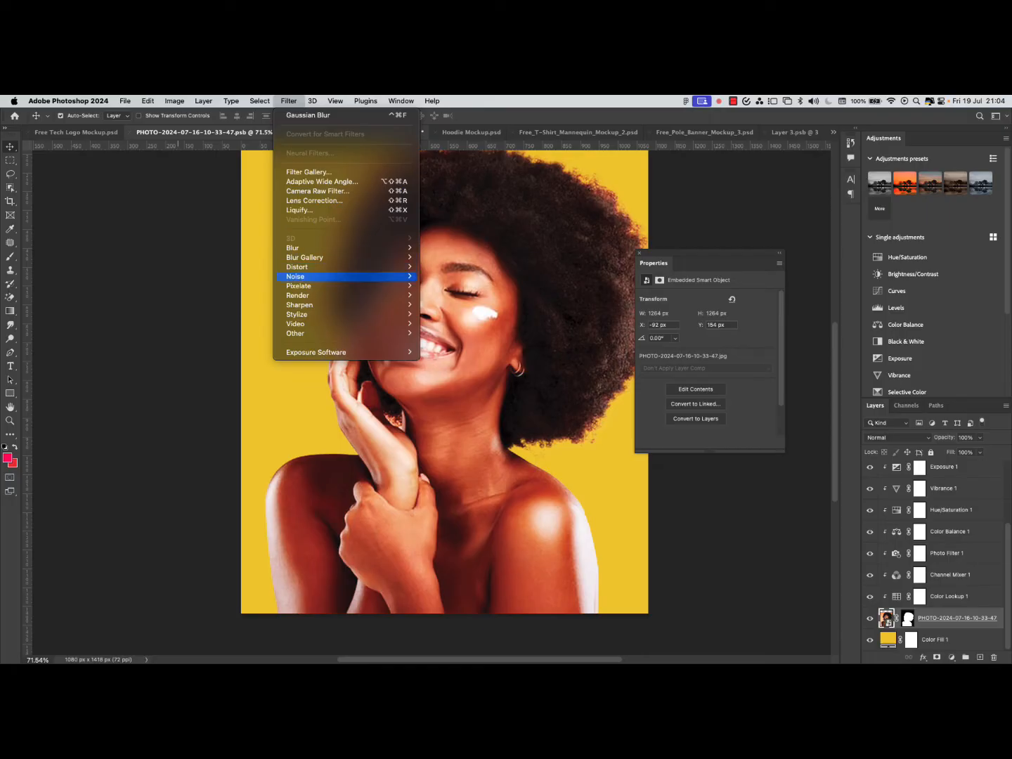
{"action": "mouse_move", "coordinate": [331, 285]}
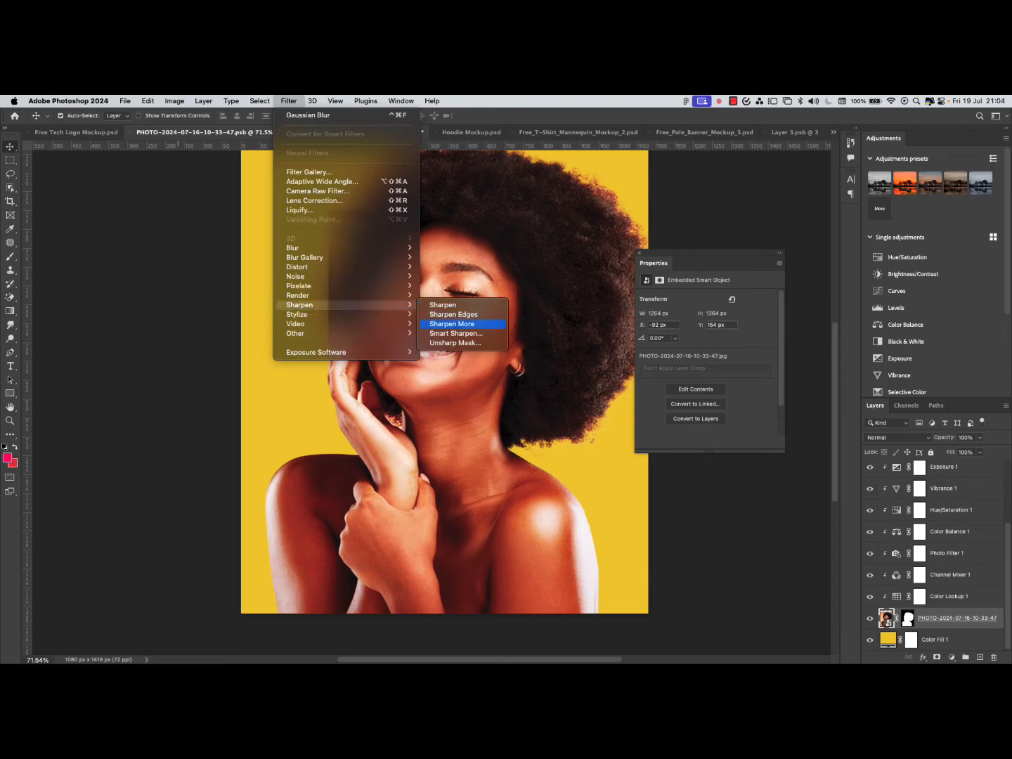
{"action": "left_click", "coordinate": [455, 324]}
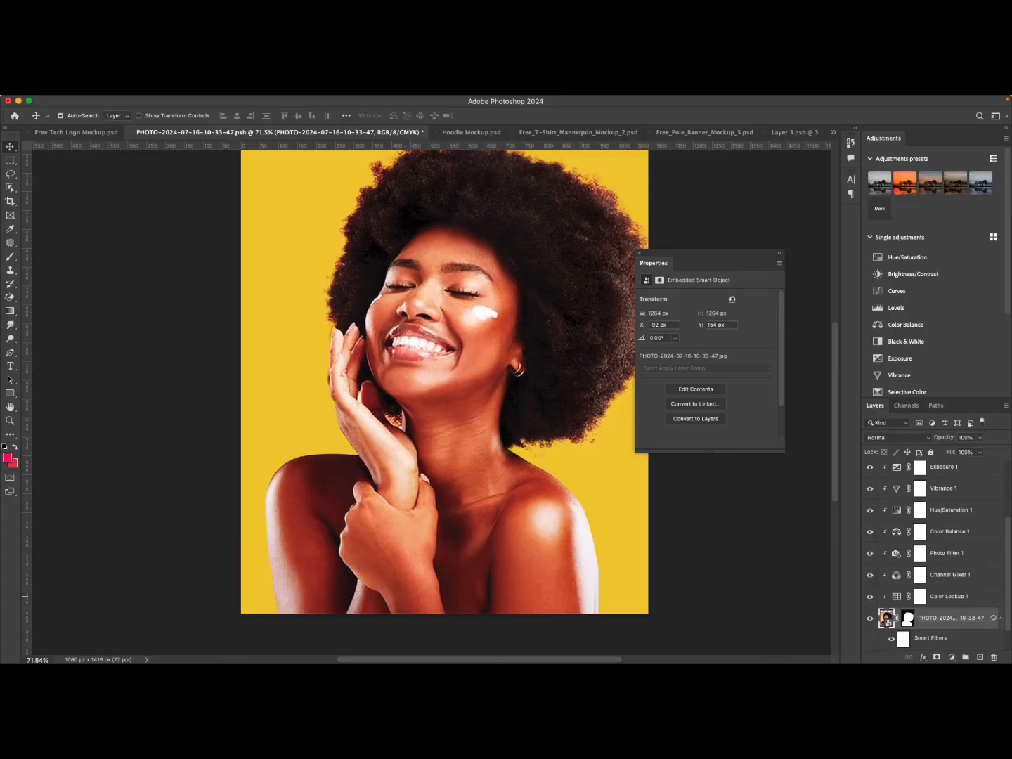
{"action": "scroll", "coordinate": [933, 555], "scroll_direction": "down", "scroll_amount": 2}
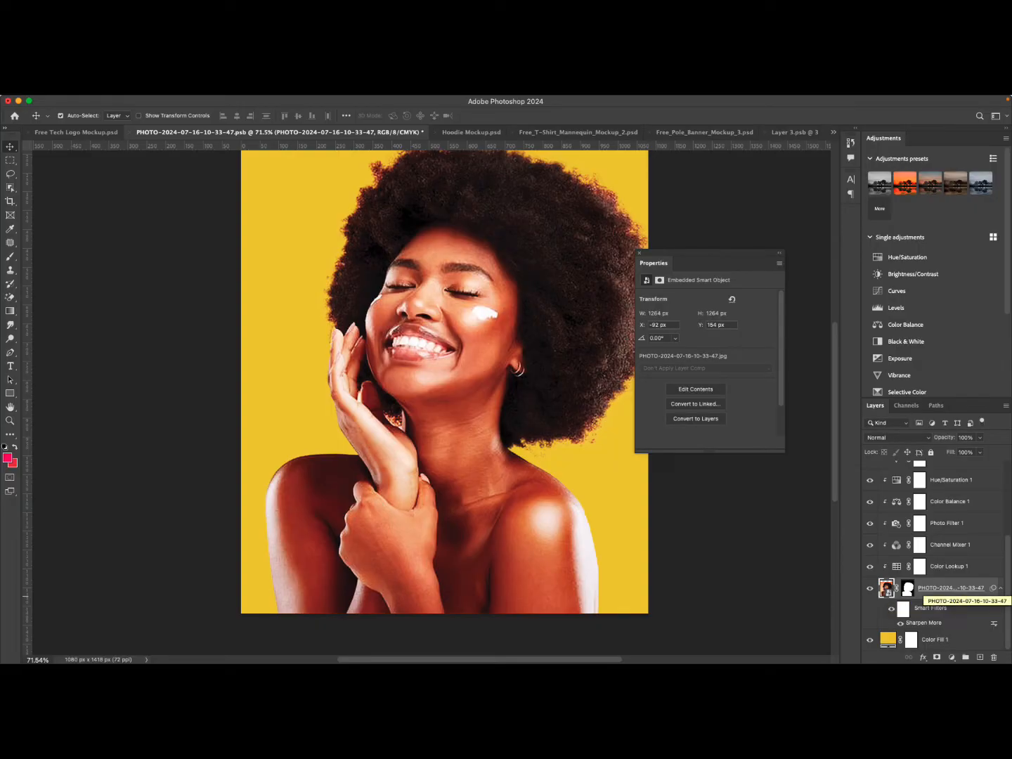
Toggle the Sharpen More smart filter on and off, zooming in, to compare the portrait with and without sharpening.
{"action": "right_click", "coordinate": [942, 589]}
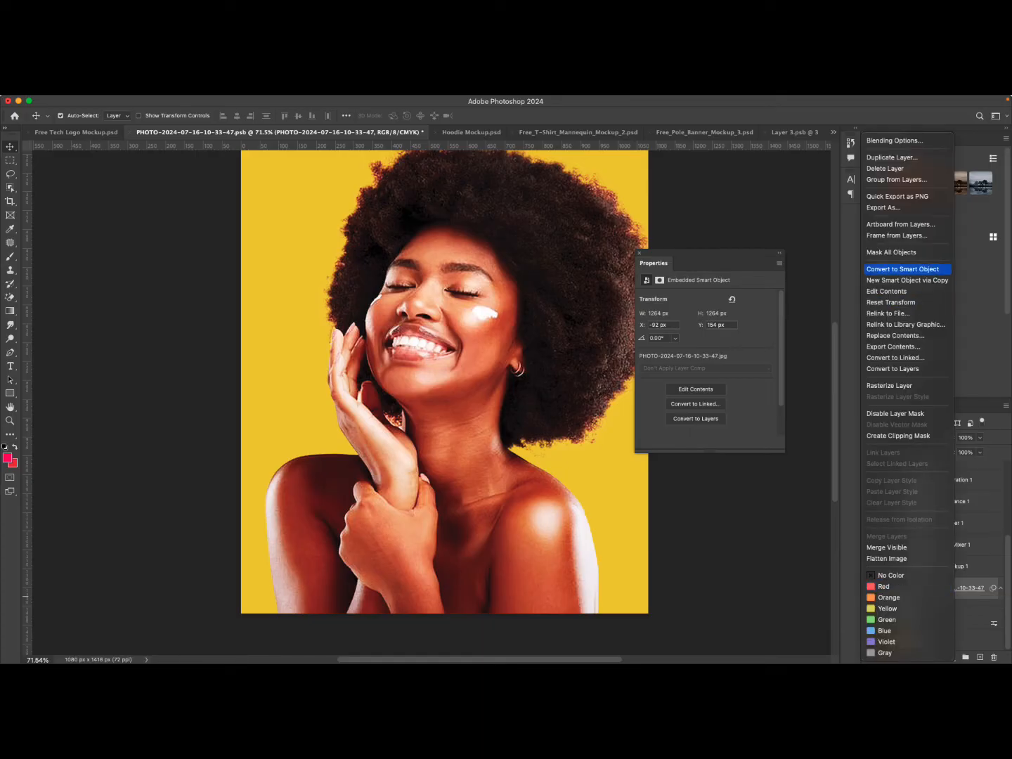
{"action": "key", "text": "Escape"}
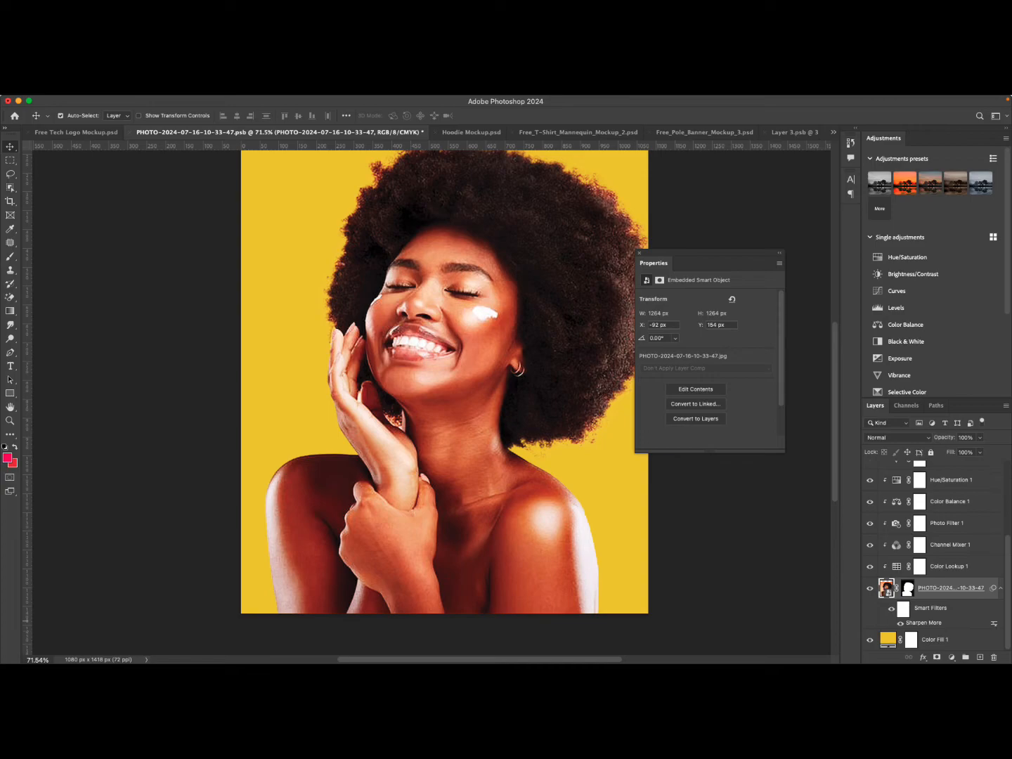
{"action": "left_click", "coordinate": [901, 623]}
{"action": "left_click", "coordinate": [901, 623]}
{"action": "left_click", "coordinate": [901, 623]}
{"action": "left_click", "coordinate": [901, 623]}
{"action": "key", "text": "z"}
{"action": "left_click_drag", "start_coordinate": [511, 410], "coordinate": [473, 424]}
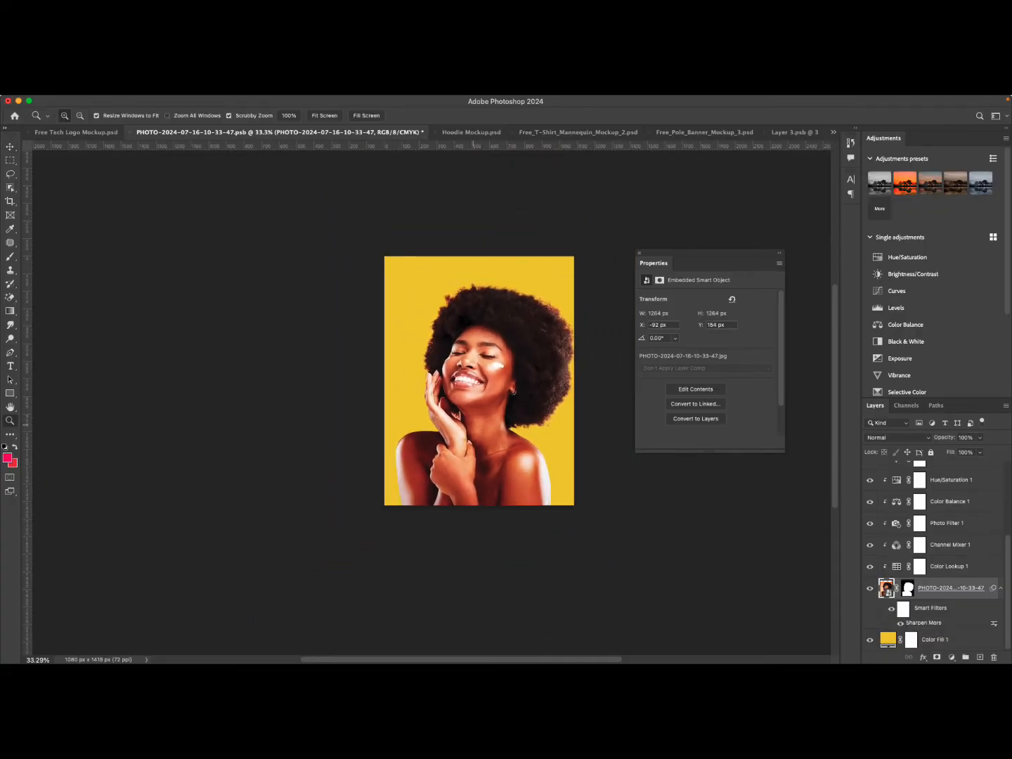
{"action": "left_click", "coordinate": [901, 622]}
{"action": "left_click", "coordinate": [901, 623]}
{"action": "left_click_drag", "start_coordinate": [550, 312], "coordinate": [744, 199]}
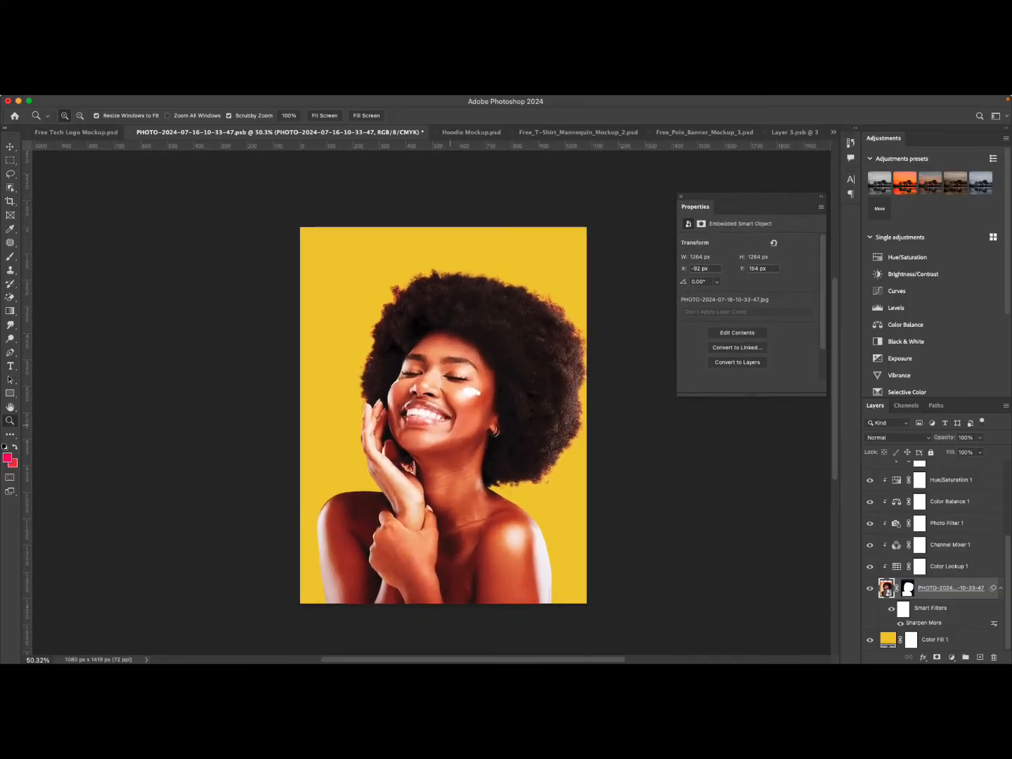
{"action": "mouse_move", "coordinate": [458, 424]}
{"action": "left_mouse_down"}
{"action": "mouse_move", "coordinate": [540, 423]}
{"action": "mouse_move", "coordinate": [472, 424]}
{"action": "left_mouse_up"}
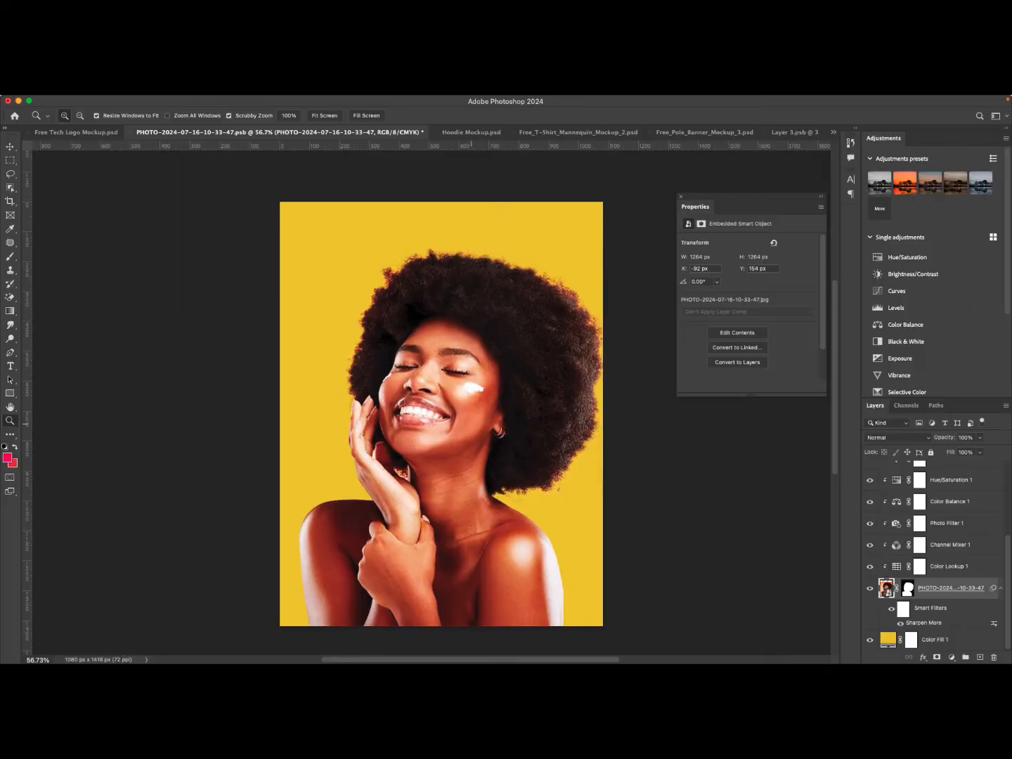
{"action": "scroll", "coordinate": [441, 403], "scroll_direction": "down", "scroll_amount": 1}
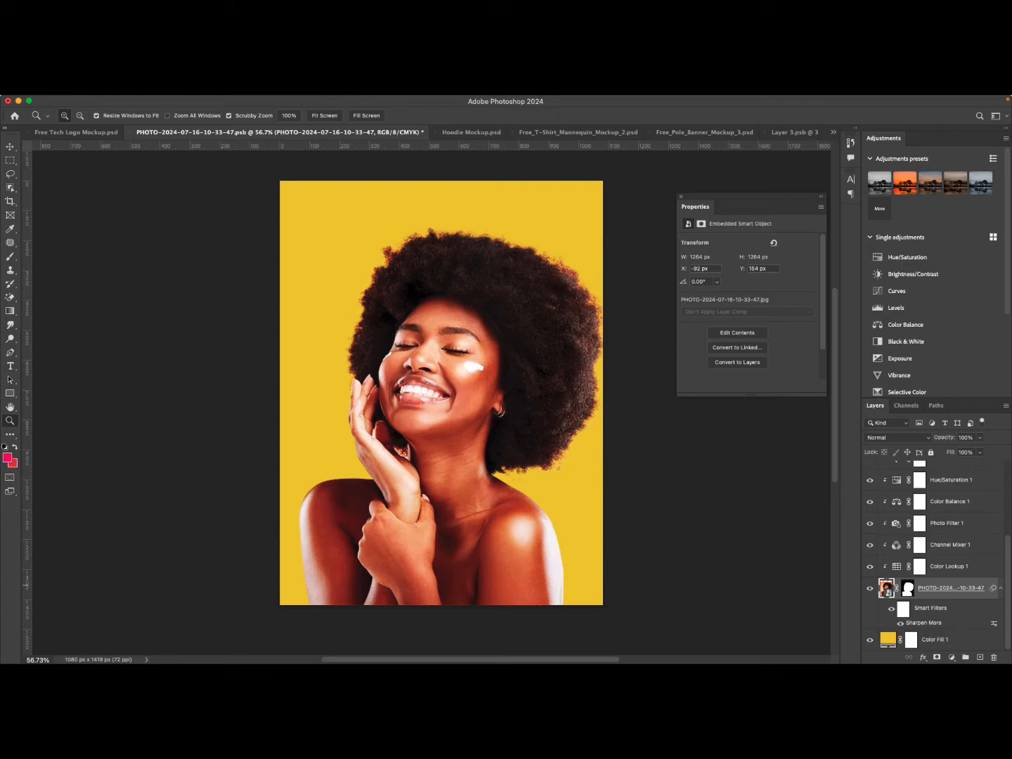
Duplicate the portrait photo layer and move the copy to the top of the layer stack.
{"action": "key", "text": "super+j"}
{"action": "scroll", "coordinate": [935, 589], "scroll_direction": "down", "scroll_amount": 1}
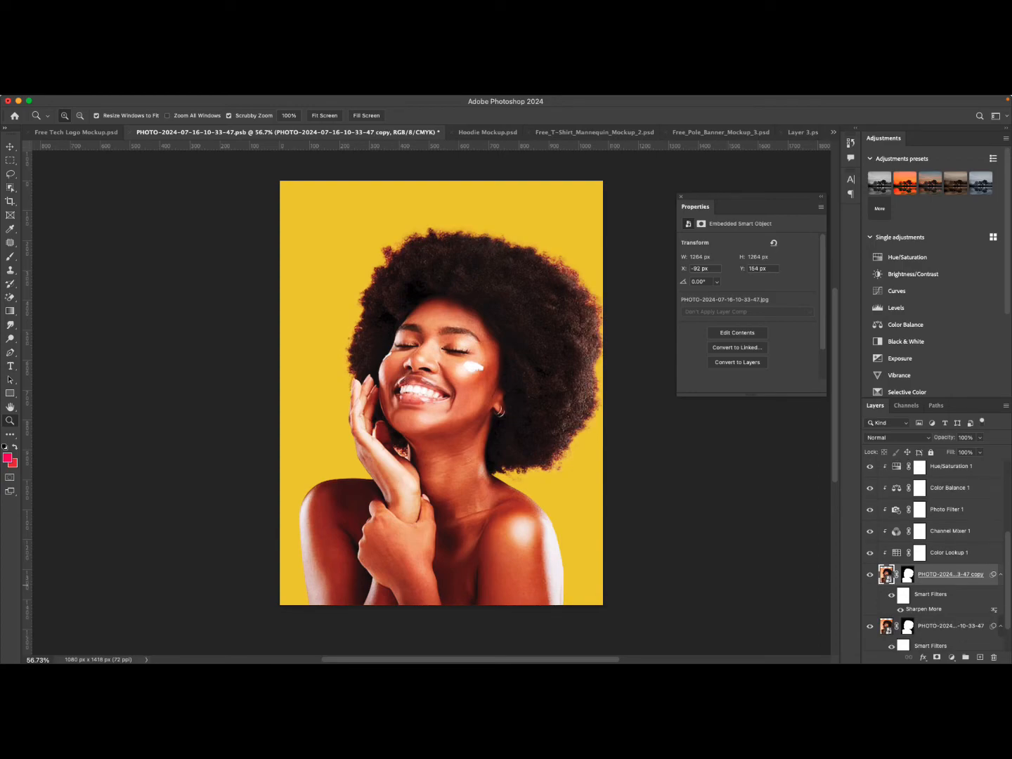
{"action": "left_click_drag", "start_coordinate": [946, 623], "coordinate": [946, 463]}
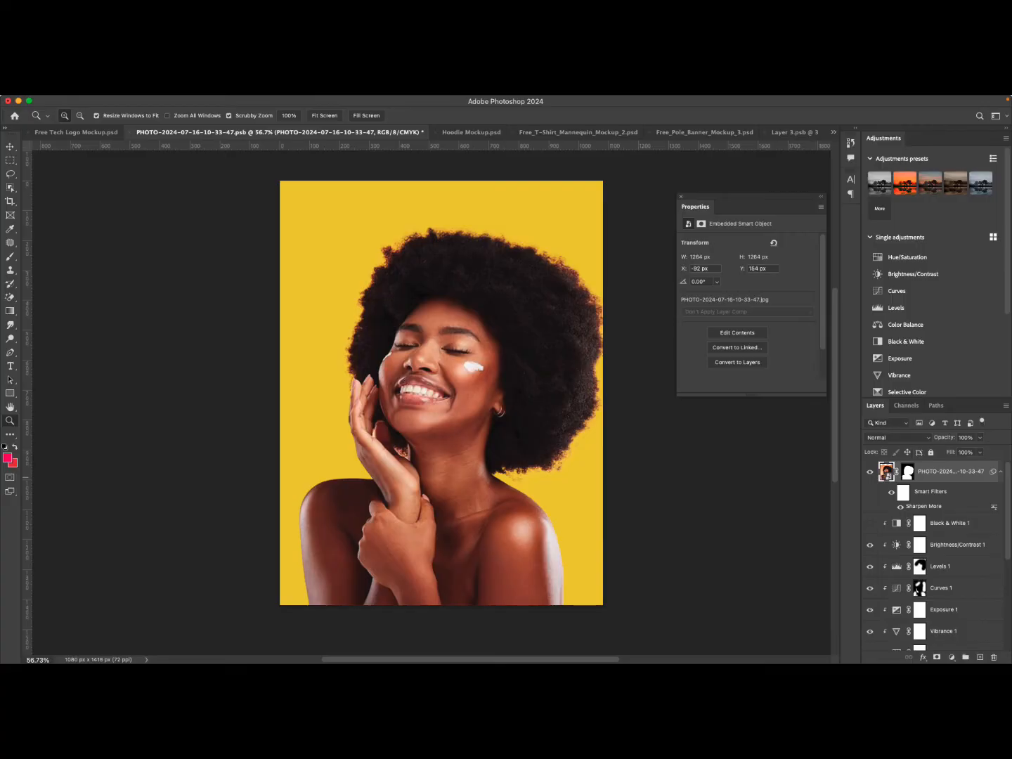
Set the top portrait copy's blend mode to Linear Light and apply a High Pass smart filter with a 1.4 pixel radius.
{"action": "left_click", "coordinate": [897, 437]}
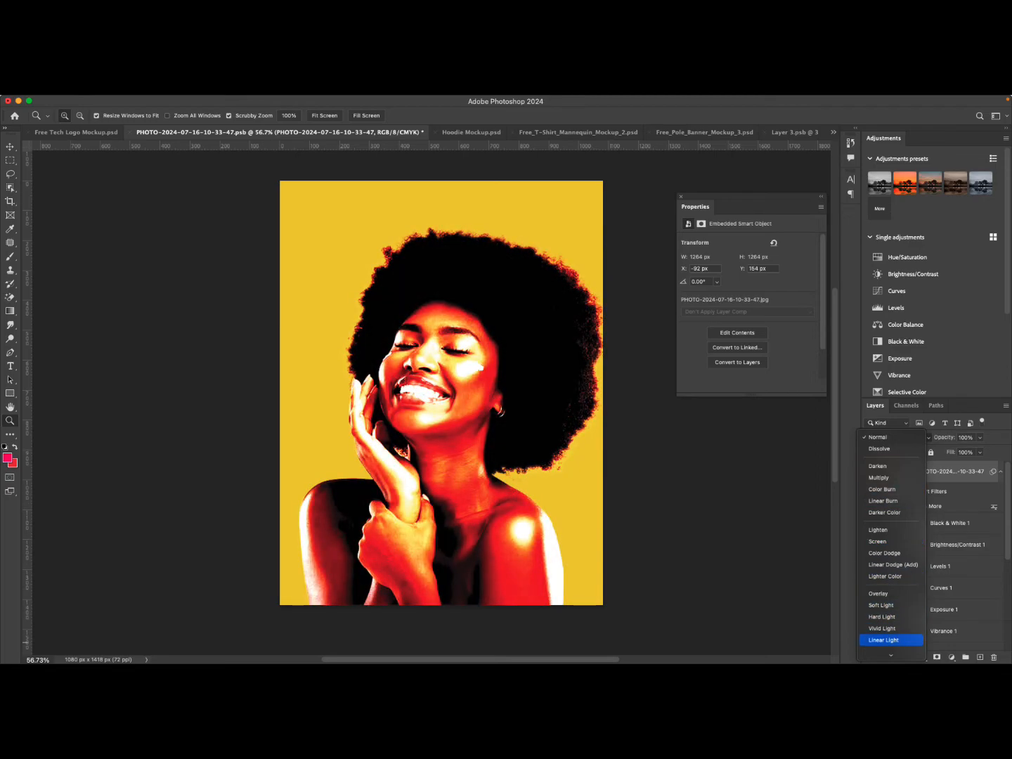
{"action": "left_click", "coordinate": [884, 641]}
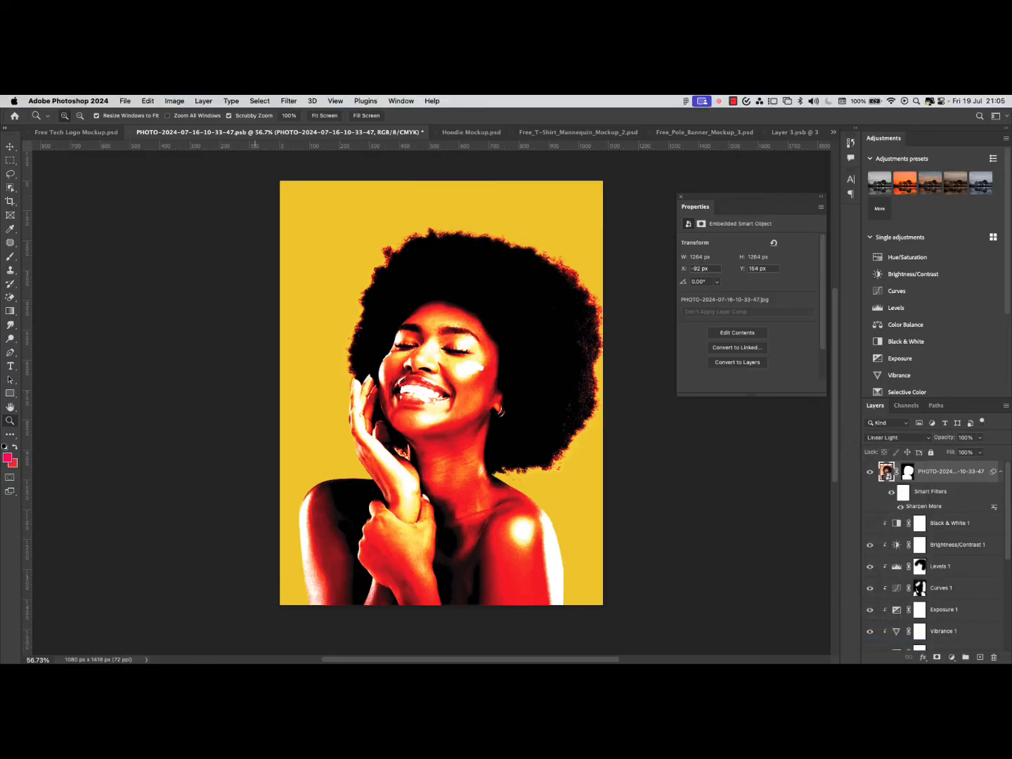
{"action": "left_click", "coordinate": [287, 101]}
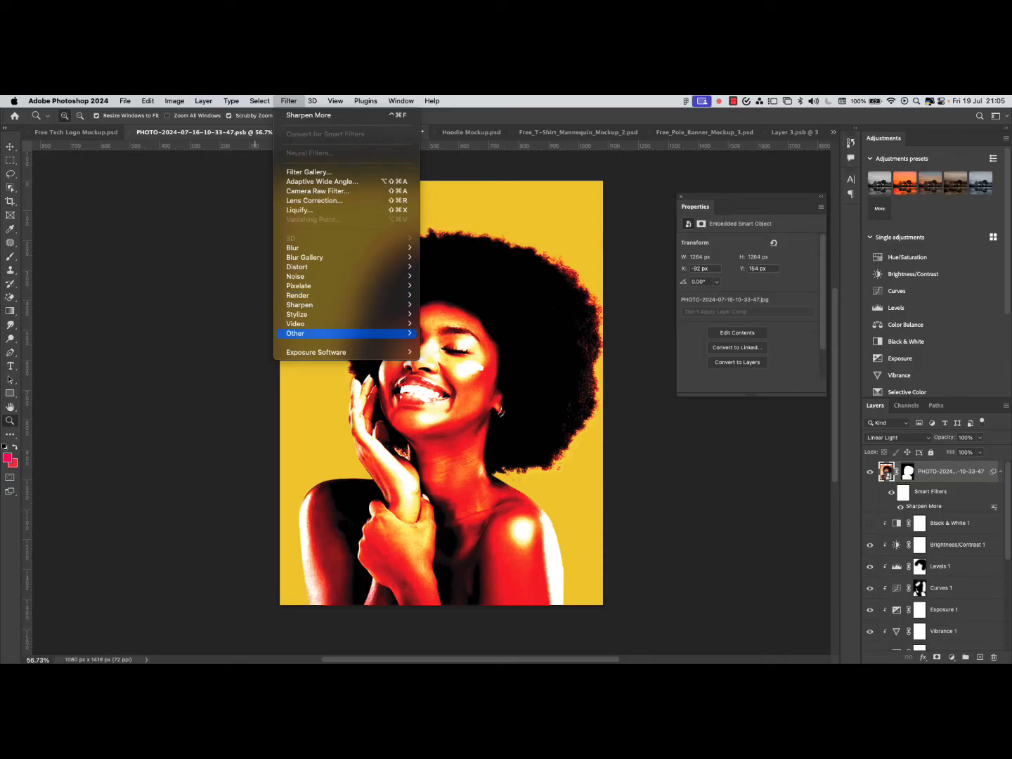
{"action": "mouse_move", "coordinate": [351, 333]}
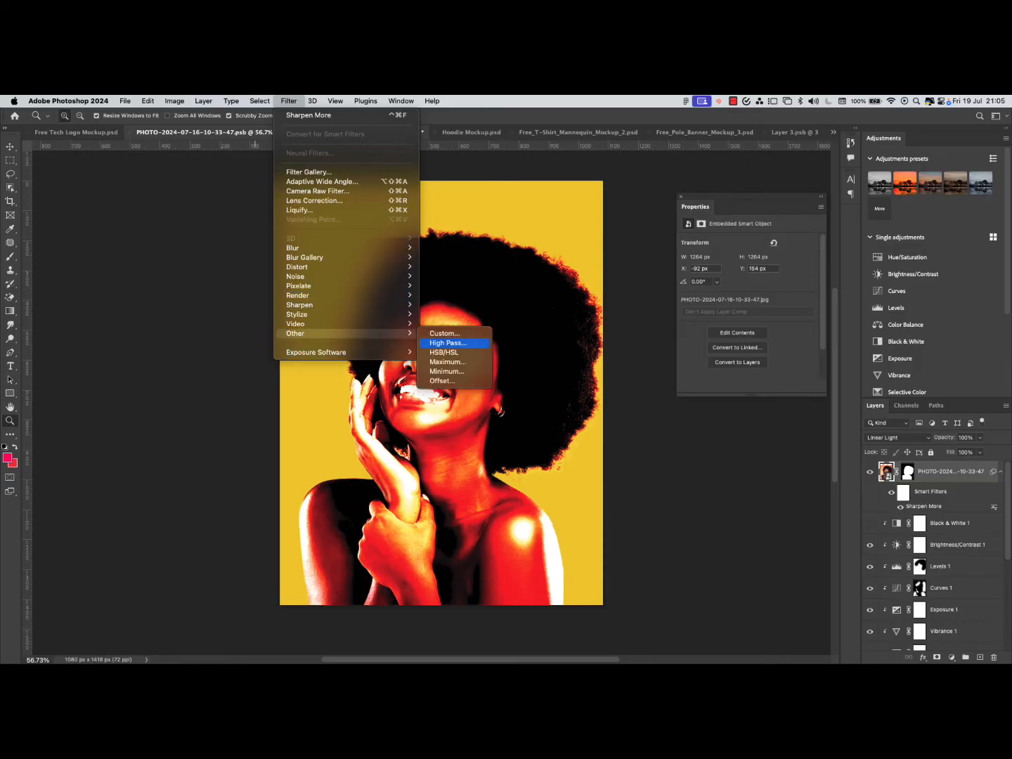
{"action": "left_click", "coordinate": [448, 343]}
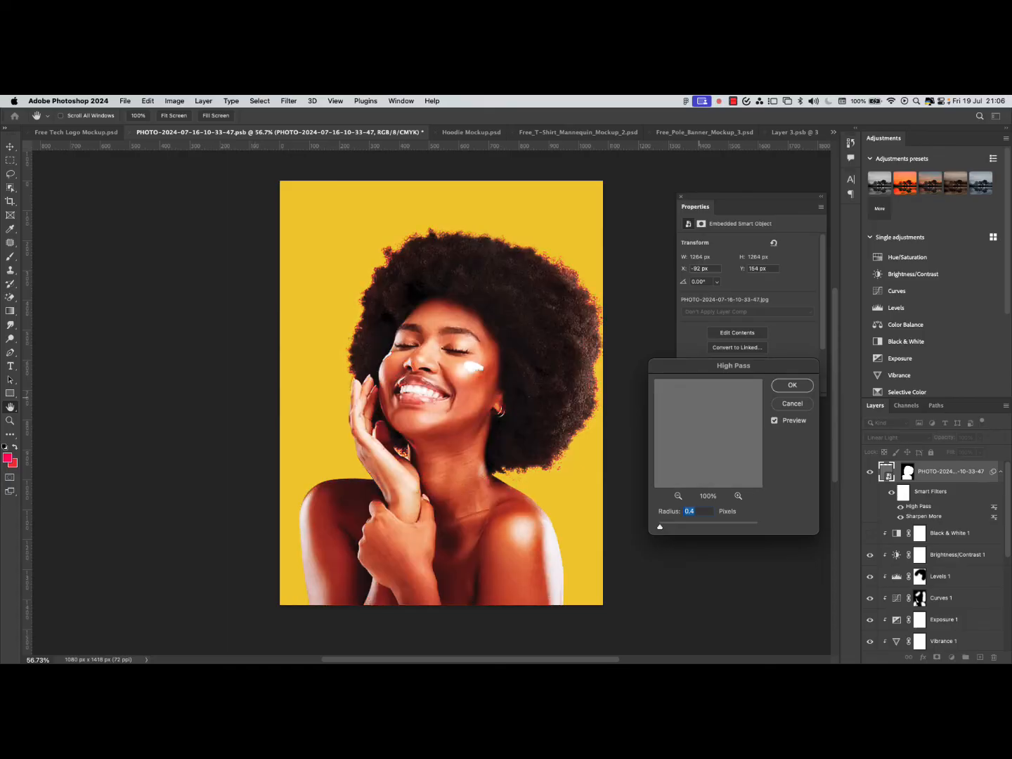
{"action": "left_click", "coordinate": [677, 497]}
{"action": "left_click", "coordinate": [677, 496]}
{"action": "left_click_drag", "start_coordinate": [708, 442], "coordinate": [692, 457]}
{"action": "left_click", "coordinate": [678, 495]}
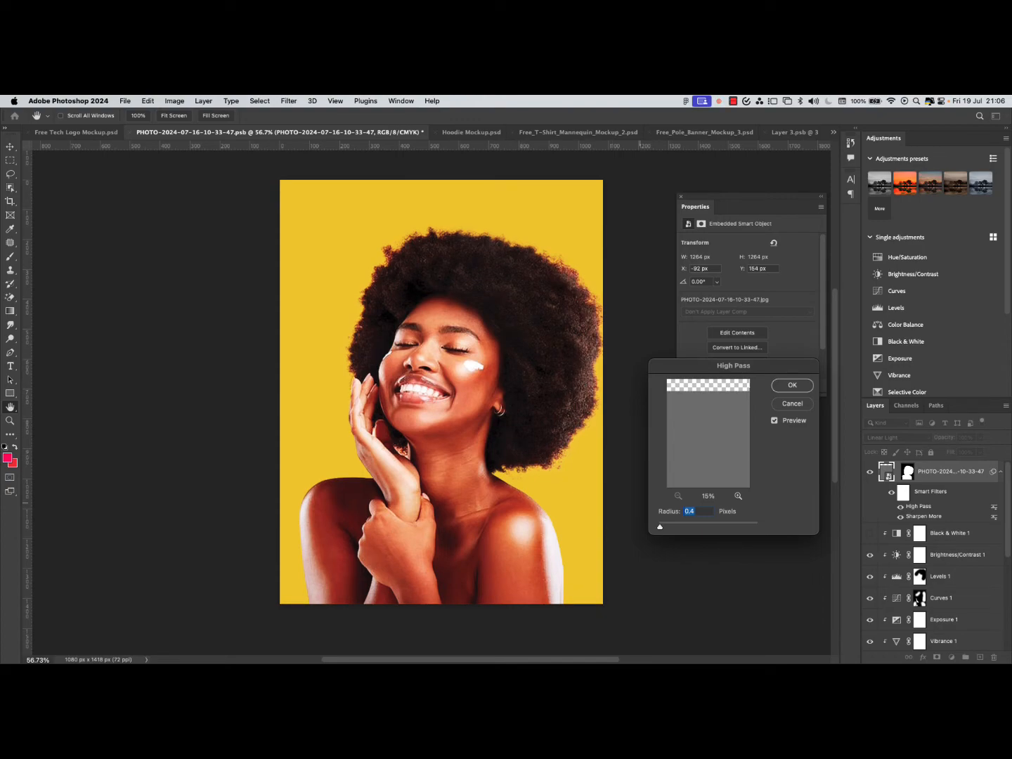
{"action": "left_click_drag", "start_coordinate": [660, 527], "coordinate": [666, 527]}
{"action": "left_click", "coordinate": [737, 496]}
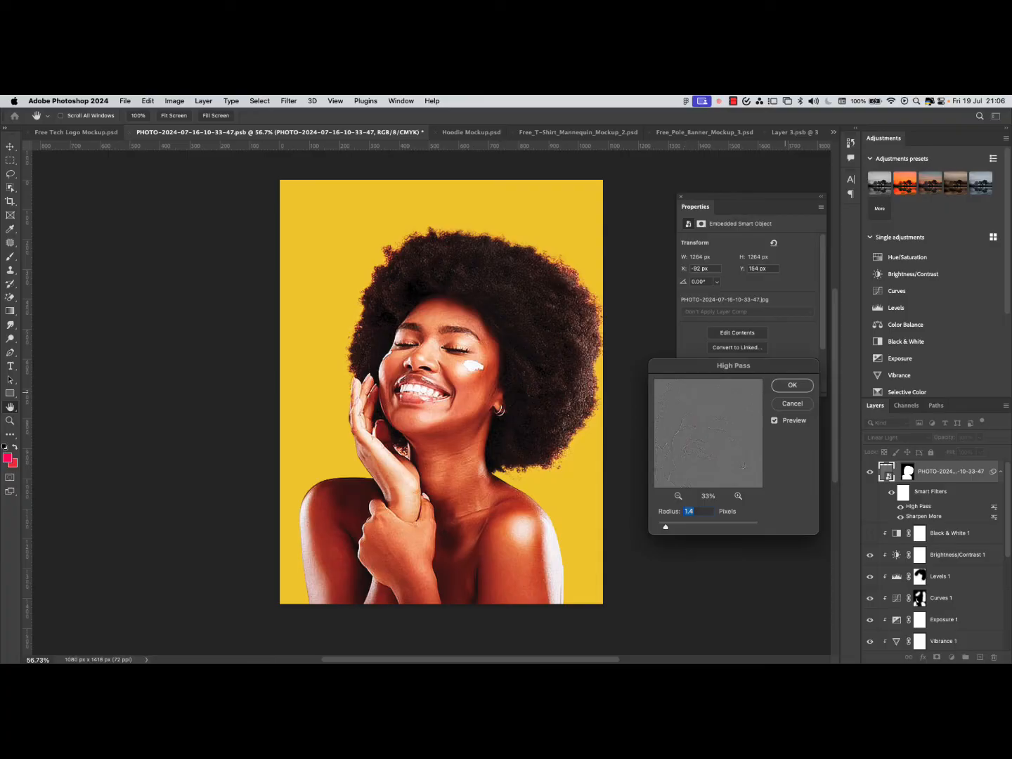
{"action": "left_click", "coordinate": [792, 385]}
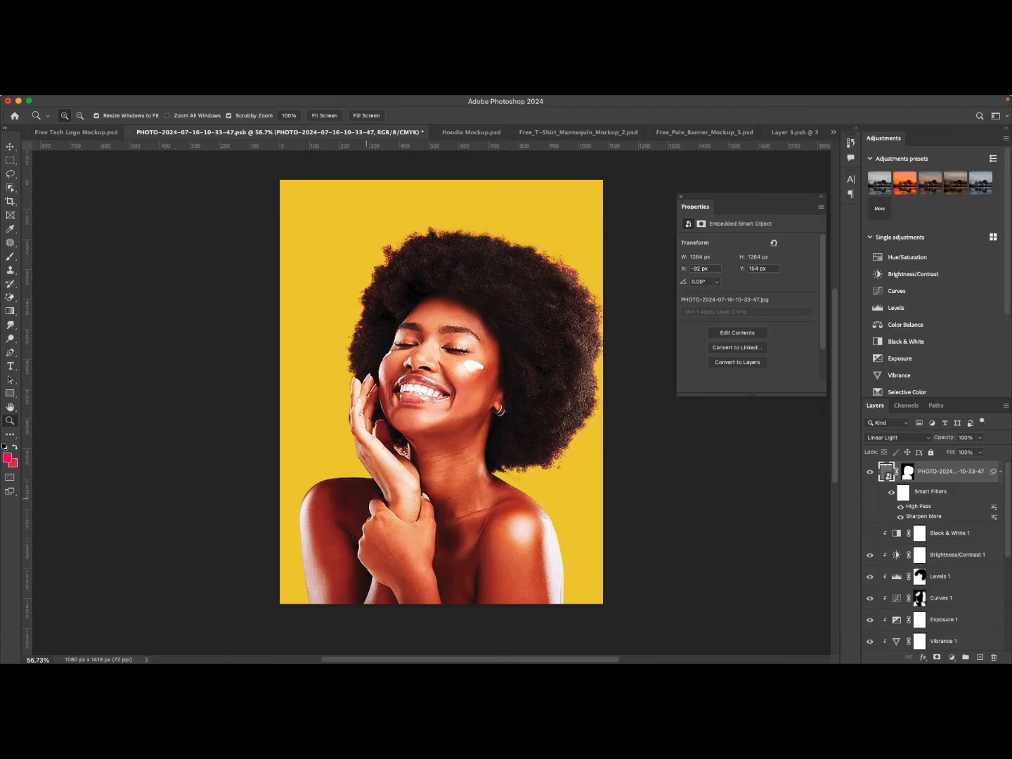
Zoom and pan around the canvas to inspect the high-pass sharpened portrait.
{"action": "mouse_move", "coordinate": [494, 459]}
{"action": "left_mouse_down"}
{"action": "mouse_move", "coordinate": [457, 467]}
{"action": "mouse_move", "coordinate": [689, 470]}
{"action": "left_mouse_up"}
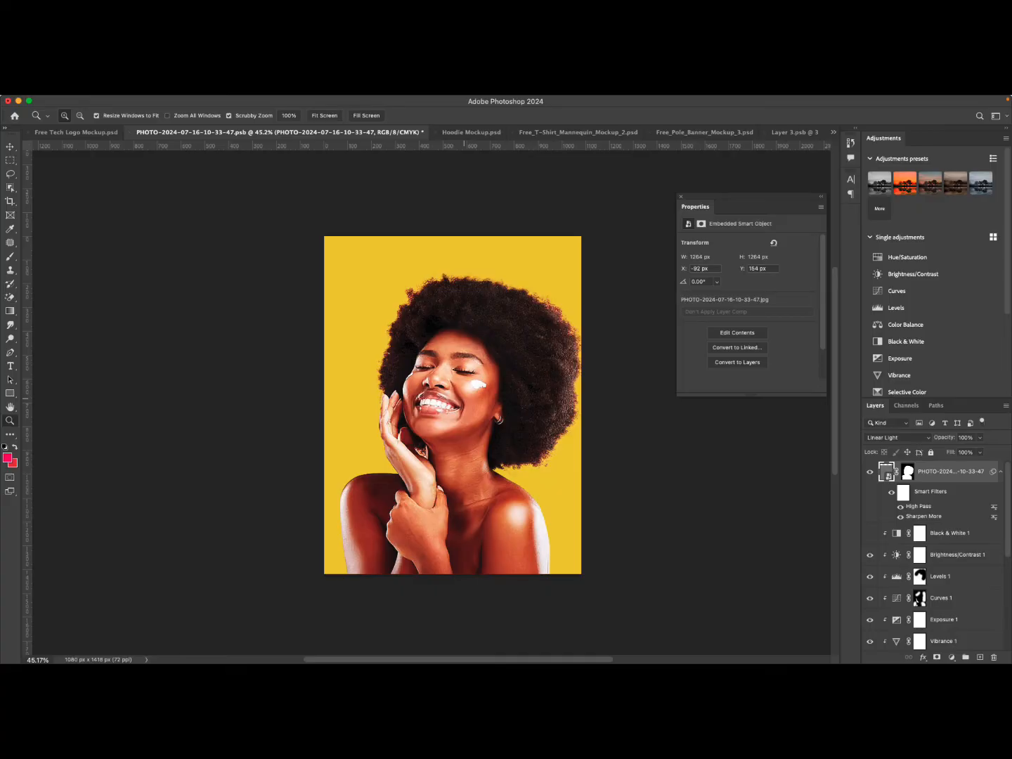
{"action": "mouse_move", "coordinate": [518, 365]}
{"action": "left_mouse_down"}
{"action": "mouse_move", "coordinate": [447, 367]}
{"action": "mouse_move", "coordinate": [529, 373]}
{"action": "mouse_move", "coordinate": [455, 369]}
{"action": "mouse_move", "coordinate": [503, 371]}
{"action": "left_mouse_up"}
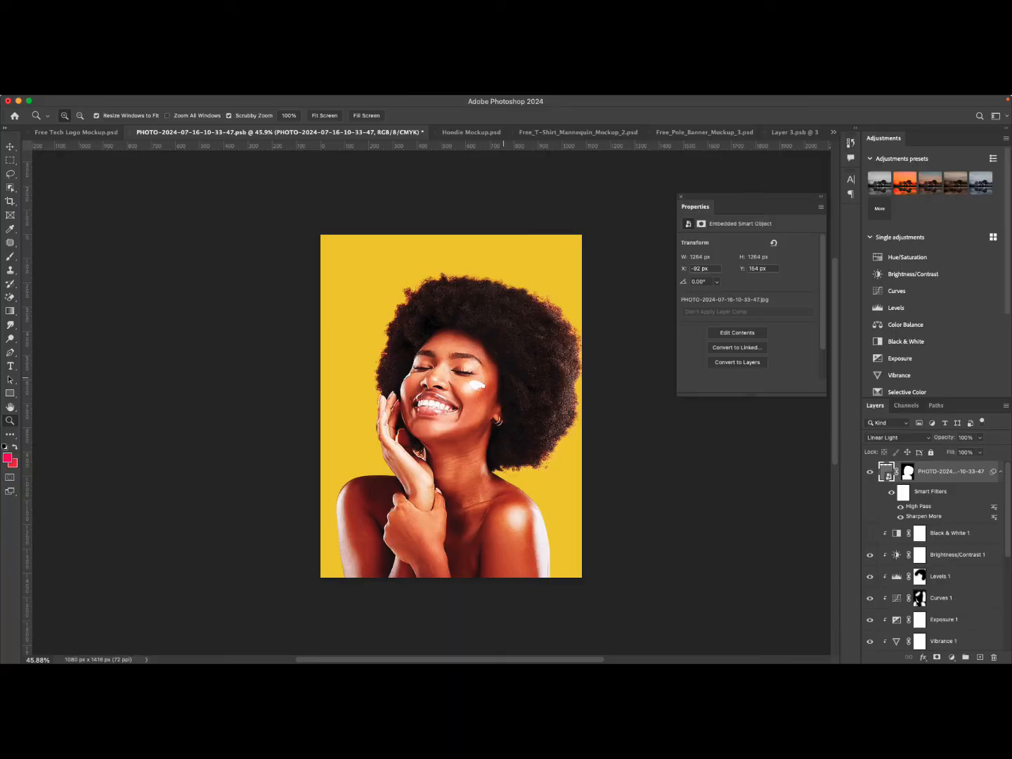
{"action": "left_click_drag", "start_coordinate": [437, 385], "coordinate": [503, 414]}
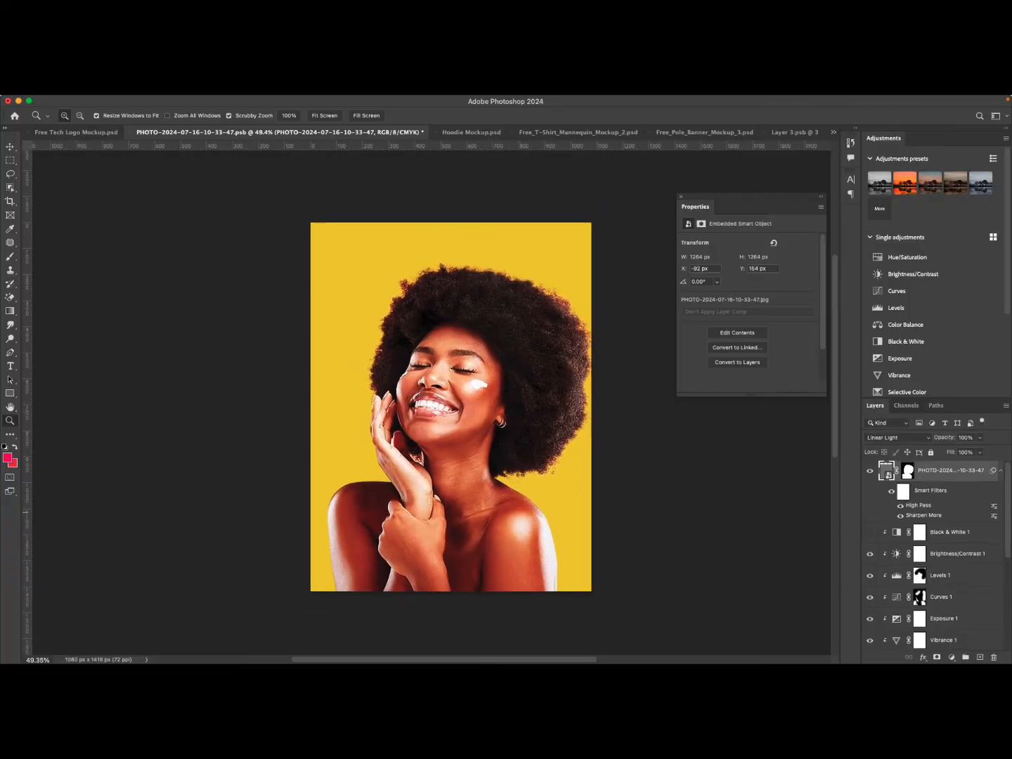
{"action": "scroll", "coordinate": [939, 512], "scroll_direction": "down", "scroll_amount": 6}
{"action": "scroll", "coordinate": [938, 512], "scroll_direction": "up", "scroll_amount": 6}
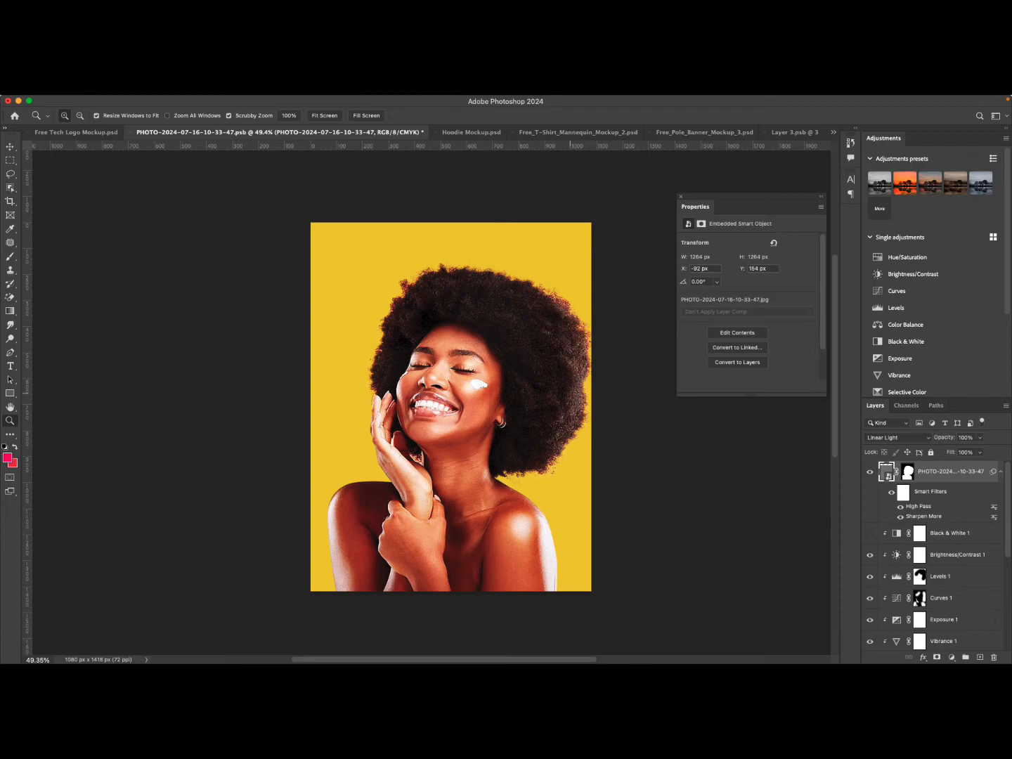
{"action": "mouse_move", "coordinate": [570, 393]}
{"action": "left_mouse_down"}
{"action": "mouse_move", "coordinate": [490, 395]}
{"action": "mouse_move", "coordinate": [636, 397]}
{"action": "mouse_move", "coordinate": [586, 400]}
{"action": "left_mouse_up"}
{"action": "key", "text": "v"}
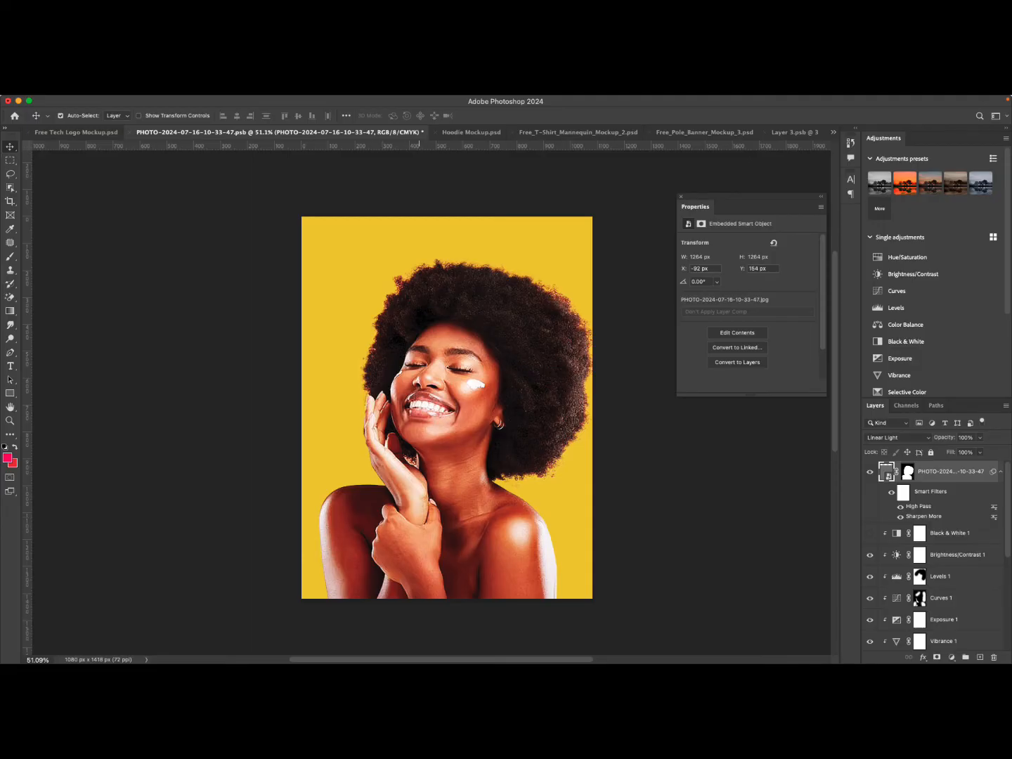
{"action": "scroll", "coordinate": [419, 364], "scroll_direction": "left", "scroll_amount": 3}
{"action": "scroll", "coordinate": [419, 363], "scroll_direction": "right", "scroll_amount": 6}
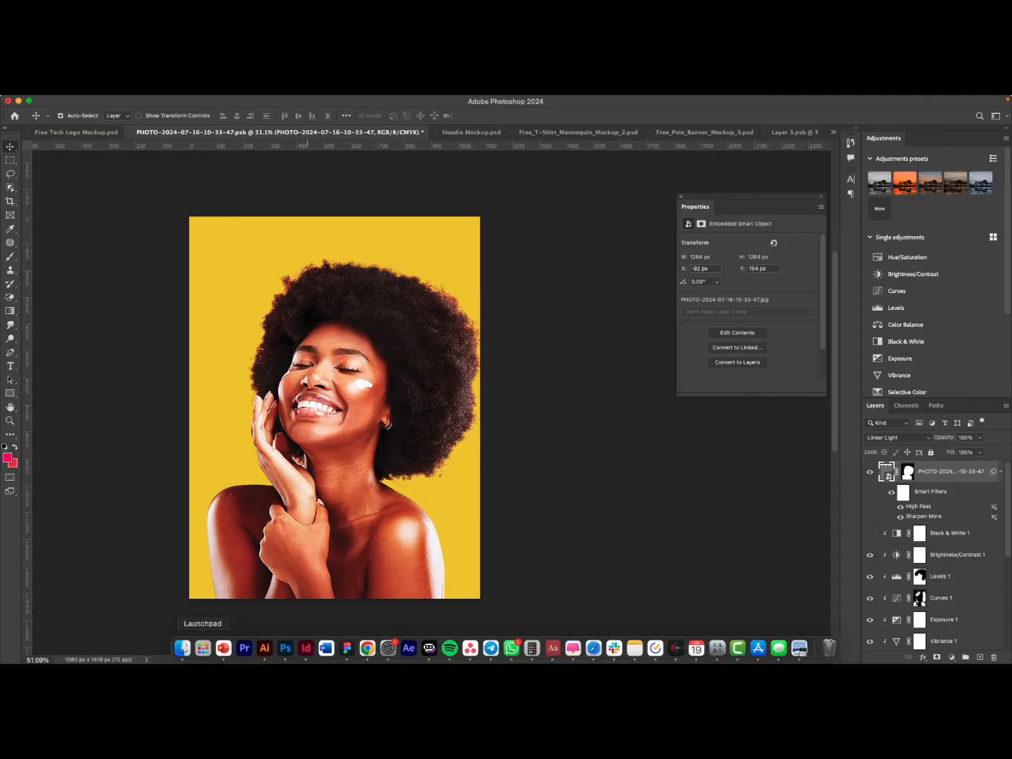
Switch to Finder and drag IMG_2732.jpg from Downloads into the flyer, scaling it to about 296% to cover the canvas.
{"action": "left_click", "coordinate": [187, 648]}
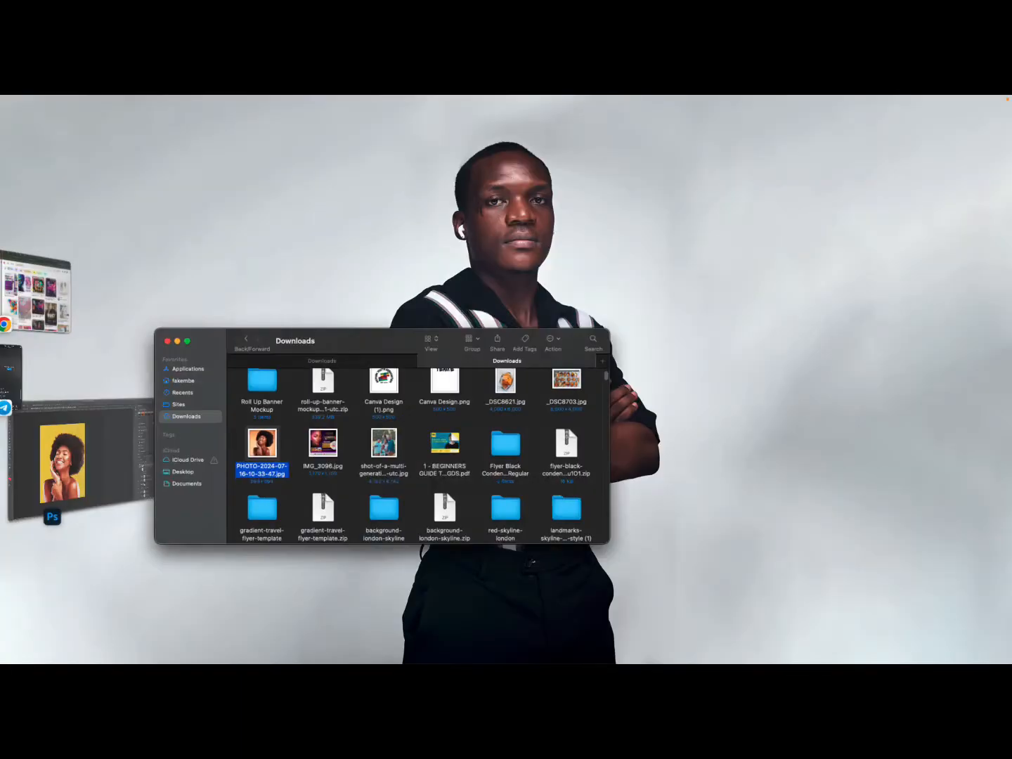
{"action": "scroll", "coordinate": [548, 478], "scroll_direction": "up", "scroll_amount": 5}
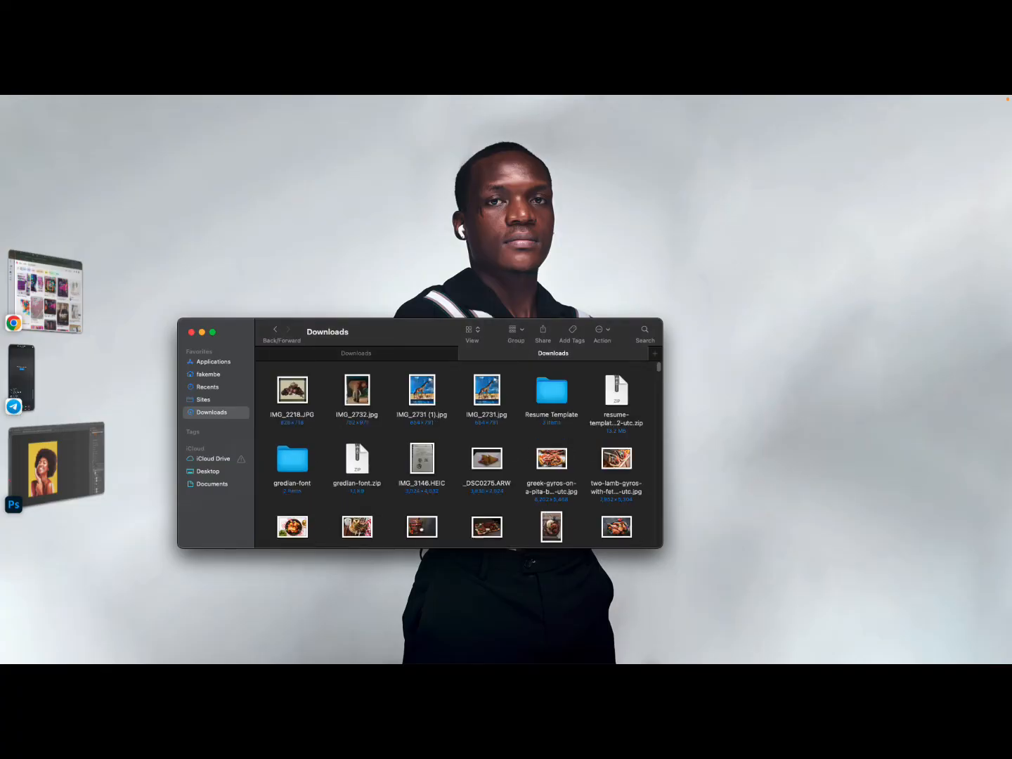
{"action": "left_click", "coordinate": [422, 389]}
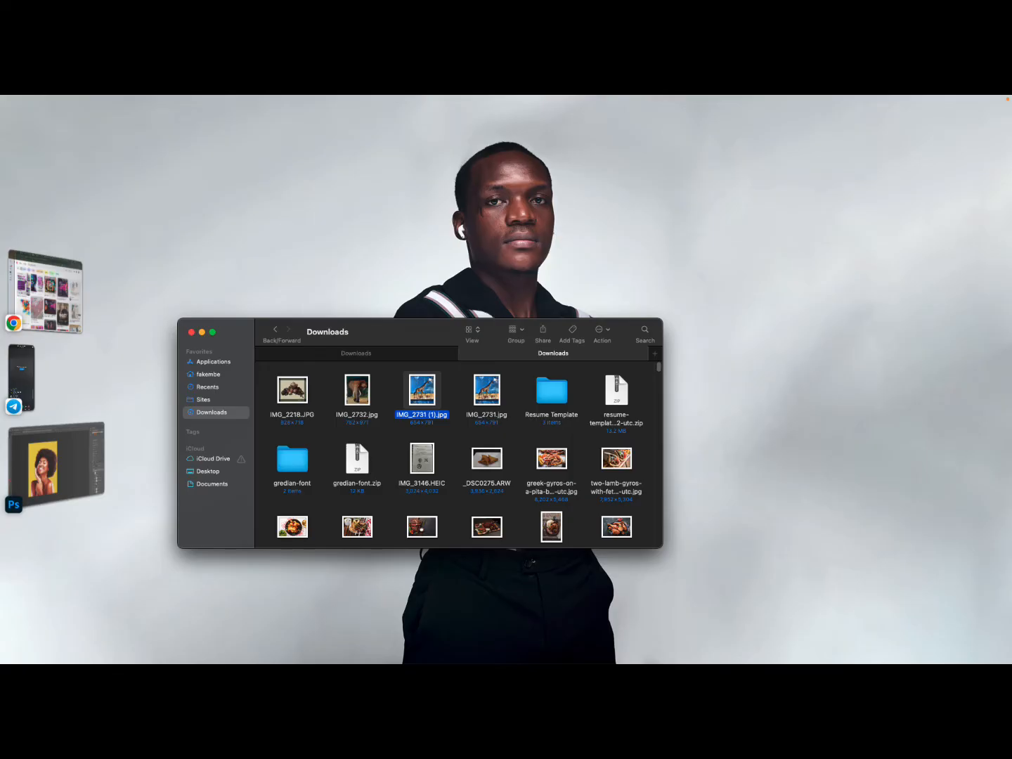
{"action": "mouse_move", "coordinate": [422, 390]}
{"action": "left_mouse_down"}
{"action": "mouse_move", "coordinate": [211, 433]}
{"action": "mouse_move", "coordinate": [407, 413]}
{"action": "mouse_move", "coordinate": [420, 390]}
{"action": "left_mouse_up"}
{"action": "left_click_drag", "start_coordinate": [357, 389], "coordinate": [413, 397]}
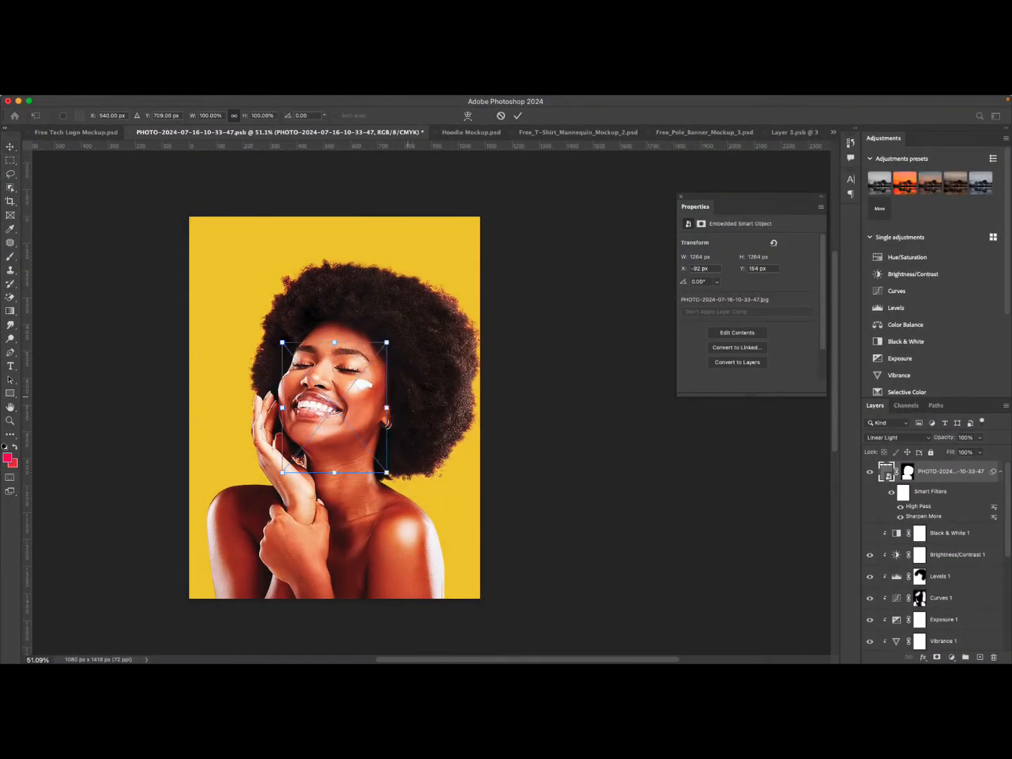
{"action": "left_click_drag", "start_coordinate": [334, 342], "coordinate": [340, 216]}
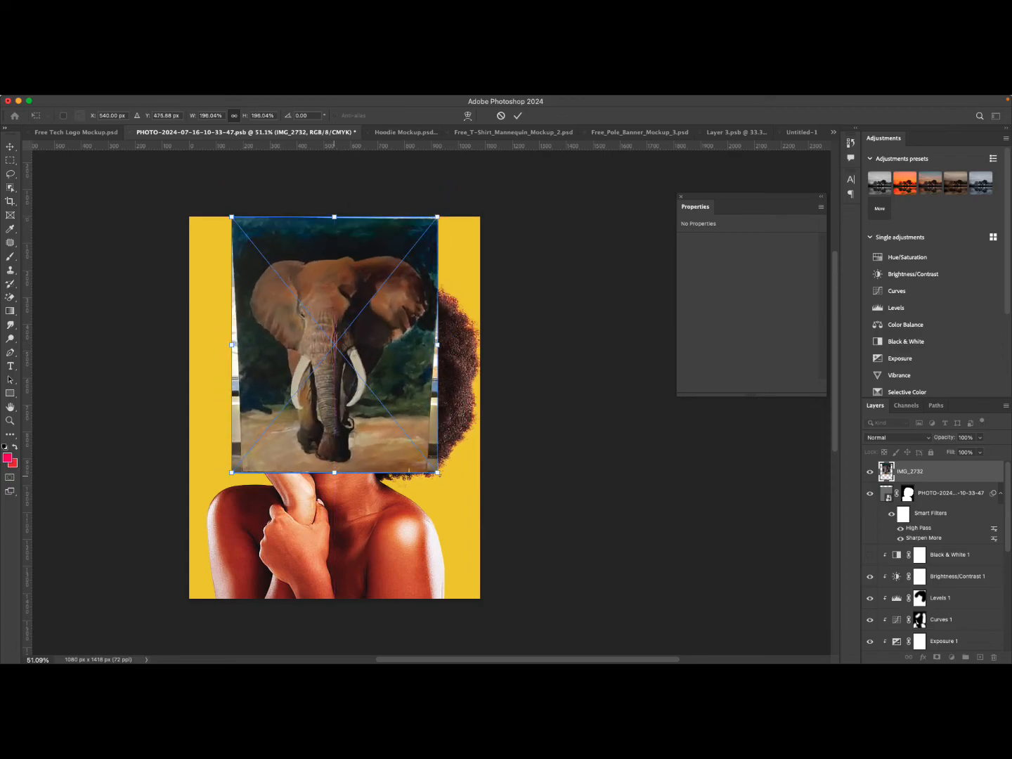
{"action": "left_click_drag", "start_coordinate": [335, 472], "coordinate": [334, 604]}
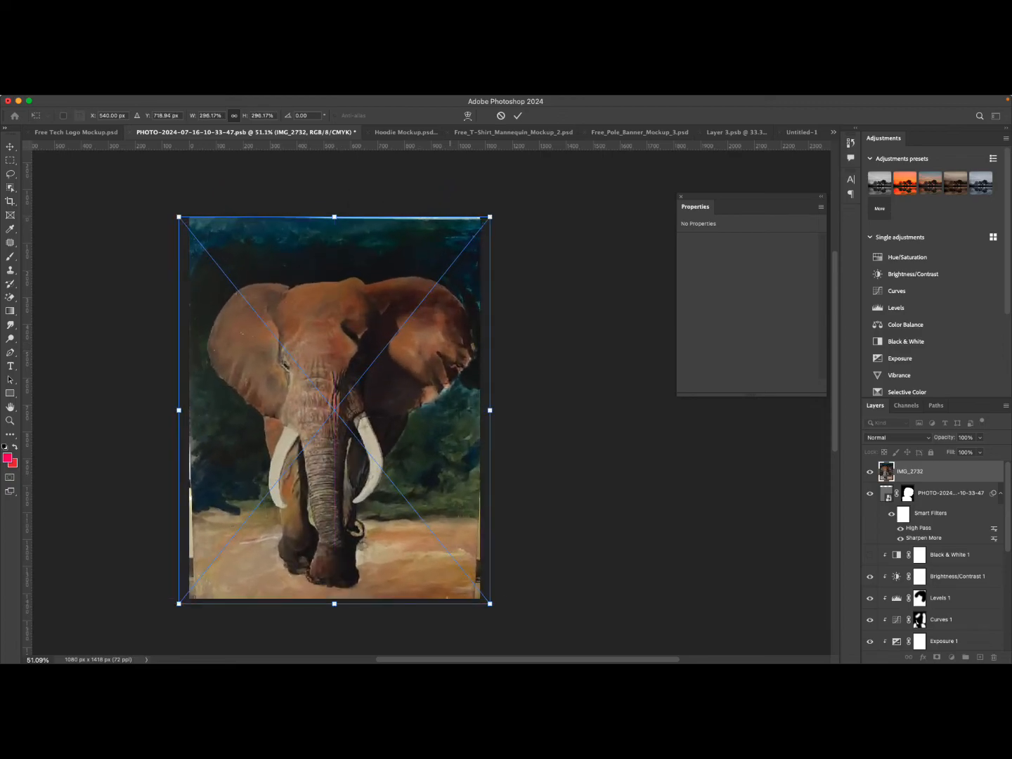
{"action": "left_click", "coordinate": [518, 115]}
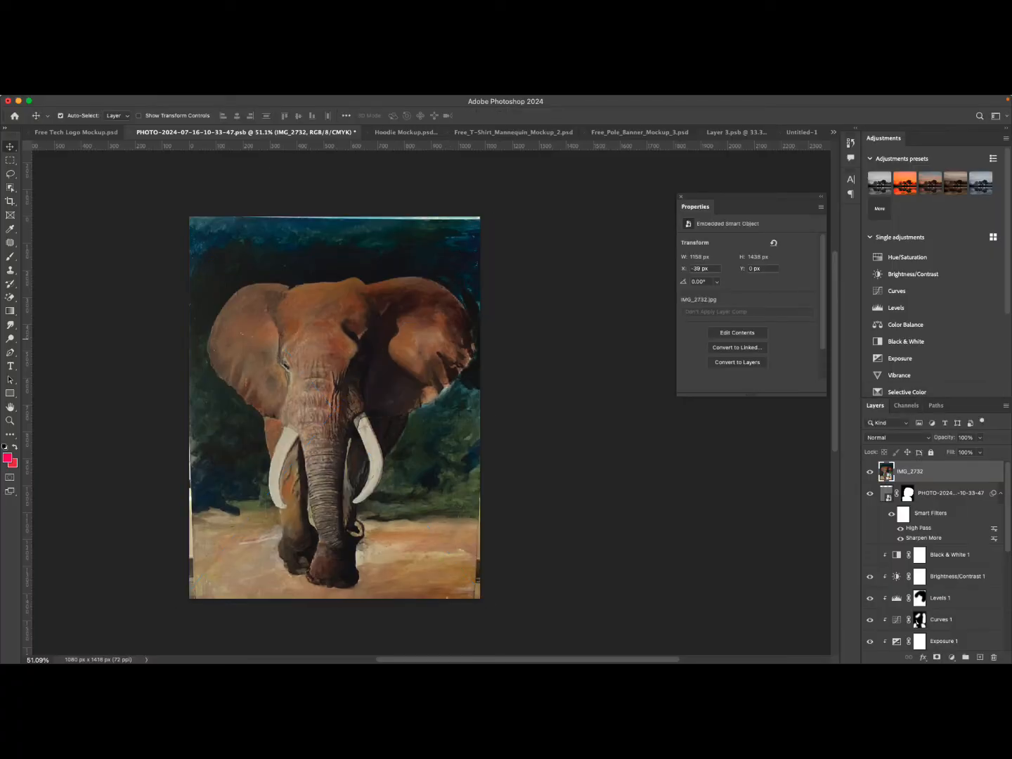
Move the elephant image layer just above Color Fill 1, enlarge it to about 323% and shift it upward.
{"action": "left_click", "coordinate": [1001, 494]}
{"action": "mouse_move", "coordinate": [929, 473]}
{"action": "left_mouse_down"}
{"action": "mouse_move", "coordinate": [927, 650]}
{"action": "mouse_move", "coordinate": [898, 662]}
{"action": "mouse_move", "coordinate": [897, 616]}
{"action": "mouse_move", "coordinate": [896, 635]}
{"action": "left_mouse_up"}
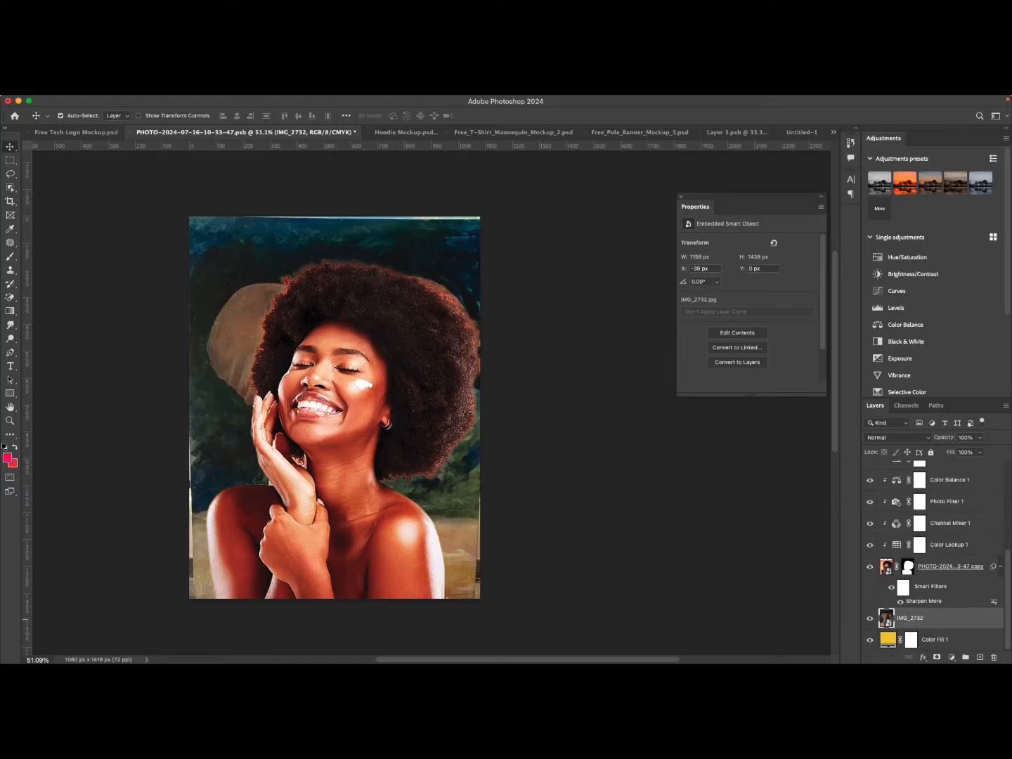
{"action": "key", "text": "super+t"}
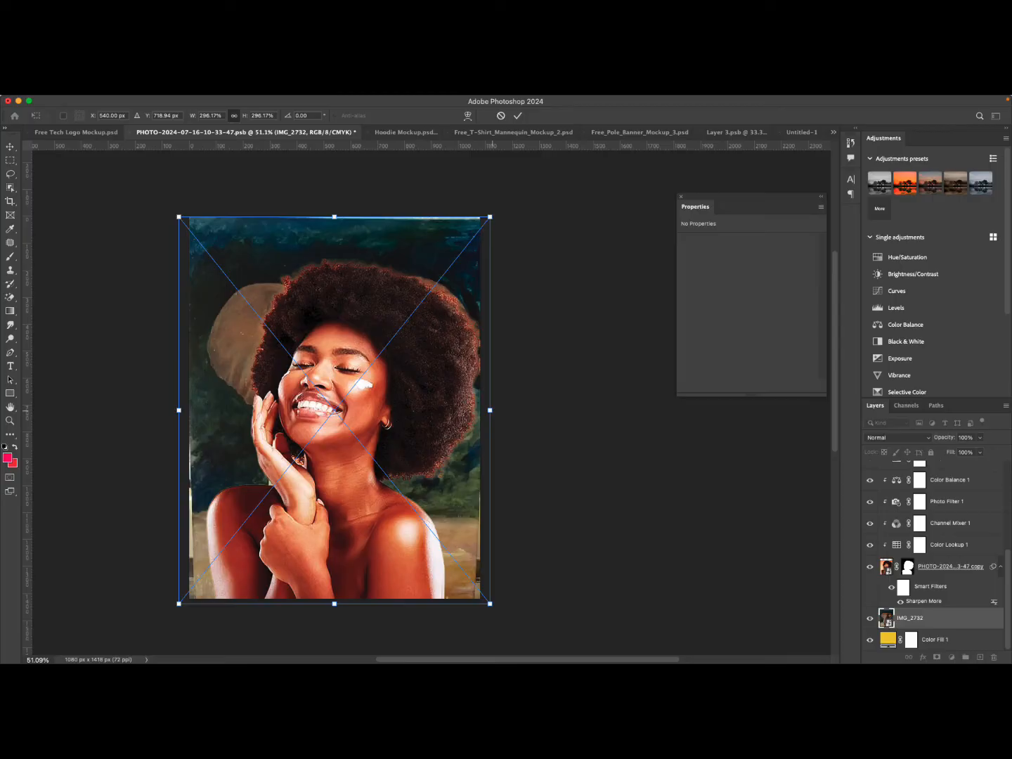
{"action": "left_click_drag", "start_coordinate": [490, 409], "coordinate": [504, 410]}
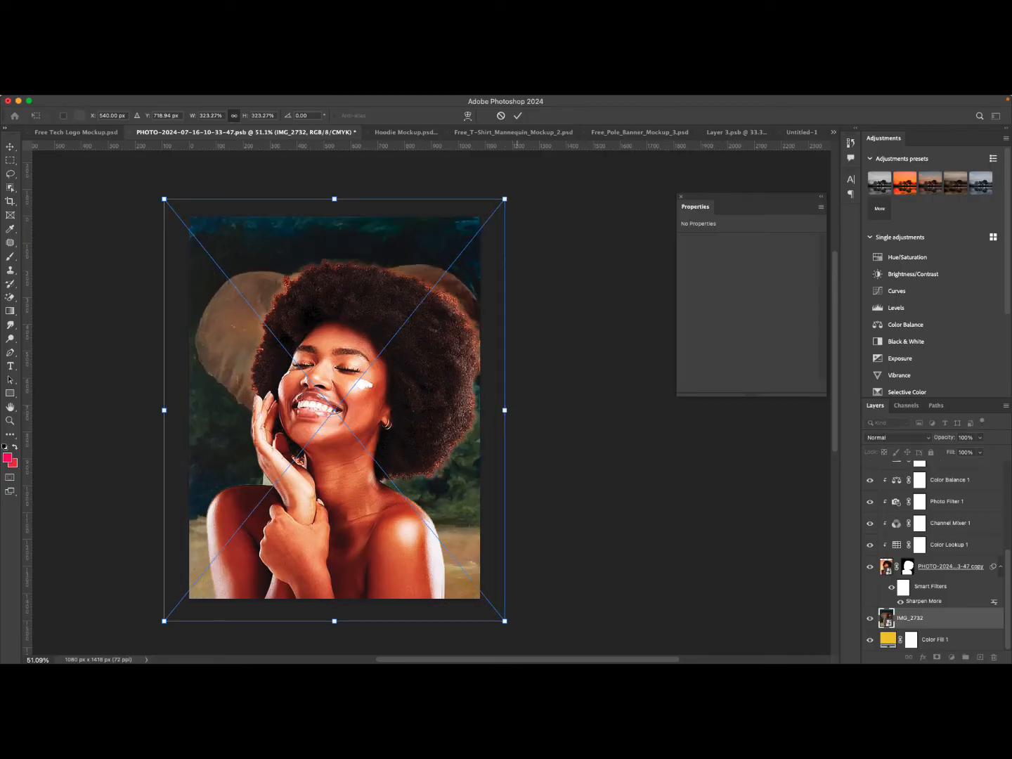
{"action": "left_click", "coordinate": [518, 116]}
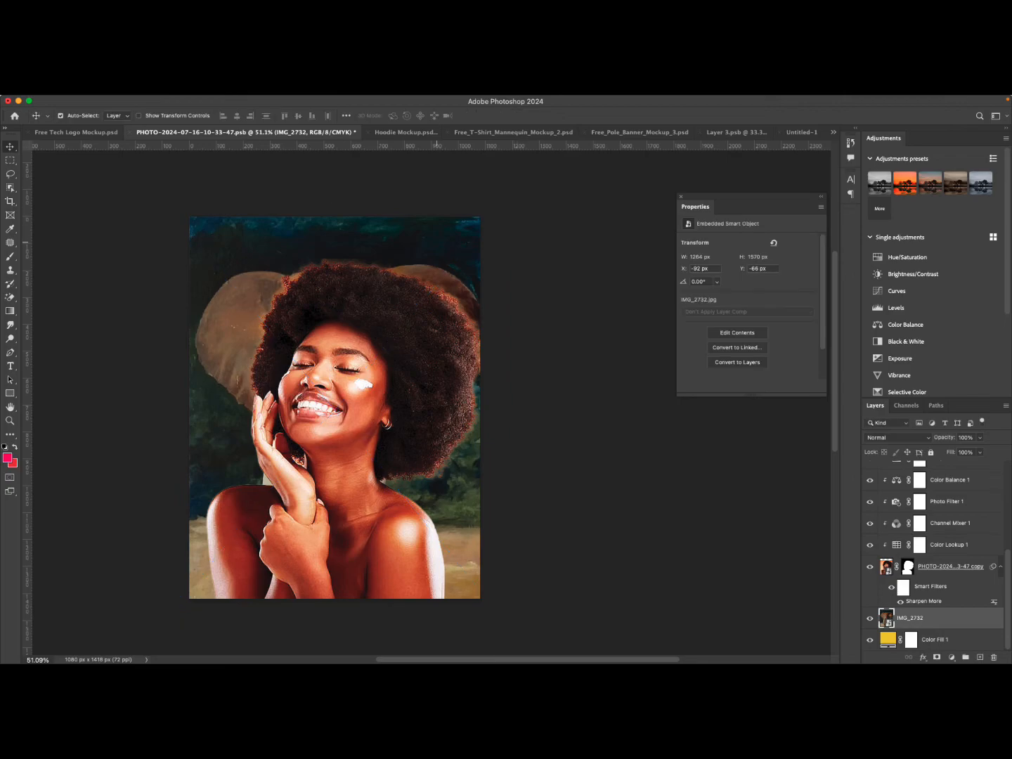
{"action": "left_click_drag", "start_coordinate": [438, 232], "coordinate": [437, 198]}
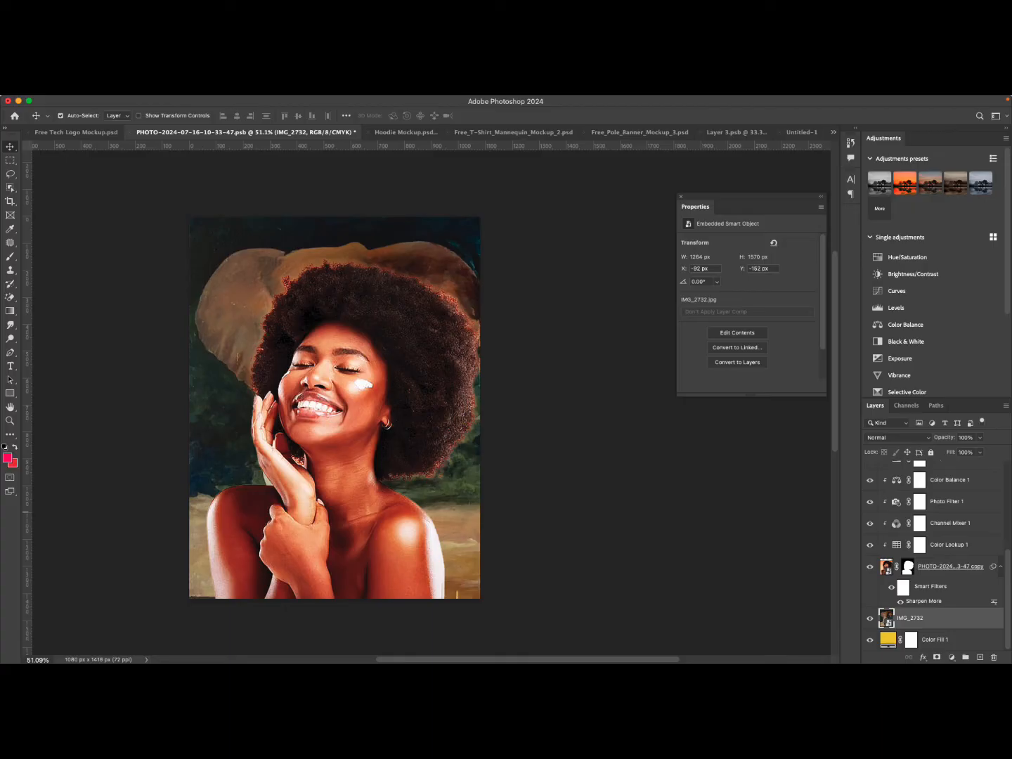
Apply a Gaussian Blur smart filter to the elephant image with a radius of about 7.2 pixels.
{"action": "left_click", "coordinate": [289, 100]}
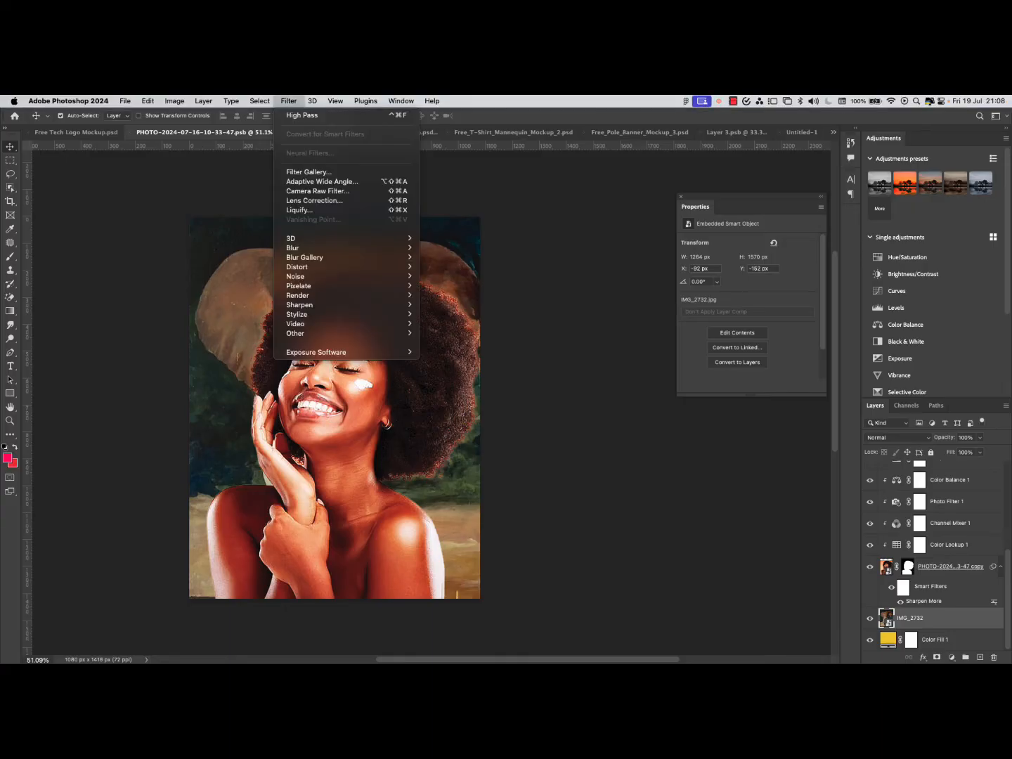
{"action": "mouse_move", "coordinate": [309, 248]}
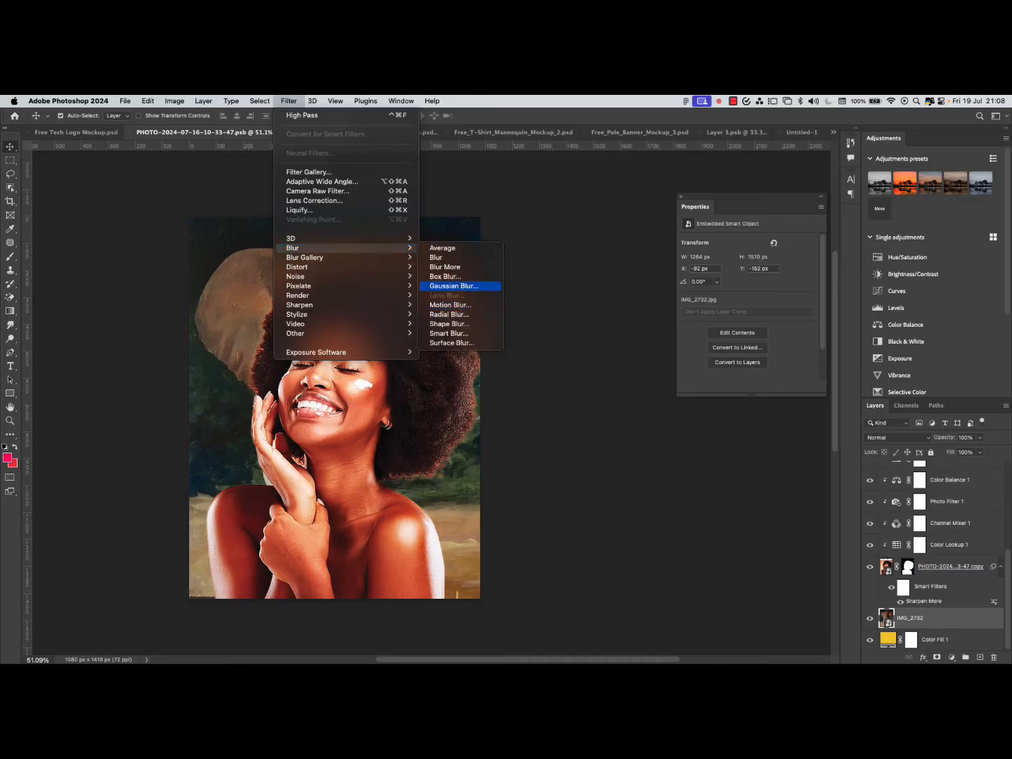
{"action": "left_click", "coordinate": [454, 287]}
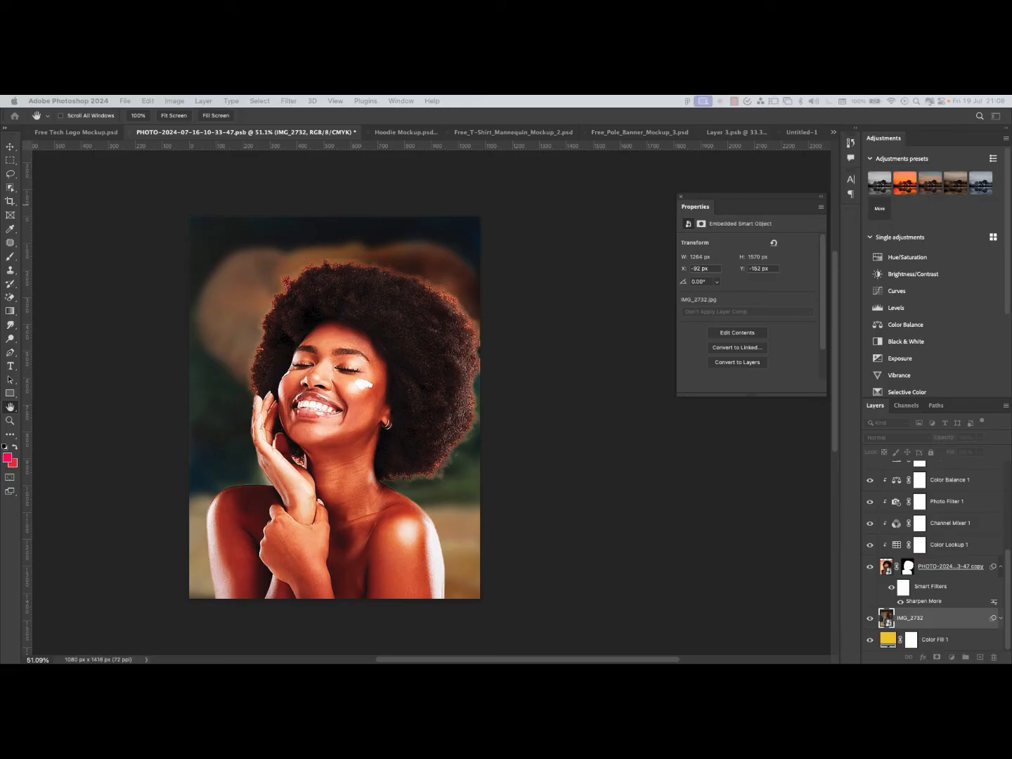
{"action": "left_click_drag", "start_coordinate": [1, 204], "coordinate": [601, 359]}
{"action": "left_click_drag", "start_coordinate": [547, 521], "coordinate": [539, 521]}
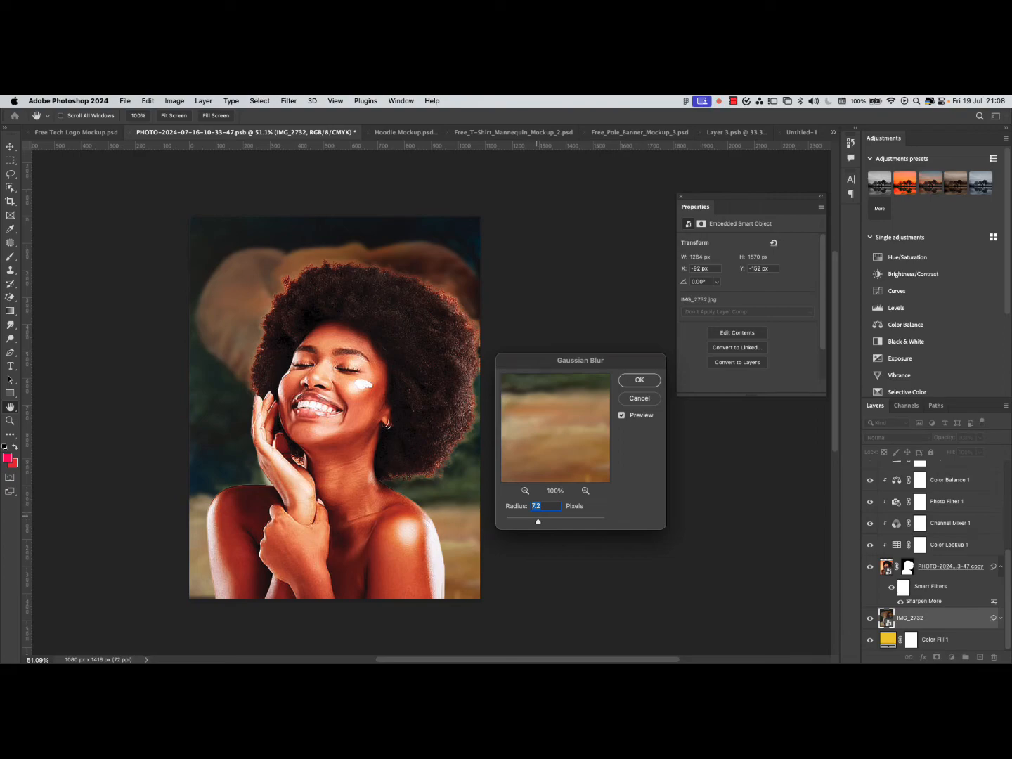
{"action": "left_click_drag", "start_coordinate": [538, 522], "coordinate": [536, 521]}
{"action": "key", "text": "Return"}
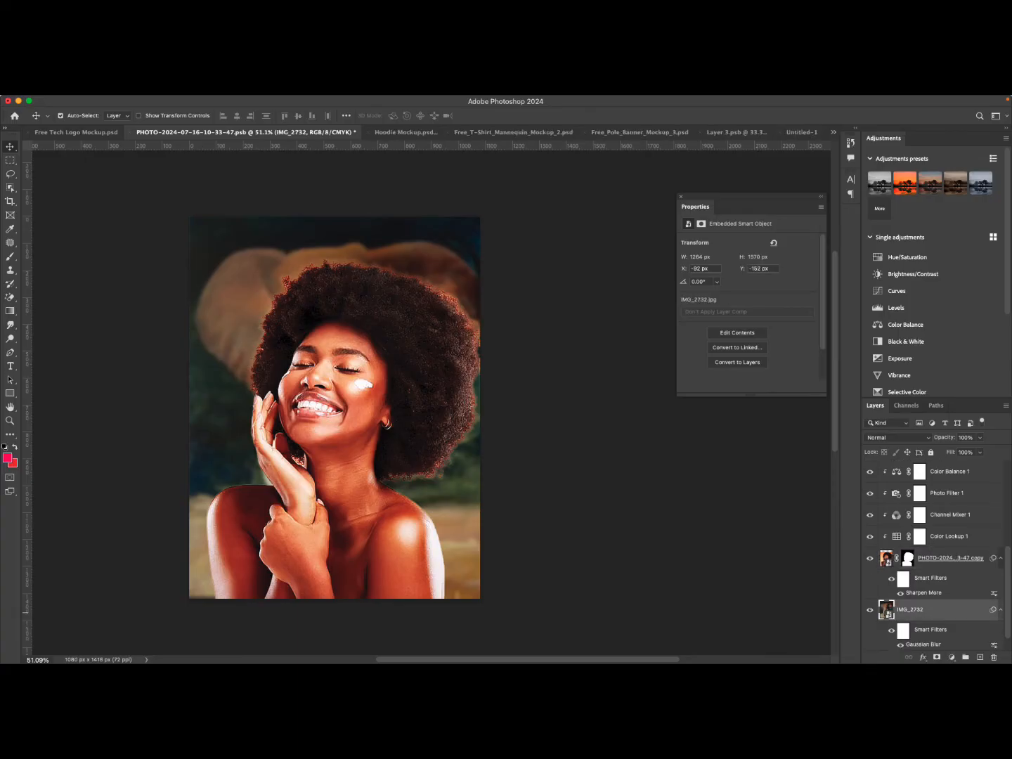
Set the elephant layer's blend mode to Pin Light and its opacity to 53%.
{"action": "left_click", "coordinate": [896, 437]}
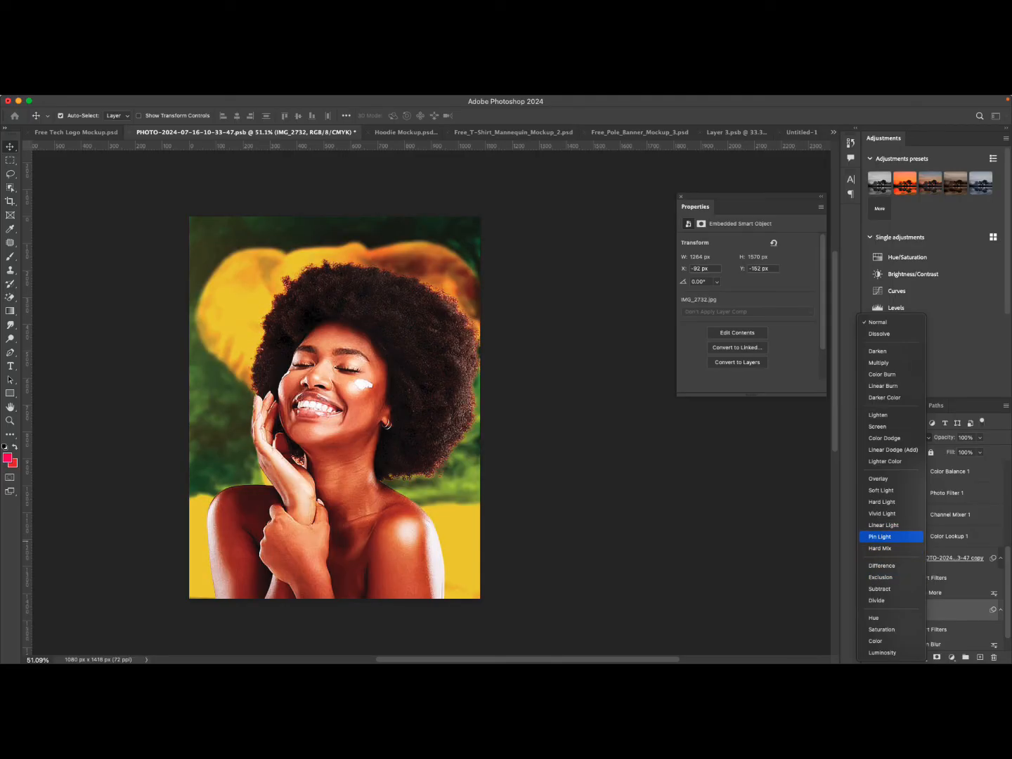
{"action": "left_click", "coordinate": [891, 536]}
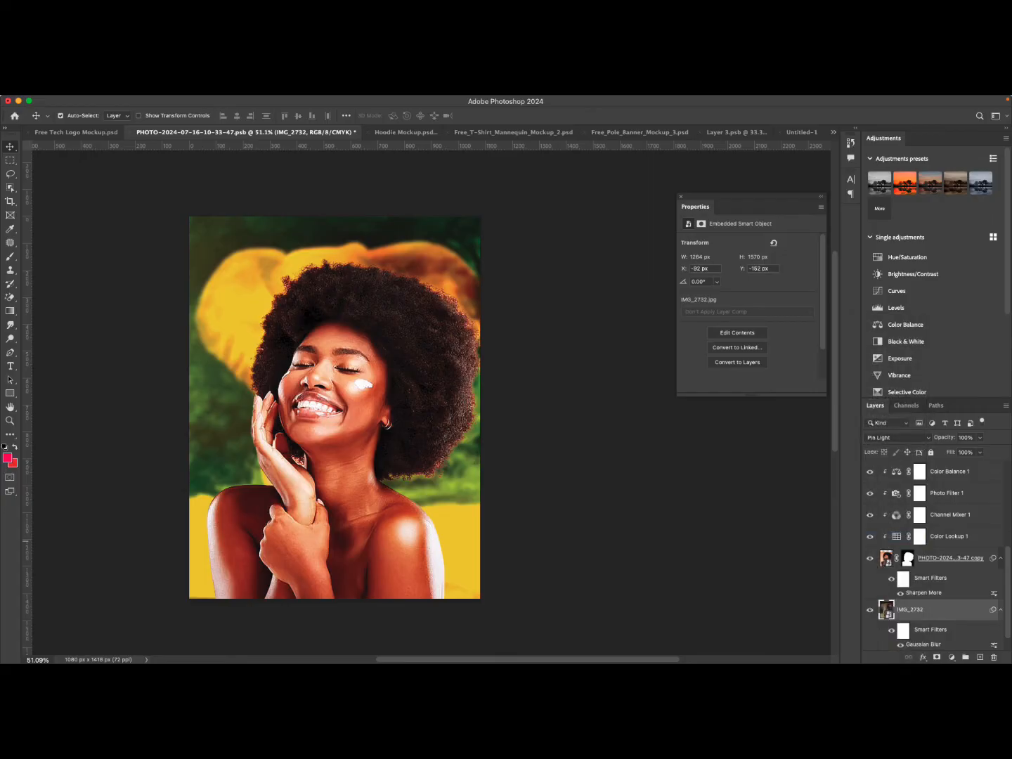
{"action": "left_click", "coordinate": [980, 438]}
{"action": "left_click_drag", "start_coordinate": [980, 451], "coordinate": [958, 450]}
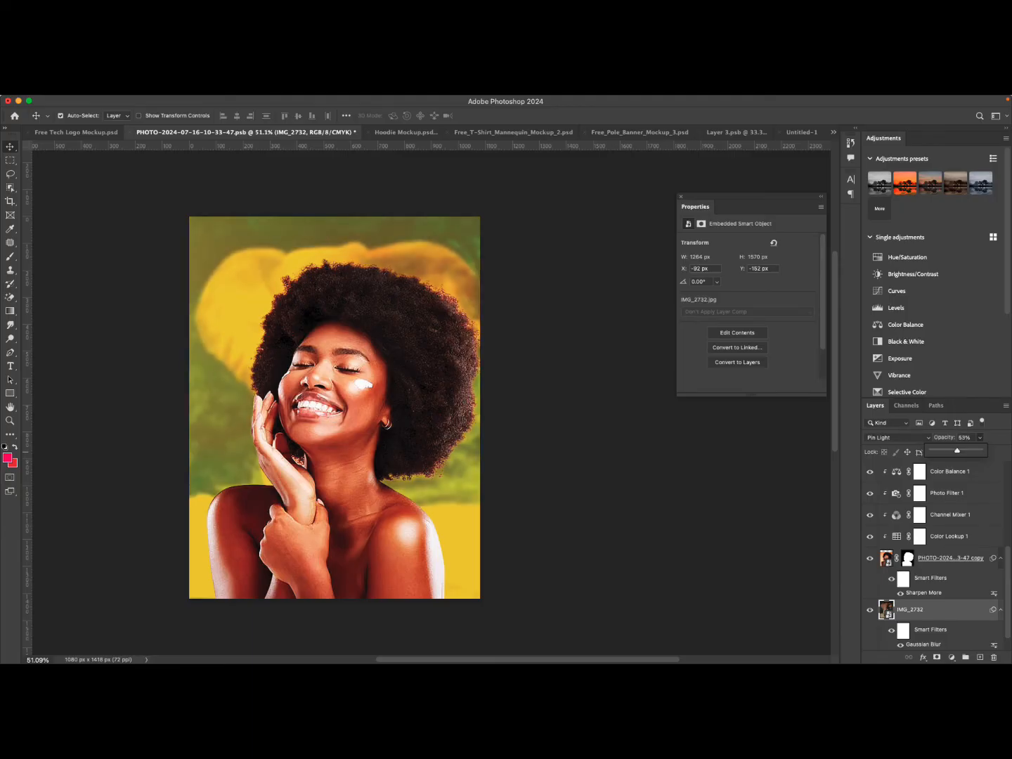
Change the elephant layer's blend mode to Overlay and raise its opacity to about 95%.
{"action": "left_click", "coordinate": [898, 438]}
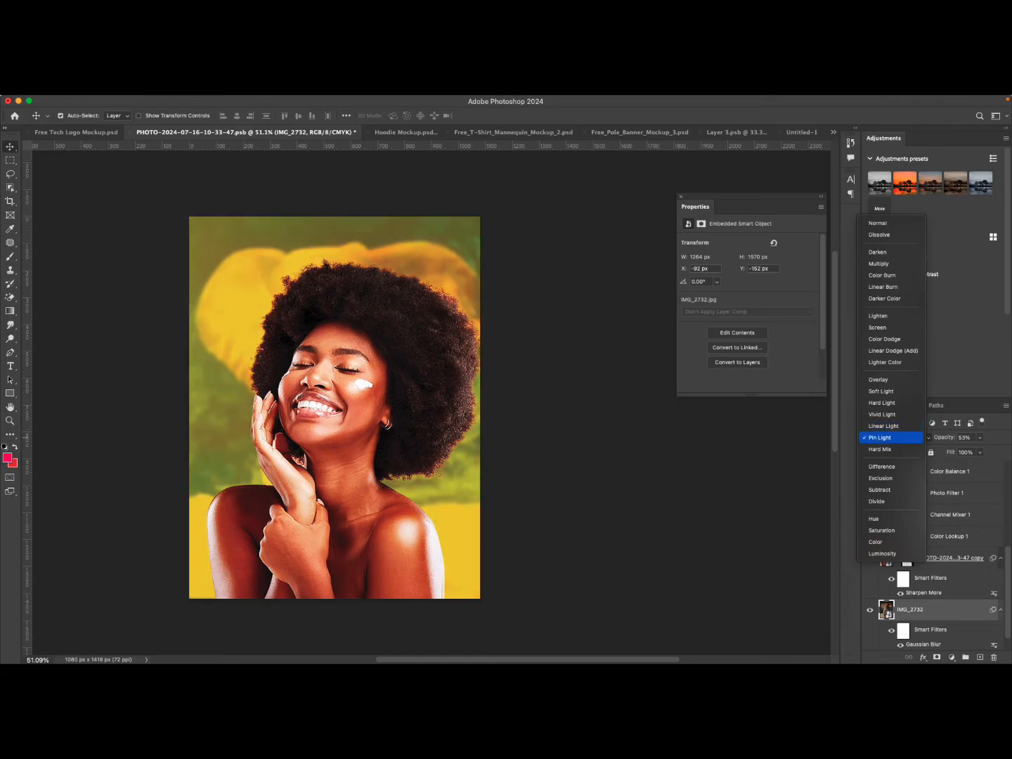
{"action": "left_click", "coordinate": [883, 379]}
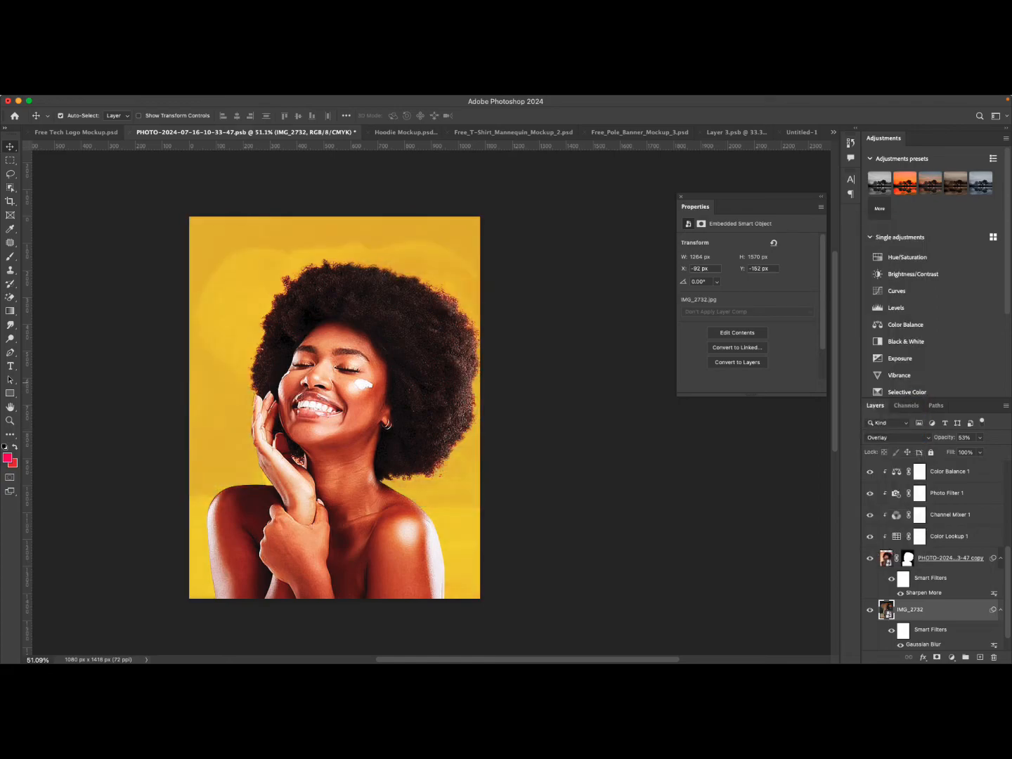
{"action": "left_click", "coordinate": [980, 438]}
{"action": "left_click_drag", "start_coordinate": [980, 450], "coordinate": [999, 450]}
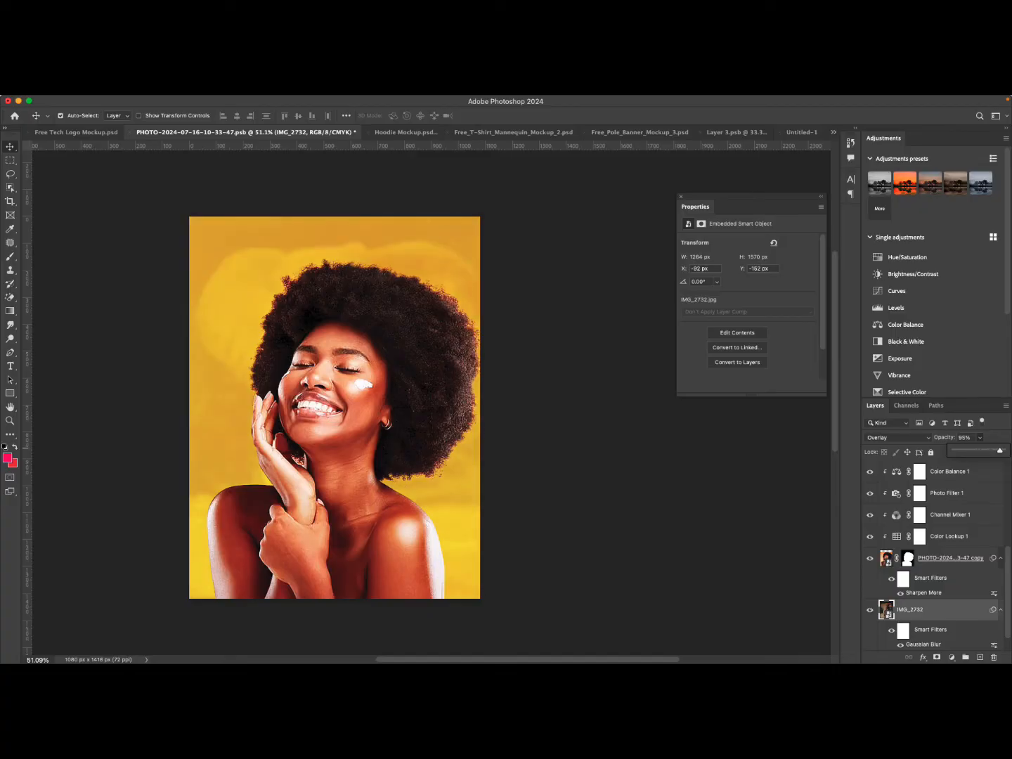
{"action": "scroll", "coordinate": [297, 404], "scroll_direction": "up", "scroll_amount": 3}
{"action": "scroll", "coordinate": [297, 404], "scroll_direction": "down", "scroll_amount": 7}
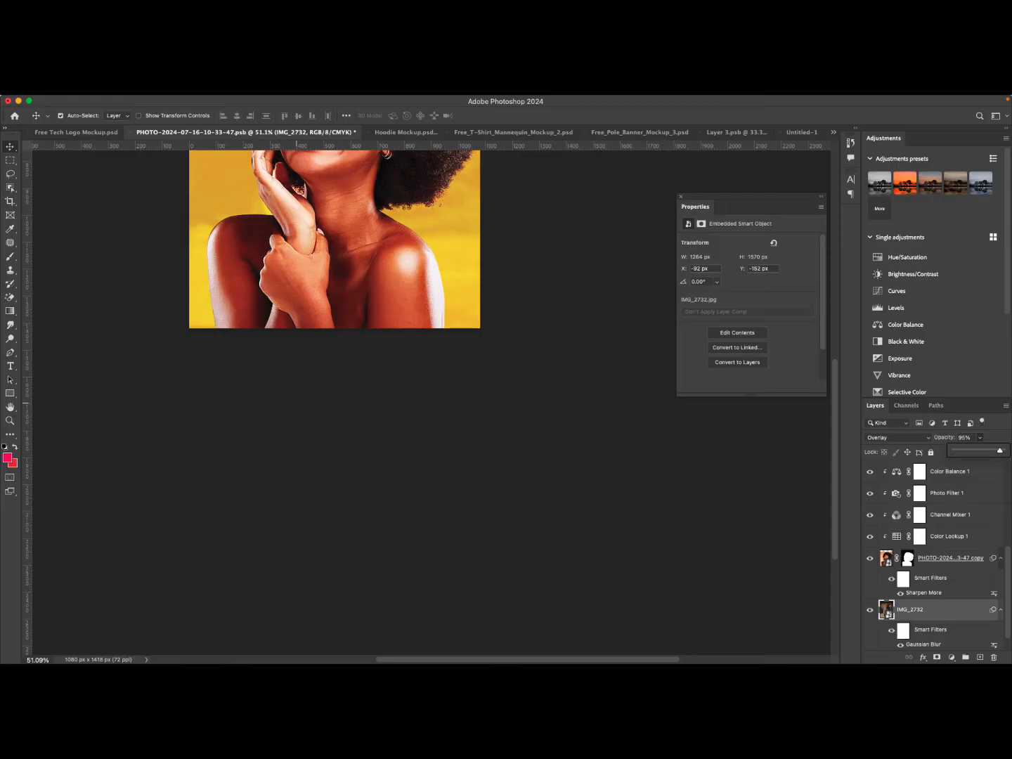
{"action": "scroll", "coordinate": [296, 404], "scroll_direction": "up", "scroll_amount": 5}
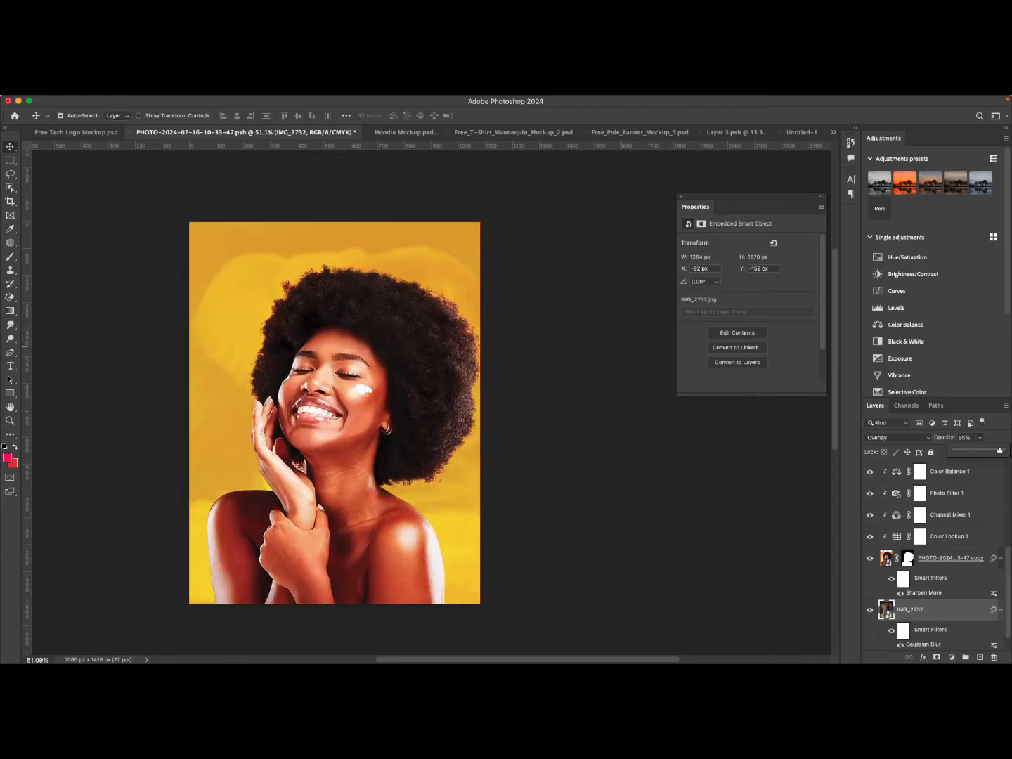
{"action": "left_click_drag", "start_coordinate": [999, 450], "coordinate": [1002, 450]}
{"action": "scroll", "coordinate": [359, 406], "scroll_direction": "up", "scroll_amount": 4}
{"action": "scroll", "coordinate": [358, 405], "scroll_direction": "down", "scroll_amount": 5}
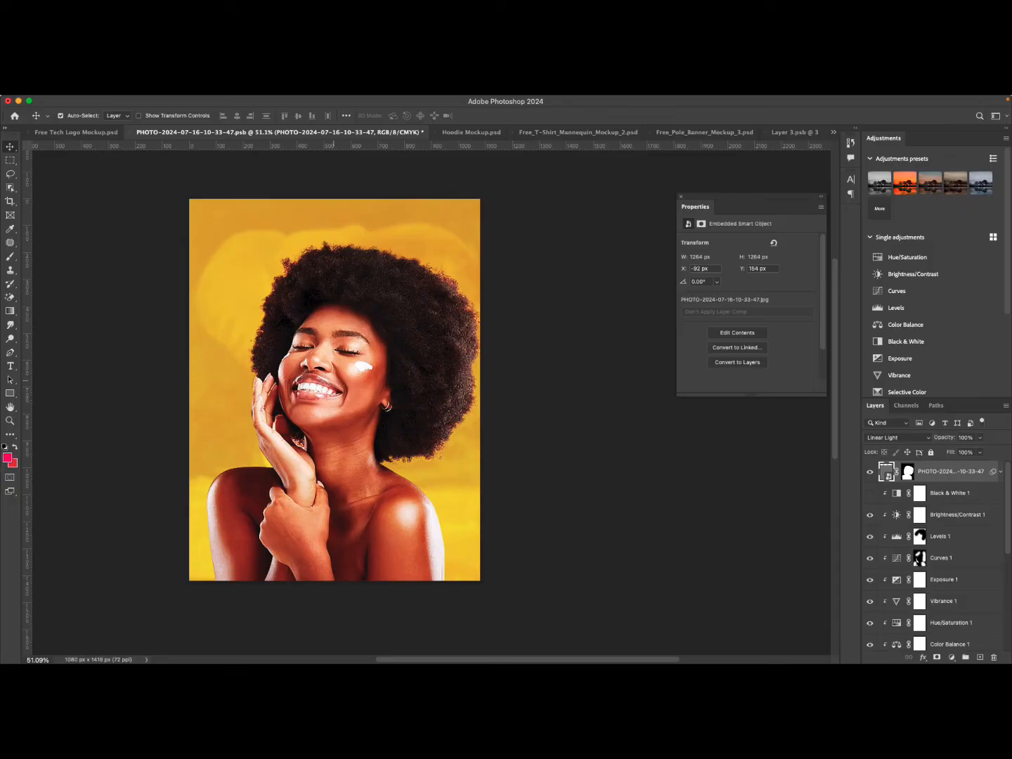
{"action": "mouse_move", "coordinate": [376, 100]}
{"action": "left_click", "coordinate": [287, 101]}
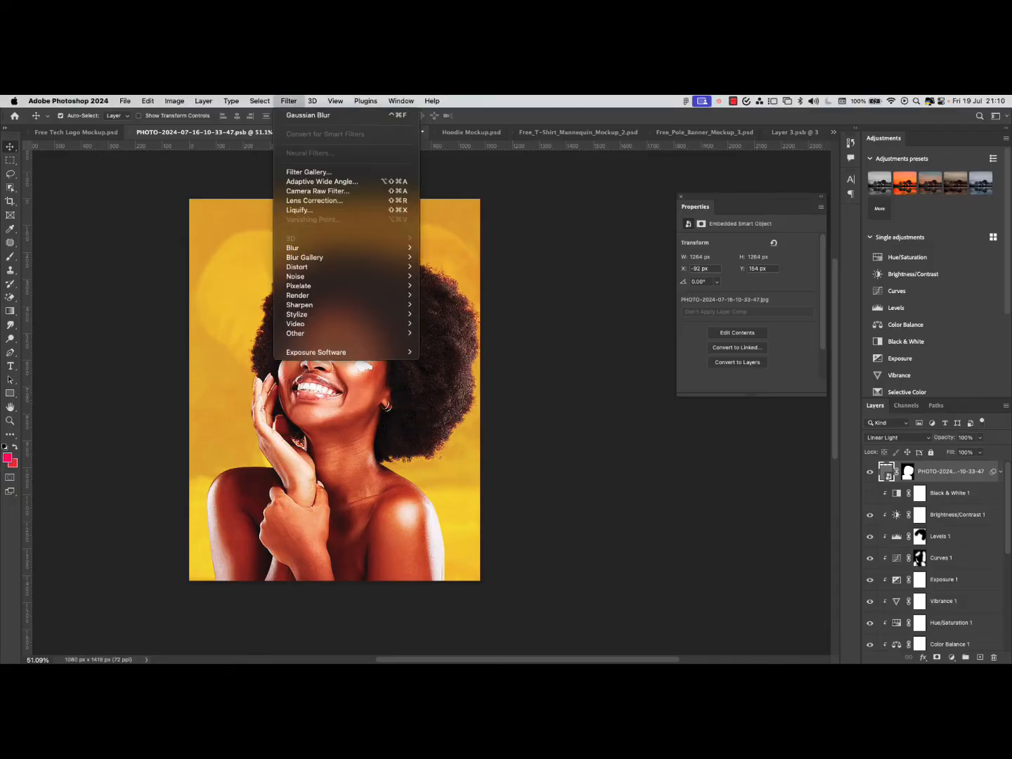
{"action": "mouse_move", "coordinate": [260, 101]}
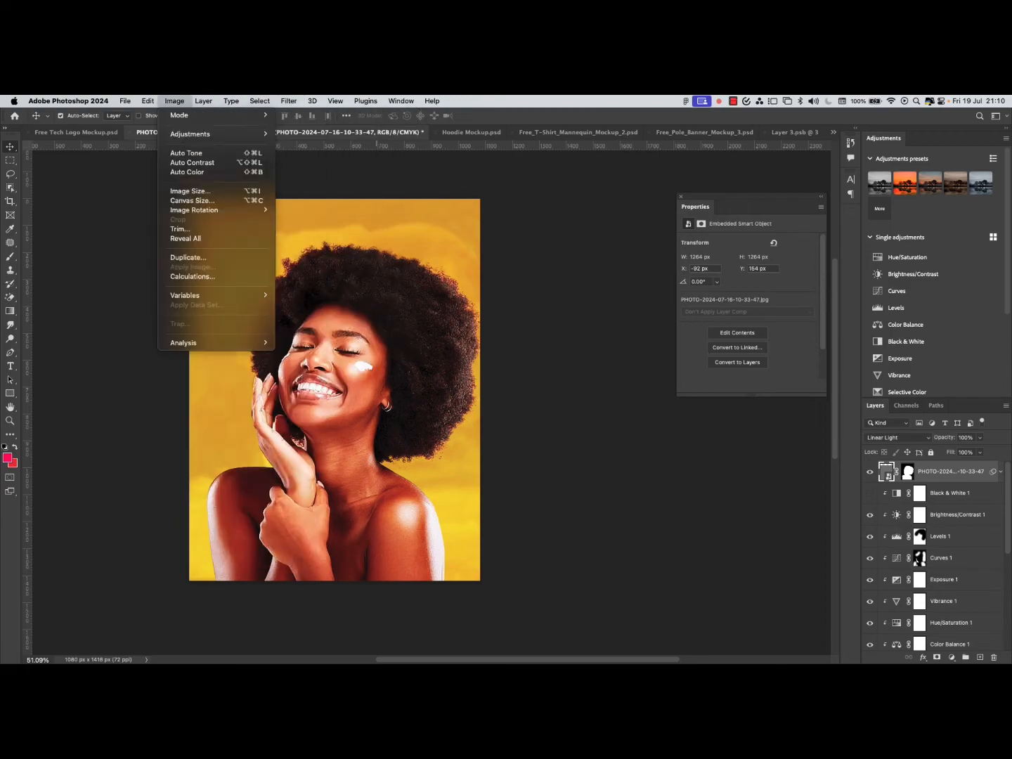
{"action": "left_click", "coordinate": [174, 100]}
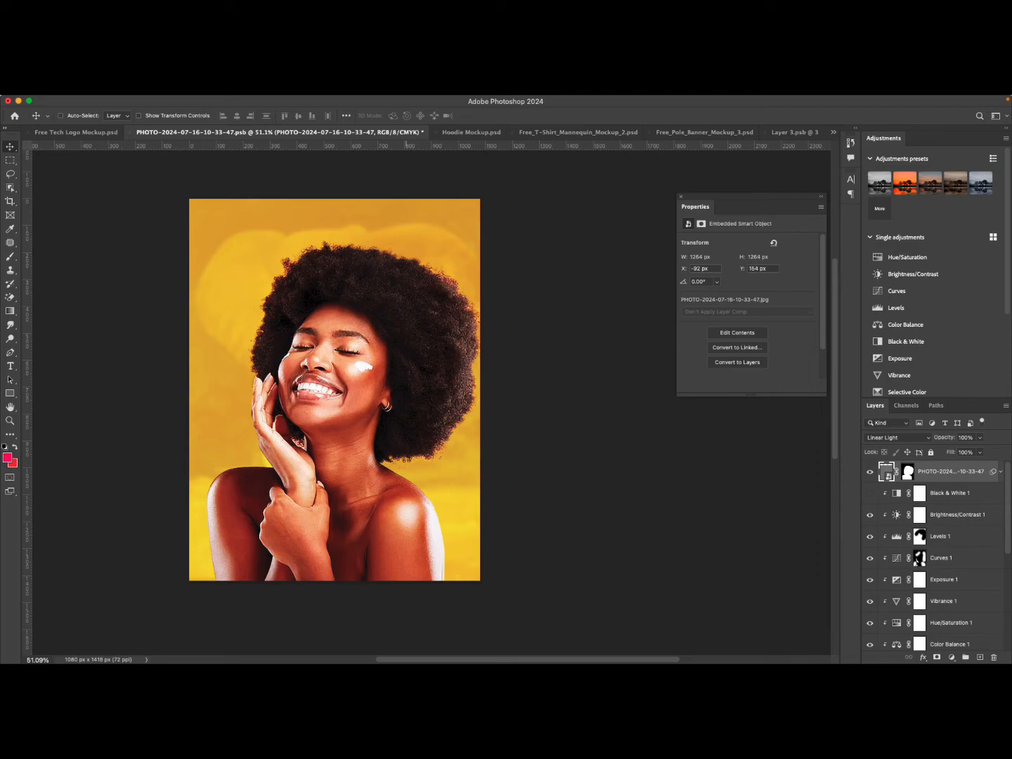
Turn off the CMYK proof colors preview for the flyer document.
{"action": "key", "text": "super+y"}
{"action": "key", "text": "super+y"}
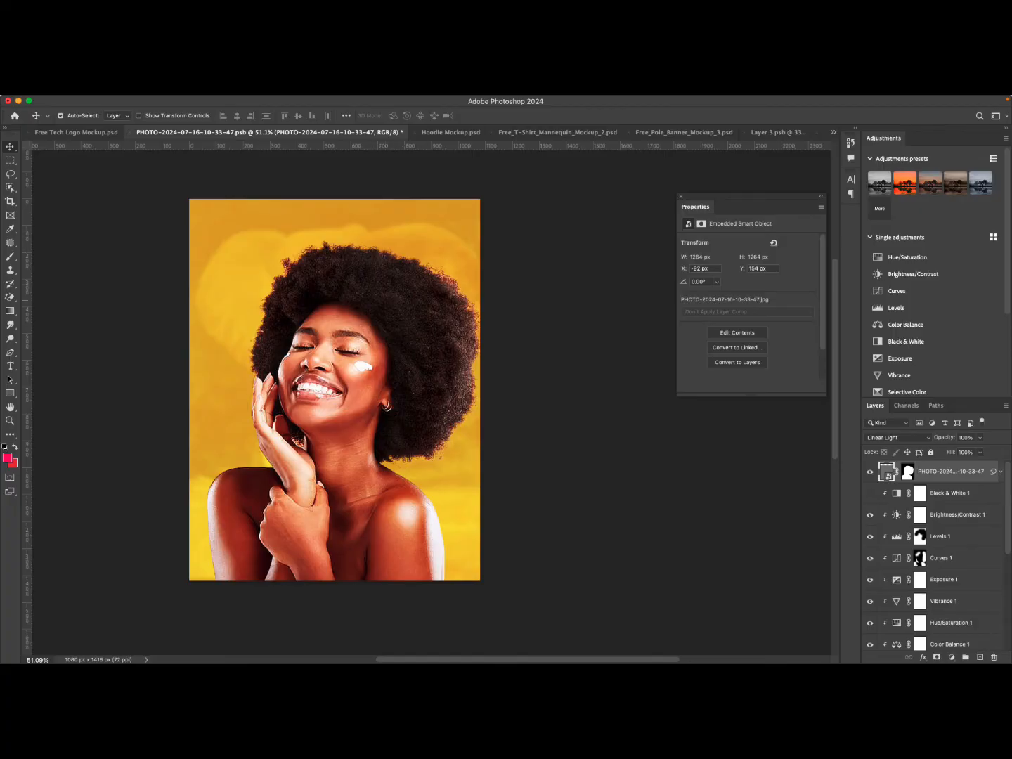
{"action": "key", "text": "super+Tab"}
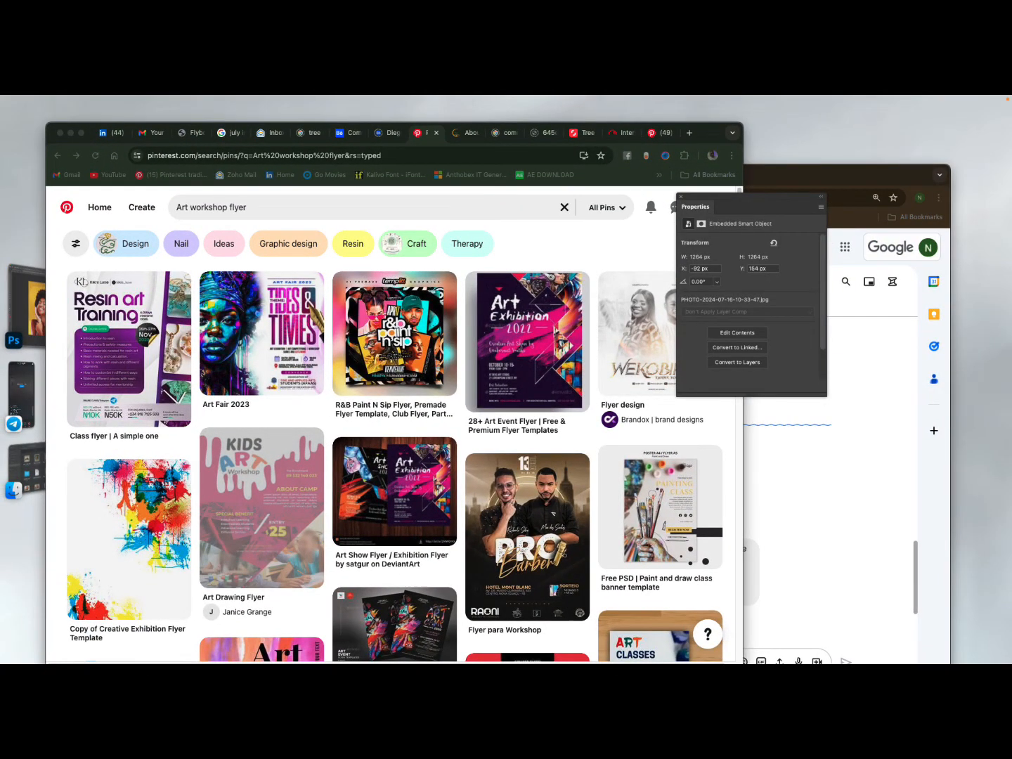
{"action": "key", "text": "super+Tab"}
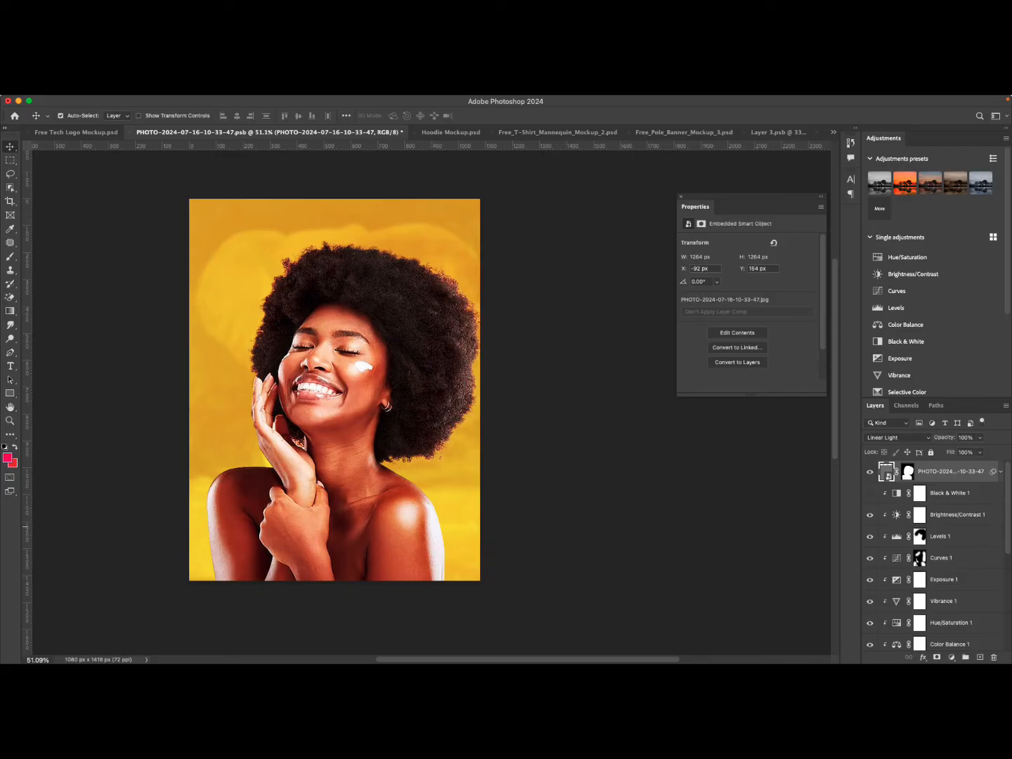
Make the Black & White adjustment layer visible to turn the portrait grayscale.
{"action": "left_click", "coordinate": [952, 658]}
{"action": "key", "text": "Escape"}
{"action": "left_click", "coordinate": [952, 495]}
{"action": "scroll", "coordinate": [951, 496], "scroll_direction": "down", "scroll_amount": 5}
{"action": "scroll", "coordinate": [951, 498], "scroll_direction": "up", "scroll_amount": 5}
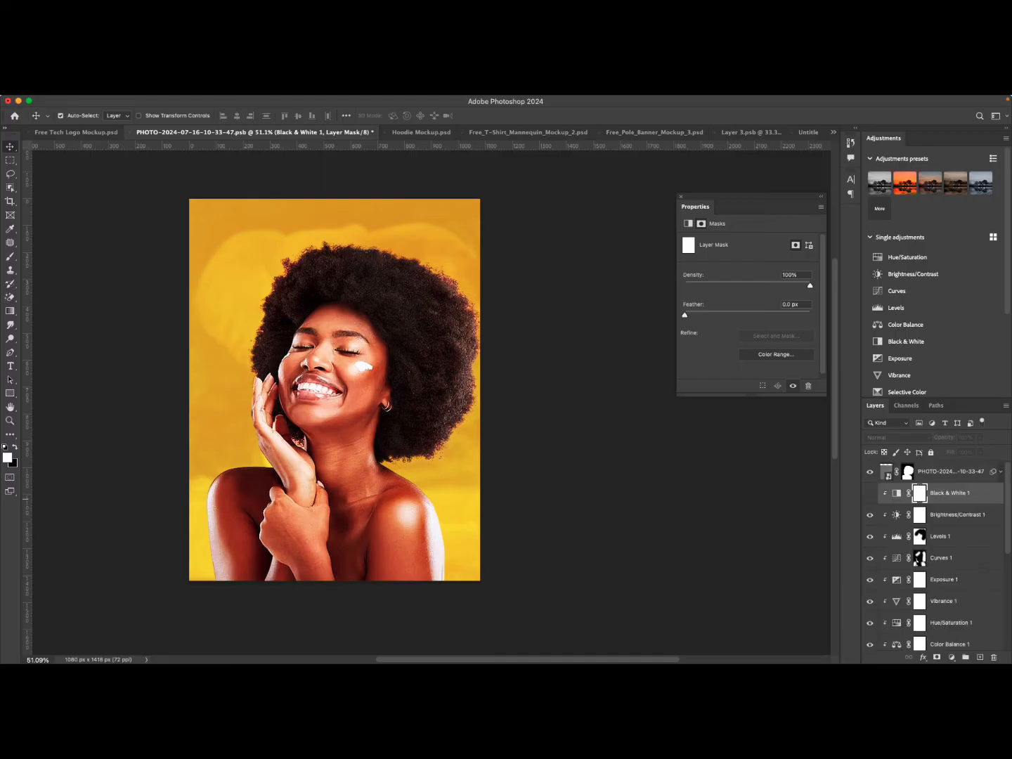
{"action": "left_click", "coordinate": [951, 473]}
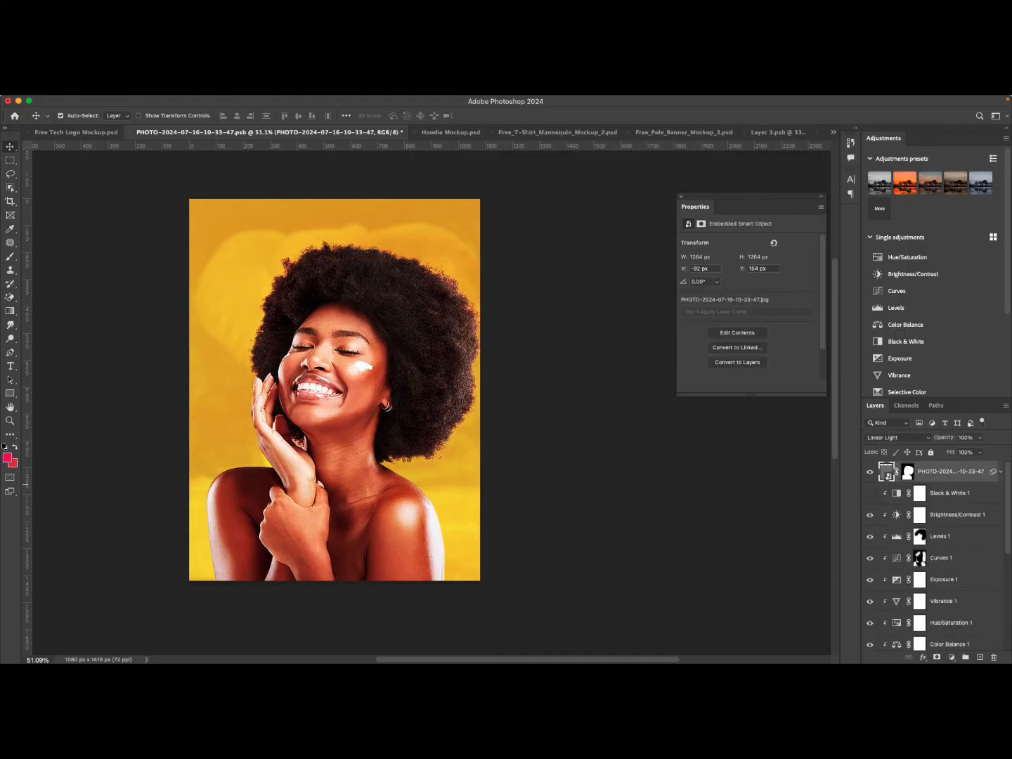
{"action": "left_click", "coordinate": [870, 494]}
{"action": "left_click", "coordinate": [951, 497]}
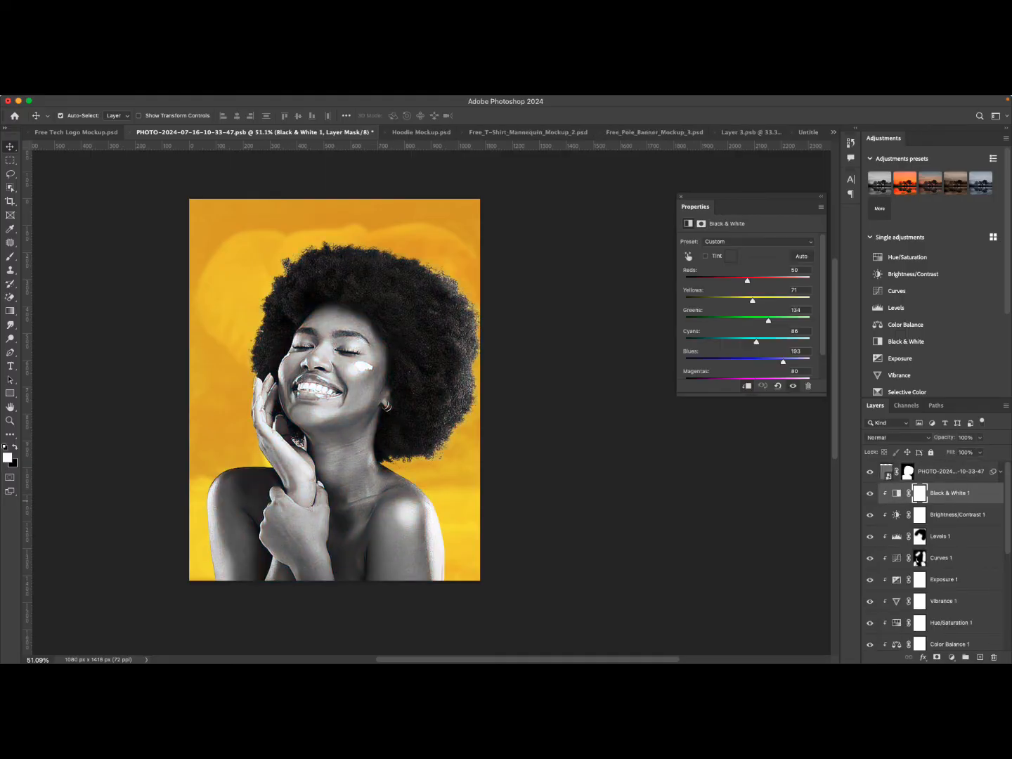
Group the Black & White through Color Lookup adjustment layers, then ungroup them again.
{"action": "scroll", "coordinate": [934, 562], "scroll_direction": "down", "scroll_amount": 6}
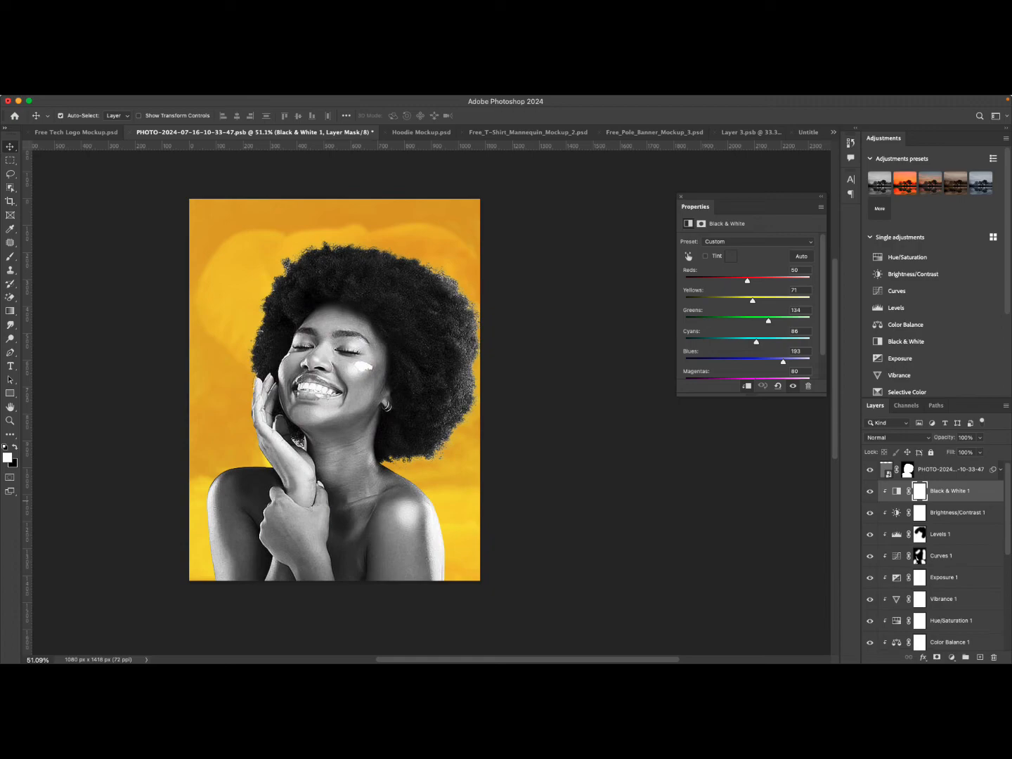
{"action": "scroll", "coordinate": [934, 555], "scroll_direction": "up", "scroll_amount": 3}
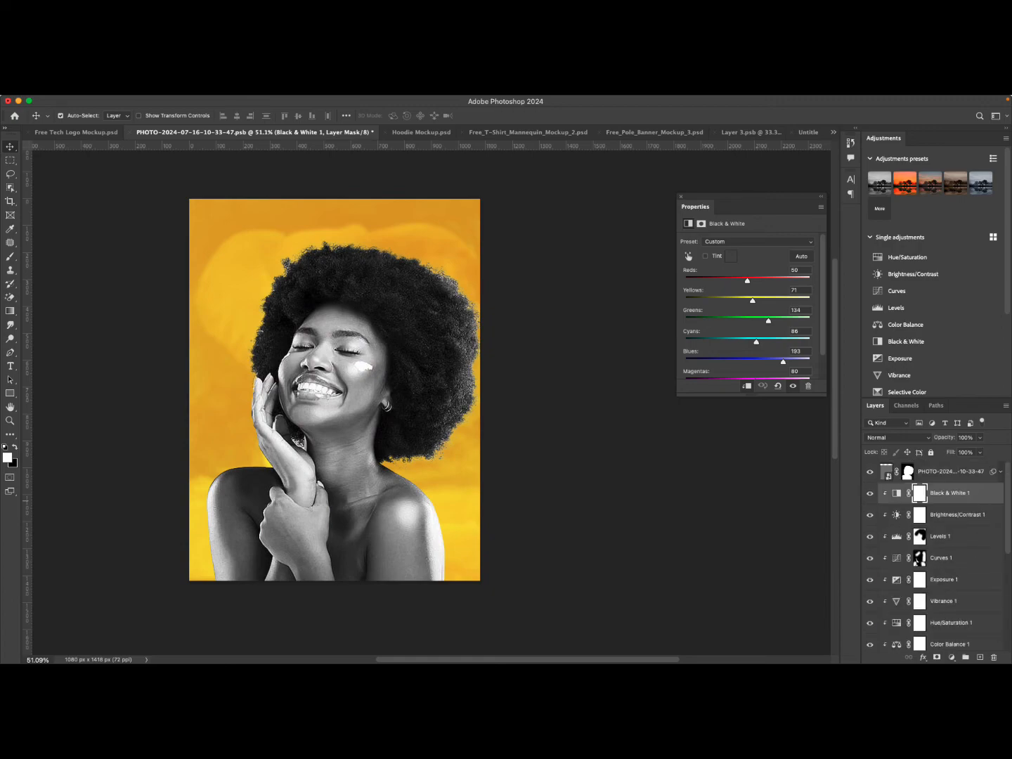
{"action": "scroll", "coordinate": [935, 556], "scroll_direction": "down", "scroll_amount": 5}
{"action": "scroll", "coordinate": [934, 554], "scroll_direction": "up", "scroll_amount": 2}
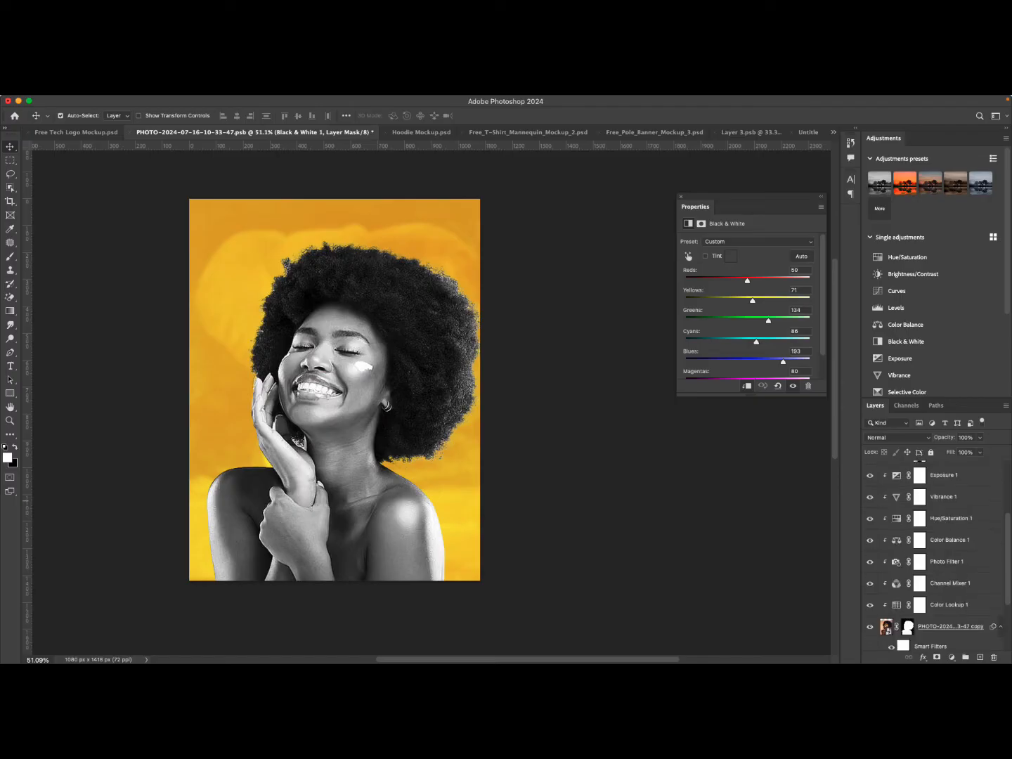
{"action": "left_click", "coordinate": [947, 605], "text": "shift"}
{"action": "scroll", "coordinate": [947, 605], "scroll_direction": "up", "scroll_amount": 5}
{"action": "scroll", "coordinate": [947, 606], "scroll_direction": "down", "scroll_amount": 8}
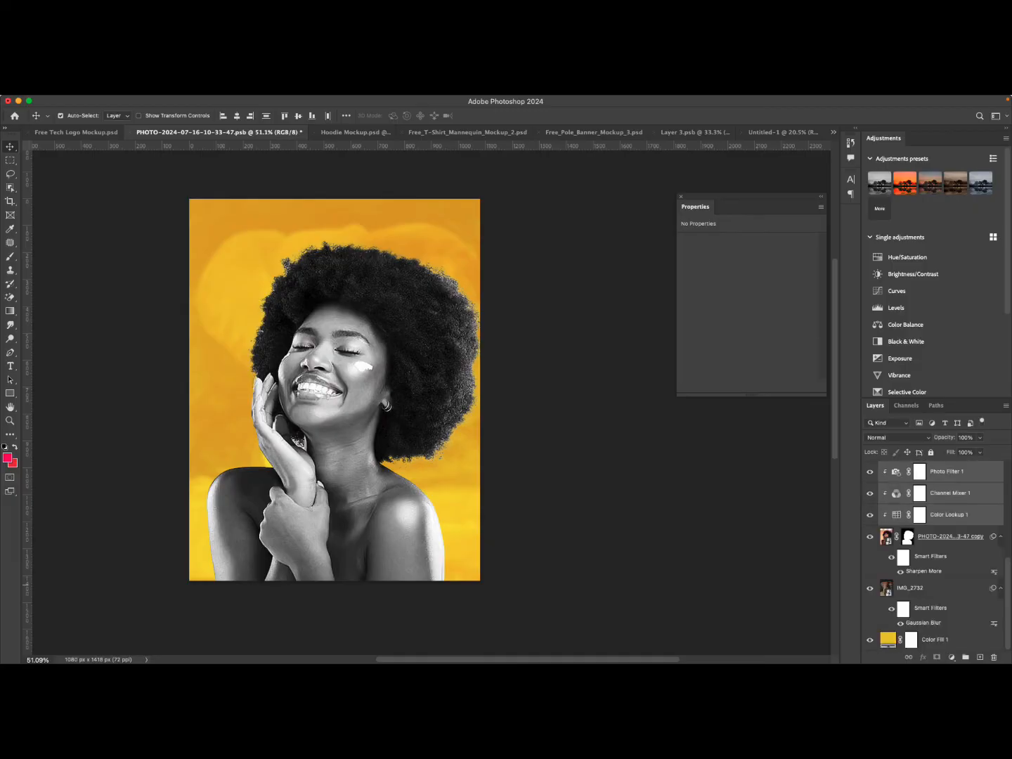
{"action": "key", "text": "super"}
{"action": "key", "text": "super+g"}
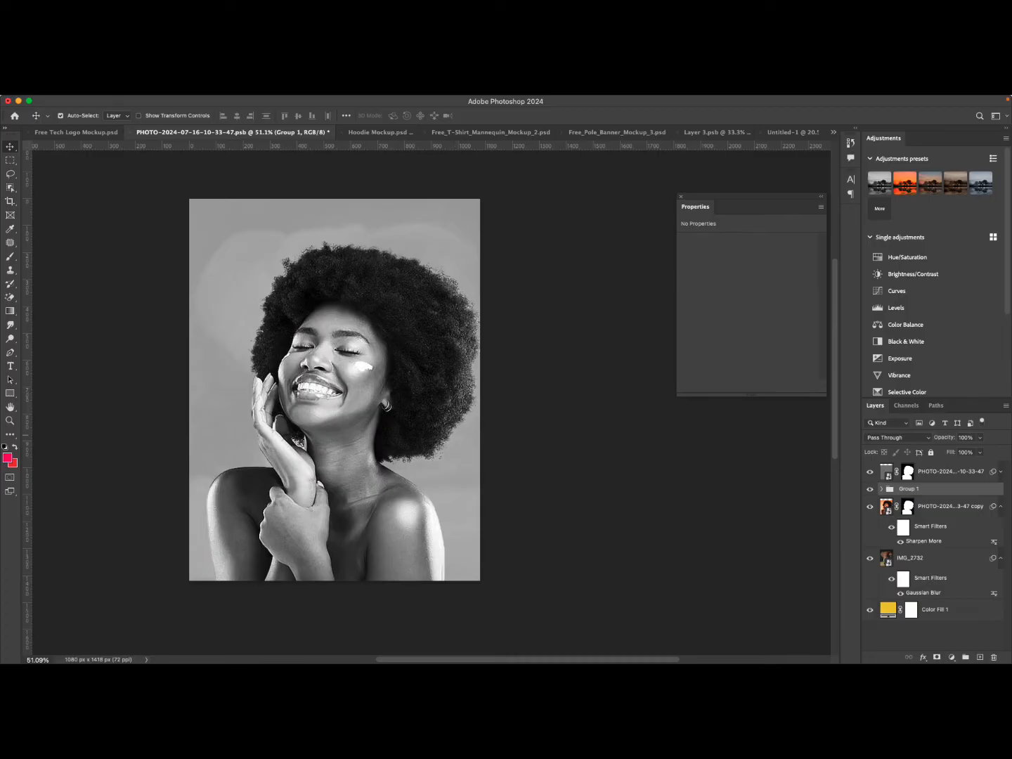
{"action": "key", "text": "super+shift+g"}
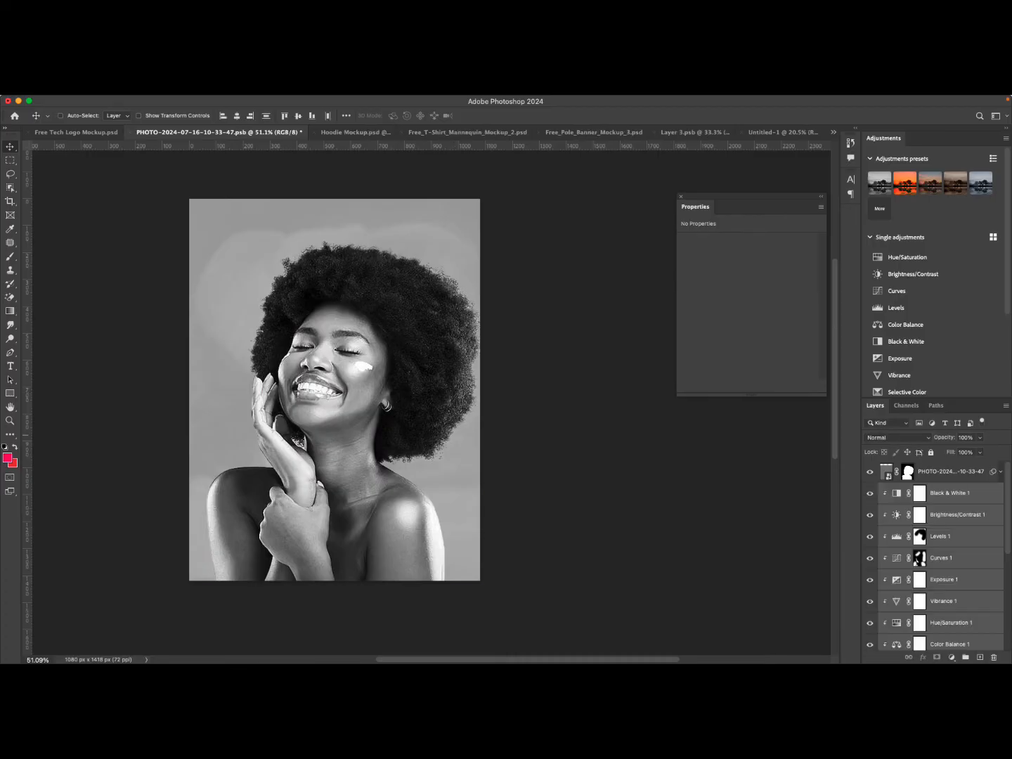
Group the adjustment layers together with the sharpened portrait copy into one group.
{"action": "key", "text": "super"}
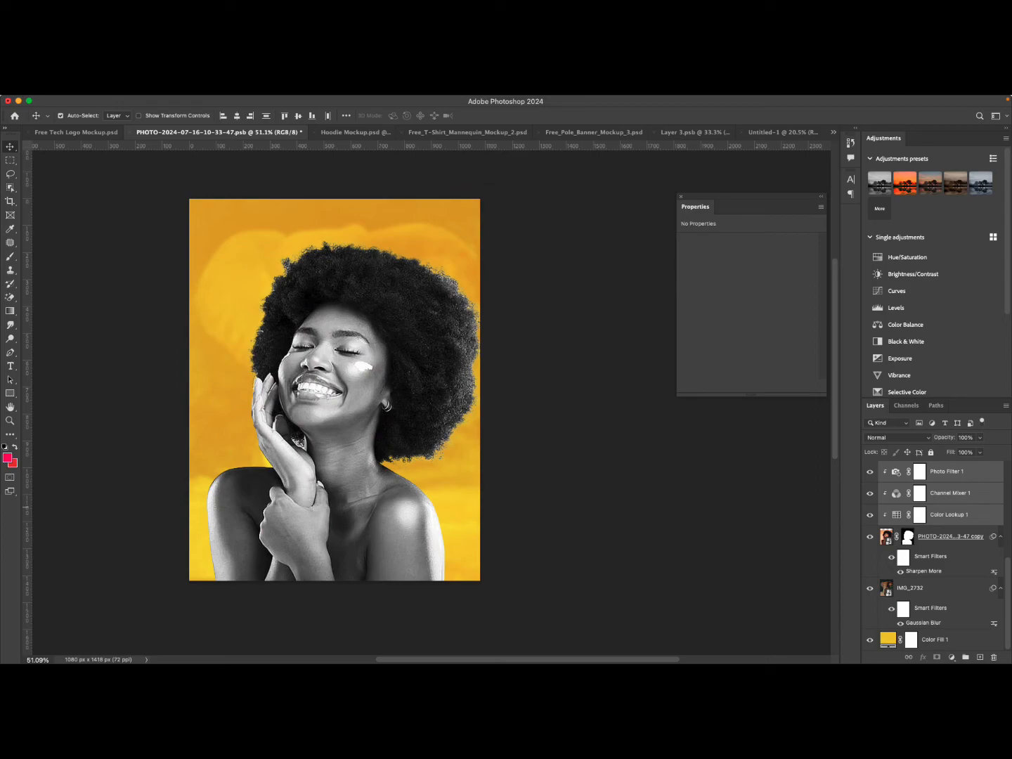
{"action": "key", "text": "super"}
{"action": "key", "text": "super"}
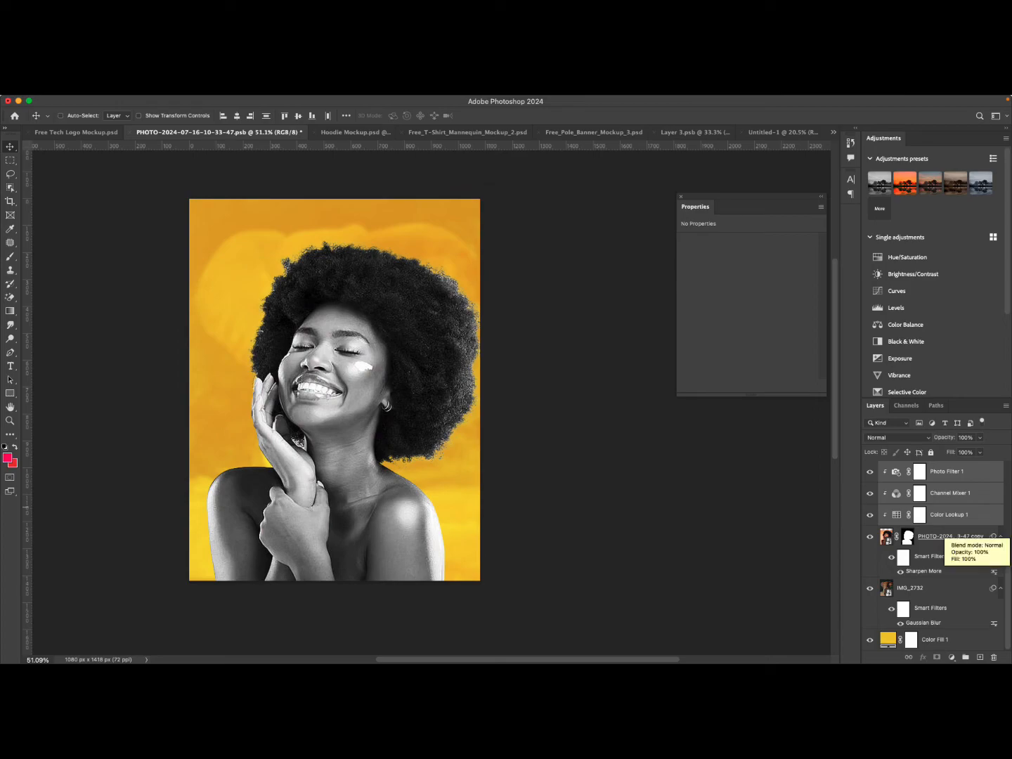
{"action": "left_click", "coordinate": [941, 532], "text": "shift"}
{"action": "key", "text": "super+g"}
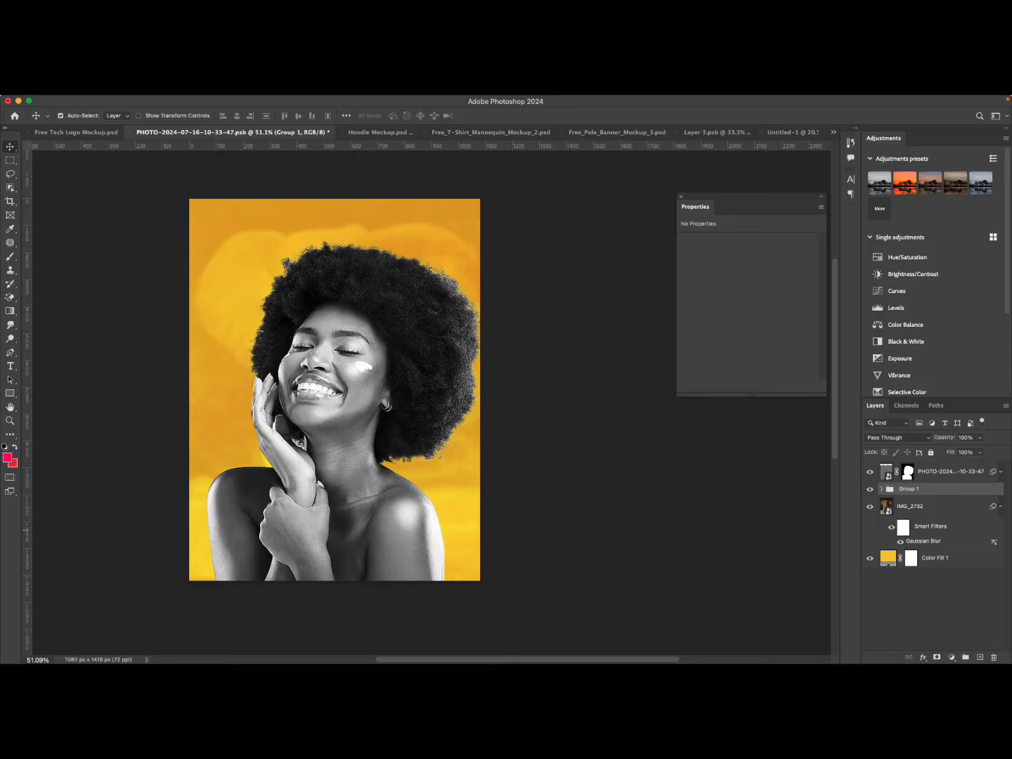
Toggle the new group's and the top portrait layer's visibility to compare the composition.
{"action": "left_click", "coordinate": [870, 489]}
{"action": "left_click", "coordinate": [870, 490]}
{"action": "left_click", "coordinate": [871, 490]}
{"action": "left_click", "coordinate": [870, 490]}
{"action": "left_click", "coordinate": [870, 489]}
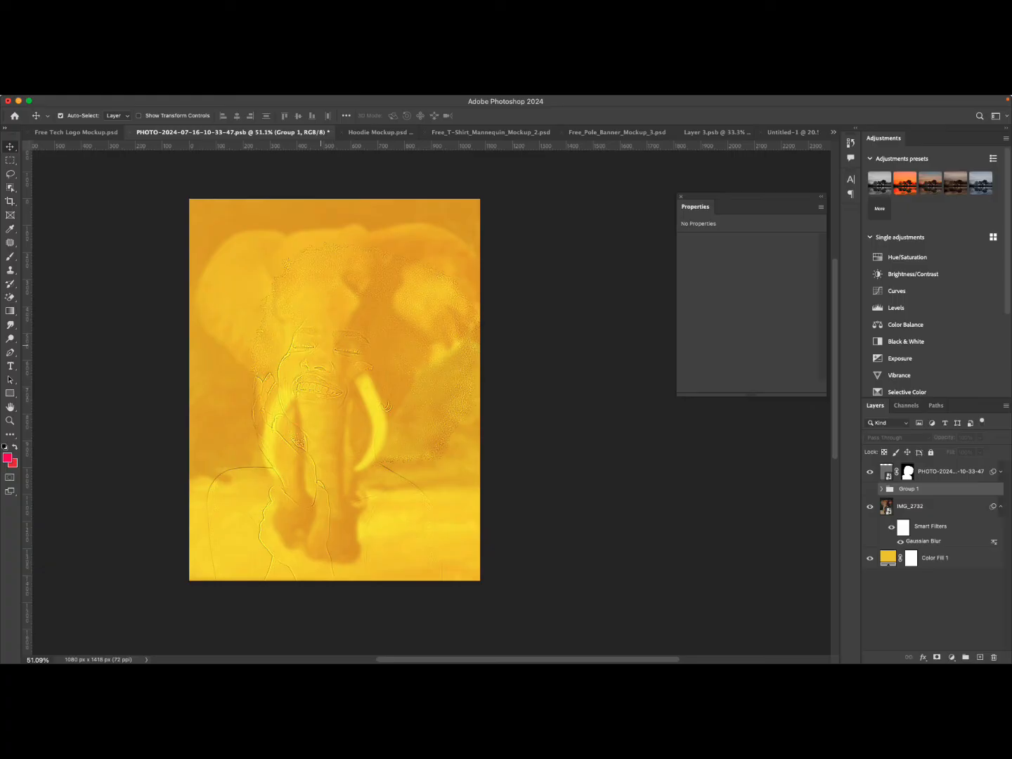
{"action": "left_click", "coordinate": [870, 471]}
{"action": "left_click", "coordinate": [870, 471]}
{"action": "left_click", "coordinate": [870, 471]}
{"action": "left_click", "coordinate": [870, 472]}
{"action": "left_click", "coordinate": [870, 489]}
{"action": "left_click", "coordinate": [870, 489]}
{"action": "left_click", "coordinate": [870, 489]}
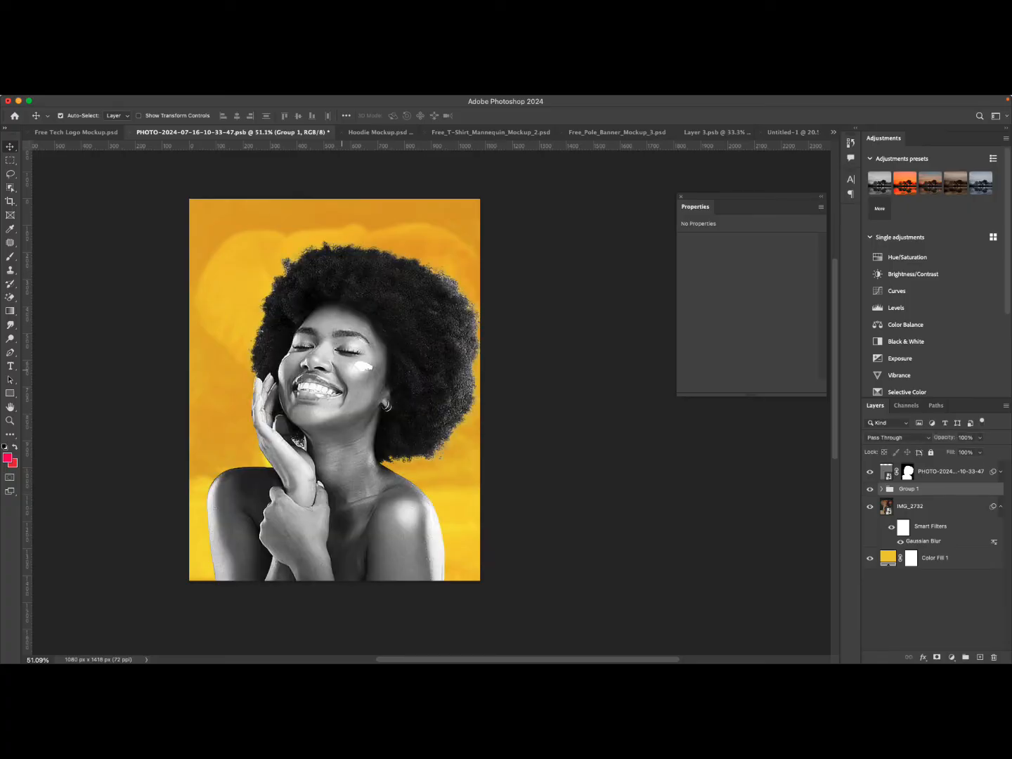
{"action": "scroll", "coordinate": [335, 371], "scroll_direction": "down", "scroll_amount": 2}
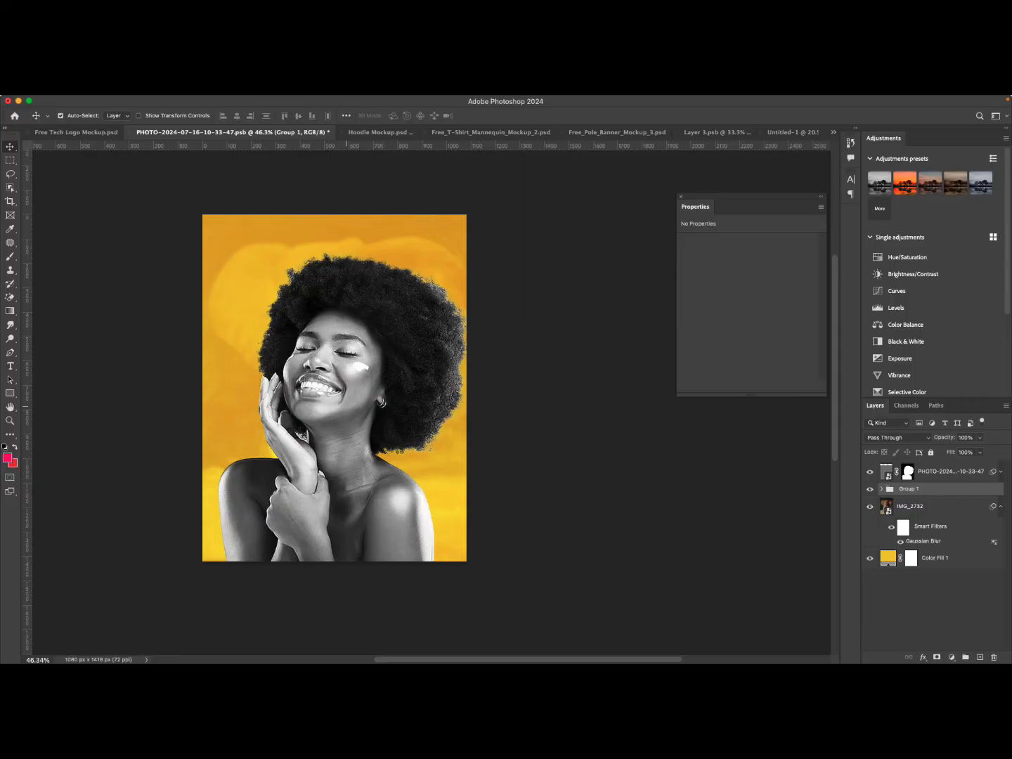
Switch to the browser to view the flyer reference designs, then return to the poster.
{"action": "key", "text": "super+Tab"}
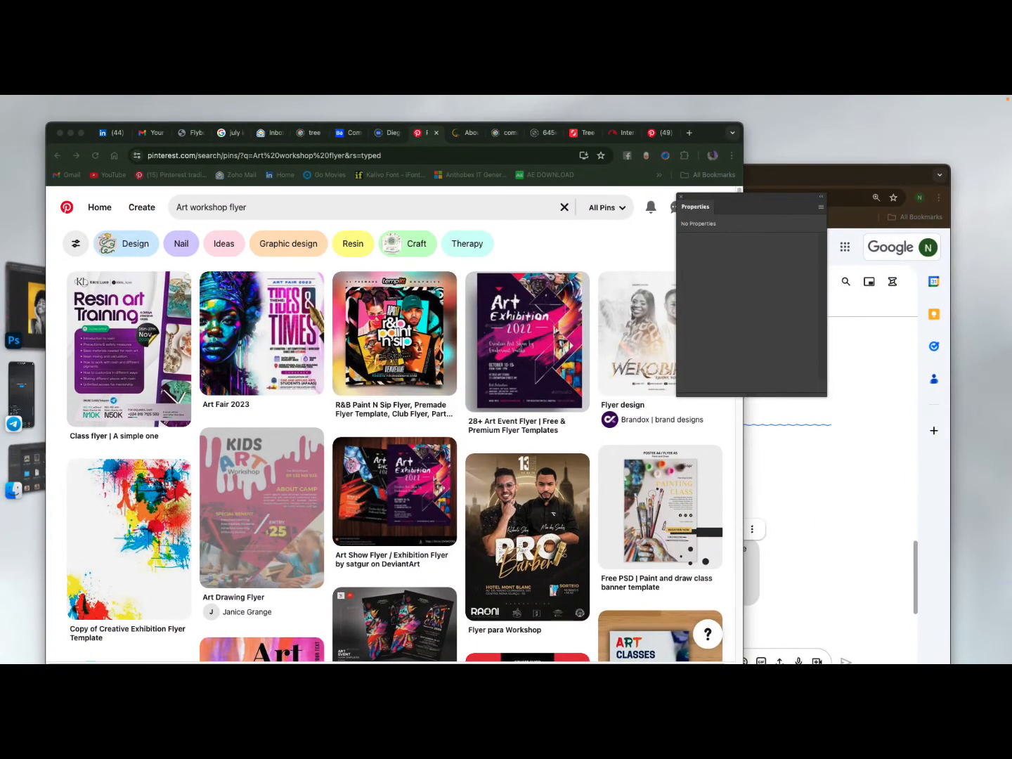
{"action": "key", "text": "super+Tab"}
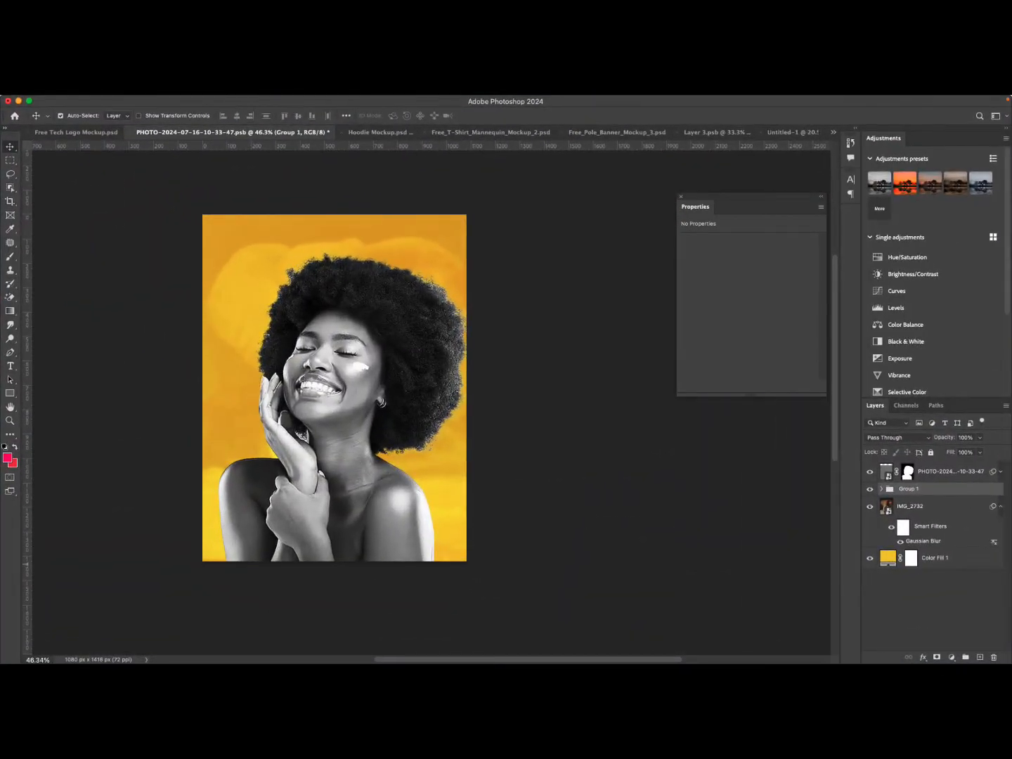
Add a Gradient Fill layer above the top portrait layer.
{"action": "left_click", "coordinate": [946, 471]}
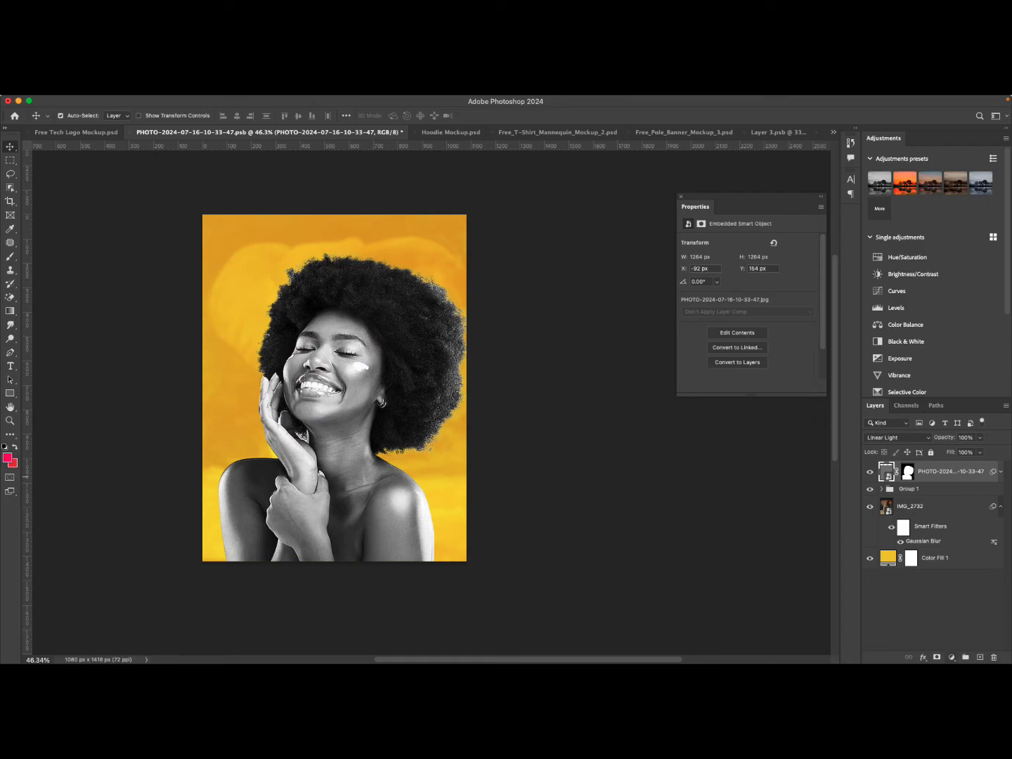
{"action": "left_click", "coordinate": [951, 658]}
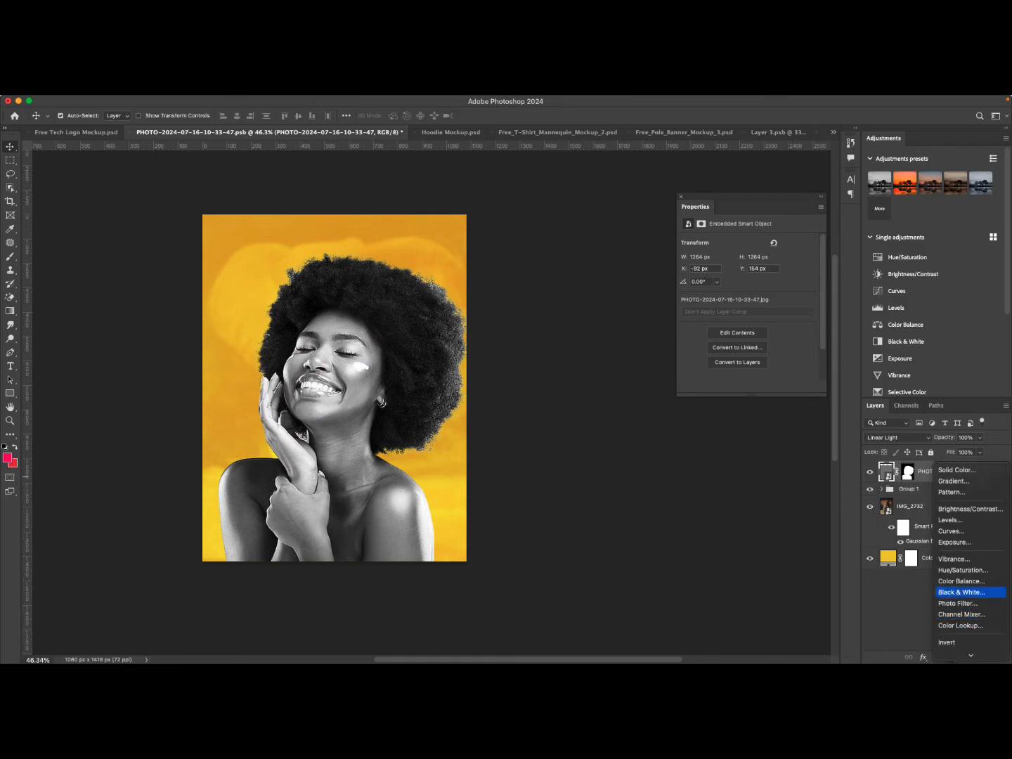
{"action": "mouse_move", "coordinate": [971, 655]}
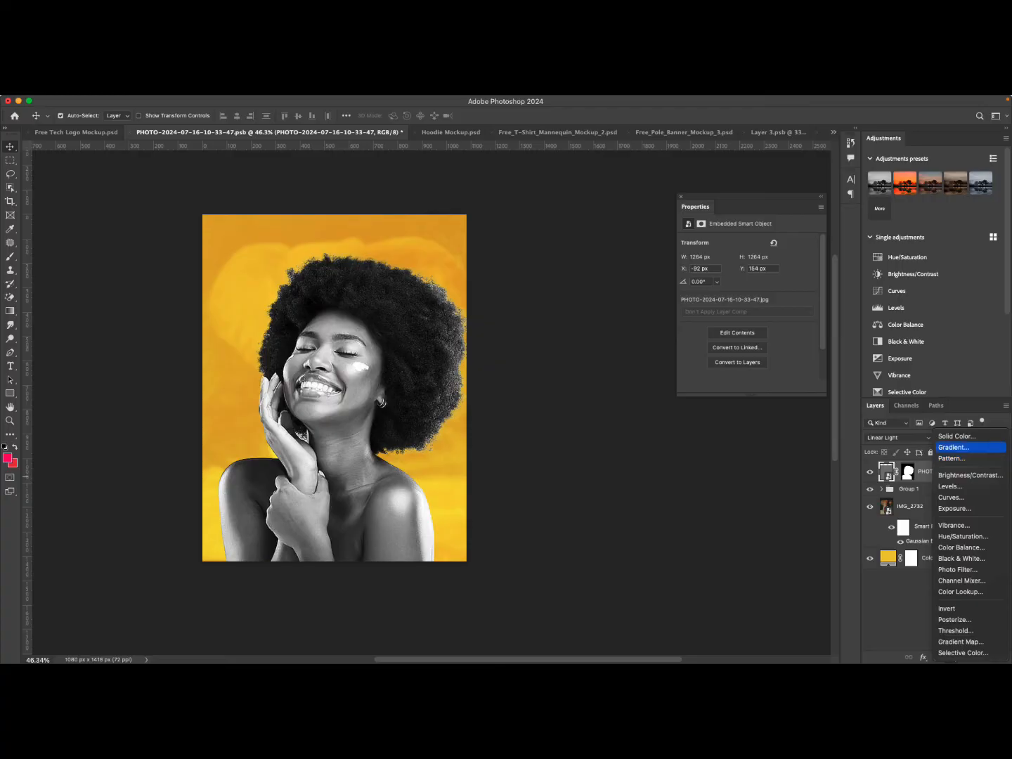
{"action": "left_click", "coordinate": [955, 448]}
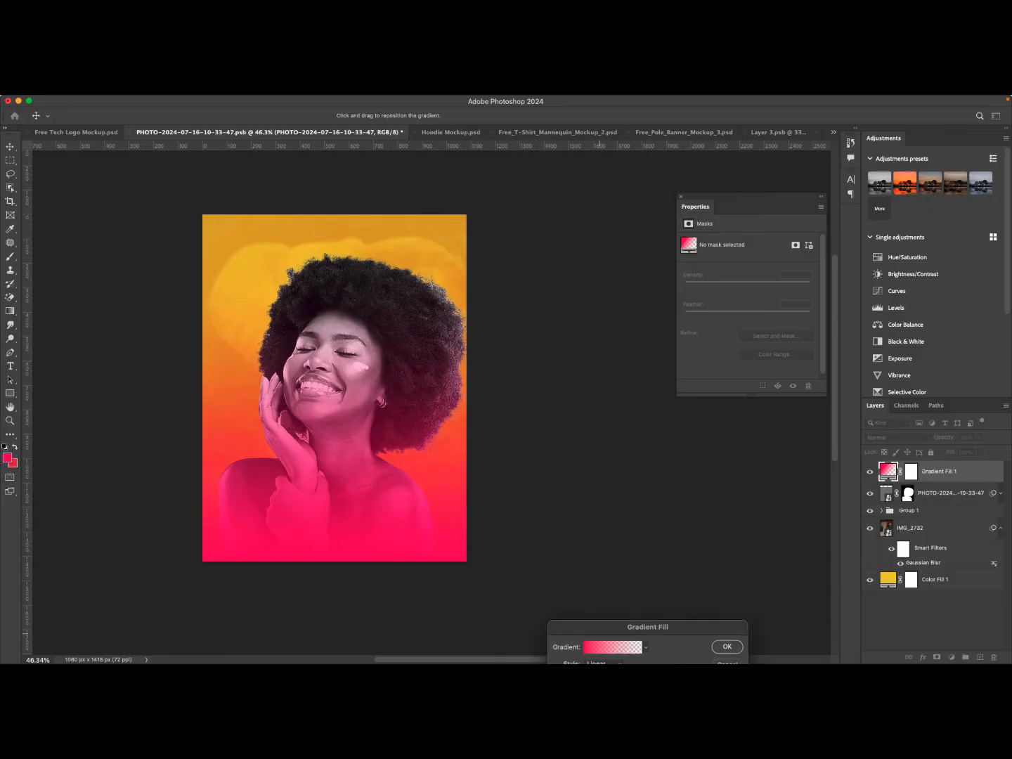
Set the gradient fill to black fading to transparent at a 90° angle and confirm it.
{"action": "left_click", "coordinate": [605, 450]}
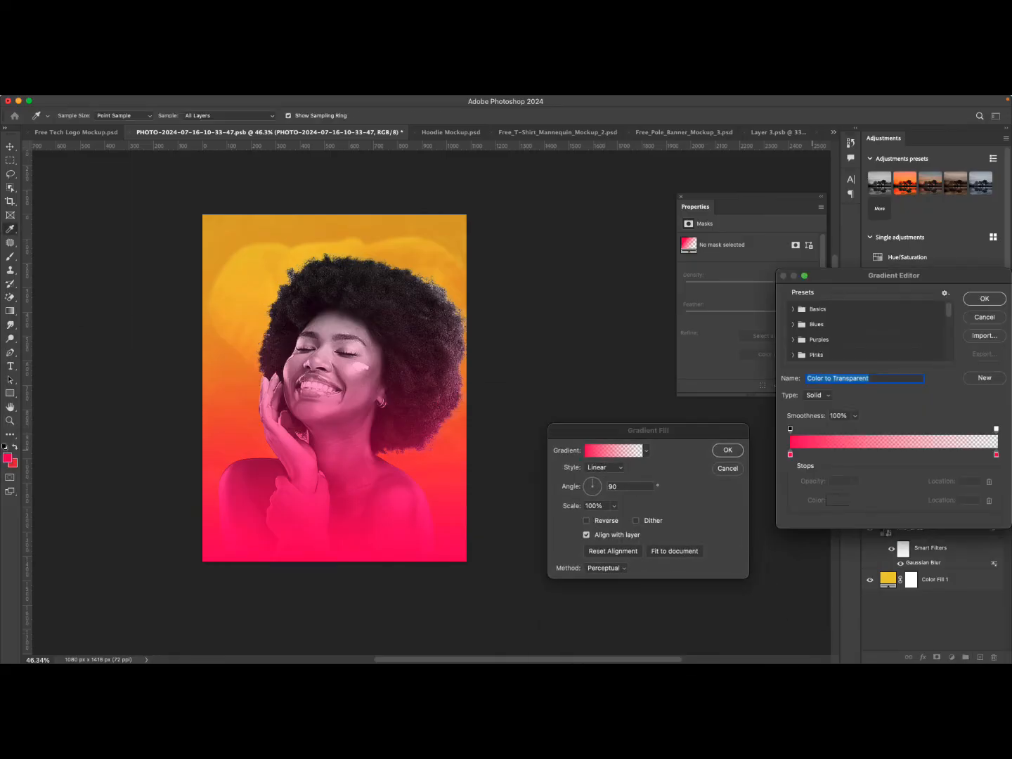
{"action": "double_click", "coordinate": [791, 455]}
{"action": "left_click_drag", "start_coordinate": [661, 447], "coordinate": [621, 496]}
{"action": "left_click", "coordinate": [860, 355]}
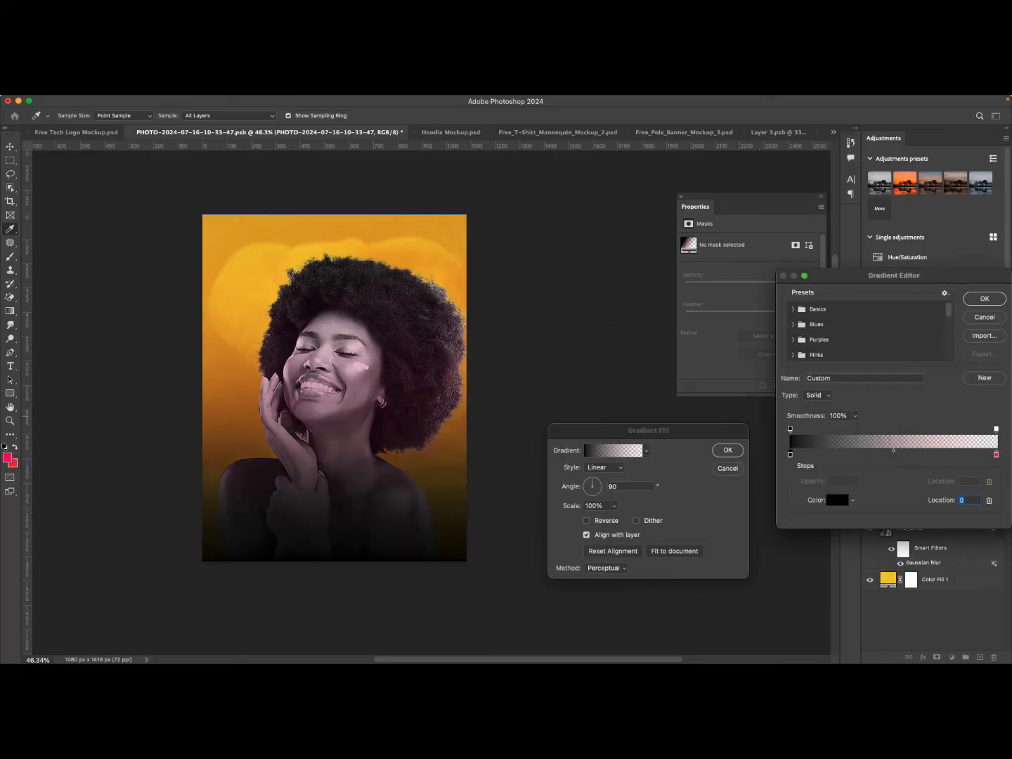
{"action": "double_click", "coordinate": [996, 454]}
{"action": "left_click", "coordinate": [622, 493]}
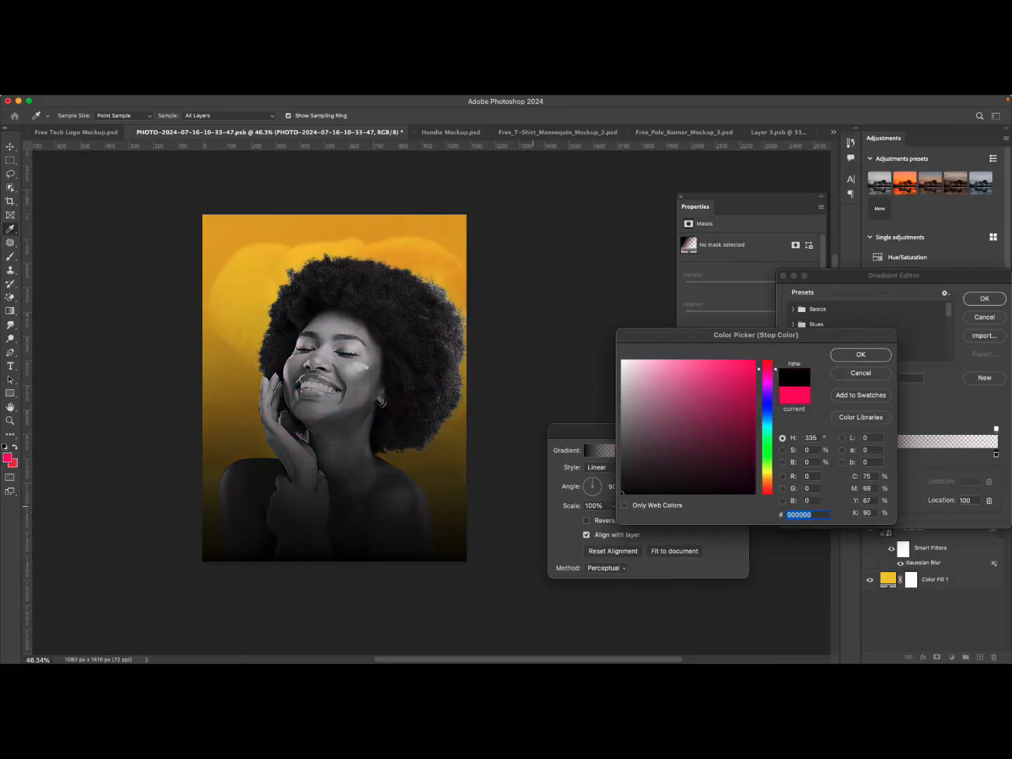
{"action": "left_click", "coordinate": [622, 360]}
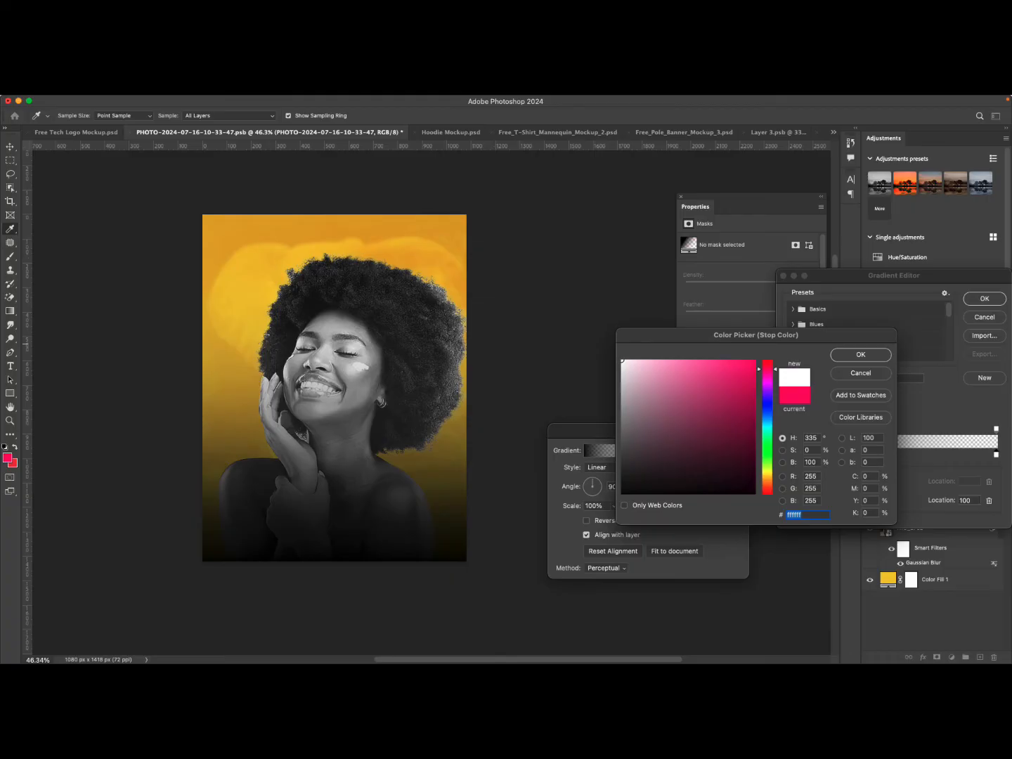
{"action": "left_click", "coordinate": [623, 493]}
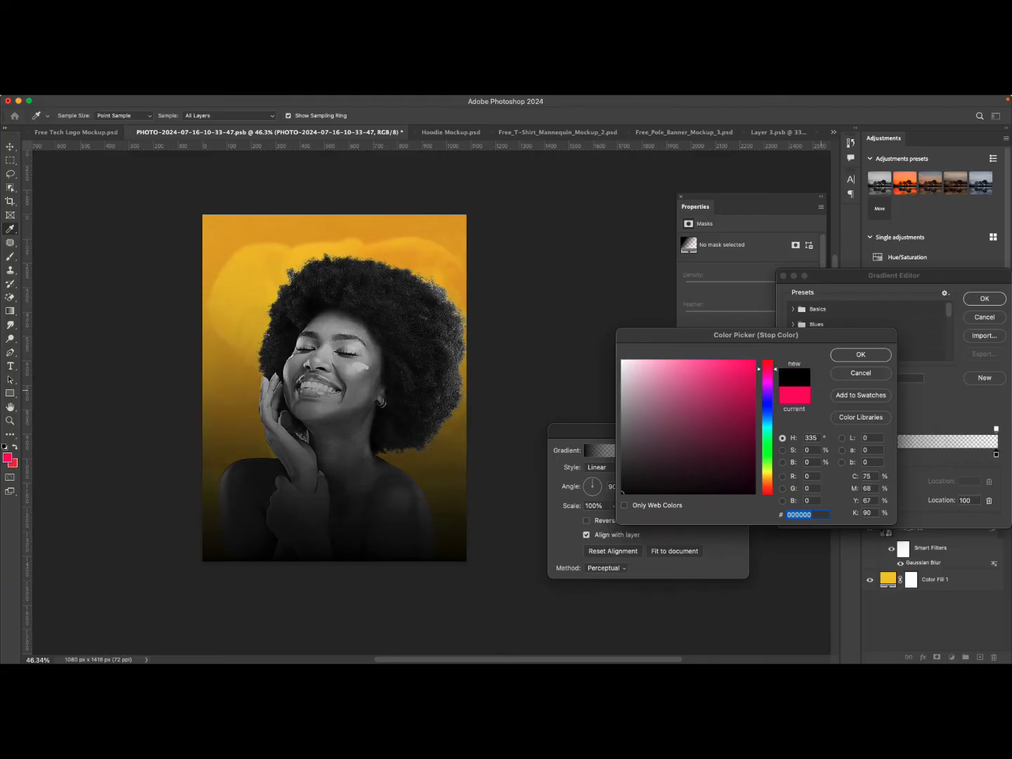
{"action": "key", "text": "Return"}
{"action": "key", "text": "Return"}
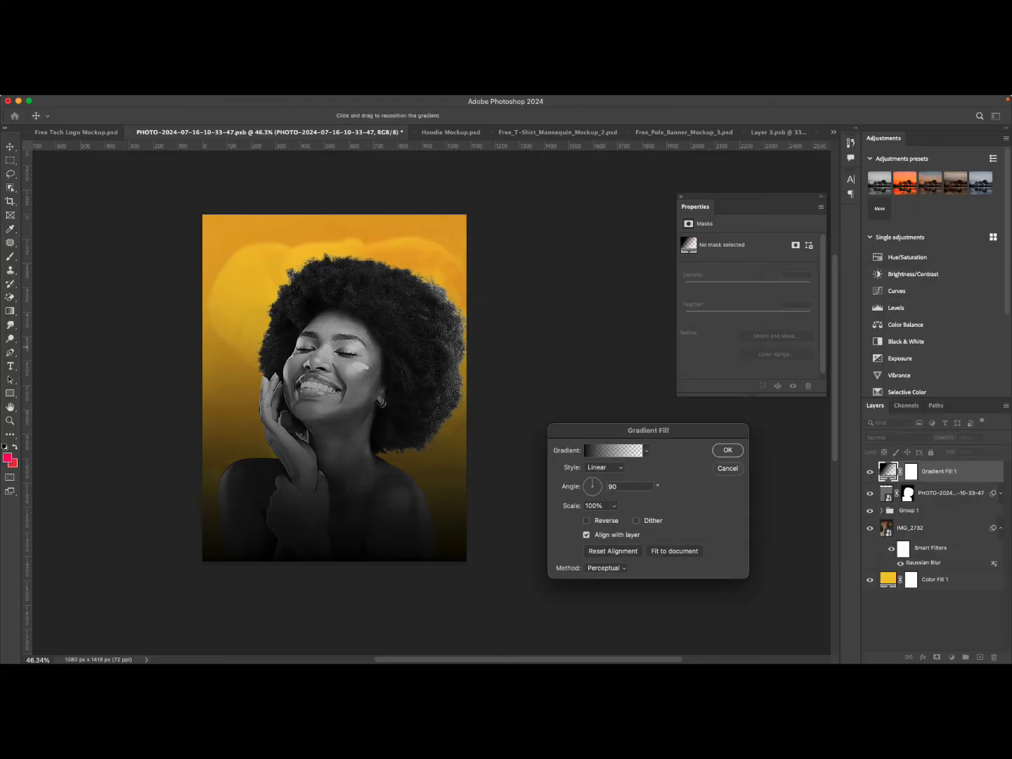
{"action": "key", "text": "Return"}
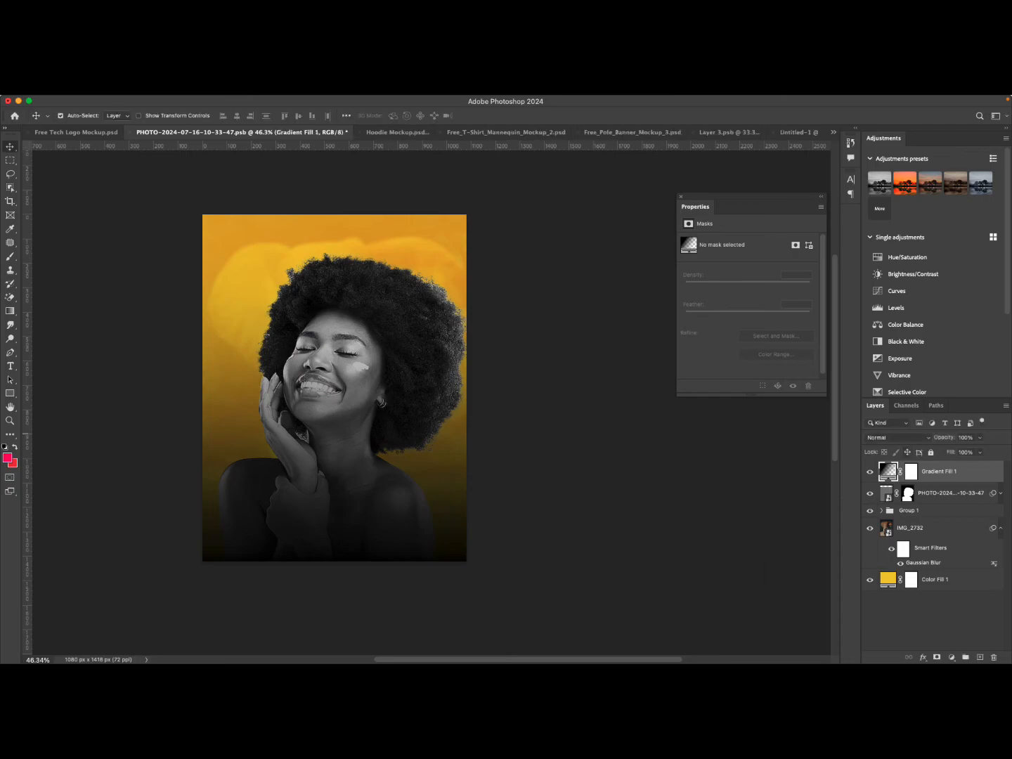
Set the gradient fill layer's blend mode to Multiply and toggle its visibility to compare.
{"action": "left_click", "coordinate": [897, 437]}
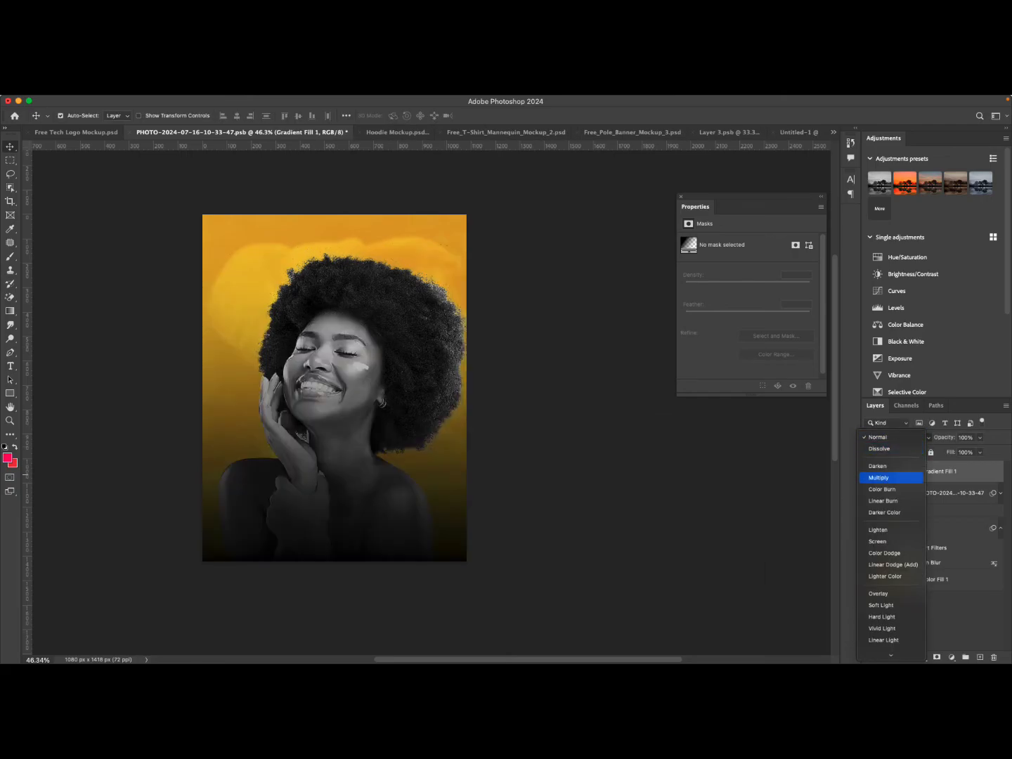
{"action": "left_click", "coordinate": [878, 477]}
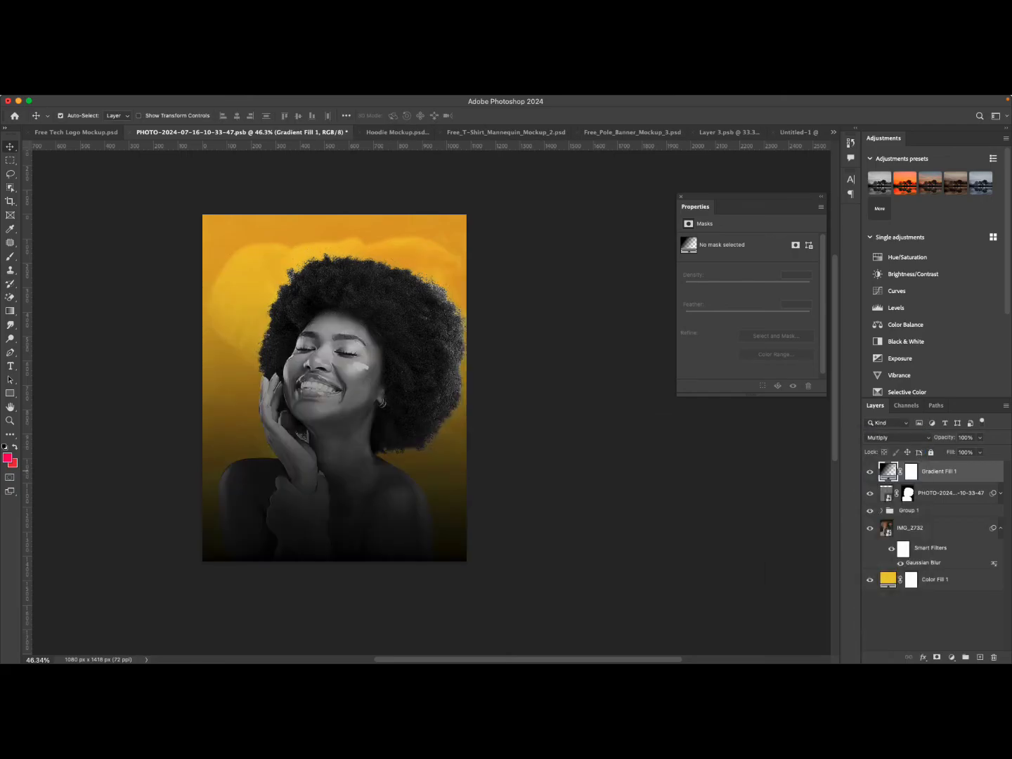
{"action": "left_click", "coordinate": [869, 471]}
{"action": "left_click", "coordinate": [869, 472]}
{"action": "left_click", "coordinate": [870, 471]}
{"action": "left_click", "coordinate": [869, 471]}
Paint black on the gradient fill's mask with a 476 px soft brush to clear the shading from the face and upper area.
{"action": "left_click", "coordinate": [911, 471]}
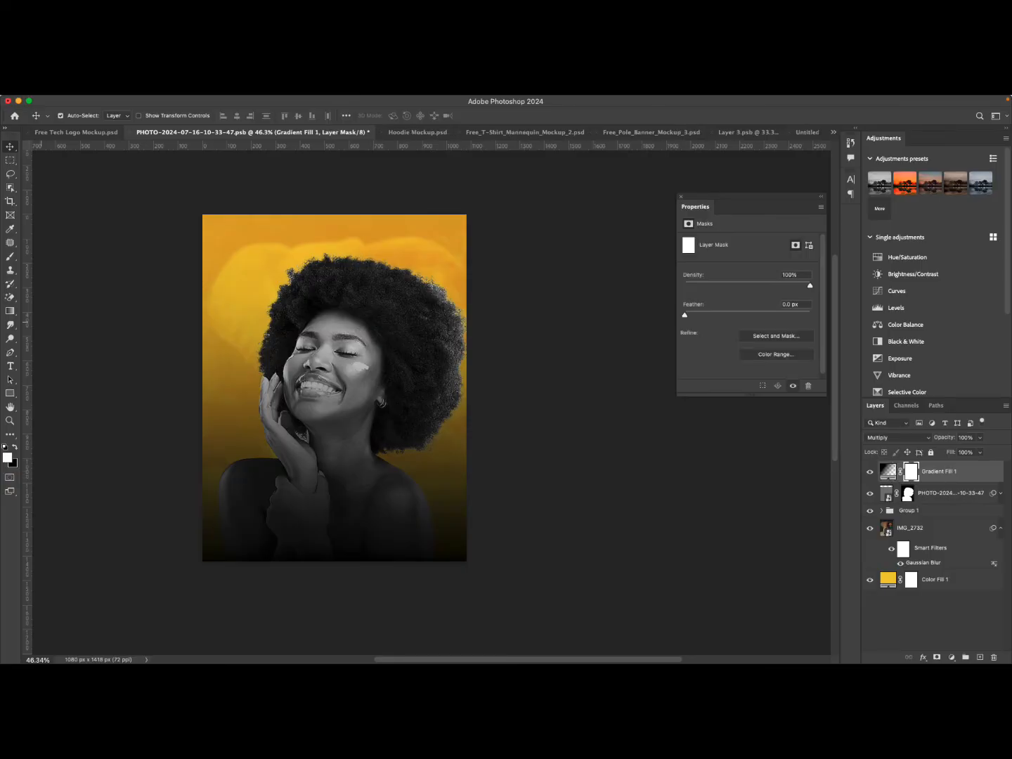
{"action": "key", "text": "b"}
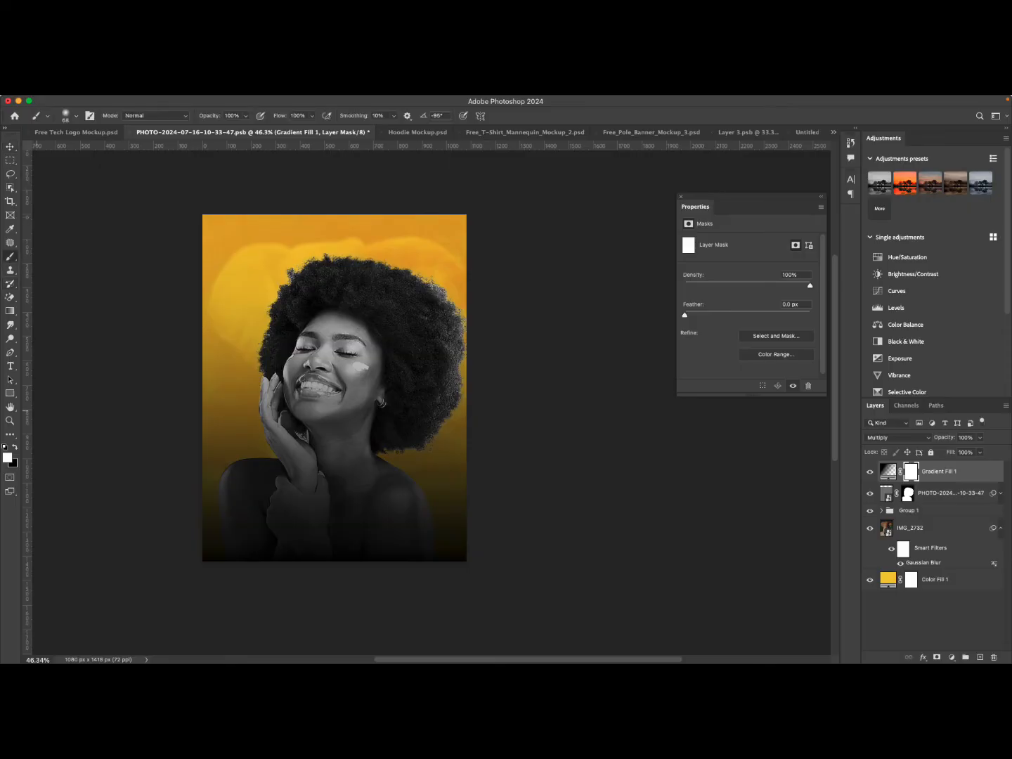
{"action": "key", "text": "x"}
{"action": "right_click", "coordinate": [302, 390]}
{"action": "left_click_drag", "start_coordinate": [379, 417], "coordinate": [416, 417]}
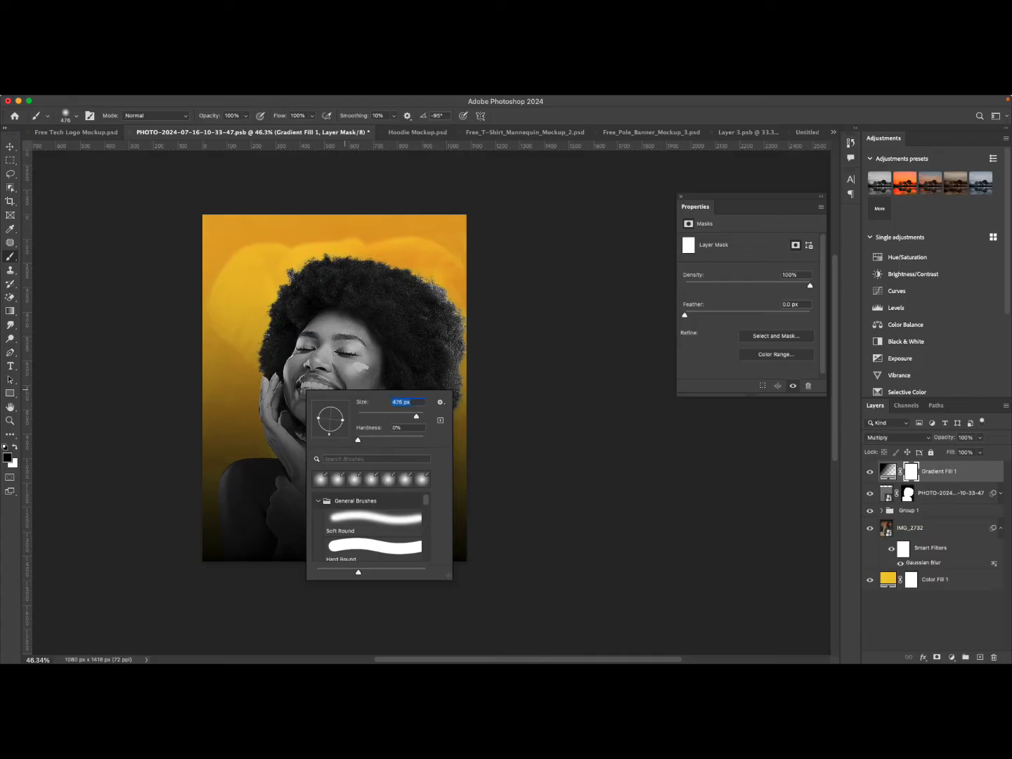
{"action": "mouse_move", "coordinate": [326, 341]}
{"action": "left_mouse_down"}
{"action": "mouse_move", "coordinate": [334, 373]}
{"action": "mouse_move", "coordinate": [300, 397]}
{"action": "mouse_move", "coordinate": [336, 394]}
{"action": "mouse_move", "coordinate": [330, 436]}
{"action": "left_mouse_up"}
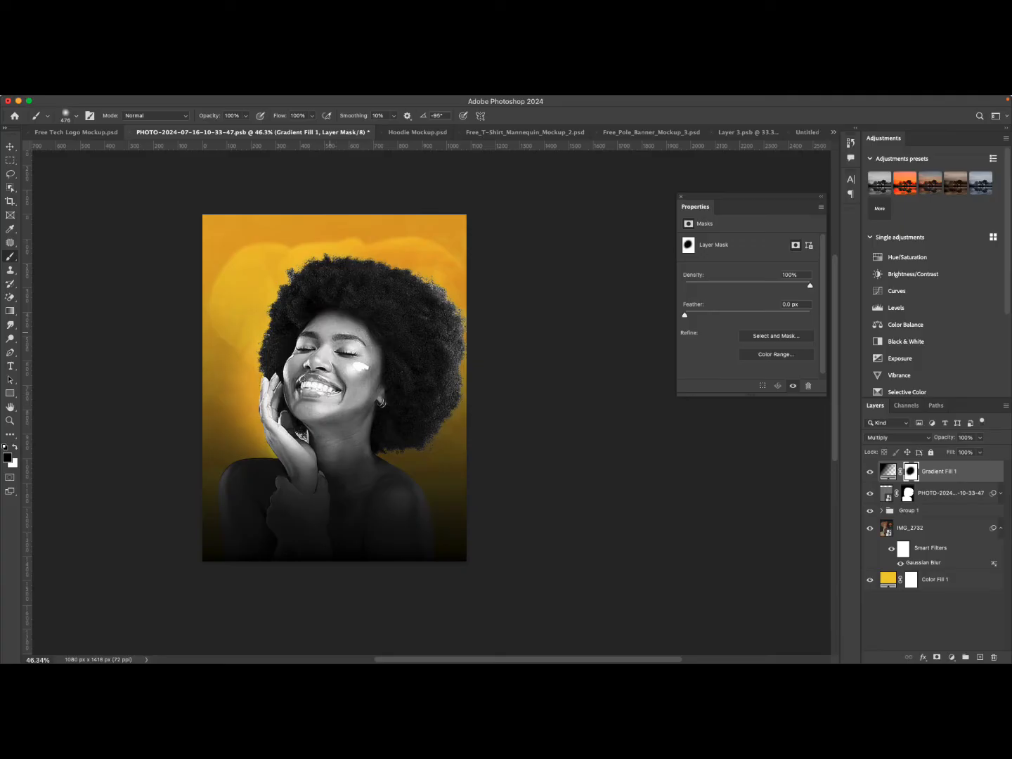
{"action": "mouse_move", "coordinate": [322, 303]}
{"action": "left_mouse_down"}
{"action": "mouse_move", "coordinate": [415, 390]}
{"action": "mouse_move", "coordinate": [404, 397]}
{"action": "left_mouse_up"}
{"action": "mouse_move", "coordinate": [282, 305]}
{"action": "left_mouse_down"}
{"action": "mouse_move", "coordinate": [246, 316]}
{"action": "mouse_move", "coordinate": [257, 319]}
{"action": "mouse_move", "coordinate": [200, 380]}
{"action": "mouse_move", "coordinate": [207, 404]}
{"action": "mouse_move", "coordinate": [601, 399]}
{"action": "left_mouse_up"}
{"action": "left_click_drag", "start_coordinate": [218, 423], "coordinate": [393, 307]}
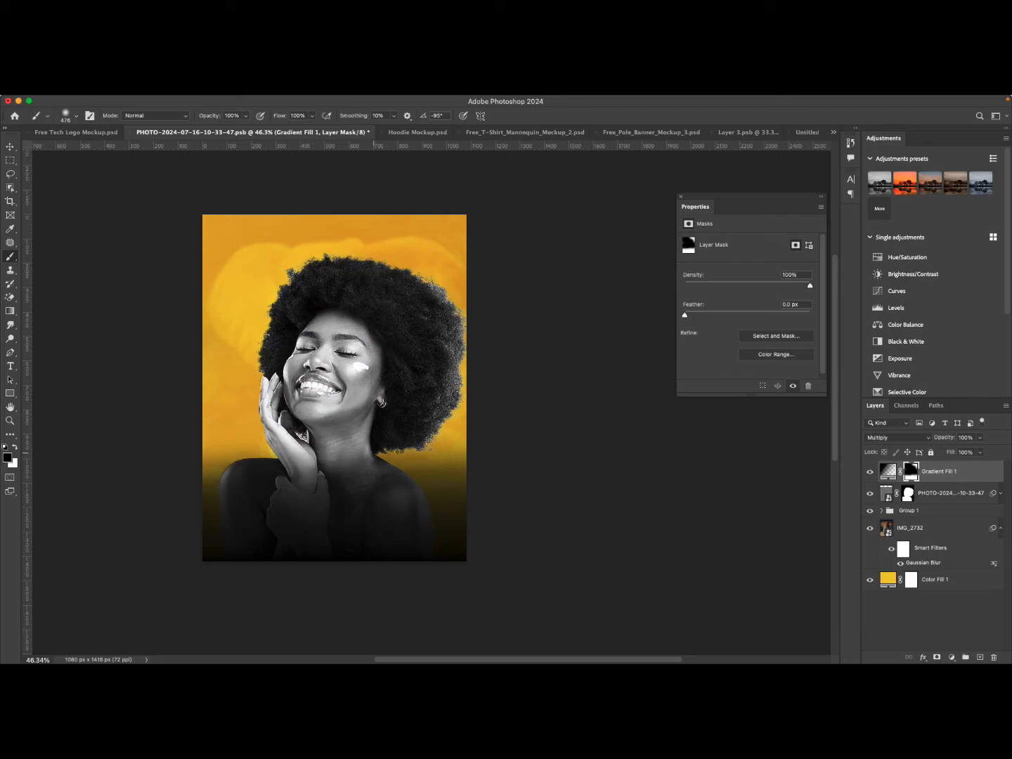
{"action": "left_click_drag", "start_coordinate": [374, 452], "coordinate": [413, 438]}
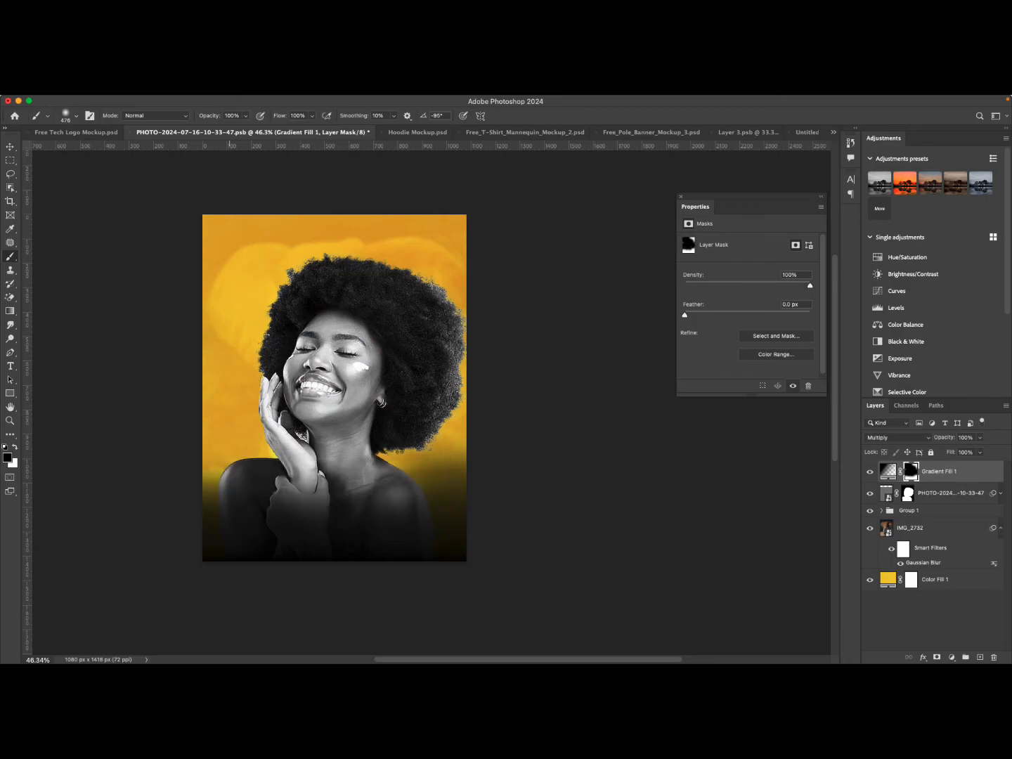
Lower the brush opacity to 53% and paint across the shoulders on the gradient mask.
{"action": "left_click", "coordinate": [245, 116]}
{"action": "left_click_drag", "start_coordinate": [244, 127], "coordinate": [223, 128]}
{"action": "left_click_drag", "start_coordinate": [410, 449], "coordinate": [299, 459]}
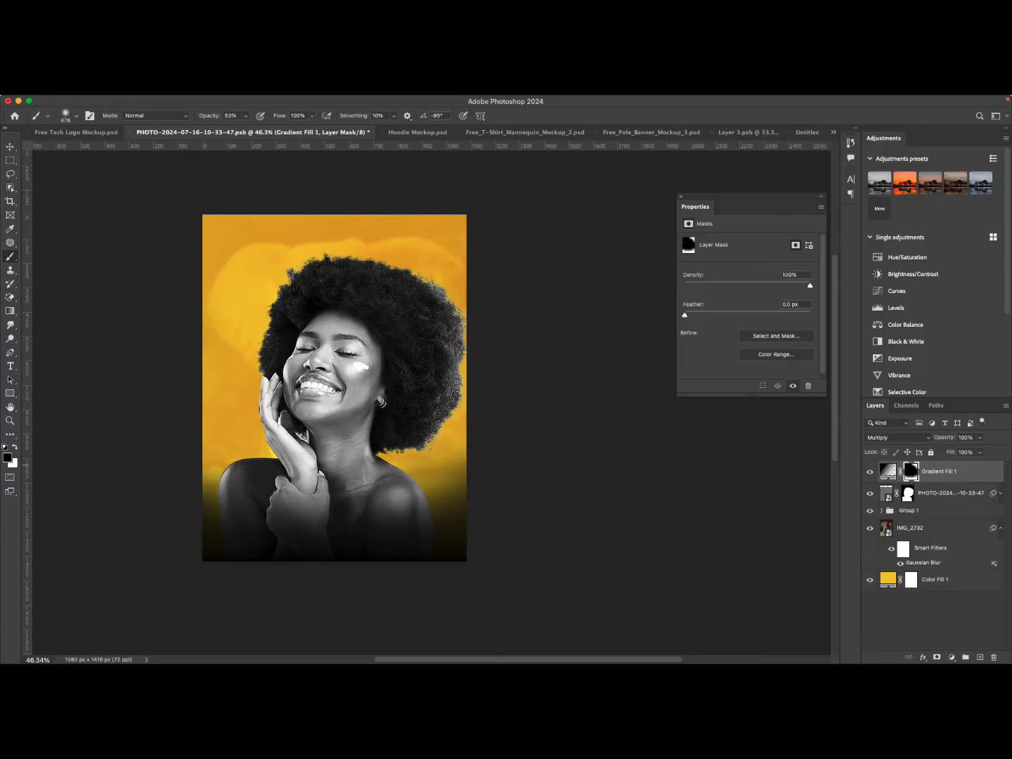
Switch to white and paint along the bottom of the mask to restore the dark shading.
{"action": "key", "text": "x"}
{"action": "left_click_drag", "start_coordinate": [349, 495], "coordinate": [284, 489]}
{"action": "mouse_move", "coordinate": [406, 515]}
{"action": "left_mouse_down"}
{"action": "mouse_move", "coordinate": [236, 503]}
{"action": "mouse_move", "coordinate": [218, 485]}
{"action": "left_mouse_up"}
{"action": "left_click_drag", "start_coordinate": [400, 516], "coordinate": [340, 515]}
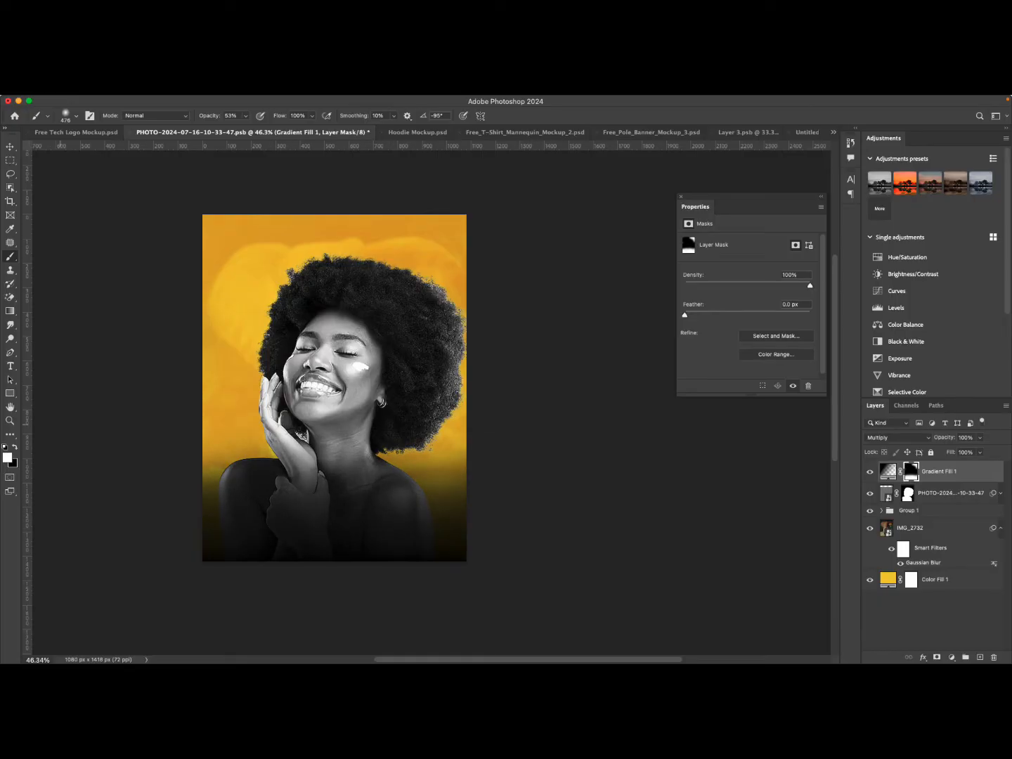
Switch back to black and dab the mask near the left shoulder.
{"action": "left_click", "coordinate": [15, 446]}
{"action": "left_click", "coordinate": [288, 439]}
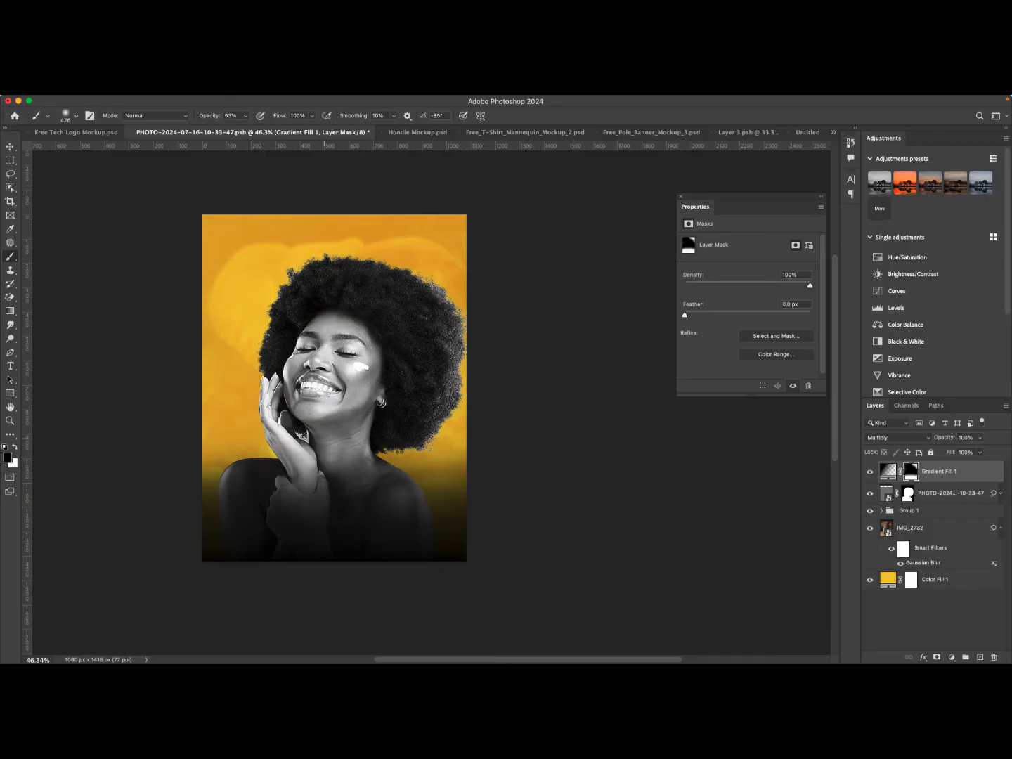
{"action": "left_click", "coordinate": [284, 434]}
Try a 54 px brush stroke along the left shoulder edge, then undo the last two strokes.
{"action": "right_click", "coordinate": [325, 400]}
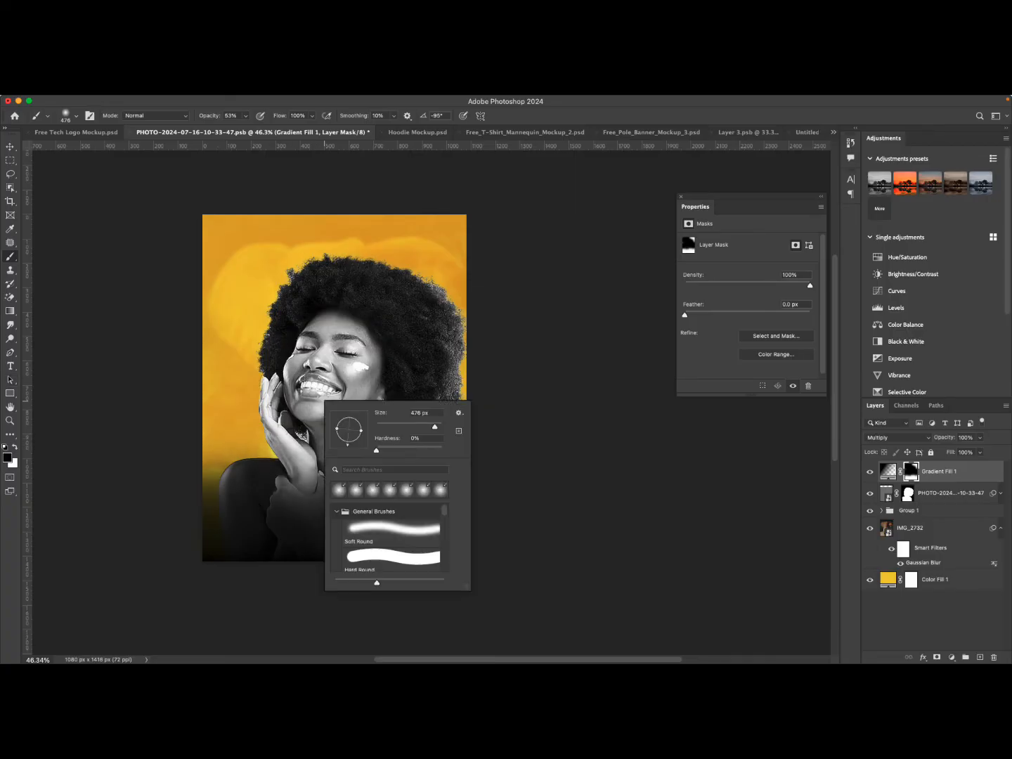
{"action": "left_click_drag", "start_coordinate": [433, 428], "coordinate": [394, 428]}
{"action": "left_click_drag", "start_coordinate": [232, 464], "coordinate": [219, 485]}
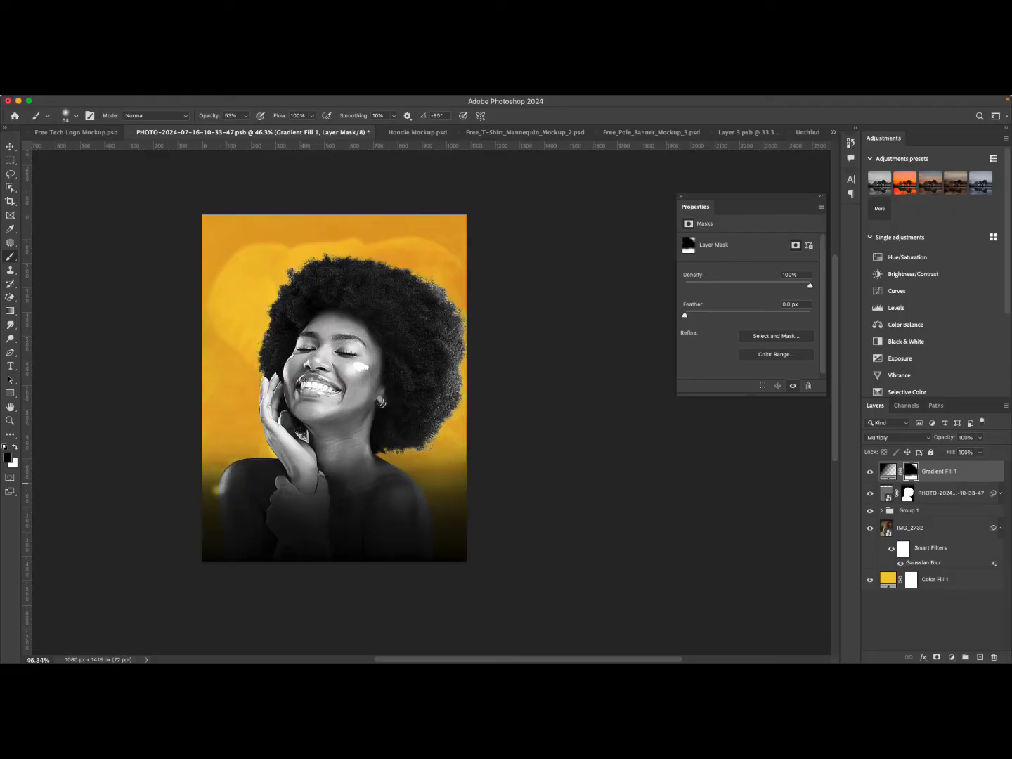
{"action": "key", "text": "ctrl+z"}
{"action": "key", "text": "ctrl+z"}
Set the brush size to about 380 px.
{"action": "right_click", "coordinate": [360, 366]}
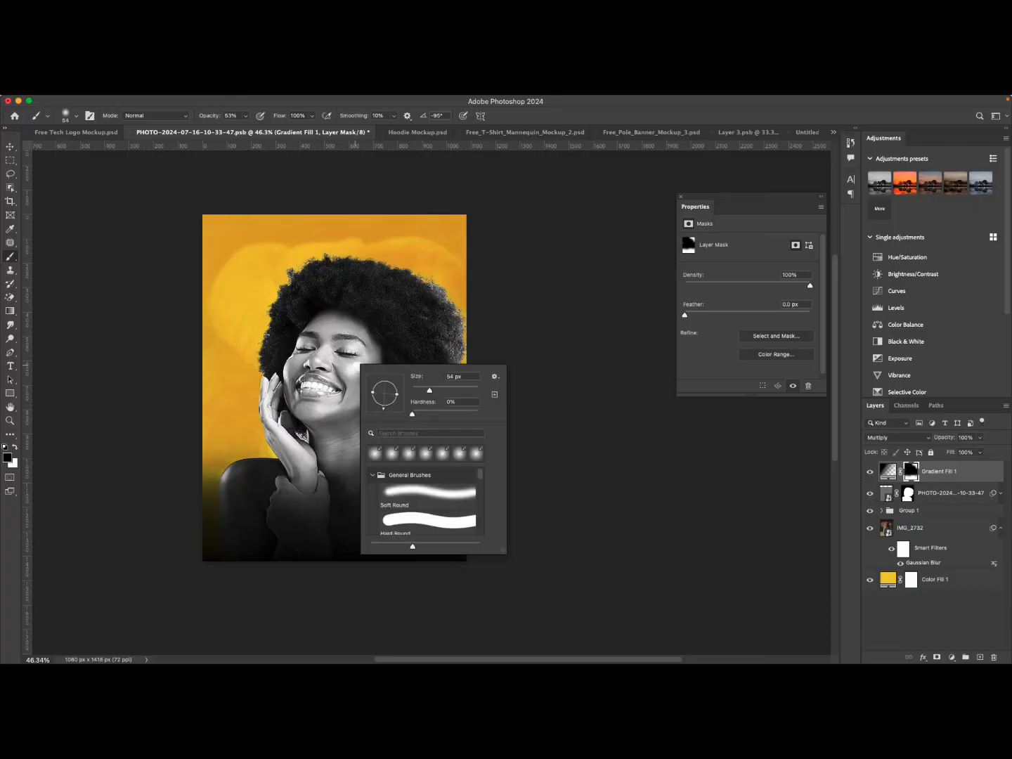
{"action": "left_click_drag", "start_coordinate": [429, 390], "coordinate": [467, 390]}
{"action": "key", "text": "Return"}
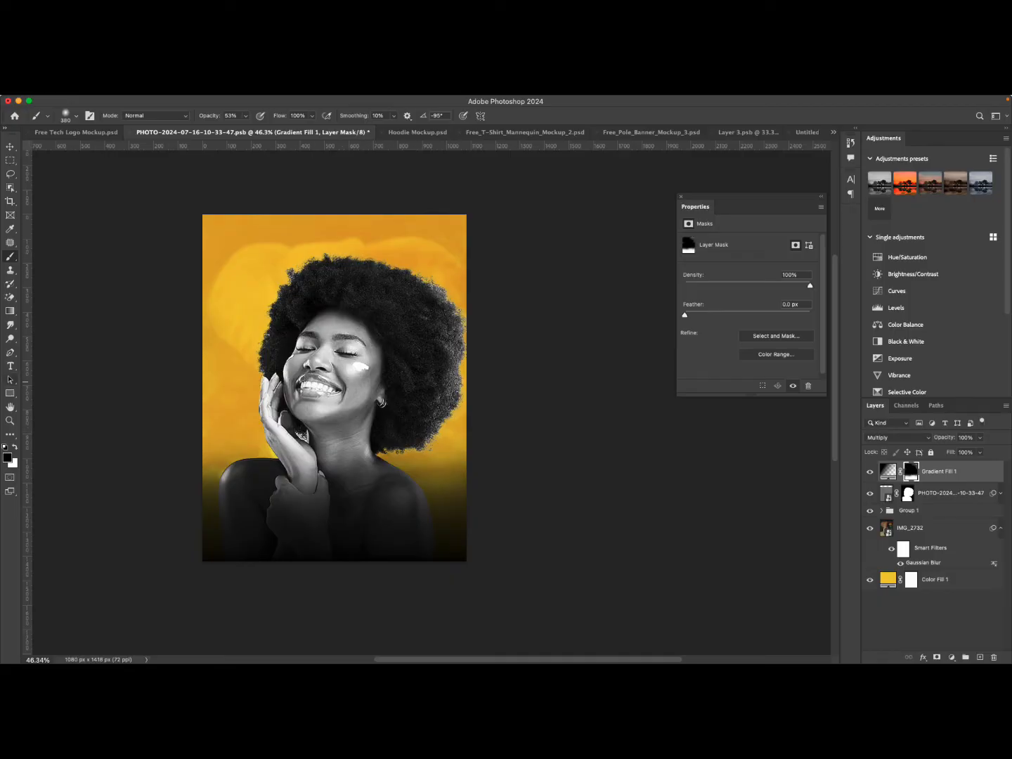
Add a TGIF text layer near the top of the poster.
{"action": "key", "text": "t"}
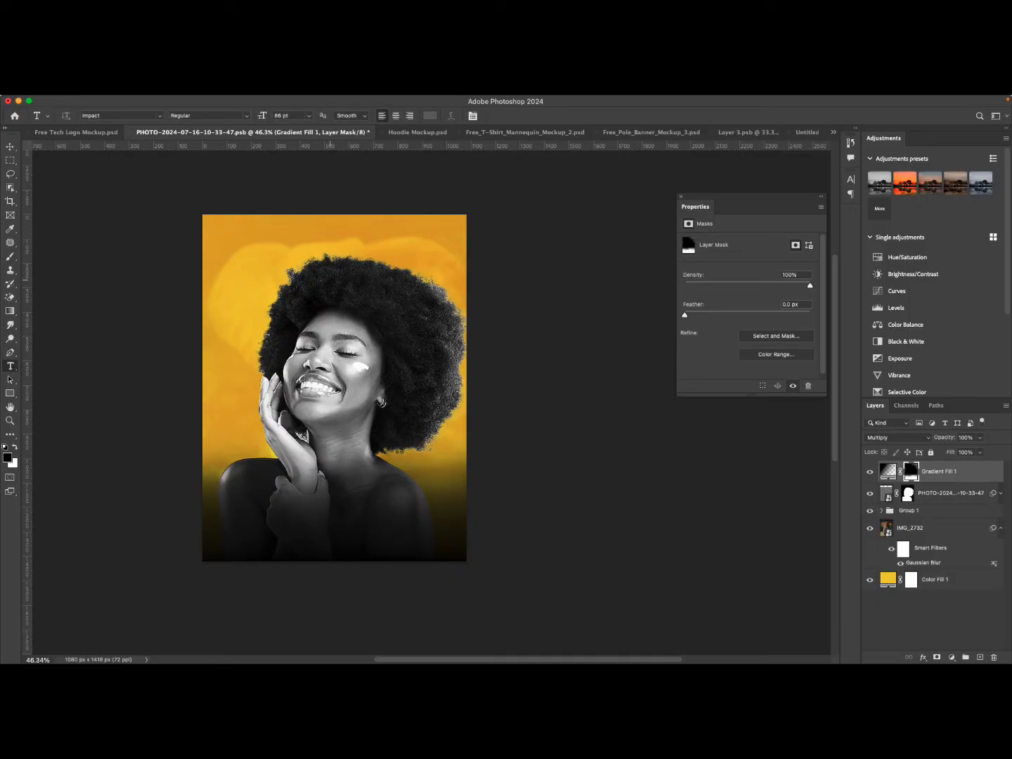
{"action": "left_click", "coordinate": [311, 258]}
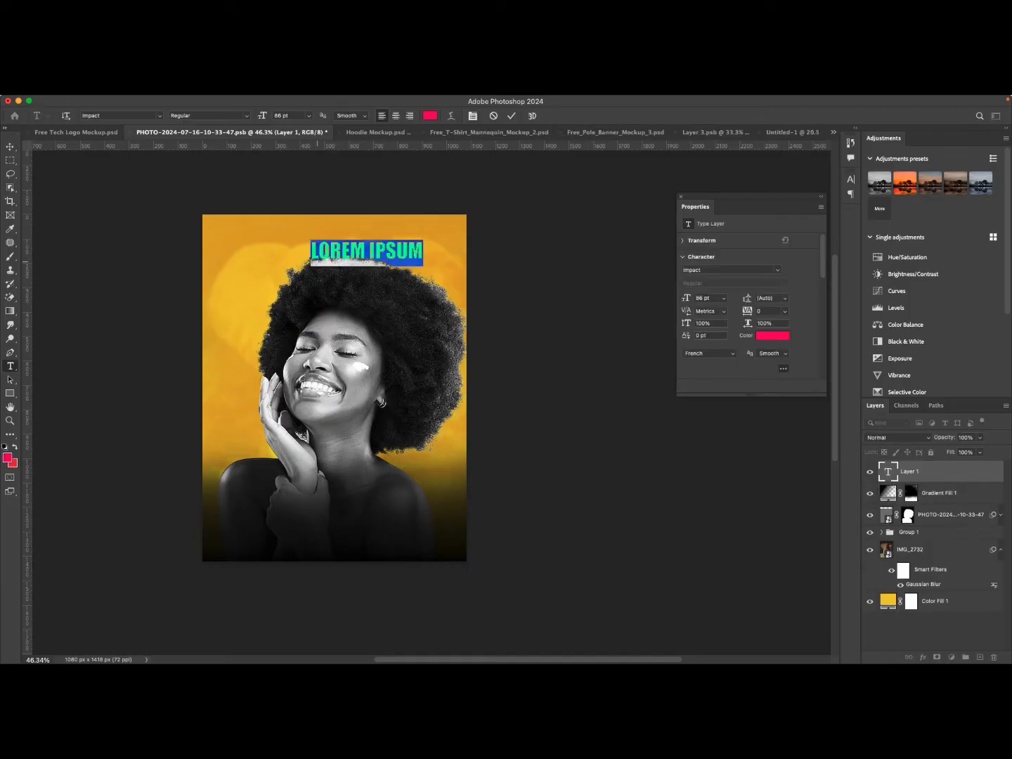
{"action": "type", "text": "TH"}
{"action": "key", "text": "BackSpace"}
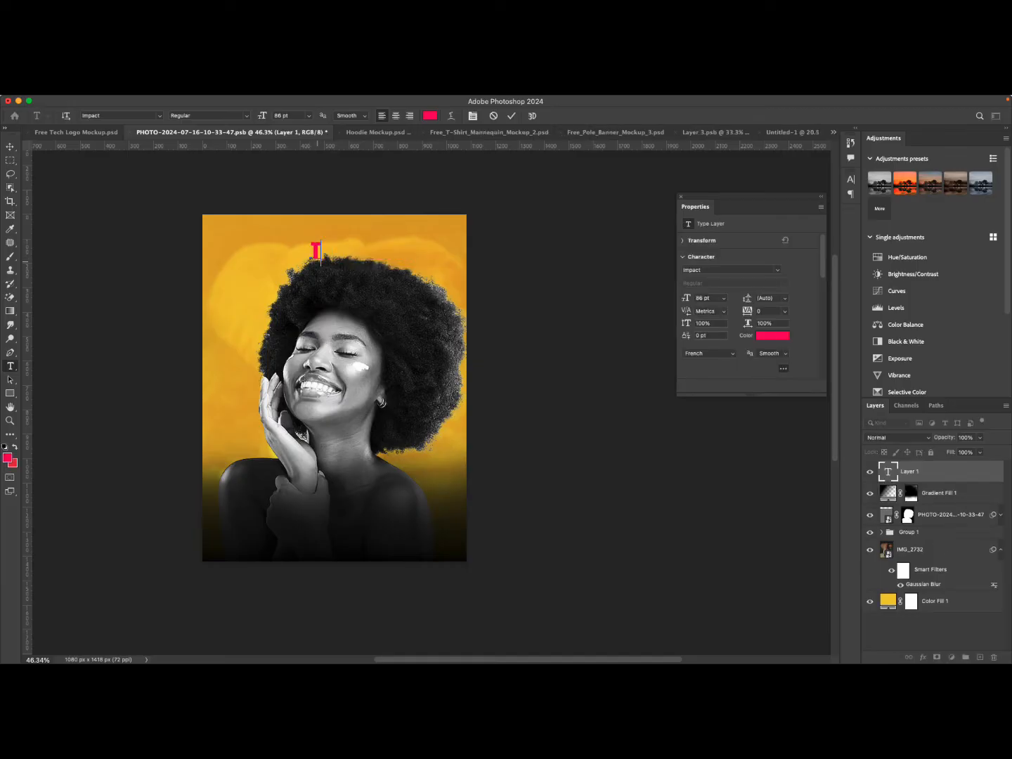
{"action": "type", "text": "GIF"}
{"action": "left_click", "coordinate": [511, 115]}
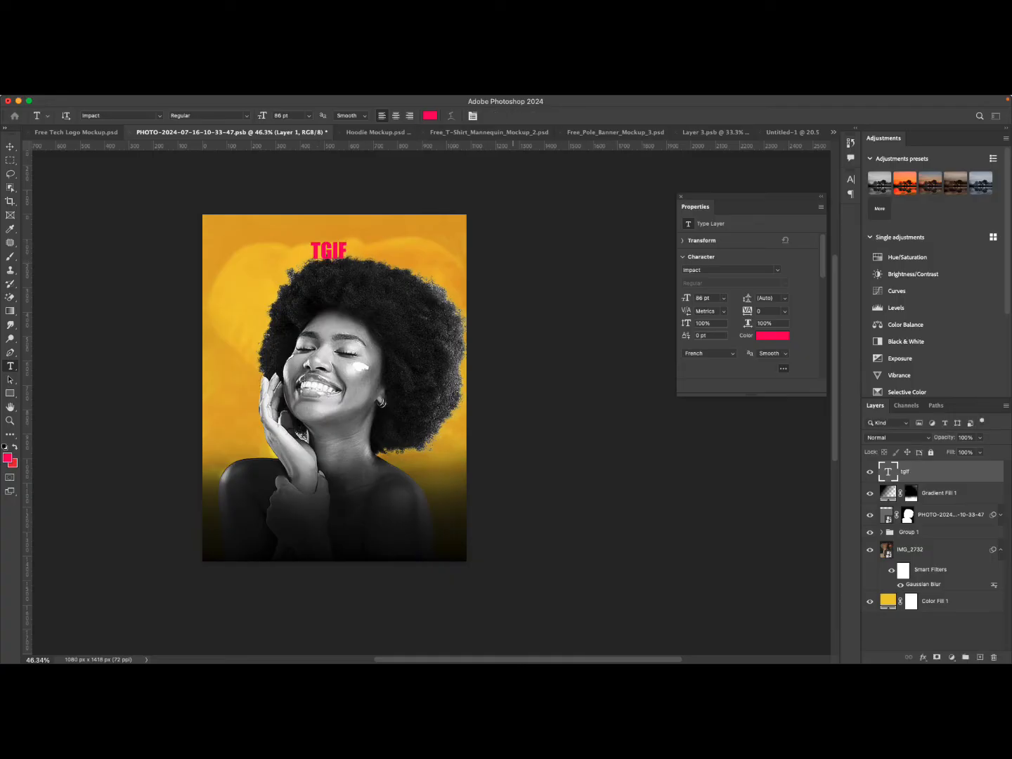
Scale the TGIF text up to about 473% and move it over the lower body.
{"action": "key", "text": "super+t"}
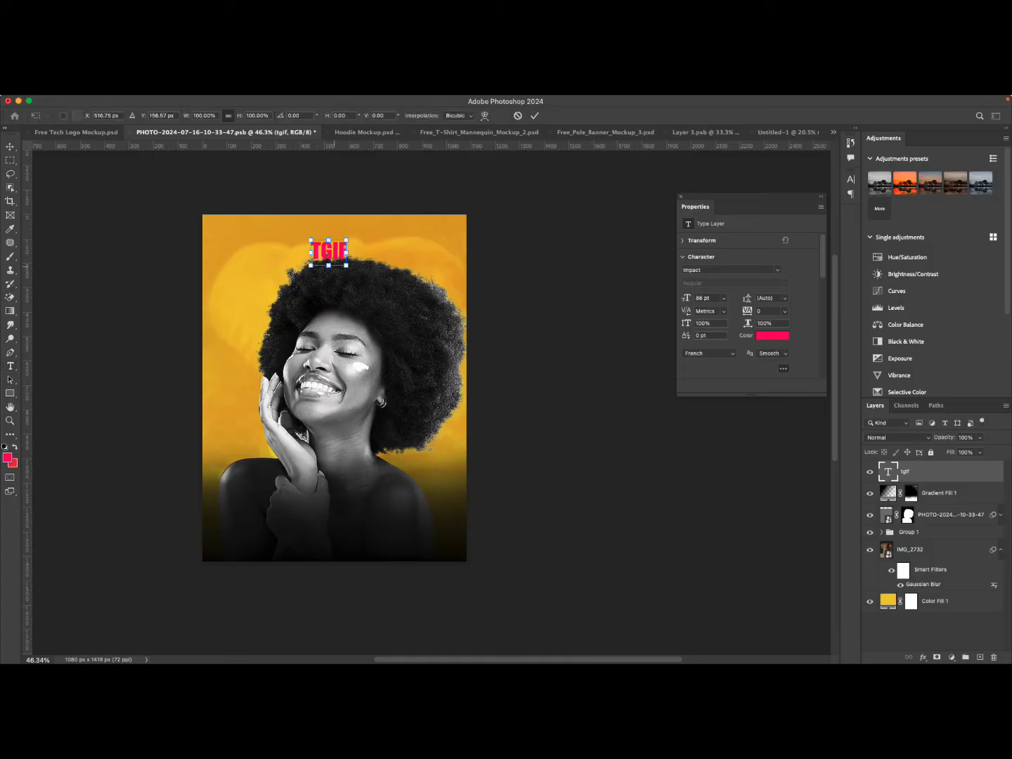
{"action": "left_click_drag", "start_coordinate": [329, 265], "coordinate": [329, 422]}
{"action": "left_click_drag", "start_coordinate": [374, 338], "coordinate": [387, 443]}
{"action": "left_click_drag", "start_coordinate": [330, 369], "coordinate": [337, 432]}
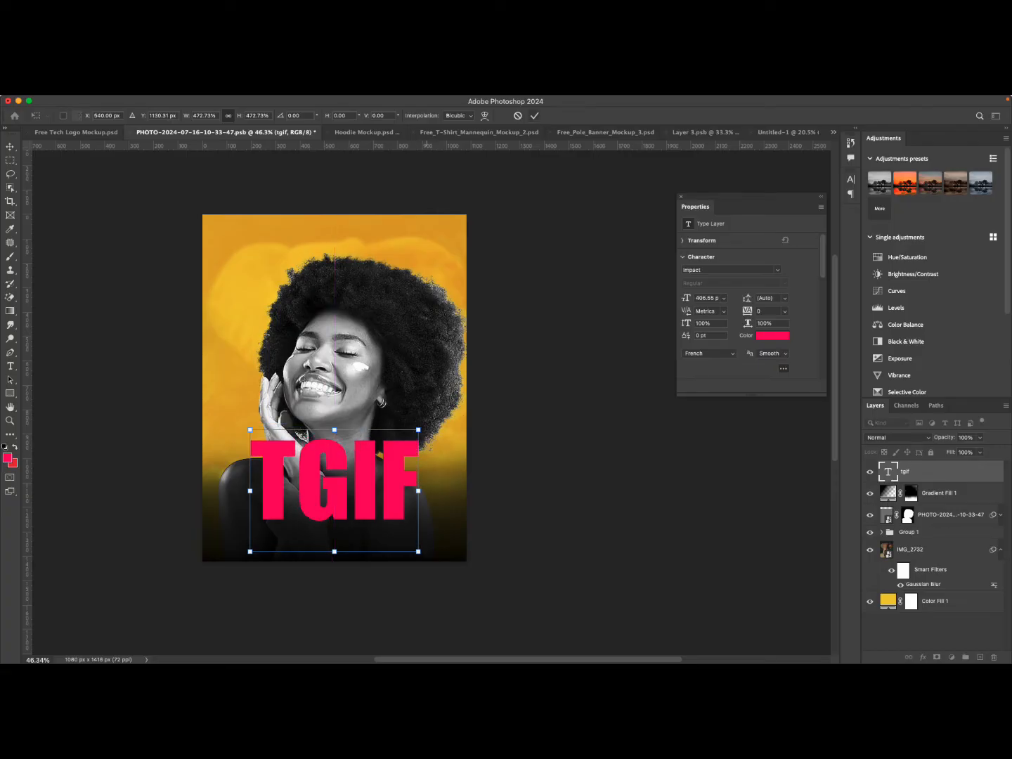
{"action": "key", "text": "Return"}
Color the TGIF text yellow #ffd600 sampled from the poster and set its blend mode to Screen.
{"action": "left_click", "coordinate": [777, 336]}
{"action": "left_click", "coordinate": [437, 235]}
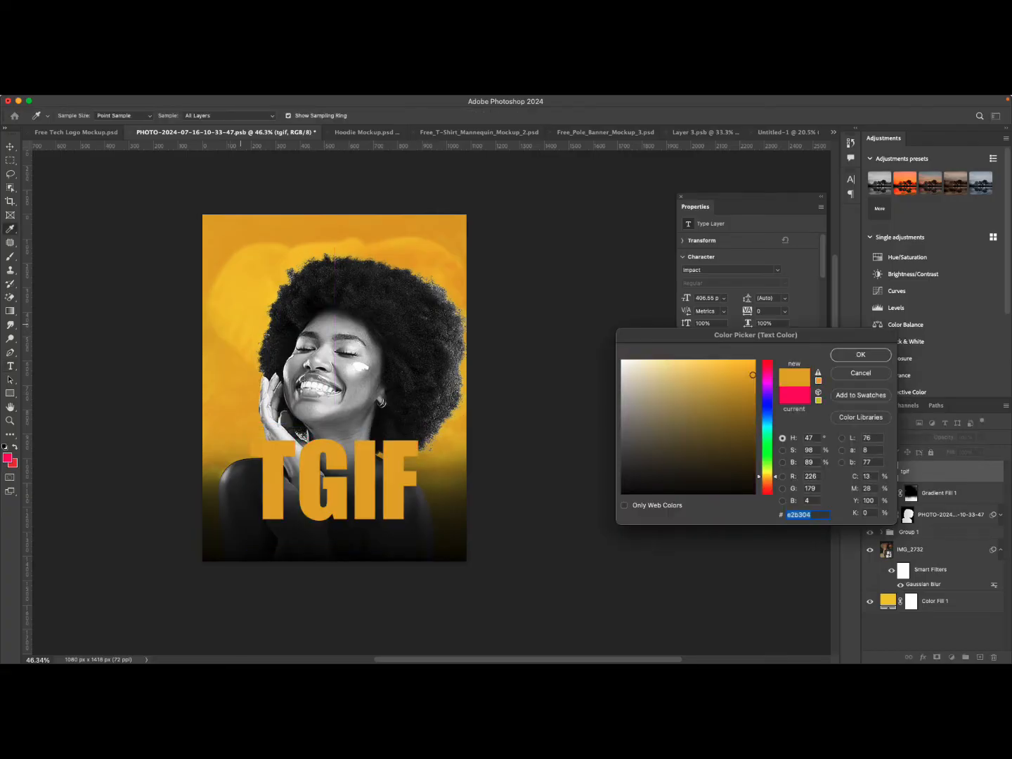
{"action": "left_click", "coordinate": [248, 281]}
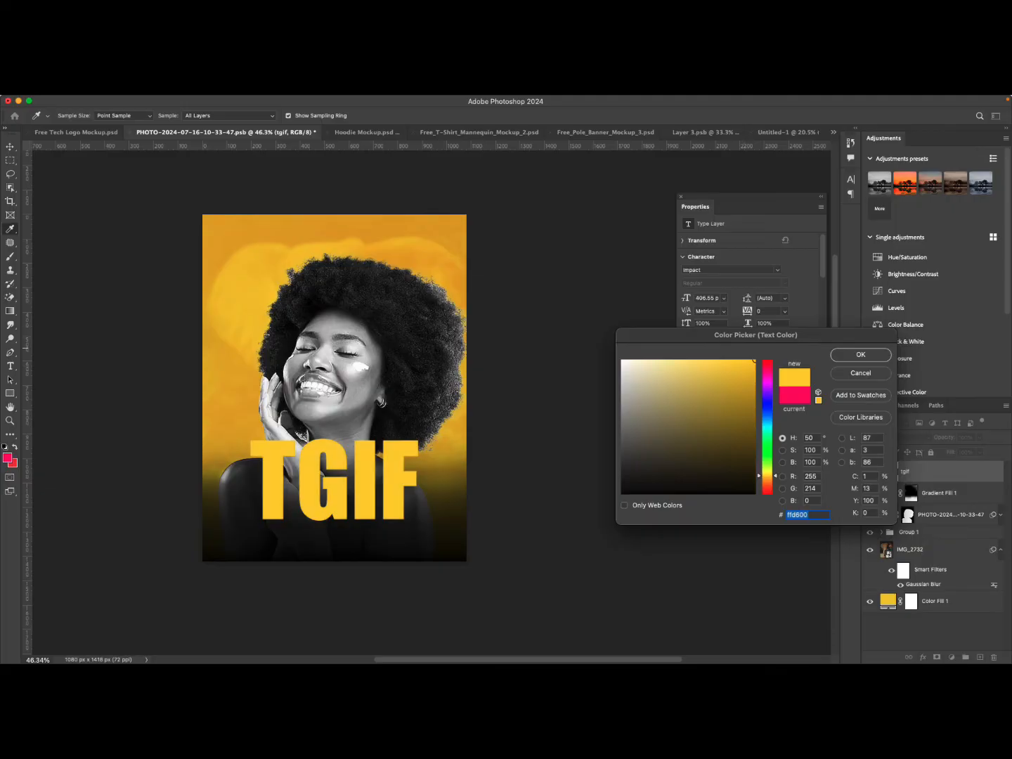
{"action": "key", "text": "Return"}
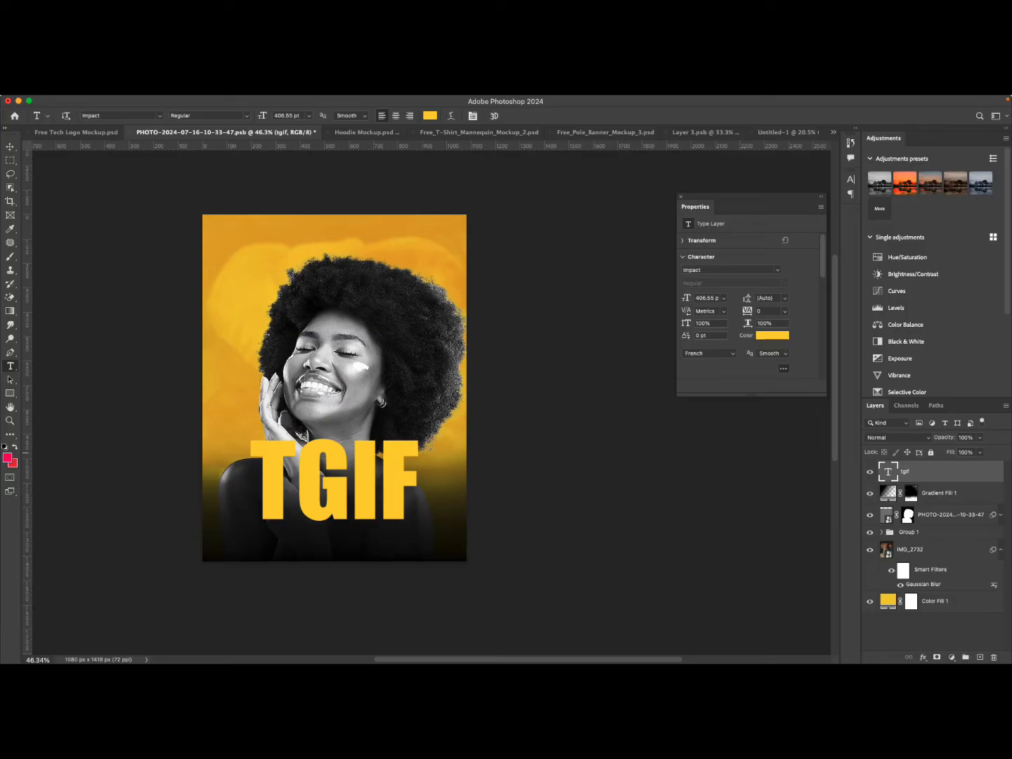
{"action": "left_click", "coordinate": [897, 438]}
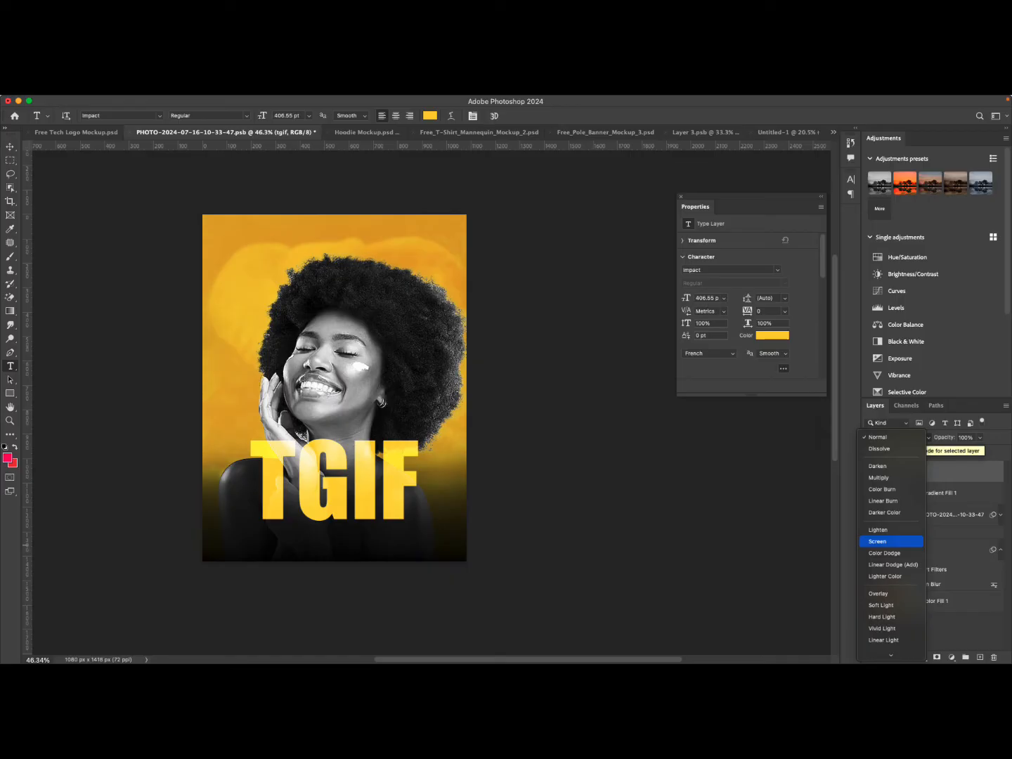
{"action": "left_click", "coordinate": [879, 541]}
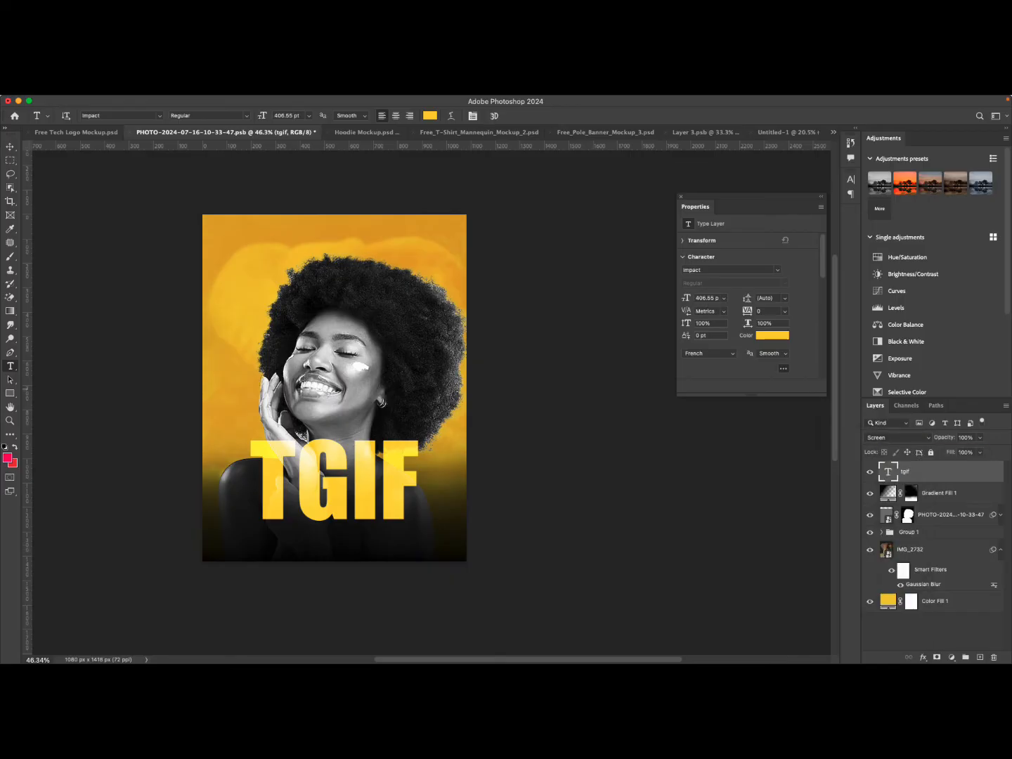
Add a HAPPY WEEKEND text layer in Impact 86 pt over the face.
{"action": "left_click", "coordinate": [350, 492]}
{"action": "left_click", "coordinate": [510, 116]}
{"action": "left_click", "coordinate": [320, 392]}
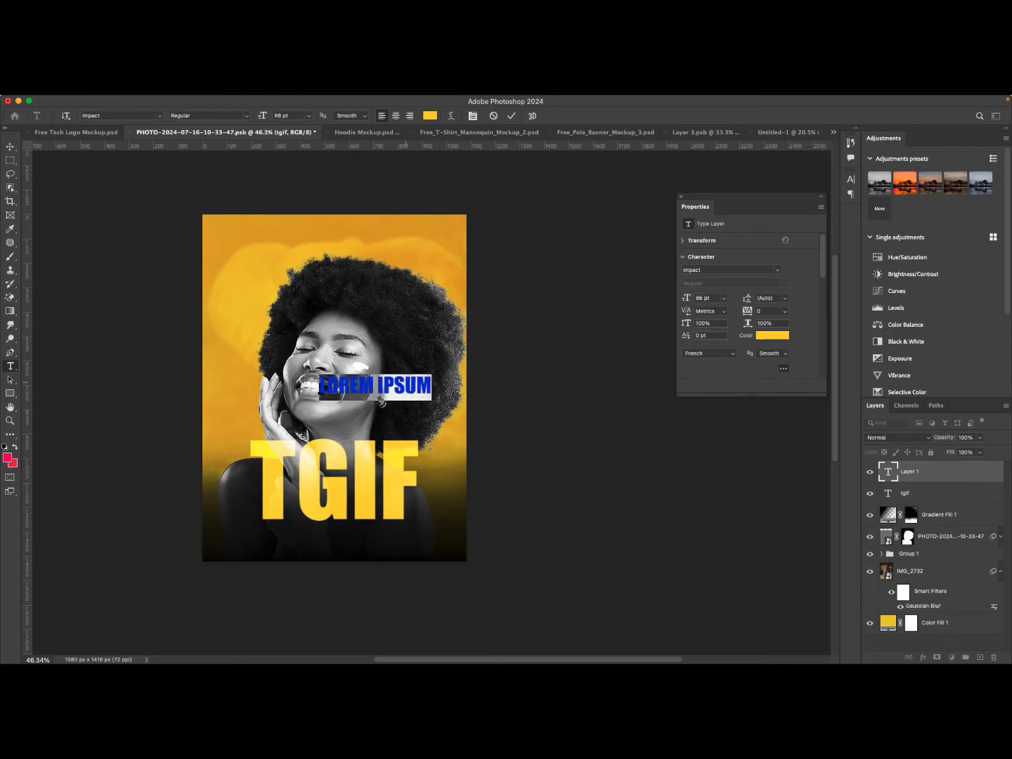
{"action": "type", "text": "HAPPY WEE"}
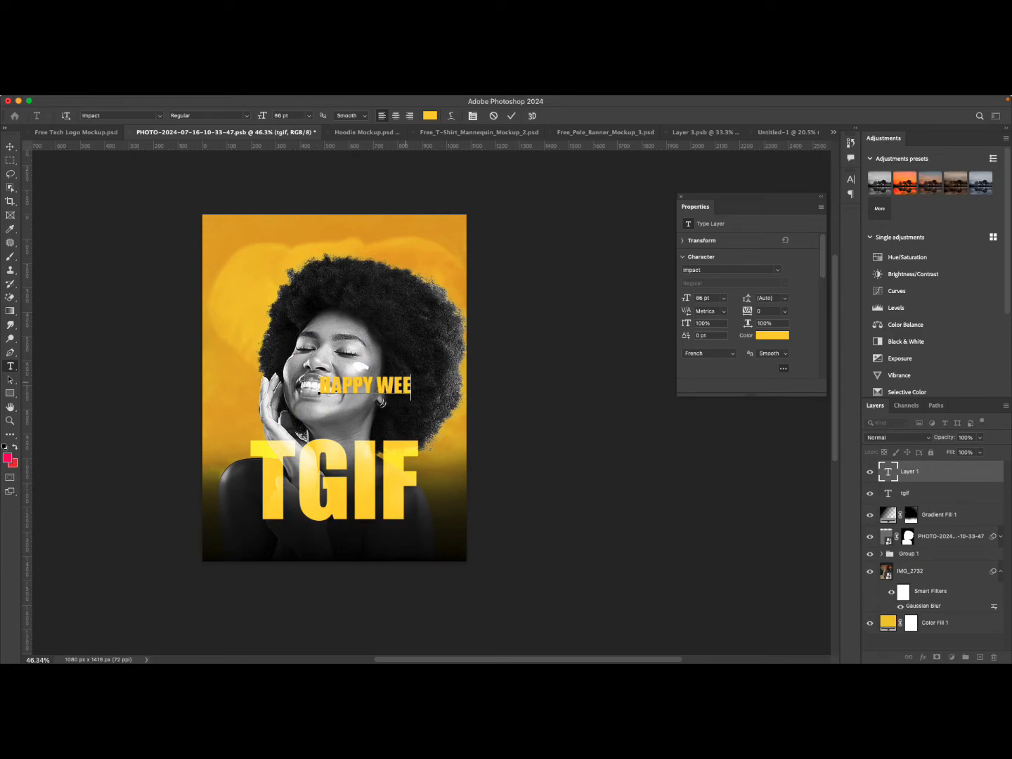
{"action": "type", "text": "KEND"}
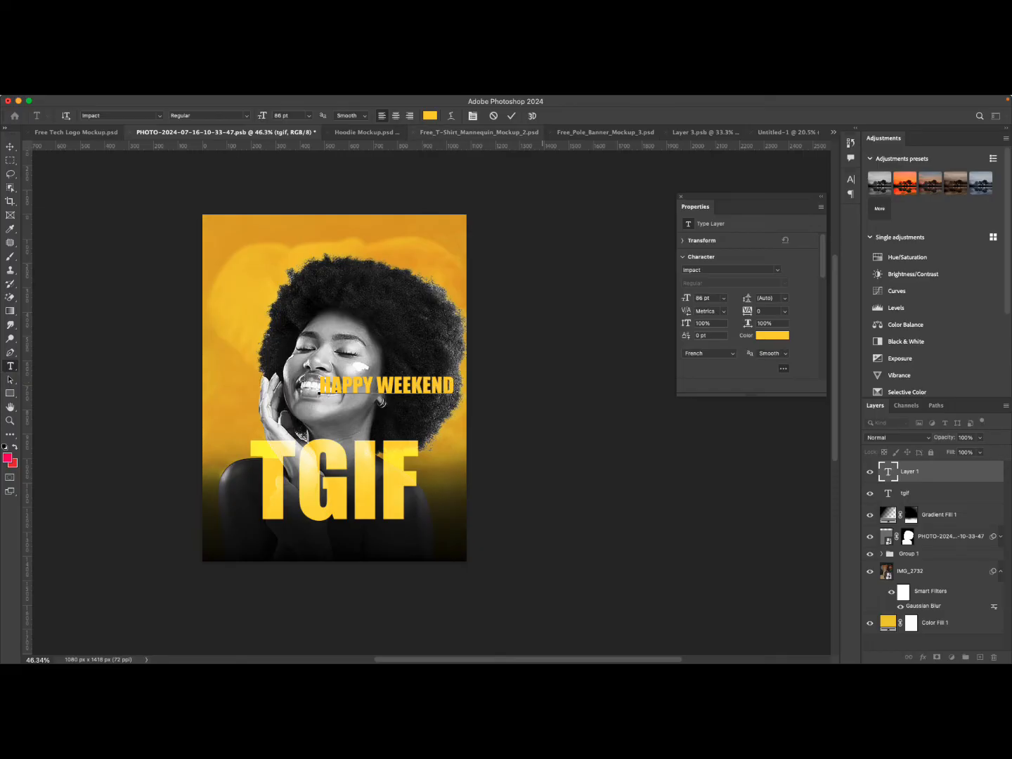
{"action": "left_click", "coordinate": [510, 116]}
{"action": "key", "text": "v"}
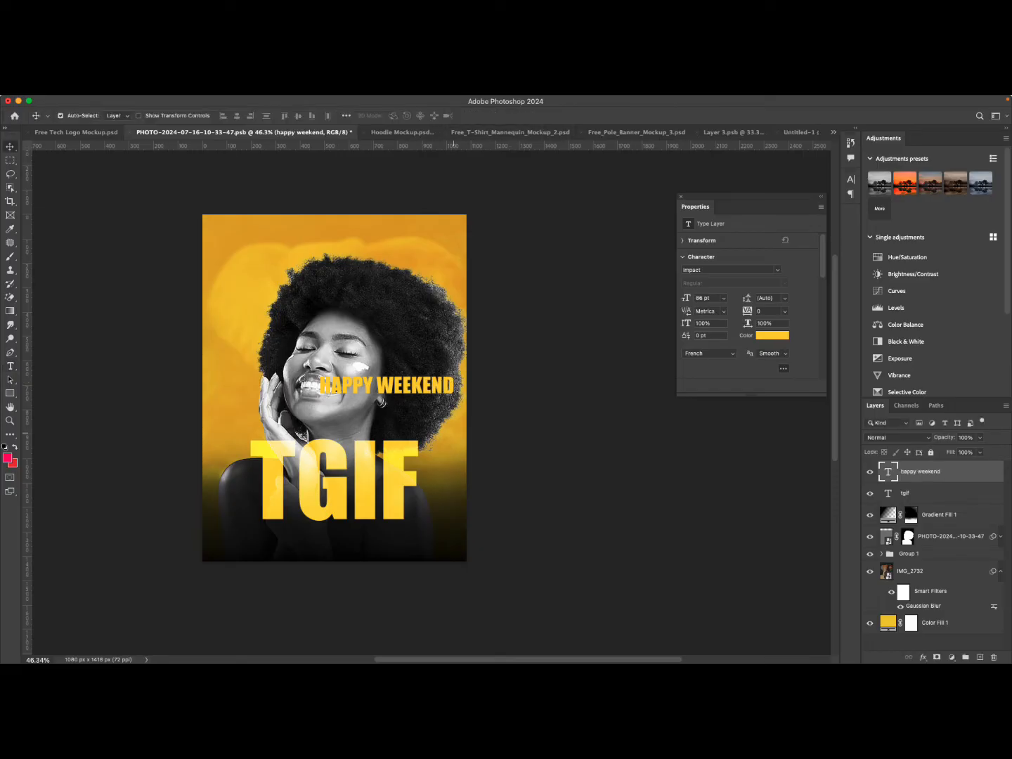
Move the HAPPY WEEKEND text beneath TGIF and scale it down to about 68%.
{"action": "left_click_drag", "start_coordinate": [387, 385], "coordinate": [363, 535]}
{"action": "key", "text": "ctrl+t"}
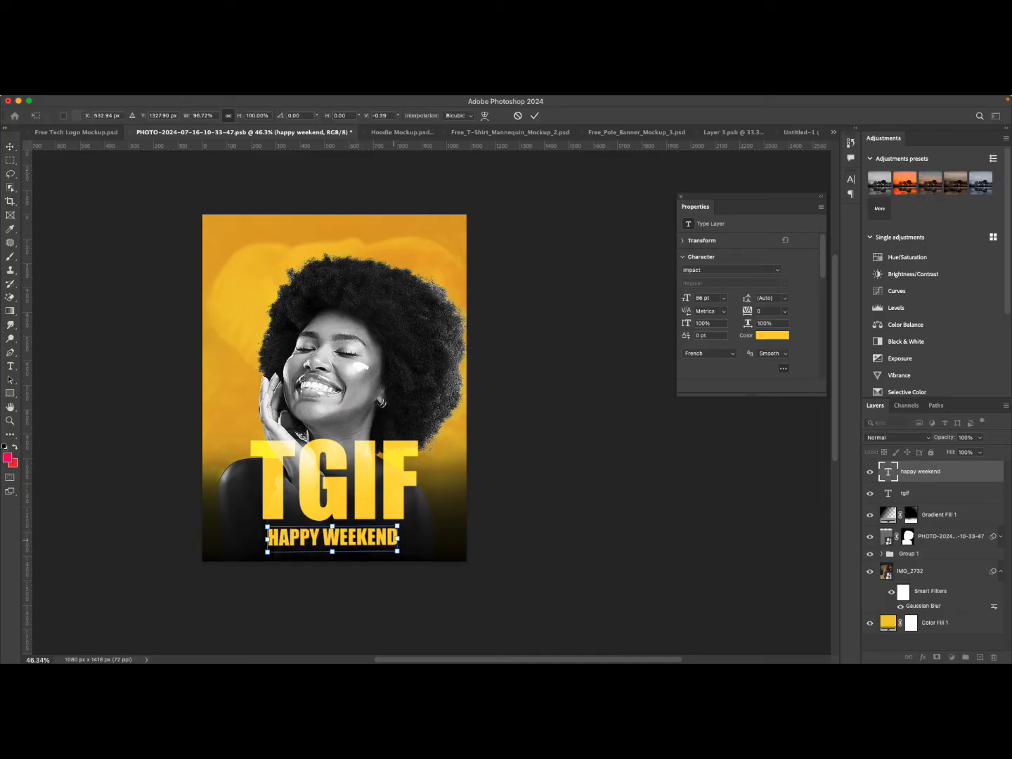
{"action": "left_click_drag", "start_coordinate": [401, 540], "coordinate": [357, 535]}
{"action": "left_click", "coordinate": [535, 116]}
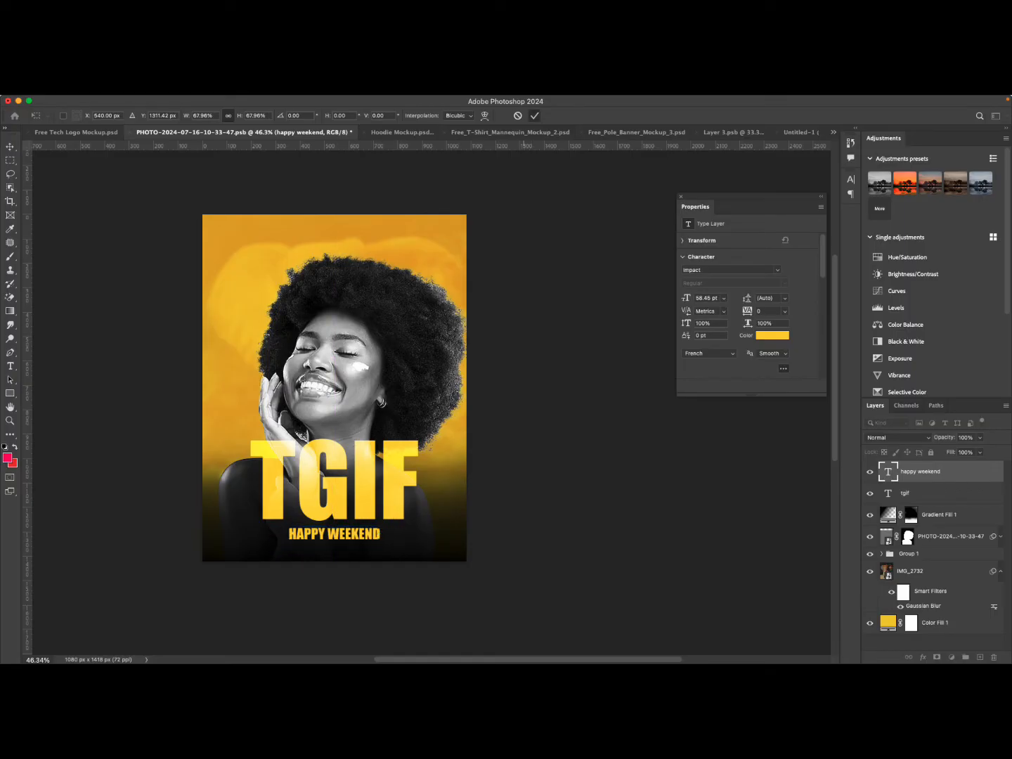
Nudge the TGIF and HAPPY WEEKEND texts slightly upward.
{"action": "scroll", "coordinate": [378, 282], "scroll_direction": "up", "scroll_amount": 3}
{"action": "scroll", "coordinate": [378, 282], "scroll_direction": "down", "scroll_amount": 7}
{"action": "scroll", "coordinate": [378, 145], "scroll_direction": "up", "scroll_amount": 5}
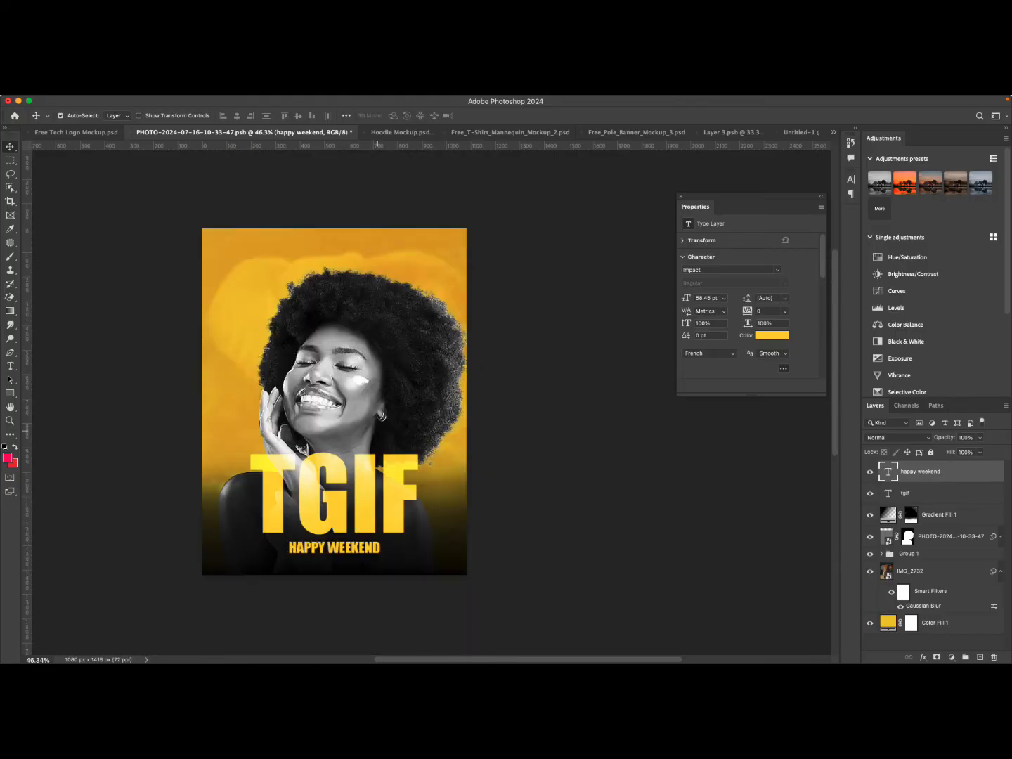
{"action": "scroll", "coordinate": [335, 358], "scroll_direction": "up", "scroll_amount": 3}
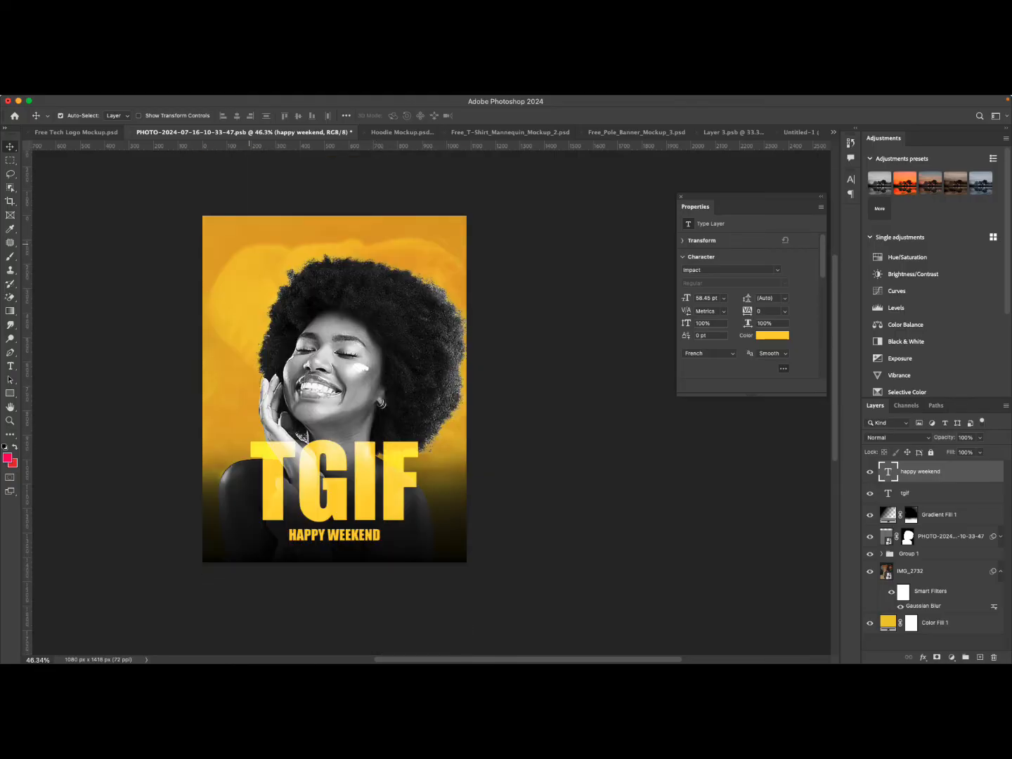
{"action": "left_click_drag", "start_coordinate": [329, 470], "coordinate": [330, 463]}
{"action": "left_click_drag", "start_coordinate": [330, 536], "coordinate": [331, 529]}
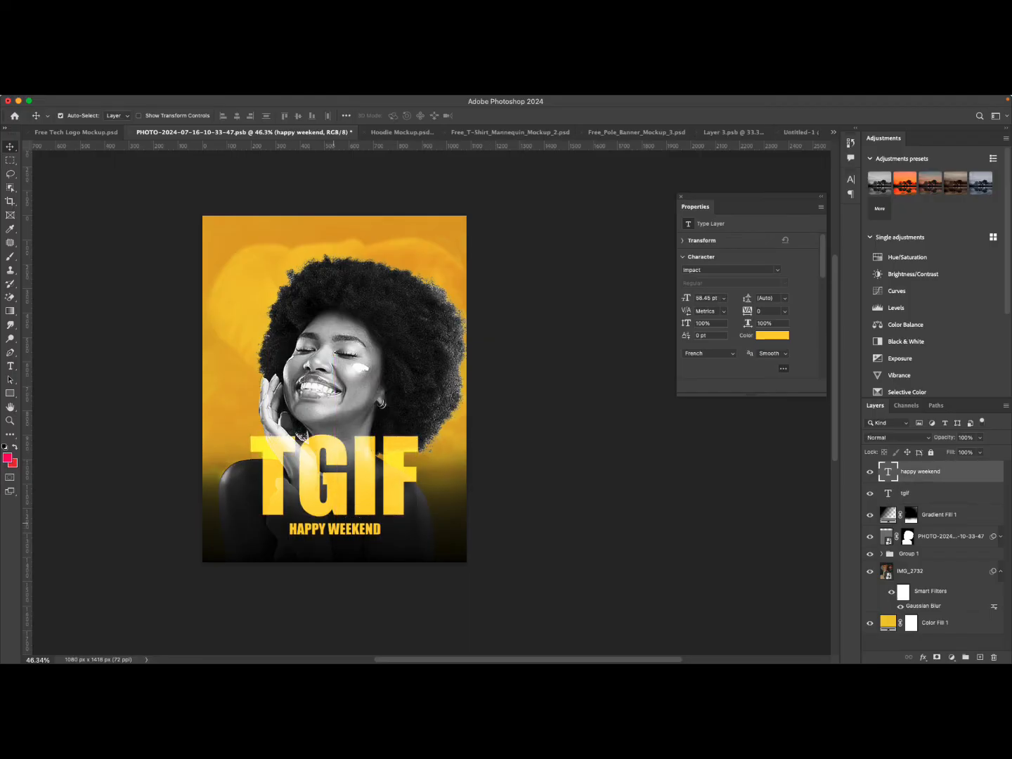
Hide the Black & White adjustment inside Group 1 so the portrait shows in color.
{"action": "scroll", "coordinate": [336, 516], "scroll_direction": "down", "scroll_amount": 5}
{"action": "scroll", "coordinate": [345, 512], "scroll_direction": "up", "scroll_amount": 10}
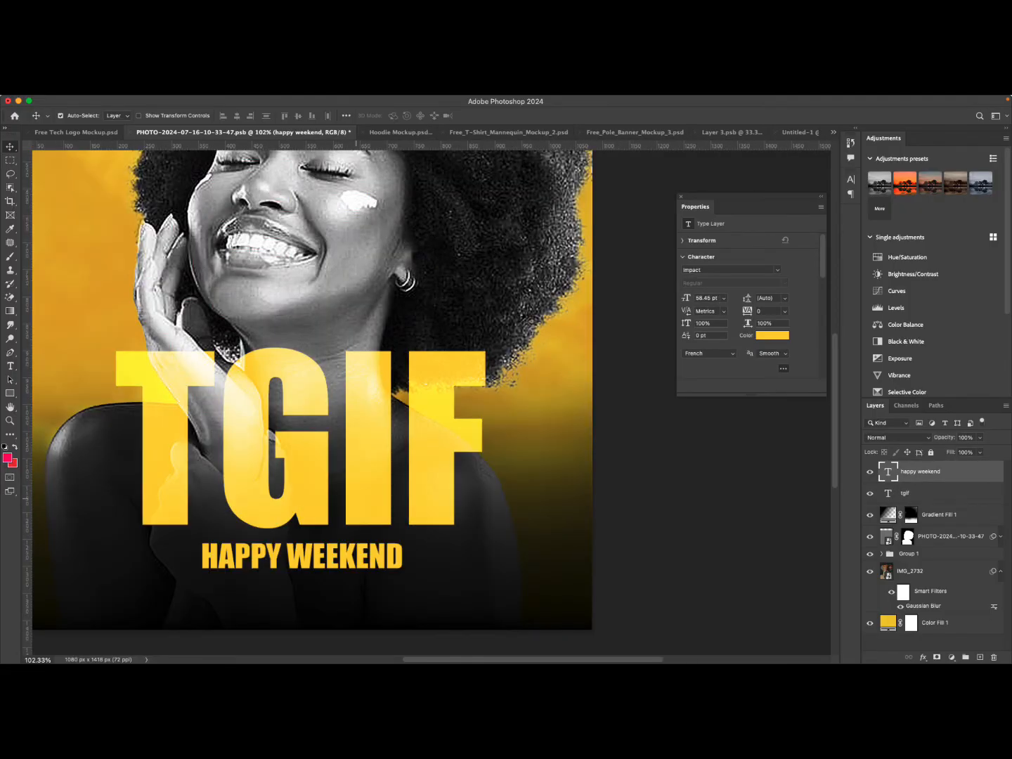
{"action": "scroll", "coordinate": [377, 426], "scroll_direction": "down", "scroll_amount": 7}
{"action": "left_click", "coordinate": [433, 290]}
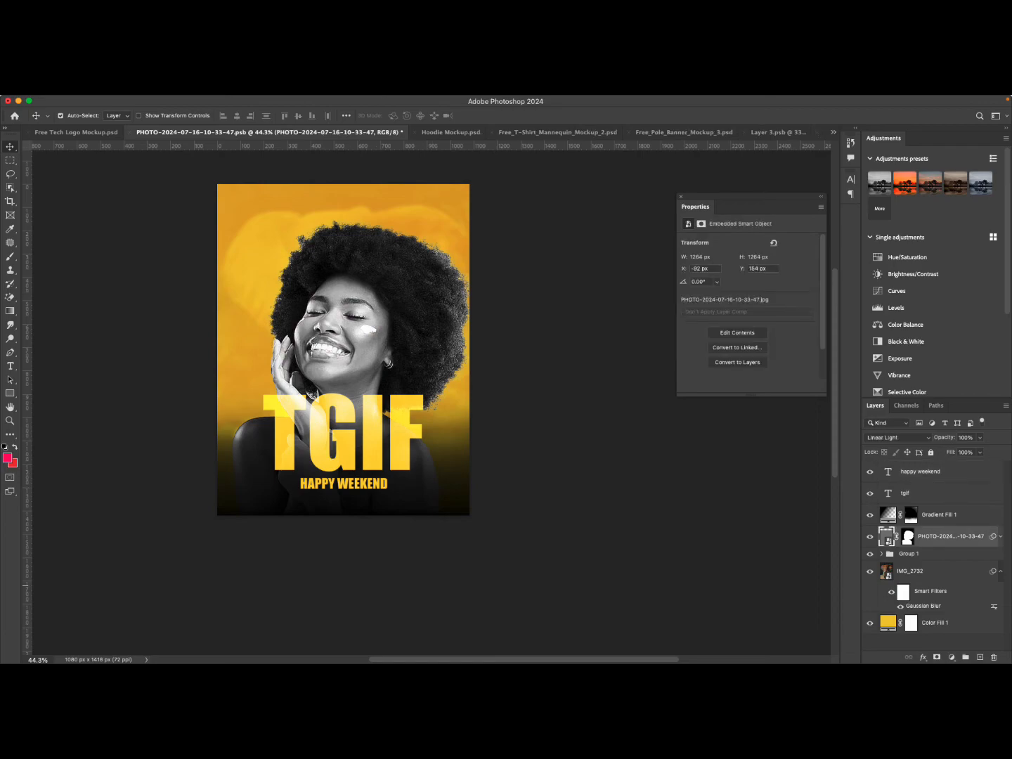
{"action": "left_click", "coordinate": [882, 553]}
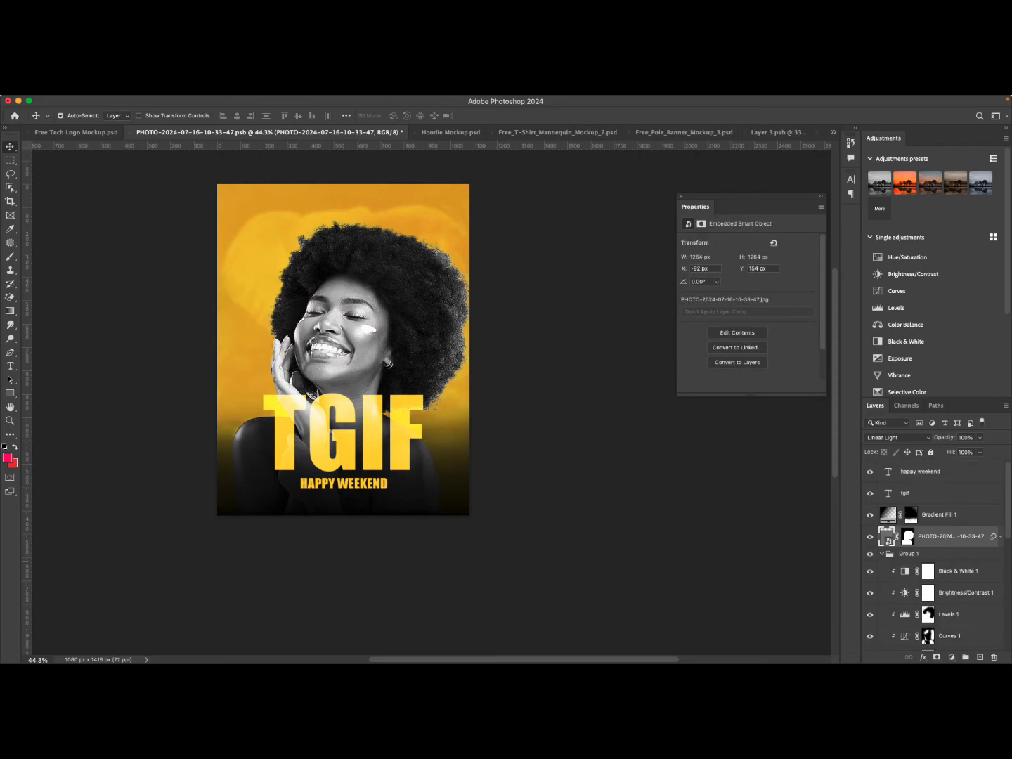
{"action": "left_click", "coordinate": [869, 571]}
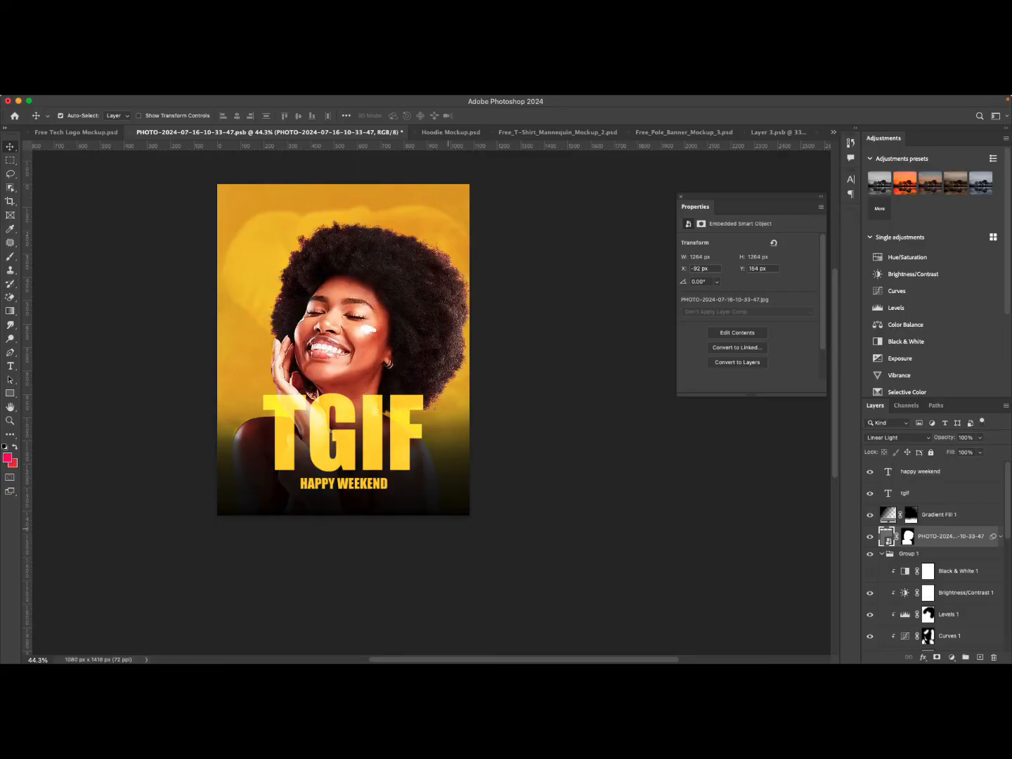
{"action": "scroll", "coordinate": [344, 338], "scroll_direction": "down", "scroll_amount": 2}
{"action": "scroll", "coordinate": [344, 338], "scroll_direction": "up", "scroll_amount": 2}
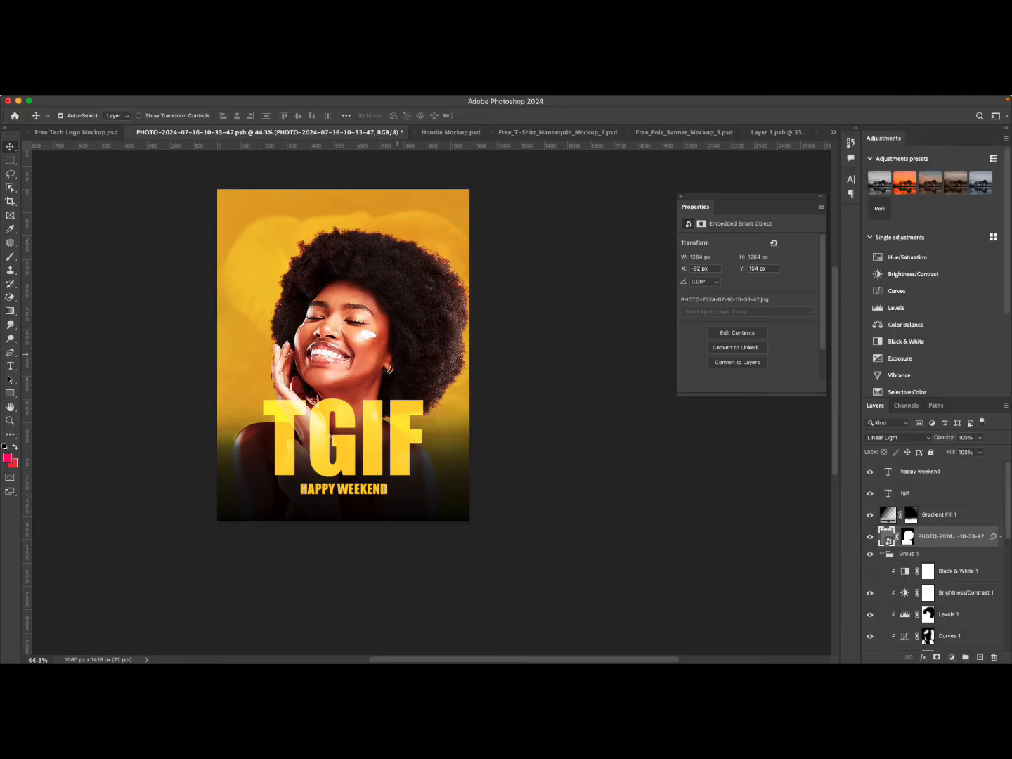
Open Warp Text for the TGIF layer and apply an Arc warp with bend +9, horizontal +19, vertical +11.
{"action": "mouse_move", "coordinate": [428, 97]}
{"action": "left_click", "coordinate": [394, 439]}
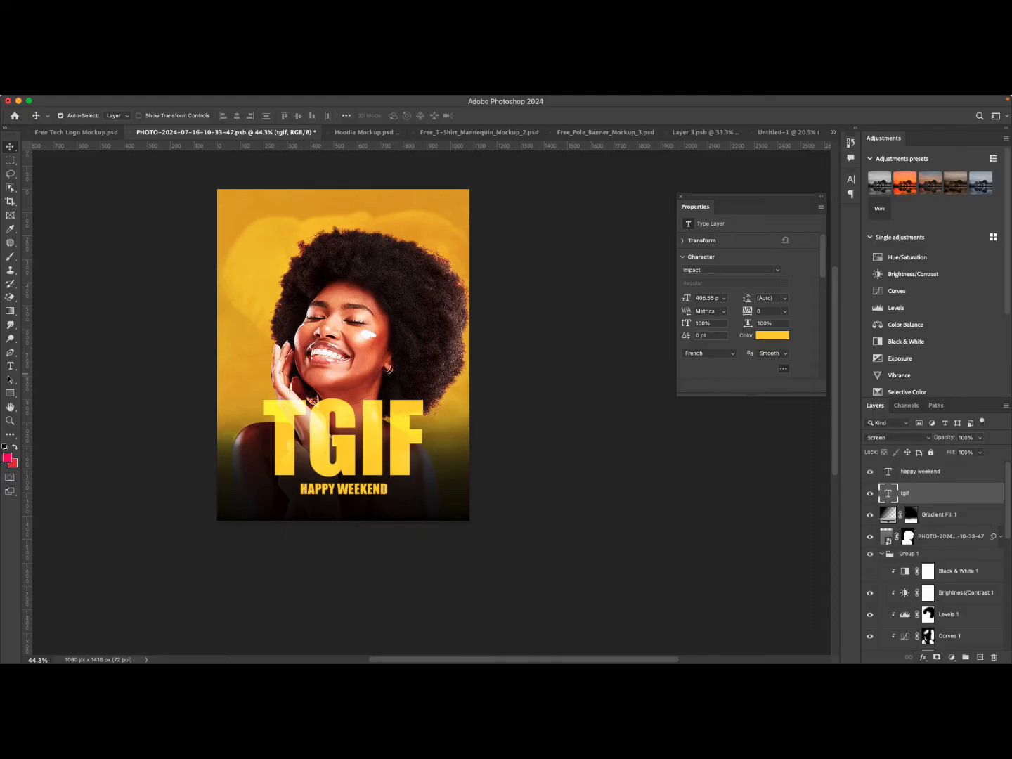
{"action": "key", "text": "t"}
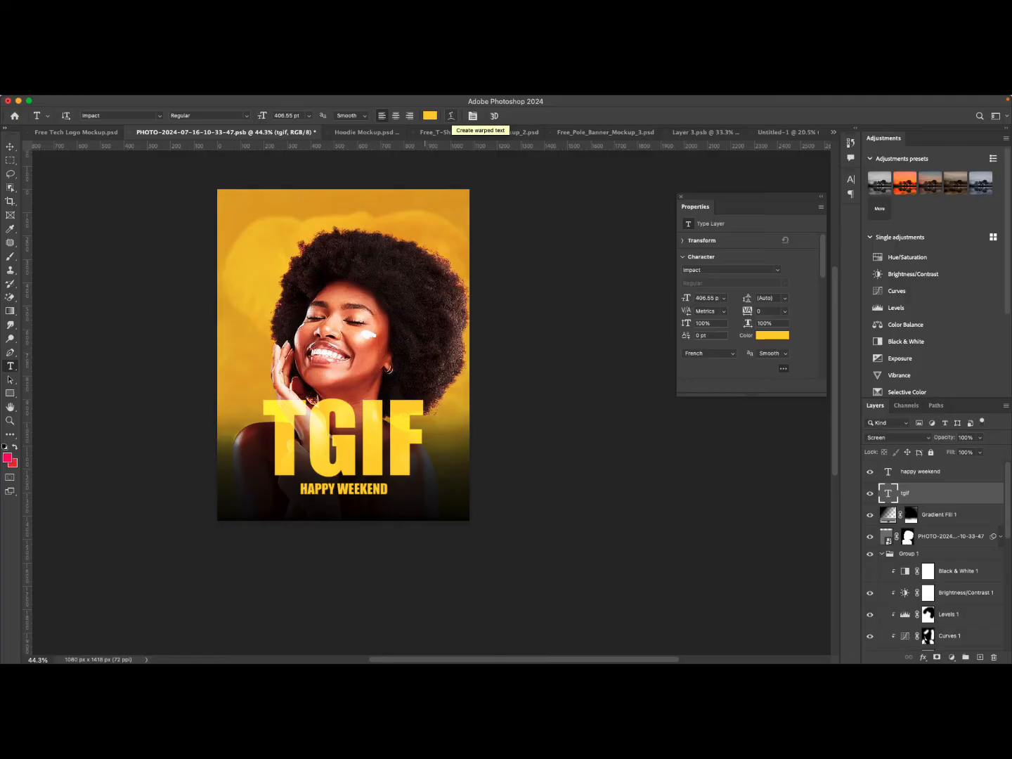
{"action": "left_click", "coordinate": [450, 116]}
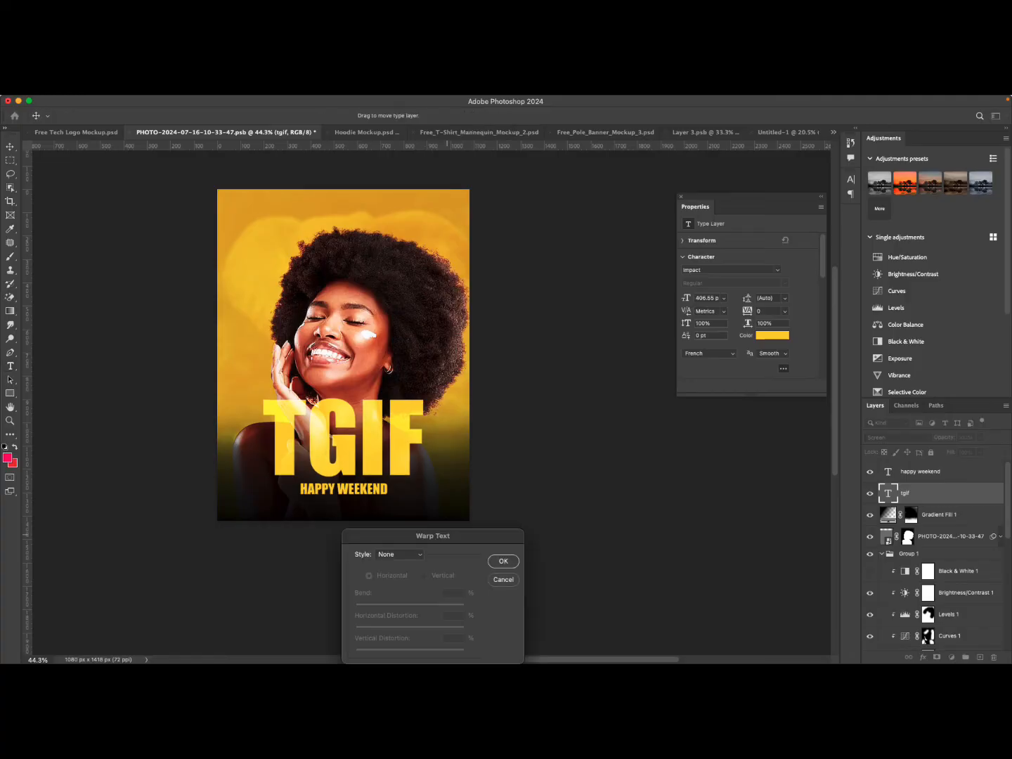
{"action": "left_click_drag", "start_coordinate": [434, 535], "coordinate": [571, 252]}
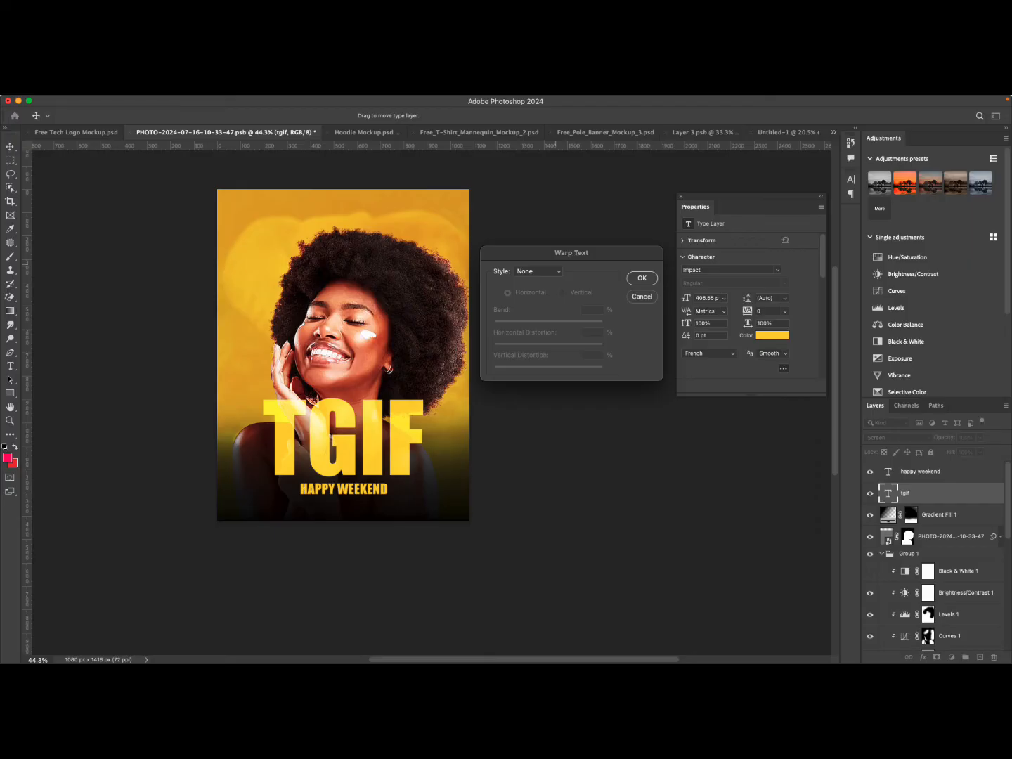
{"action": "left_click", "coordinate": [538, 271]}
{"action": "left_click", "coordinate": [535, 288]}
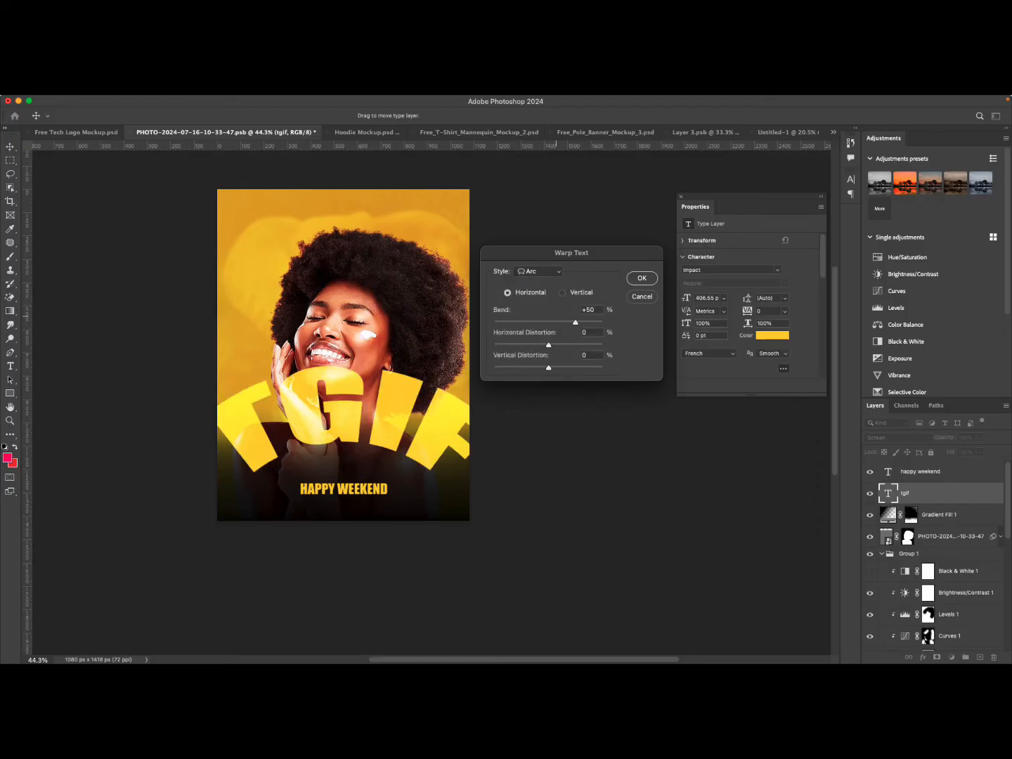
{"action": "left_click_drag", "start_coordinate": [574, 321], "coordinate": [554, 367]}
{"action": "key", "text": "Tab"}
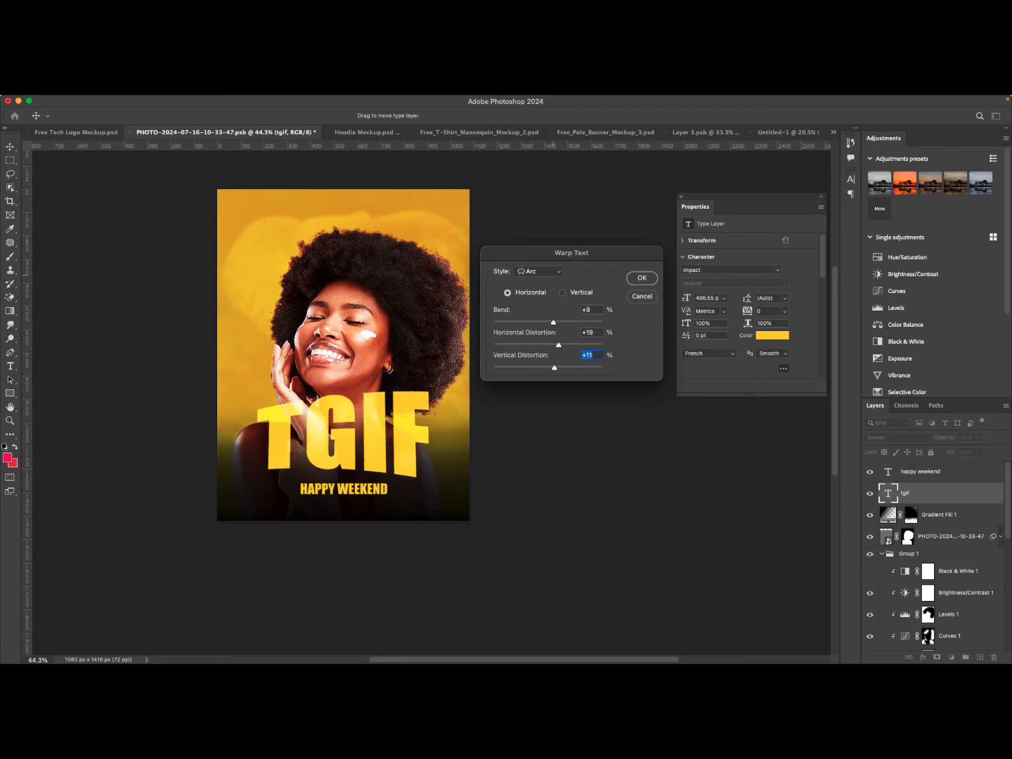
Switch the warp style to Arc Lower with bend -40, horizontal distortion +2 and vertical distortion +16.
{"action": "left_click", "coordinate": [549, 272]}
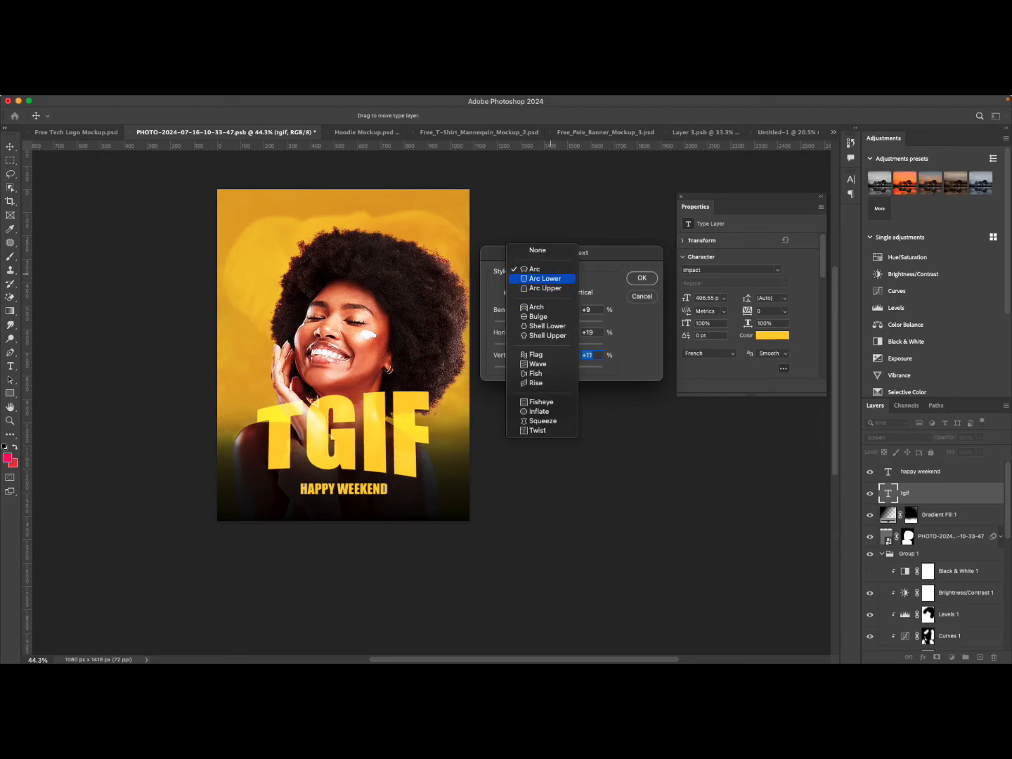
{"action": "left_click", "coordinate": [548, 279]}
{"action": "left_click_drag", "start_coordinate": [554, 323], "coordinate": [522, 323]}
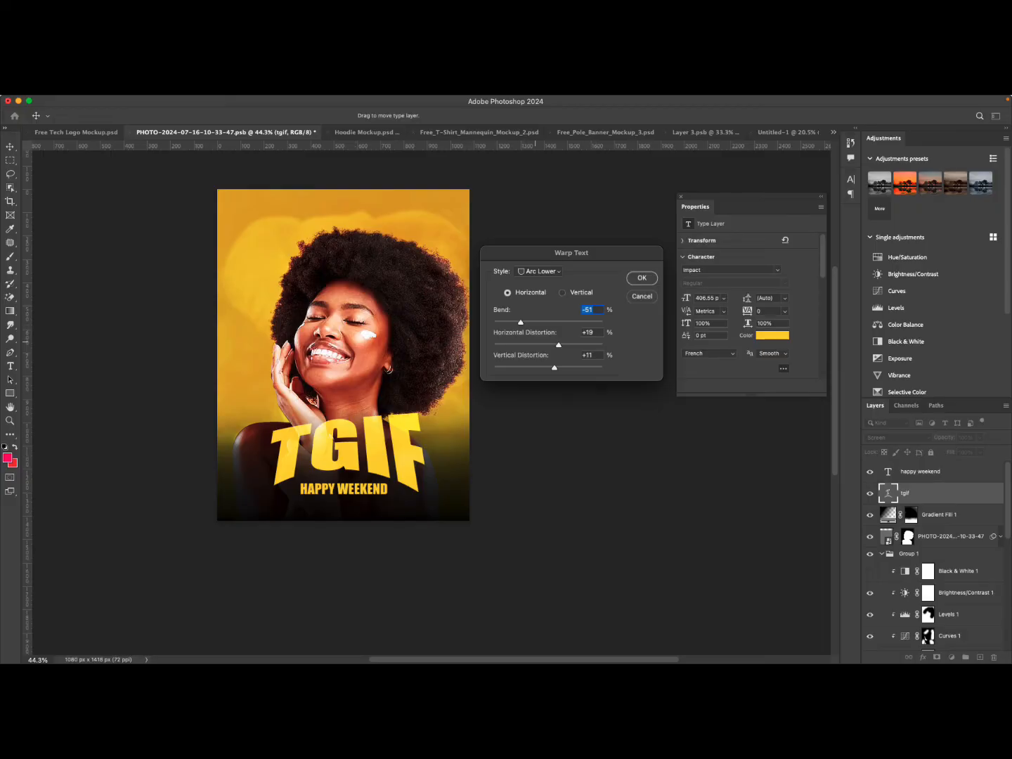
{"action": "mouse_move", "coordinate": [521, 323]}
{"action": "left_mouse_down"}
{"action": "mouse_move", "coordinate": [574, 323]}
{"action": "mouse_move", "coordinate": [522, 323]}
{"action": "left_mouse_up"}
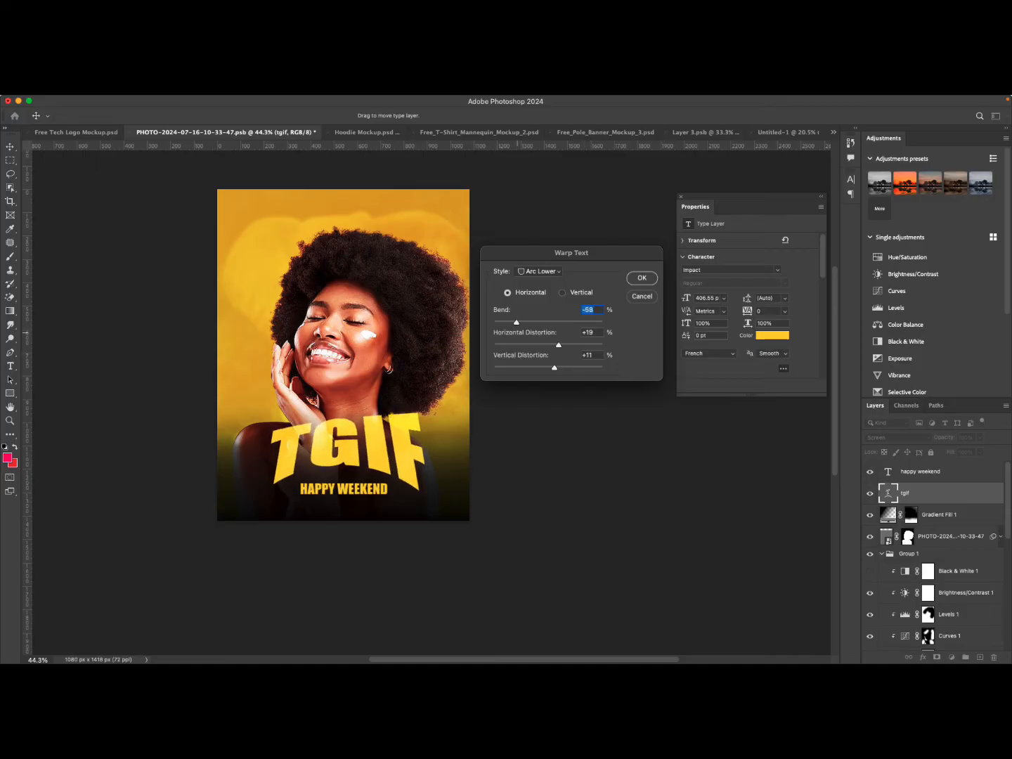
{"action": "mouse_move", "coordinate": [548, 345]}
{"action": "left_mouse_down"}
{"action": "mouse_move", "coordinate": [556, 372]}
{"action": "mouse_move", "coordinate": [517, 383]}
{"action": "mouse_move", "coordinate": [557, 368]}
{"action": "left_mouse_up"}
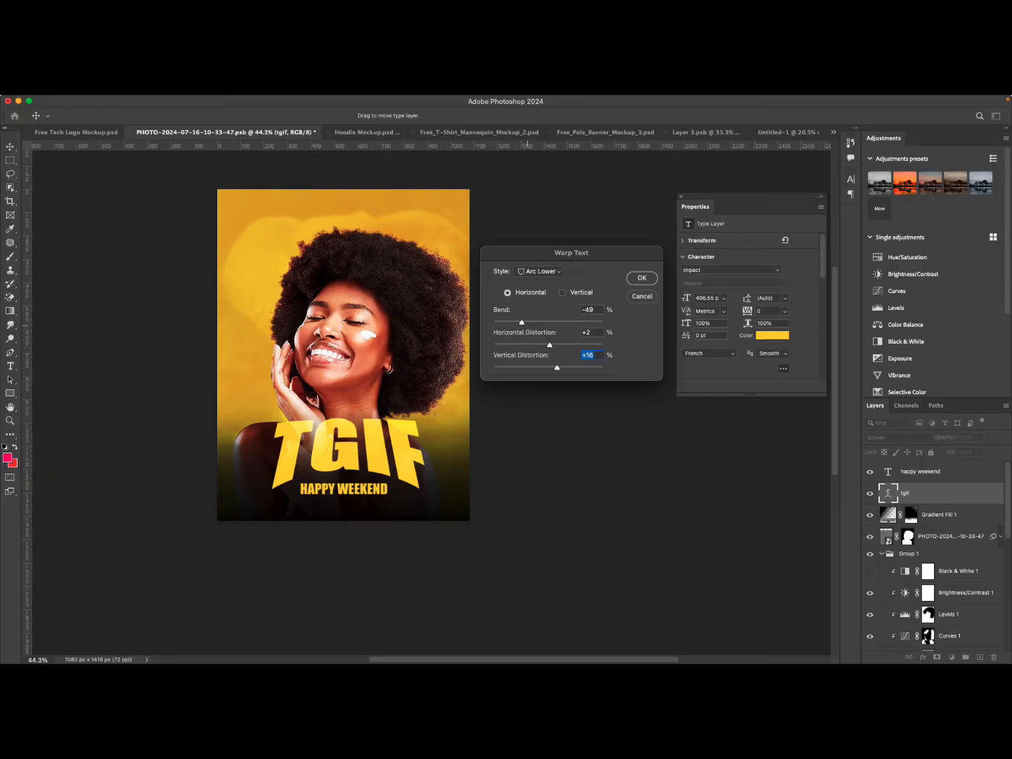
{"action": "mouse_move", "coordinate": [522, 323]}
{"action": "left_mouse_down"}
{"action": "mouse_move", "coordinate": [535, 323]}
{"action": "mouse_move", "coordinate": [527, 323]}
{"action": "left_mouse_up"}
Change the warp to Arc Upper in vertical orientation with bend +31, horizontal +18, vertical +39.
{"action": "left_click", "coordinate": [539, 272]}
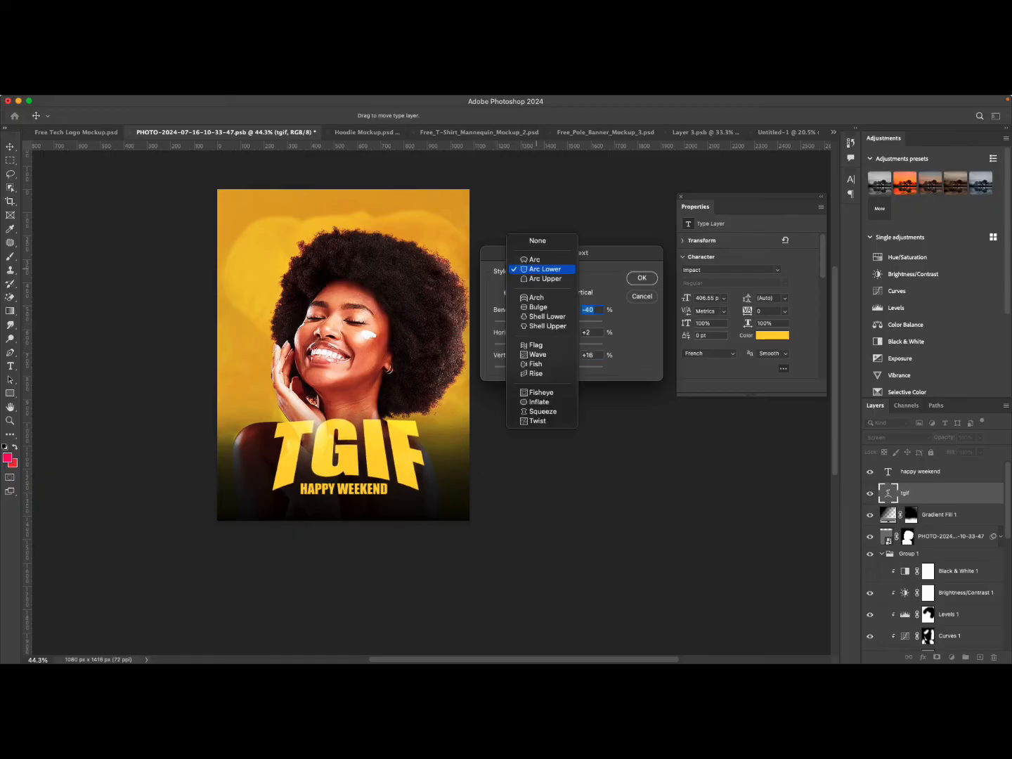
{"action": "left_click", "coordinate": [540, 278]}
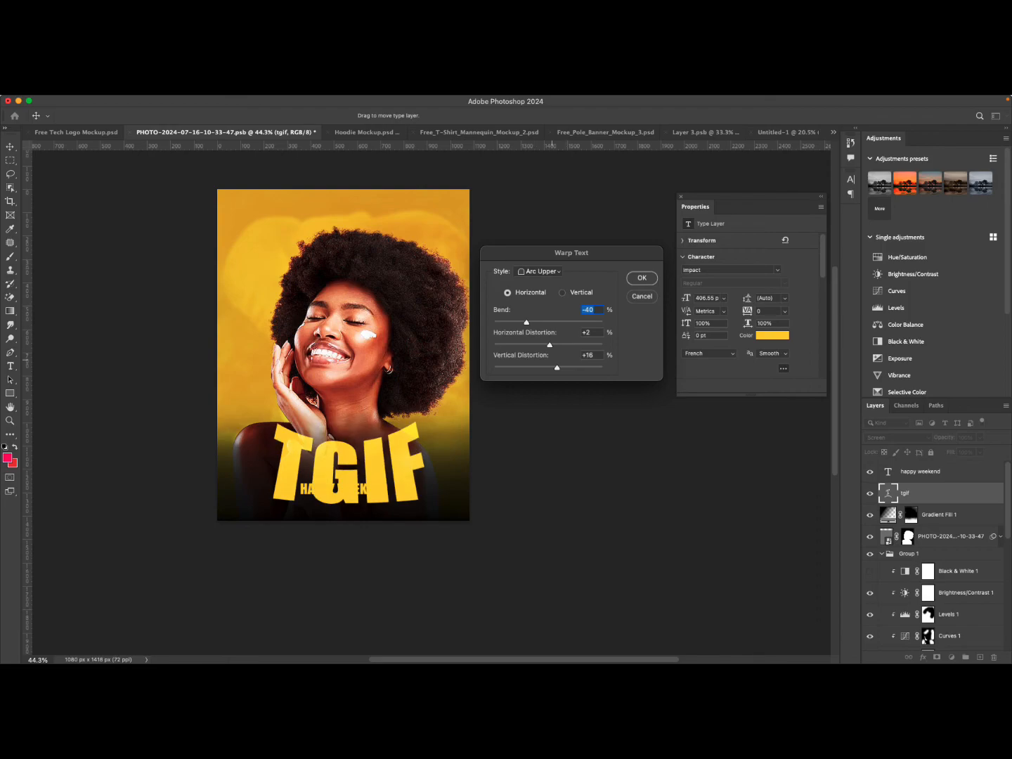
{"action": "left_click_drag", "start_coordinate": [556, 368], "coordinate": [566, 322]}
{"action": "left_click", "coordinate": [564, 292]}
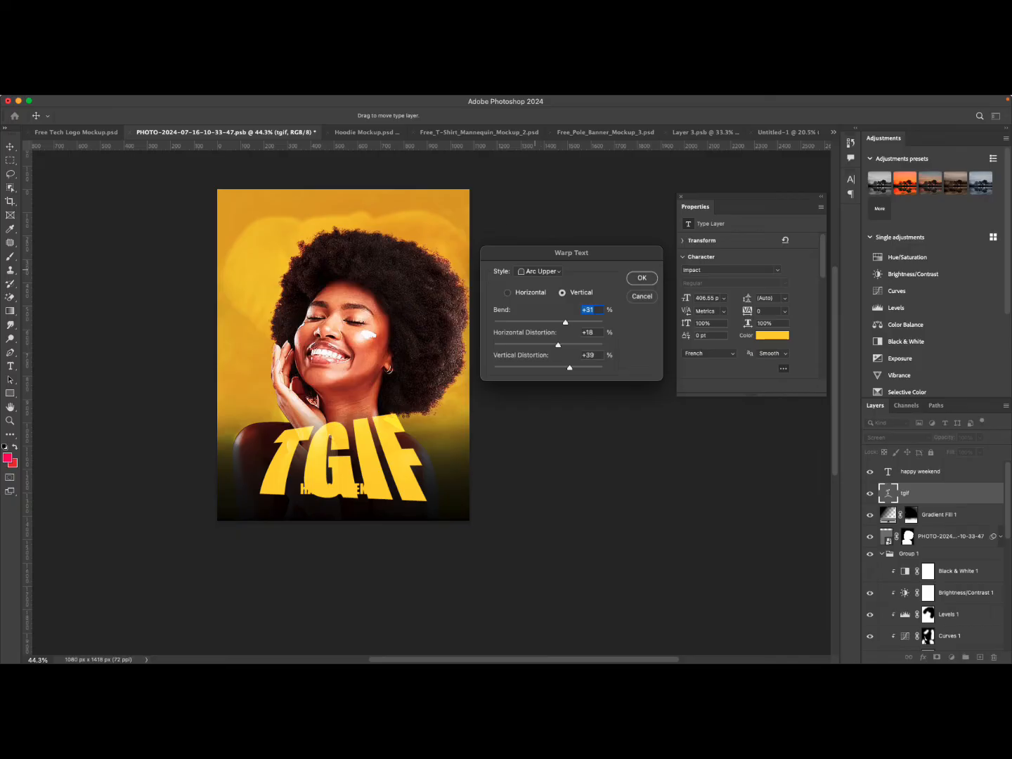
Try the Flag warp style with a negative vertical distortion on the TGIF text.
{"action": "left_click", "coordinate": [539, 271]}
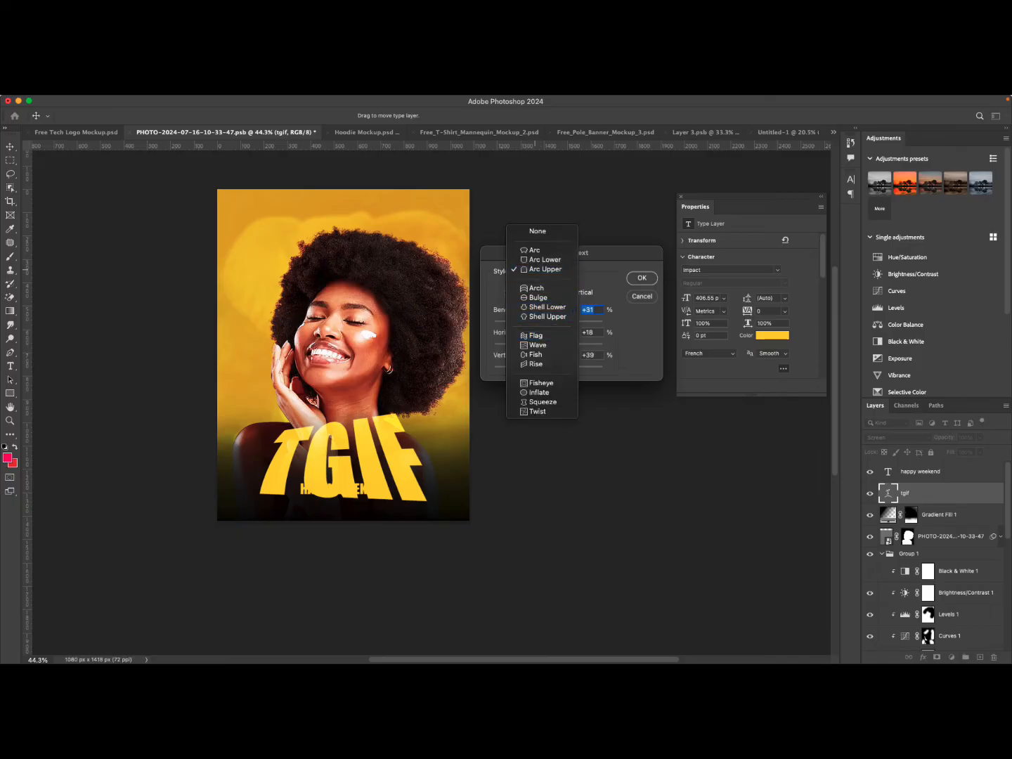
{"action": "left_click", "coordinate": [535, 336]}
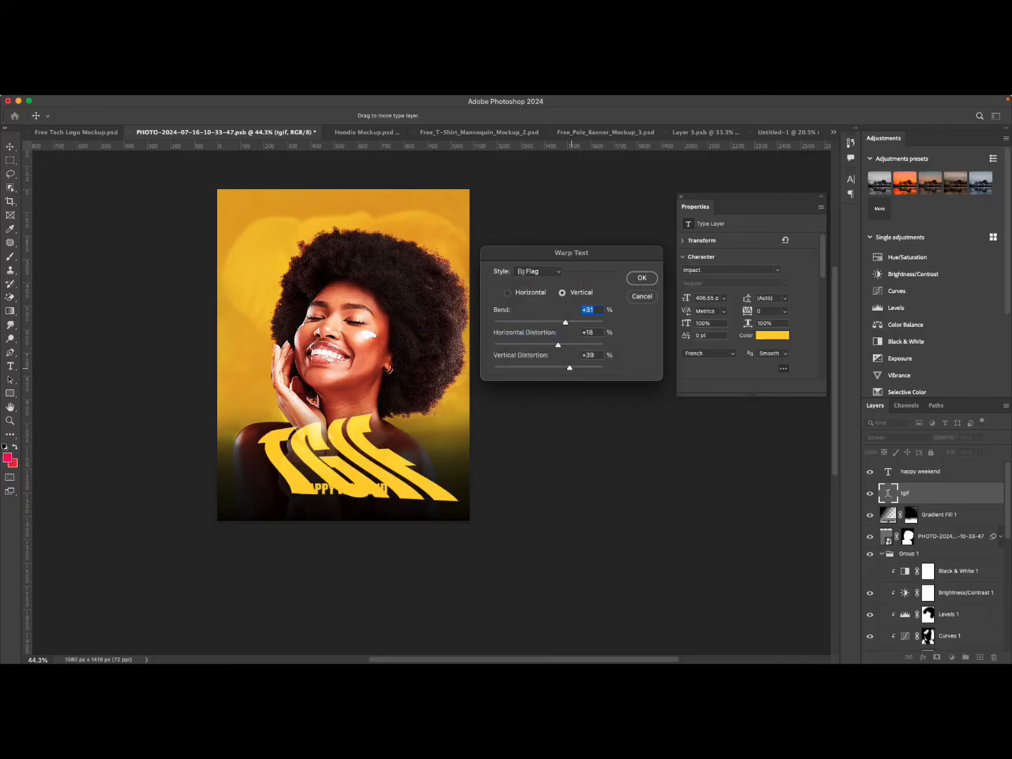
{"action": "left_click_drag", "start_coordinate": [570, 369], "coordinate": [538, 368]}
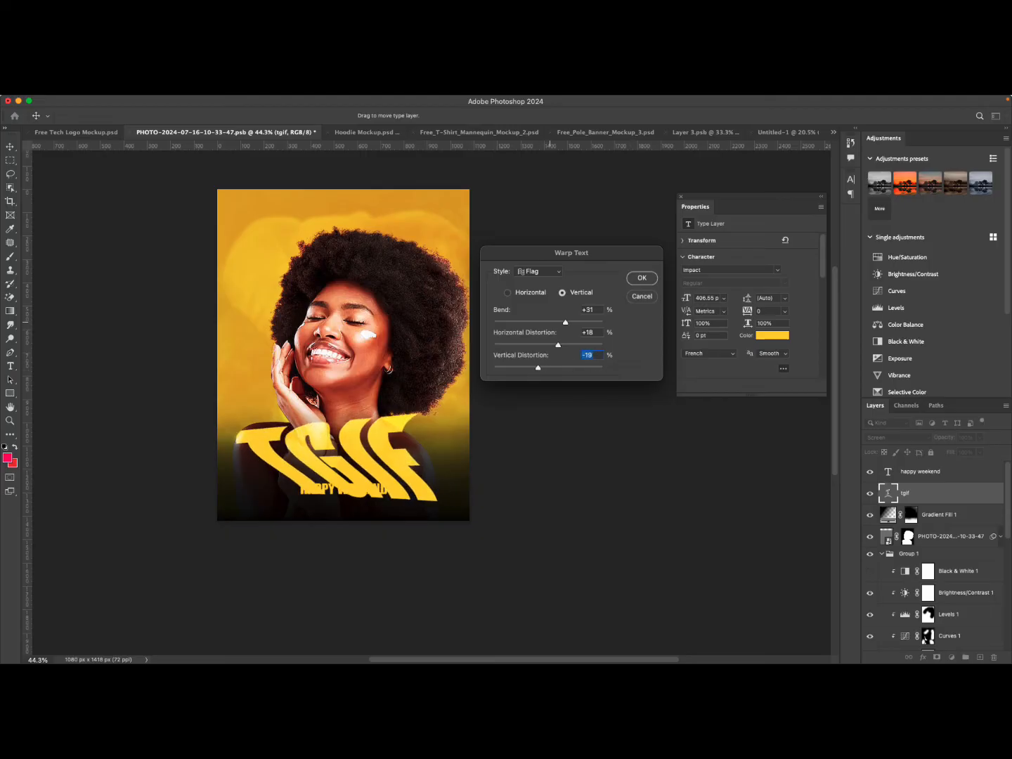
Reset the warp's bend, horizontal distortion and vertical distortion to 0.
{"action": "double_click", "coordinate": [599, 310]}
{"action": "type", "text": "0"}
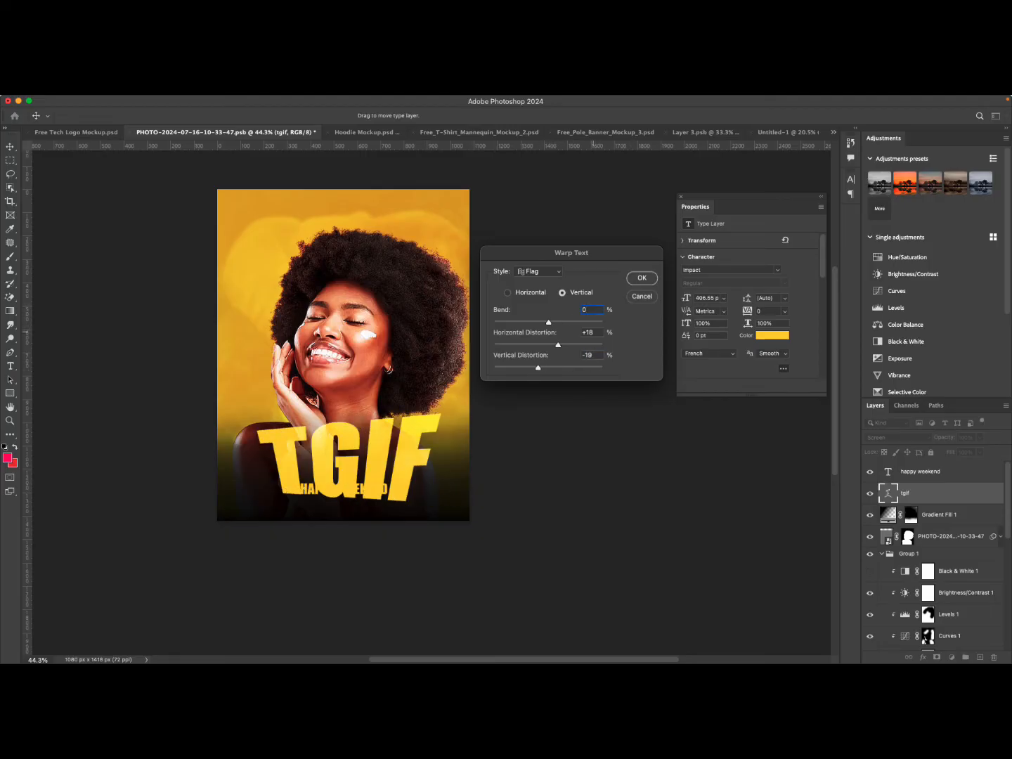
{"action": "key", "text": "Tab"}
{"action": "type", "text": "0"}
{"action": "key", "text": "Tab"}
{"action": "type", "text": "0"}
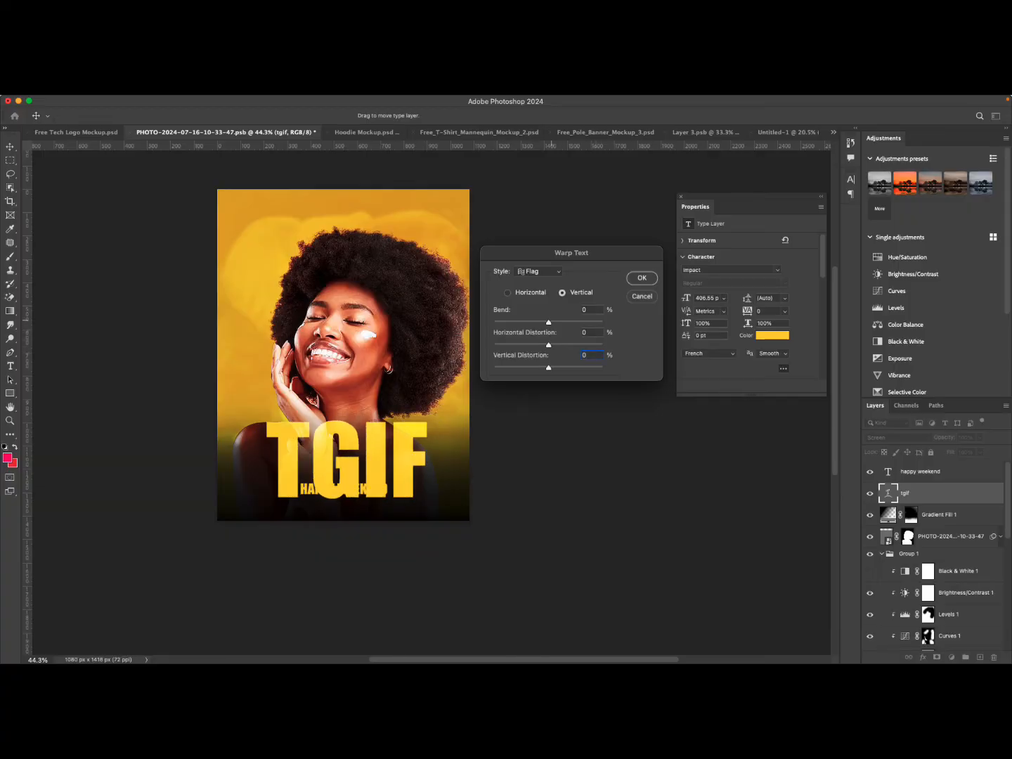
Try the Wave and Inflate warp styles with negative bend values on the TGIF text.
{"action": "mouse_move", "coordinate": [548, 321]}
{"action": "left_mouse_down"}
{"action": "mouse_move", "coordinate": [523, 321]}
{"action": "mouse_move", "coordinate": [549, 322]}
{"action": "mouse_move", "coordinate": [537, 322]}
{"action": "left_mouse_up"}
{"action": "left_click", "coordinate": [544, 273]}
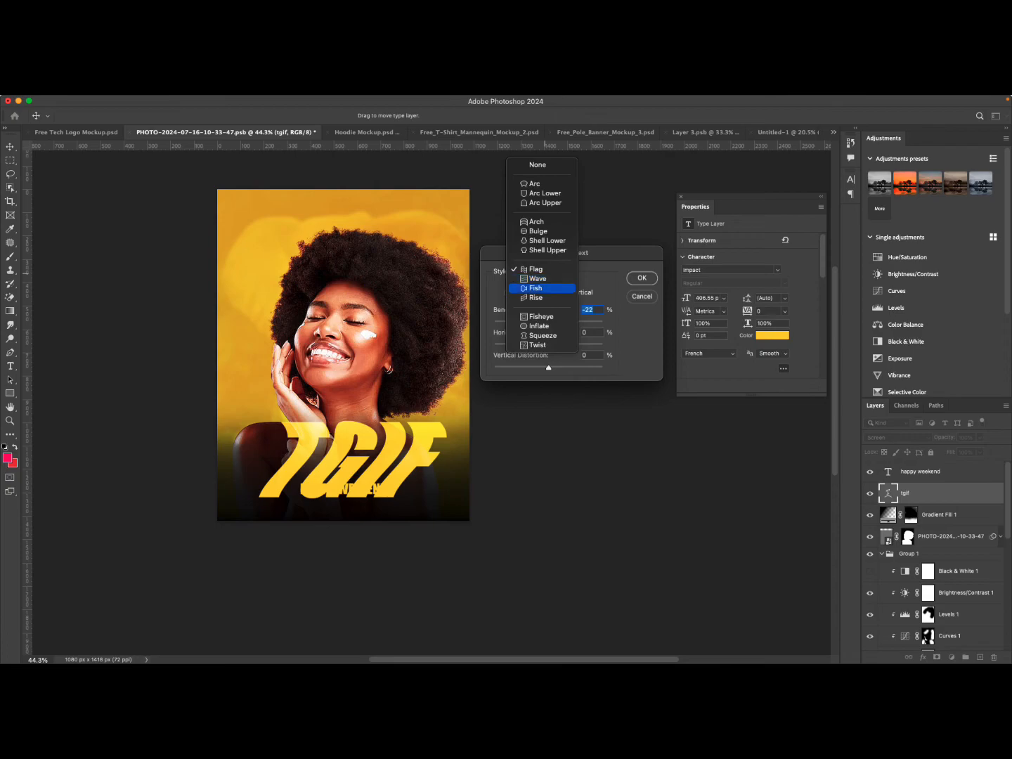
{"action": "left_click", "coordinate": [545, 279]}
{"action": "mouse_move", "coordinate": [536, 322]}
{"action": "left_mouse_down"}
{"action": "mouse_move", "coordinate": [573, 323]}
{"action": "mouse_move", "coordinate": [540, 322]}
{"action": "left_mouse_up"}
{"action": "left_click", "coordinate": [540, 271]}
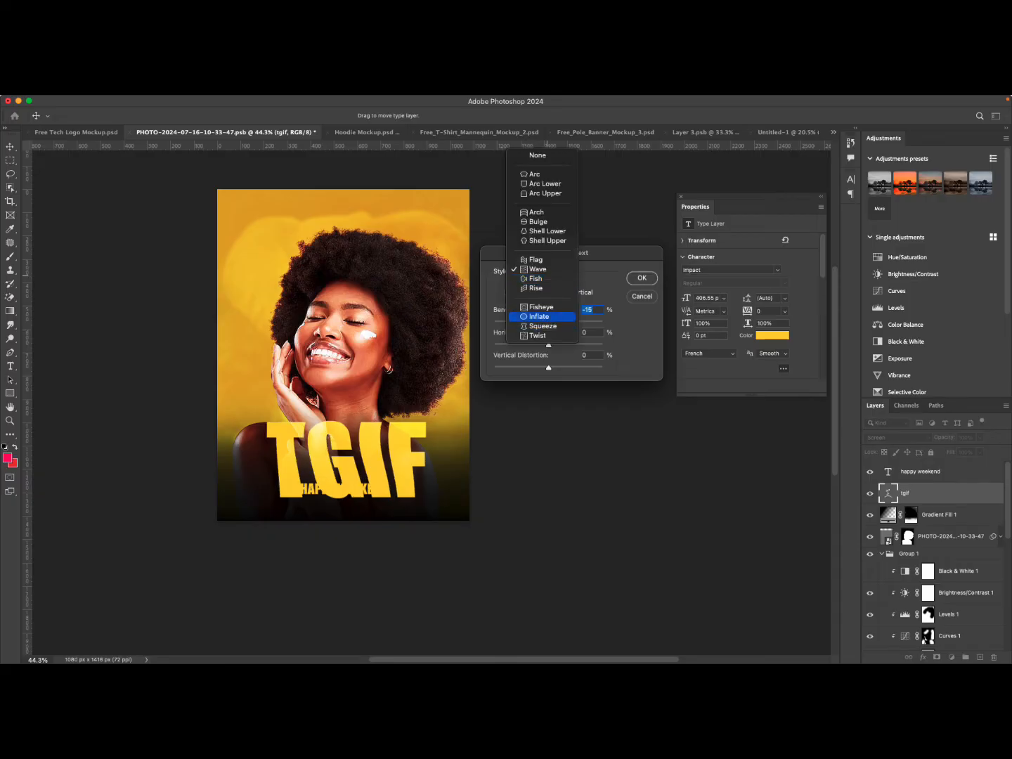
{"action": "left_click", "coordinate": [540, 316]}
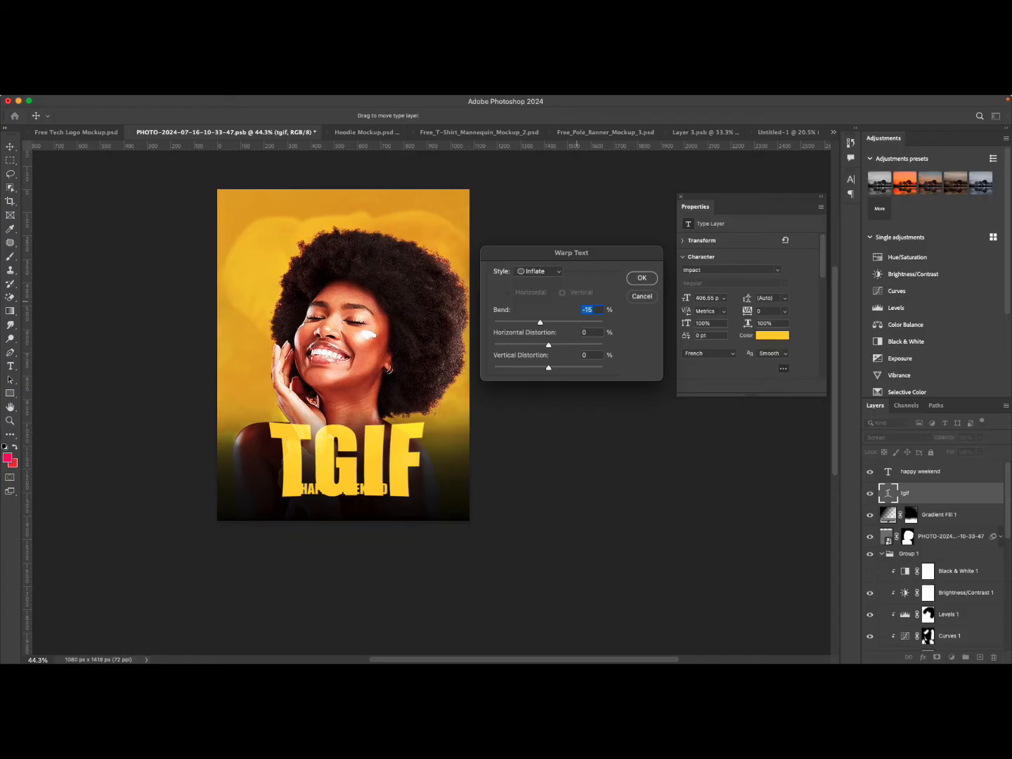
{"action": "mouse_move", "coordinate": [540, 322]}
{"action": "left_mouse_down"}
{"action": "mouse_move", "coordinate": [602, 324]}
{"action": "mouse_move", "coordinate": [517, 323]}
{"action": "mouse_move", "coordinate": [560, 323]}
{"action": "mouse_move", "coordinate": [531, 322]}
{"action": "left_mouse_up"}
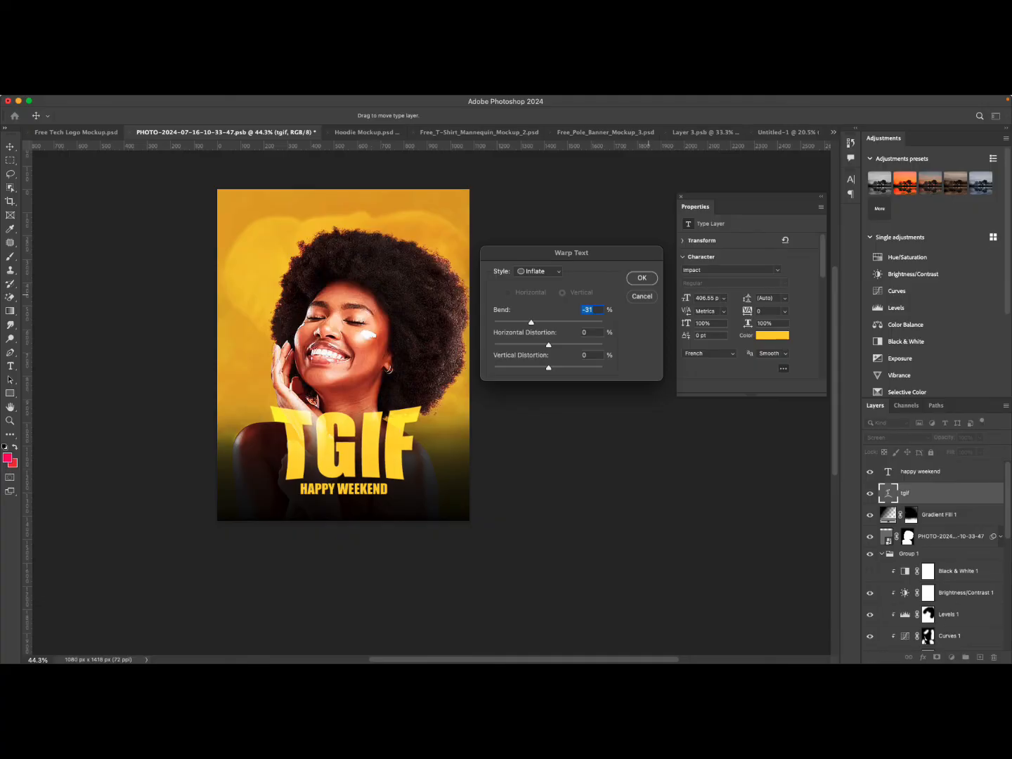
Apply an Arc warp in horizontal orientation with bend +9 to the TGIF text and confirm.
{"action": "left_click", "coordinate": [539, 271]}
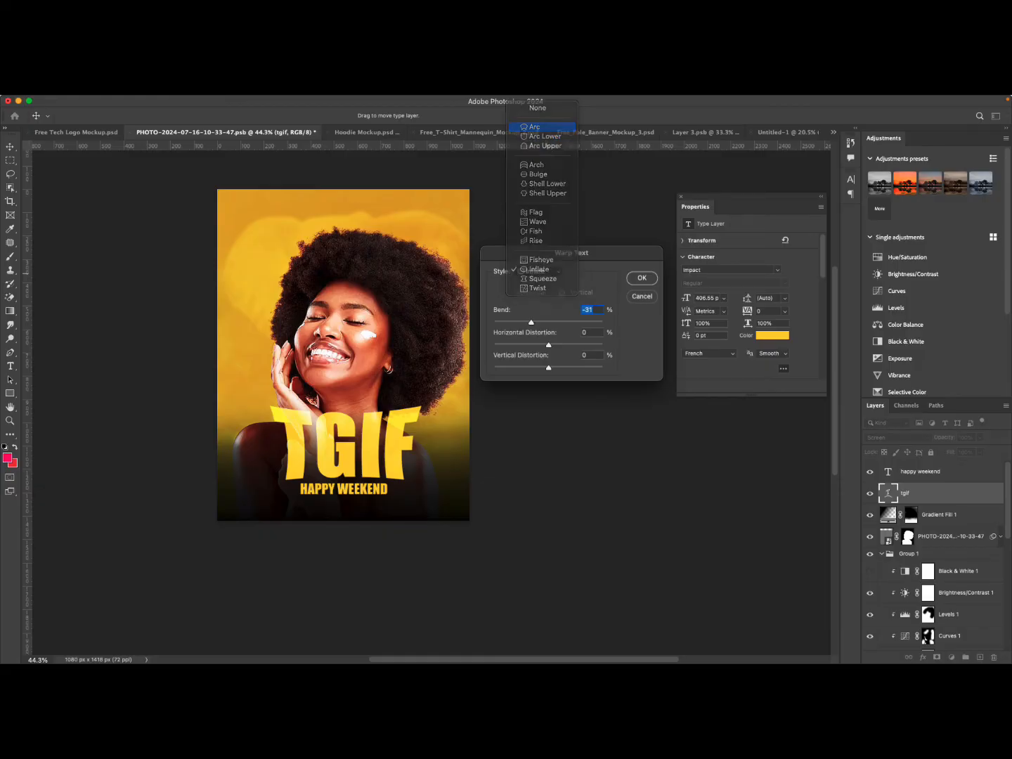
{"action": "left_click", "coordinate": [542, 126]}
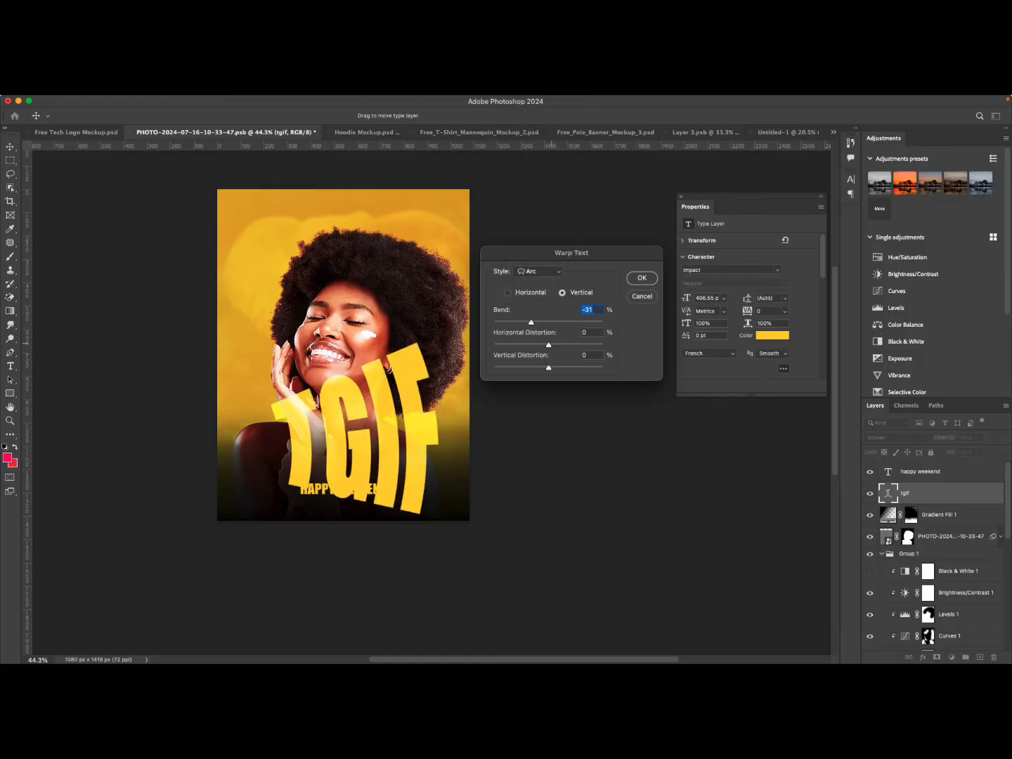
{"action": "left_click_drag", "start_coordinate": [531, 322], "coordinate": [553, 322]}
{"action": "left_click", "coordinate": [508, 292]}
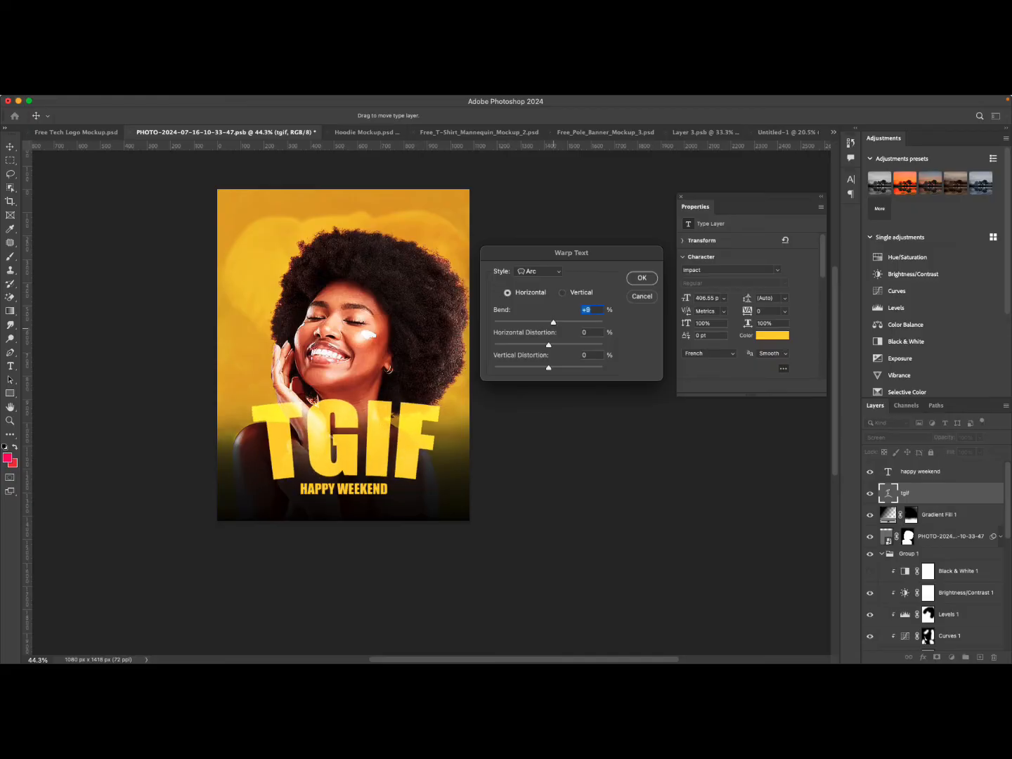
{"action": "left_click", "coordinate": [643, 278]}
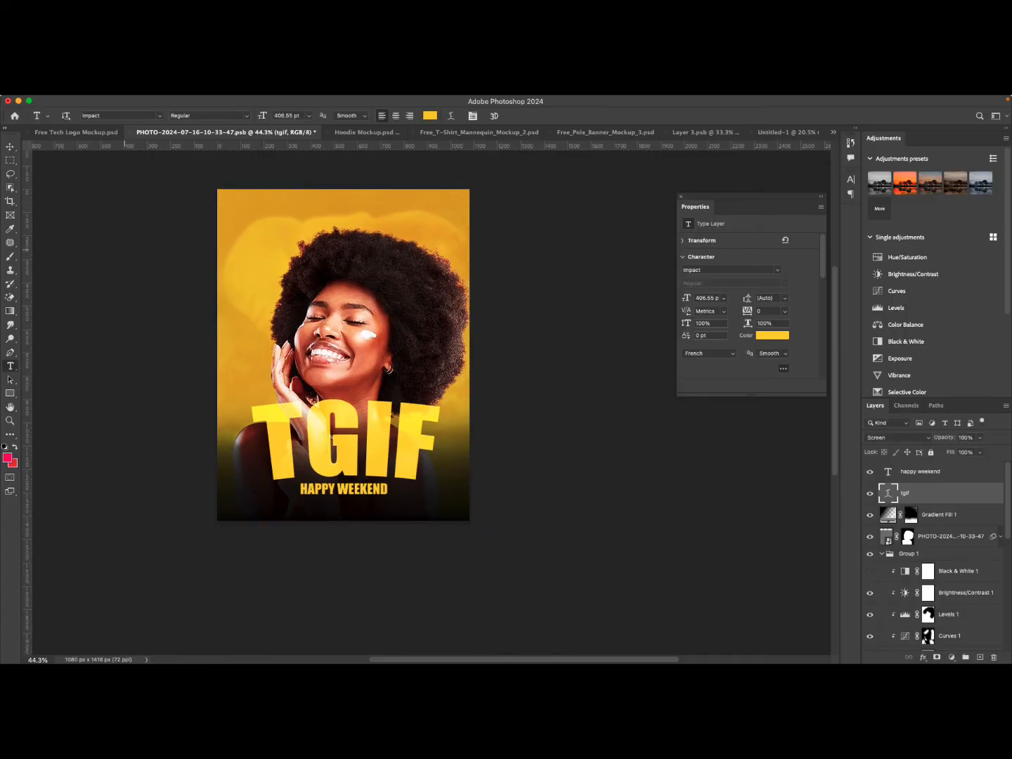
{"action": "key", "text": "v"}
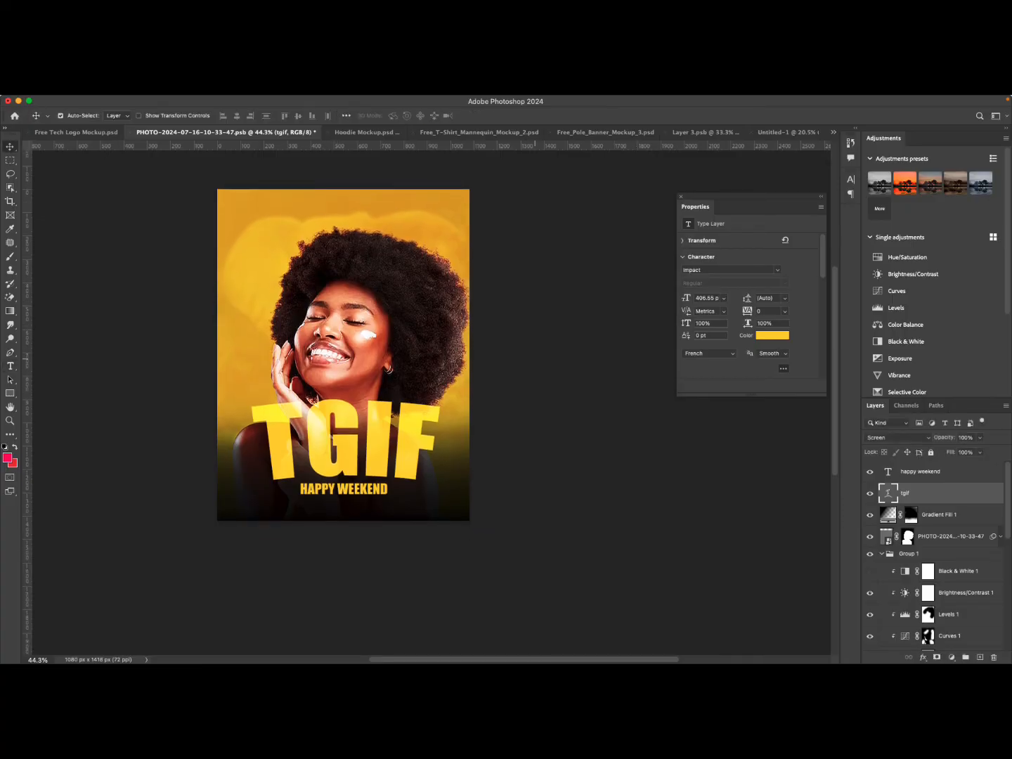
{"action": "scroll", "coordinate": [428, 364], "scroll_direction": "up", "scroll_amount": 2}
{"action": "scroll", "coordinate": [427, 364], "scroll_direction": "down", "scroll_amount": 2}
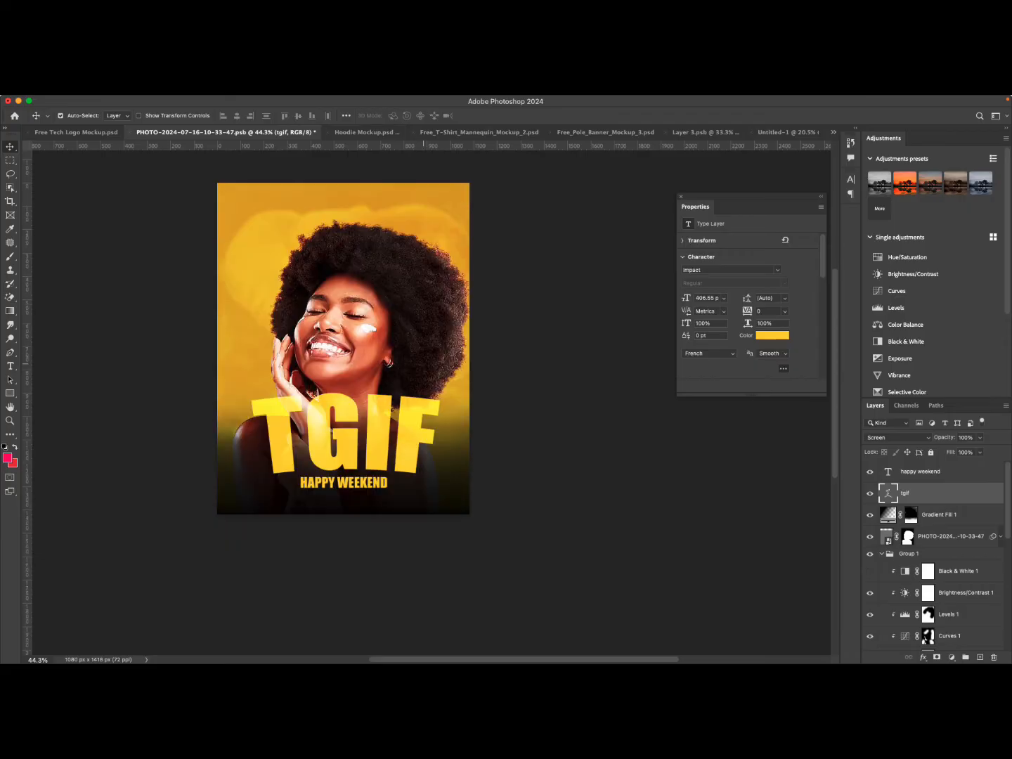
{"action": "scroll", "coordinate": [424, 363], "scroll_direction": "up", "scroll_amount": 3}
{"action": "scroll", "coordinate": [421, 363], "scroll_direction": "down", "scroll_amount": 3}
{"action": "scroll", "coordinate": [421, 364], "scroll_direction": "up", "scroll_amount": 3}
{"action": "scroll", "coordinate": [408, 363], "scroll_direction": "down", "scroll_amount": 3}
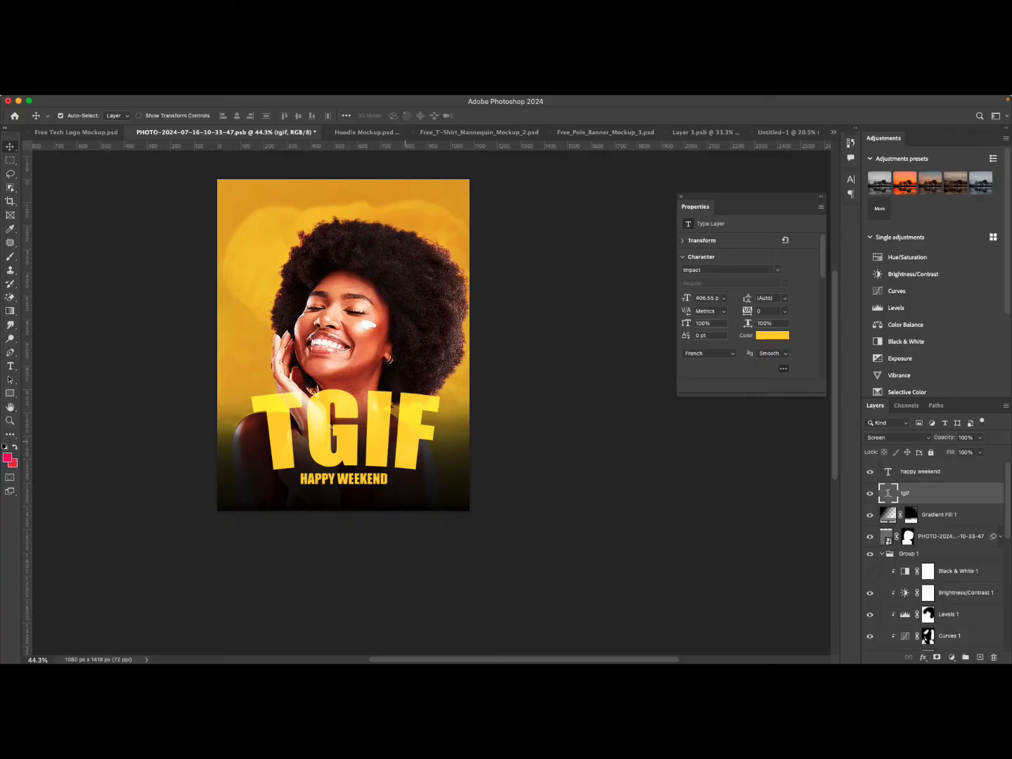
{"action": "left_click_drag", "start_coordinate": [326, 101], "coordinate": [373, 111]}
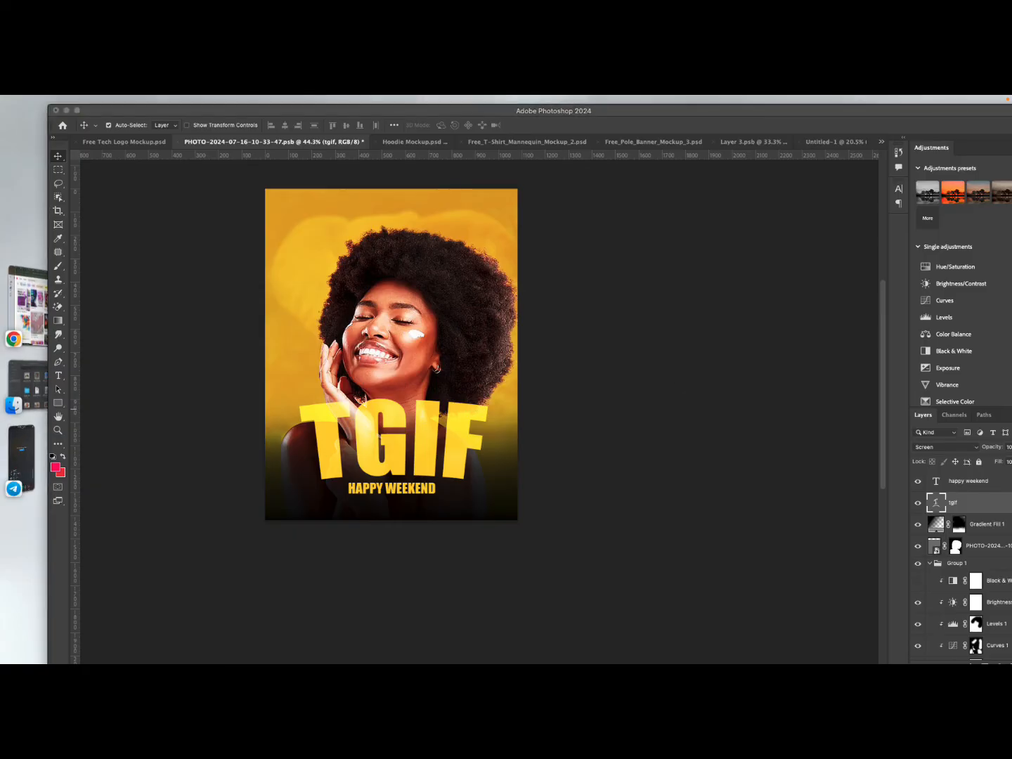
{"action": "left_click", "coordinate": [305, 111]}
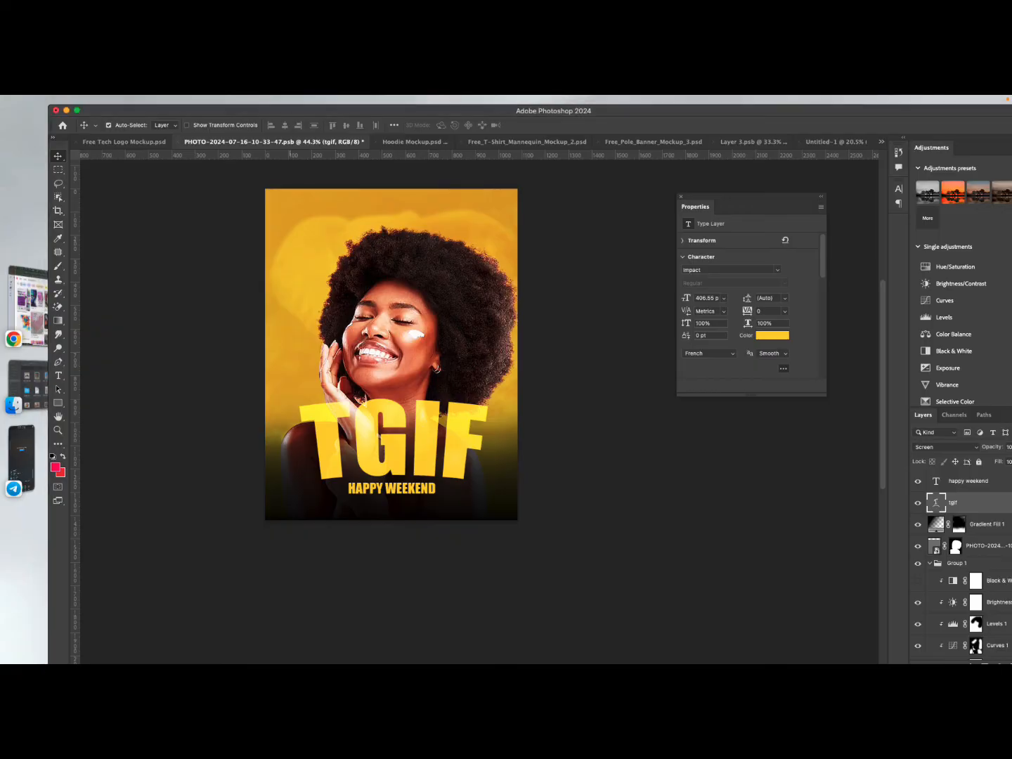
{"action": "left_click_drag", "start_coordinate": [305, 111], "coordinate": [265, 104]}
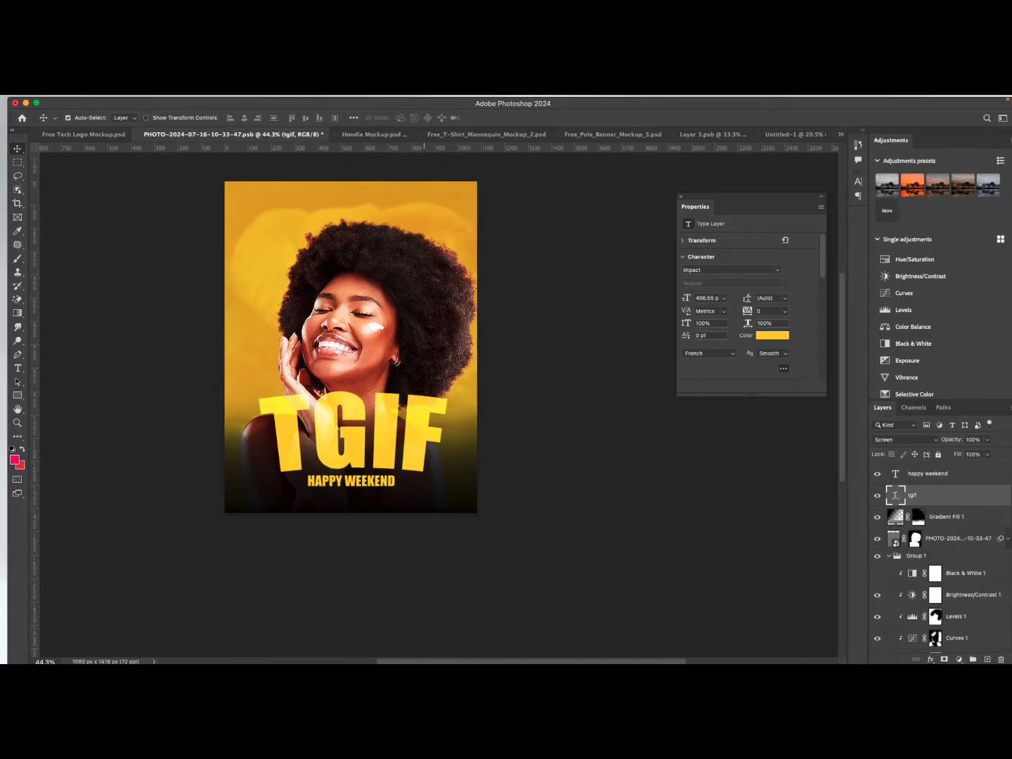
{"action": "left_click_drag", "start_coordinate": [265, 105], "coordinate": [256, 101]}
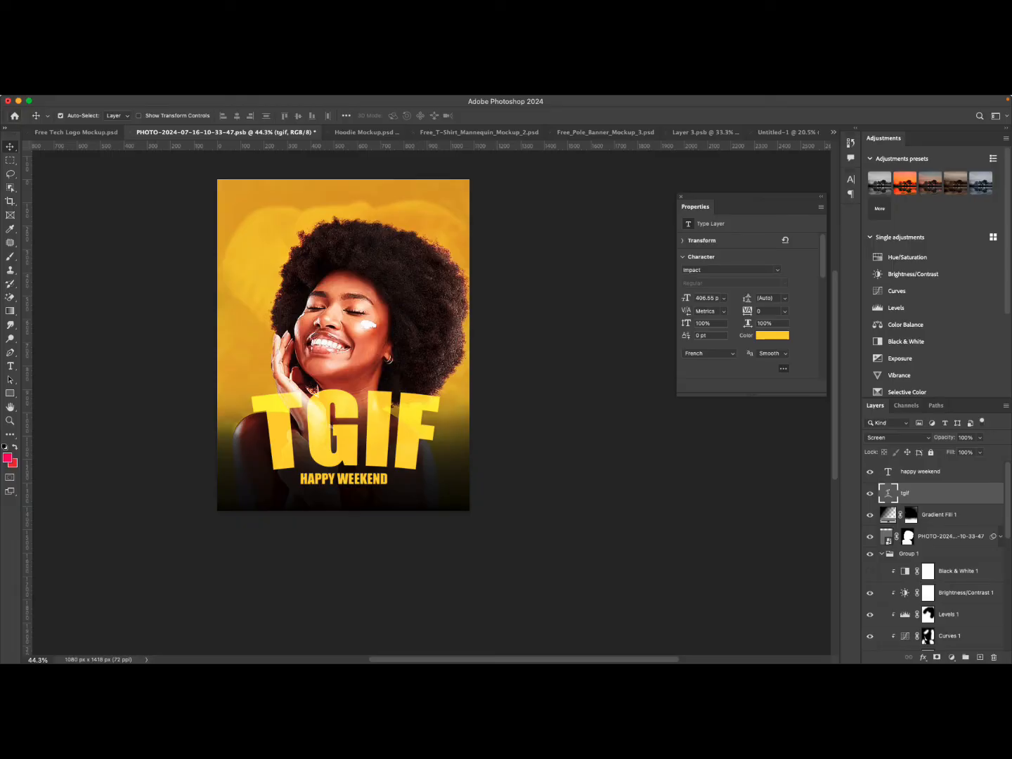
Create a new 2000 x 2000 px document from the recent custom preset.
{"action": "left_click", "coordinate": [354, 300]}
{"action": "left_click", "coordinate": [466, 230]}
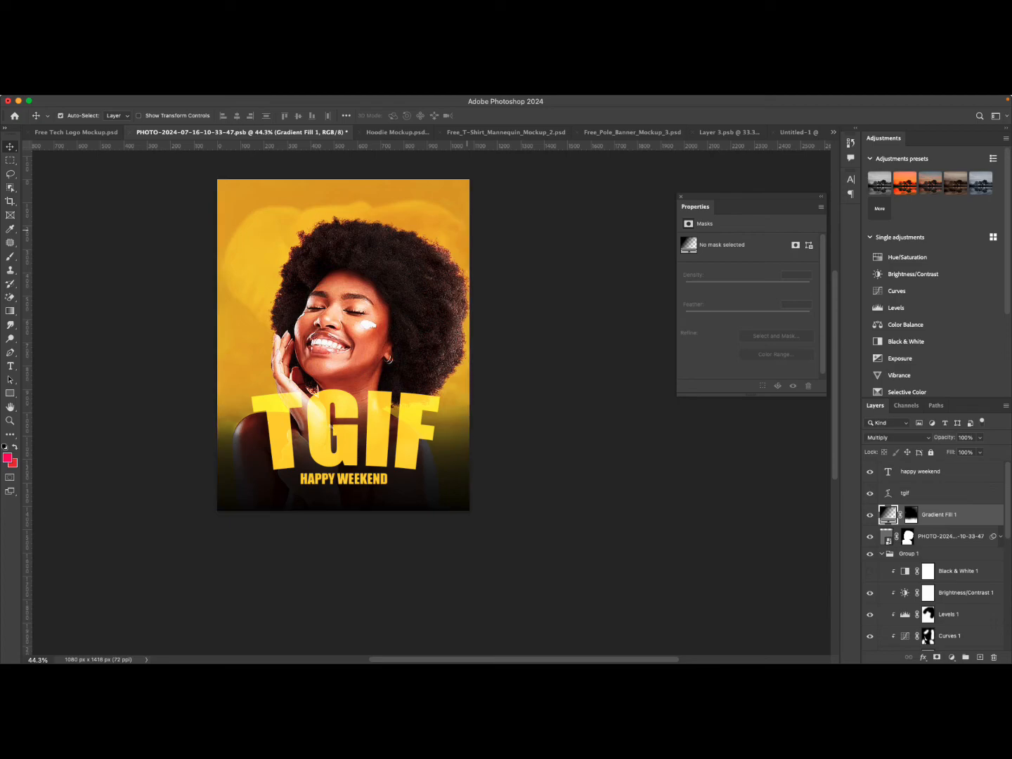
{"action": "key", "text": "super+n"}
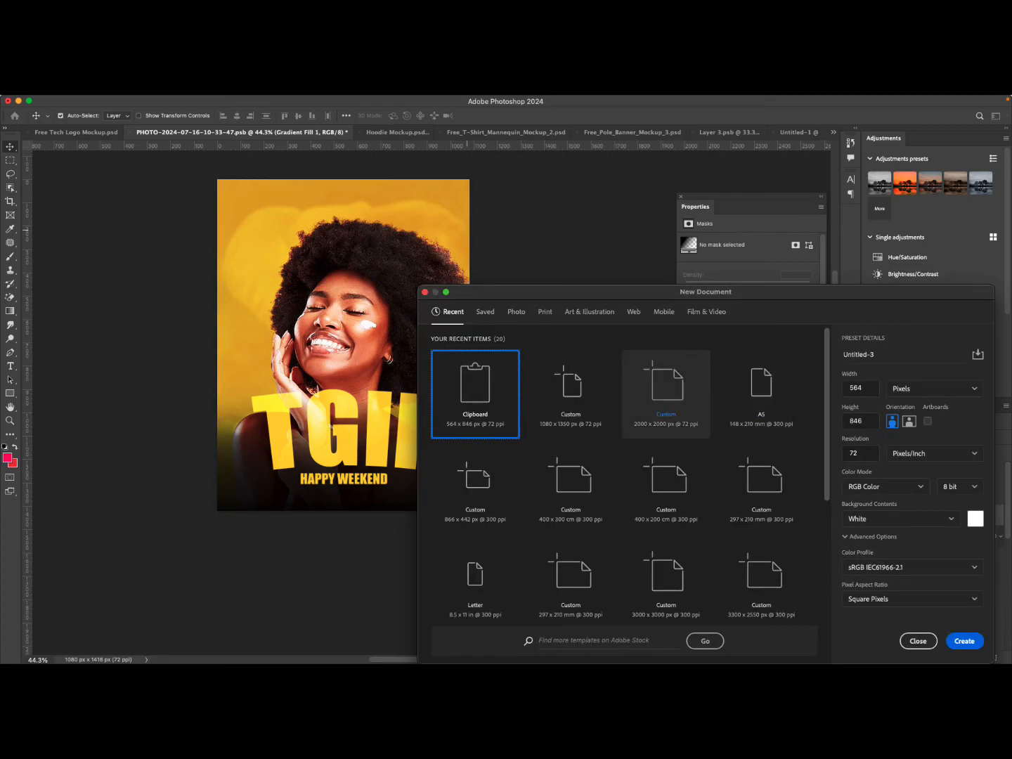
{"action": "double_click", "coordinate": [667, 394]}
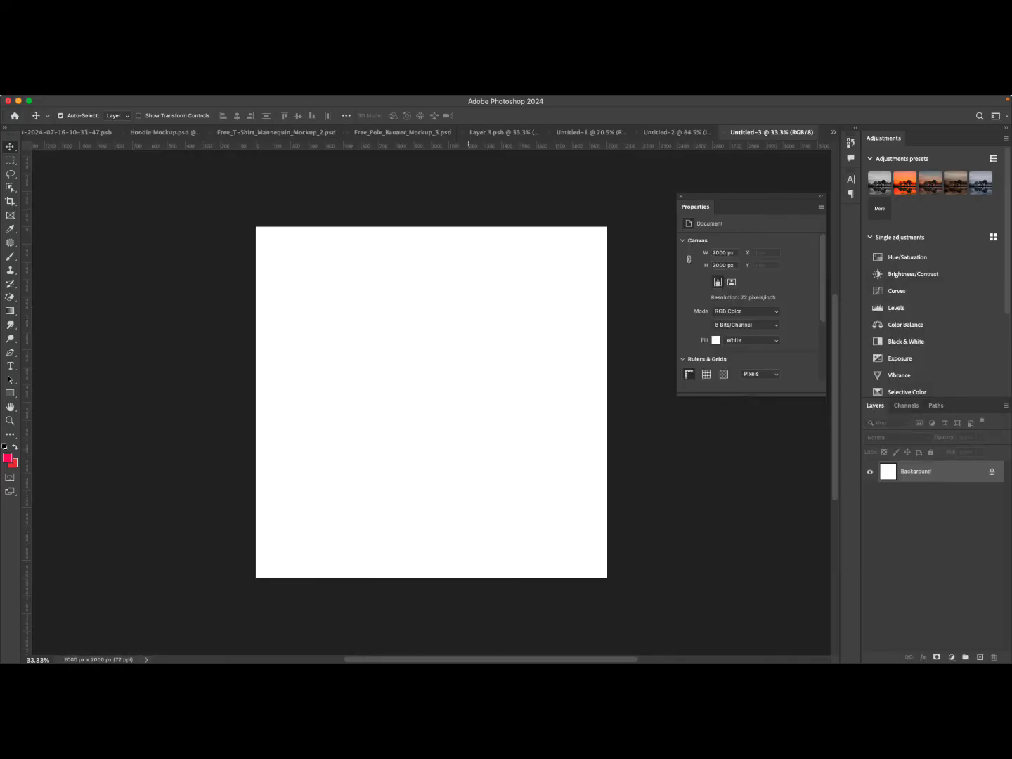
Add a Solid Color fill layer in yellow #ffd800 to the new document.
{"action": "left_click", "coordinate": [953, 657]}
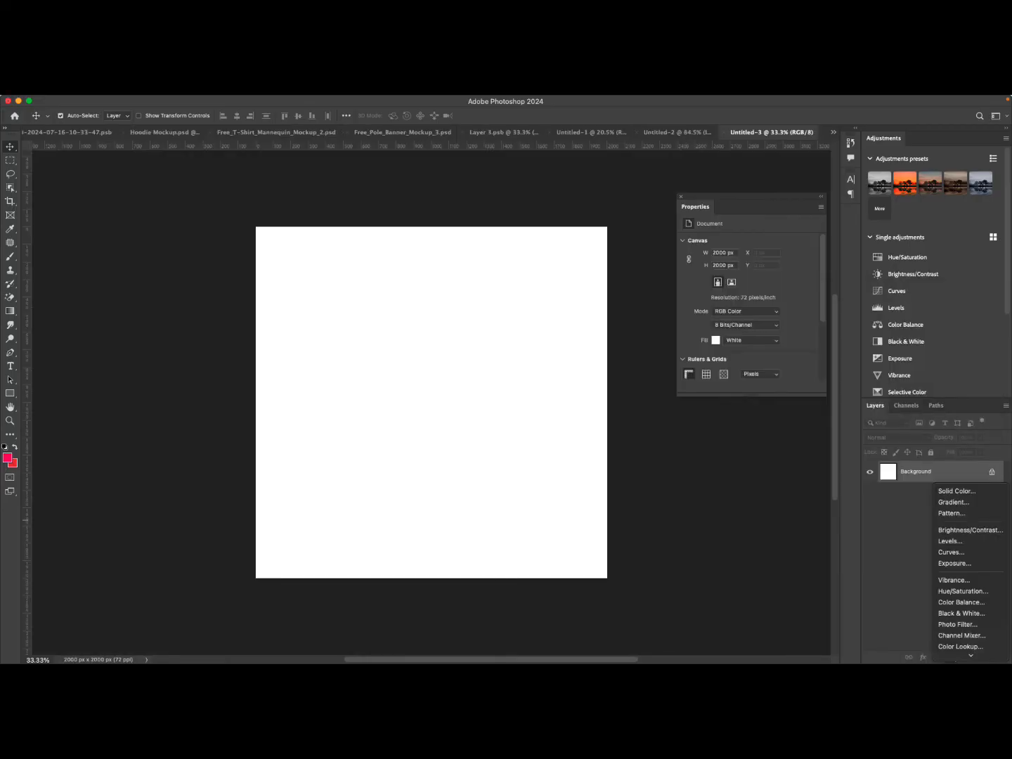
{"action": "left_click", "coordinate": [956, 490]}
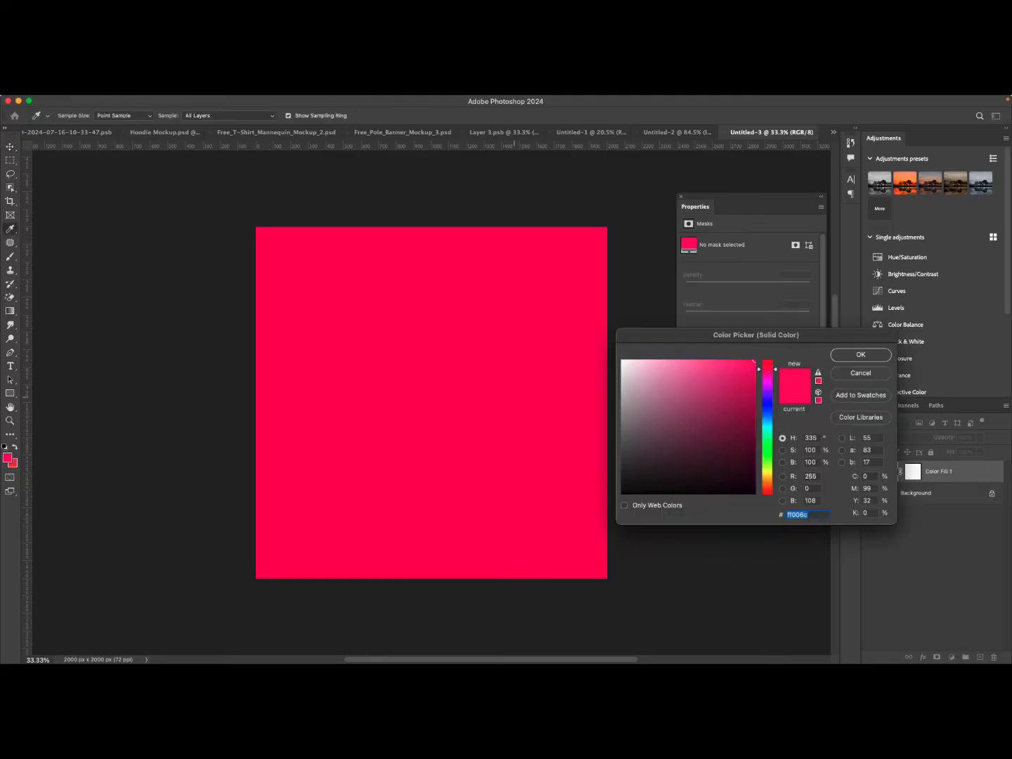
{"action": "left_click_drag", "start_coordinate": [766, 472], "coordinate": [768, 476]}
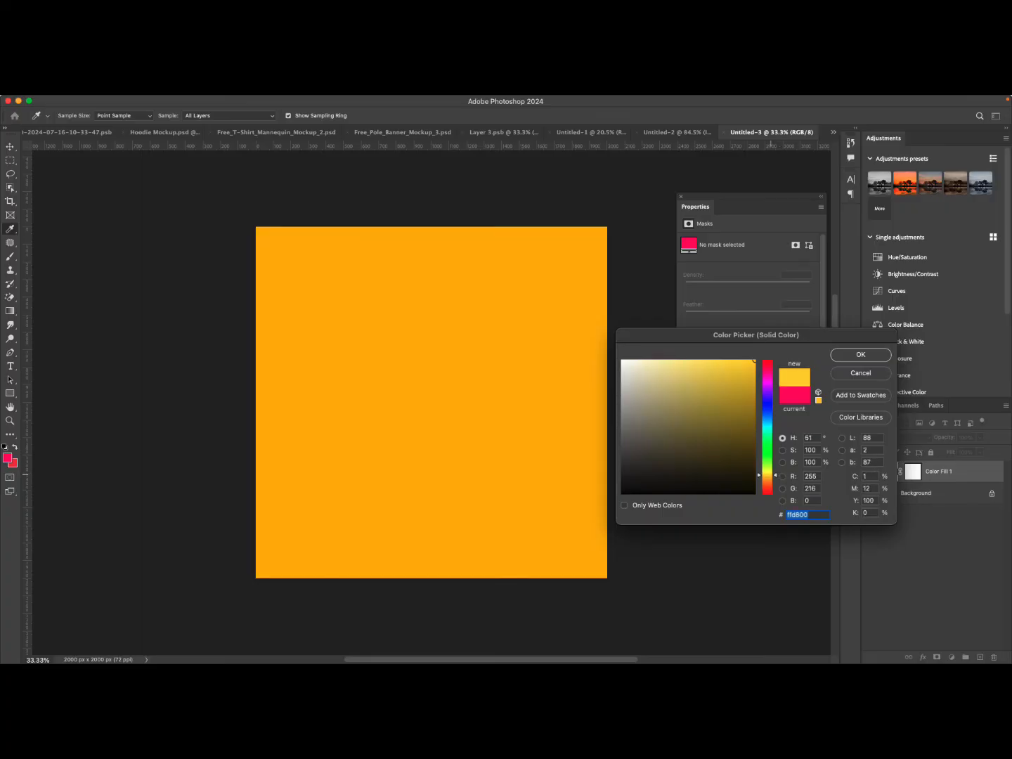
{"action": "key", "text": "Return"}
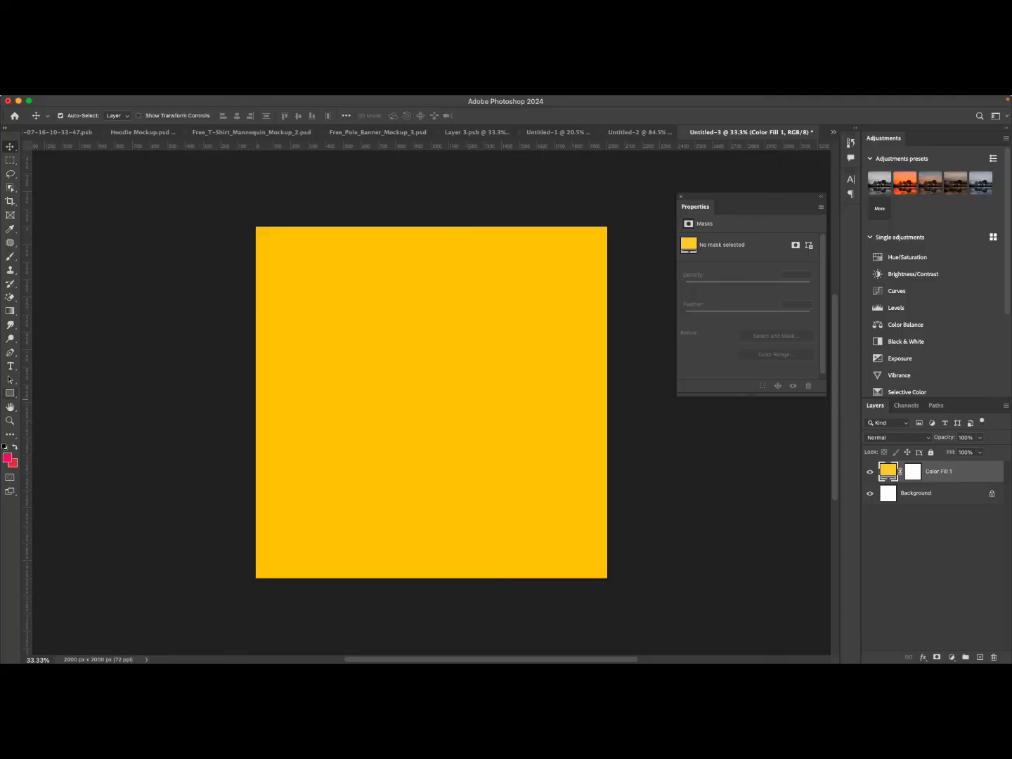
With the Polygon tool, create a 100 x 100 px polygon with 4 sides on the canvas.
{"action": "left_click", "coordinate": [10, 393]}
{"action": "left_click", "coordinate": [55, 402]}
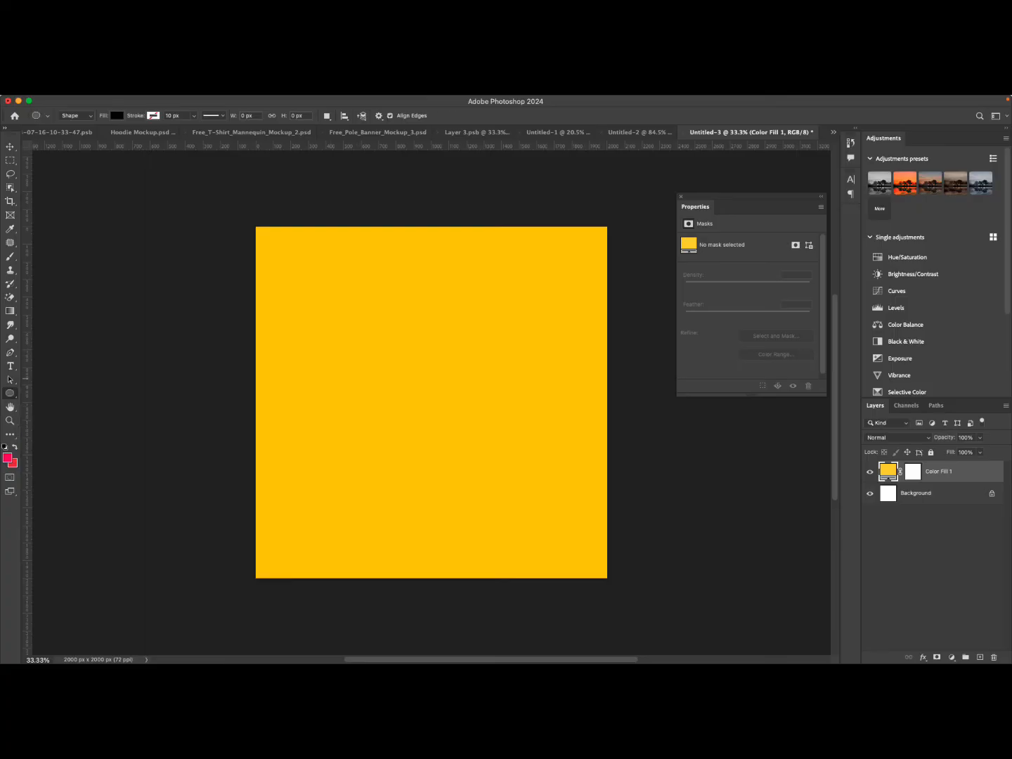
{"action": "right_click", "coordinate": [10, 394]}
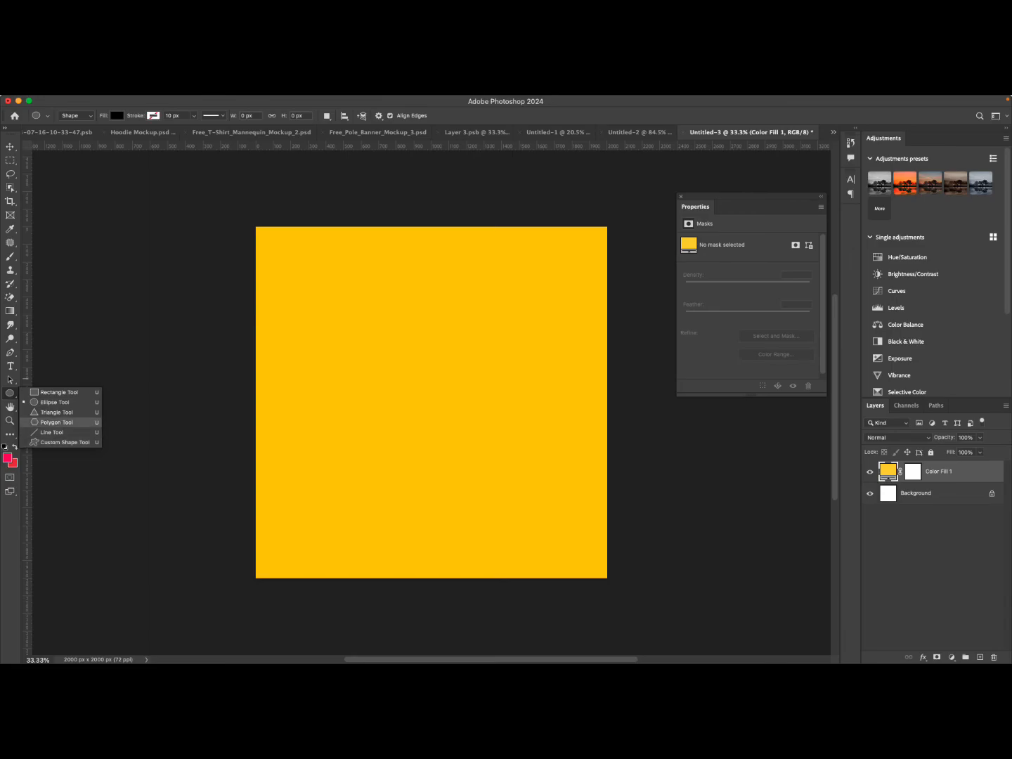
{"action": "left_click", "coordinate": [56, 421]}
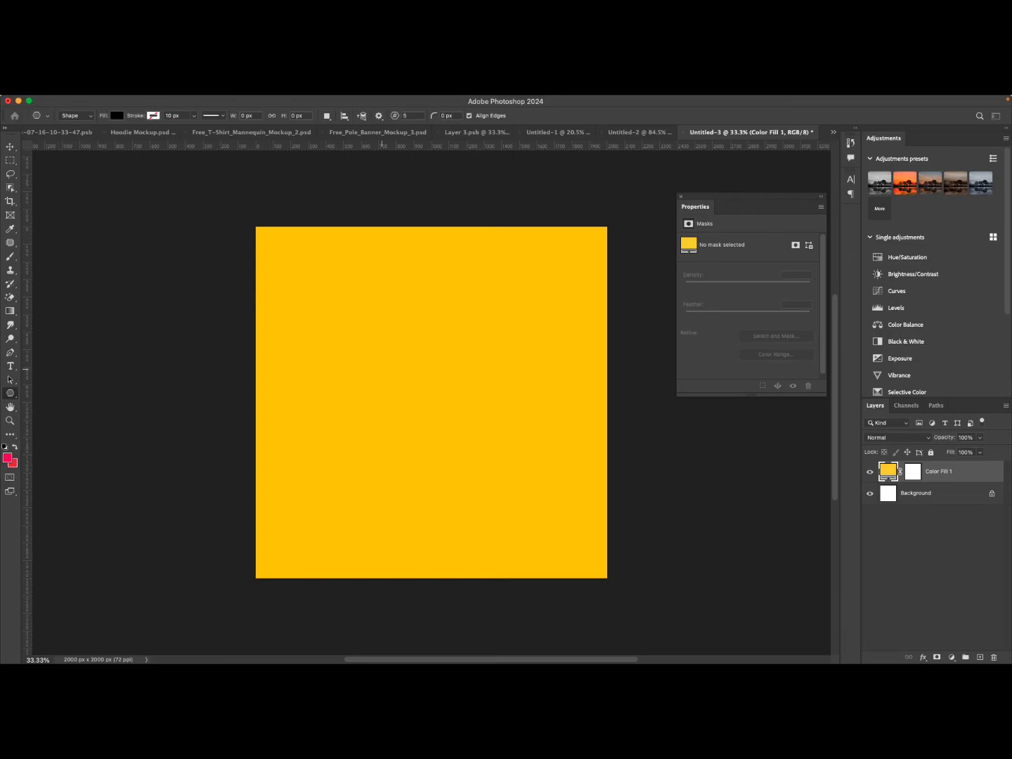
{"action": "left_click", "coordinate": [383, 369]}
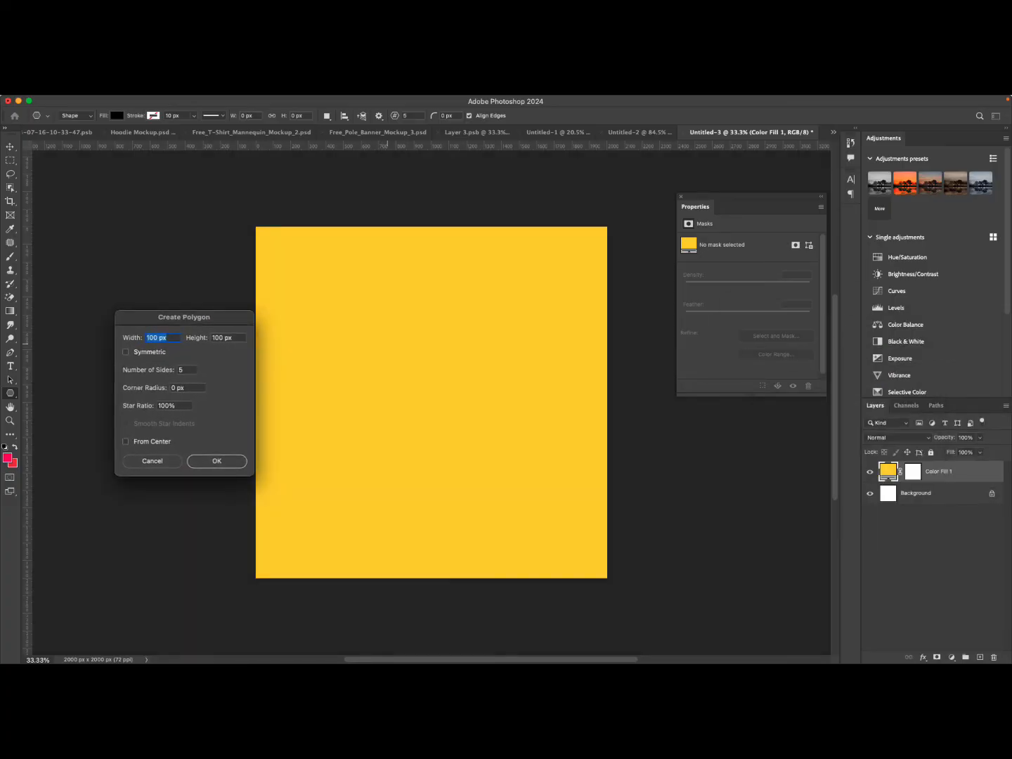
{"action": "double_click", "coordinate": [181, 370]}
{"action": "type", "text": "4"}
{"action": "key", "text": "Return"}
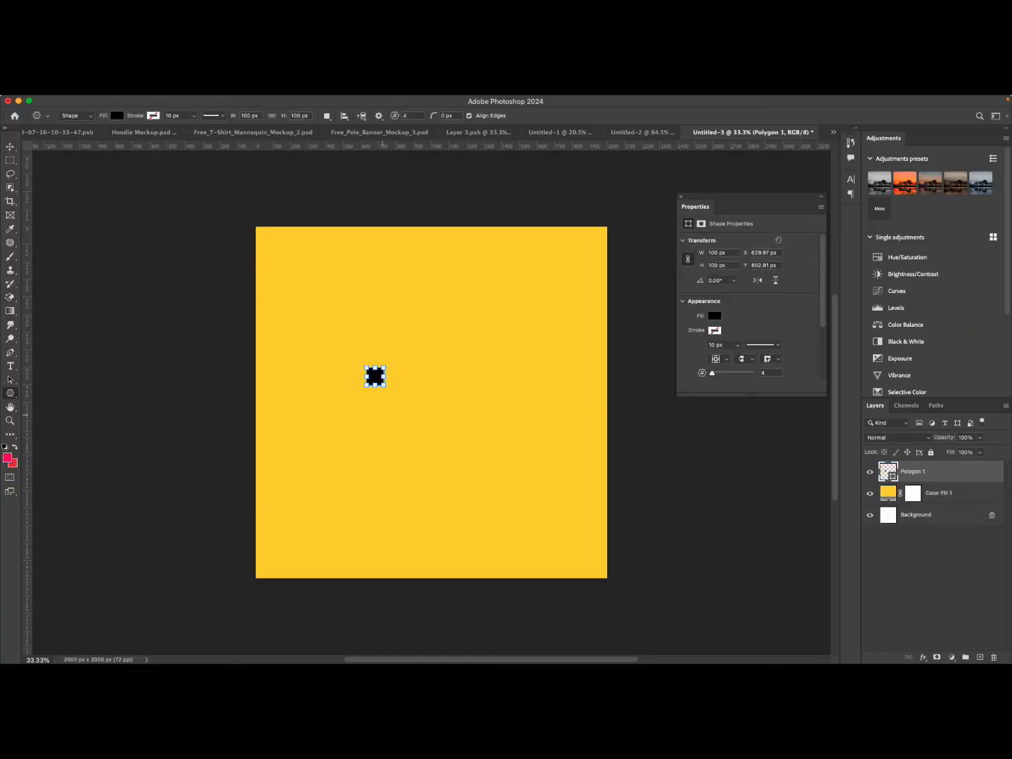
Create a second 100 x 100 px polygon with 5 sides below the square.
{"action": "left_click", "coordinate": [382, 414]}
{"action": "key", "text": "Tab"}
{"action": "key", "text": "Tab"}
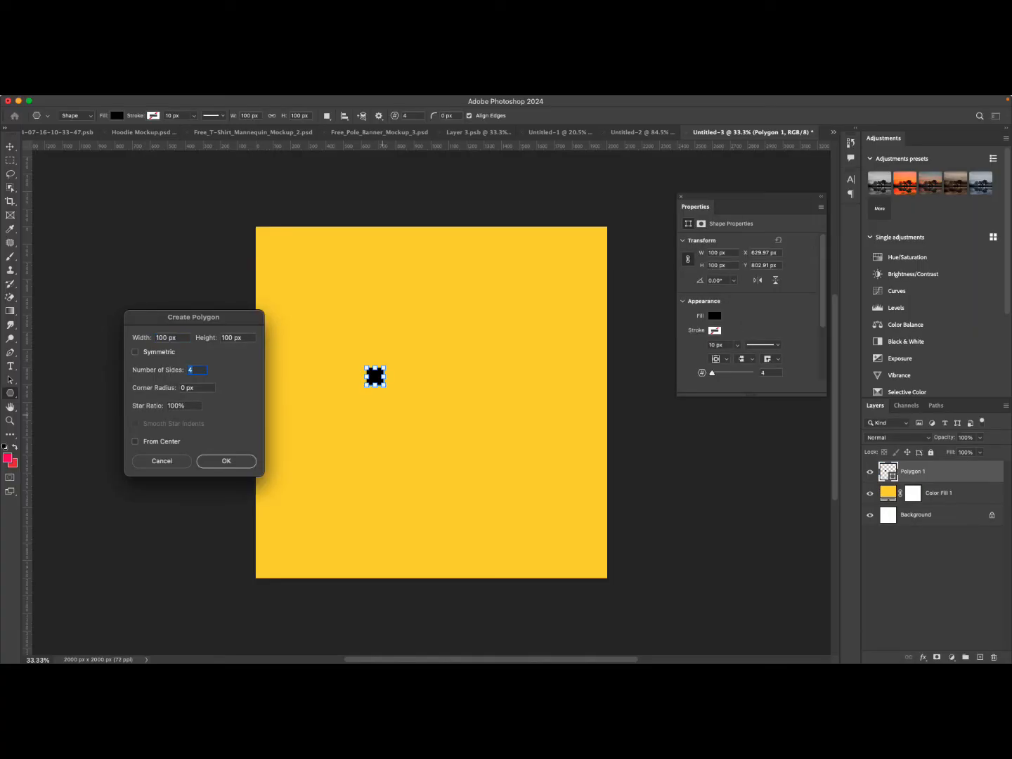
{"action": "type", "text": "3"}
{"action": "key", "text": "BackSpace"}
{"action": "type", "text": "5"}
{"action": "key", "text": "Return"}
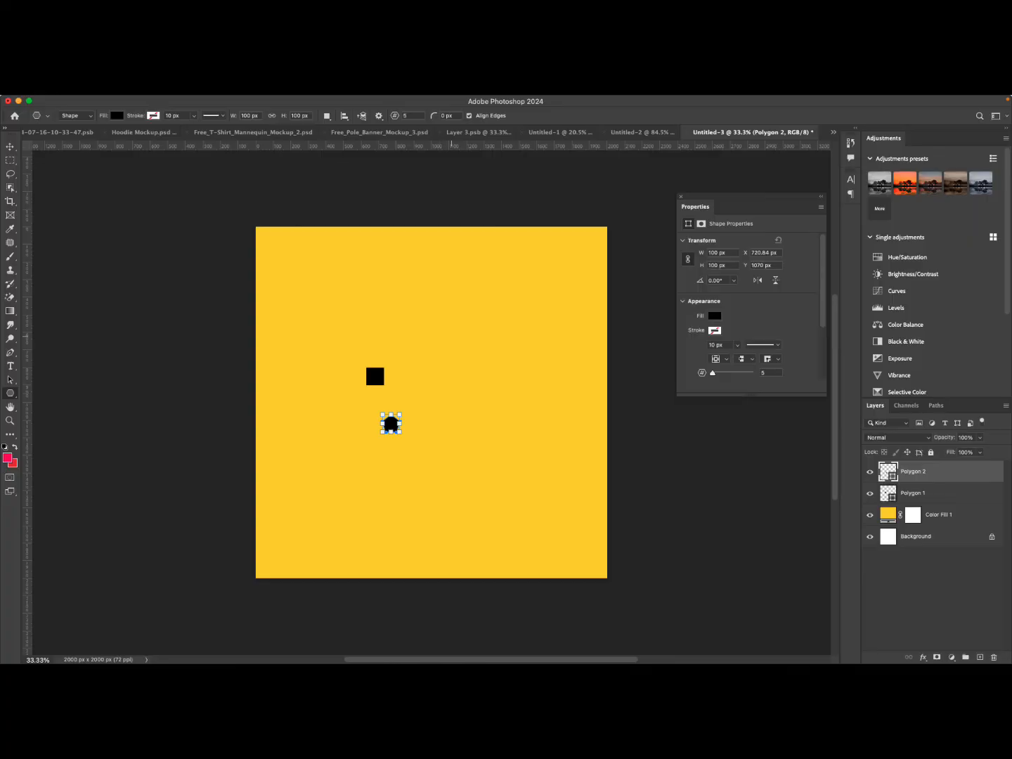
Create a third 100 x 100 px polygon with 6 sides to the upper right.
{"action": "left_click", "coordinate": [452, 336]}
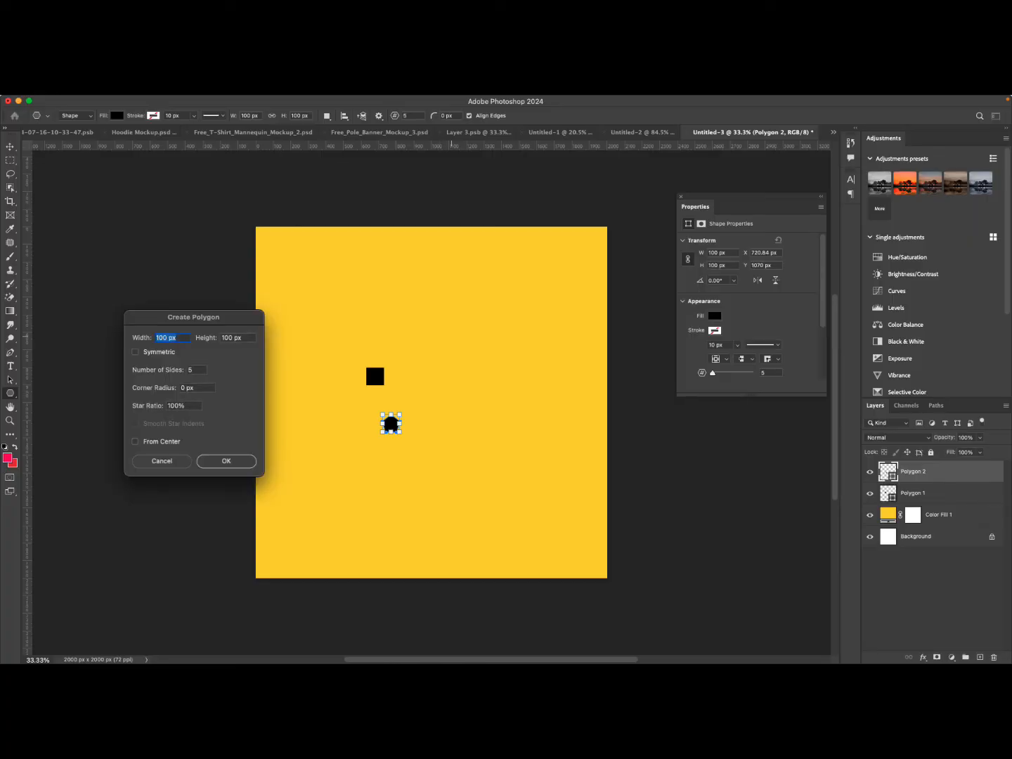
{"action": "double_click", "coordinate": [191, 370]}
{"action": "type", "text": "5"}
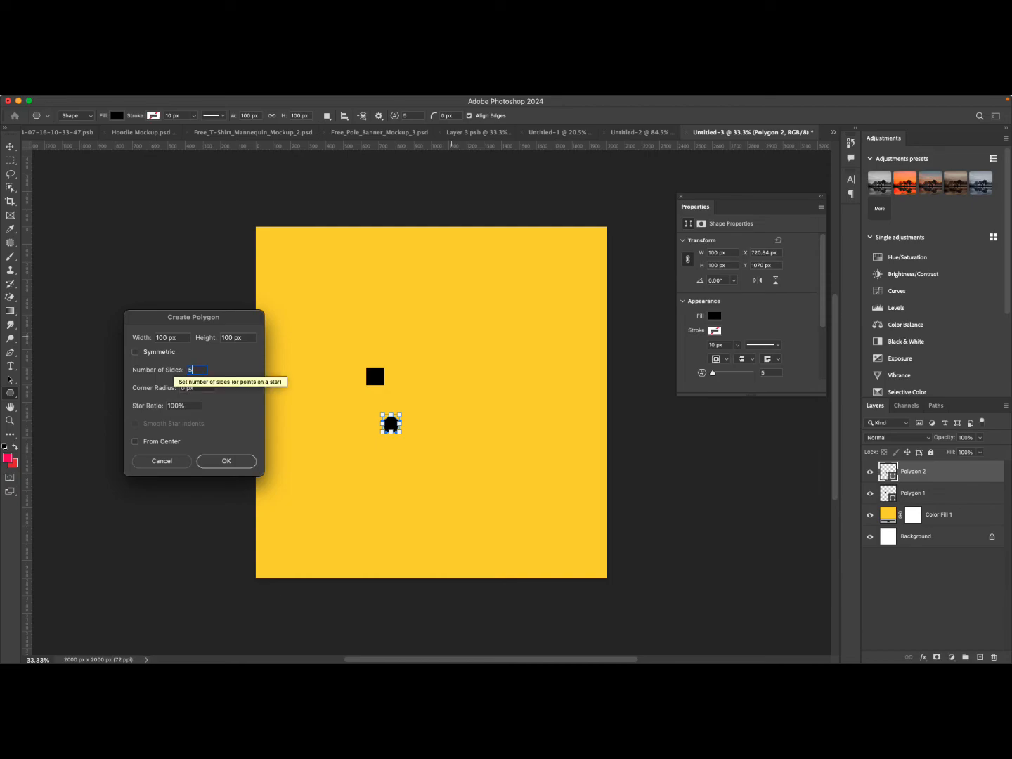
{"action": "key", "text": "BackSpace"}
{"action": "type", "text": "6"}
{"action": "key", "text": "Return"}
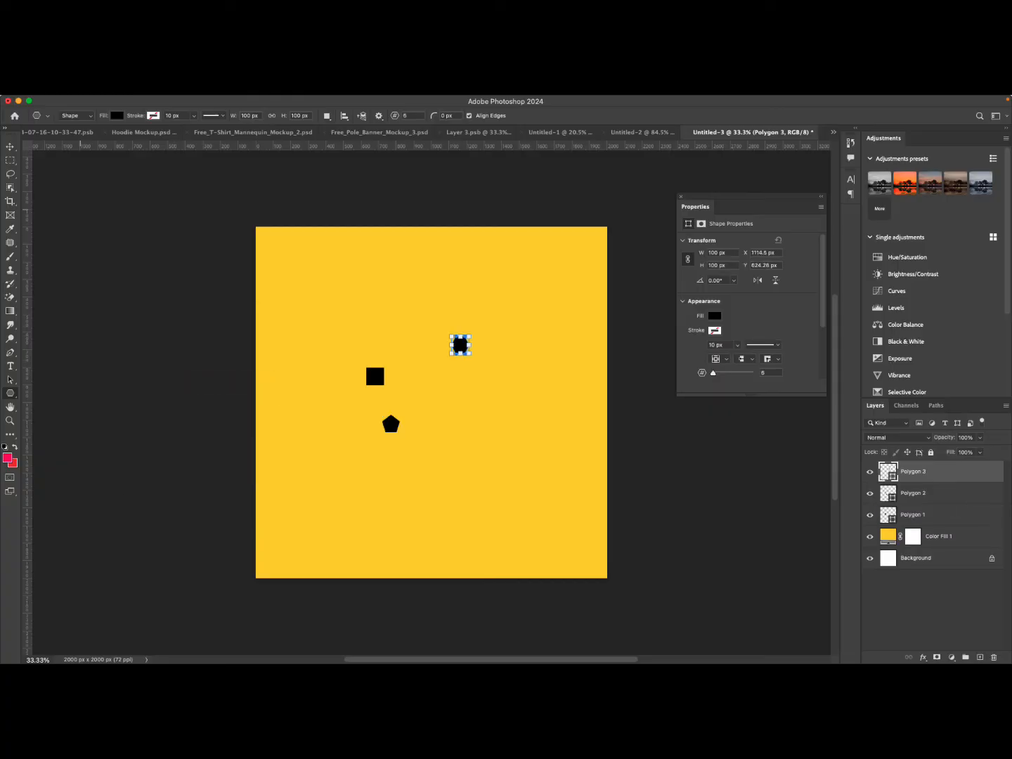
Delete the hexagon and pentagon polygon layers.
{"action": "key", "text": "v"}
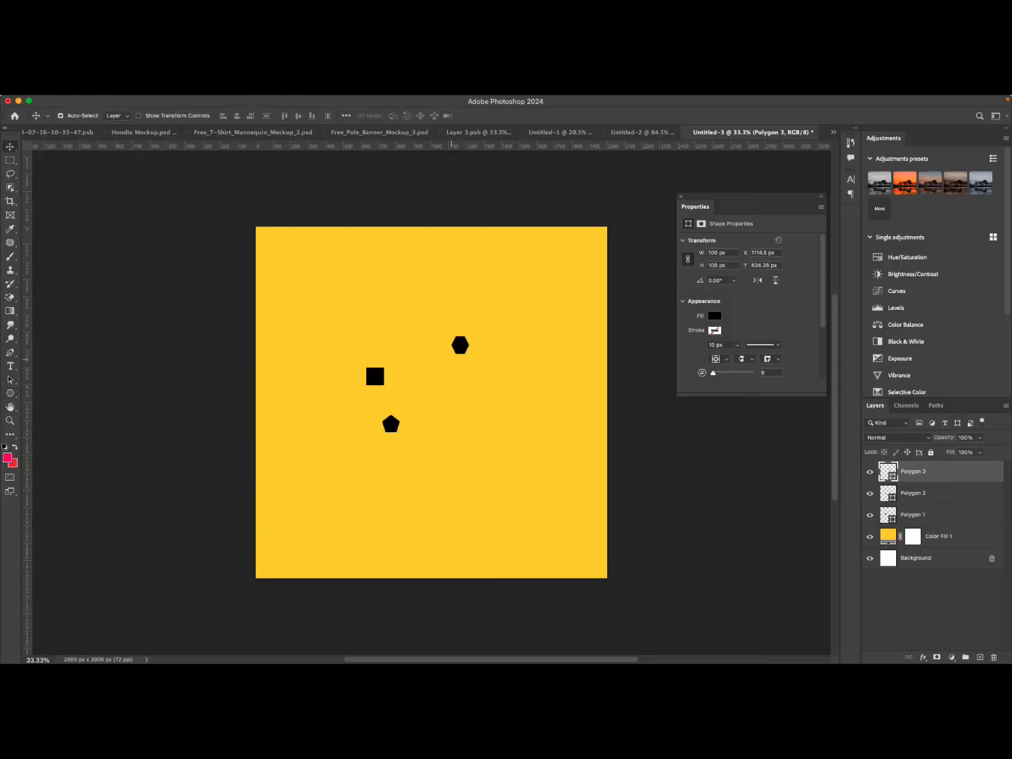
{"action": "left_click_drag", "start_coordinate": [460, 345], "coordinate": [409, 401]}
{"action": "key", "text": "Delete"}
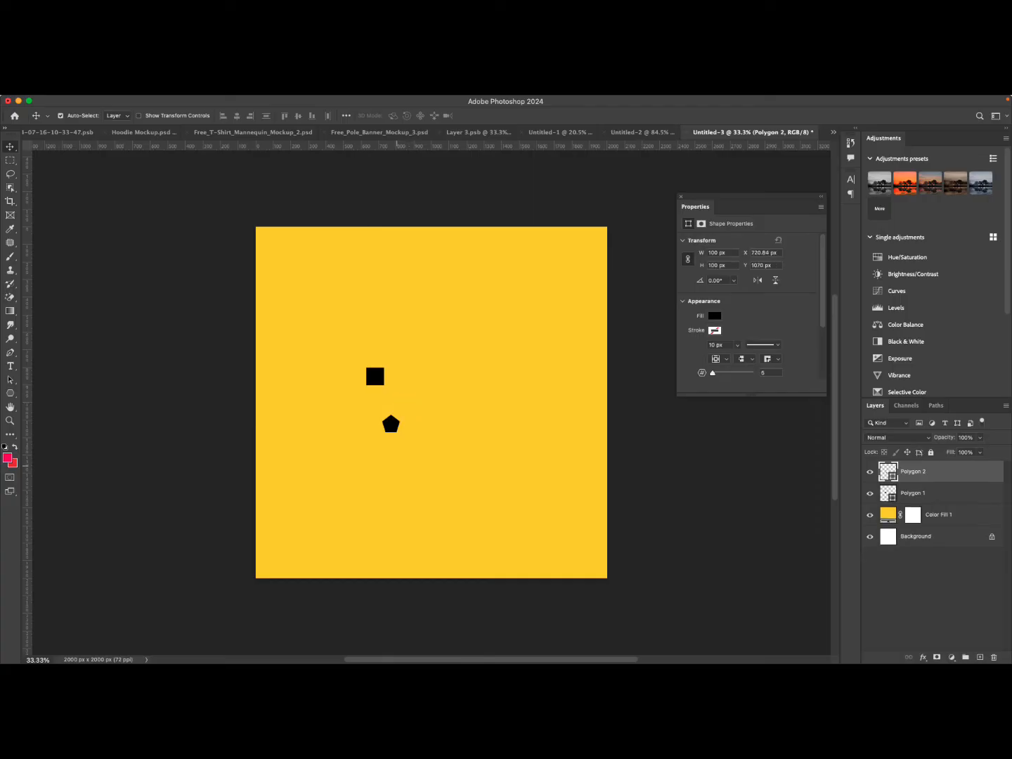
{"action": "key", "text": "Delete"}
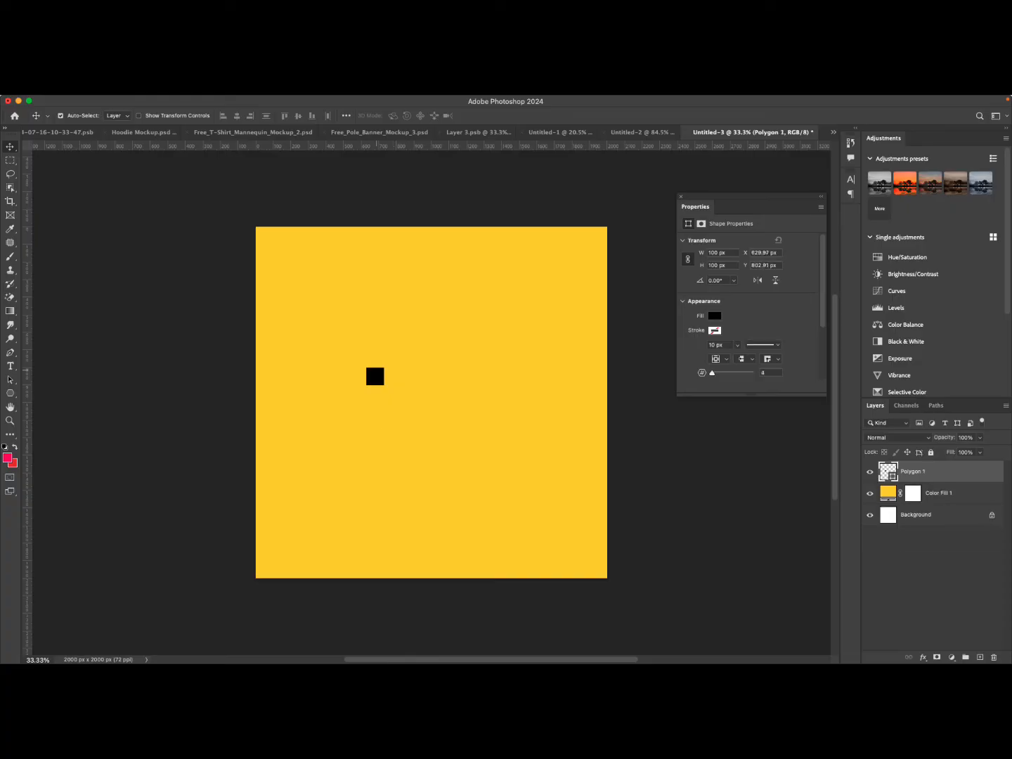
Free-transform the square polygon to about 920 x 920 px and center it on the canvas.
{"action": "key", "text": "super+t"}
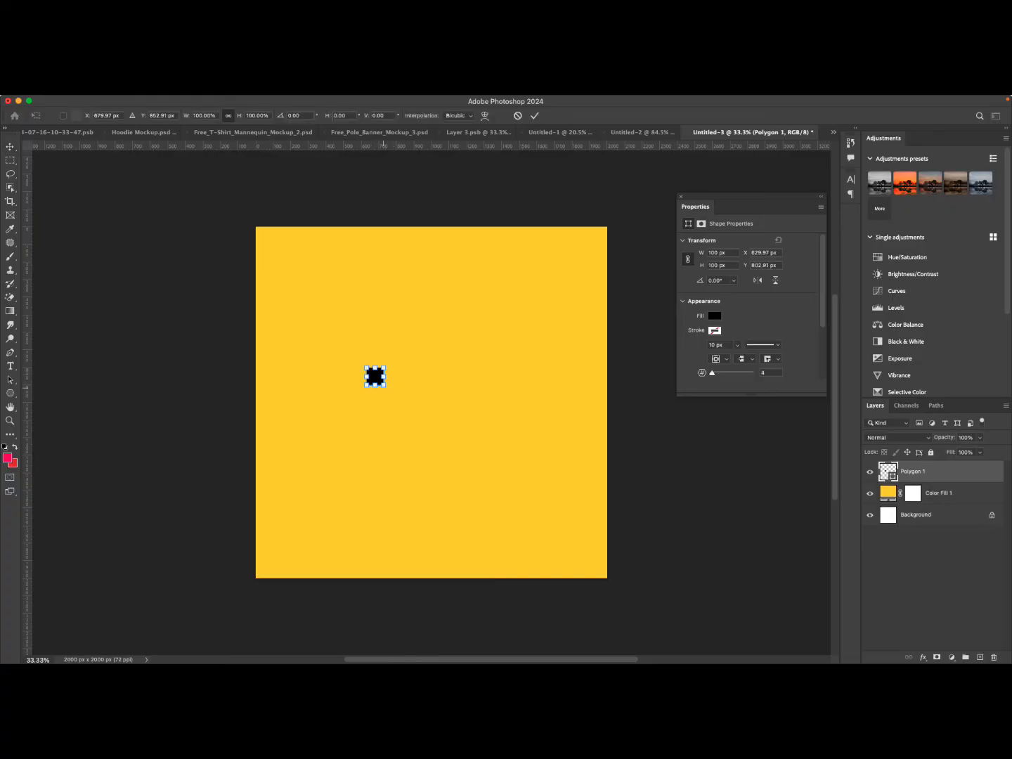
{"action": "left_click_drag", "start_coordinate": [385, 386], "coordinate": [529, 529]}
{"action": "left_click_drag", "start_coordinate": [503, 437], "coordinate": [483, 386]}
{"action": "key", "text": "Return"}
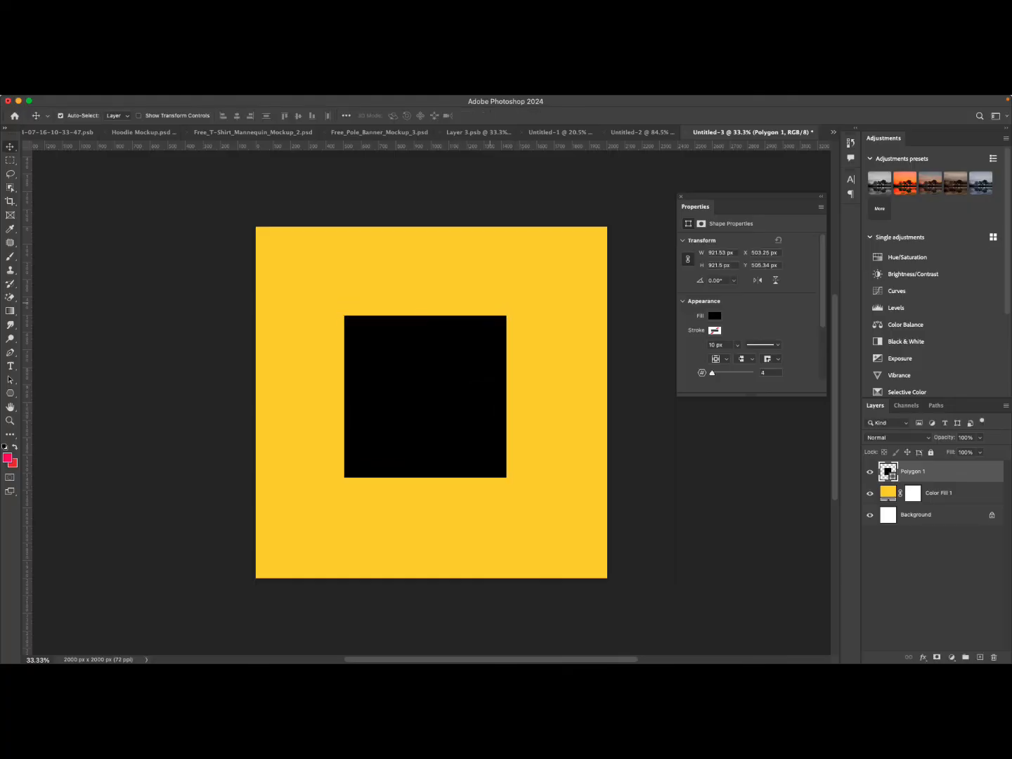
Round the square's corners to 224 px and move it up slightly.
{"action": "scroll", "coordinate": [749, 309], "scroll_direction": "down", "scroll_amount": 2}
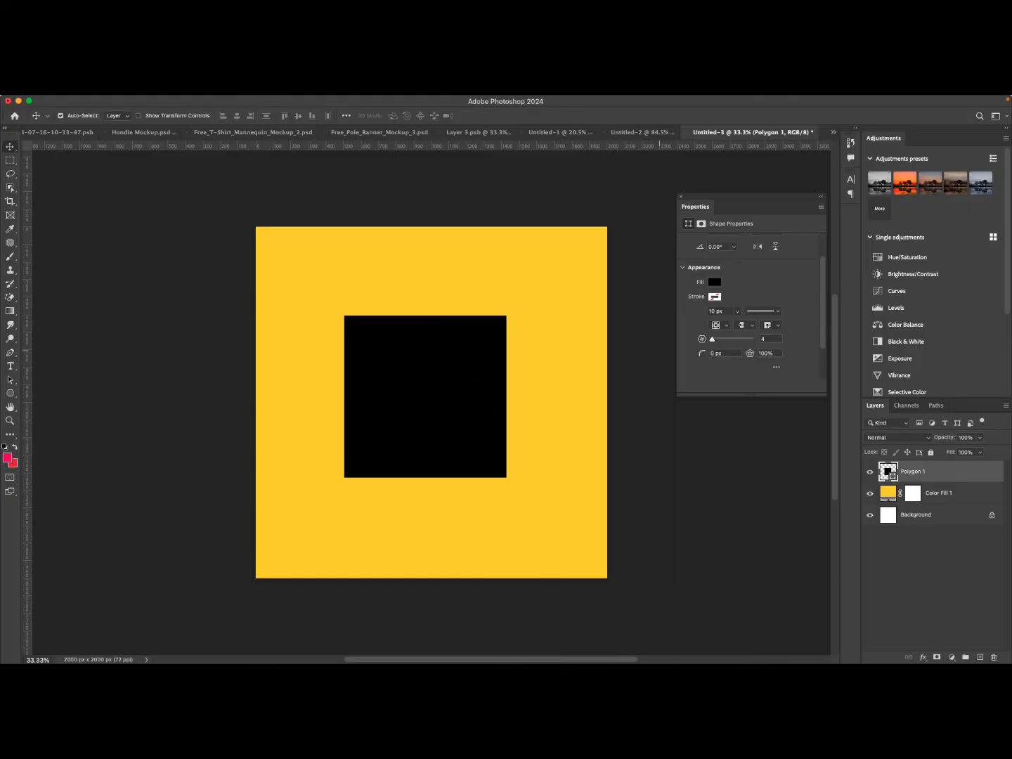
{"action": "scroll", "coordinate": [710, 354], "scroll_direction": "down", "scroll_amount": 1}
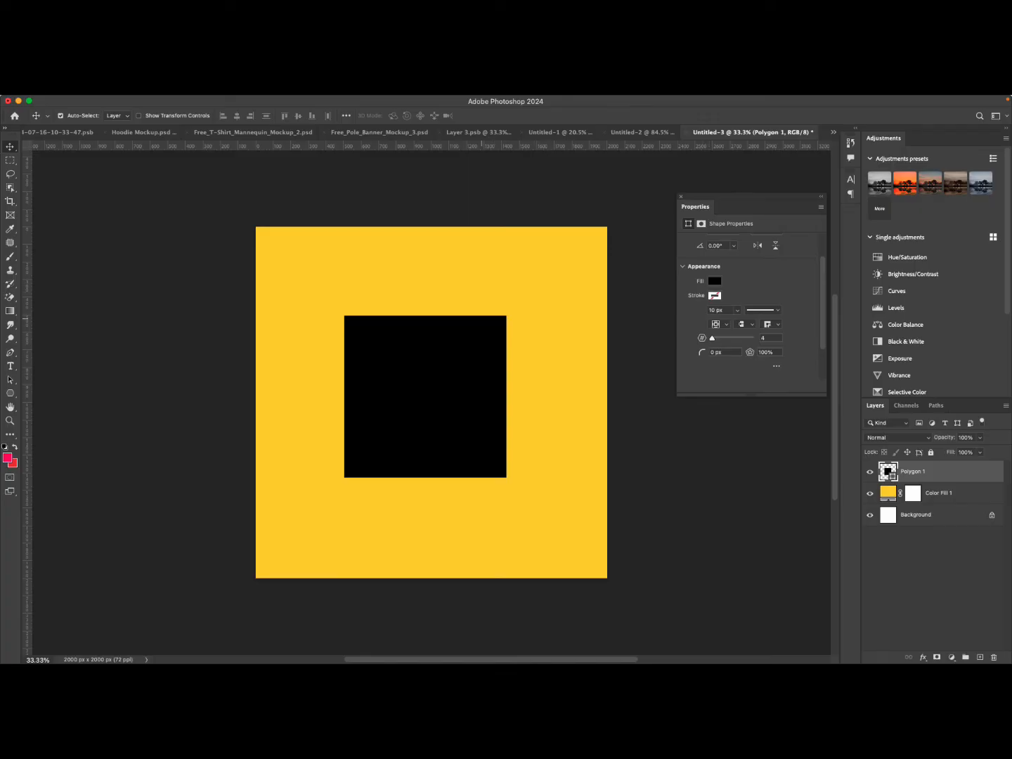
{"action": "left_click_drag", "start_coordinate": [700, 355], "coordinate": [818, 358]}
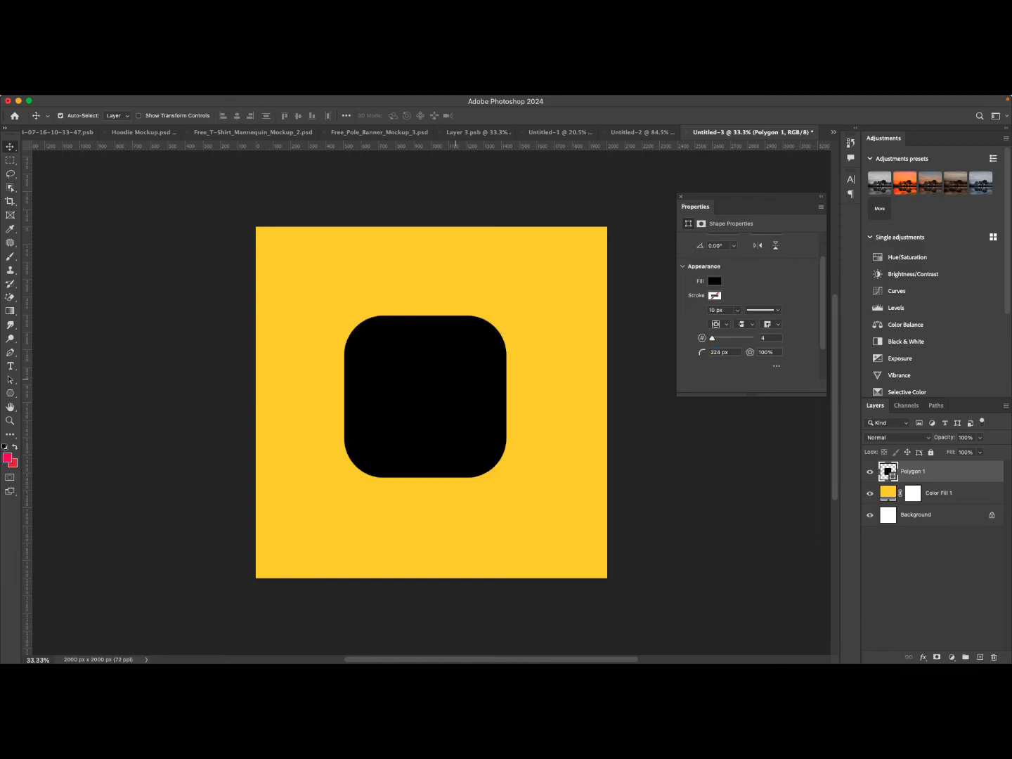
{"action": "left_click_drag", "start_coordinate": [456, 345], "coordinate": [462, 312]}
Delete the rounded square polygon layer.
{"action": "scroll", "coordinate": [772, 316], "scroll_direction": "down", "scroll_amount": 2}
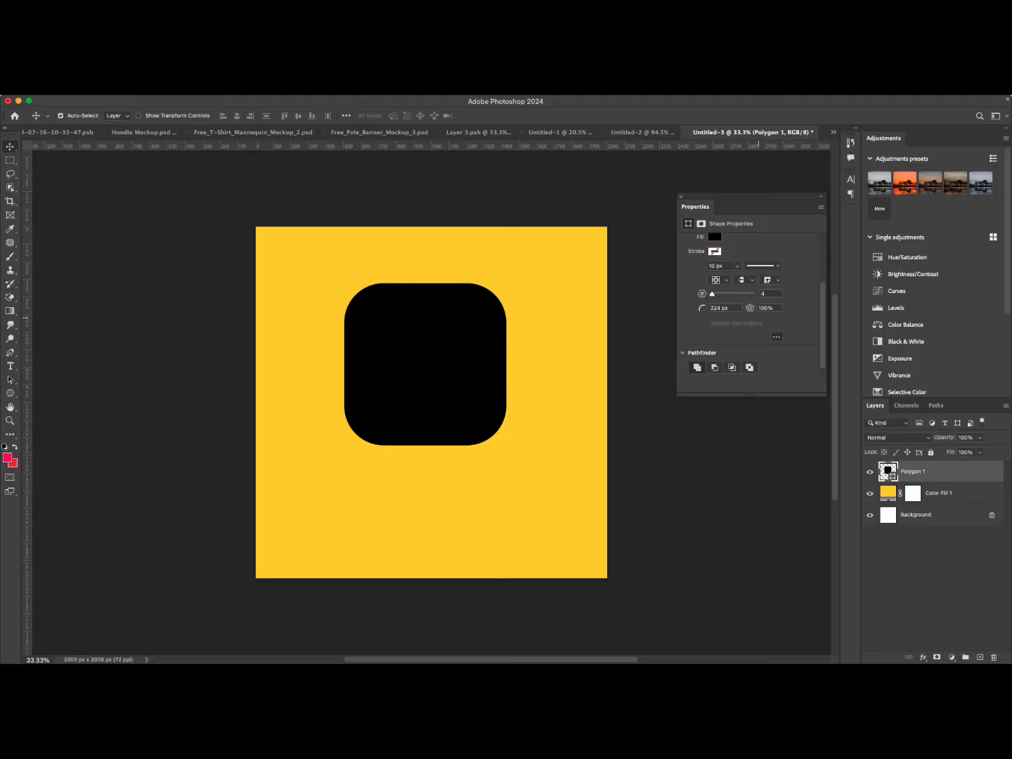
{"action": "scroll", "coordinate": [751, 310], "scroll_direction": "up", "scroll_amount": 3}
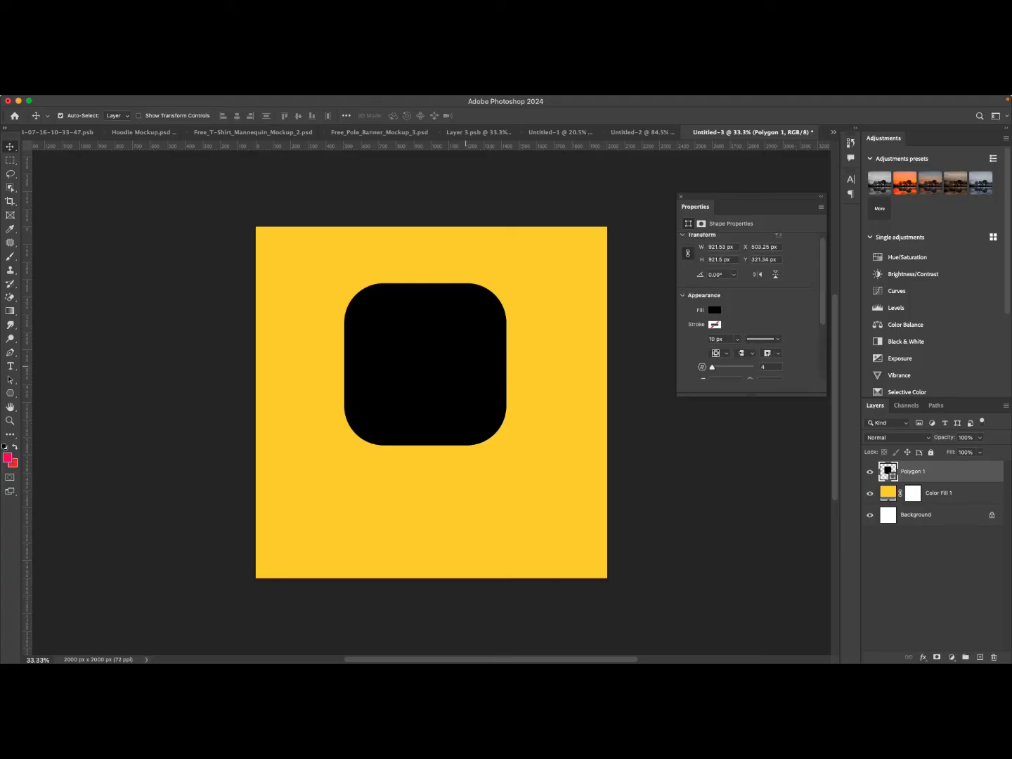
{"action": "key", "text": "Delete"}
Draw a square about 872 x 872 px with the Rectangle tool in the canvas center.
{"action": "right_click", "coordinate": [10, 390]}
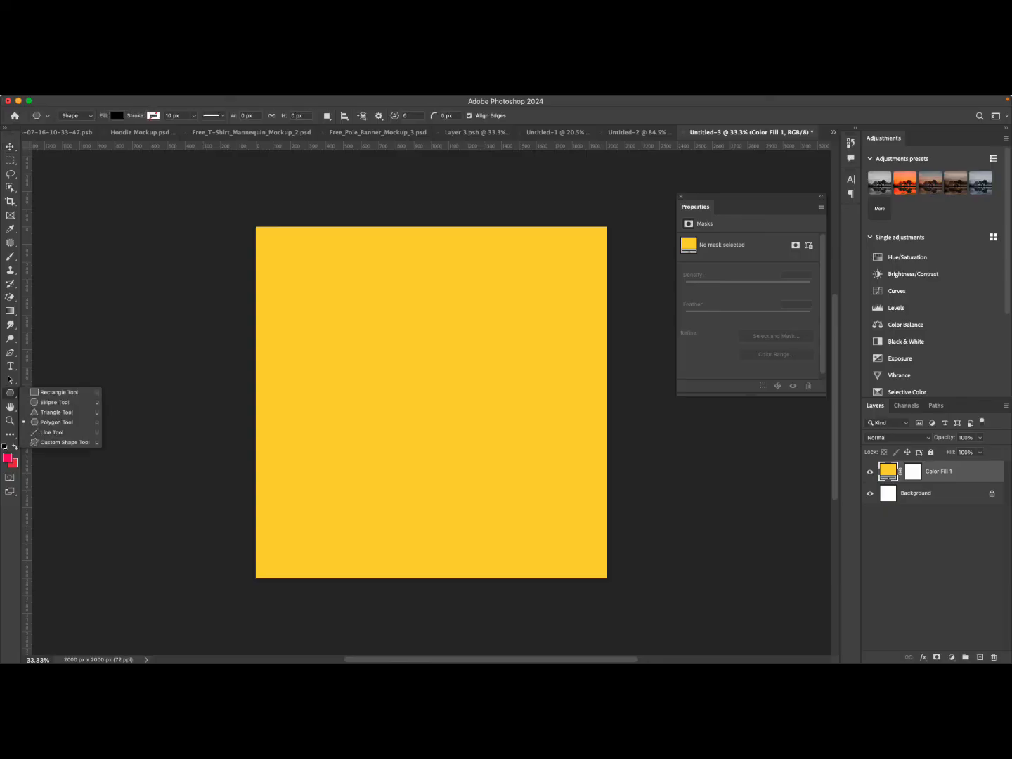
{"action": "left_click", "coordinate": [56, 393]}
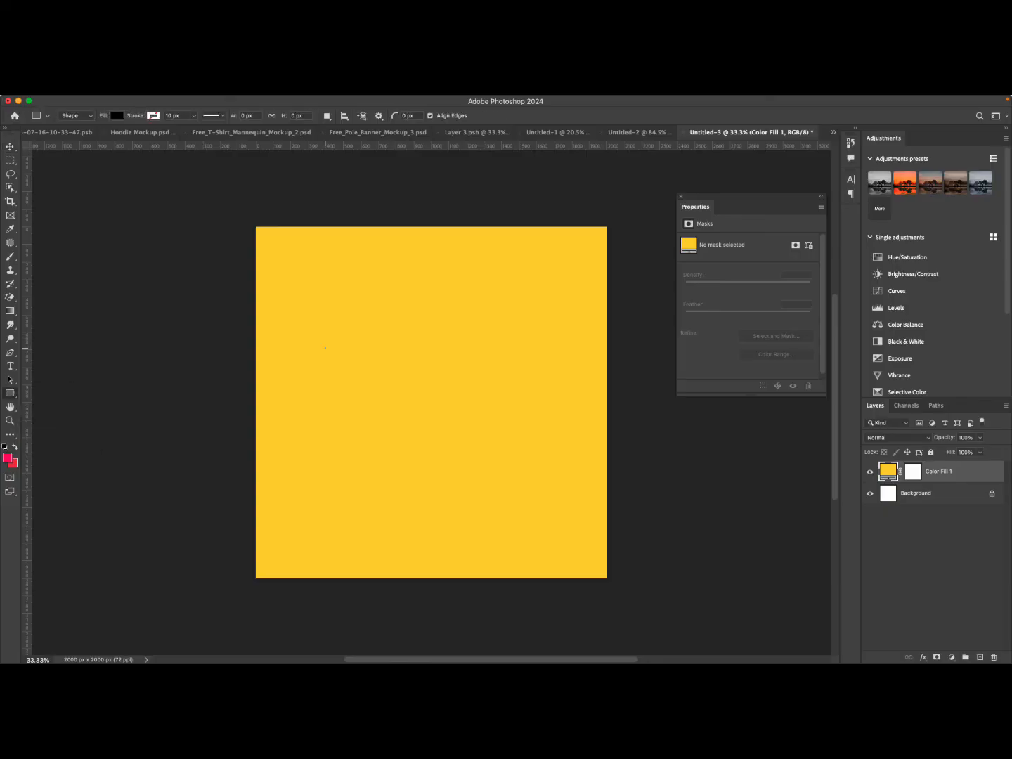
{"action": "mouse_move", "coordinate": [324, 348]}
{"action": "left_mouse_down"}
{"action": "mouse_move", "coordinate": [488, 511]}
{"action": "mouse_move", "coordinate": [478, 500]}
{"action": "left_mouse_up"}
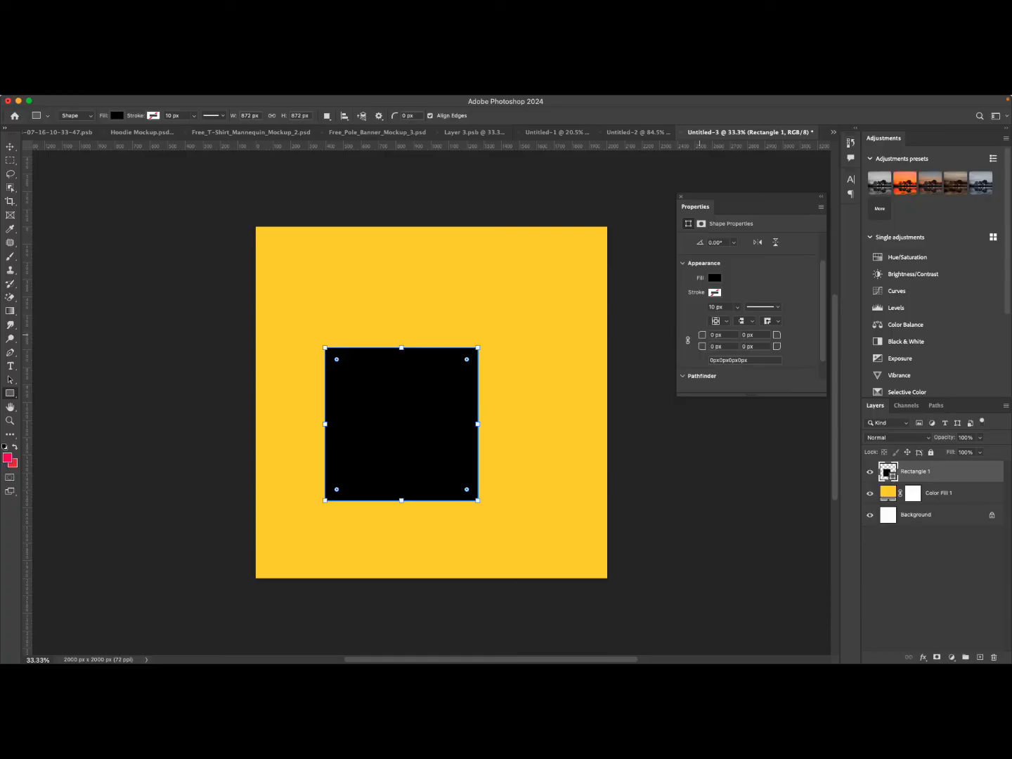
Set all four of the rectangle's corner radii to 269 px.
{"action": "left_click_drag", "start_coordinate": [699, 335], "coordinate": [722, 334]}
{"action": "key", "text": "super+z"}
{"action": "left_click_drag", "start_coordinate": [703, 334], "coordinate": [933, 359]}
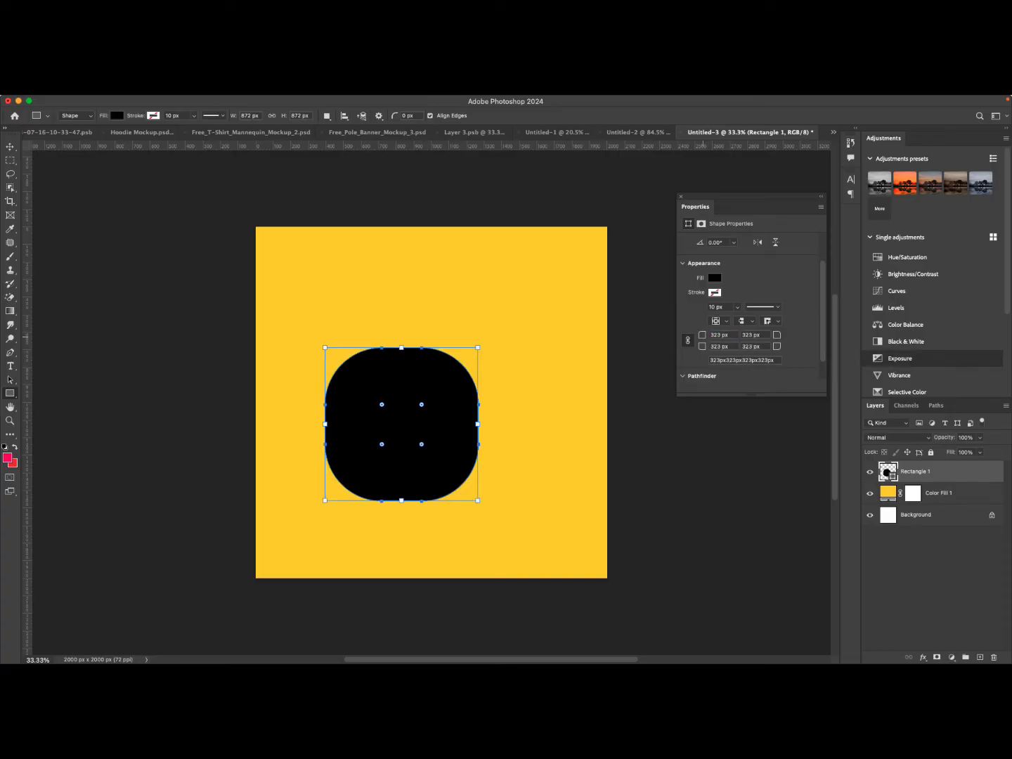
{"action": "left_click_drag", "start_coordinate": [702, 336], "coordinate": [677, 345]}
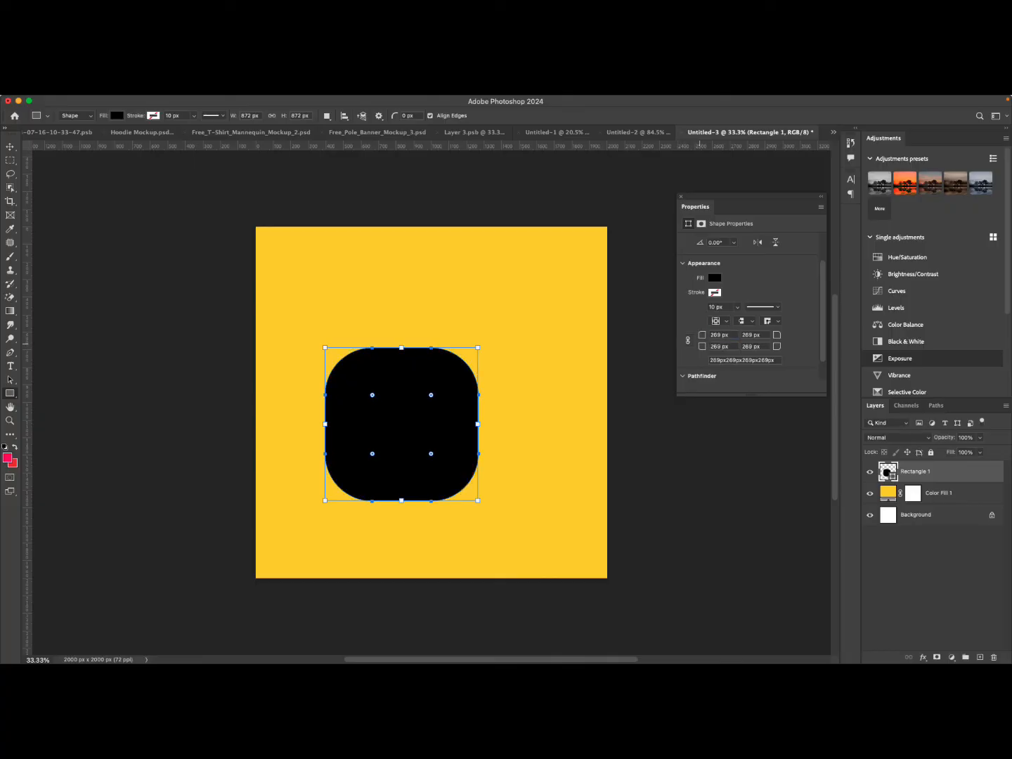
Set the rectangle's top-left corner radius to 0 px and move the shape up.
{"action": "left_click_drag", "start_coordinate": [701, 335], "coordinate": [560, 332]}
{"action": "key", "text": "v"}
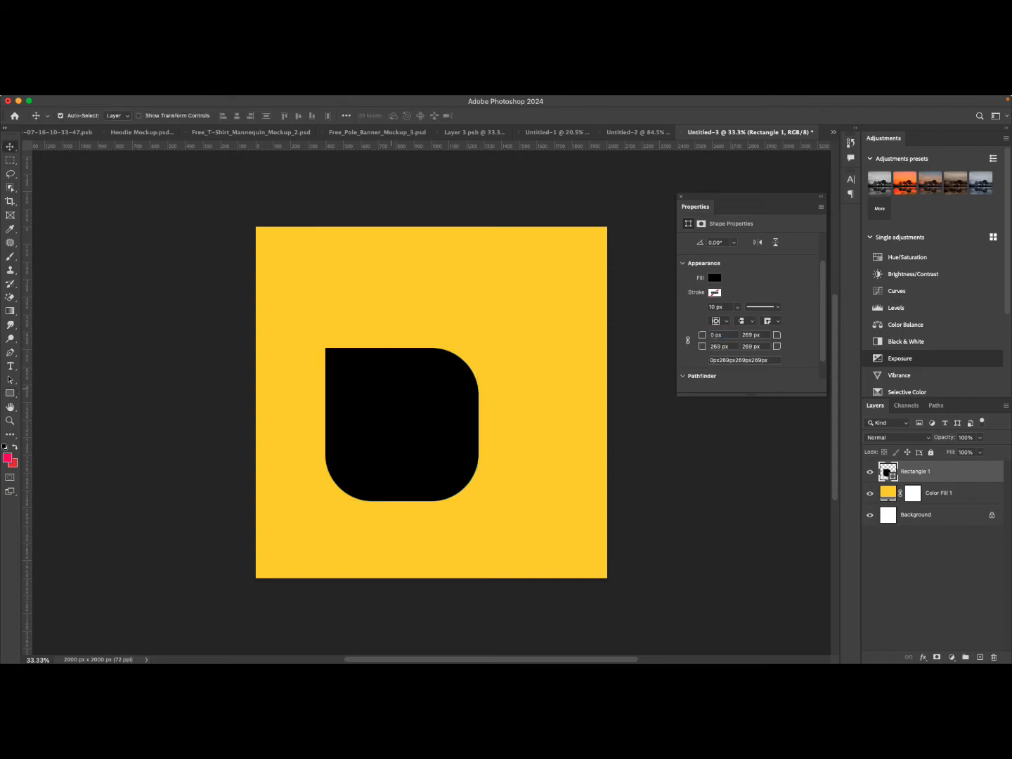
{"action": "left_click_drag", "start_coordinate": [389, 361], "coordinate": [395, 315]}
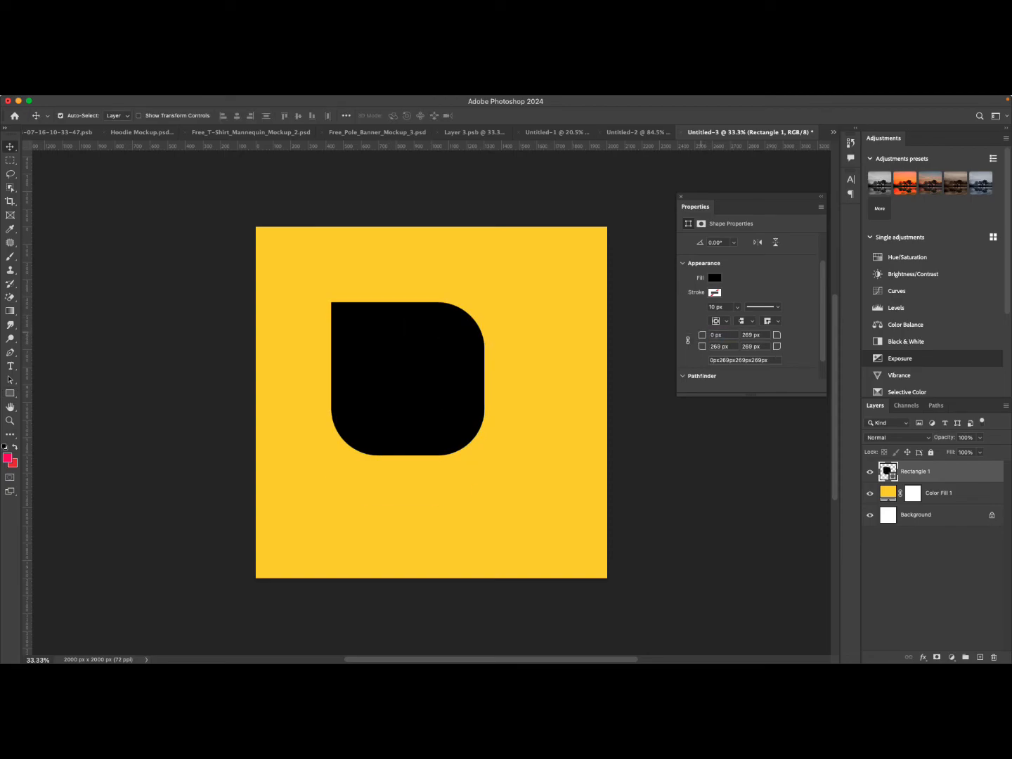
Set the rectangle's top-right and bottom-right corner radii to 350 px.
{"action": "left_click", "coordinate": [716, 334]}
{"action": "left_click_drag", "start_coordinate": [778, 335], "coordinate": [806, 351]}
{"action": "left_click", "coordinate": [776, 346]}
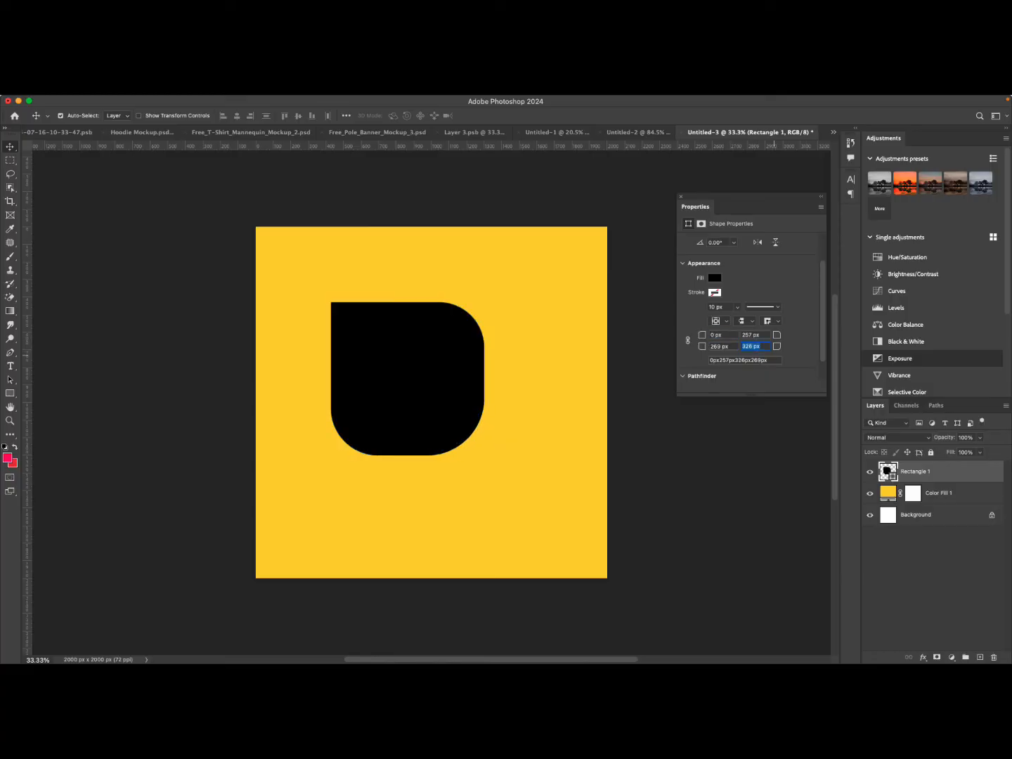
{"action": "type", "text": "850"}
{"action": "key", "text": "Return"}
{"action": "left_click", "coordinate": [775, 335]}
{"action": "type", "text": "350 px"}
{"action": "key", "text": "Tab"}
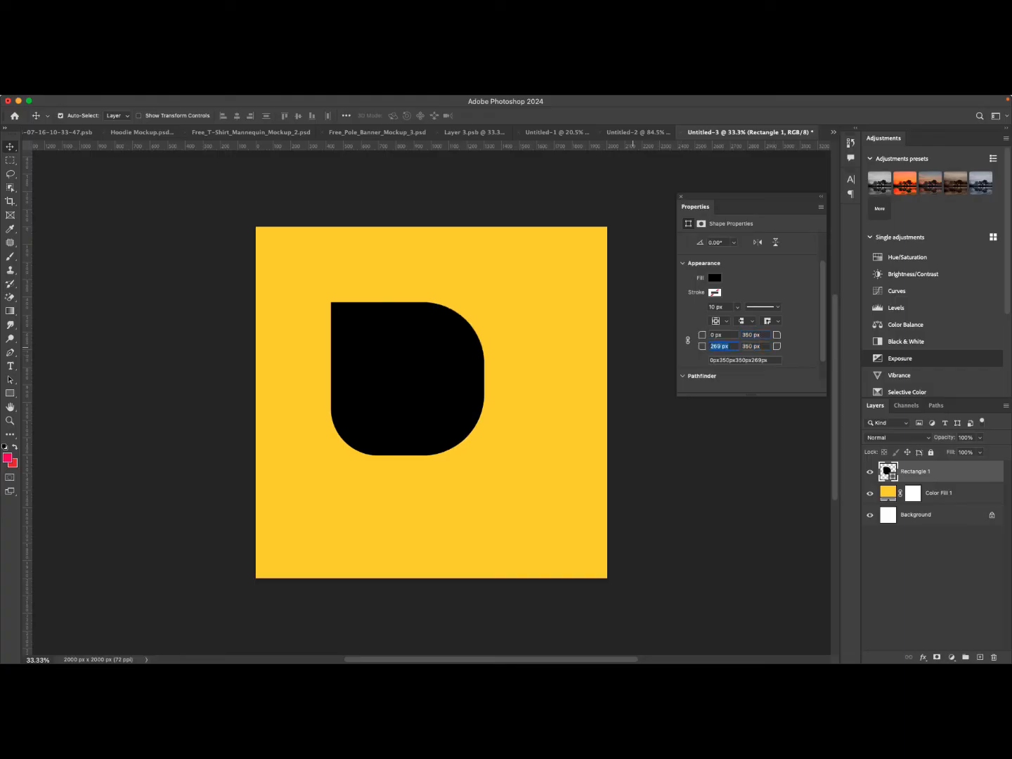
{"action": "type", "text": "350 px"}
{"action": "key", "text": "Return"}
Move the rounded rectangle shape slightly down on the canvas.
{"action": "left_click", "coordinate": [597, 346]}
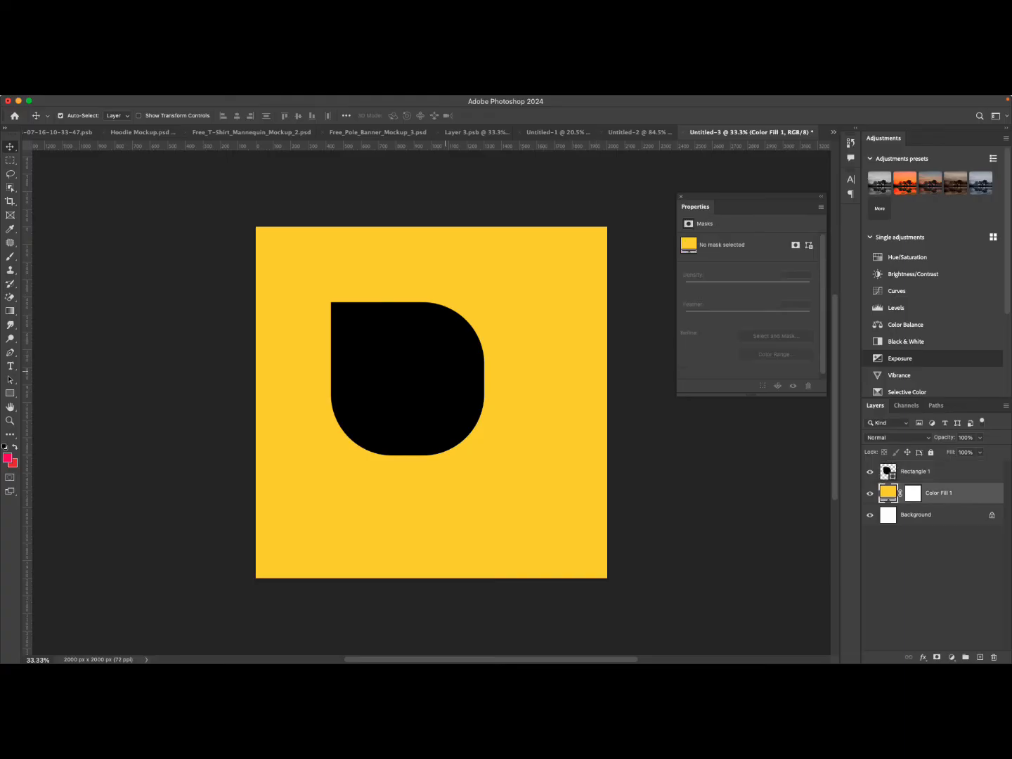
{"action": "left_click", "coordinate": [446, 370]}
{"action": "mouse_move", "coordinate": [446, 371]}
{"action": "left_mouse_down"}
{"action": "mouse_move", "coordinate": [440, 394]}
{"action": "mouse_move", "coordinate": [437, 385]}
{"action": "left_mouse_up"}
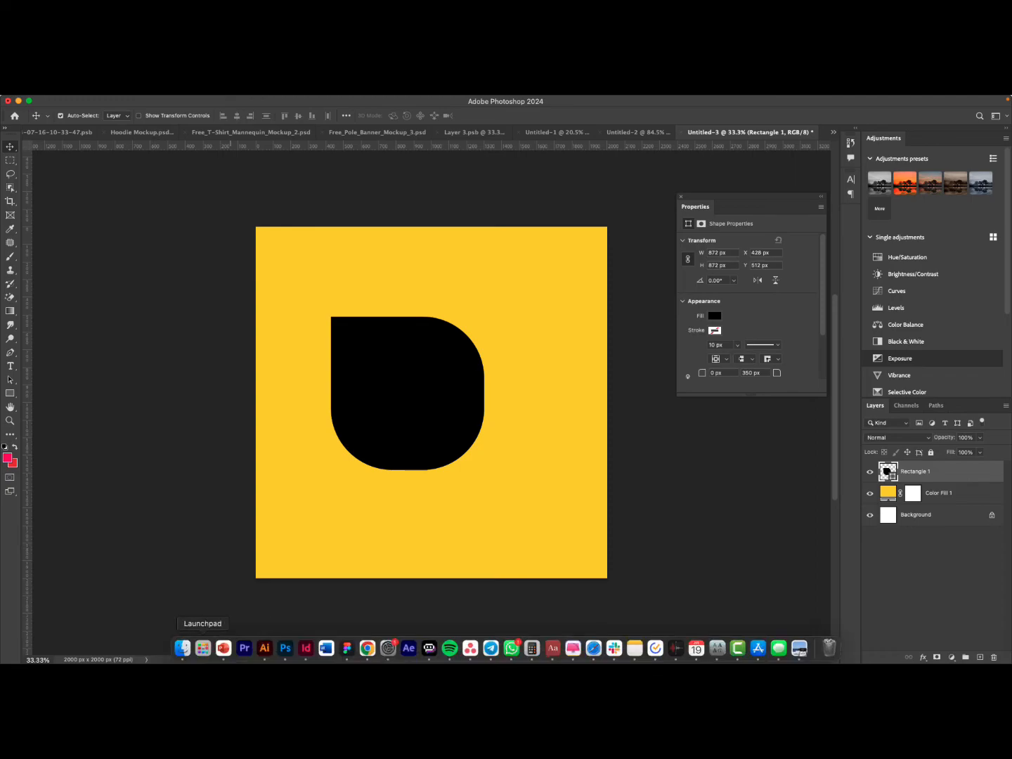
From the Downloads folder in Finder, place the chicken kebab photo onto the canvas and enlarge it over the shape.
{"action": "left_click", "coordinate": [183, 648]}
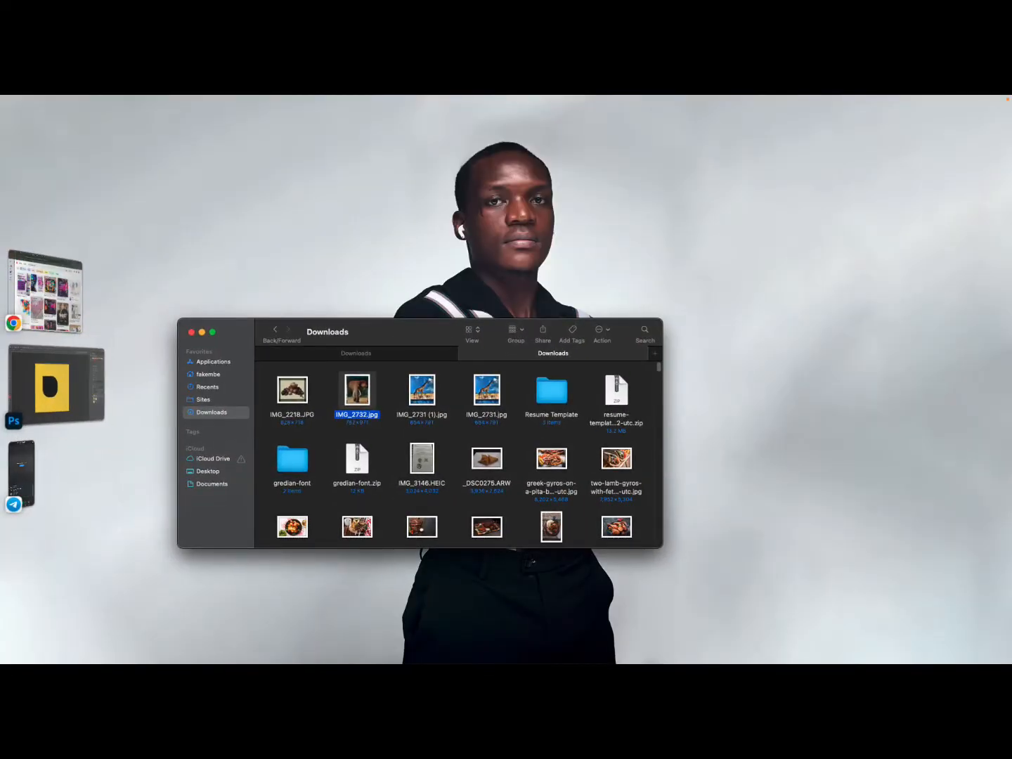
{"action": "left_click_drag", "start_coordinate": [293, 526], "coordinate": [407, 369]}
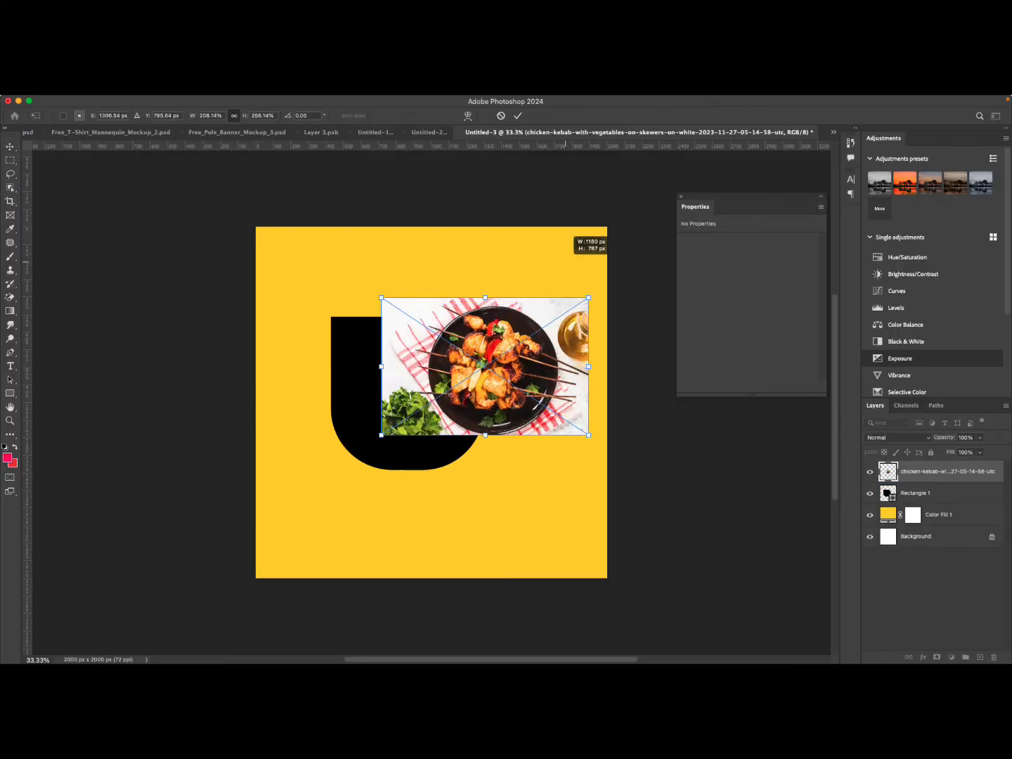
{"action": "left_click_drag", "start_coordinate": [485, 366], "coordinate": [381, 379]}
{"action": "left_click_drag", "start_coordinate": [484, 447], "coordinate": [565, 489]}
{"action": "left_click_drag", "start_coordinate": [494, 470], "coordinate": [477, 456]}
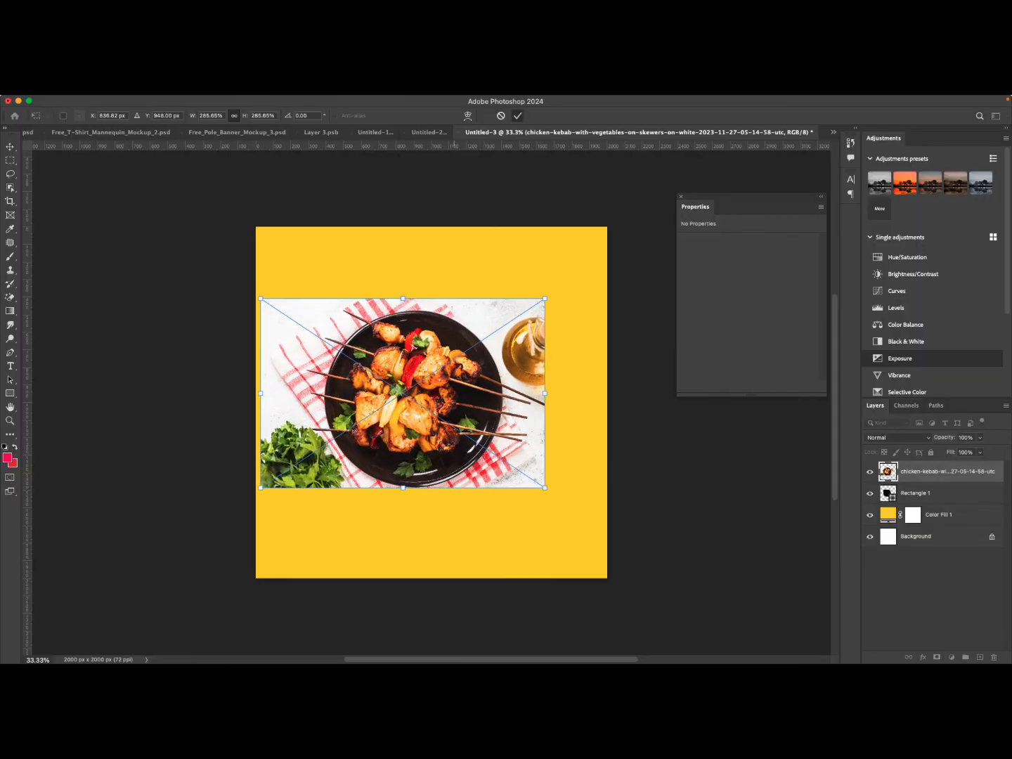
{"action": "left_click", "coordinate": [518, 116]}
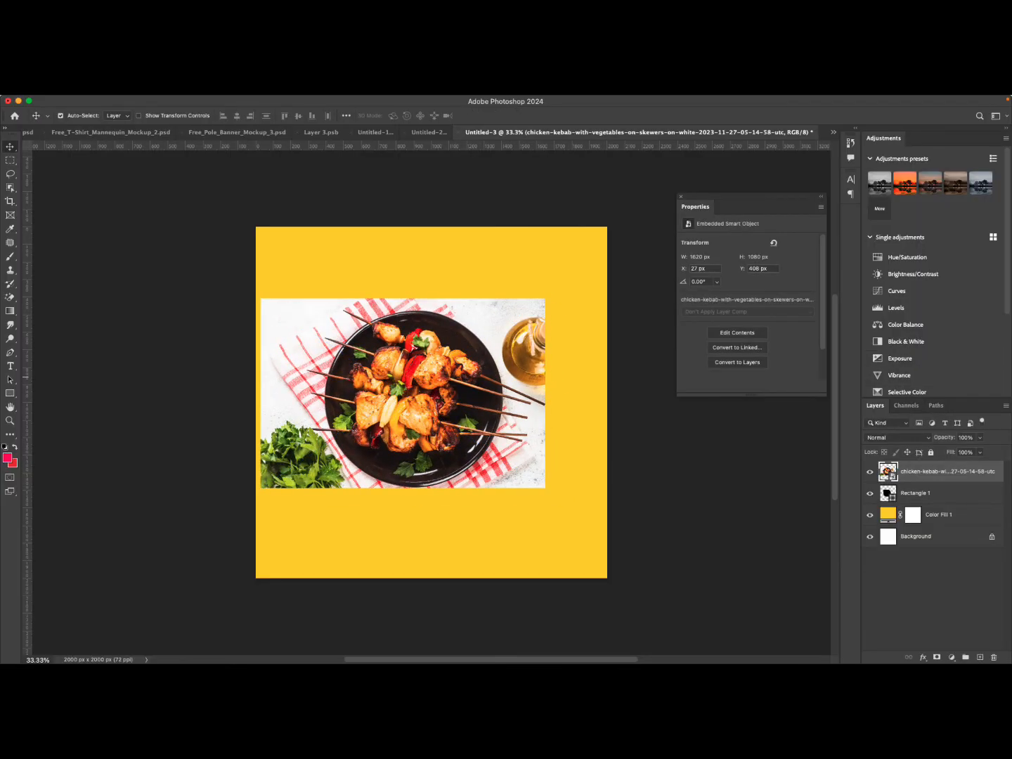
Clip the kebab photo into the rounded rectangle with a clipping mask and nudge it into place.
{"action": "right_click", "coordinate": [948, 471]}
{"action": "left_click", "coordinate": [891, 436]}
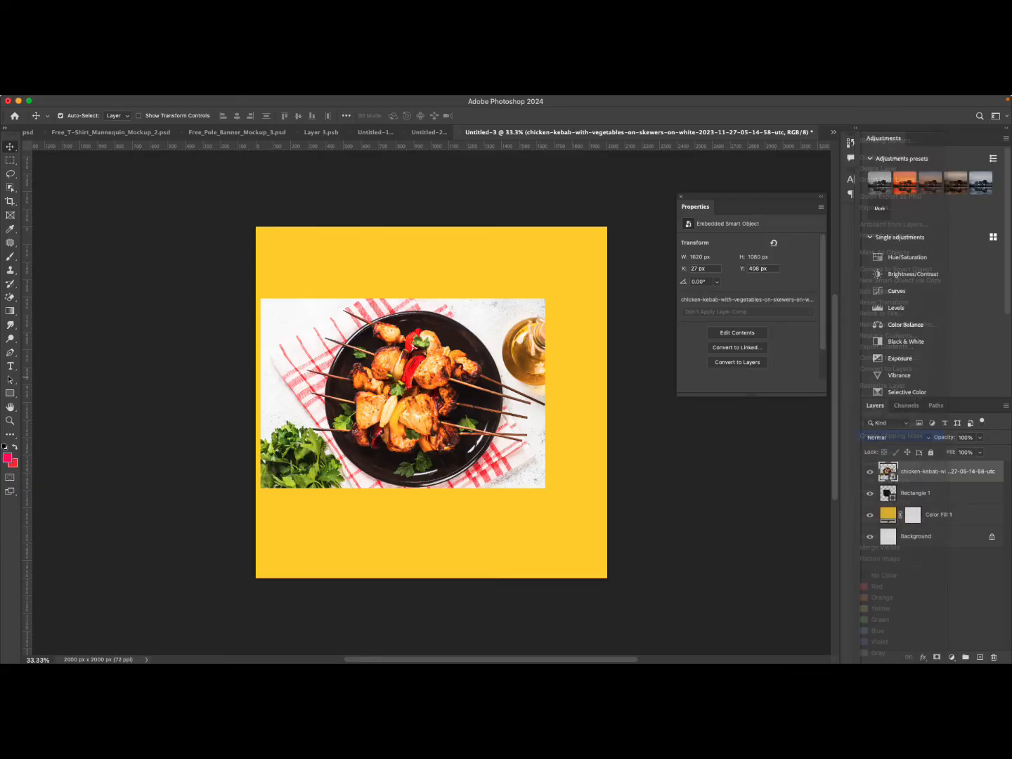
{"action": "left_click_drag", "start_coordinate": [440, 416], "coordinate": [435, 412]}
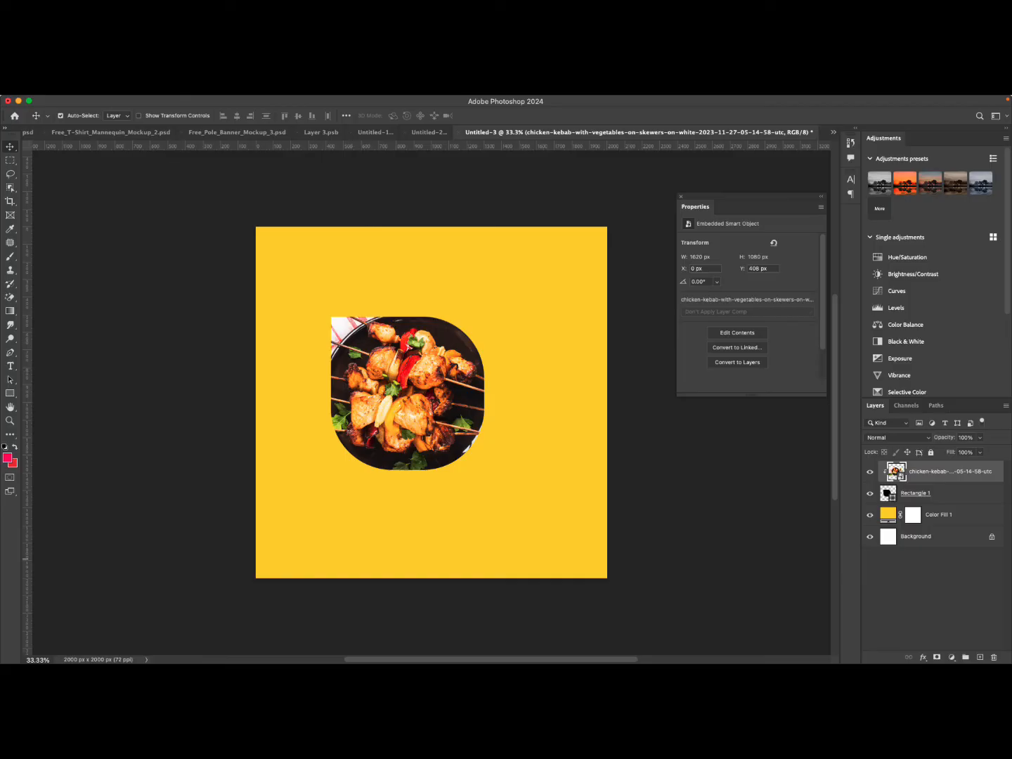
Give the rounded rectangle a white stroke about 29 px wide.
{"action": "left_click", "coordinate": [887, 493]}
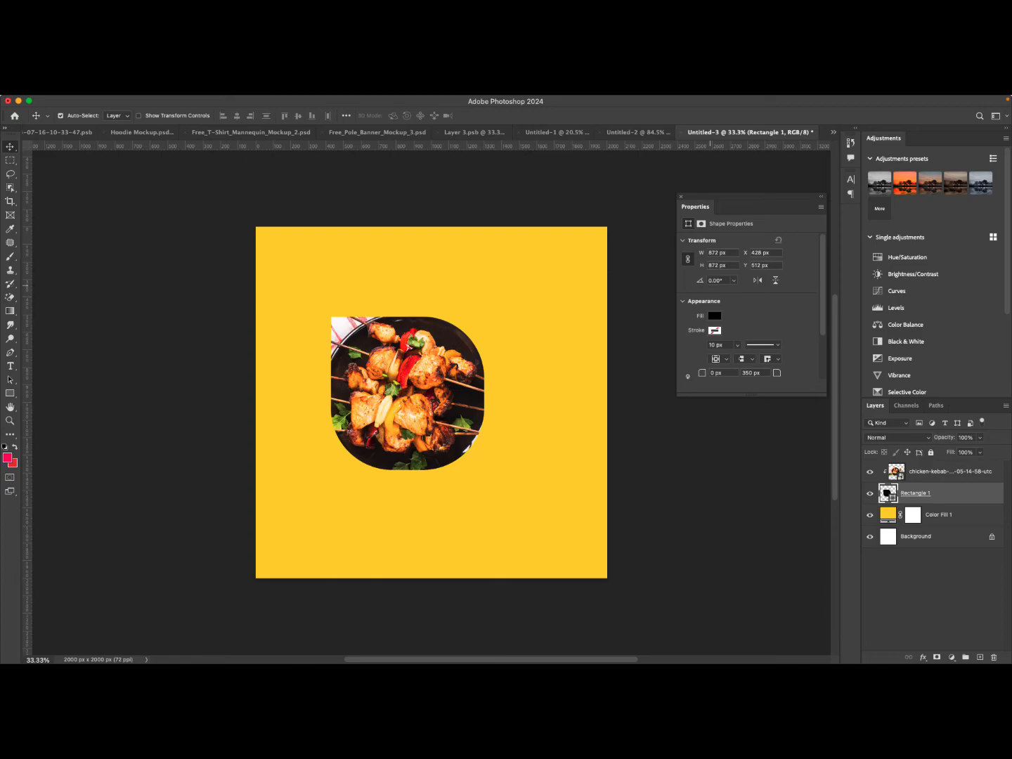
{"action": "left_click", "coordinate": [401, 101]}
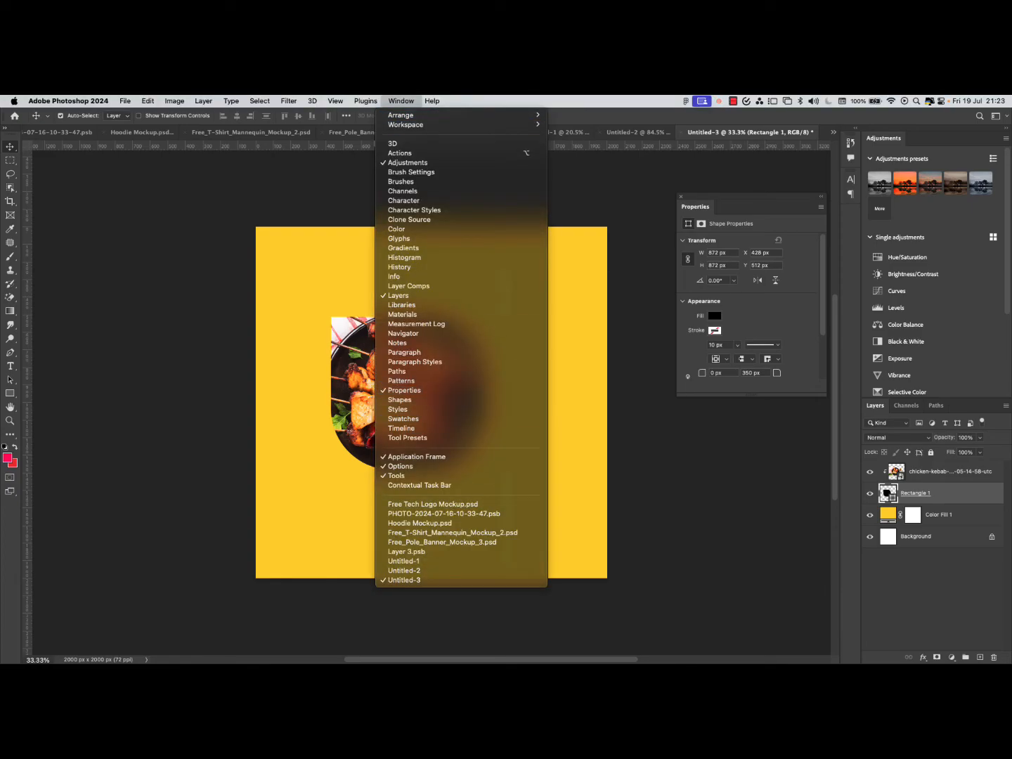
{"action": "left_click", "coordinate": [716, 329]}
{"action": "left_click", "coordinate": [716, 329]}
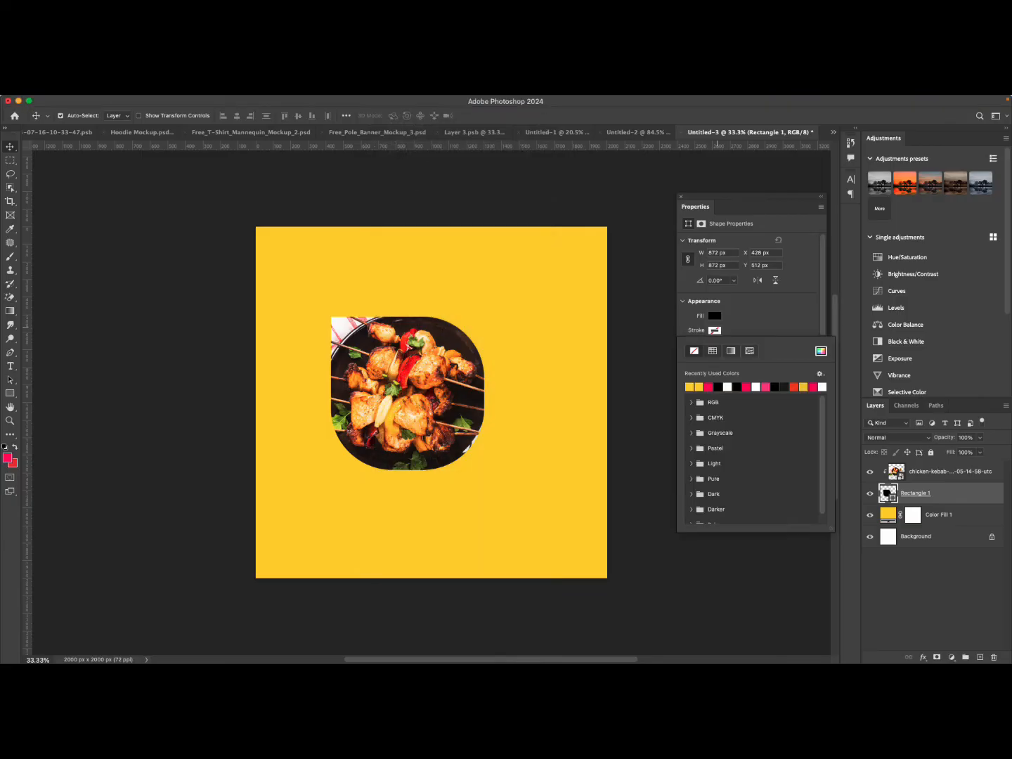
{"action": "left_click", "coordinate": [709, 387]}
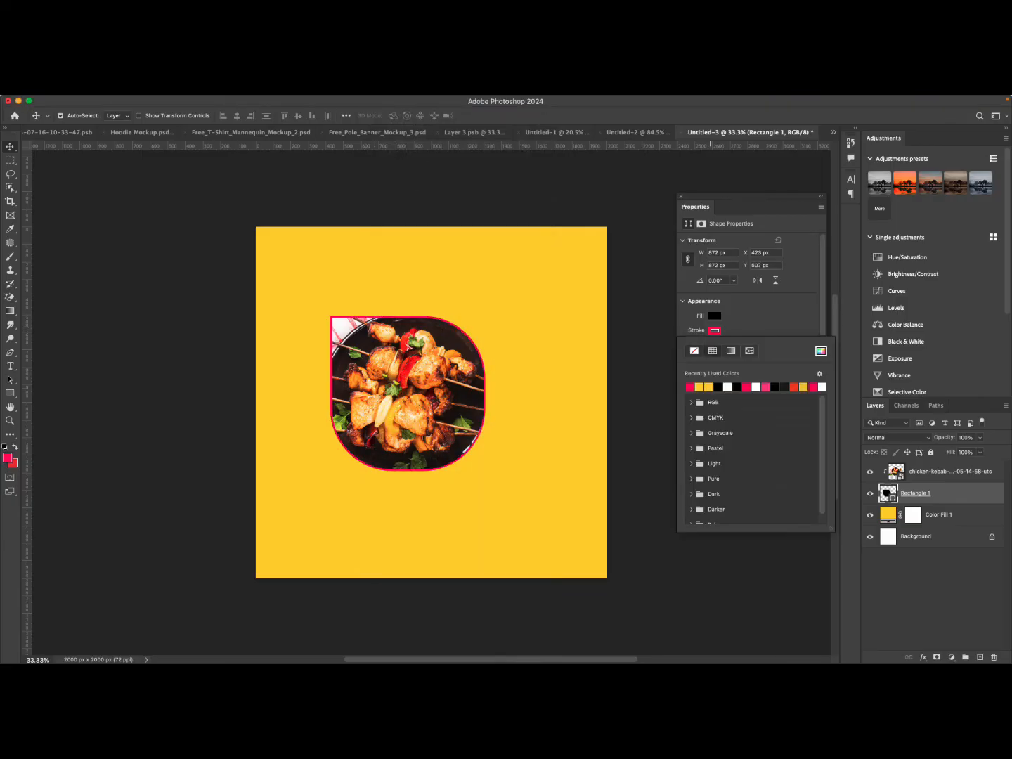
{"action": "left_click", "coordinate": [756, 387]}
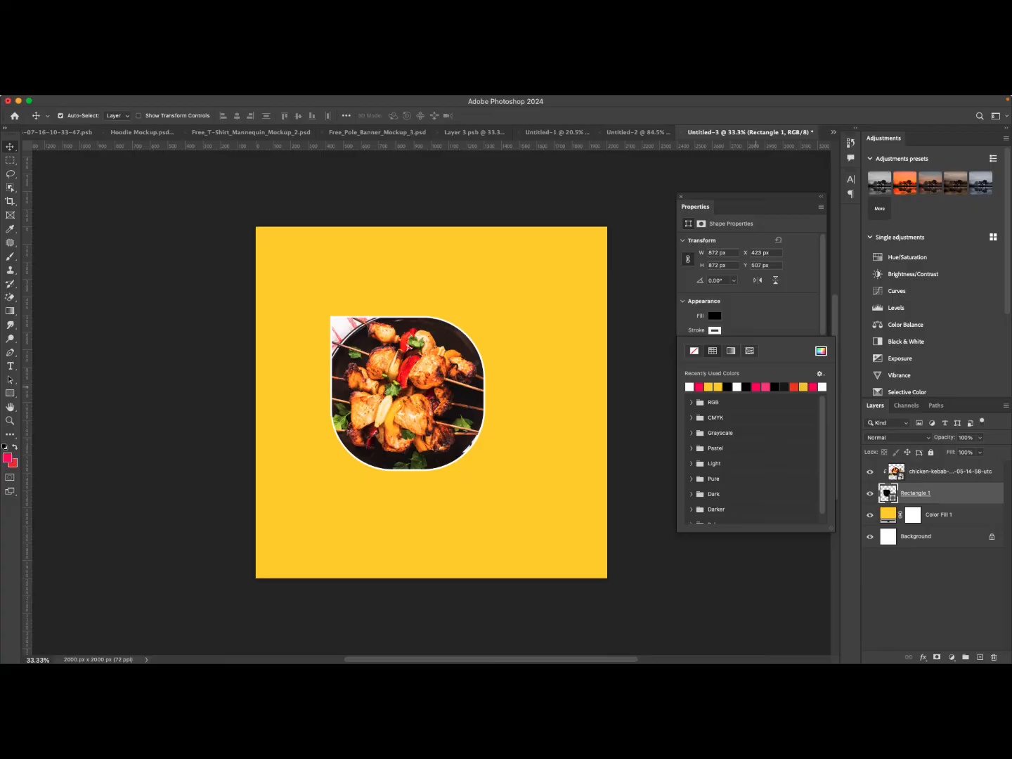
{"action": "left_click", "coordinate": [716, 331]}
{"action": "left_click", "coordinate": [737, 345]}
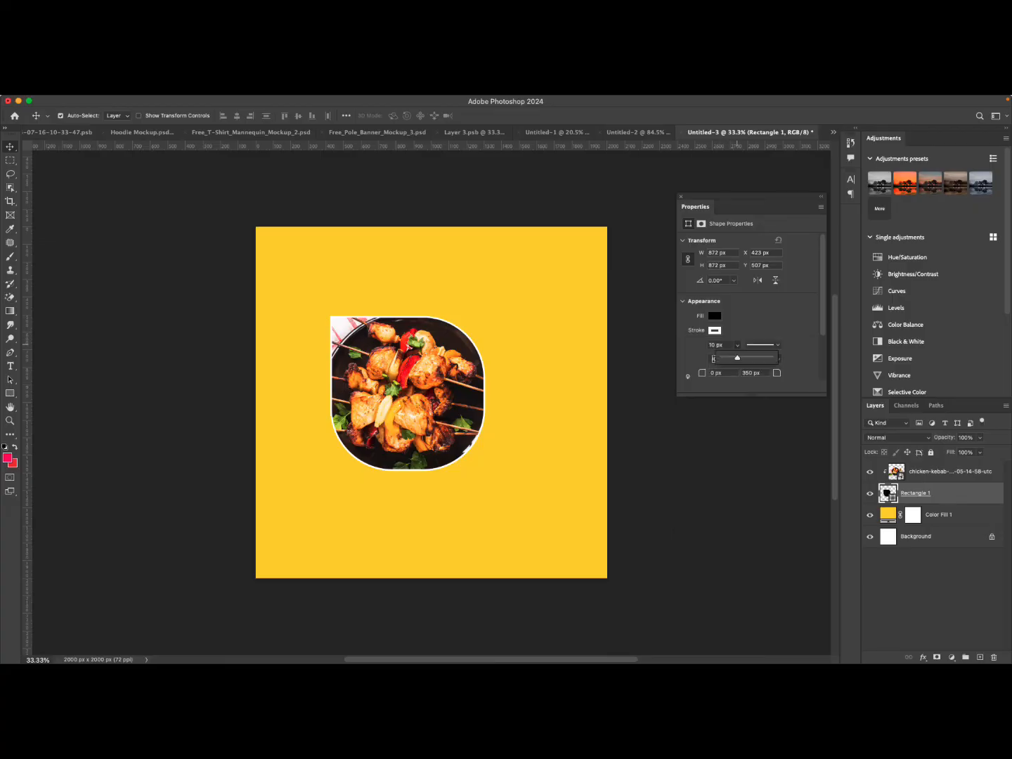
{"action": "left_click_drag", "start_coordinate": [736, 358], "coordinate": [753, 358]}
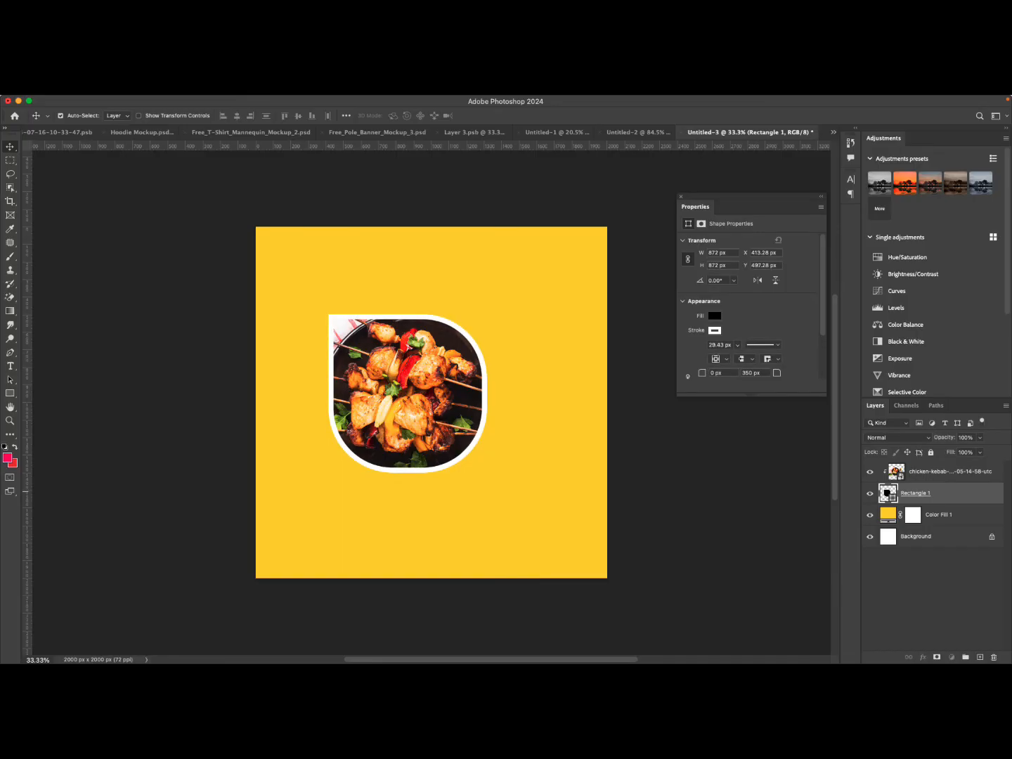
Add a drop shadow to the rectangle with 27% opacity, 150° angle, 42 px distance, 26% spread and 92 px size.
{"action": "double_click", "coordinate": [968, 494]}
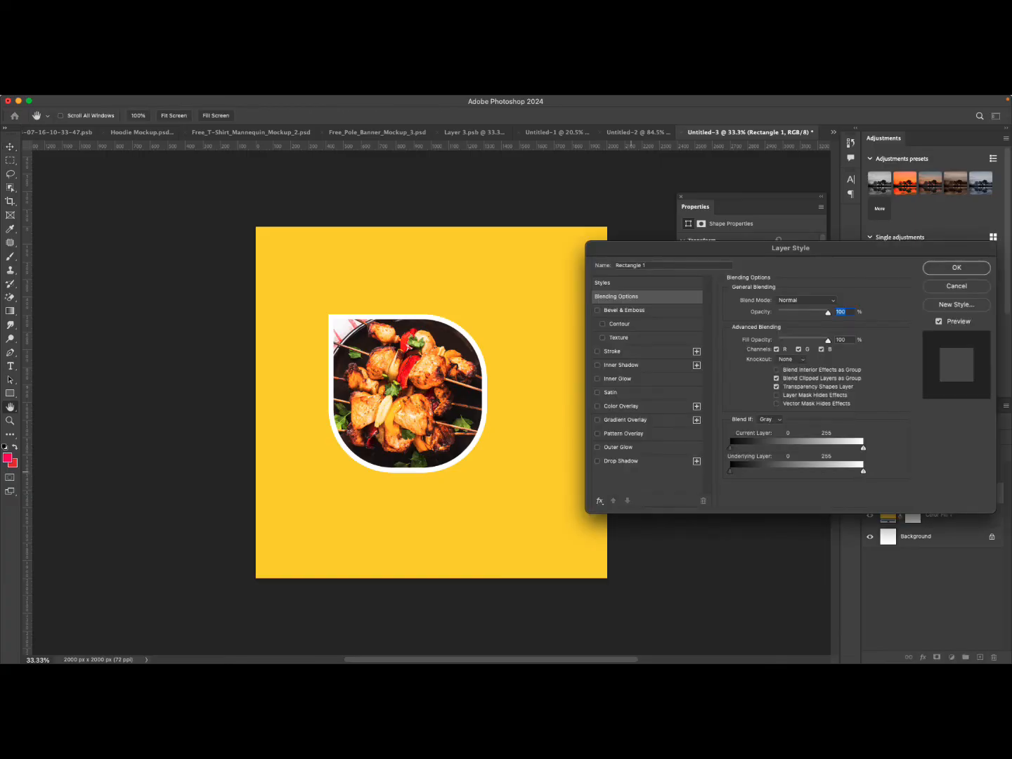
{"action": "left_click", "coordinate": [631, 462]}
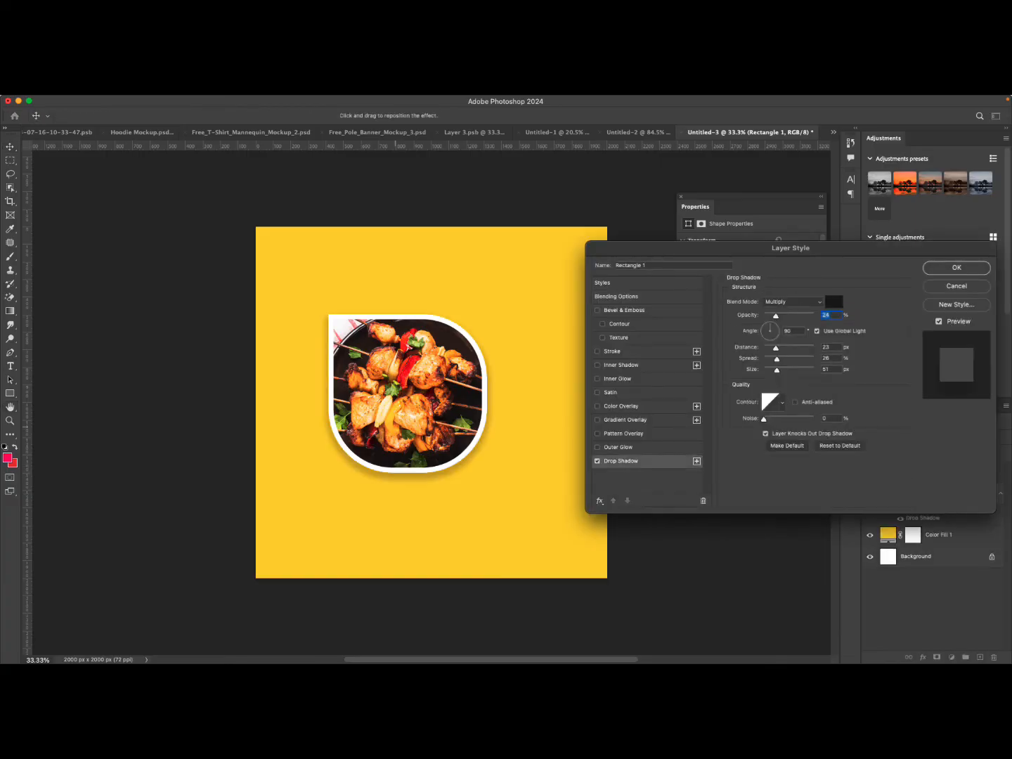
{"action": "mouse_move", "coordinate": [408, 448]}
{"action": "left_mouse_down"}
{"action": "mouse_move", "coordinate": [421, 460]}
{"action": "mouse_move", "coordinate": [411, 450]}
{"action": "left_mouse_up"}
{"action": "left_click_drag", "start_coordinate": [491, 431], "coordinate": [497, 430]}
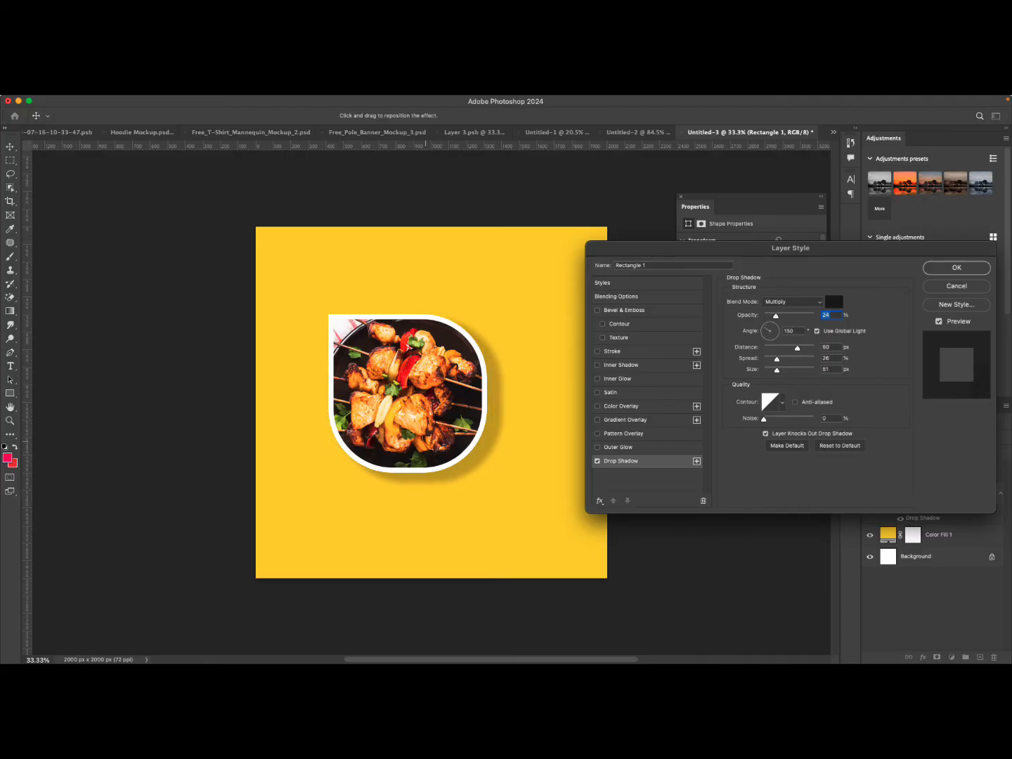
{"action": "left_click_drag", "start_coordinate": [776, 317], "coordinate": [779, 316]}
{"action": "left_click_drag", "start_coordinate": [790, 348], "coordinate": [785, 371]}
{"action": "mouse_move", "coordinate": [778, 314]}
{"action": "left_mouse_down"}
{"action": "mouse_move", "coordinate": [769, 315]}
{"action": "mouse_move", "coordinate": [777, 314]}
{"action": "left_mouse_up"}
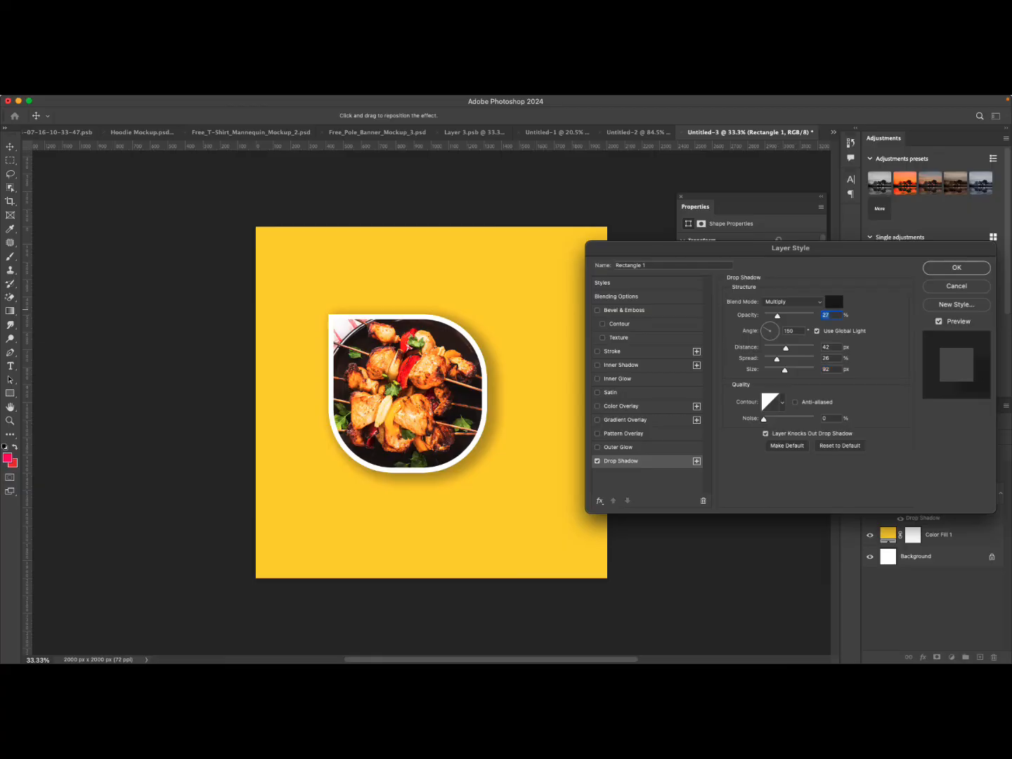
{"action": "left_click", "coordinate": [956, 269]}
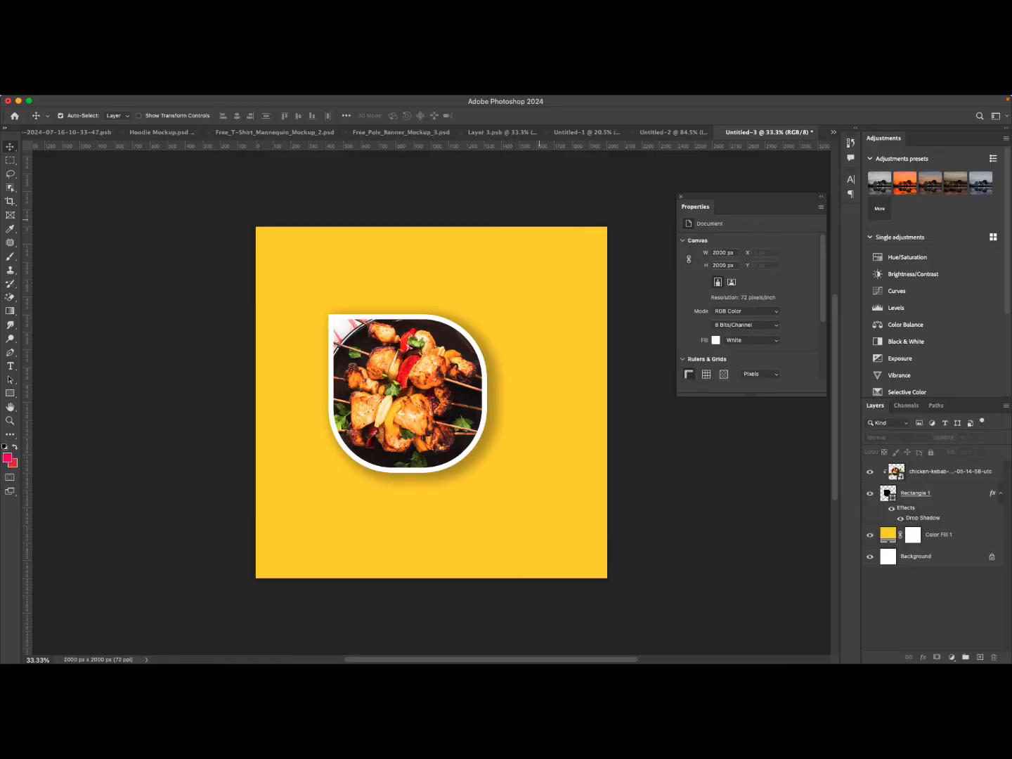
Add the text "WRAP" below the photo in Impact 150 pt with dark brown color #2c1d15.
{"action": "scroll", "coordinate": [492, 397], "scroll_direction": "down", "scroll_amount": 1}
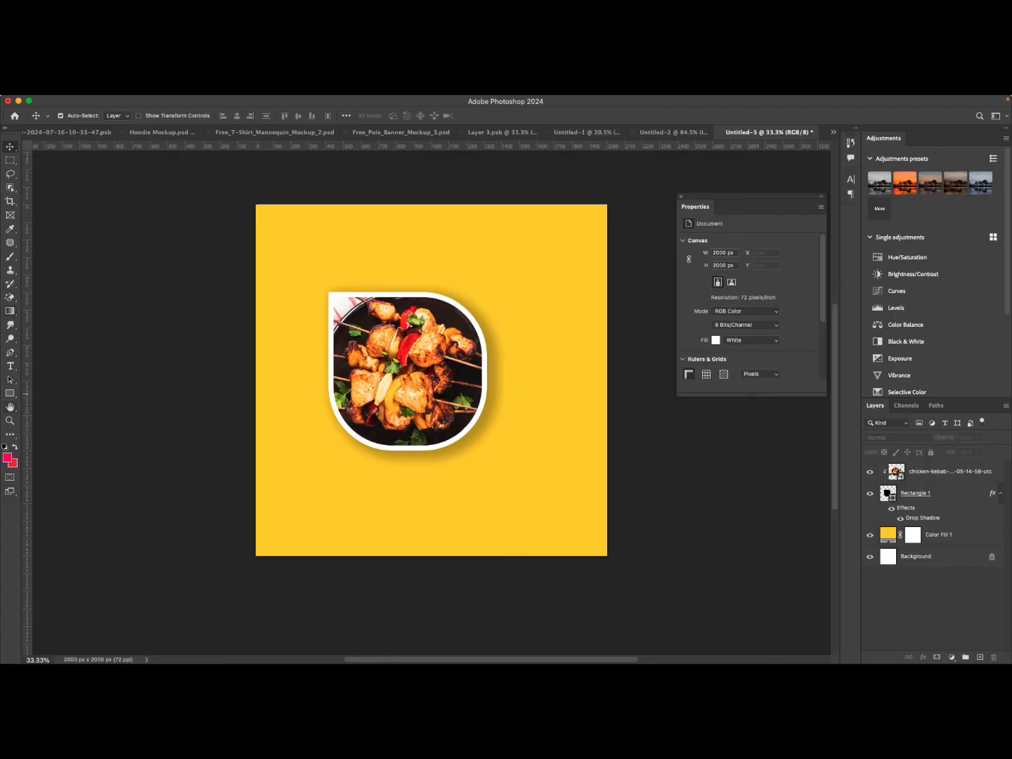
{"action": "left_click", "coordinate": [10, 367]}
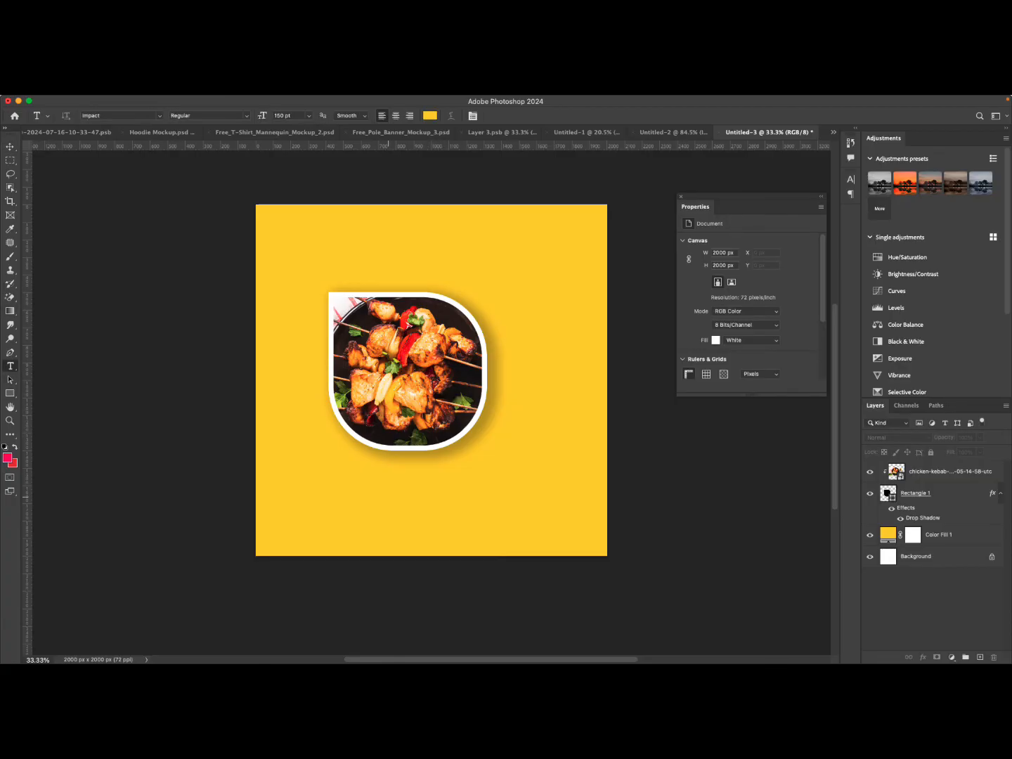
{"action": "left_click", "coordinate": [388, 496]}
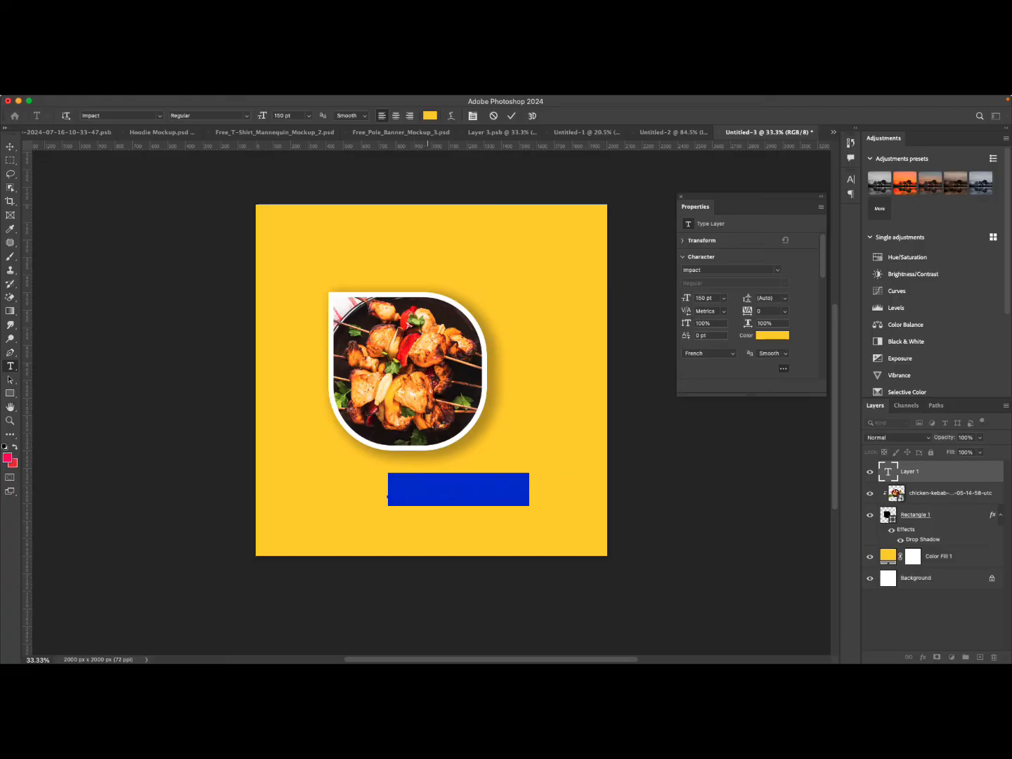
{"action": "left_click", "coordinate": [430, 116]}
{"action": "left_click", "coordinate": [450, 390]}
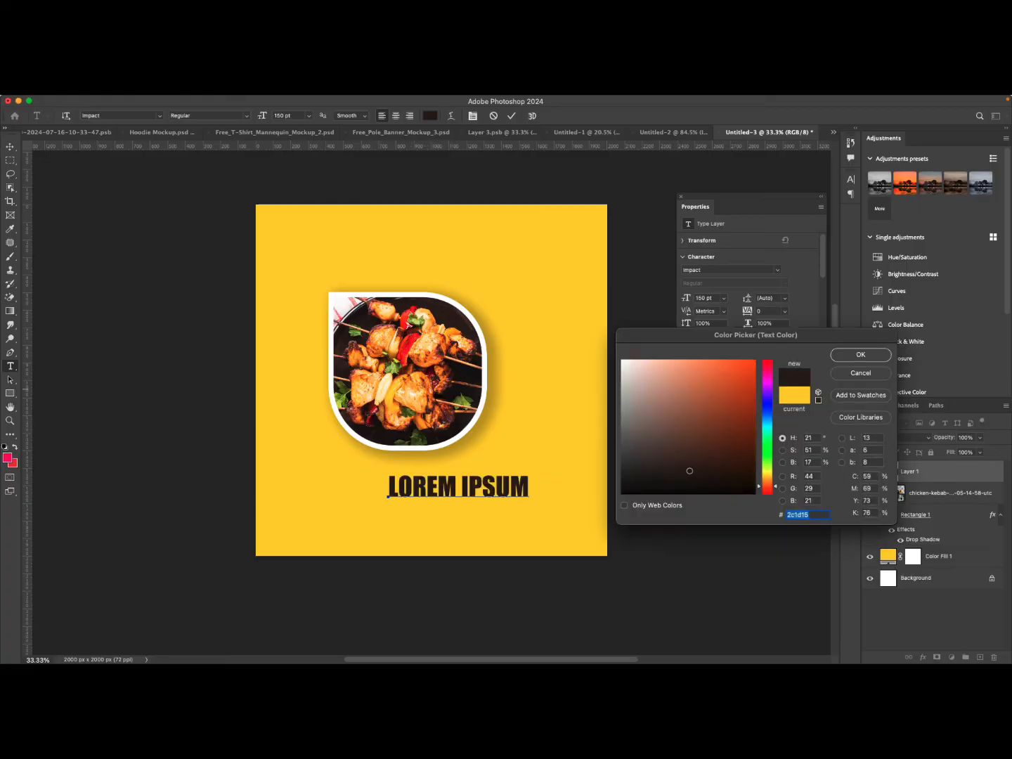
{"action": "left_click", "coordinate": [860, 354]}
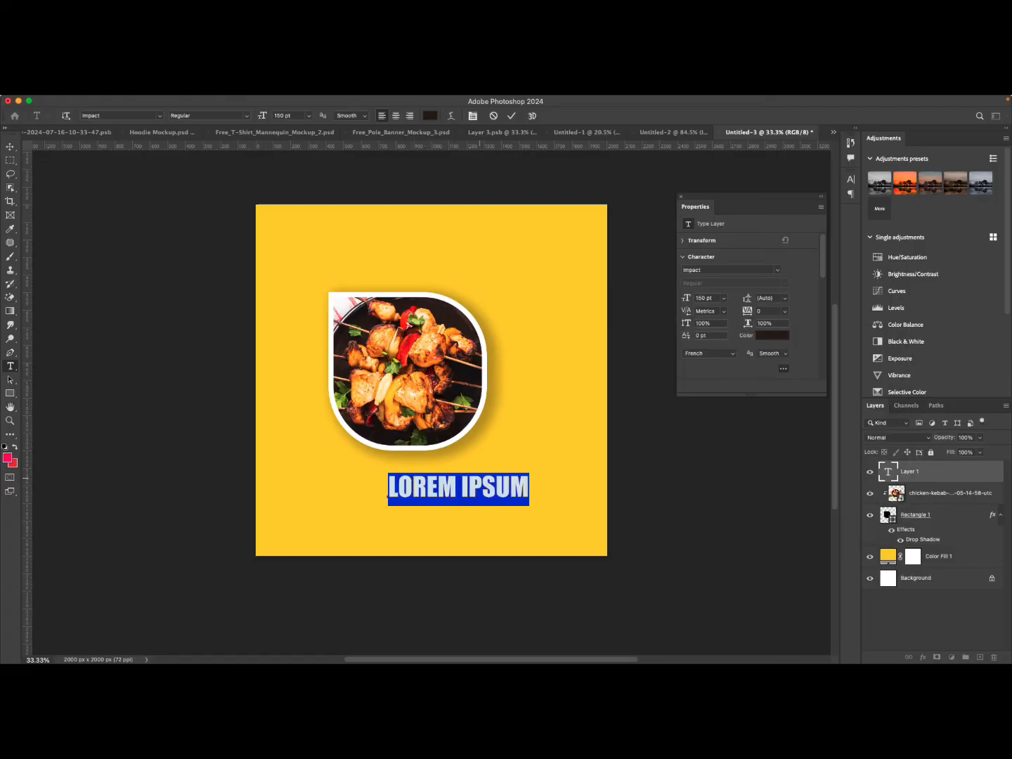
{"action": "type", "text": "WRAP"}
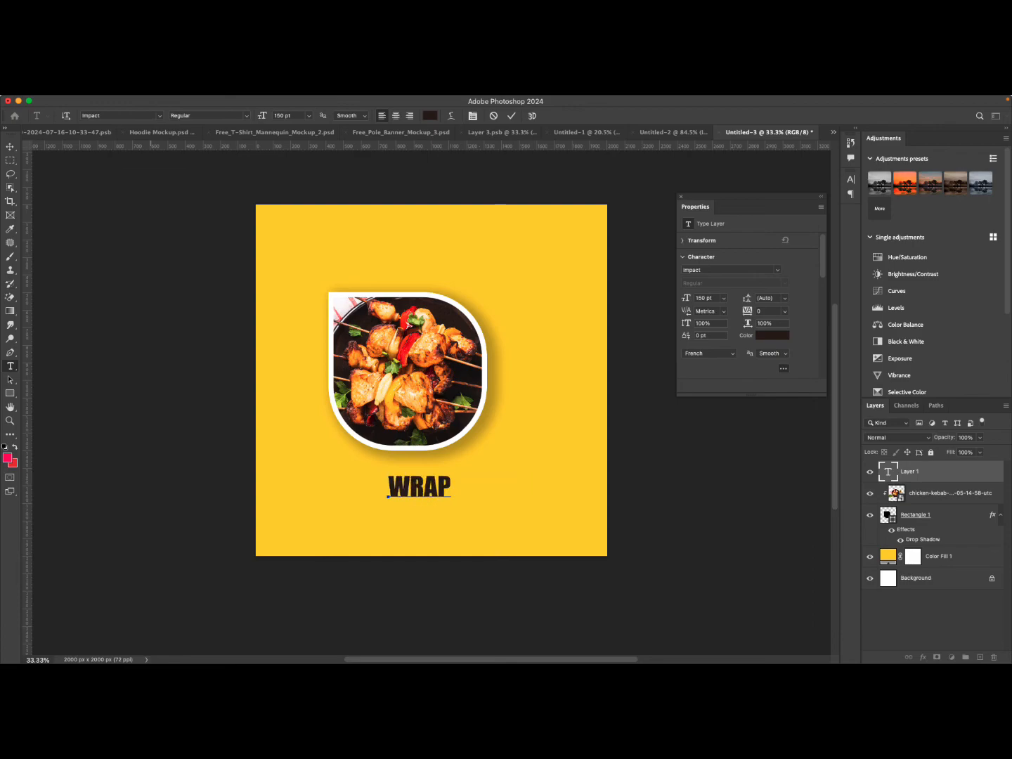
{"action": "left_click", "coordinate": [510, 116]}
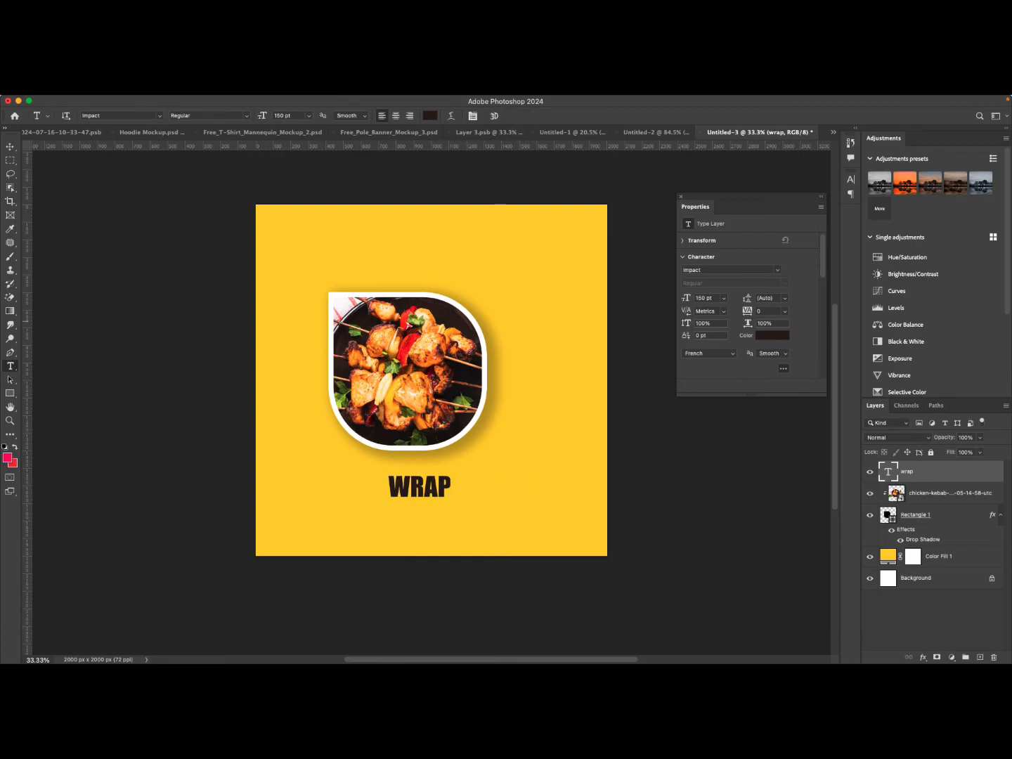
Scale the WRAP text up to about 212 pt and shift it slightly down.
{"action": "left_click", "coordinate": [10, 146]}
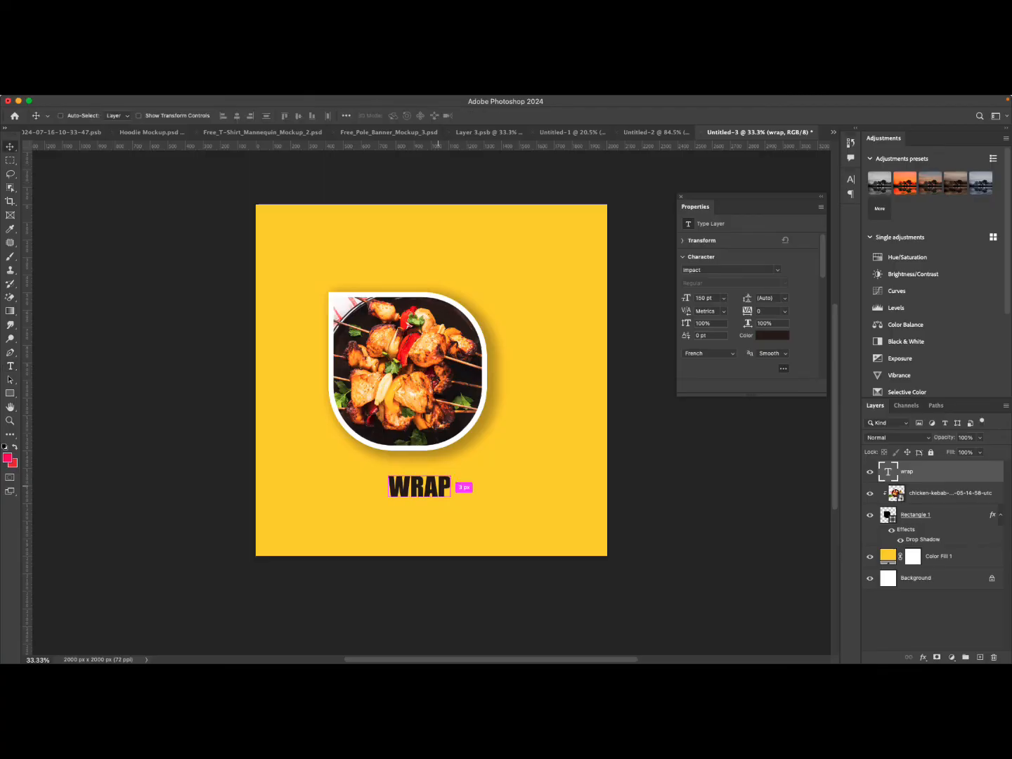
{"action": "key", "text": "super+t"}
{"action": "left_click_drag", "start_coordinate": [451, 489], "coordinate": [477, 489]}
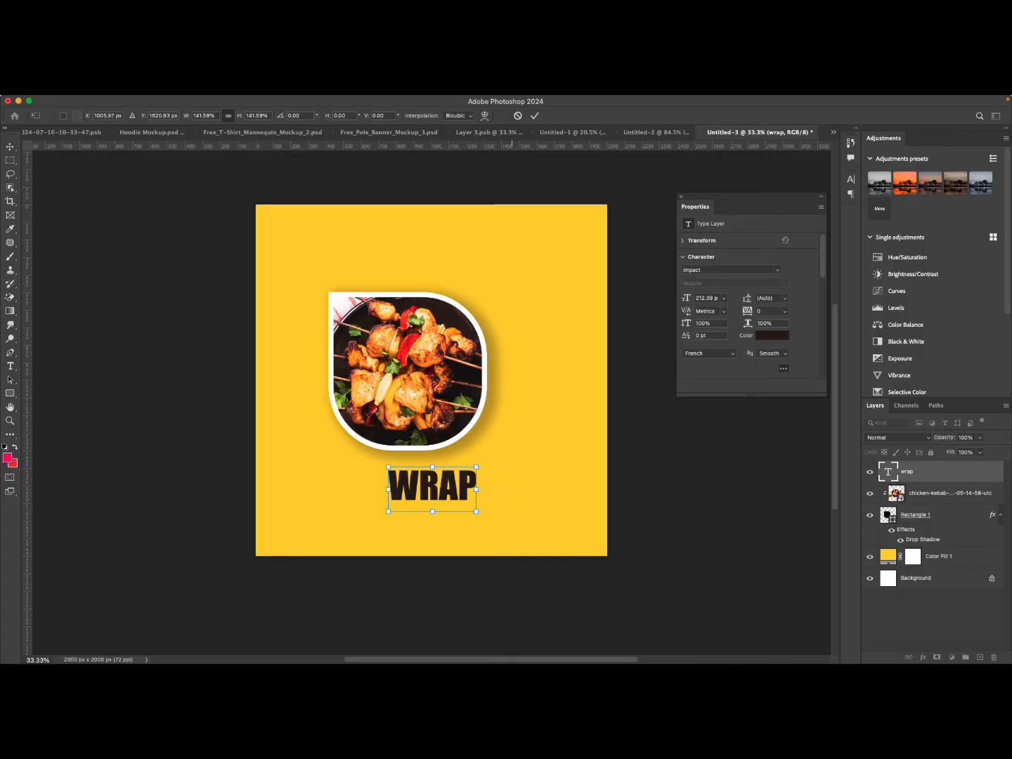
{"action": "key", "text": "Return"}
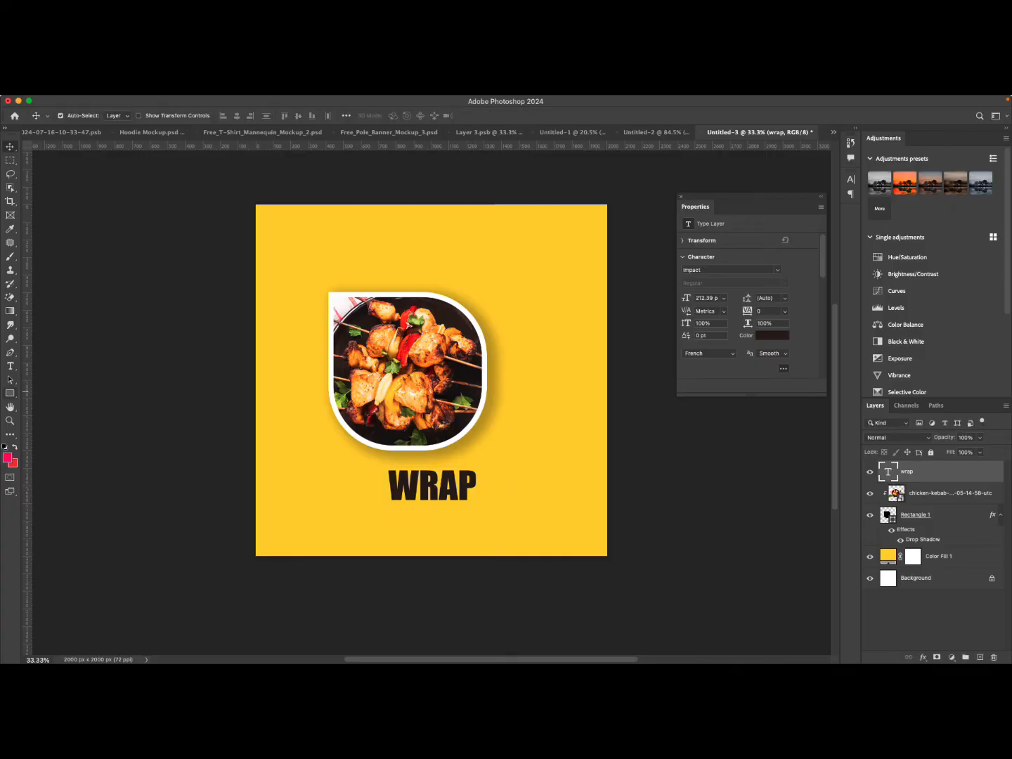
{"action": "left_click_drag", "start_coordinate": [419, 490], "coordinate": [420, 498]}
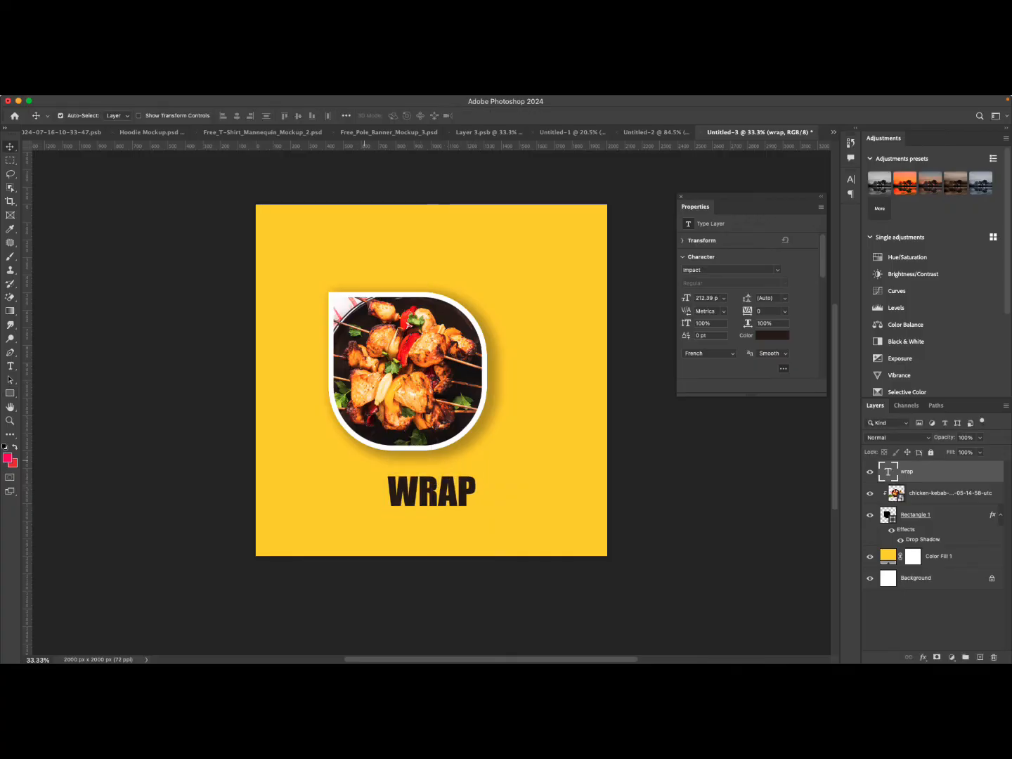
Draw a rectangle about 732 x 266 px over the WRAP text.
{"action": "left_click", "coordinate": [10, 393]}
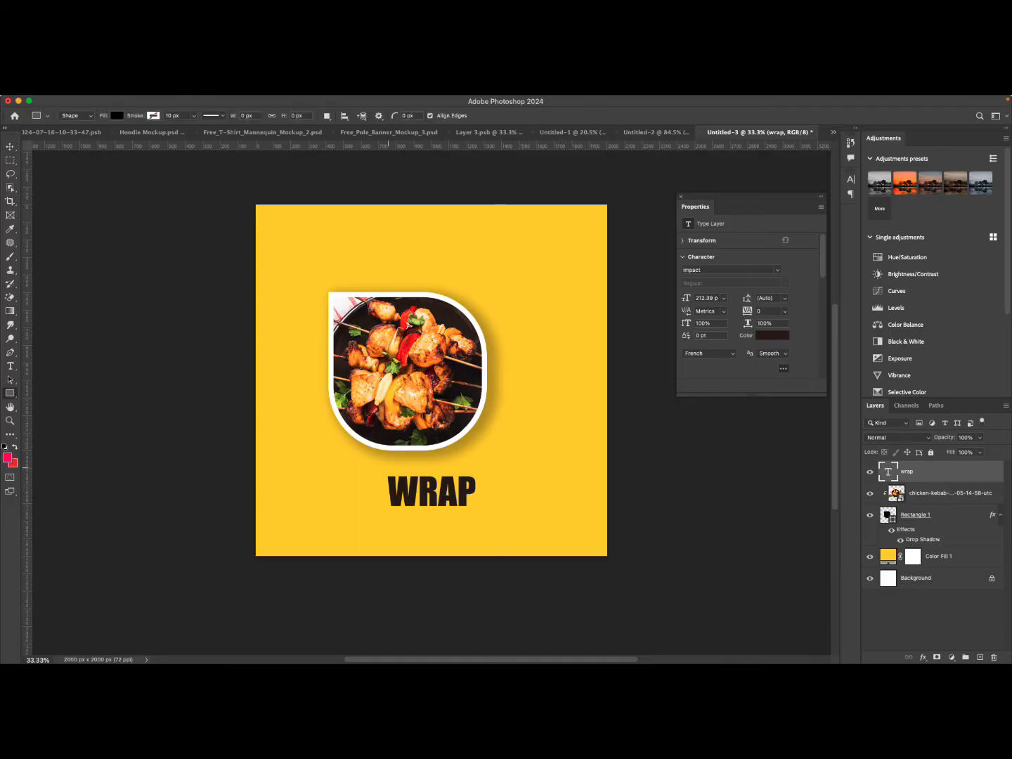
{"action": "left_click_drag", "start_coordinate": [372, 469], "coordinate": [500, 516]}
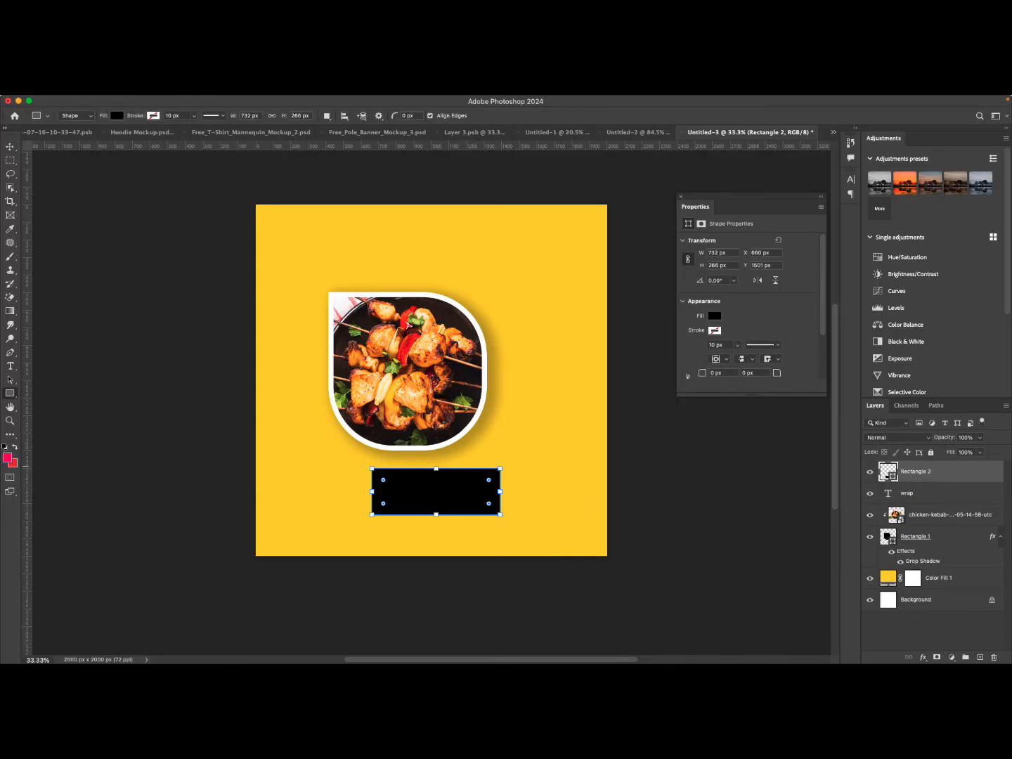
Move the rectangle beneath the WRAP text layer and fill it with red #f30100.
{"action": "left_click_drag", "start_coordinate": [889, 475], "coordinate": [888, 494]}
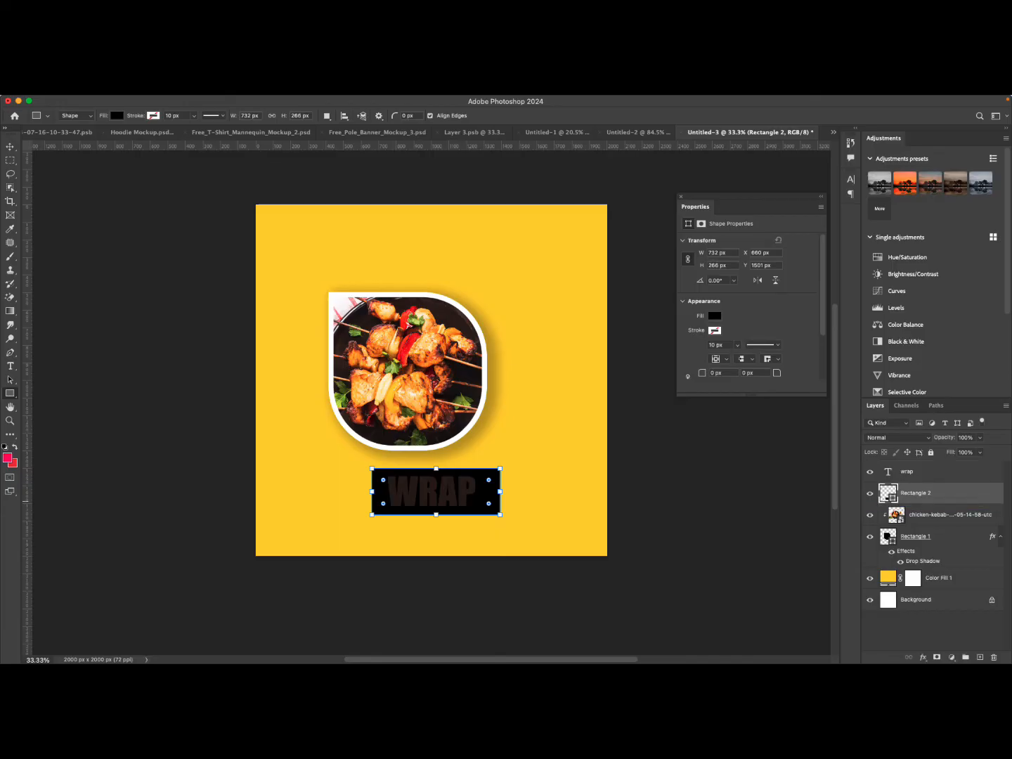
{"action": "double_click", "coordinate": [888, 492]}
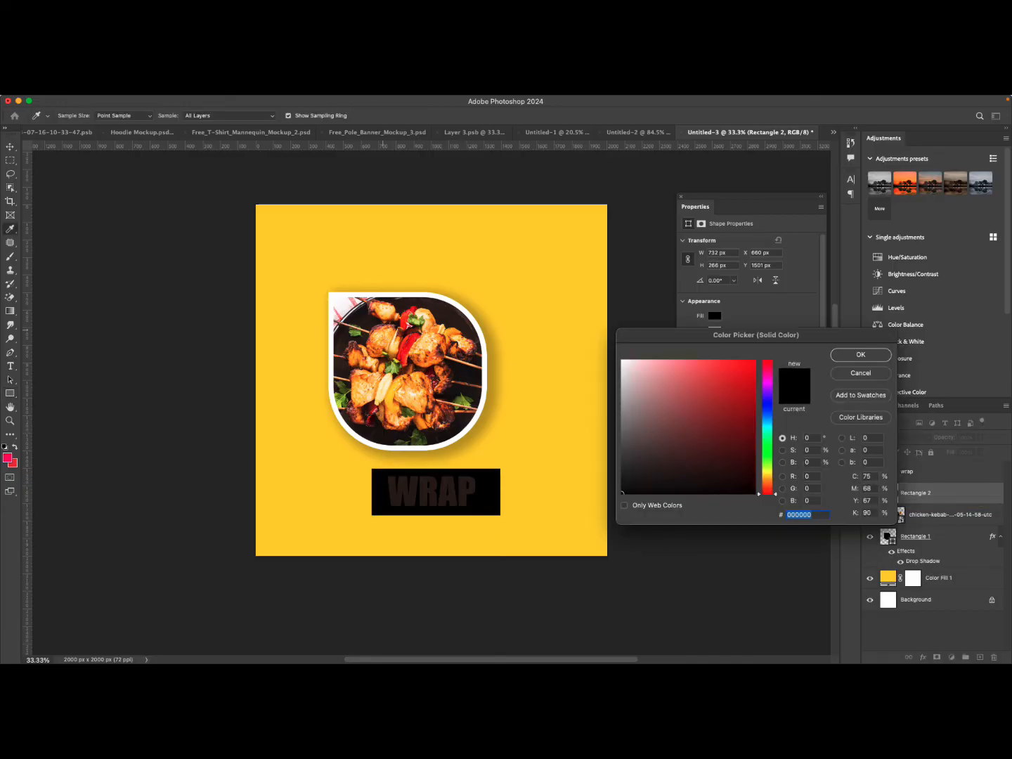
{"action": "left_click", "coordinate": [755, 366]}
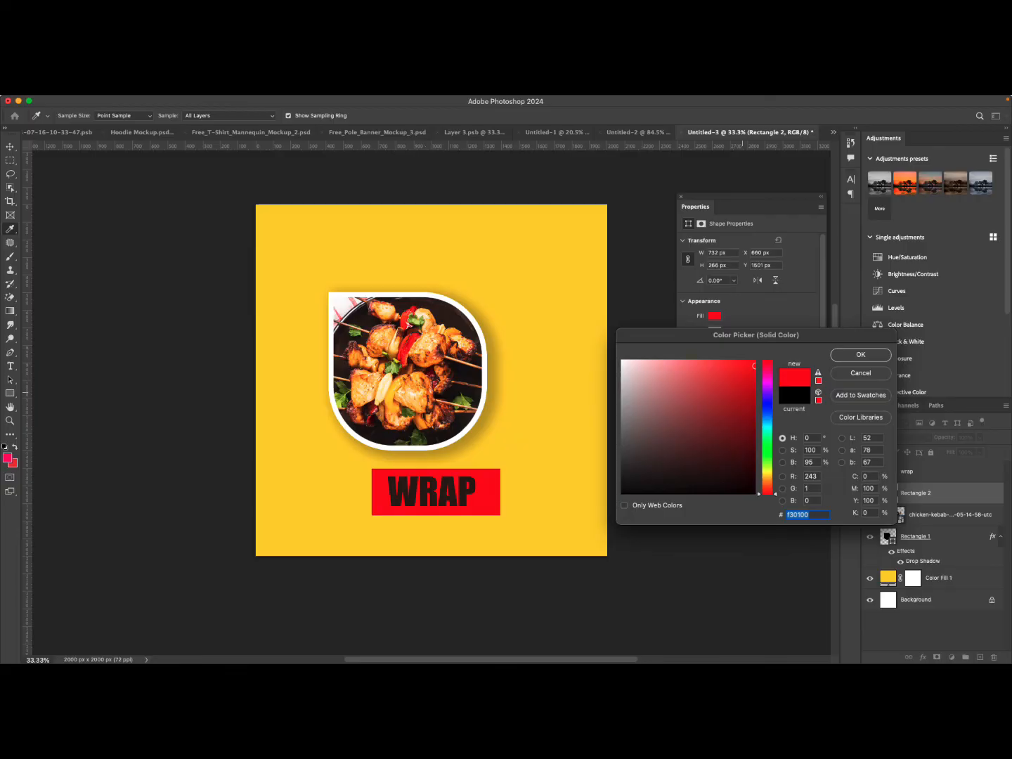
{"action": "left_click_drag", "start_coordinate": [754, 366], "coordinate": [759, 364]}
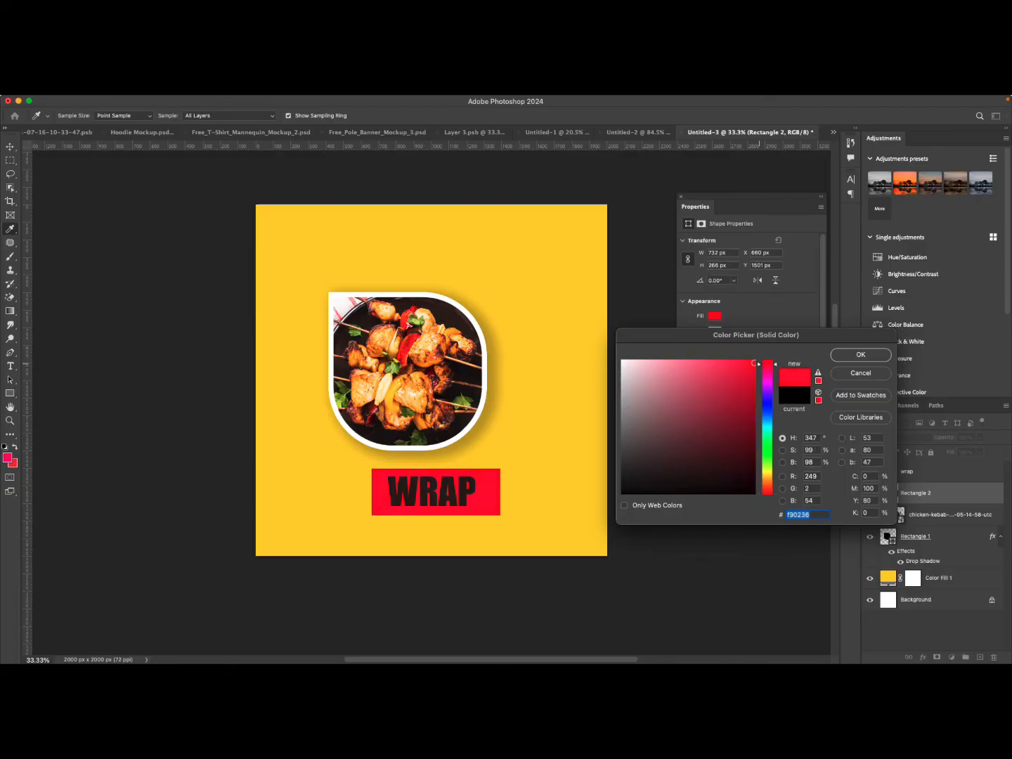
{"action": "left_click", "coordinate": [860, 355]}
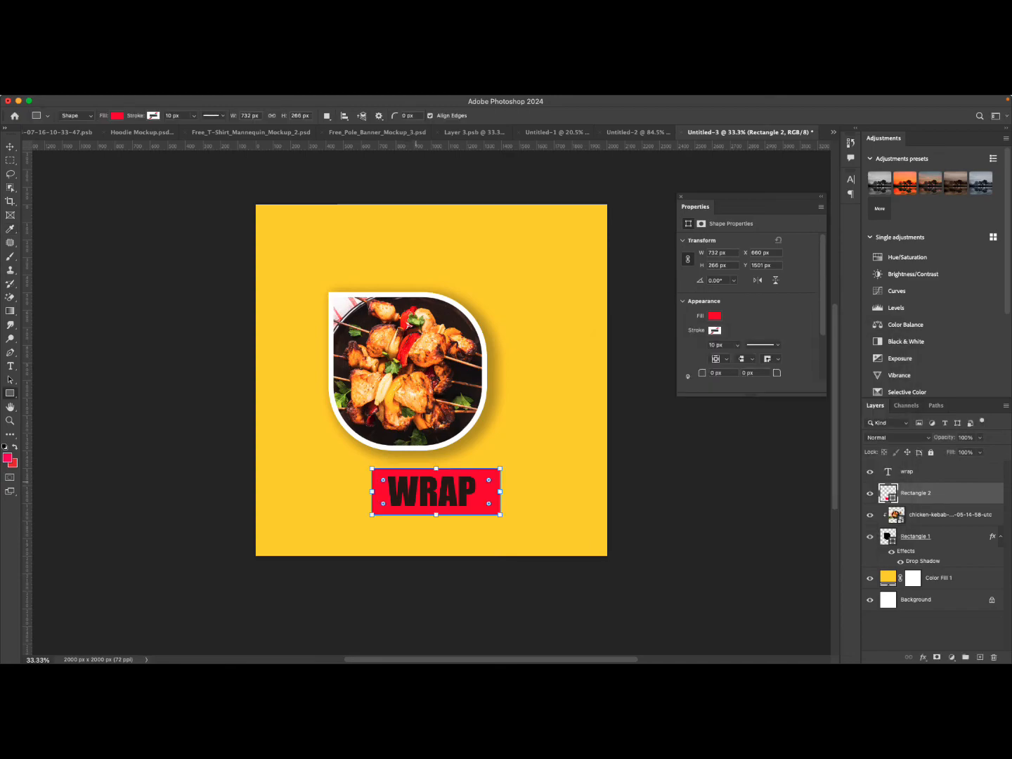
Change the WRAP text color to white #ffffff.
{"action": "key", "text": "v"}
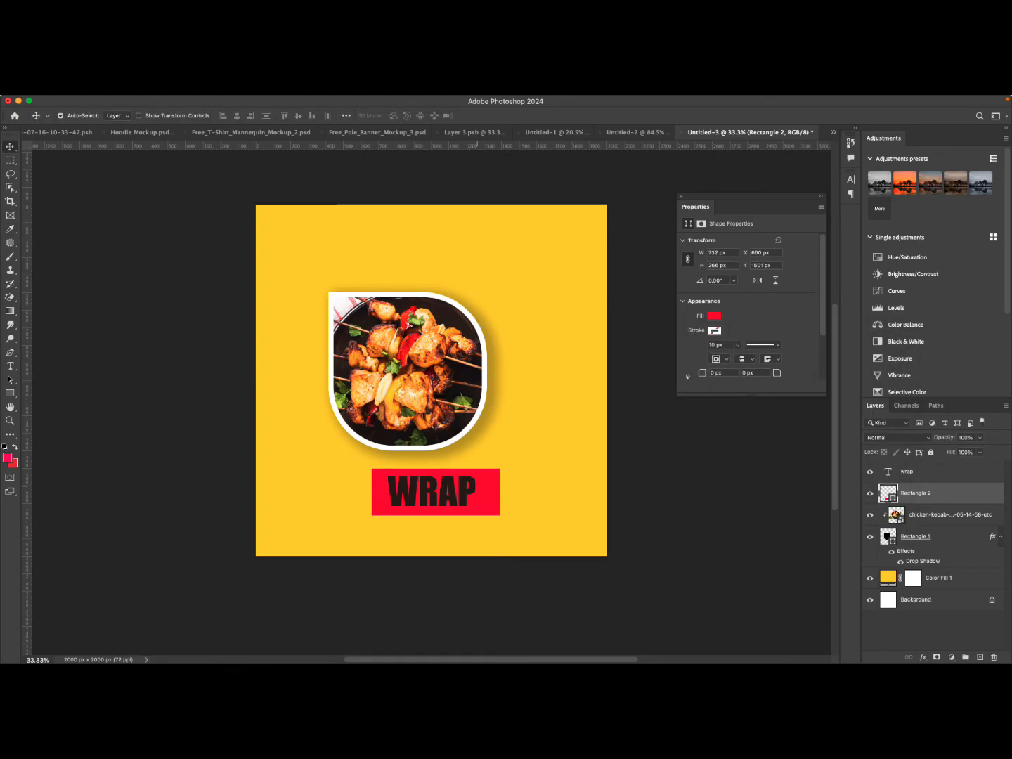
{"action": "left_click", "coordinate": [446, 484]}
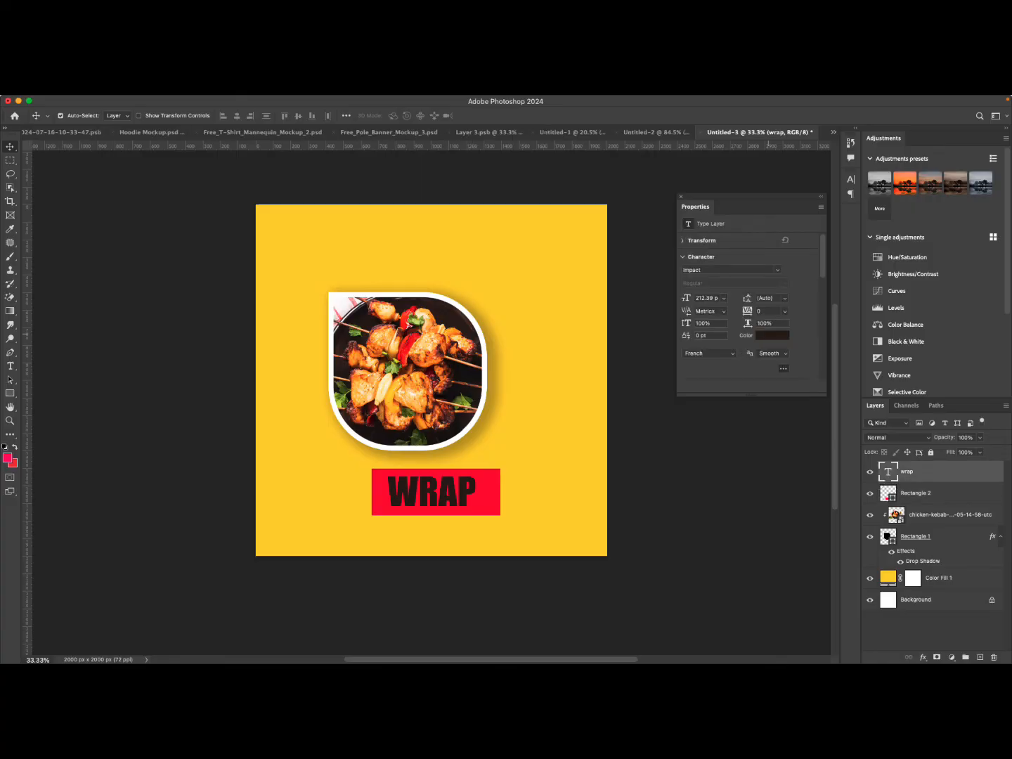
{"action": "left_click", "coordinate": [769, 335]}
{"action": "left_click", "coordinate": [572, 403]}
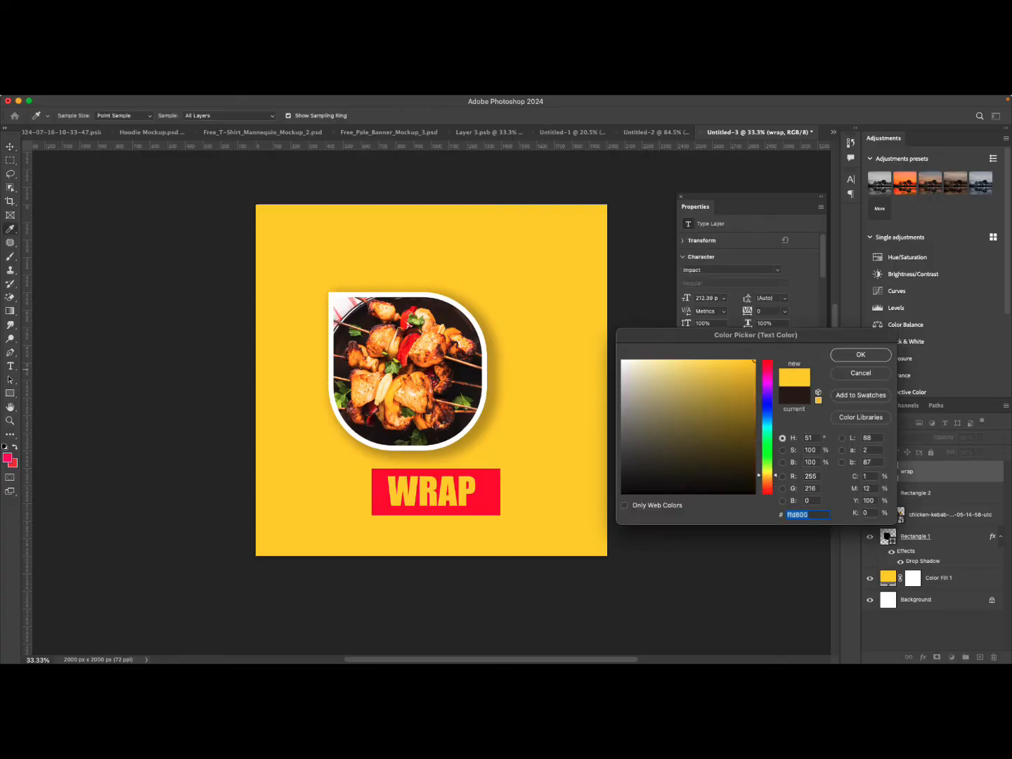
{"action": "left_click", "coordinate": [623, 362]}
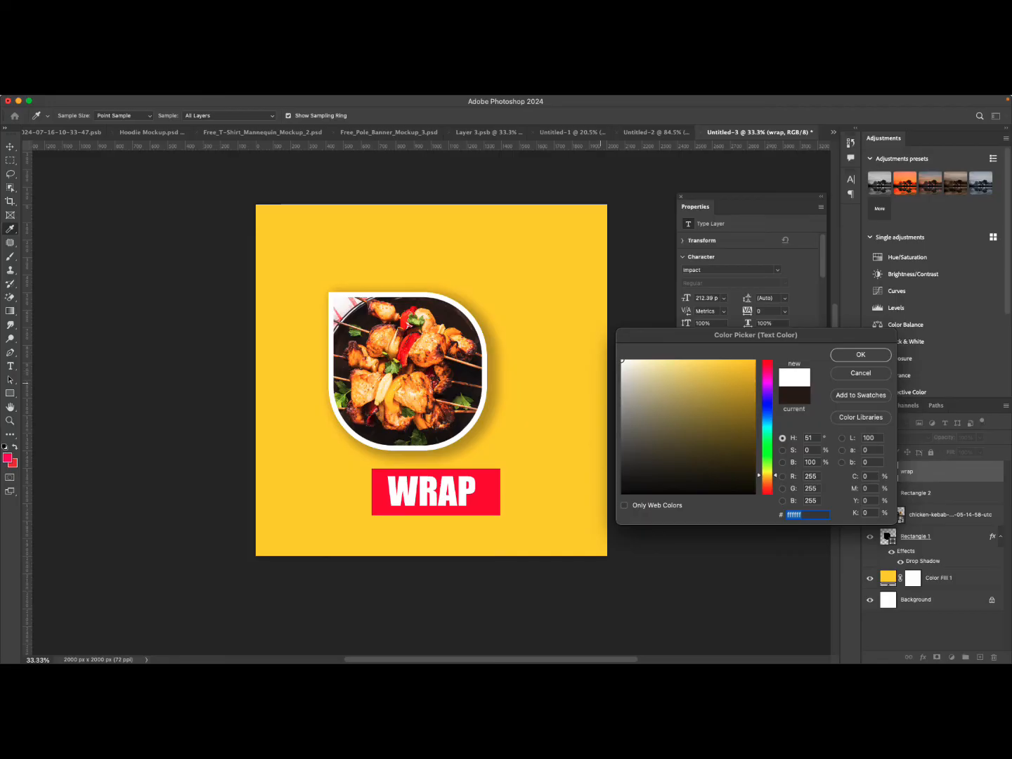
{"action": "left_click", "coordinate": [860, 354]}
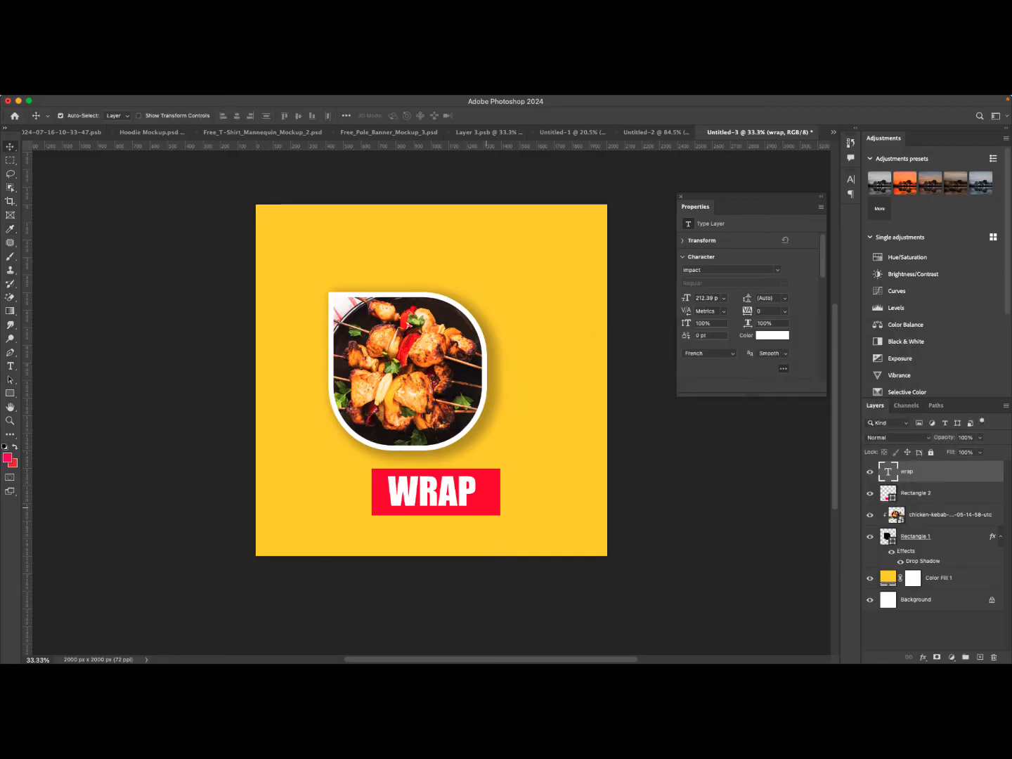
Select the WRAP text and red rectangle together and align their vertical and horizontal centers.
{"action": "left_click", "coordinate": [487, 507]}
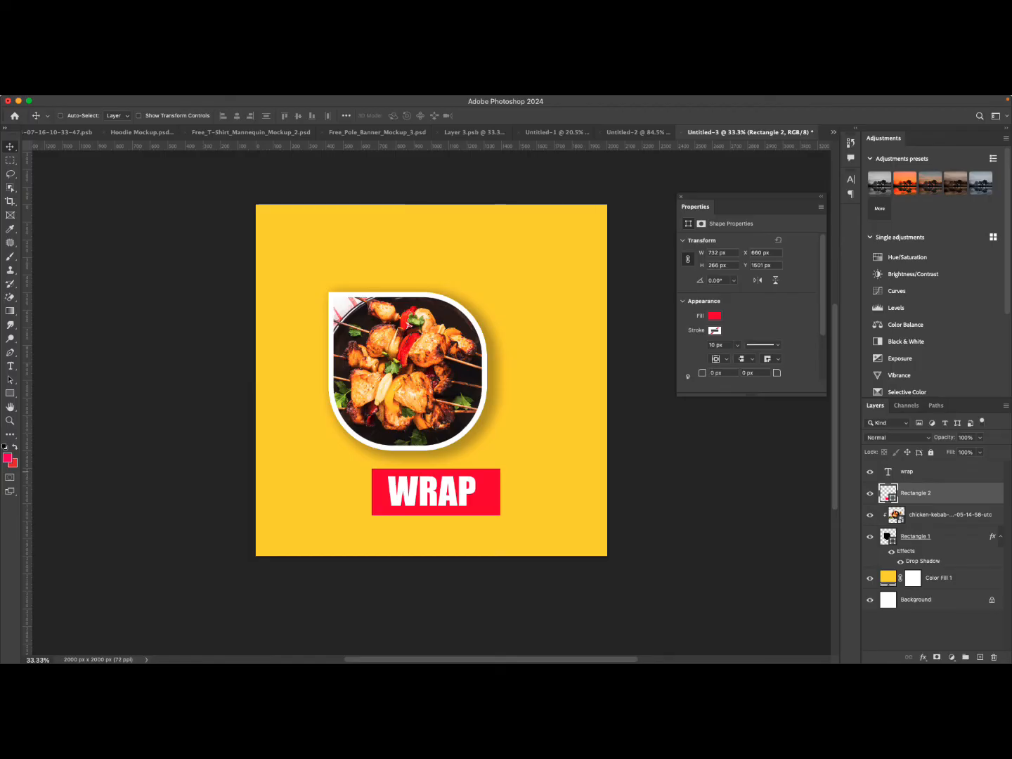
{"action": "left_click", "coordinate": [913, 472], "text": "super"}
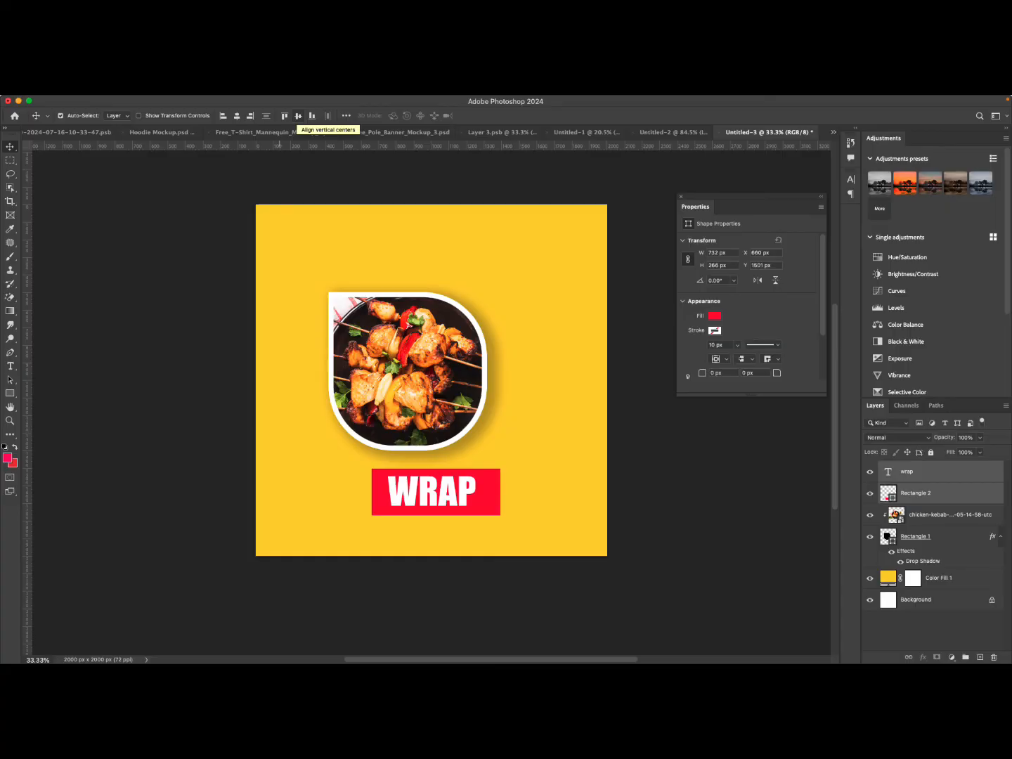
{"action": "left_click", "coordinate": [298, 115]}
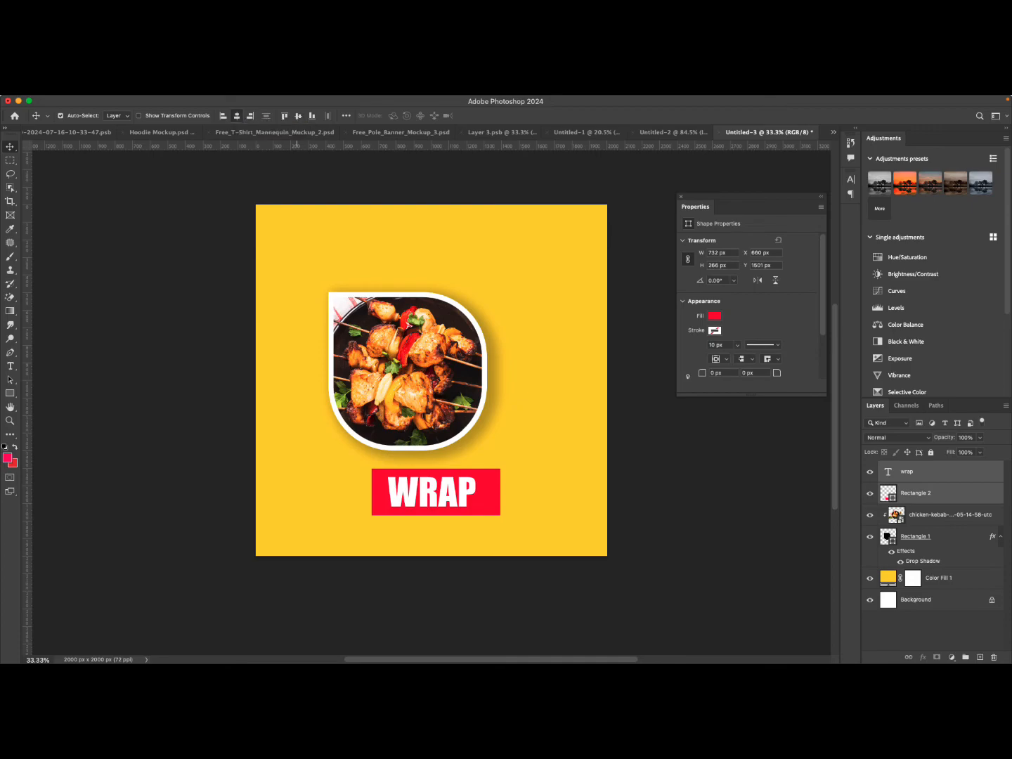
{"action": "left_click", "coordinate": [237, 116]}
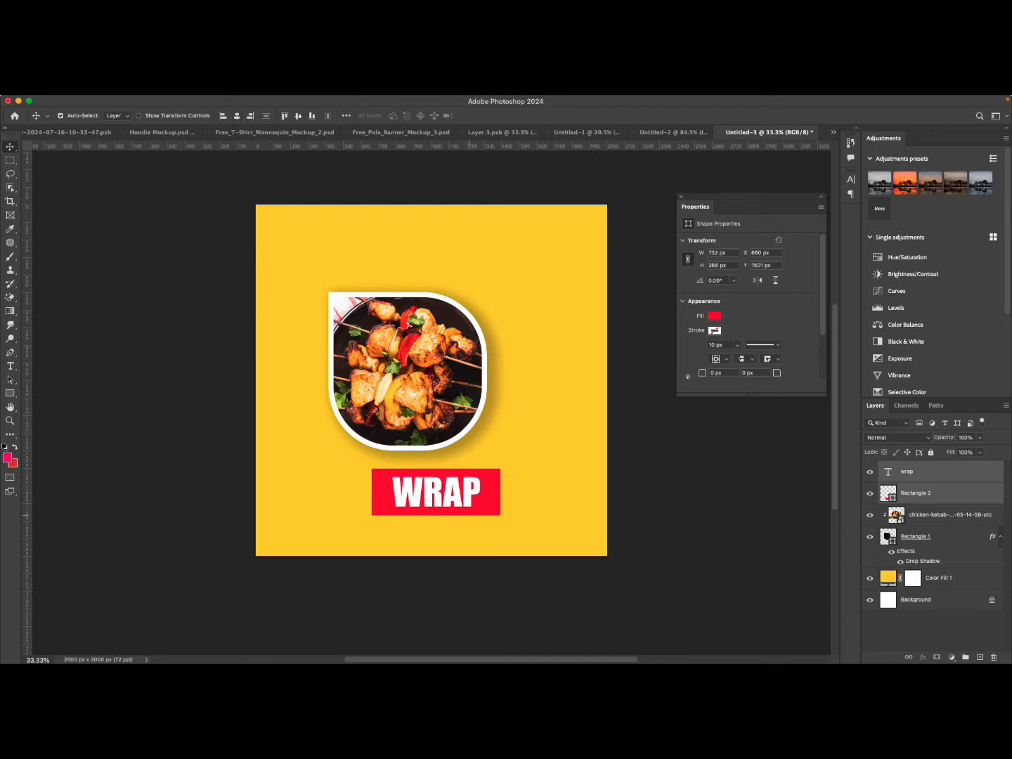
Shift the text and rectangle slightly down and convert them into a single smart object.
{"action": "mouse_move", "coordinate": [472, 509]}
{"action": "left_mouse_down"}
{"action": "mouse_move", "coordinate": [458, 509]}
{"action": "mouse_move", "coordinate": [466, 510]}
{"action": "left_mouse_up"}
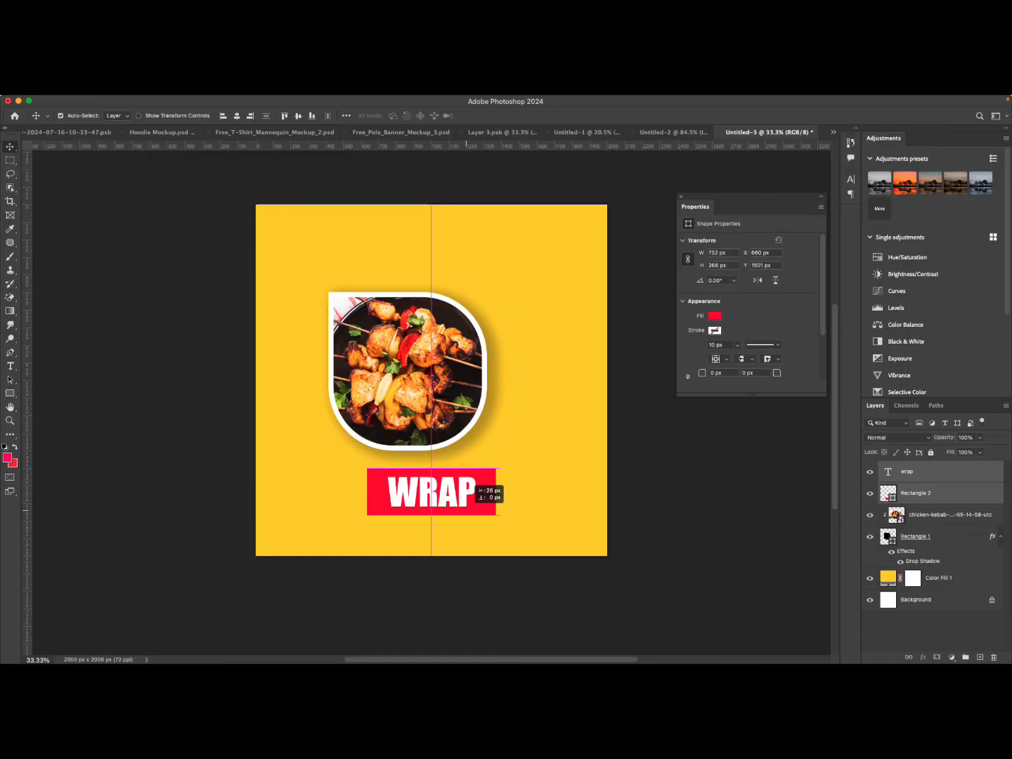
{"action": "left_click_drag", "start_coordinate": [466, 500], "coordinate": [466, 510]}
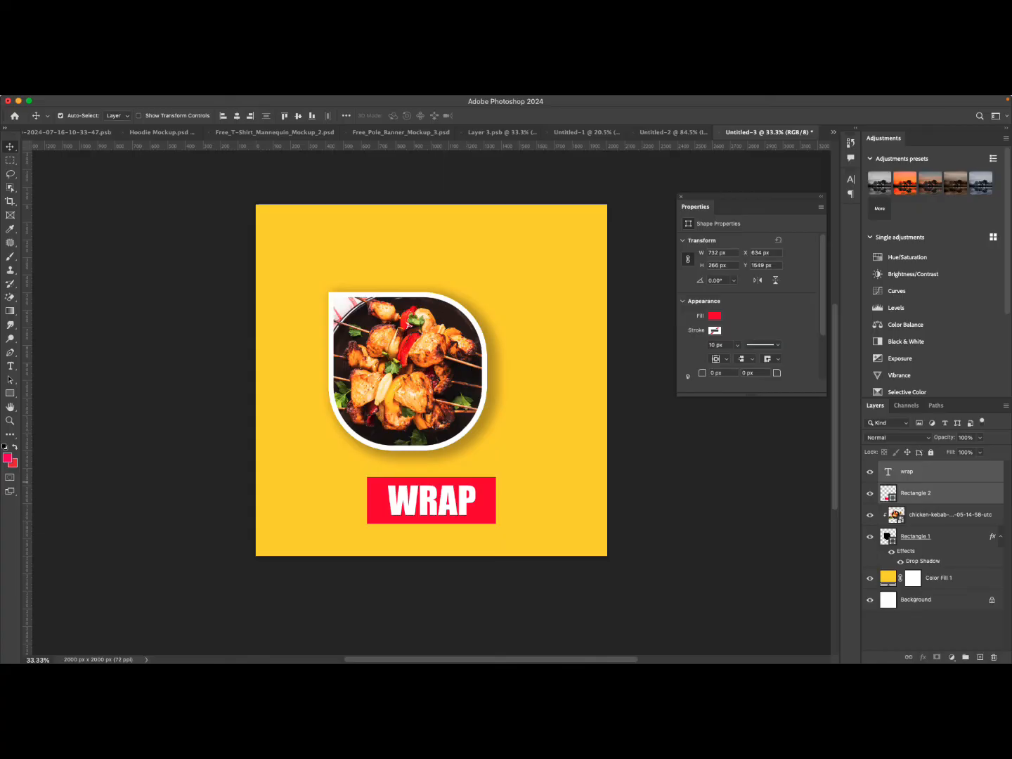
{"action": "right_click", "coordinate": [928, 472]}
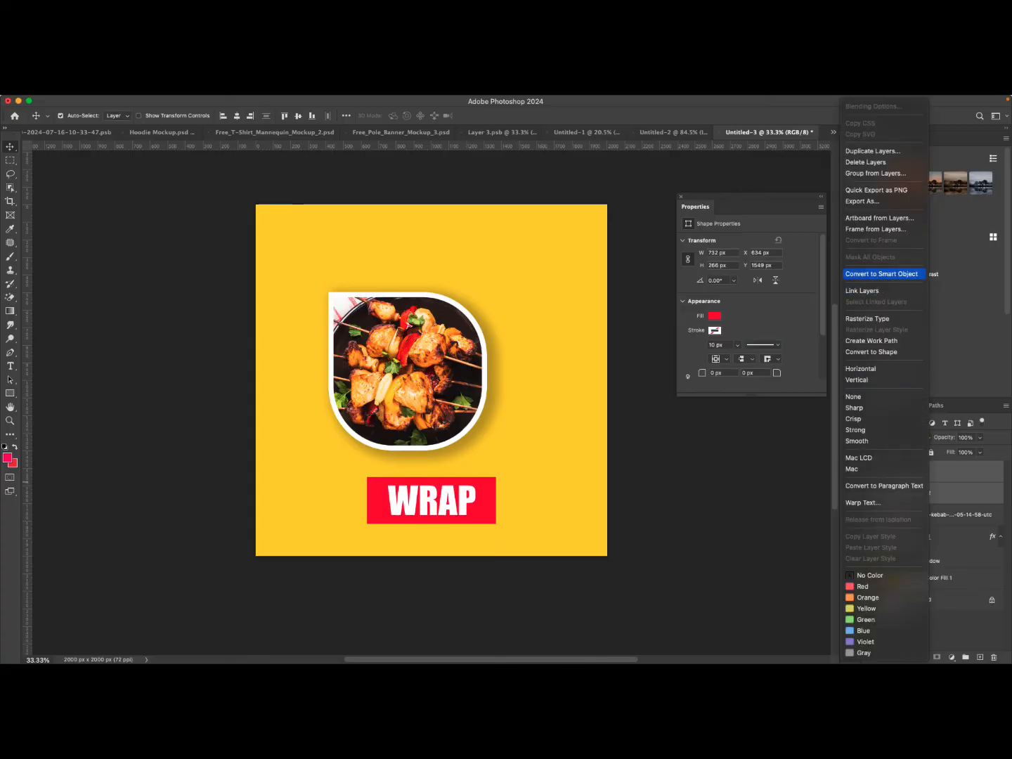
{"action": "left_click", "coordinate": [881, 274]}
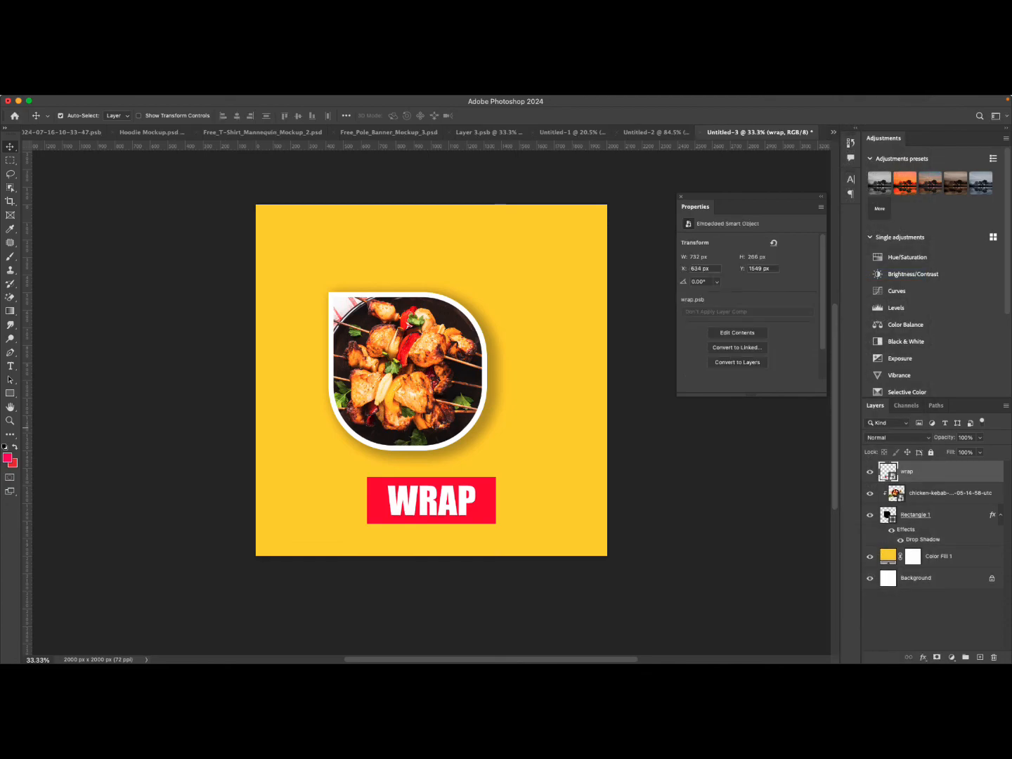
Warp the WRAP smart object into a banner shape, pulling the top corners up and out and the bottom corners outward.
{"action": "left_click", "coordinate": [870, 472]}
{"action": "key", "text": "super+t"}
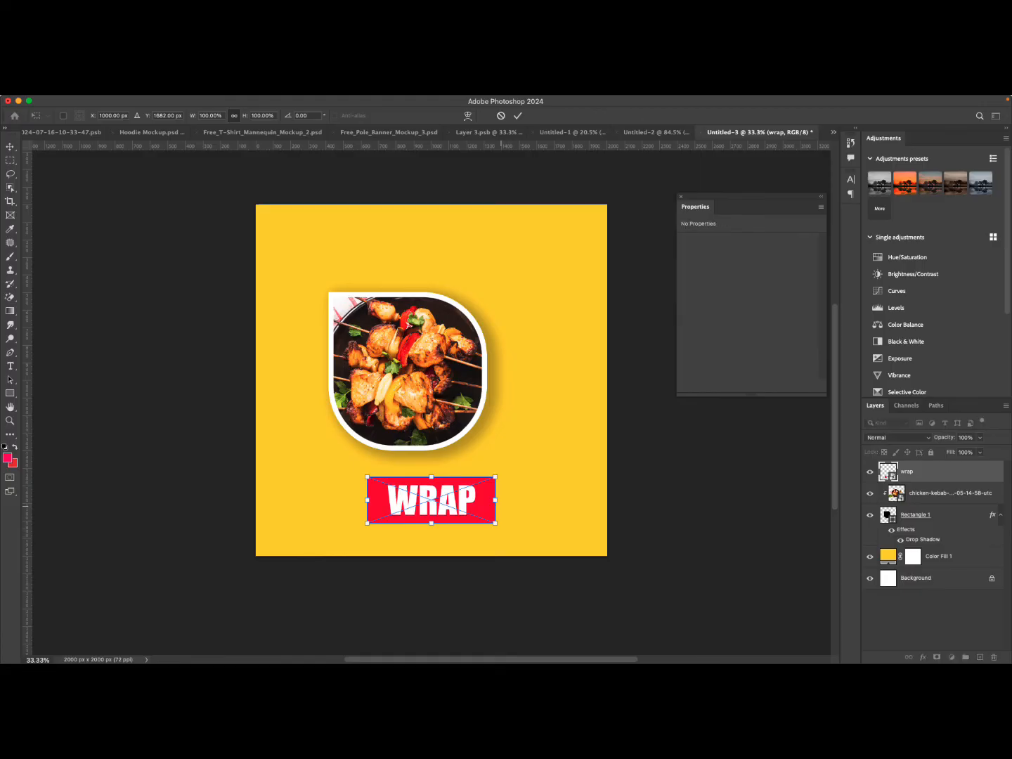
{"action": "right_click", "coordinate": [488, 484]}
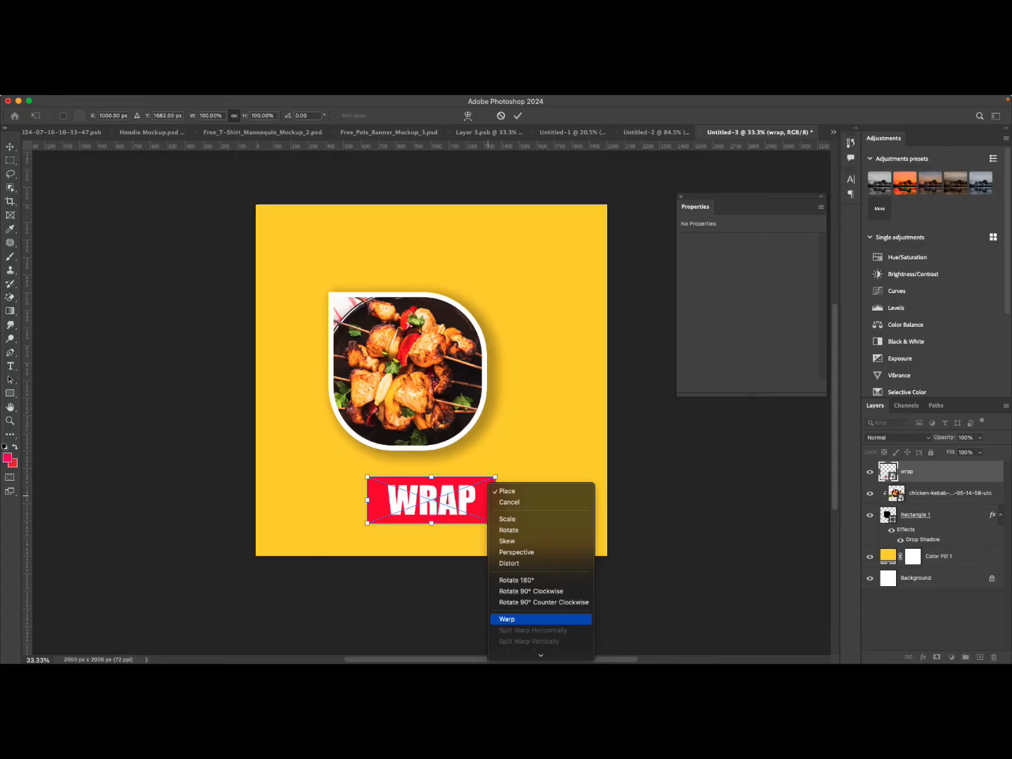
{"action": "left_click", "coordinate": [520, 618]}
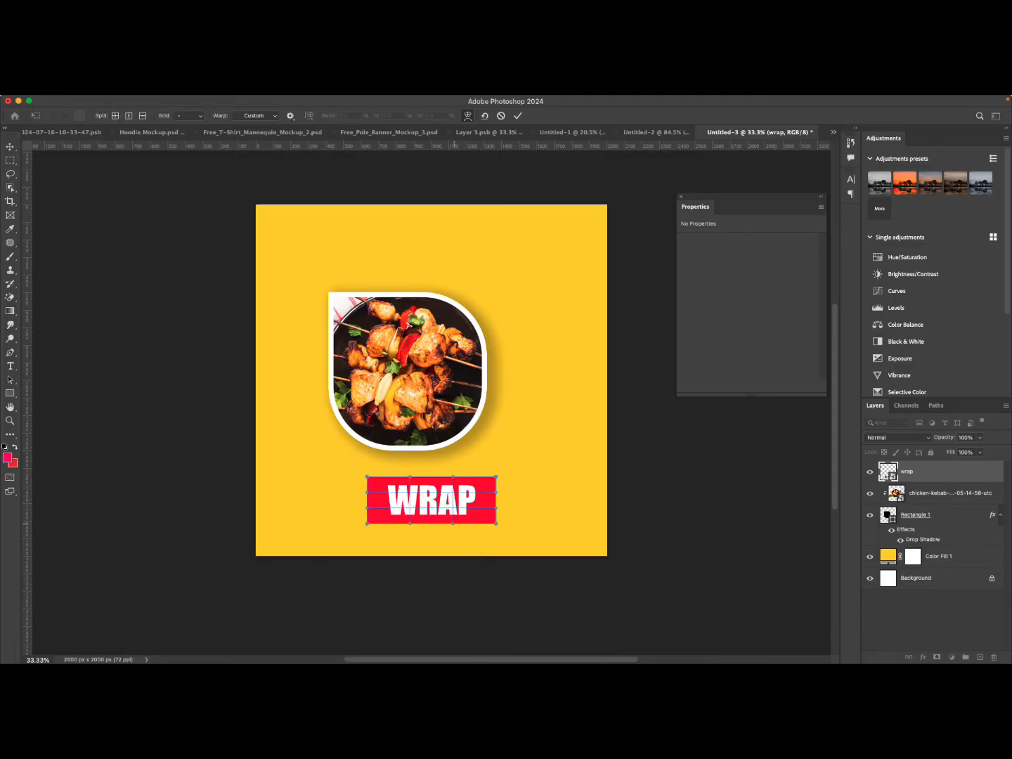
{"action": "left_click_drag", "start_coordinate": [454, 522], "coordinate": [411, 514]}
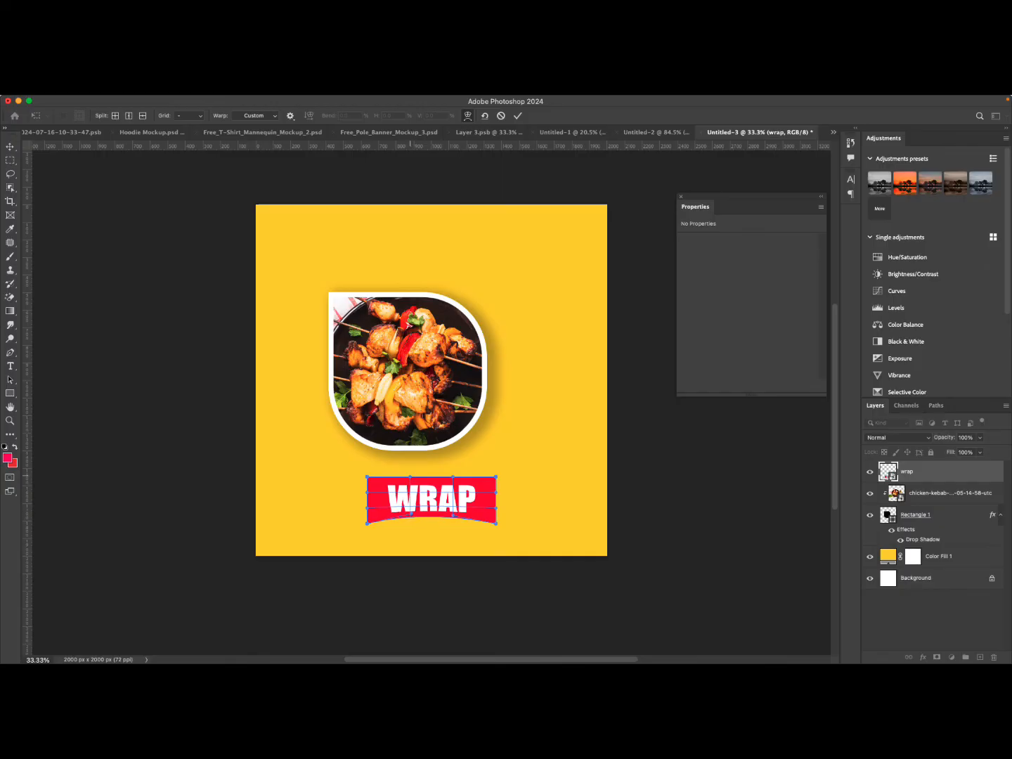
{"action": "left_click_drag", "start_coordinate": [496, 478], "coordinate": [497, 468]}
{"action": "left_click_drag", "start_coordinate": [367, 478], "coordinate": [329, 433]}
{"action": "left_click_drag", "start_coordinate": [498, 469], "coordinate": [504, 423]}
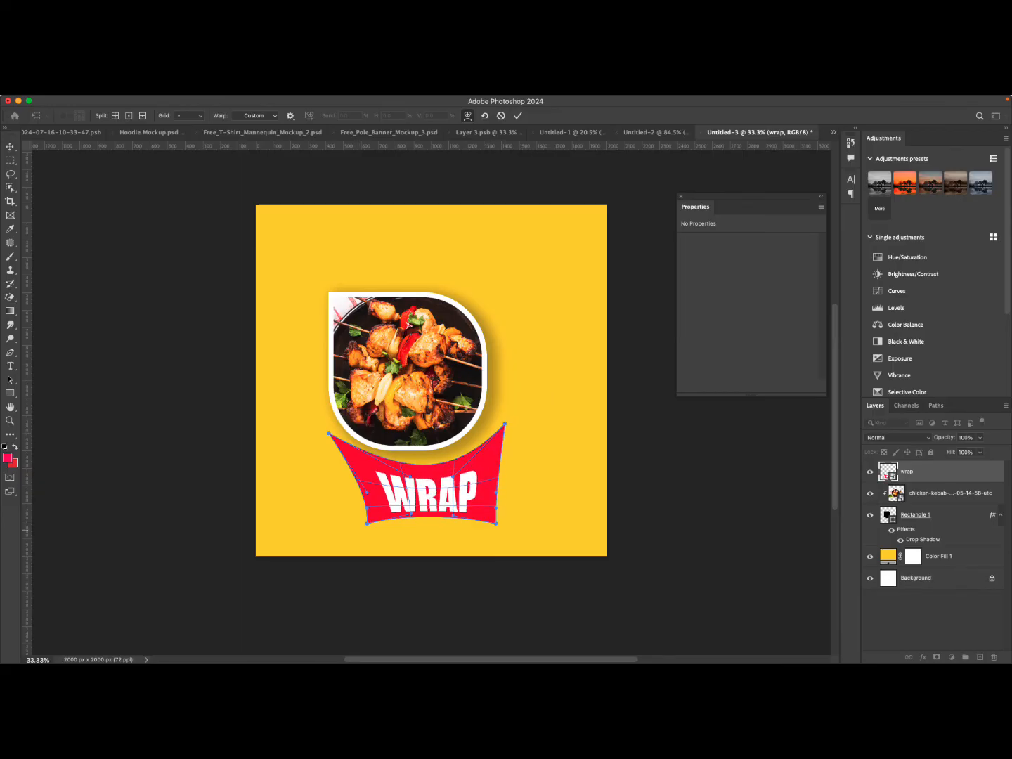
{"action": "left_click_drag", "start_coordinate": [367, 522], "coordinate": [360, 526]}
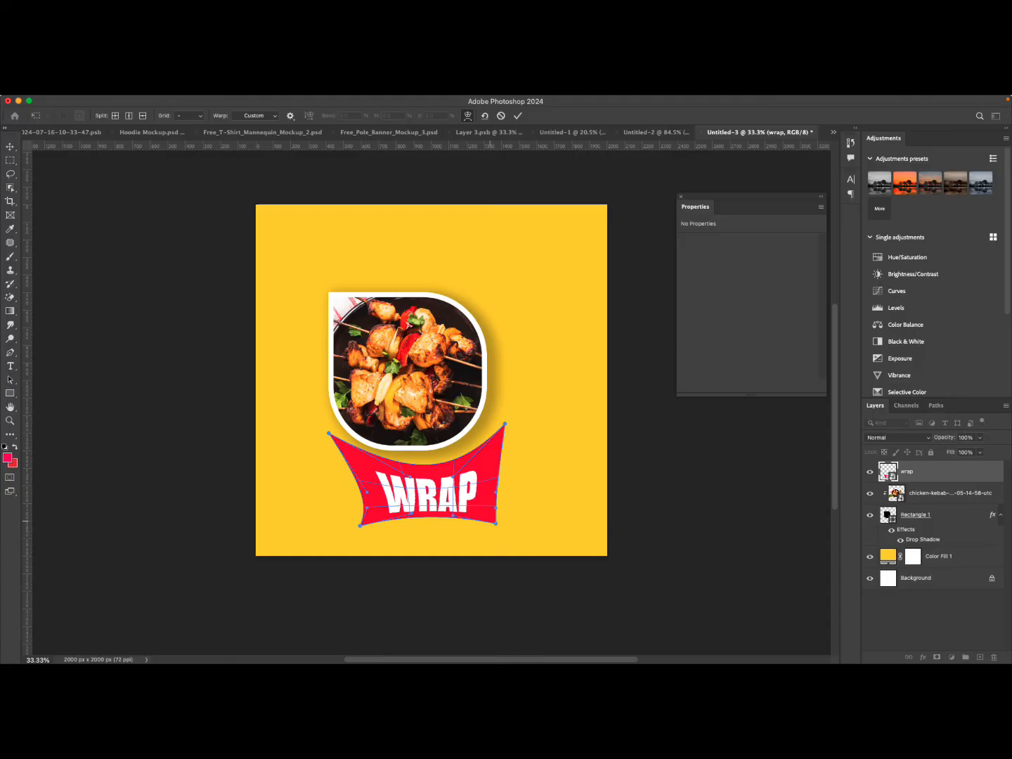
{"action": "left_click_drag", "start_coordinate": [495, 523], "coordinate": [497, 525]}
{"action": "left_click_drag", "start_coordinate": [360, 526], "coordinate": [334, 537]}
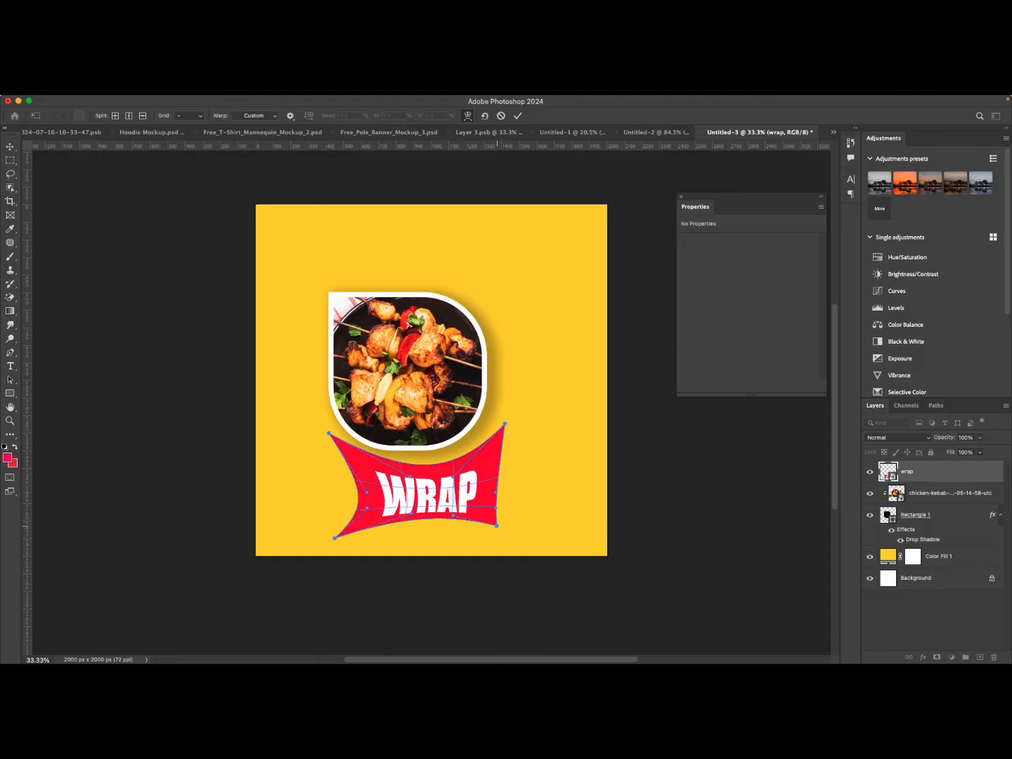
{"action": "left_click_drag", "start_coordinate": [496, 525], "coordinate": [508, 533]}
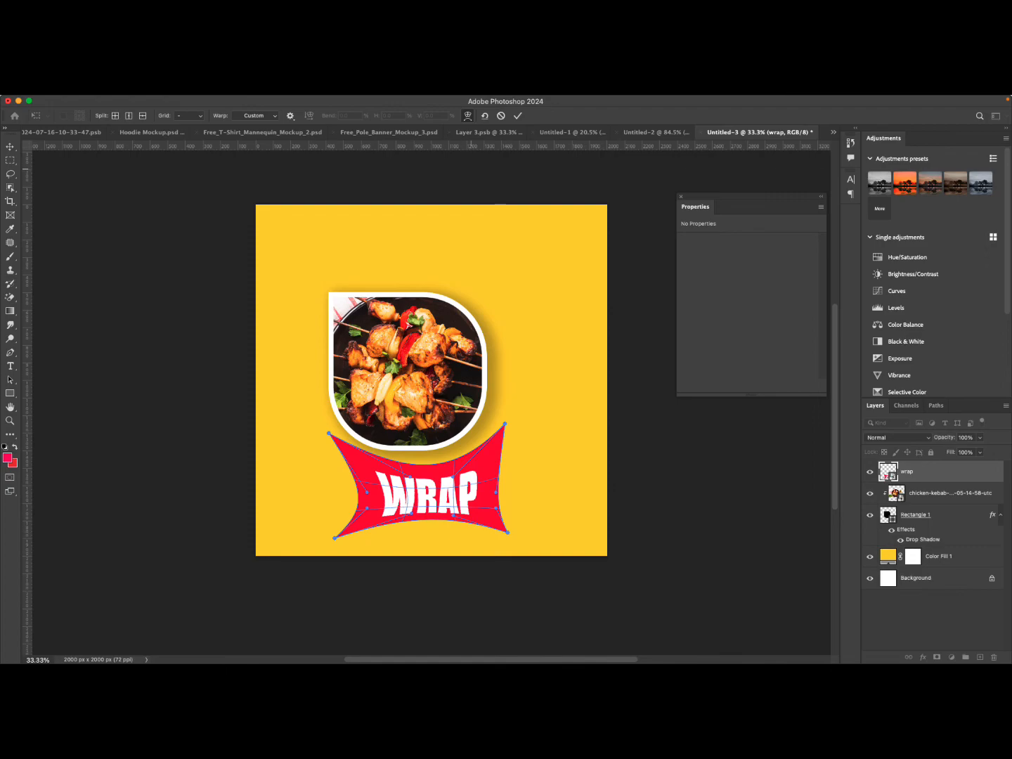
{"action": "left_click", "coordinate": [517, 115]}
Duplicate the warped WRAP banner and undo the warp on the lower copy.
{"action": "left_click_drag", "start_coordinate": [451, 492], "coordinate": [438, 489]}
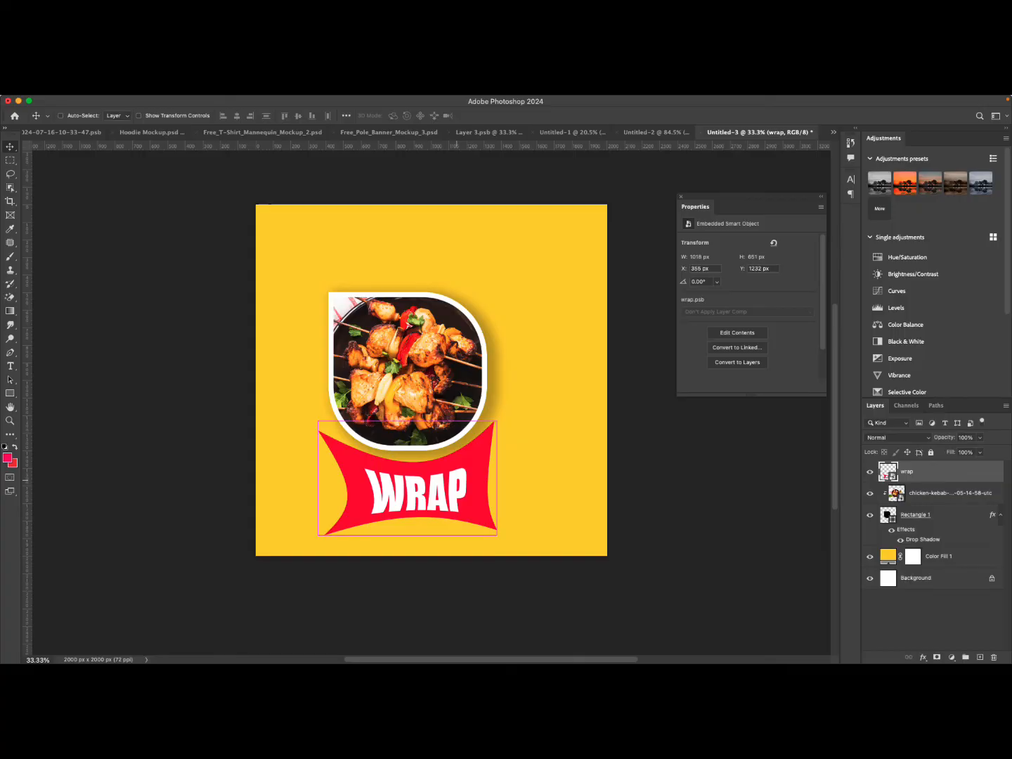
{"action": "key", "text": "super+z"}
{"action": "key", "text": "super+z"}
{"action": "key", "text": "super+z"}
{"action": "key", "text": "super+z"}
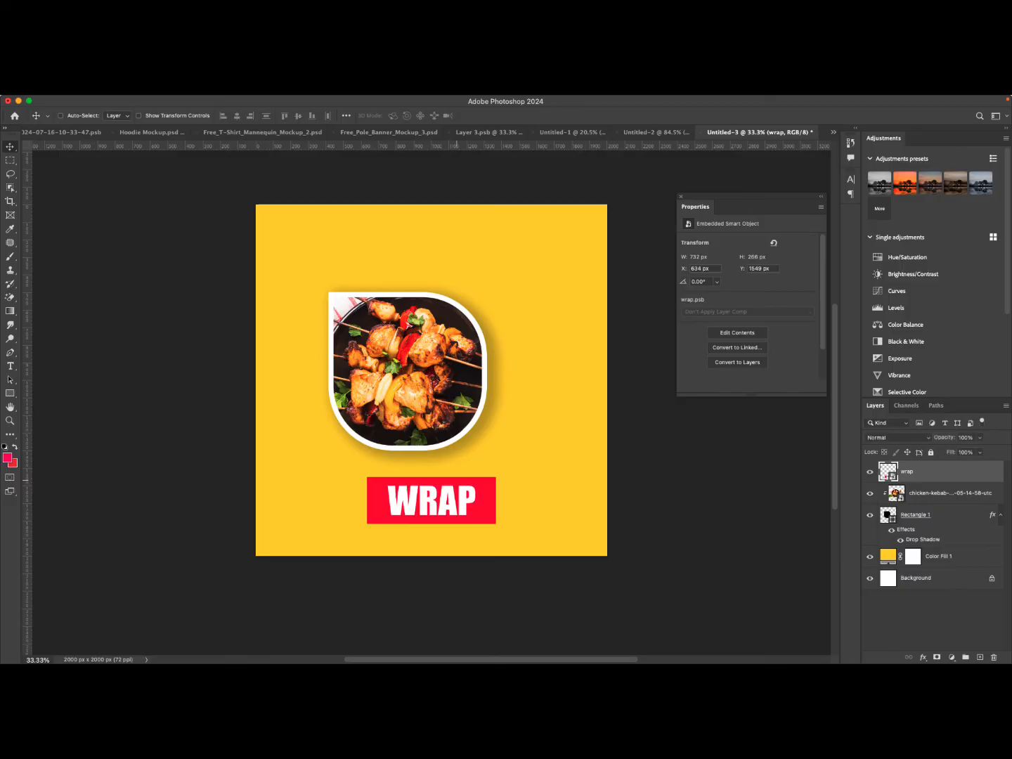
{"action": "key", "text": "super+z"}
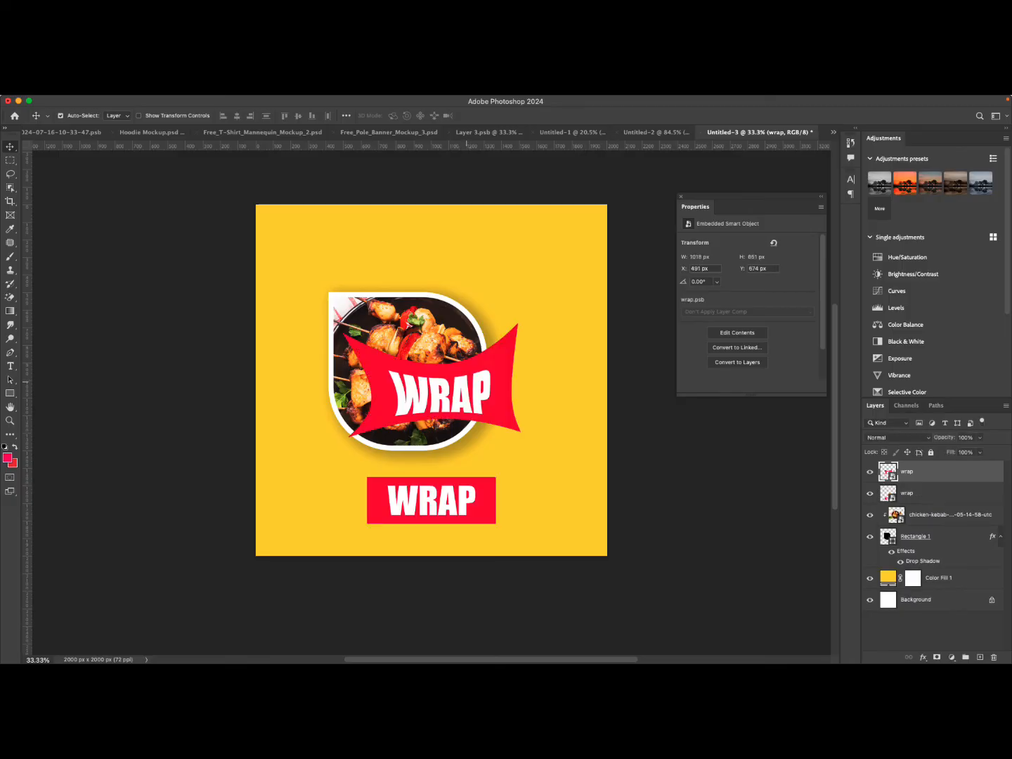
Move the warped WRAP banner to the upper right of the photo and scale it down to about 512 x 328 px.
{"action": "left_click_drag", "start_coordinate": [465, 394], "coordinate": [446, 243]}
{"action": "key", "text": "super+t"}
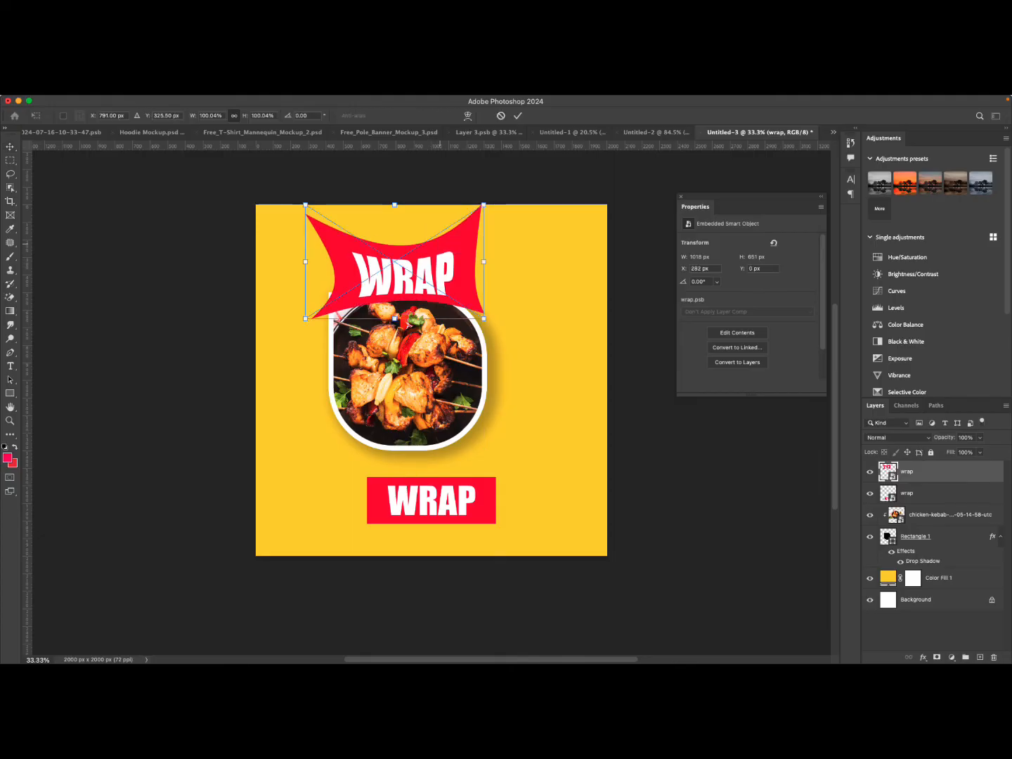
{"action": "left_click_drag", "start_coordinate": [395, 206], "coordinate": [396, 263]}
{"action": "left_click_drag", "start_coordinate": [428, 295], "coordinate": [567, 289]}
{"action": "left_click", "coordinate": [518, 117]}
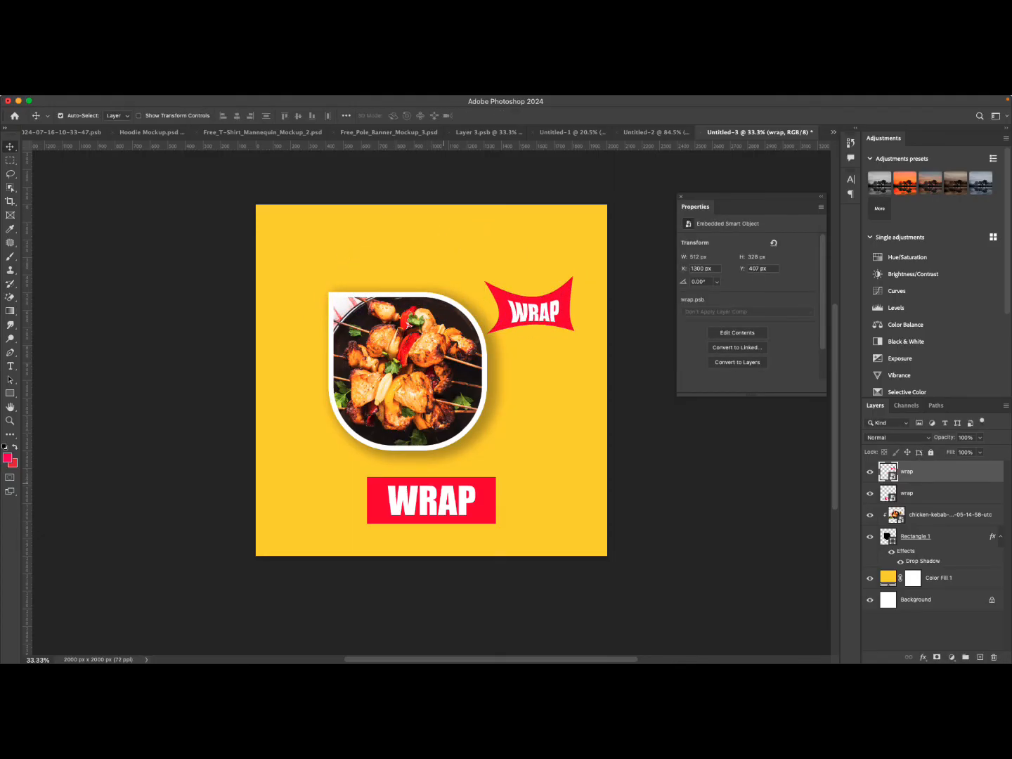
Skew the lower WRAP banner so its right edge rises, and shift it slightly to the left.
{"action": "left_click", "coordinate": [447, 502]}
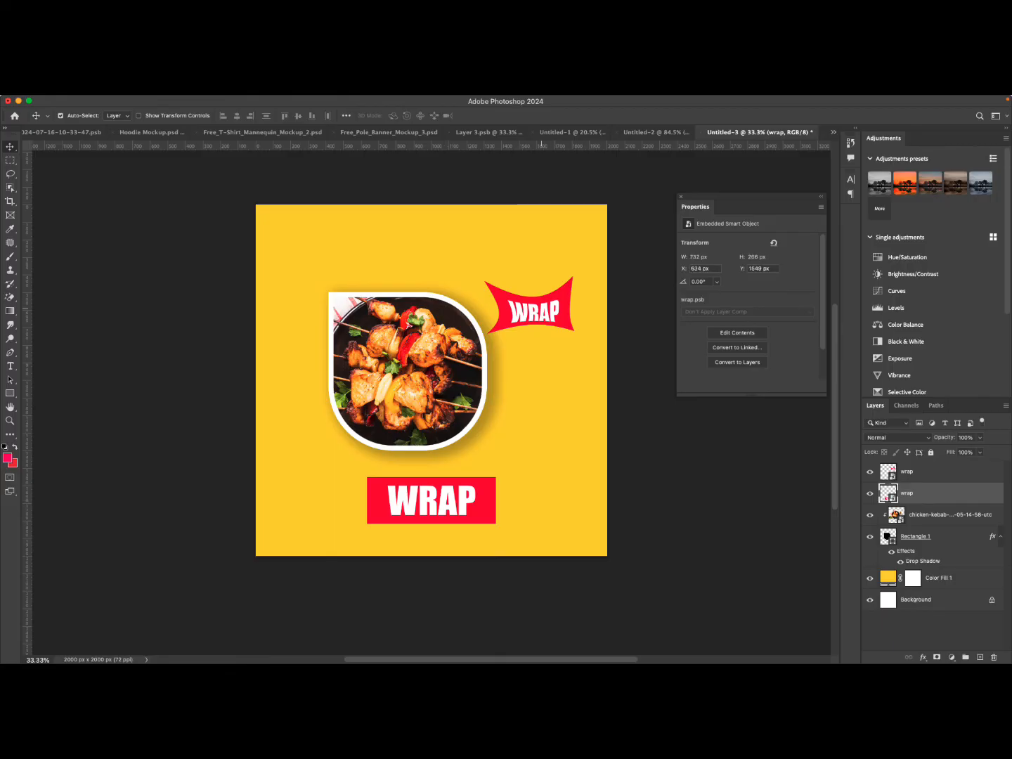
{"action": "left_click", "coordinate": [541, 310]}
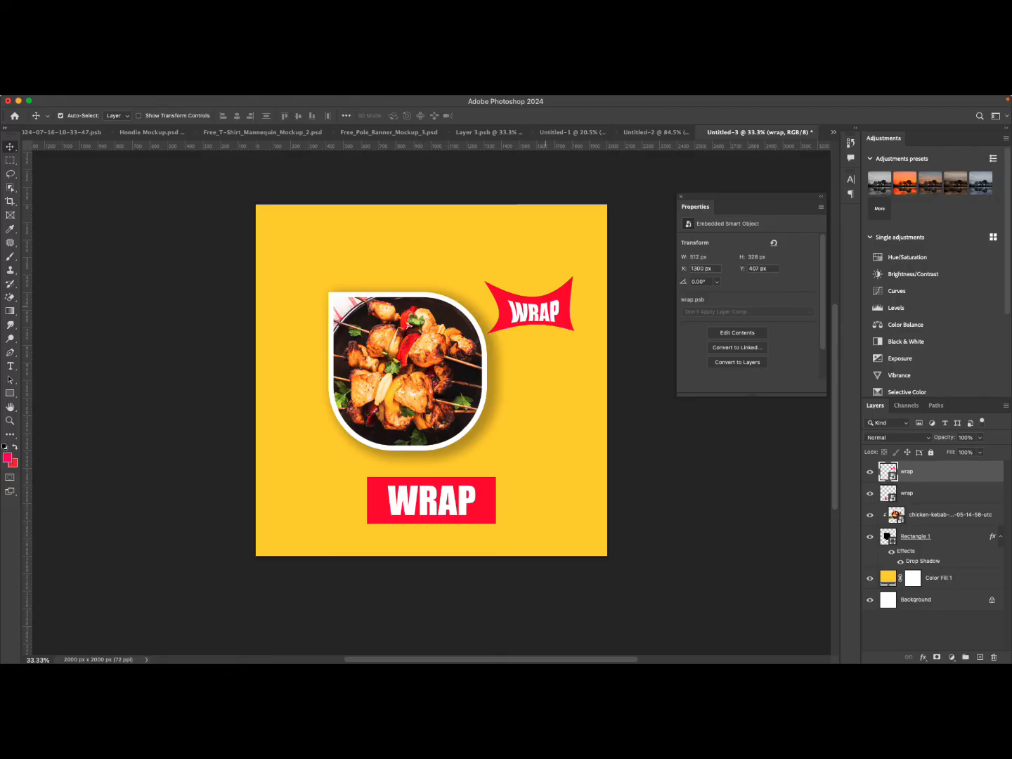
{"action": "left_click", "coordinate": [458, 516]}
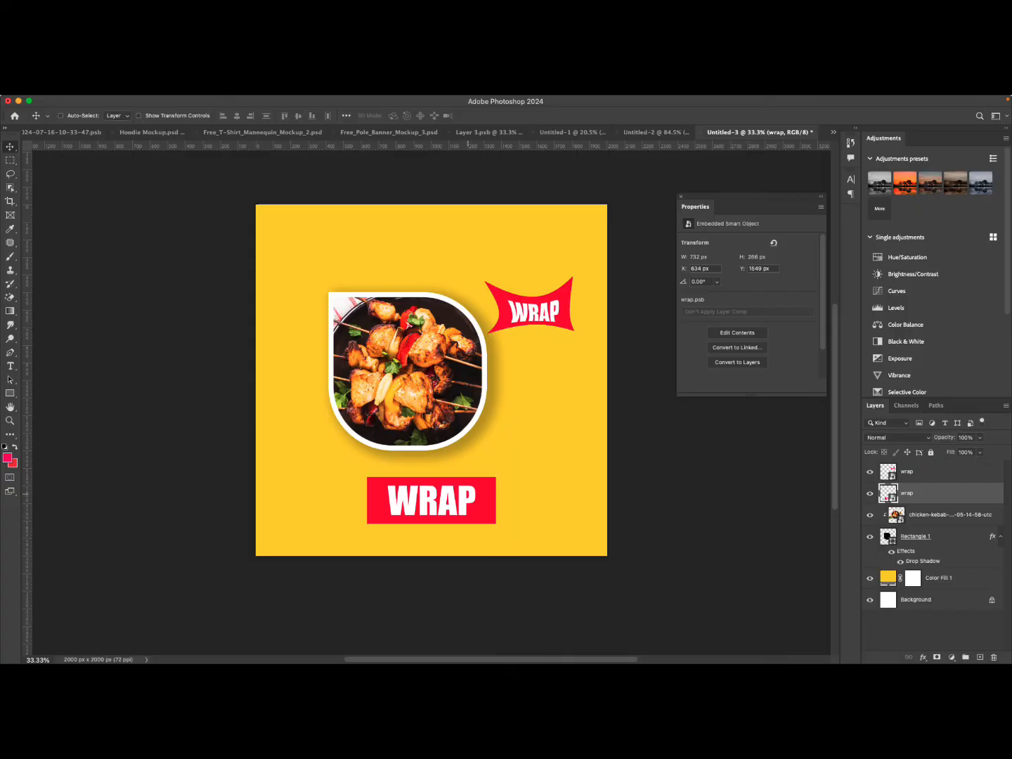
{"action": "key", "text": "ctrl+t"}
{"action": "right_click", "coordinate": [470, 484]}
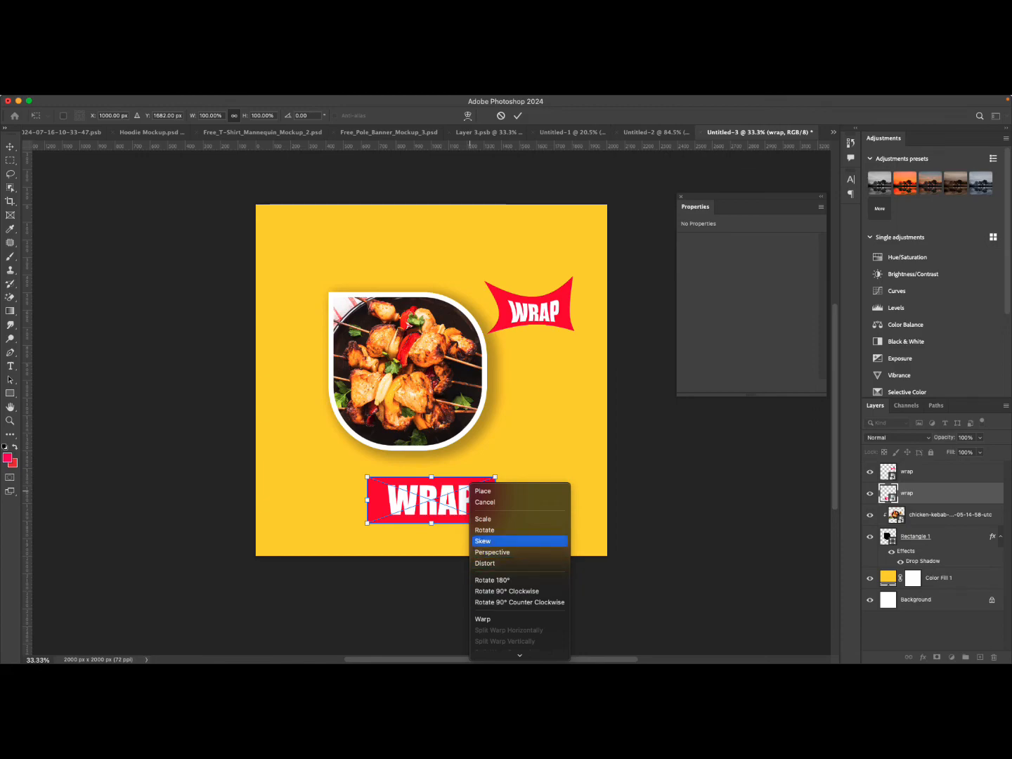
{"action": "left_click", "coordinate": [492, 541]}
{"action": "left_click_drag", "start_coordinate": [495, 500], "coordinate": [496, 471]}
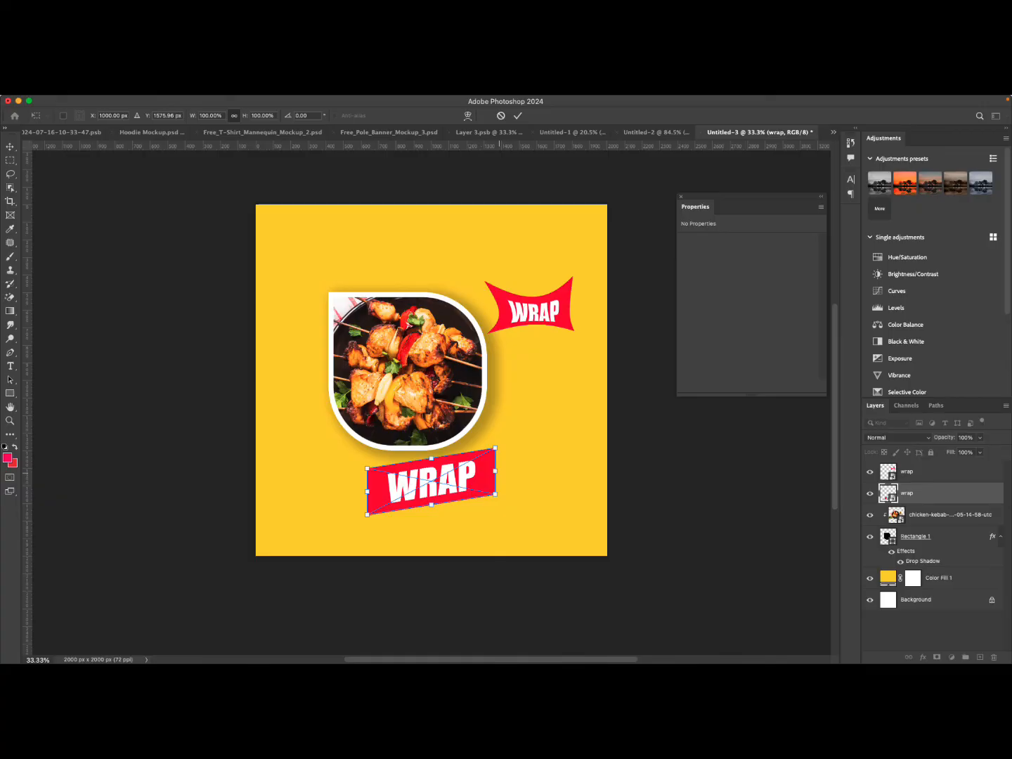
{"action": "left_click_drag", "start_coordinate": [497, 471], "coordinate": [496, 476]}
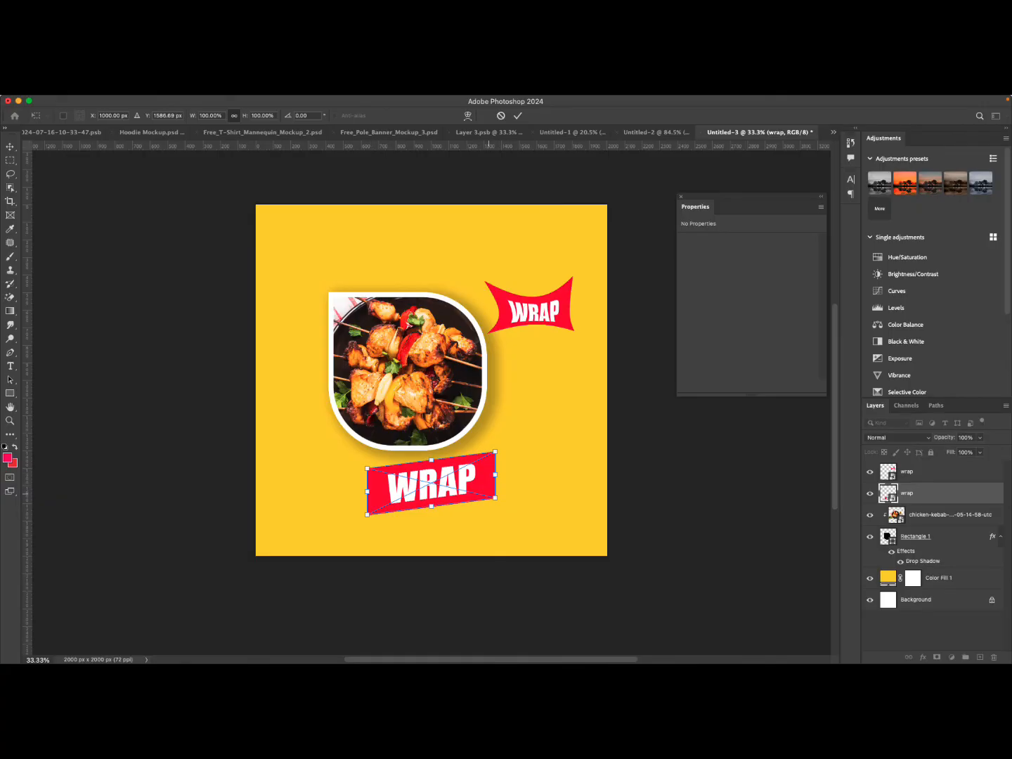
{"action": "left_click_drag", "start_coordinate": [478, 482], "coordinate": [471, 491]}
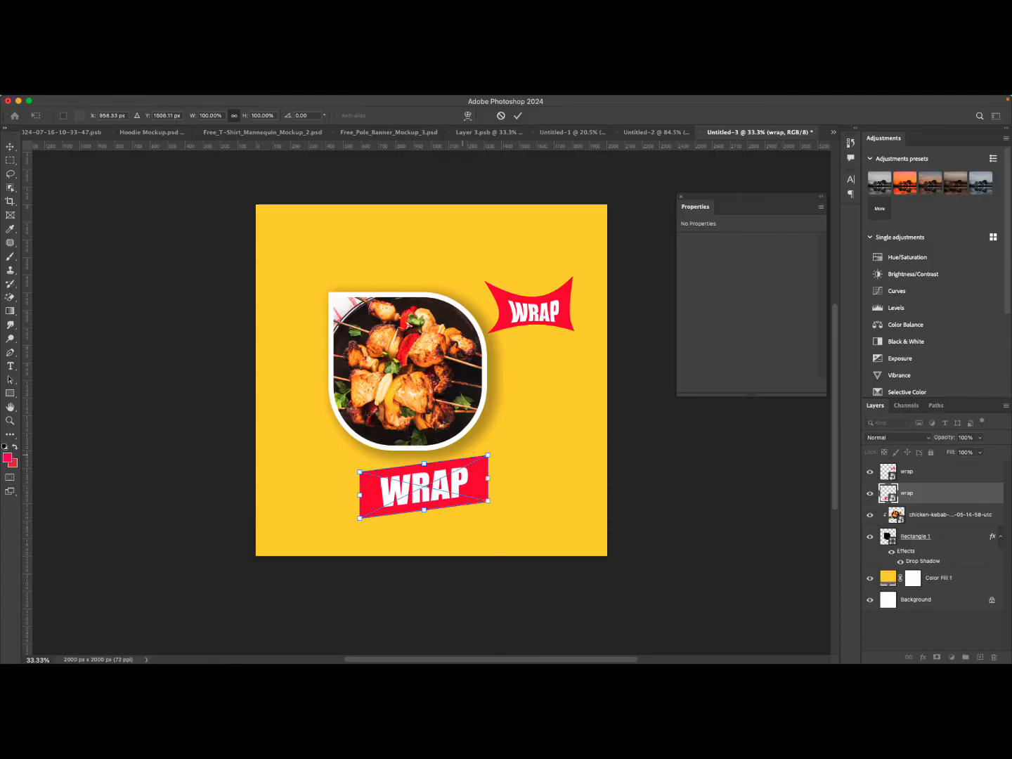
{"action": "right_click", "coordinate": [456, 478]}
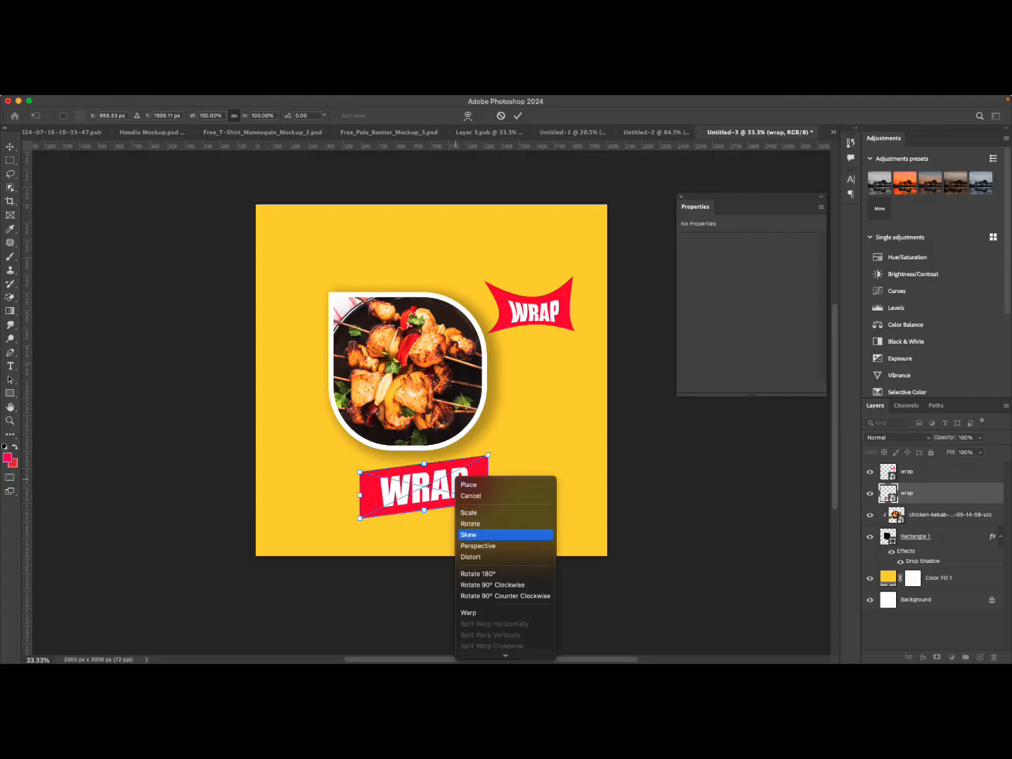
{"action": "left_click", "coordinate": [485, 547]}
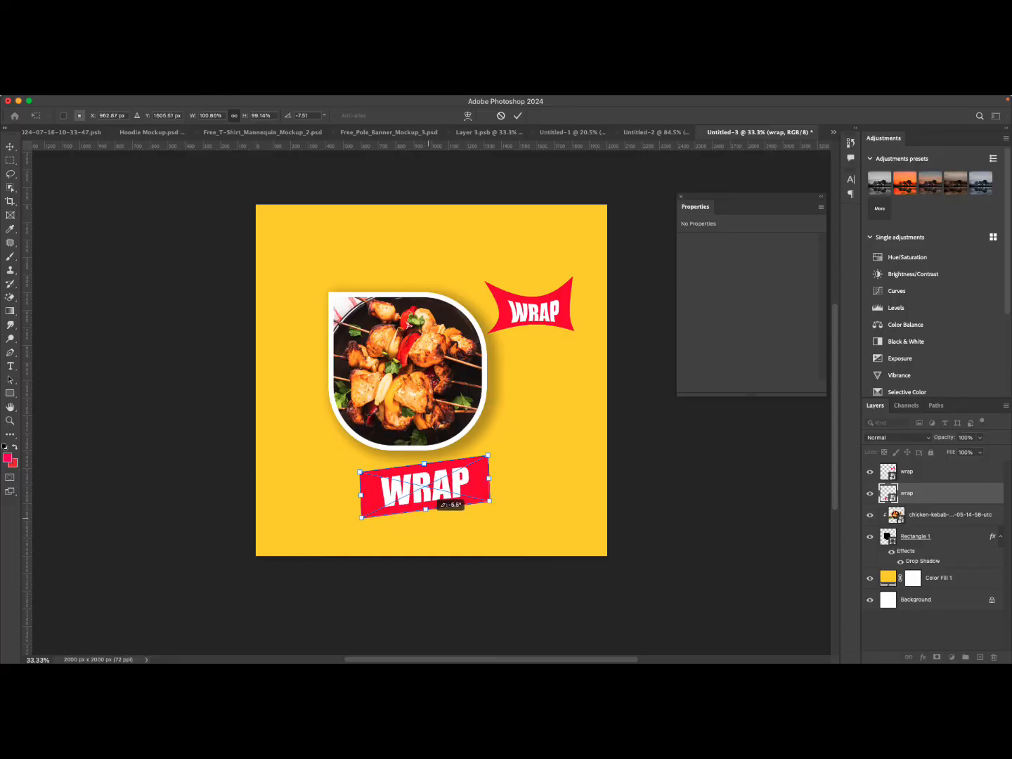
{"action": "left_click_drag", "start_coordinate": [488, 500], "coordinate": [520, 539]}
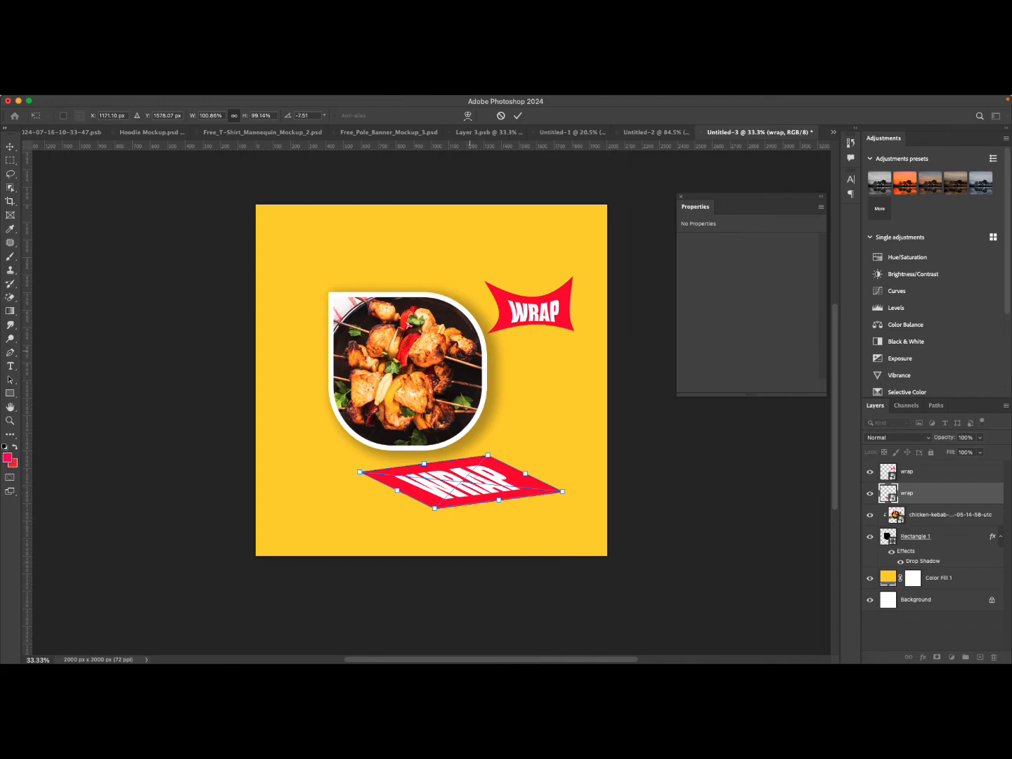
{"action": "key", "text": "super+z"}
Distort the lower WRAP banner, pulling its bottom edge down and right into a slanted parallelogram.
{"action": "right_click", "coordinate": [450, 483]}
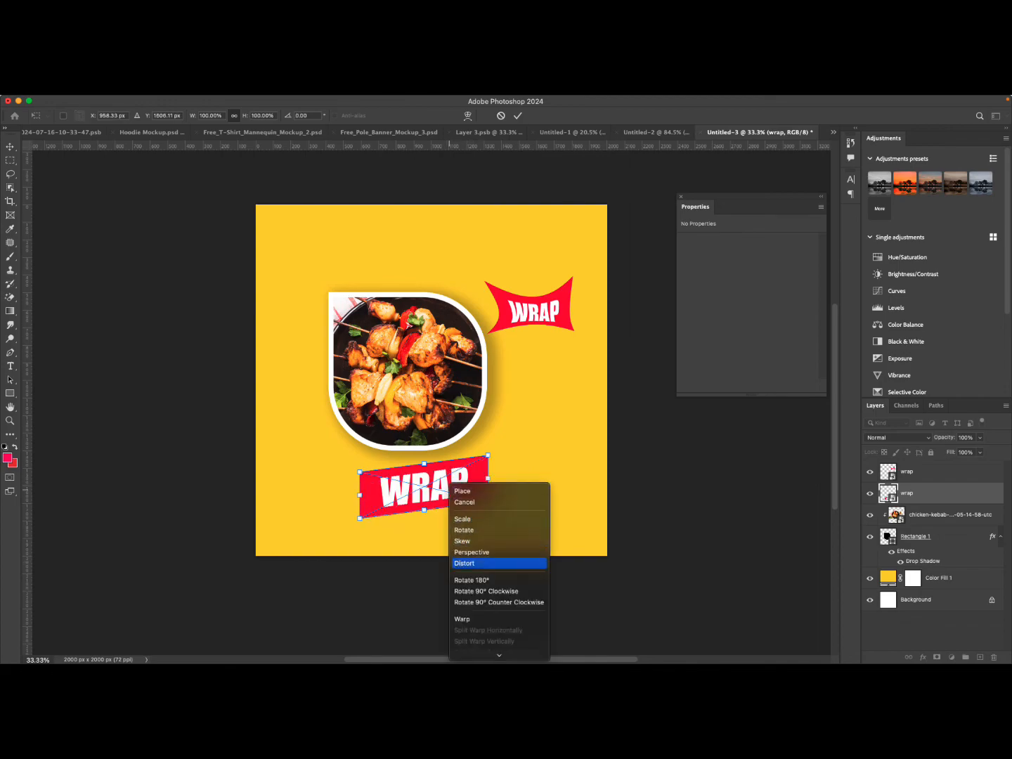
{"action": "left_click", "coordinate": [477, 563]}
{"action": "left_click_drag", "start_coordinate": [424, 510], "coordinate": [511, 532]}
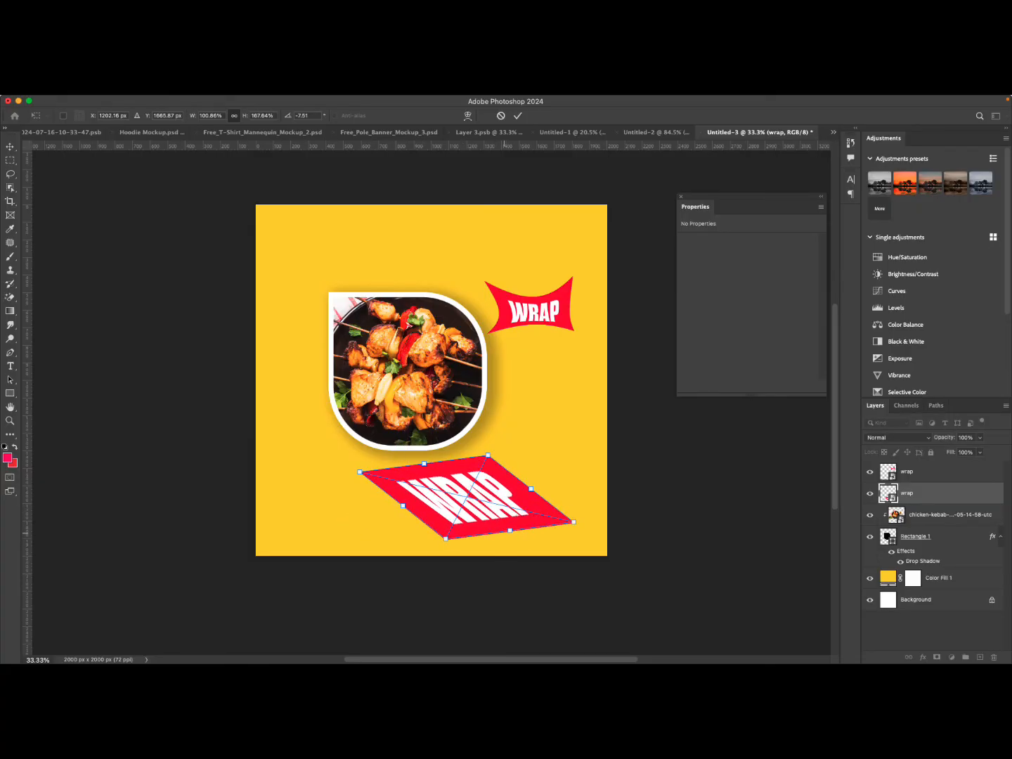
{"action": "left_click", "coordinate": [517, 117]}
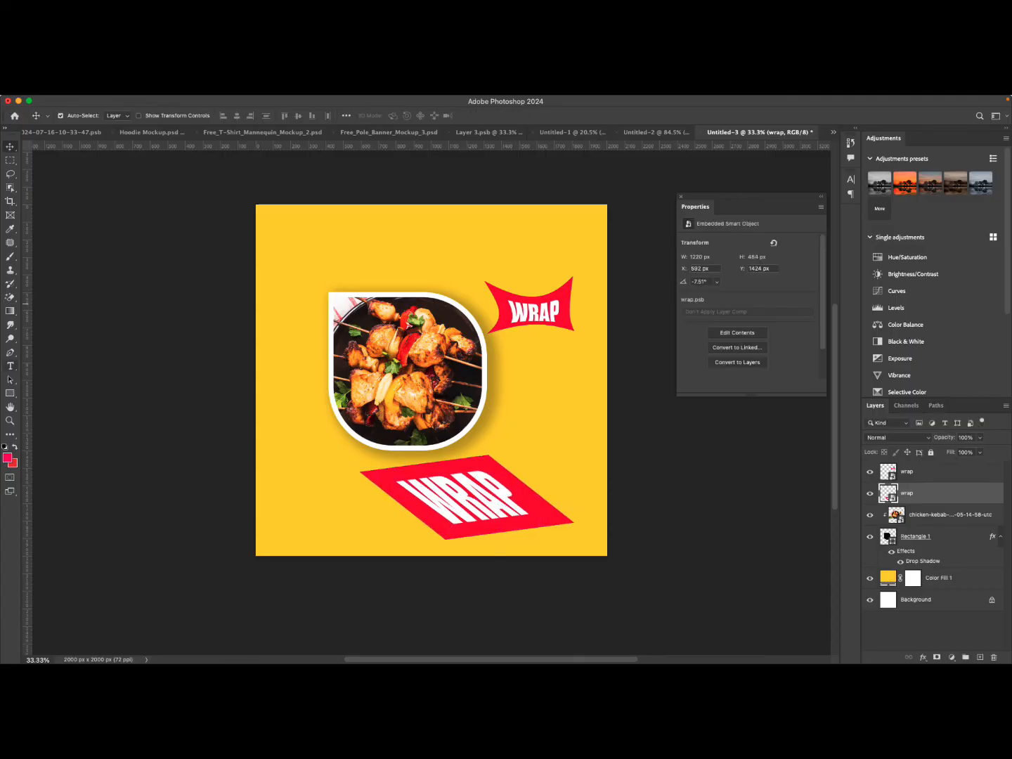
Draw a triangular shape with the Pen tool at the left end of the slanted banner.
{"action": "left_click", "coordinate": [10, 351]}
{"action": "left_click", "coordinate": [359, 470]}
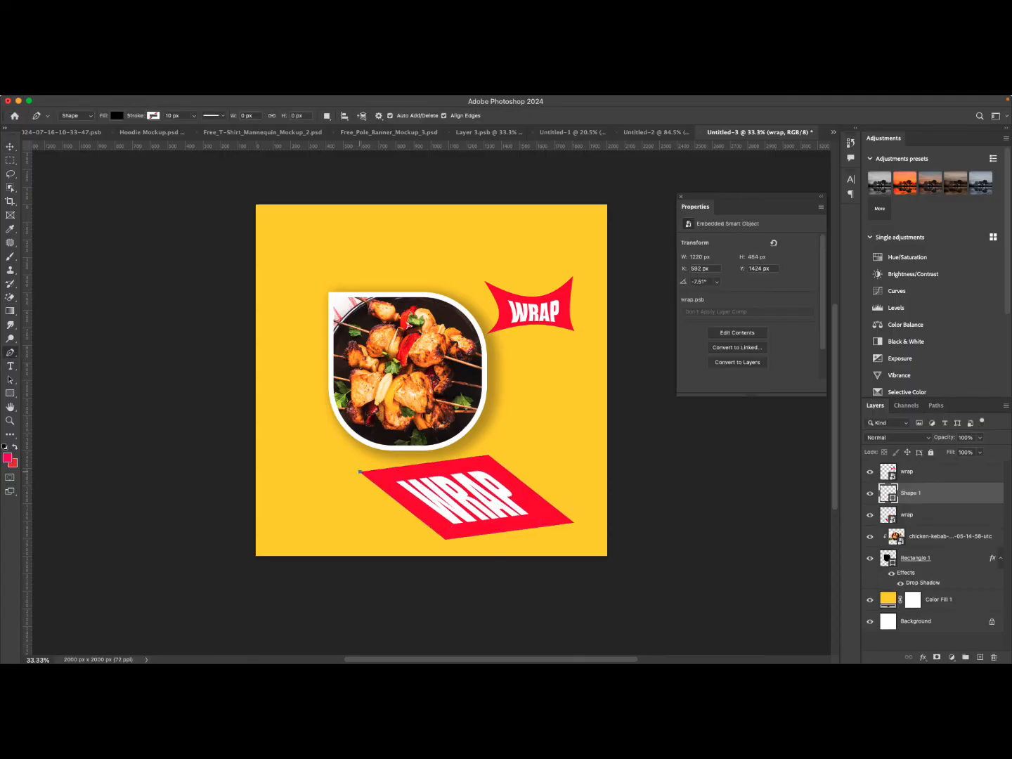
{"action": "left_click", "coordinate": [348, 547]}
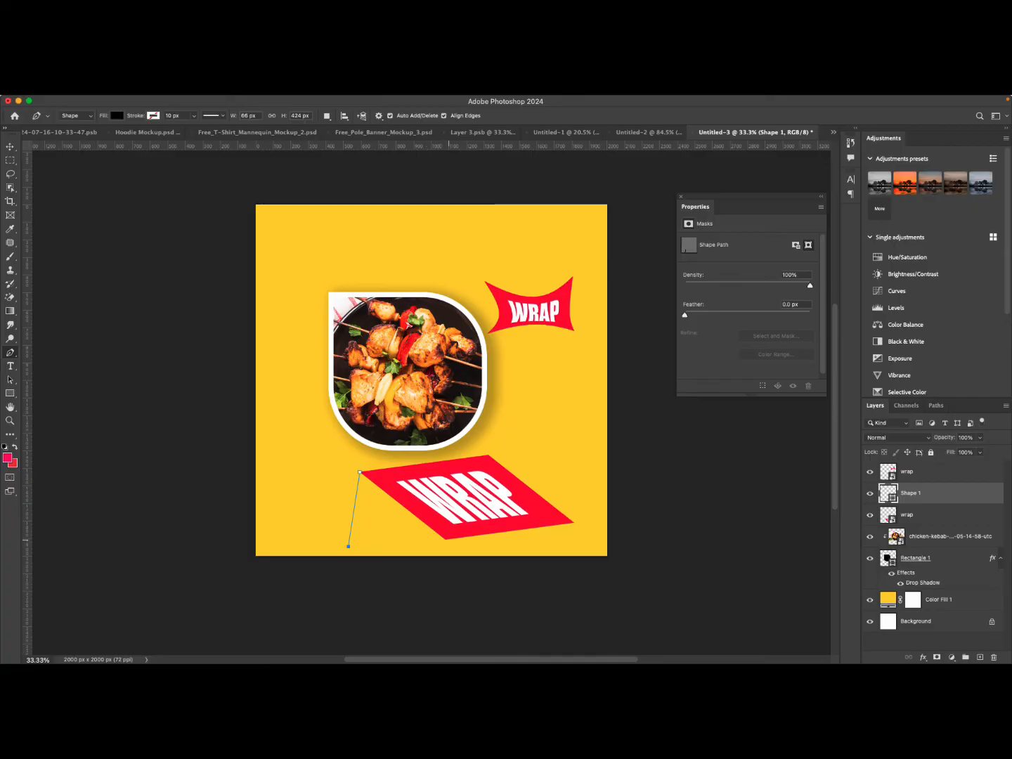
{"action": "left_click", "coordinate": [445, 539]}
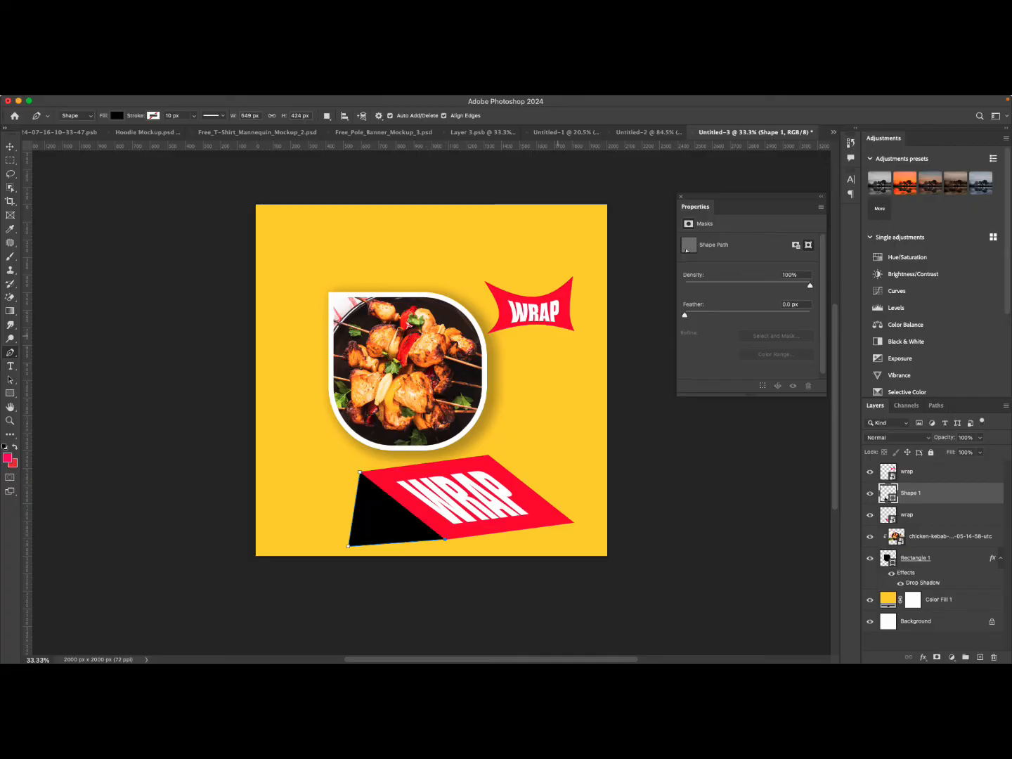
Set the triangle's fill to a darker red, #d90733.
{"action": "left_click", "coordinate": [118, 116]}
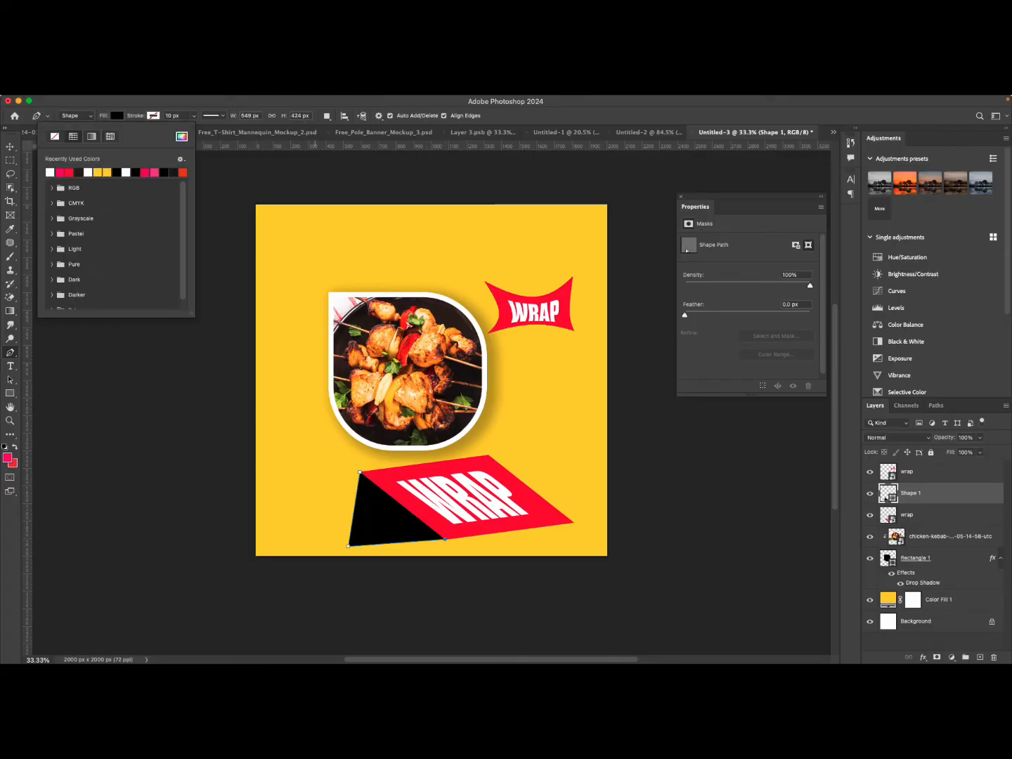
{"action": "left_click", "coordinate": [59, 172]}
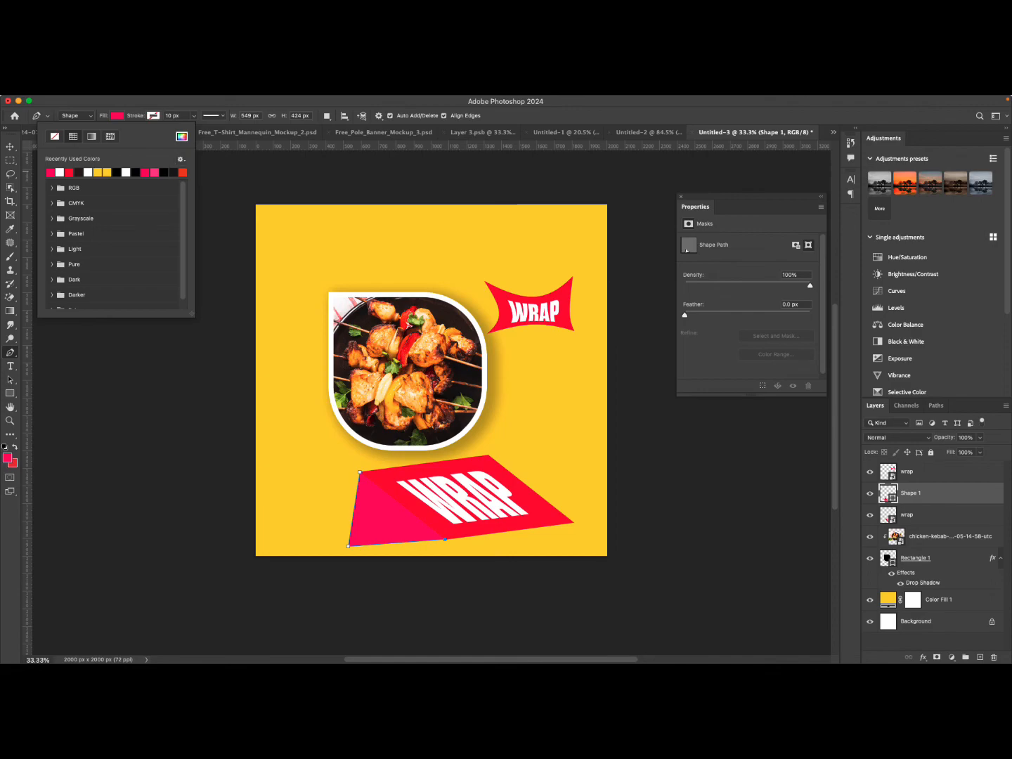
{"action": "left_click", "coordinate": [181, 135]}
{"action": "left_click", "coordinate": [389, 477]}
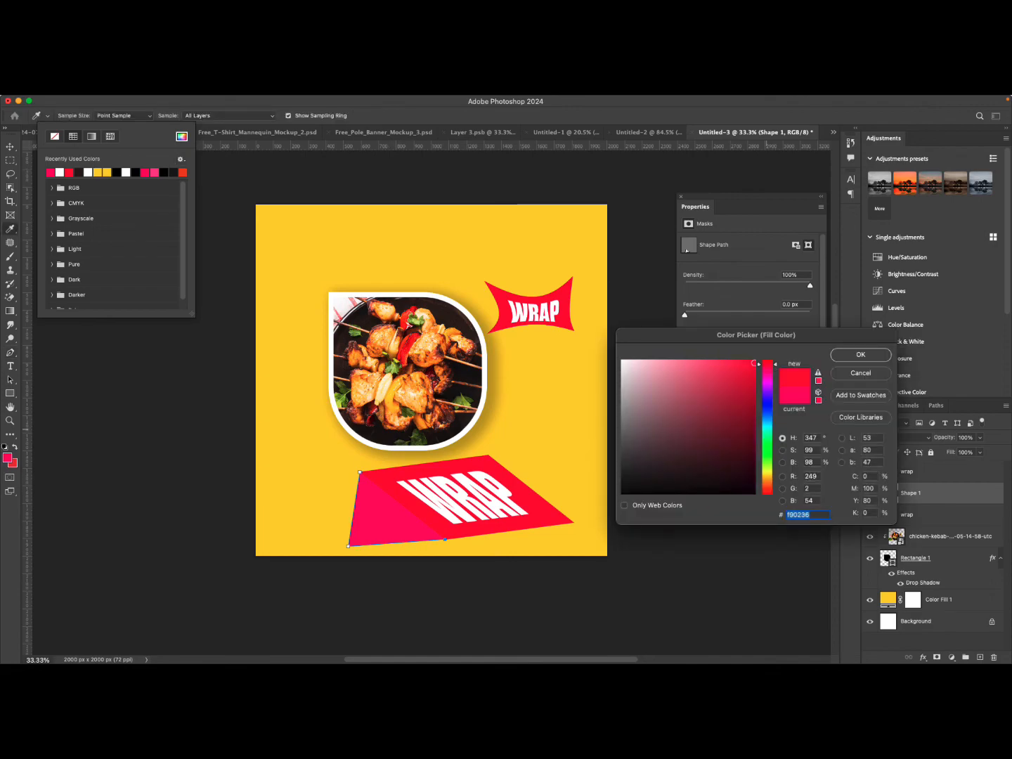
{"action": "left_click", "coordinate": [861, 354]}
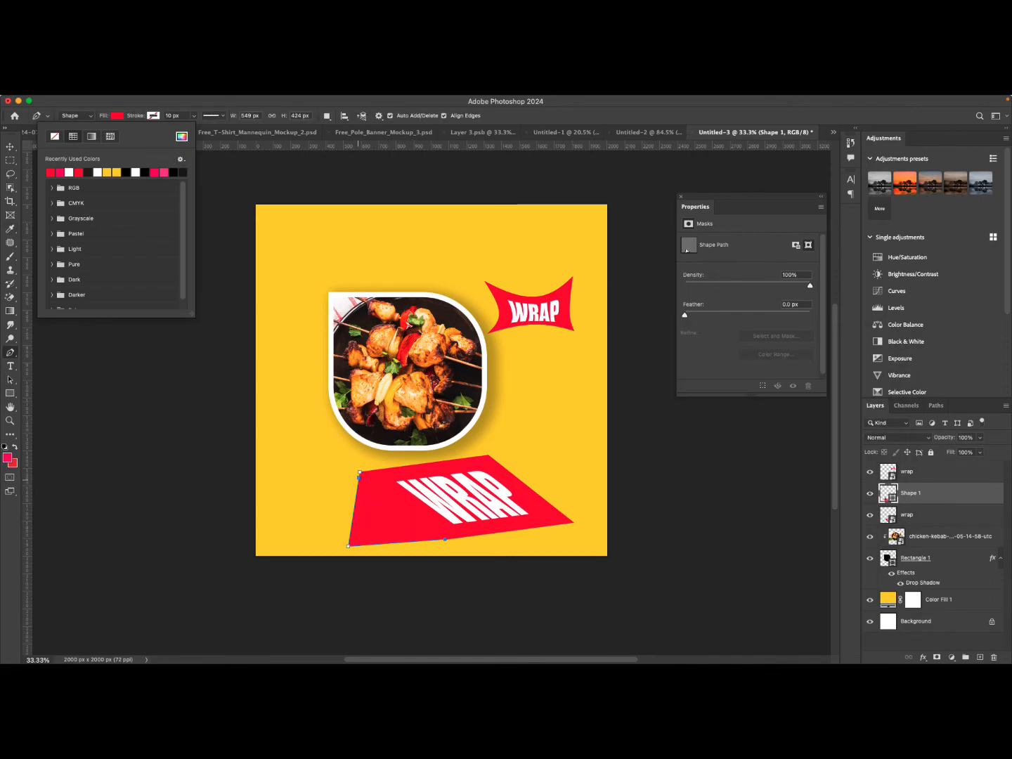
{"action": "left_click", "coordinate": [181, 136]}
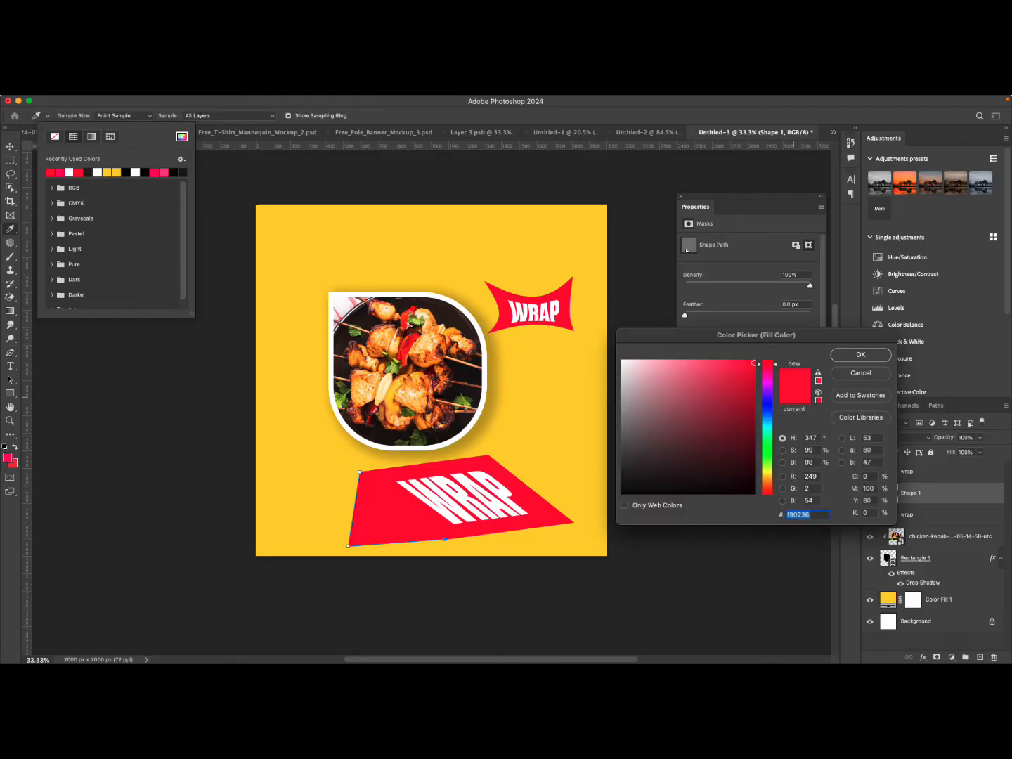
{"action": "left_click_drag", "start_coordinate": [753, 363], "coordinate": [751, 380]}
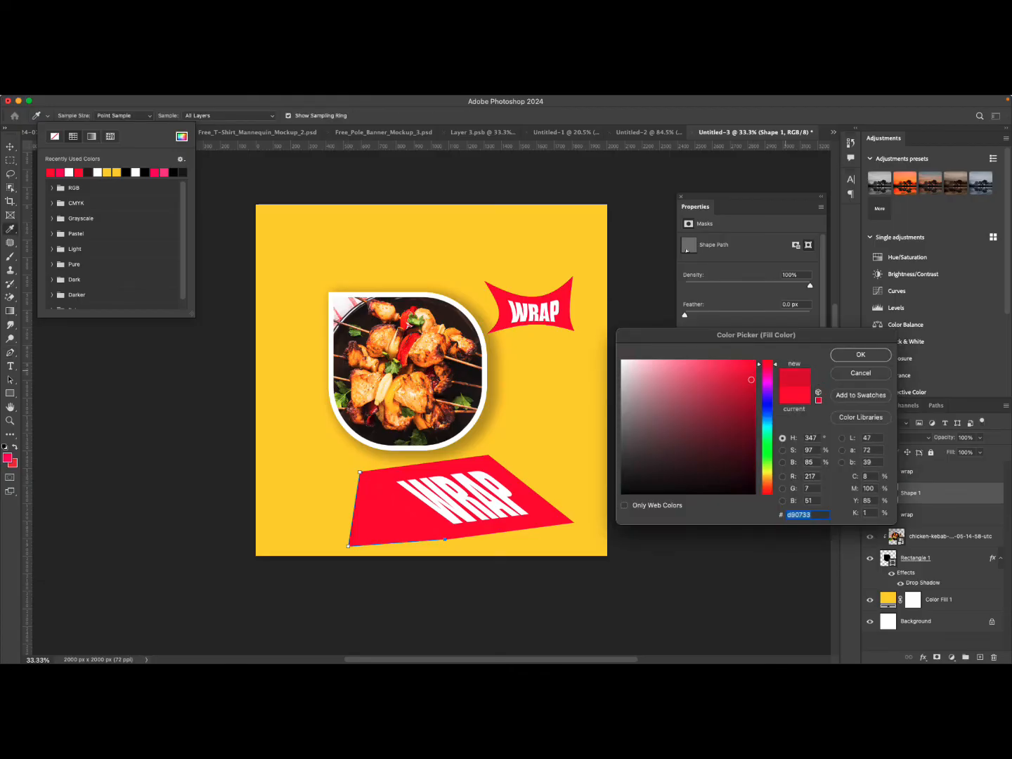
{"action": "left_click", "coordinate": [860, 355]}
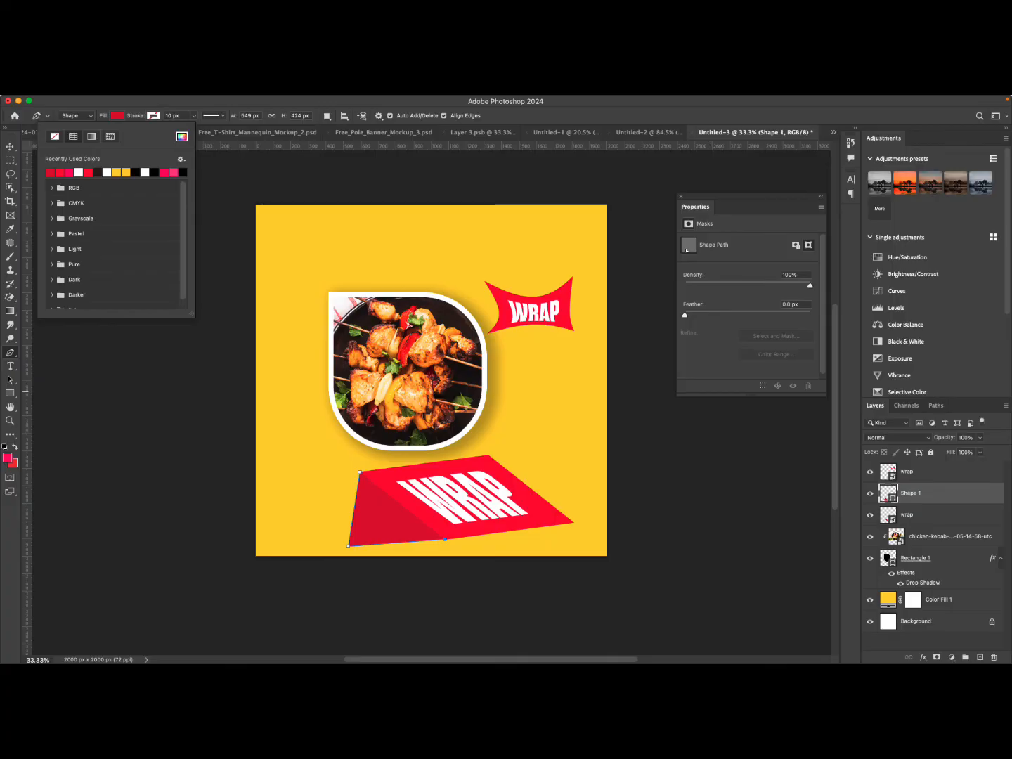
Select both the triangle shape and the slanted WRAP banner layers together.
{"action": "left_click", "coordinate": [9, 146]}
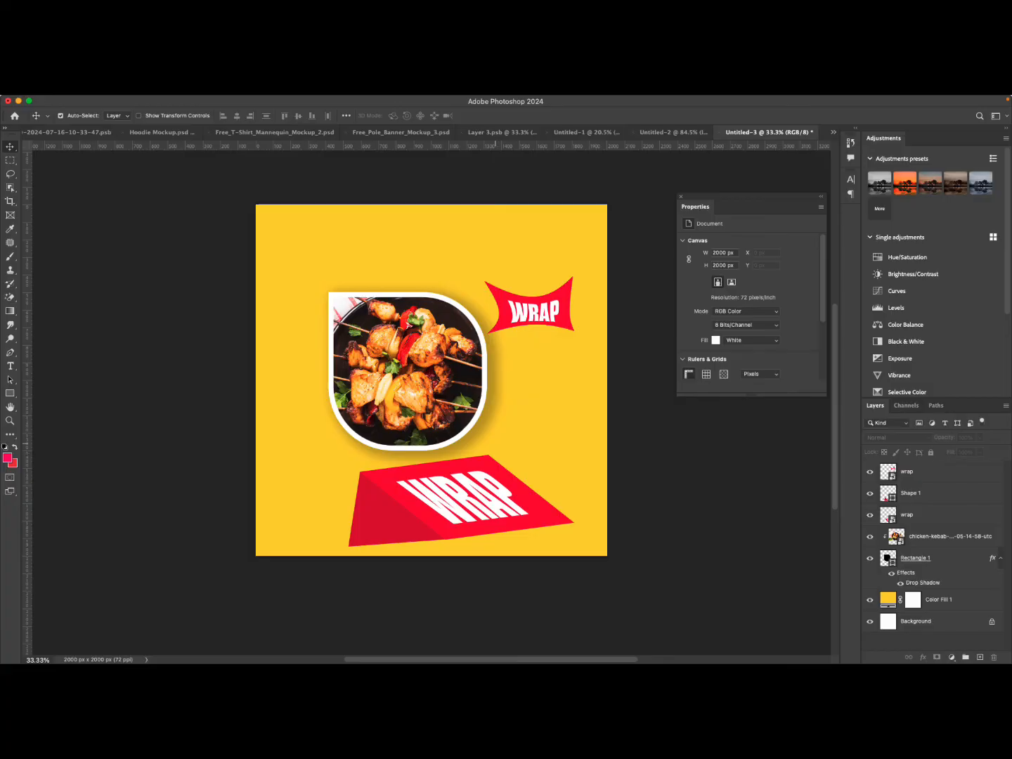
{"action": "left_click", "coordinate": [483, 508]}
{"action": "left_click", "coordinate": [415, 517], "text": "shift"}
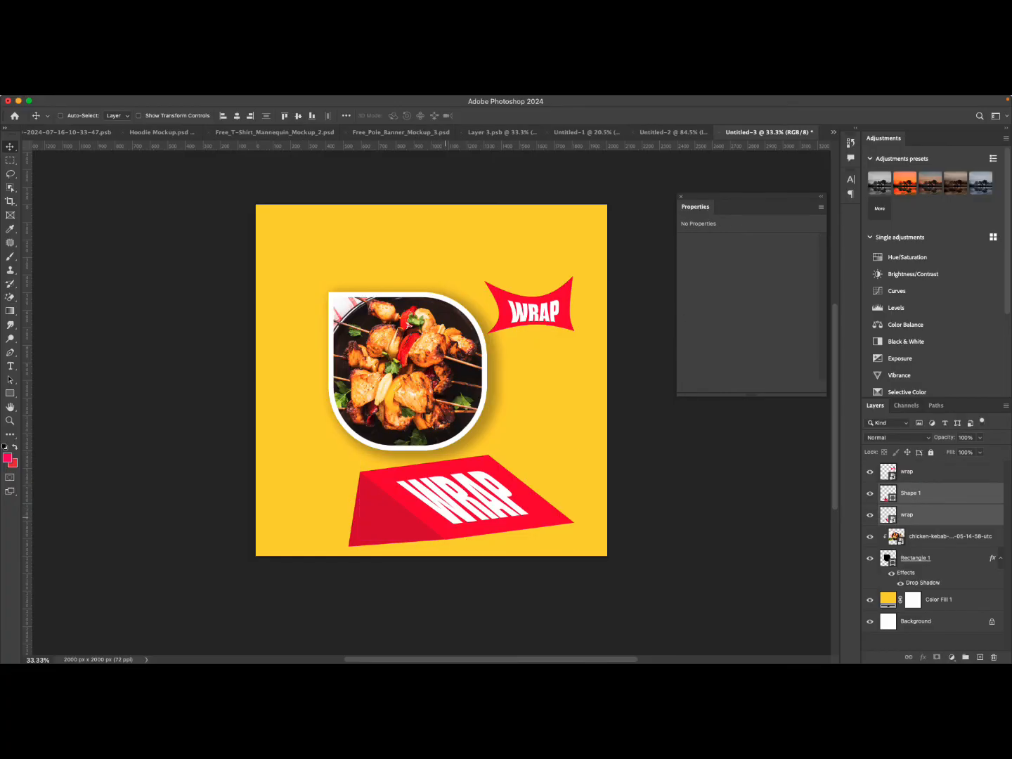
Undo the triangle shape and the distortion of the lower WRAP banner.
{"action": "key", "text": "super+z"}
{"action": "key", "text": "super+z"}
{"action": "key", "text": "super+z"}
{"action": "key", "text": "super+z"}
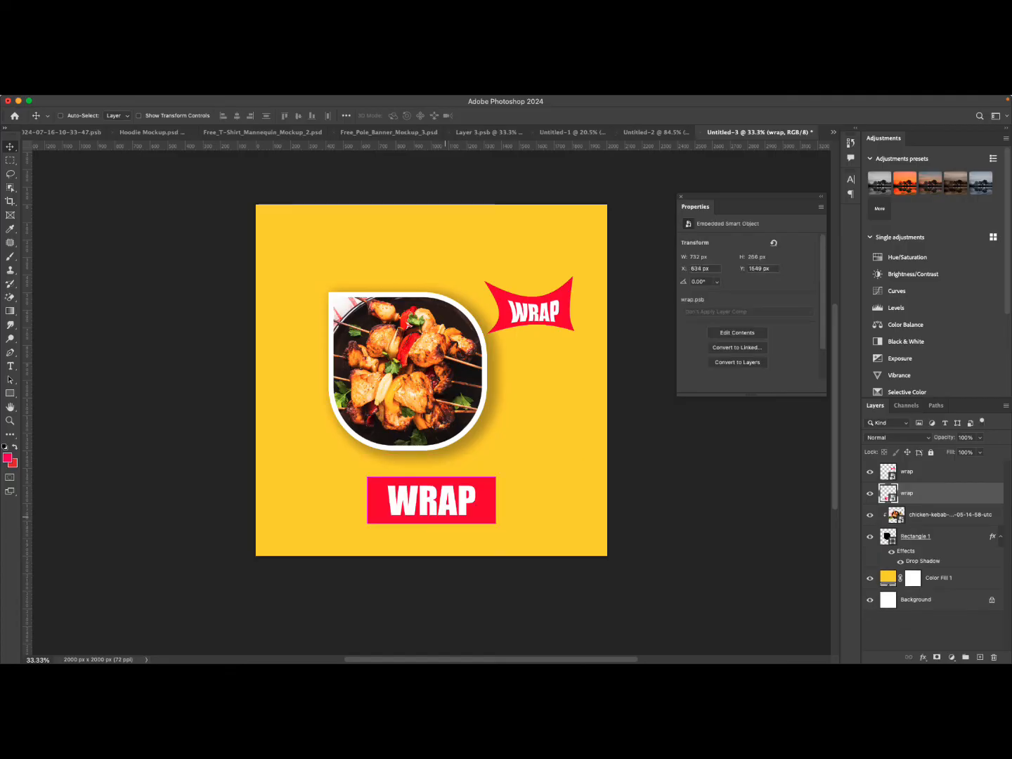
Paste the slanted banner with its triangle, scale it to about 48% and place it at the upper left.
{"action": "key", "text": "super+v"}
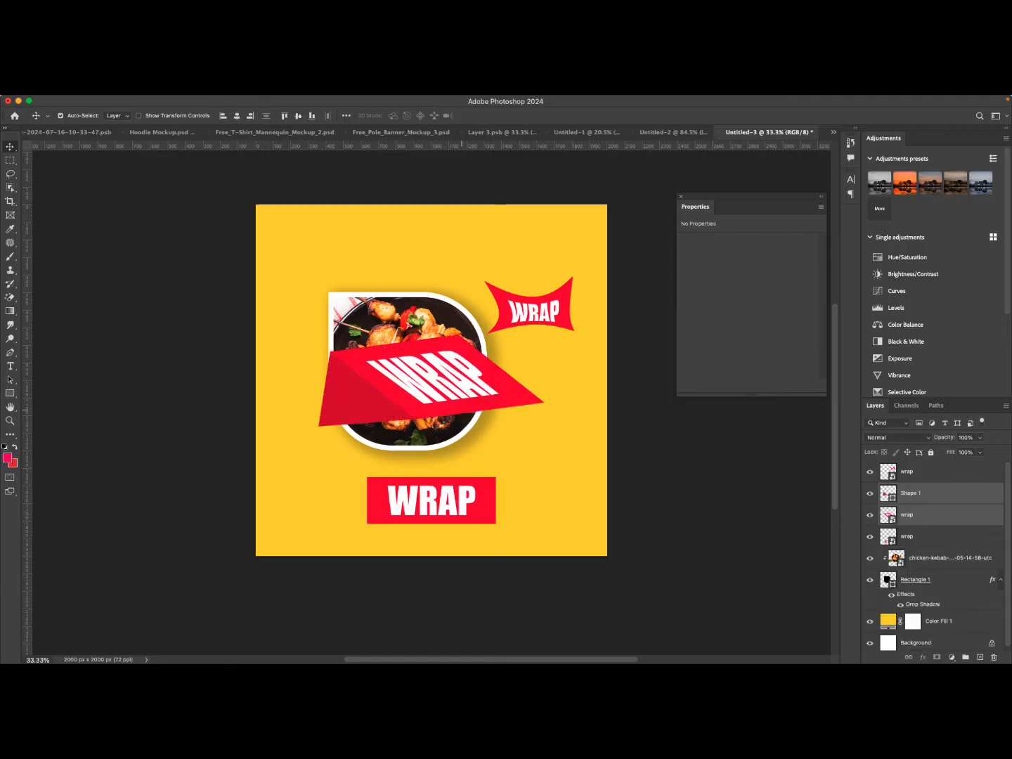
{"action": "key", "text": "super+t"}
{"action": "left_click_drag", "start_coordinate": [543, 379], "coordinate": [332, 247]}
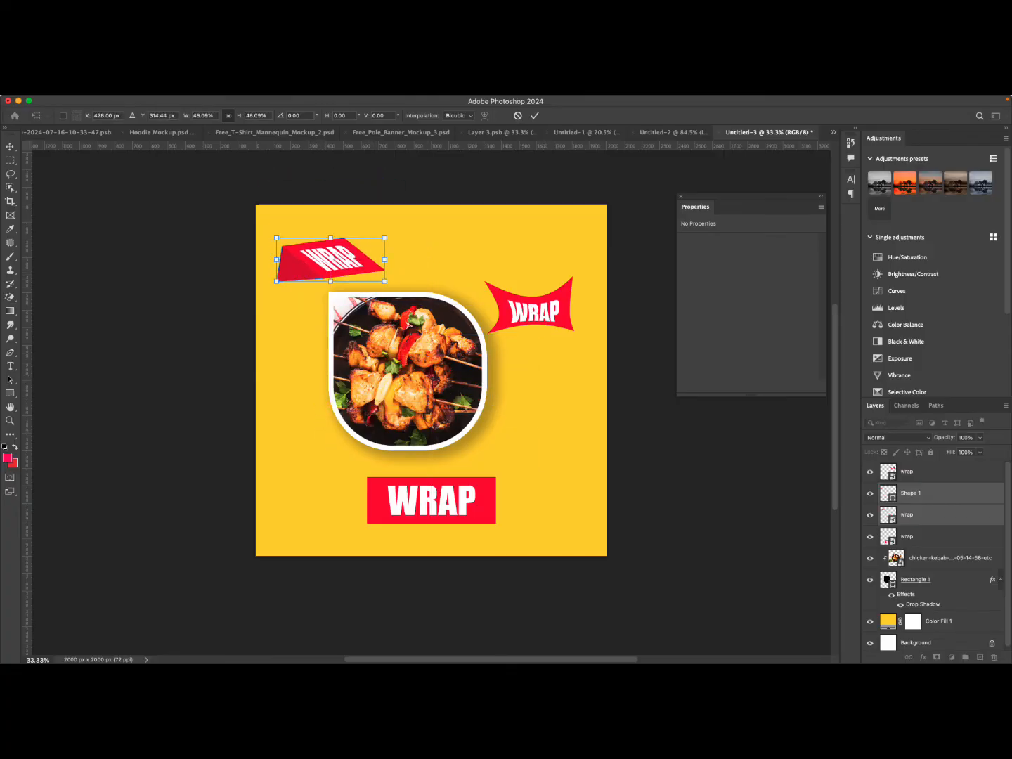
{"action": "left_click", "coordinate": [534, 116]}
Warp the lower WRAP banner into a curved ribbon, lifting the bottom edge and lowering the top corners.
{"action": "left_click", "coordinate": [437, 504]}
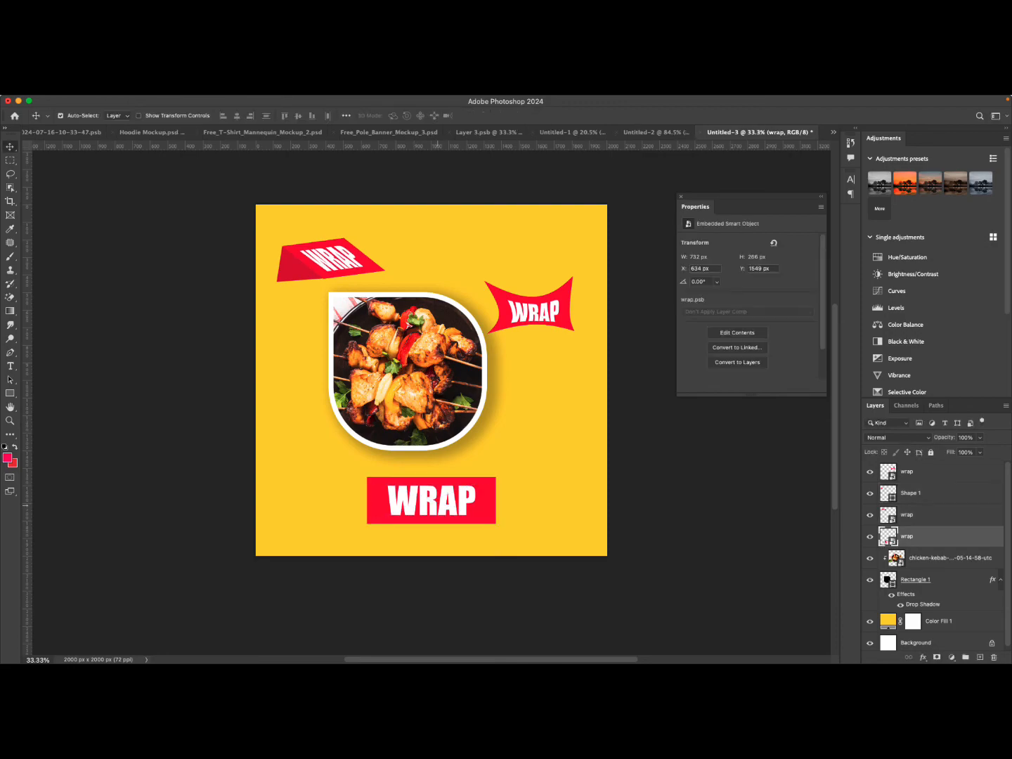
{"action": "key", "text": "ctrl+t"}
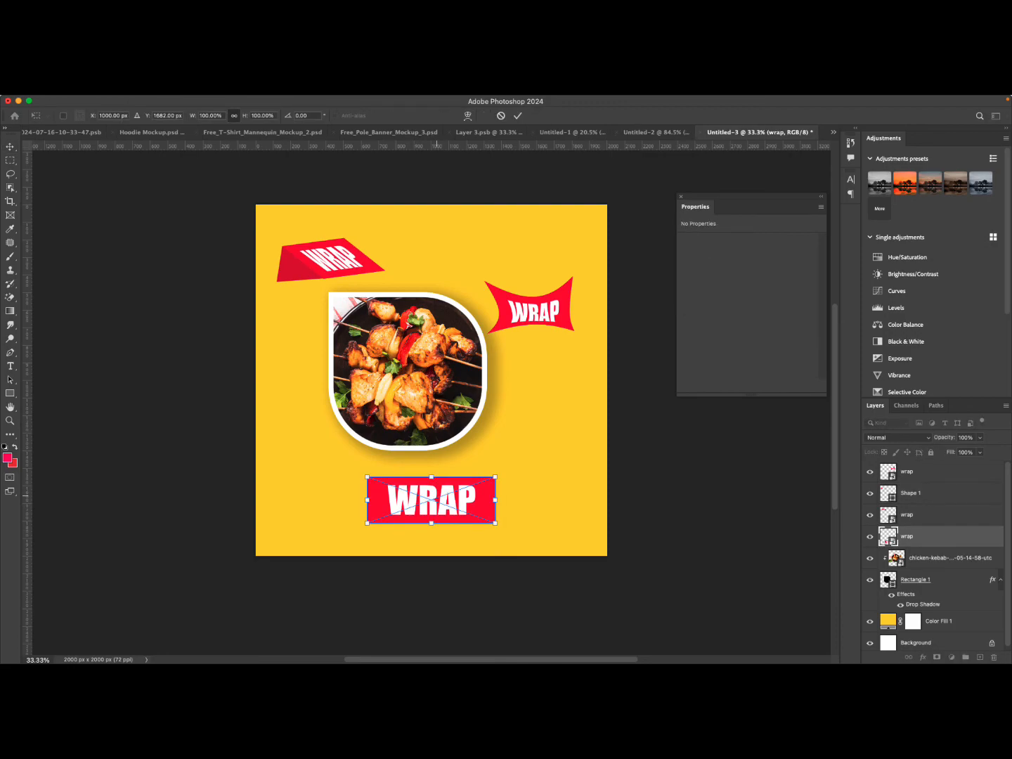
{"action": "right_click", "coordinate": [437, 484]}
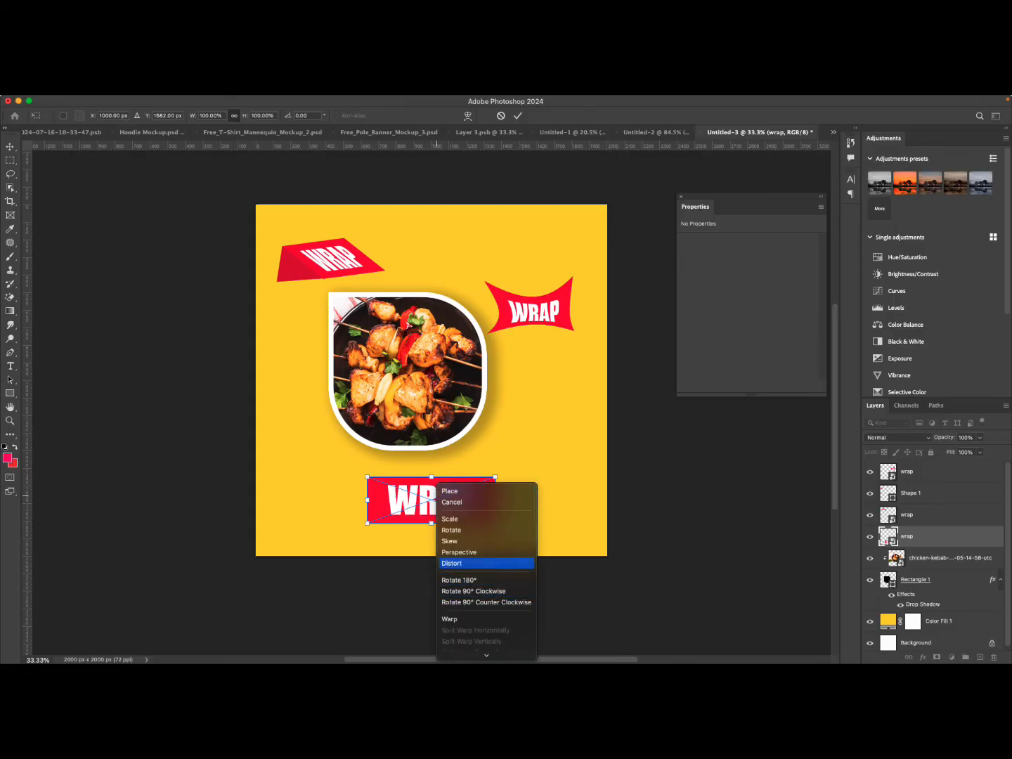
{"action": "mouse_move", "coordinate": [486, 655]}
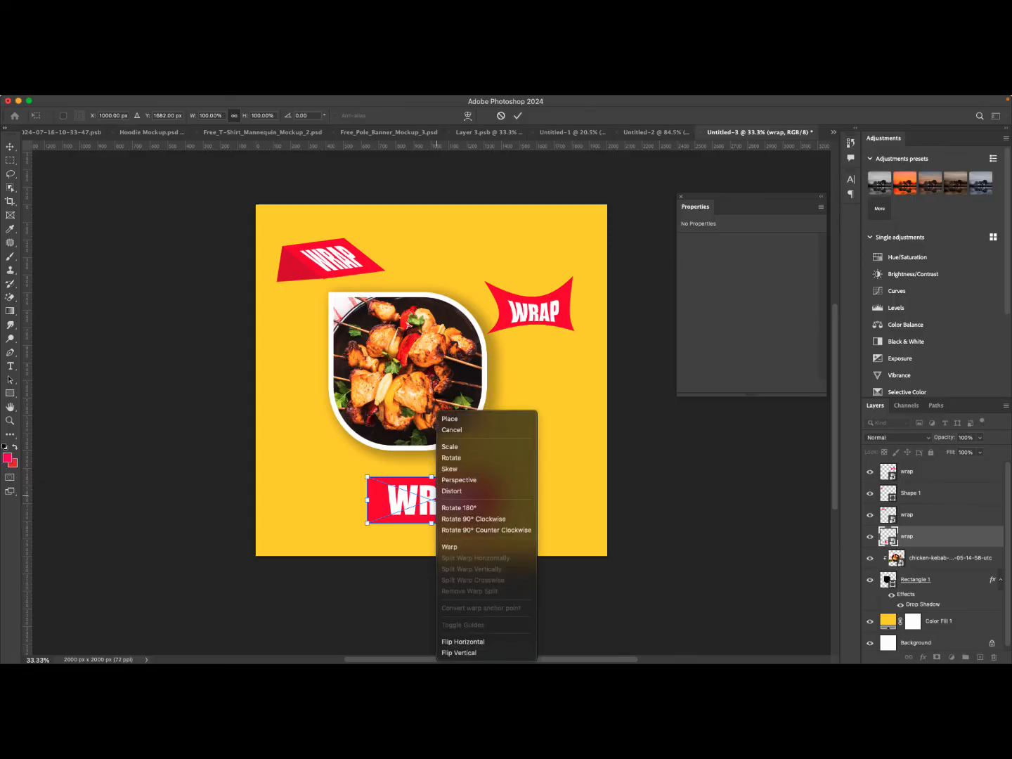
{"action": "left_click", "coordinate": [452, 547]}
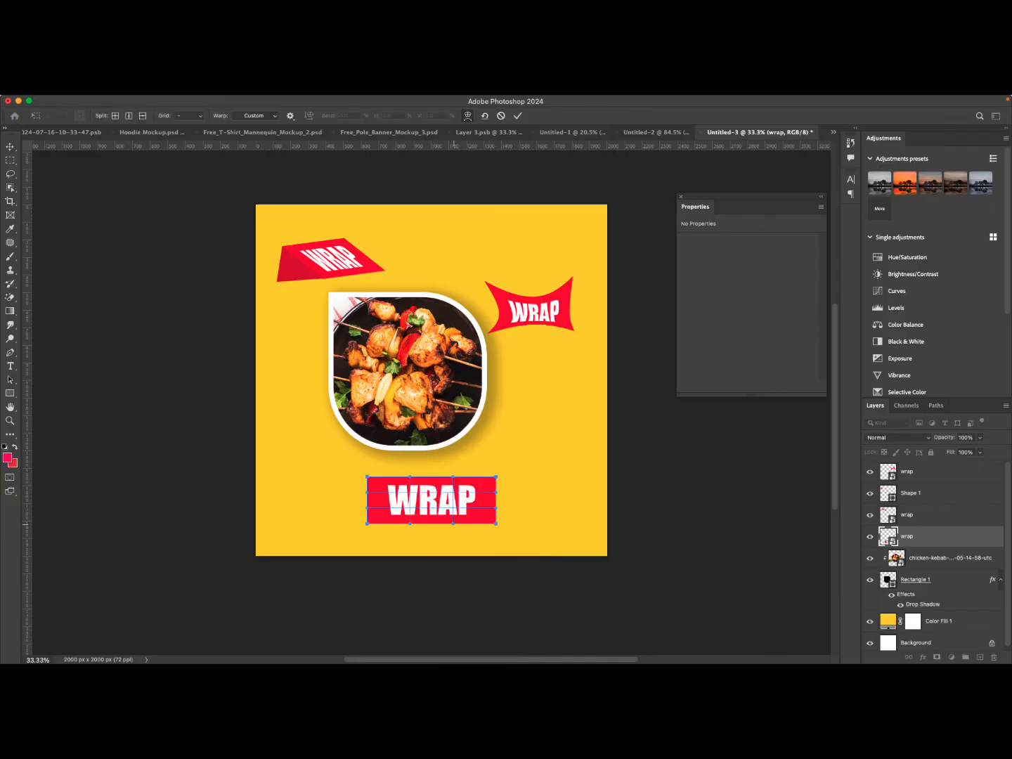
{"action": "left_click_drag", "start_coordinate": [453, 523], "coordinate": [400, 517]}
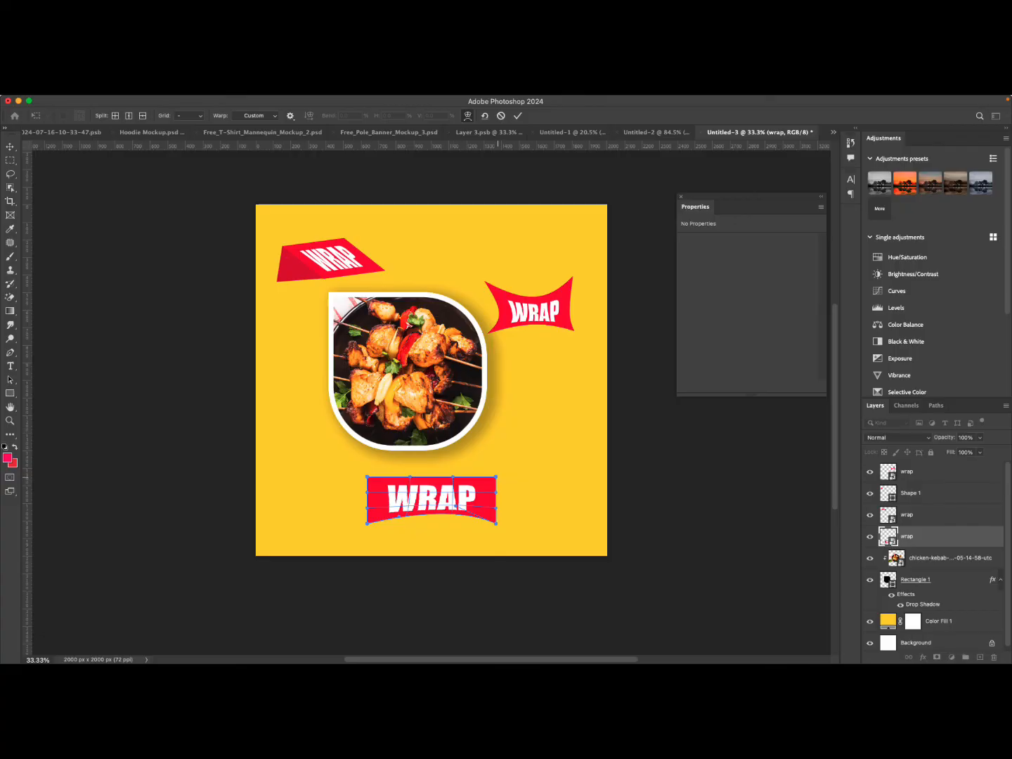
{"action": "left_click_drag", "start_coordinate": [497, 477], "coordinate": [498, 482]}
{"action": "left_click_drag", "start_coordinate": [367, 477], "coordinate": [364, 483]}
{"action": "key", "text": "Return"}
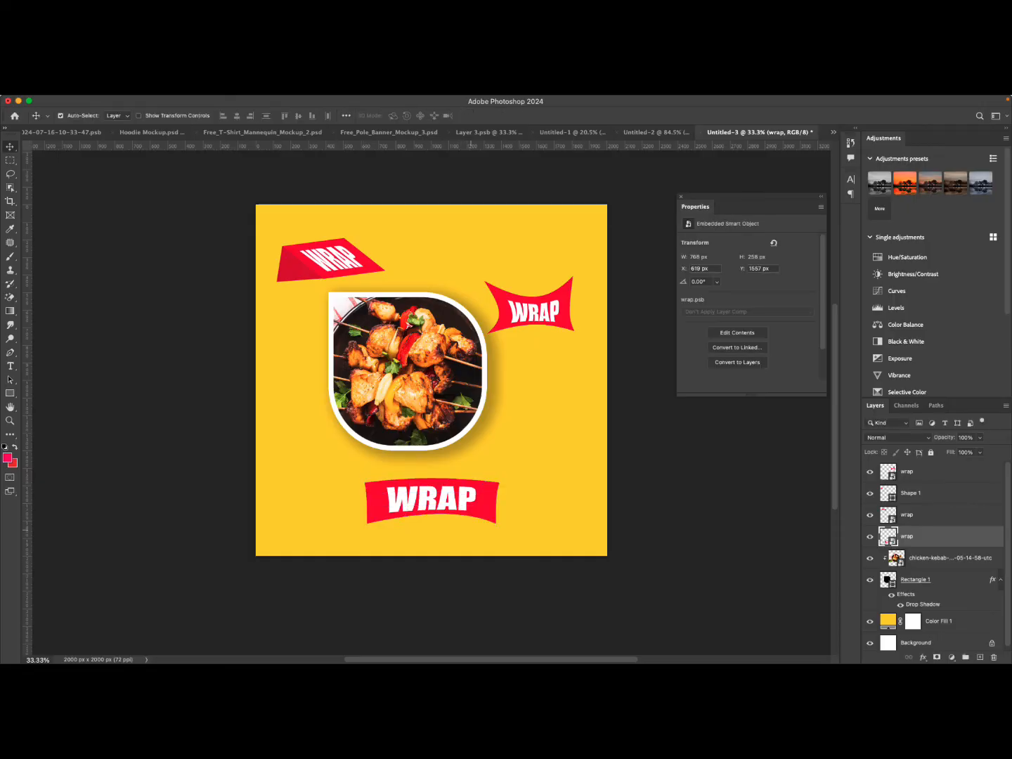
Reposition the curved WRAP banner around the photo, ending near the upper right of the flyer.
{"action": "left_click_drag", "start_coordinate": [407, 480], "coordinate": [457, 464]}
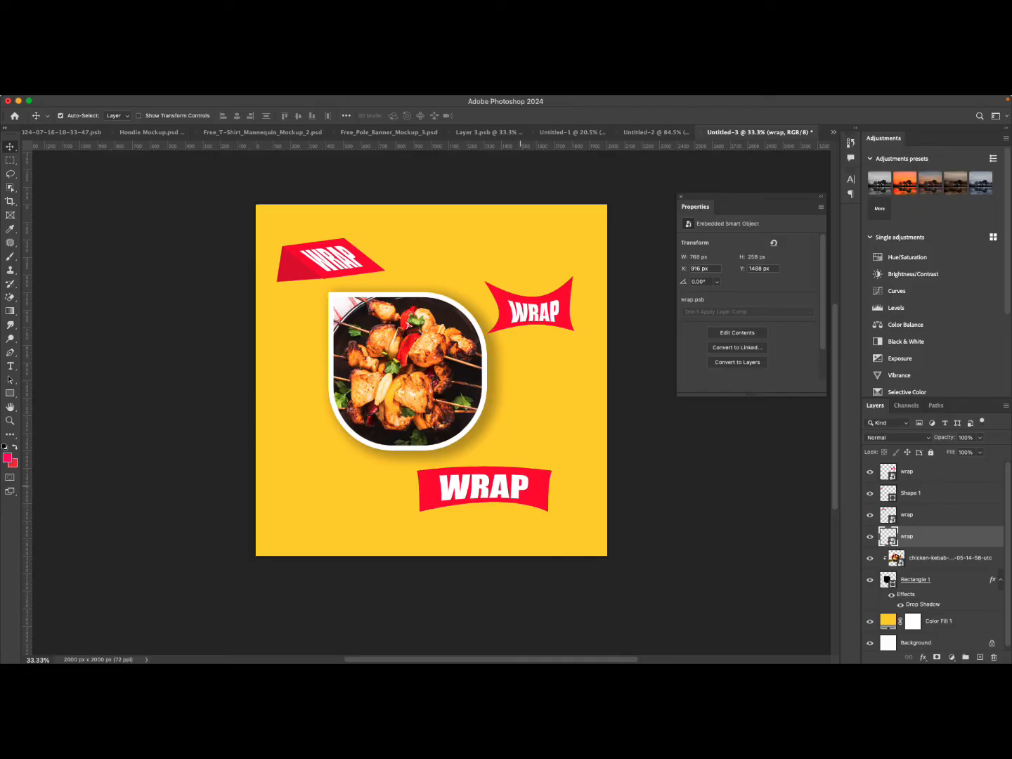
{"action": "left_click_drag", "start_coordinate": [489, 490], "coordinate": [432, 485]}
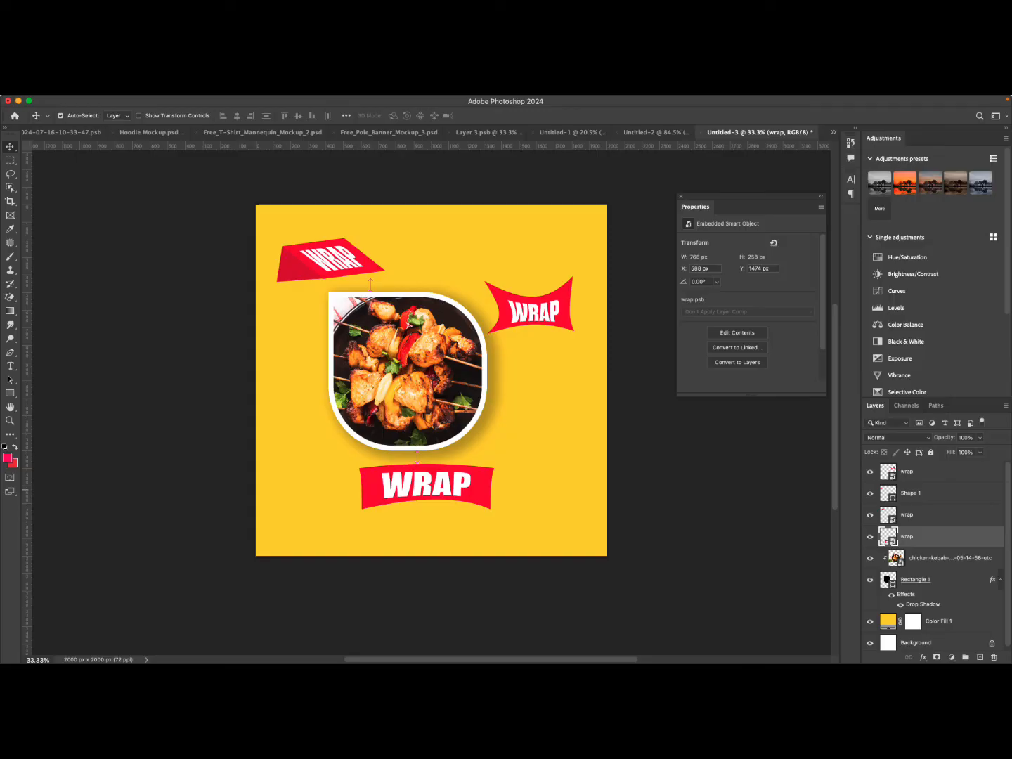
{"action": "left_click_drag", "start_coordinate": [431, 485], "coordinate": [532, 358]}
{"action": "left_click", "coordinate": [414, 422]}
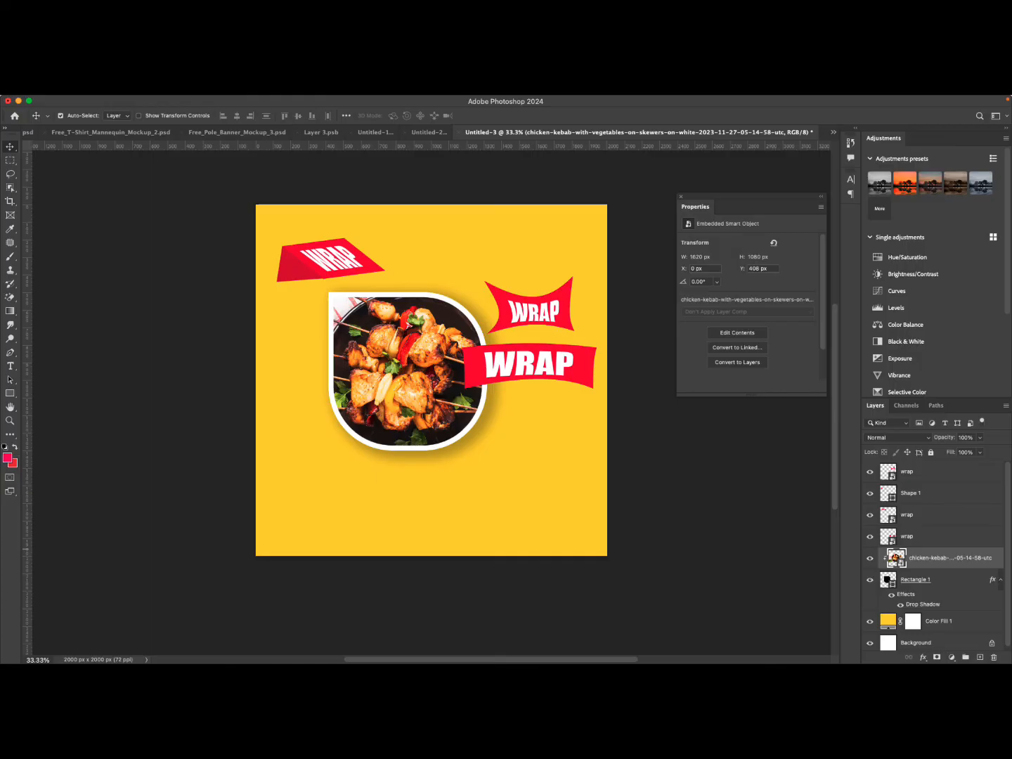
{"action": "left_click", "coordinate": [901, 604]}
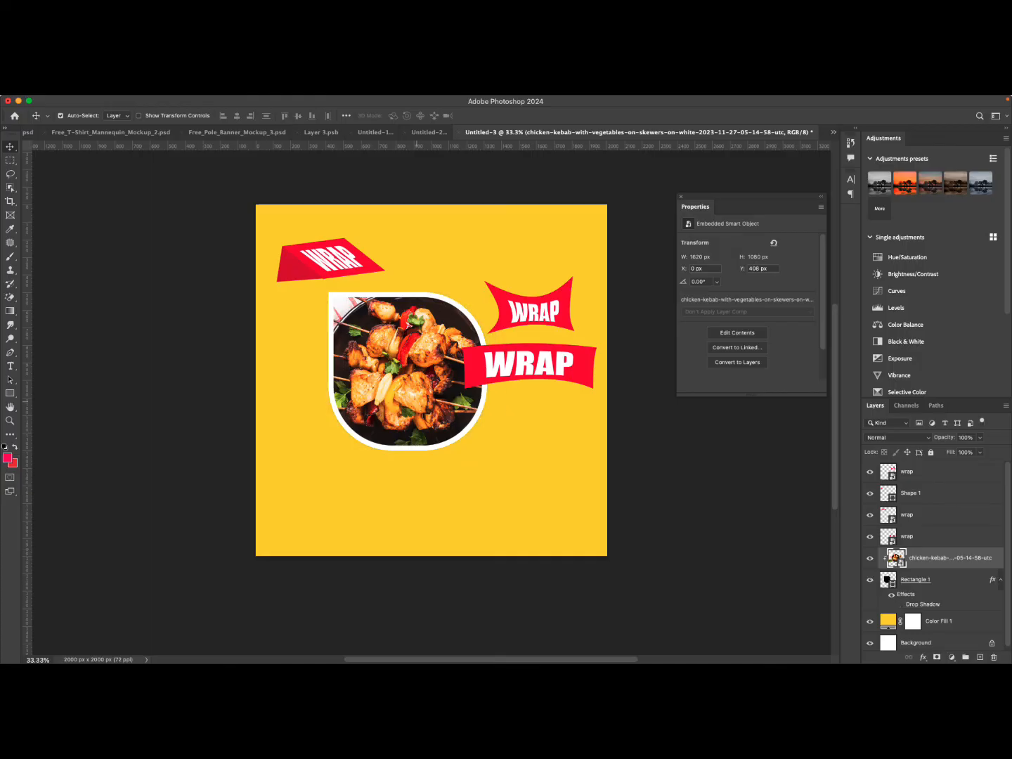
{"action": "left_click_drag", "start_coordinate": [531, 366], "coordinate": [540, 243]}
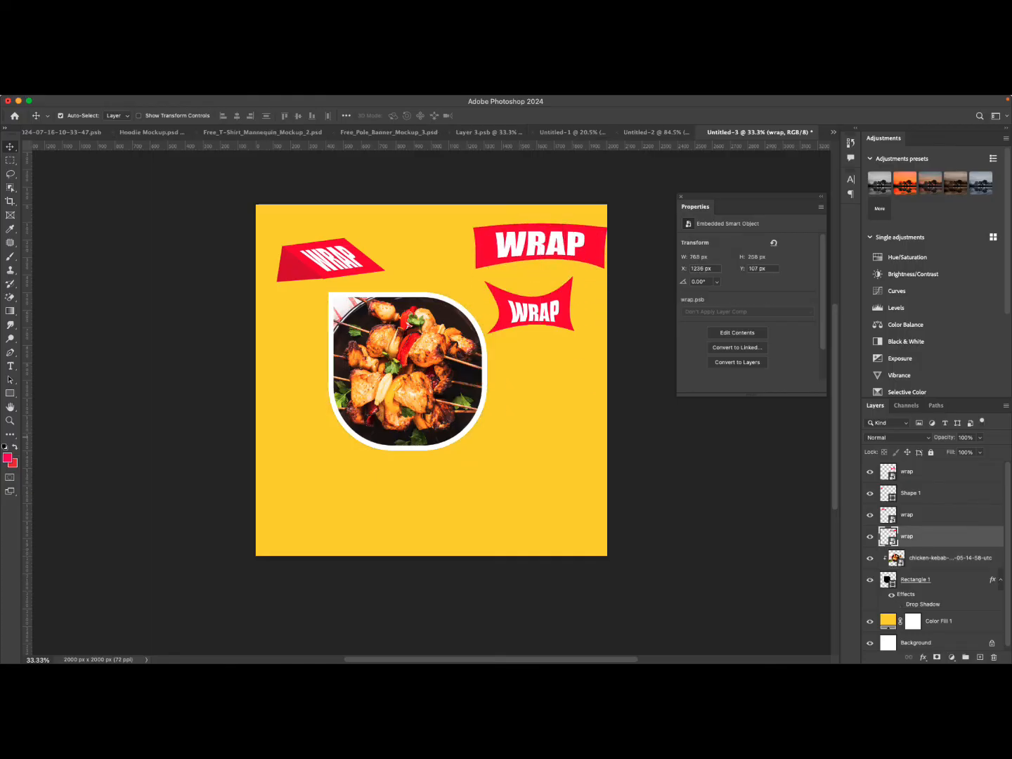
Hide the slanted and curved WRAP banner layers and move the star-shaped WRAP banner to the top centre.
{"action": "left_click_drag", "start_coordinate": [869, 536], "coordinate": [870, 494]}
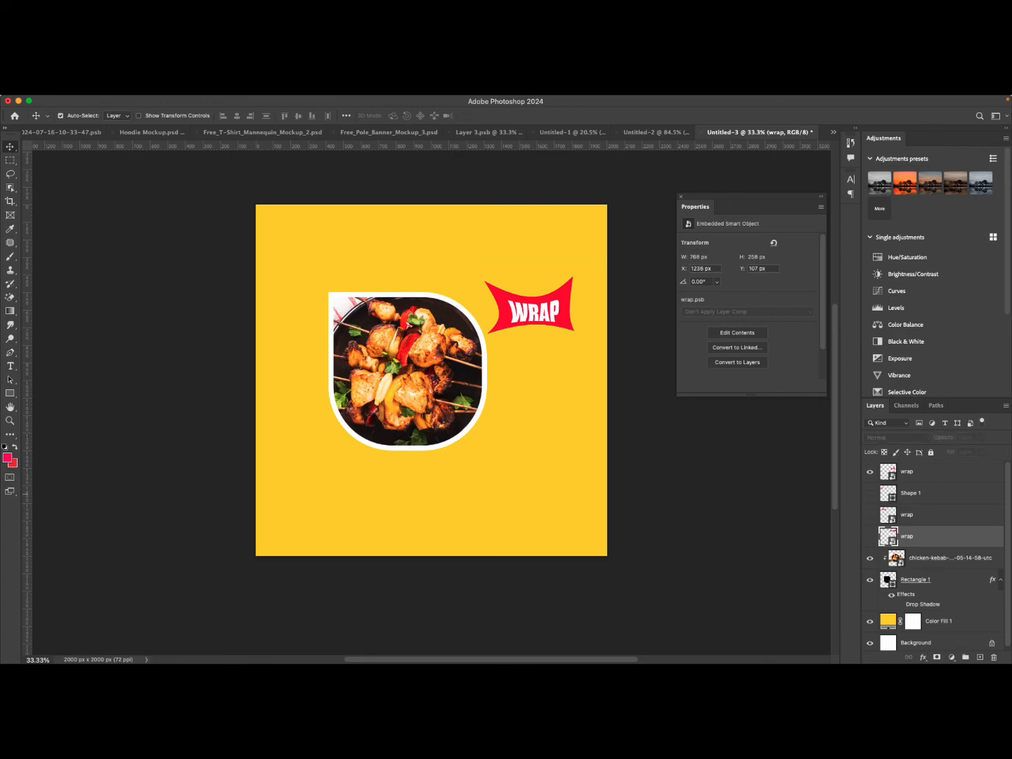
{"action": "left_click_drag", "start_coordinate": [547, 285], "coordinate": [461, 275]}
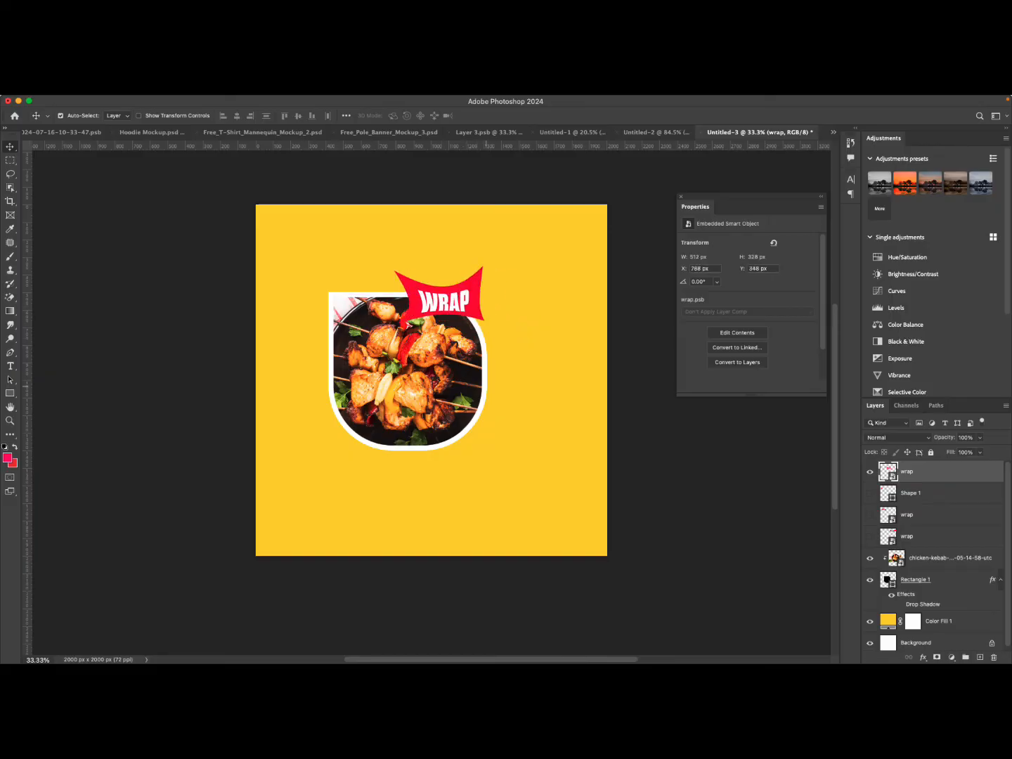
{"action": "left_click_drag", "start_coordinate": [460, 275], "coordinate": [437, 233]}
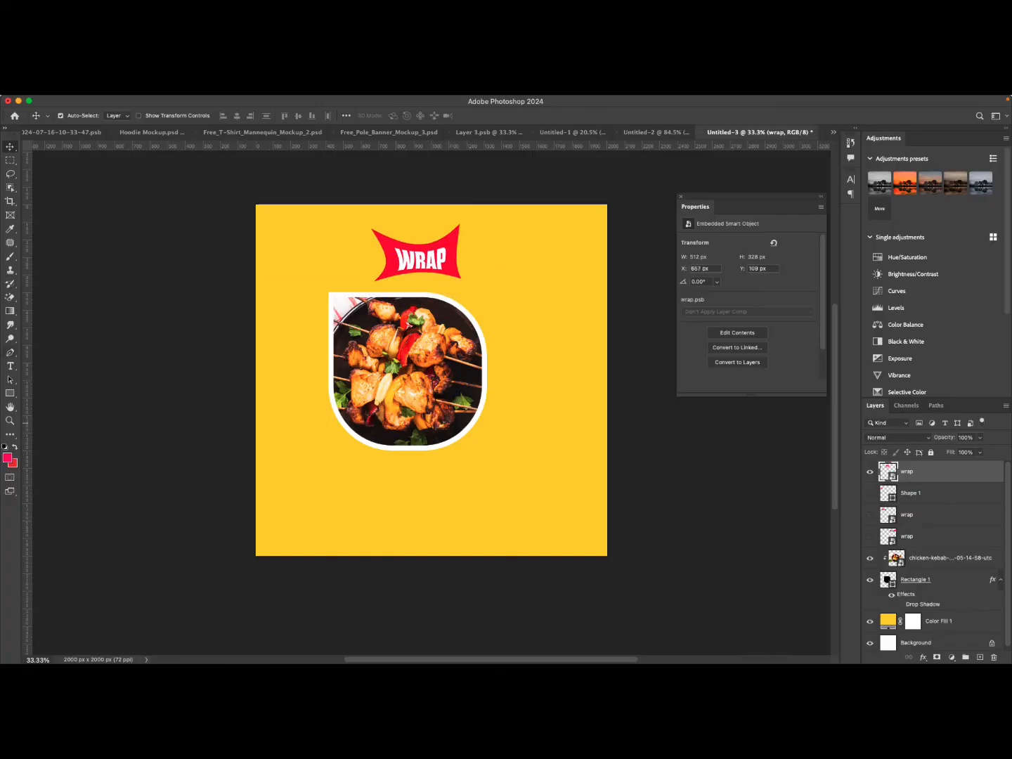
Move the rounded photo frame slightly right and down on the flyer.
{"action": "left_click", "coordinate": [491, 363]}
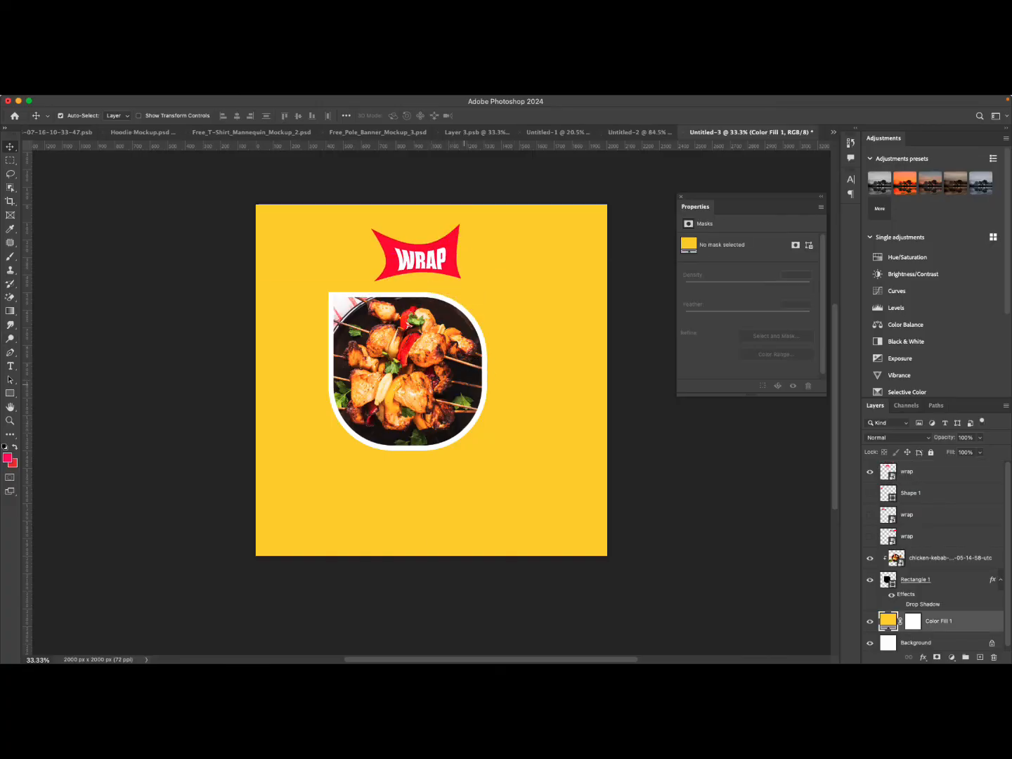
{"action": "left_click", "coordinate": [444, 355]}
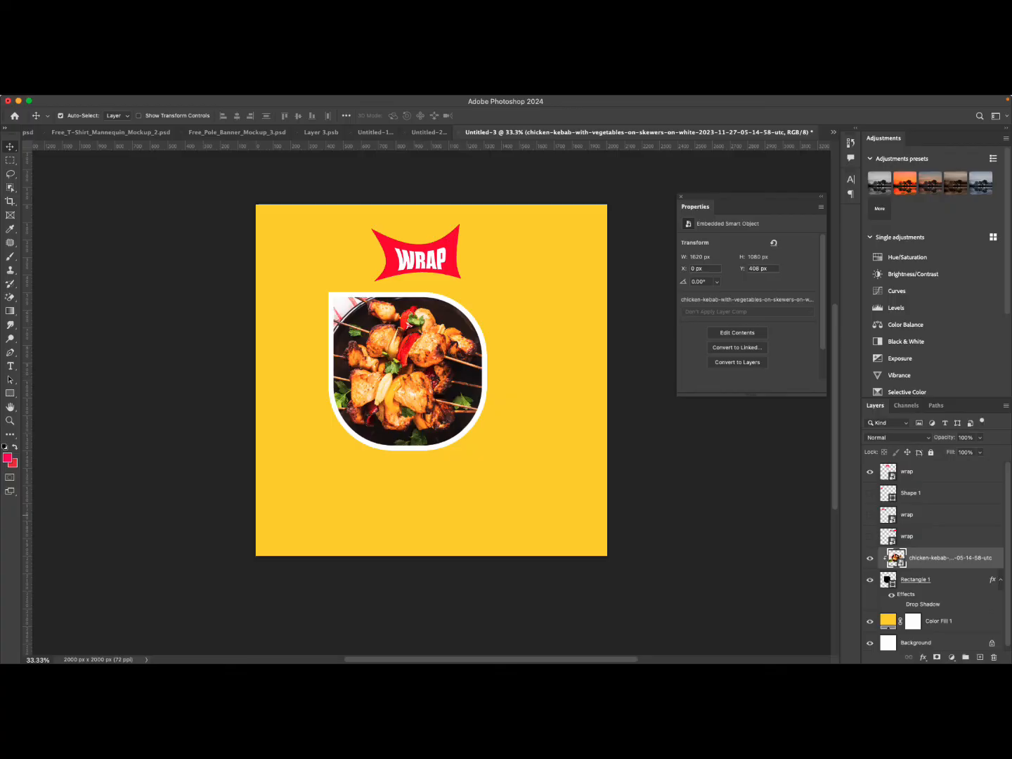
{"action": "left_click", "coordinate": [915, 579], "text": "super"}
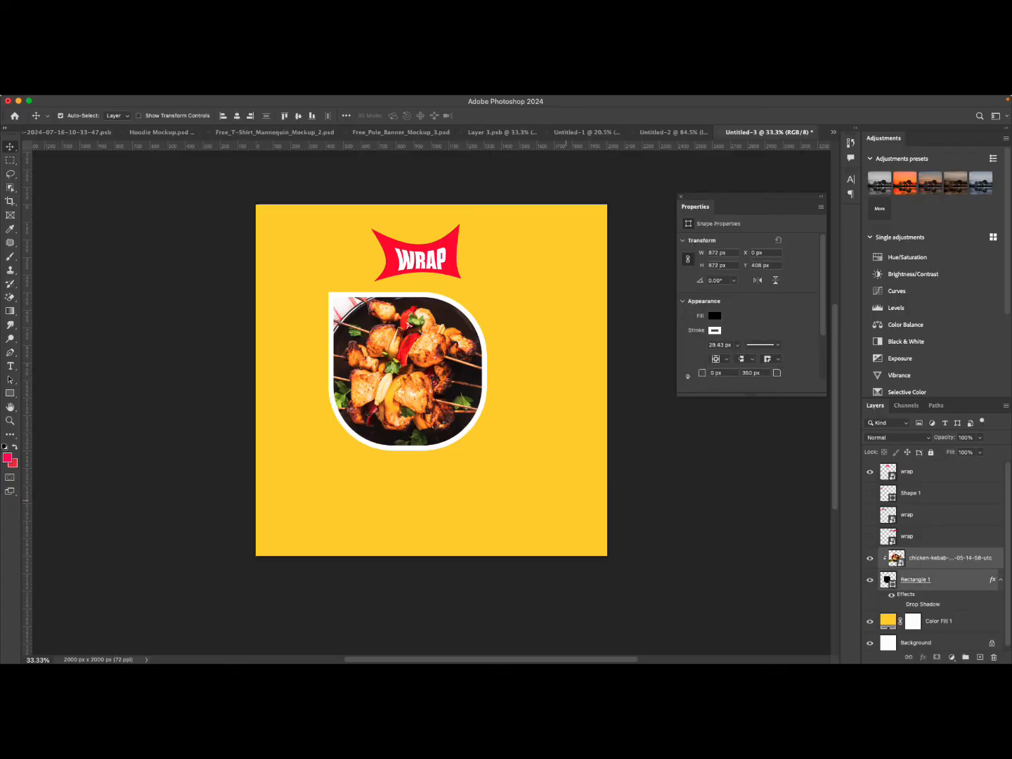
{"action": "left_click_drag", "start_coordinate": [417, 367], "coordinate": [450, 372]}
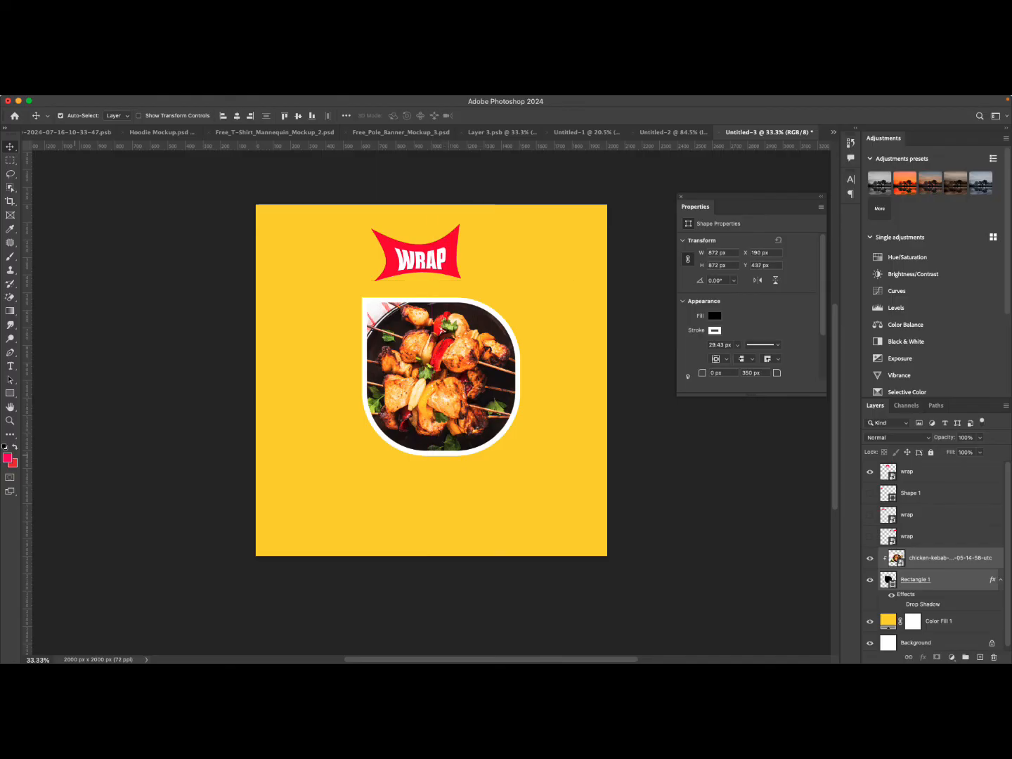
Switch to the Brush tool and set the foreground colour to black.
{"action": "key", "text": "b"}
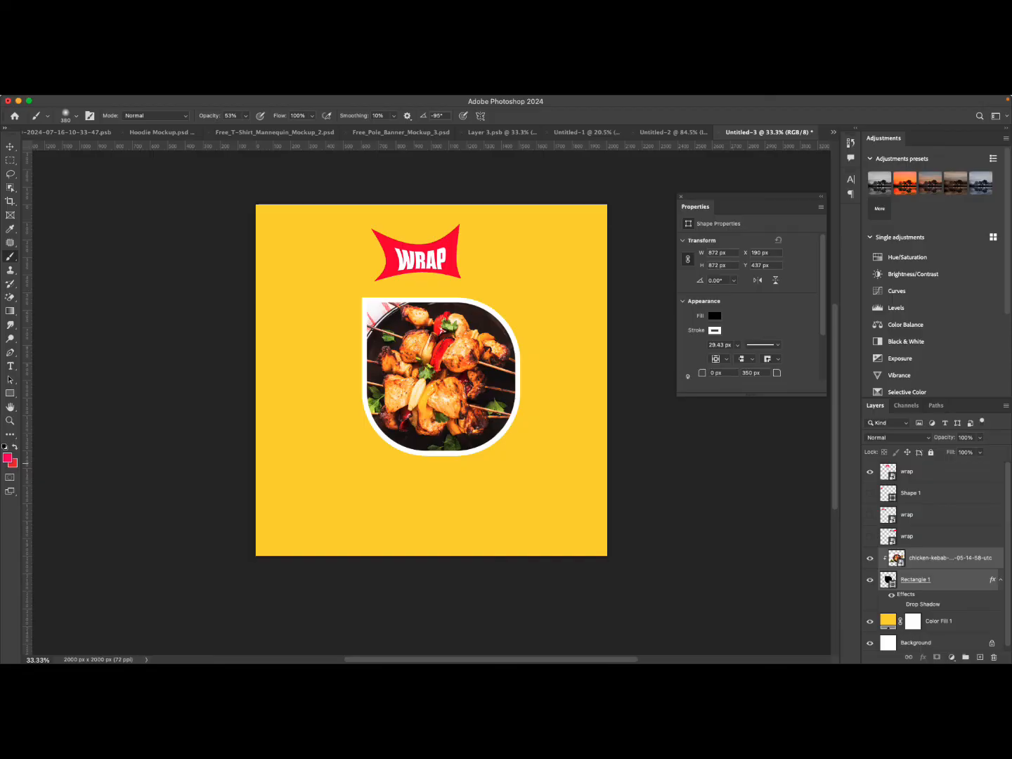
{"action": "left_click", "coordinate": [7, 459]}
{"action": "left_click_drag", "start_coordinate": [630, 487], "coordinate": [623, 493]}
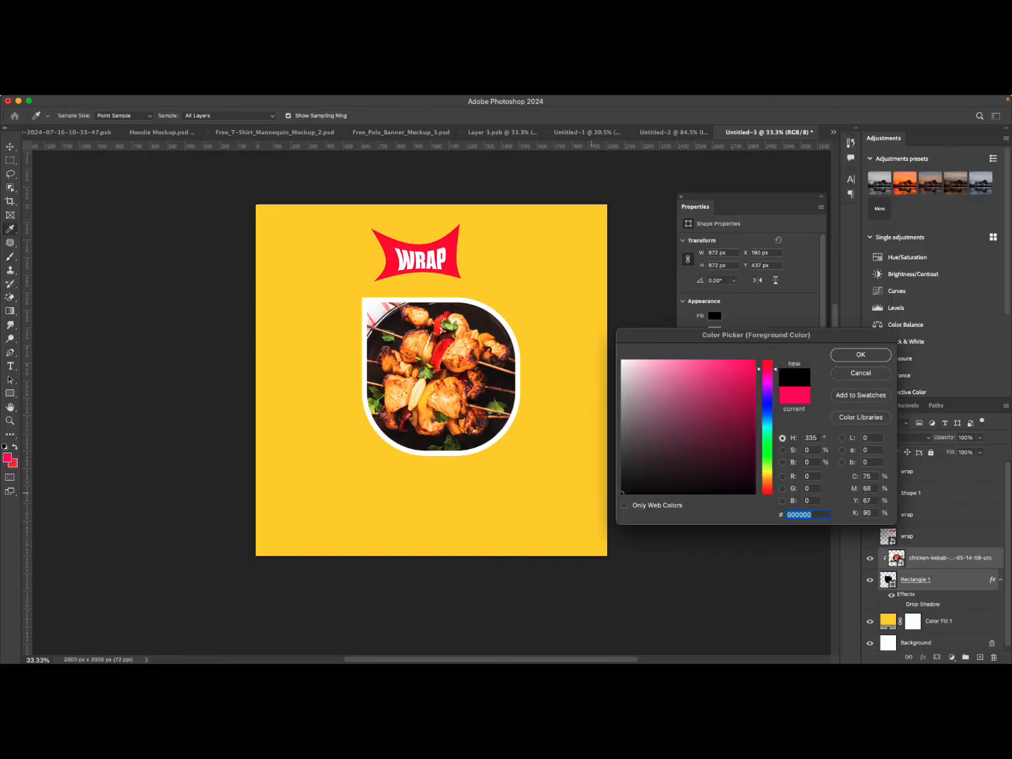
{"action": "left_click", "coordinate": [860, 354]}
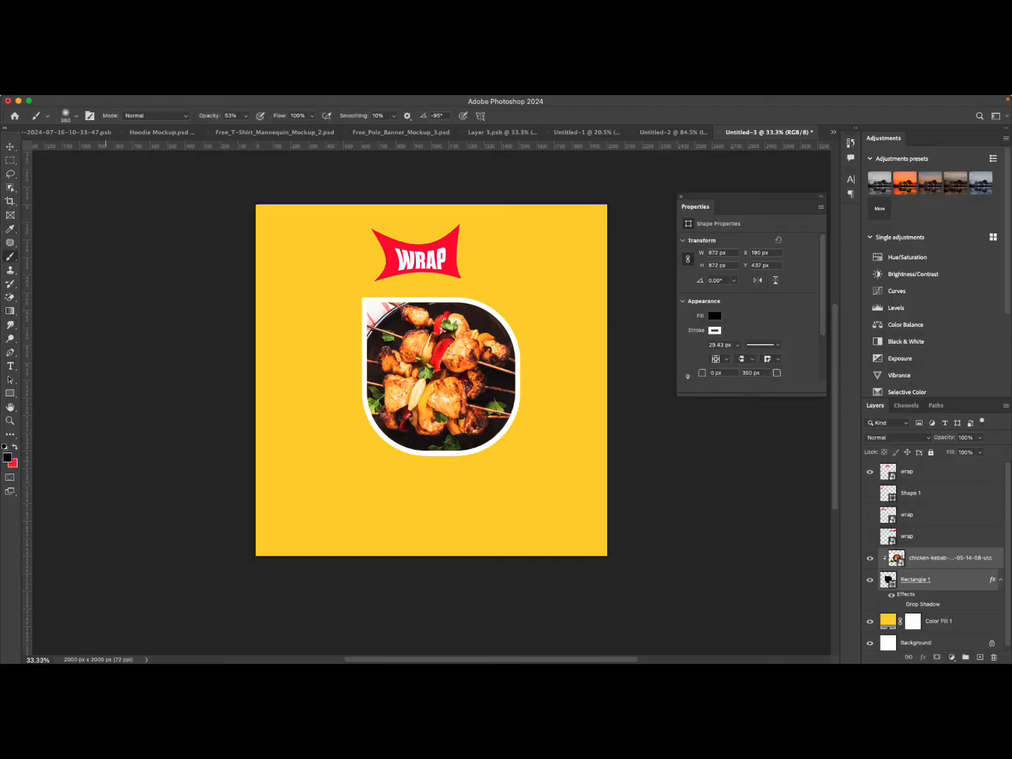
Create a new layer named shadow directly below the rounded frame layer.
{"action": "left_click", "coordinate": [888, 579]}
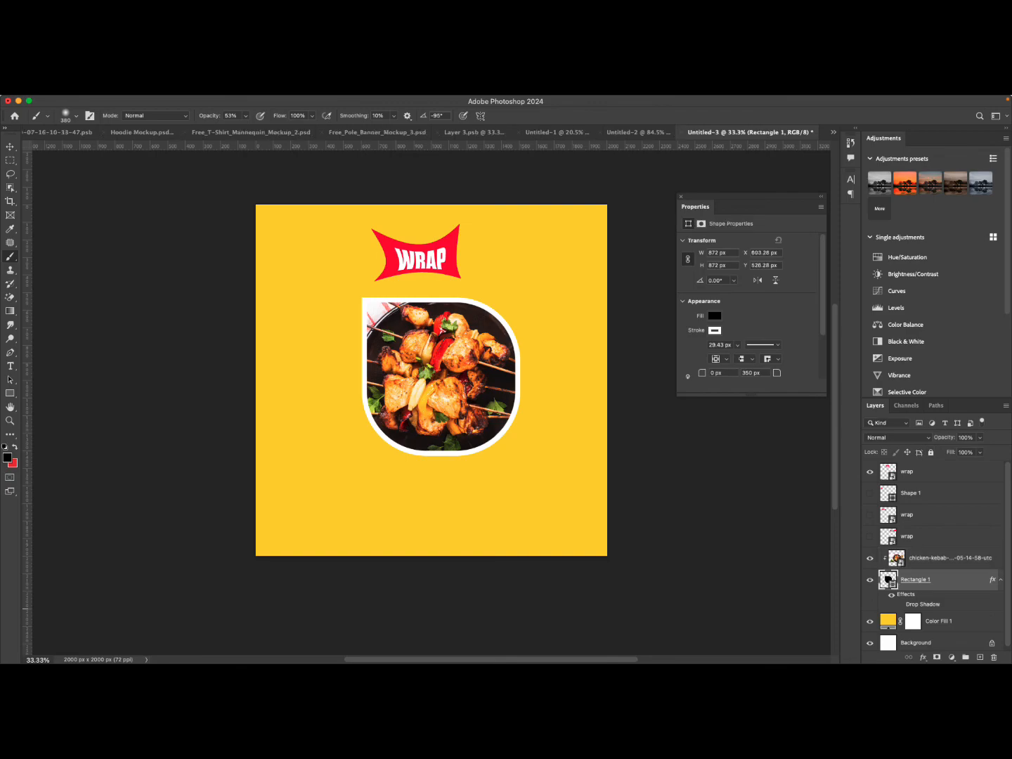
{"action": "key", "text": "alt+bracketleft"}
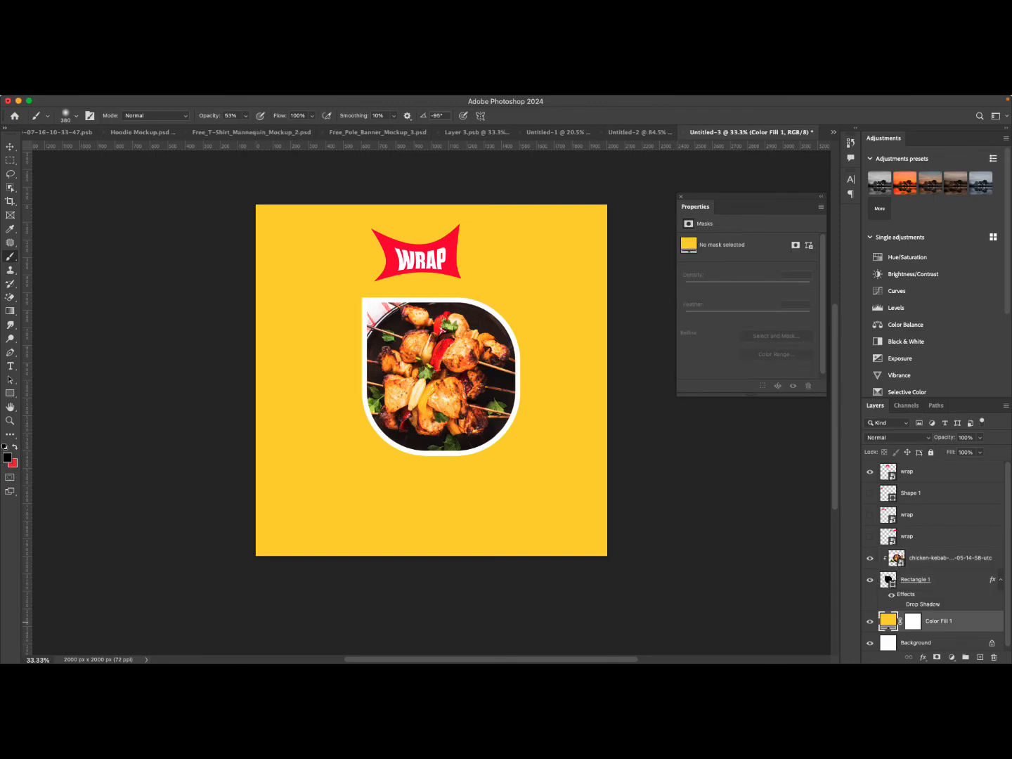
{"action": "key", "text": "super+shift+alt+n"}
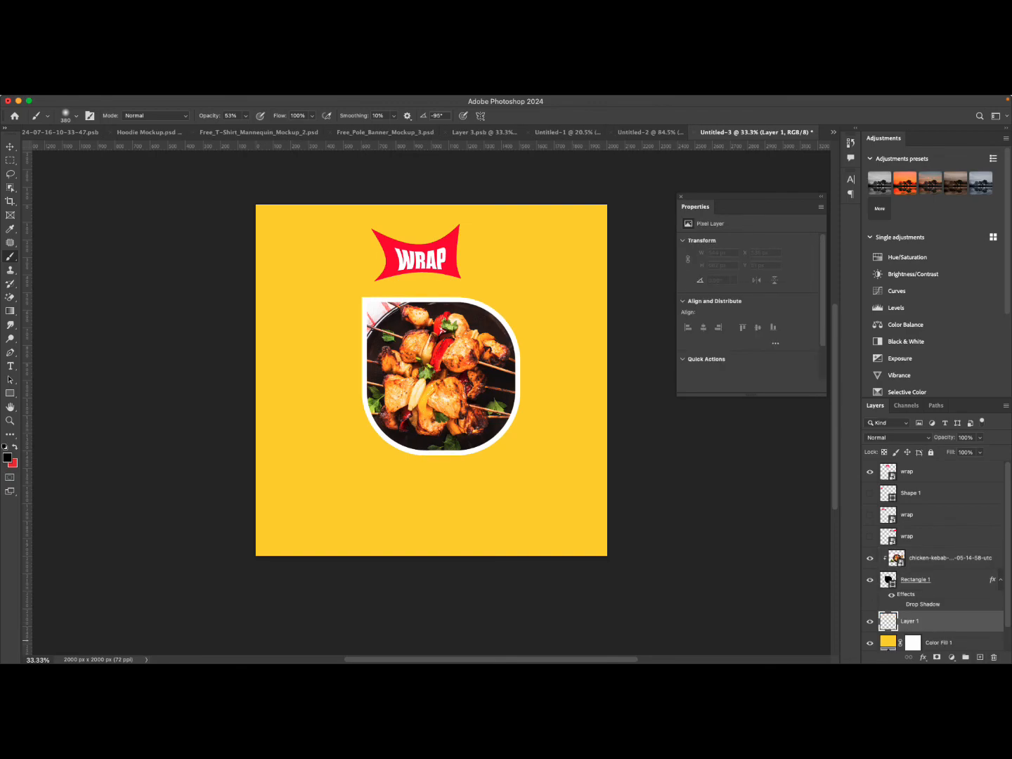
{"action": "type", "text": "shadow"}
{"action": "key", "text": "Return"}
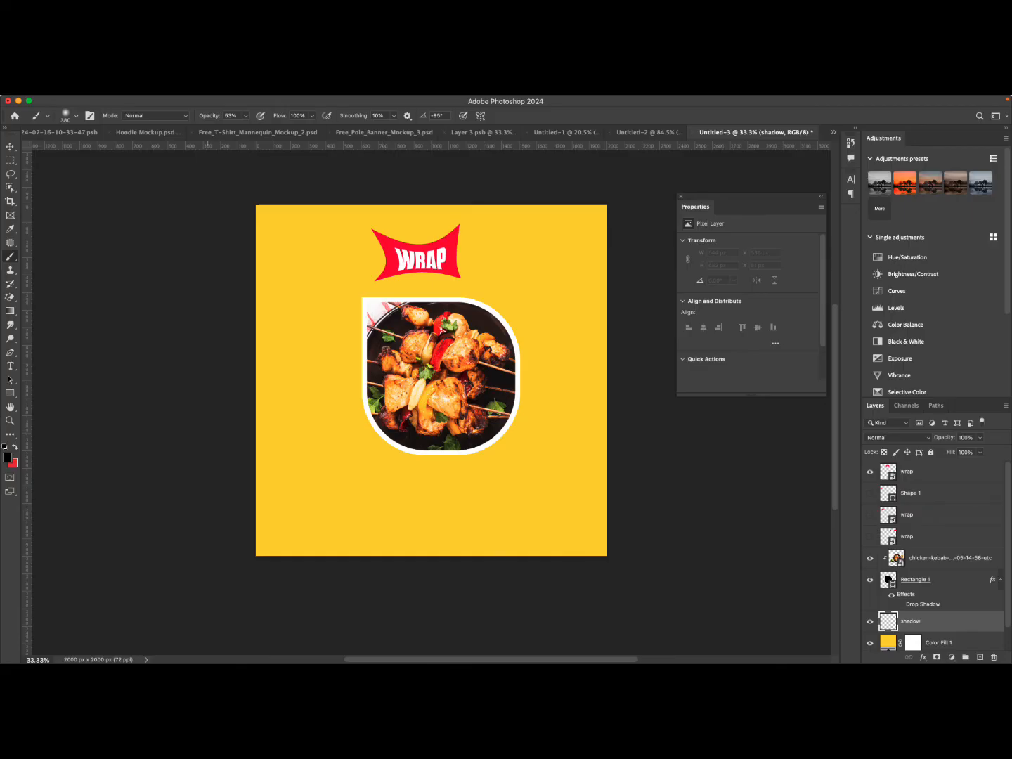
Paint a soft, flattened black dab at 100% brush opacity just below the photo frame.
{"action": "left_click", "coordinate": [245, 117]}
{"action": "left_click_drag", "start_coordinate": [245, 128], "coordinate": [268, 128]}
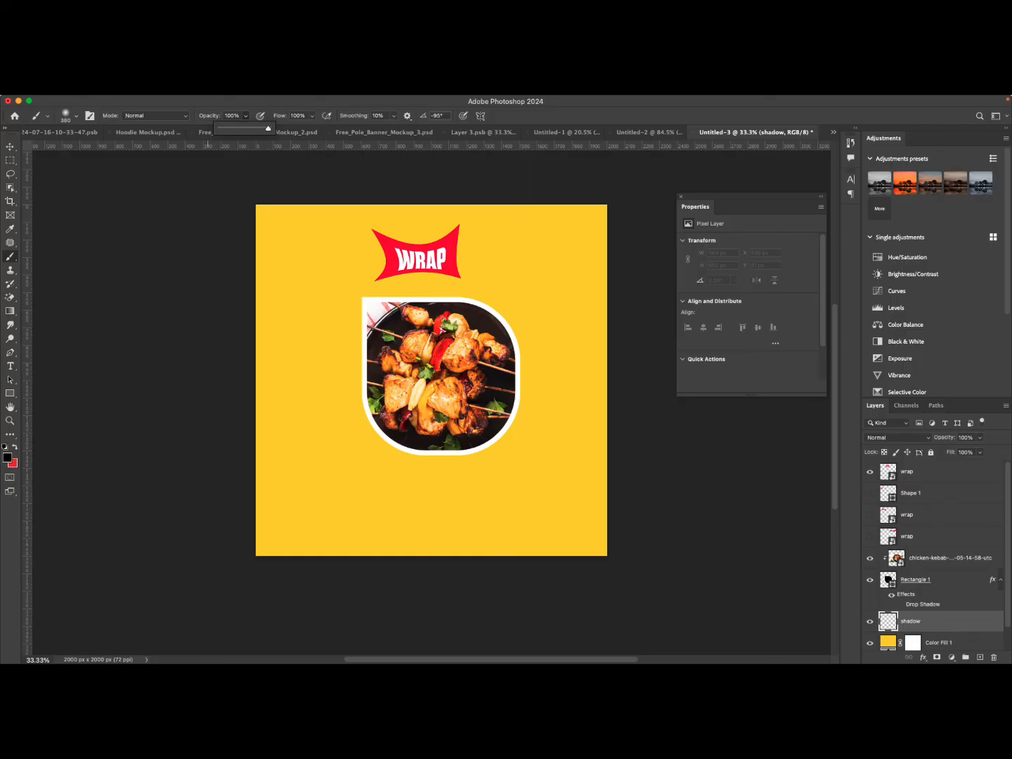
{"action": "left_click", "coordinate": [76, 116]}
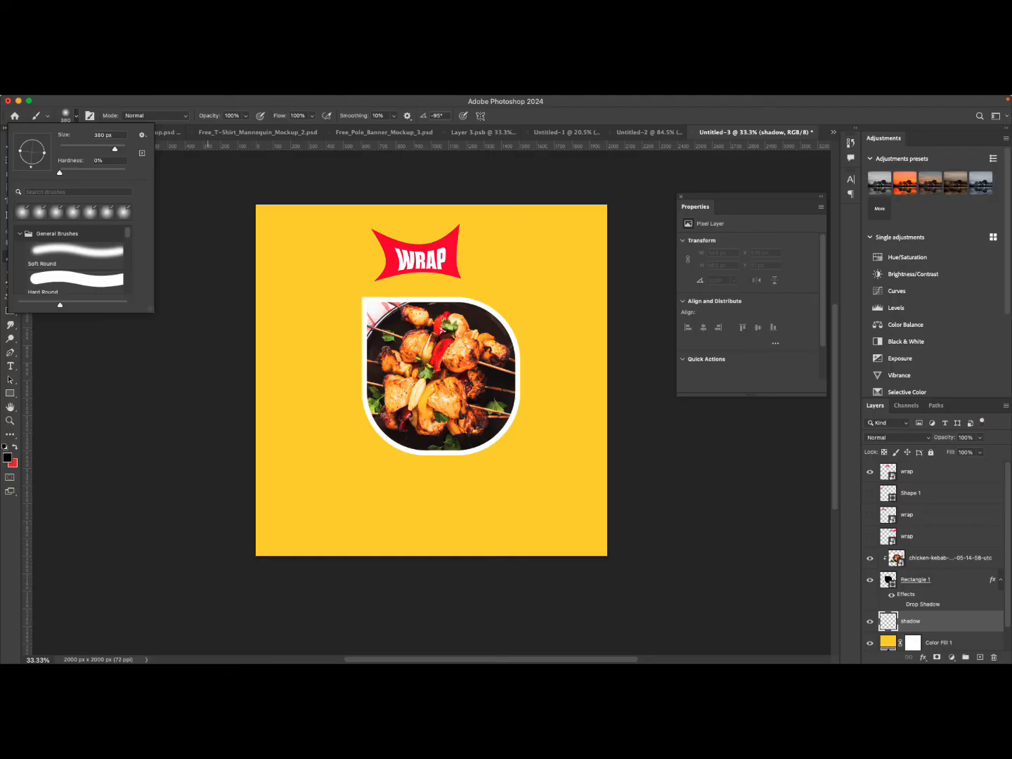
{"action": "mouse_move", "coordinate": [45, 153]}
{"action": "left_mouse_down"}
{"action": "mouse_move", "coordinate": [36, 166]}
{"action": "mouse_move", "coordinate": [48, 151]}
{"action": "left_mouse_up"}
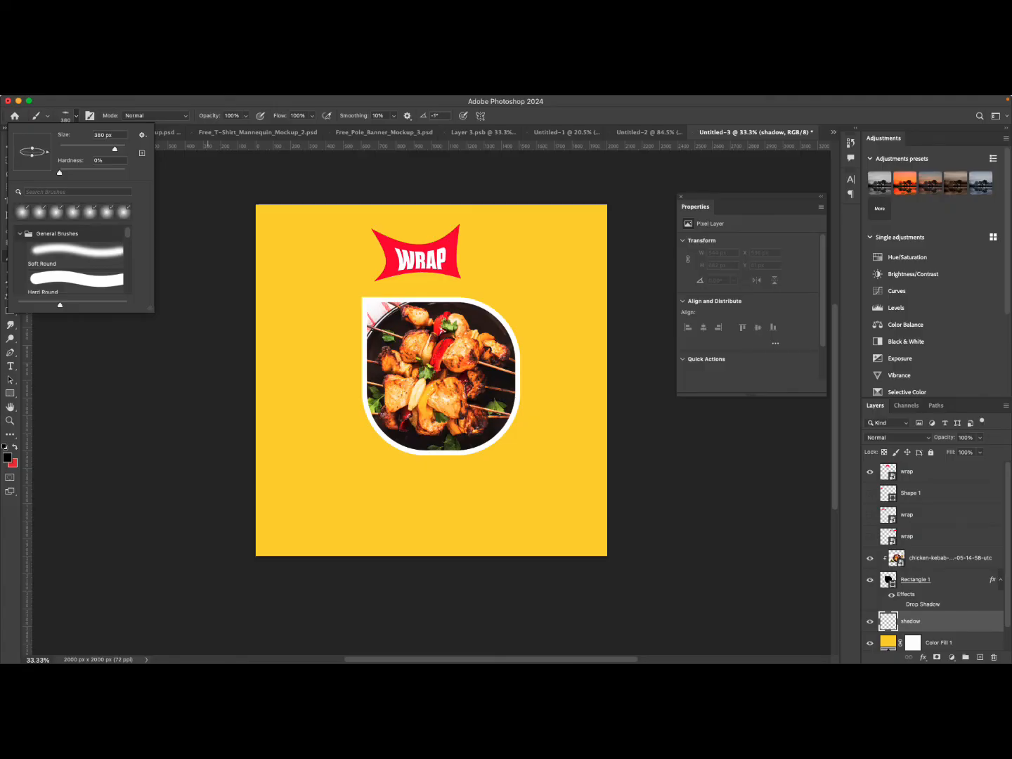
{"action": "left_click_drag", "start_coordinate": [32, 156], "coordinate": [31, 154]}
{"action": "left_click", "coordinate": [438, 471]}
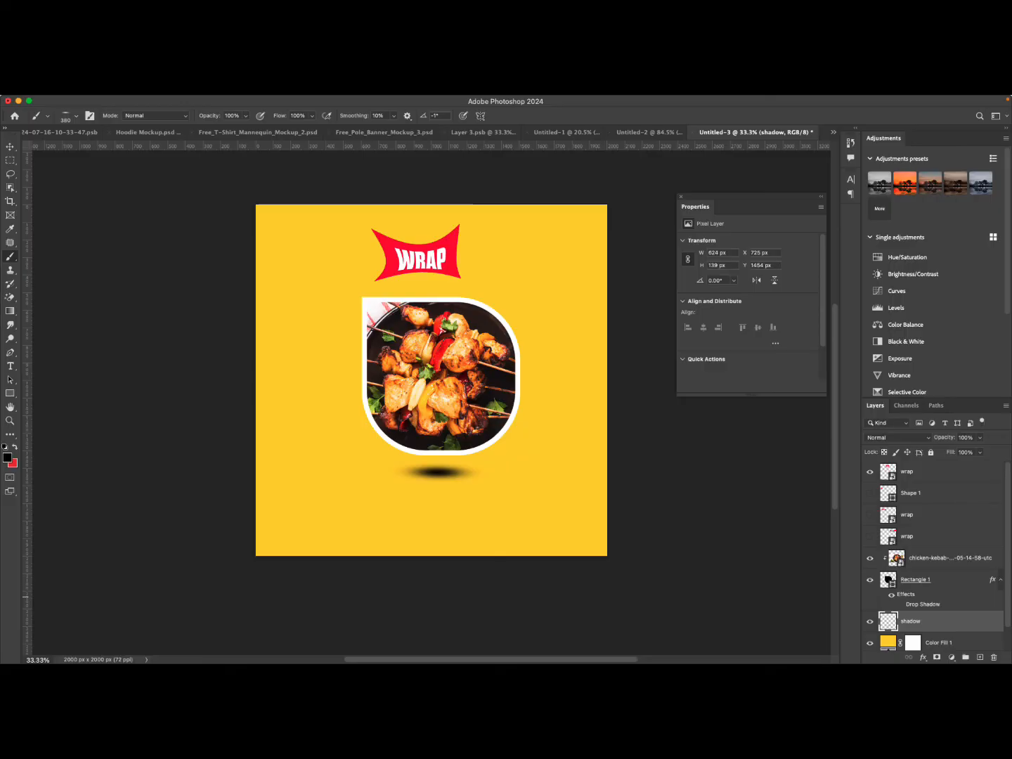
Transform the shadow, widening it and squashing it into a thin ellipse under the frame.
{"action": "key", "text": "super+t"}
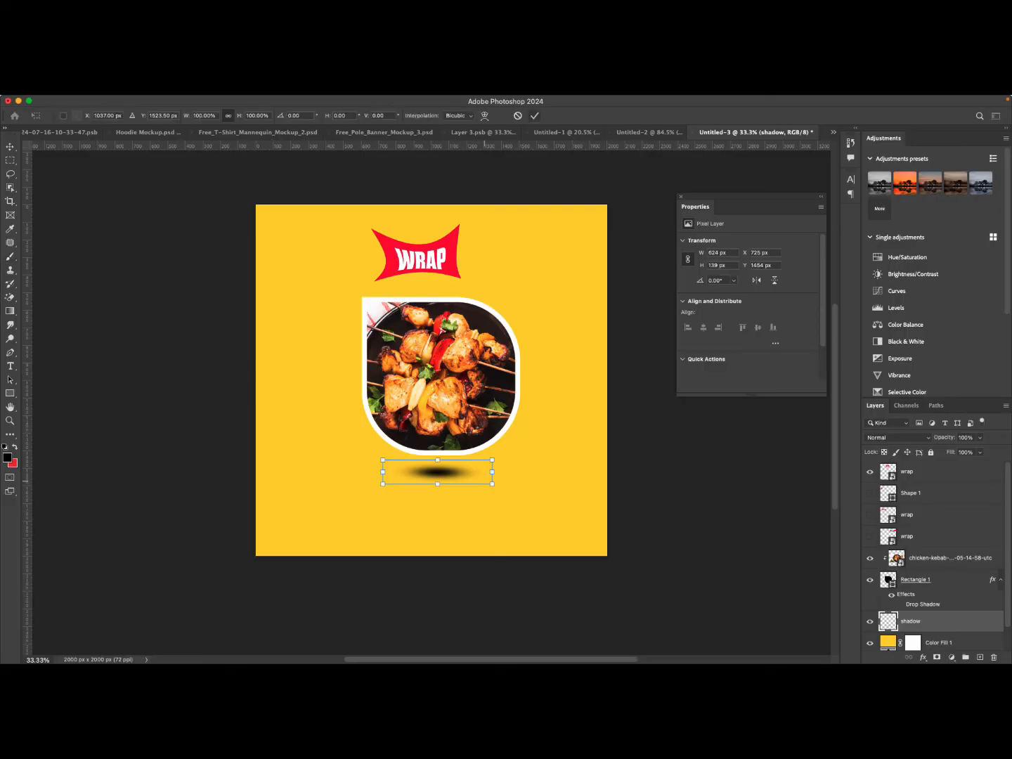
{"action": "left_click_drag", "start_coordinate": [491, 459], "coordinate": [528, 453]}
{"action": "left_click_drag", "start_coordinate": [454, 475], "coordinate": [456, 483]}
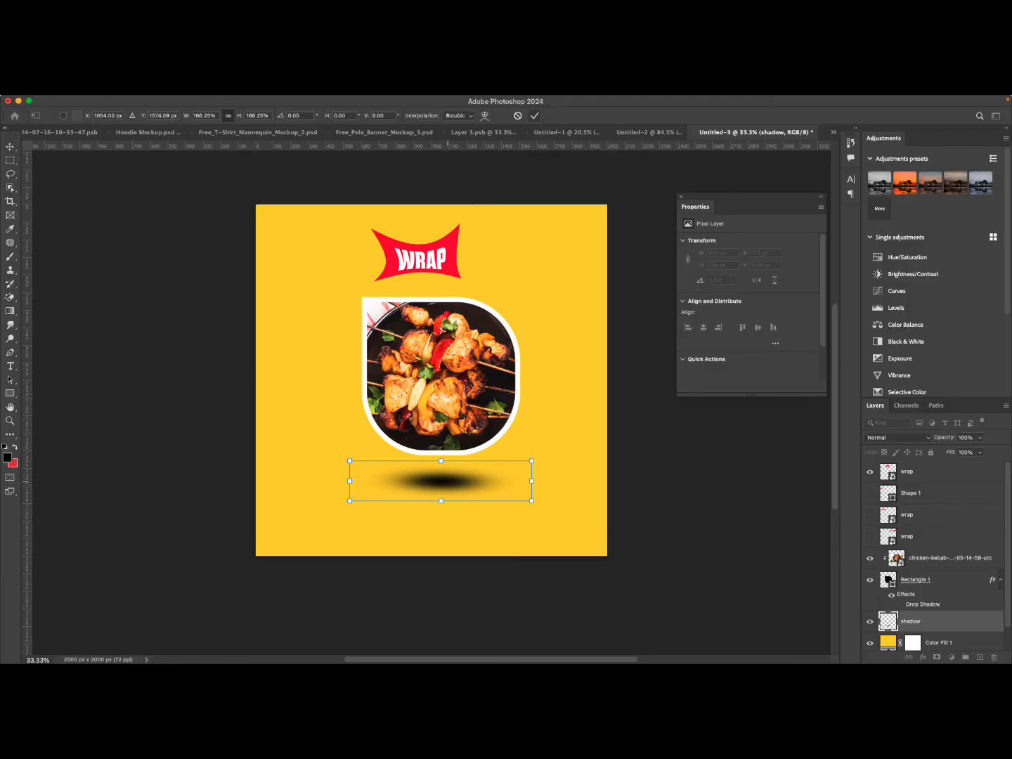
{"action": "right_click", "coordinate": [450, 480]}
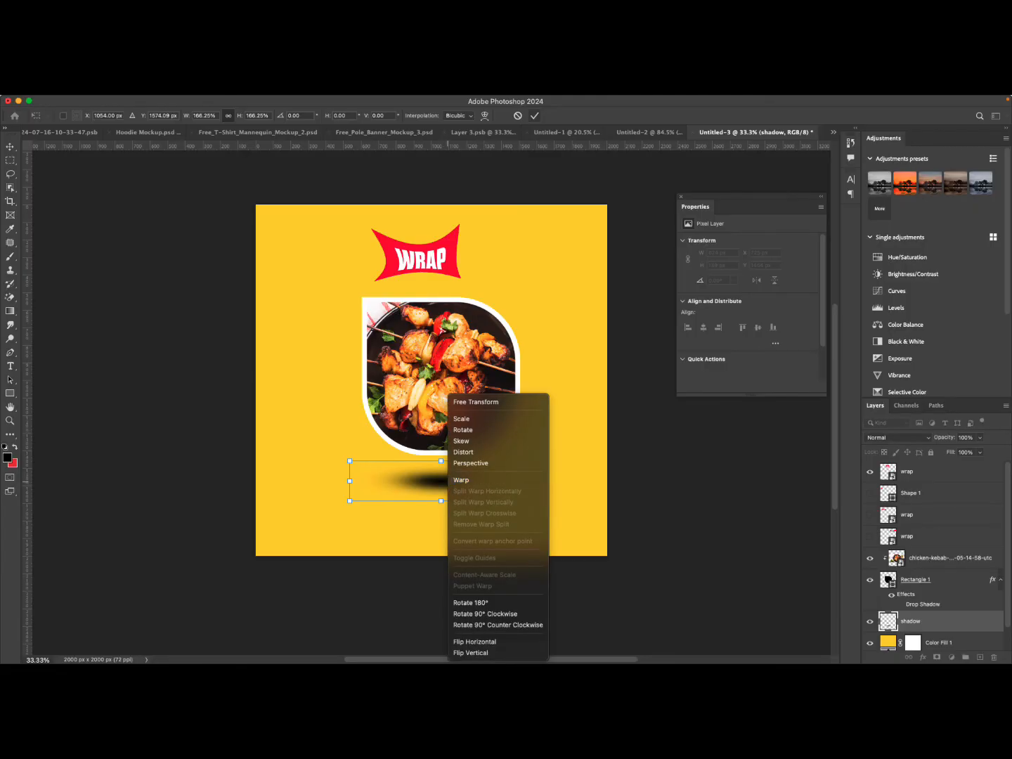
{"action": "left_click", "coordinate": [497, 452]}
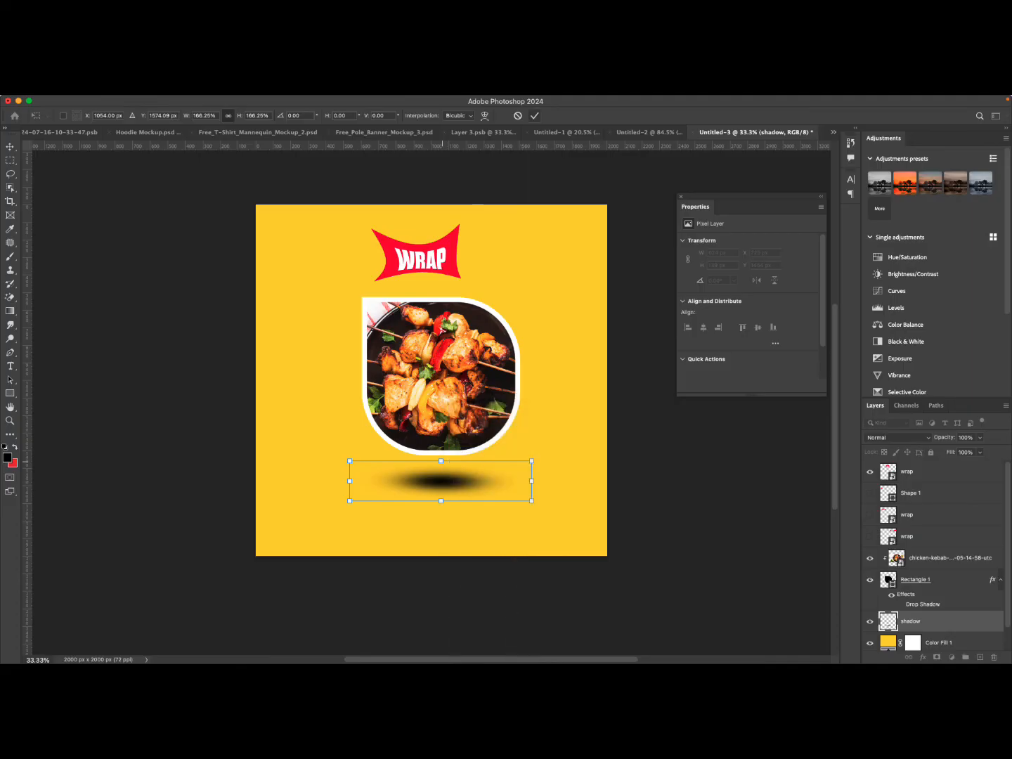
{"action": "mouse_move", "coordinate": [440, 459]}
{"action": "left_mouse_down"}
{"action": "mouse_move", "coordinate": [441, 483]}
{"action": "mouse_move", "coordinate": [450, 482]}
{"action": "left_mouse_up"}
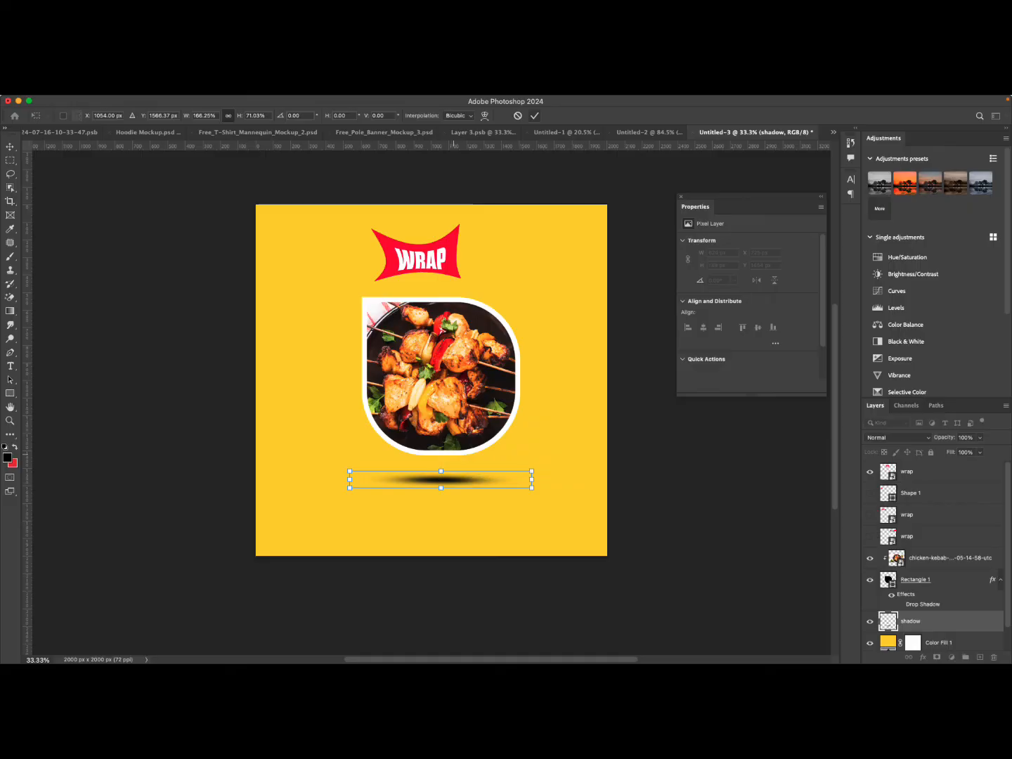
{"action": "key", "text": "Return"}
Lower the shadow layer's opacity to 52%.
{"action": "key", "text": "b"}
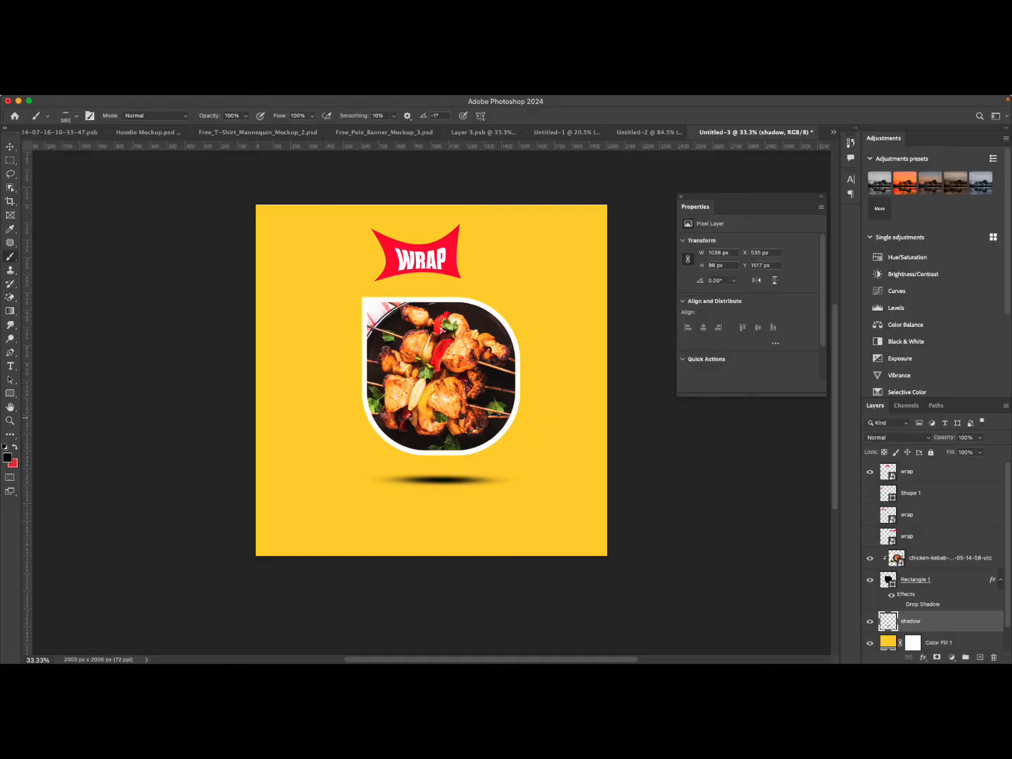
{"action": "left_click", "coordinate": [980, 438]}
{"action": "left_click_drag", "start_coordinate": [982, 451], "coordinate": [957, 450]}
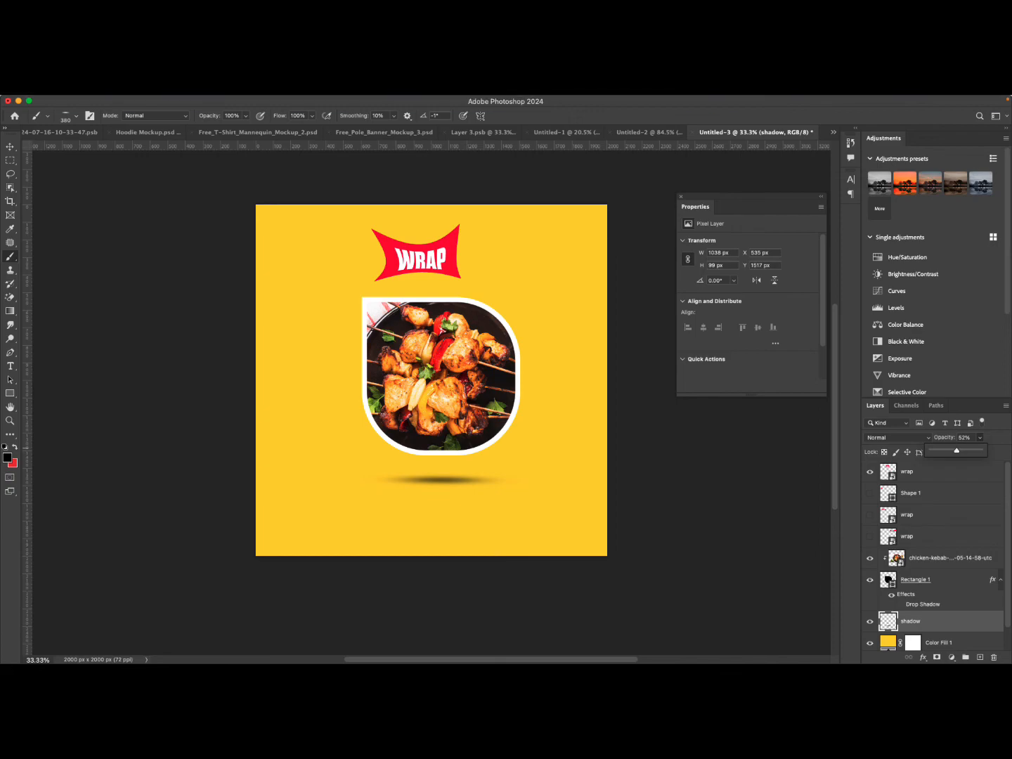
Delete the star-shaped WRAP banner at the top of the flyer.
{"action": "left_click", "coordinate": [9, 147]}
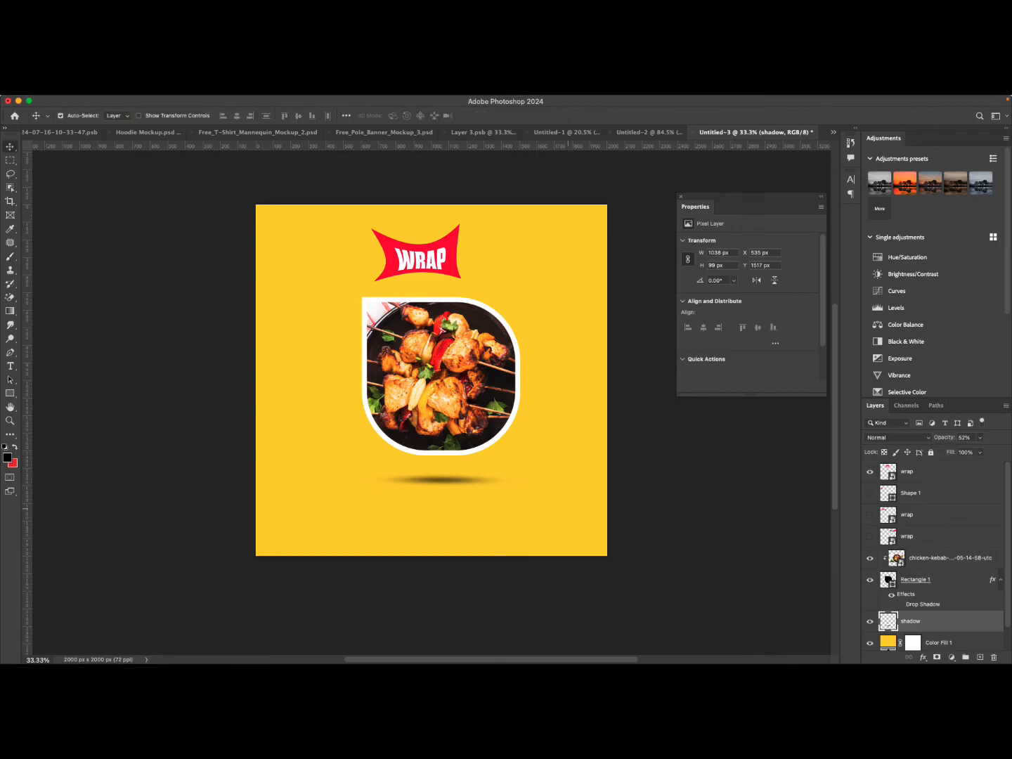
{"action": "mouse_move", "coordinate": [438, 480]}
{"action": "left_mouse_down"}
{"action": "mouse_move", "coordinate": [451, 479]}
{"action": "mouse_move", "coordinate": [438, 479]}
{"action": "left_mouse_up"}
{"action": "left_click", "coordinate": [431, 261]}
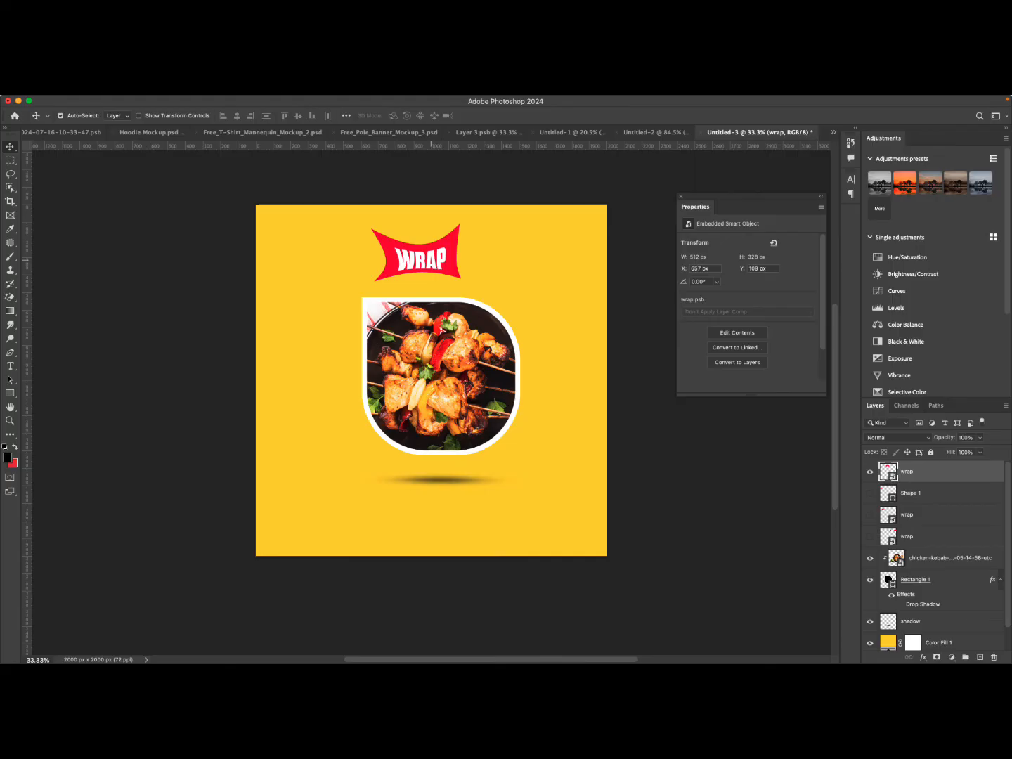
{"action": "key", "text": "Delete"}
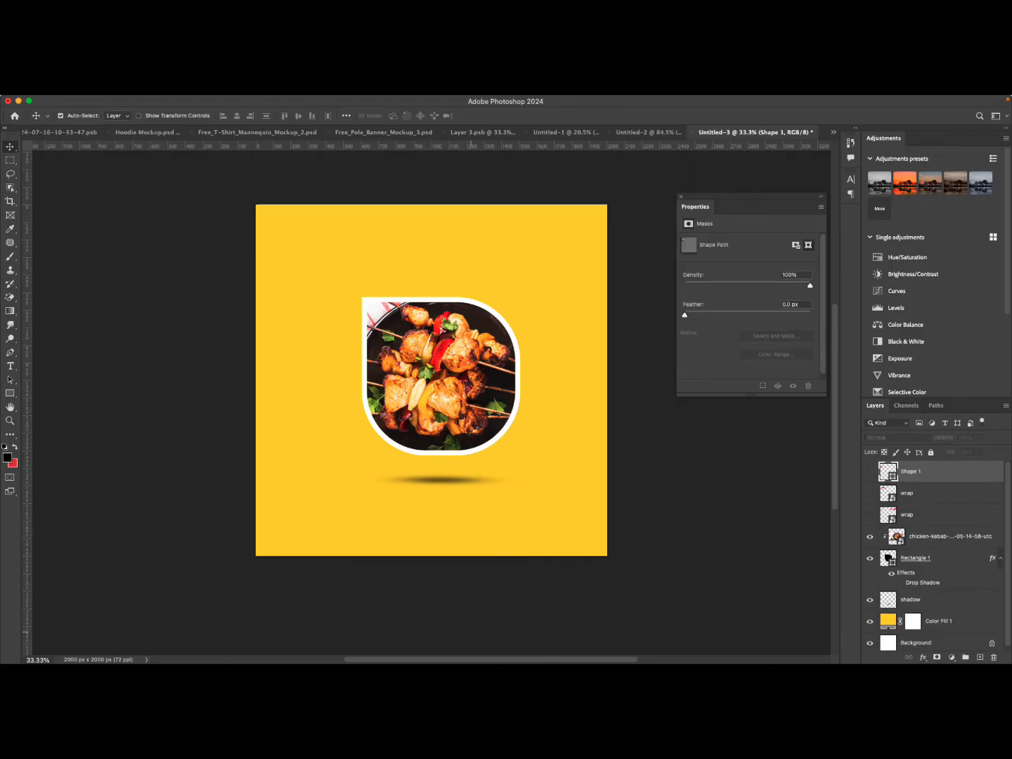
Select the frame, photo and shadow together and move them about 20 px lower.
{"action": "left_click_drag", "start_coordinate": [472, 604], "coordinate": [435, 339]}
{"action": "left_click_drag", "start_coordinate": [450, 422], "coordinate": [450, 442]}
{"action": "left_click", "coordinate": [463, 596]}
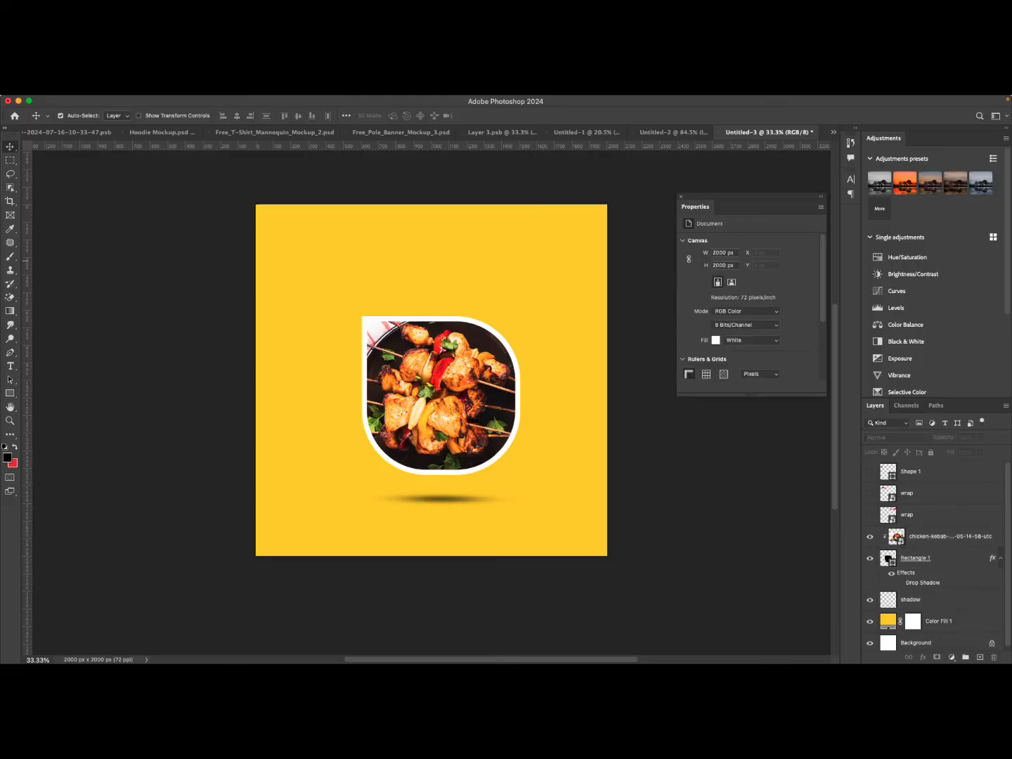
Draw a circle about 282 px wide overlapping the top-right corner of the photo frame with the Ellipse tool.
{"action": "left_click_drag", "start_coordinate": [485, 592], "coordinate": [350, 249]}
{"action": "left_click", "coordinate": [127, 556]}
{"action": "left_click", "coordinate": [10, 393]}
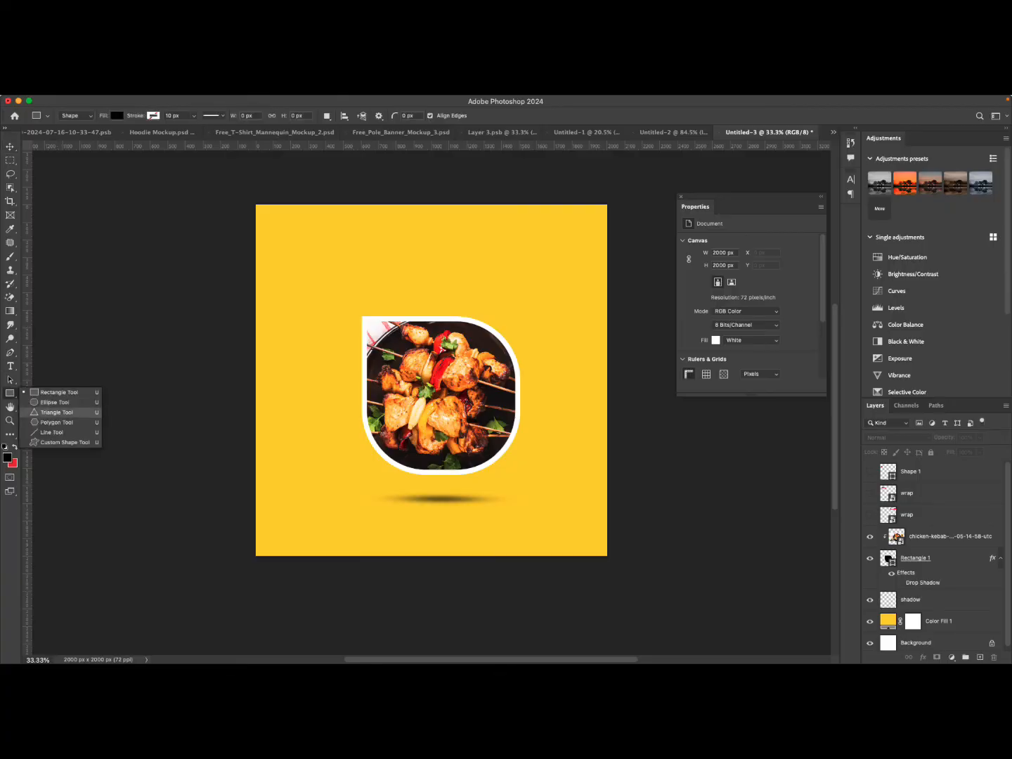
{"action": "left_click", "coordinate": [53, 402]}
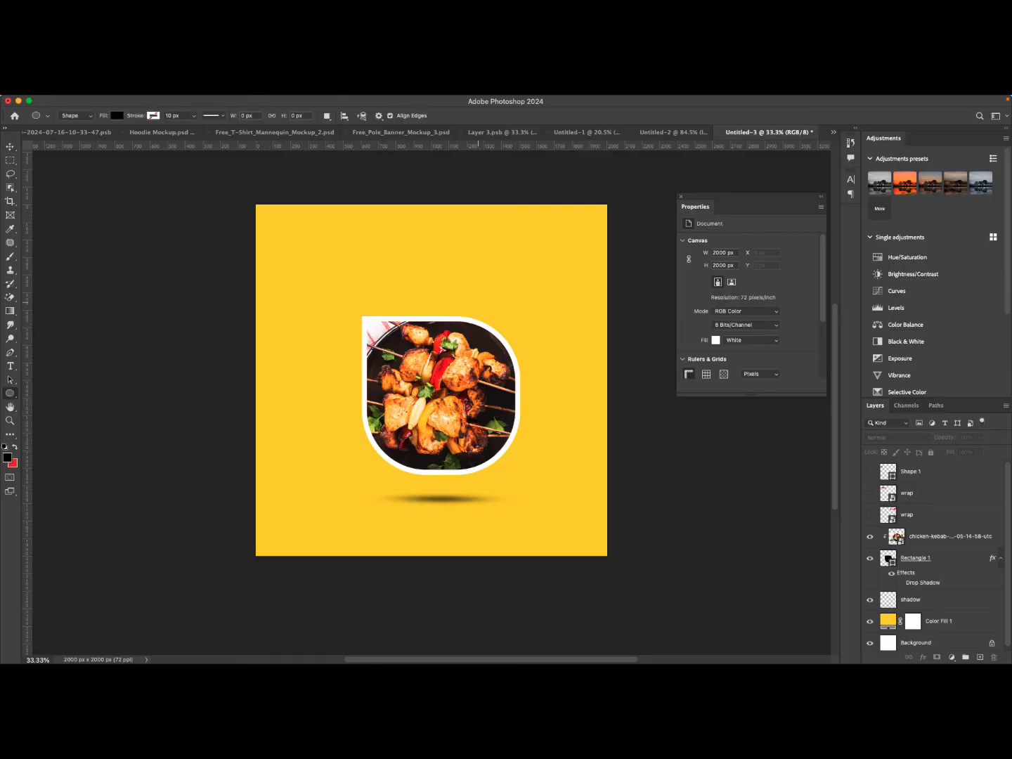
{"action": "left_click_drag", "start_coordinate": [478, 302], "coordinate": [529, 352]}
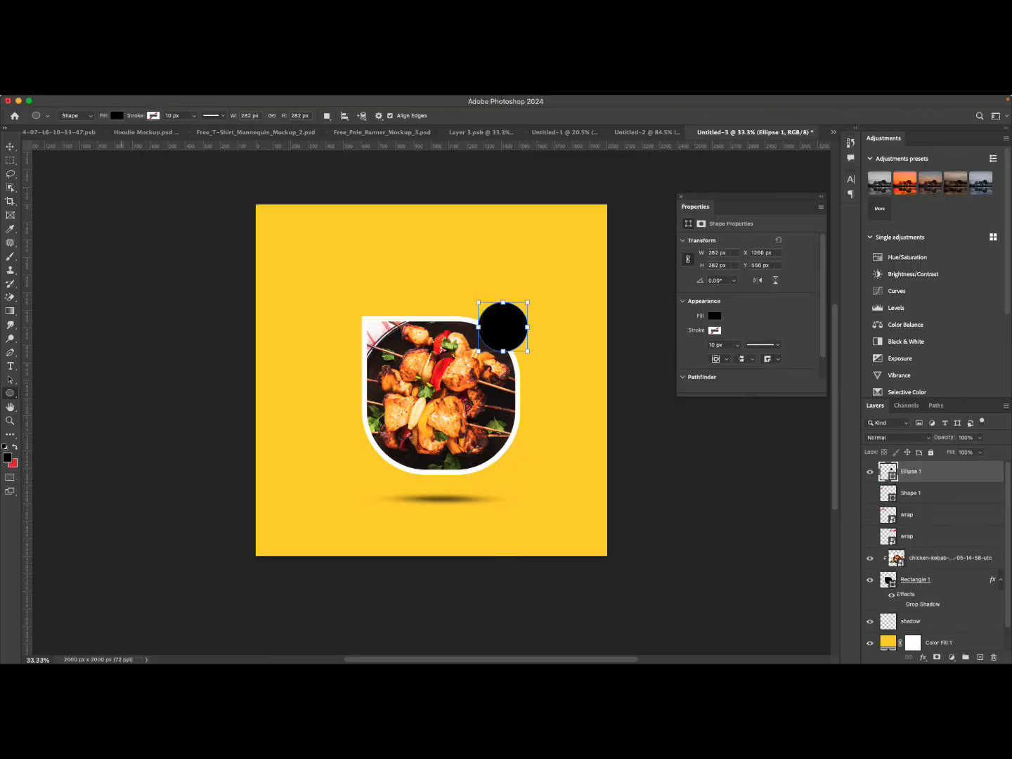
Give the circle a red fill and a white stroke.
{"action": "left_click", "coordinate": [118, 116]}
{"action": "left_click", "coordinate": [124, 173]}
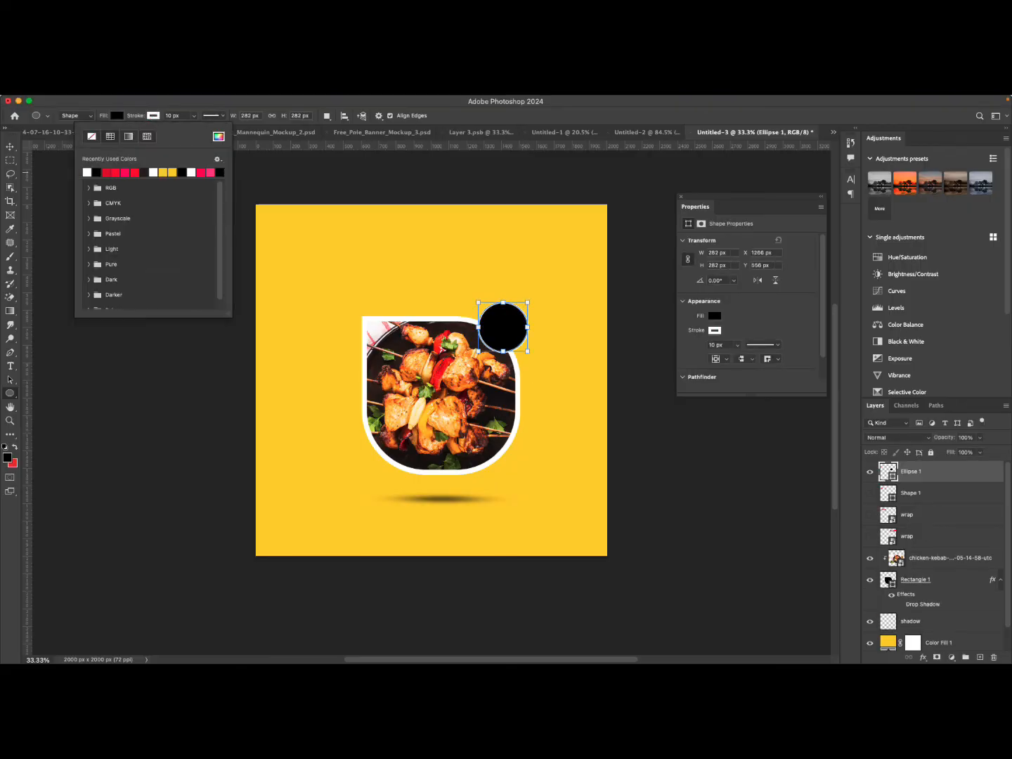
{"action": "left_click", "coordinate": [105, 172]}
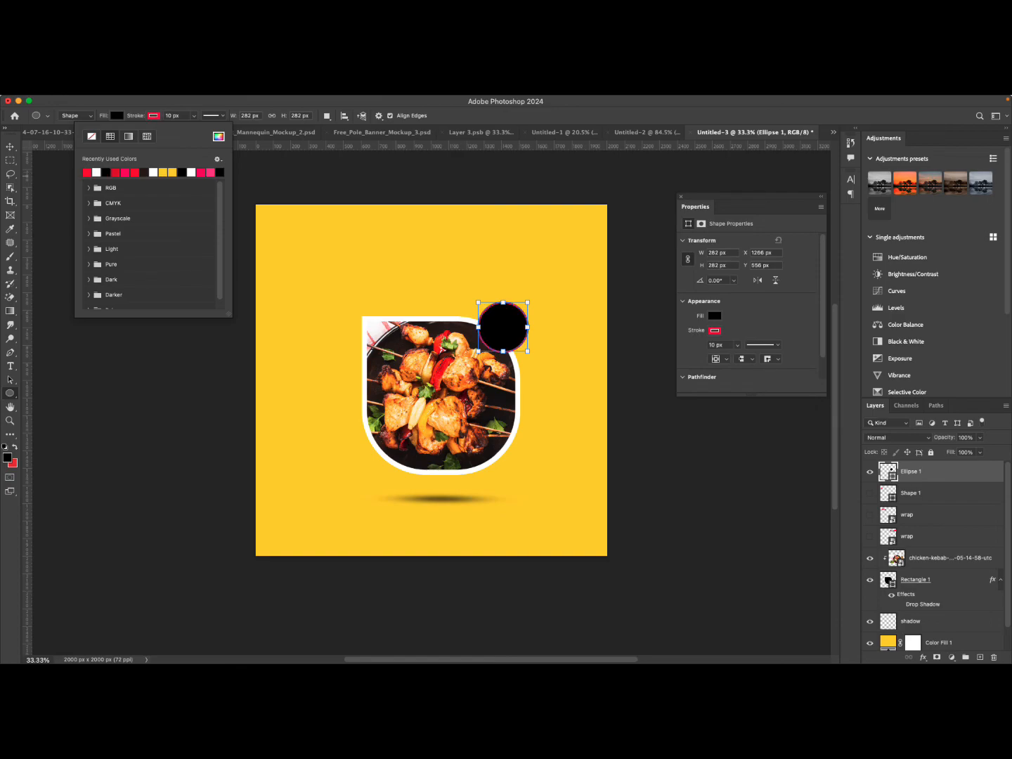
{"action": "left_click", "coordinate": [96, 173]}
{"action": "left_click", "coordinate": [117, 116]}
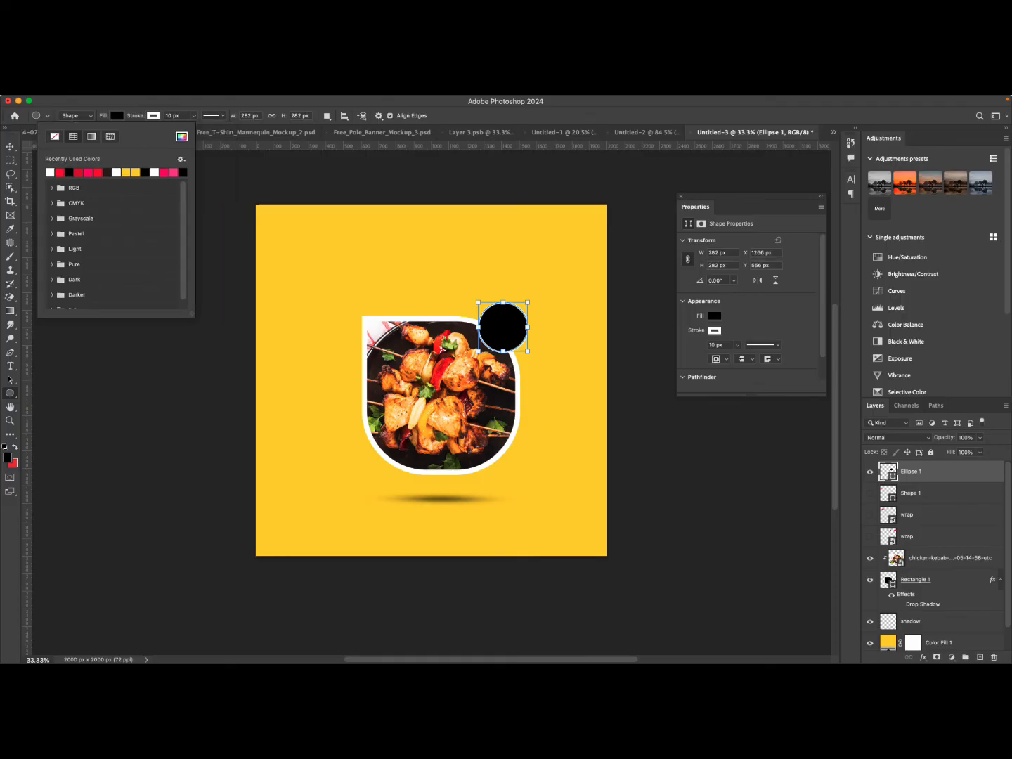
{"action": "left_click", "coordinate": [60, 172]}
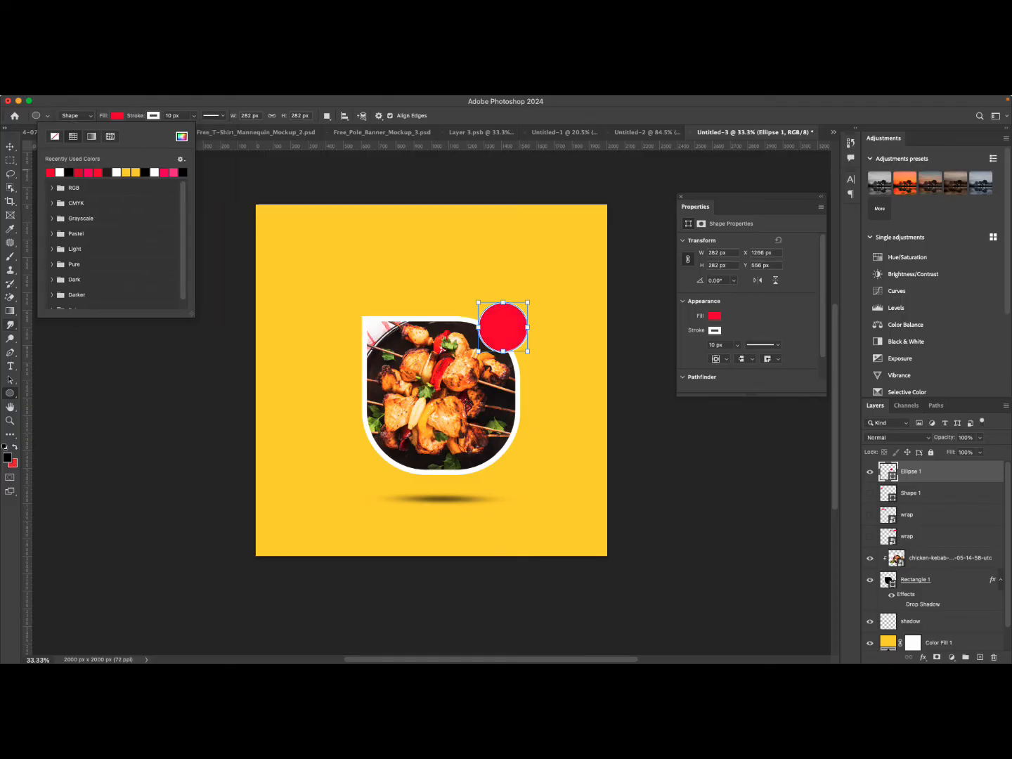
Add the text 2000F above the circle with the Type tool.
{"action": "left_click", "coordinate": [10, 366]}
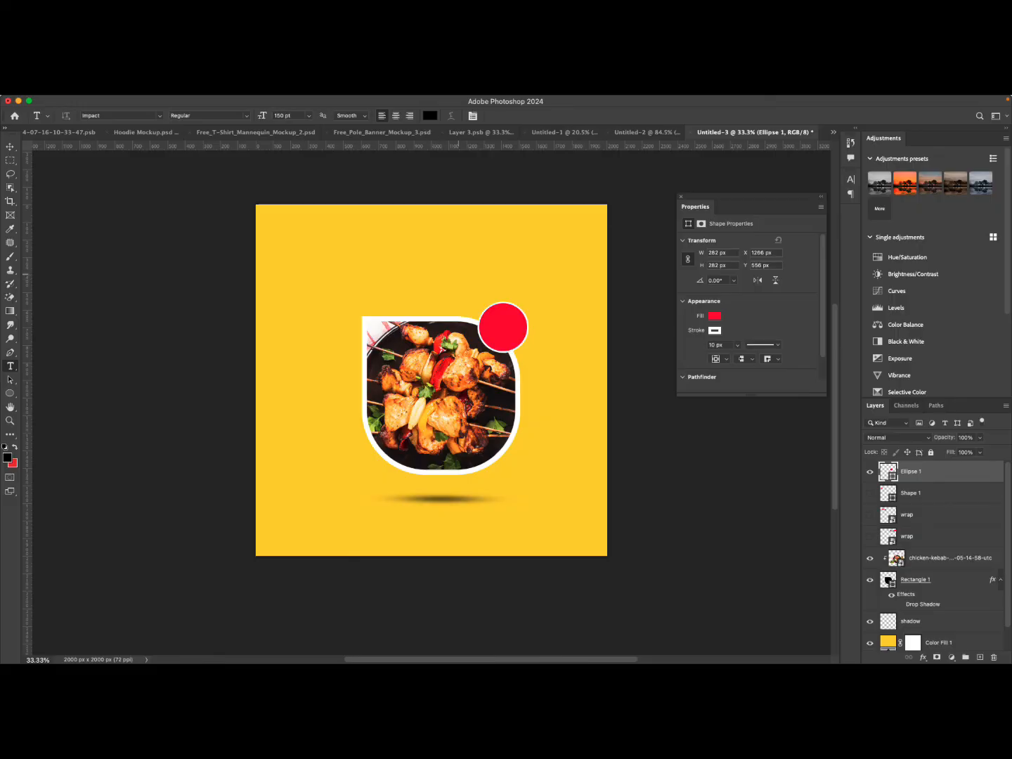
{"action": "left_click", "coordinate": [458, 278]}
{"action": "type", "text": "2"}
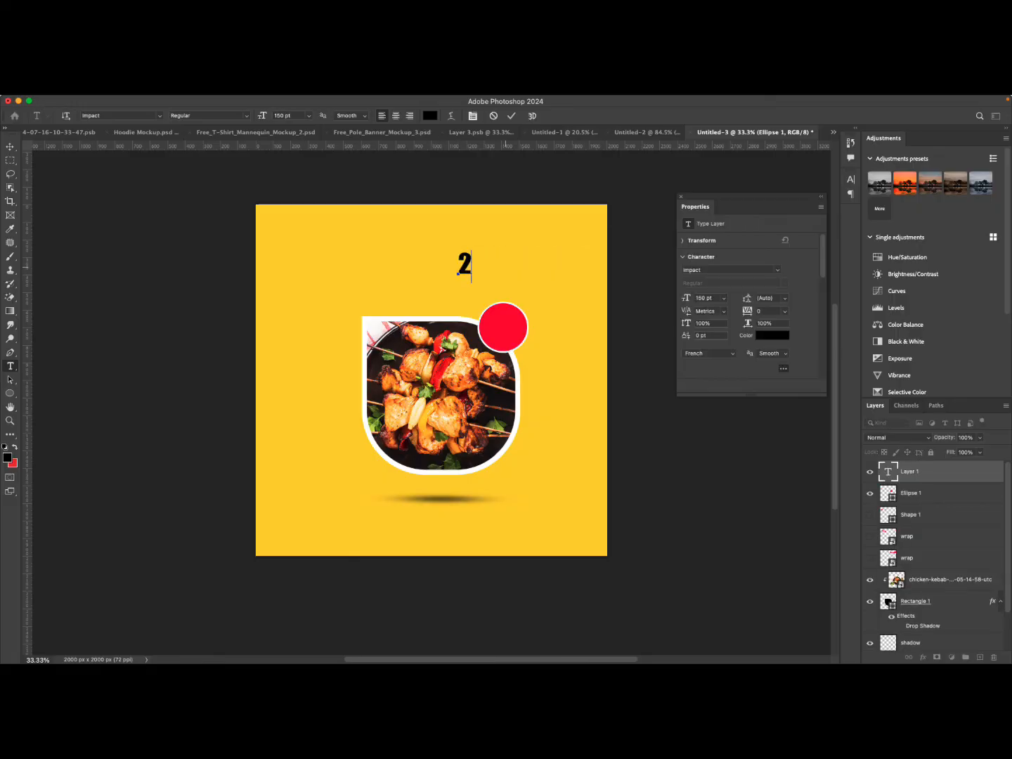
{"action": "type", "text": "000F"}
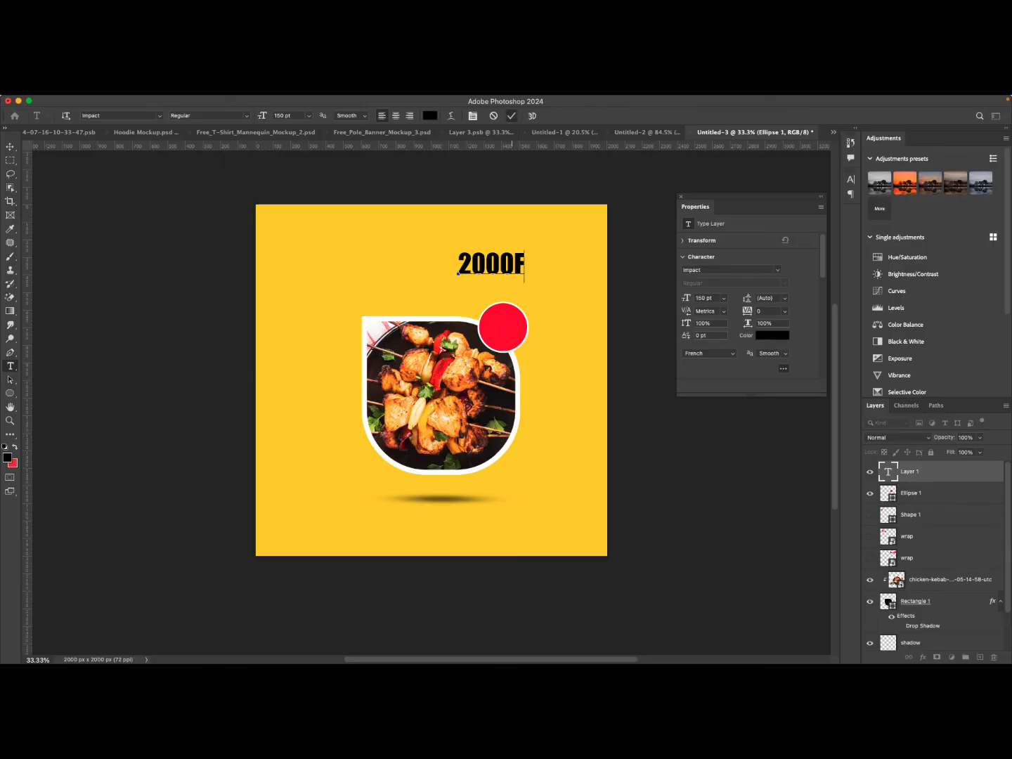
{"action": "left_click", "coordinate": [511, 115]}
Scale the 2000F text down and move it inside the red circle.
{"action": "key", "text": "super+t"}
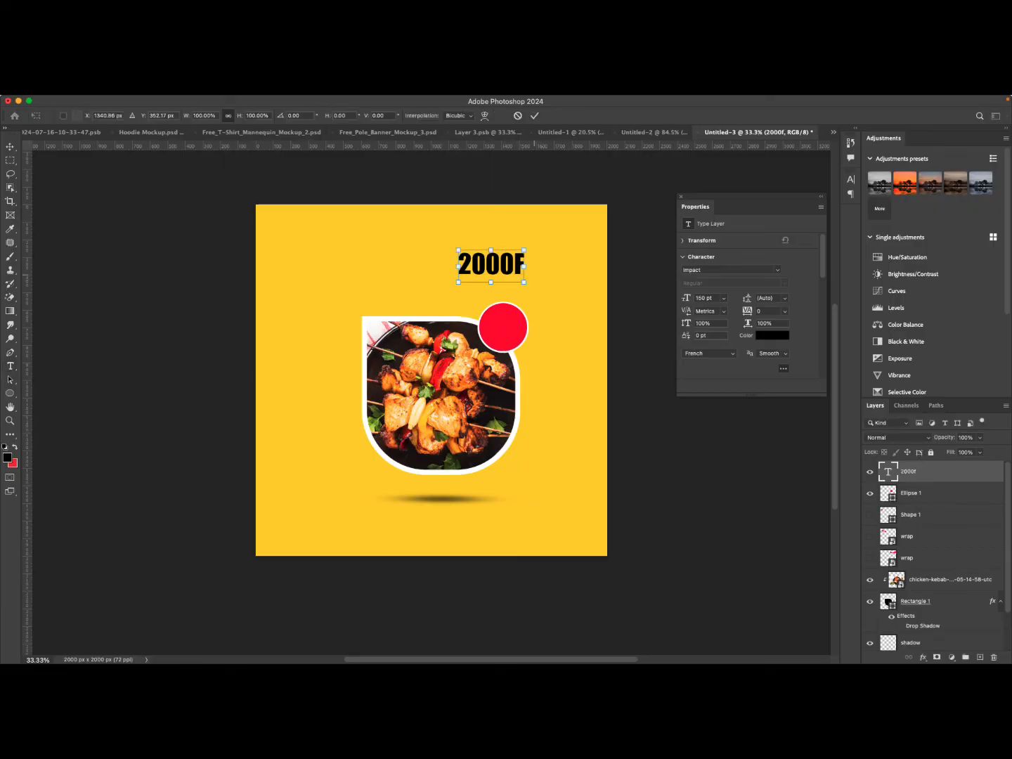
{"action": "left_click_drag", "start_coordinate": [525, 266], "coordinate": [513, 330]}
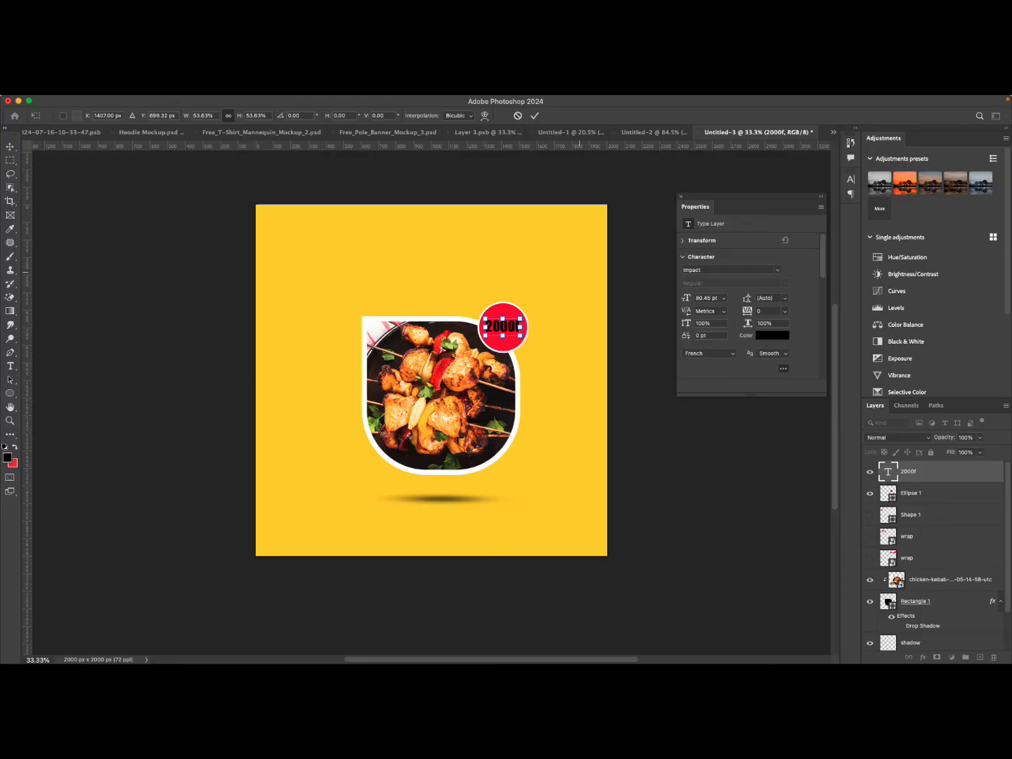
{"action": "left_click", "coordinate": [534, 115]}
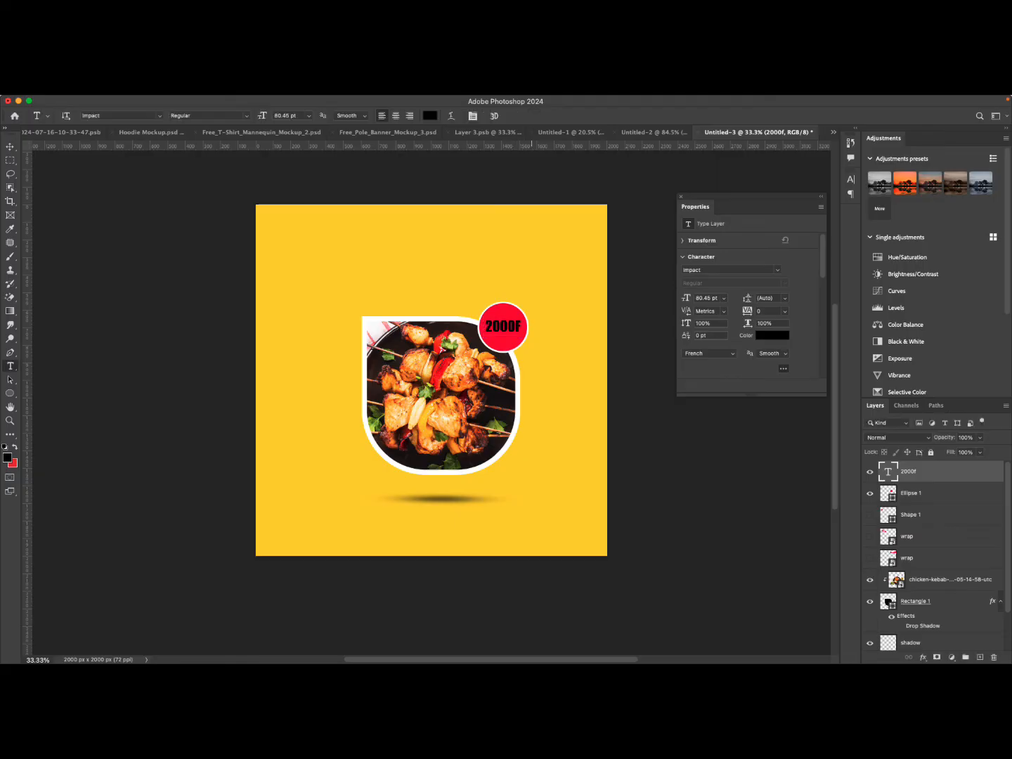
Change the 2000F text colour to white.
{"action": "left_click", "coordinate": [766, 335]}
{"action": "left_click", "coordinate": [565, 391]}
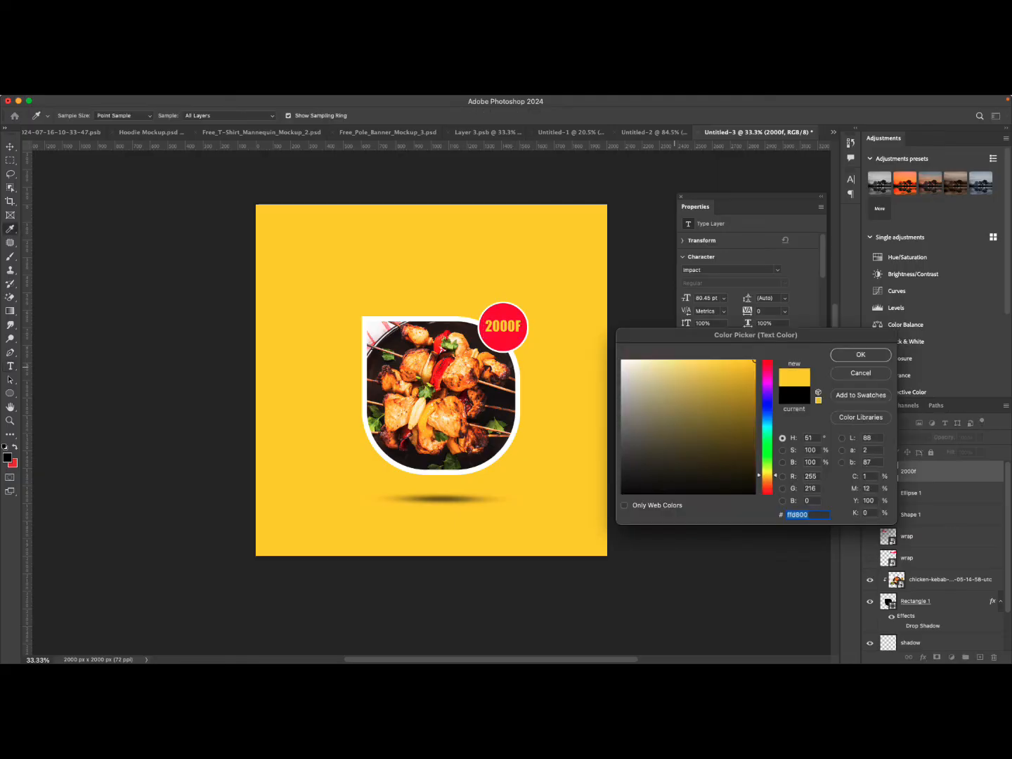
{"action": "left_click", "coordinate": [518, 393]}
{"action": "key", "text": "Return"}
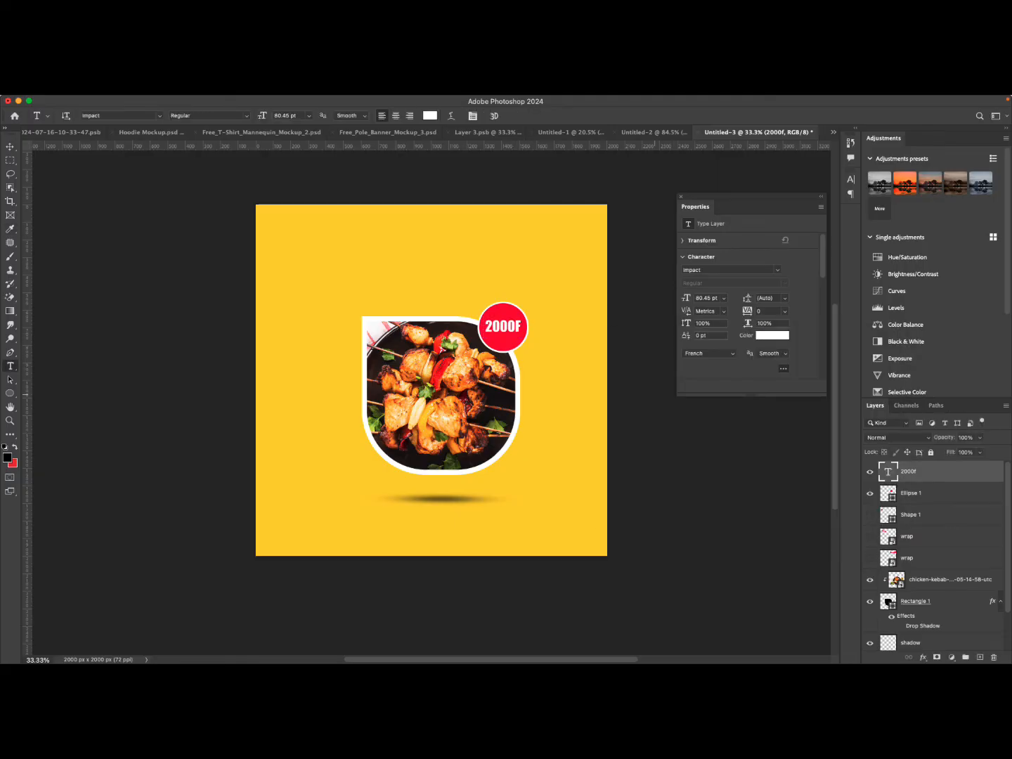
Enlarge the 2000F text slightly to fill the circle.
{"action": "key", "text": "ctrl+t"}
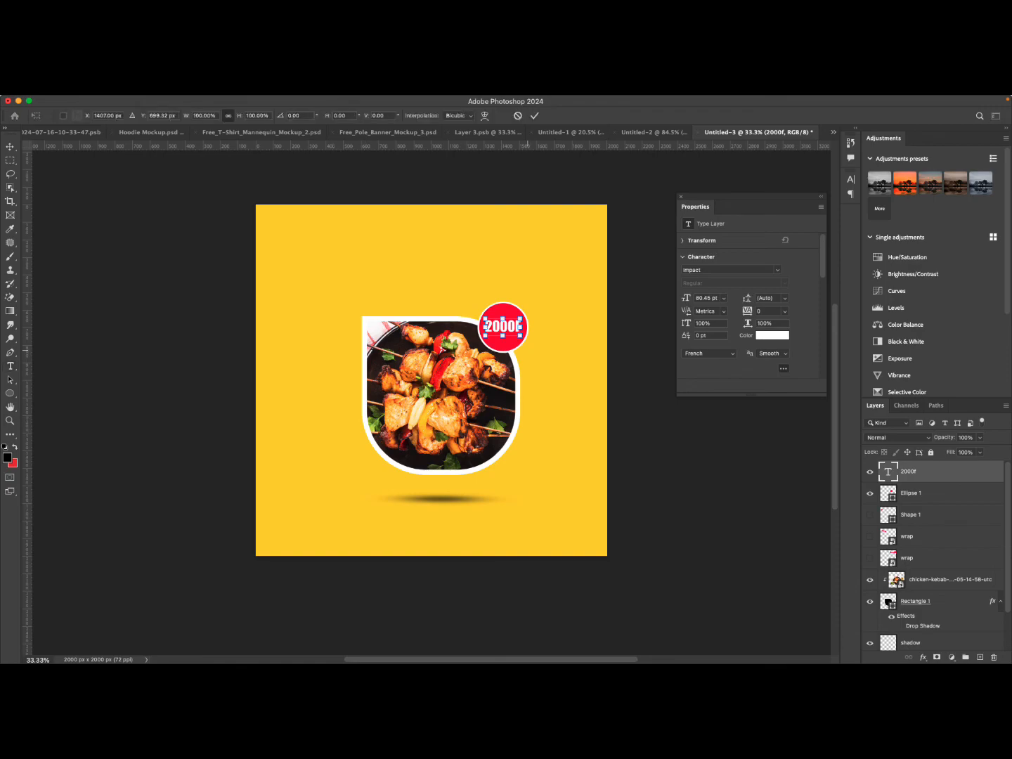
{"action": "left_click_drag", "start_coordinate": [503, 334], "coordinate": [503, 339]}
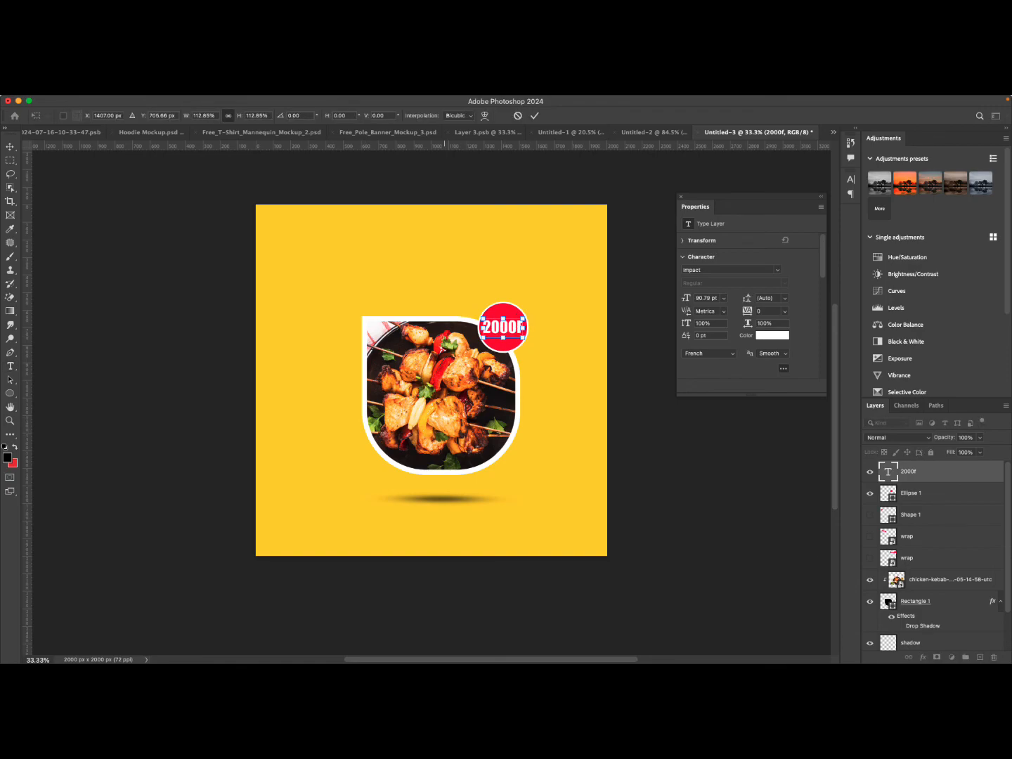
{"action": "key", "text": "Return"}
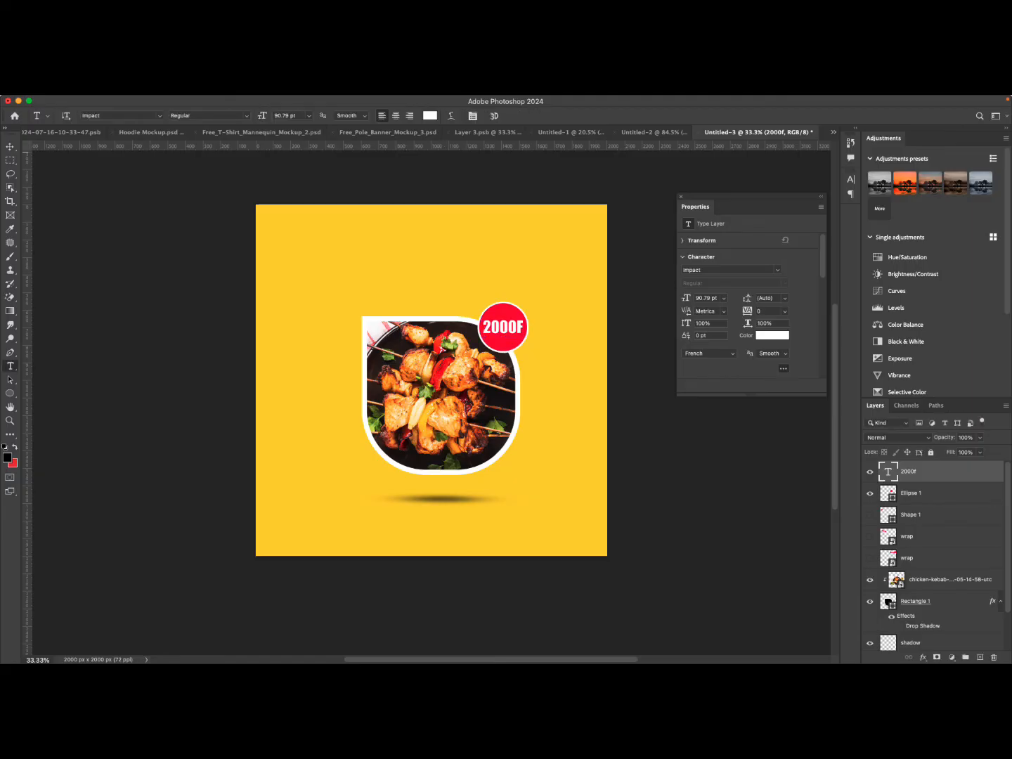
Select the red circle and thicken its white stroke to about 14.69 px.
{"action": "key", "text": "v"}
{"action": "scroll", "coordinate": [431, 381], "scroll_direction": "down", "scroll_amount": 2}
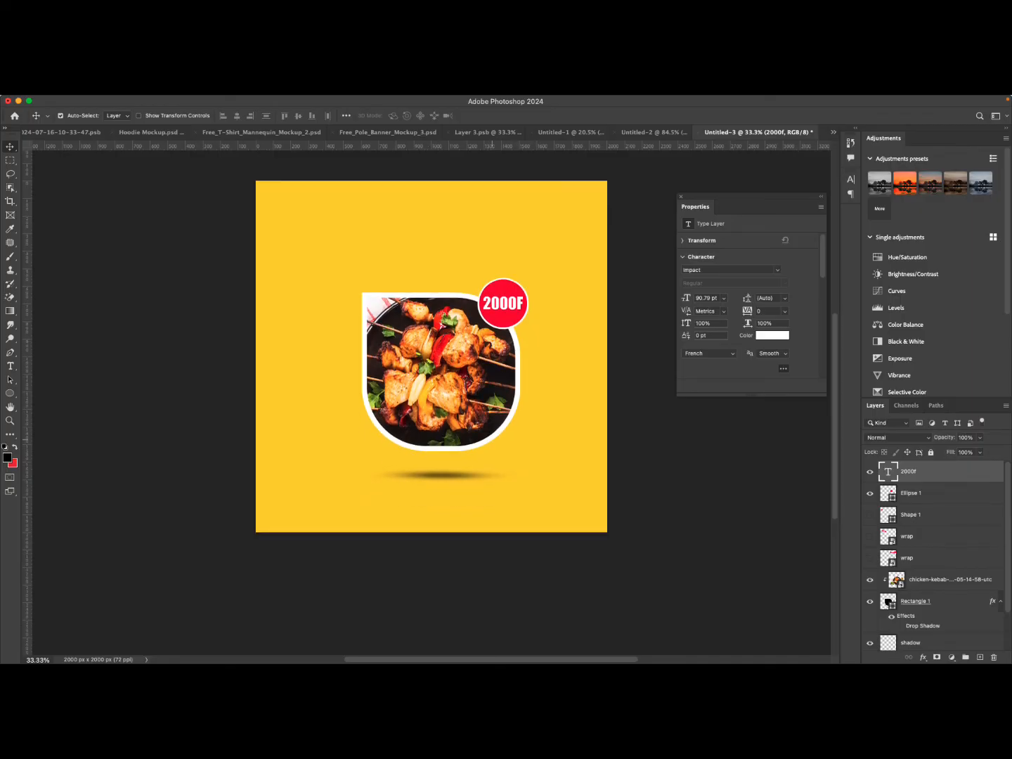
{"action": "left_click", "coordinate": [563, 415]}
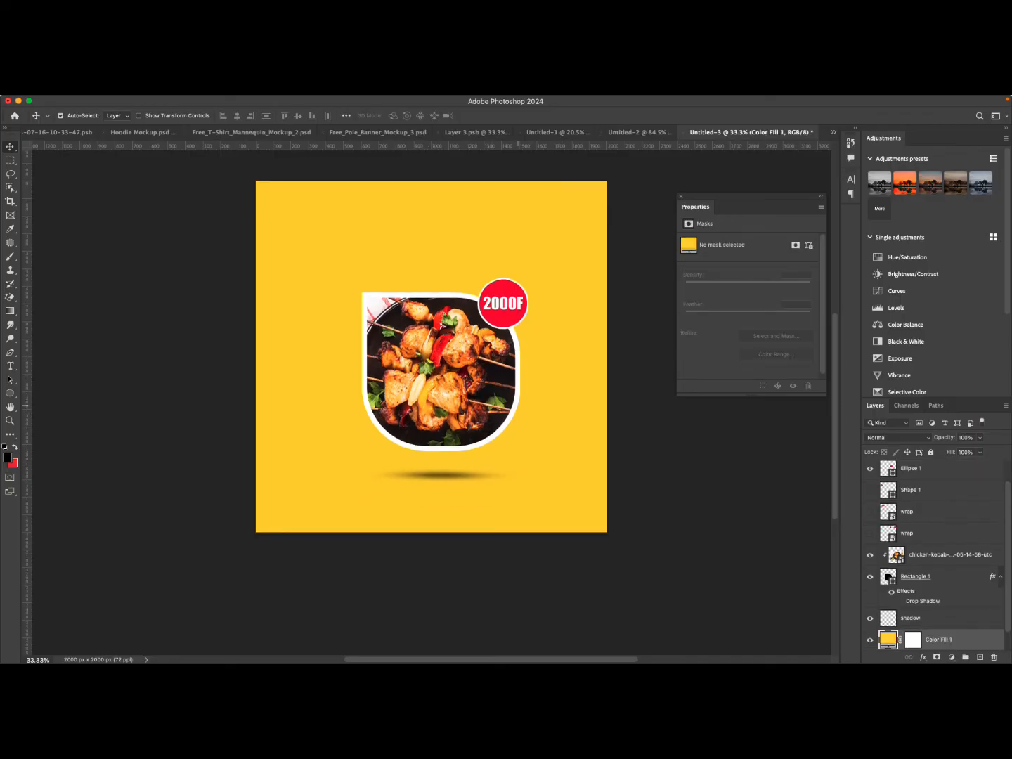
{"action": "scroll", "coordinate": [432, 380], "scroll_direction": "up", "scroll_amount": 3}
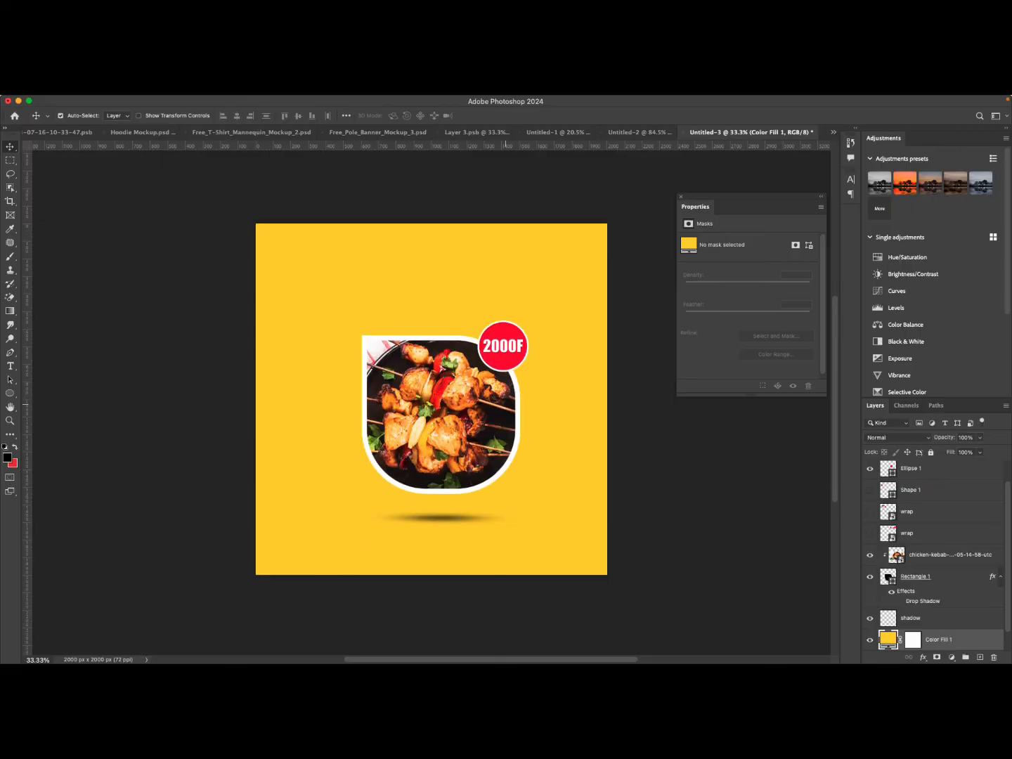
{"action": "left_click", "coordinate": [502, 345]}
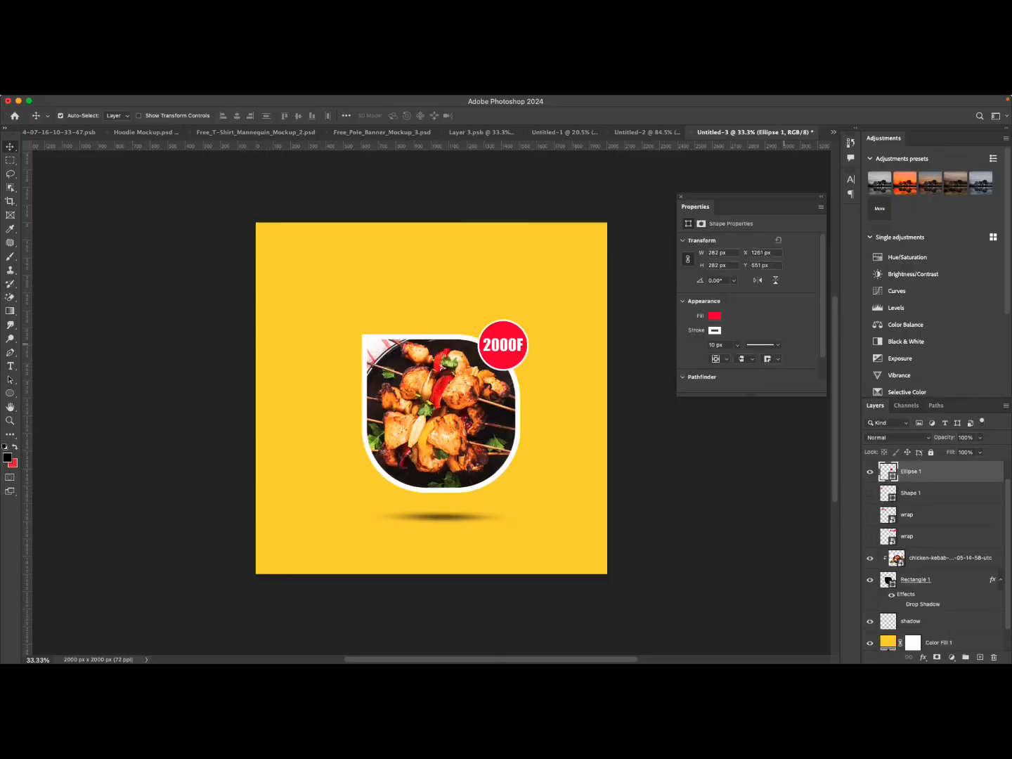
{"action": "left_click", "coordinate": [714, 330]}
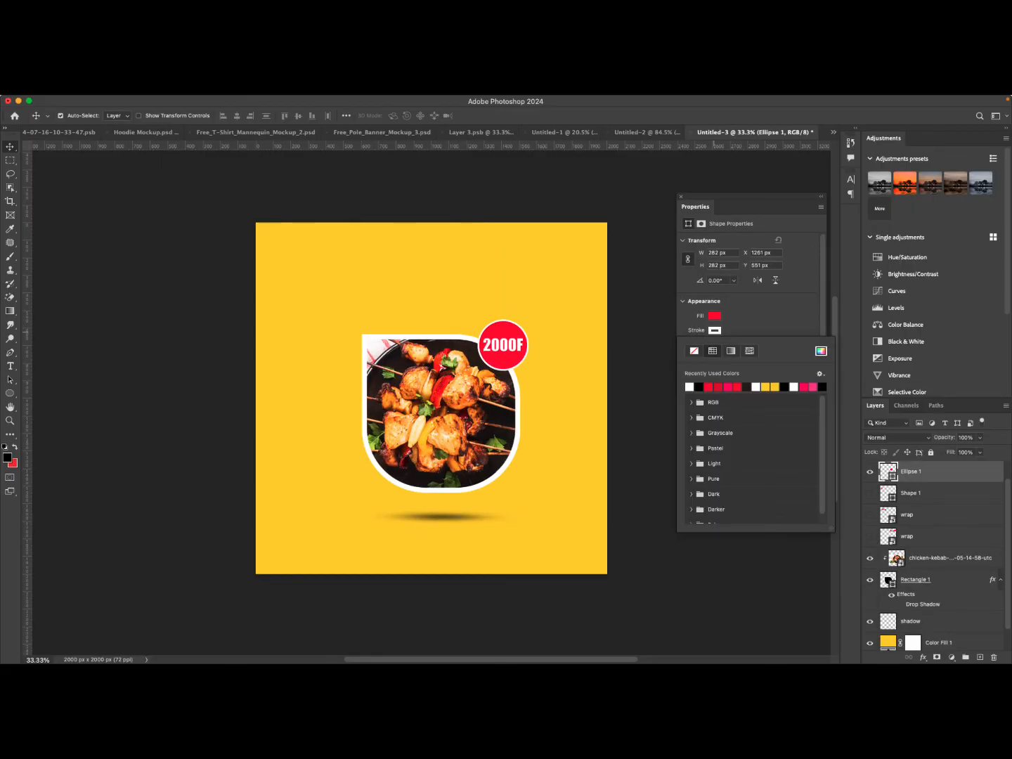
{"action": "left_click", "coordinate": [714, 331]}
{"action": "left_click", "coordinate": [737, 345]}
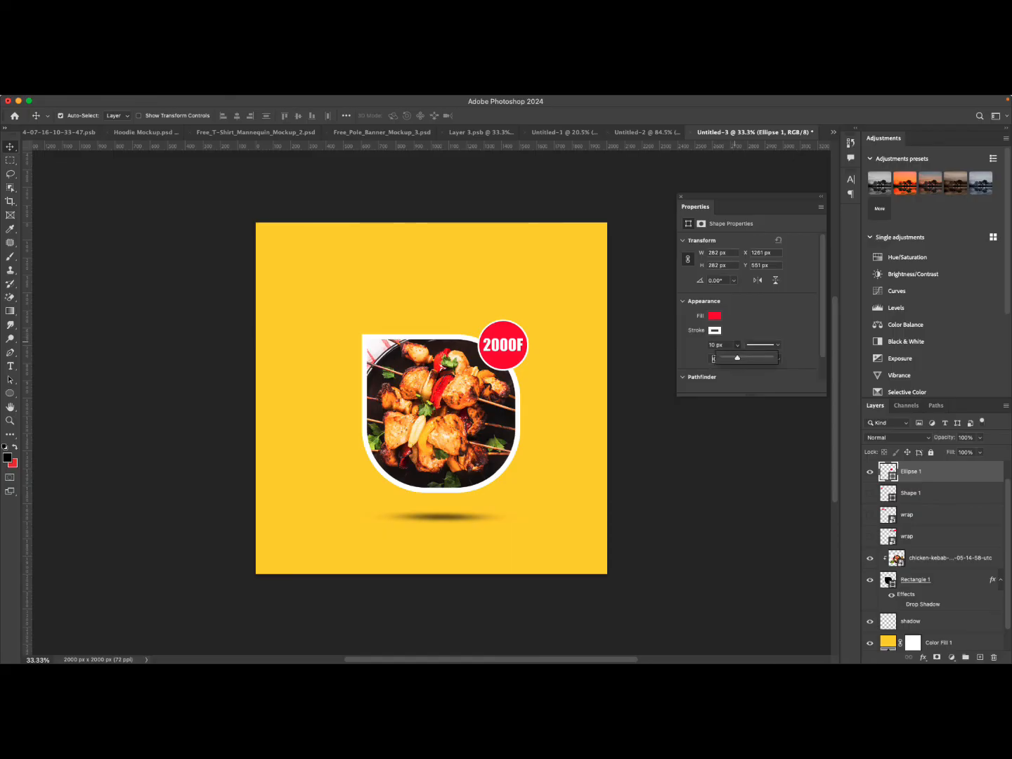
{"action": "left_click_drag", "start_coordinate": [737, 357], "coordinate": [741, 357]}
Try dashed and dotted stroke styles on the circle before returning to a solid stroke.
{"action": "left_click", "coordinate": [762, 345]}
{"action": "left_click", "coordinate": [744, 396]}
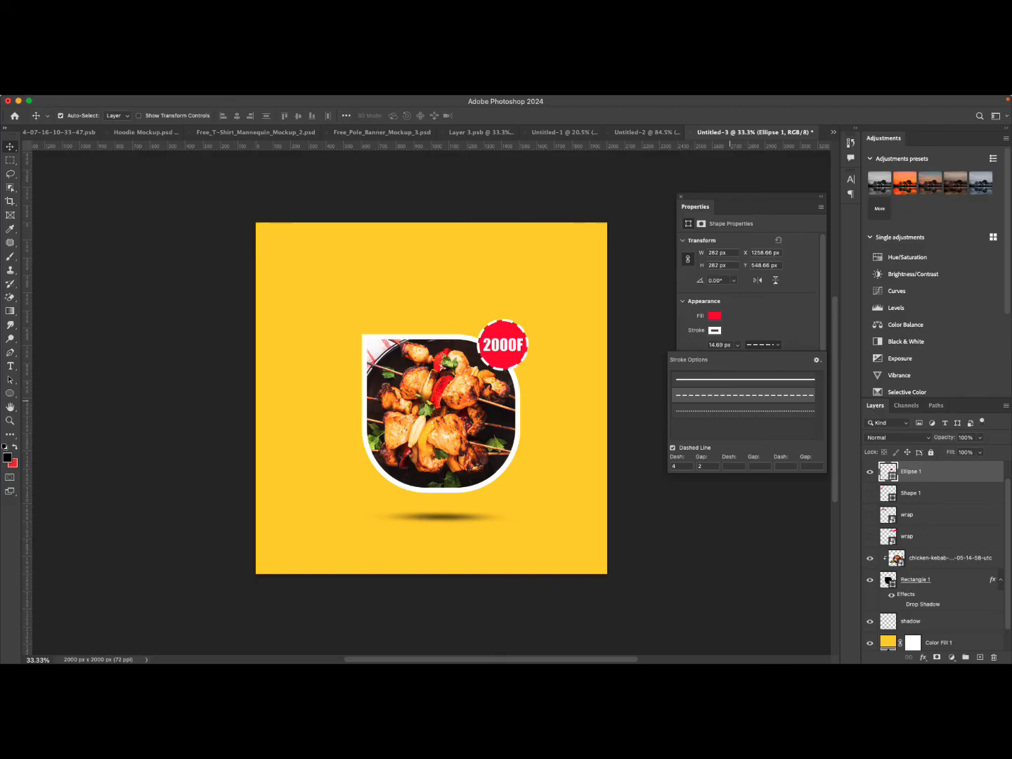
{"action": "left_click", "coordinate": [733, 409]}
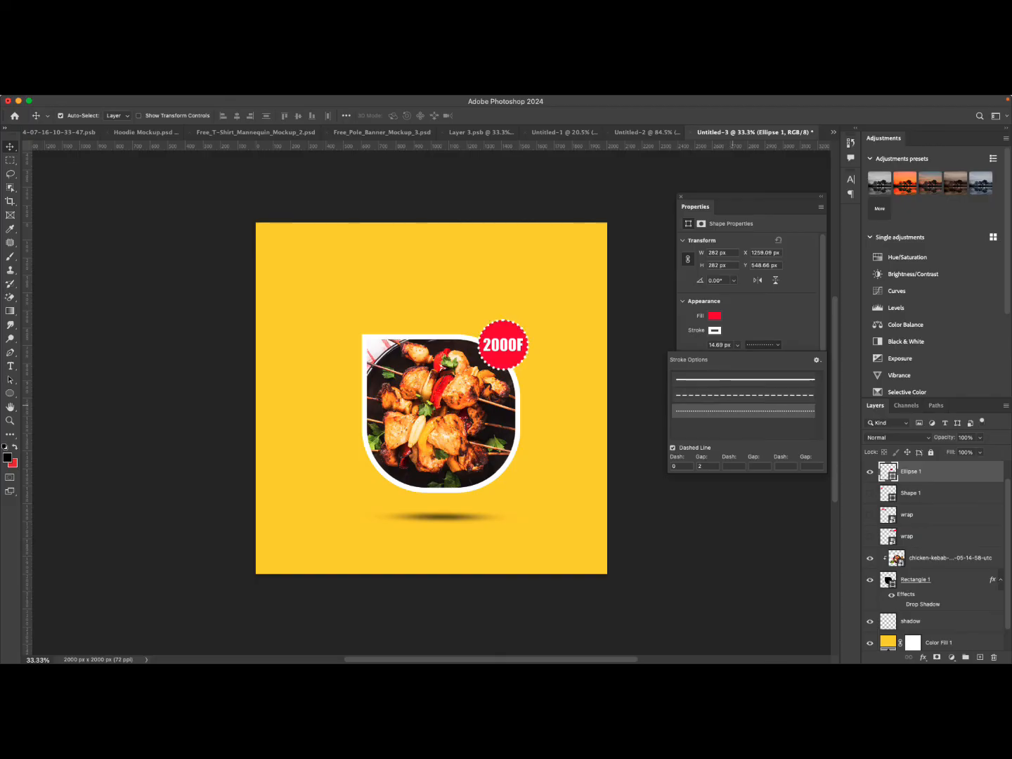
{"action": "left_click", "coordinate": [715, 315]}
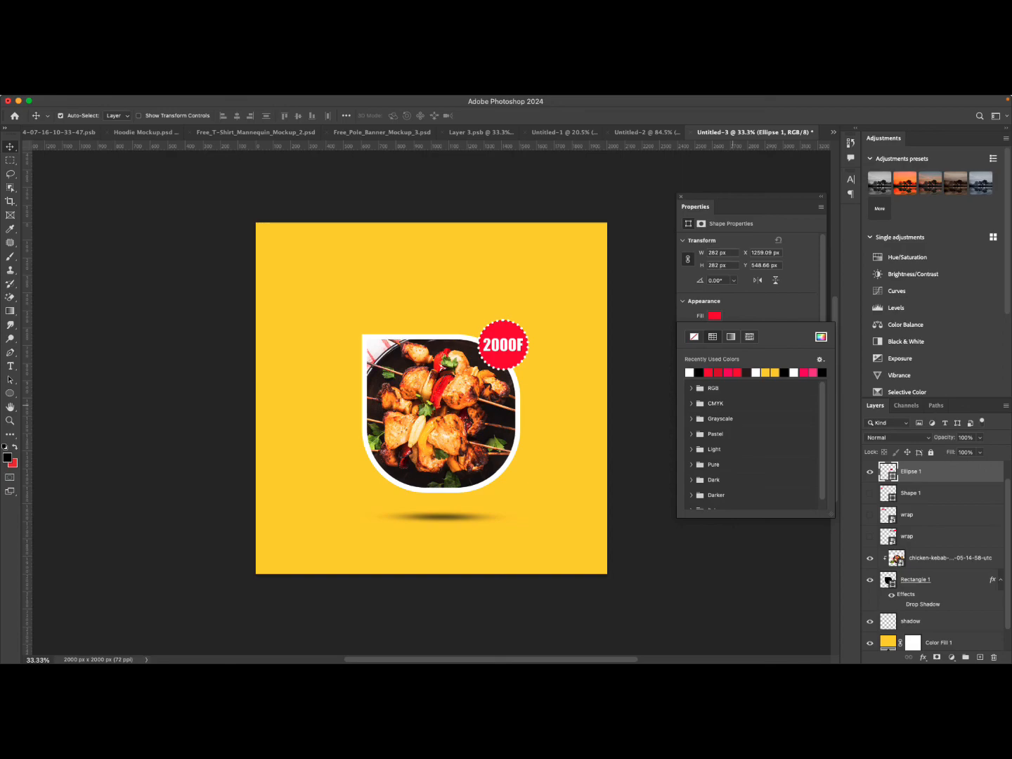
{"action": "left_click", "coordinate": [714, 316]}
{"action": "left_click", "coordinate": [763, 346]}
{"action": "left_click", "coordinate": [735, 378]}
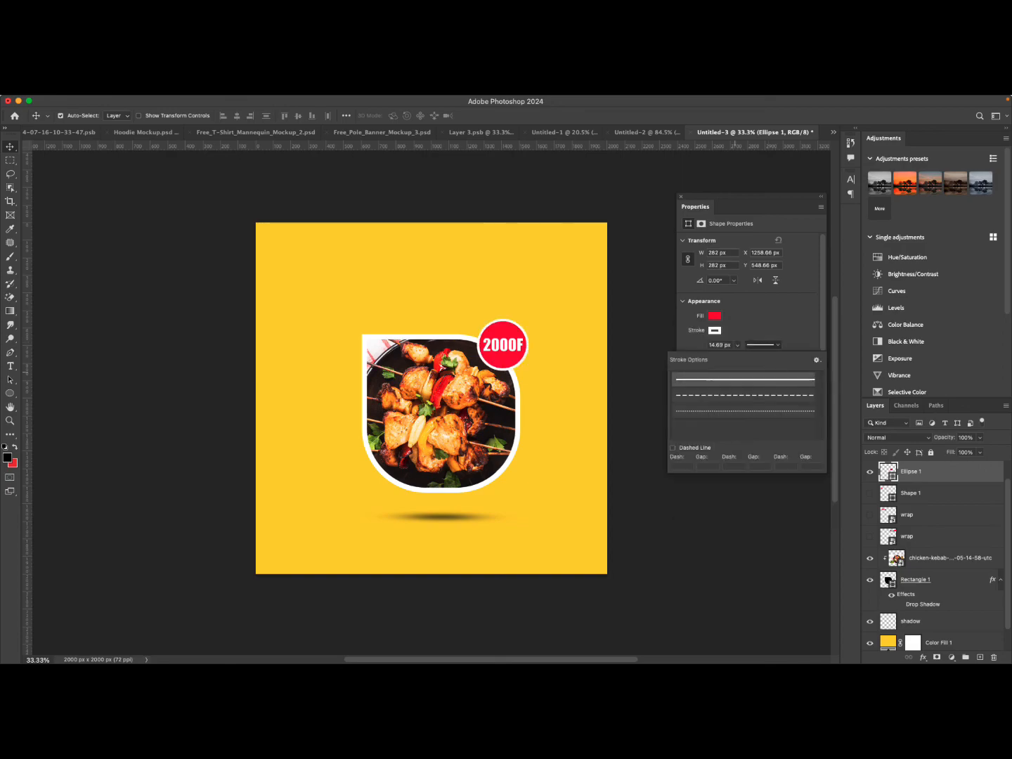
{"action": "key", "text": "Escape"}
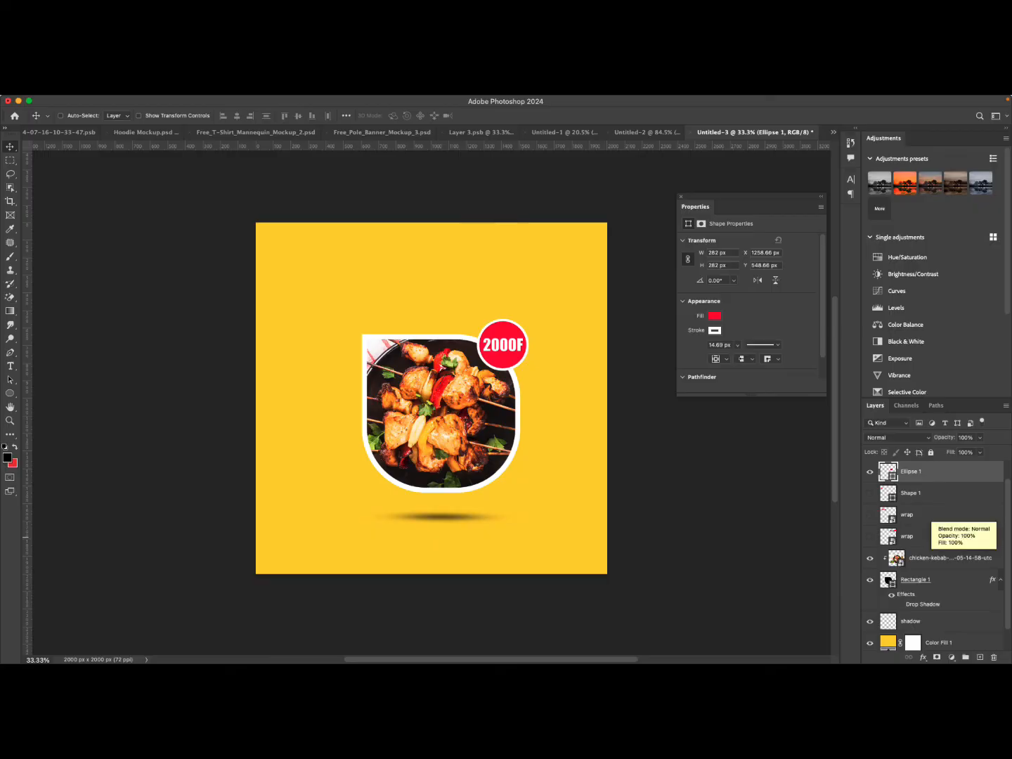
Duplicate the red circle's layer.
{"action": "key", "text": "super+j"}
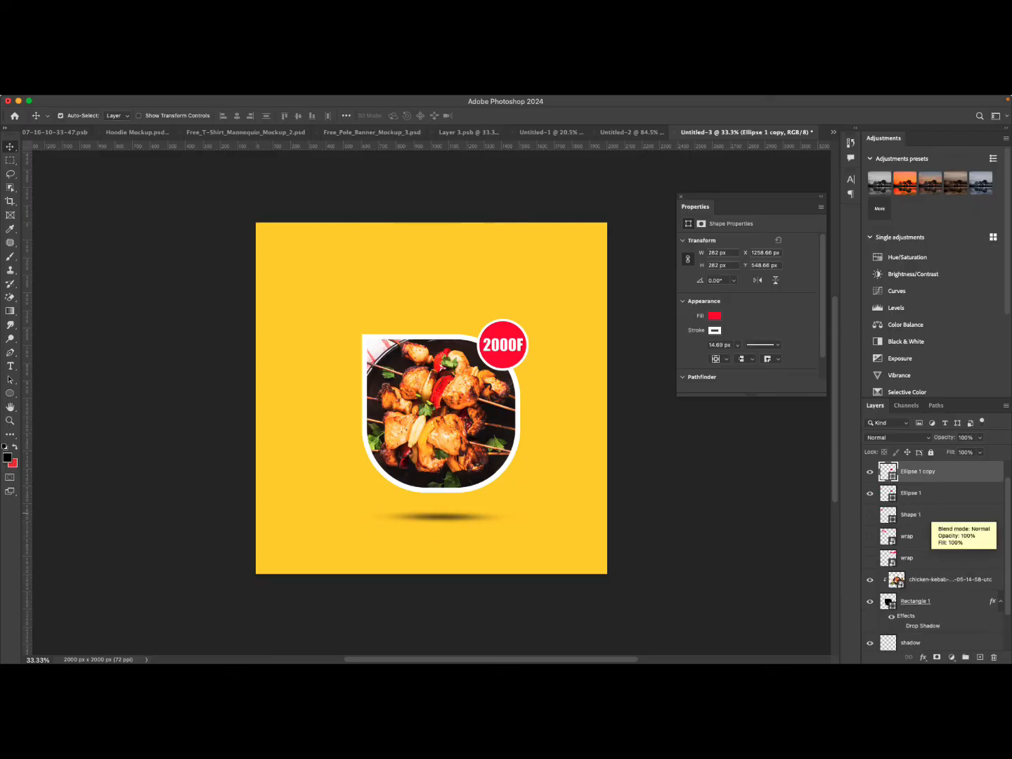
{"action": "left_click", "coordinate": [895, 494]}
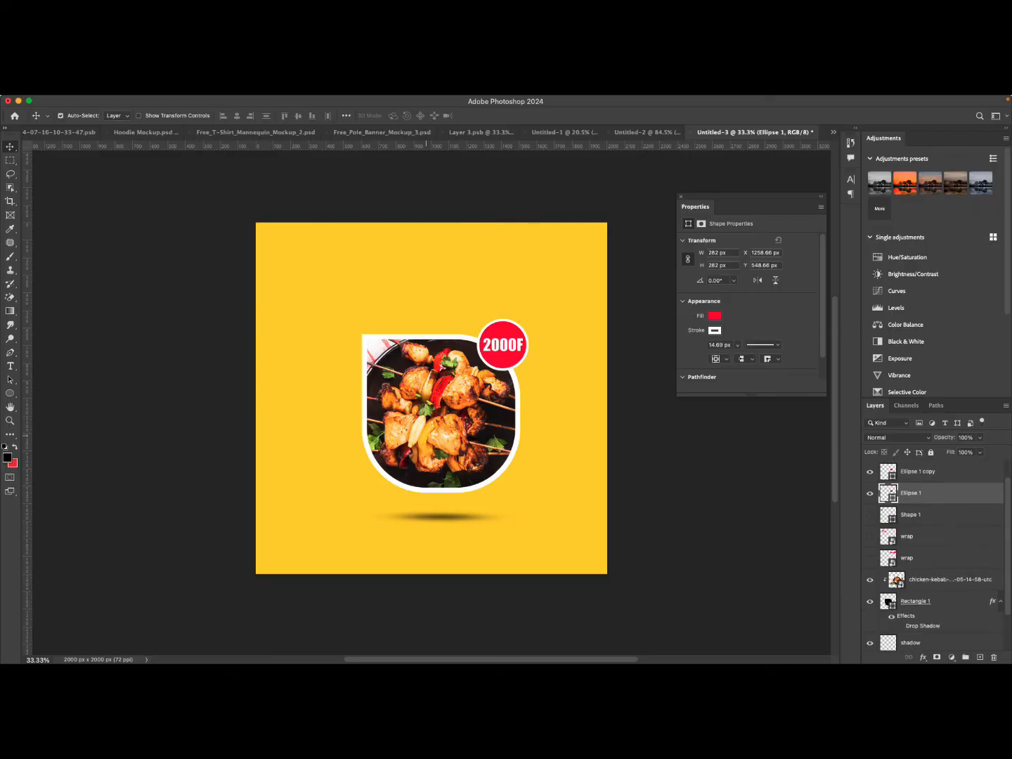
{"action": "key", "text": "super+t"}
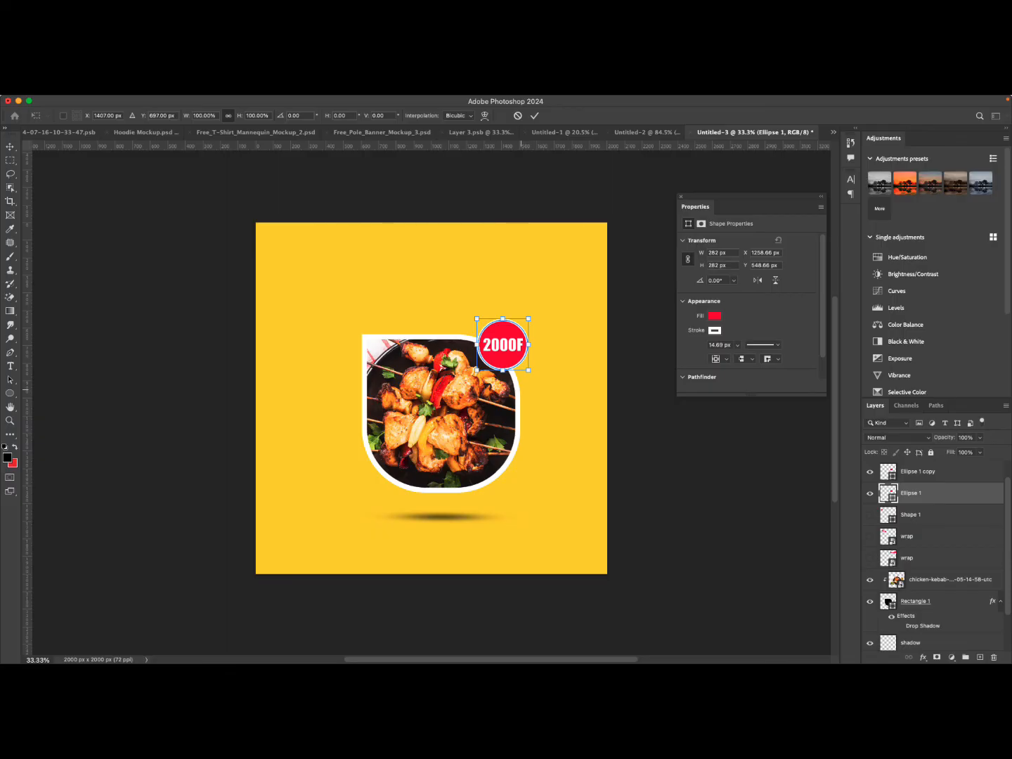
{"action": "left_click", "coordinate": [518, 116]}
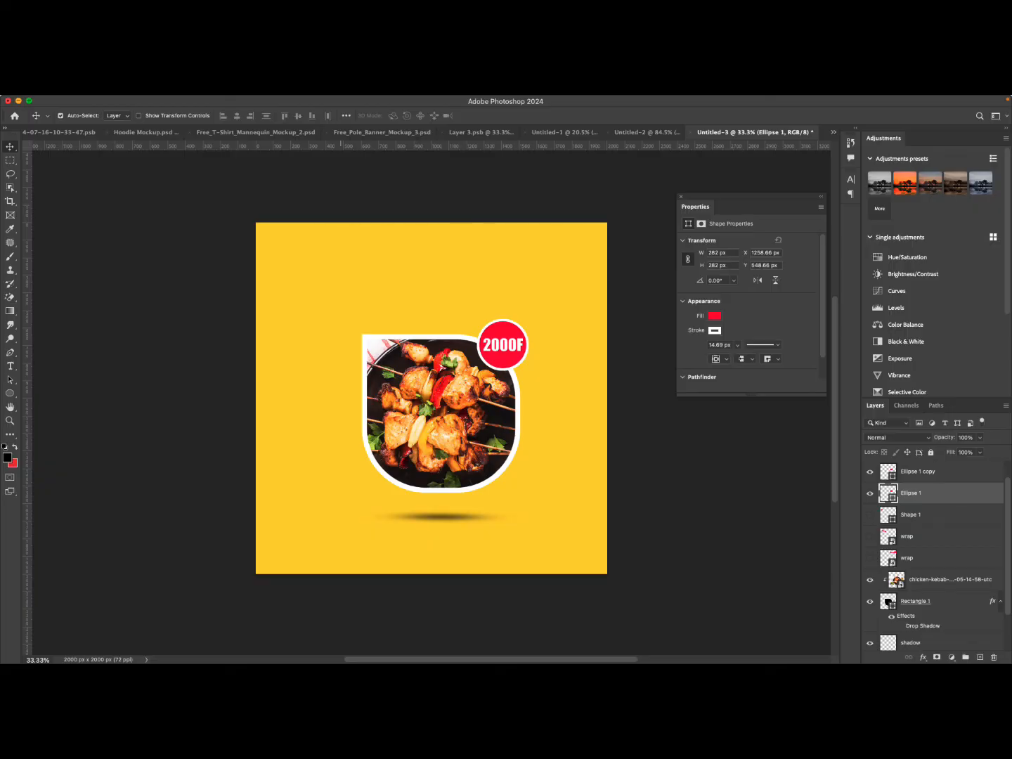
{"action": "left_click", "coordinate": [18, 100]}
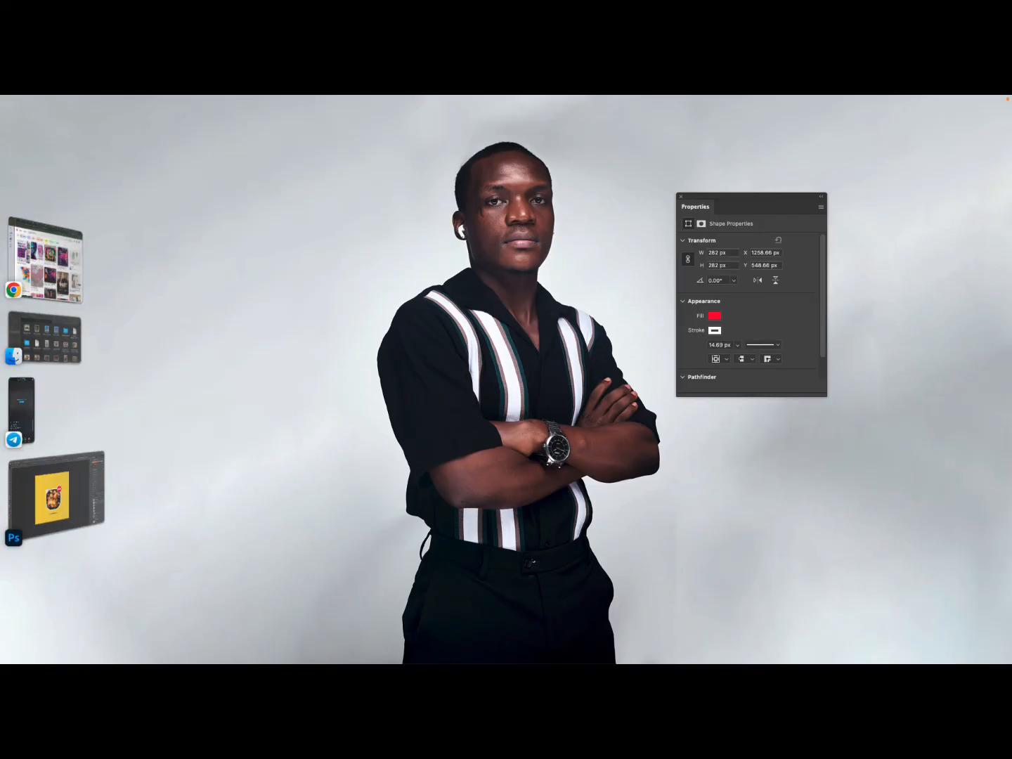
{"action": "left_click", "coordinate": [68, 496]}
{"action": "left_click", "coordinate": [68, 496]}
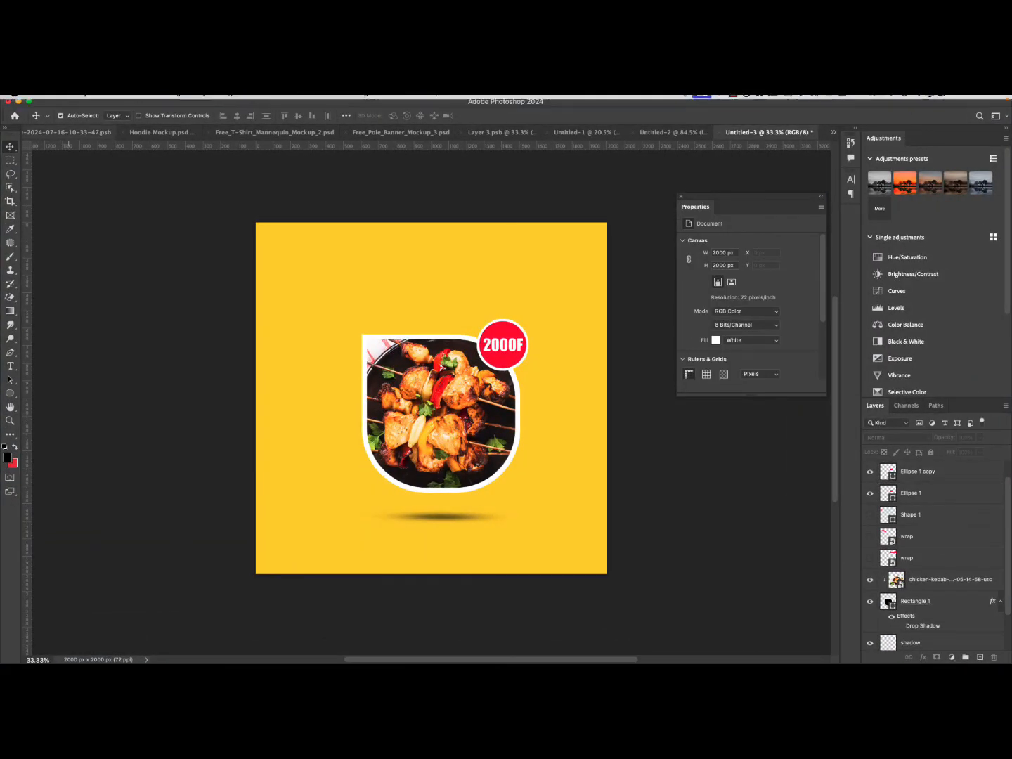
{"action": "left_click", "coordinate": [19, 101]}
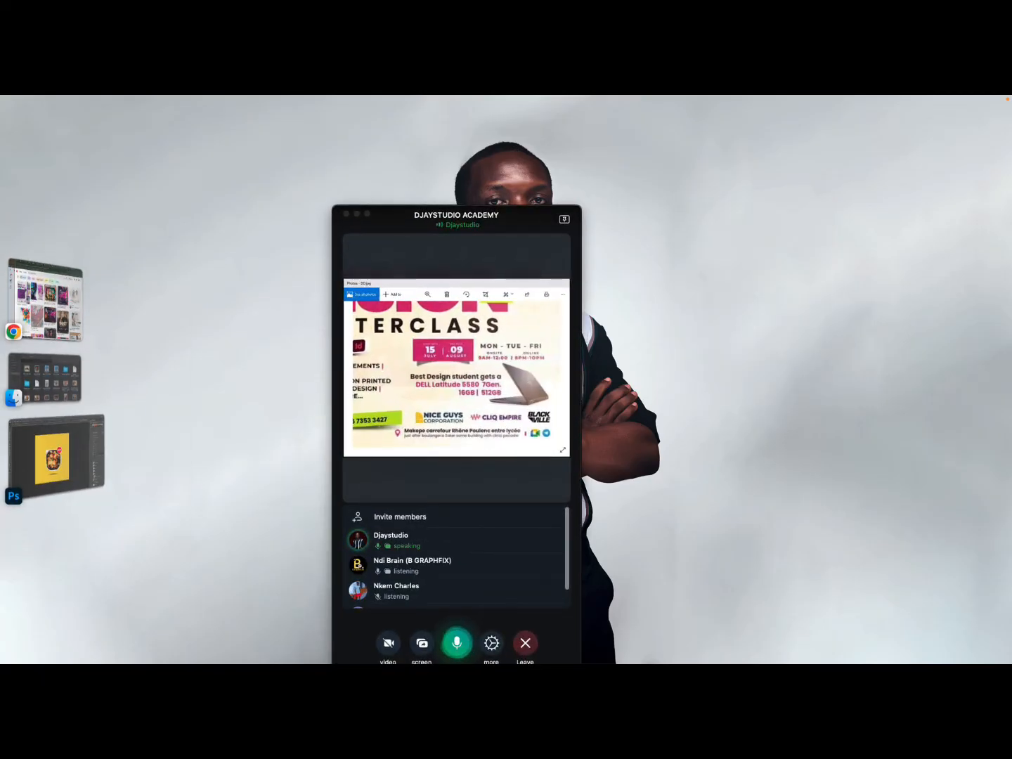
{"action": "right_click", "coordinate": [522, 386]}
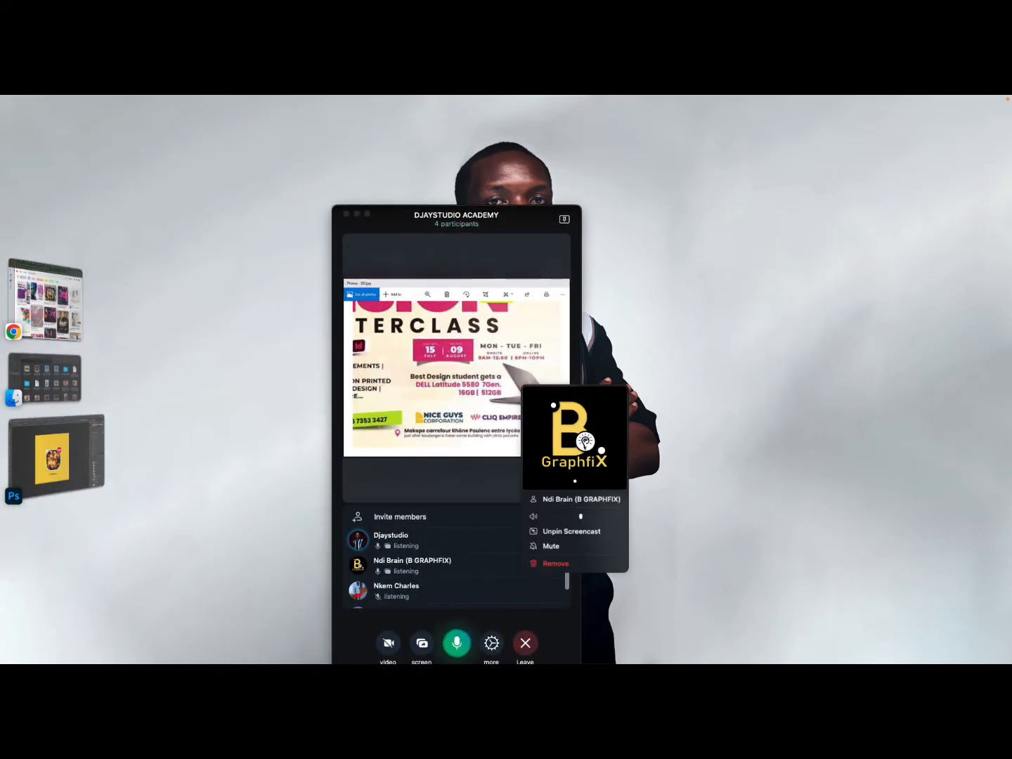
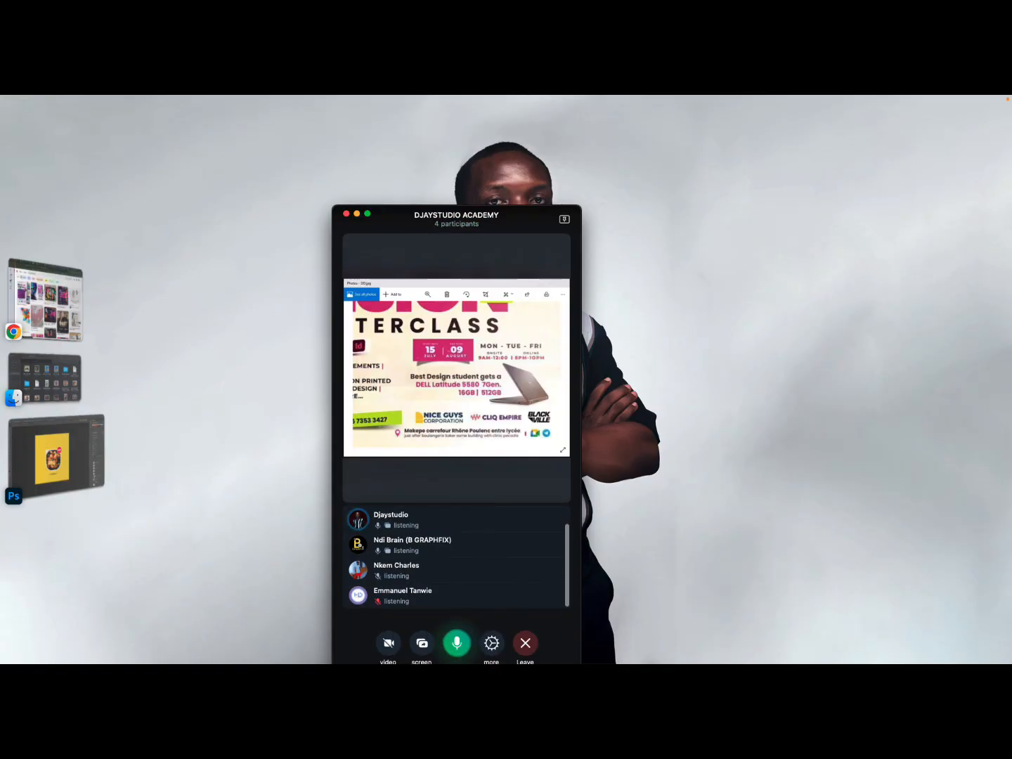
Allow a listening participant in the call to speak.
{"action": "right_click", "coordinate": [415, 600]}
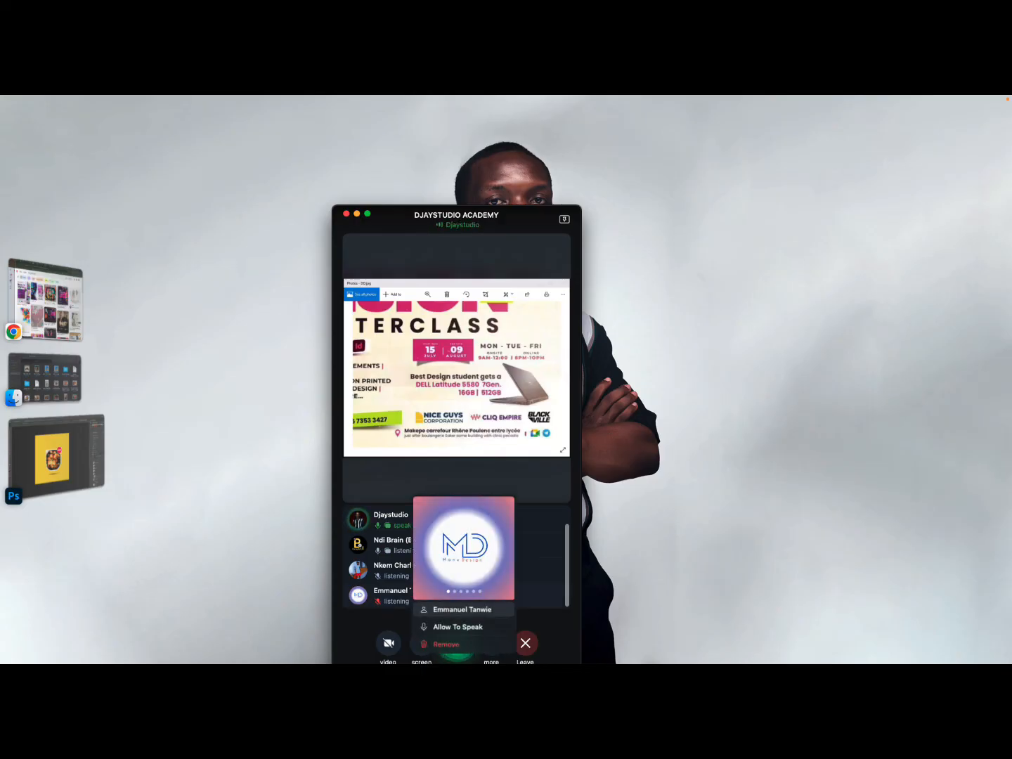
{"action": "left_click", "coordinate": [459, 627]}
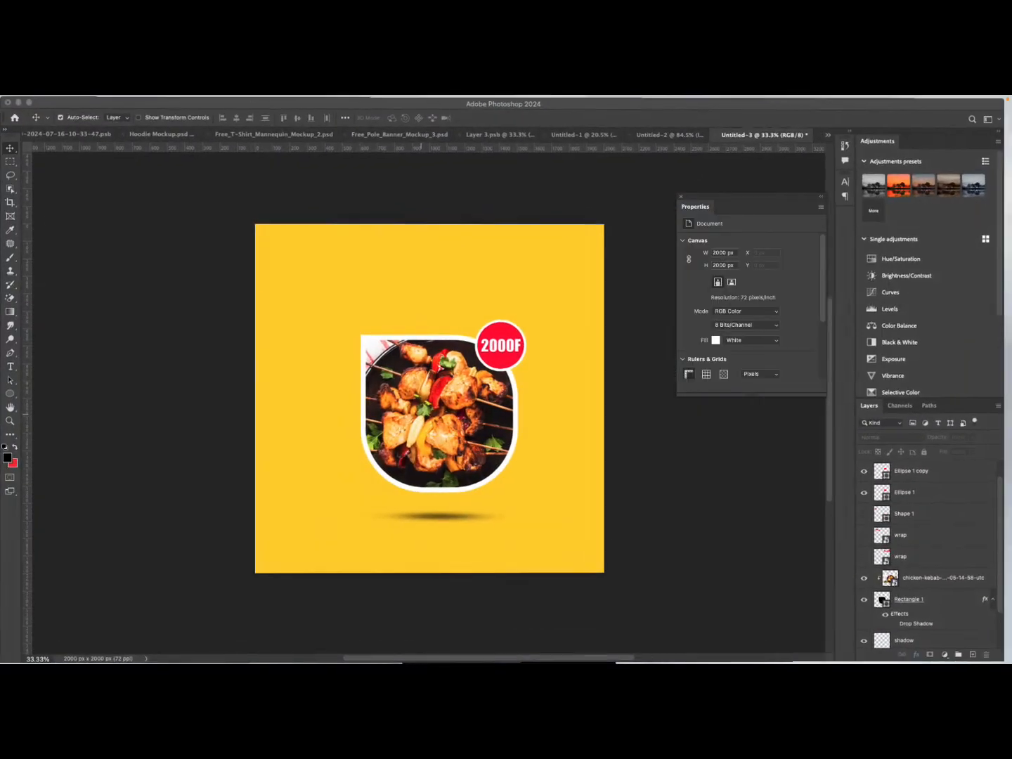
Add a text layer near the top of the canvas reading "CONTACT:" followed by the phone number.
{"action": "left_click", "coordinate": [518, 545]}
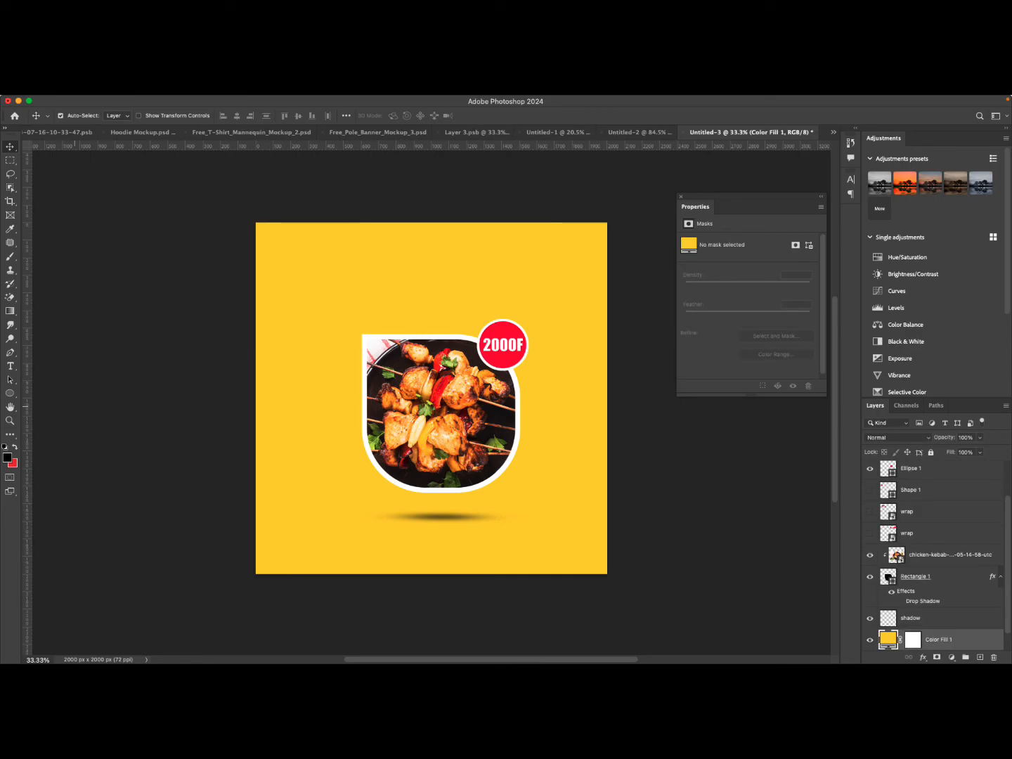
{"action": "key", "text": "t"}
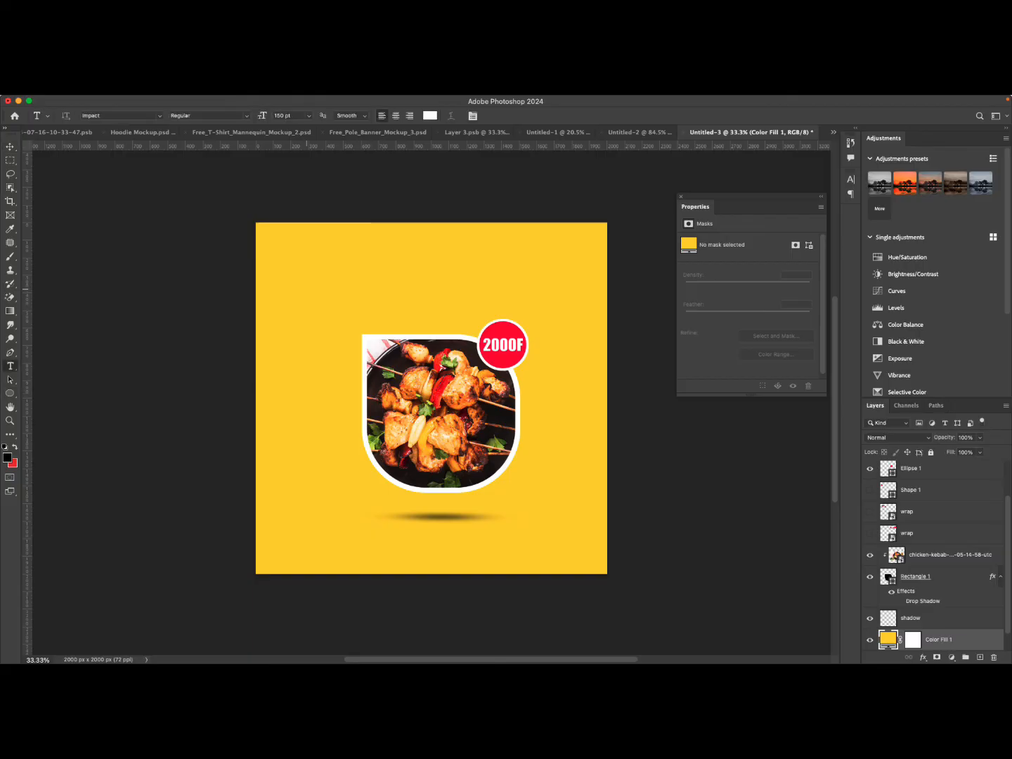
{"action": "left_click", "coordinate": [307, 286]}
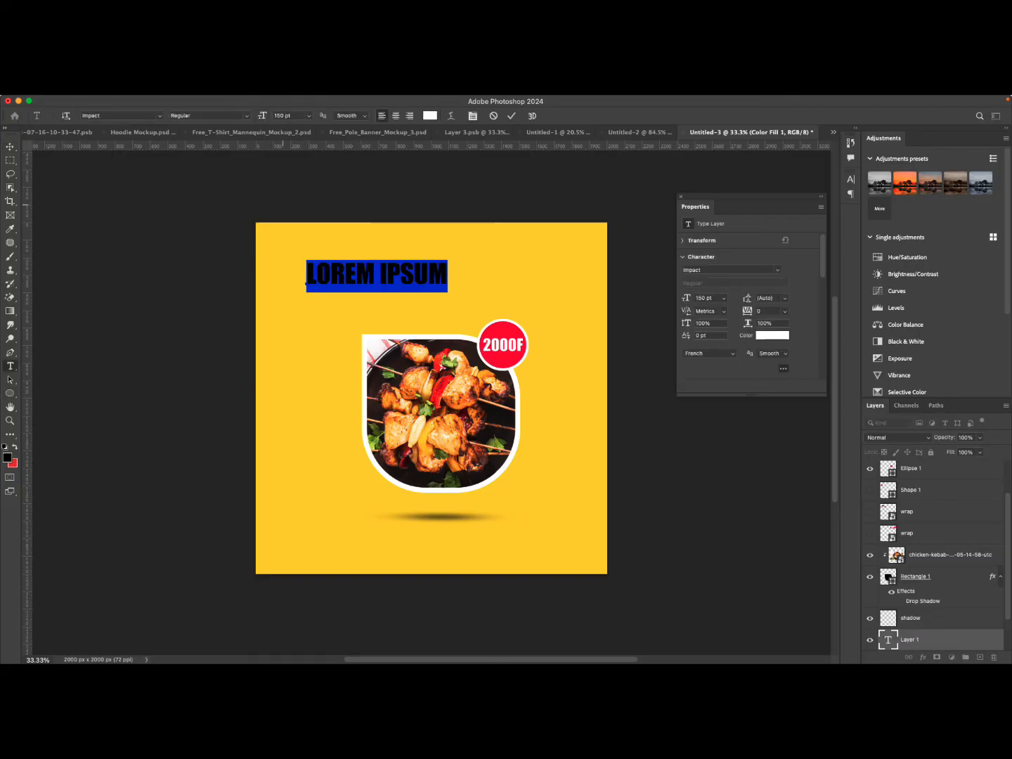
{"action": "type", "text": "TEL"}
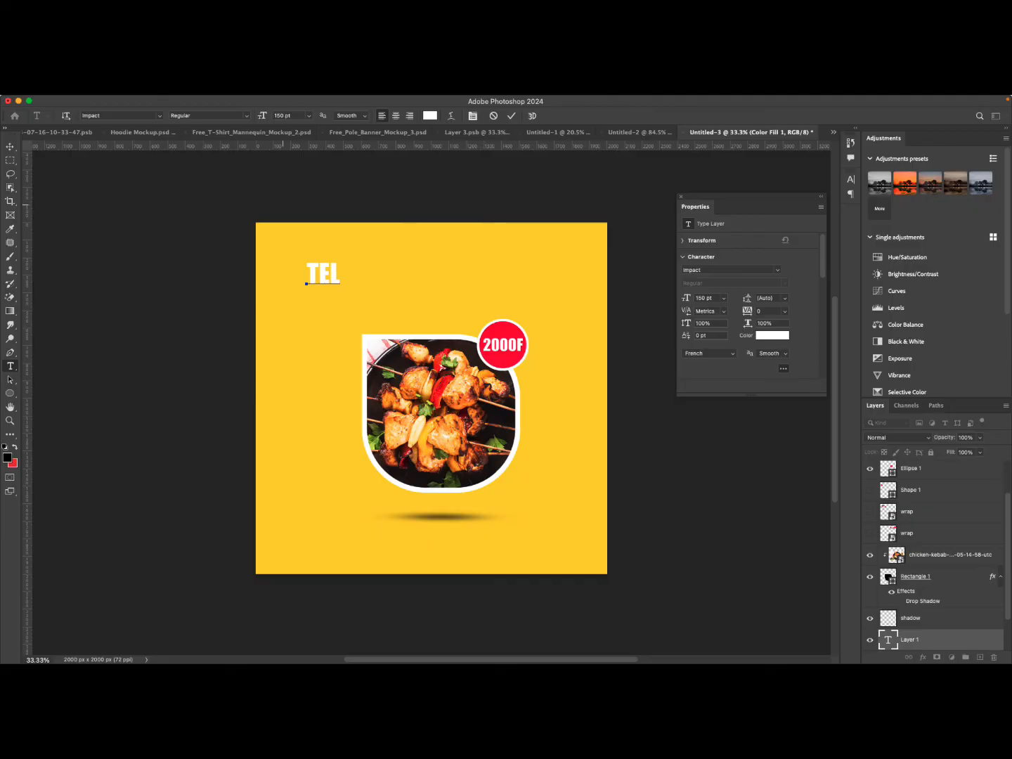
{"action": "key", "text": "BackSpace"}
{"action": "key", "text": "BackSpace"}
{"action": "key", "text": "BackSpace"}
{"action": "type", "text": "CONTA"}
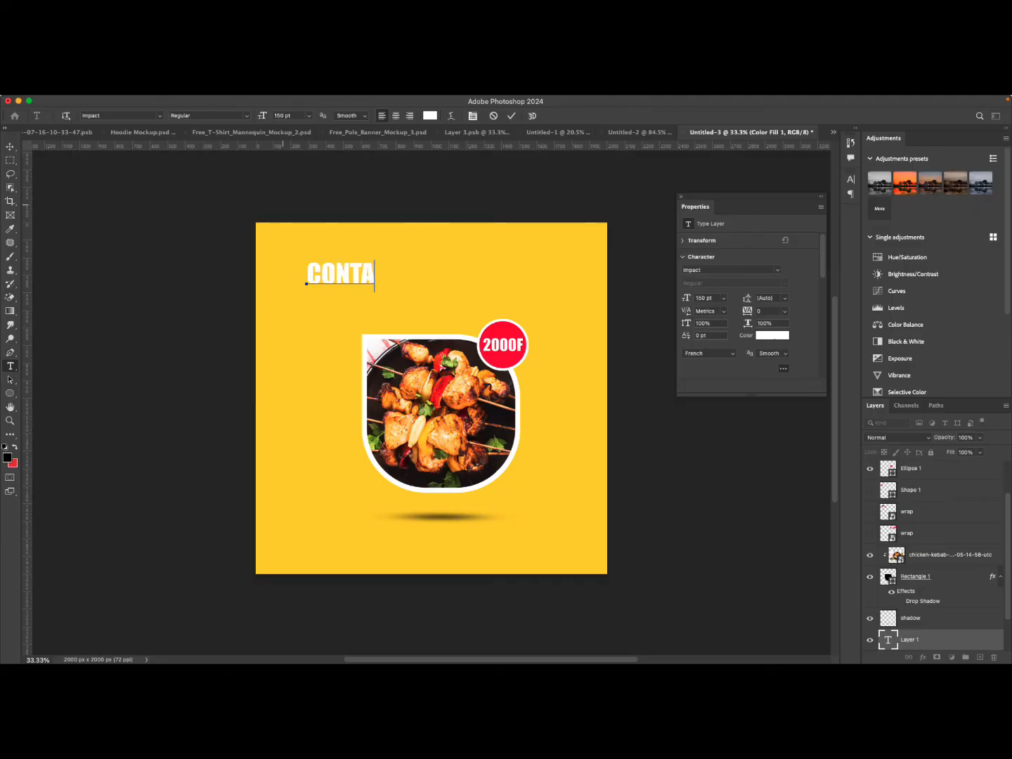
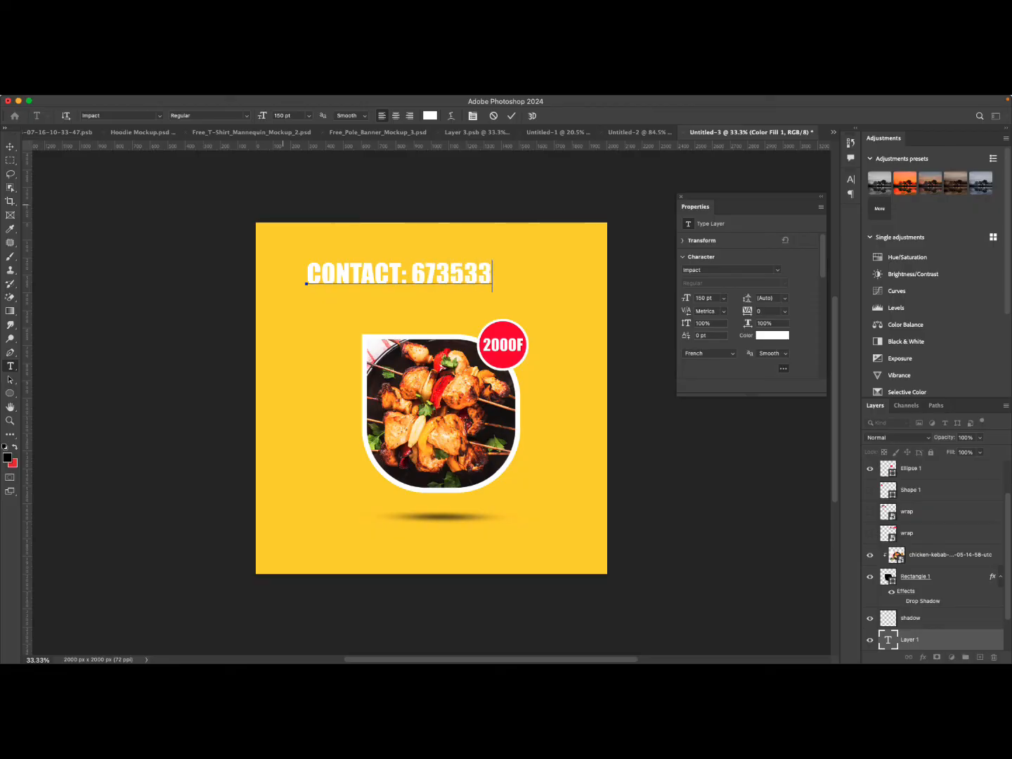
{"action": "left_click", "coordinate": [510, 115]}
Set the contact text colour to black, 000000.
{"action": "left_click", "coordinate": [773, 336]}
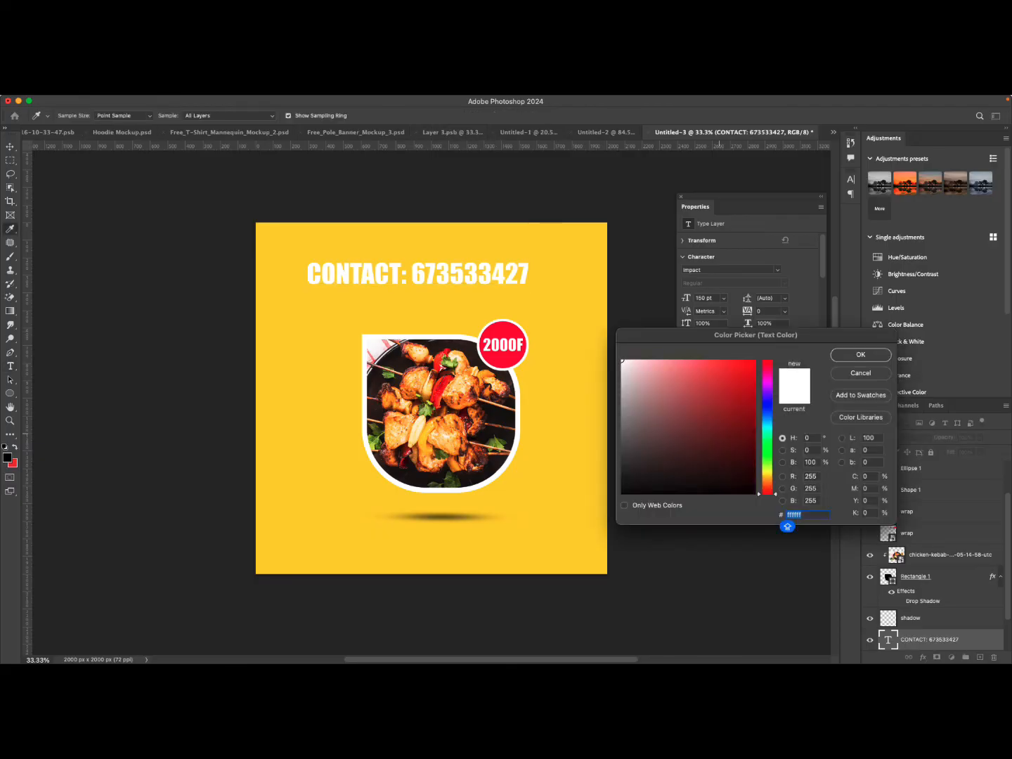
{"action": "type", "text": "000000"}
{"action": "key", "text": "Return"}
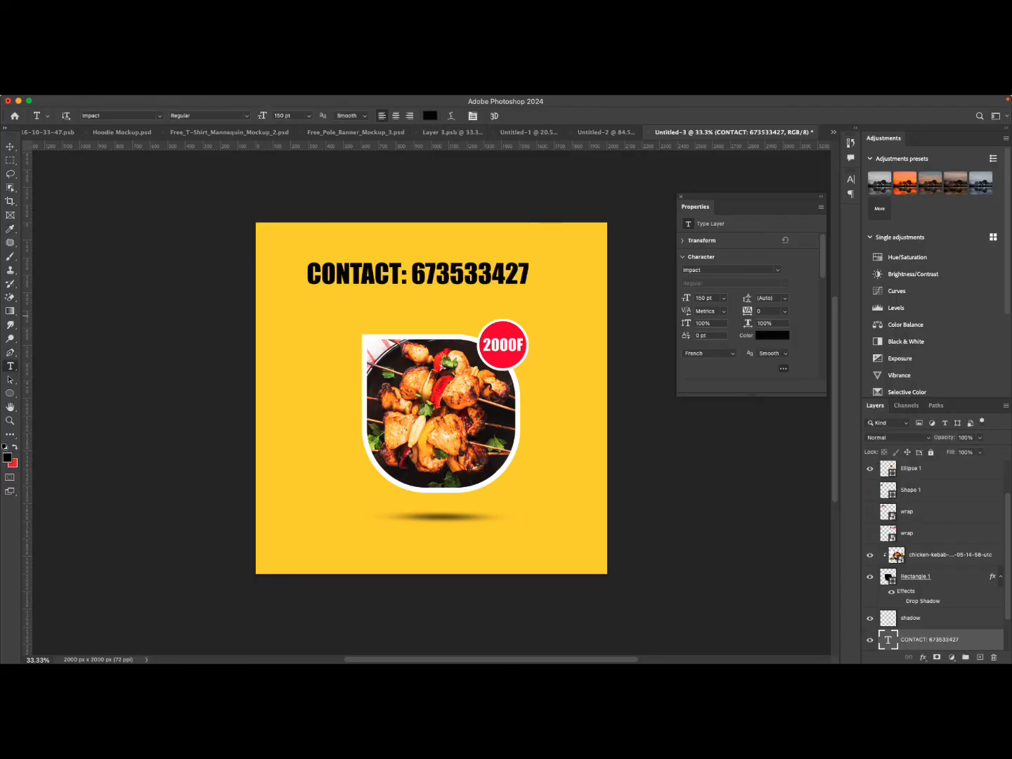
Draw a rectangle about 1386 x 254 px over the contact text with the Rectangle tool.
{"action": "left_click", "coordinate": [9, 393]}
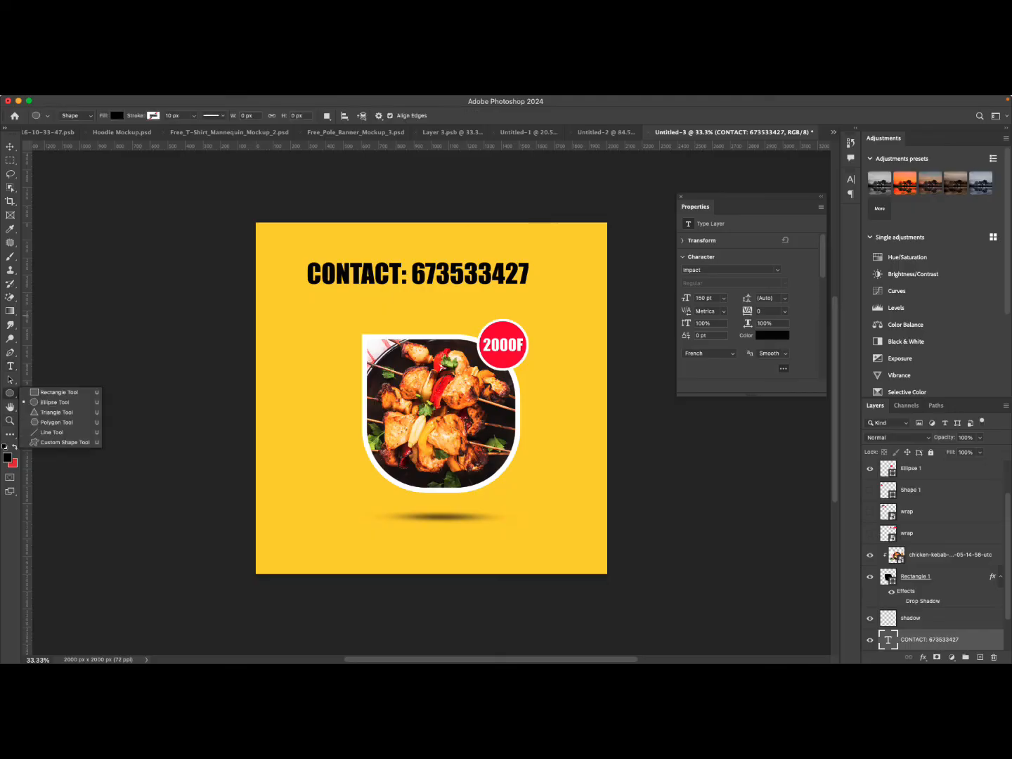
{"action": "left_click", "coordinate": [59, 392]}
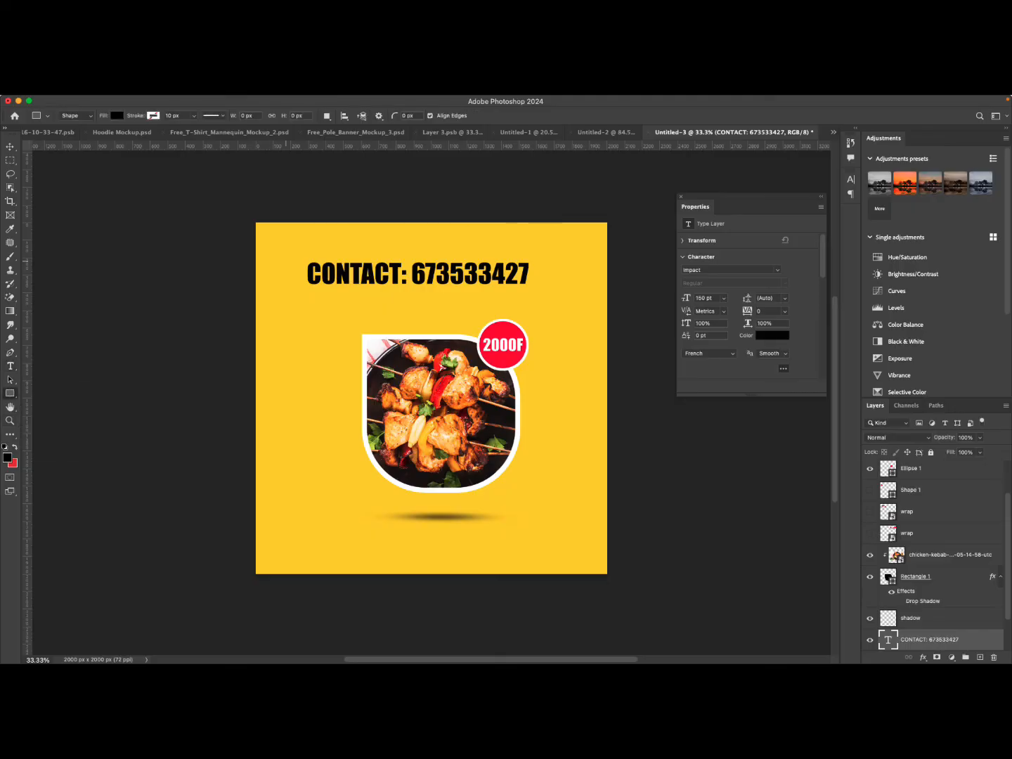
{"action": "left_click_drag", "start_coordinate": [300, 250], "coordinate": [542, 294]}
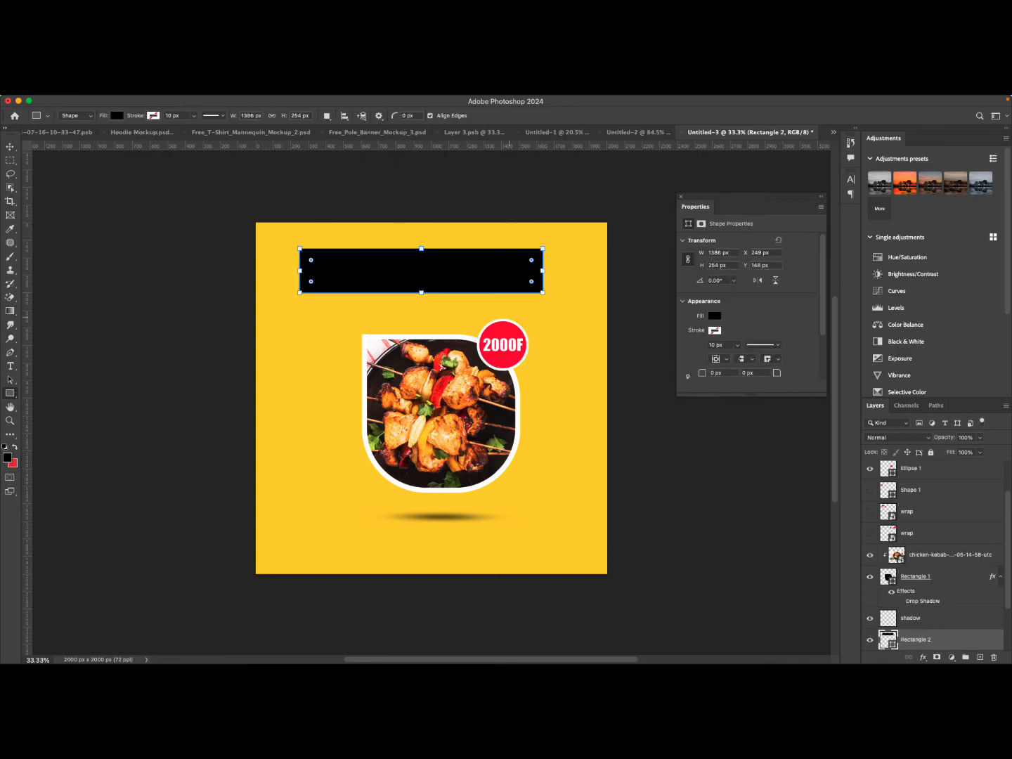
Move the rectangle layer below the contact text and change its fill to white.
{"action": "scroll", "coordinate": [935, 563], "scroll_direction": "down", "scroll_amount": 3}
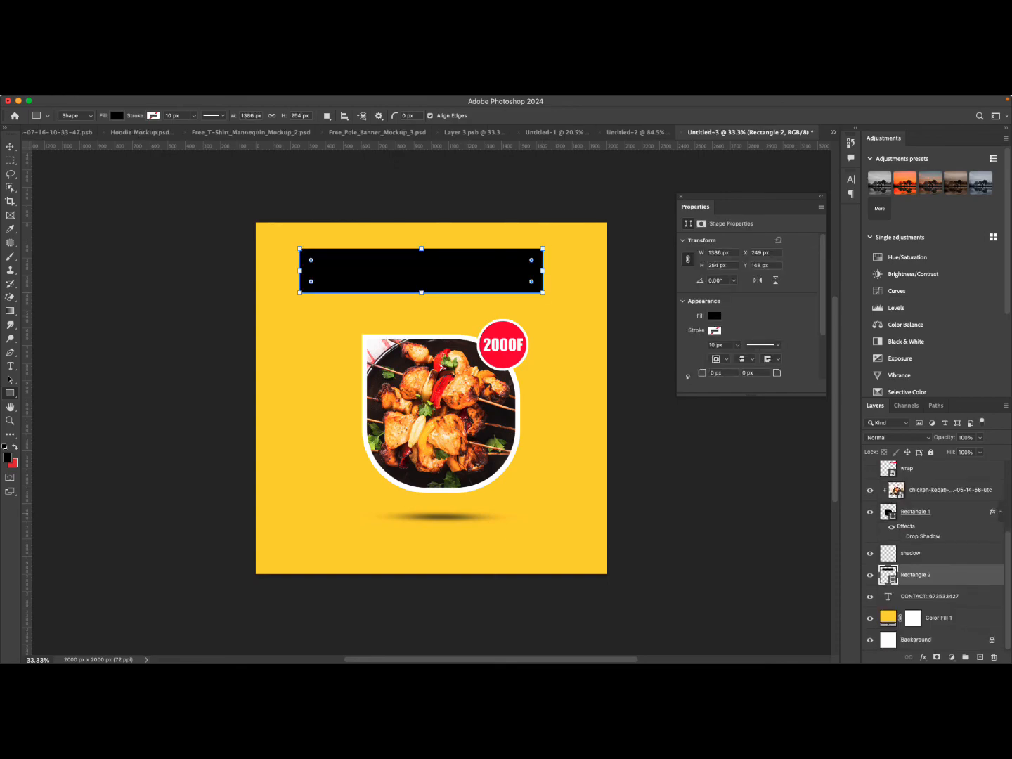
{"action": "left_click_drag", "start_coordinate": [913, 575], "coordinate": [913, 605]}
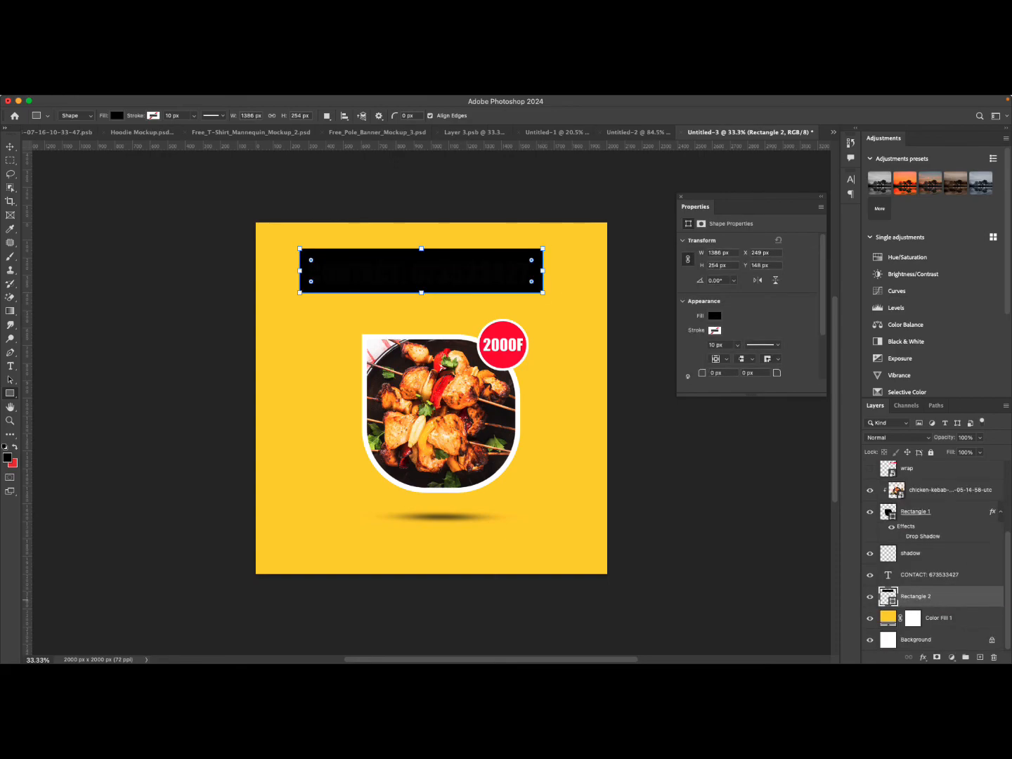
{"action": "double_click", "coordinate": [889, 596]}
{"action": "left_click", "coordinate": [622, 361]}
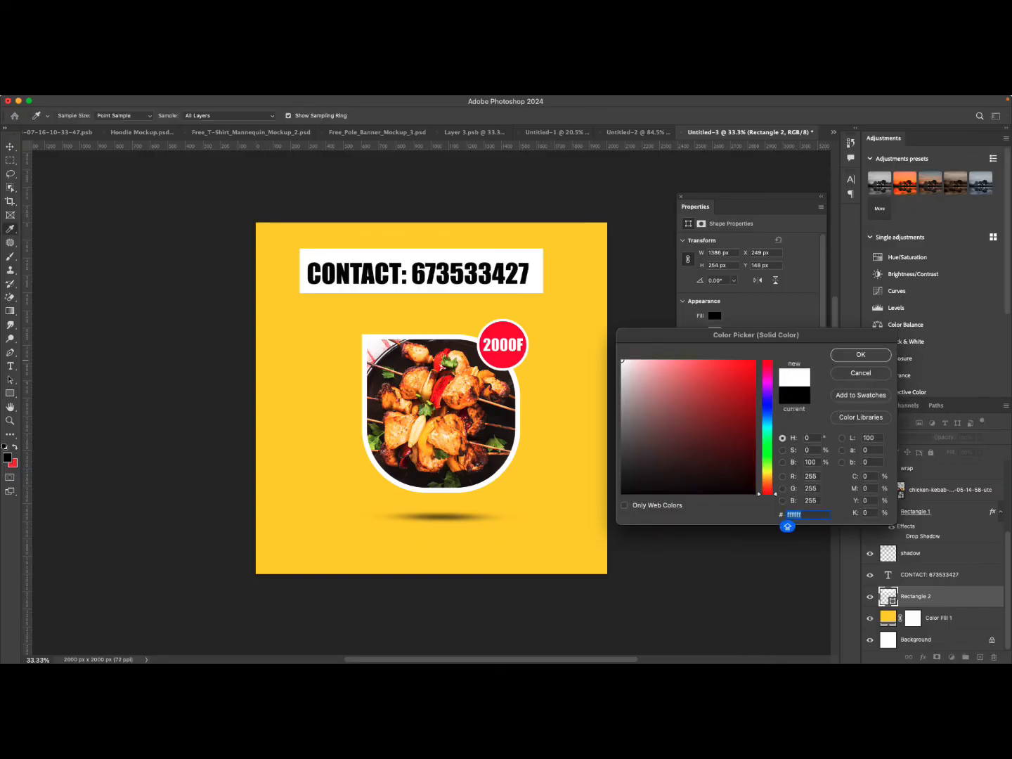
{"action": "key", "text": "Return"}
Scale the contact text down to about 77% with Free Transform.
{"action": "left_click", "coordinate": [9, 147]}
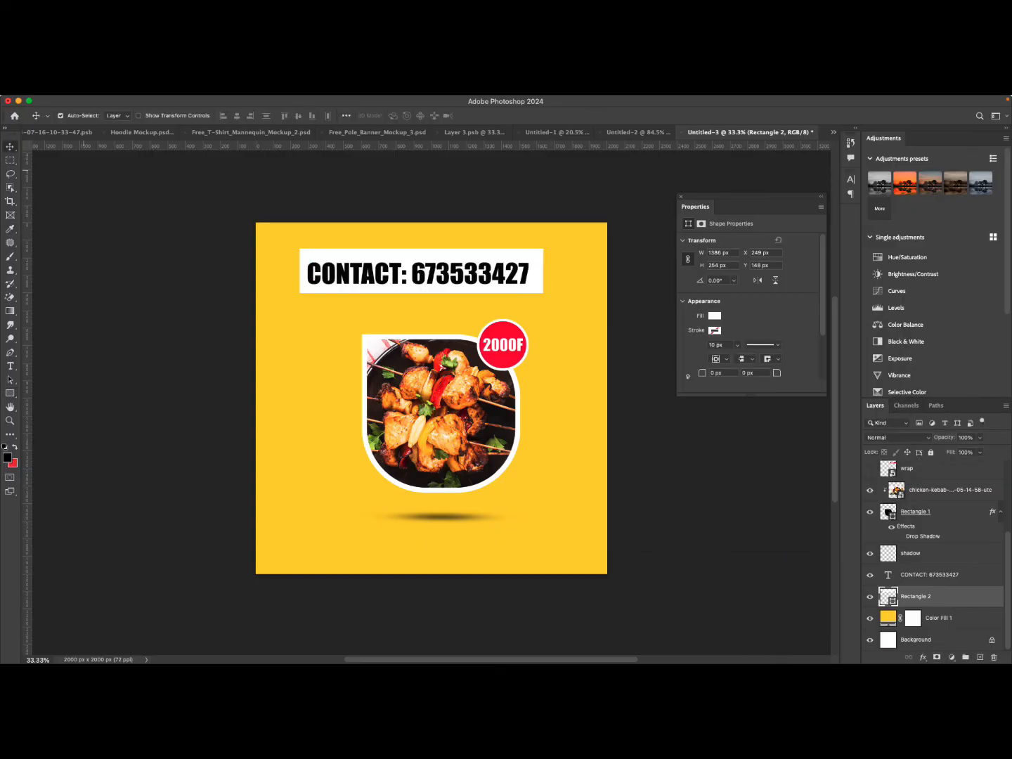
{"action": "left_click", "coordinate": [384, 279]}
{"action": "key", "text": "super+t"}
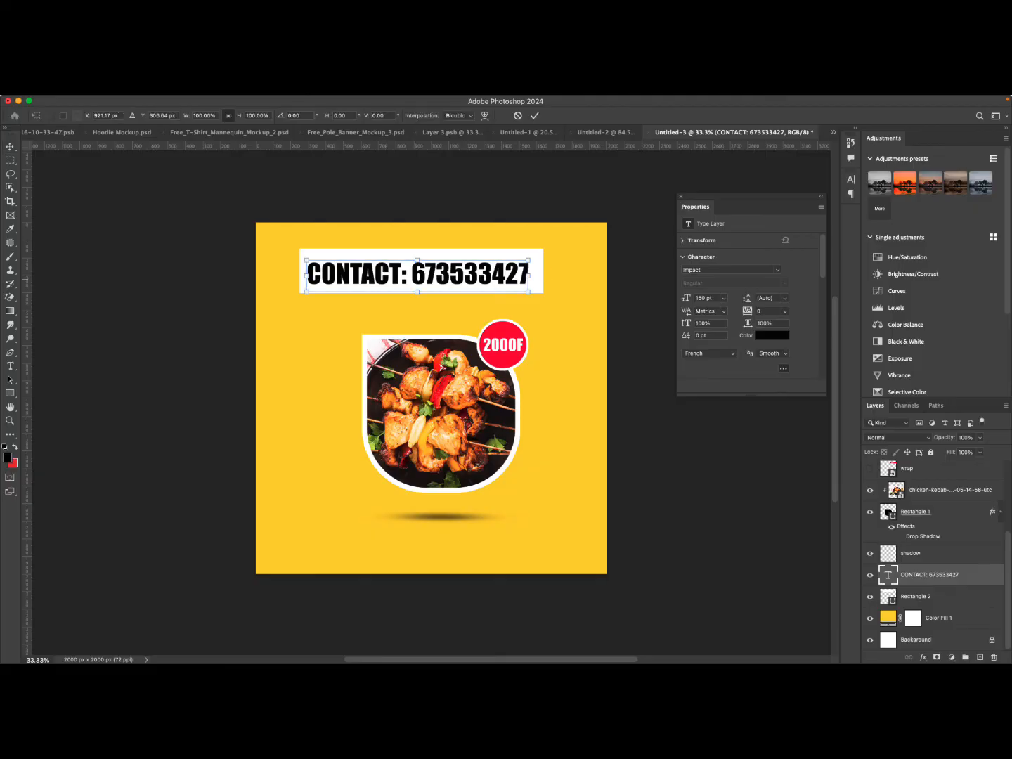
{"action": "left_click_drag", "start_coordinate": [528, 276], "coordinate": [505, 269]}
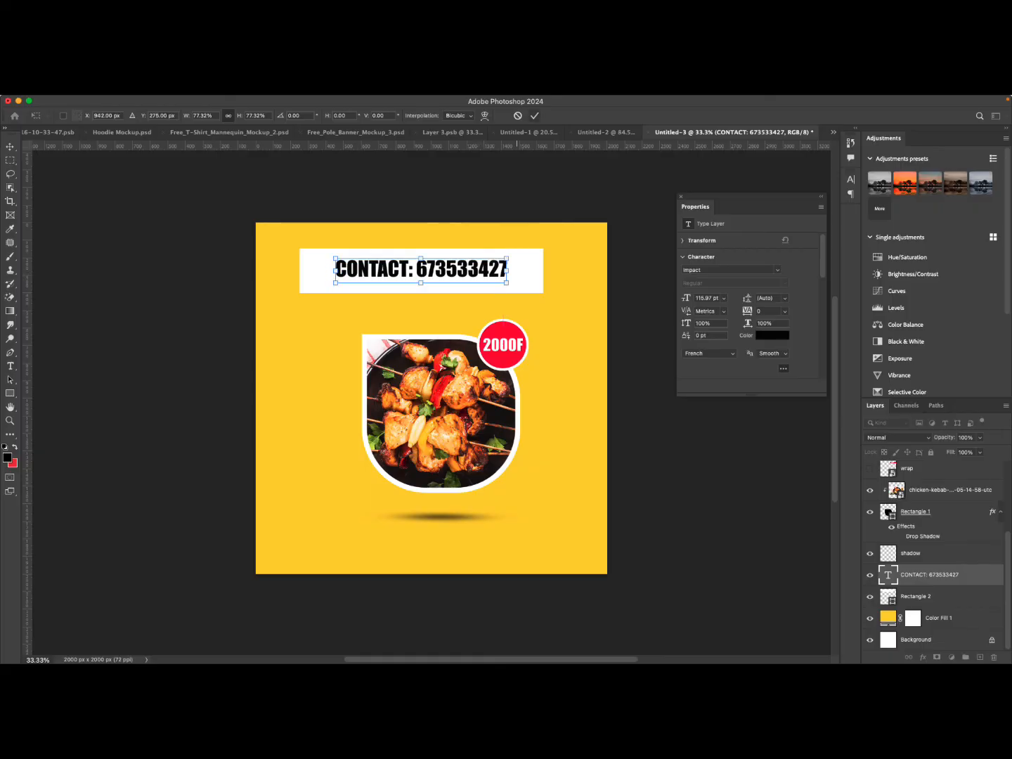
{"action": "left_click", "coordinate": [535, 115]}
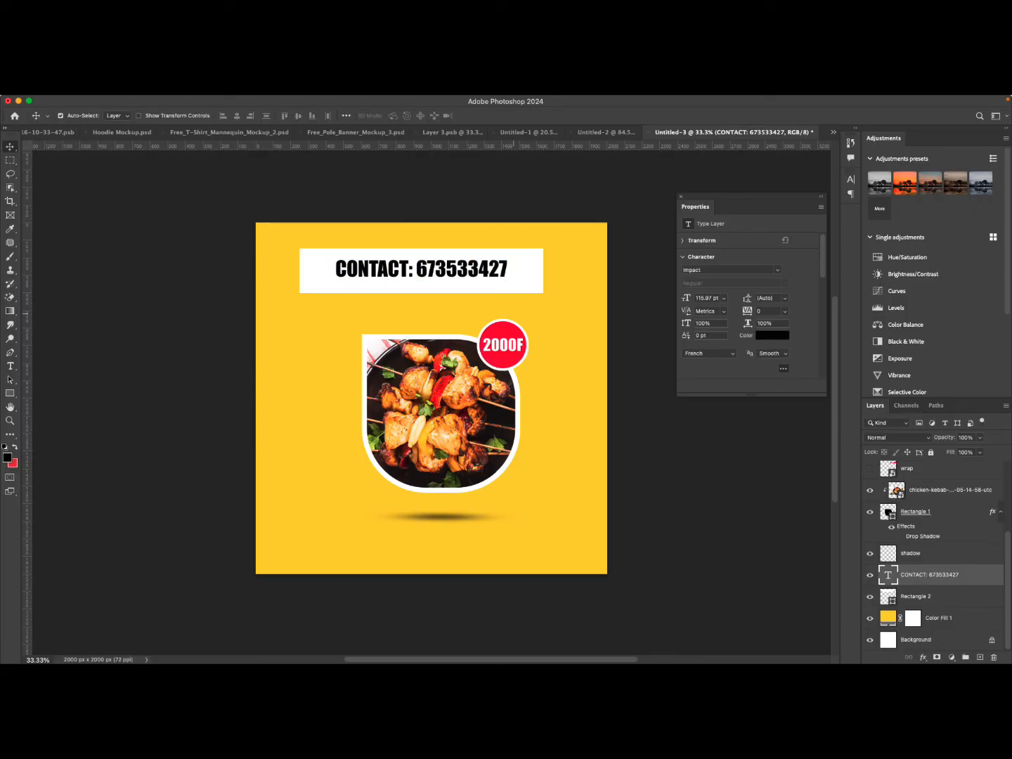
Align the contact text and white rectangle on their horizontal and vertical centres.
{"action": "left_click", "coordinate": [929, 595], "text": "shift"}
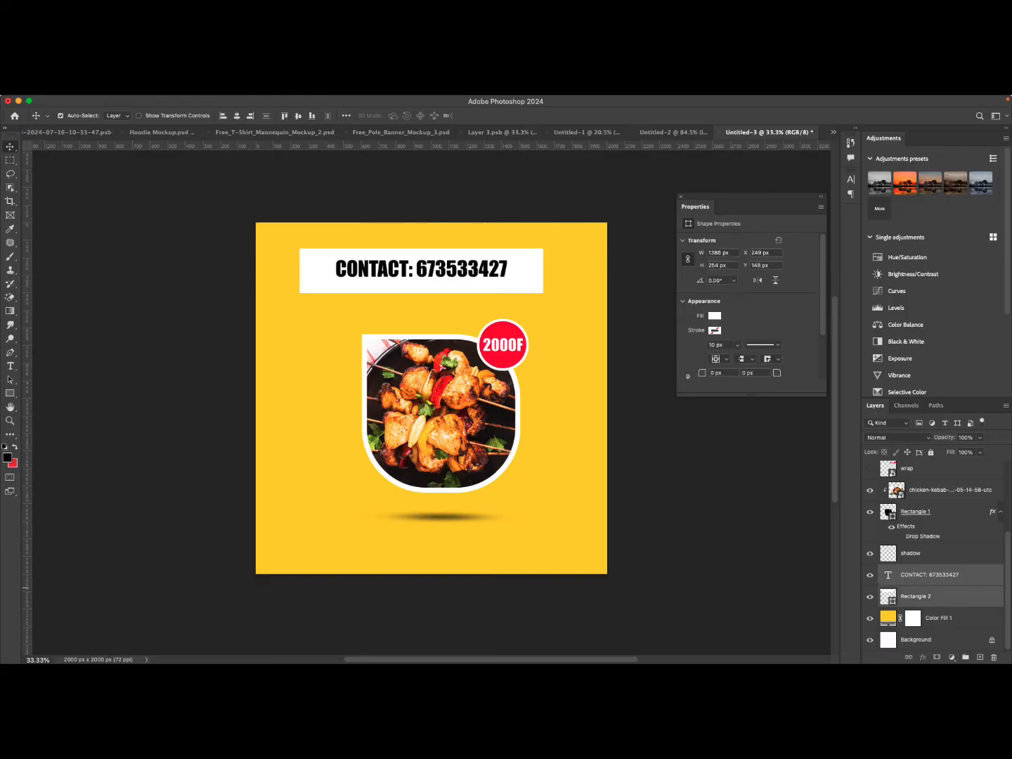
{"action": "left_click", "coordinate": [236, 116]}
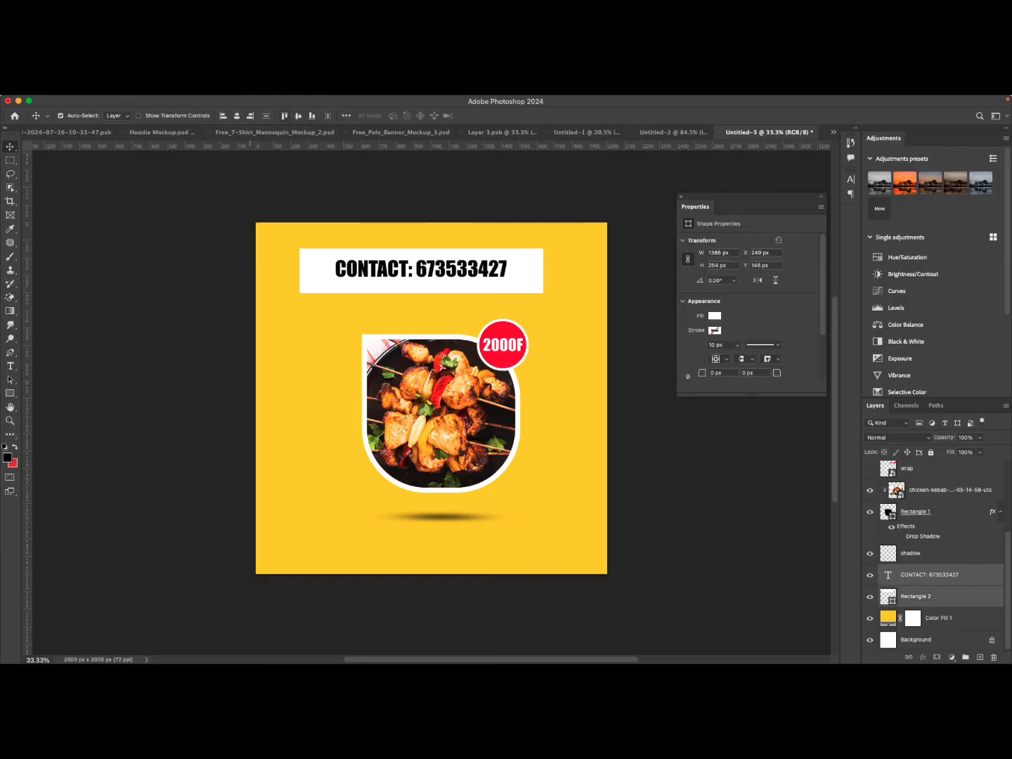
{"action": "left_click", "coordinate": [298, 116]}
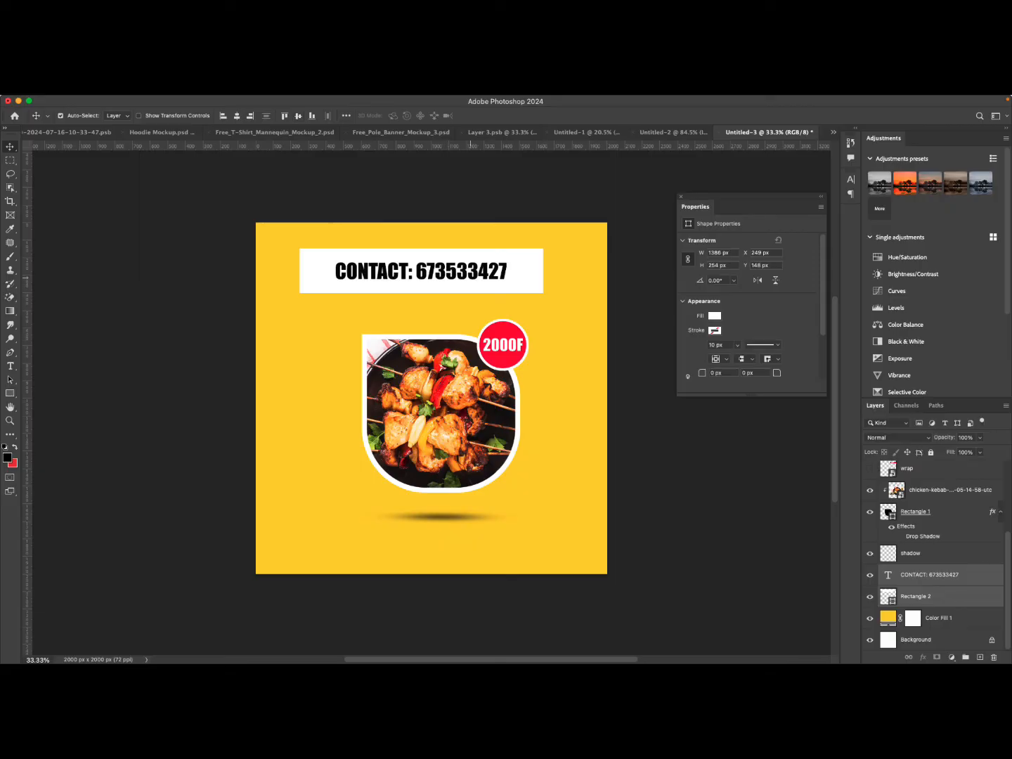
Scale the contact text up to about 125% to fill the white box.
{"action": "left_click", "coordinate": [485, 309]}
{"action": "left_click", "coordinate": [491, 278]}
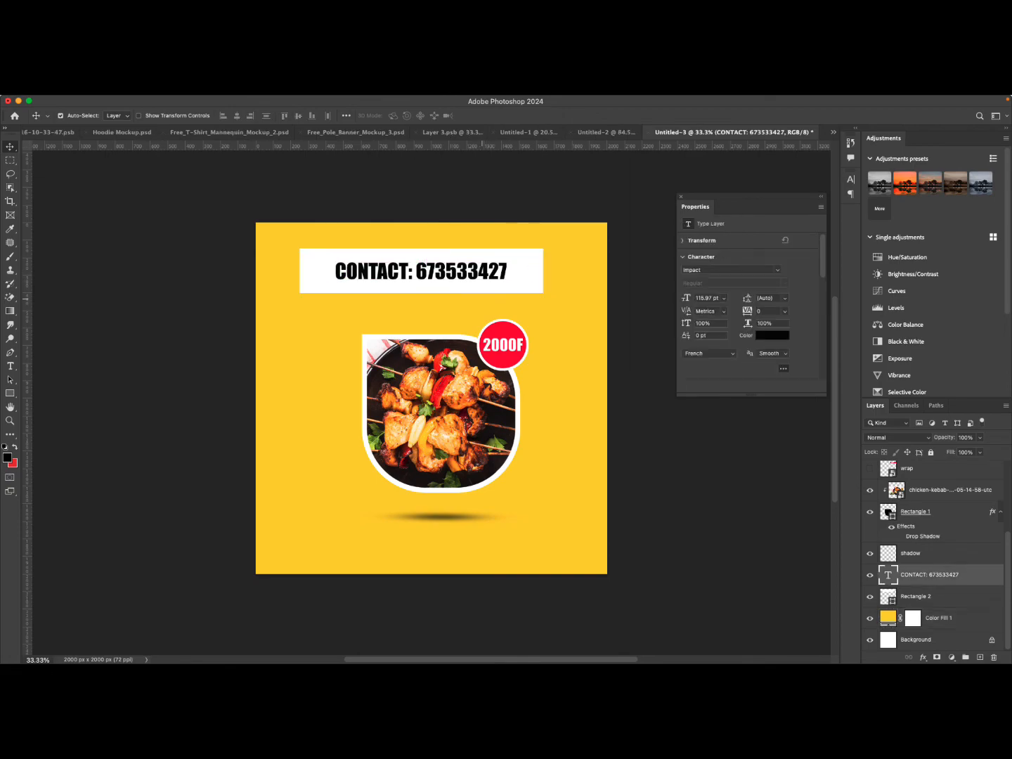
{"action": "key", "text": "super+t"}
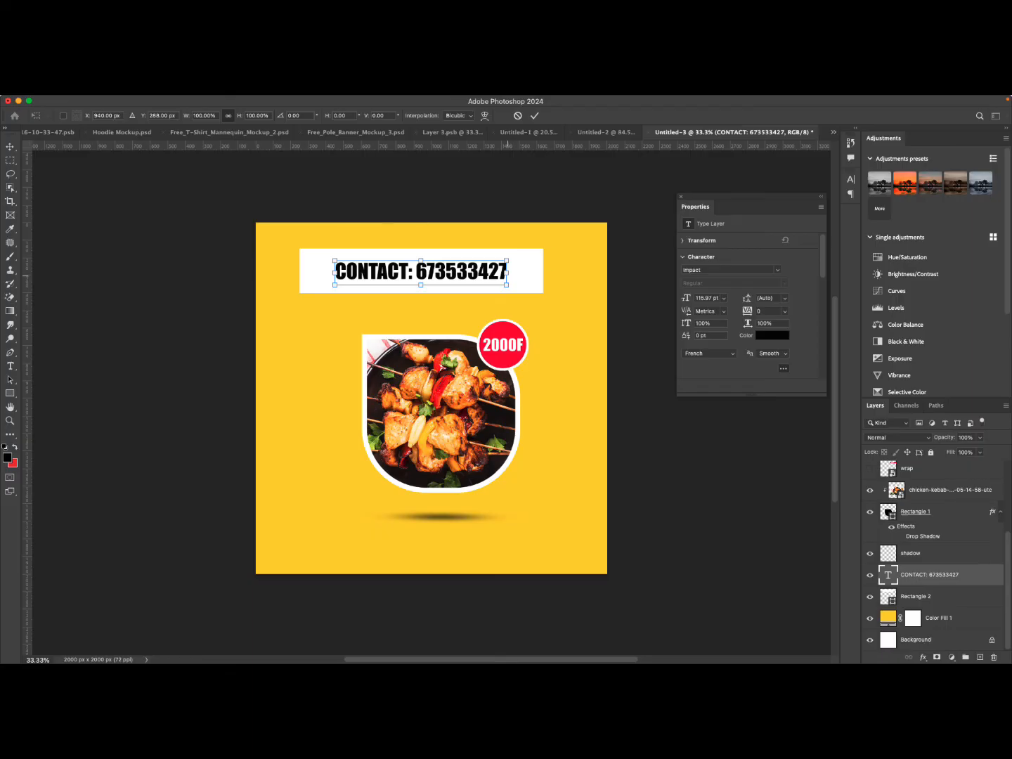
{"action": "left_click_drag", "start_coordinate": [508, 285], "coordinate": [529, 289]}
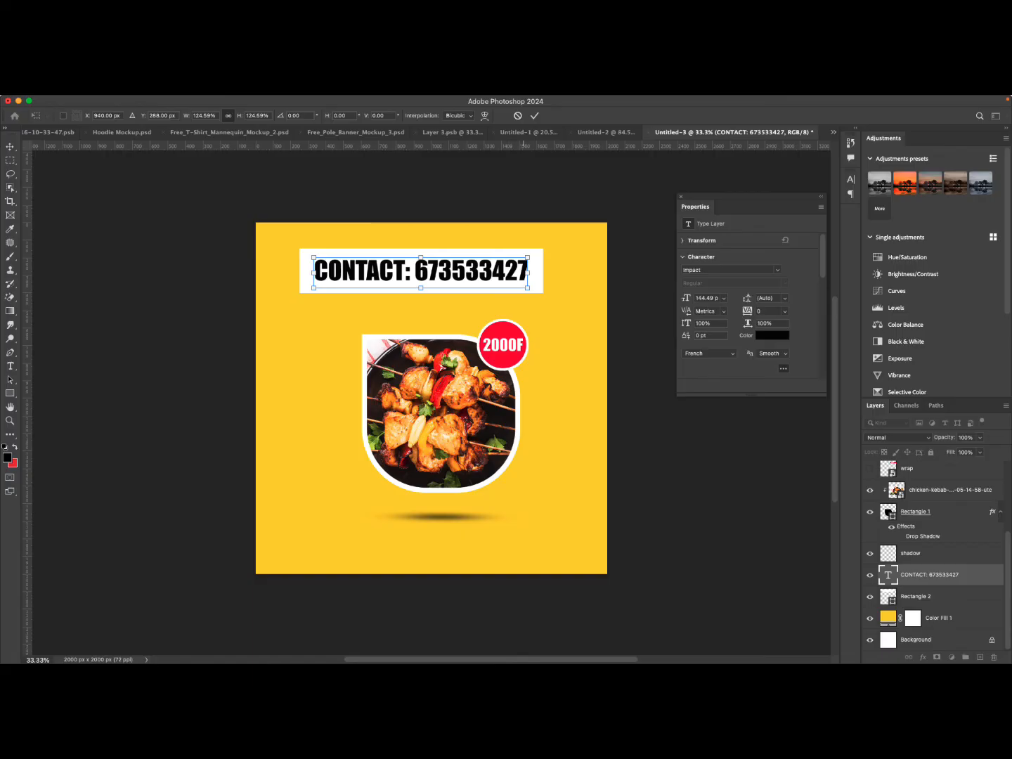
{"action": "left_click", "coordinate": [534, 115]}
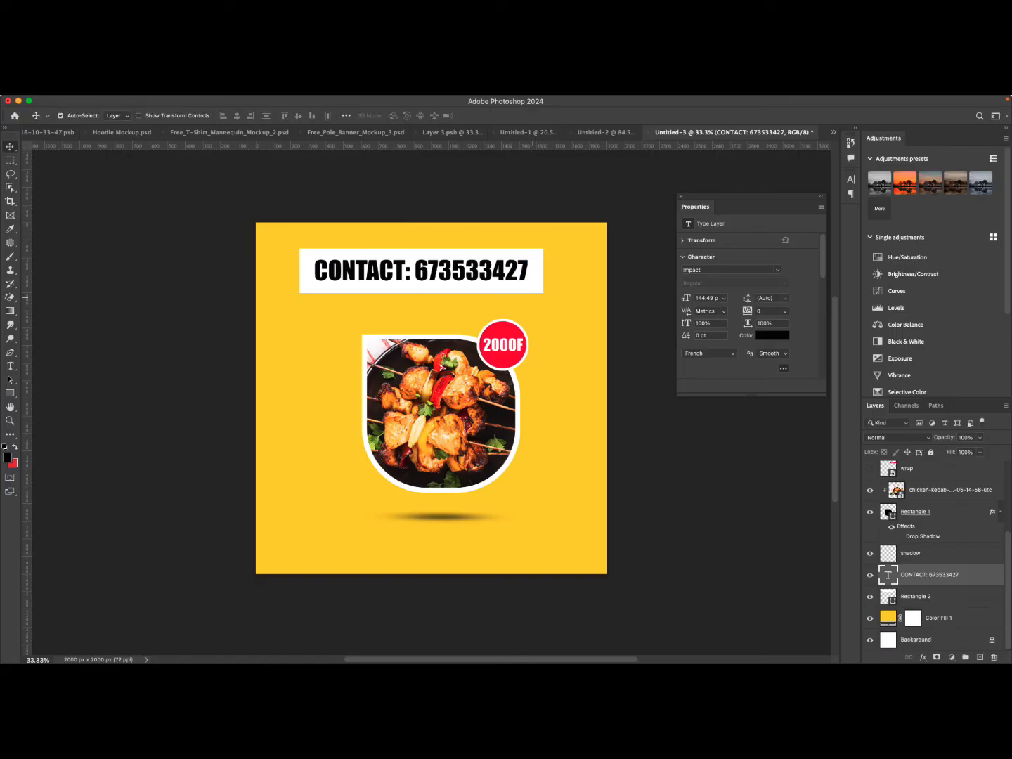
Convert the contact text and white rectangle together into one smart object.
{"action": "left_click", "coordinate": [526, 274]}
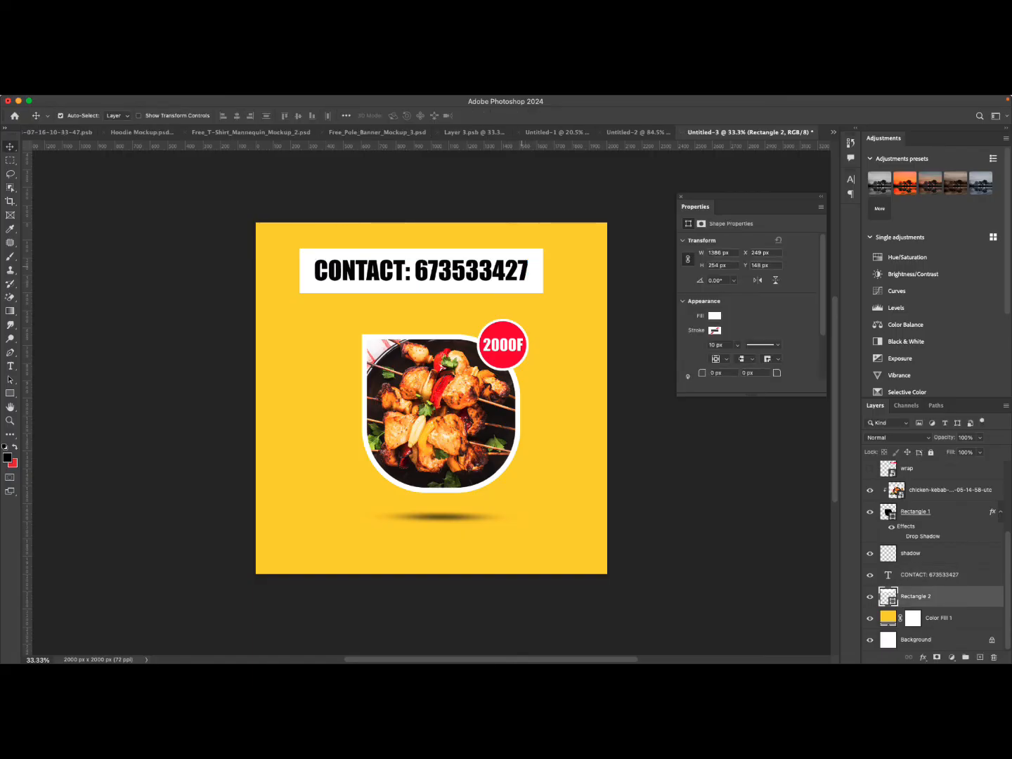
{"action": "left_click", "coordinate": [522, 268], "text": "shift"}
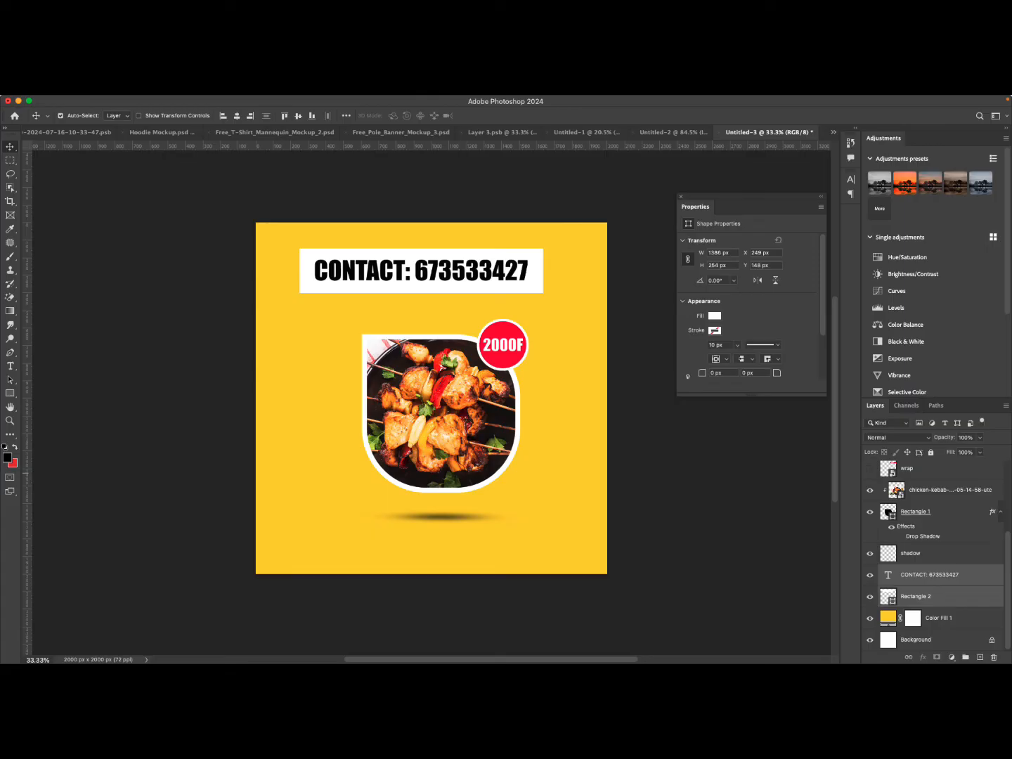
{"action": "right_click", "coordinate": [933, 577]}
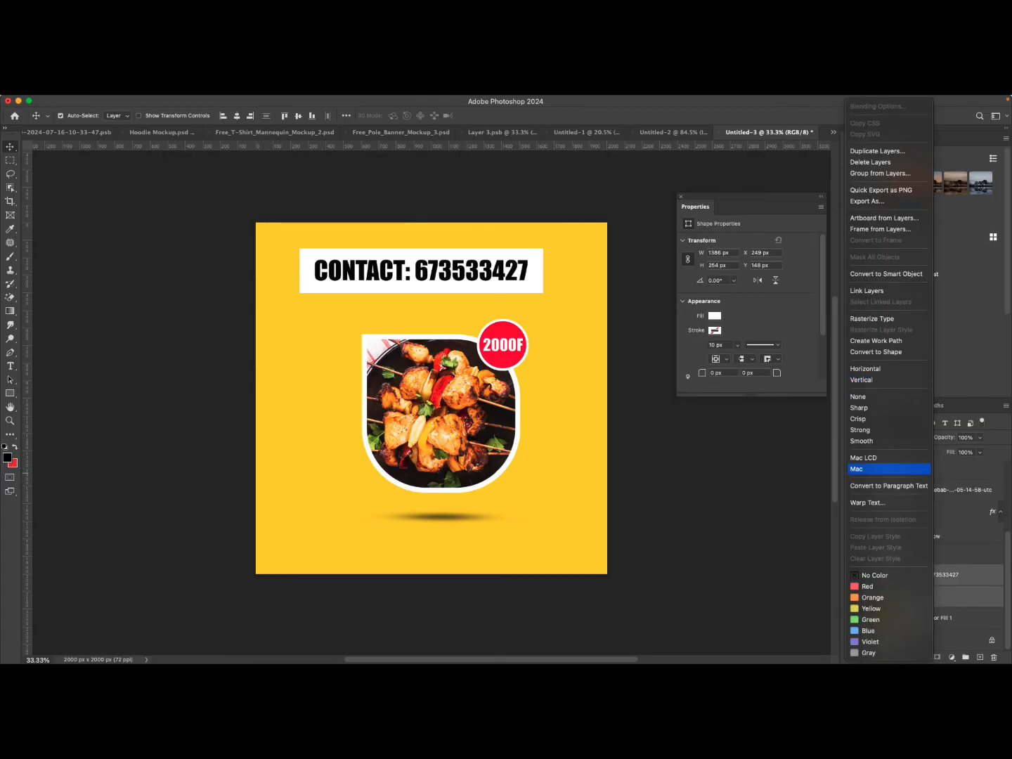
{"action": "left_click", "coordinate": [885, 275]}
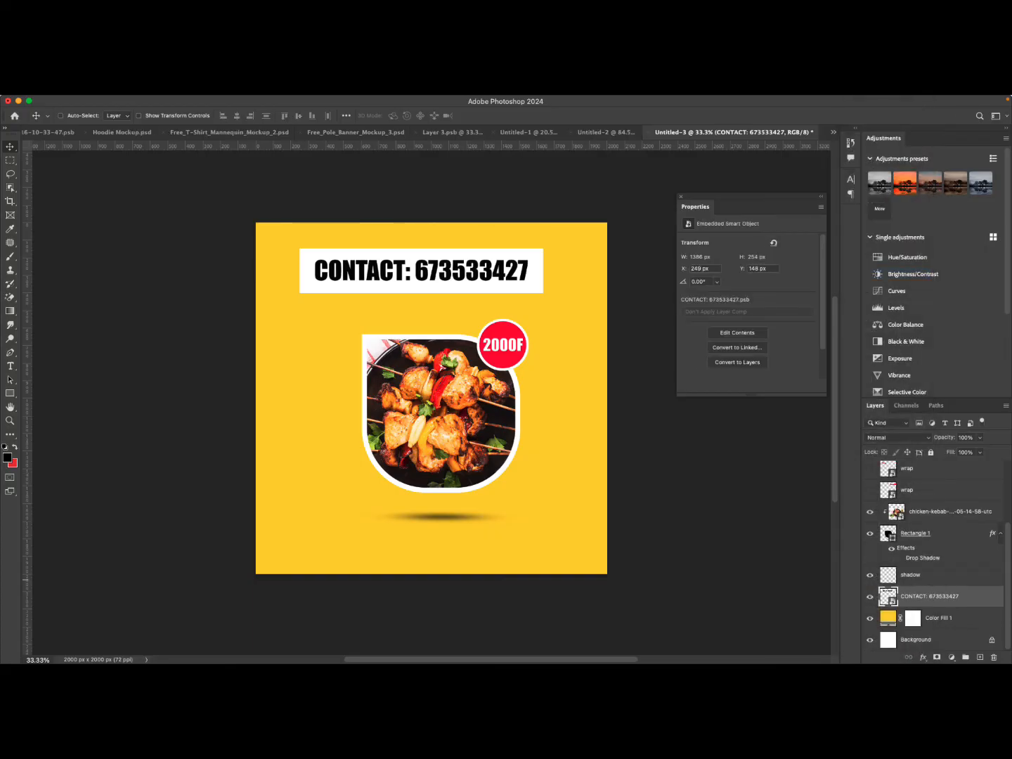
Duplicate the contact smart object and rename the lower copy "shadow".
{"action": "key", "text": "super+j"}
{"action": "double_click", "coordinate": [915, 617]}
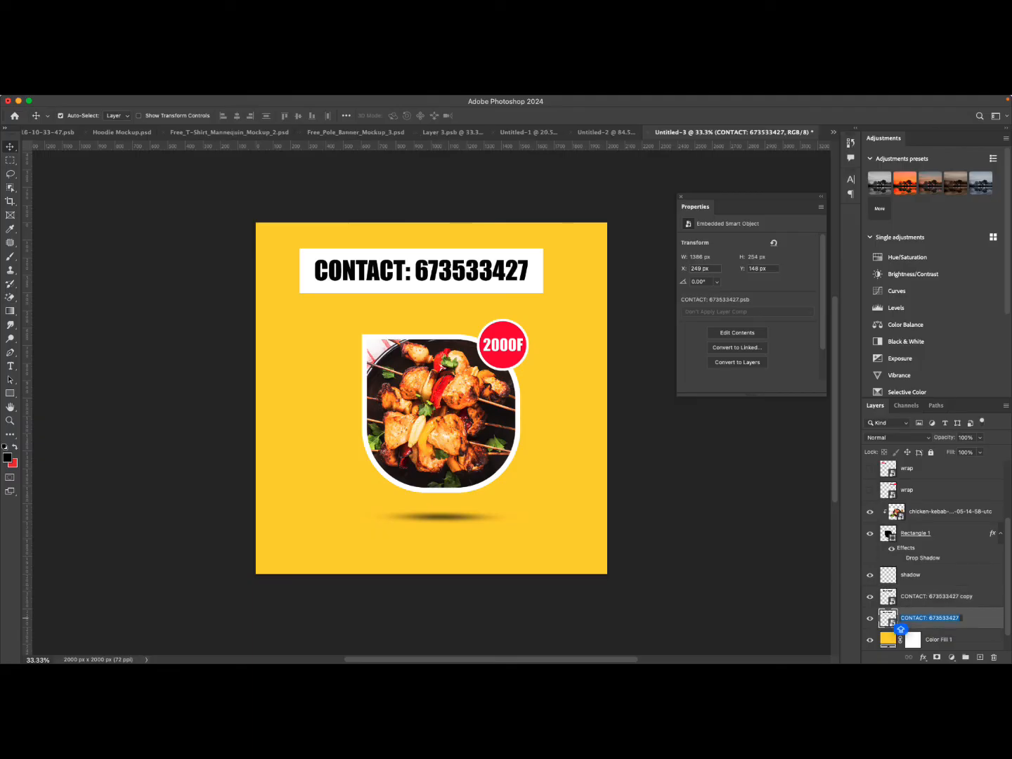
{"action": "type", "text": "shadow"}
{"action": "key", "text": "Return"}
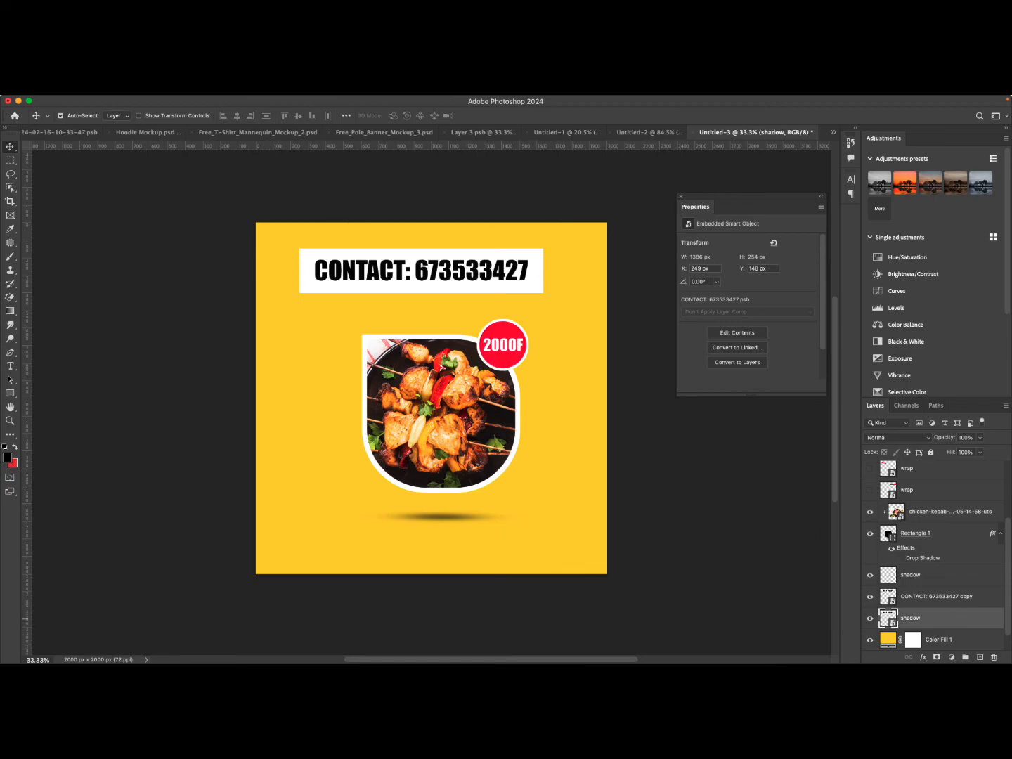
Apply a black Color Overlay effect to the lower "shadow" smart object layer.
{"action": "double_click", "coordinate": [958, 618]}
{"action": "left_click", "coordinate": [639, 407]}
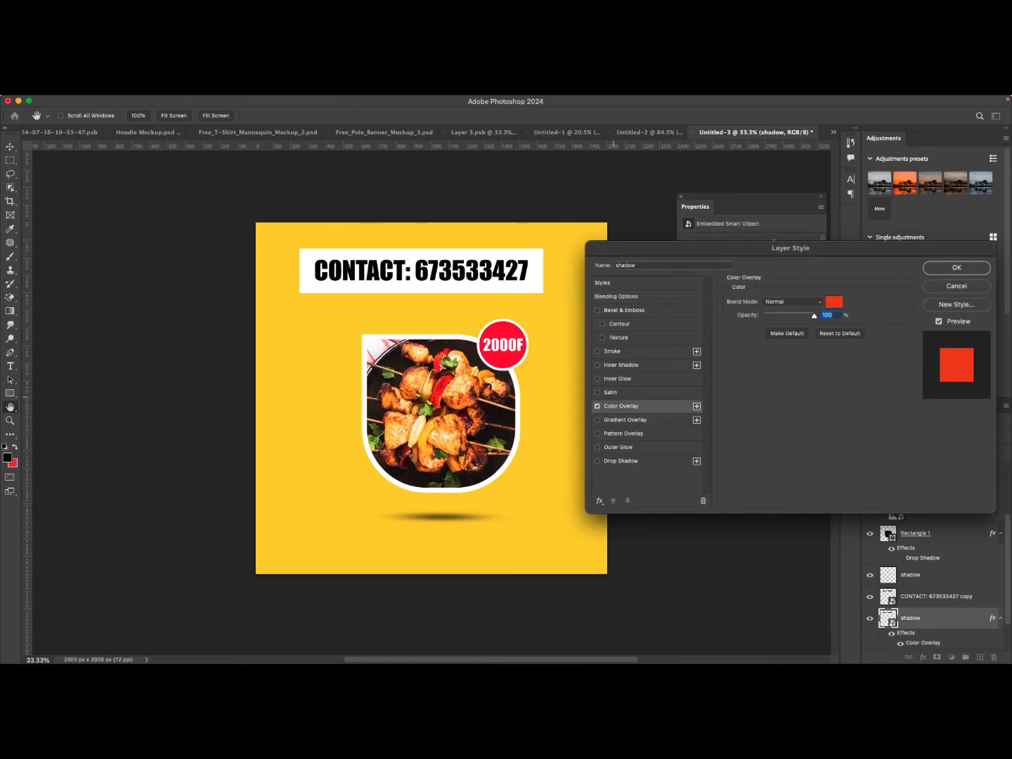
{"action": "left_click", "coordinate": [834, 301]}
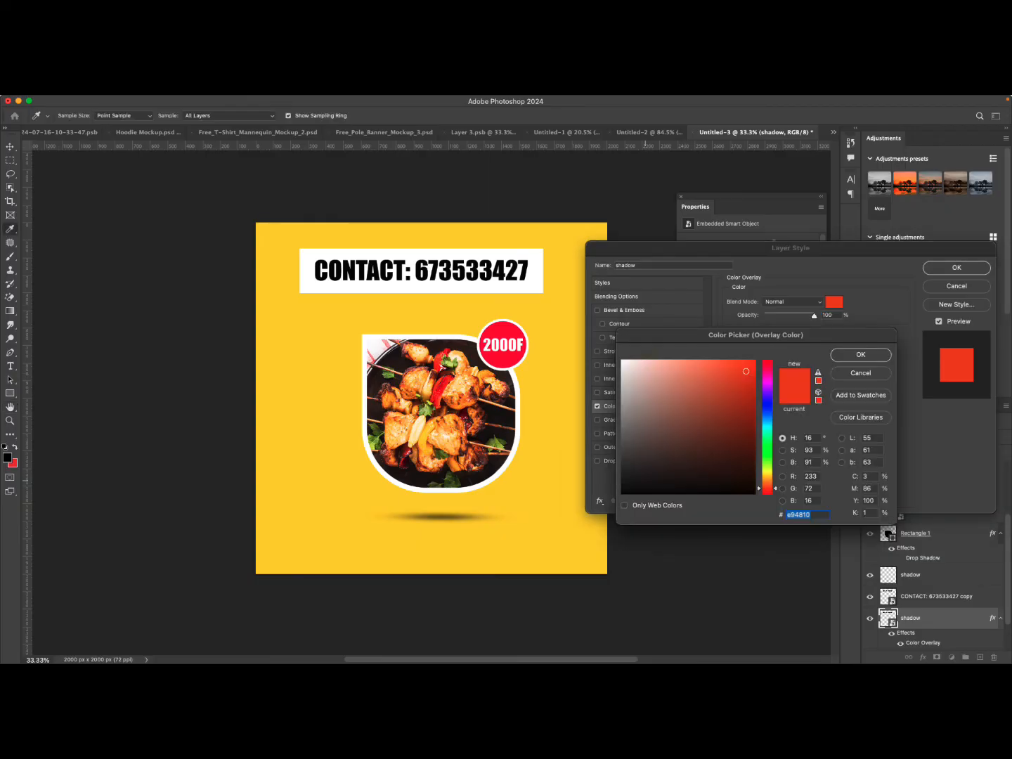
{"action": "left_click", "coordinate": [622, 486]}
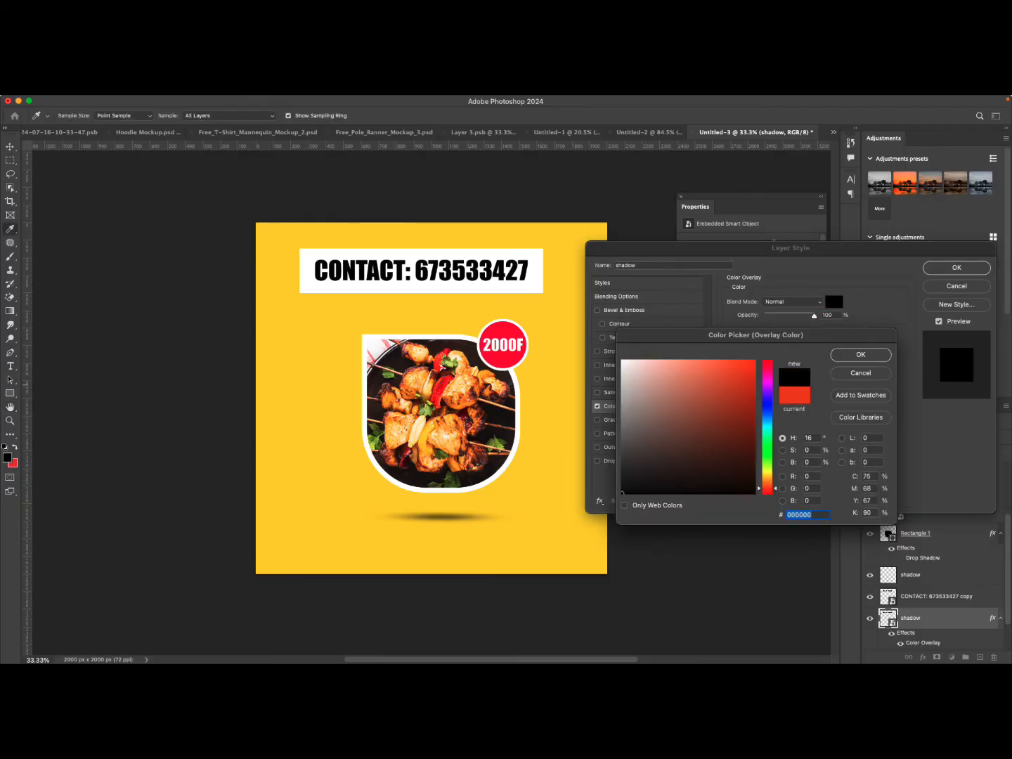
{"action": "left_click", "coordinate": [861, 354]}
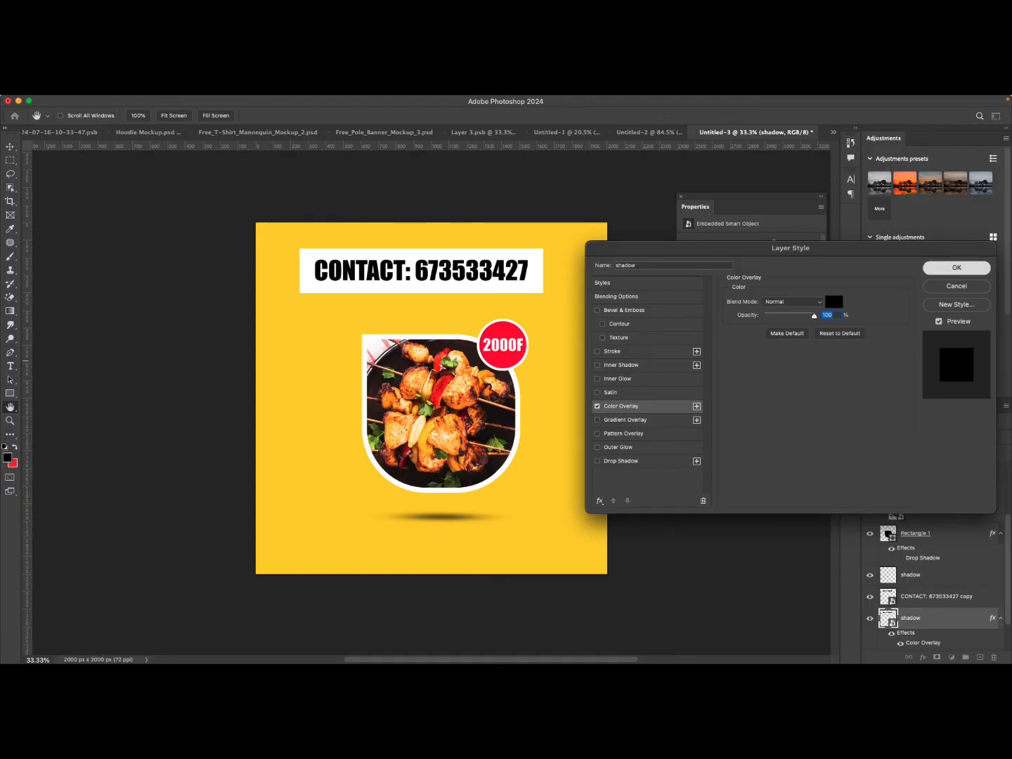
{"action": "key", "text": "Return"}
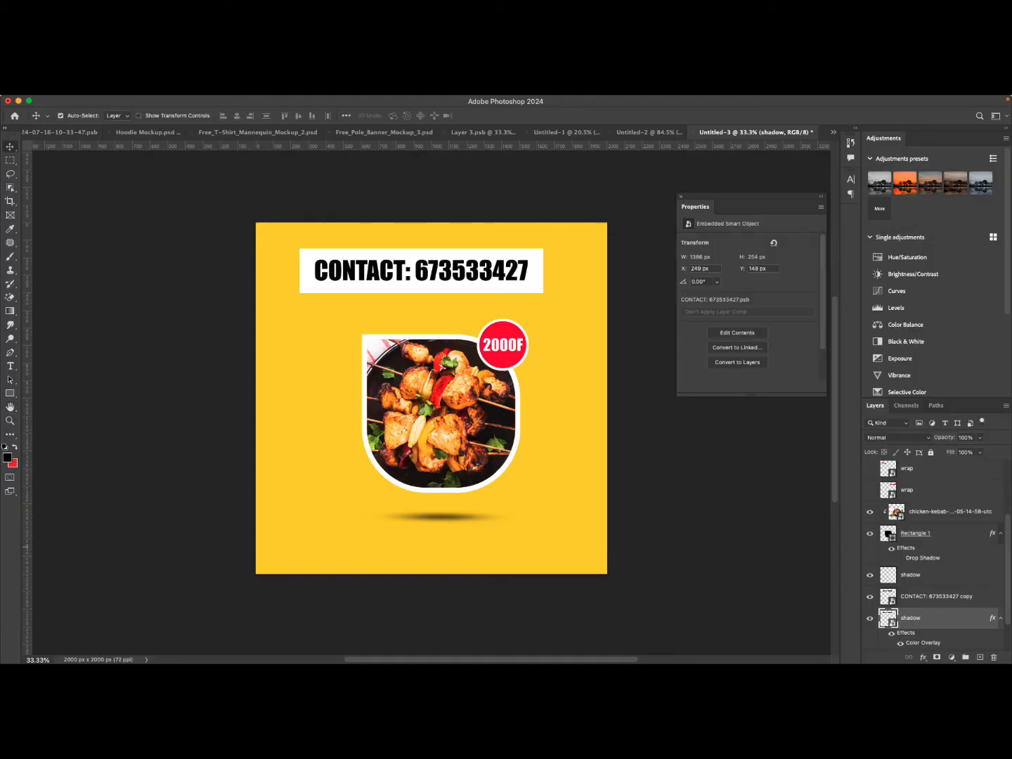
Select the food image, badge and other flyer layers above the contact banner and group them together.
{"action": "left_click", "coordinate": [936, 596]}
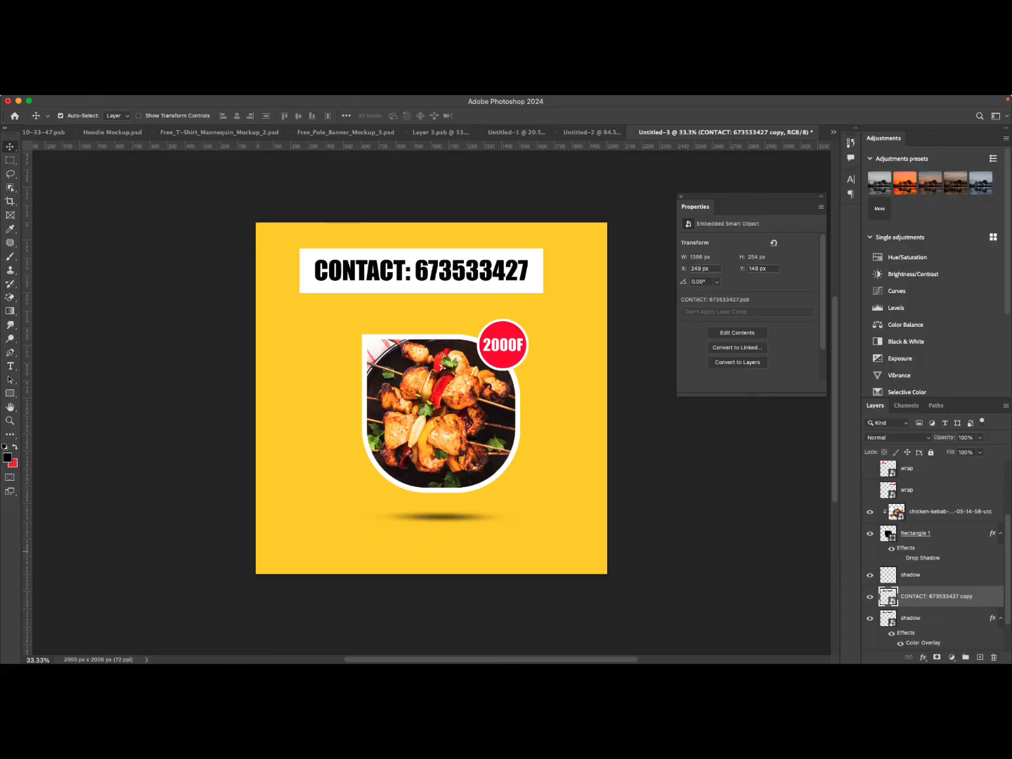
{"action": "left_click", "coordinate": [927, 574]}
{"action": "scroll", "coordinate": [927, 571], "scroll_direction": "up", "scroll_amount": 4}
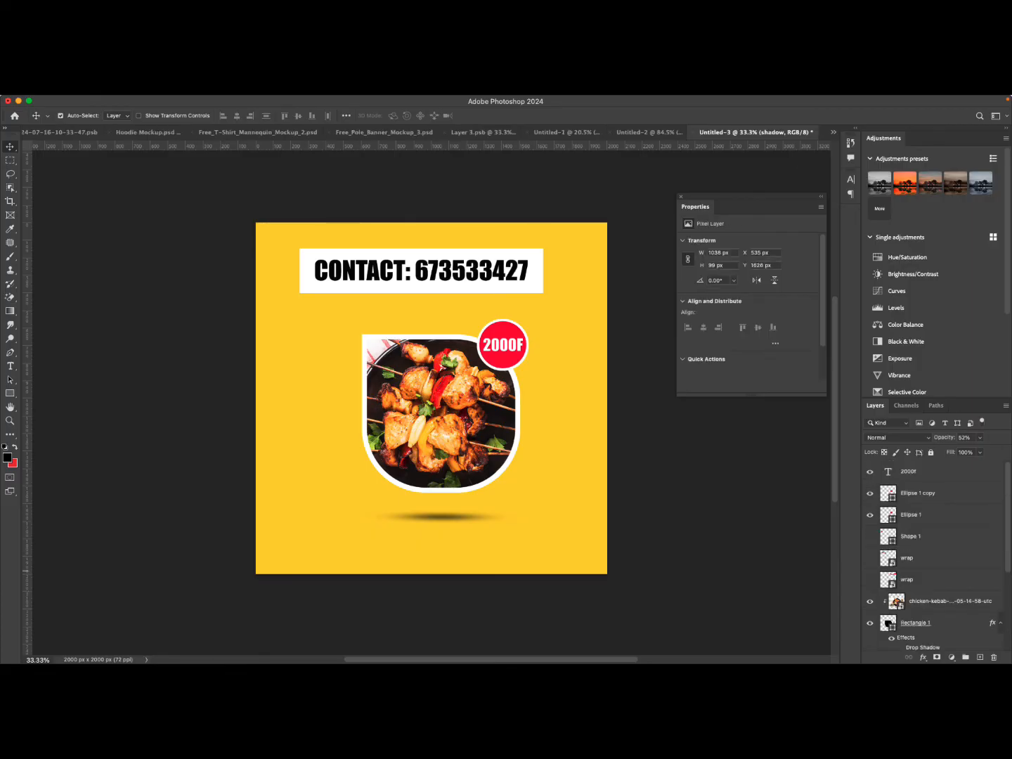
{"action": "left_click", "coordinate": [927, 471], "text": "shift"}
{"action": "key", "text": "super+g"}
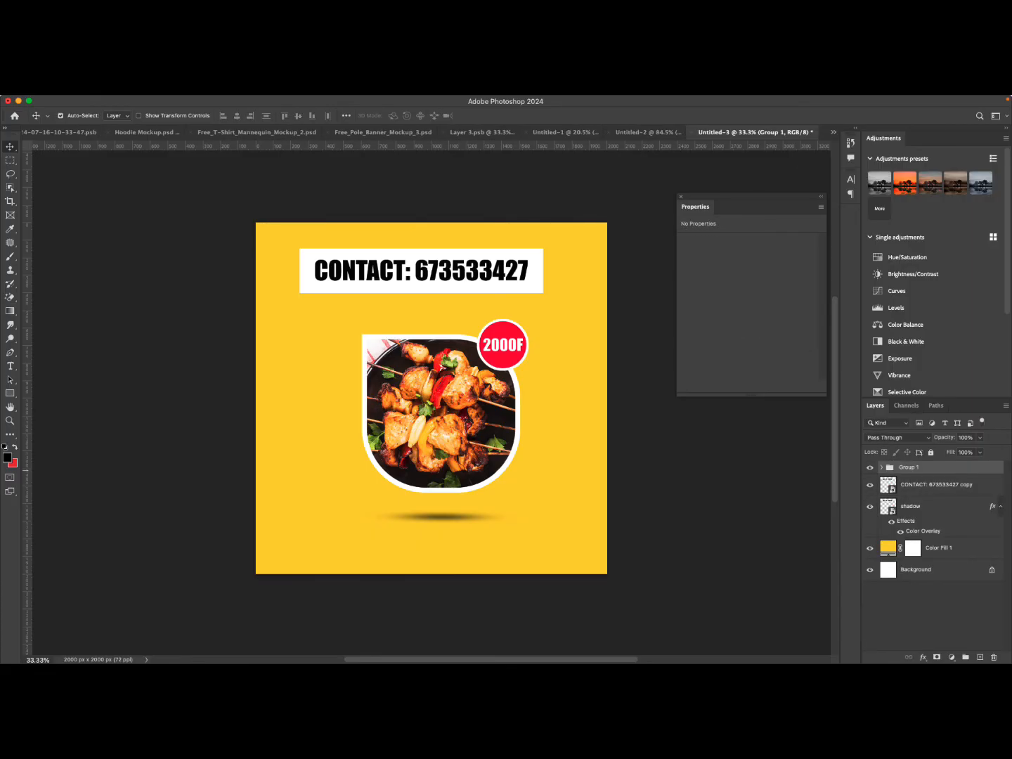
Hide the new group and move the contact banner with its shadow down to the middle of the canvas.
{"action": "left_click", "coordinate": [870, 468]}
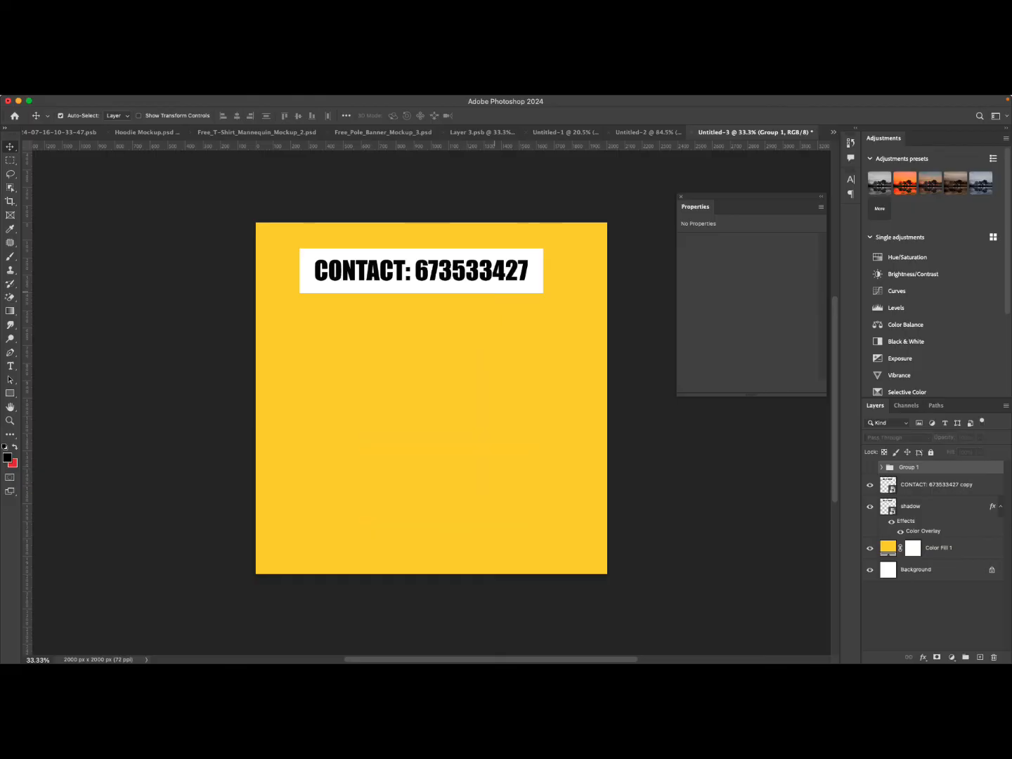
{"action": "left_click", "coordinate": [495, 286]}
{"action": "left_click", "coordinate": [927, 506], "text": "super"}
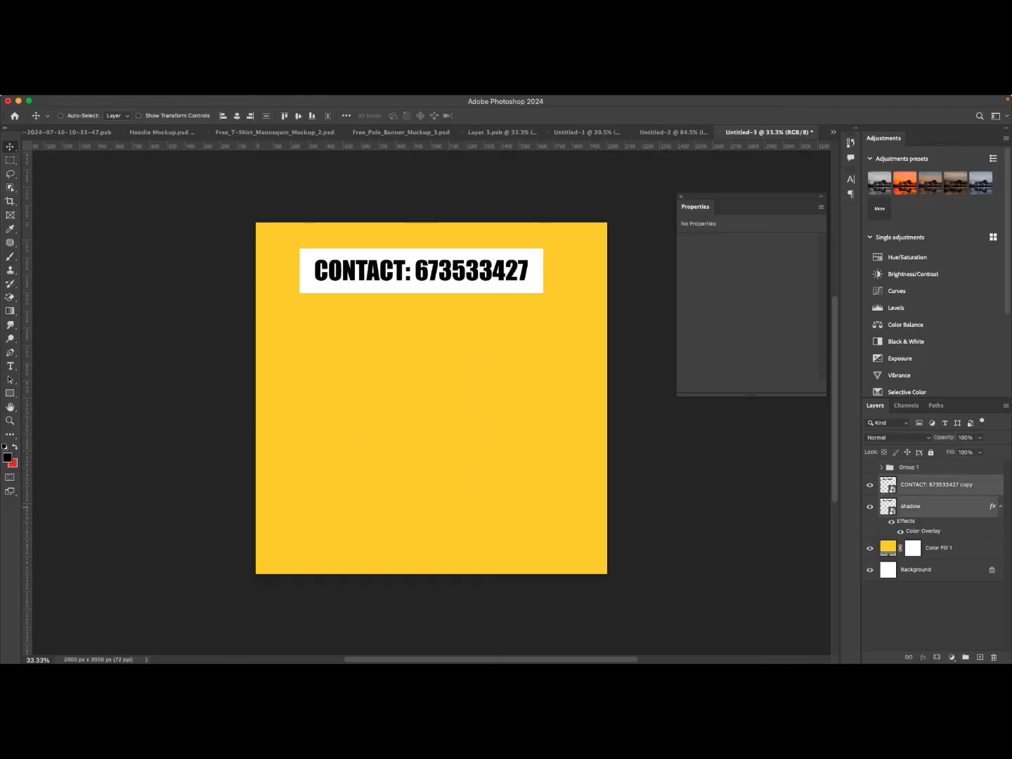
{"action": "left_click_drag", "start_coordinate": [414, 270], "coordinate": [420, 421]}
{"action": "left_click", "coordinate": [659, 484]}
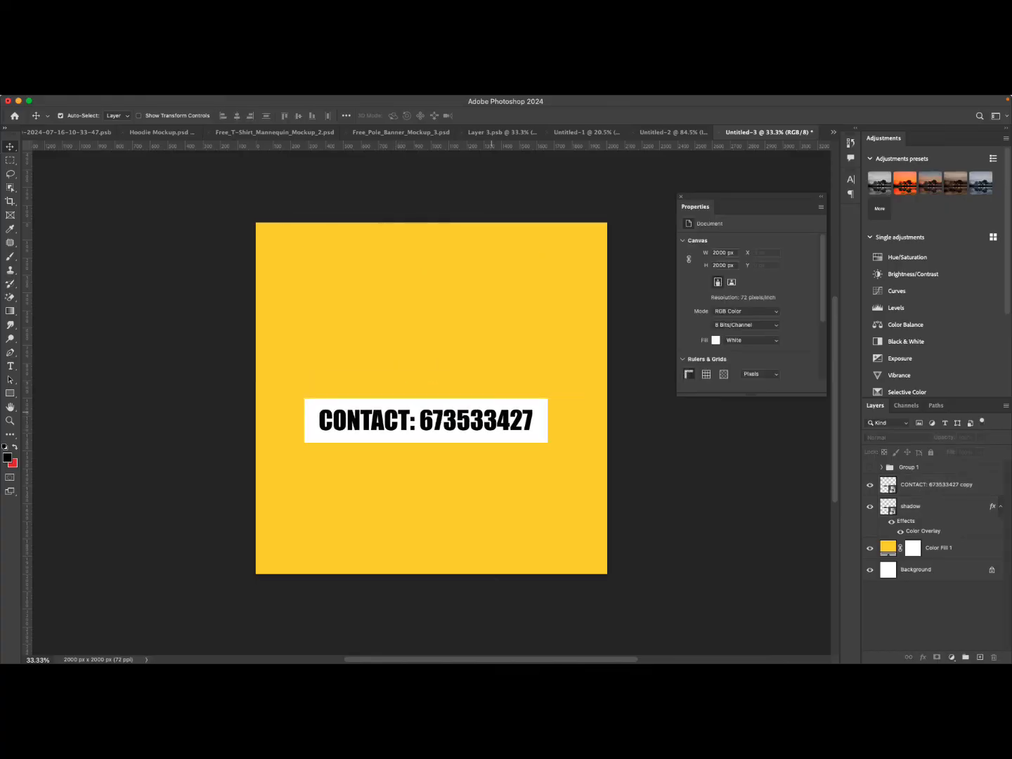
Select the contact copy and toggle its visibility to check the black shadow underneath.
{"action": "left_click", "coordinate": [494, 413]}
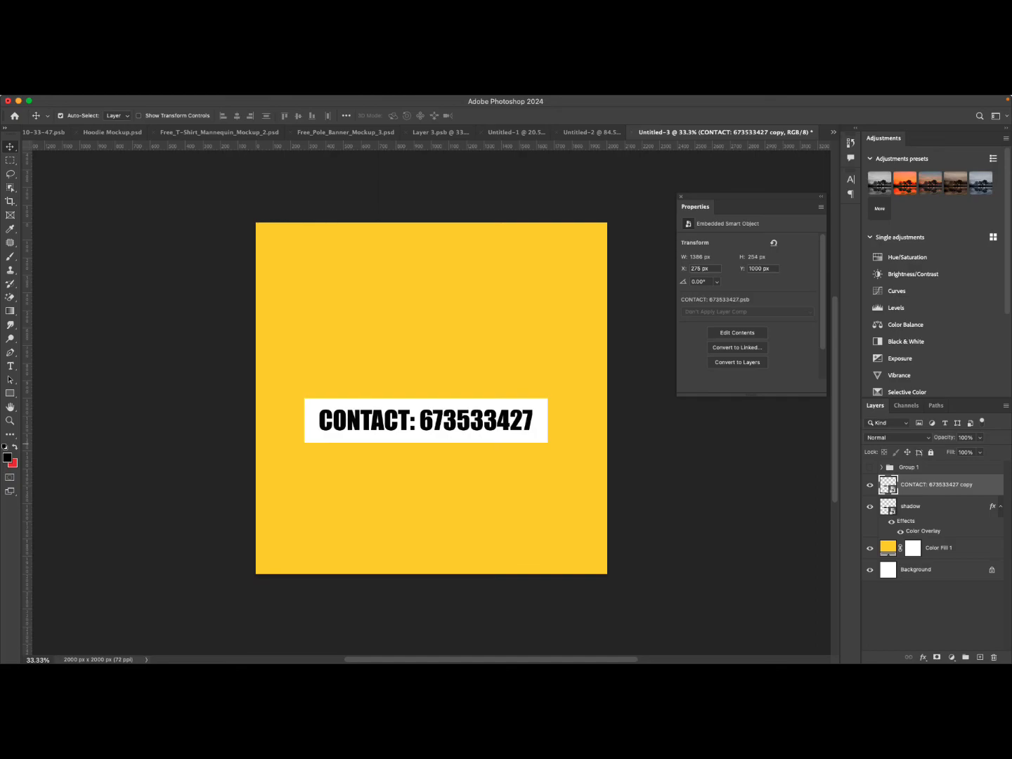
{"action": "left_click", "coordinate": [869, 485]}
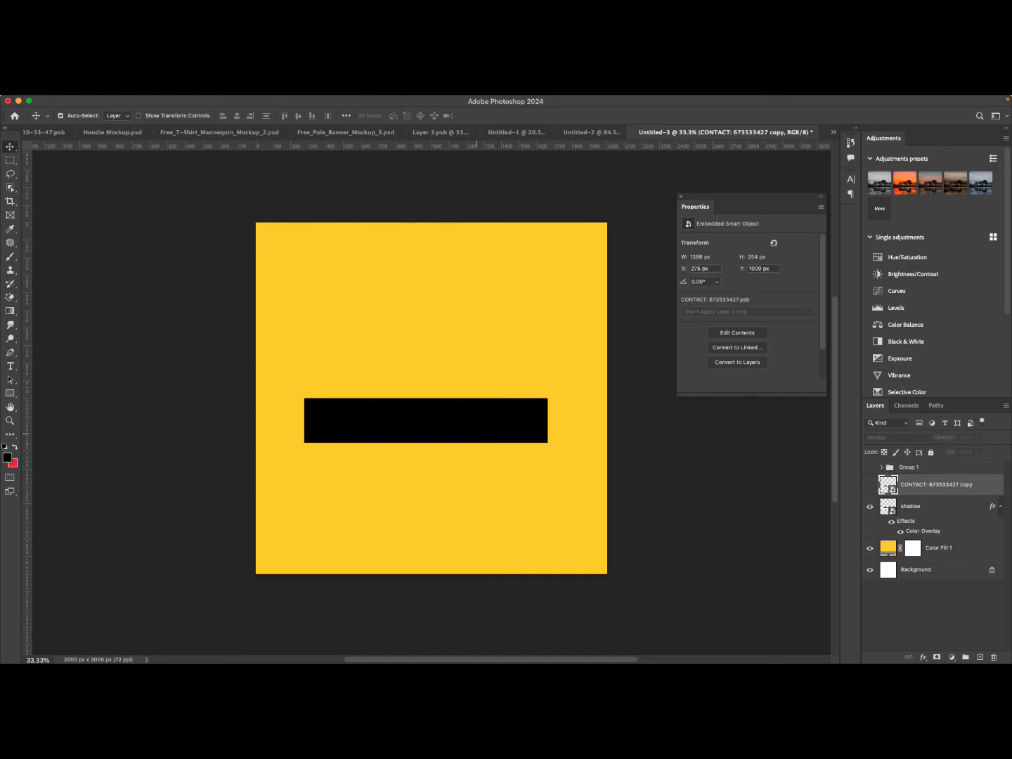
{"action": "left_click", "coordinate": [870, 485]}
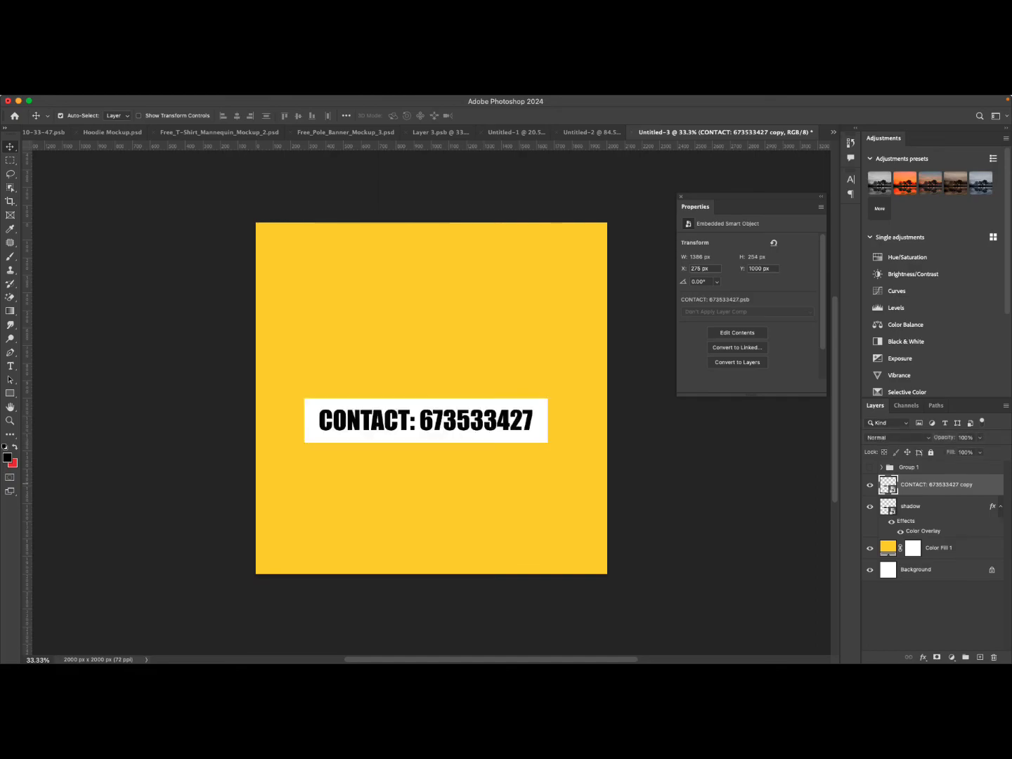
{"action": "left_click", "coordinate": [870, 485]}
{"action": "left_click", "coordinate": [870, 485]}
{"action": "left_click", "coordinate": [870, 484]}
{"action": "left_click", "coordinate": [870, 485]}
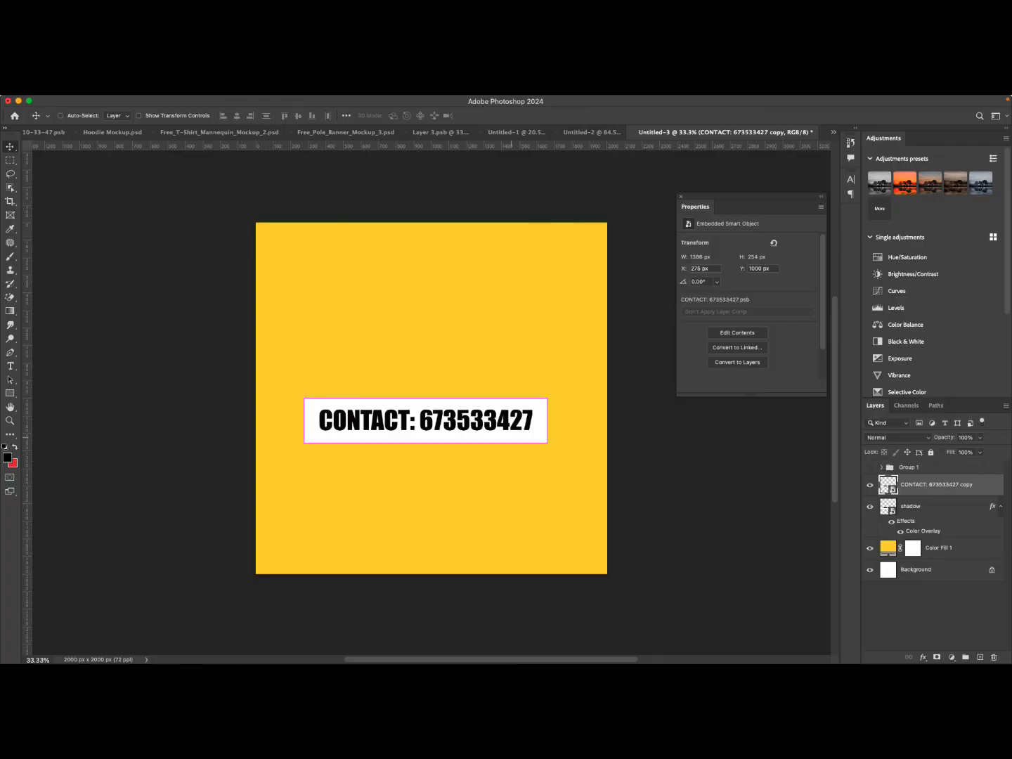
Distort the top contact banner by raising its right edge so the box tilts upward, then commit.
{"action": "key", "text": "super+t"}
{"action": "right_click", "coordinate": [511, 426]}
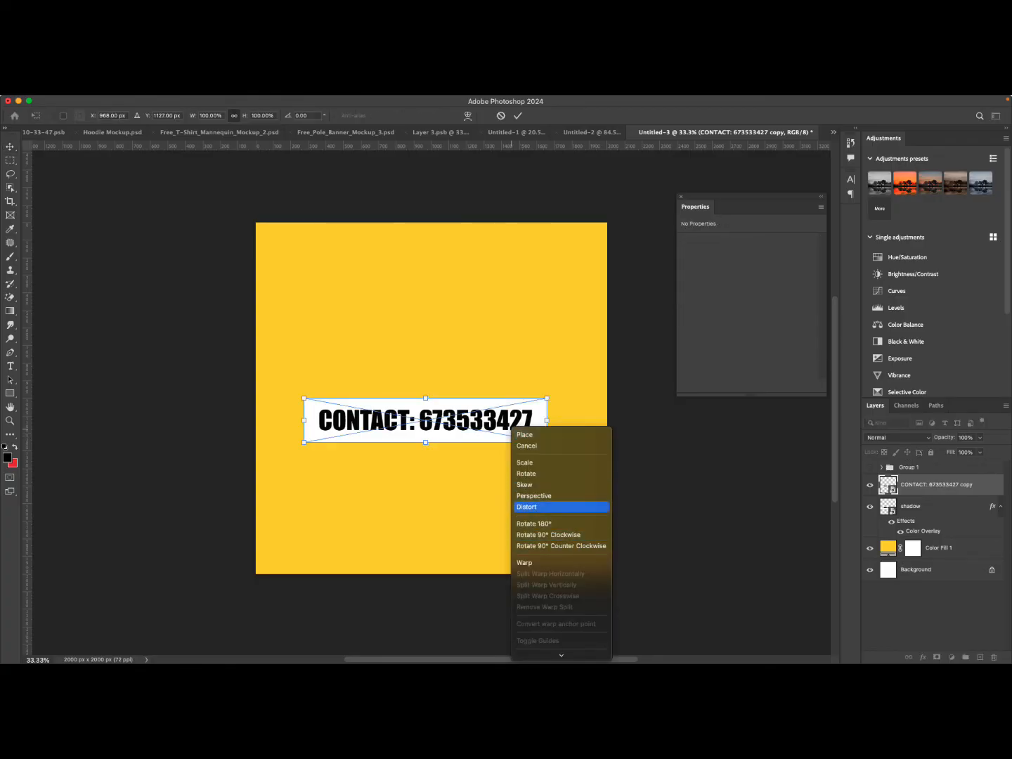
{"action": "left_click", "coordinate": [528, 507]}
{"action": "left_click_drag", "start_coordinate": [546, 421], "coordinate": [547, 405]}
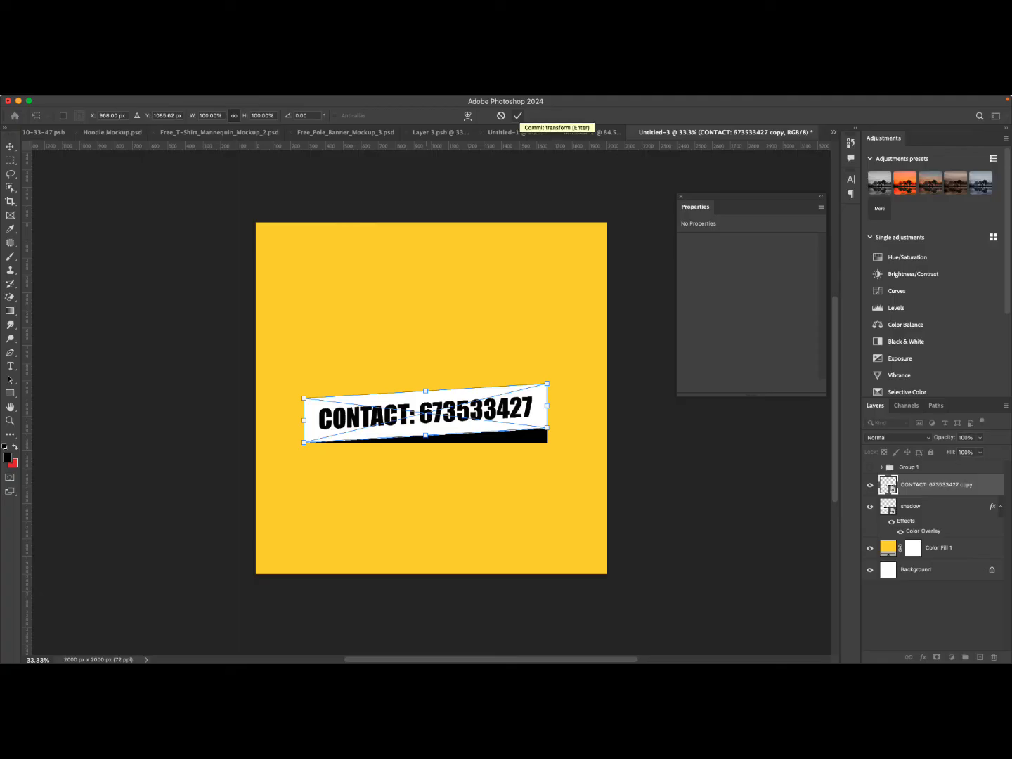
{"action": "left_click", "coordinate": [518, 116]}
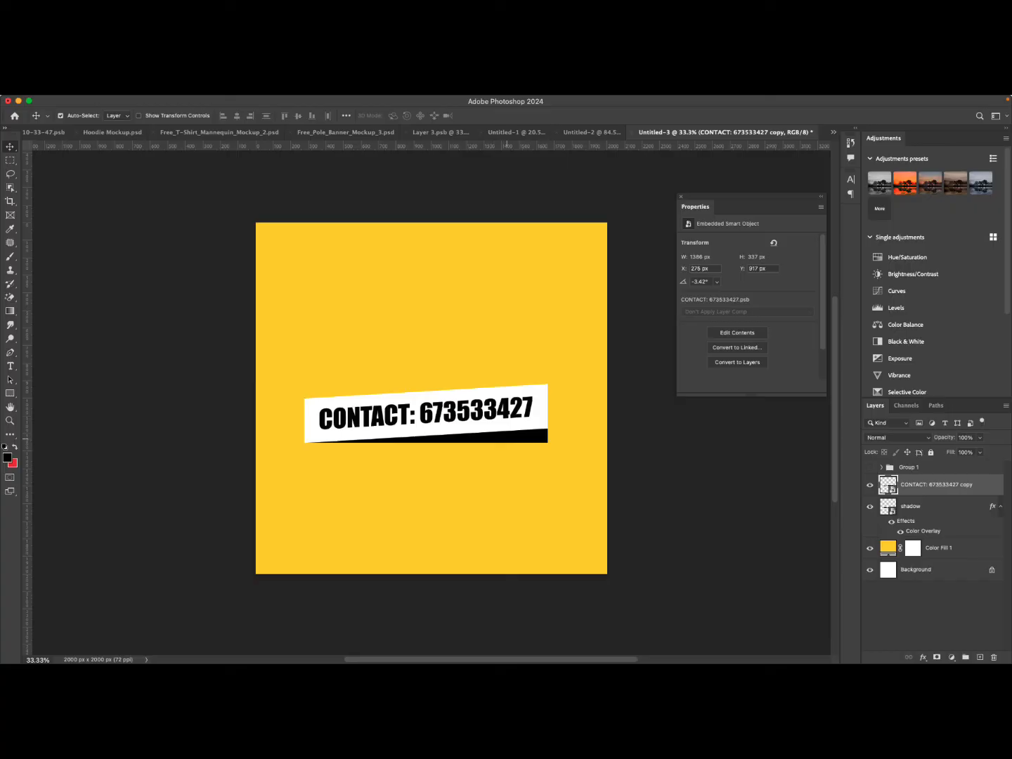
Add a layer mask to the shadow layer and draw a gradient across it from right to left to fade the shadow.
{"action": "key", "text": "alt+bracketleft"}
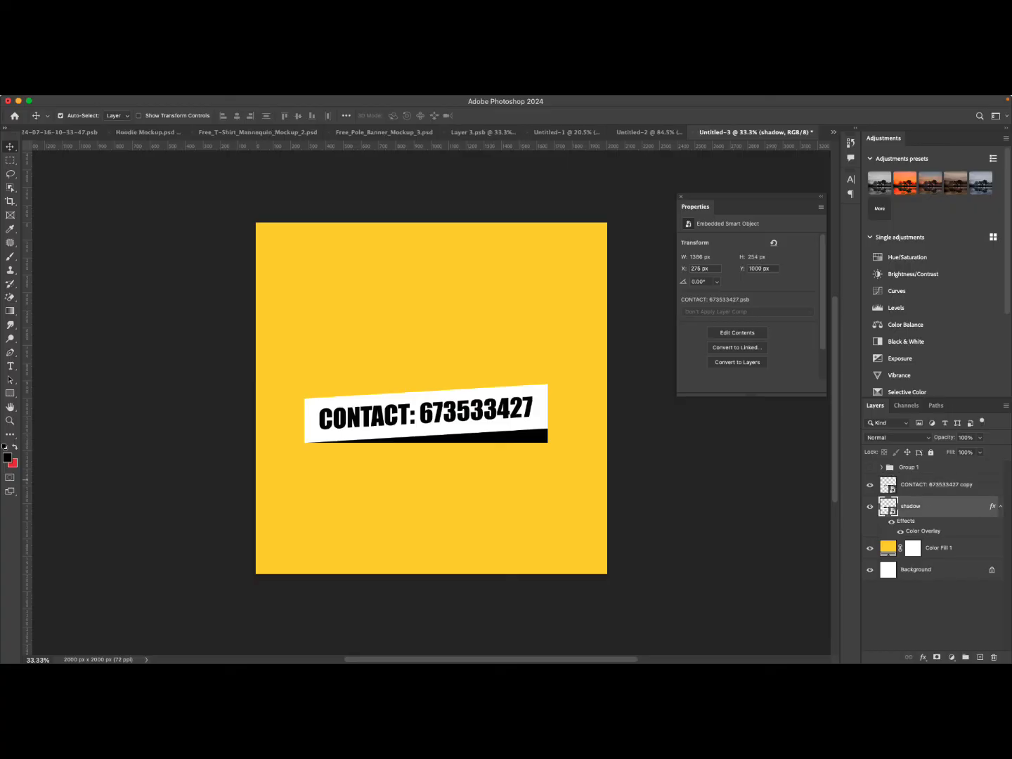
{"action": "left_click", "coordinate": [938, 657]}
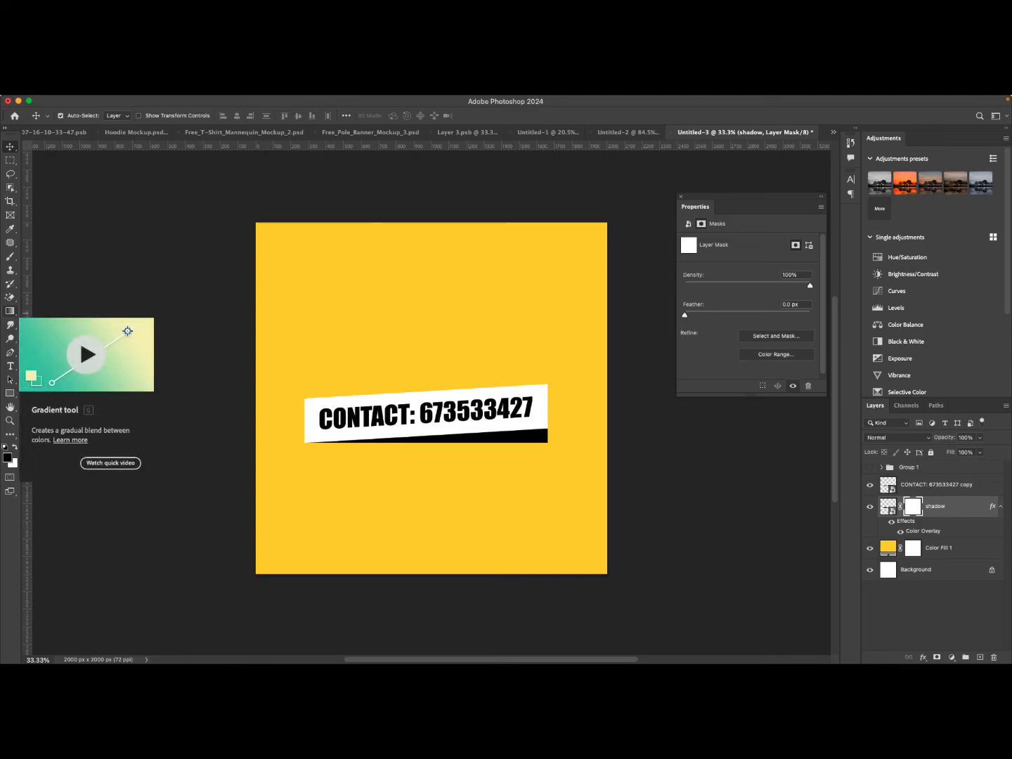
{"action": "left_click", "coordinate": [9, 310]}
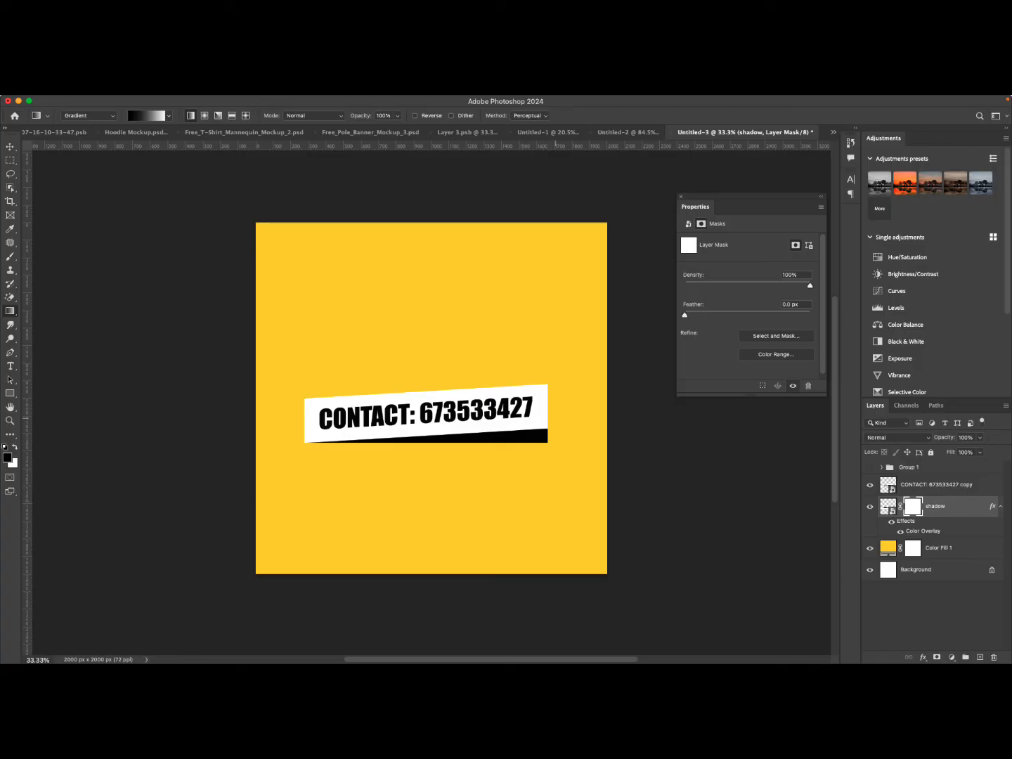
{"action": "left_click_drag", "start_coordinate": [555, 418], "coordinate": [375, 425]}
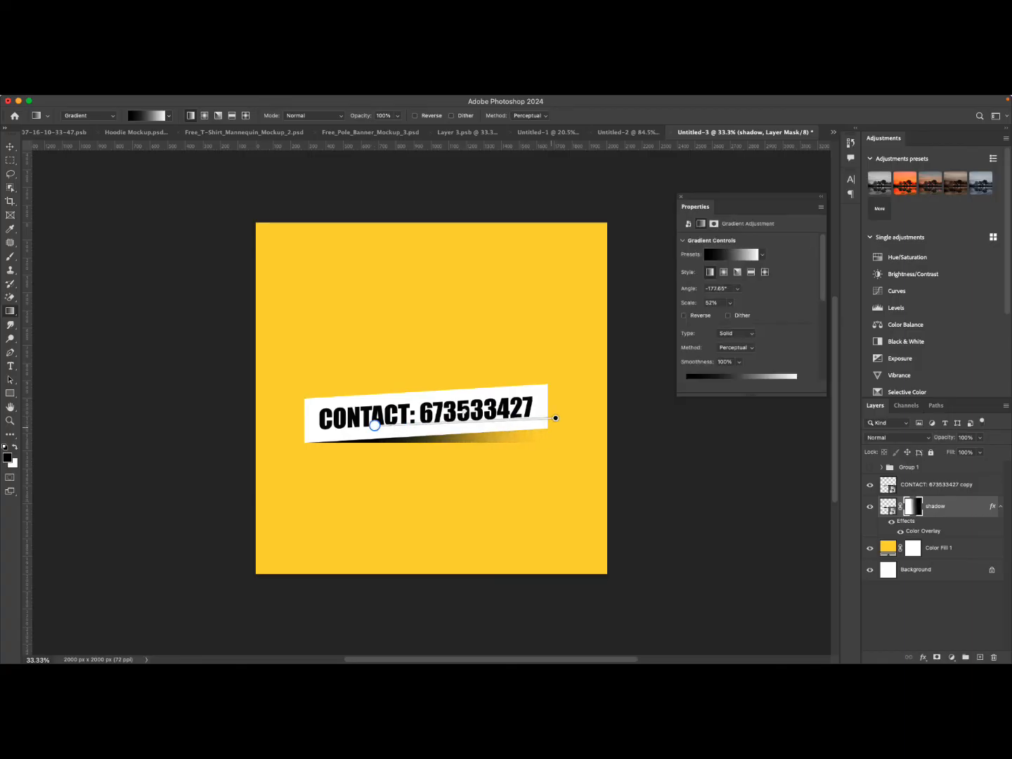
{"action": "left_click_drag", "start_coordinate": [554, 418], "coordinate": [536, 419]}
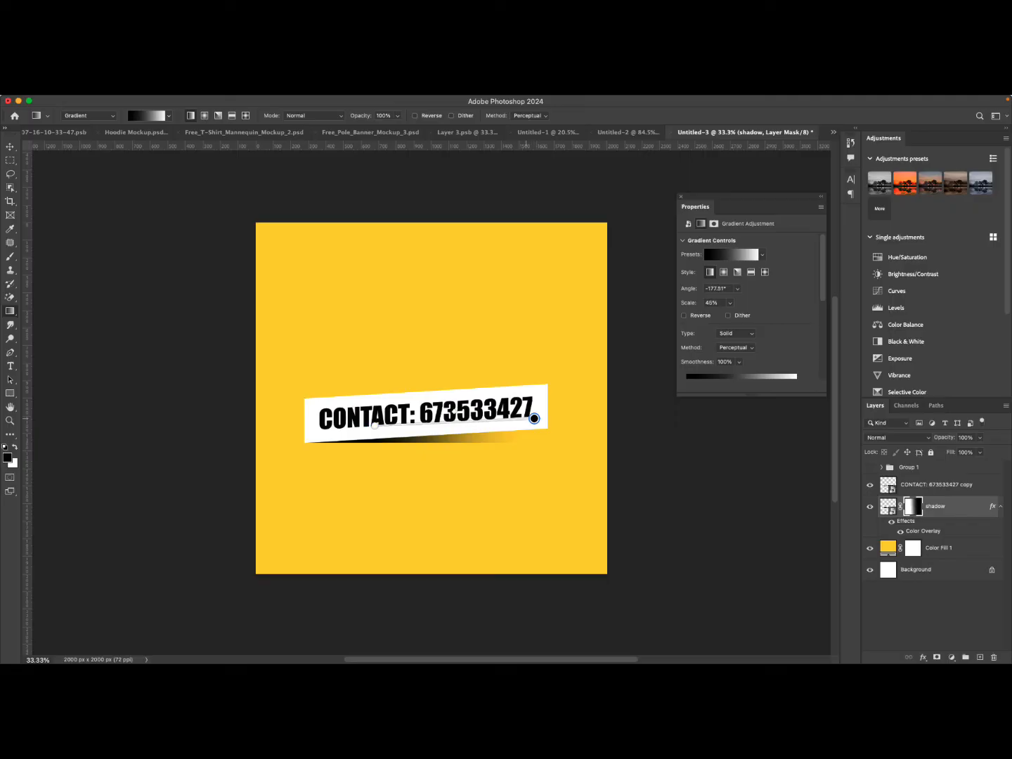
{"action": "left_click_drag", "start_coordinate": [370, 424], "coordinate": [360, 428]}
{"action": "key", "text": "v"}
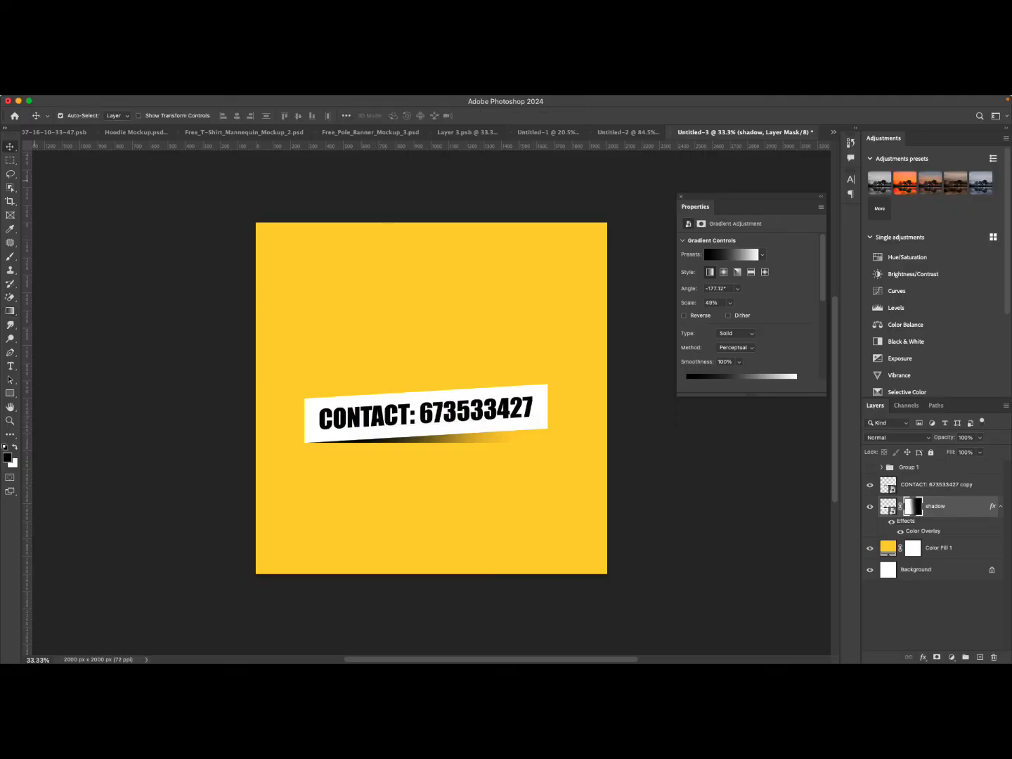
Select and copy the tilted contact banner together with its faded shadow.
{"action": "left_click", "coordinate": [113, 446]}
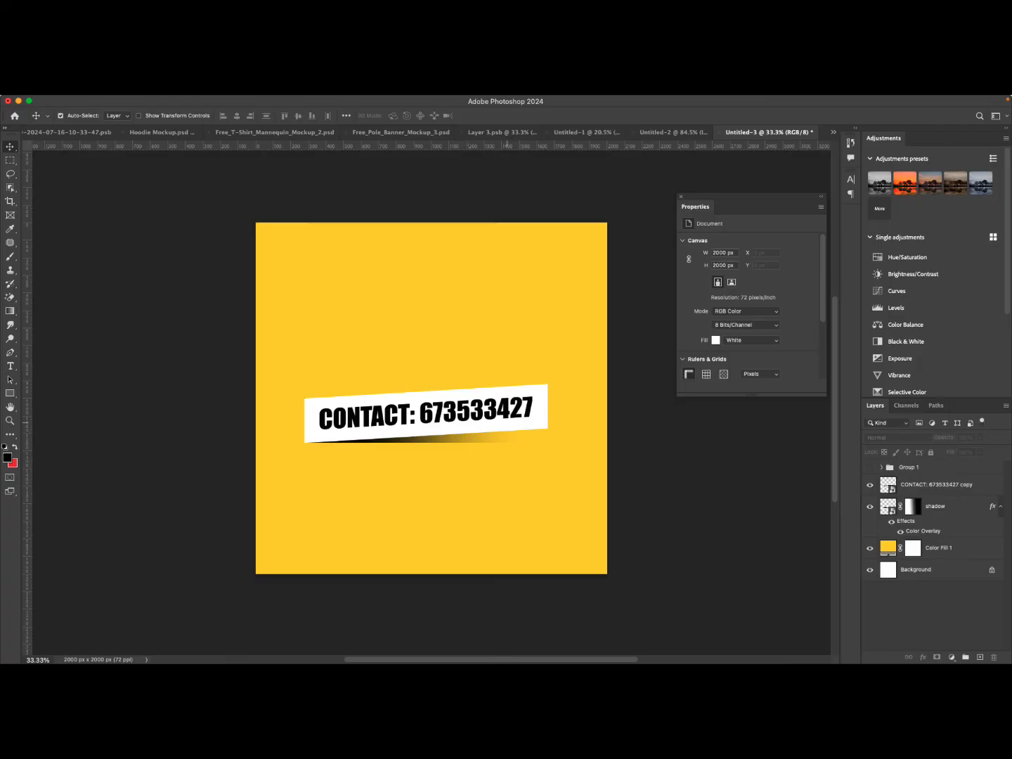
{"action": "left_click", "coordinate": [885, 484]}
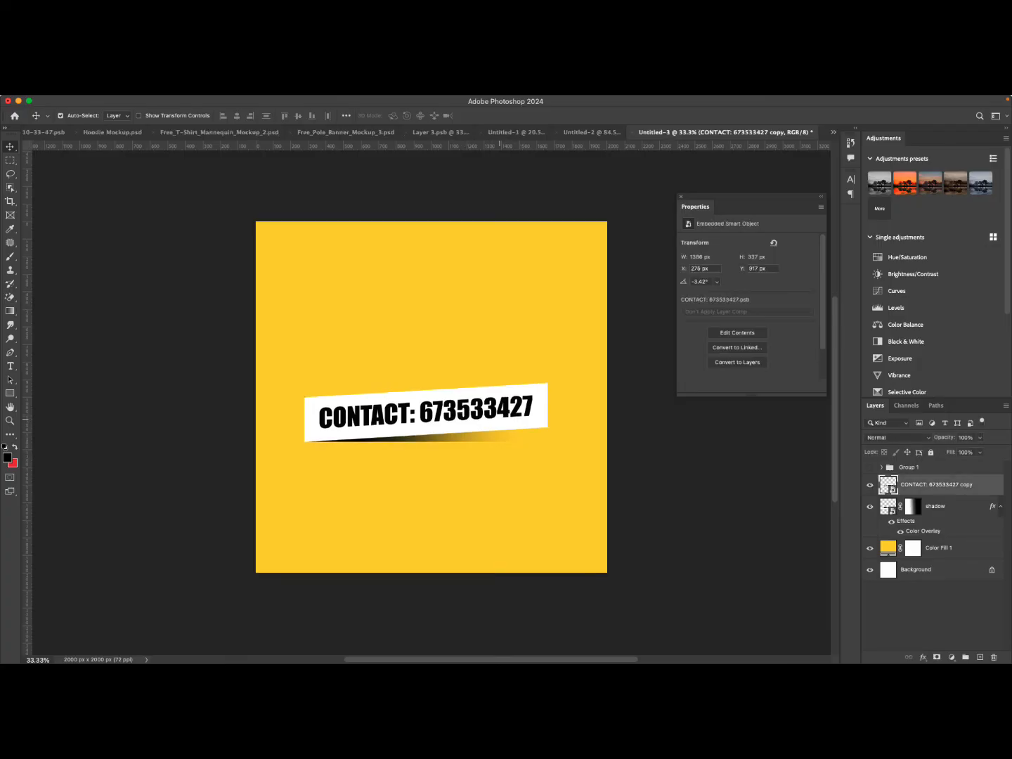
{"action": "scroll", "coordinate": [500, 419], "scroll_direction": "down", "scroll_amount": 2}
{"action": "scroll", "coordinate": [501, 418], "scroll_direction": "up", "scroll_amount": 3}
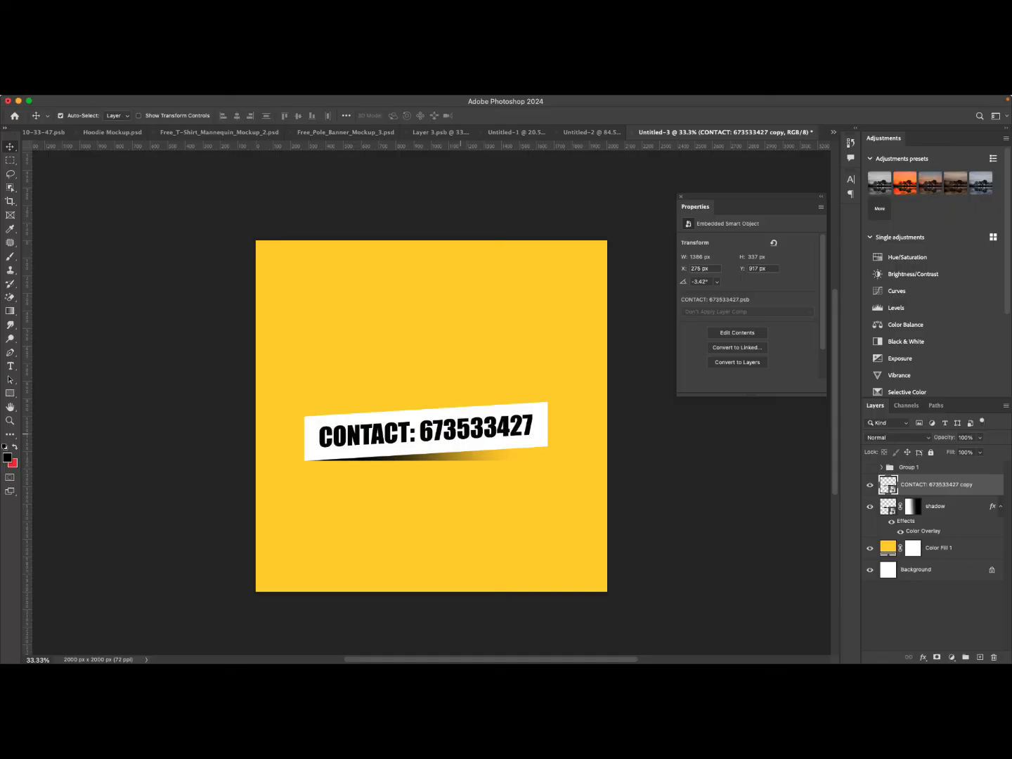
{"action": "left_click", "coordinate": [459, 453], "text": "shift"}
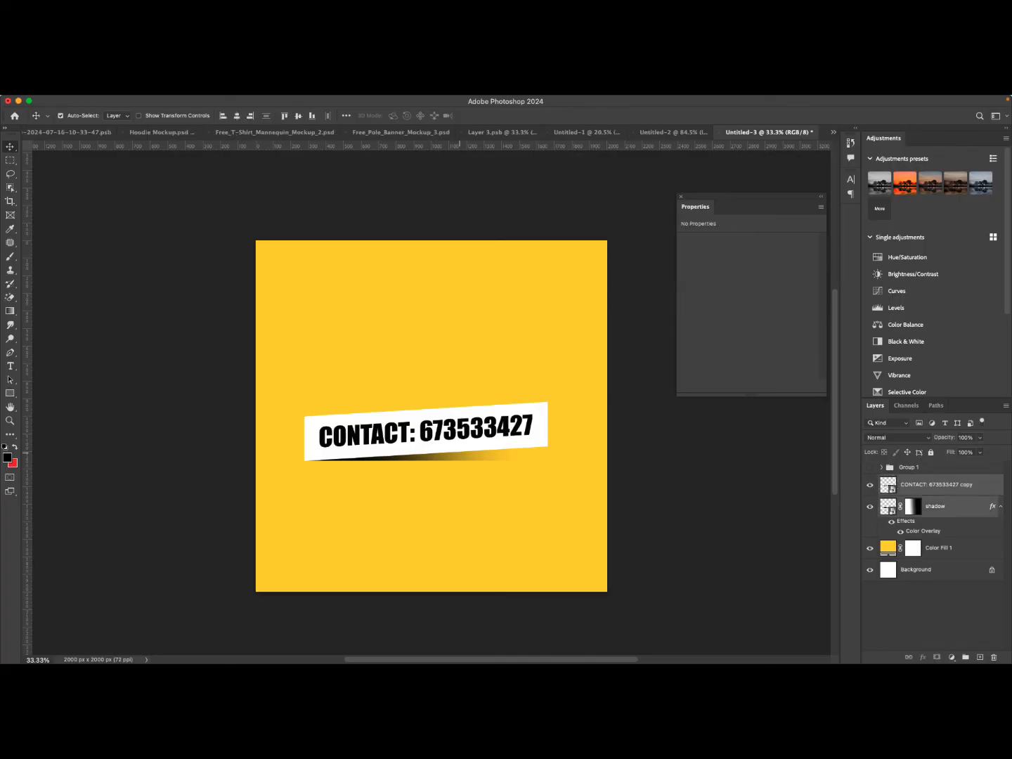
{"action": "key", "text": "super"}
{"action": "key", "text": "super"}
{"action": "key", "text": "super"}
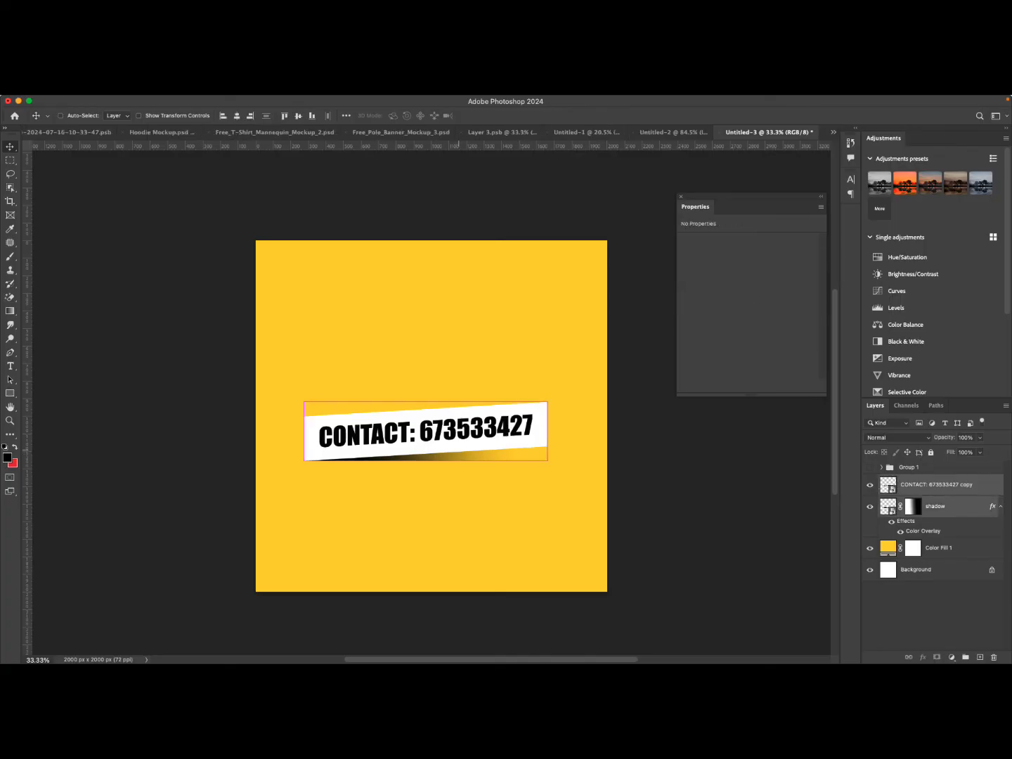
Undo the last three edits to restore the straight contact banner.
{"action": "key", "text": "super+z"}
{"action": "key", "text": "super+z"}
{"action": "key", "text": "super+z"}
{"action": "key", "text": "super+z"}
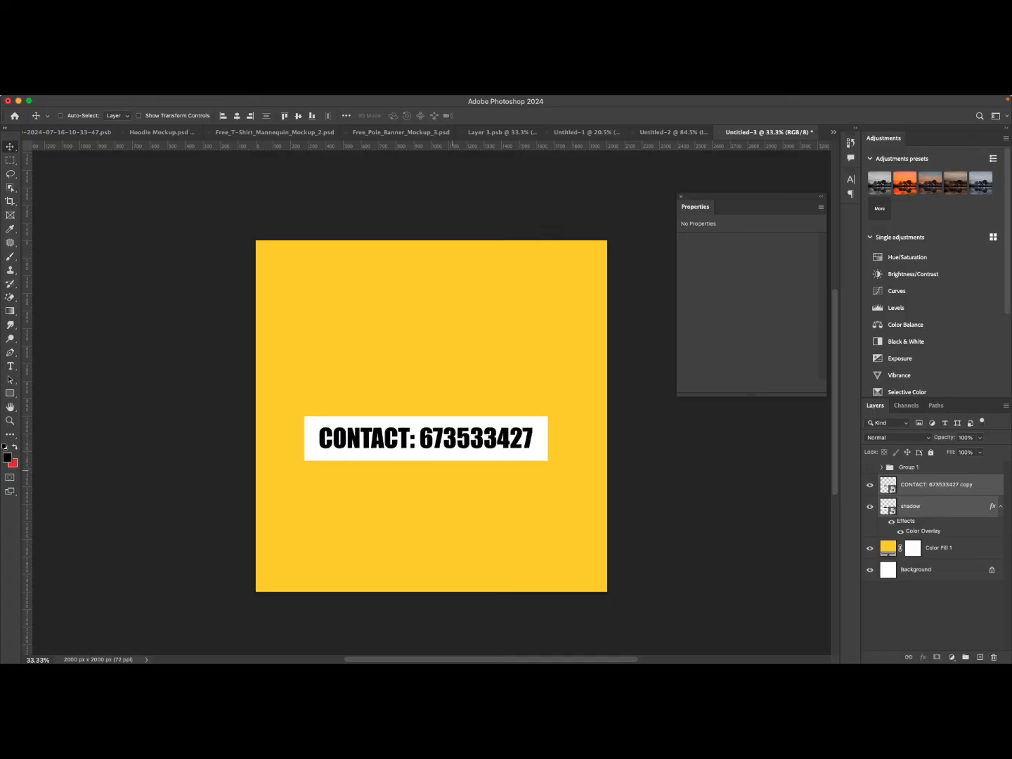
Paste the tilted banner with its shadow and move it down near the canvas's bottom edge.
{"action": "key", "text": "super+v"}
{"action": "left_click_drag", "start_coordinate": [450, 419], "coordinate": [444, 547]}
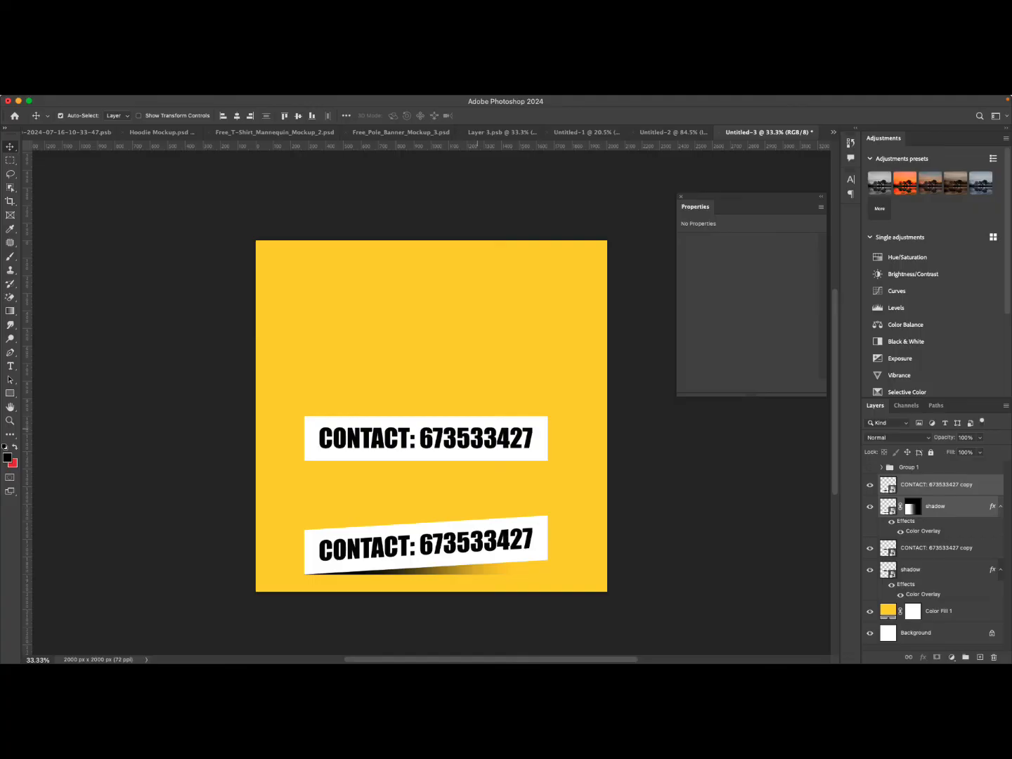
Select the straight banner and its shadow and move them higher up the canvas.
{"action": "left_click", "coordinate": [483, 449]}
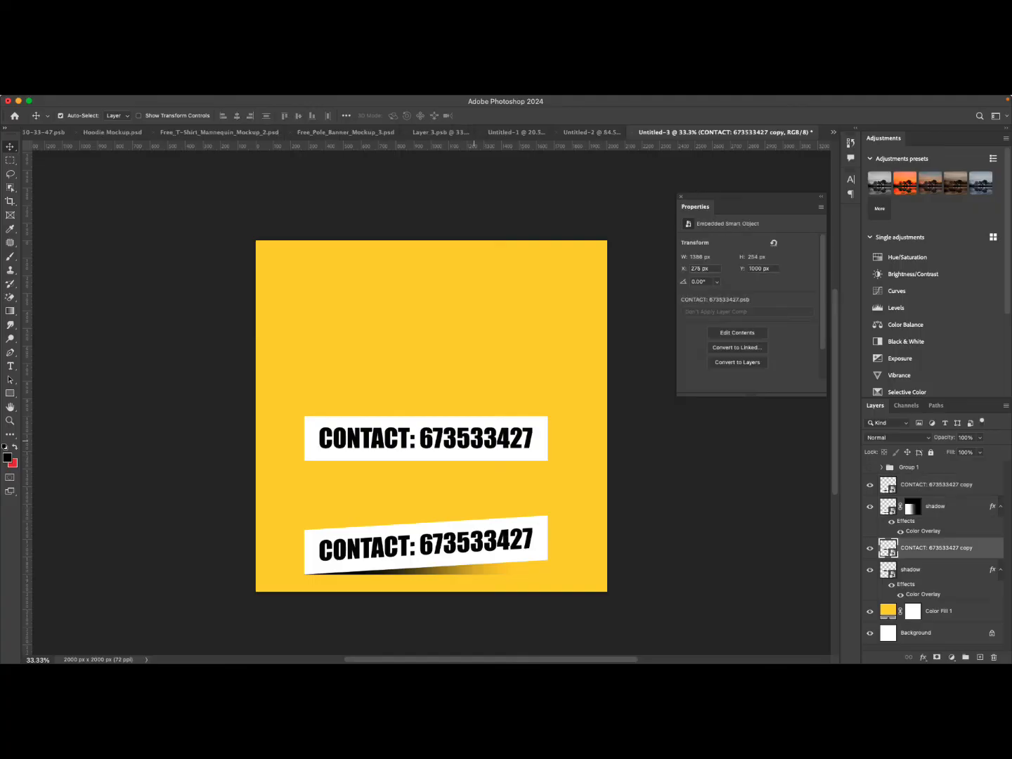
{"action": "left_click", "coordinate": [910, 569], "text": "shift"}
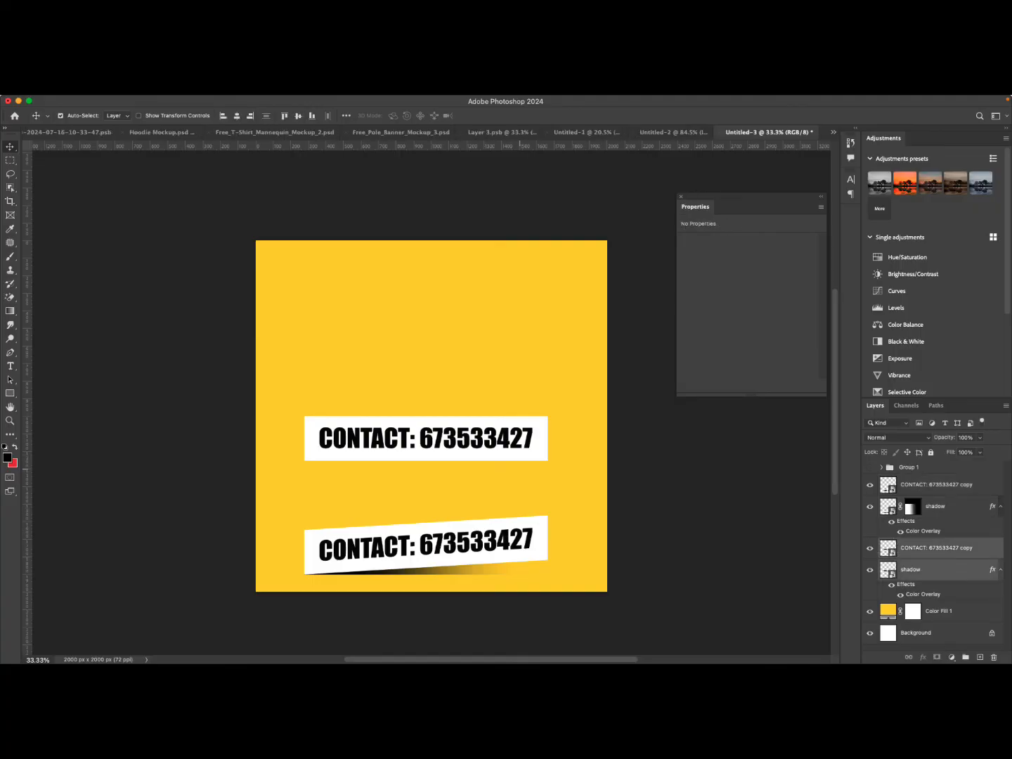
{"action": "left_click_drag", "start_coordinate": [517, 423], "coordinate": [517, 364]}
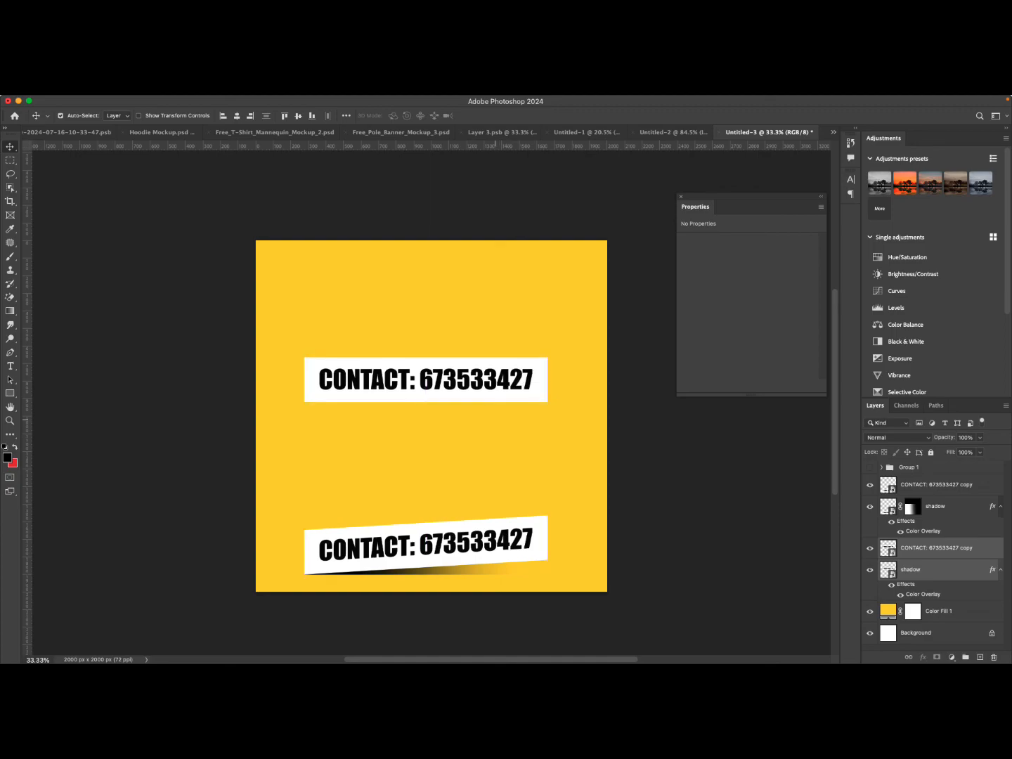
{"action": "left_click", "coordinate": [912, 570]}
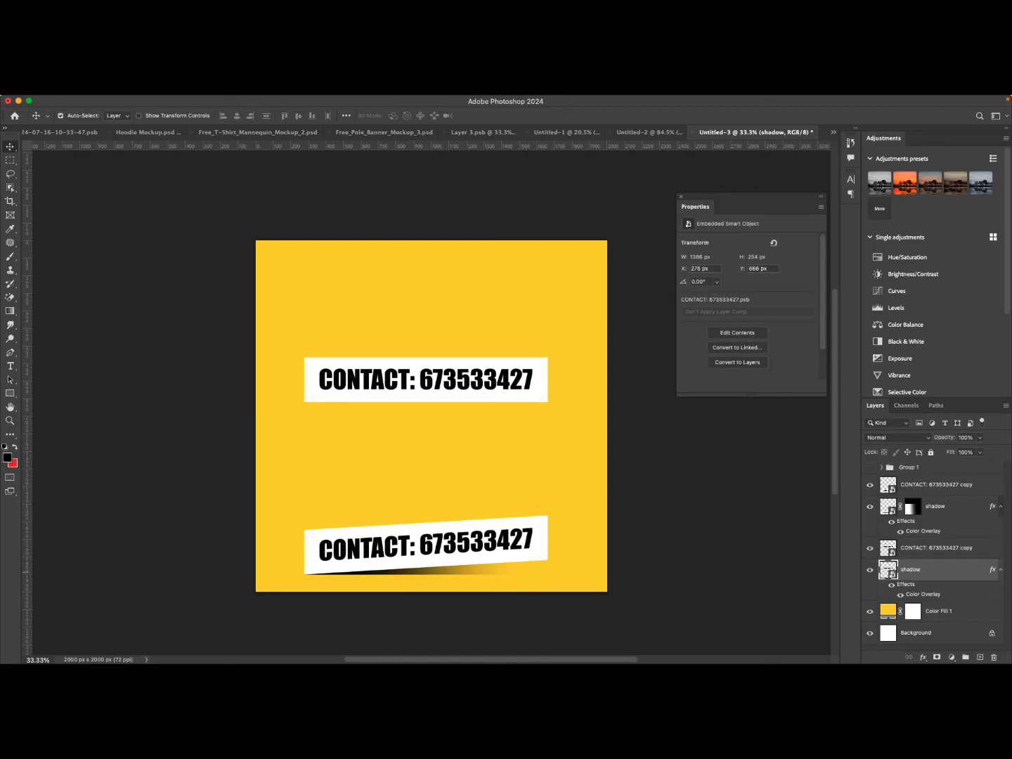
Nudge the shadow below the straight banner, scale it to about 83% and move it just under the banner.
{"action": "key", "text": "shift+Down"}
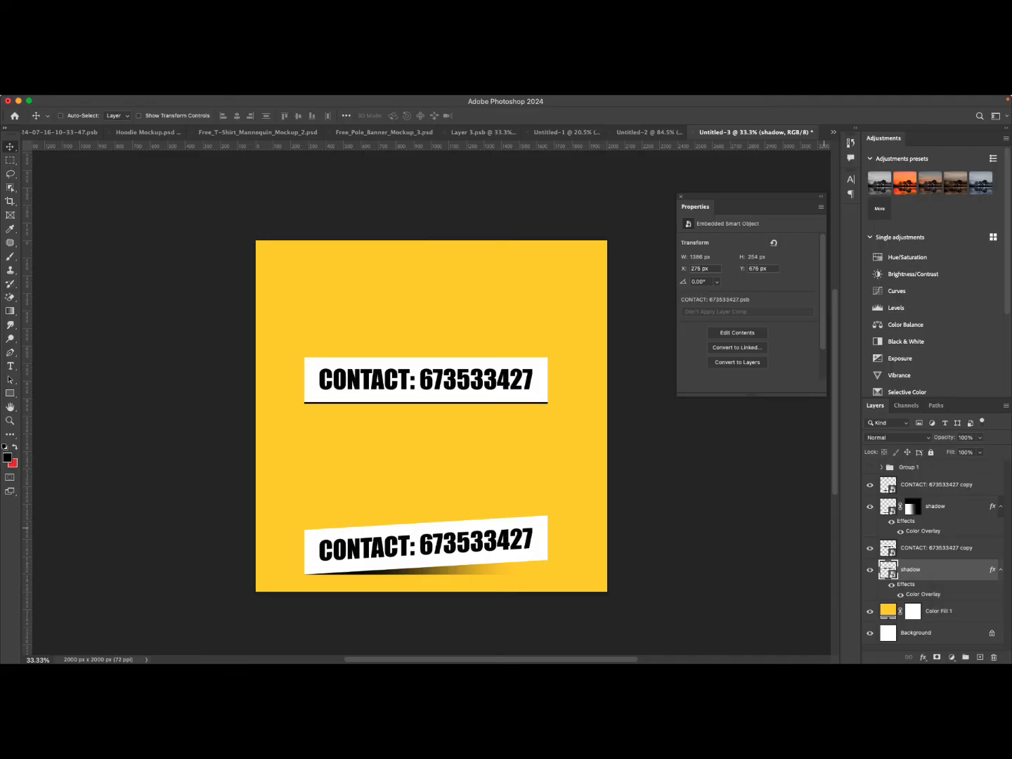
{"action": "key", "text": "super+t"}
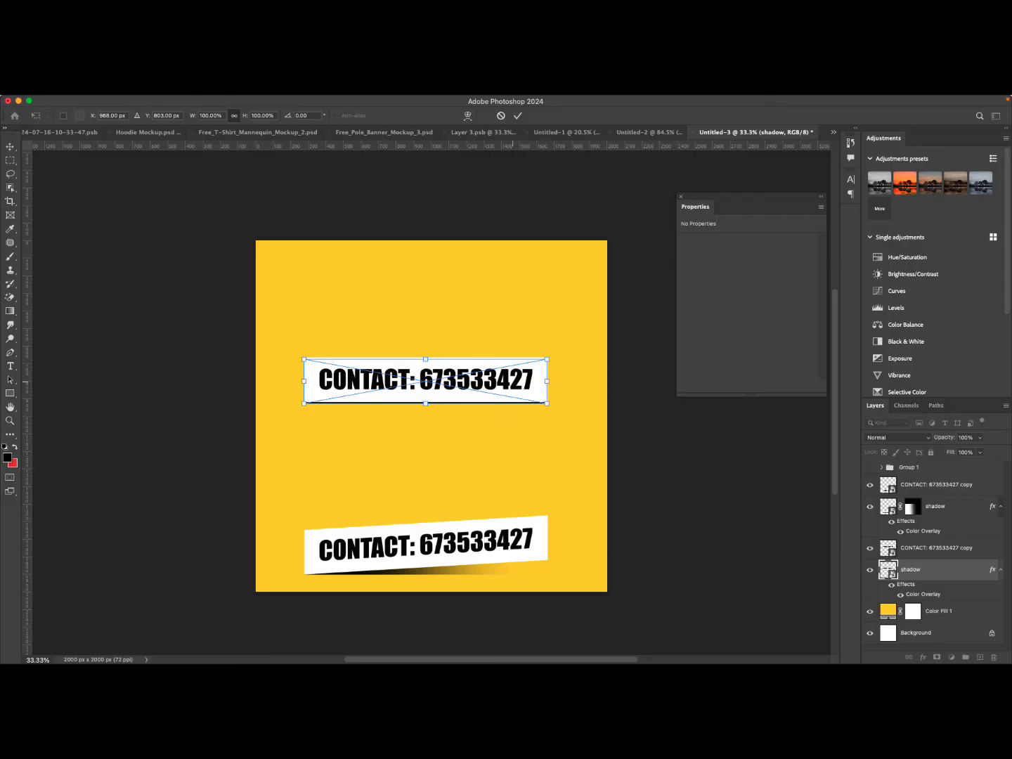
{"action": "left_click_drag", "start_coordinate": [547, 359], "coordinate": [527, 364]}
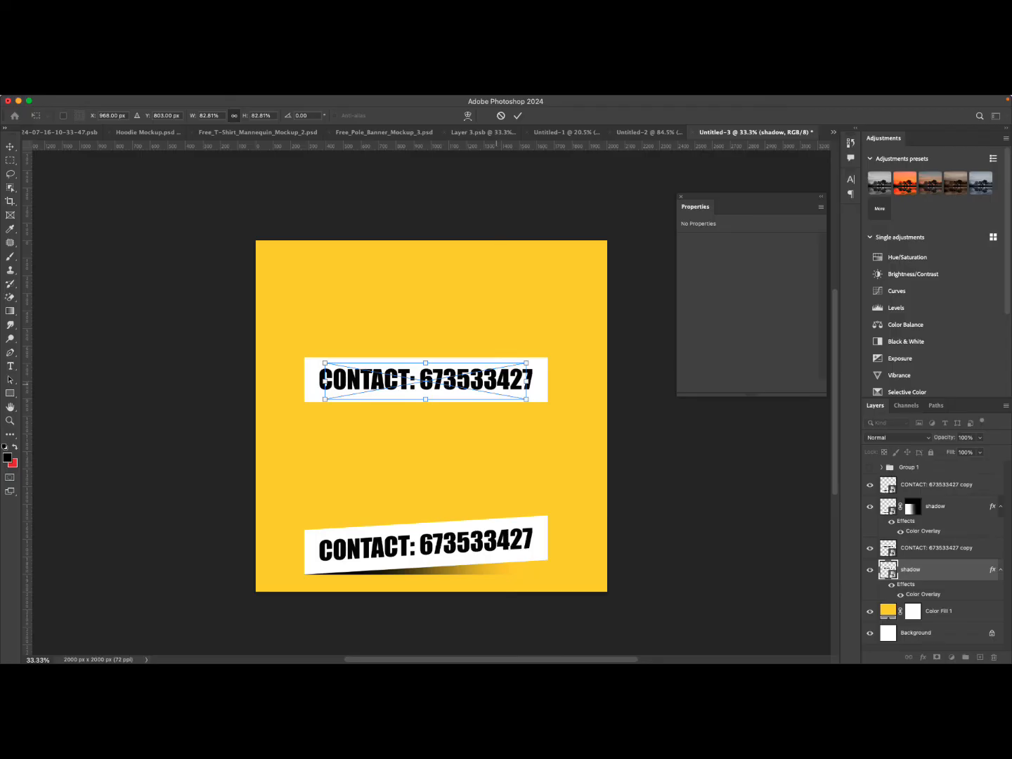
{"action": "left_click_drag", "start_coordinate": [505, 386], "coordinate": [504, 397]}
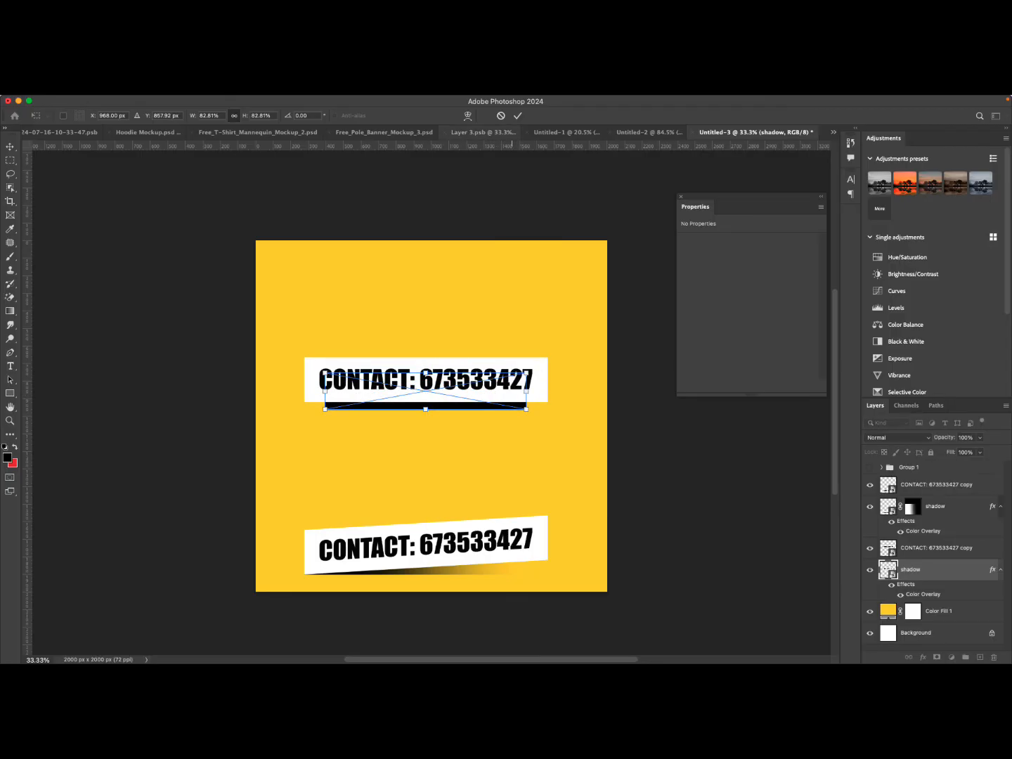
{"action": "key", "text": "Return"}
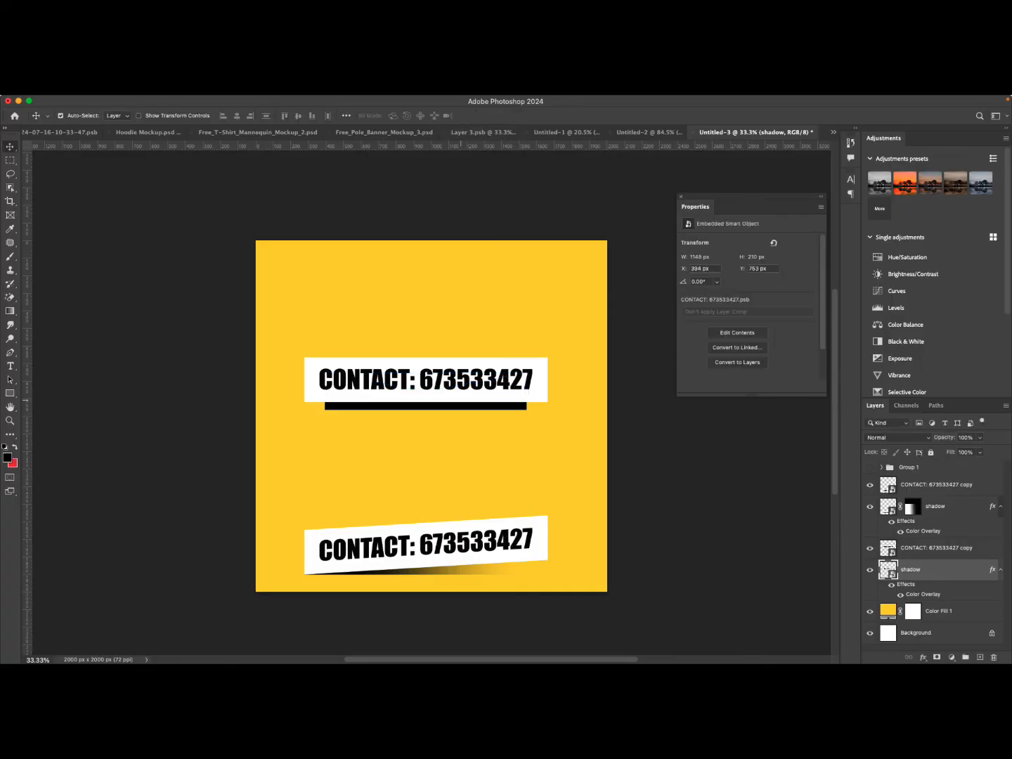
Warp the shadow into a curved shape with its outer ends pulled down beneath the banner.
{"action": "key", "text": "super+t"}
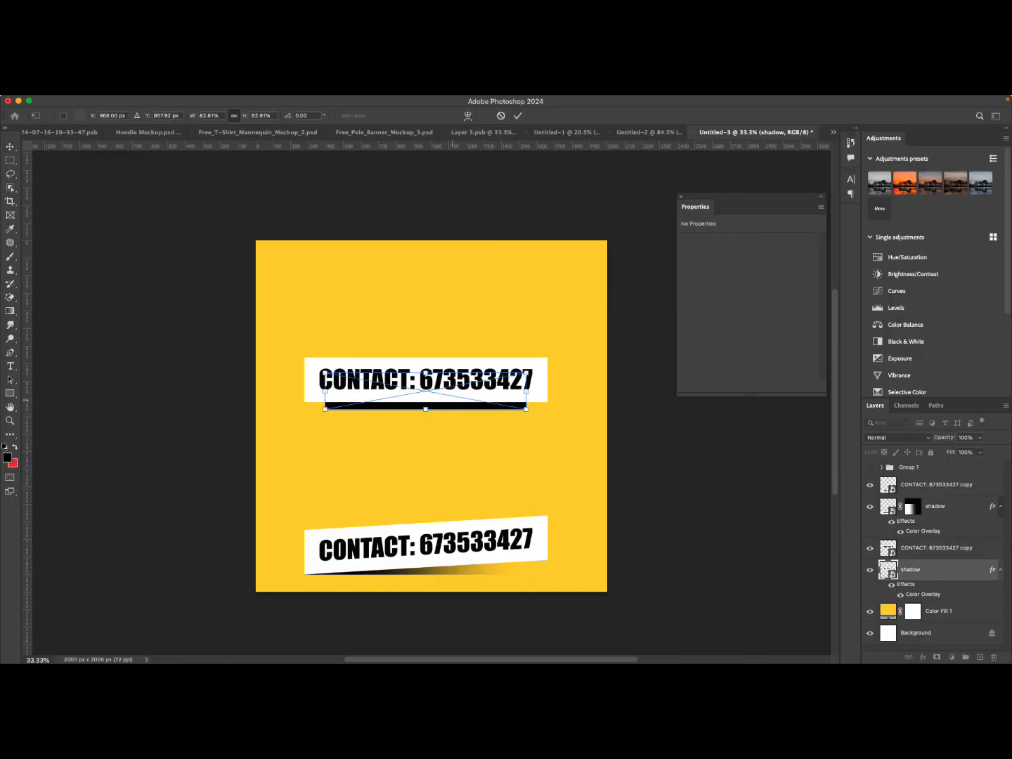
{"action": "right_click", "coordinate": [453, 399]}
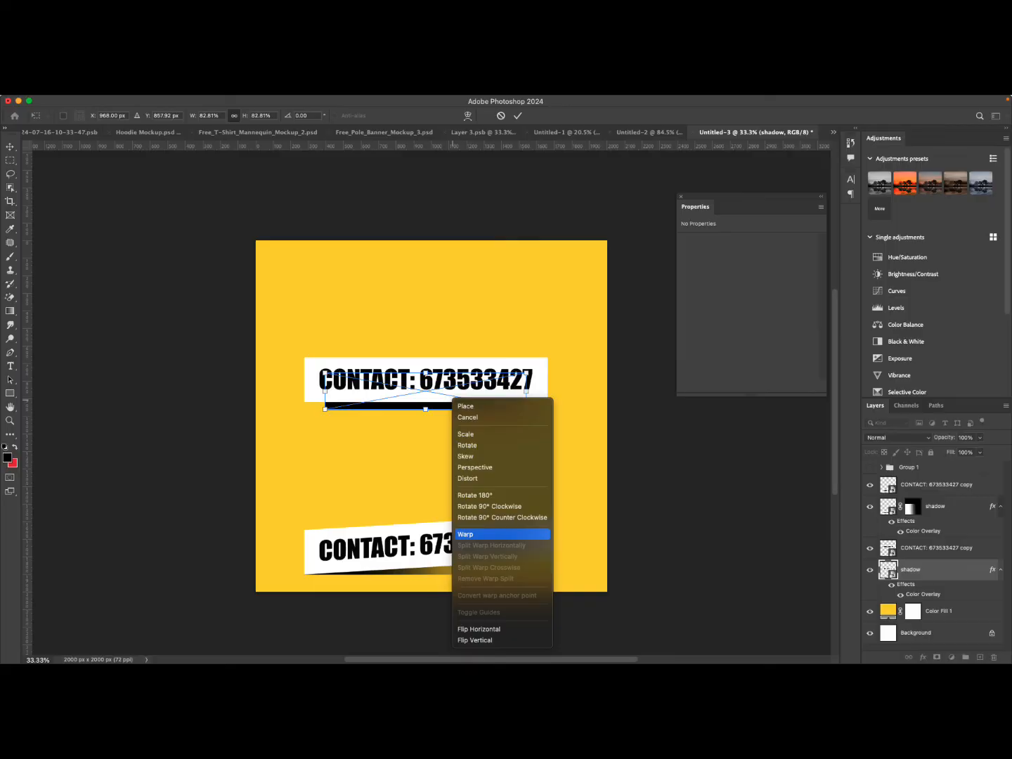
{"action": "left_click", "coordinate": [466, 534]}
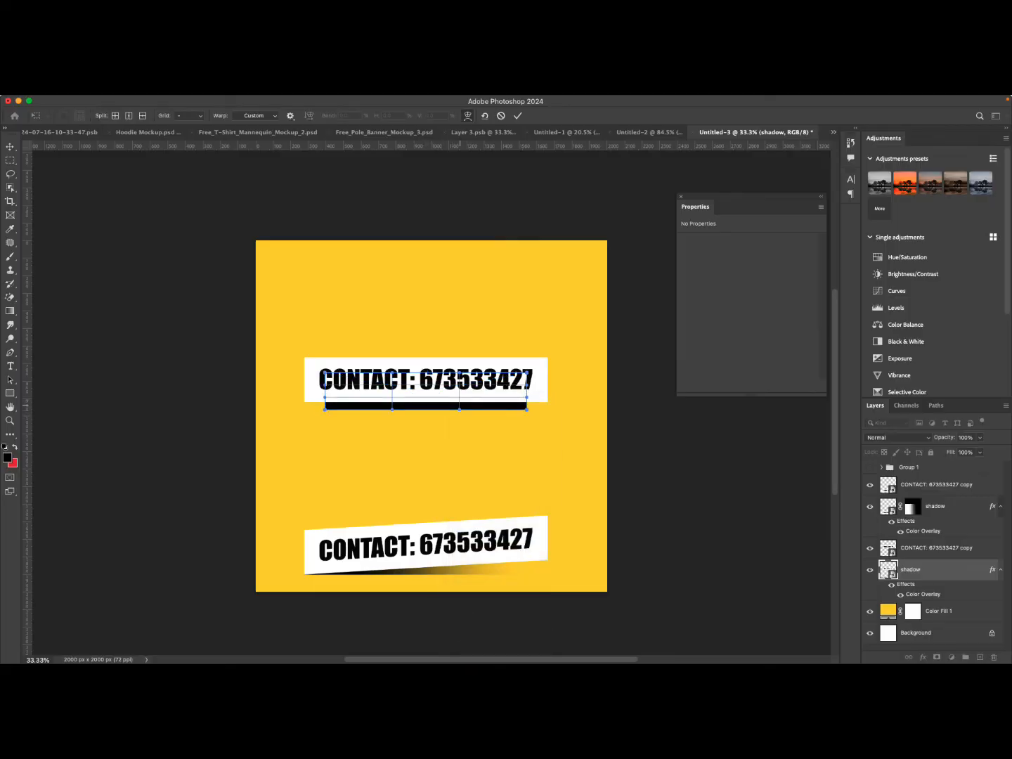
{"action": "left_click_drag", "start_coordinate": [460, 409], "coordinate": [459, 400]}
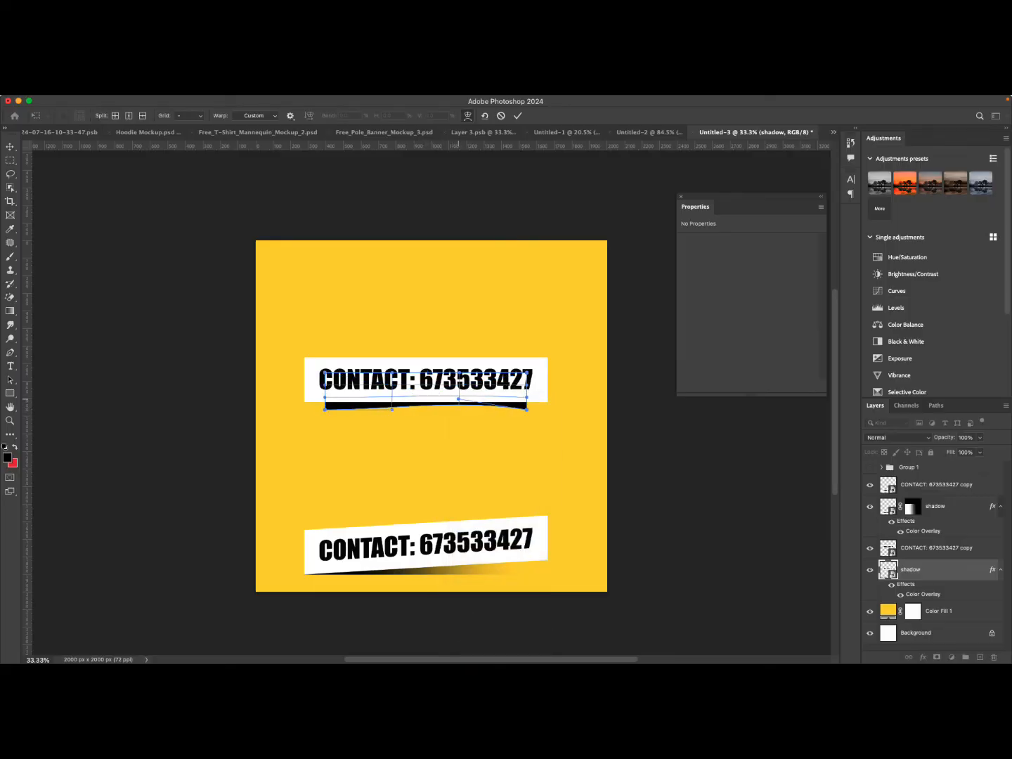
{"action": "left_click_drag", "start_coordinate": [392, 409], "coordinate": [391, 402]}
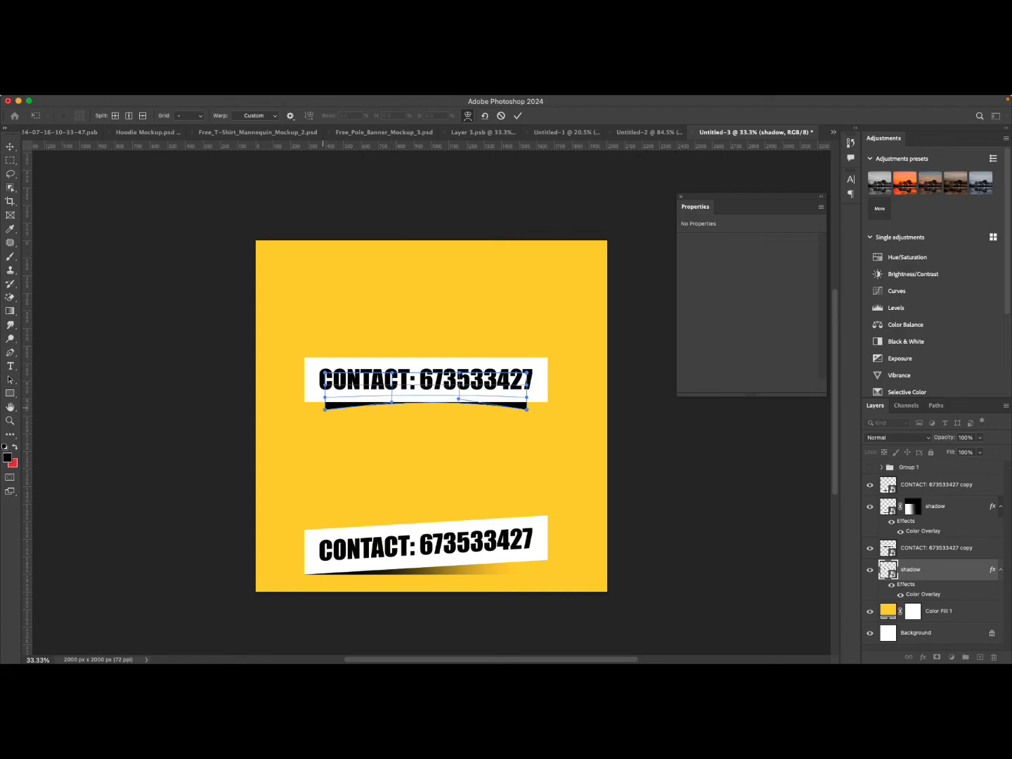
{"action": "left_click_drag", "start_coordinate": [325, 409], "coordinate": [320, 413]}
{"action": "left_click_drag", "start_coordinate": [526, 407], "coordinate": [530, 413]}
{"action": "left_click_drag", "start_coordinate": [322, 412], "coordinate": [322, 414]}
{"action": "left_click", "coordinate": [517, 115]}
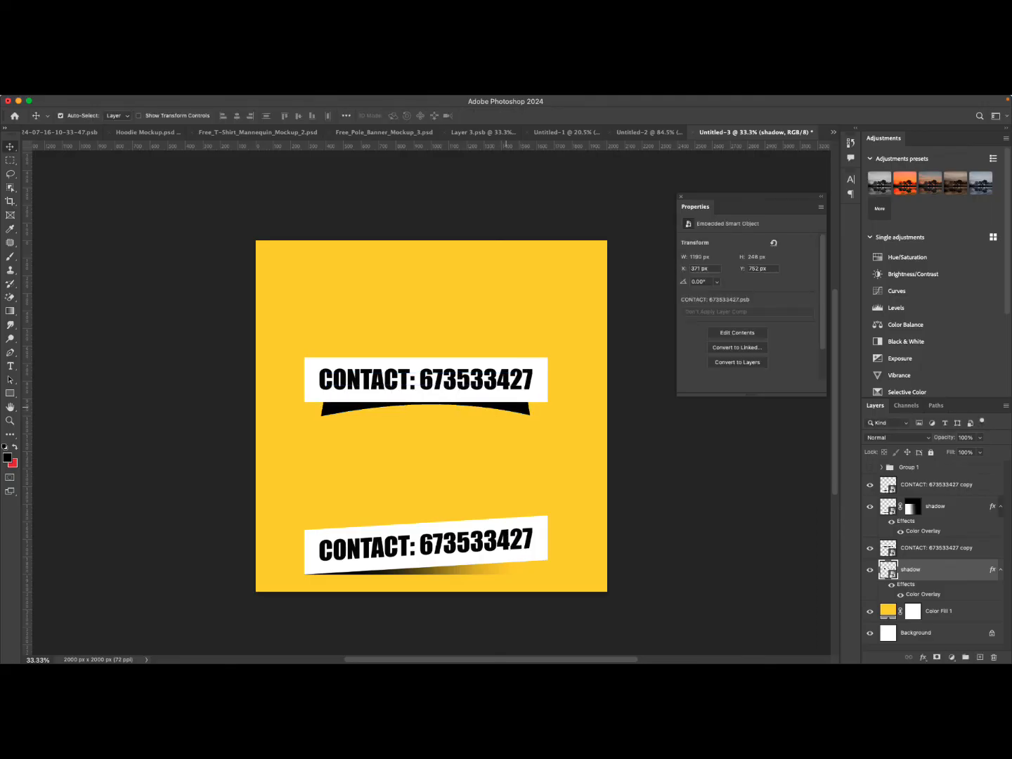
Nudge the curved shadow slightly upward under the banner.
{"action": "left_click_drag", "start_coordinate": [516, 382], "coordinate": [518, 382]}
{"action": "key", "text": "Up"}
{"action": "key", "text": "Up"}
{"action": "key", "text": "Up"}
{"action": "key", "text": "Up"}
{"action": "key", "text": "Up"}
{"action": "key", "text": "Up"}
{"action": "key", "text": "Up"}
{"action": "key", "text": "Up"}
{"action": "key", "text": "Up"}
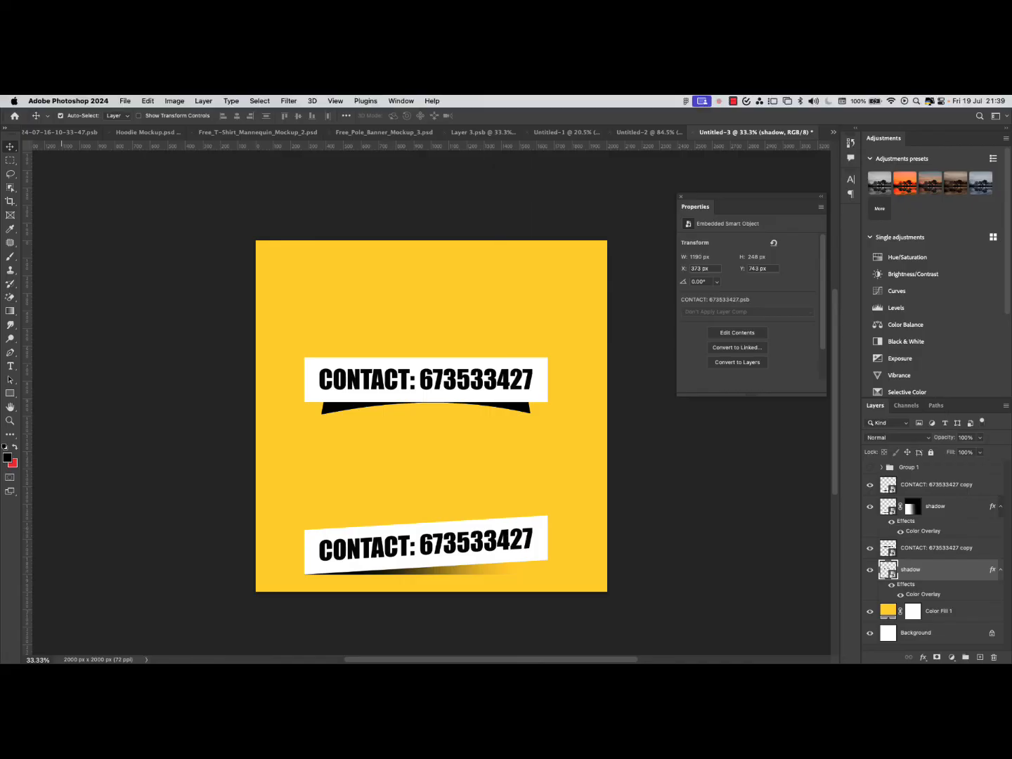
Apply a Gaussian Blur with a radius of 19.0 pixels to the shadow.
{"action": "left_click", "coordinate": [287, 100]}
{"action": "mouse_move", "coordinate": [293, 247]}
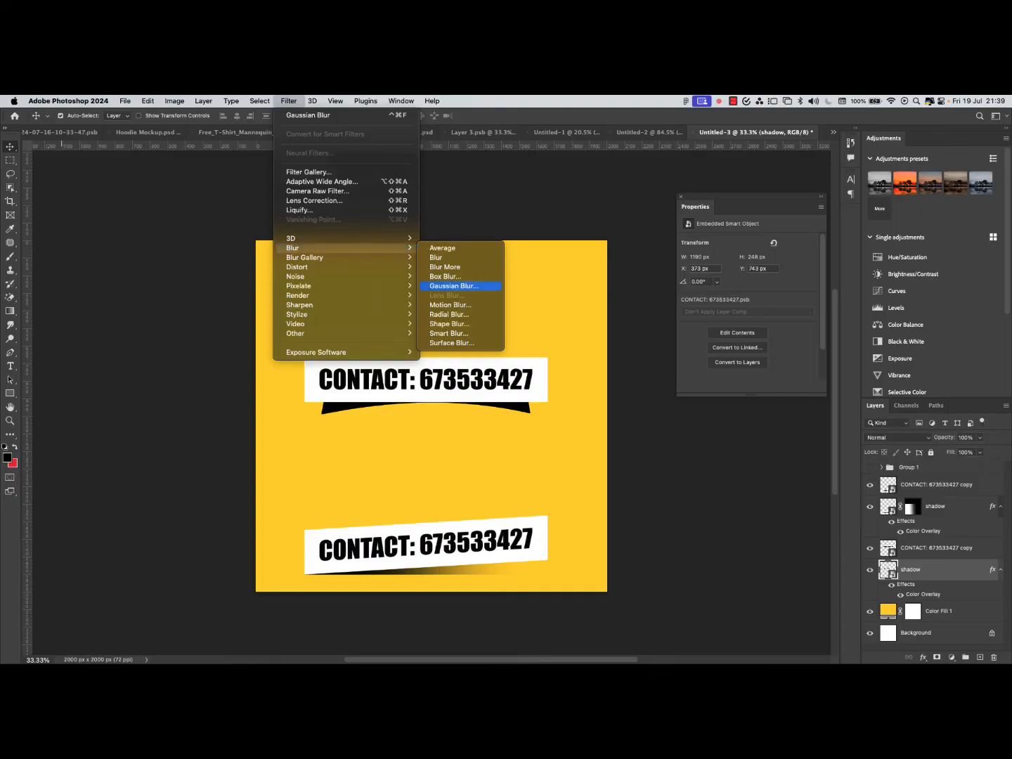
{"action": "left_click", "coordinate": [453, 286]}
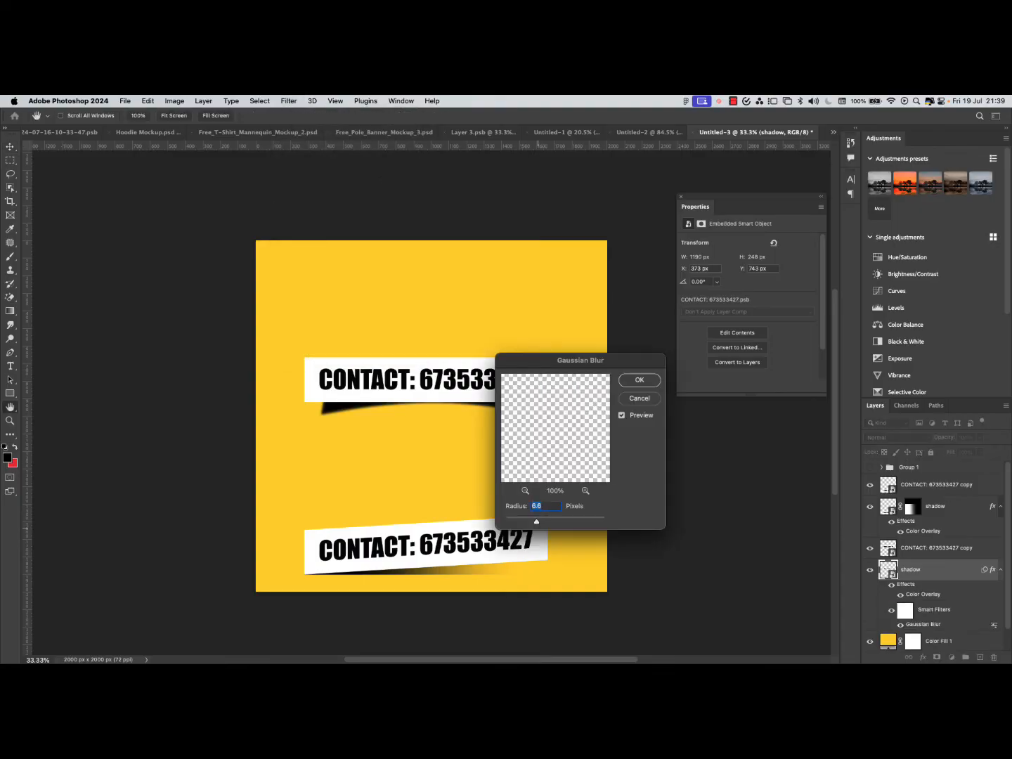
{"action": "left_click_drag", "start_coordinate": [580, 360], "coordinate": [749, 307]}
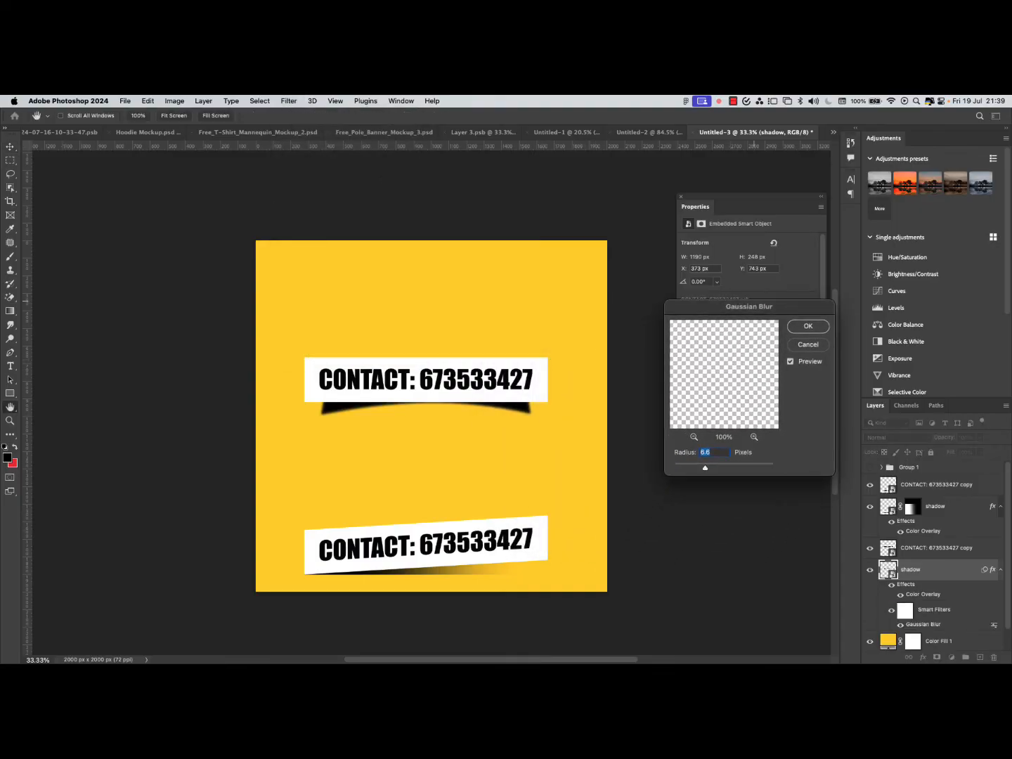
{"action": "key", "text": "Up"}
{"action": "key", "text": "Up"}
{"action": "key", "text": "Up"}
{"action": "key", "text": "Up"}
{"action": "key", "text": "Up"}
{"action": "key", "text": "Up"}
{"action": "key", "text": "Up"}
{"action": "key", "text": "Up"}
{"action": "key", "text": "Up"}
{"action": "key", "text": "Up"}
{"action": "key", "text": "Up"}
{"action": "key", "text": "Up"}
{"action": "key", "text": "Up"}
{"action": "key", "text": "Up"}
{"action": "key", "text": "Up"}
{"action": "key", "text": "Up"}
{"action": "key", "text": "Up"}
{"action": "key", "text": "Up"}
{"action": "key", "text": "Up"}
{"action": "key", "text": "Up"}
{"action": "key", "text": "Up"}
{"action": "key", "text": "Up"}
{"action": "key", "text": "Up"}
{"action": "key", "text": "Up"}
{"action": "key", "text": "Up"}
{"action": "key", "text": "Up"}
{"action": "key", "text": "Up"}
{"action": "left_click_drag", "start_coordinate": [713, 467], "coordinate": [718, 467]}
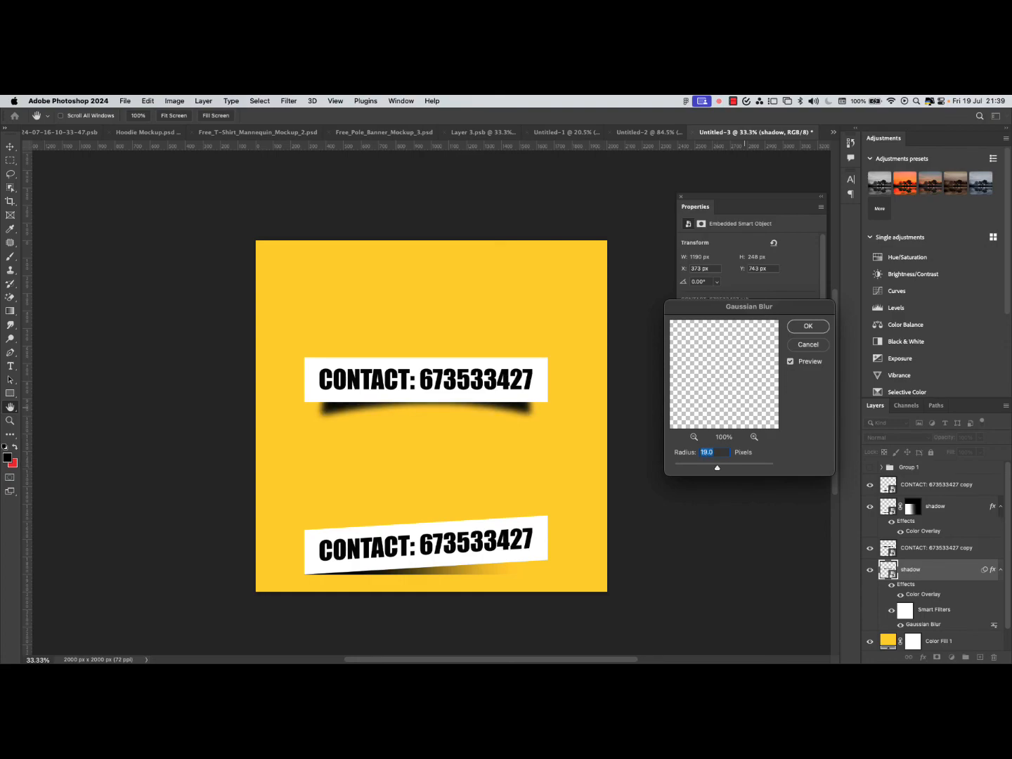
{"action": "key", "text": "Return"}
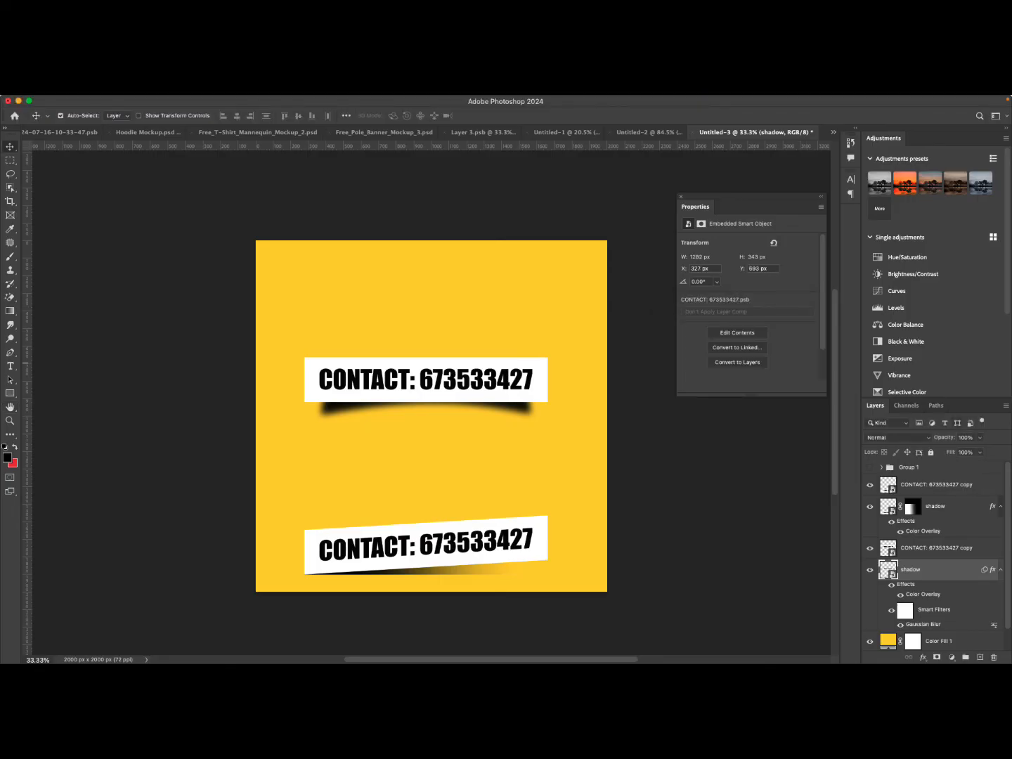
Lower the shadow layer's opacity to 75%.
{"action": "left_click", "coordinate": [980, 438]}
{"action": "left_click_drag", "start_coordinate": [979, 450], "coordinate": [969, 451]}
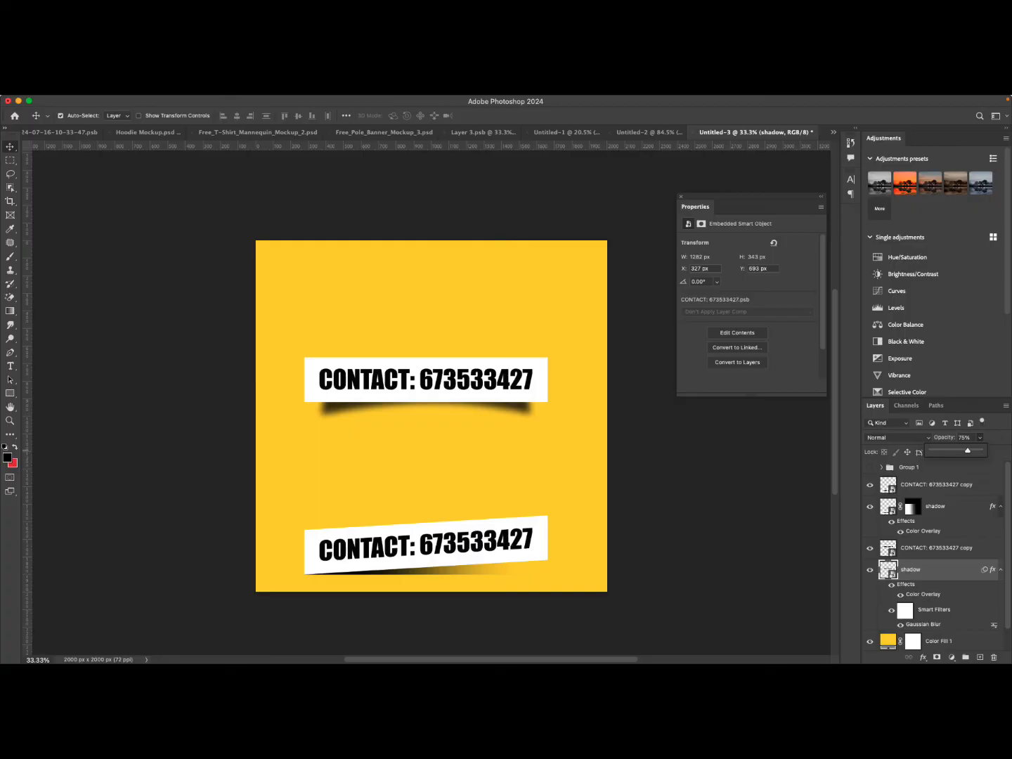
{"action": "left_click", "coordinate": [950, 571]}
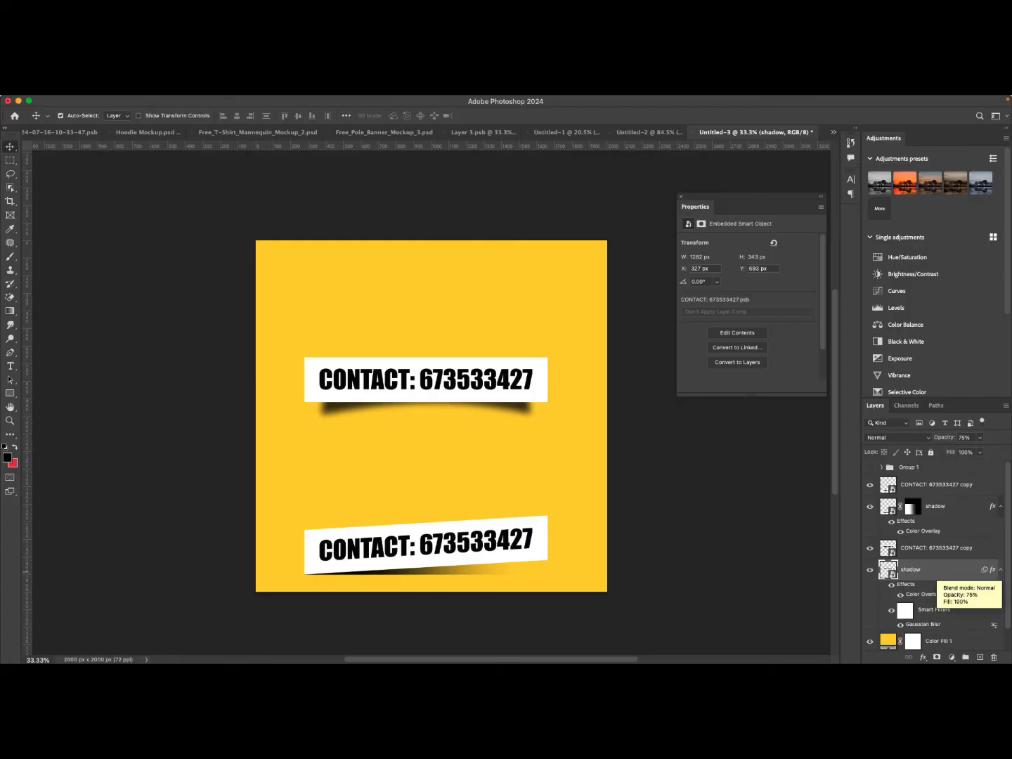
Refine the shadow's warp, pulling its outer corners and middle slightly lower.
{"action": "key", "text": "super+t"}
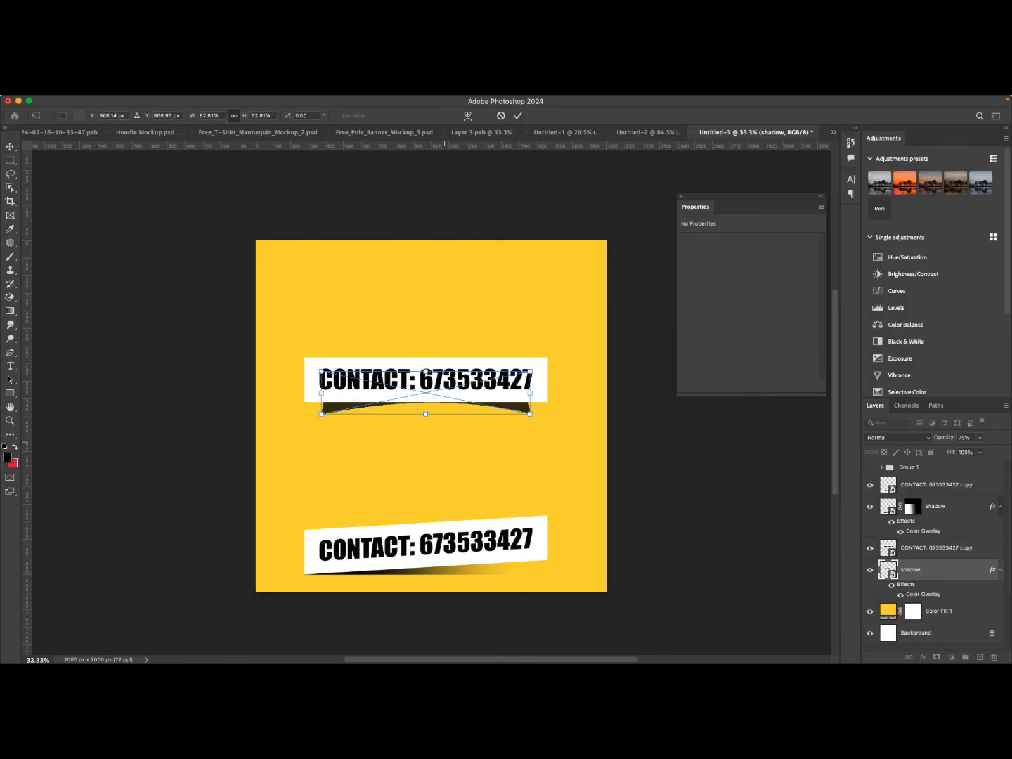
{"action": "right_click", "coordinate": [427, 382]}
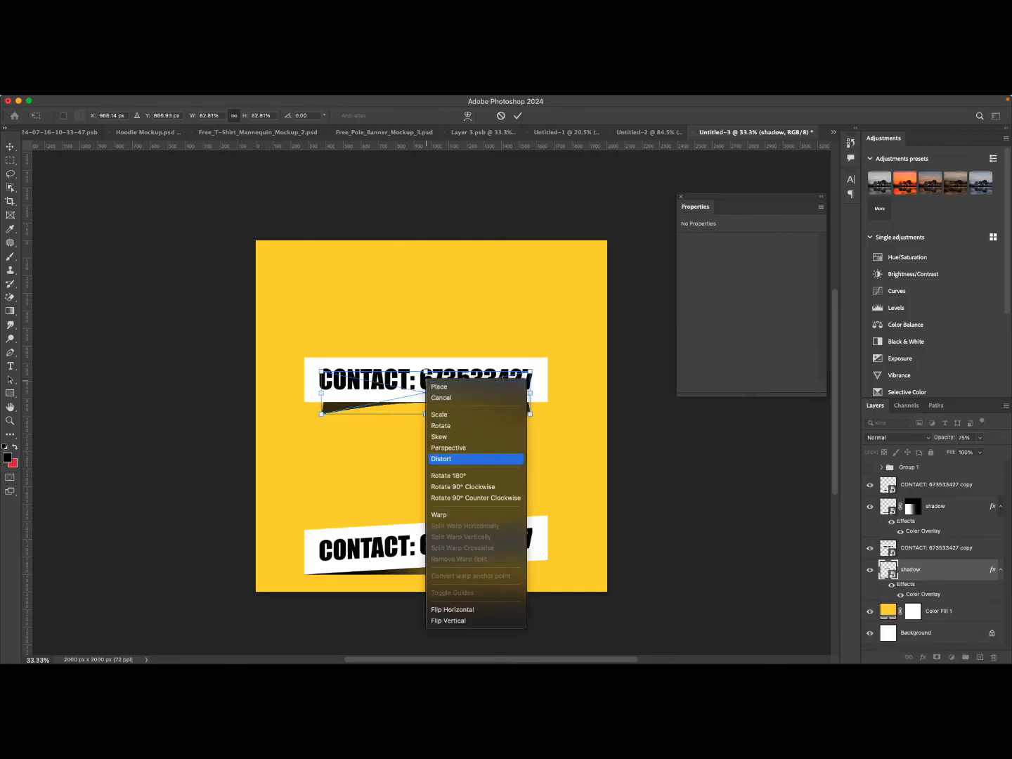
{"action": "left_click", "coordinate": [443, 514]}
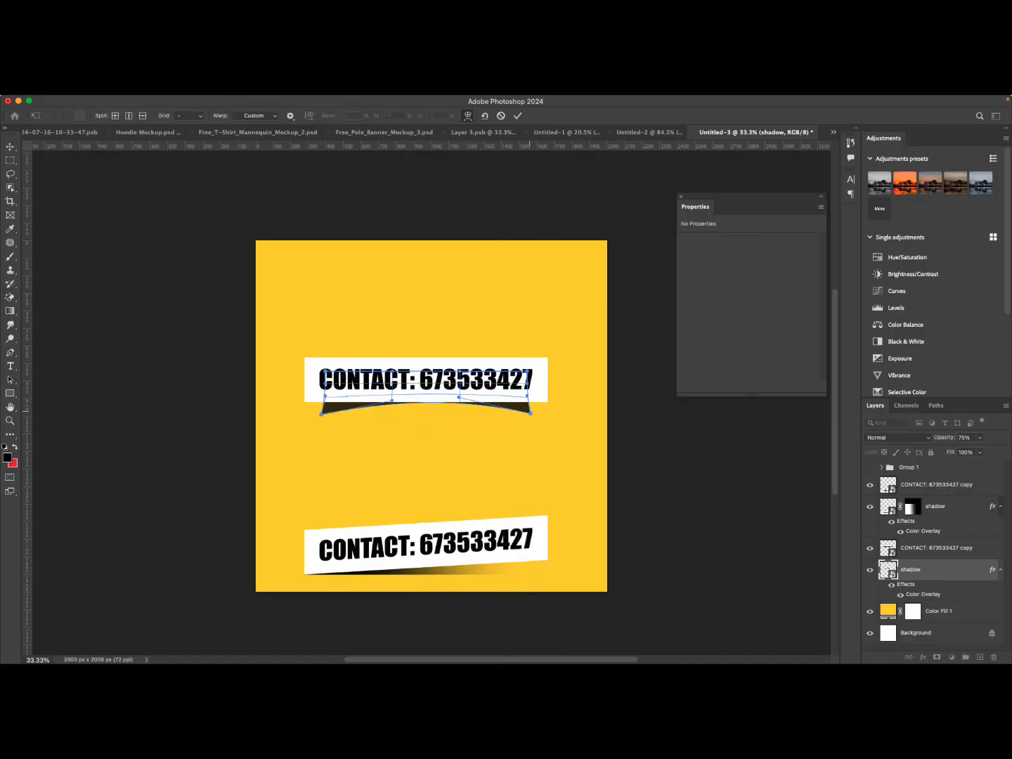
{"action": "left_click_drag", "start_coordinate": [530, 412], "coordinate": [533, 415]}
{"action": "left_click_drag", "start_coordinate": [458, 397], "coordinate": [458, 400]}
{"action": "left_click_drag", "start_coordinate": [321, 415], "coordinate": [321, 415]}
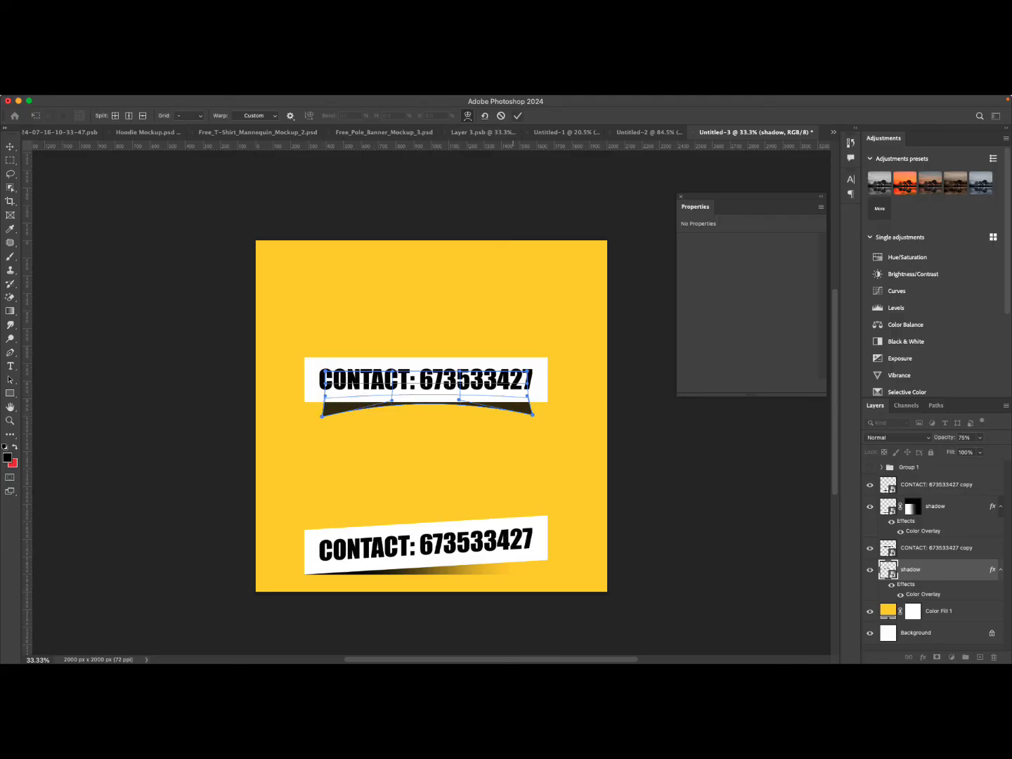
{"action": "left_click", "coordinate": [517, 115]}
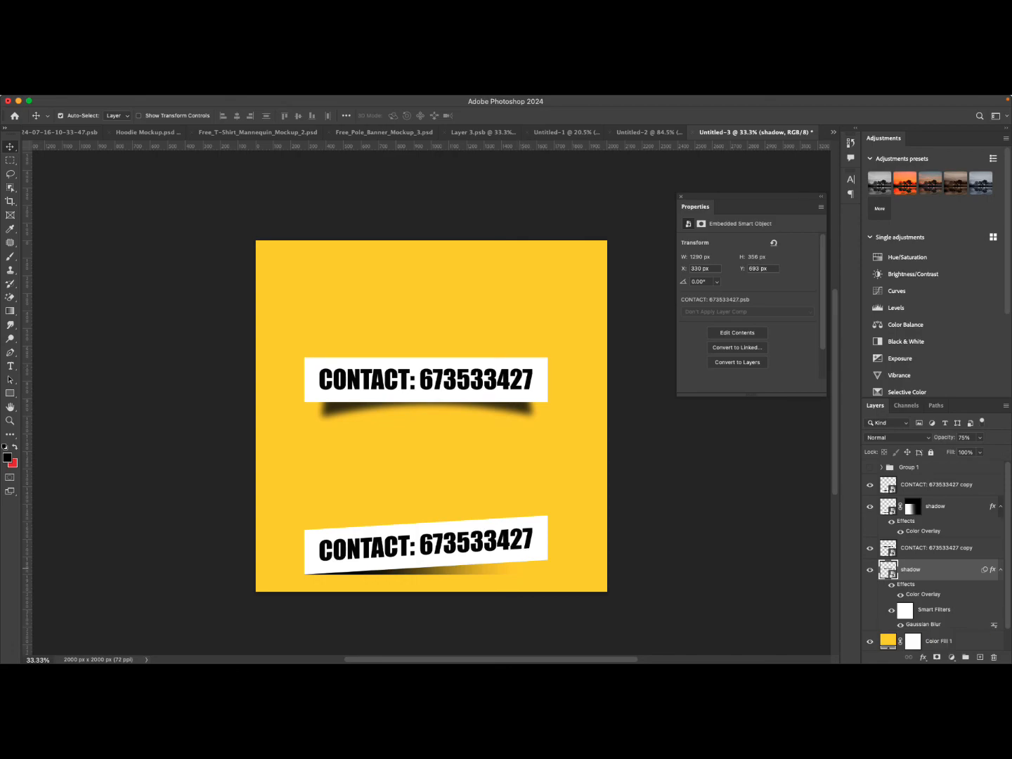
Reduce the shadow's Gaussian Blur radius to 10.1 pixels, then slightly lower again.
{"action": "double_click", "coordinate": [923, 623]}
{"action": "left_click_drag", "start_coordinate": [717, 468], "coordinate": [714, 468]}
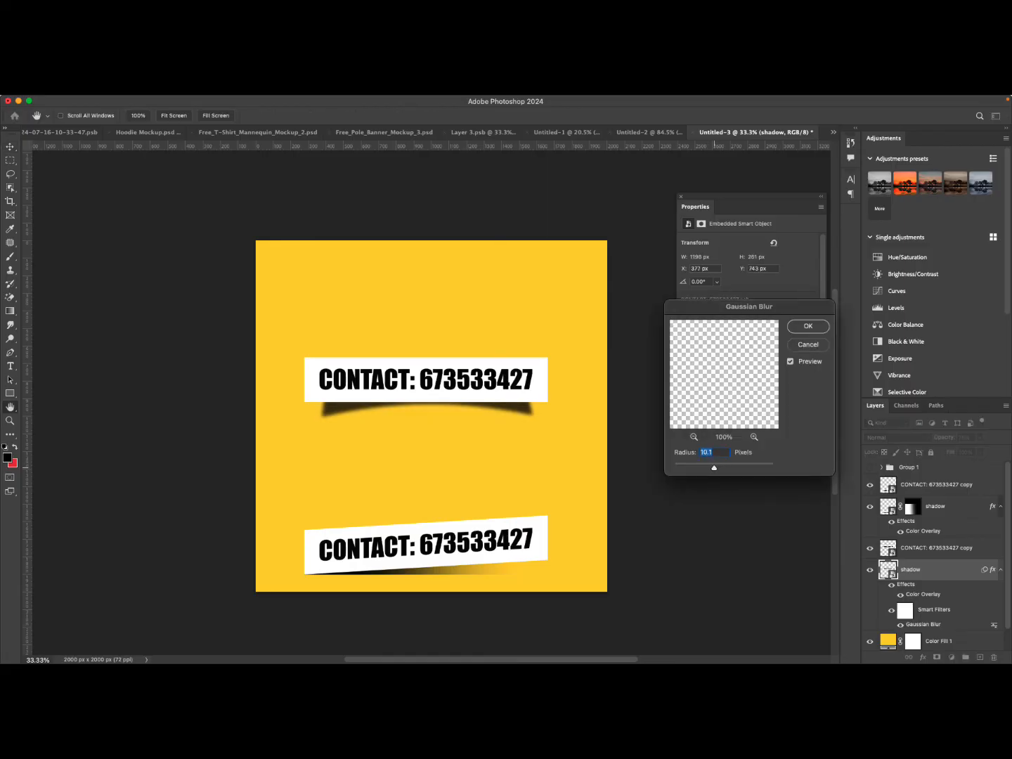
{"action": "key", "text": "Return"}
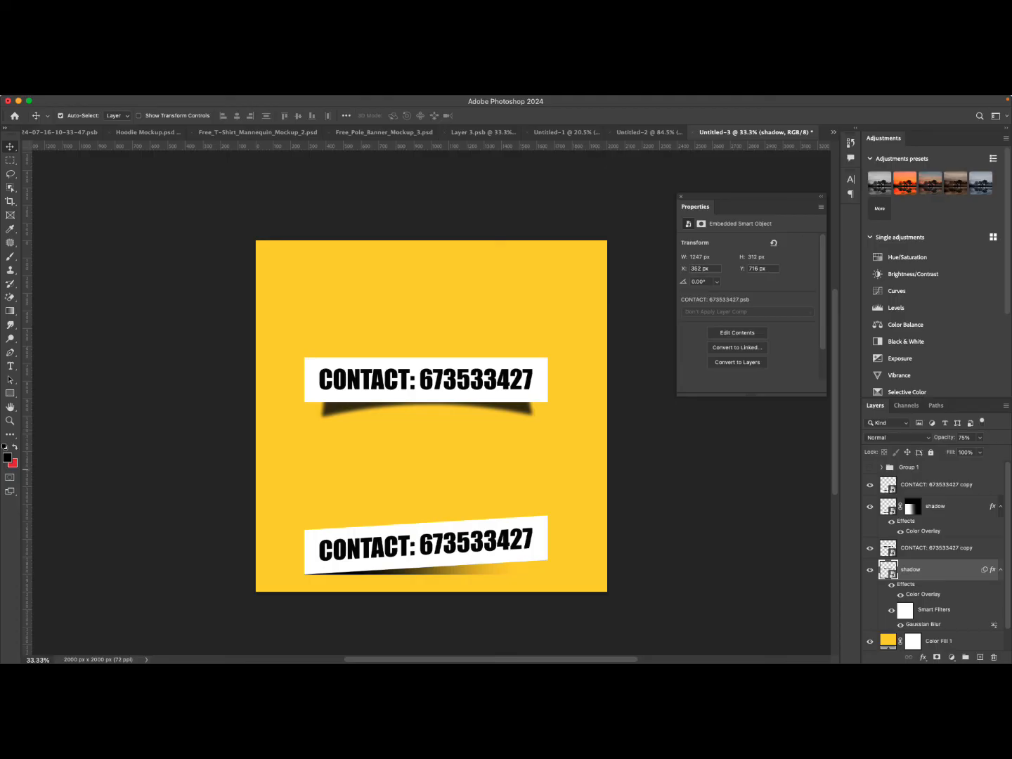
{"action": "double_click", "coordinate": [923, 624]}
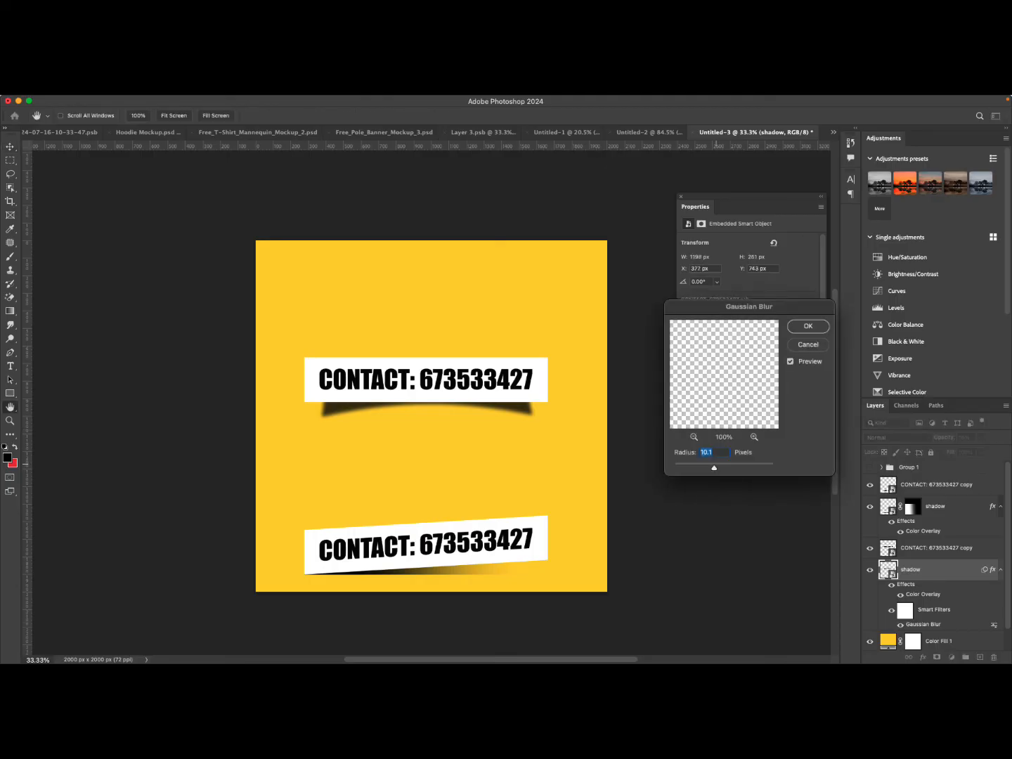
{"action": "left_click_drag", "start_coordinate": [714, 467], "coordinate": [710, 467]}
{"action": "key", "text": "Return"}
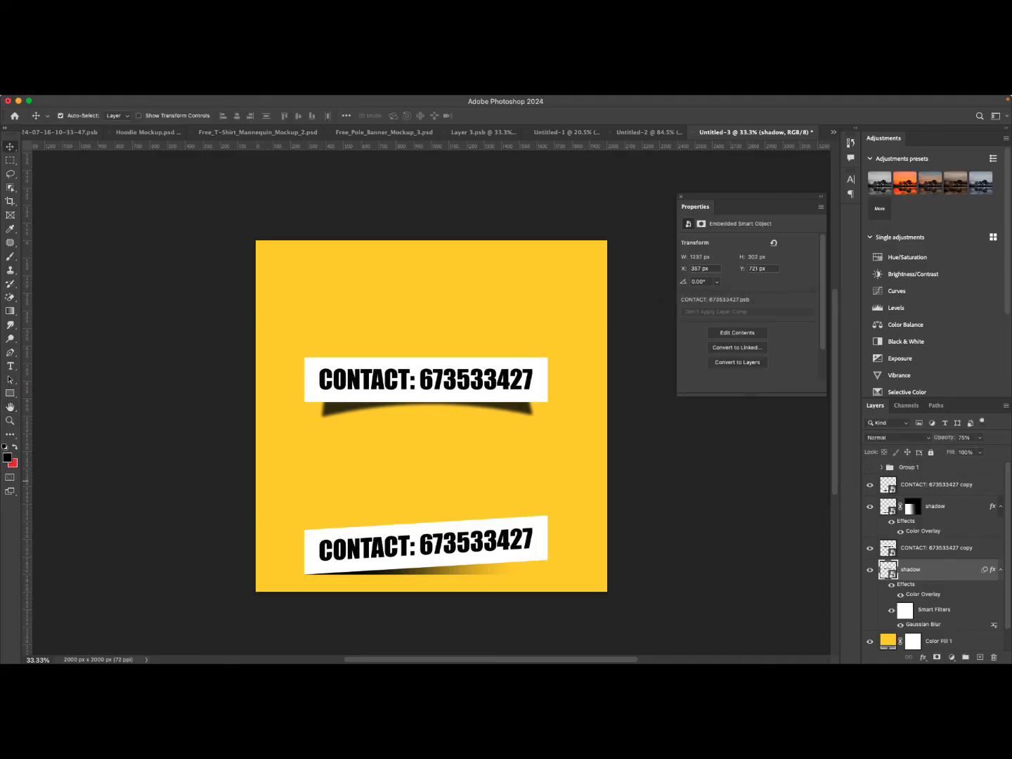
Lower the shadow's opacity to 60% and nudge it slightly upward.
{"action": "left_click", "coordinate": [980, 437]}
{"action": "left_click_drag", "start_coordinate": [981, 450], "coordinate": [971, 450]}
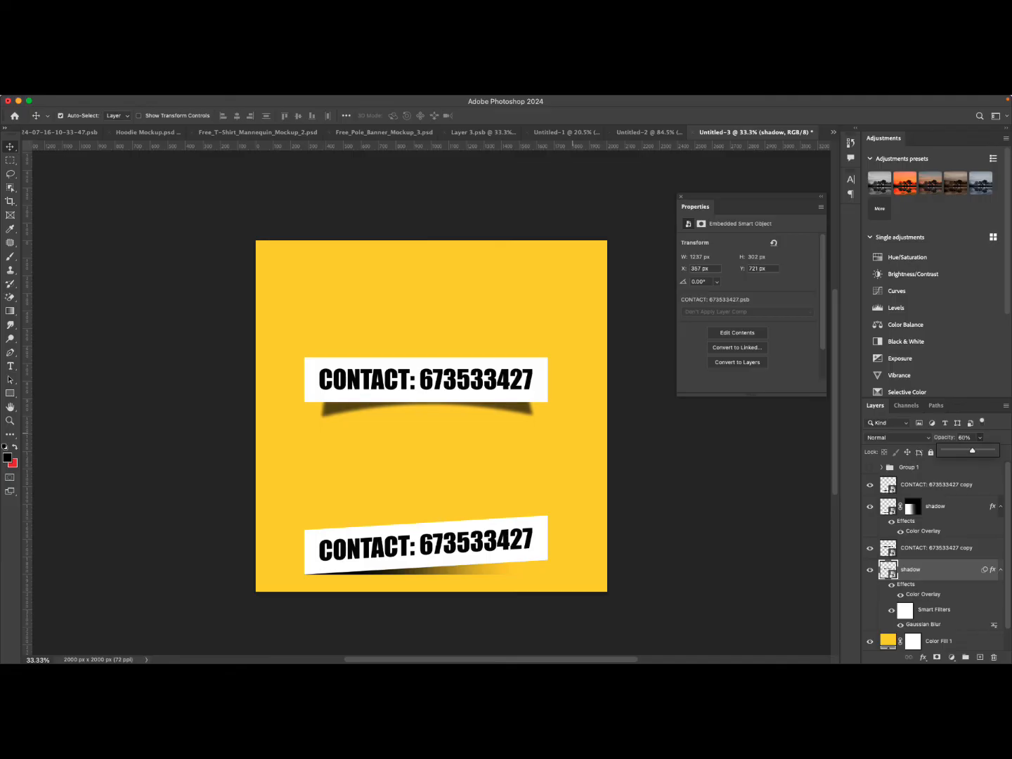
{"action": "left_click", "coordinate": [519, 412]}
{"action": "key", "text": "Up"}
{"action": "key", "text": "Up"}
{"action": "key", "text": "Up"}
{"action": "key", "text": "Up"}
{"action": "key", "text": "Up"}
{"action": "key", "text": "Up"}
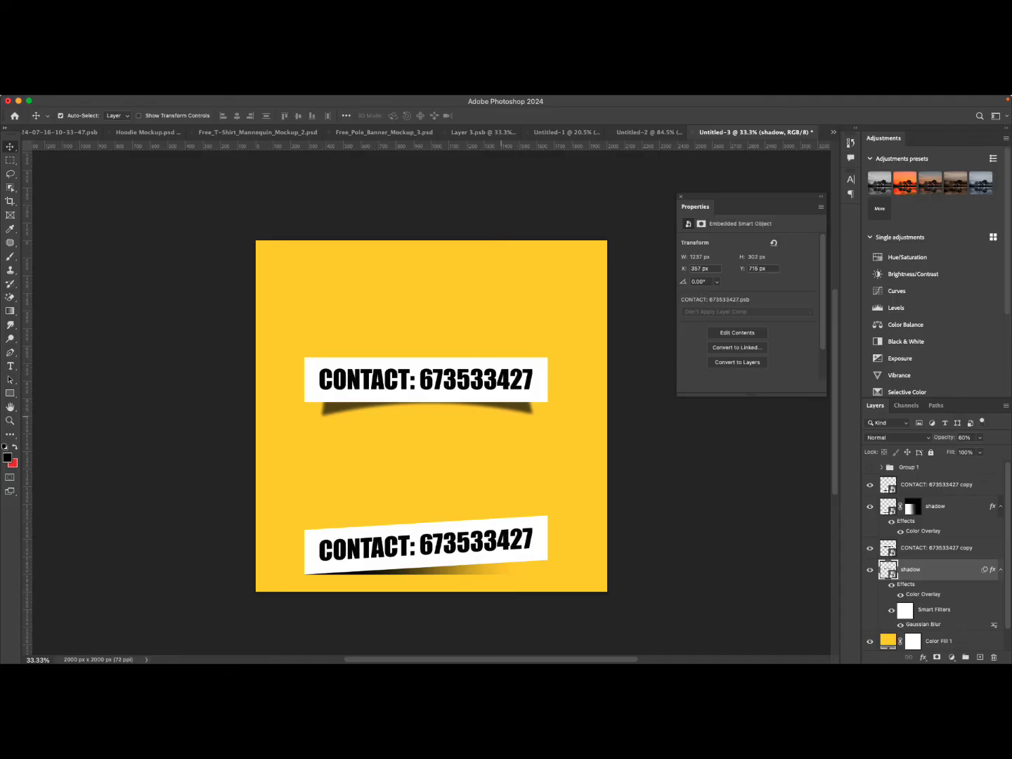
Warp the shadow again, raising its middle points so the curve hugs the banner's lower edge.
{"action": "left_click", "coordinate": [522, 442]}
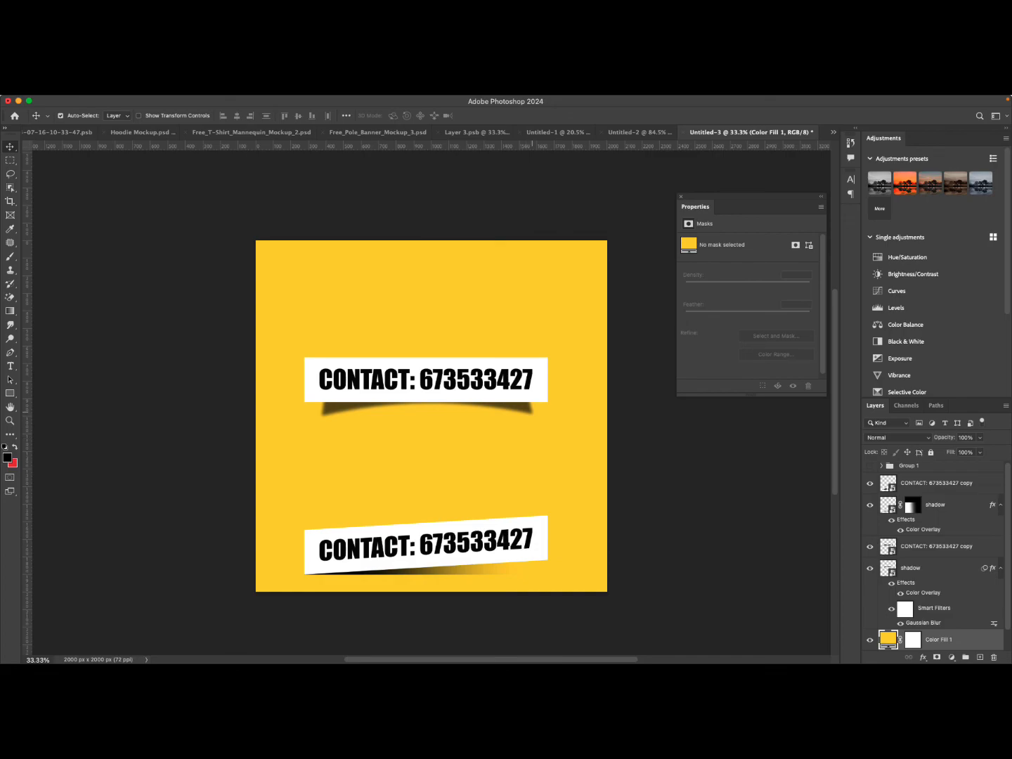
{"action": "left_click", "coordinate": [525, 410]}
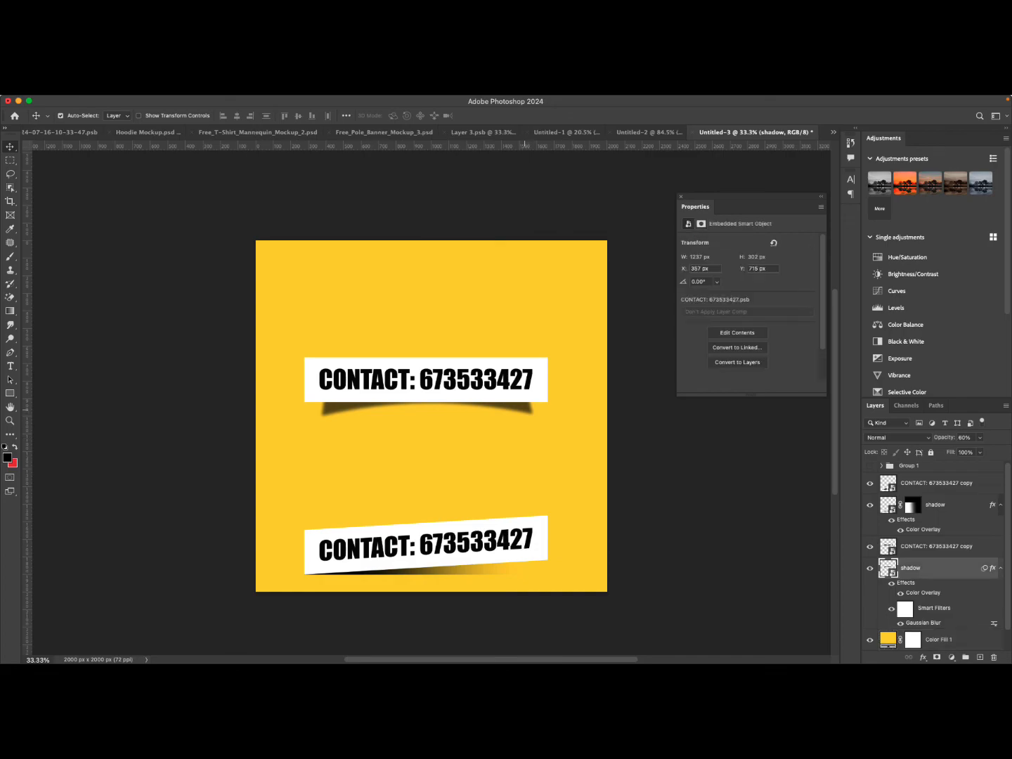
{"action": "key", "text": "ctrl+t"}
{"action": "right_click", "coordinate": [469, 390]}
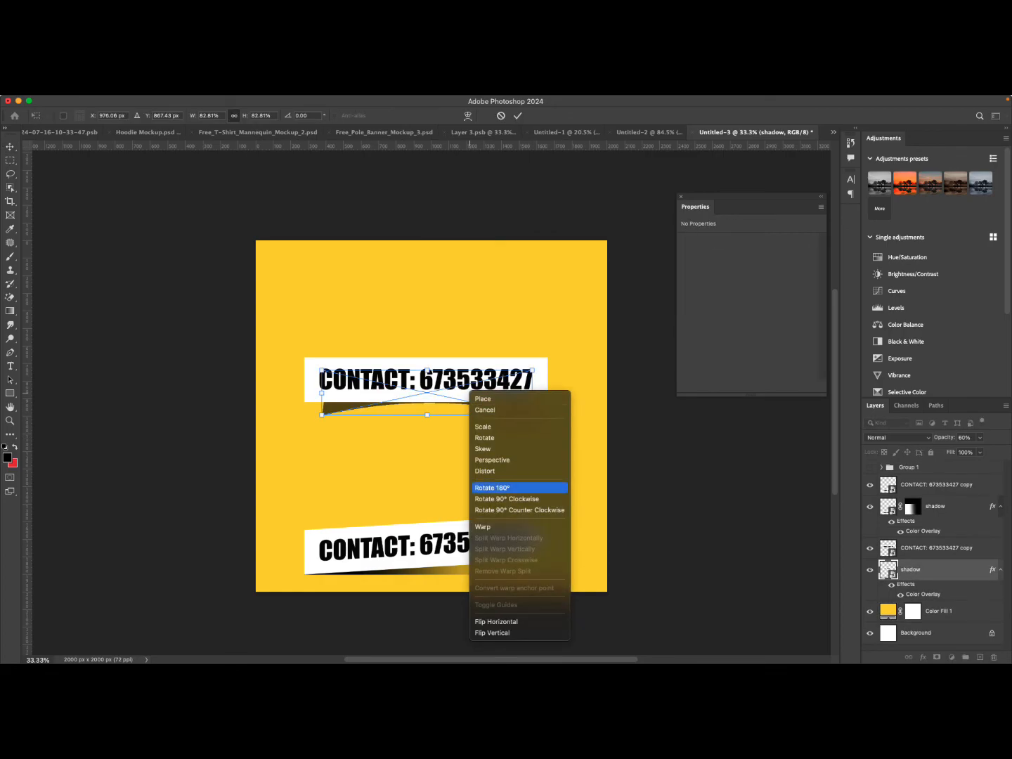
{"action": "left_click", "coordinate": [485, 526]}
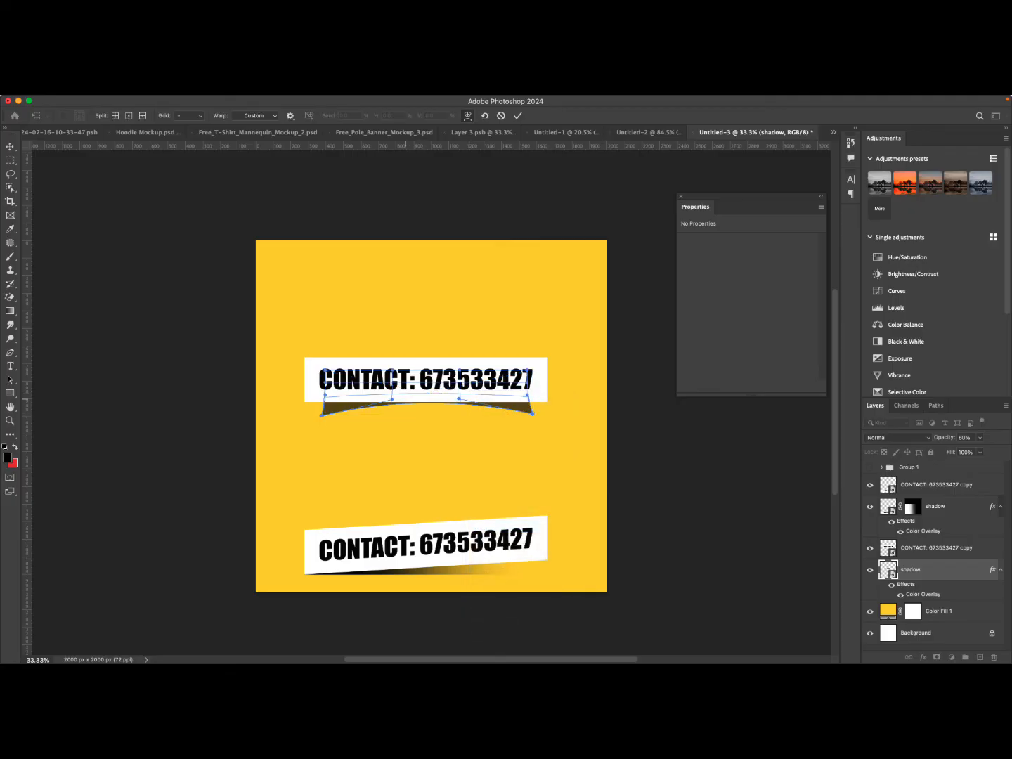
{"action": "left_click_drag", "start_coordinate": [392, 399], "coordinate": [393, 395]}
{"action": "left_click_drag", "start_coordinate": [460, 399], "coordinate": [461, 394]}
{"action": "left_click", "coordinate": [518, 116]}
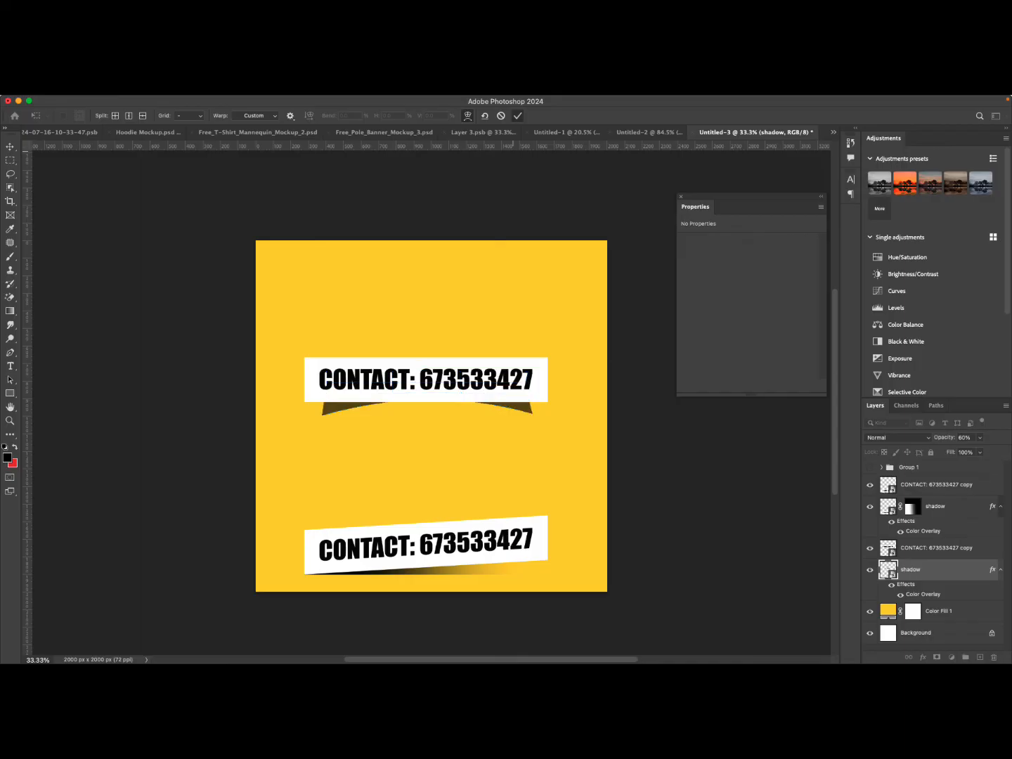
Open the upper banner's smart object contents and change its text colour to yellow #ffea00.
{"action": "left_click", "coordinate": [935, 639]}
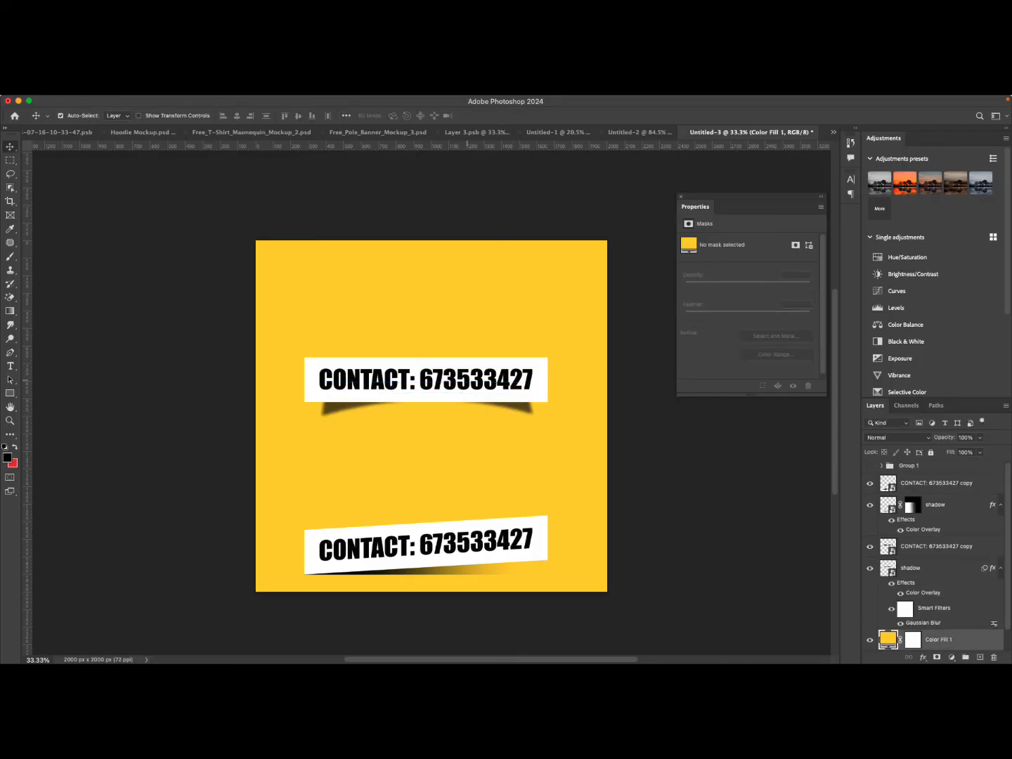
{"action": "left_click", "coordinate": [453, 379]}
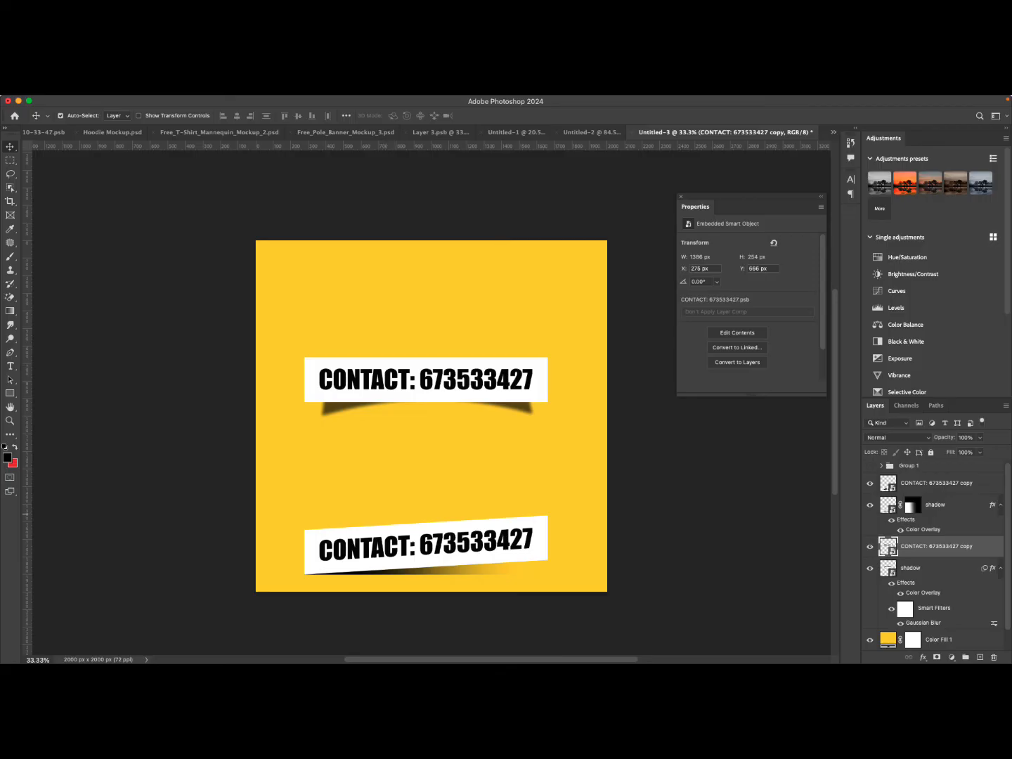
{"action": "double_click", "coordinate": [889, 547]}
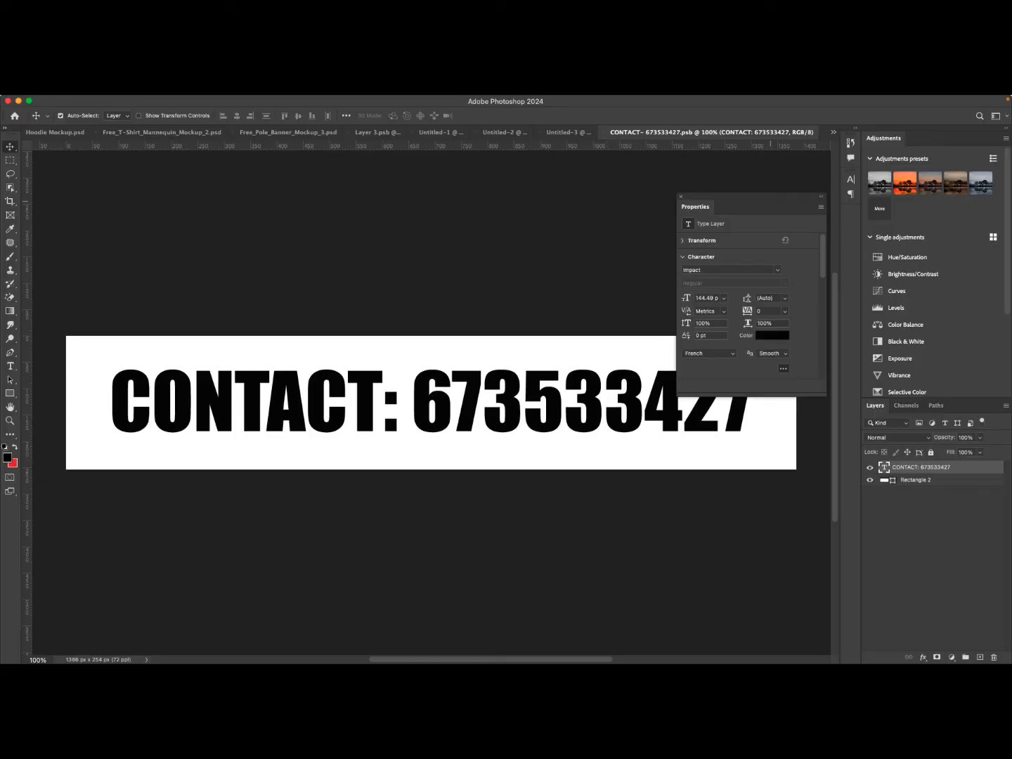
{"action": "left_click_drag", "start_coordinate": [745, 196], "coordinate": [899, 139]}
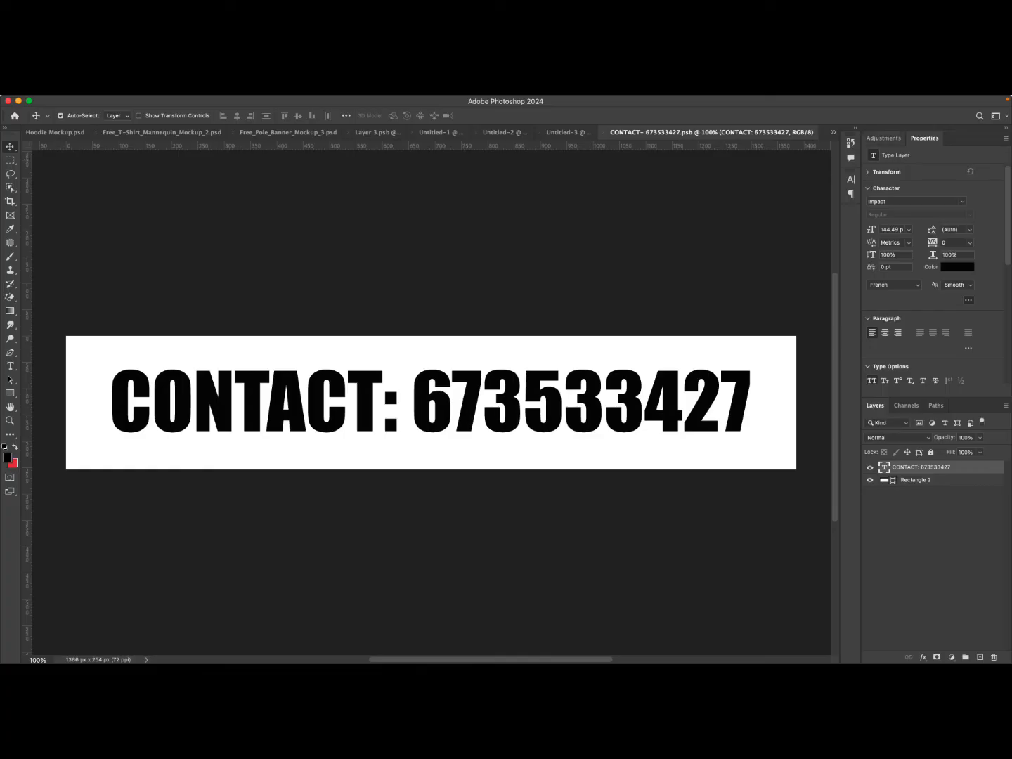
{"action": "double_click", "coordinate": [502, 418]}
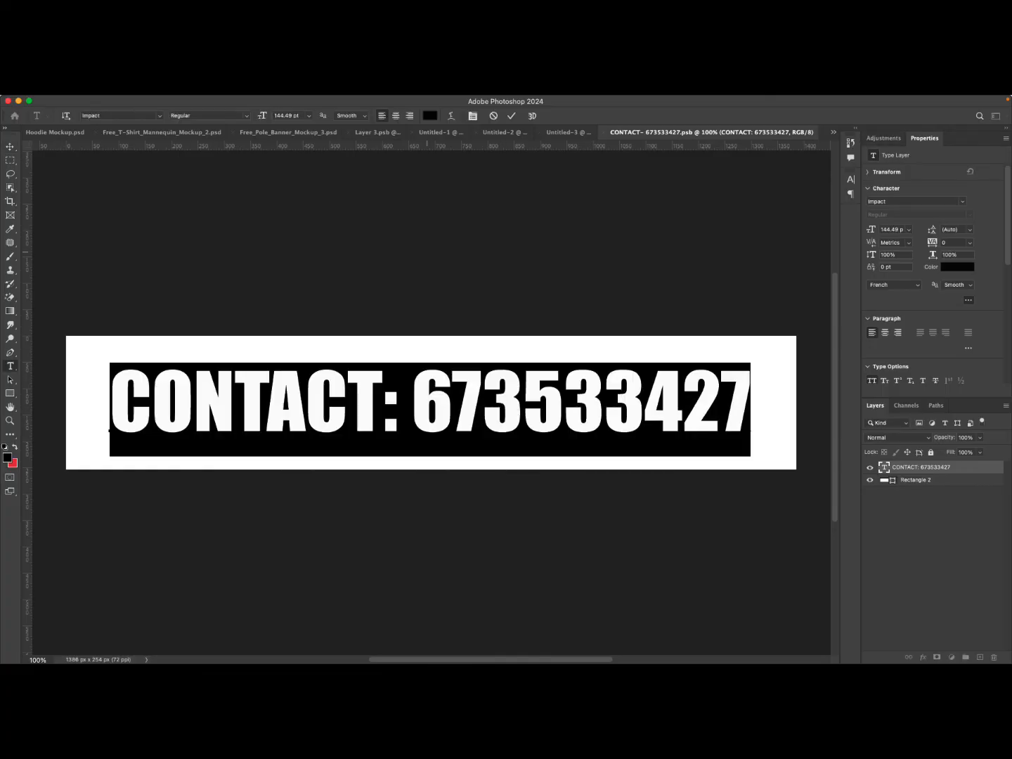
{"action": "left_click", "coordinate": [429, 115]}
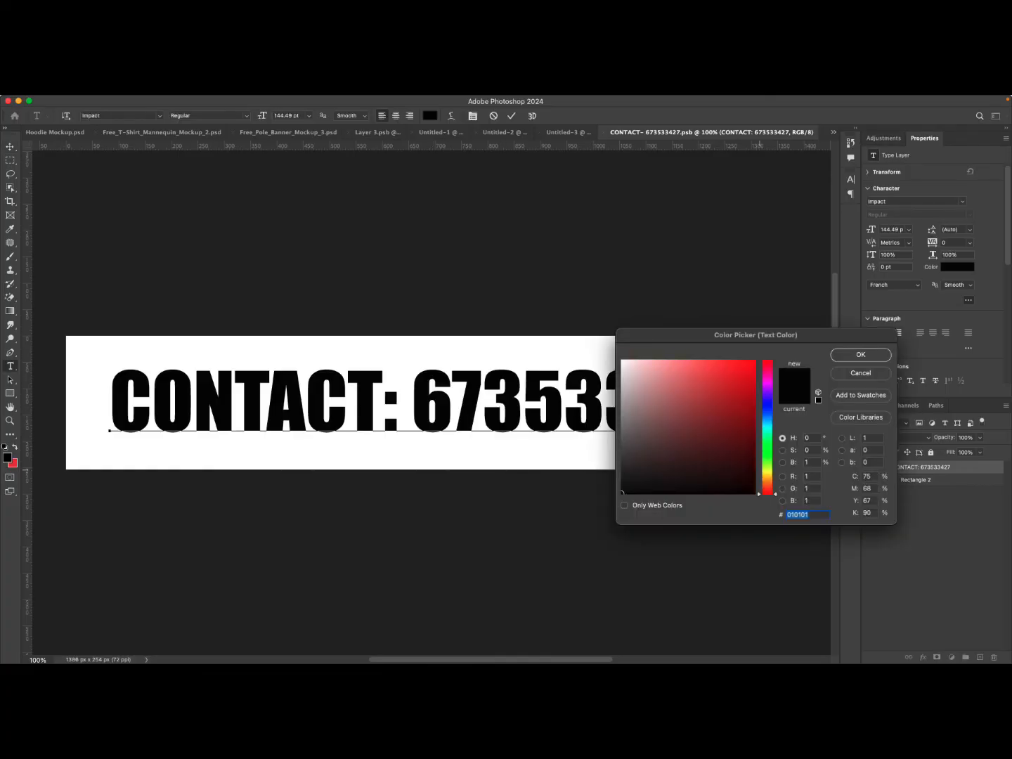
{"action": "left_click", "coordinate": [765, 474]}
{"action": "left_click", "coordinate": [754, 362]}
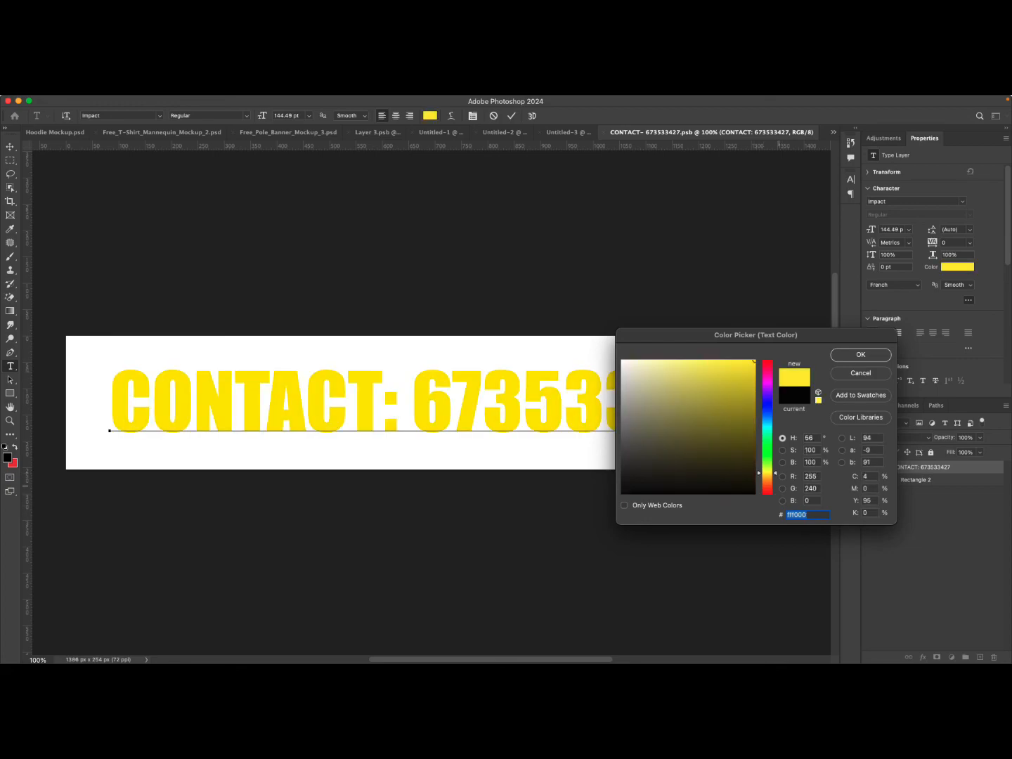
{"action": "left_click_drag", "start_coordinate": [769, 472], "coordinate": [769, 473]}
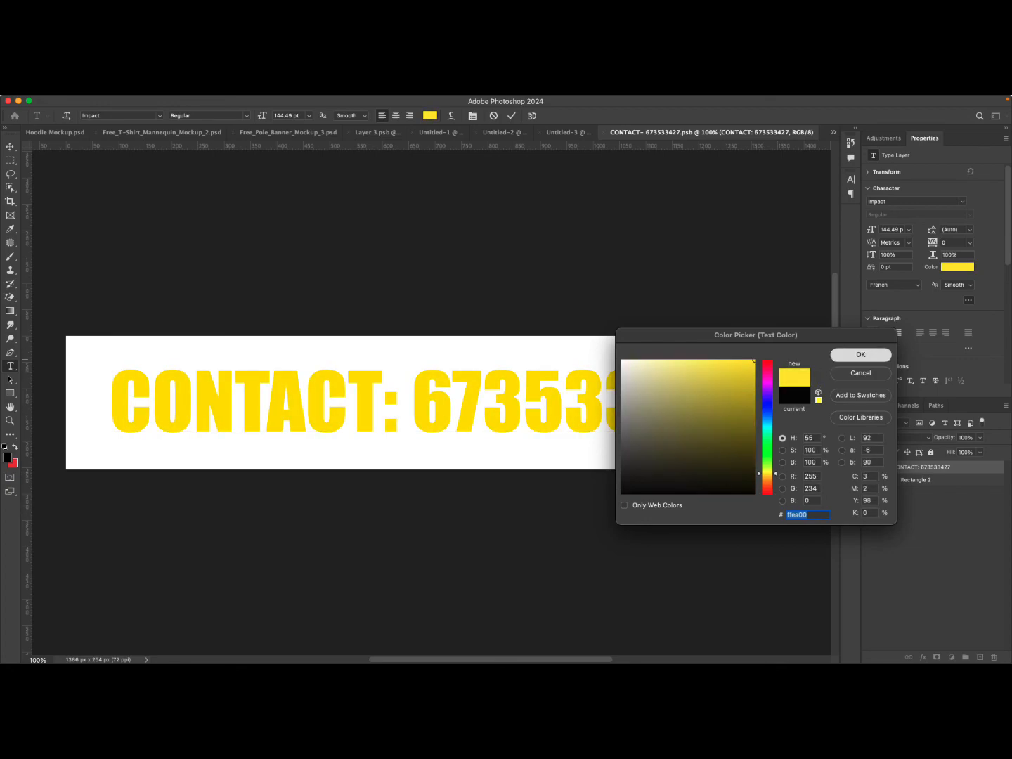
{"action": "left_click", "coordinate": [861, 355]}
{"action": "left_click", "coordinate": [512, 116]}
{"action": "key", "text": "v"}
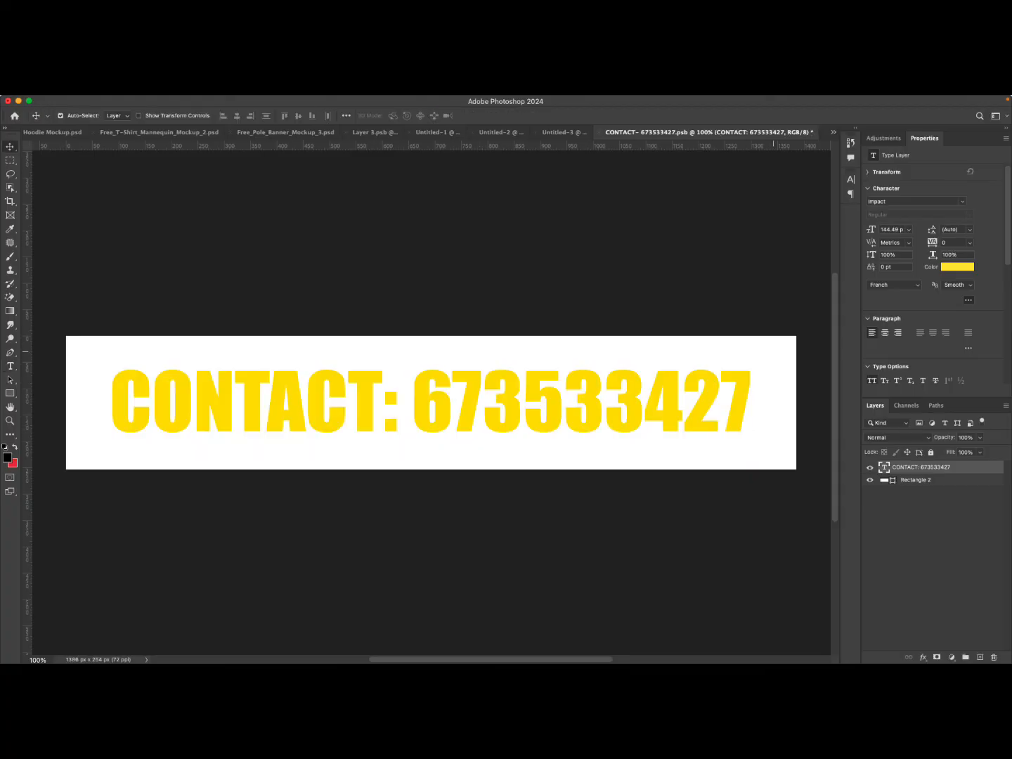
Round the banner rectangle's corners to about 28–30 px.
{"action": "left_click", "coordinate": [914, 480]}
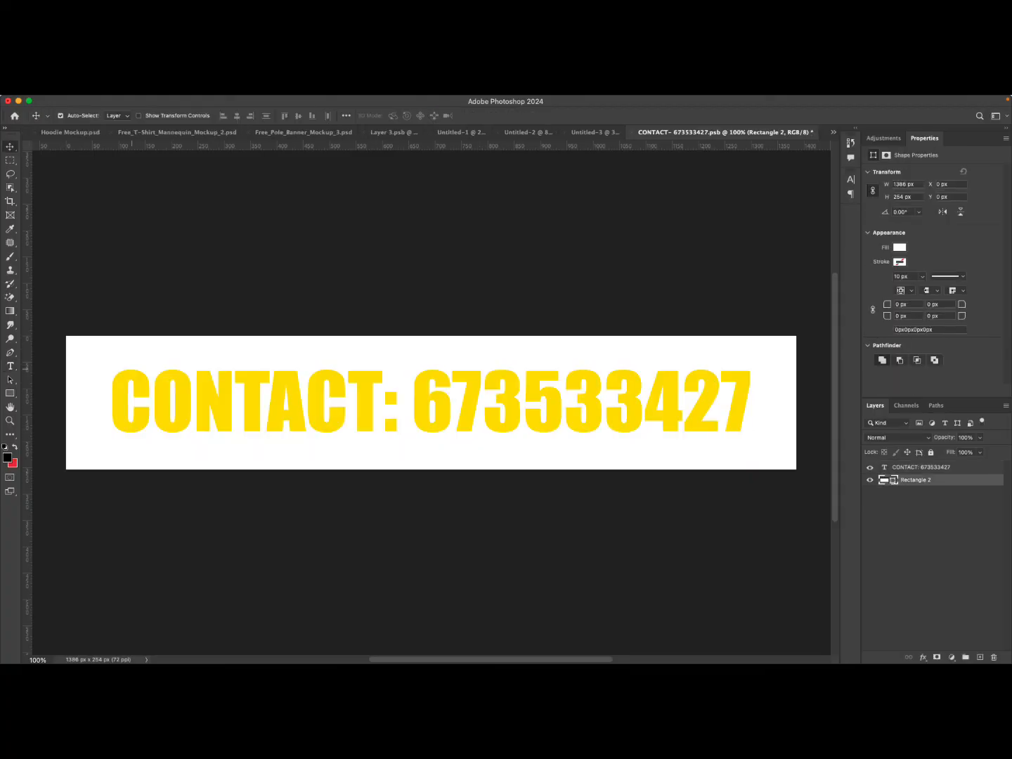
{"action": "mouse_move", "coordinate": [887, 305]}
{"action": "left_mouse_down"}
{"action": "mouse_move", "coordinate": [954, 304]}
{"action": "mouse_move", "coordinate": [902, 306]}
{"action": "left_mouse_up"}
{"action": "type", "text": "74"}
{"action": "key", "text": "Return"}
{"action": "left_click", "coordinate": [587, 333]}
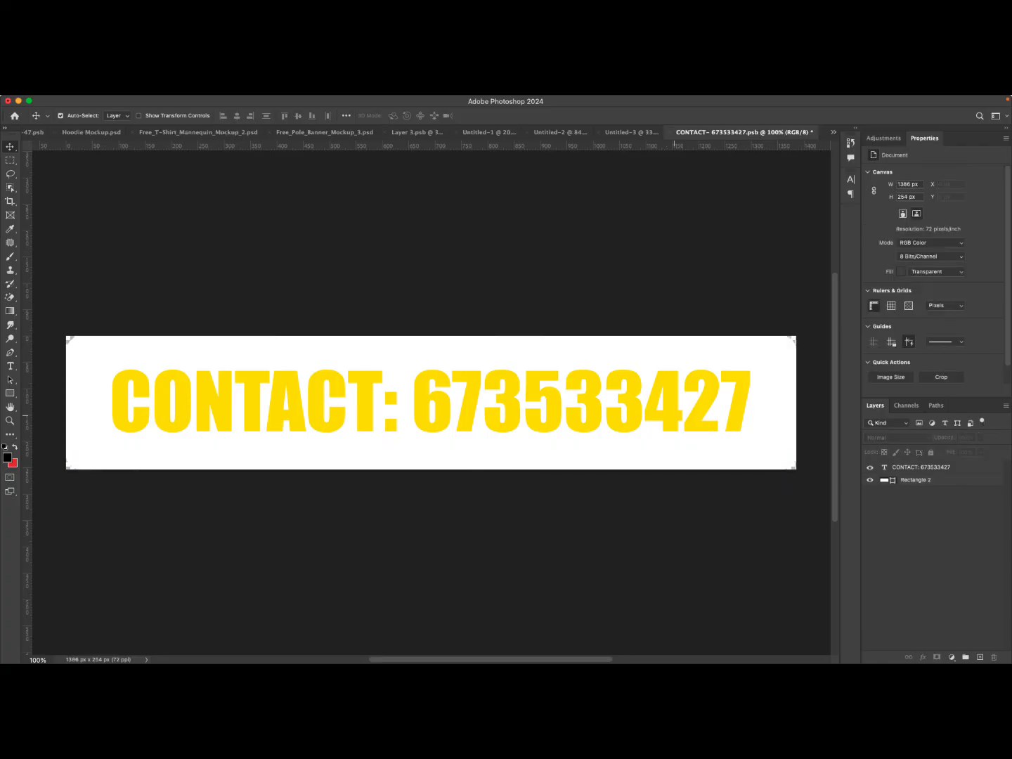
{"action": "left_click", "coordinate": [674, 415]}
{"action": "left_click", "coordinate": [957, 268]}
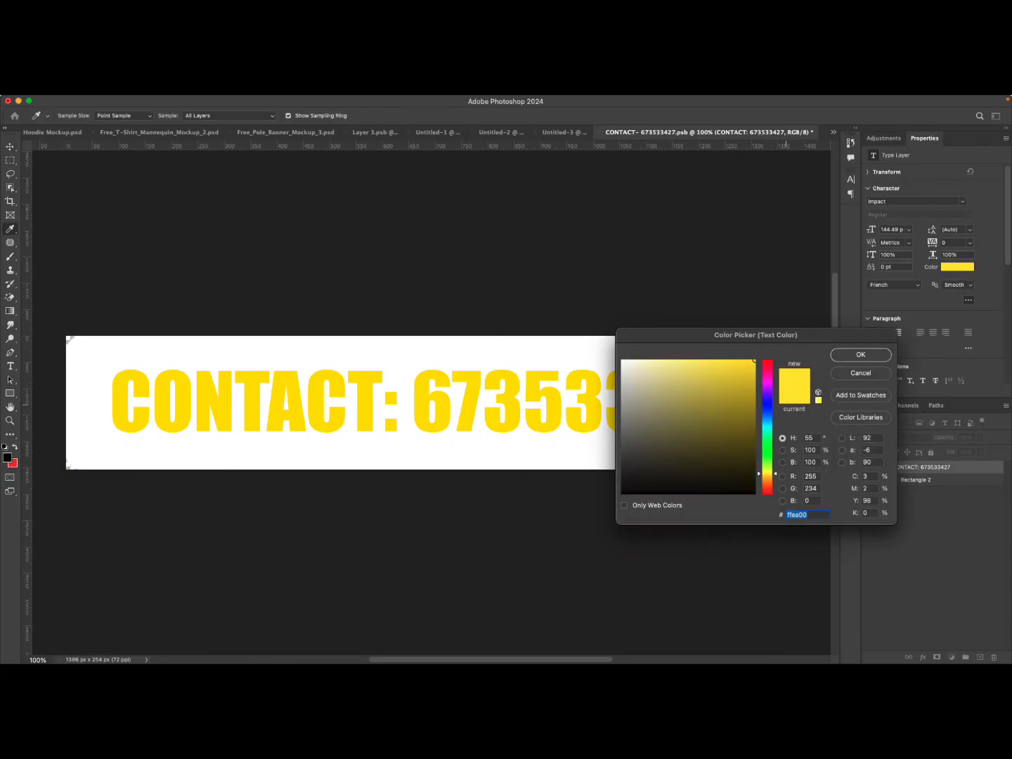
{"action": "left_click", "coordinate": [861, 374]}
Fill the banner rectangle with lime green #b4ff00.
{"action": "left_click", "coordinate": [770, 459]}
{"action": "double_click", "coordinate": [885, 480]}
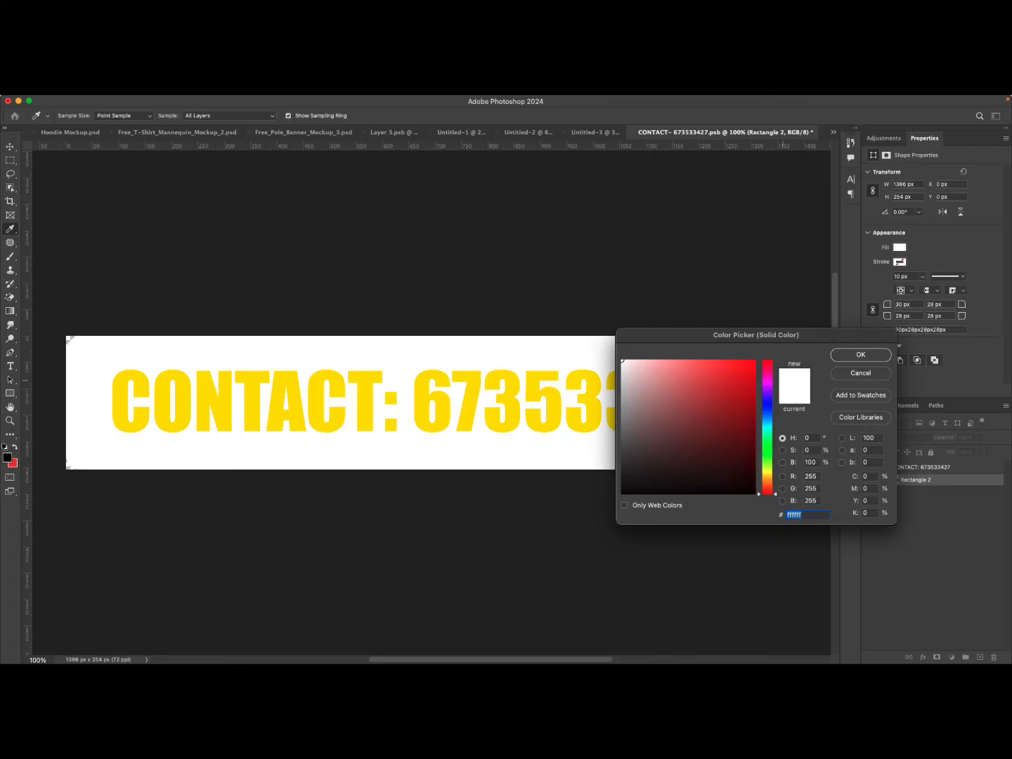
{"action": "left_click", "coordinate": [766, 469]}
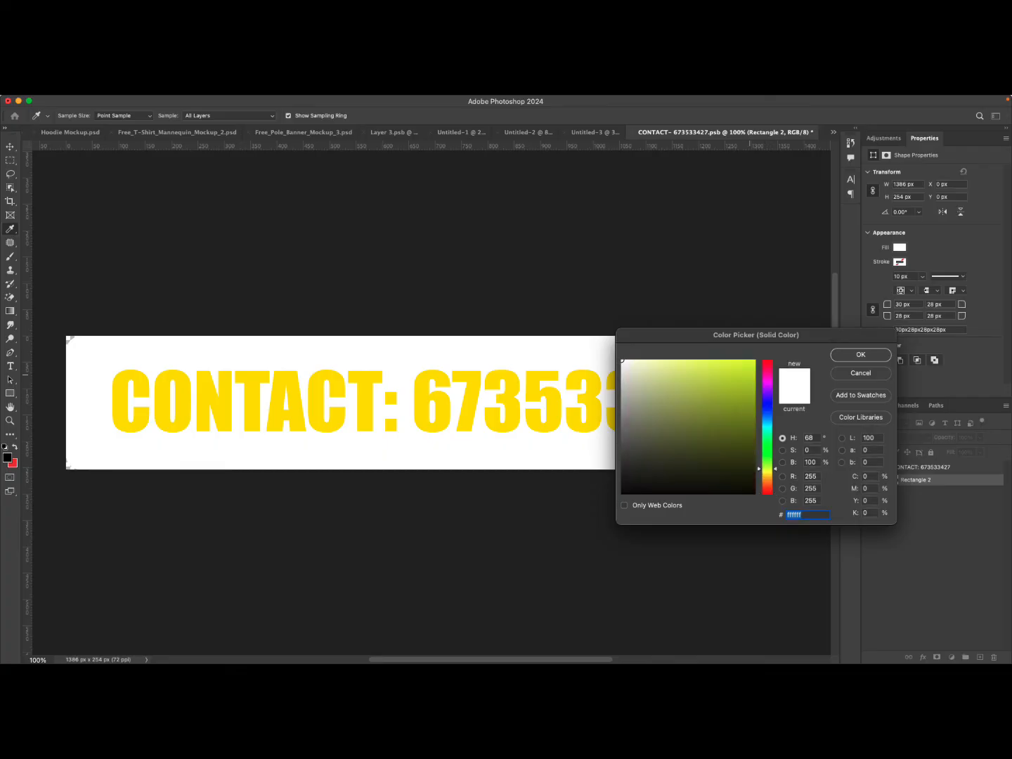
{"action": "left_click", "coordinate": [754, 360]}
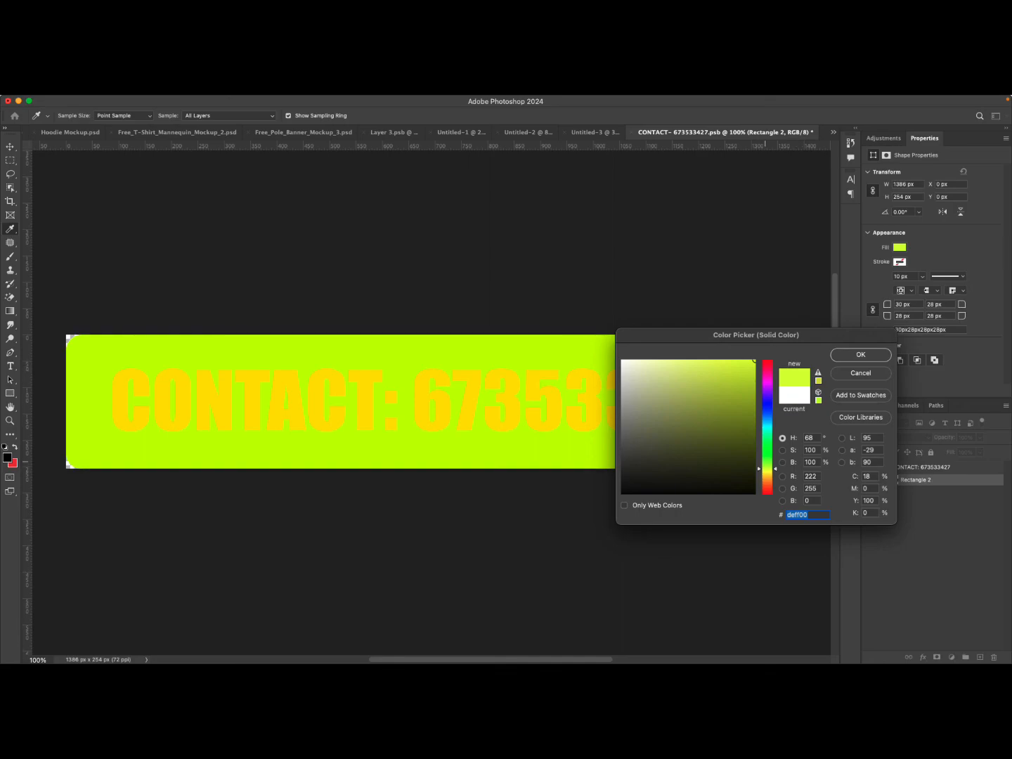
{"action": "left_click_drag", "start_coordinate": [767, 469], "coordinate": [766, 466]}
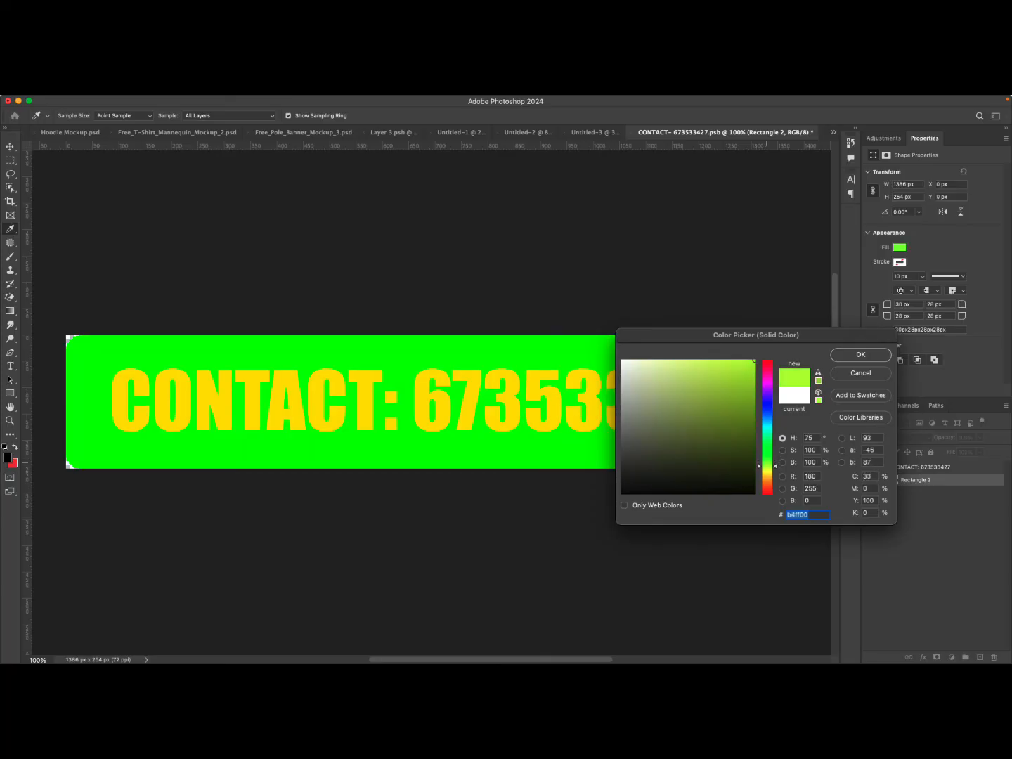
{"action": "left_click", "coordinate": [861, 354]}
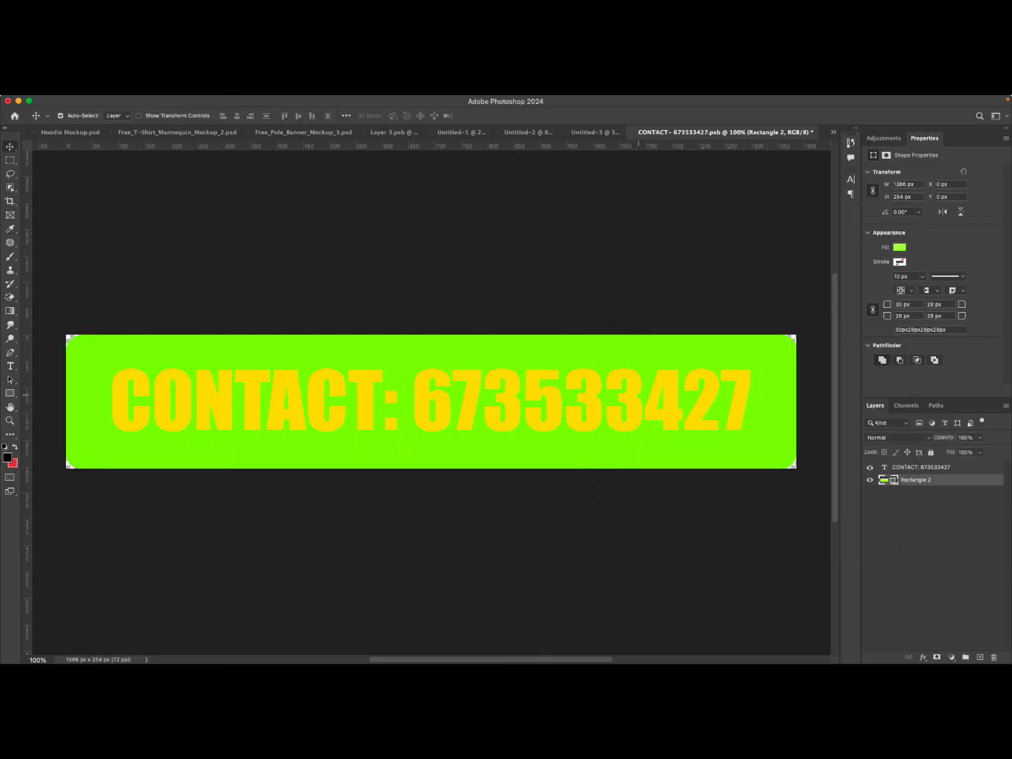
Set the banner text colour back to black #000000.
{"action": "left_click", "coordinate": [920, 468]}
{"action": "left_click", "coordinate": [958, 267]}
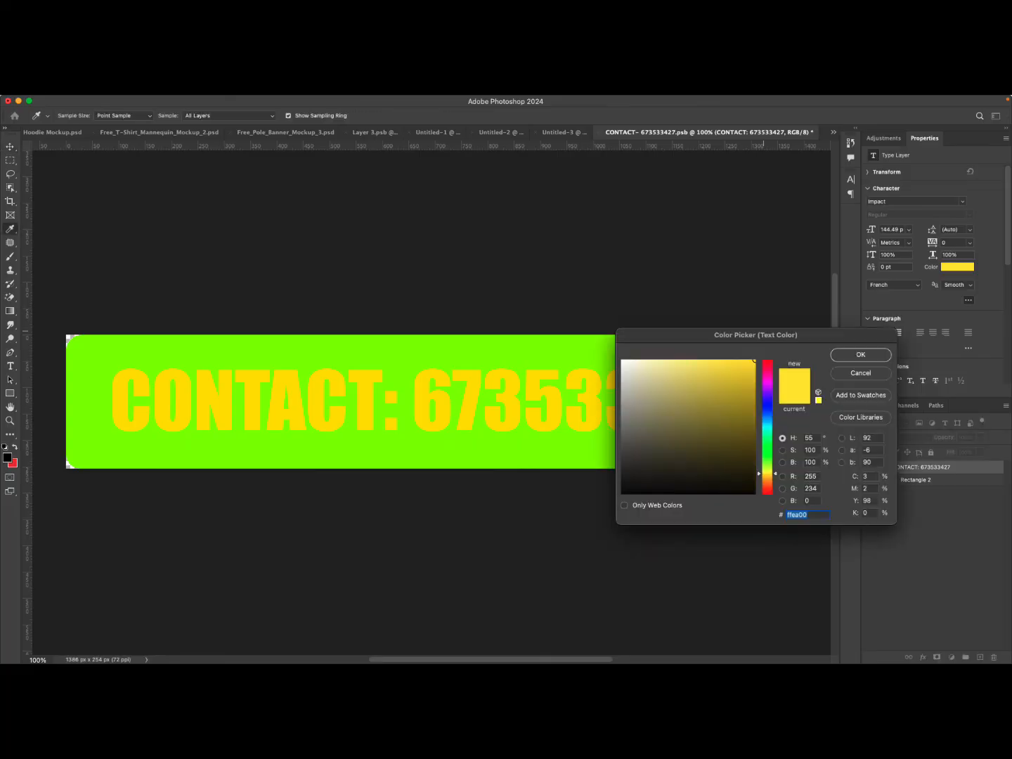
{"action": "left_click", "coordinate": [622, 361]}
{"action": "left_click", "coordinate": [623, 494]}
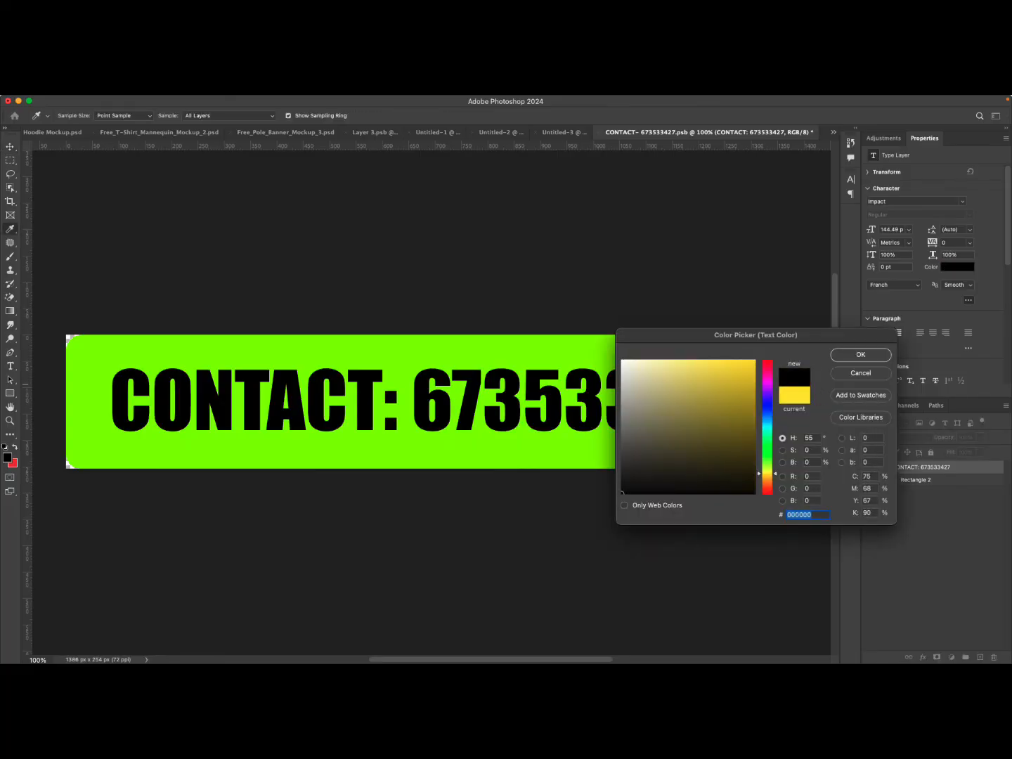
{"action": "left_click", "coordinate": [861, 355]}
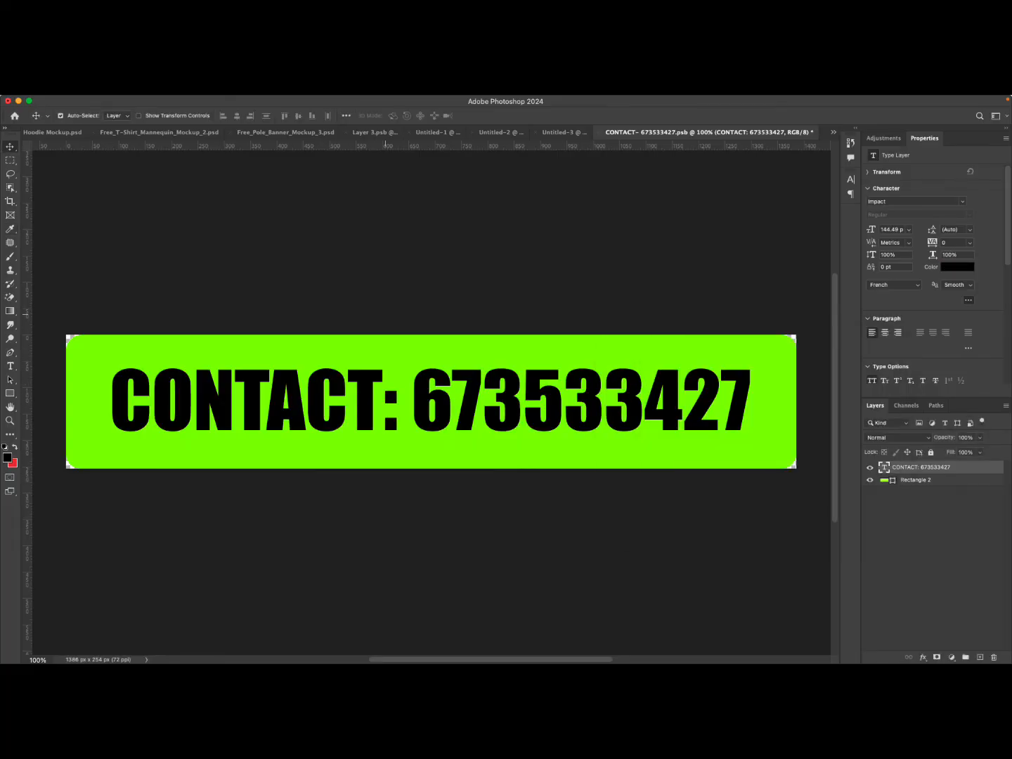
Save the smart object contents and return to the flyer document.
{"action": "key", "text": "super"}
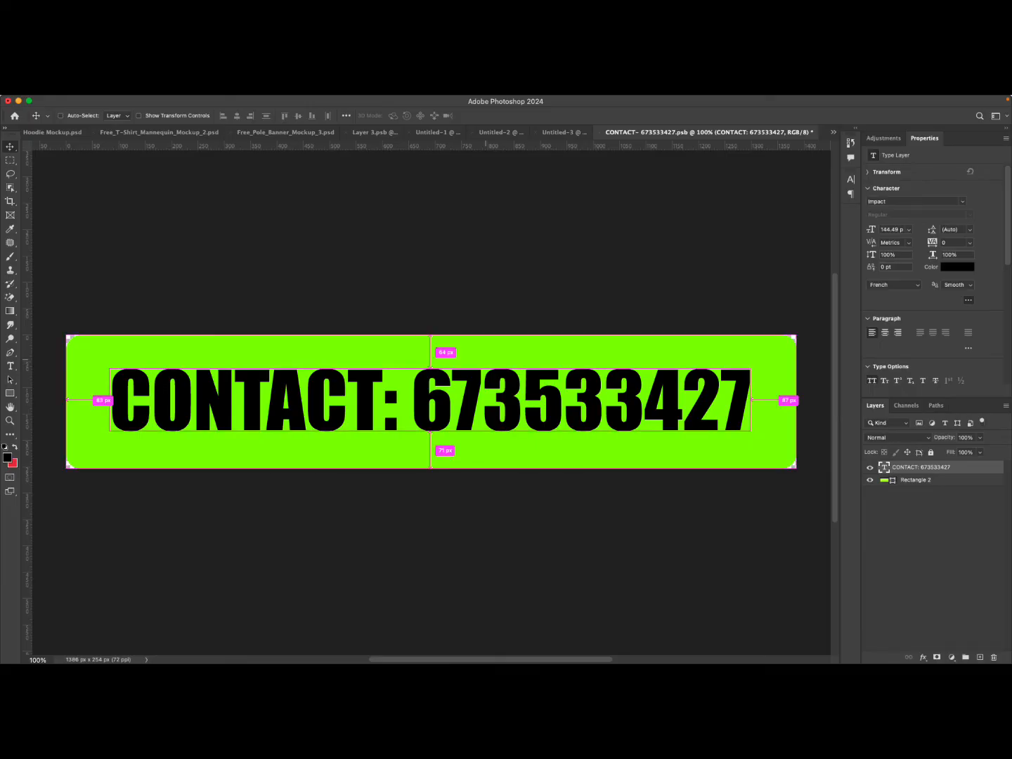
{"action": "key", "text": "super+s"}
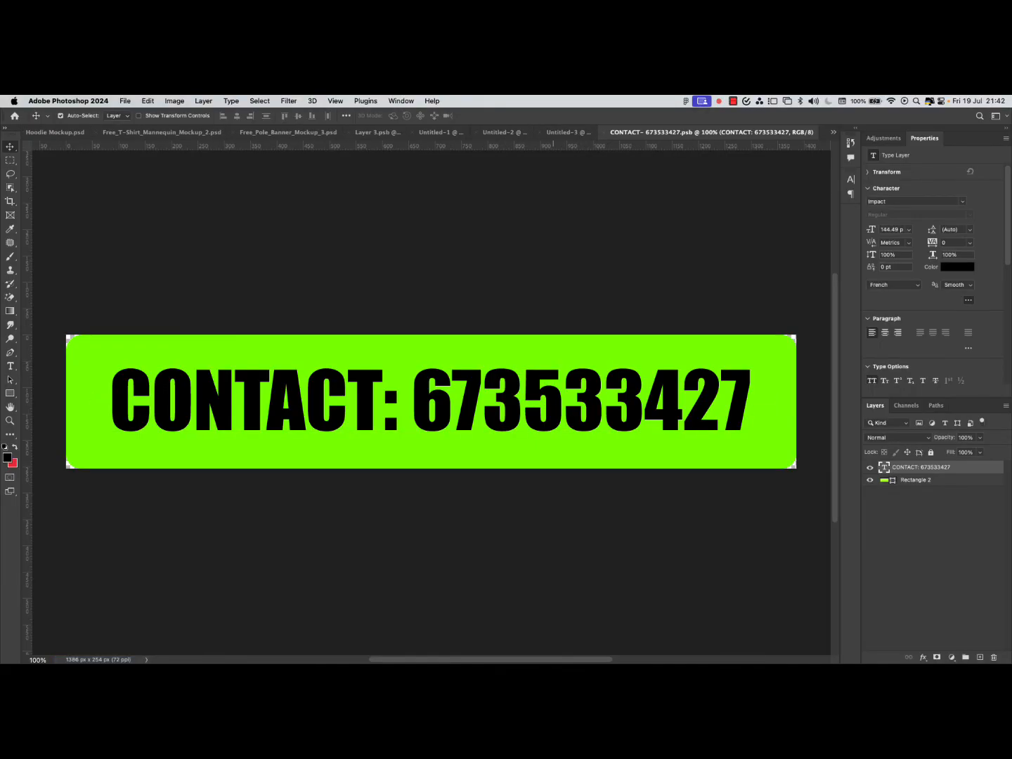
{"action": "left_click", "coordinate": [124, 101]}
{"action": "left_click", "coordinate": [138, 211]}
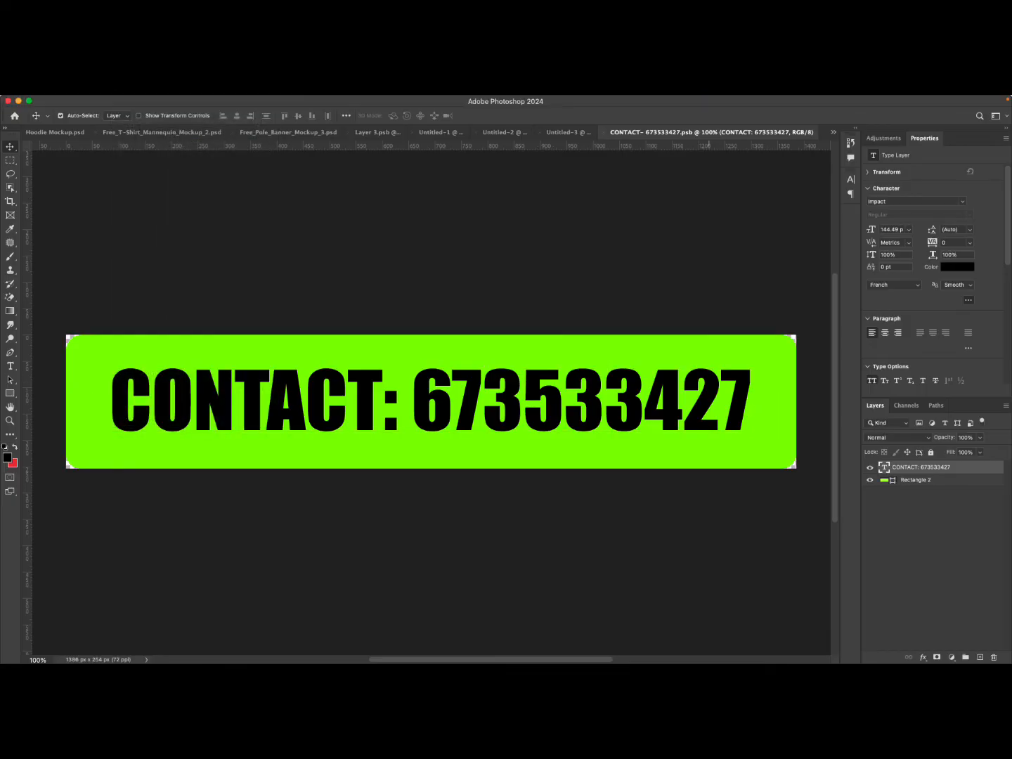
{"action": "left_click", "coordinate": [604, 132]}
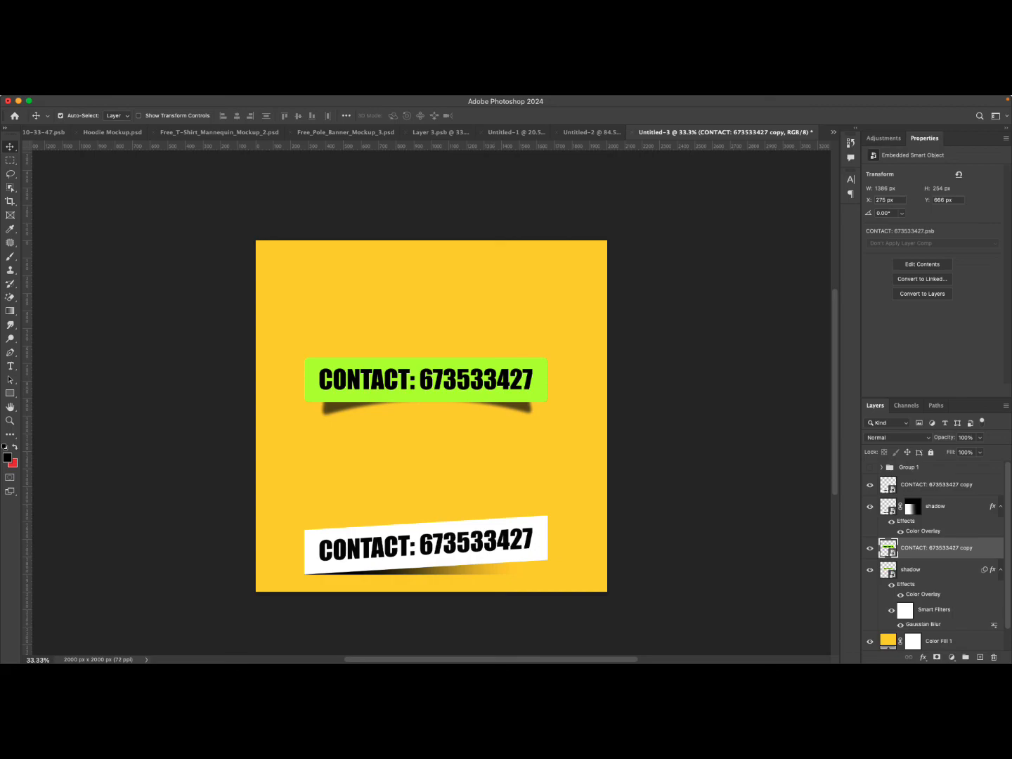
Toggle the yellow background fill's visibility to compare the banners.
{"action": "left_click", "coordinate": [869, 642]}
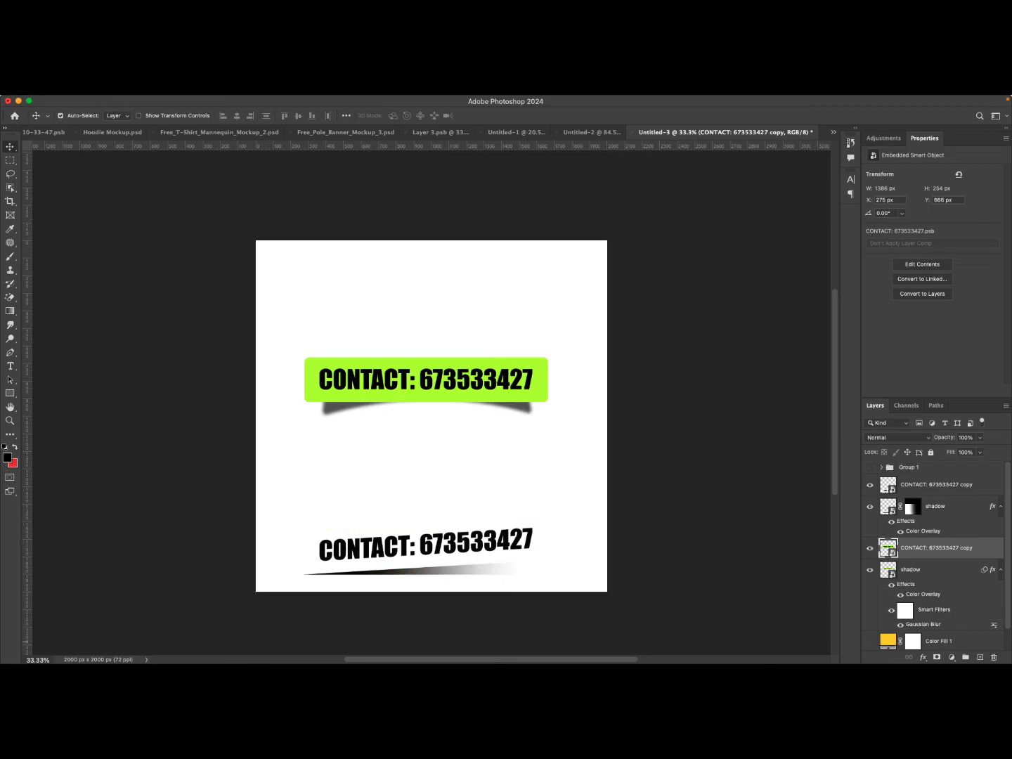
{"action": "left_click", "coordinate": [869, 641]}
{"action": "left_click", "coordinate": [870, 641]}
{"action": "left_click", "coordinate": [870, 641]}
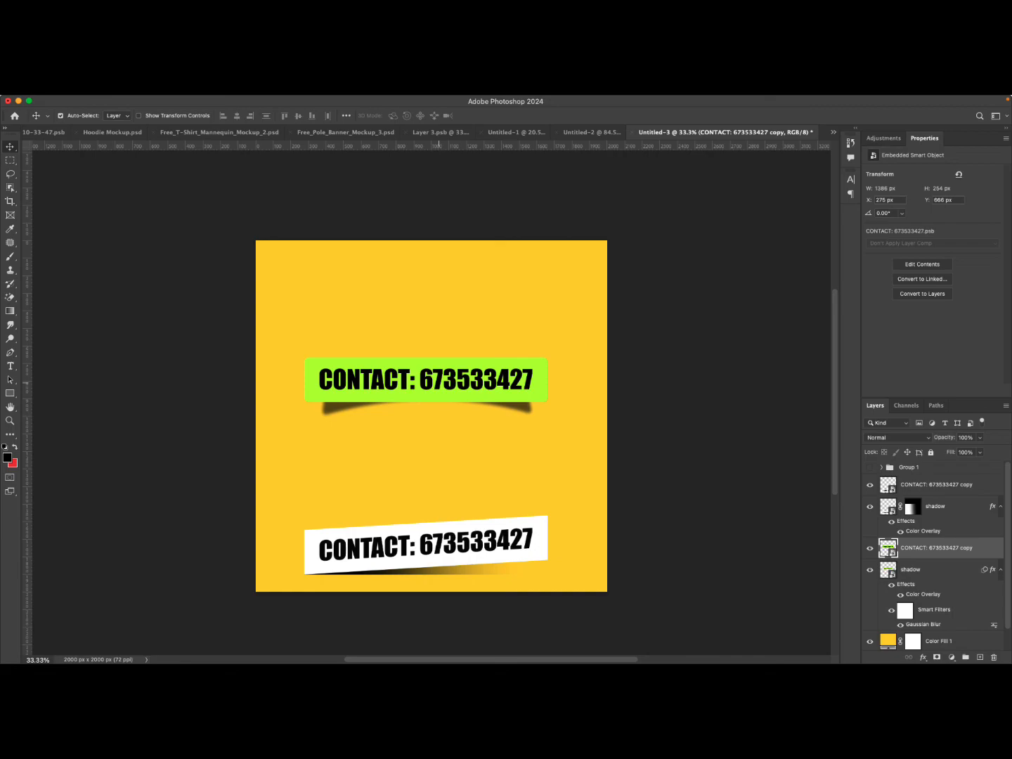
Try moving the upper banner upward, then undo the move.
{"action": "left_click_drag", "start_coordinate": [439, 382], "coordinate": [435, 345]}
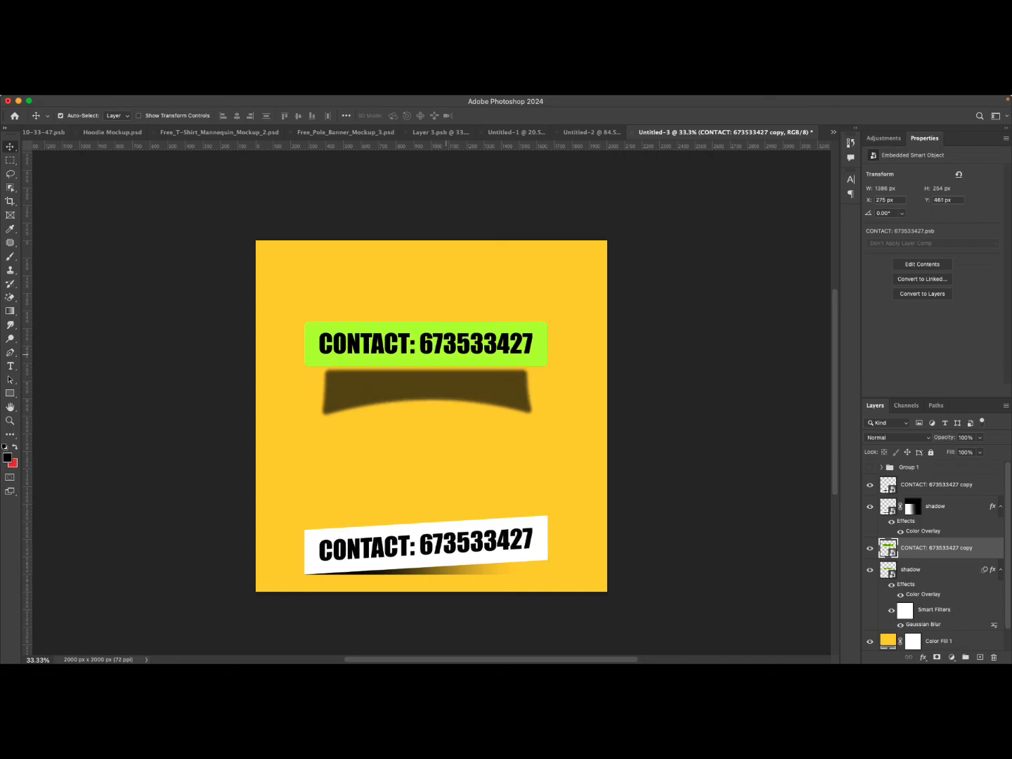
{"action": "key", "text": "super+z"}
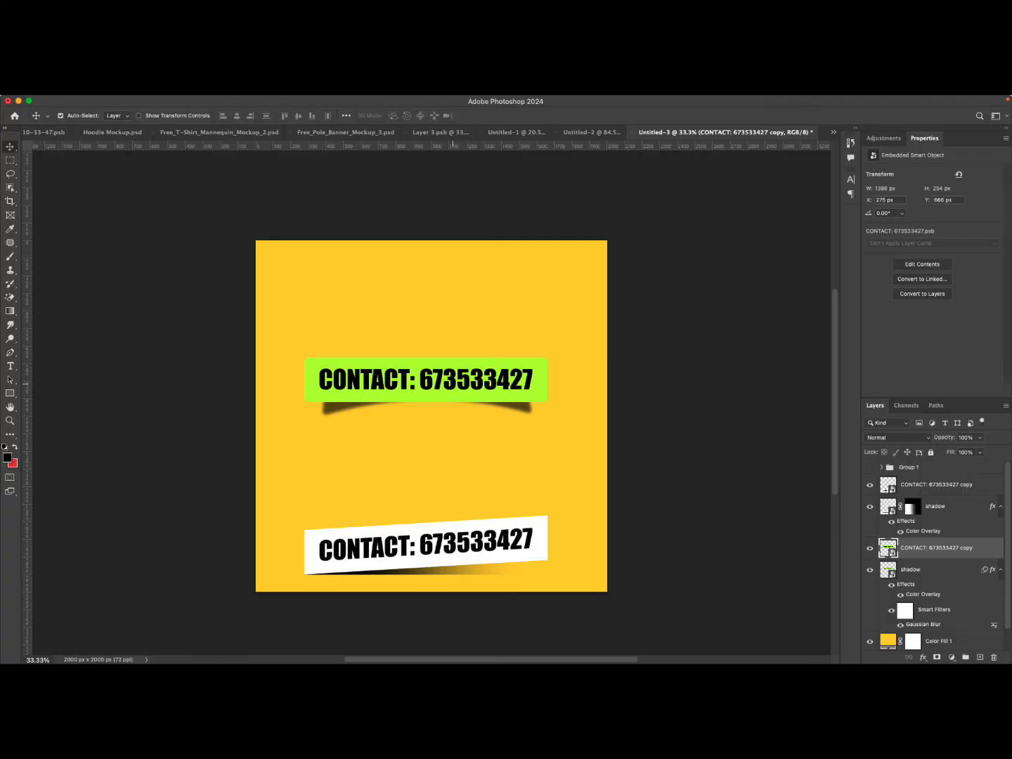
Duplicate the upper banner below it and change its smart object text to HELLO, saving the contents.
{"action": "left_click_drag", "start_coordinate": [462, 364], "coordinate": [455, 432]}
{"action": "double_click", "coordinate": [889, 548]}
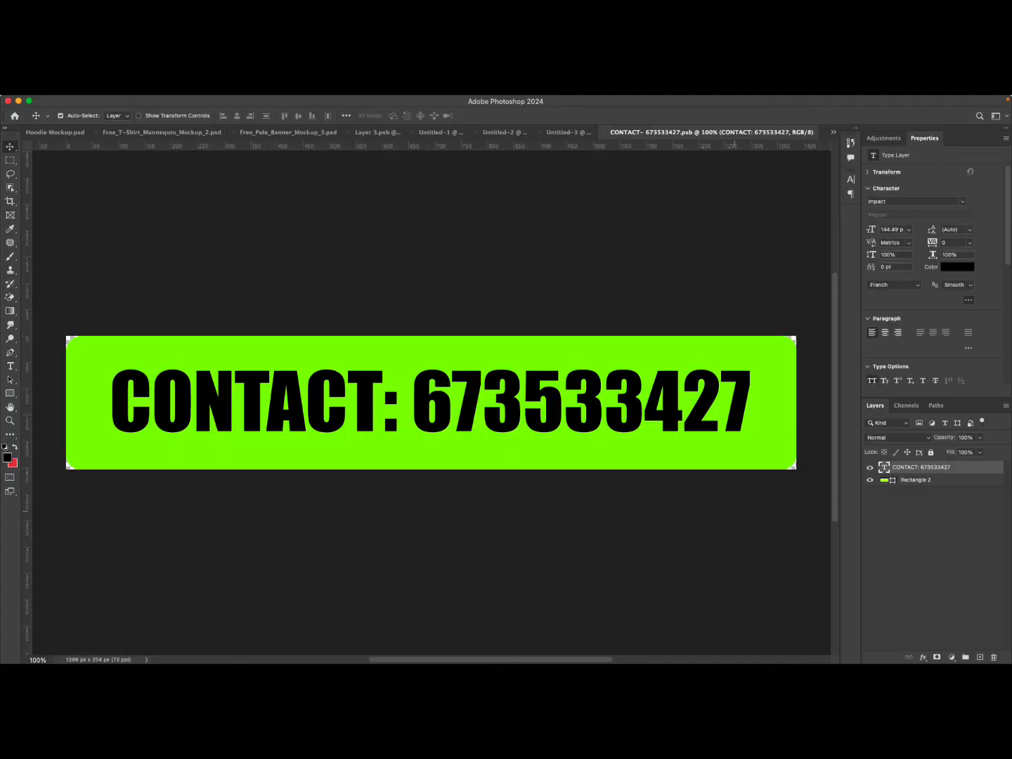
{"action": "double_click", "coordinate": [464, 402]}
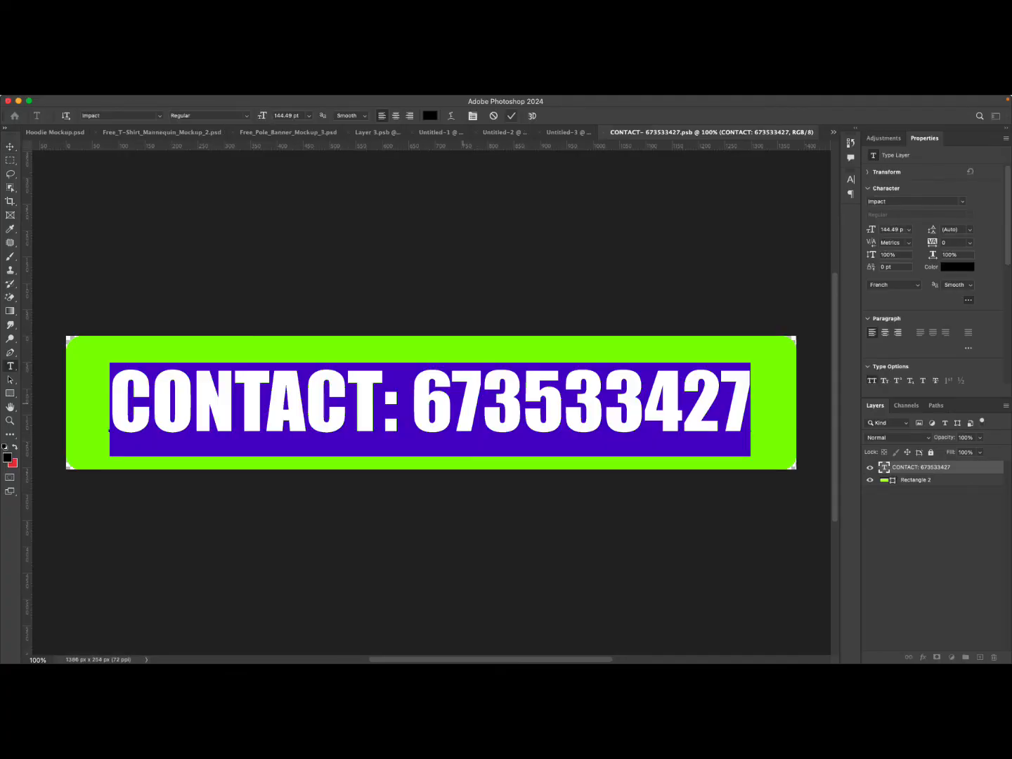
{"action": "type", "text": "HELLO"}
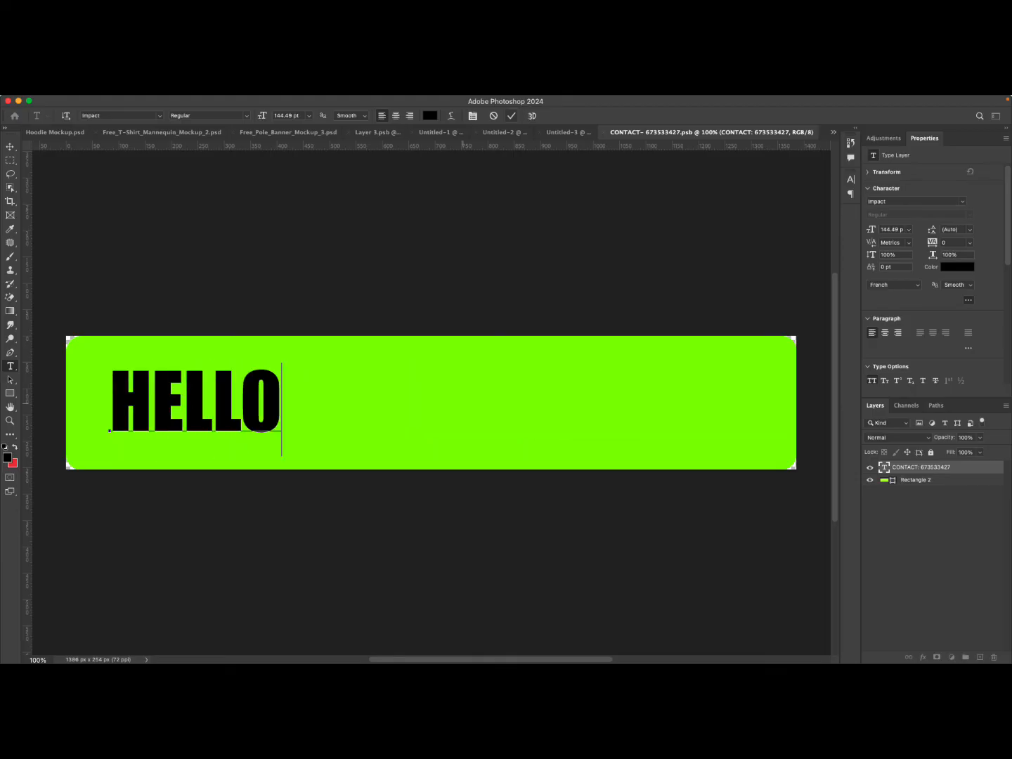
{"action": "left_click", "coordinate": [512, 117]}
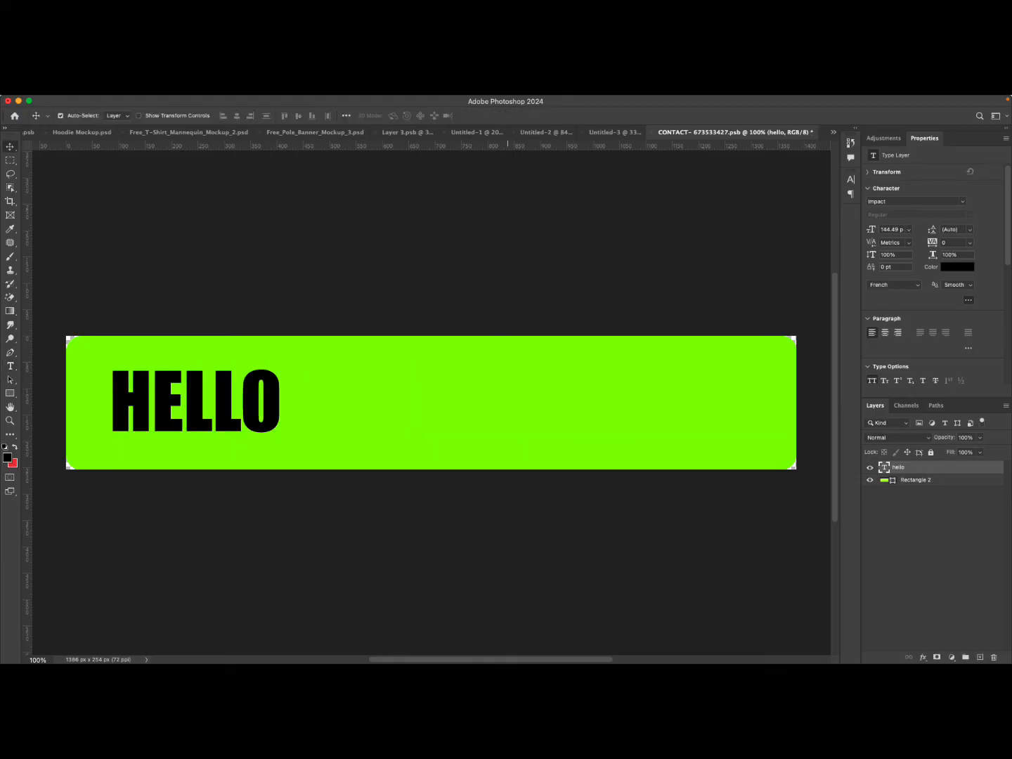
{"action": "key", "text": "super+s"}
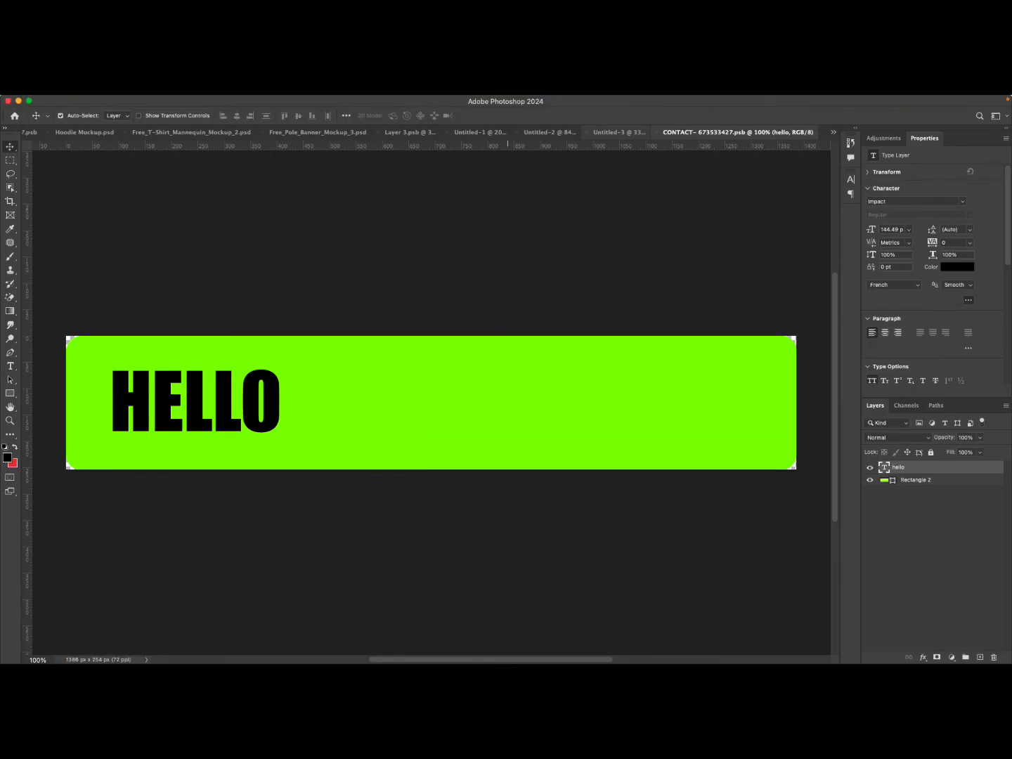
Close the smart object document and delete the duplicated banner.
{"action": "key", "text": "super+w"}
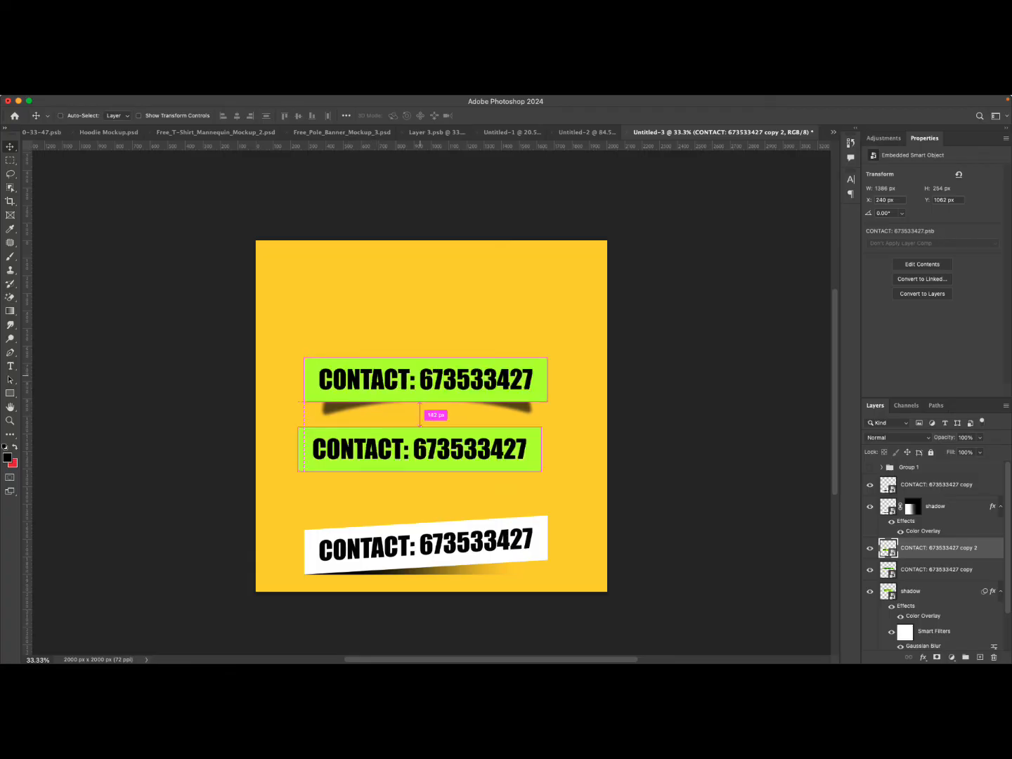
{"action": "key", "text": "BackSpace"}
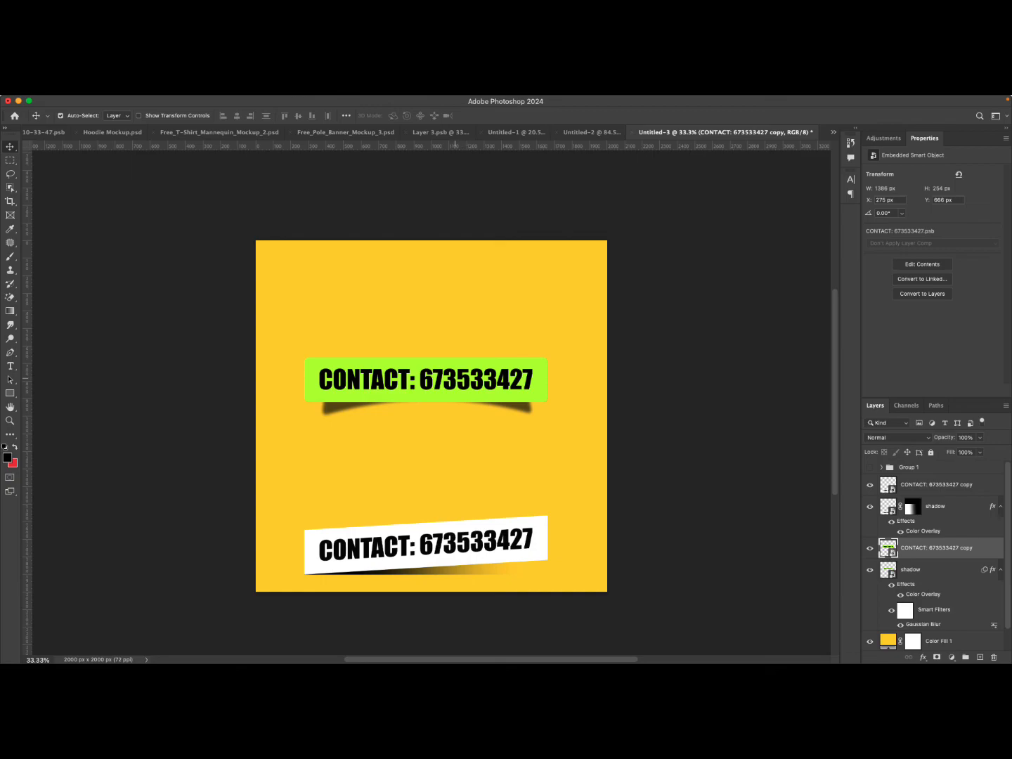
Create an independent smart object copy of the green banner and move it just below the original.
{"action": "right_click", "coordinate": [923, 548]}
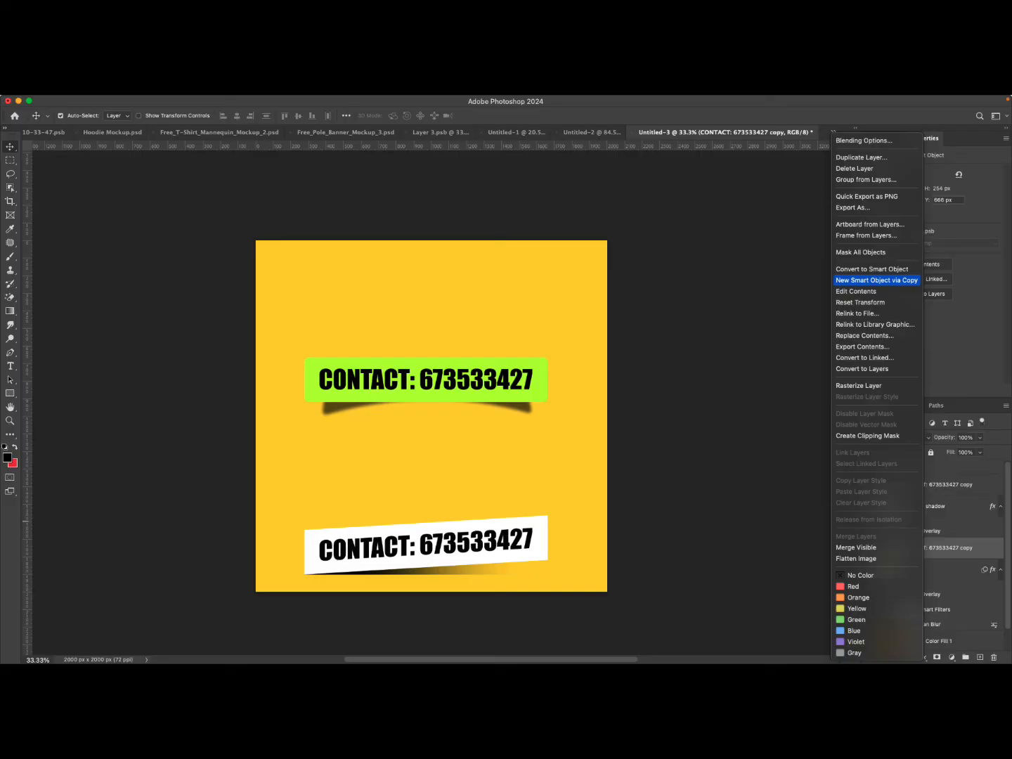
{"action": "left_click", "coordinate": [876, 280]}
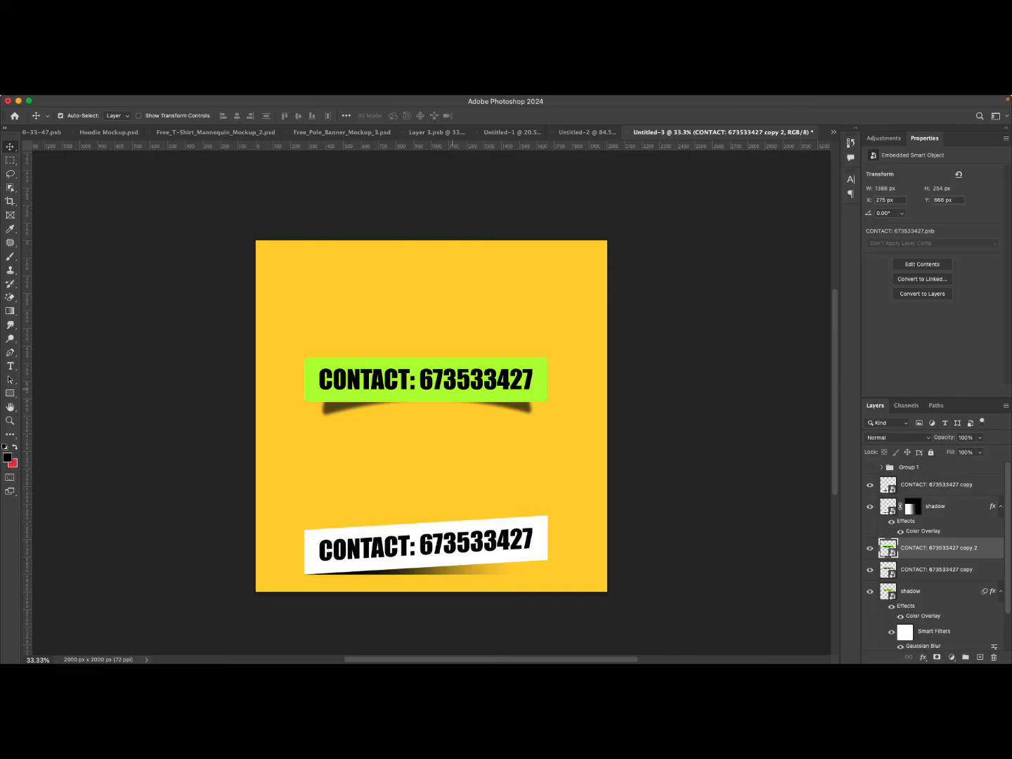
{"action": "left_click_drag", "start_coordinate": [469, 370], "coordinate": [473, 429]}
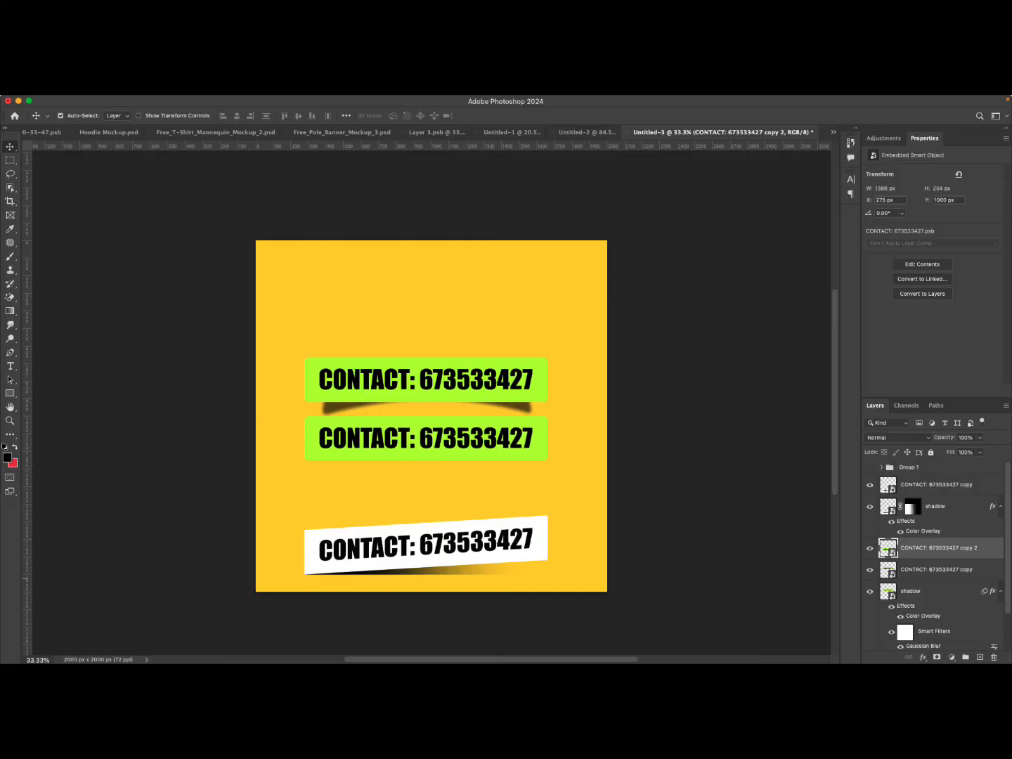
Open the copy's smart object contents, replace the phone number with a new number, then save and close it.
{"action": "double_click", "coordinate": [888, 547]}
{"action": "double_click", "coordinate": [883, 466]}
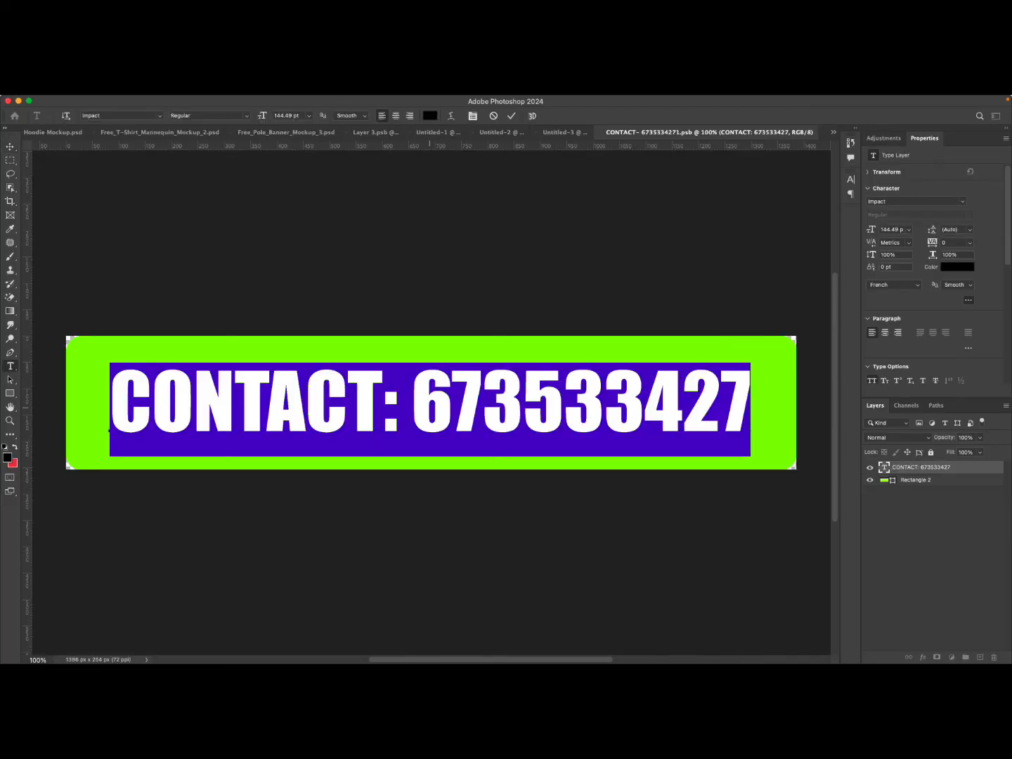
{"action": "left_click", "coordinate": [413, 407]}
{"action": "left_click_drag", "start_coordinate": [412, 408], "coordinate": [750, 408]}
{"action": "left_click_drag", "start_coordinate": [825, 410], "coordinate": [836, 409]}
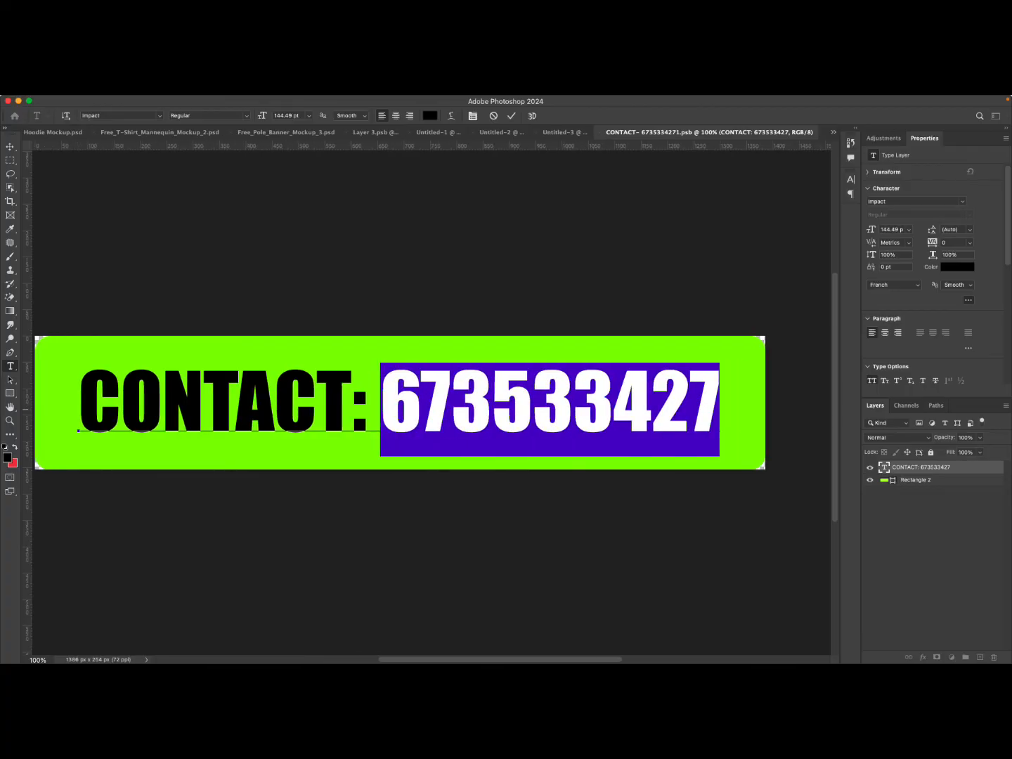
{"action": "type", "text": "12345"}
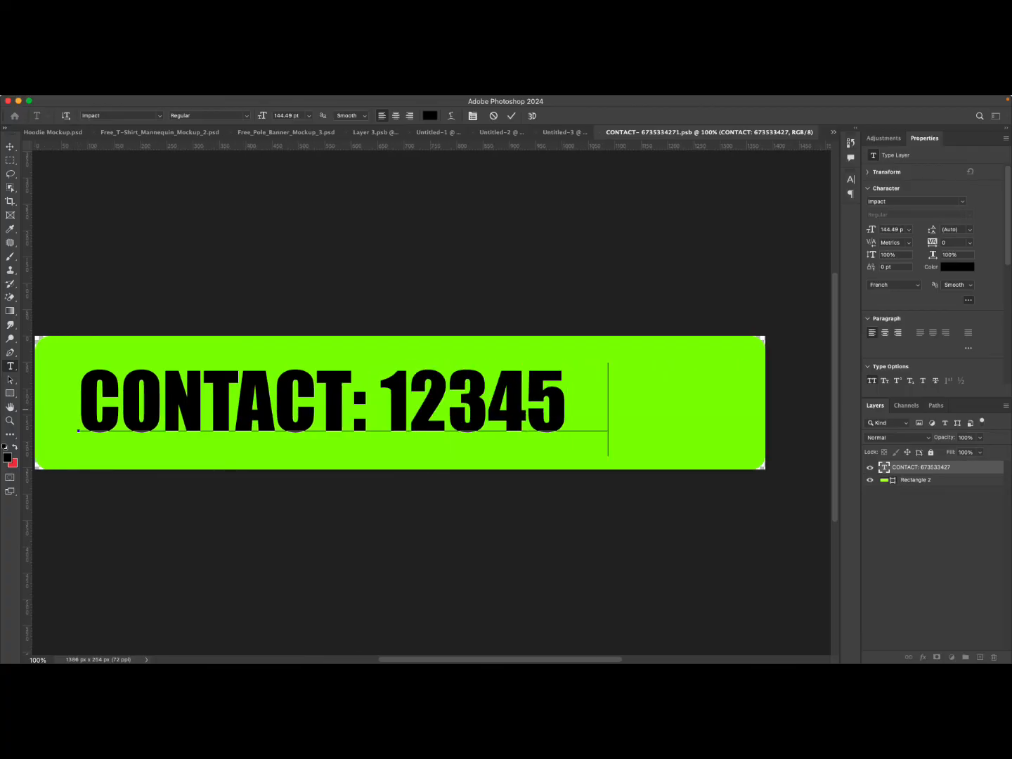
{"action": "type", "text": "678"}
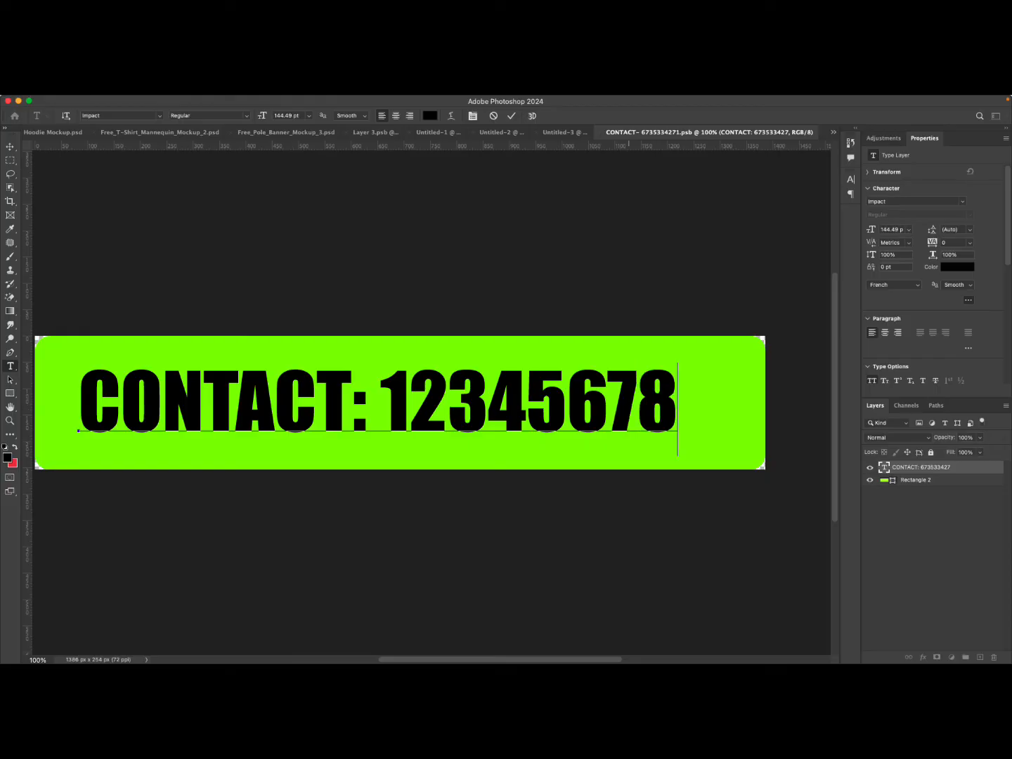
{"action": "left_click", "coordinate": [512, 116]}
{"action": "key", "text": "v"}
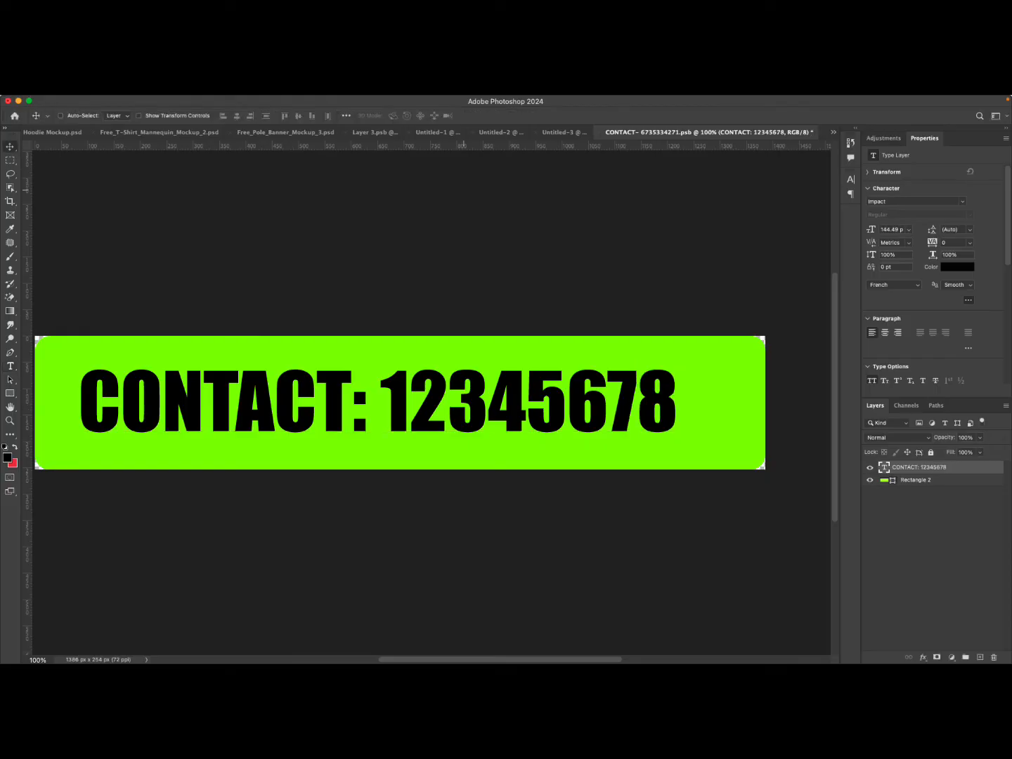
{"action": "key", "text": "super+s"}
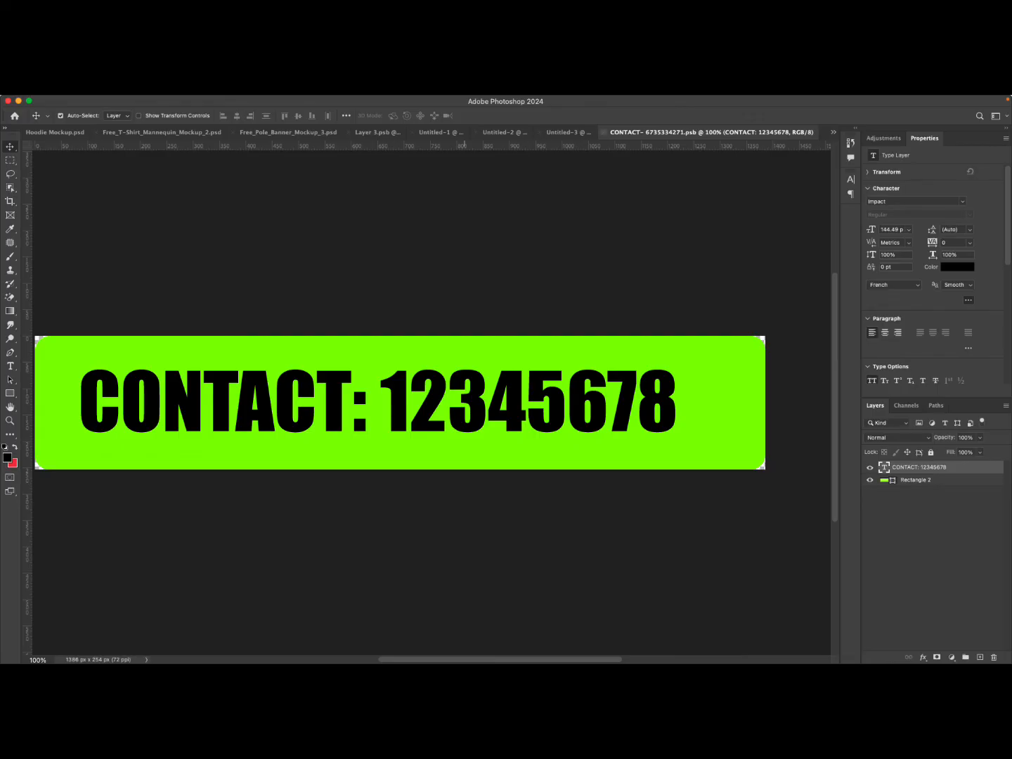
{"action": "key", "text": "super+w"}
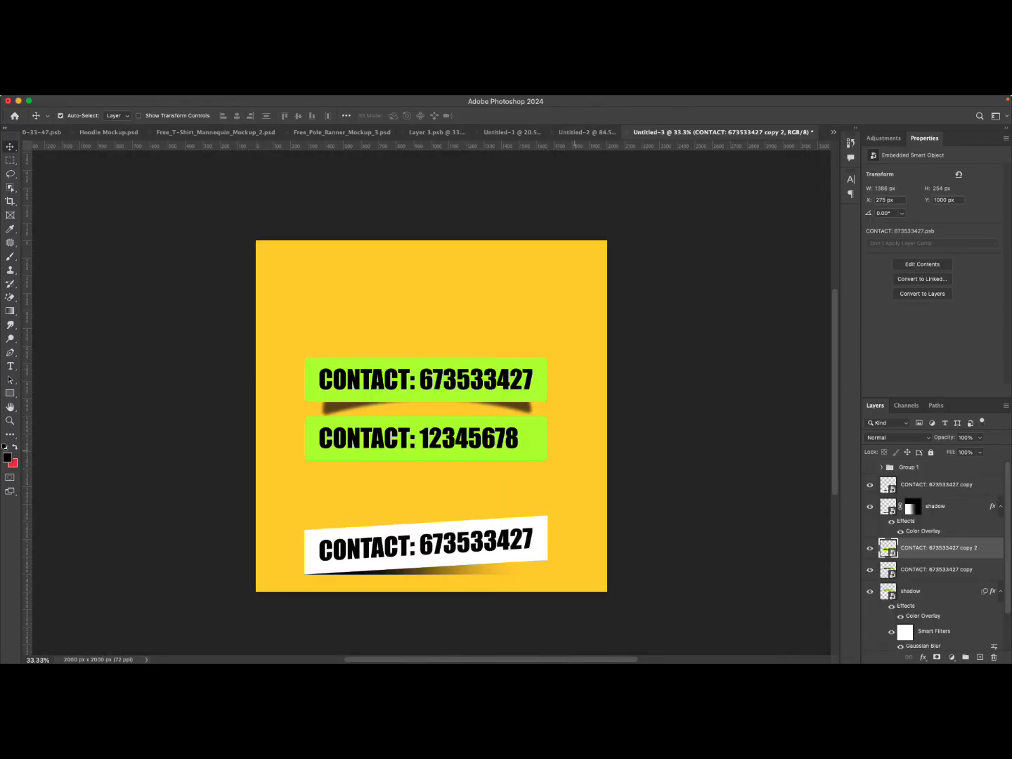
Reopen the copy's contents and recolour the banner rectangle fill to ff00a8.
{"action": "double_click", "coordinate": [888, 548]}
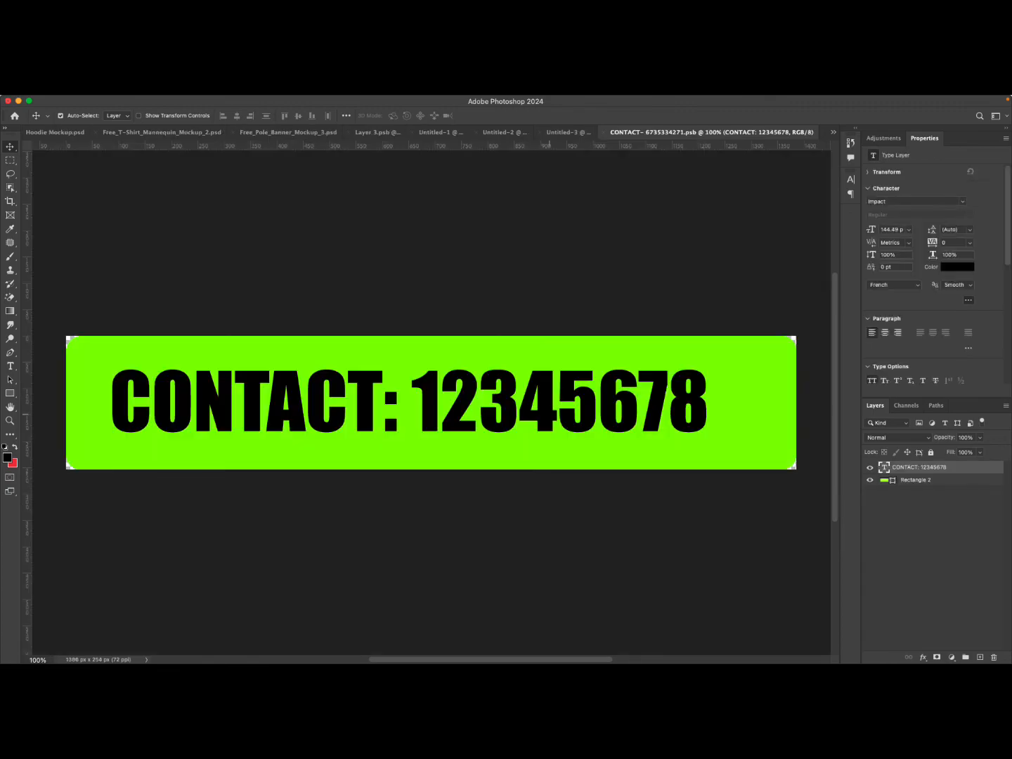
{"action": "left_click", "coordinate": [752, 452]}
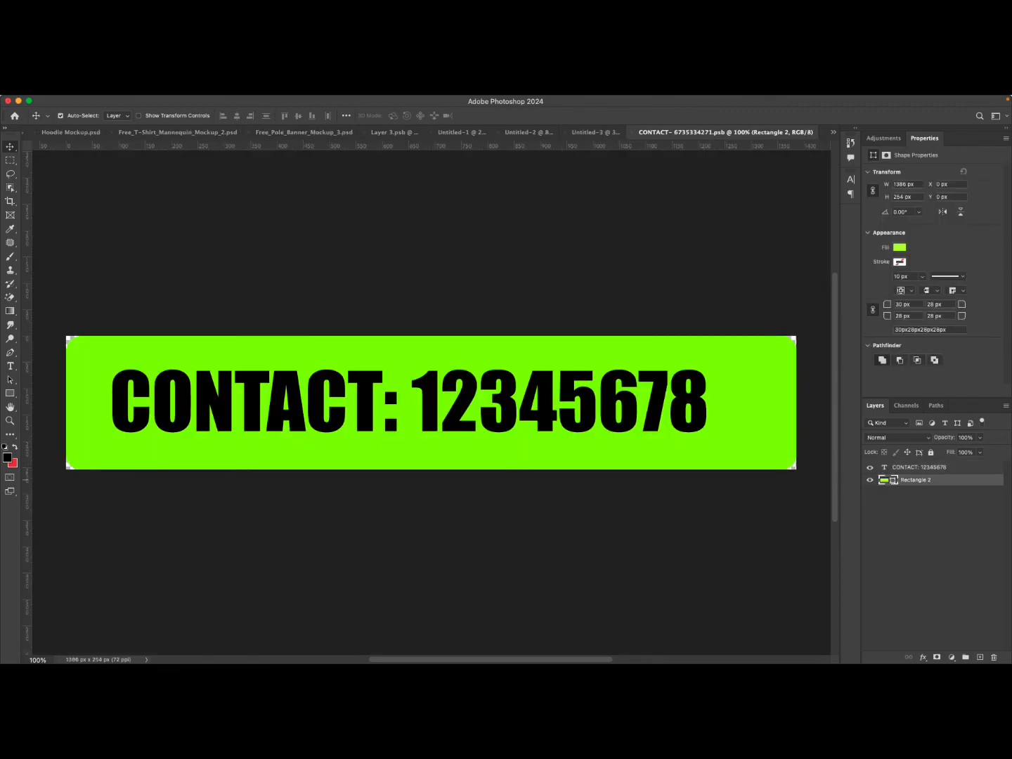
{"action": "double_click", "coordinate": [885, 480]}
{"action": "type", "text": "ff00a8"}
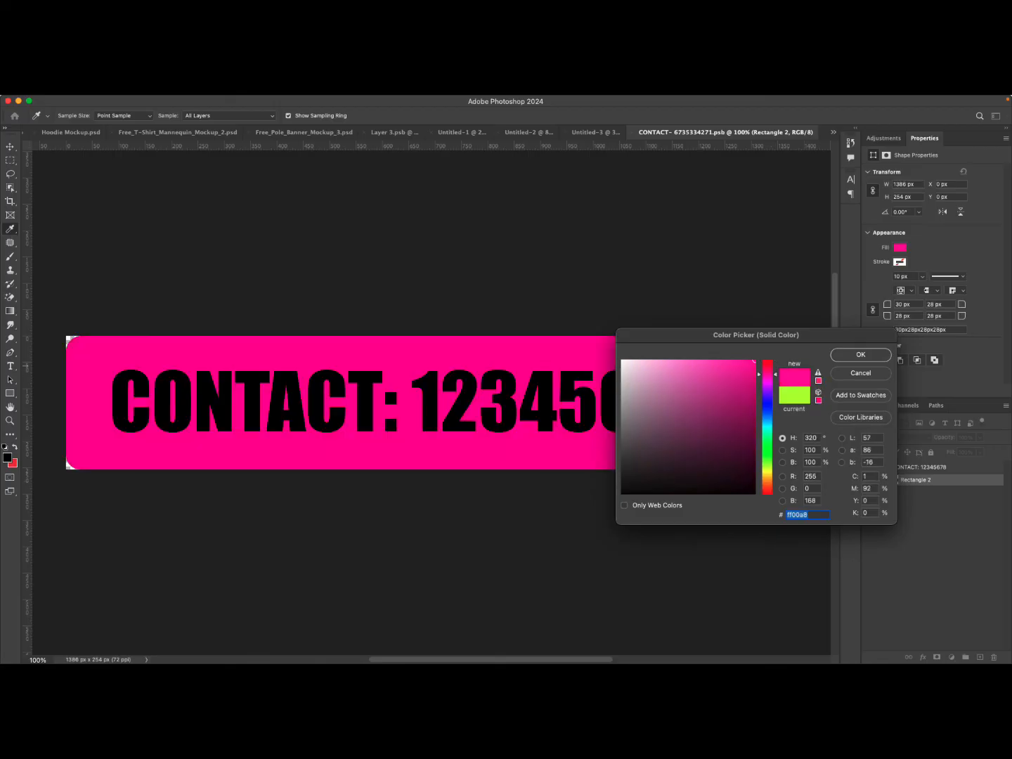
{"action": "key", "text": "Return"}
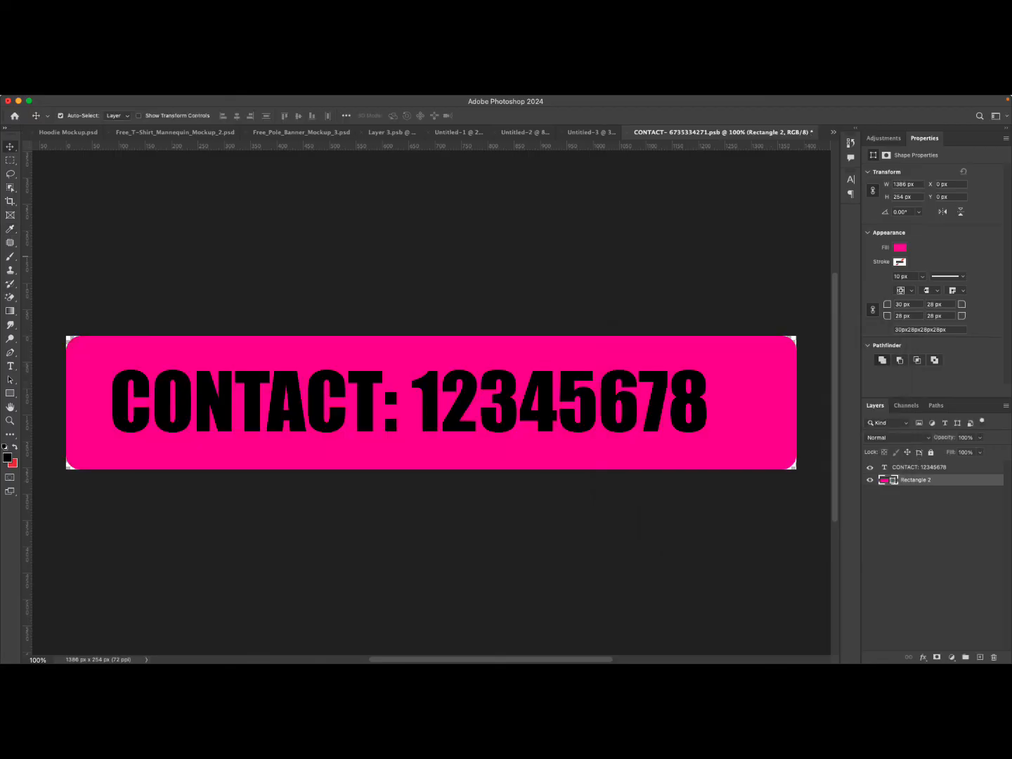
Set the banner text colour to ffffff, then save and close the smart object contents.
{"action": "left_click", "coordinate": [919, 467]}
{"action": "left_click", "coordinate": [958, 267]}
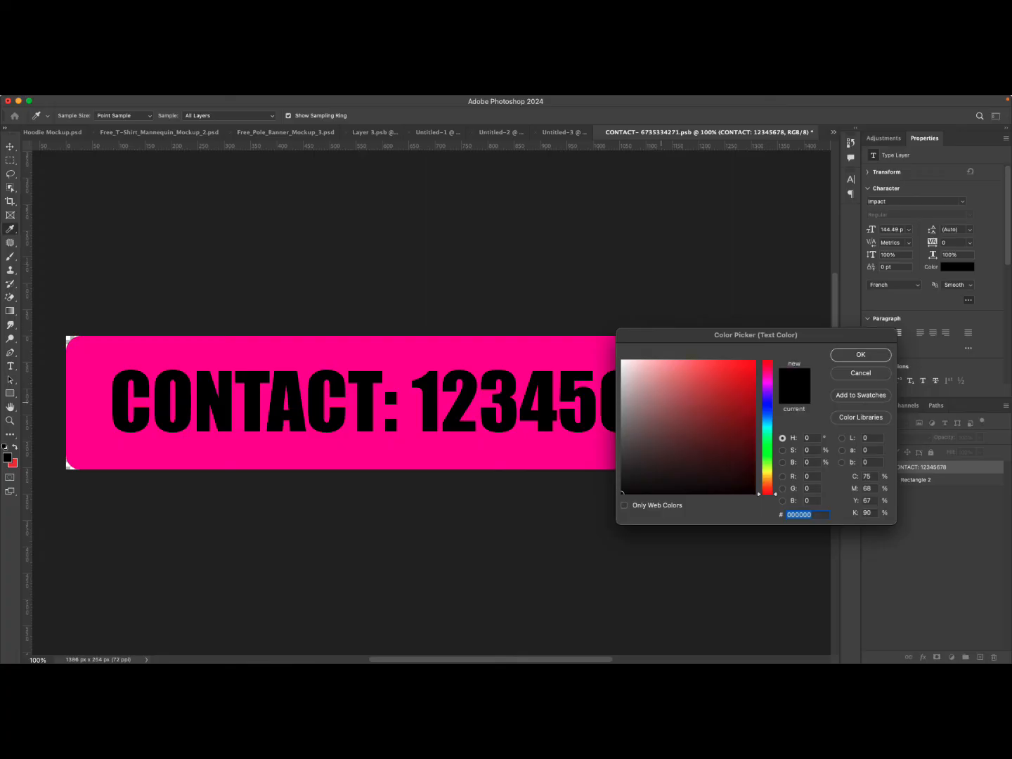
{"action": "type", "text": "ffffff"}
{"action": "key", "text": "Return"}
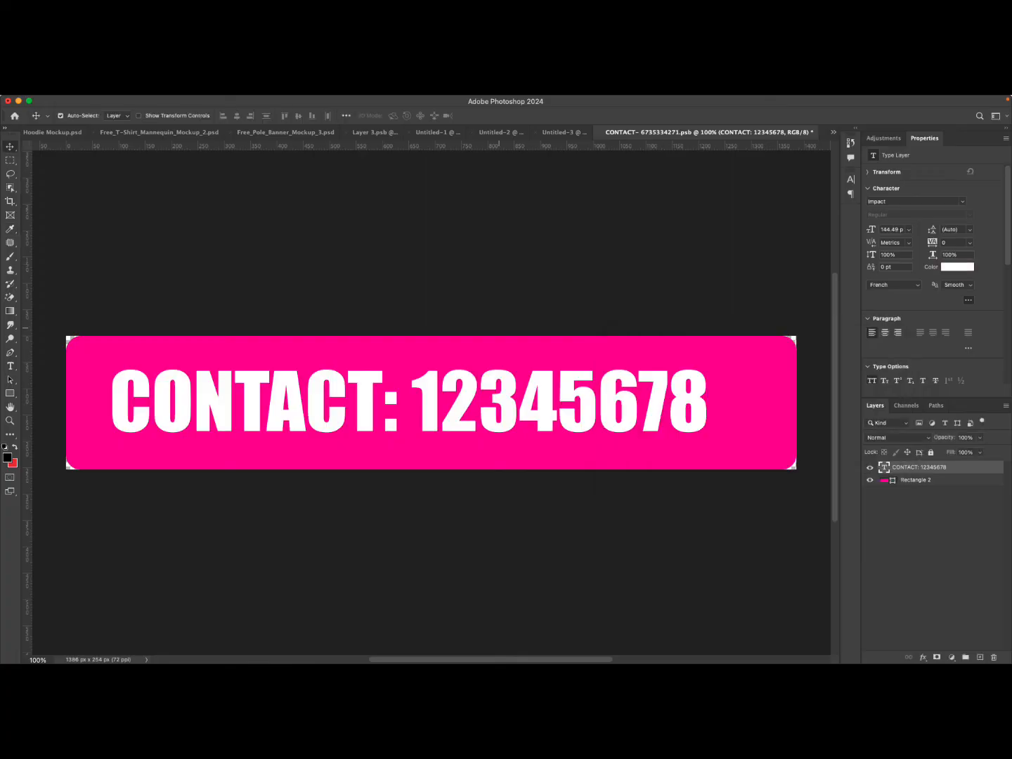
{"action": "key", "text": "super+s"}
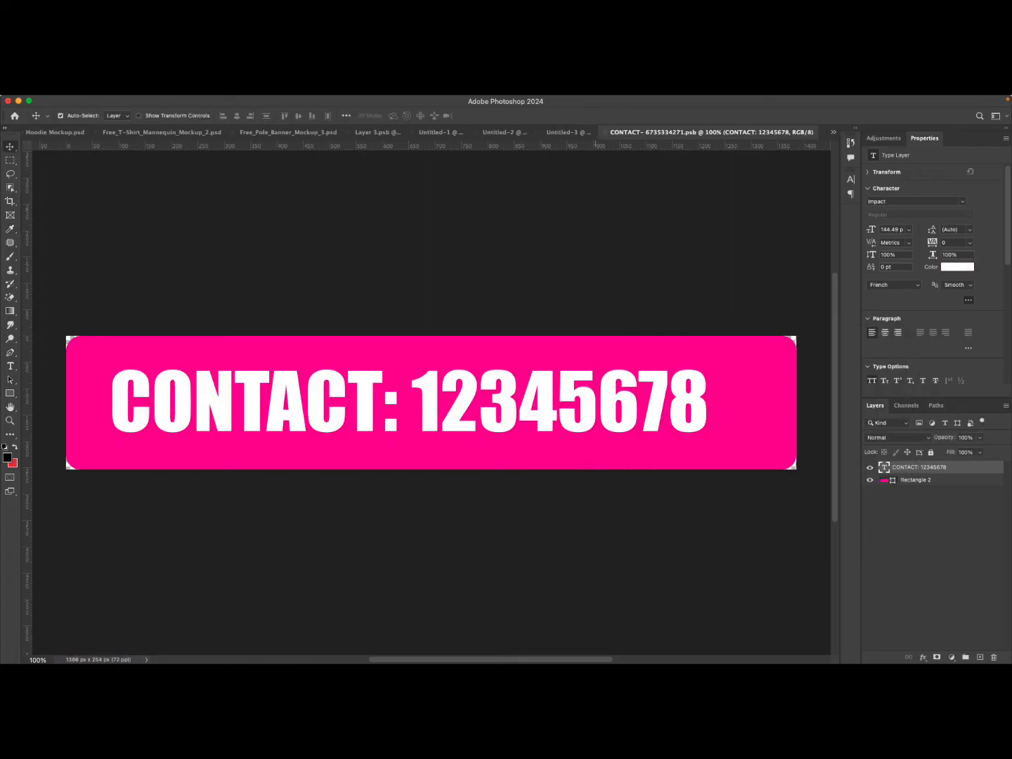
{"action": "key", "text": "super+w"}
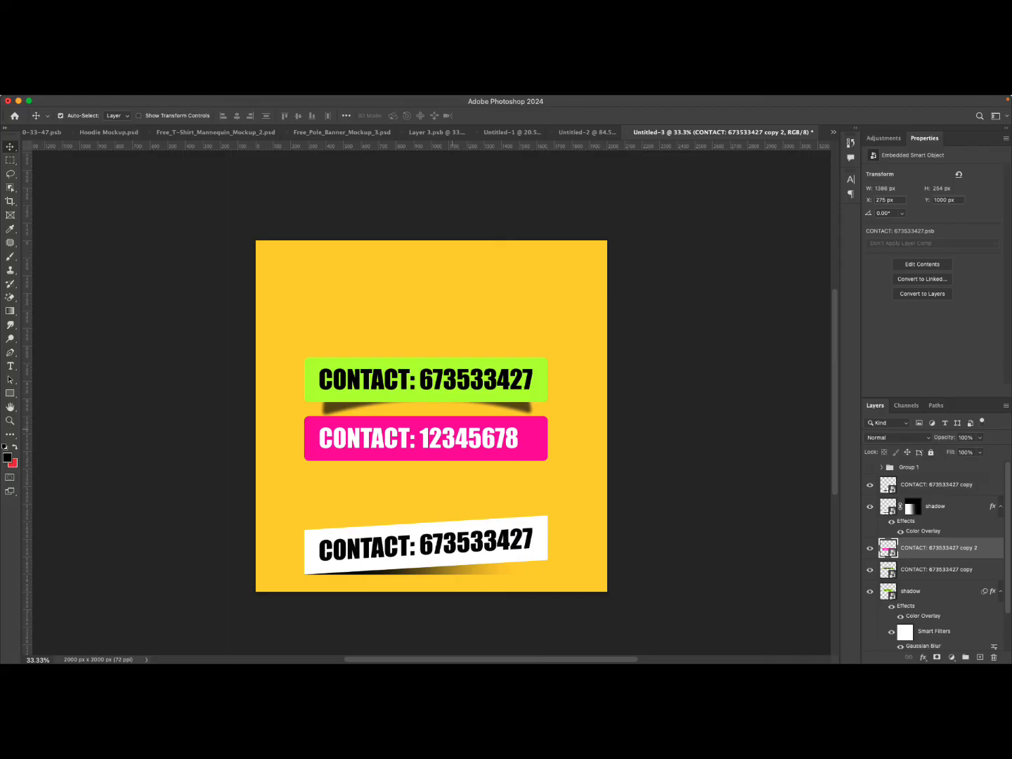
Duplicate the green banner's curved shadow and move the copy down beneath the pink banner.
{"action": "left_click", "coordinate": [521, 406]}
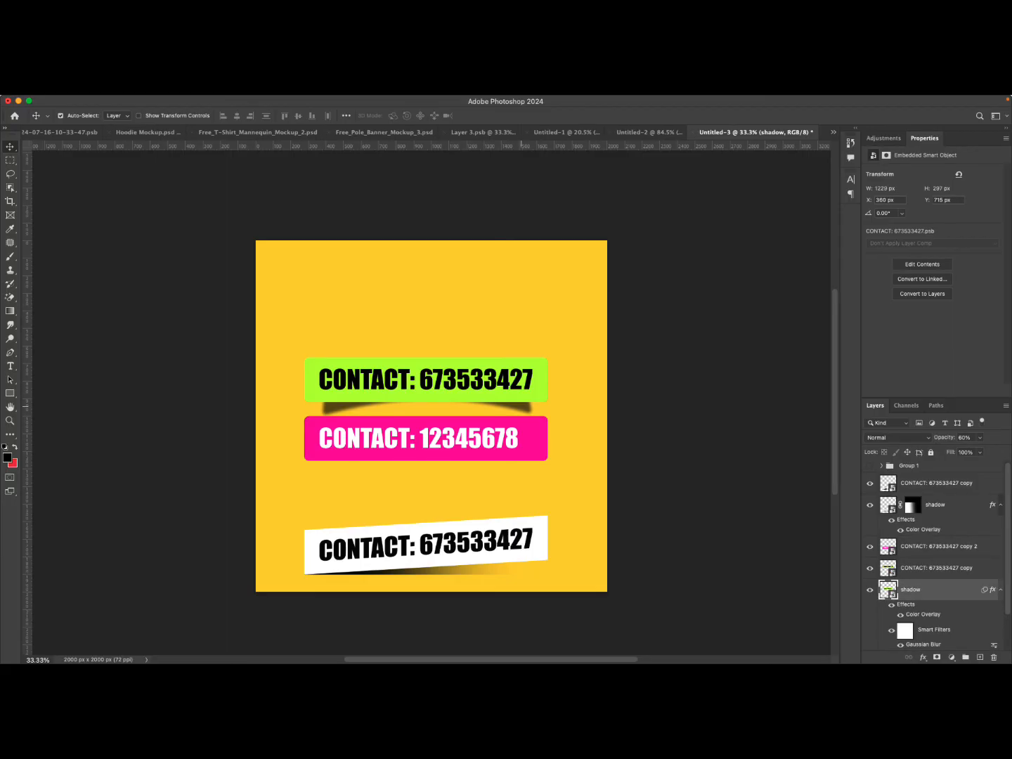
{"action": "left_click_drag", "start_coordinate": [521, 406], "coordinate": [514, 465]}
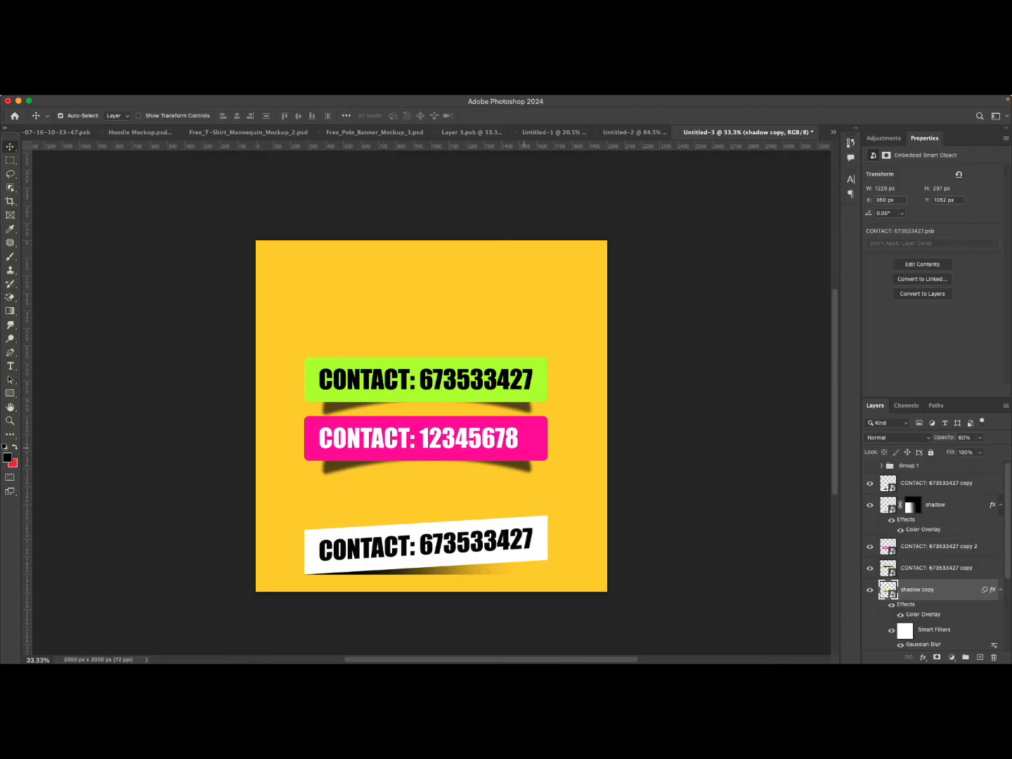
Move the pink banner down so it sits above its new shadow.
{"action": "left_click", "coordinate": [934, 546], "text": "super"}
{"action": "left_click_drag", "start_coordinate": [484, 429], "coordinate": [485, 454]}
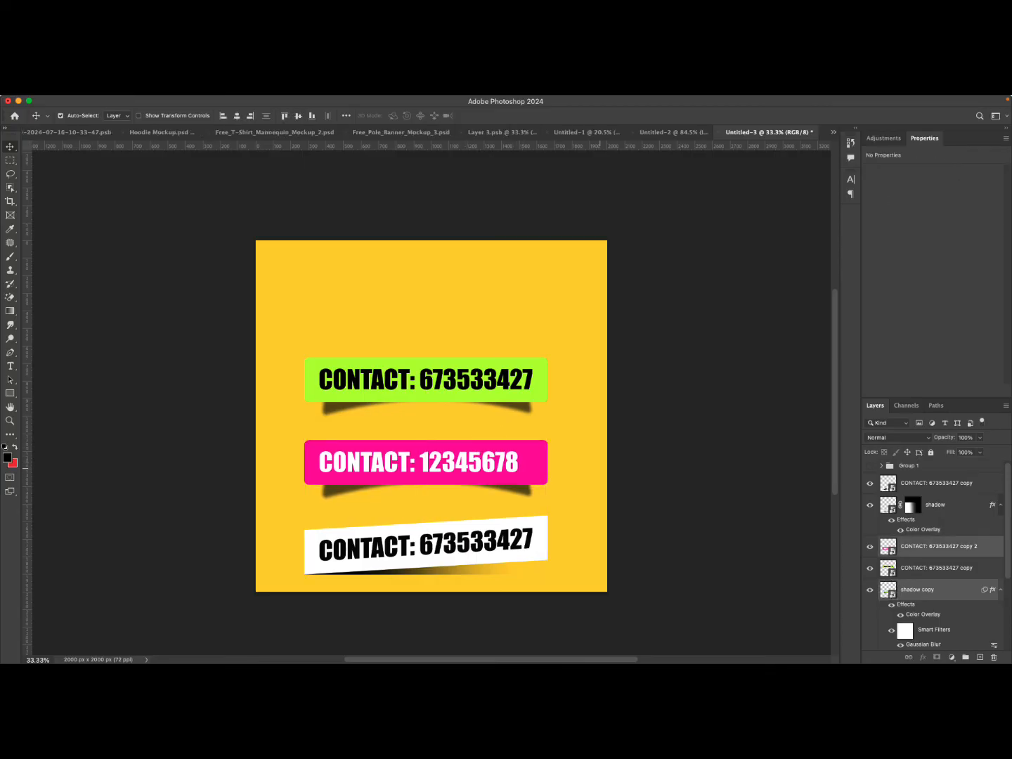
{"action": "left_click", "coordinate": [598, 470]}
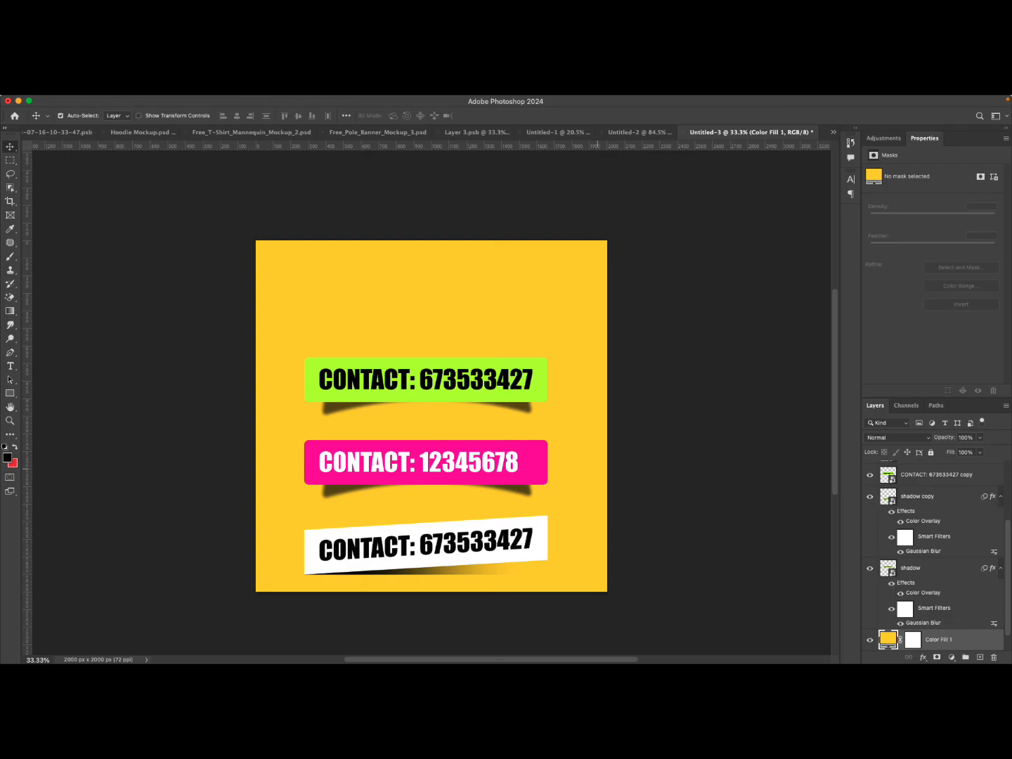
{"action": "scroll", "coordinate": [547, 365], "scroll_direction": "down", "scroll_amount": 8}
{"action": "scroll", "coordinate": [547, 365], "scroll_direction": "up", "scroll_amount": 10}
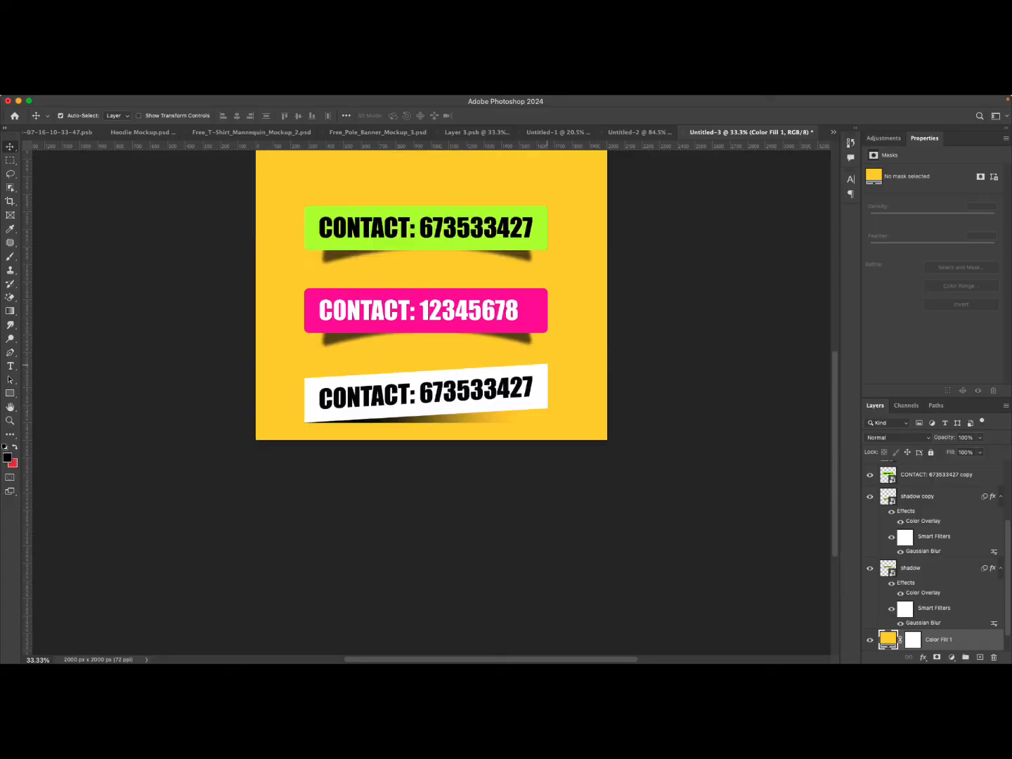
{"action": "scroll", "coordinate": [546, 364], "scroll_direction": "down", "scroll_amount": 3}
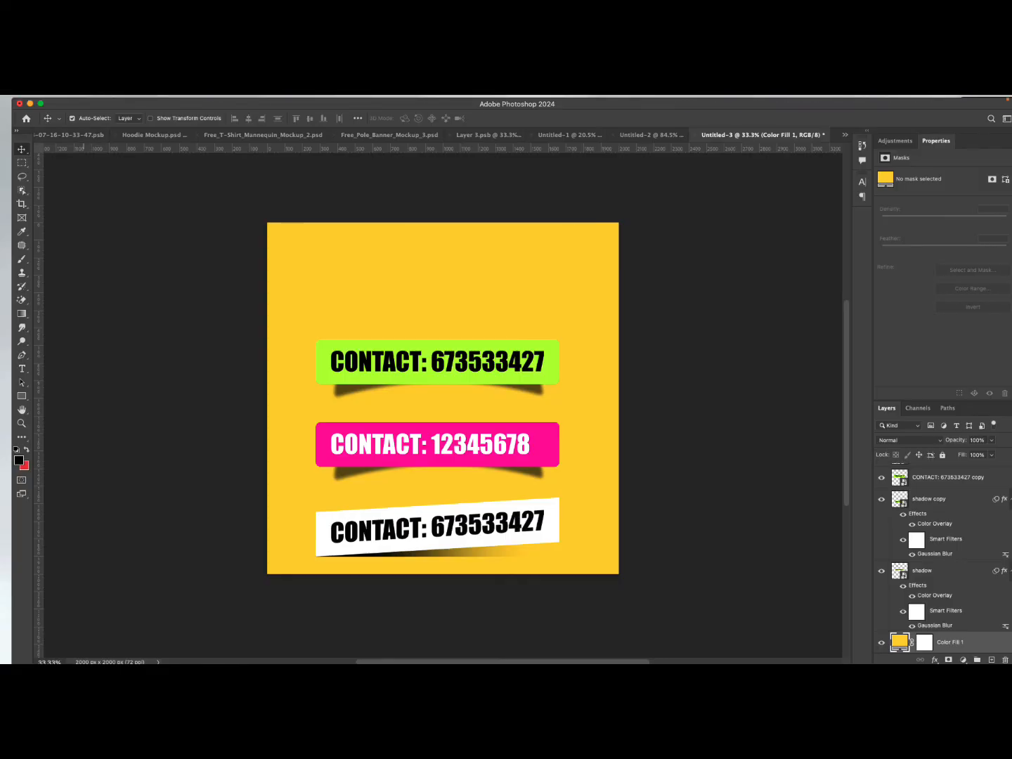
{"action": "left_click_drag", "start_coordinate": [92, 104], "coordinate": [133, 132]}
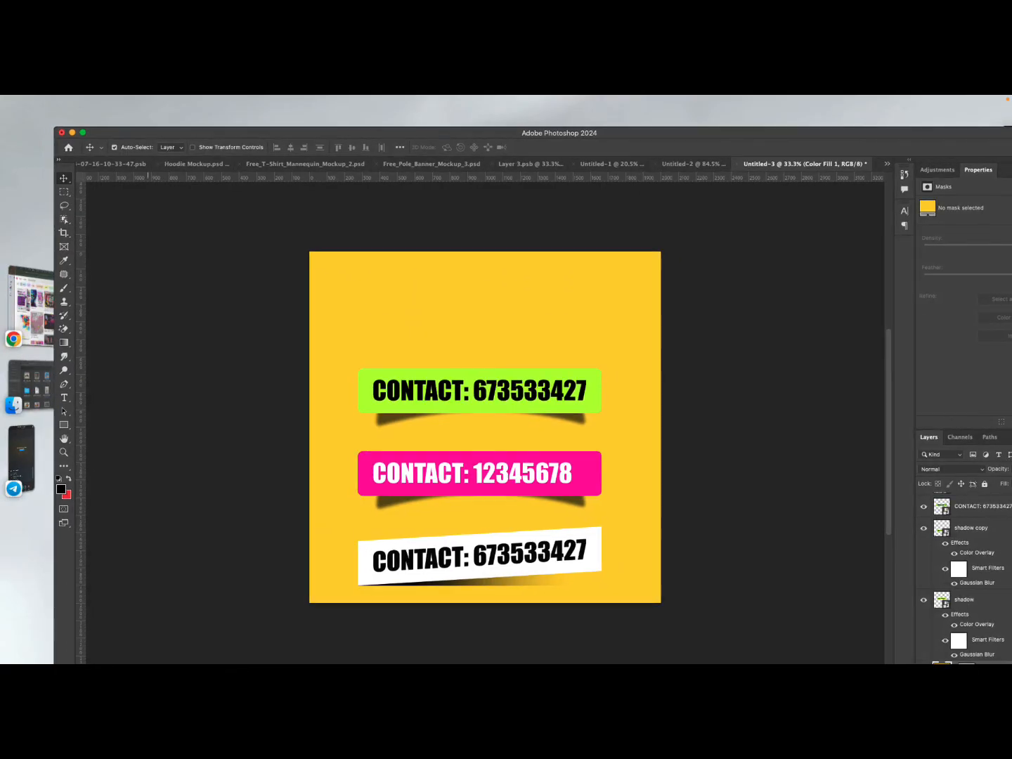
{"action": "left_click_drag", "start_coordinate": [148, 131], "coordinate": [95, 101]}
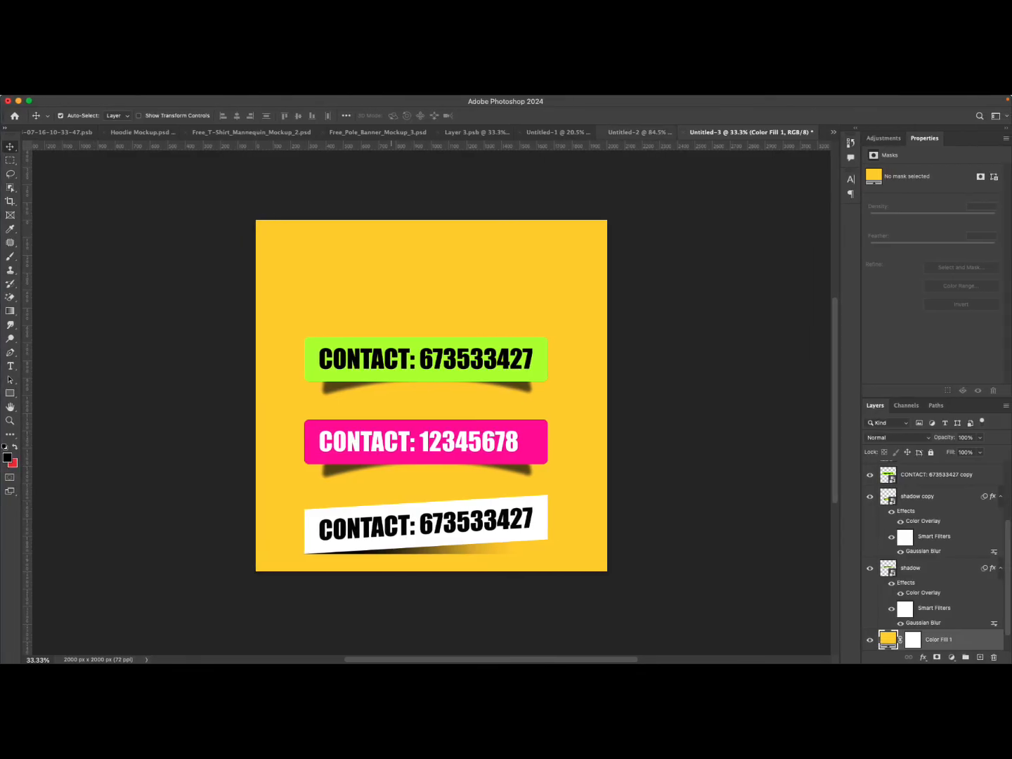
Browse through the other open documents to review the earlier designs and mockups.
{"action": "left_click", "coordinate": [633, 132]}
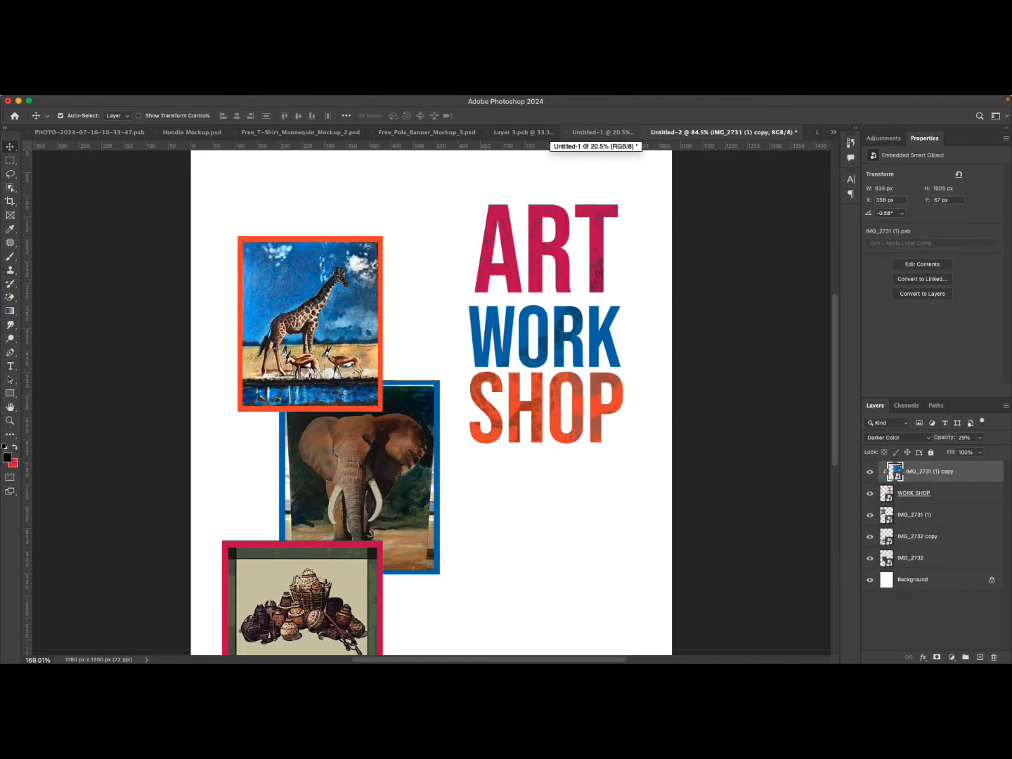
{"action": "left_click", "coordinate": [594, 132]}
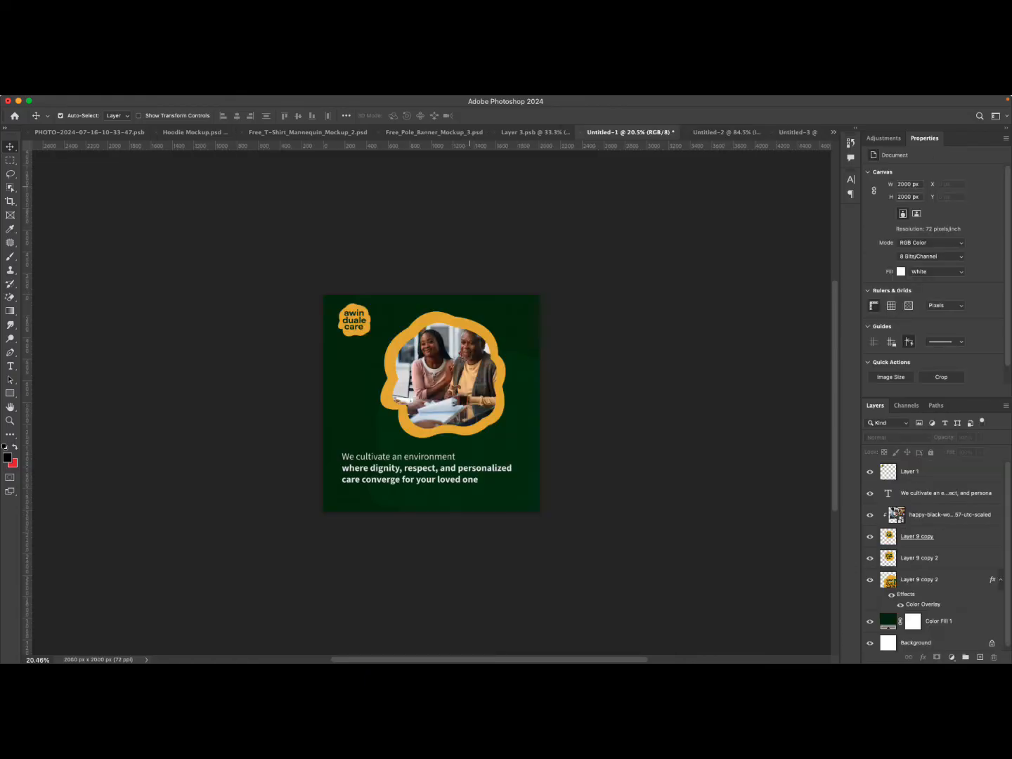
{"action": "left_click", "coordinate": [508, 131]}
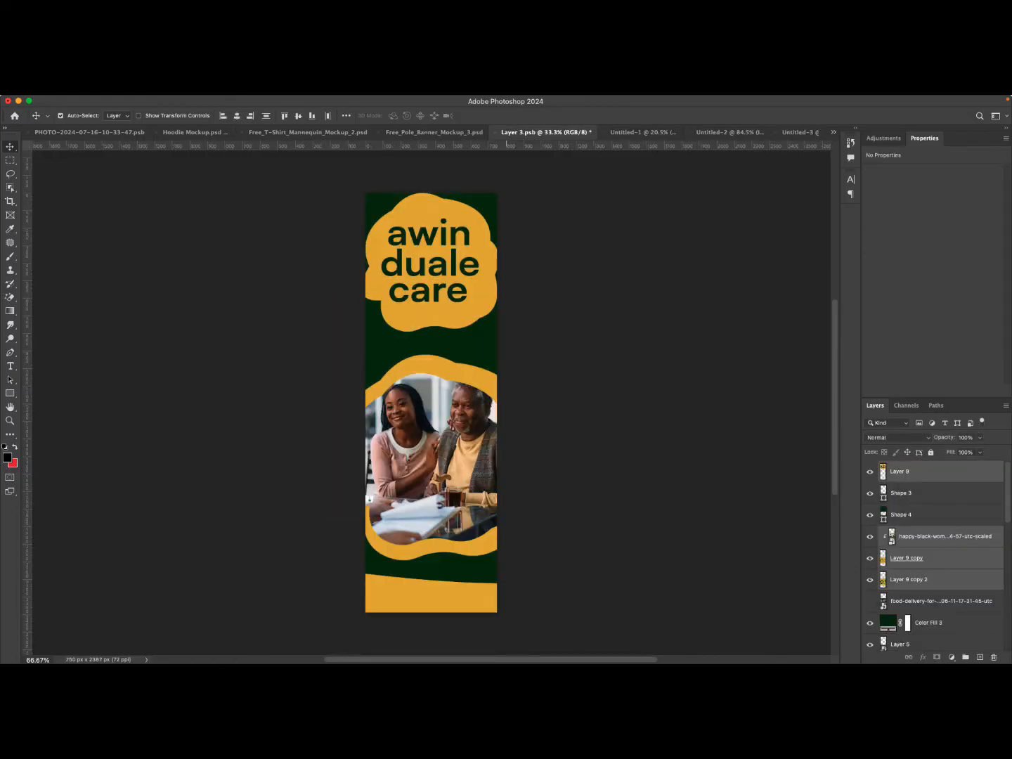
{"action": "left_click", "coordinate": [434, 132]}
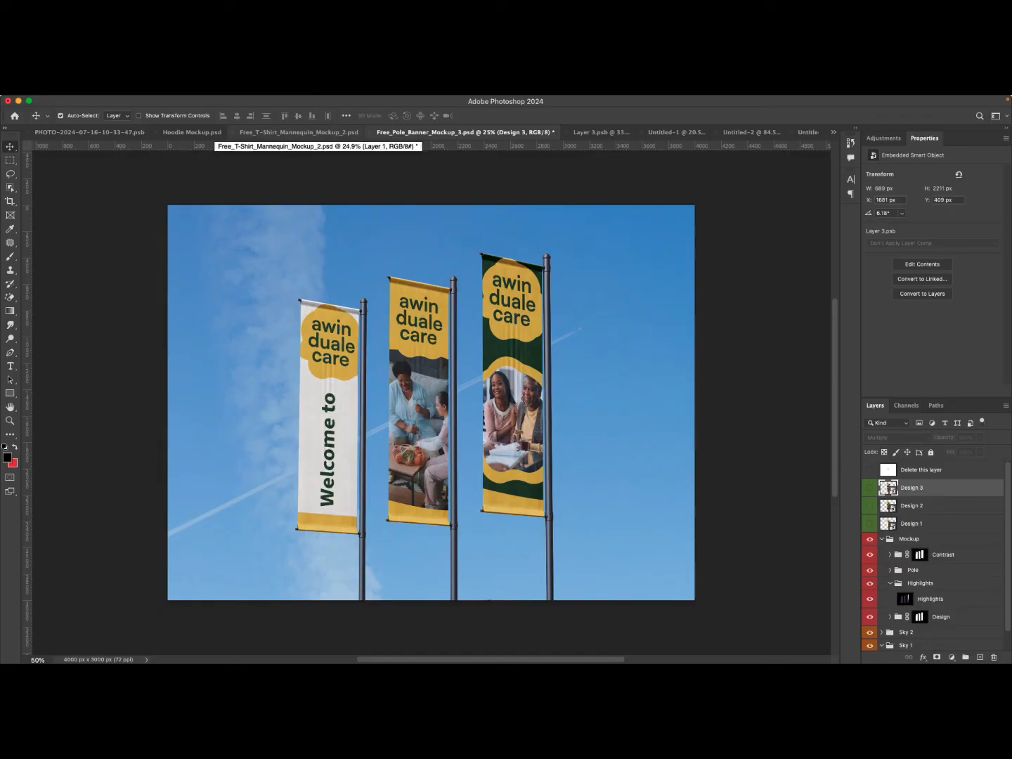
{"action": "left_click", "coordinate": [299, 132]}
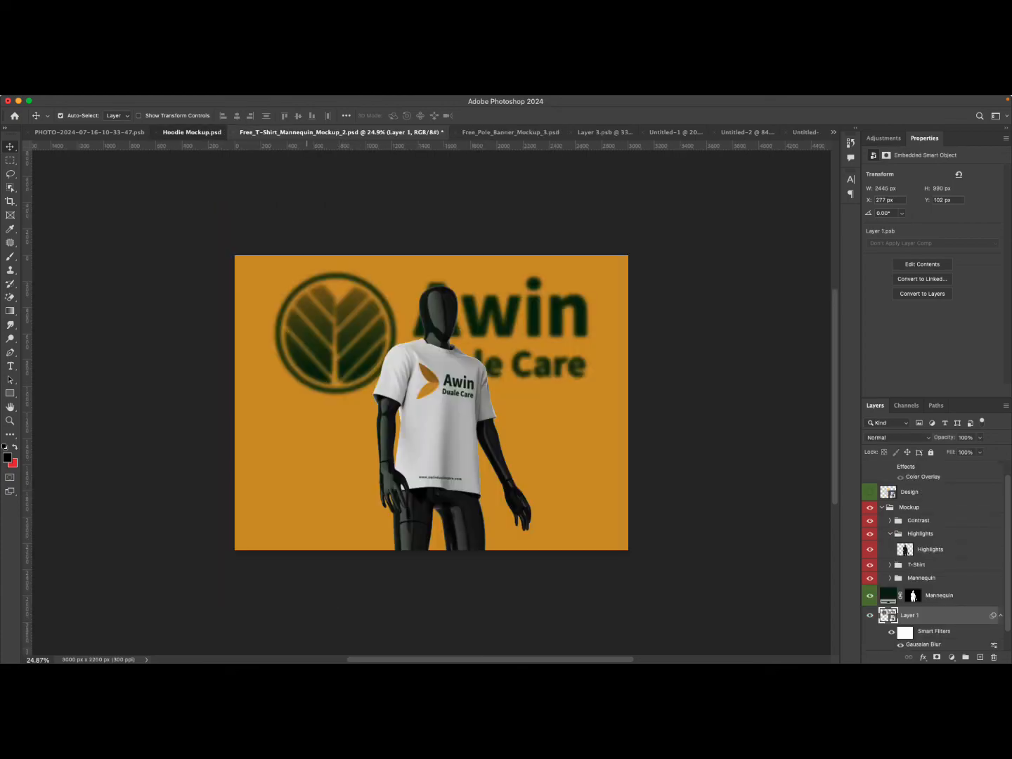
{"action": "left_click", "coordinate": [192, 132]}
{"action": "left_click", "coordinate": [89, 132]}
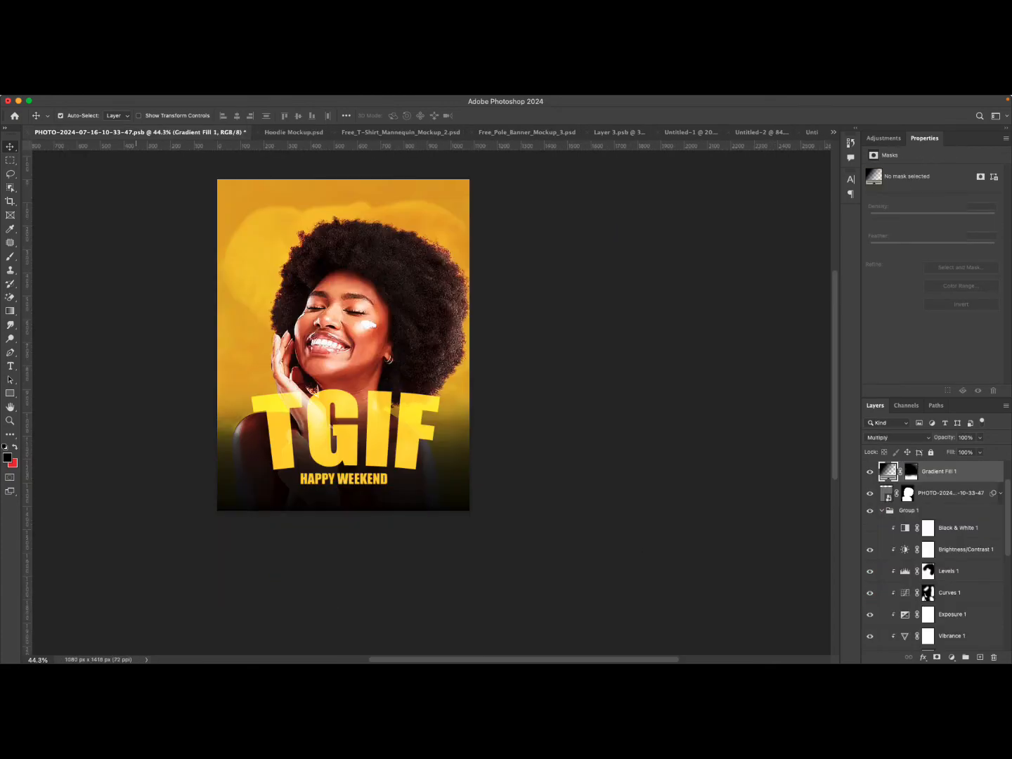
{"action": "left_click", "coordinate": [294, 133]}
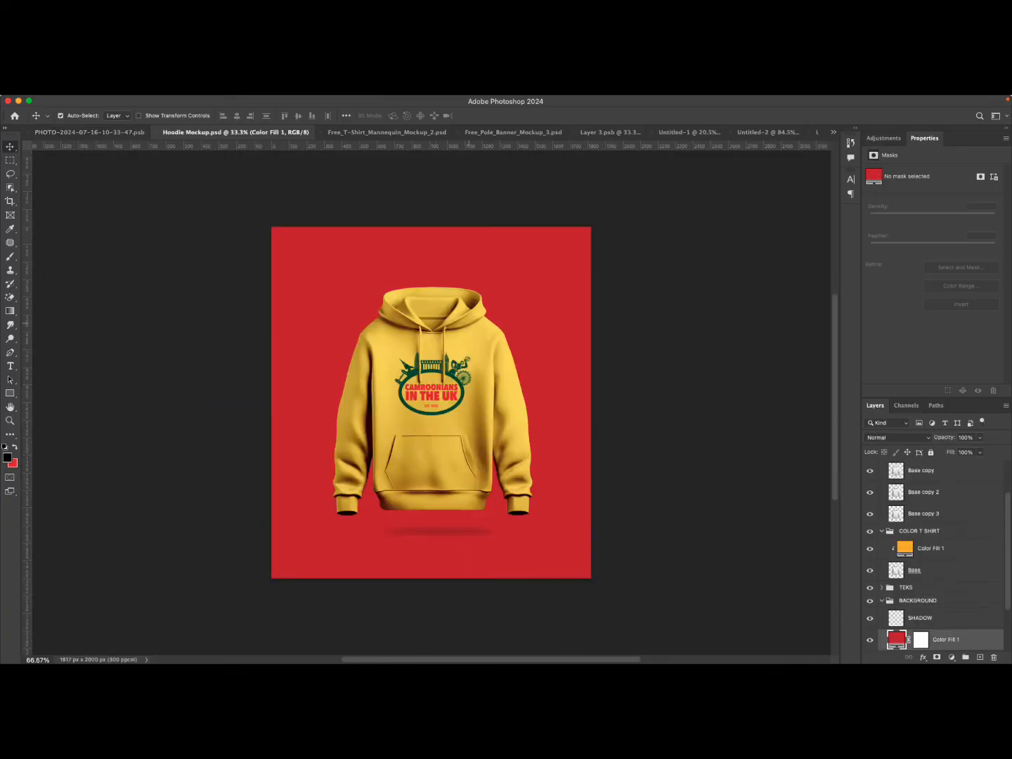
{"action": "left_click", "coordinate": [387, 132]}
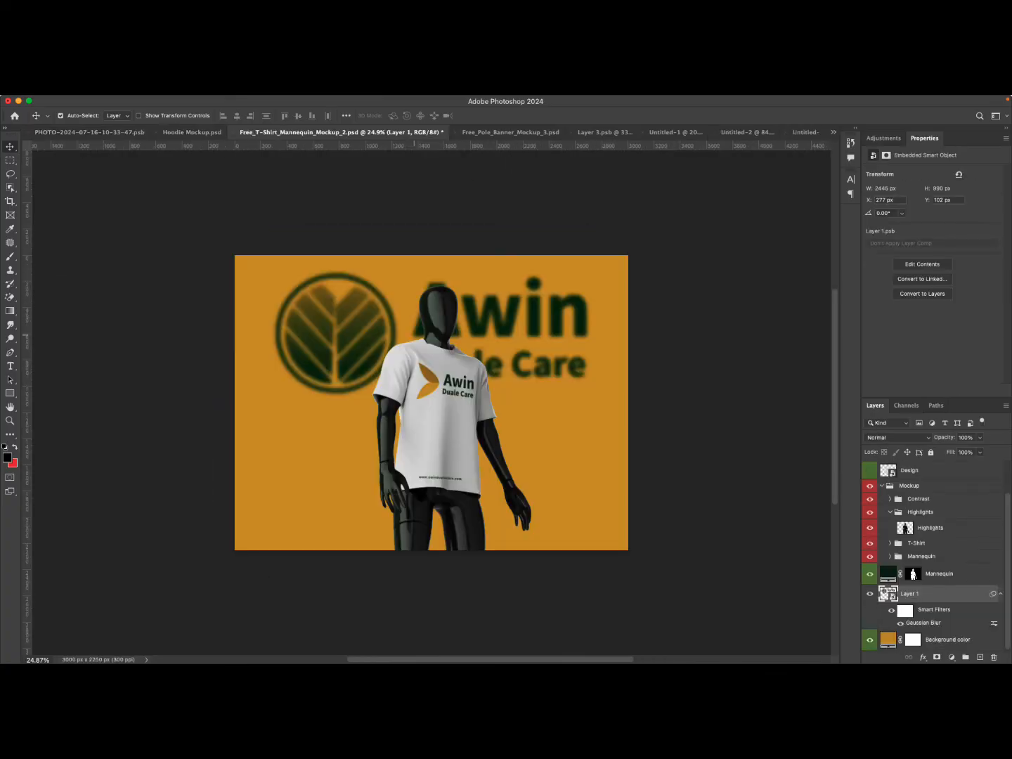
{"action": "left_click", "coordinate": [510, 132]}
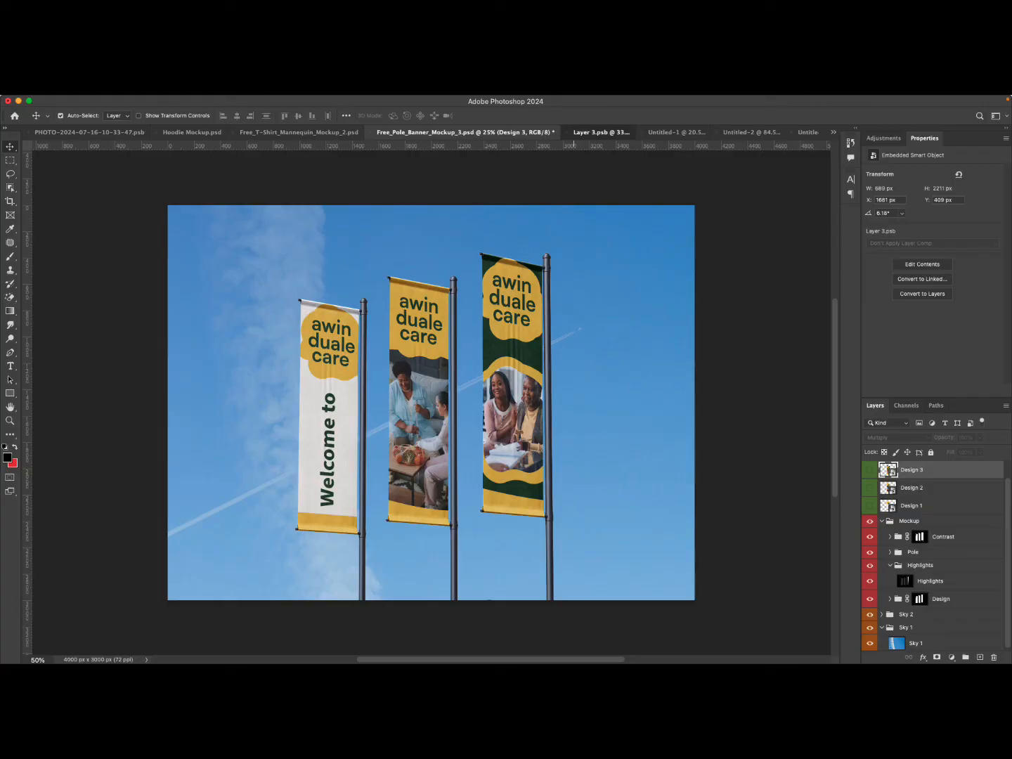
Switch to the Layer 3.psb banner document to review its design.
{"action": "left_click", "coordinate": [573, 138]}
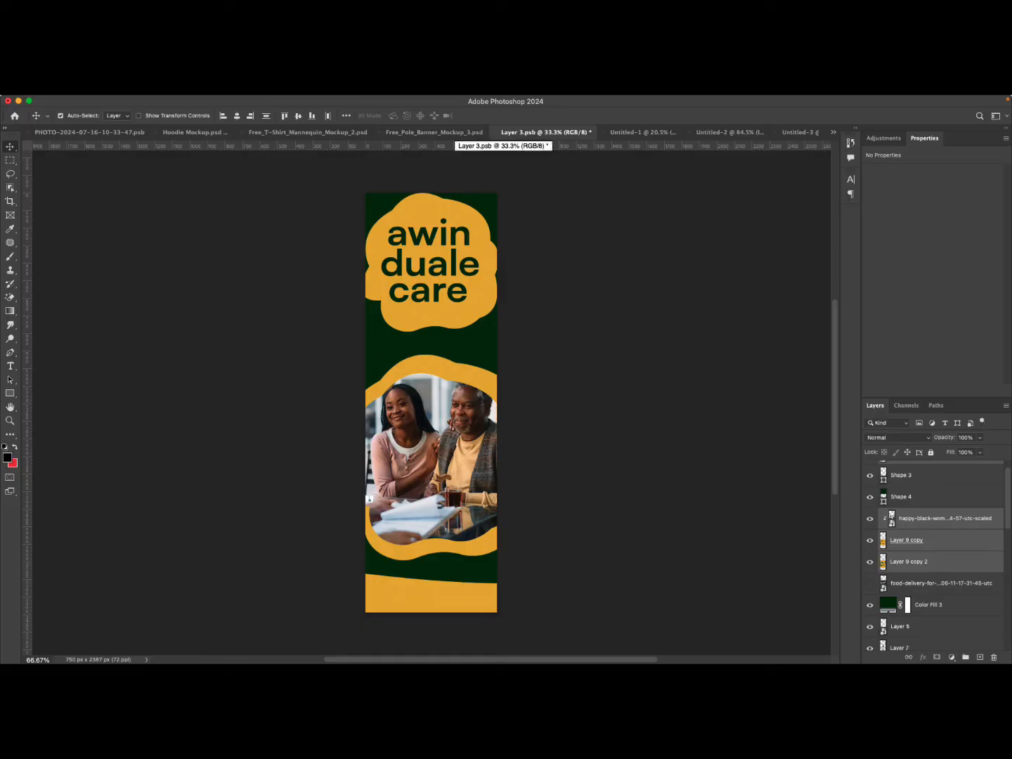
{"action": "mouse_move", "coordinate": [553, 662]}
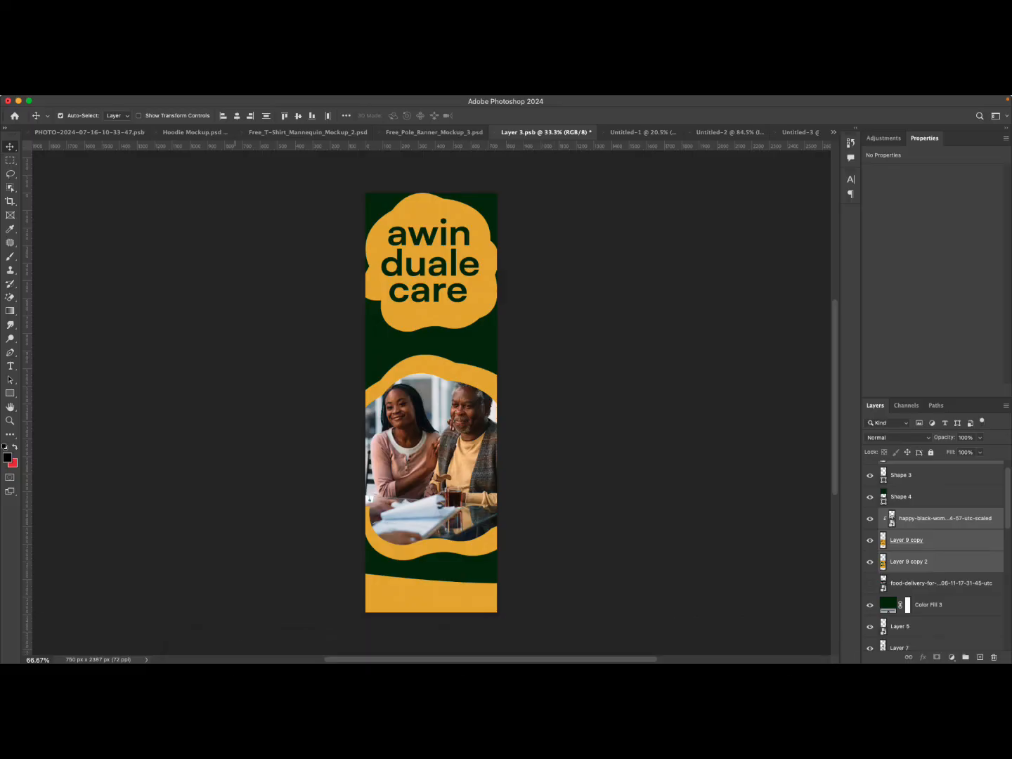
{"action": "mouse_move", "coordinate": [263, 656]}
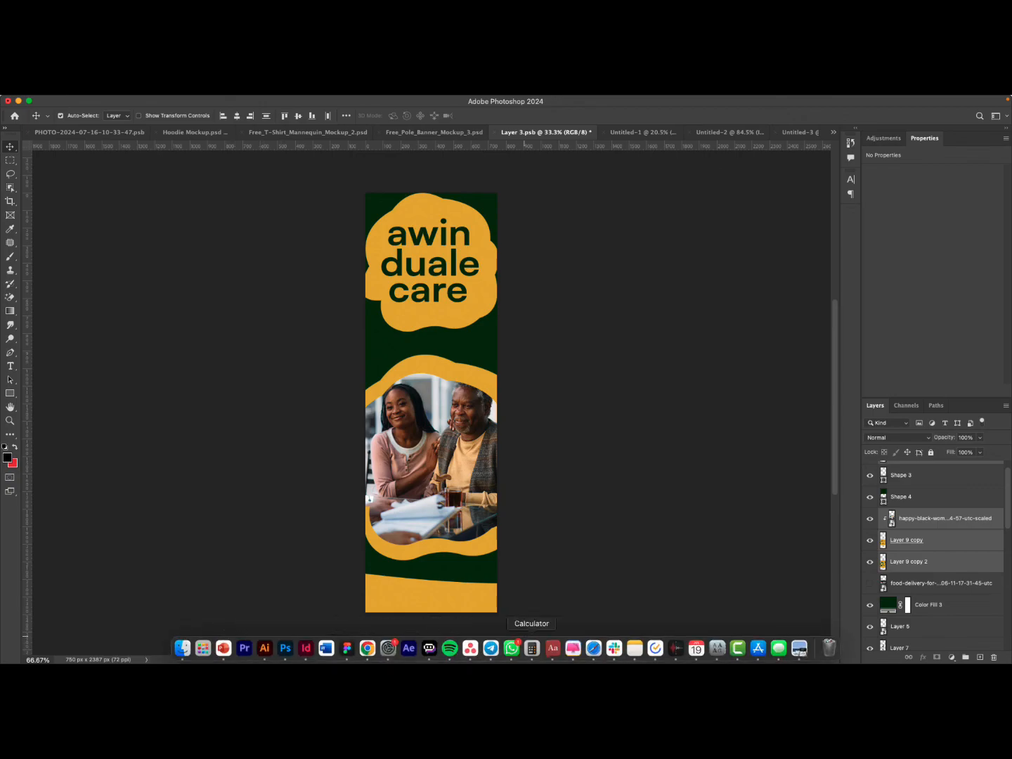
Switch to Telegram, stop broadcasting the screen and start leaving the video chat with End Video Chat ticked.
{"action": "left_click", "coordinate": [490, 648]}
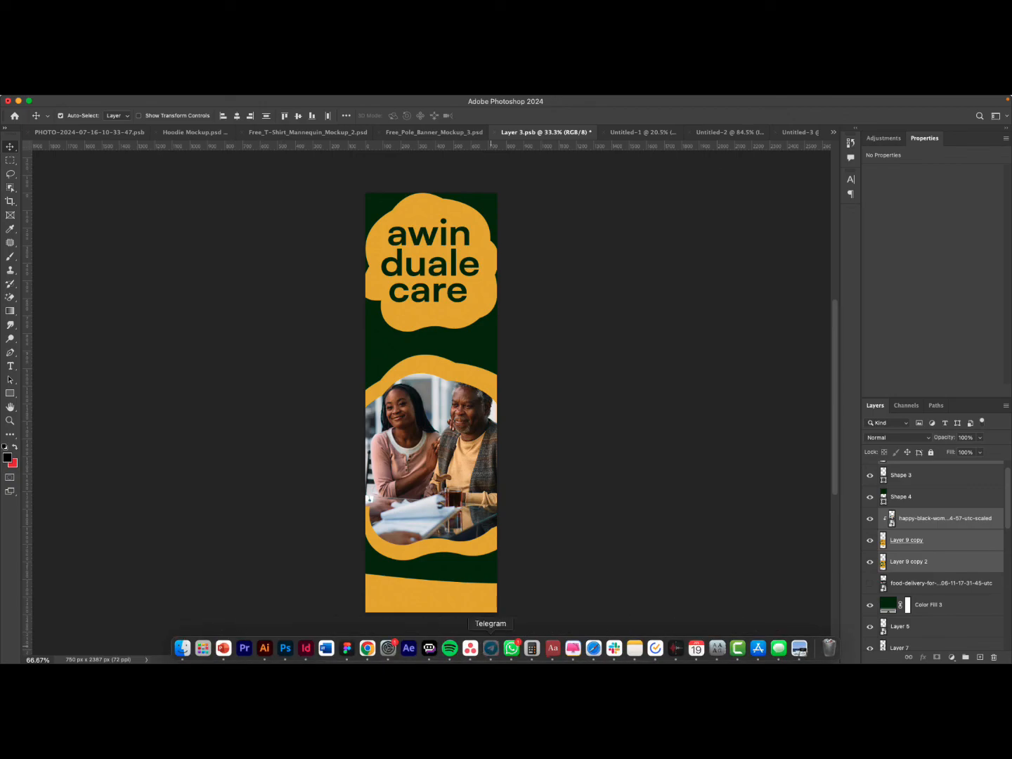
{"action": "left_click", "coordinate": [457, 378]}
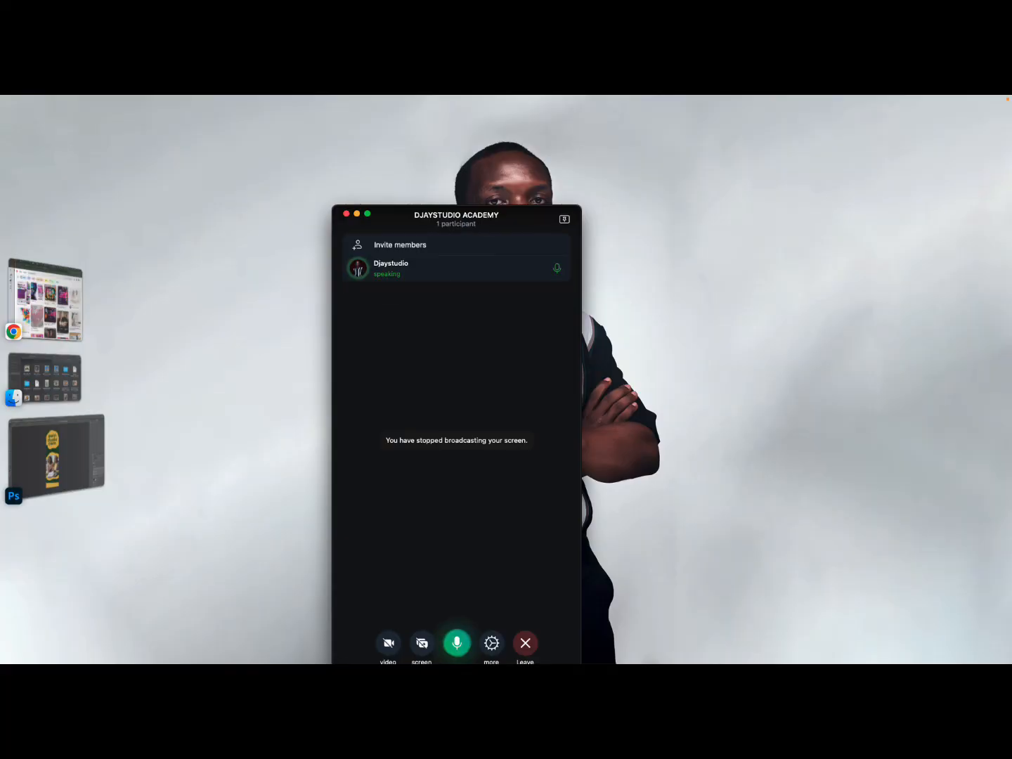
{"action": "left_click", "coordinate": [525, 643]}
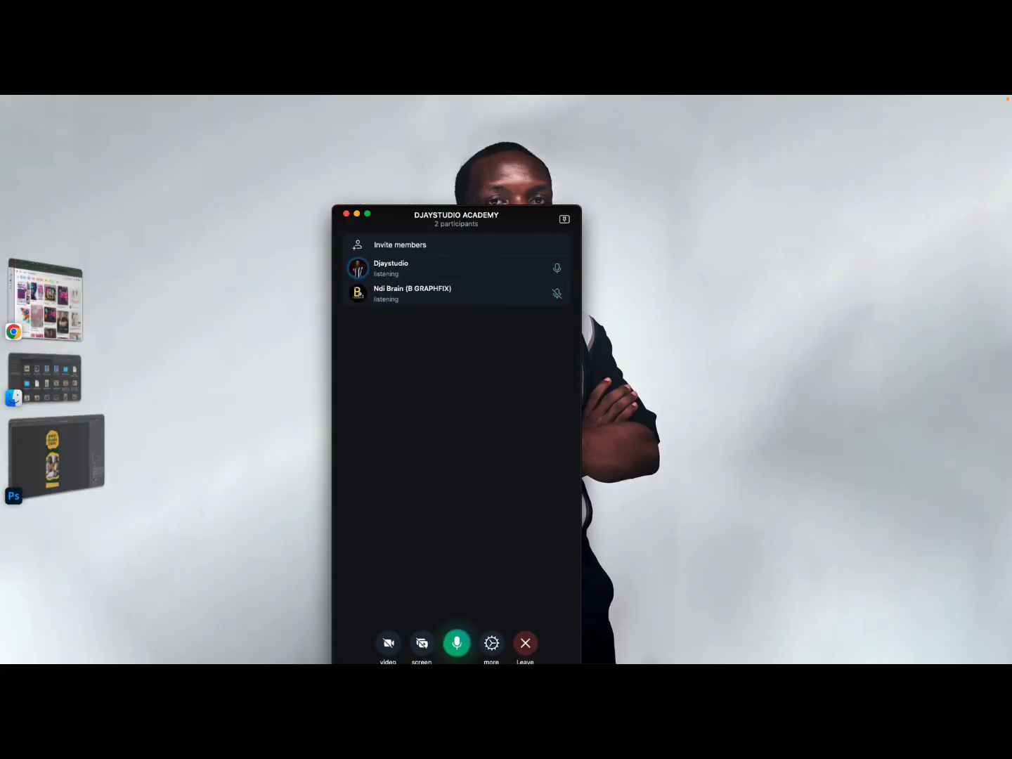
{"action": "left_click", "coordinate": [428, 446]}
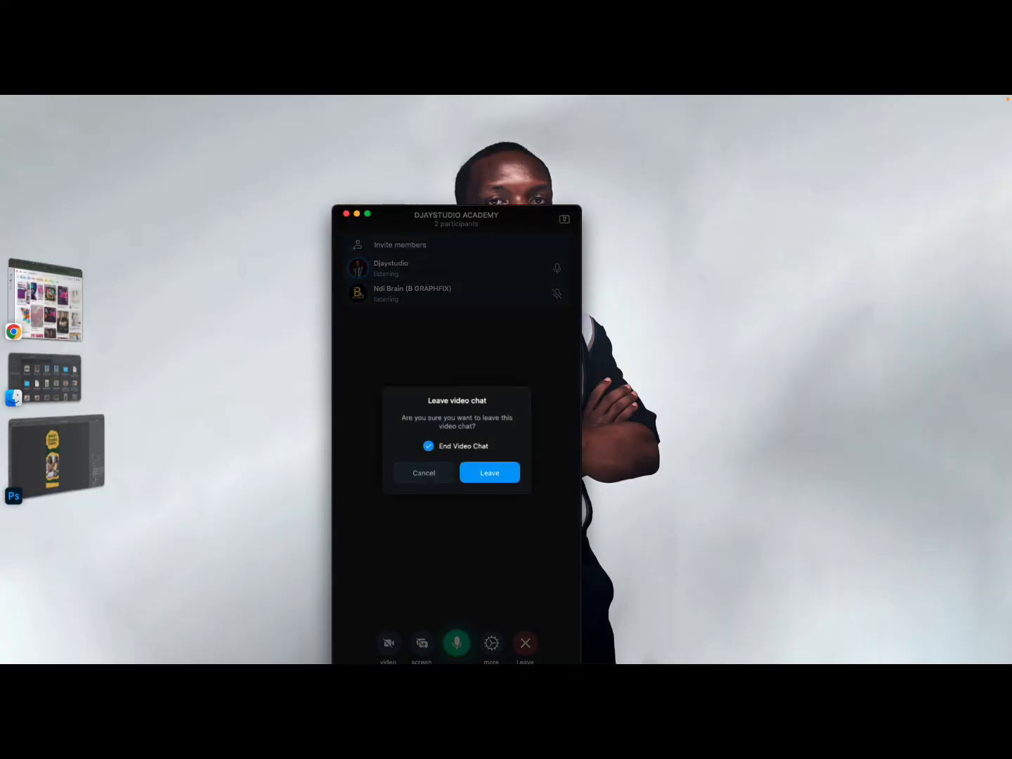